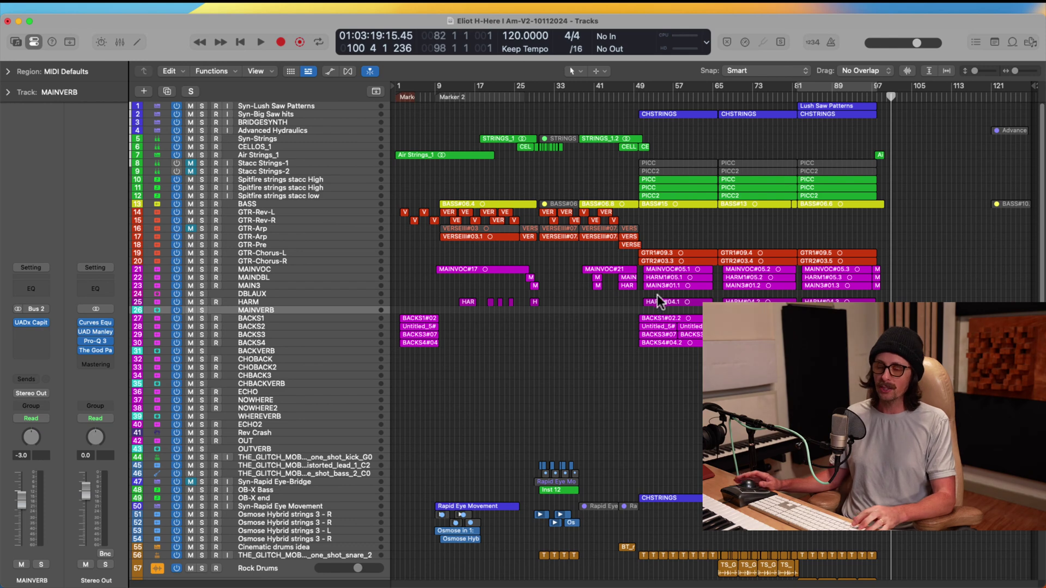
Examine the arrangement's lower tracks, taking a close look at the bridge regions around bars 30 to 38.
scroll(657, 295, down, 5)
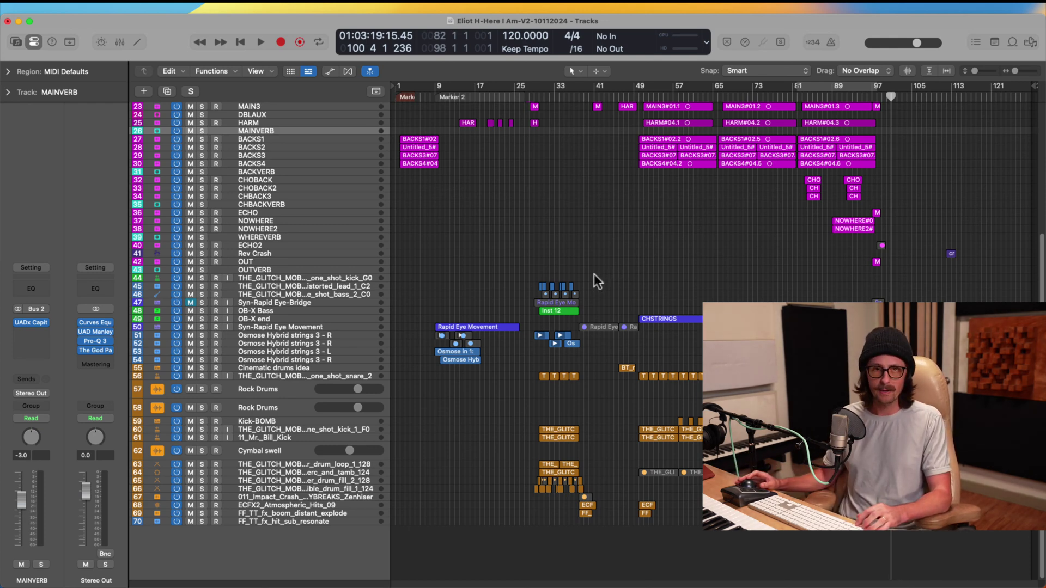
drag(594, 274, 537, 524)
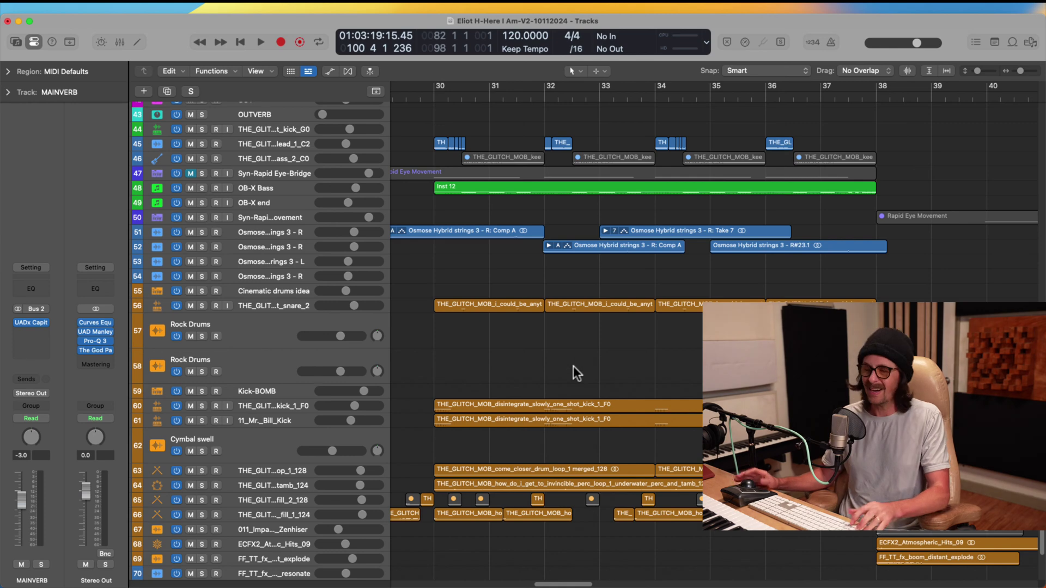
ctrl+alt+click(612, 352)
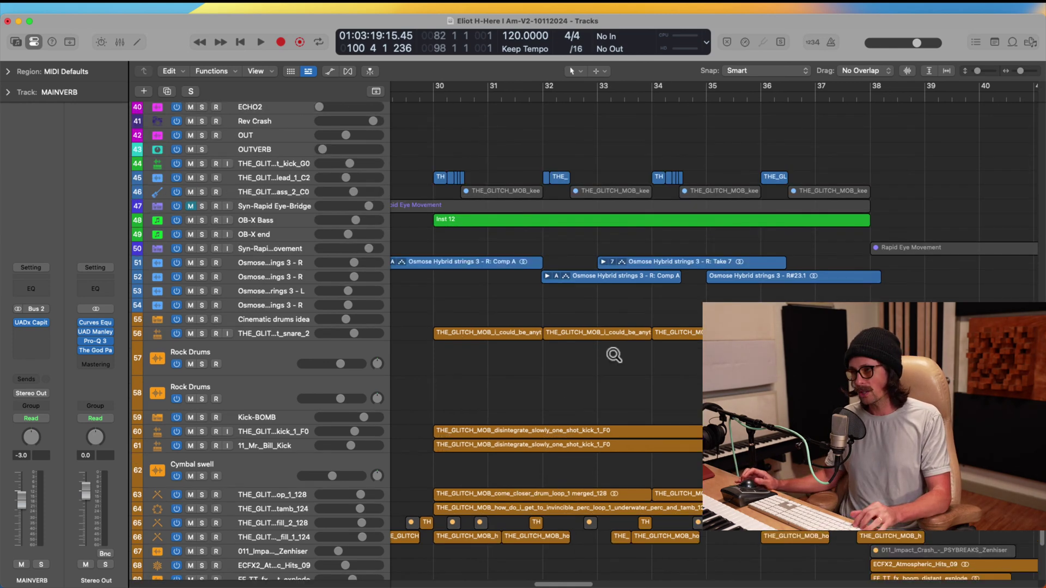
scroll(613, 352, down, 1)
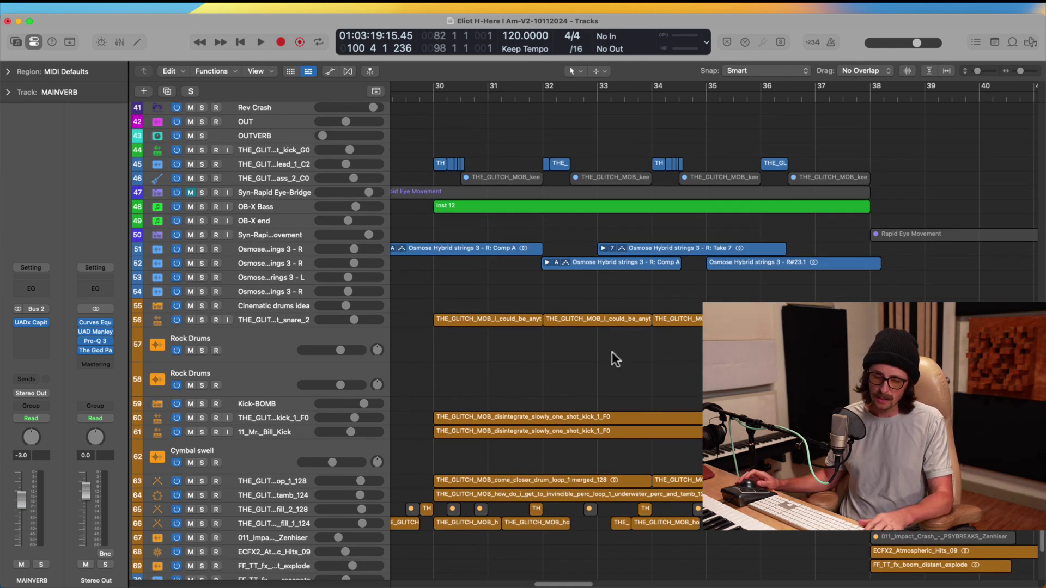
scroll(613, 352, right, 2)
scroll(612, 352, left, 3)
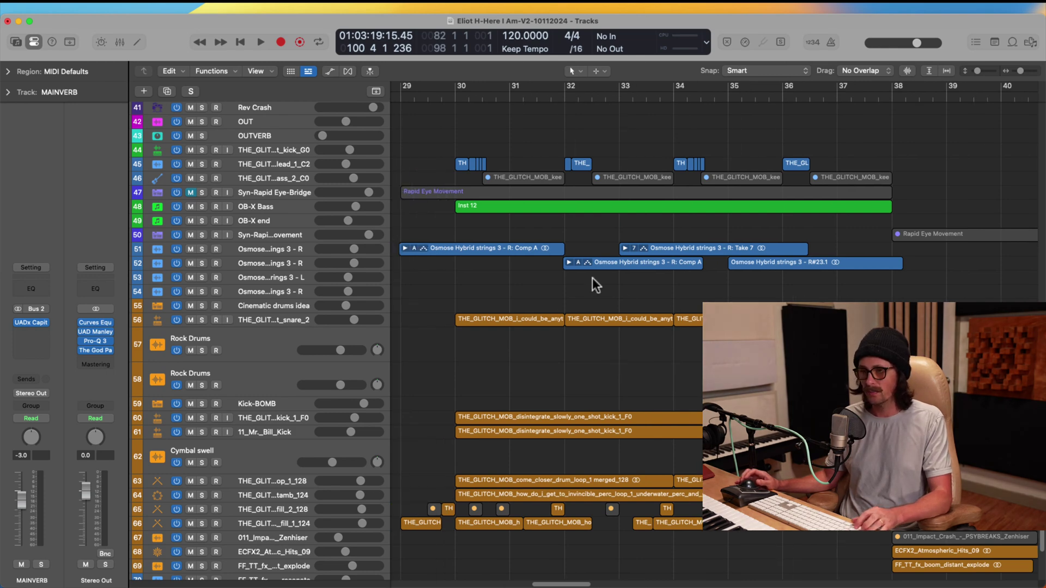
ctrl+alt+click(626, 299)
scroll(602, 266, up, 8)
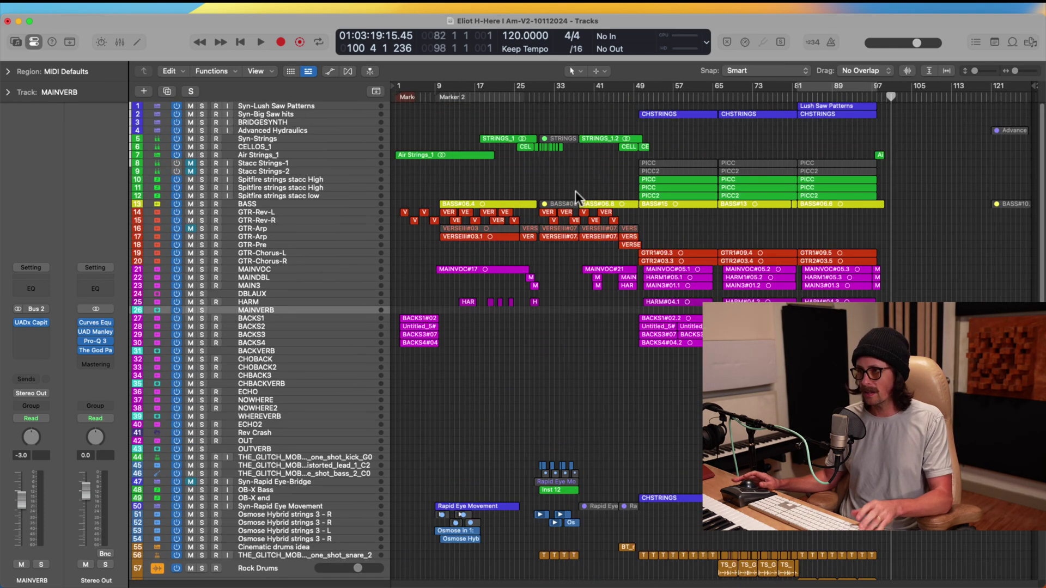
Play the song from the beginning.
key(Return)
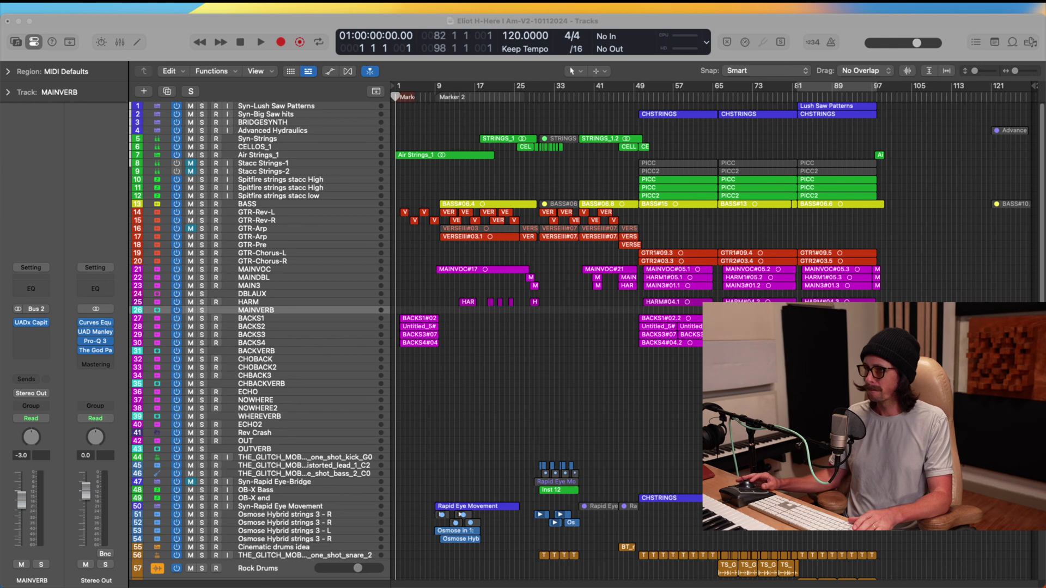
click(568, 234)
key(space)
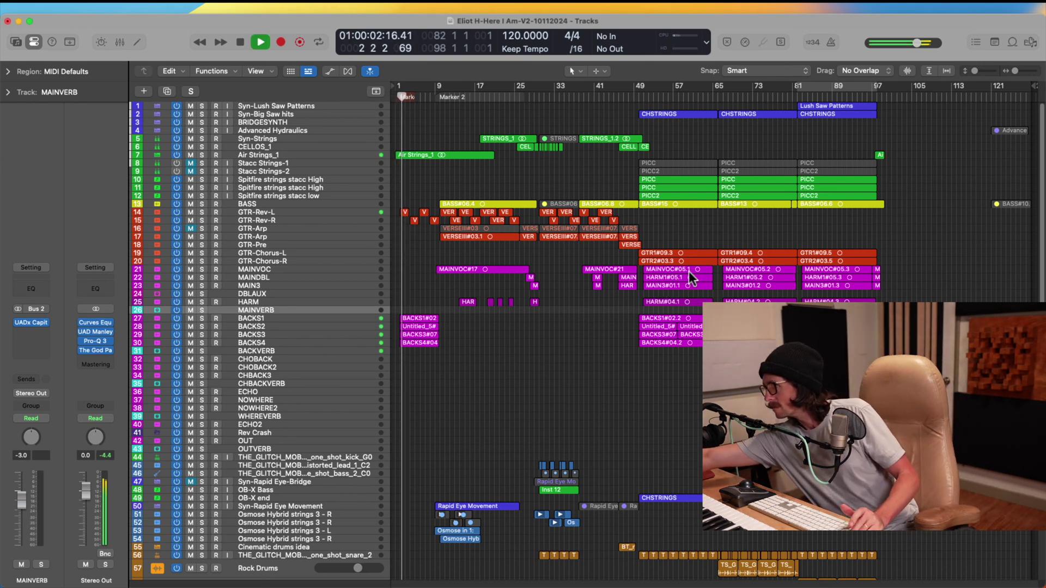
Select the BACKS1 track and inspect the UAD Manley Variable Mu on the stereo output, leaving its window closed.
click(282, 319)
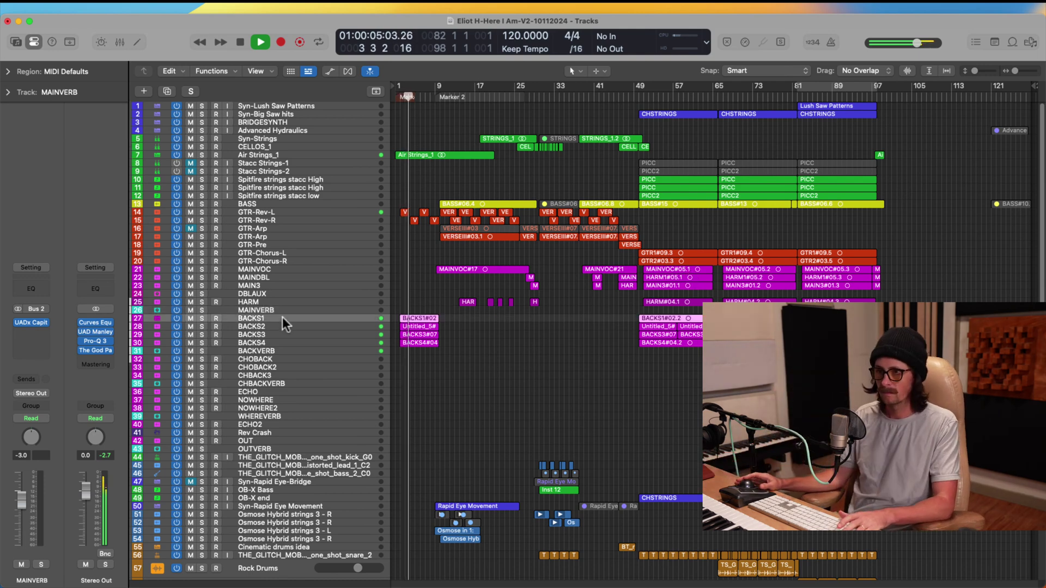
click(97, 326)
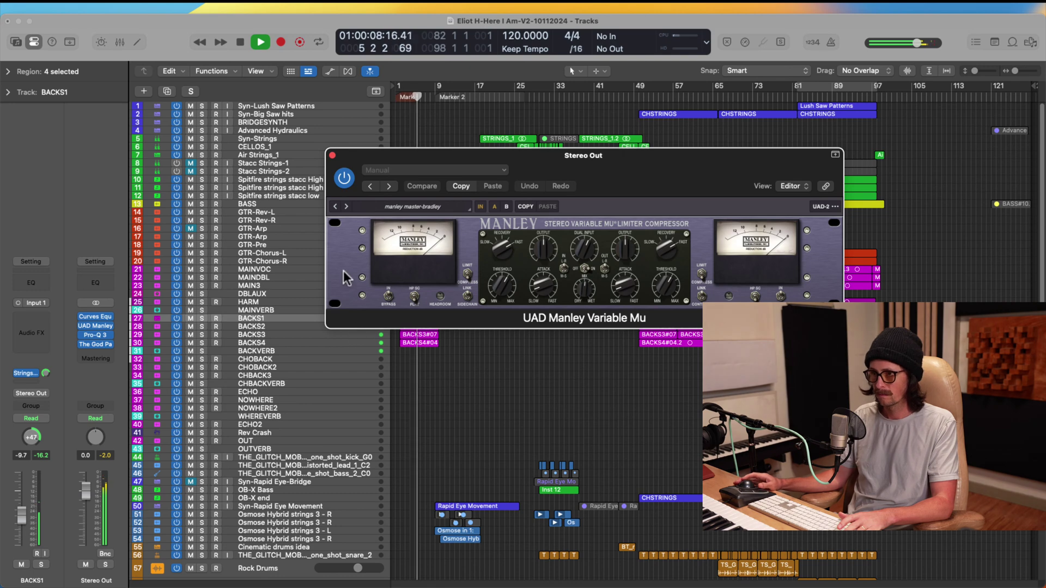
click(333, 155)
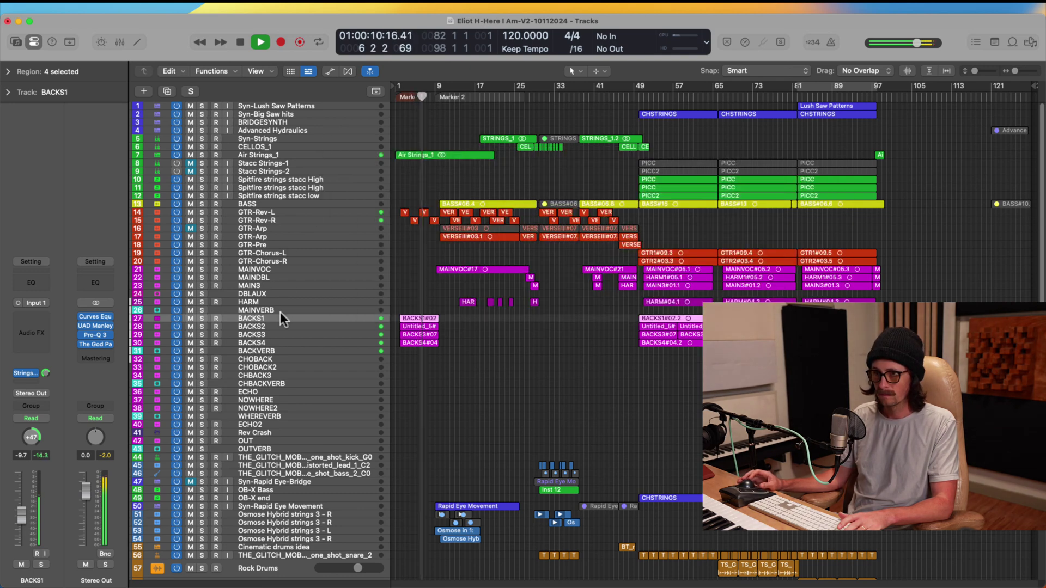
Follow the BACKS1 send to BACKVERB and inspect its Heavenly, Pure Plate and Avalon VT-737 plug-ins, closing each window.
click(26, 374)
click(71, 323)
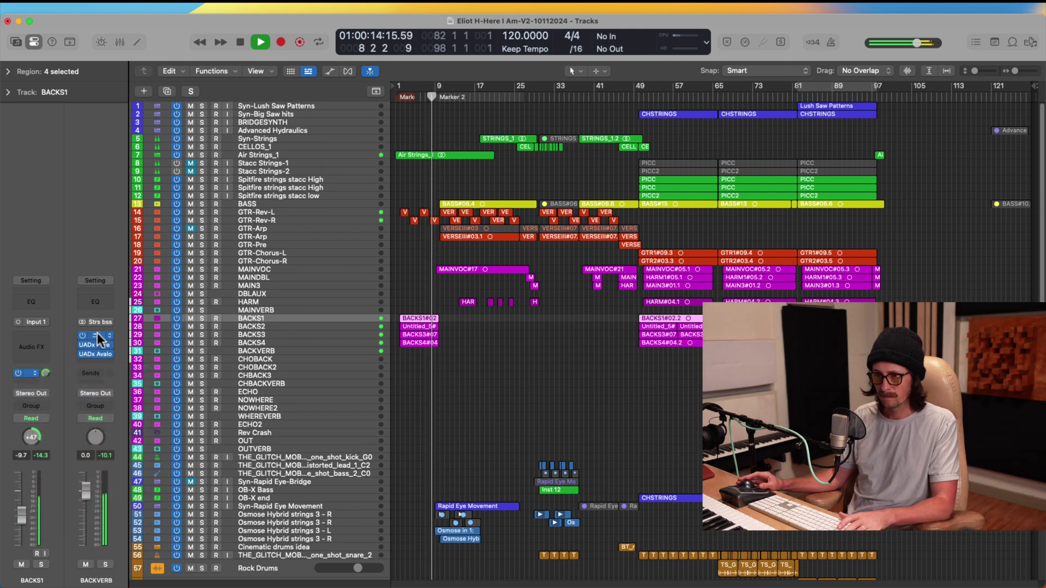
click(97, 333)
click(97, 346)
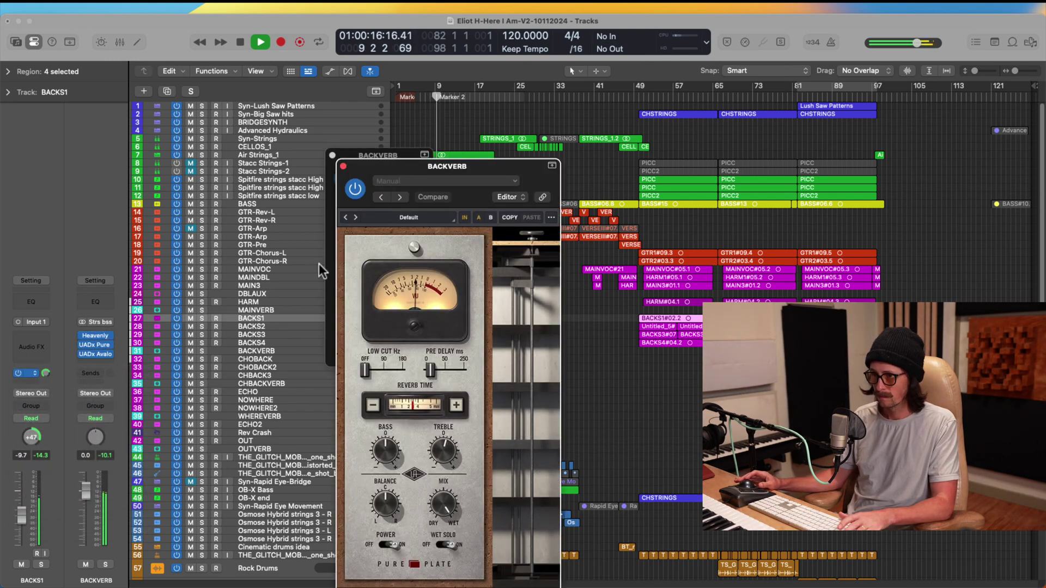
click(343, 166)
click(332, 155)
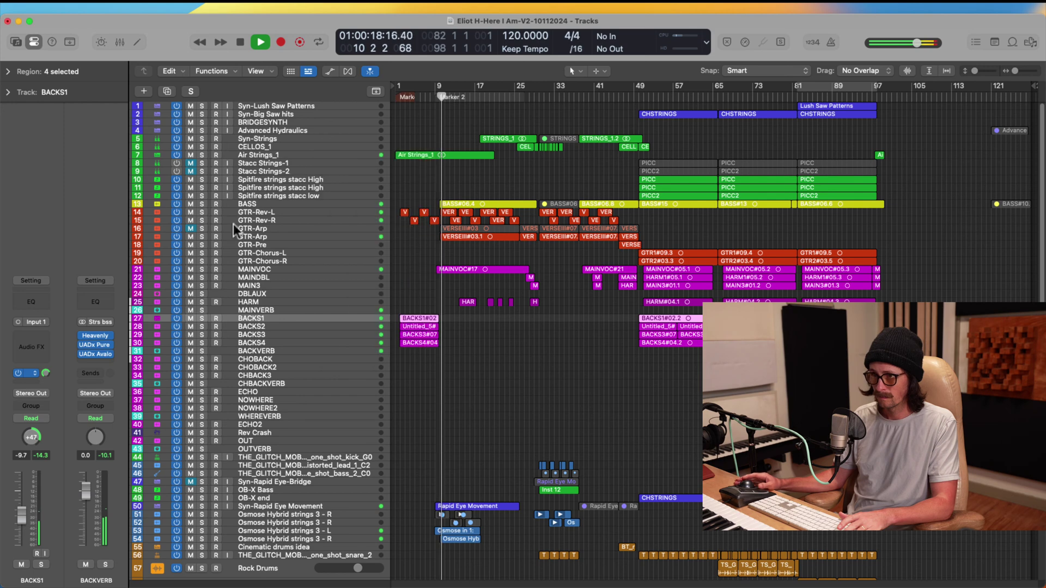
click(95, 354)
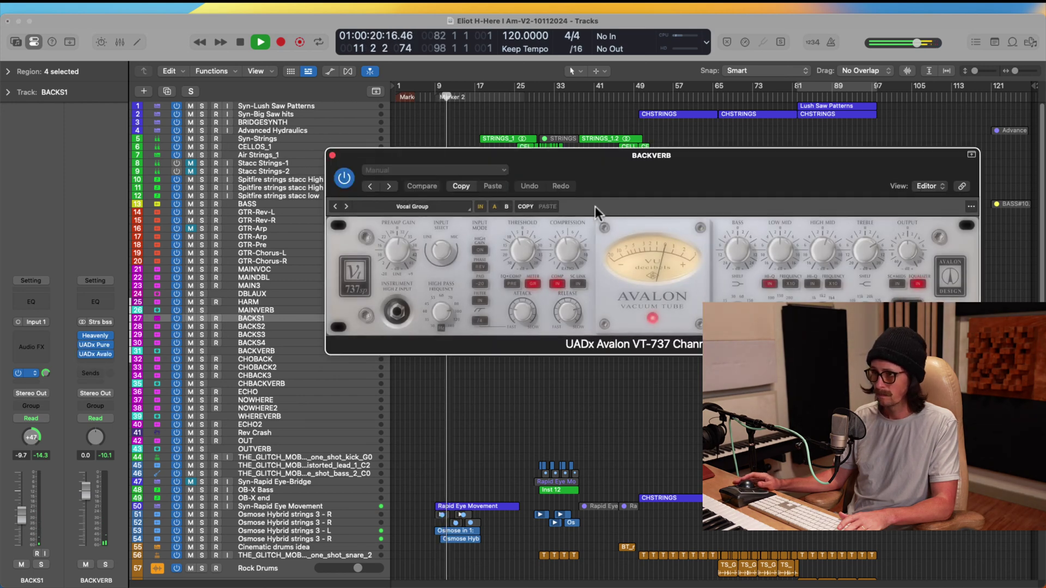
click(332, 155)
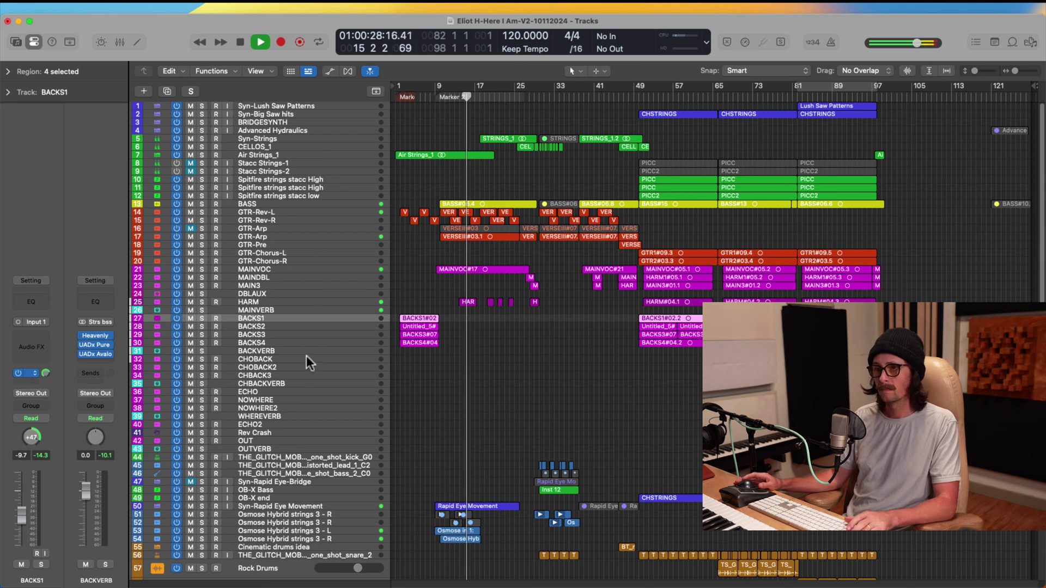
Step through the neighbouring vocal tracks to review the channel strips of HARM and BACKS2.
key(Down)
key(Up)
key(Up)
key(Up)
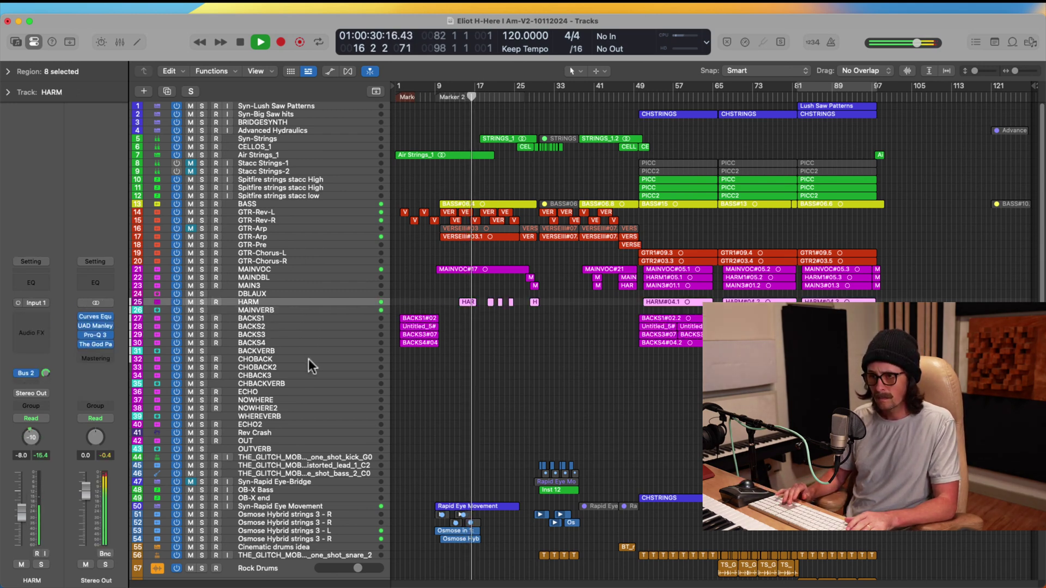
key(Down)
key(Down)
key(Down)
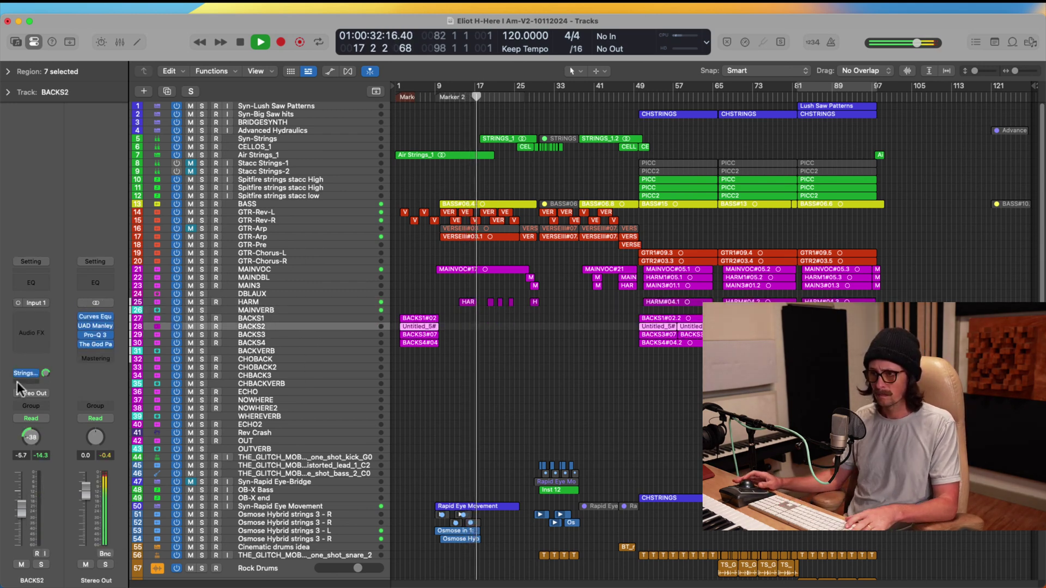
Open Pro-Q 3 on MAINVOC, slightly lower the boost of the band near 16 kHz and select the dynamic upper-mid band.
click(307, 267)
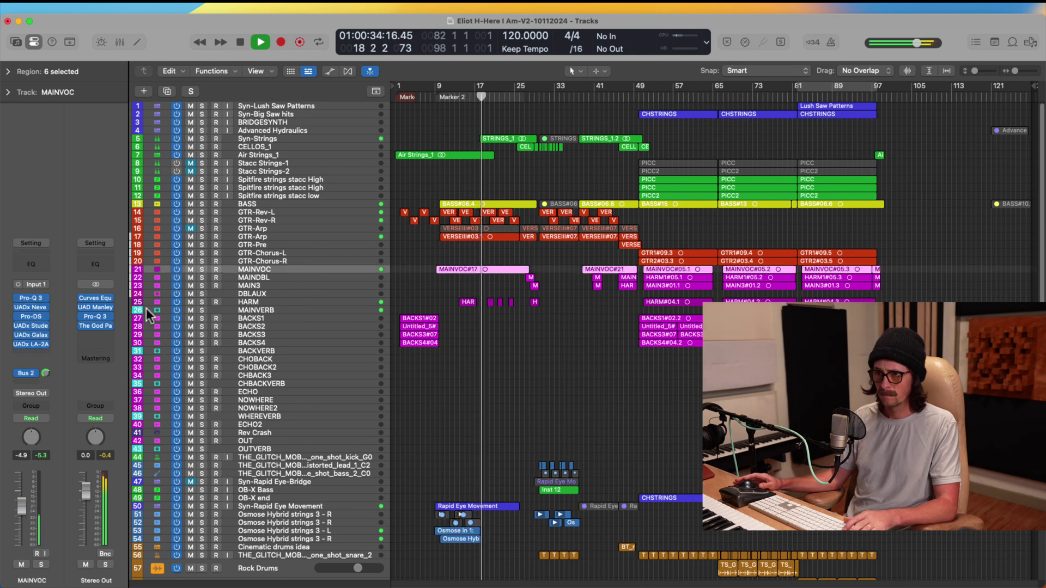
click(31, 299)
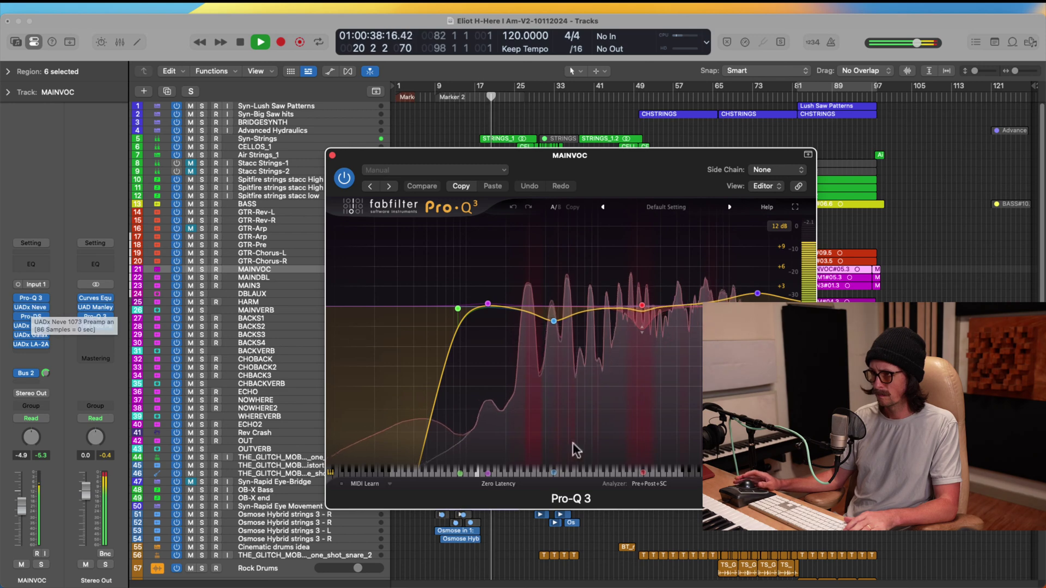
drag(757, 294, 756, 296)
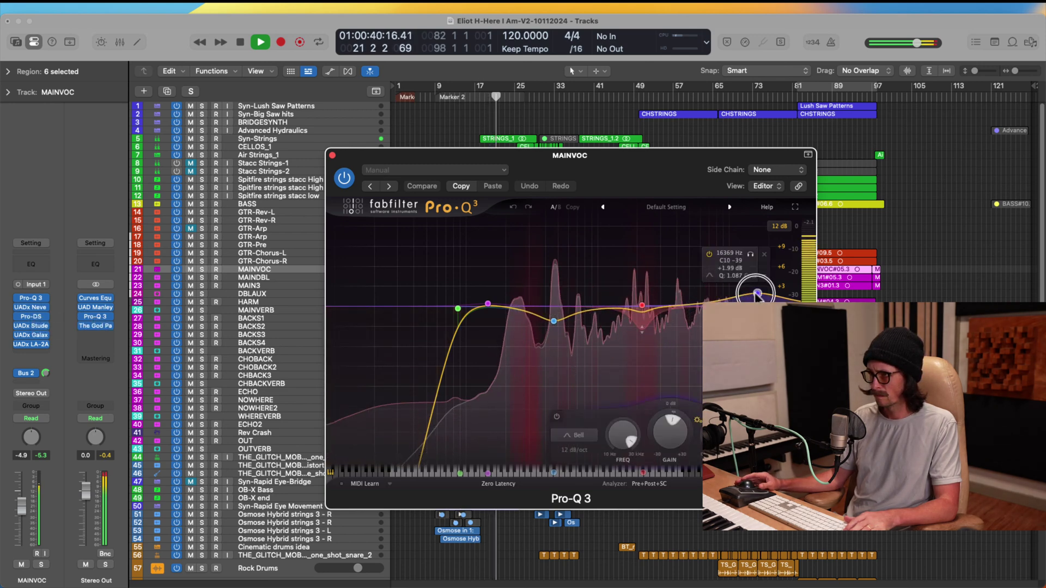
click(642, 332)
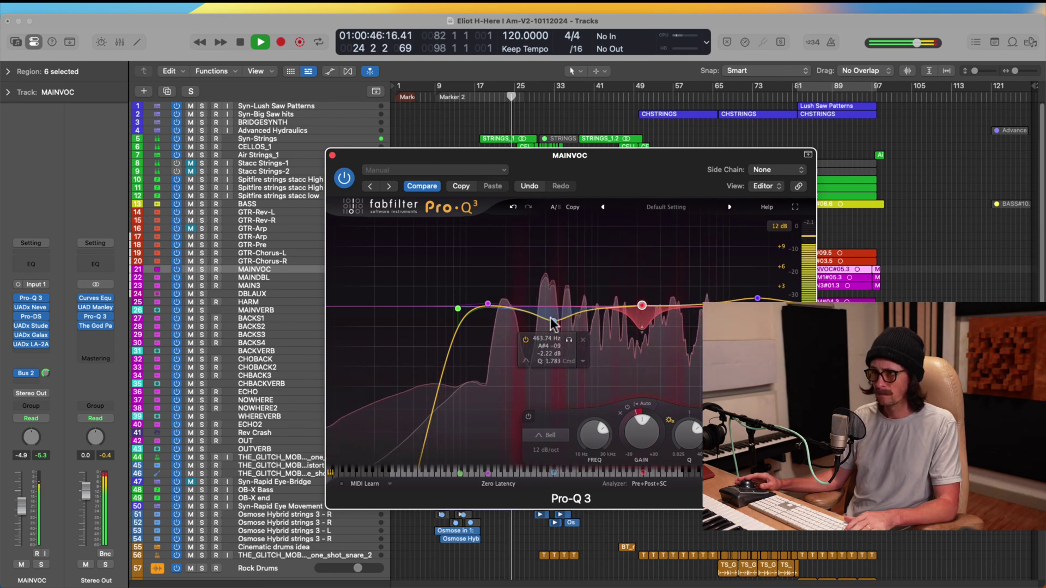
Inspect the Neve 1073, Pro-DS and Studer A800 plug-ins on MAINVOC, leaving only the Neve window open over the EQ.
click(30, 308)
drag(478, 168, 485, 80)
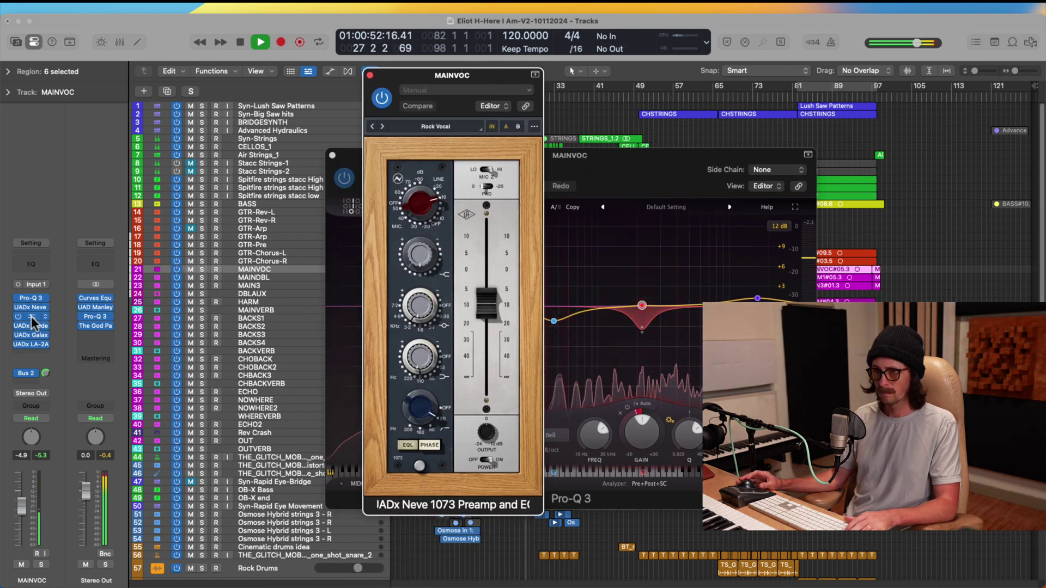
click(31, 316)
click(31, 325)
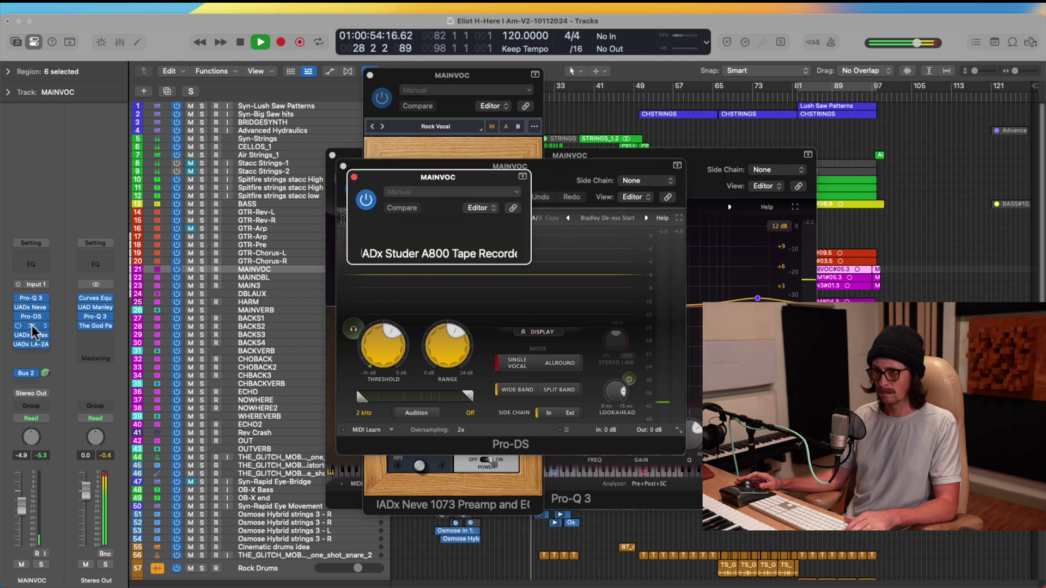
click(354, 177)
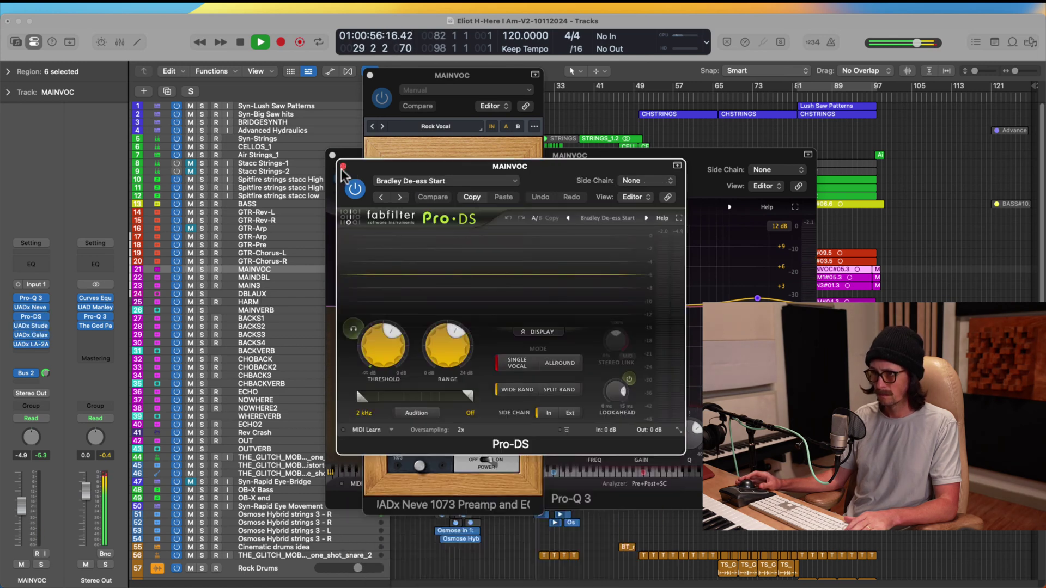
click(343, 166)
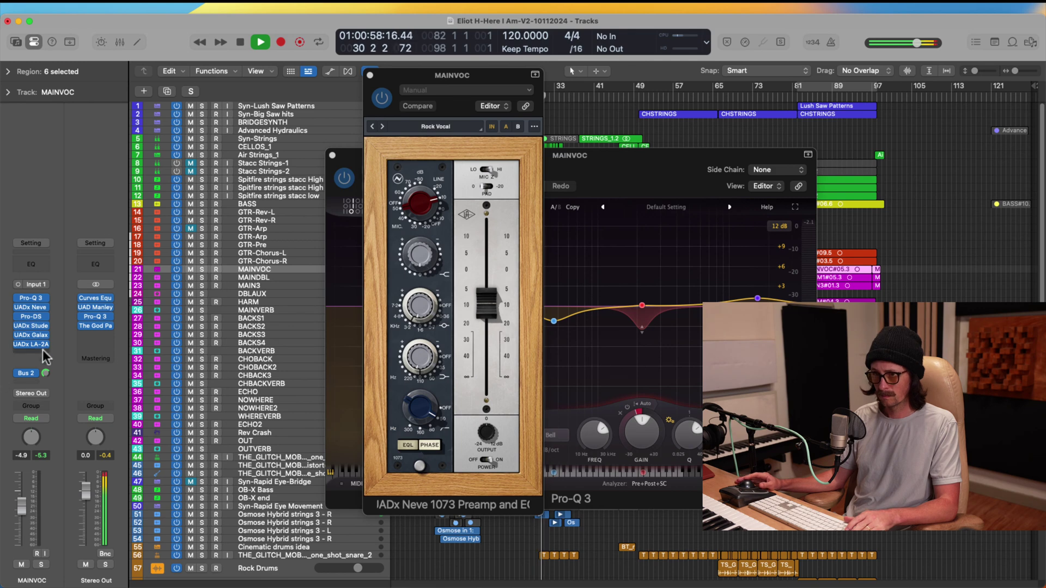
Inspect the Galaxy Tape Echo and LA-2A Silver on MAINVOC, and close all of the track's plug-in windows.
click(34, 337)
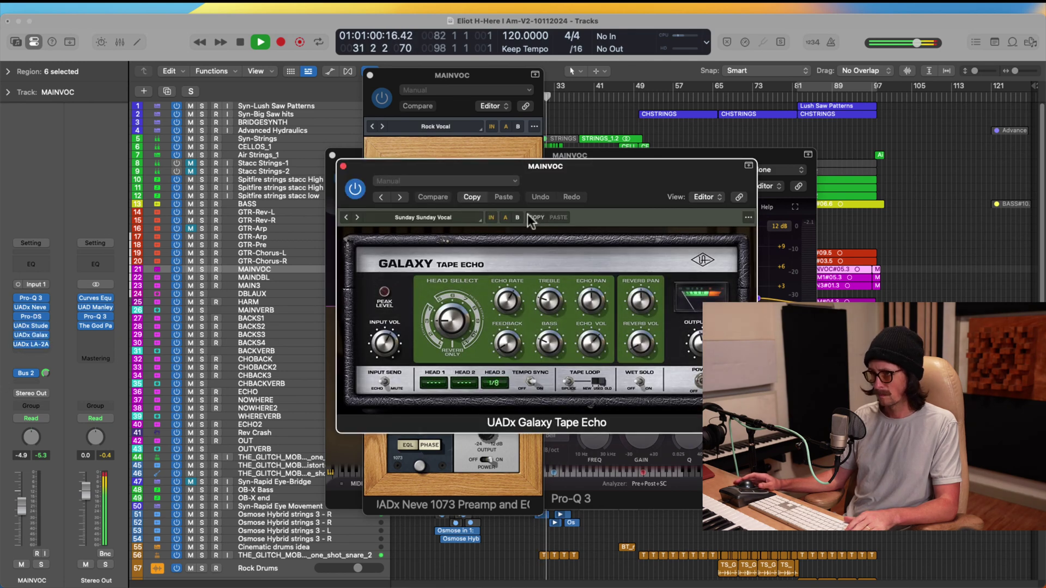
click(31, 345)
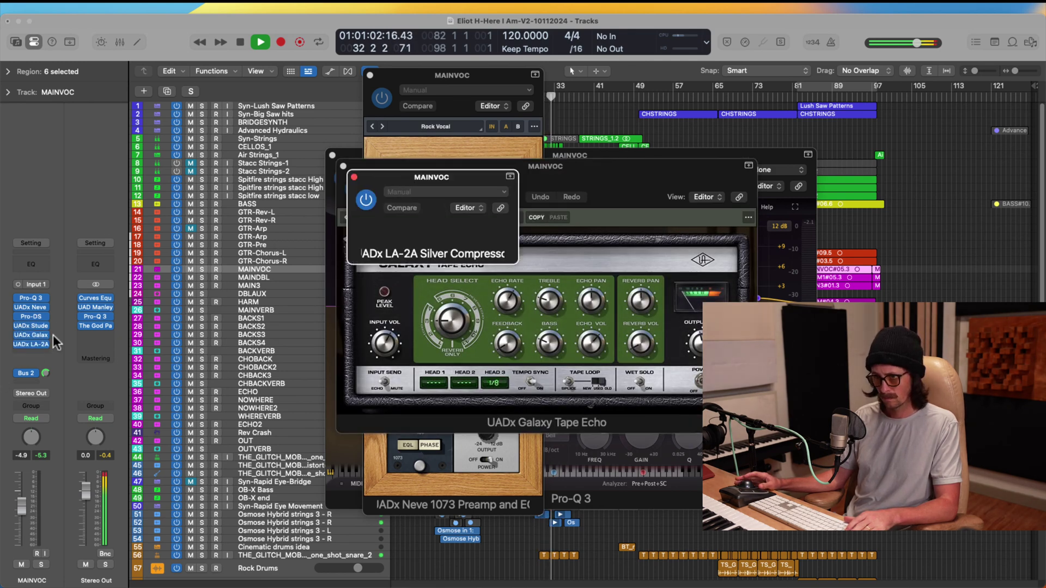
click(354, 177)
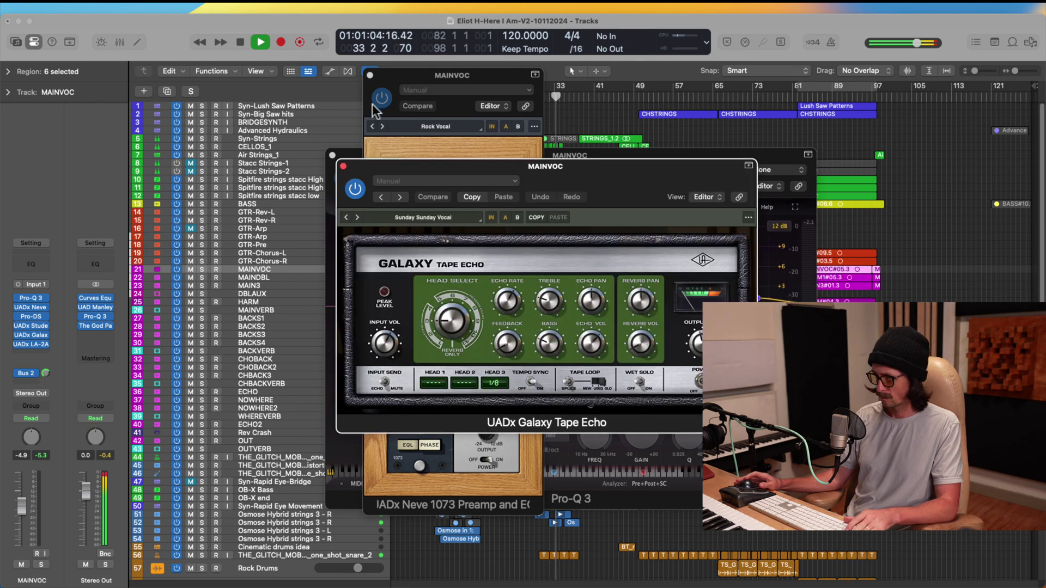
click(343, 167)
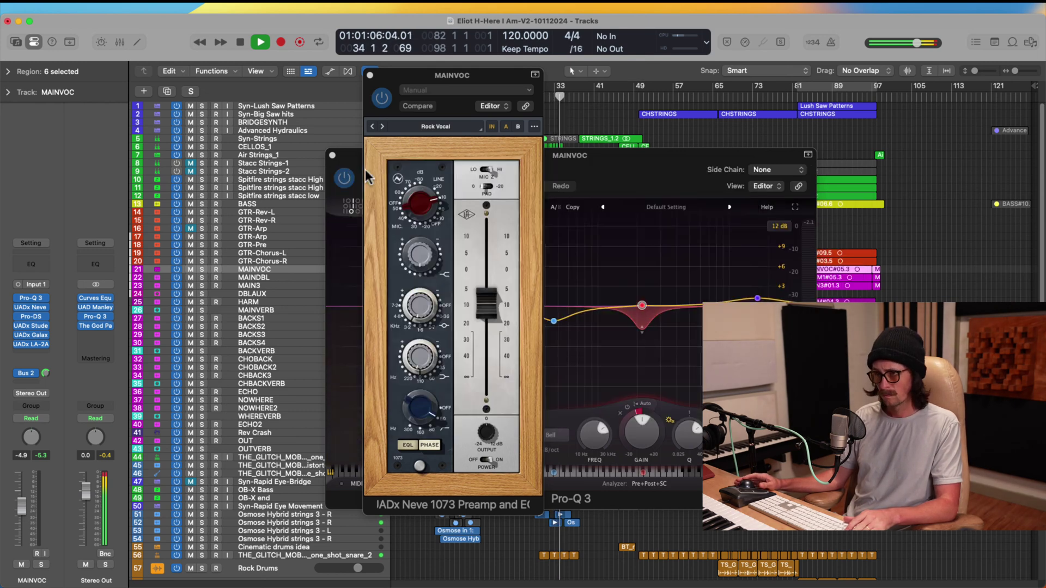
click(370, 75)
click(332, 155)
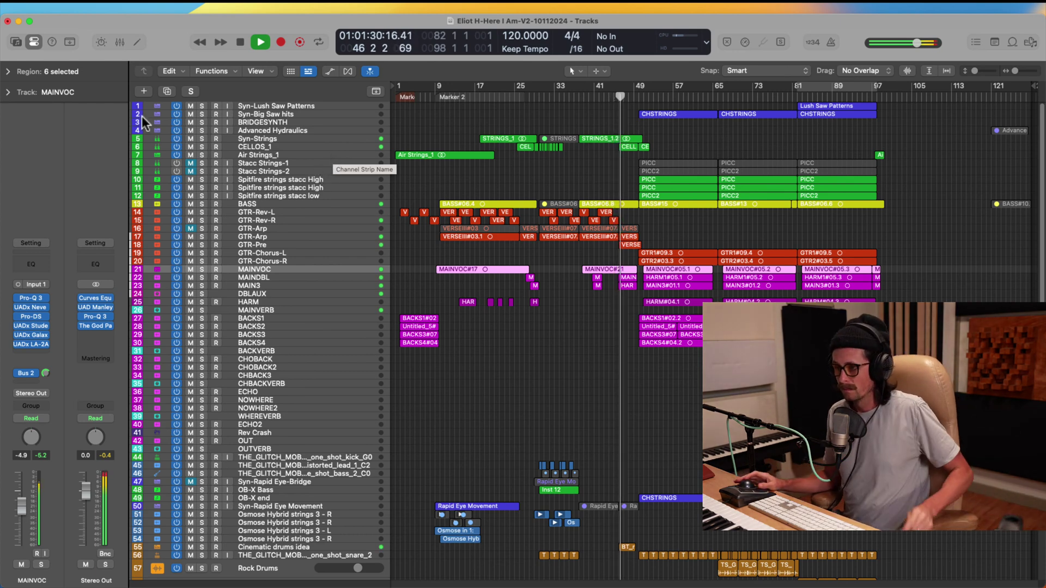
Open Curves Equator, Manley Variable Mu, Pro-Q 3 and The God Particle on Stereo Out to inspect the mastering chain.
scroll(544, 267, down, 8)
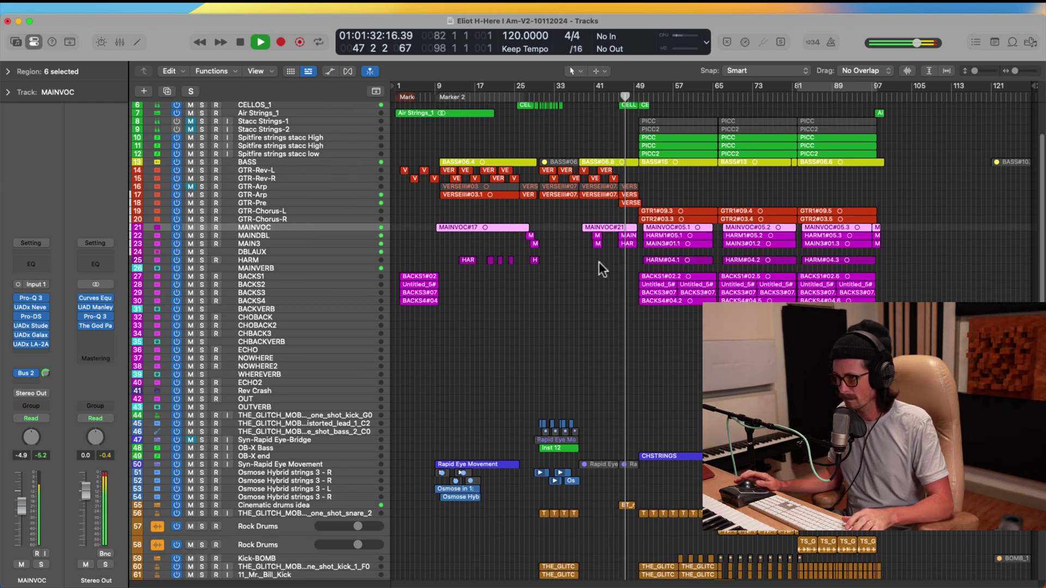
scroll(645, 253, up, 10)
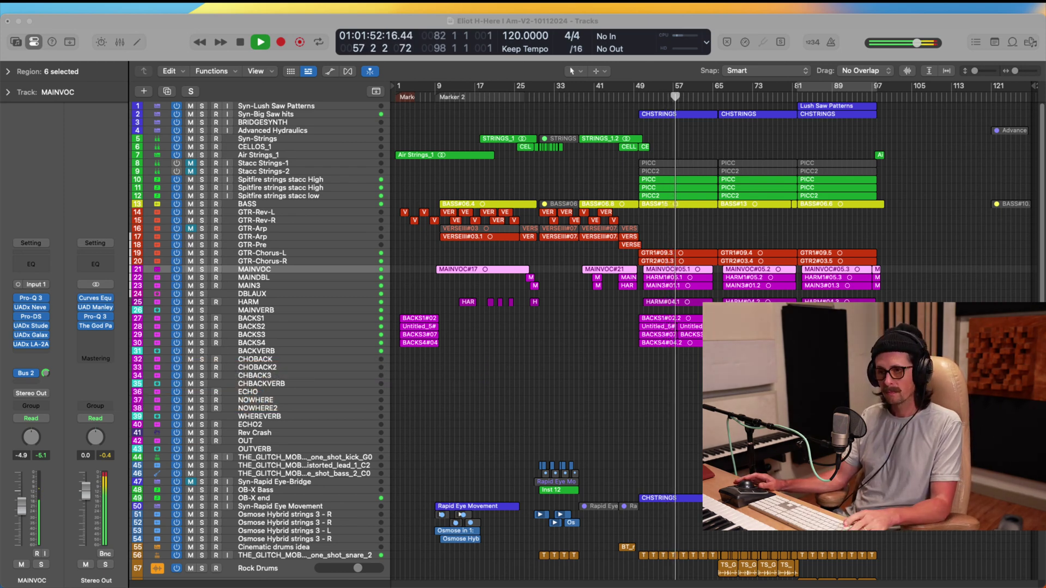
click(99, 299)
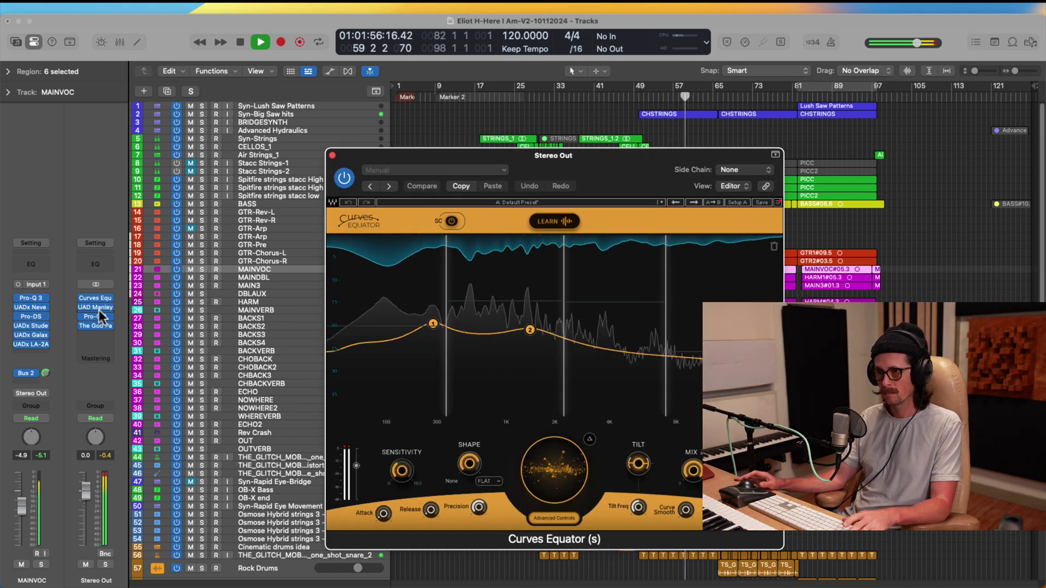
click(97, 307)
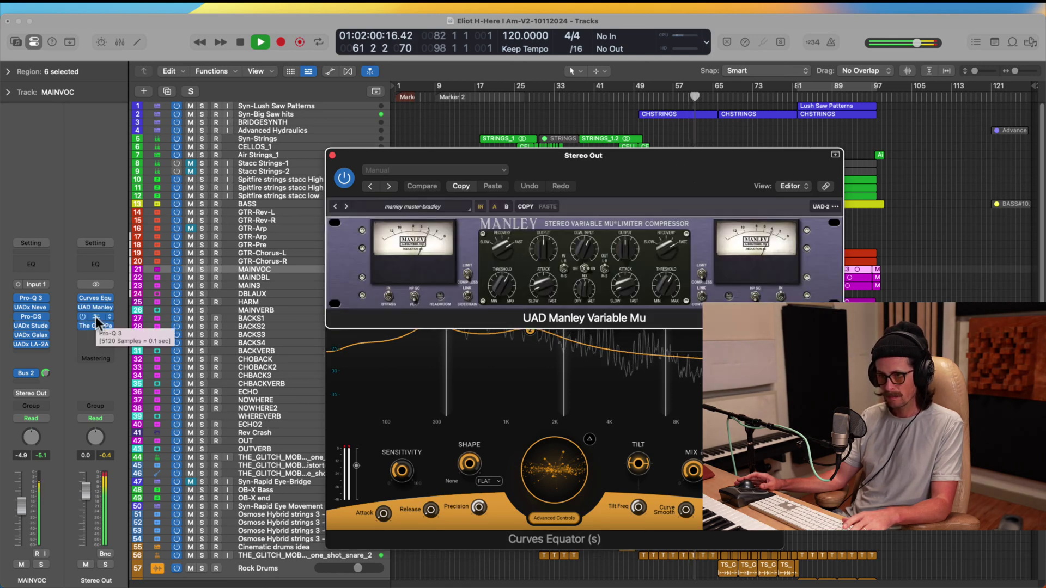
click(96, 316)
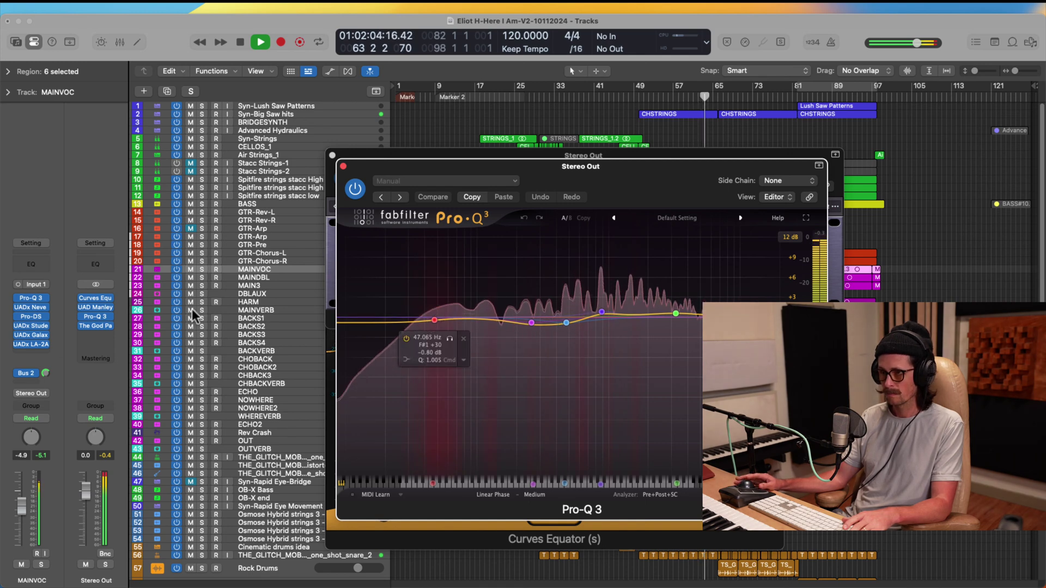
click(96, 326)
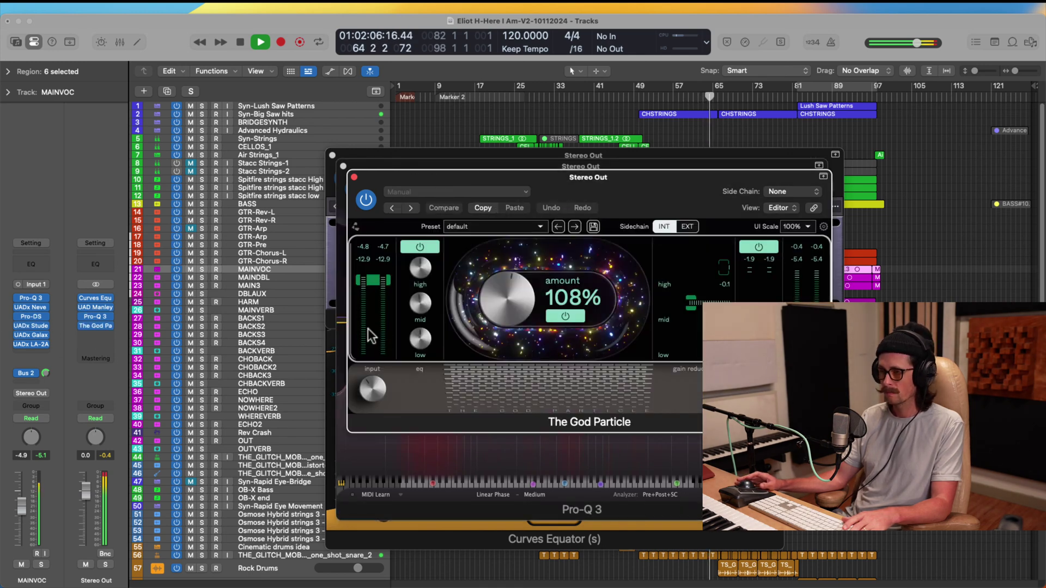
Set The God Particle's amount to 102% and close all of the Stereo Out plug-in windows.
drag(508, 299, 509, 309)
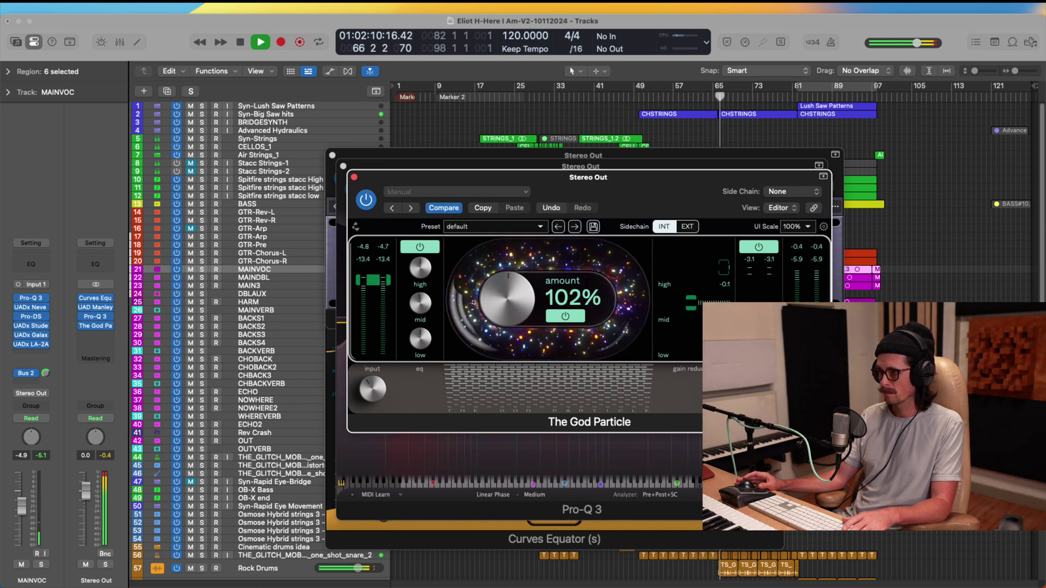
mouse_move(424, 303)
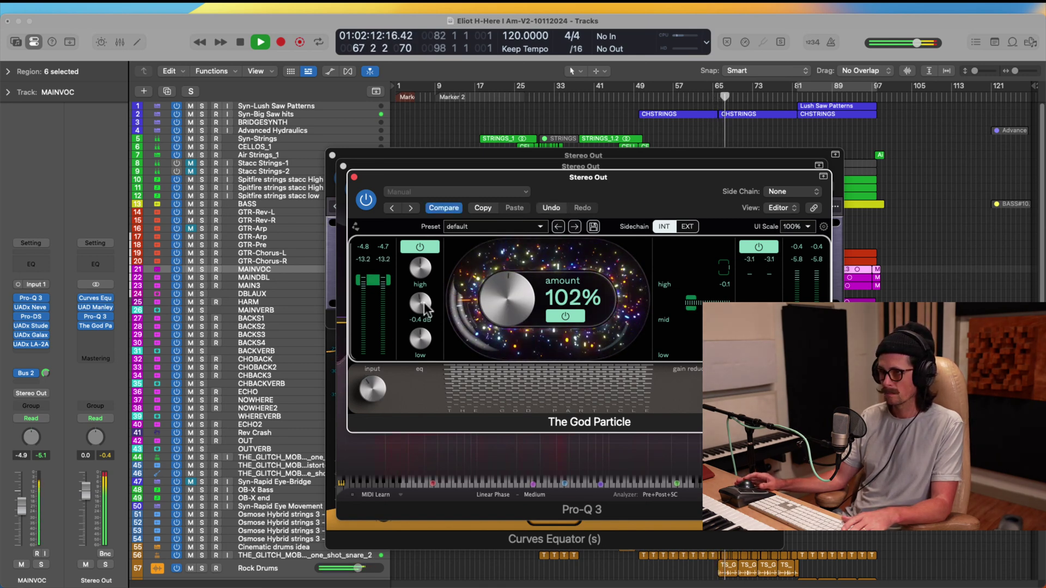
click(355, 177)
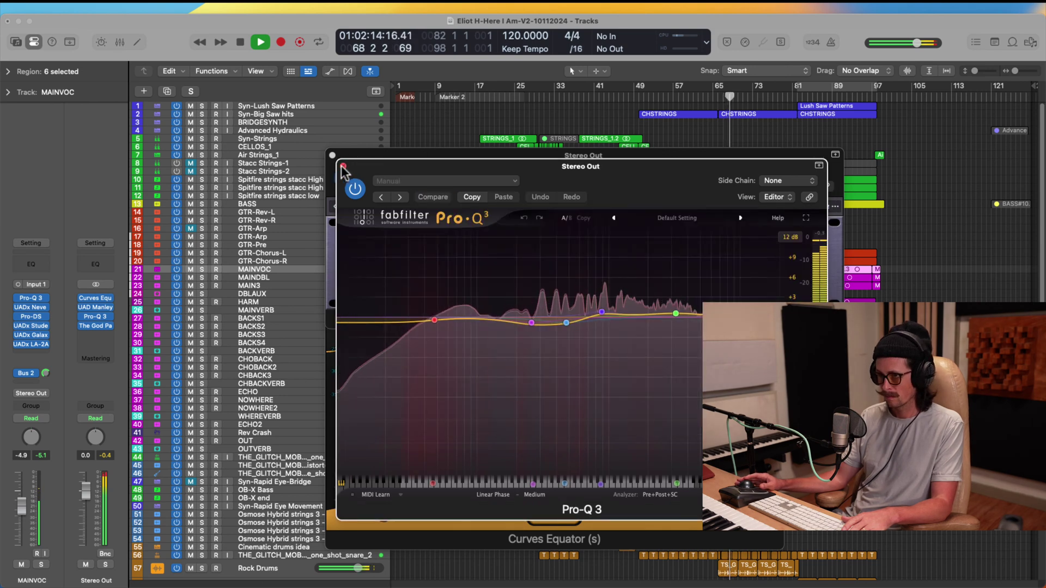
click(343, 166)
click(334, 155)
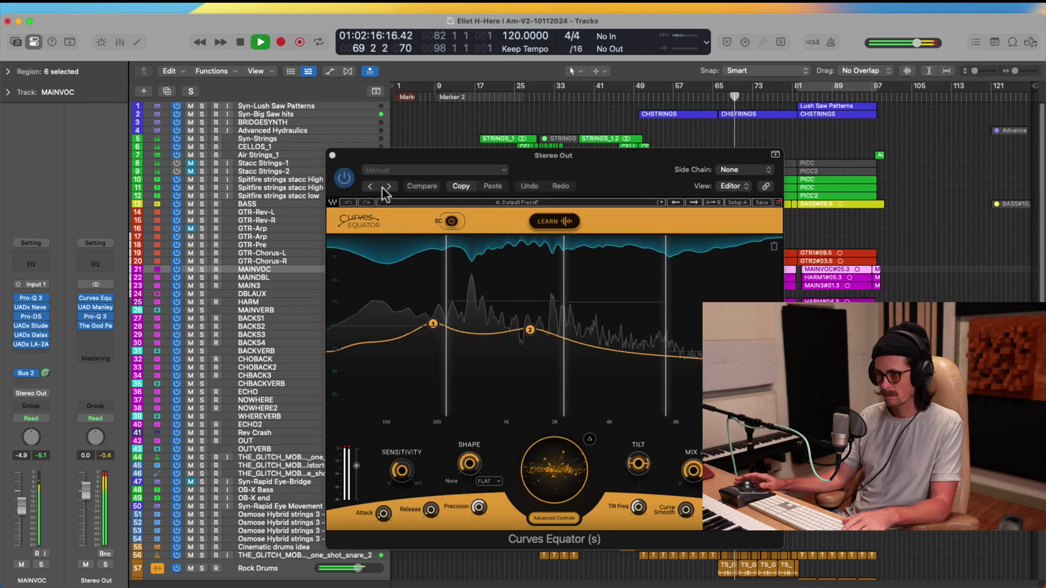
click(332, 156)
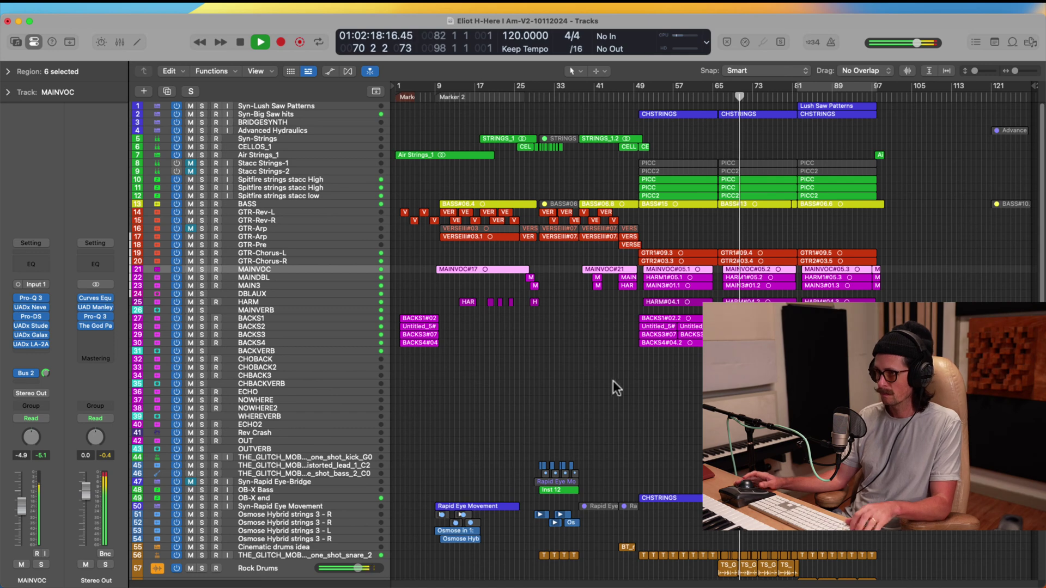
Follow the drum and effects tracks up close through the song's ending and stop playback at bar 101.
scroll(694, 446, down, 10)
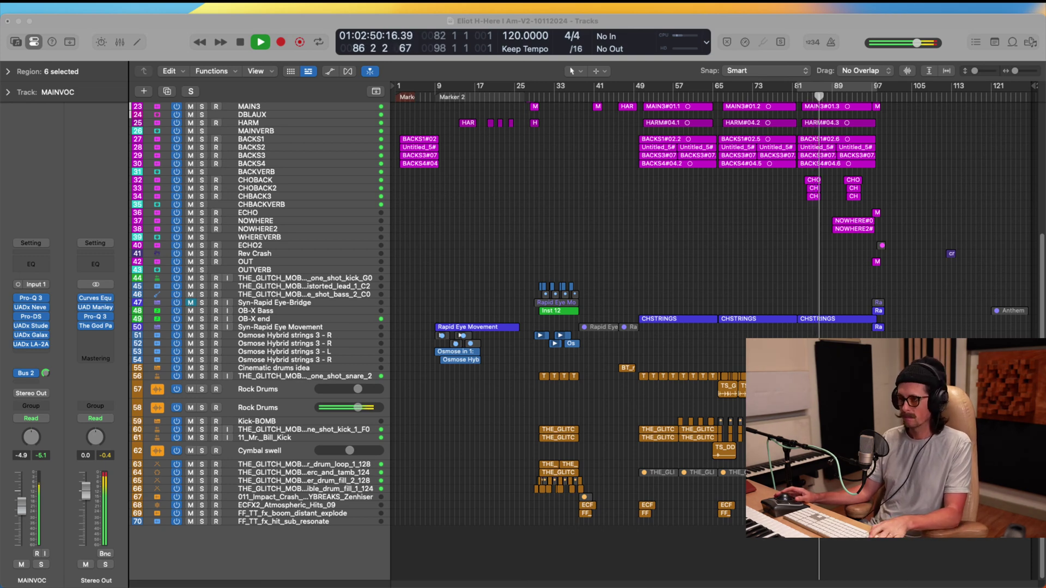
click(518, 378)
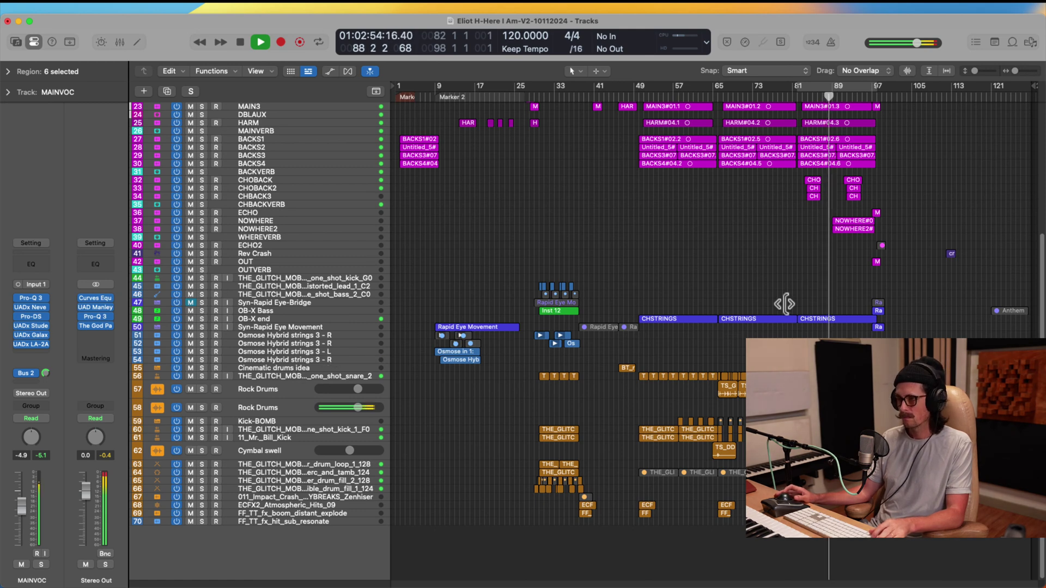
drag(770, 278, 973, 339)
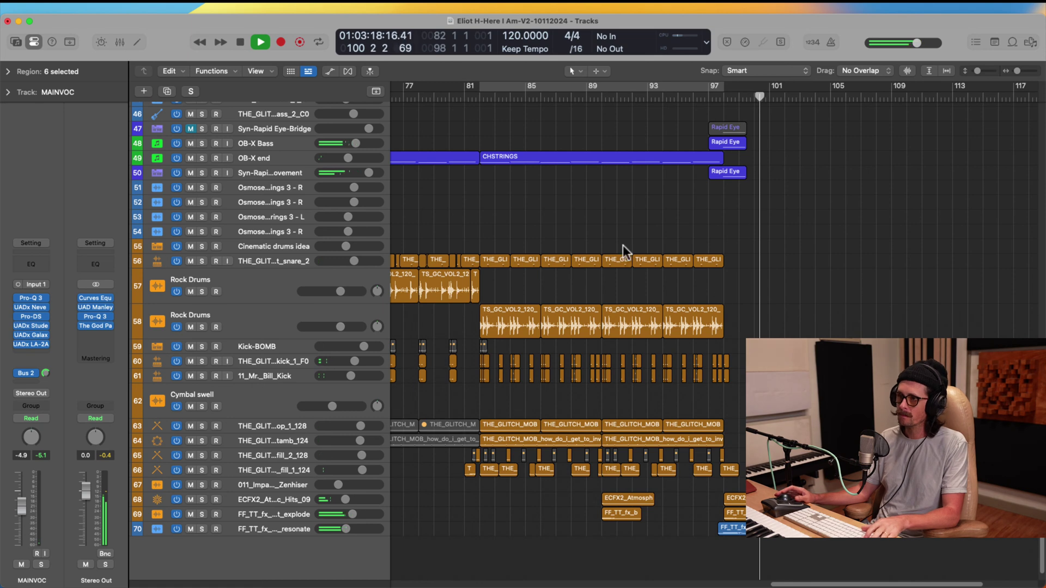
key(space)
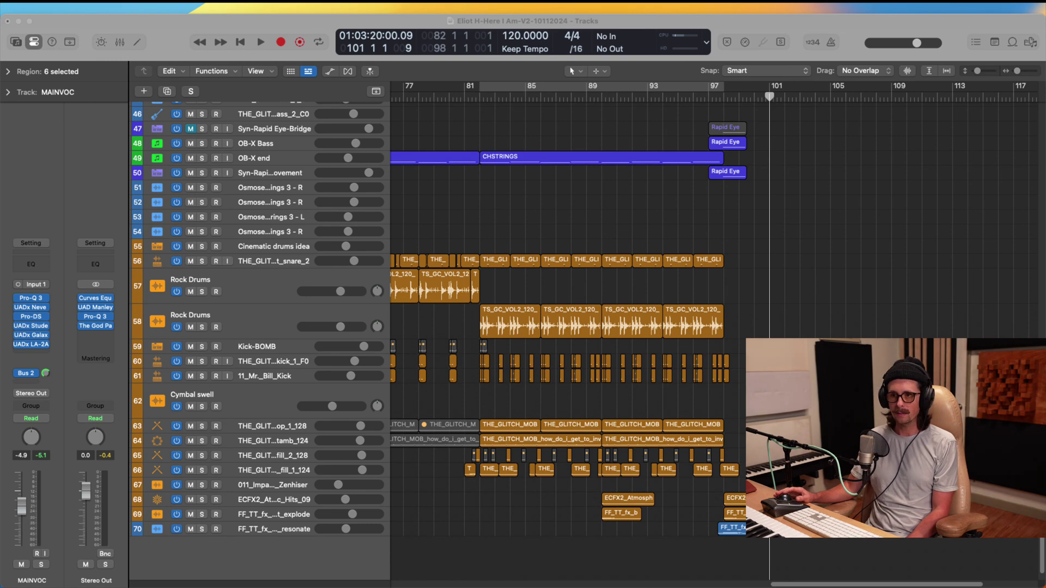
Review the upper tracks' closing regions, show the whole arrangement again and return the playhead to the song's start.
click(6, 145)
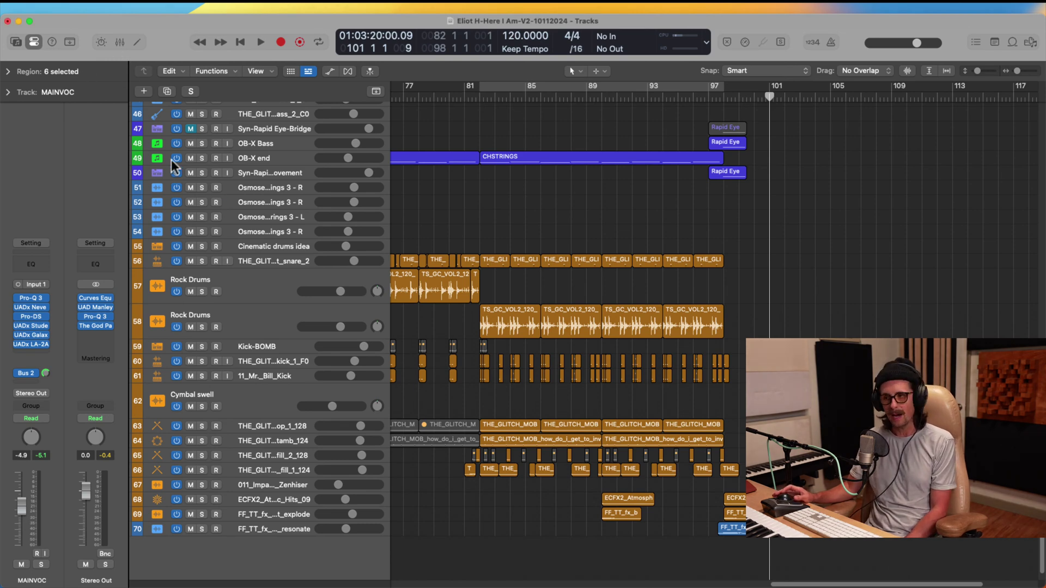
scroll(636, 300, up, 10)
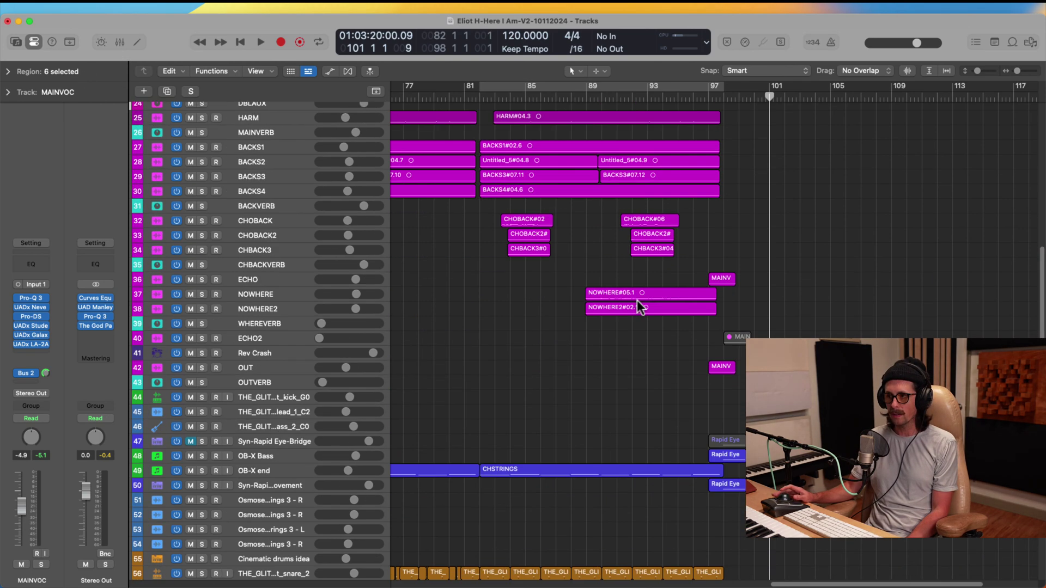
scroll(638, 305, up, 10)
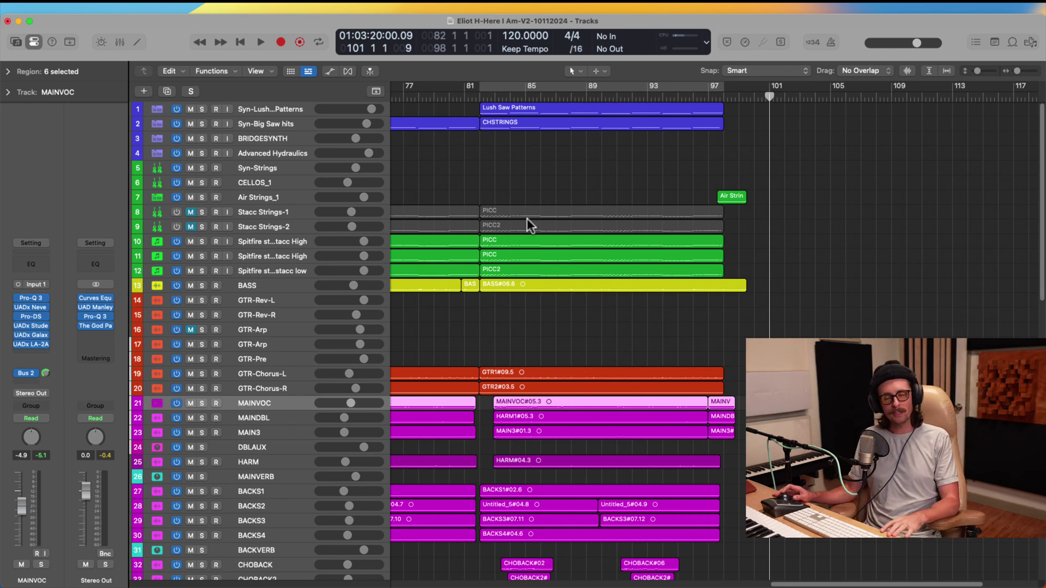
ctrl+alt+click(574, 245)
ctrl+alt+click(574, 245)
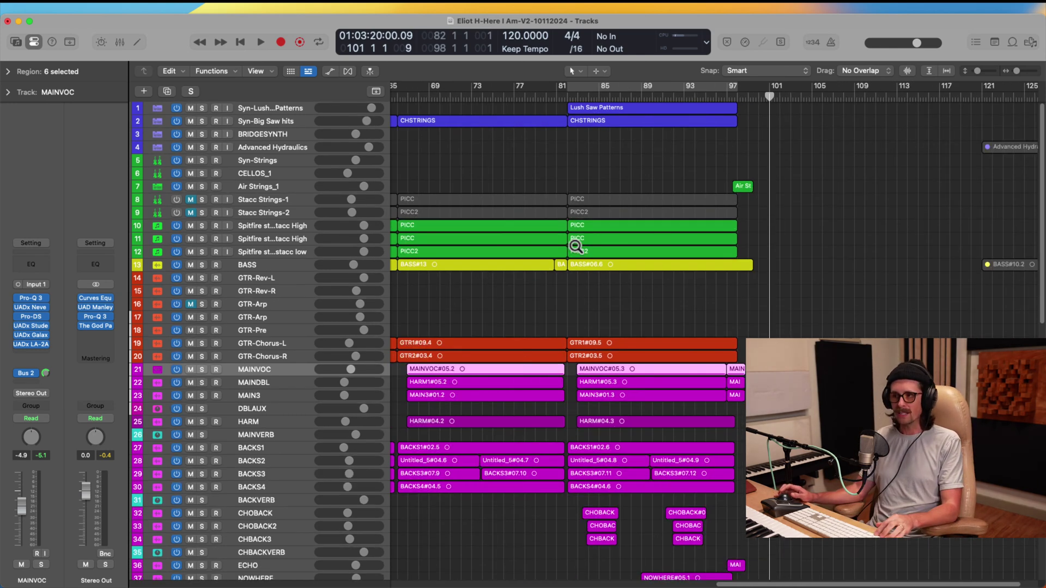
ctrl+alt+click(576, 249)
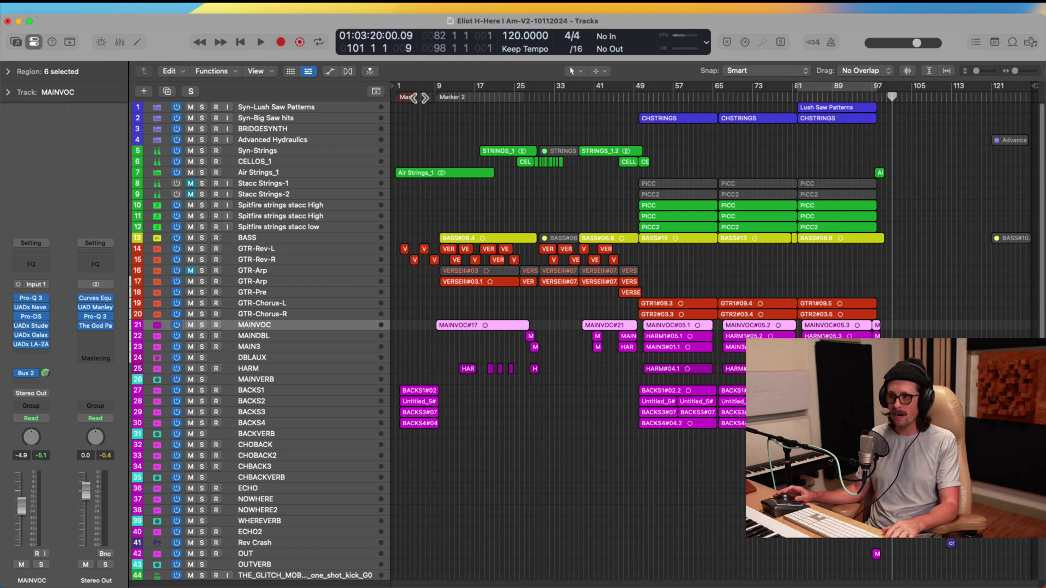
key(Return)
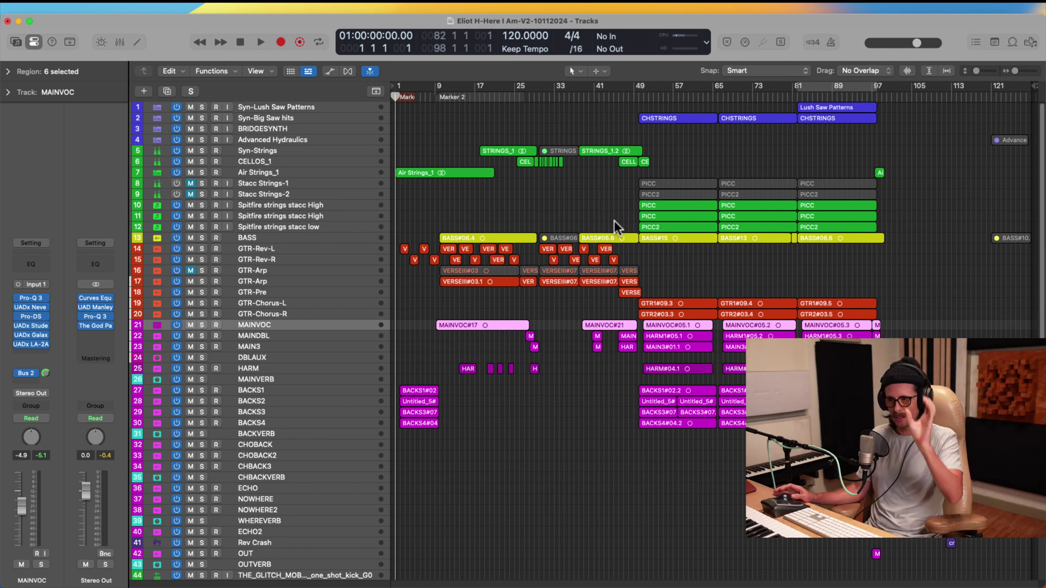
Magnify the chorus sections and set a cycle range over them from bar 50 to bar 101.
scroll(776, 272, down, 10)
scroll(776, 273, up, 10)
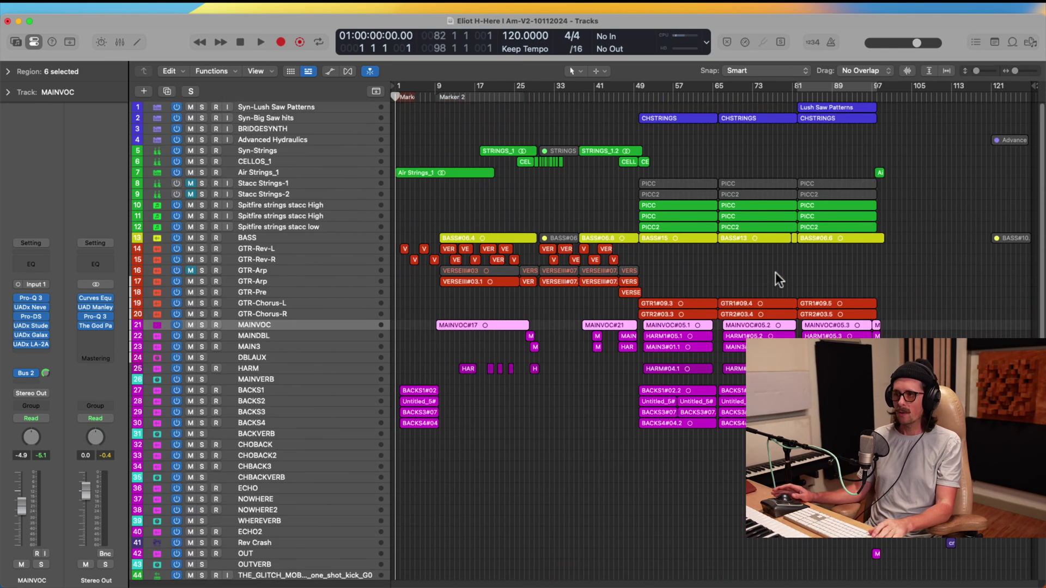
scroll(776, 273, down, 10)
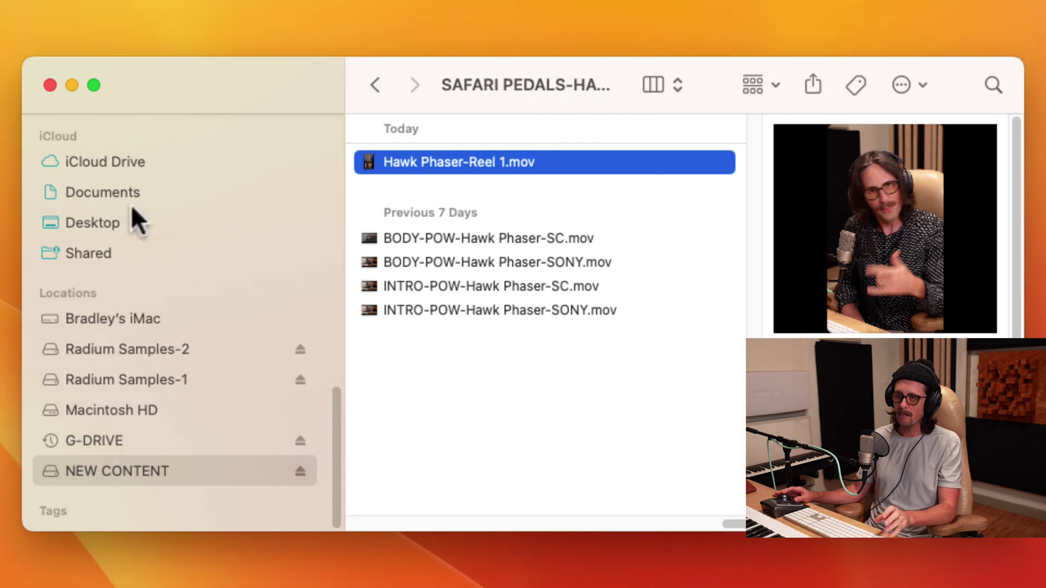
scroll(105, 334, up, 10)
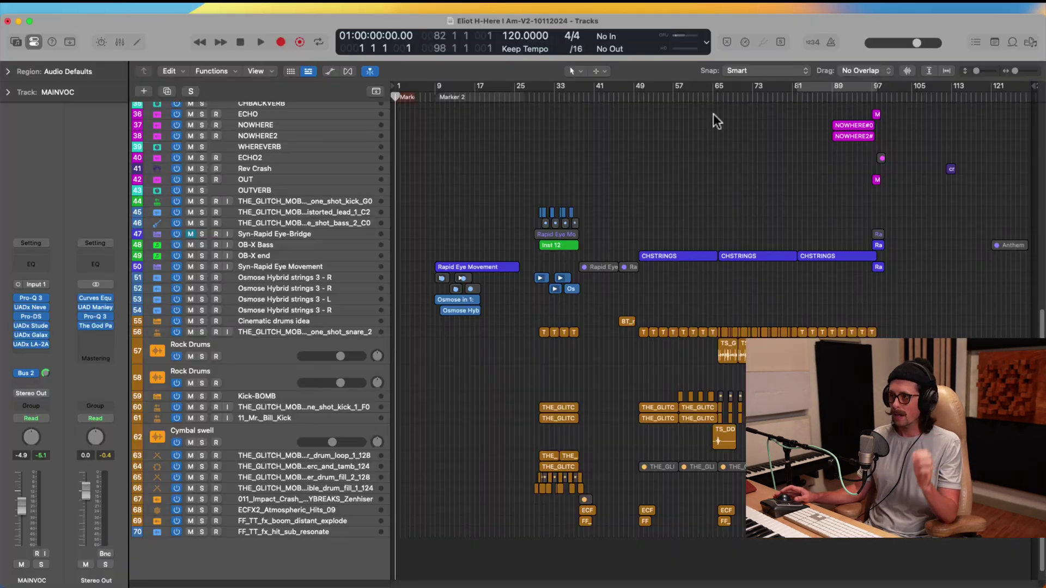
scroll(911, 211, up, 15)
drag(608, 180, 951, 518)
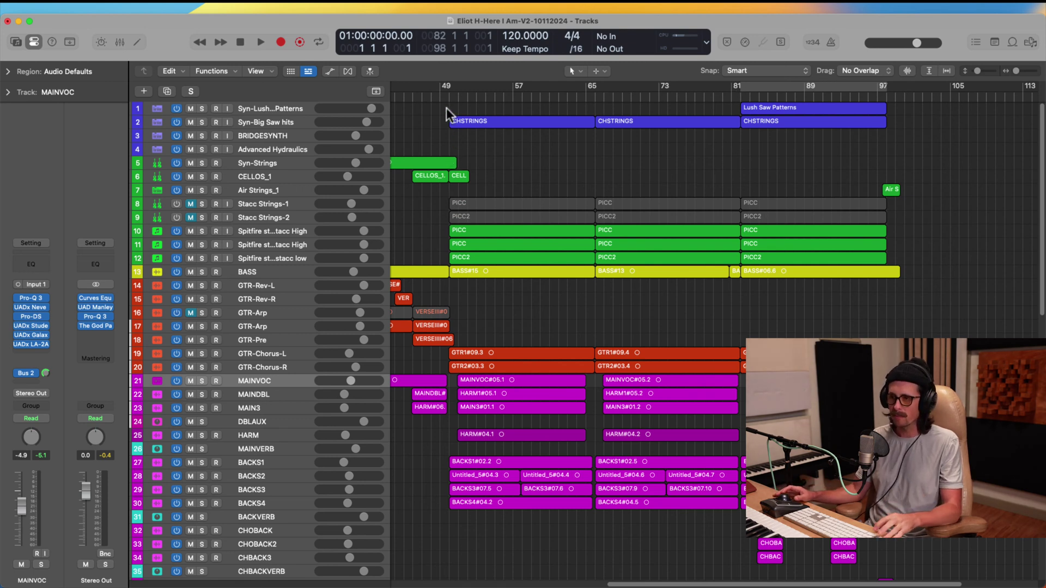
drag(452, 82, 913, 75)
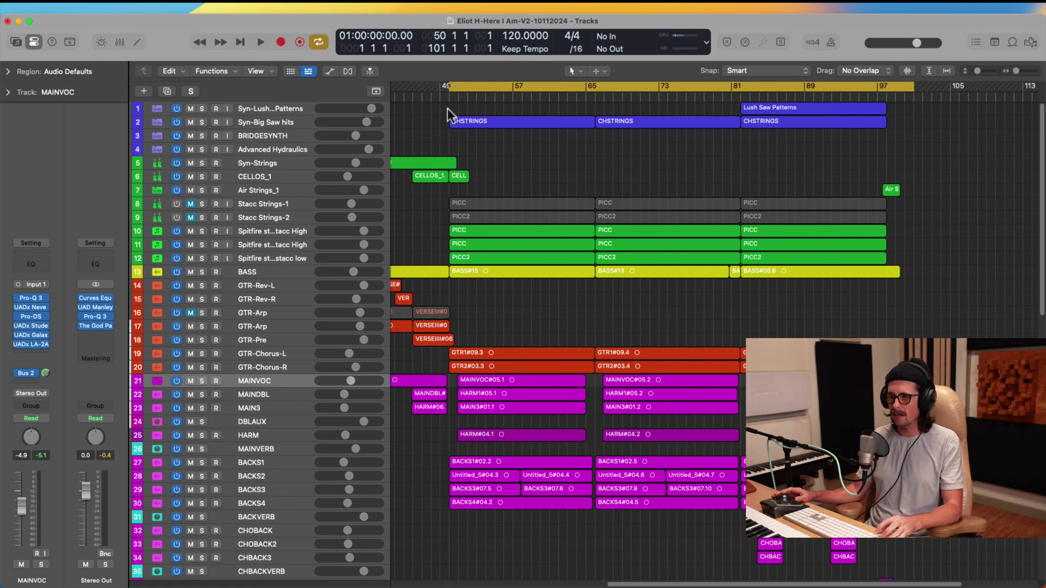
Inspect the Alchemy instrument on the Syn-Big Saw hits track and close its window.
click(281, 122)
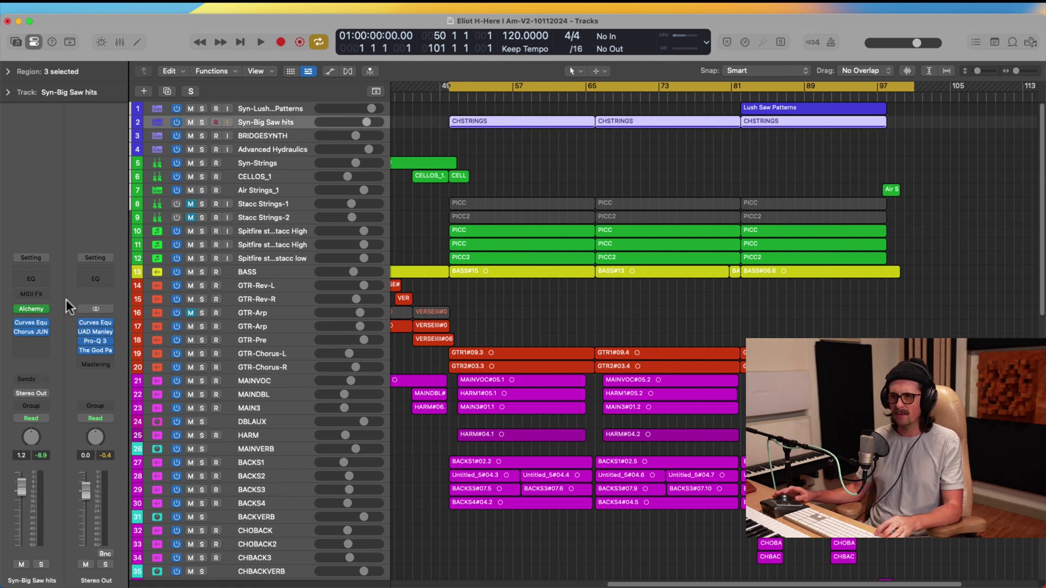
click(31, 309)
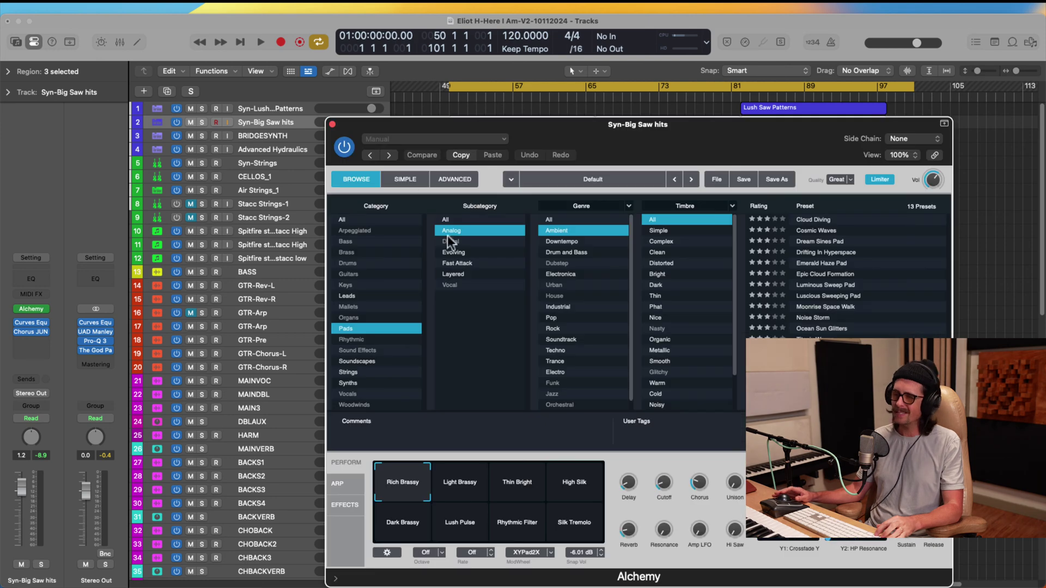
click(331, 124)
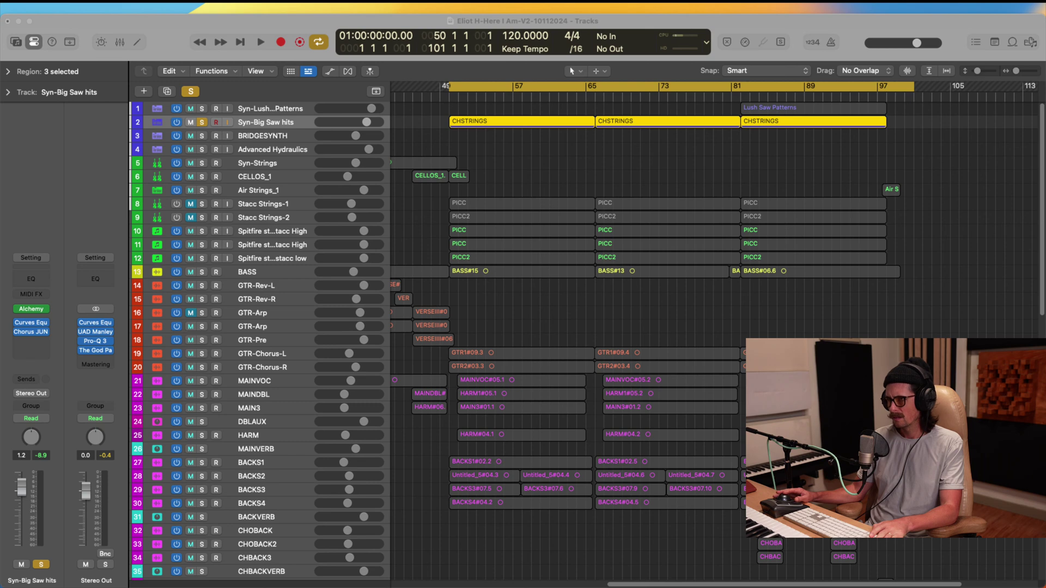
Audition Syn-Big Saw hits in solo from the start of the cycle range, enlarging its track to show the notes.
click(590, 243)
key(space)
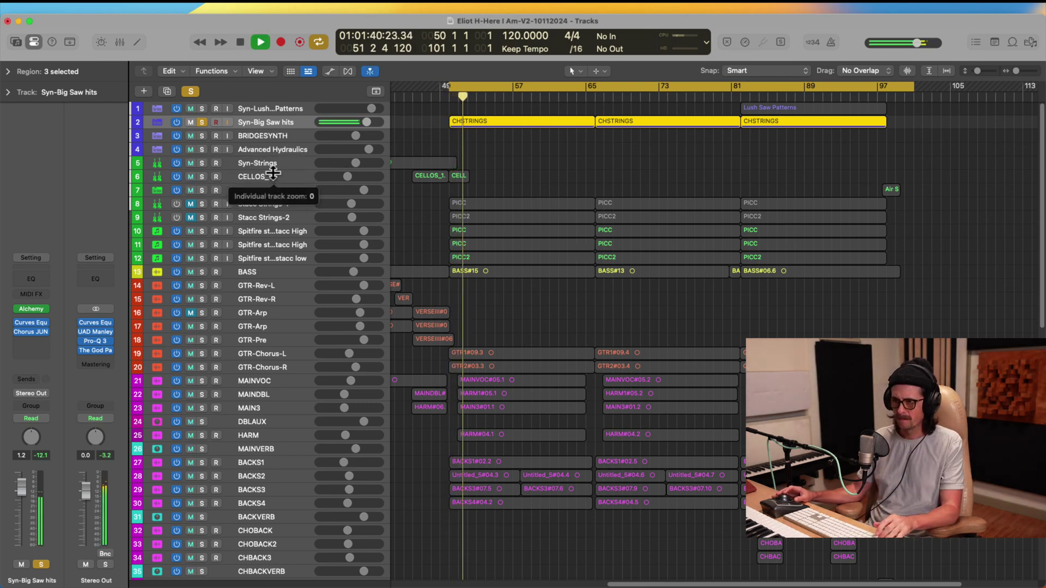
key(ctrl+z)
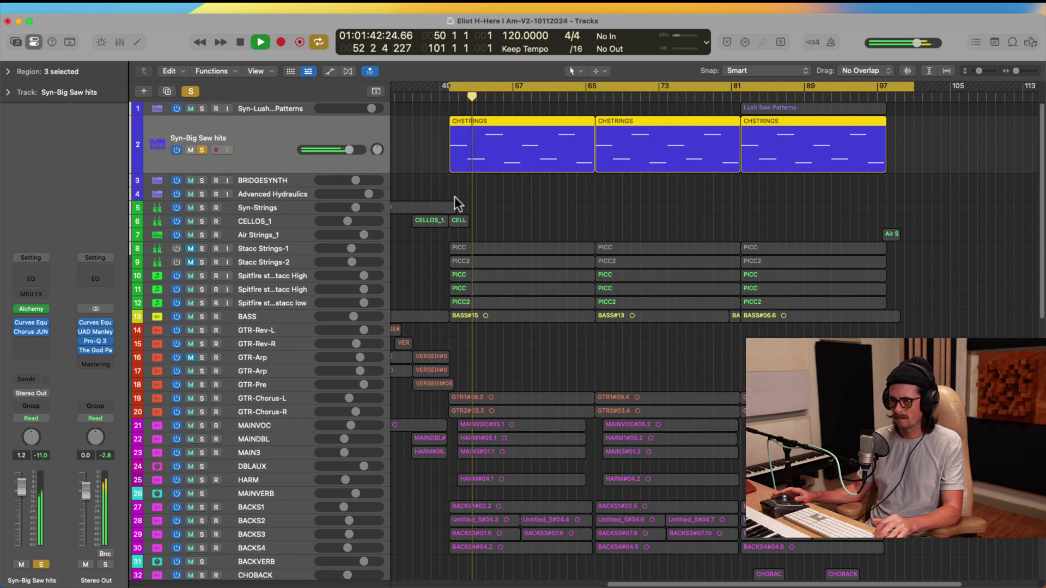
key(space)
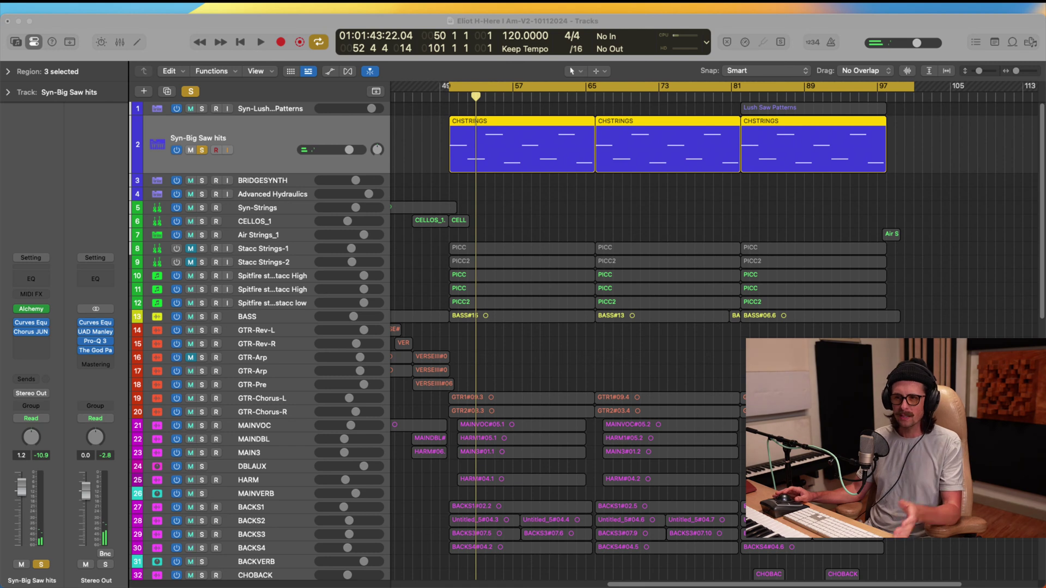
Bypass the Curves Equator and Chorus JUN plug-ins on Syn-Big Saw hits.
click(11, 202)
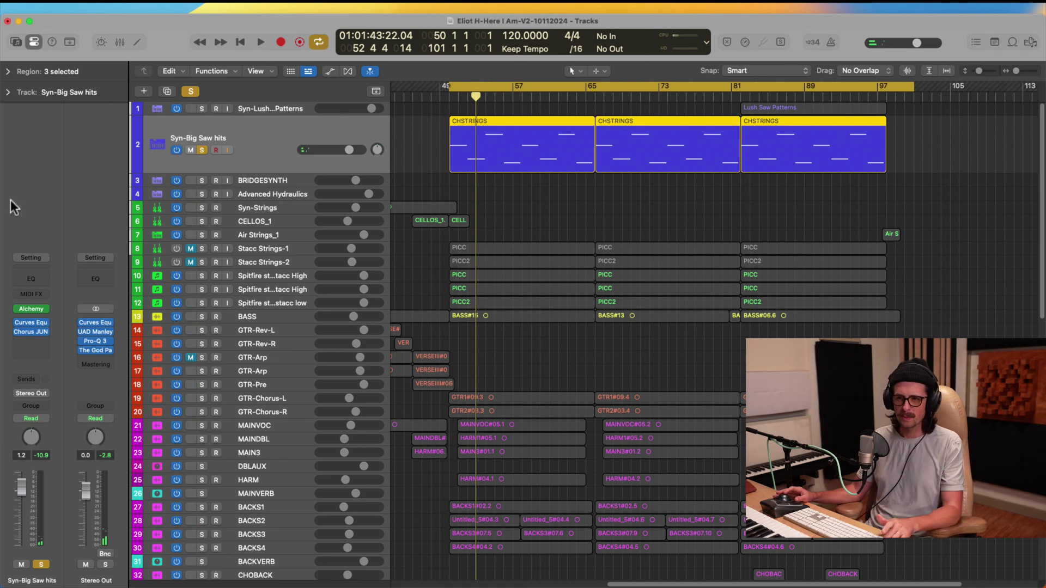
click(18, 323)
click(19, 332)
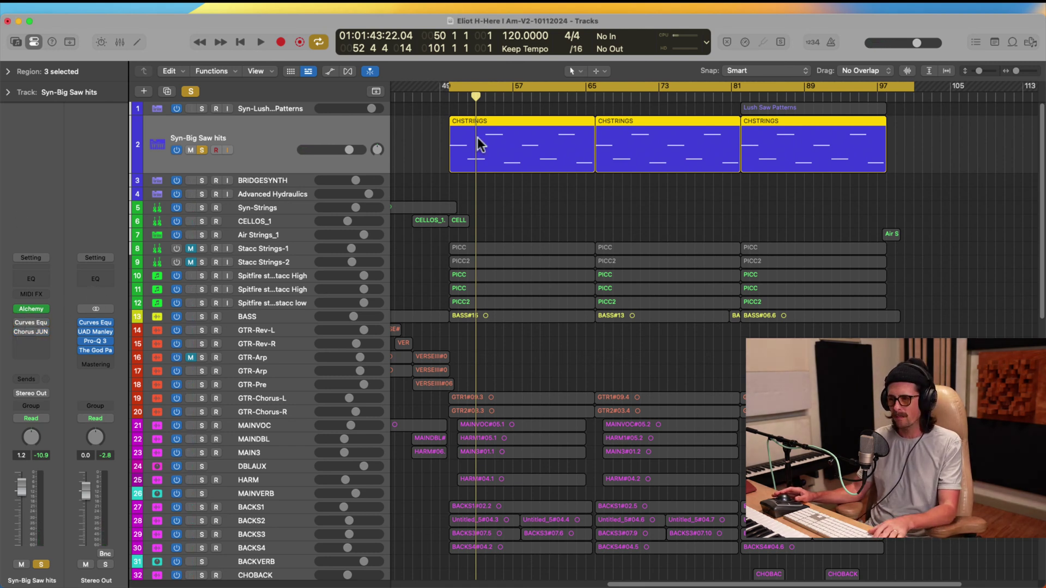
click(721, 267)
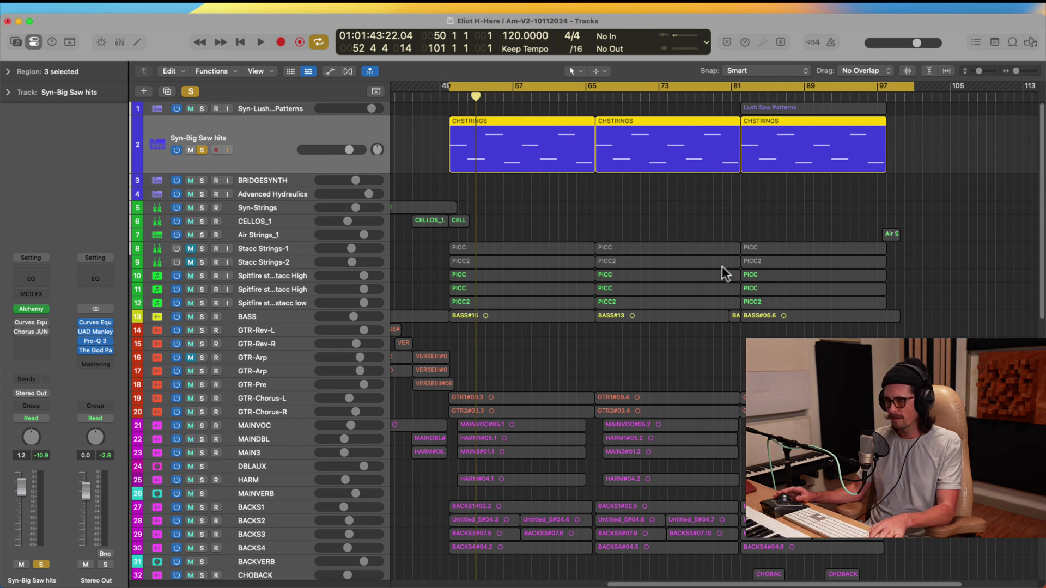
Play the cycle range and re-enable Curves Equator and Chorus JUN on Syn-Big Saw hits.
key(space)
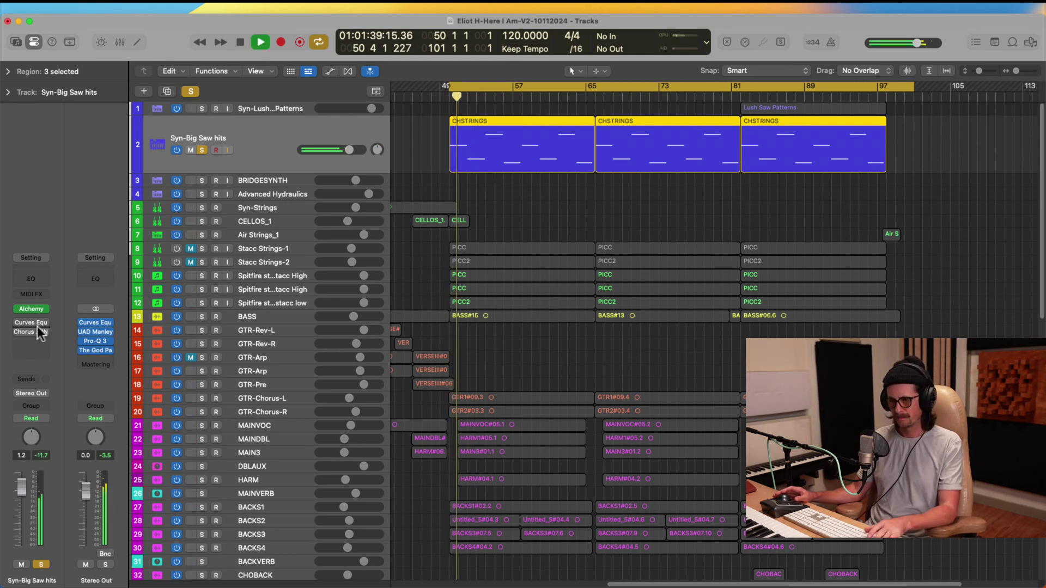
mouse_move(14, 323)
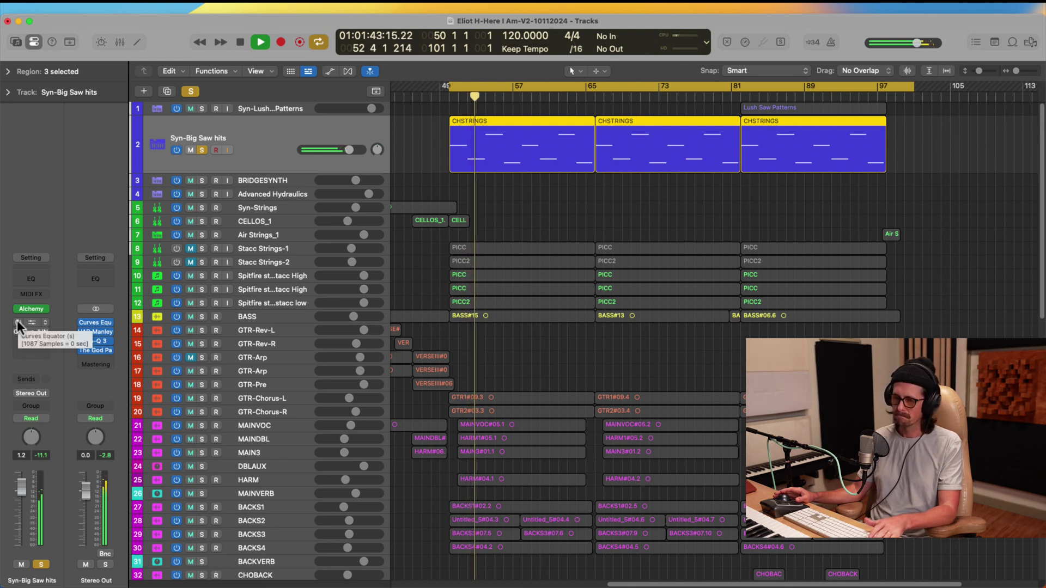
click(18, 320)
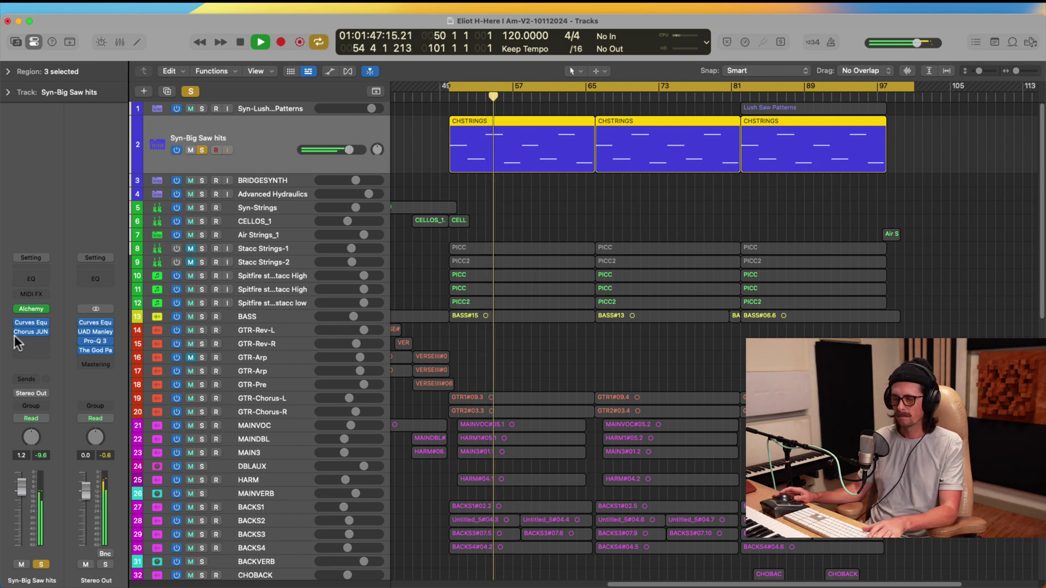
Inspect the Curves Equator and Chorus JUN-6 plug-ins on Syn-Big Saw hits, stopping playback and closing both windows.
click(30, 322)
click(31, 333)
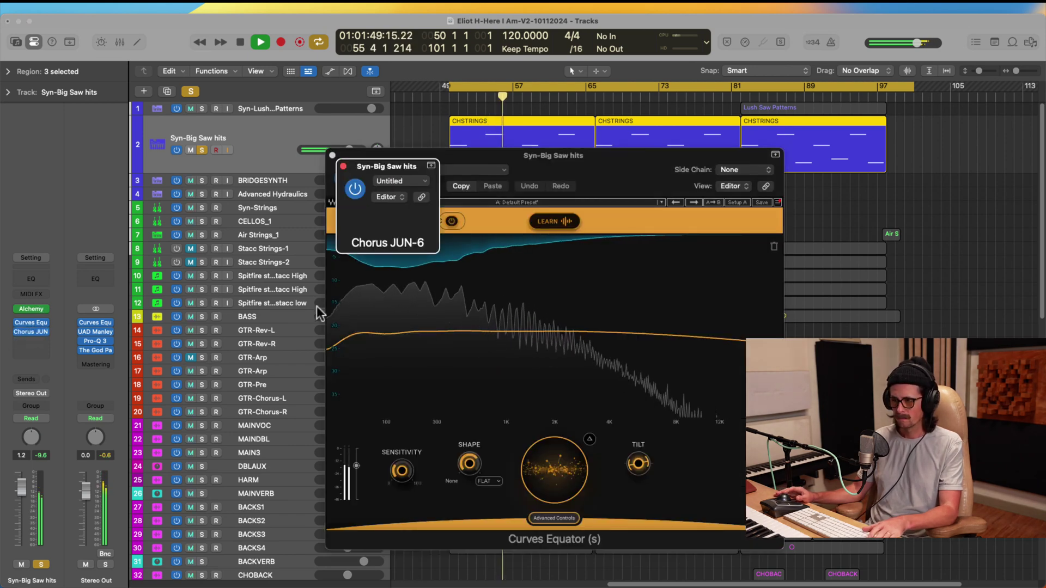
key(space)
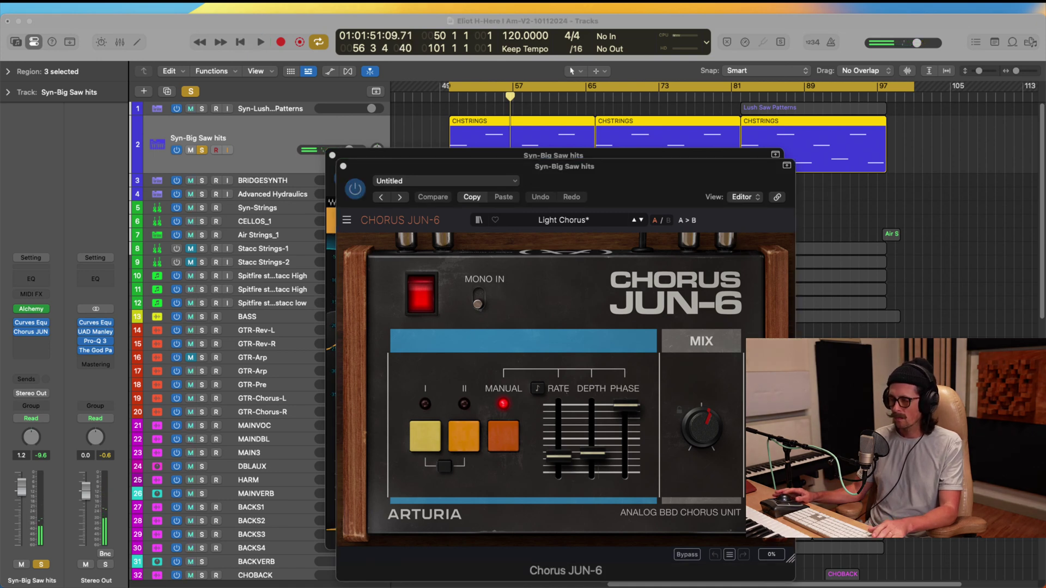
click(59, 210)
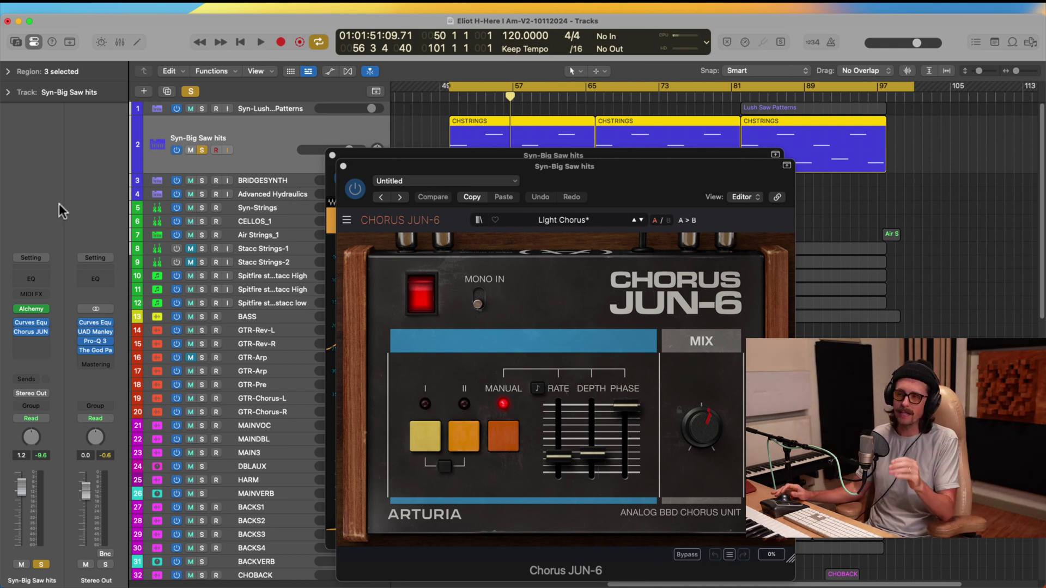
click(341, 164)
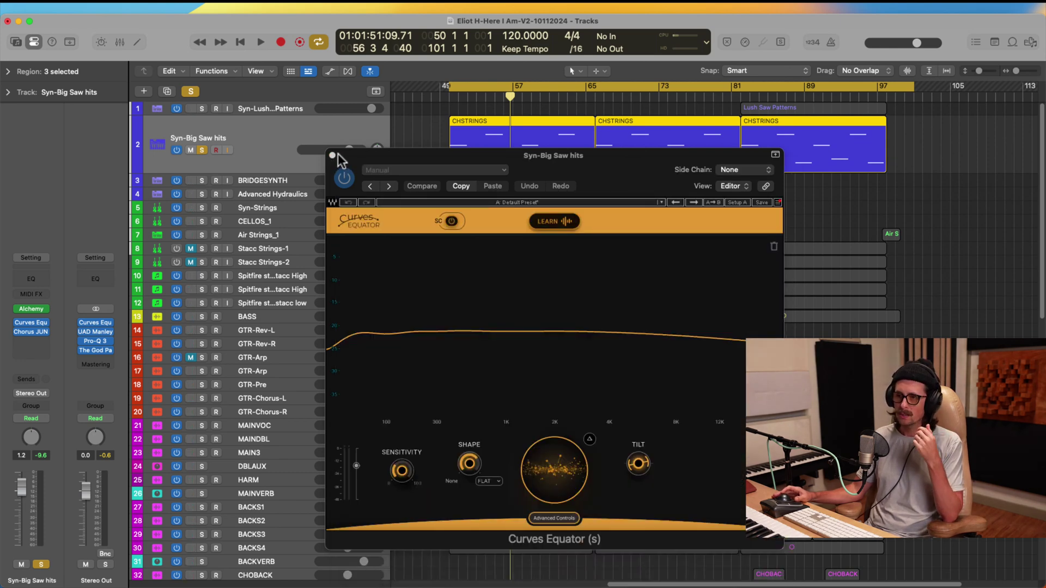
click(333, 155)
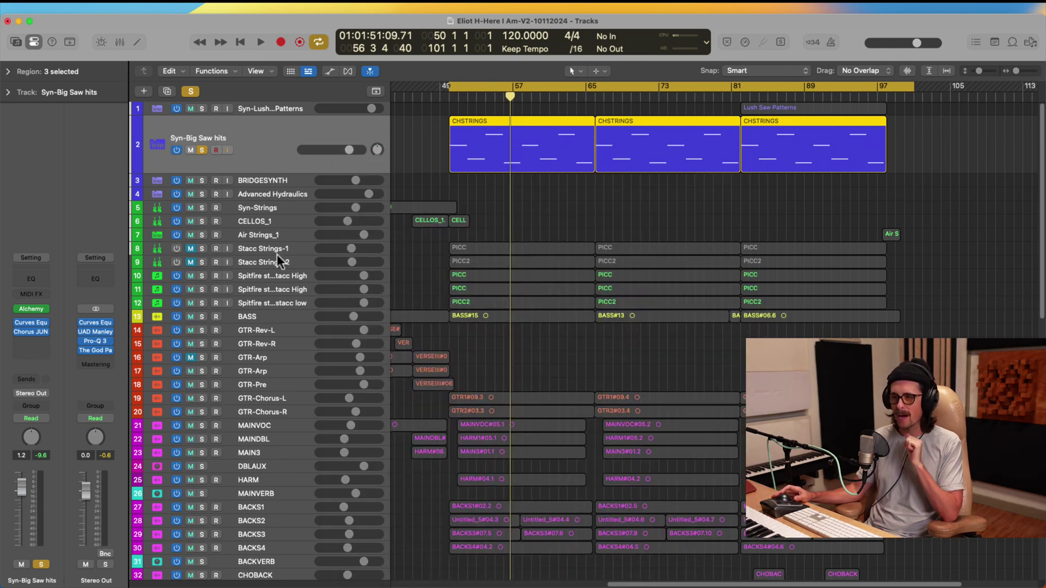
Enlarge the chorus tracks, select the BASS track and solo it together with Syn-Big Saw hits.
scroll(621, 229, down, 1)
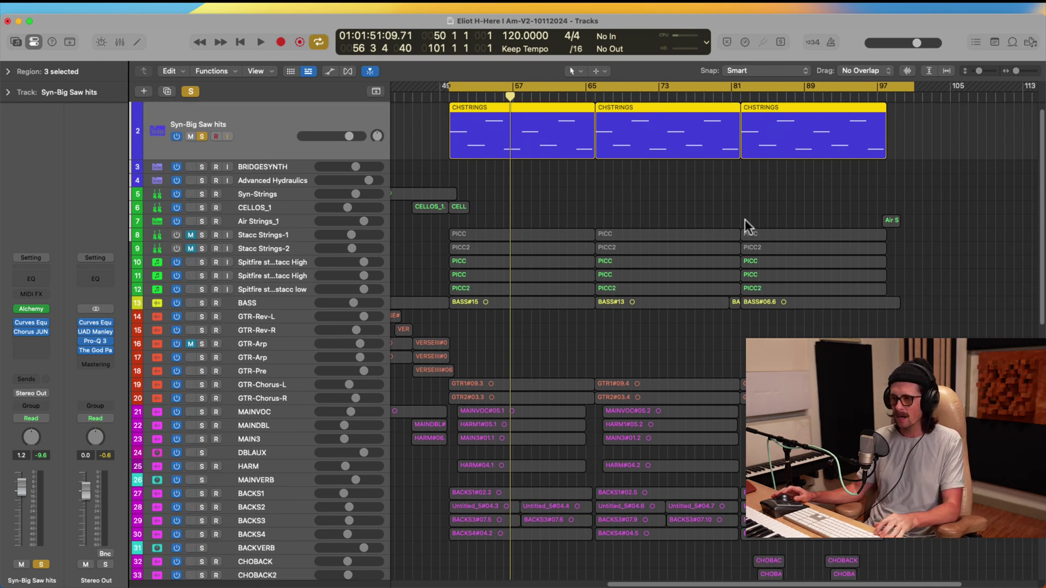
drag(724, 218, 402, 403)
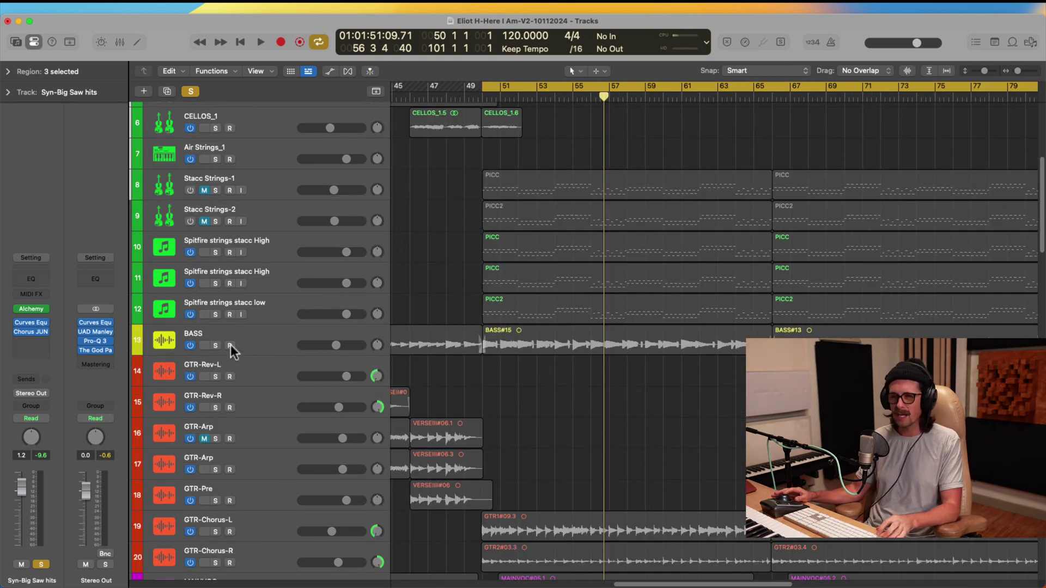
click(247, 340)
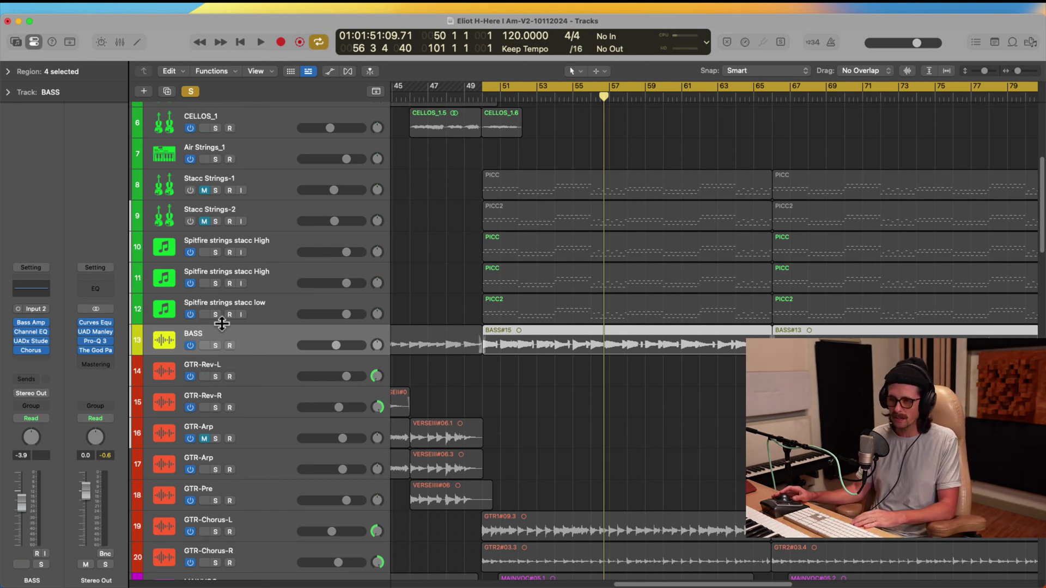
click(216, 345)
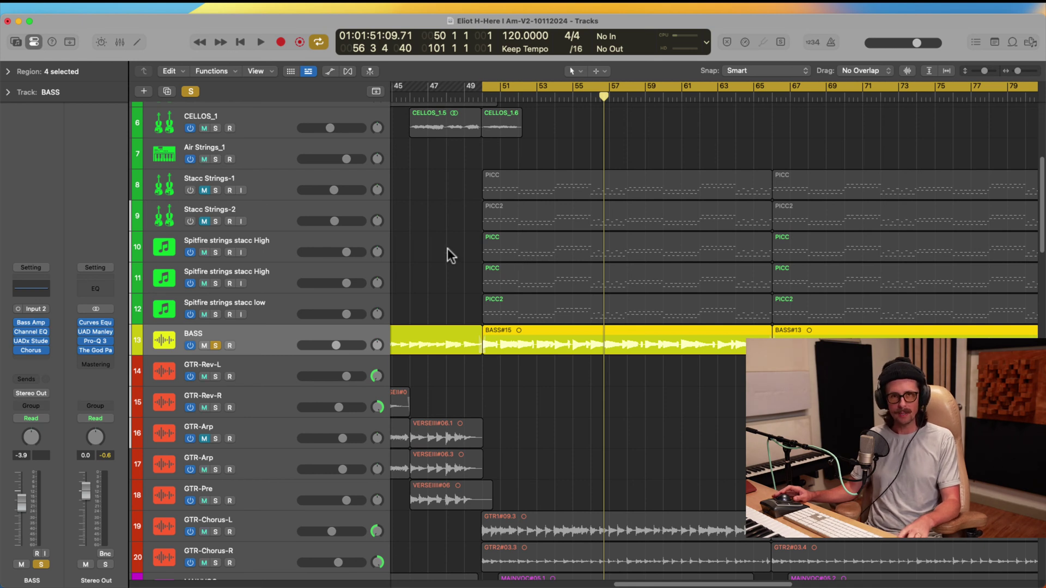
click(216, 314)
click(216, 283)
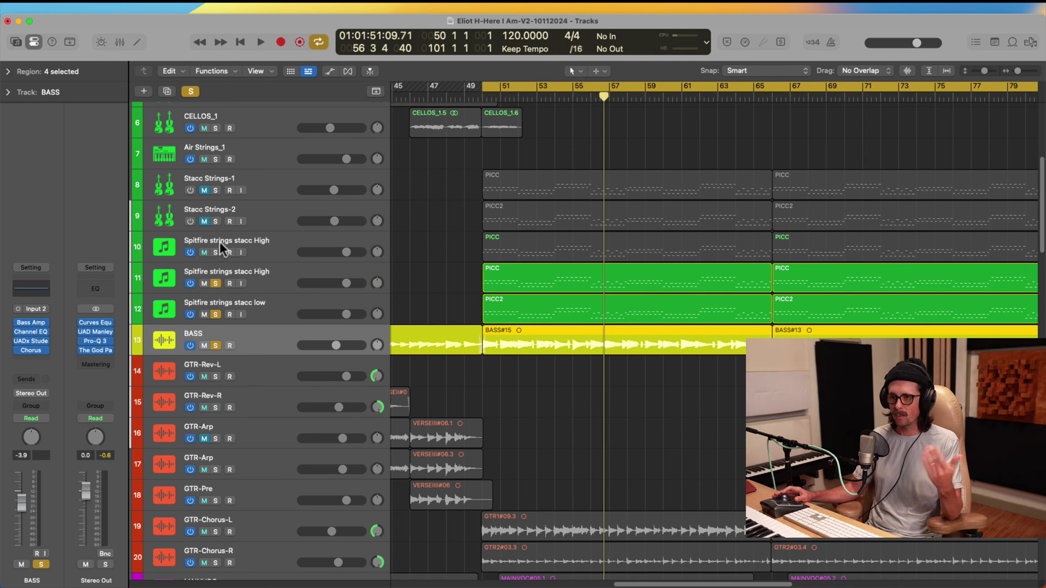
click(216, 314)
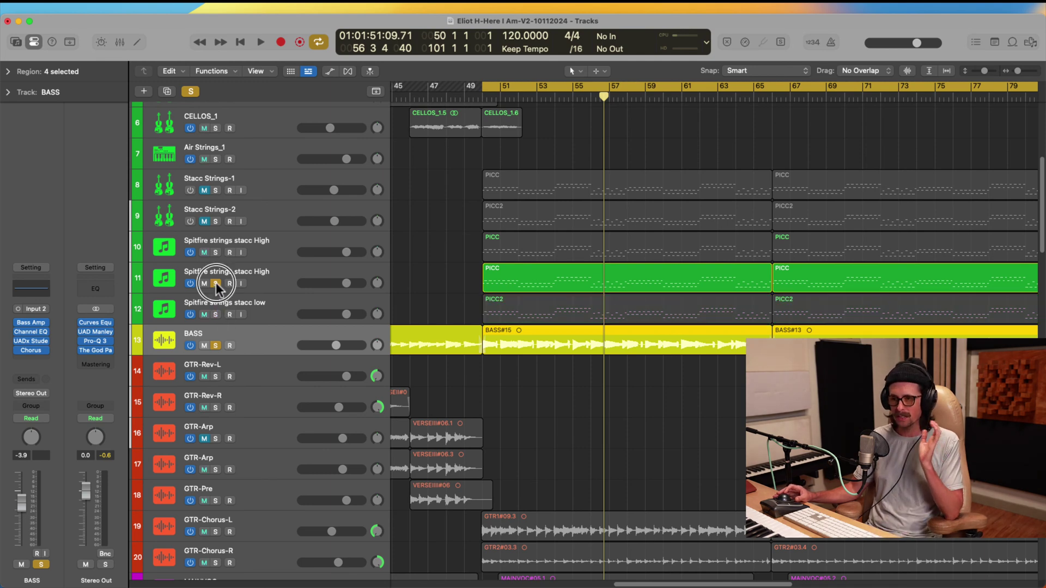
click(216, 282)
Find the OB-X end track further down the track list, add it to the soloed tracks and select it.
scroll(588, 277, down, 1)
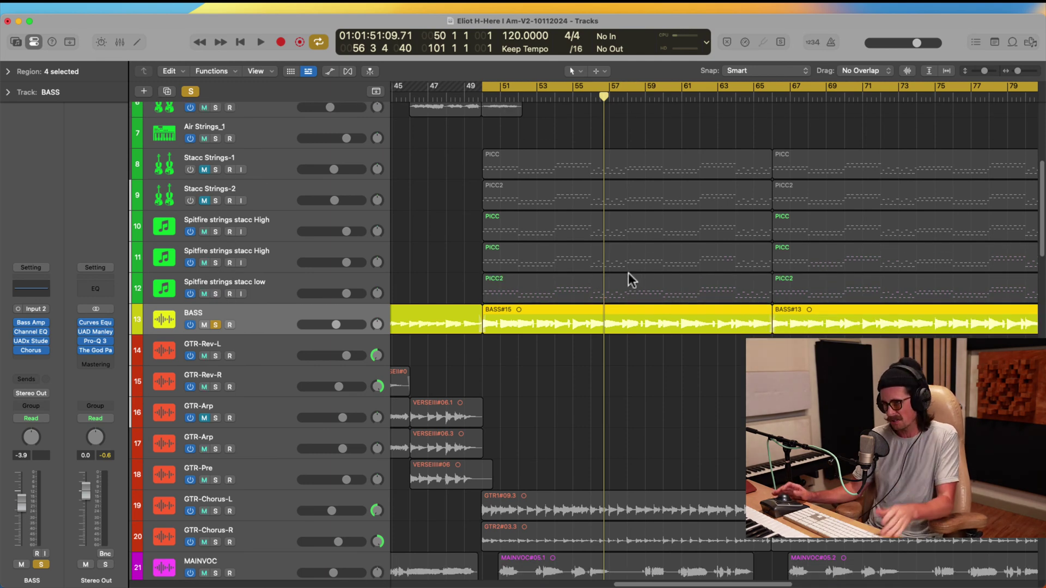
scroll(629, 278, up, 10)
scroll(455, 211, down, 14)
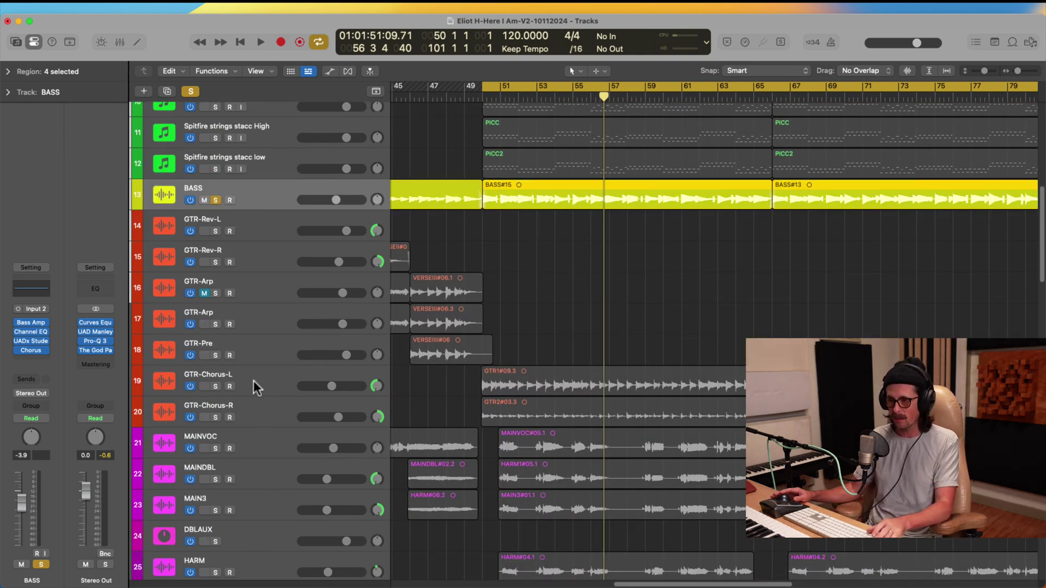
scroll(443, 388, down, 15)
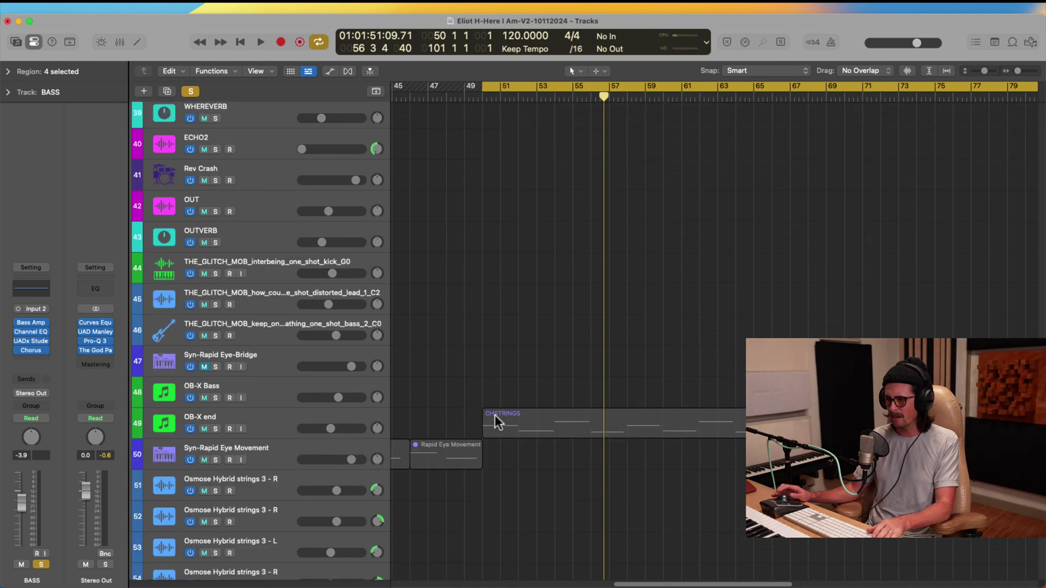
scroll(494, 415, down, 3)
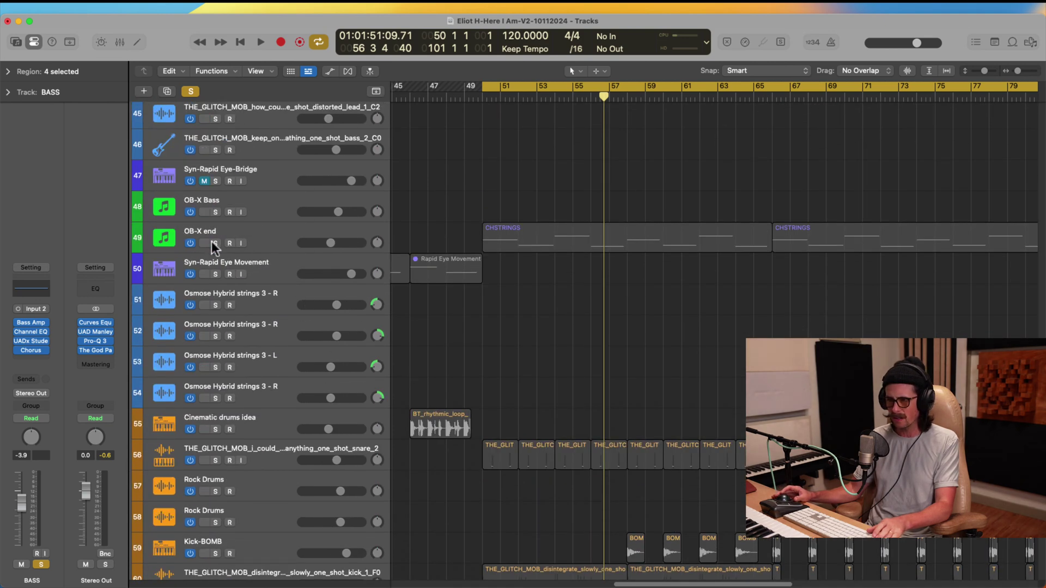
click(212, 241)
click(275, 232)
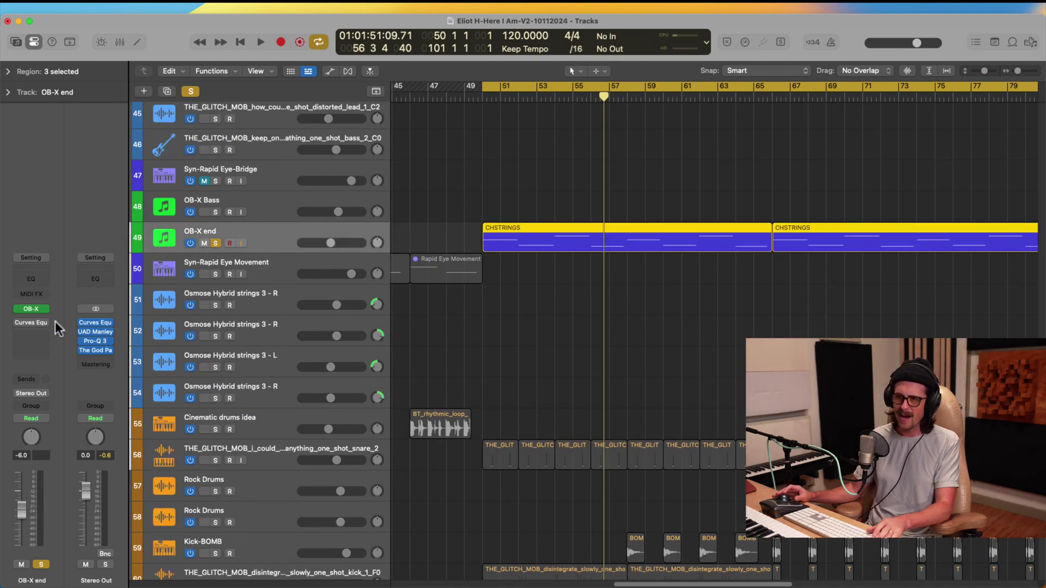
Inspect the OB-X instrument on the OB-X end track in full view, close its window and save the project.
click(31, 308)
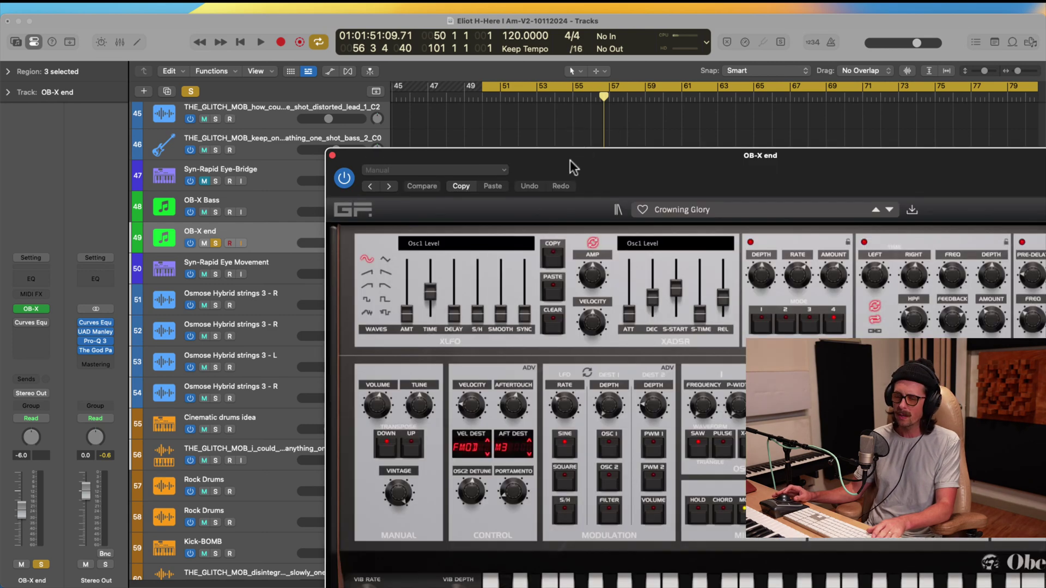
drag(685, 145, 488, 68)
drag(657, 156, 397, 9)
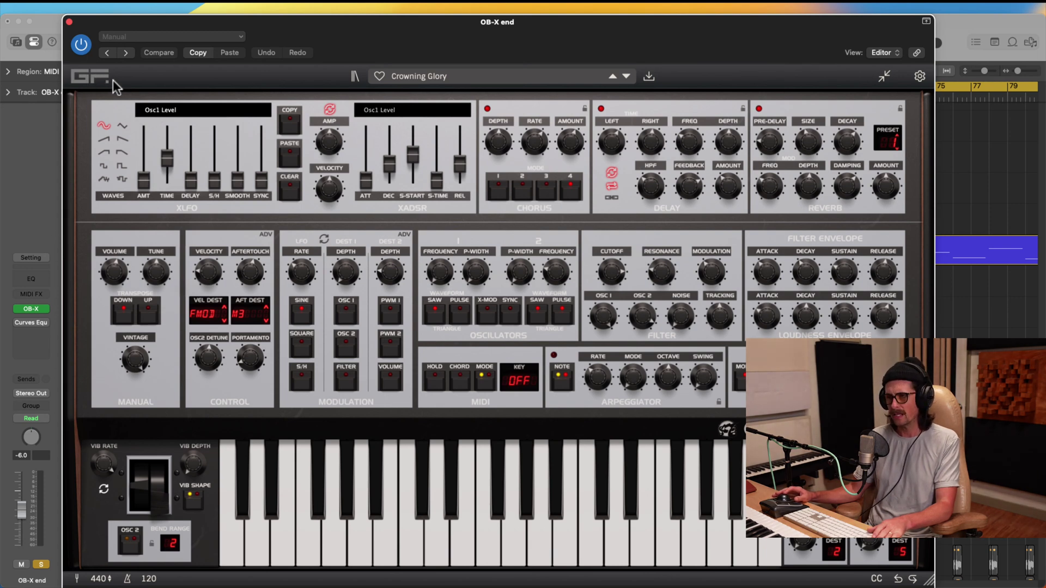
click(69, 22)
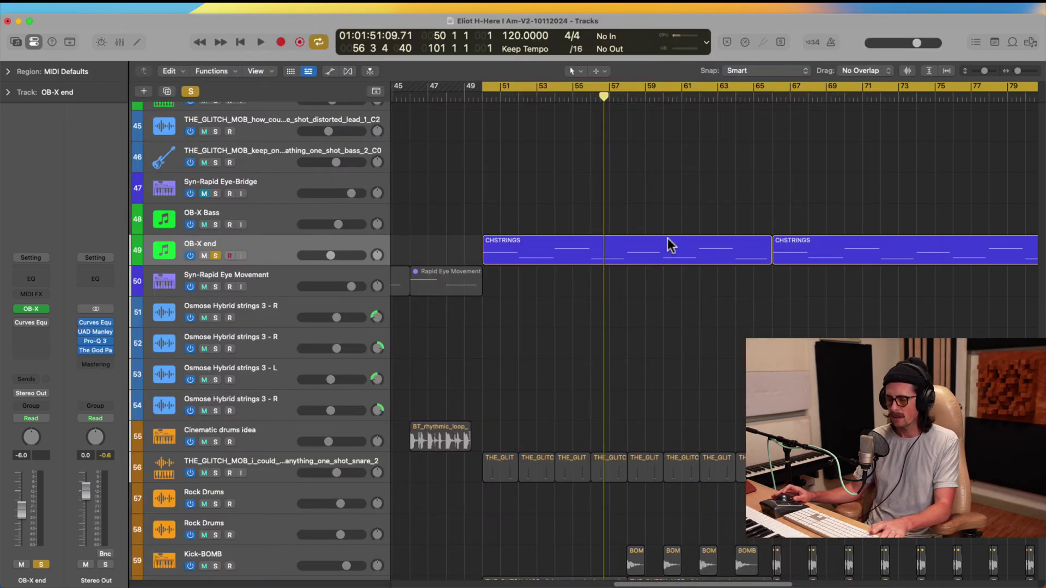
key(super+s)
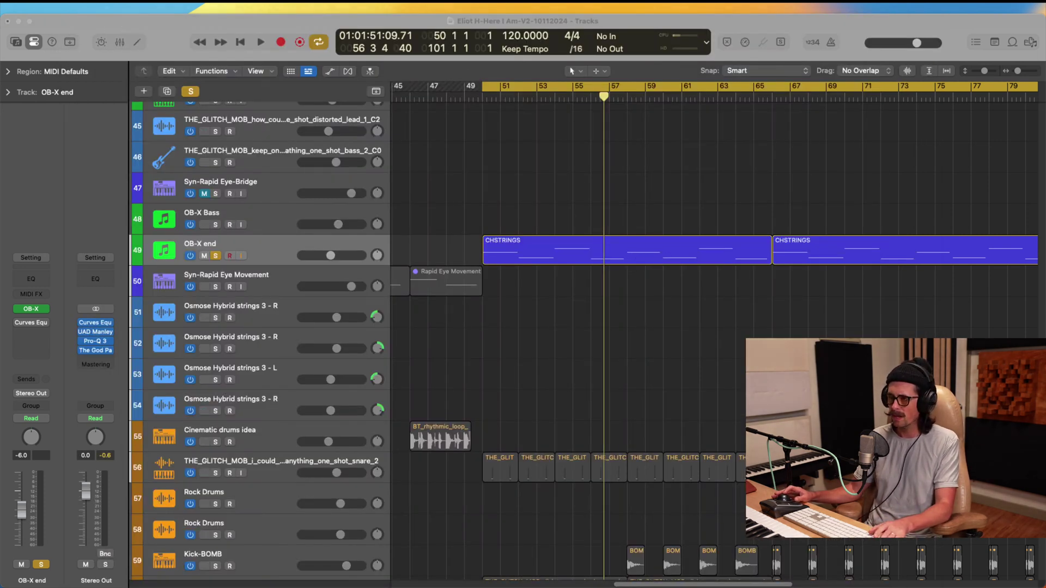
Audition the soloed chorus layers from the cycle start, comparing them with OB-X end's solo off and on, and stop playback.
scroll(524, 233, up, 20)
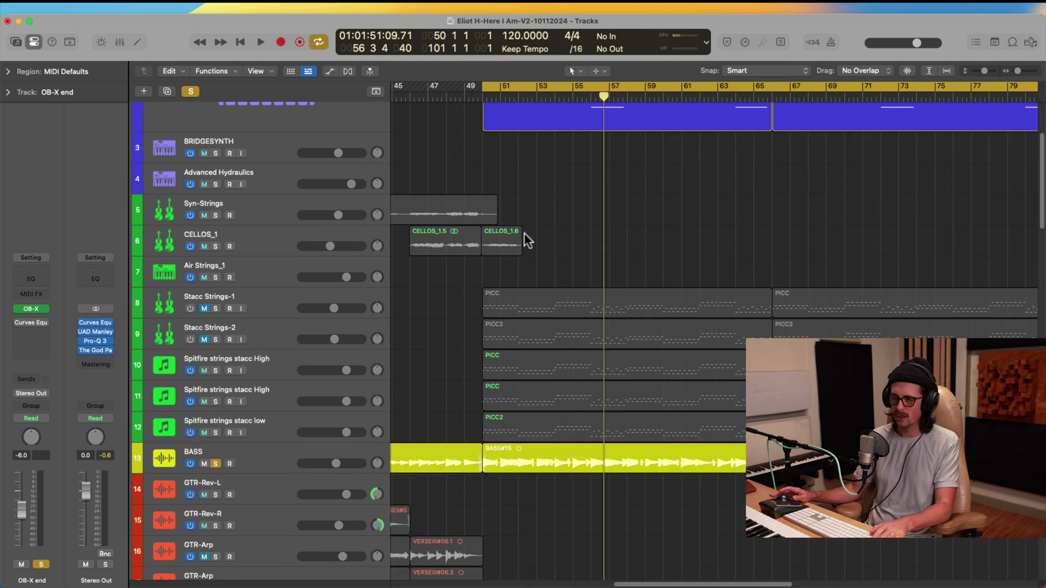
scroll(524, 241, up, 3)
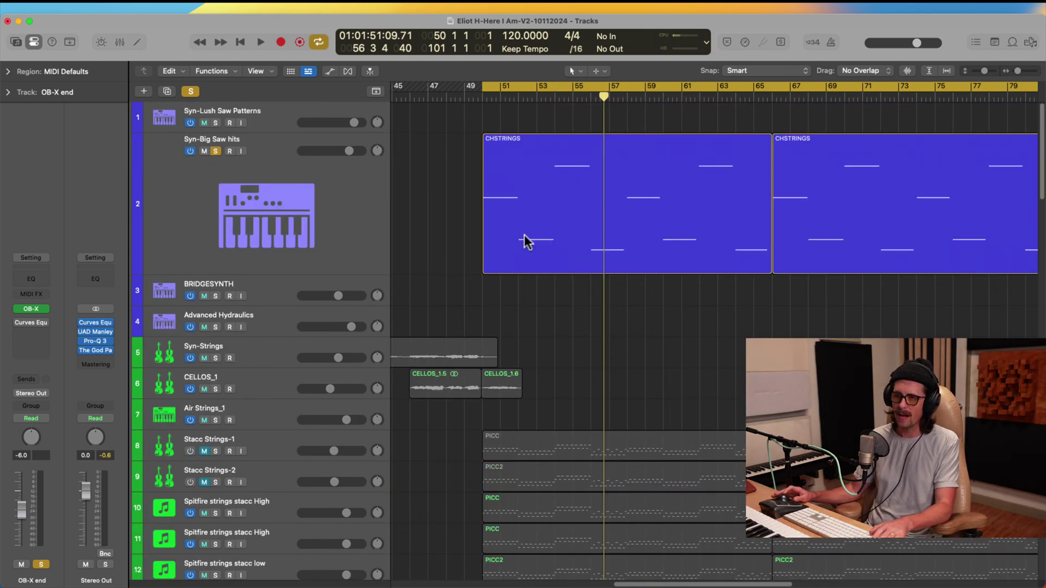
scroll(525, 236, down, 20)
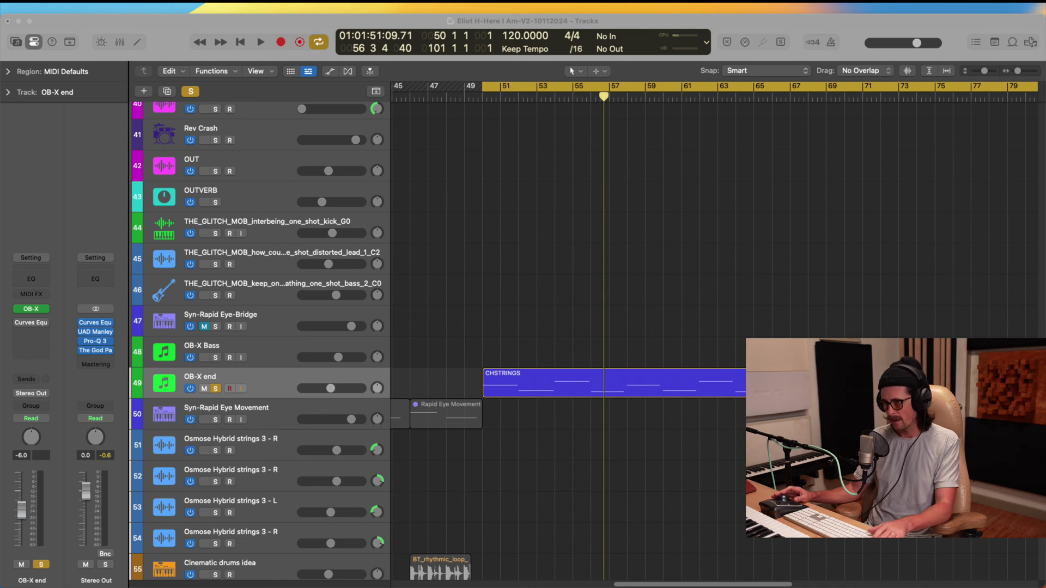
click(576, 269)
key(space)
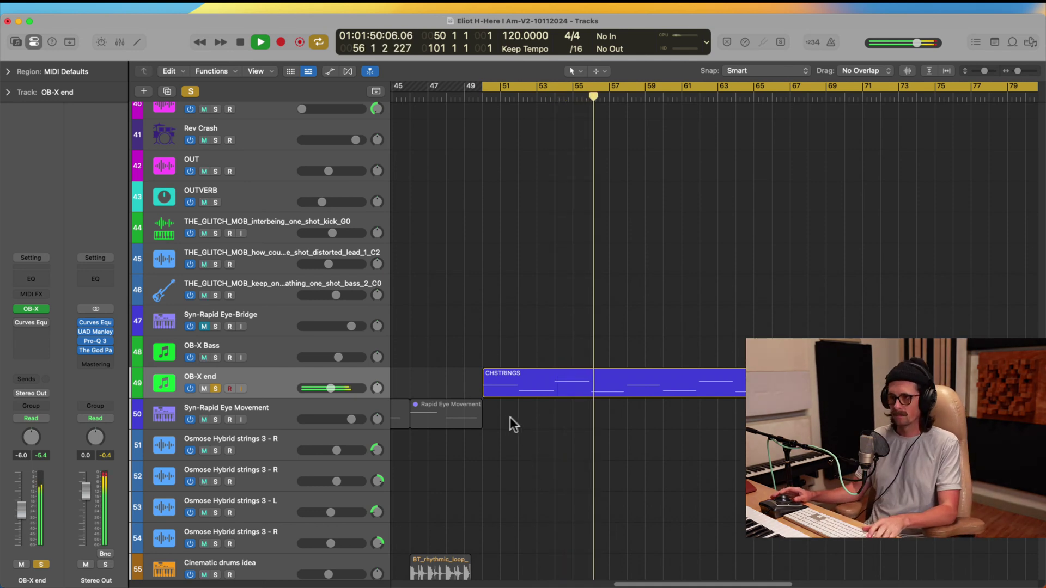
click(208, 388)
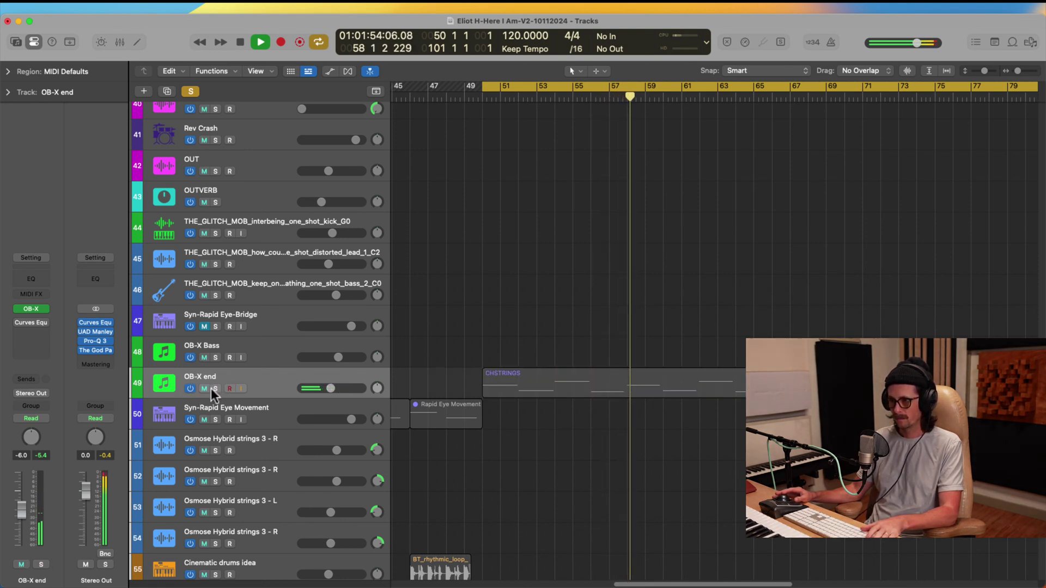
click(211, 388)
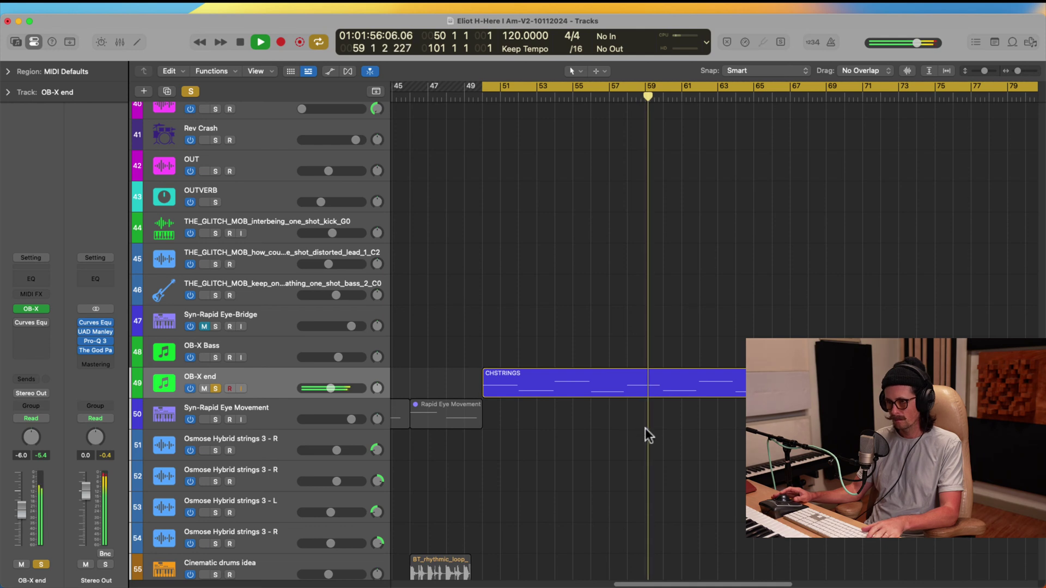
key(space)
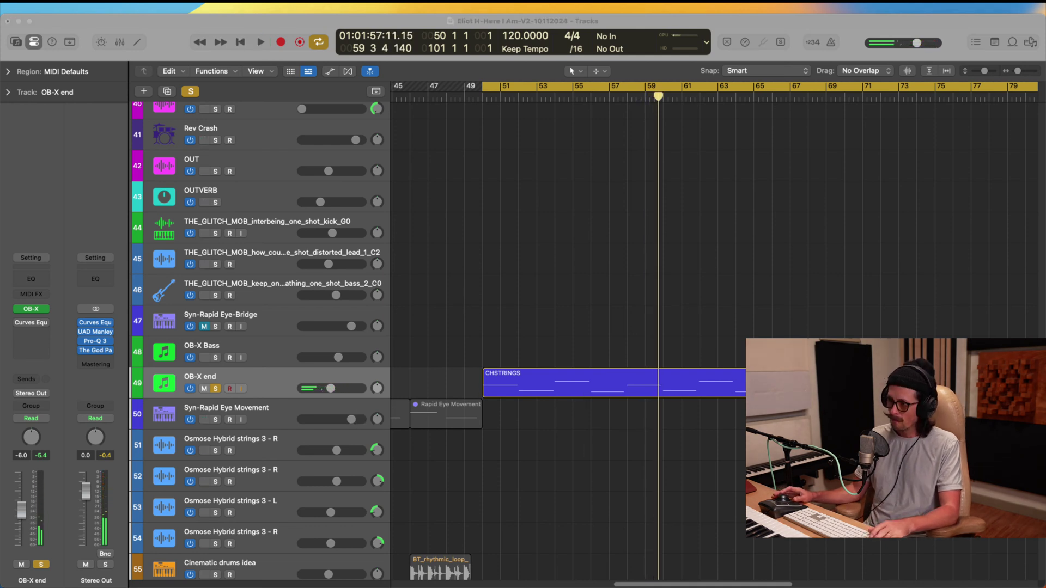
click(76, 198)
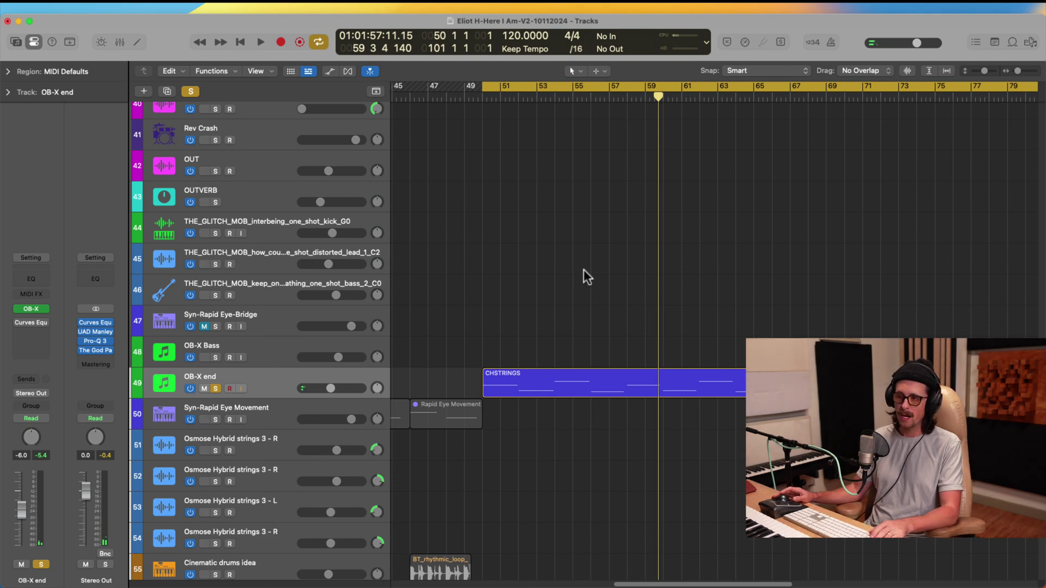
Add the Glitch Mob one-shot snare, Glitch Mob kick, 11_Mr._Bill_Kick and perc_and_tamb_124 drum tracks to the soloed tracks.
scroll(586, 270, down, 10)
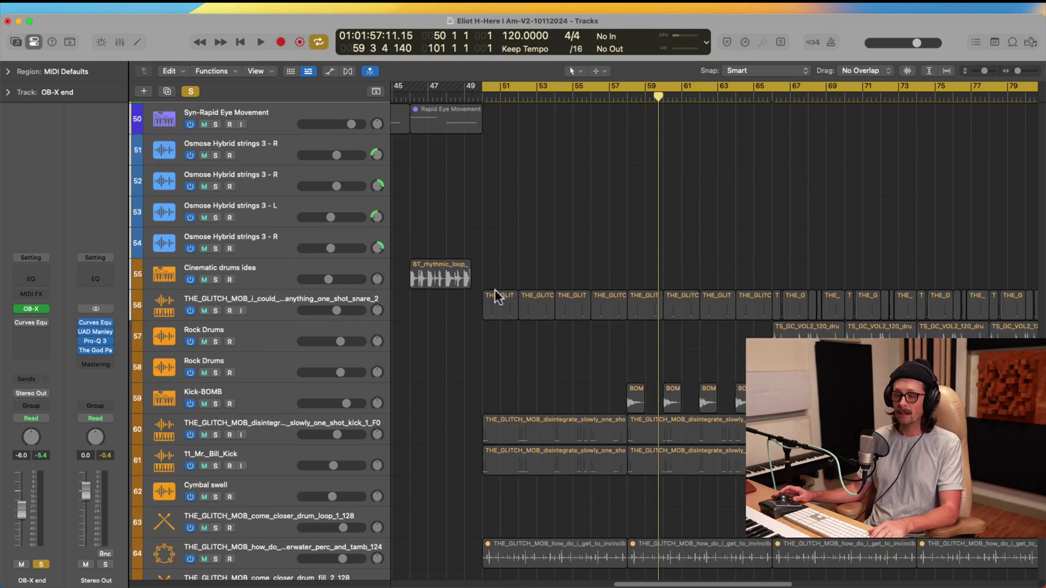
scroll(534, 297, down, 3)
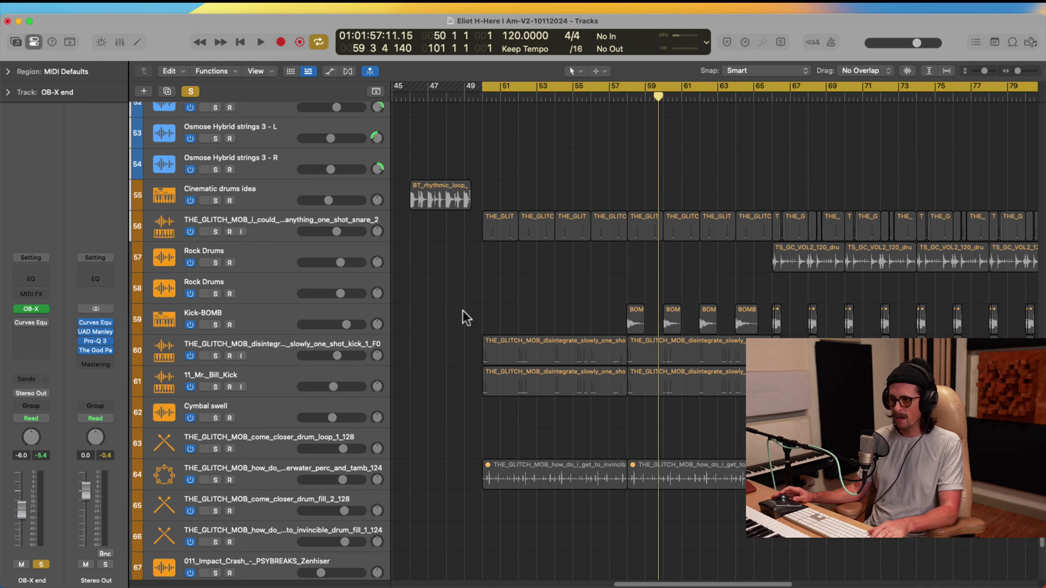
scroll(502, 374, down, 5)
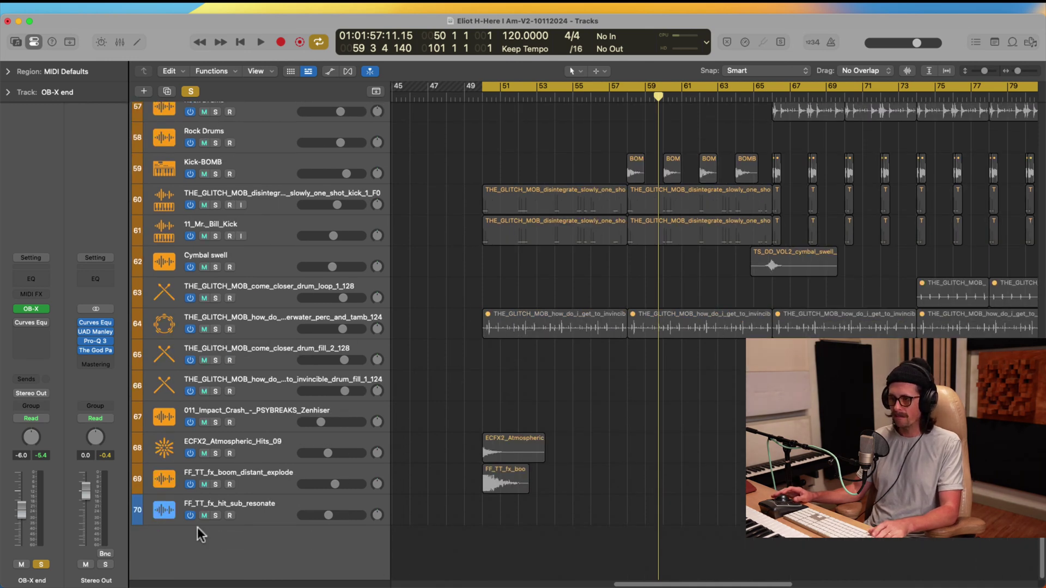
scroll(439, 243, up, 1)
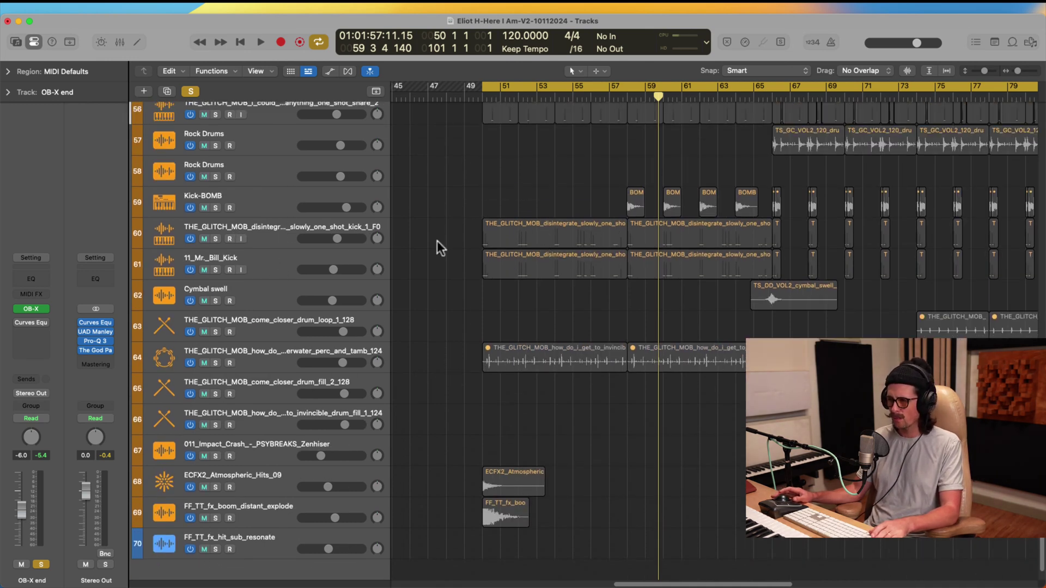
click(280, 237)
scroll(434, 239, up, 2)
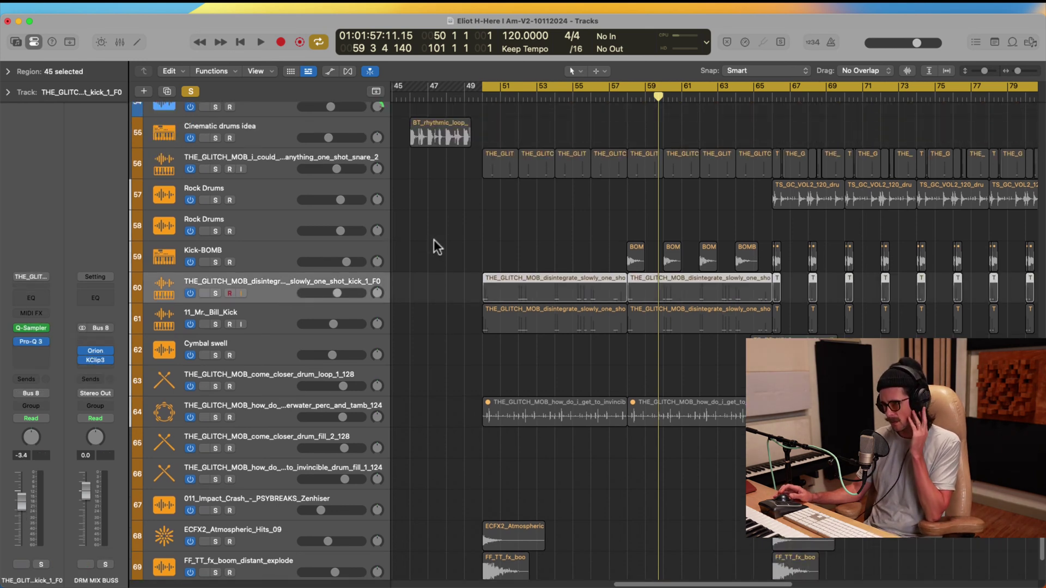
click(216, 166)
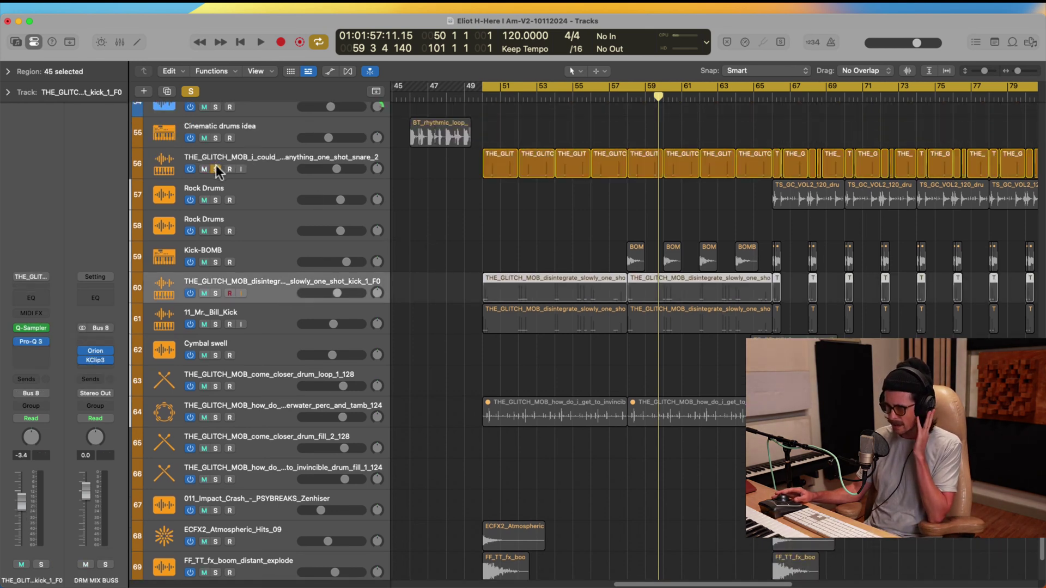
click(215, 293)
click(215, 324)
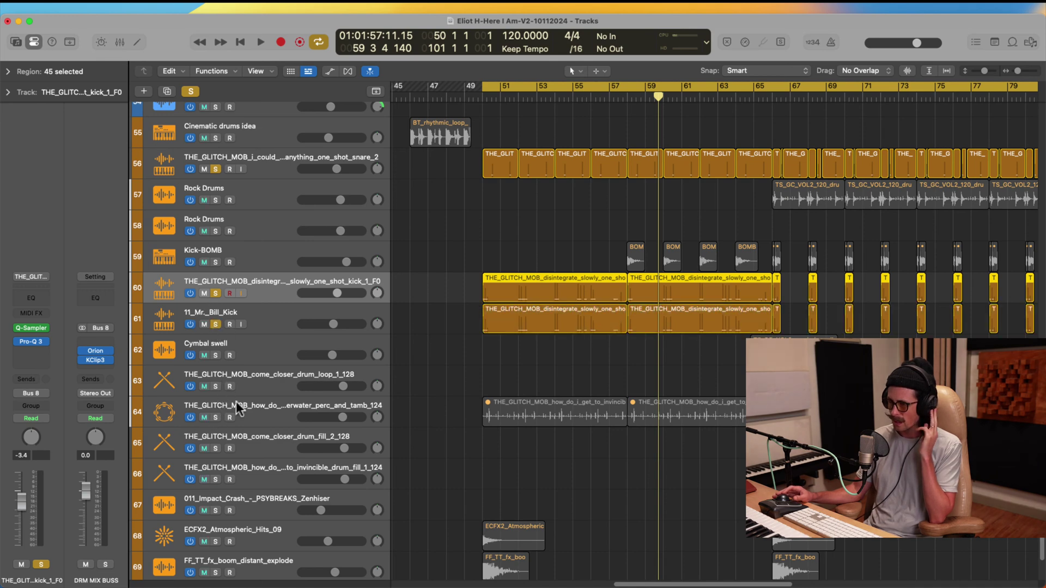
click(216, 416)
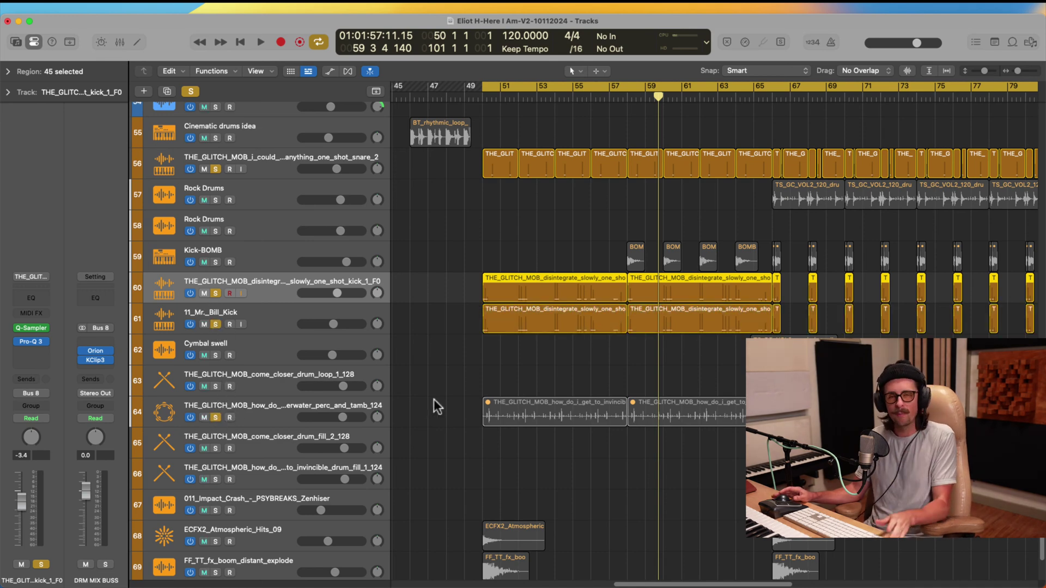
Solo the ECFX2_Atmospheric_Hits_09 and FF_TT_fx_boom_distant_explode tracks as well, and check the soloed tracks above them.
scroll(434, 400, down, 3)
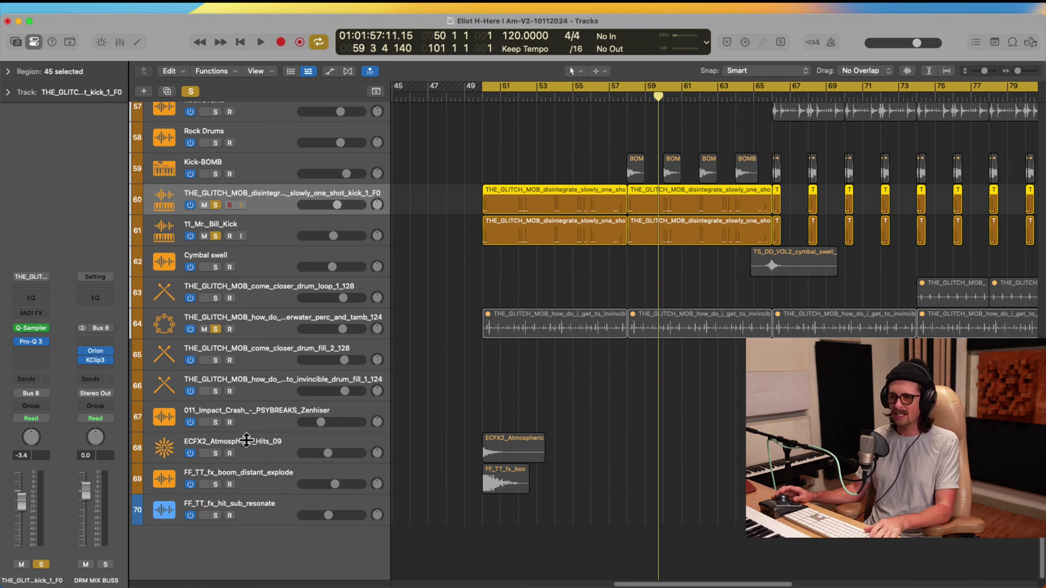
click(216, 454)
click(216, 485)
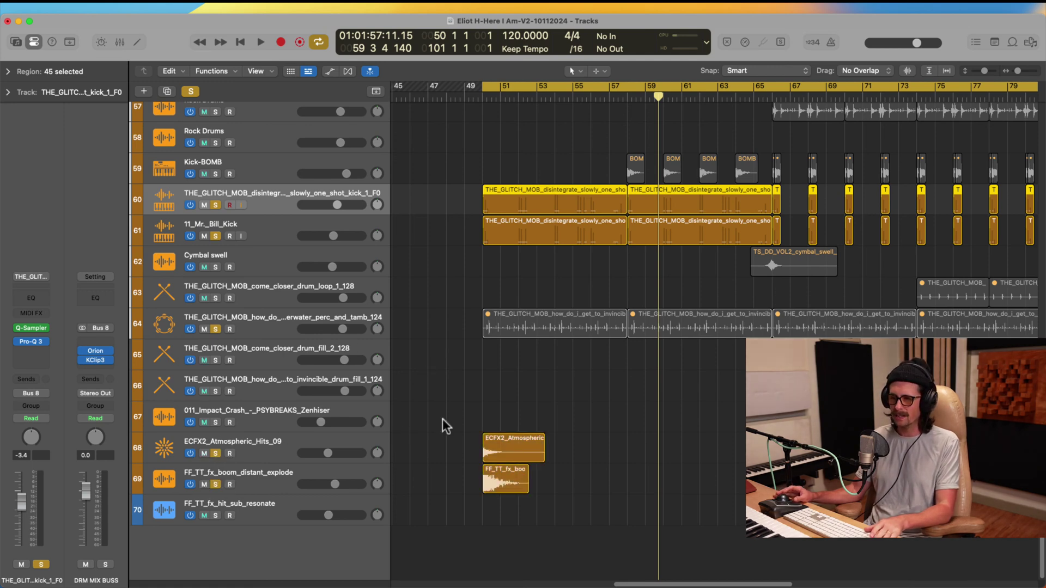
scroll(557, 423, up, 10)
scroll(534, 319, up, 8)
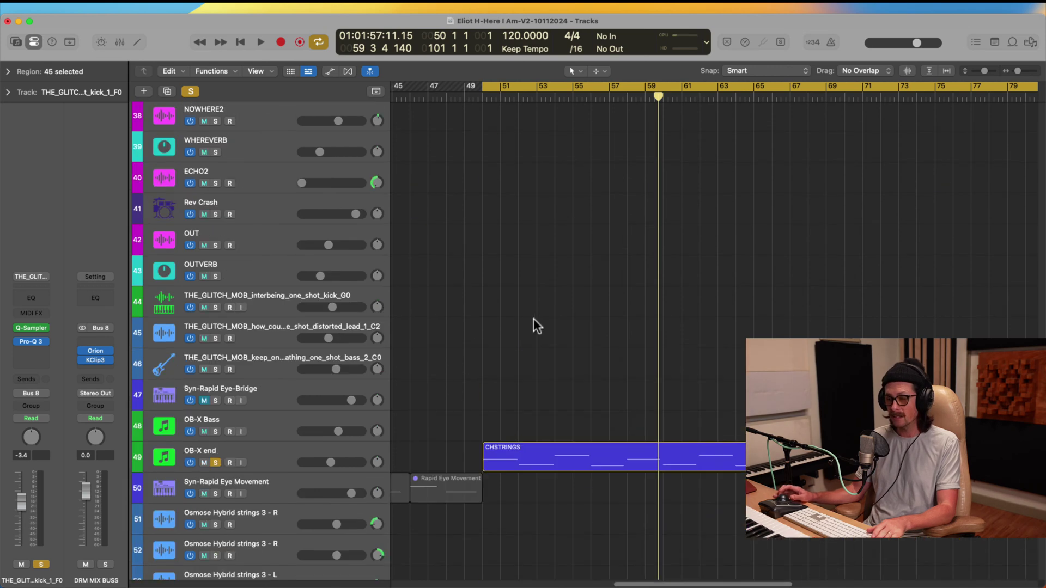
scroll(534, 319, down, 15)
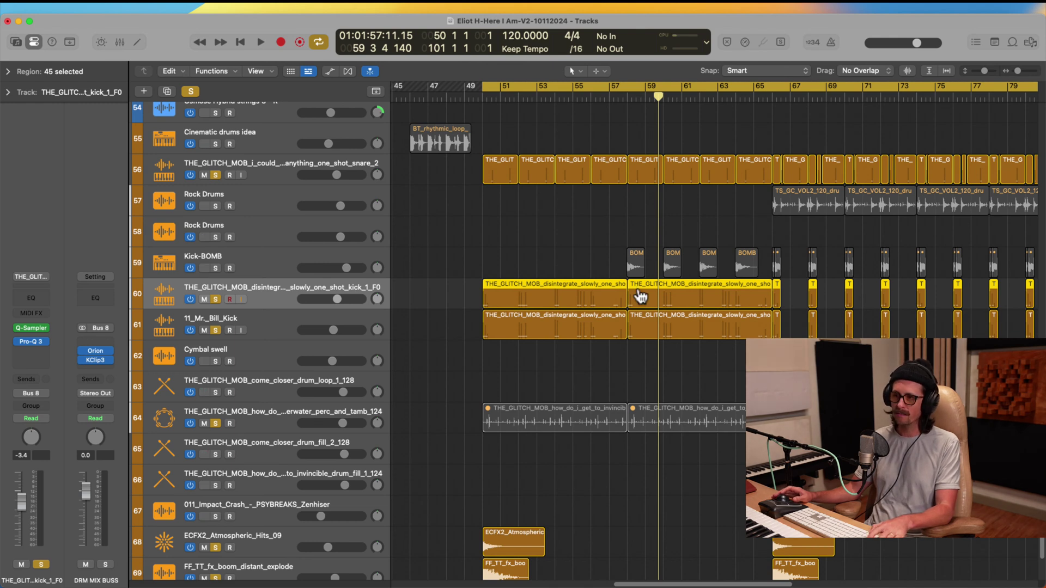
Audition the chorus from the cycle start with the drums soloed, selecting the one-shot snare track during playback, and stop.
key(super+Tab)
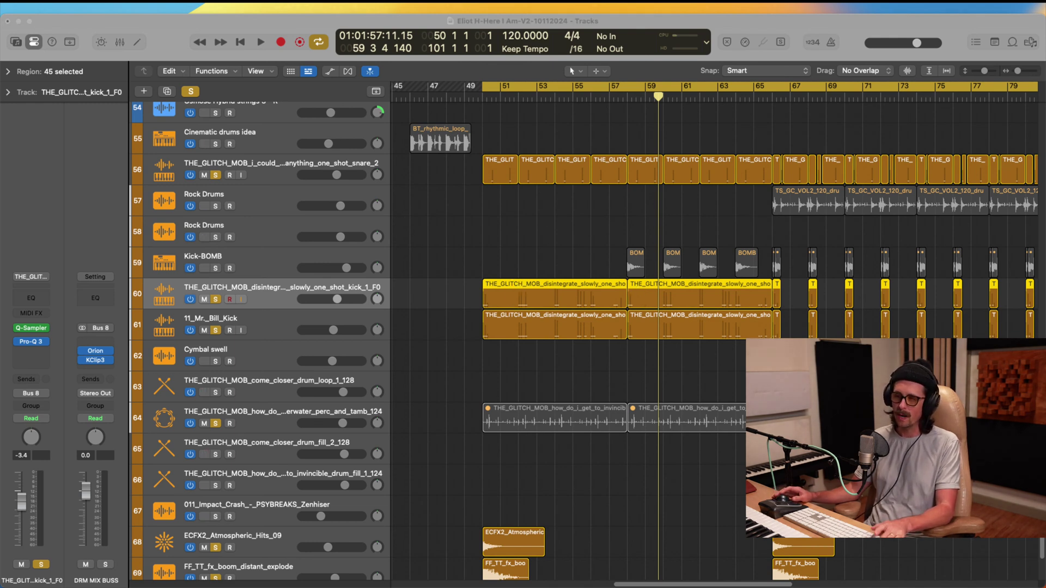
click(580, 266)
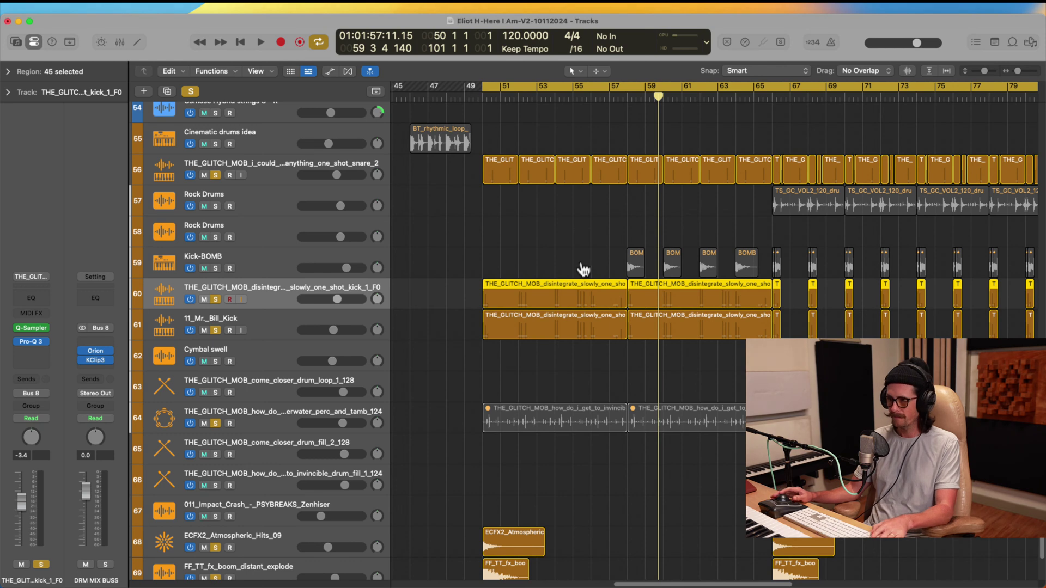
key(space)
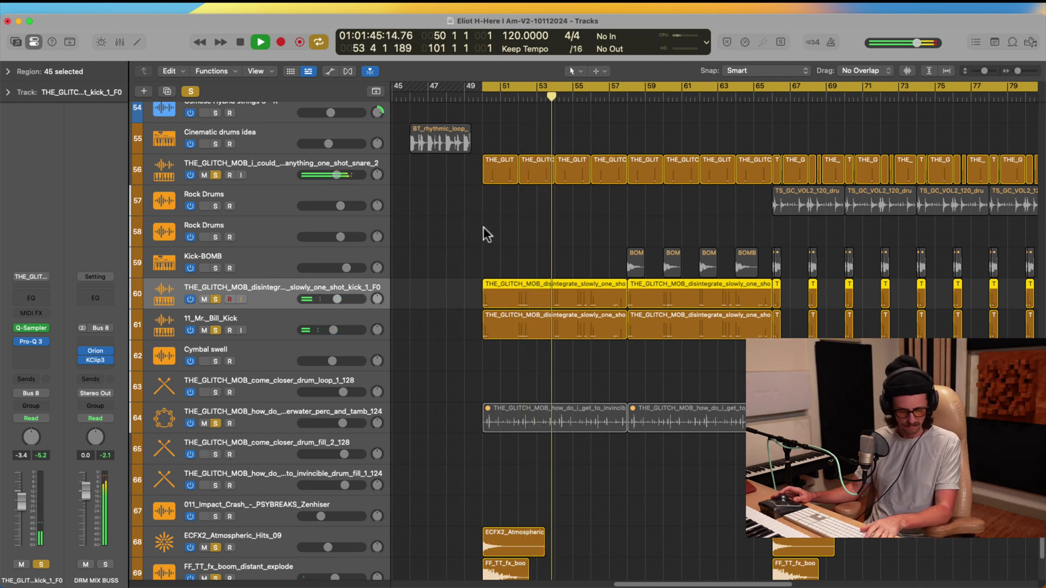
click(273, 171)
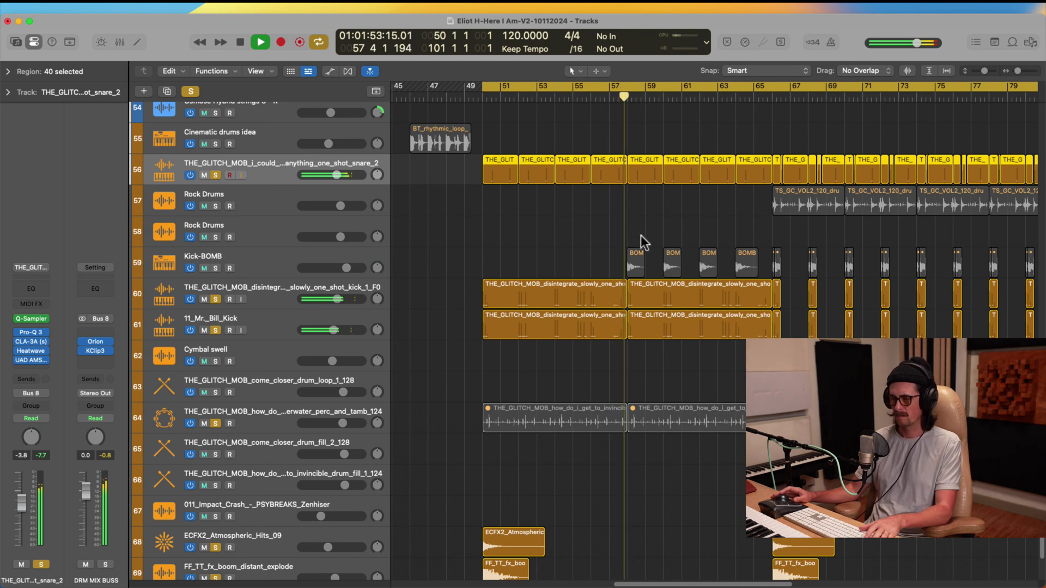
key(space)
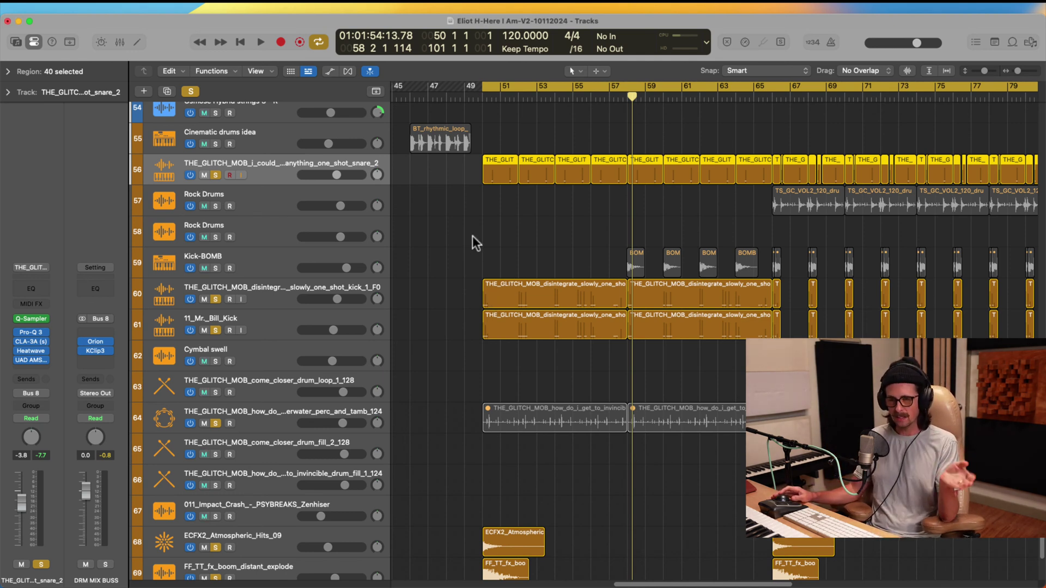
Find the chorus guitars further up the track list, select GTR-Chorus-L and GTR-Chorus-R together and add both to the soloed tracks.
scroll(522, 234, up, 6)
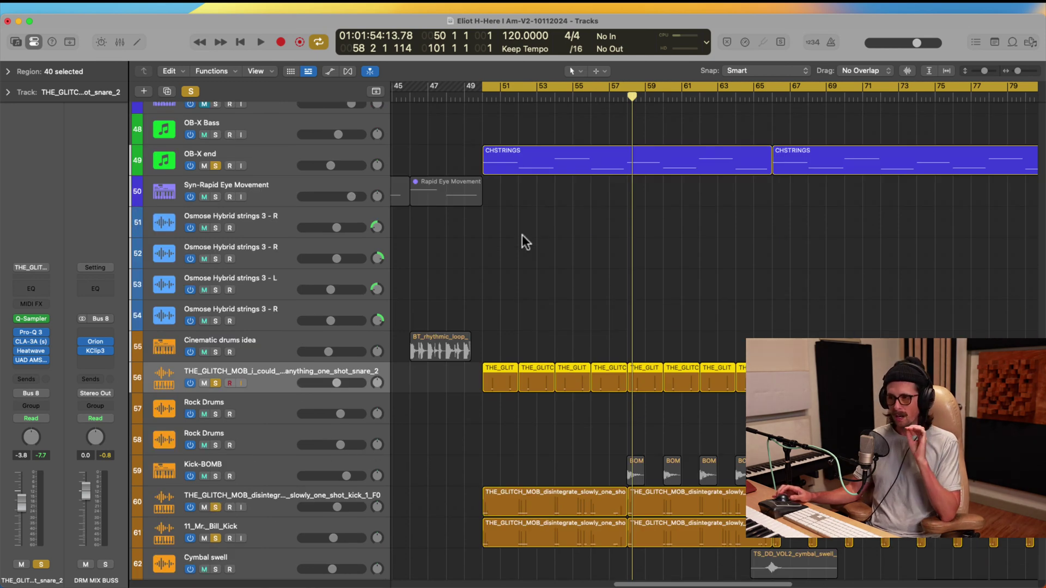
scroll(522, 241, up, 20)
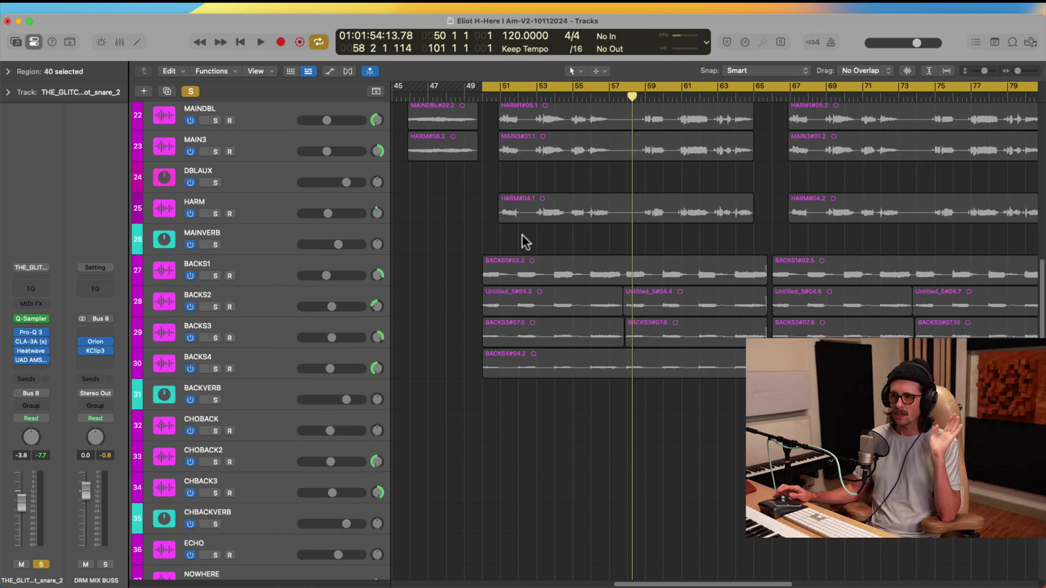
scroll(525, 241, up, 1)
scroll(525, 297, up, 6)
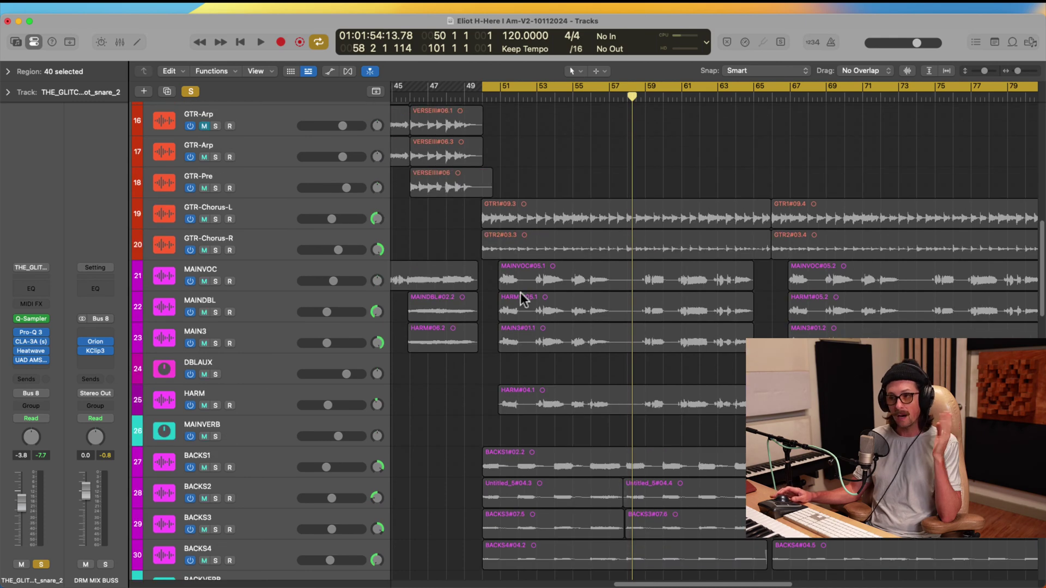
click(253, 248)
shift+click(257, 279)
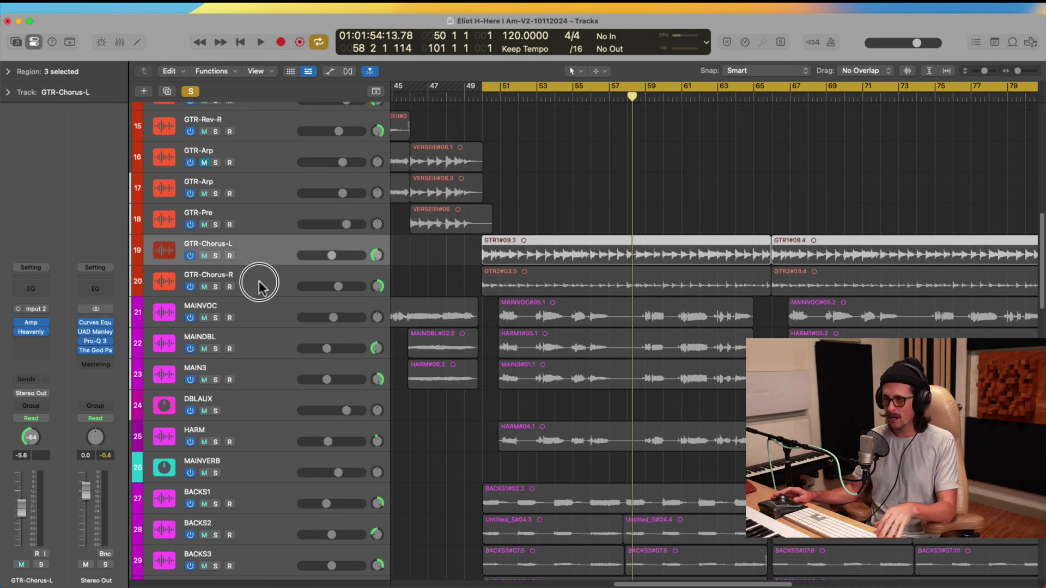
click(216, 287)
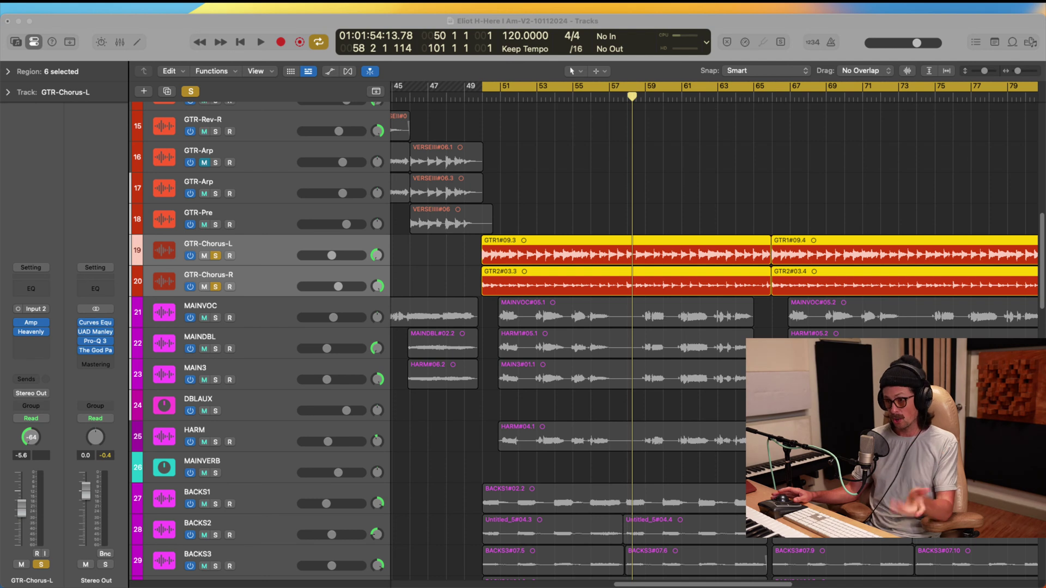
Audition the chorus with the two guitar tracks added, select only GTR-Chorus-R during playback, and stop.
key(space)
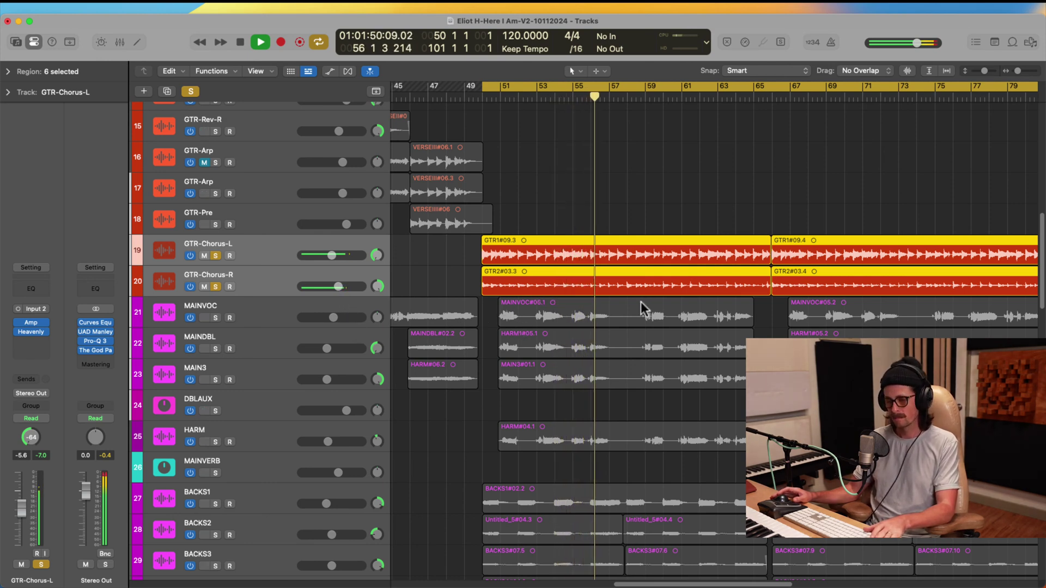
scroll(643, 305, up, 3)
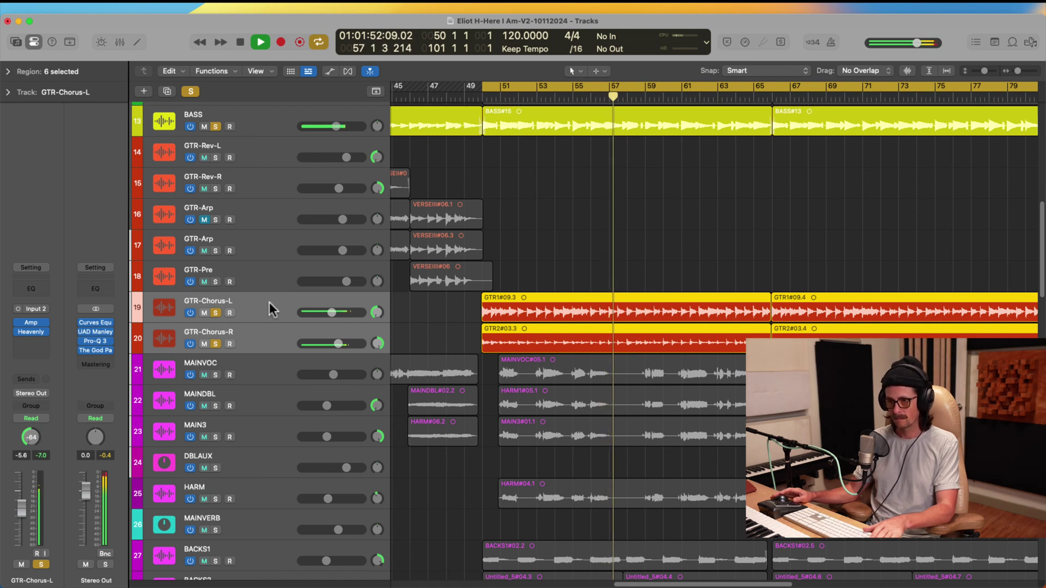
super+click(266, 341)
click(265, 340)
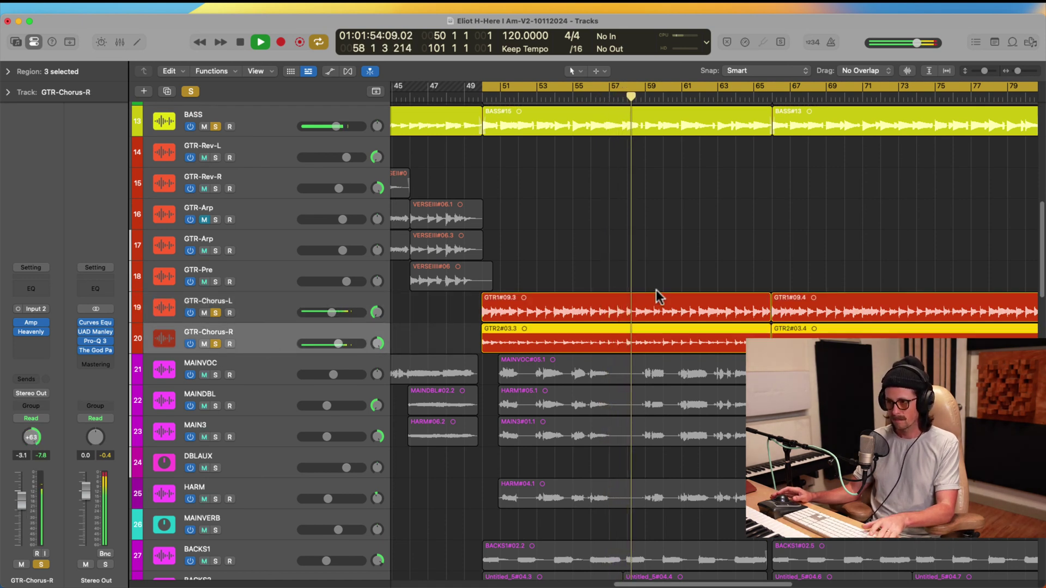
key(space)
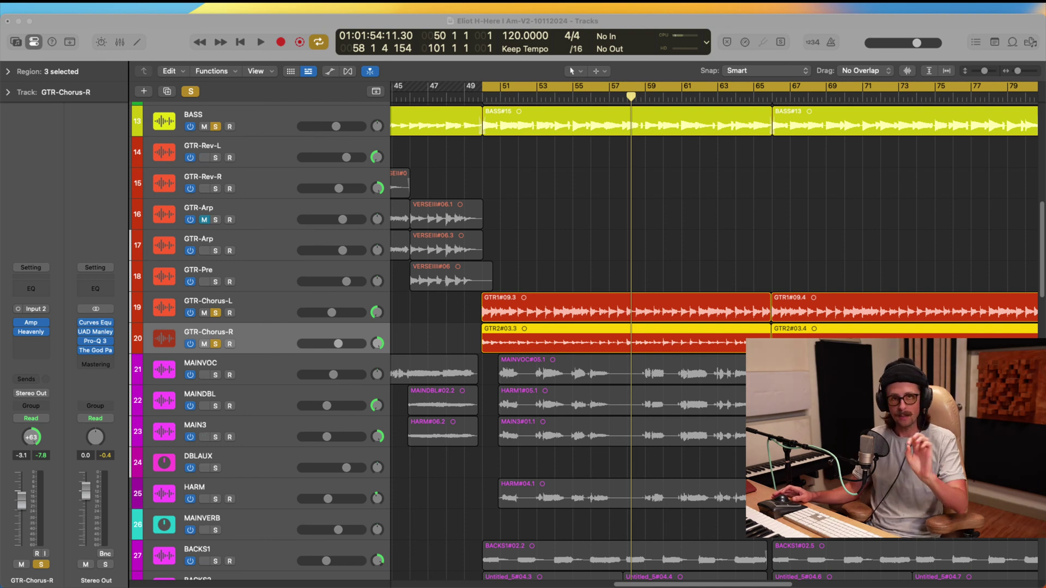
Clear the other solos so only GTR-Chorus-L and GTR-Chorus-R are soloed, and play the guitars briefly from the cycle start.
click(14, 223)
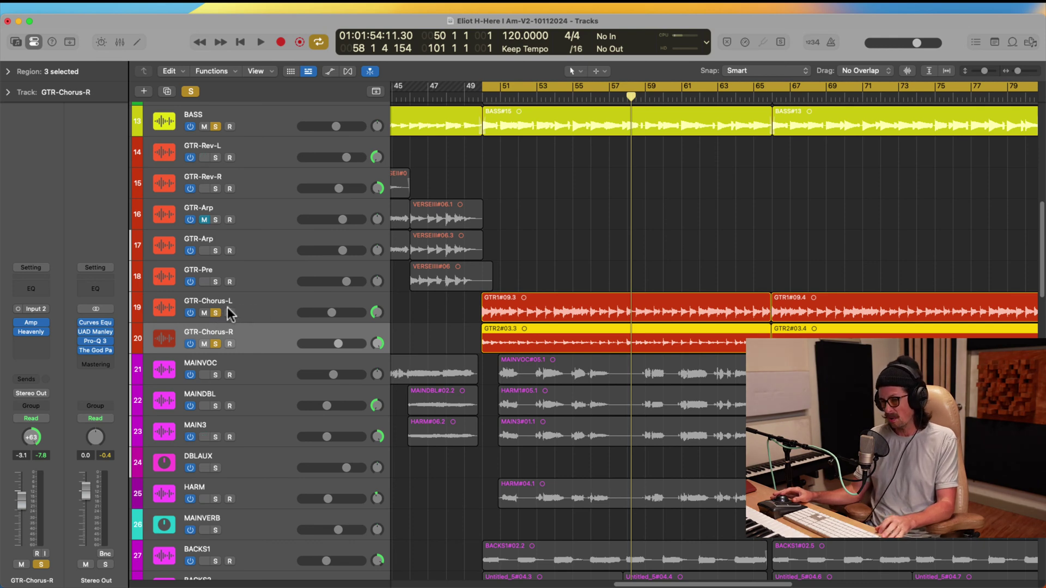
alt+click(216, 312)
click(216, 343)
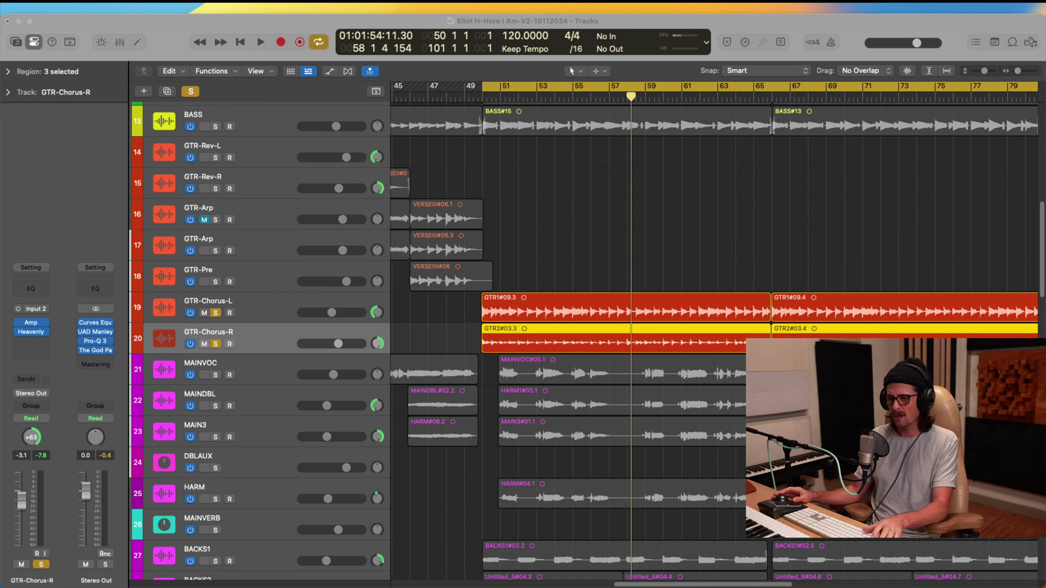
click(463, 233)
key(space)
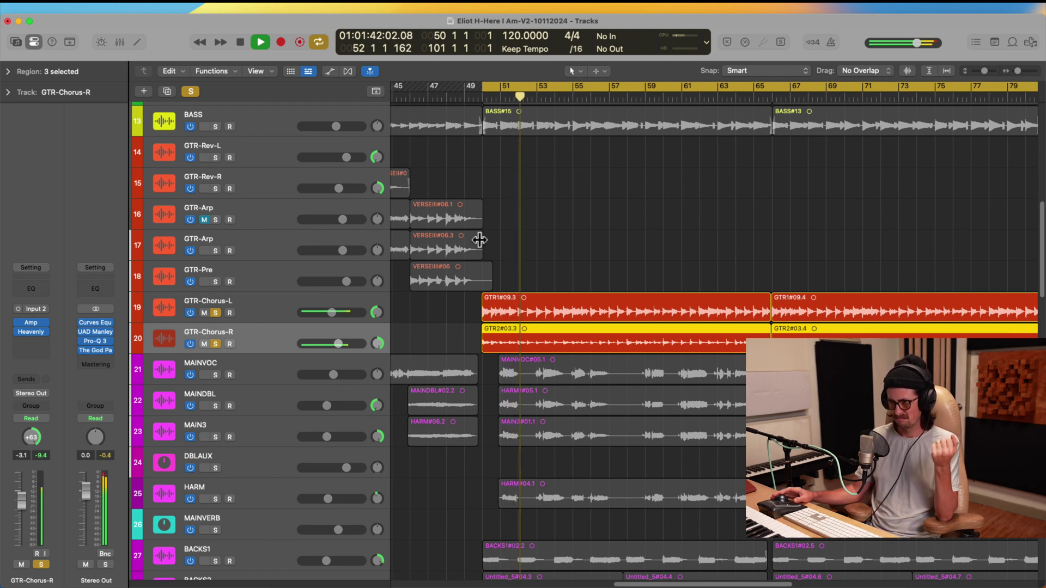
key(space)
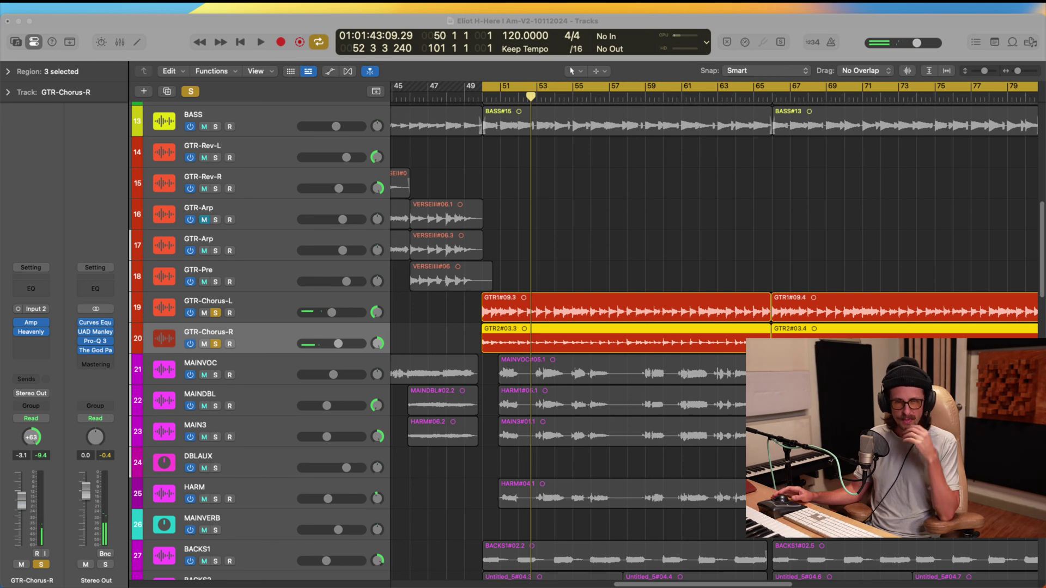
Inspect the Amp Designer and Heavenly Chorus plug-ins on the GTR-Chorus-L track, and close both plug-in windows.
click(266, 302)
click(32, 322)
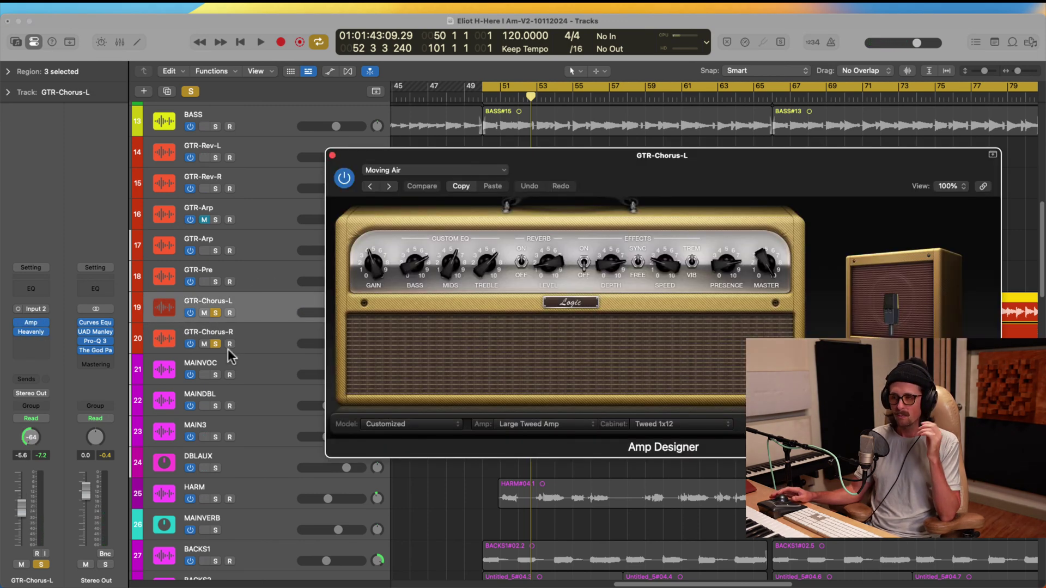
click(31, 332)
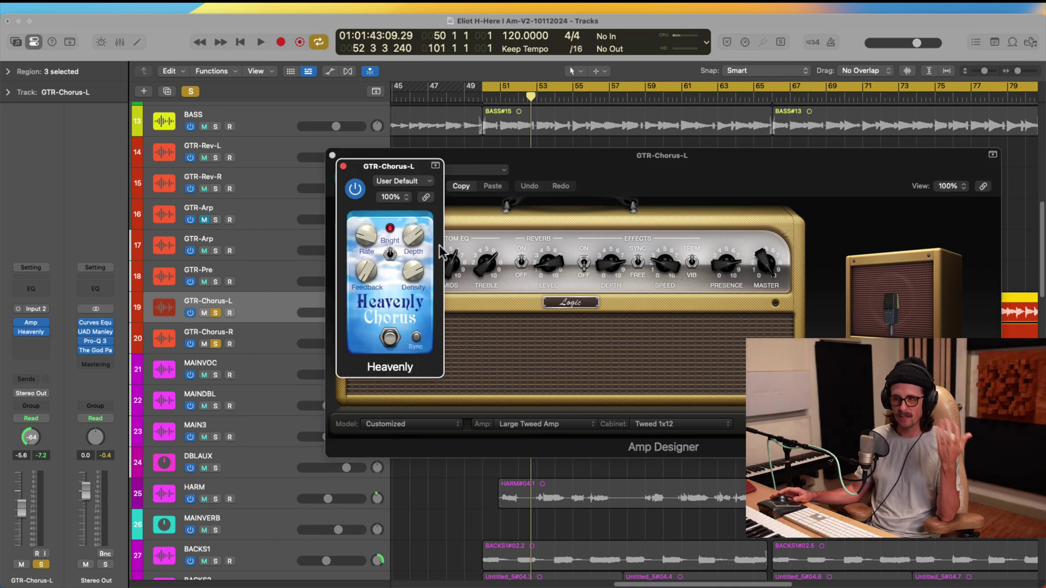
click(343, 166)
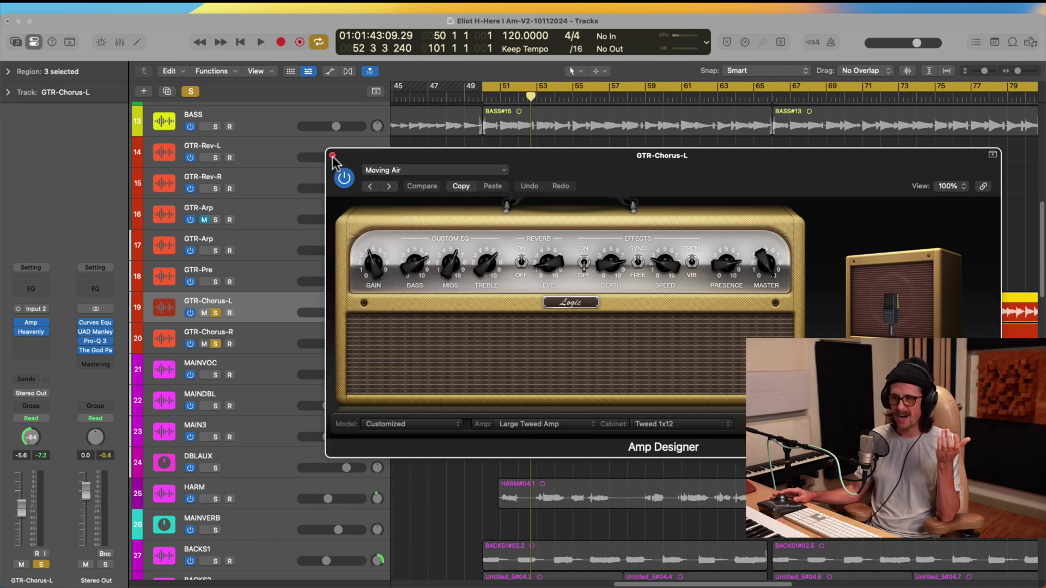
click(332, 156)
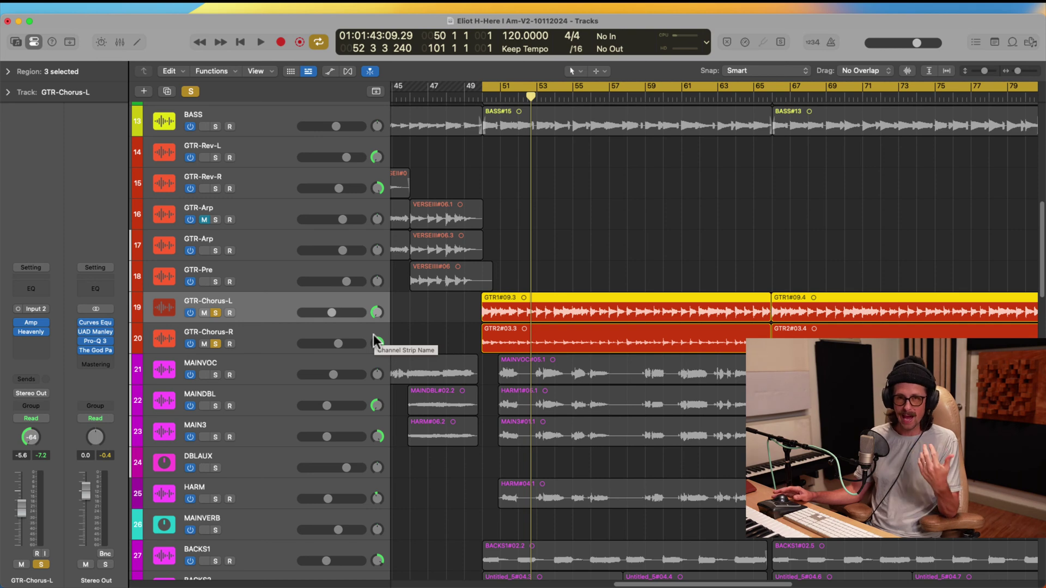
scroll(505, 316, up, 4)
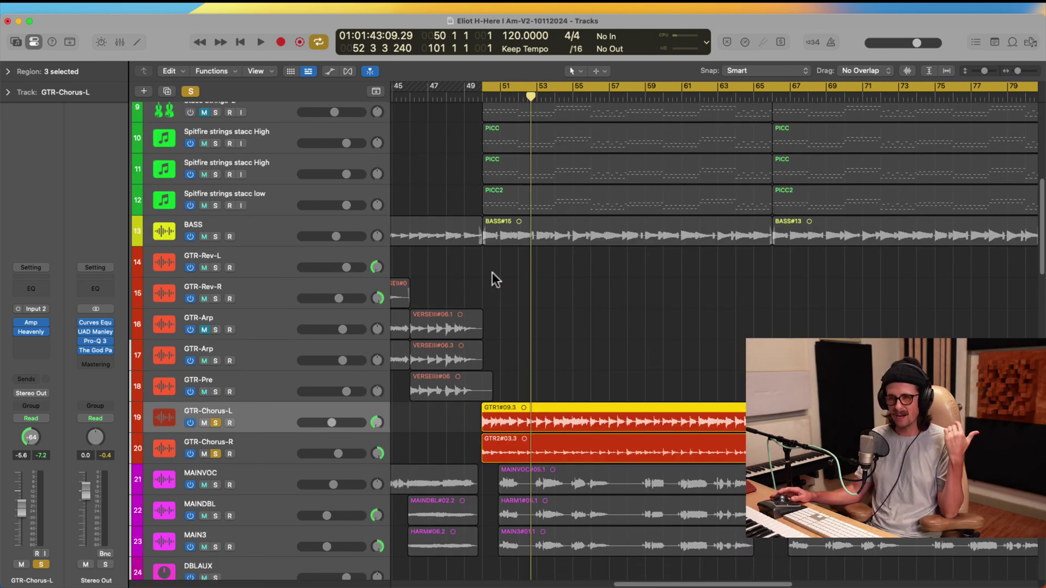
Select the two Spitfire strings stacc High tracks and the stacc low track together and add them to the soloed tracks.
scroll(479, 262, up, 2)
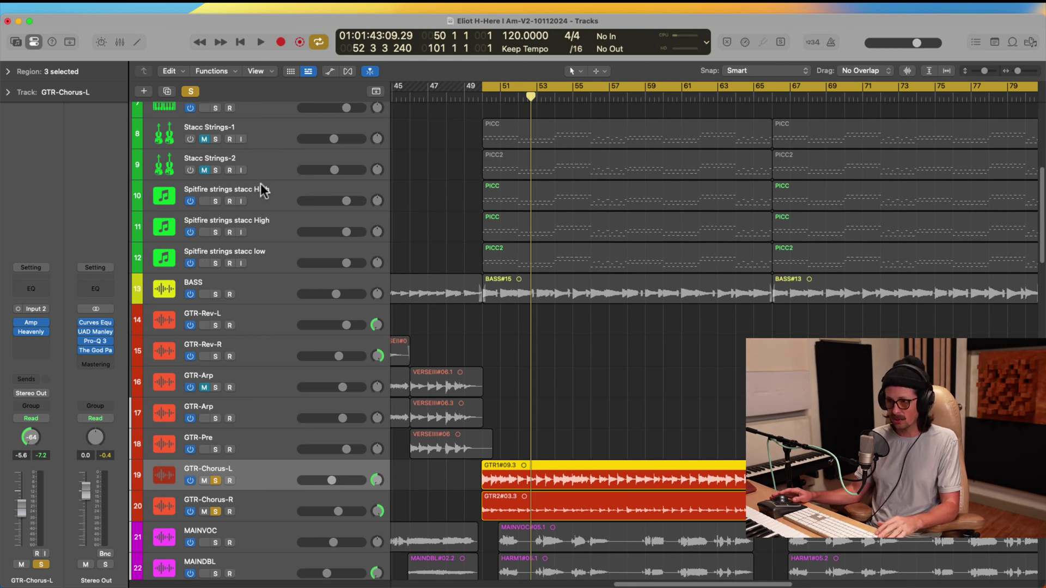
click(268, 202)
shift+click(272, 254)
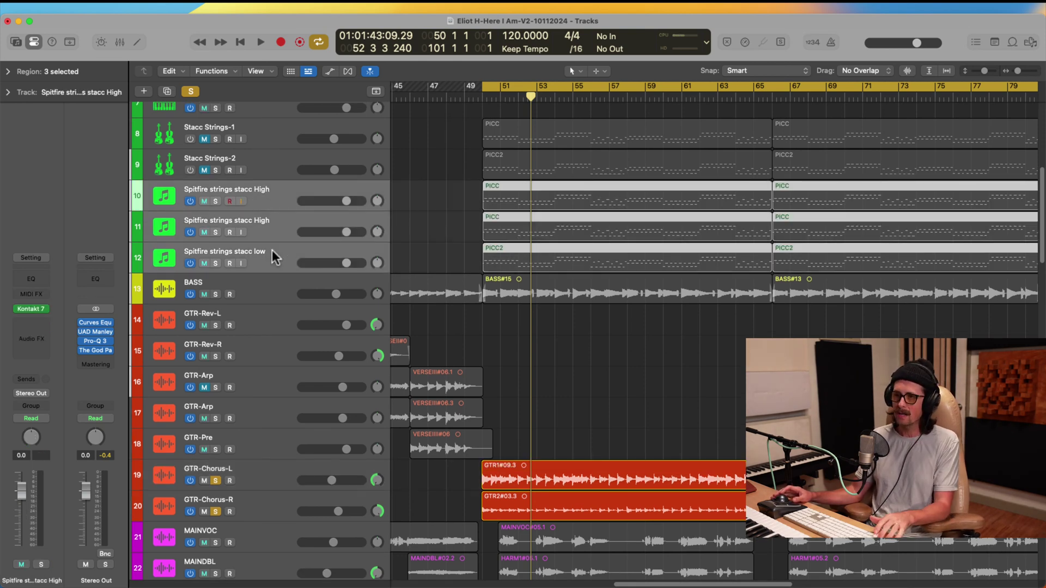
click(216, 264)
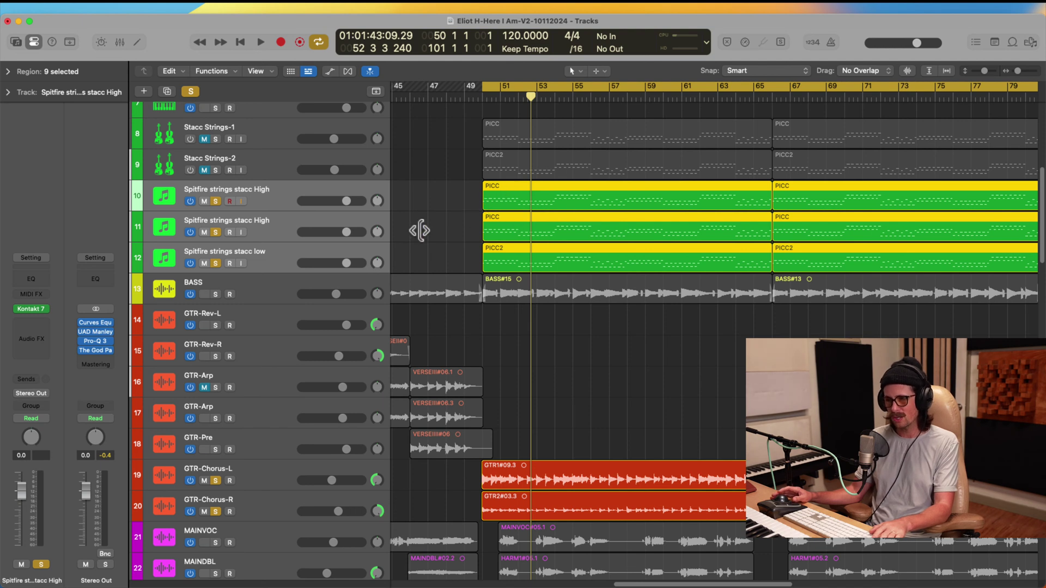
Play the chorus with the Spitfire strings, clear the solos on GTR-Chorus-L and GTR-Chorus-R during playback, and stop.
key(super+Tab)
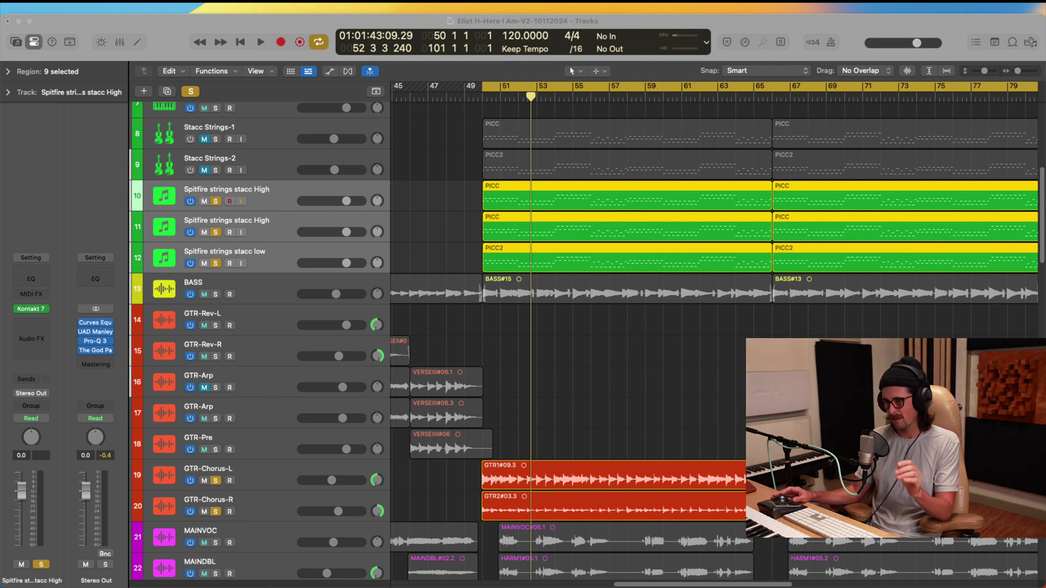
key(super+Tab)
key(space)
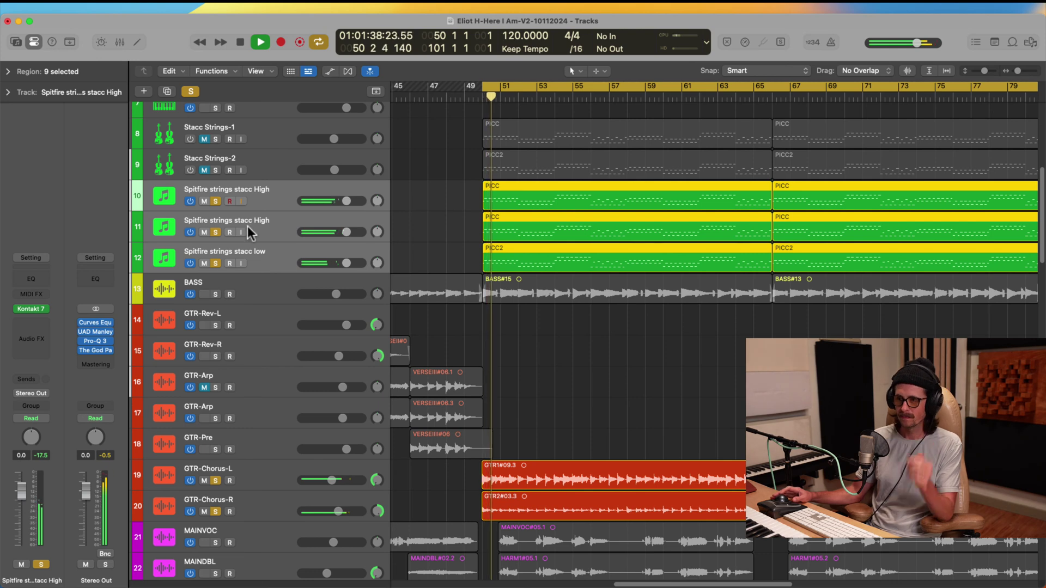
scroll(551, 270, up, 1)
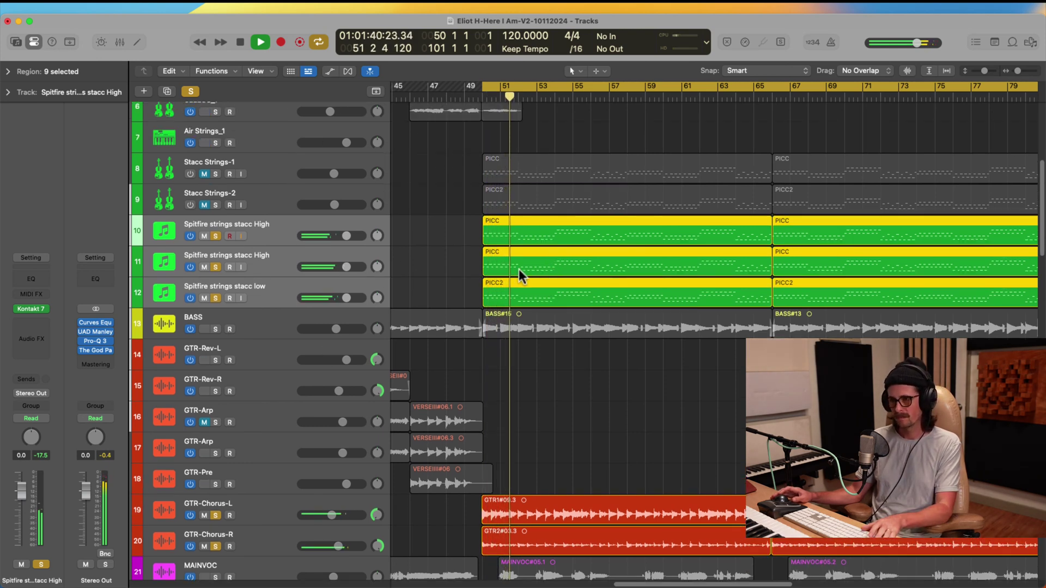
scroll(343, 350, down, 2)
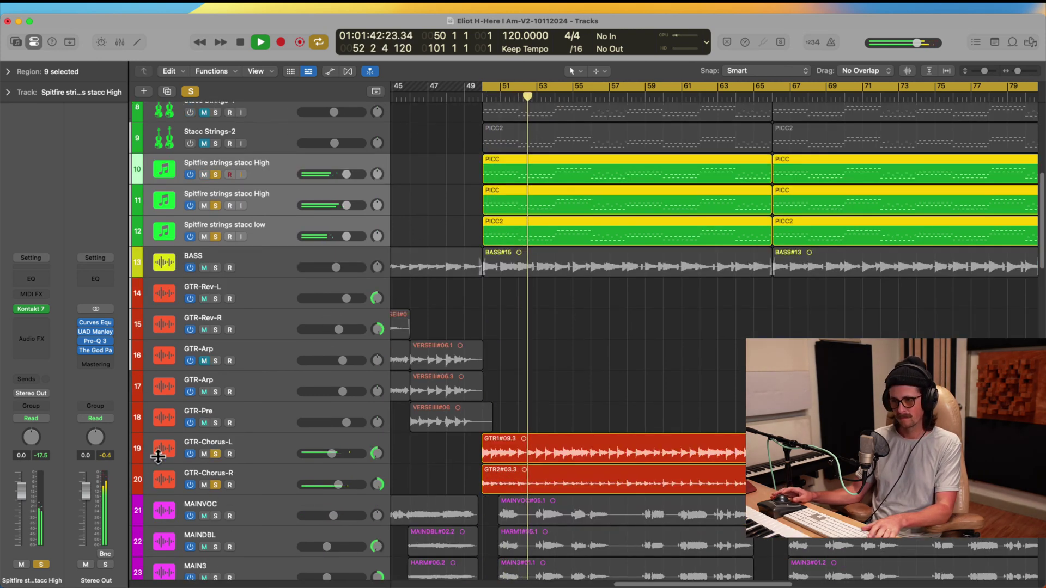
drag(215, 454, 215, 484)
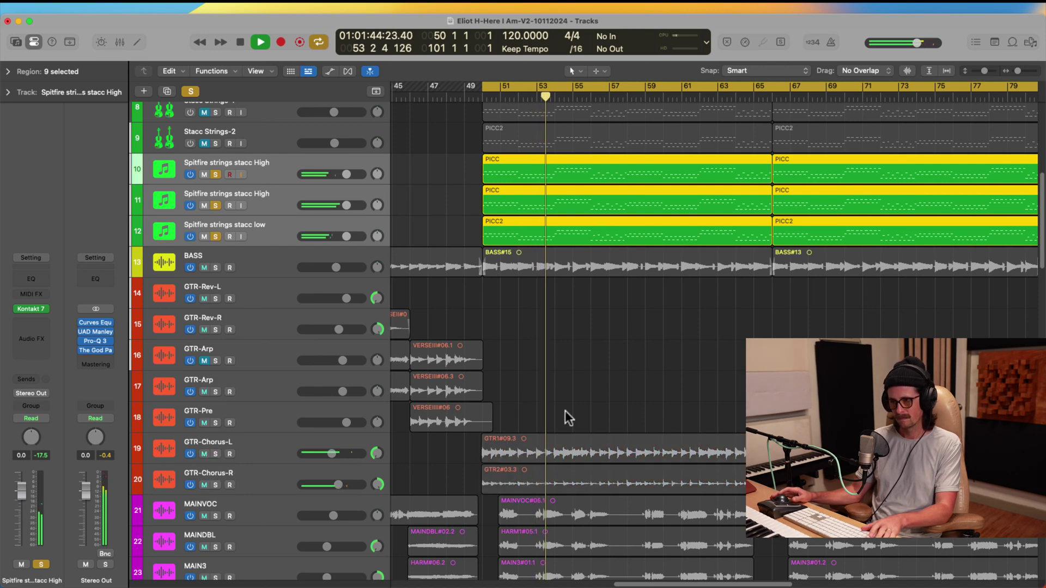
scroll(611, 365, up, 1)
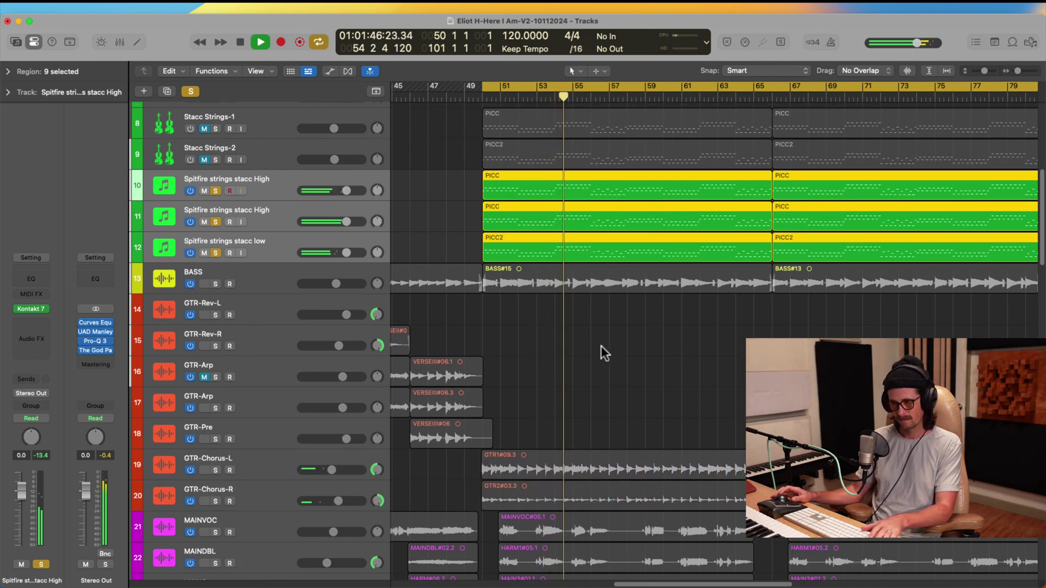
scroll(588, 335, up, 2)
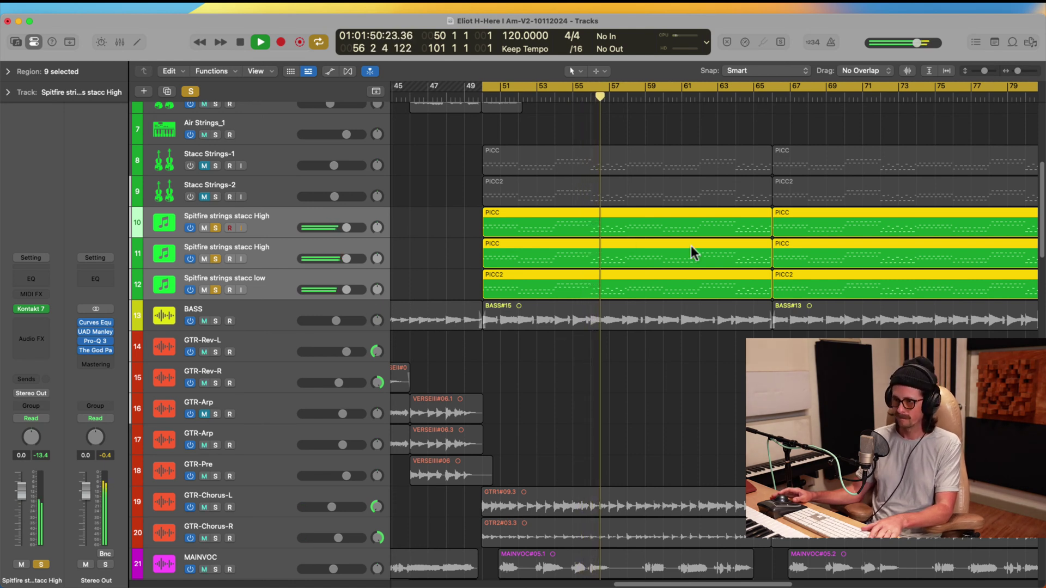
key(space)
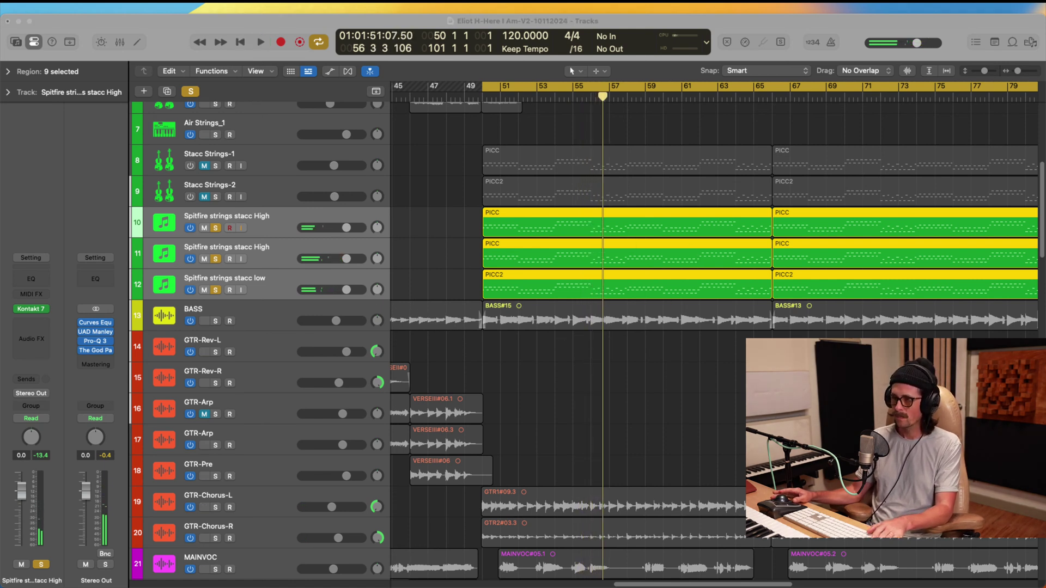
Inspect the Kontakt 7 instrument on the first Spitfire strings stacc High track, and close its window.
click(276, 257)
click(248, 221)
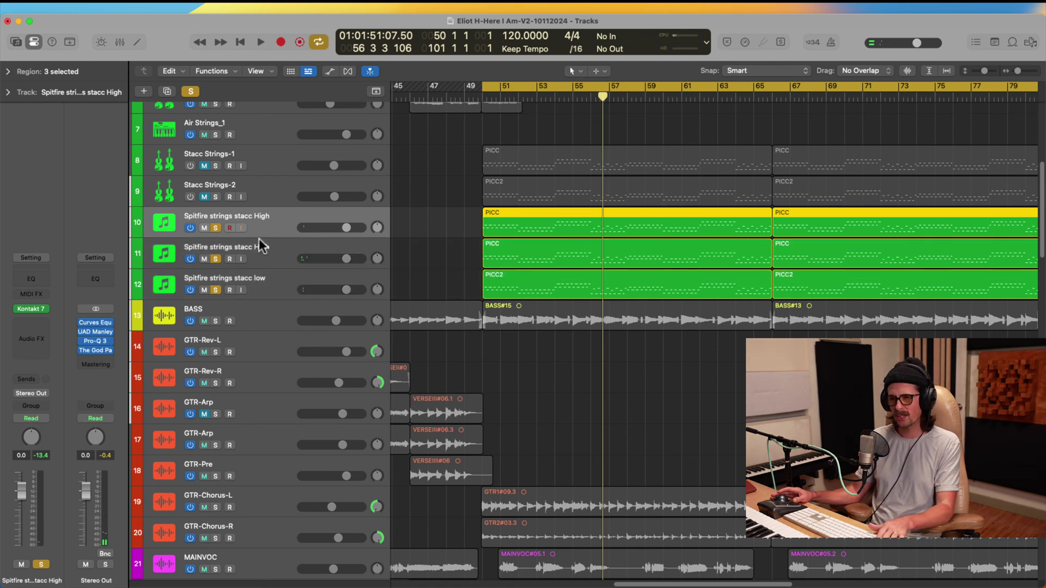
click(265, 248)
click(267, 279)
click(269, 235)
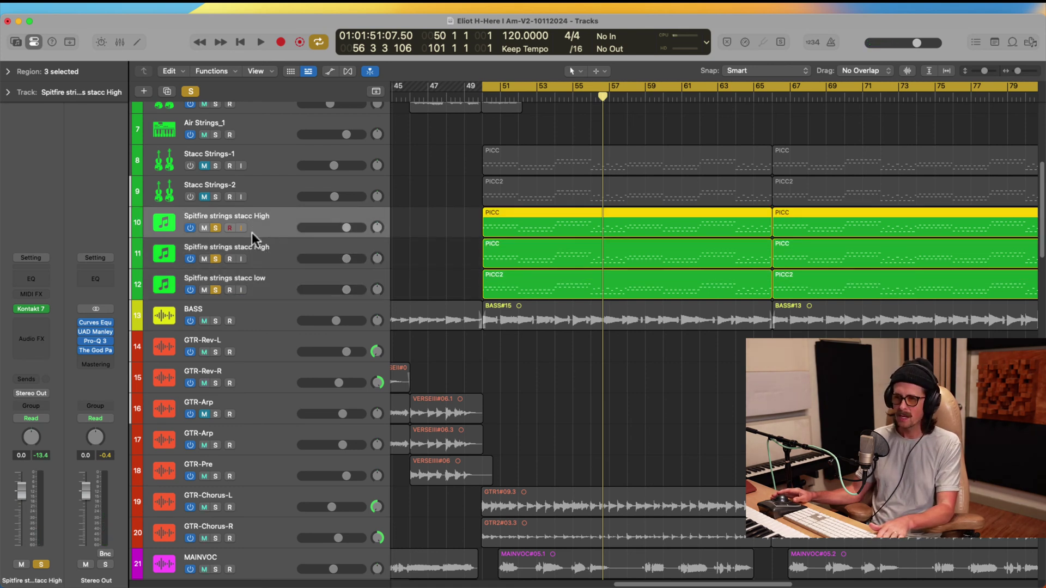
click(27, 308)
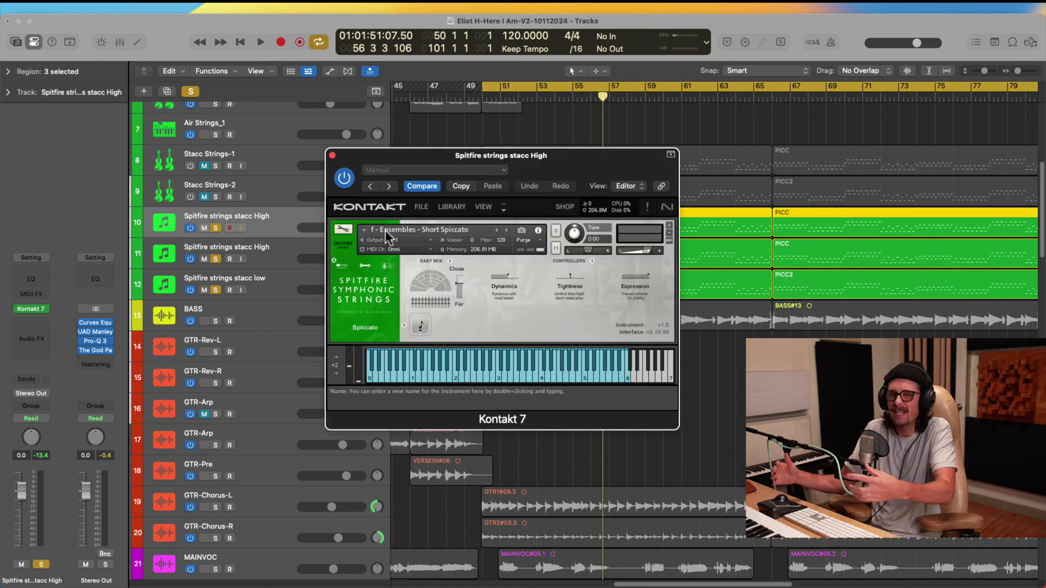
click(331, 157)
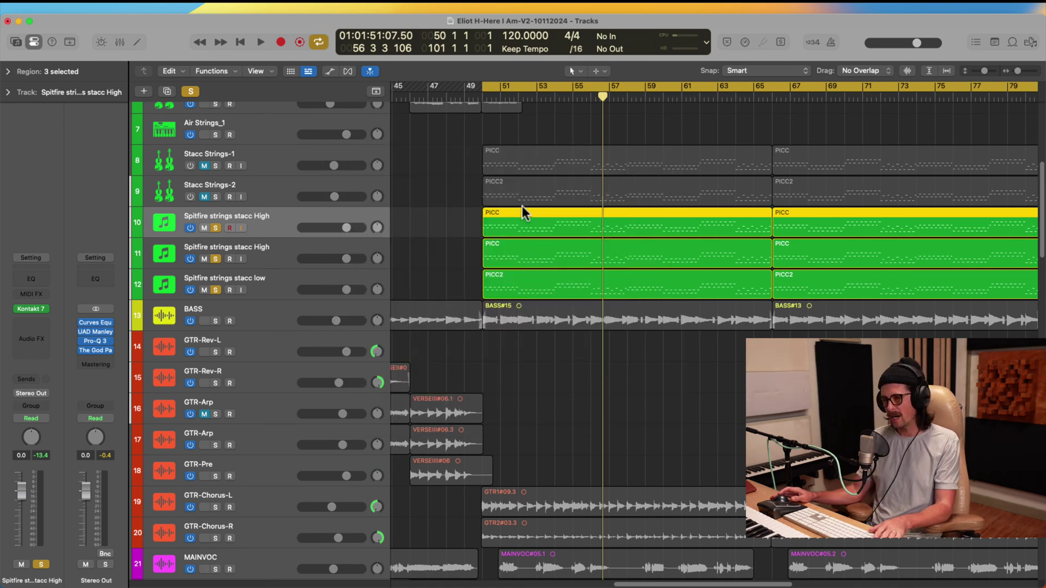
Select Stacc Strings-1 and Stacc Strings-2 together, turn both tracks on, and solo them in place of the three Spitfire strings tracks.
click(276, 191)
shift+click(275, 158)
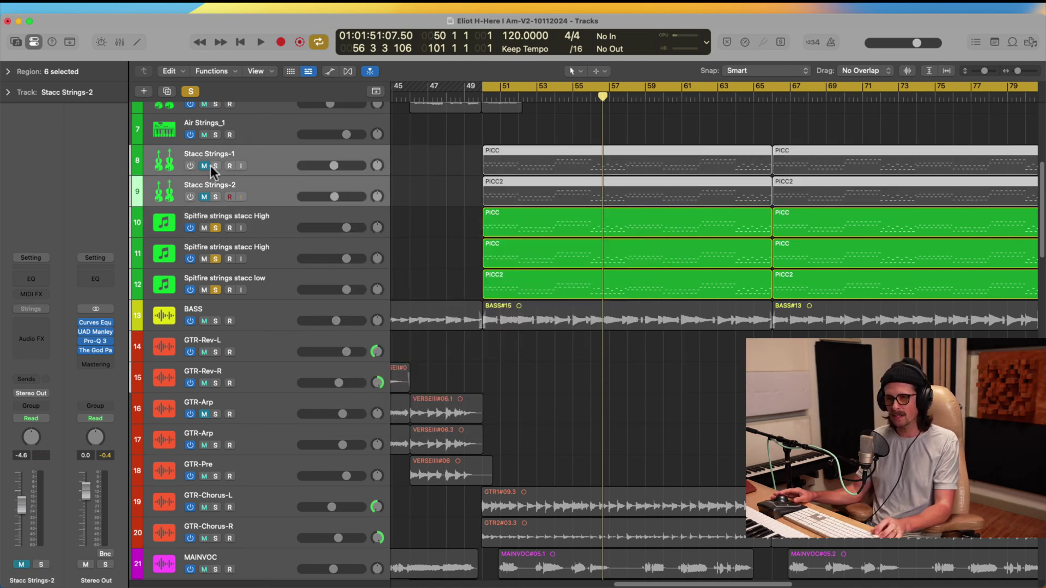
click(190, 197)
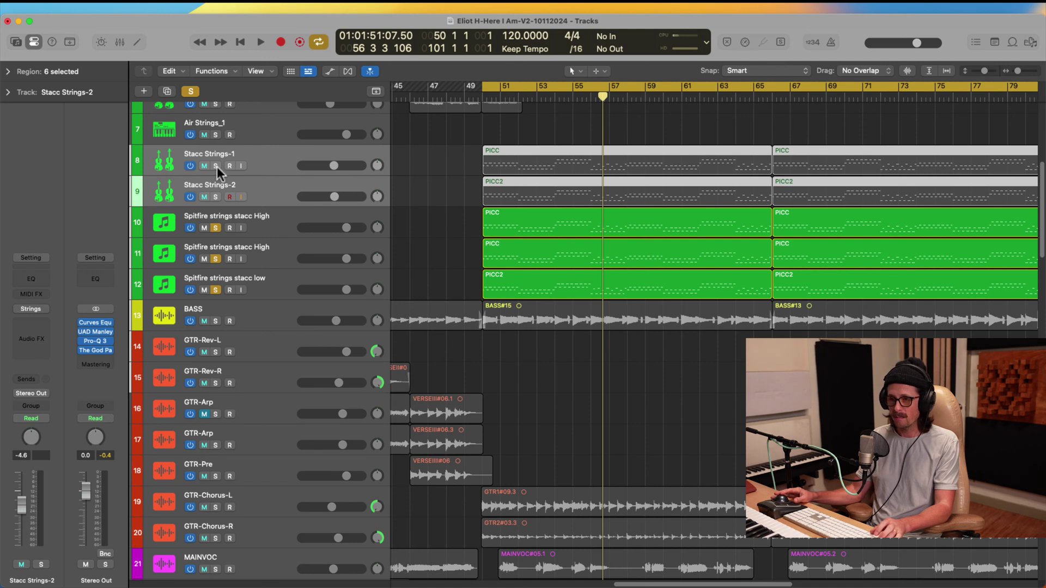
drag(217, 167, 219, 288)
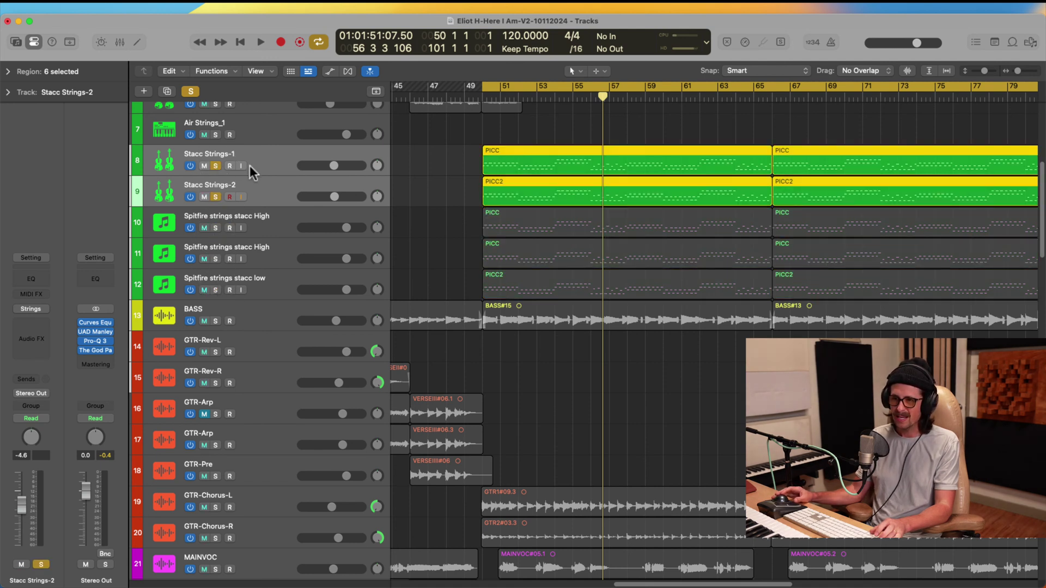
Reselect both Stacc Strings tracks, enable their Strings instruments in the mixer, and hide the mixer.
click(270, 190)
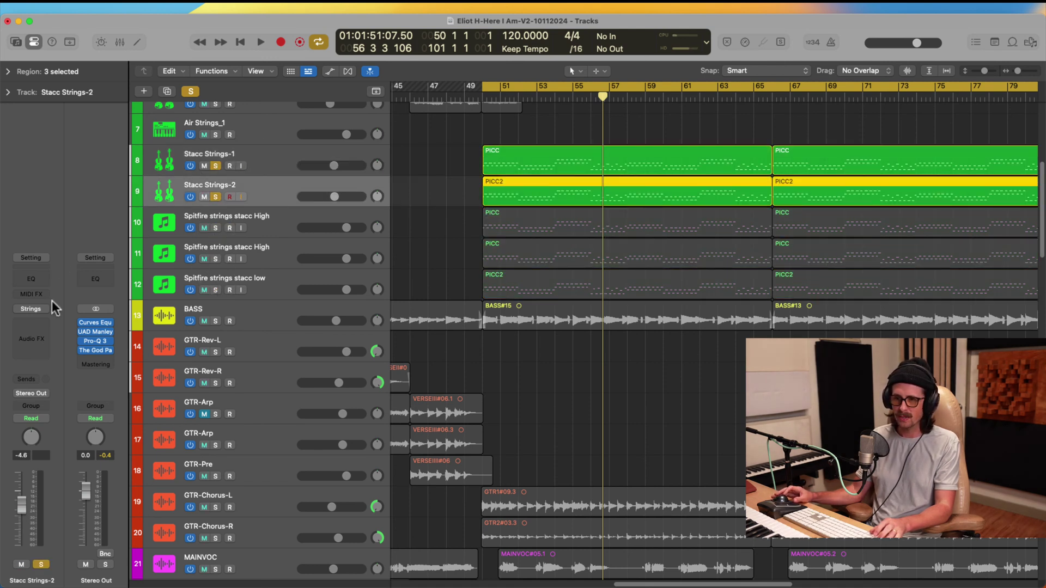
shift+click(267, 165)
key(x)
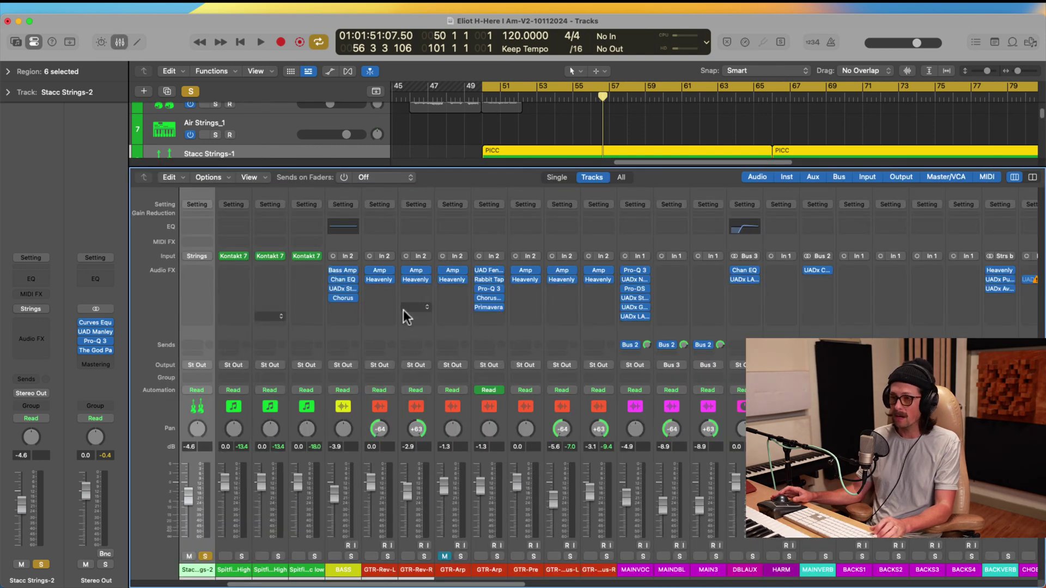
scroll(202, 287, left, 5)
click(252, 256)
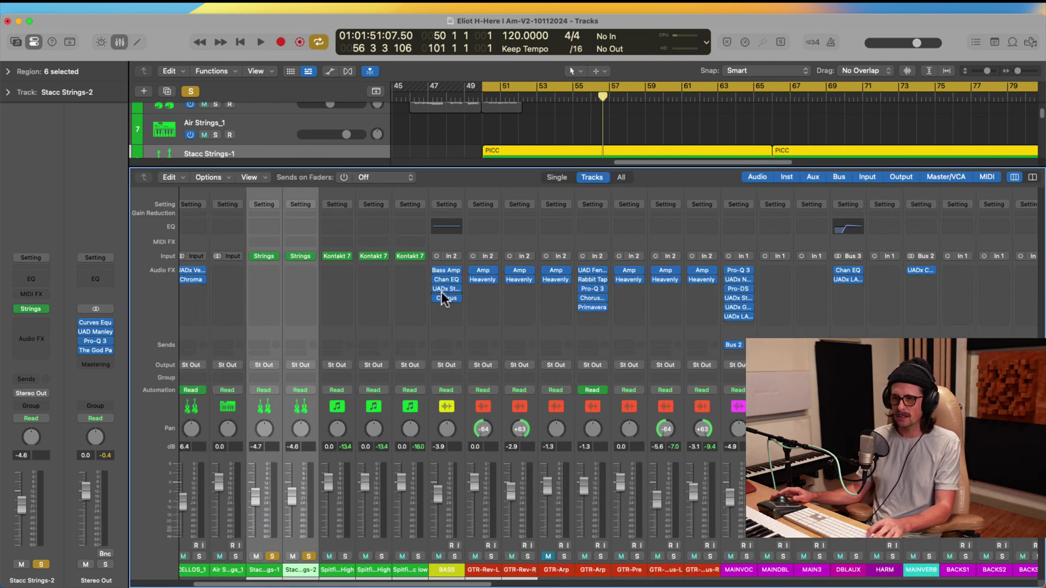
key(x)
Audition both Stacc Strings tracks from the cycle start, briefly take Stacc Strings-1 out of the solo, restore it, and stop.
scroll(620, 316, up, 5)
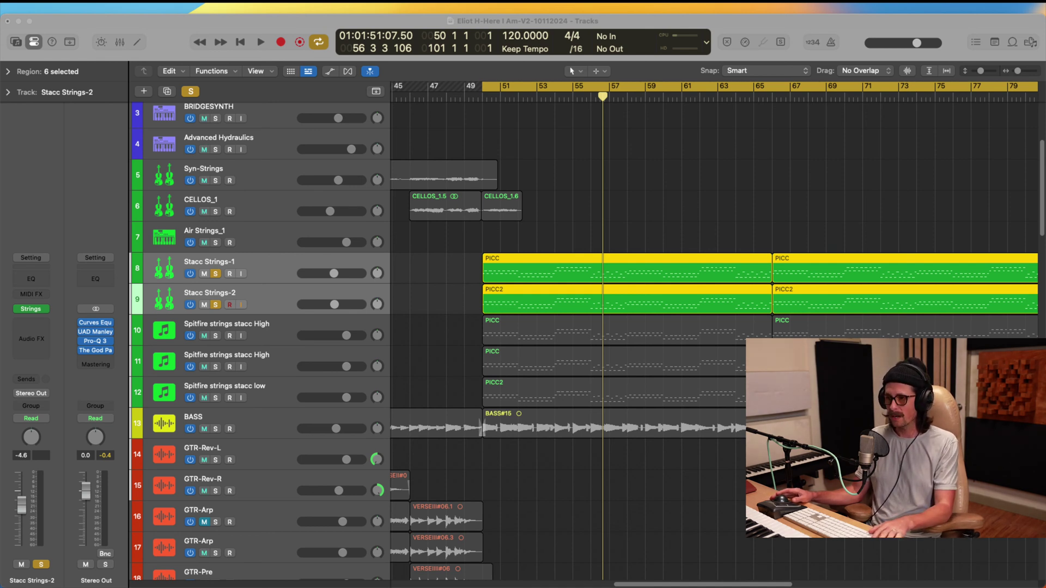
key(shift+Return)
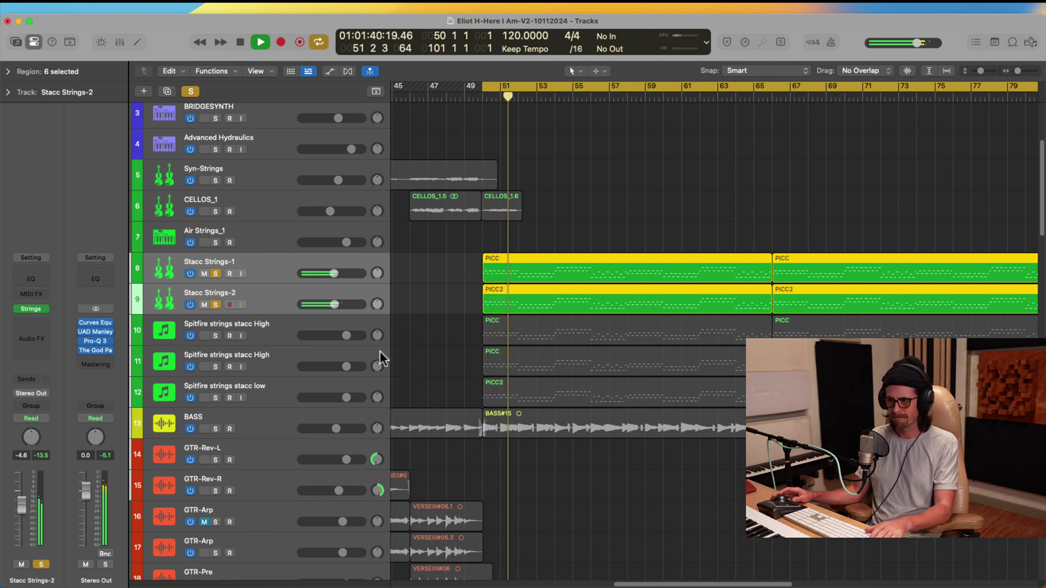
click(250, 272)
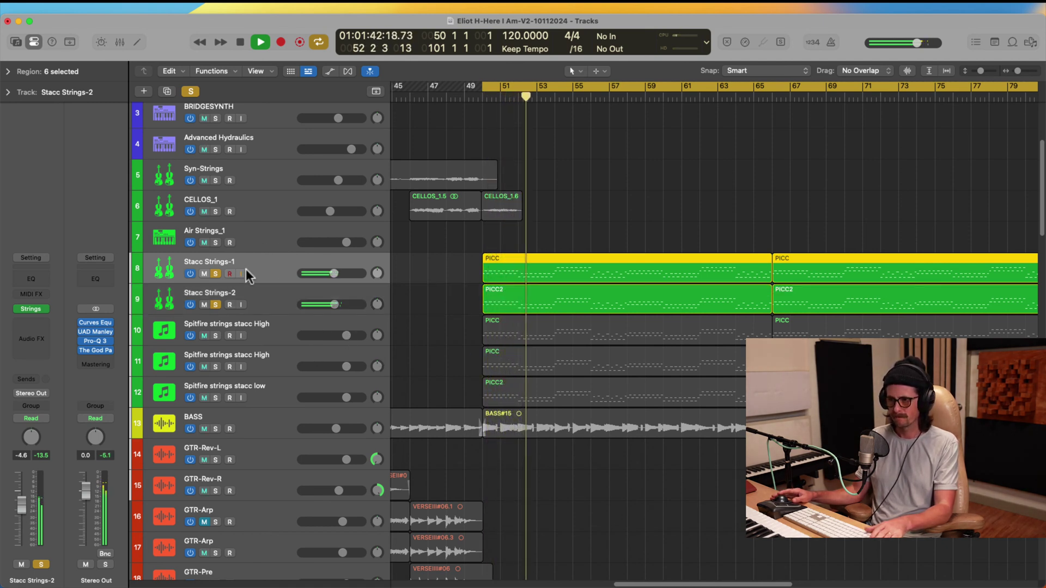
click(215, 273)
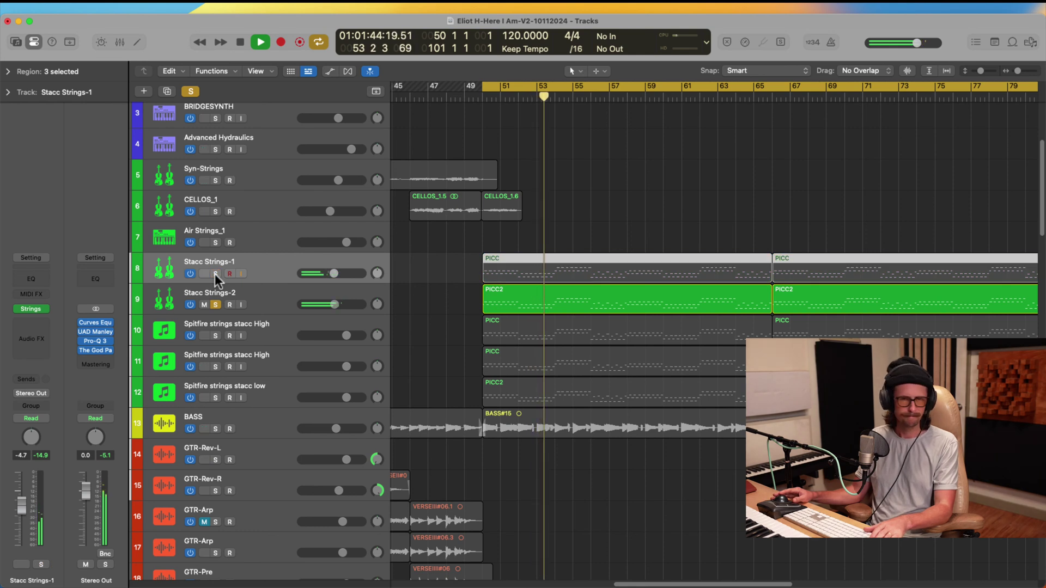
click(214, 274)
key(space)
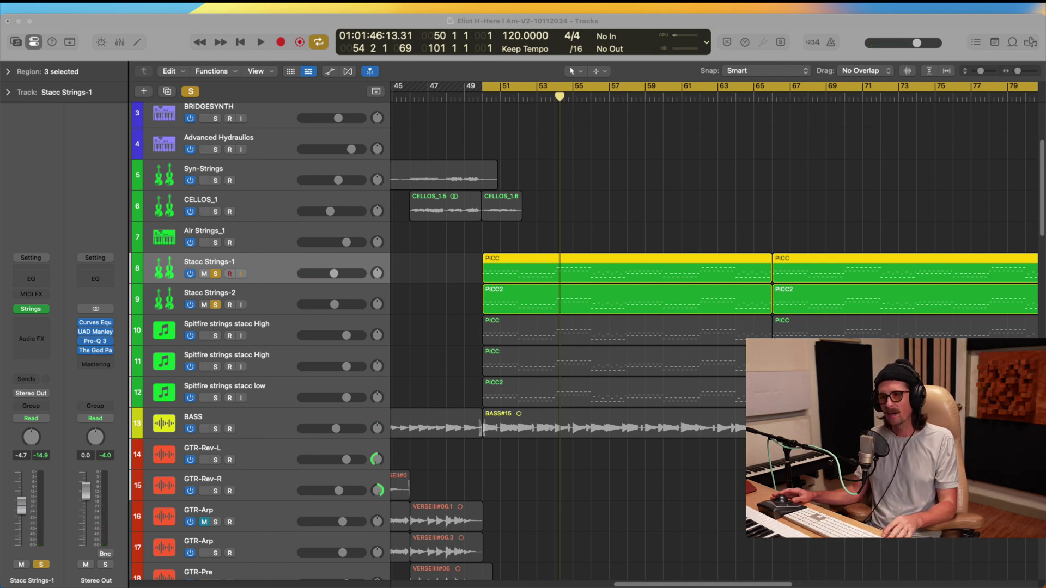
click(17, 239)
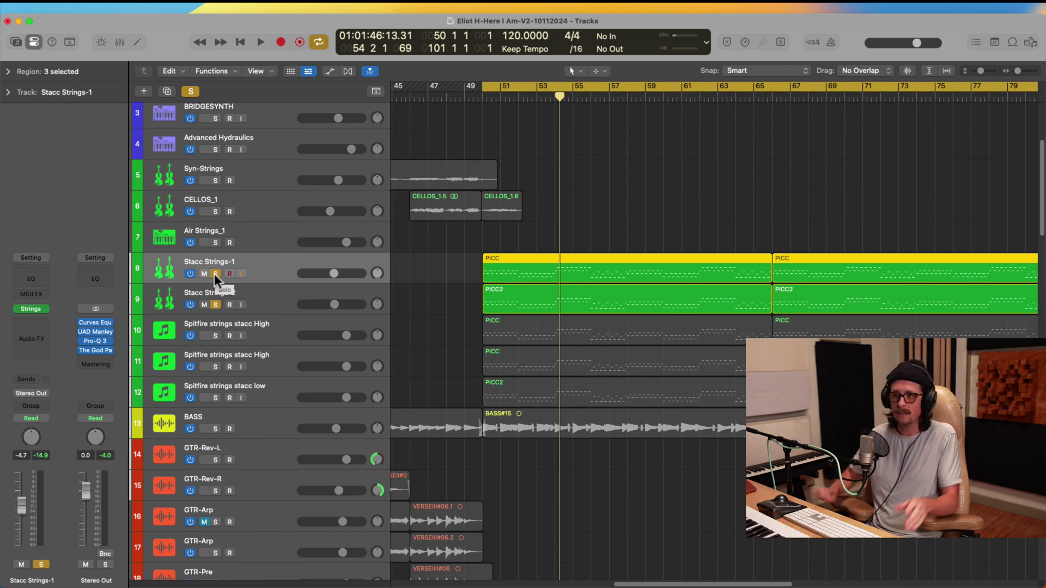
Select Stacc Strings-1 and Stacc Strings-2 together, clear their solos, mute them, and turn both tracks off.
shift+click(262, 297)
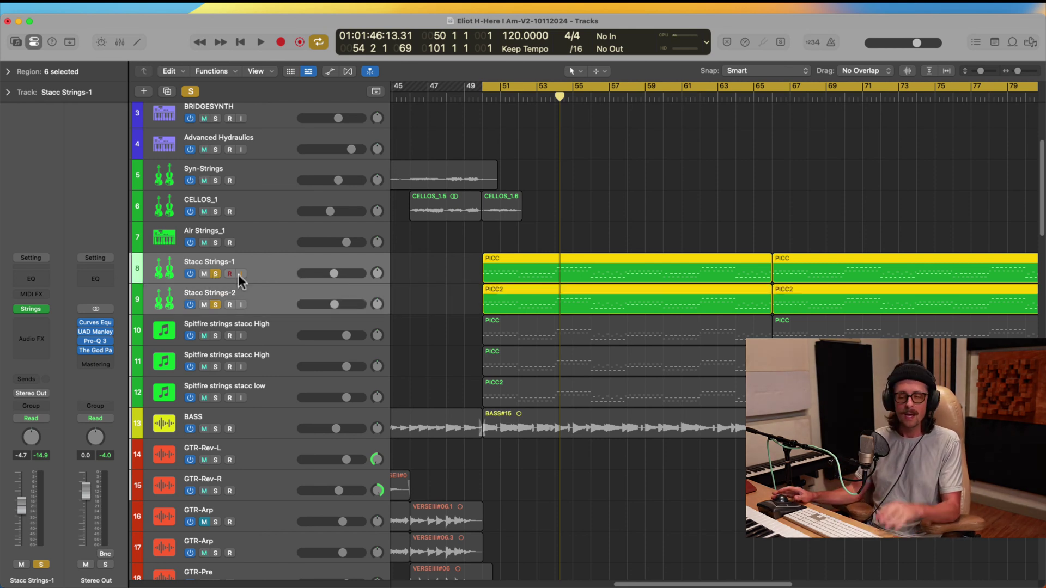
click(215, 274)
click(204, 274)
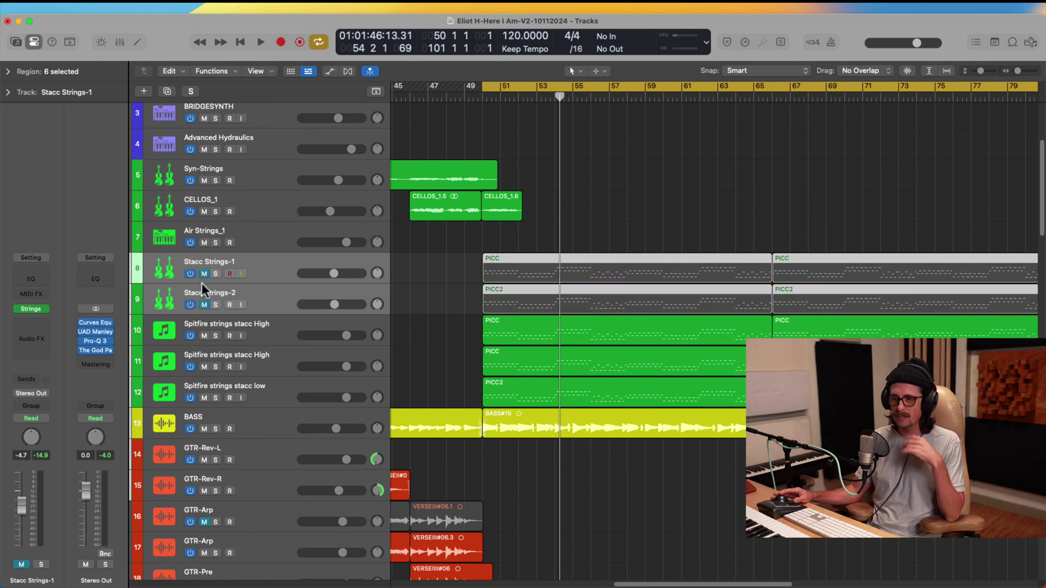
click(190, 274)
Bypass the Strings instruments on both Stacc Strings channels in the mixer, and hide the mixer.
key(x)
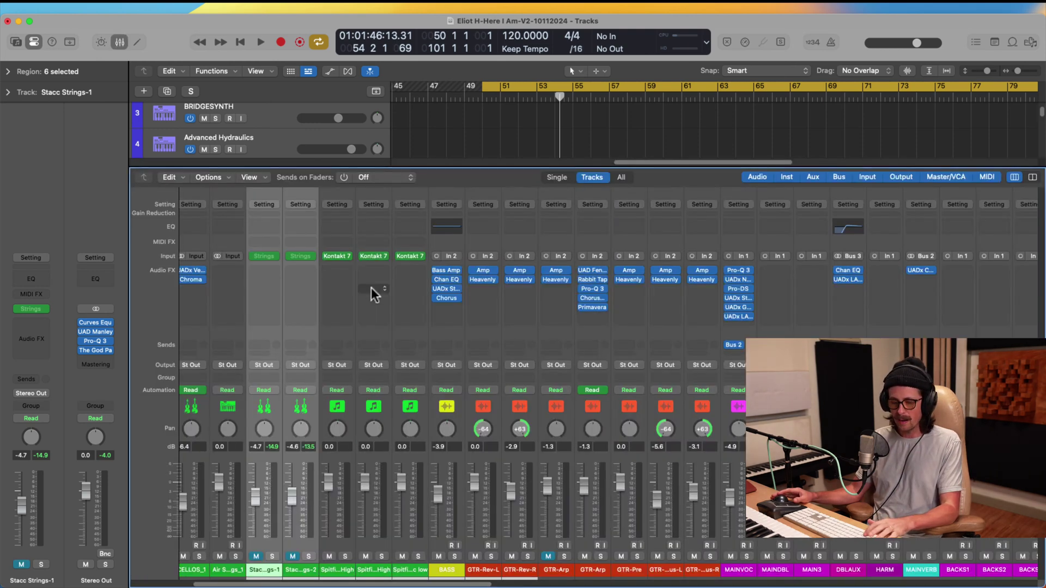
click(253, 256)
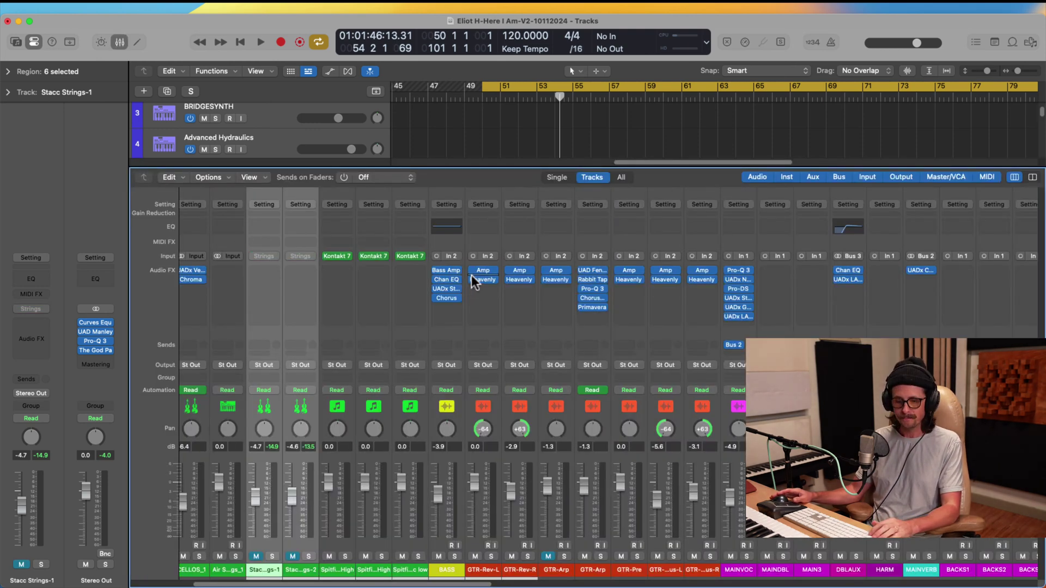
key(x)
Show the whole arrangement and select the last track in the session, FF_TT_fx_hit_sub_resonate.
key(z)
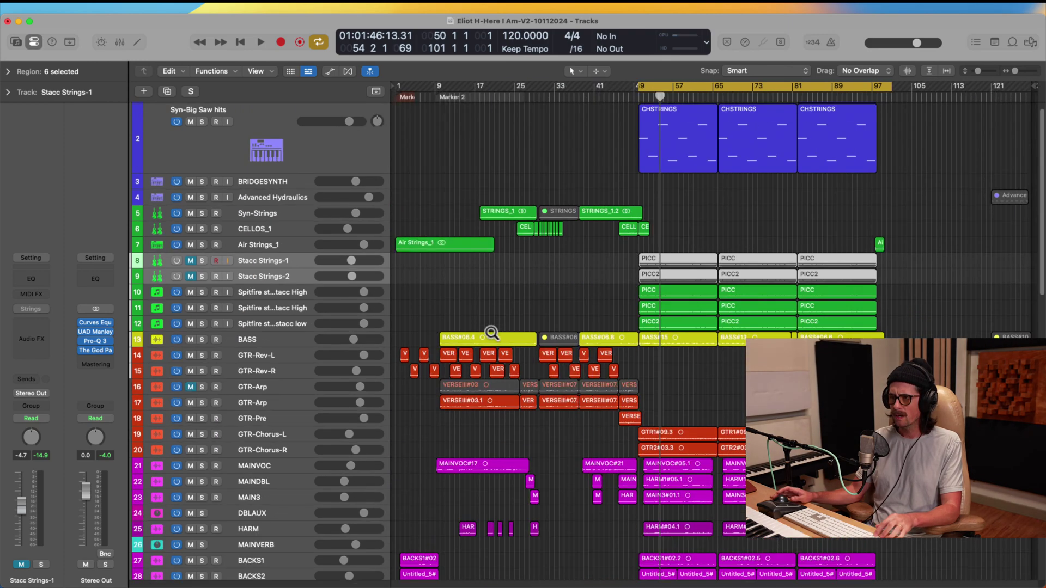
scroll(636, 276, down, 15)
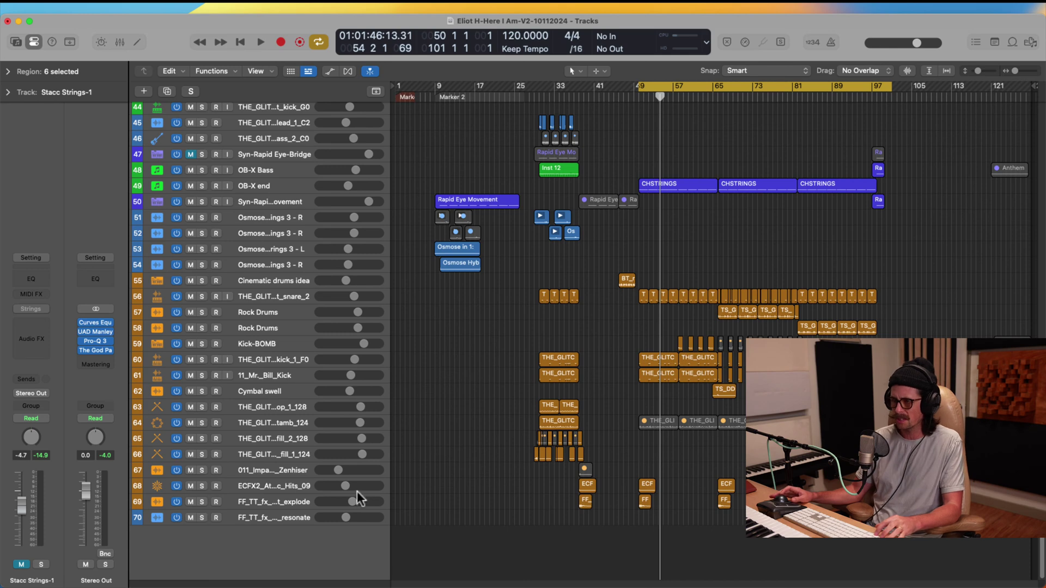
click(295, 517)
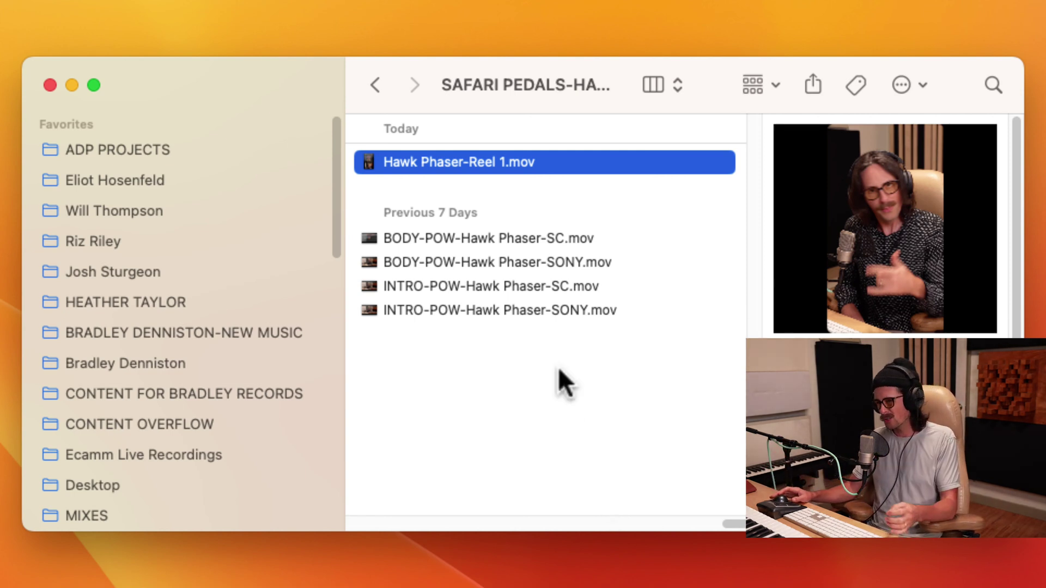
Switch to Finder, open the artist's folder from the favorites, and expand the Here I Am ORCH STEMS-AMS folder.
click(167, 330)
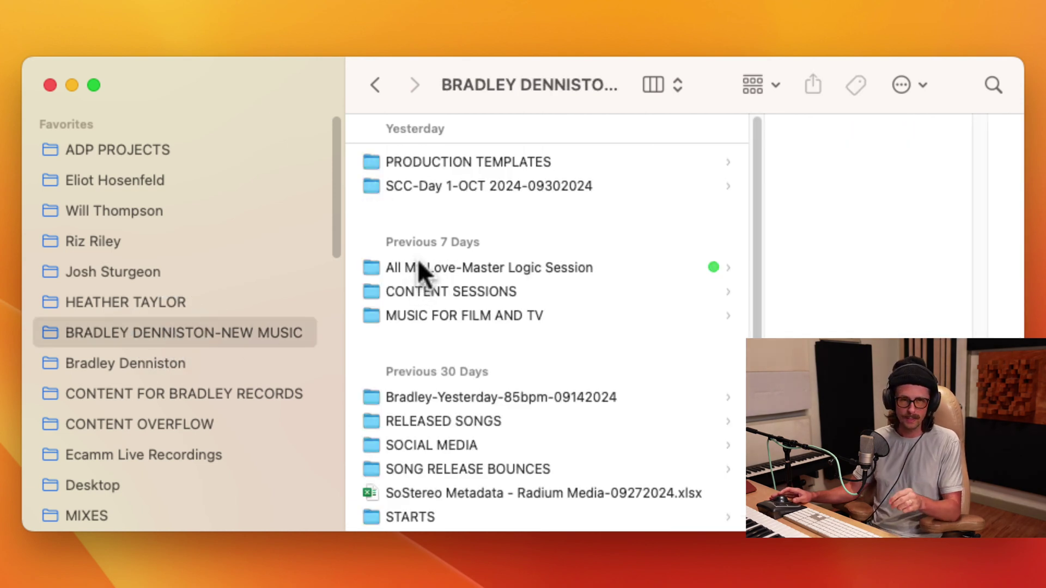
click(129, 179)
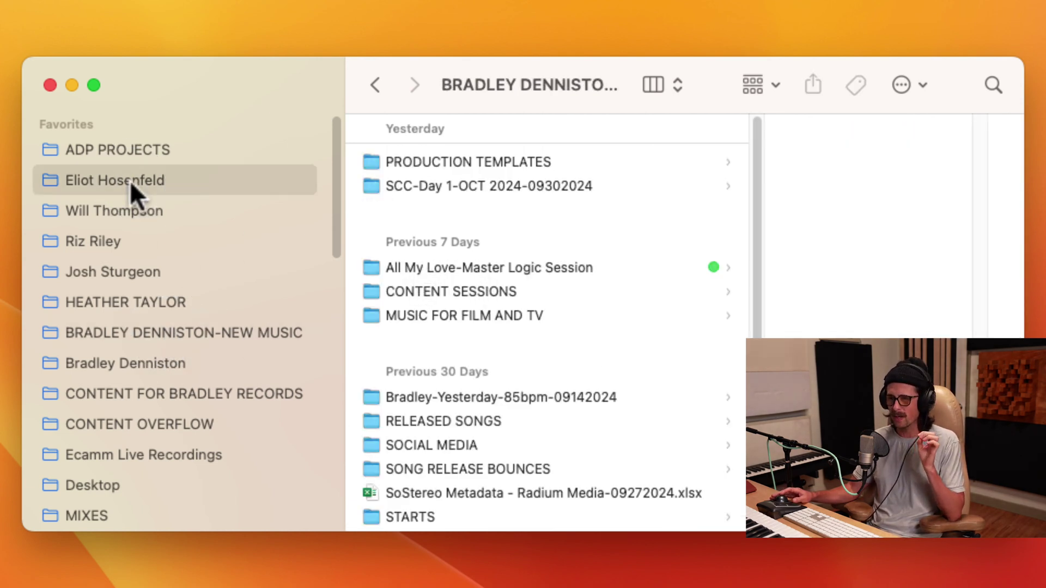
click(509, 206)
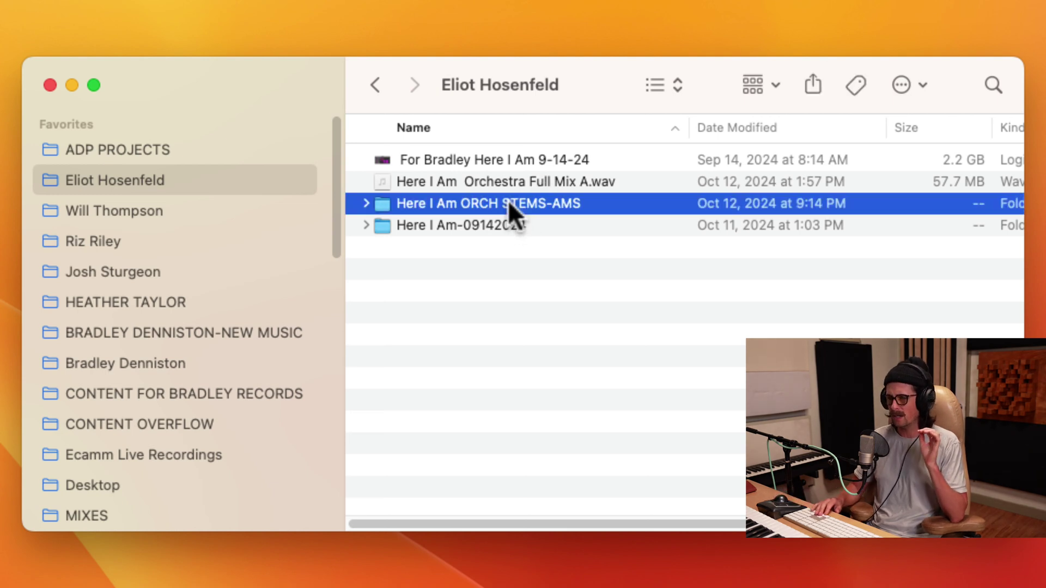
key(Right)
Select every orchestral stem file from Here I Am Basses Dry.wav through Here I Am Vln 2 Wet.wav.
click(505, 231)
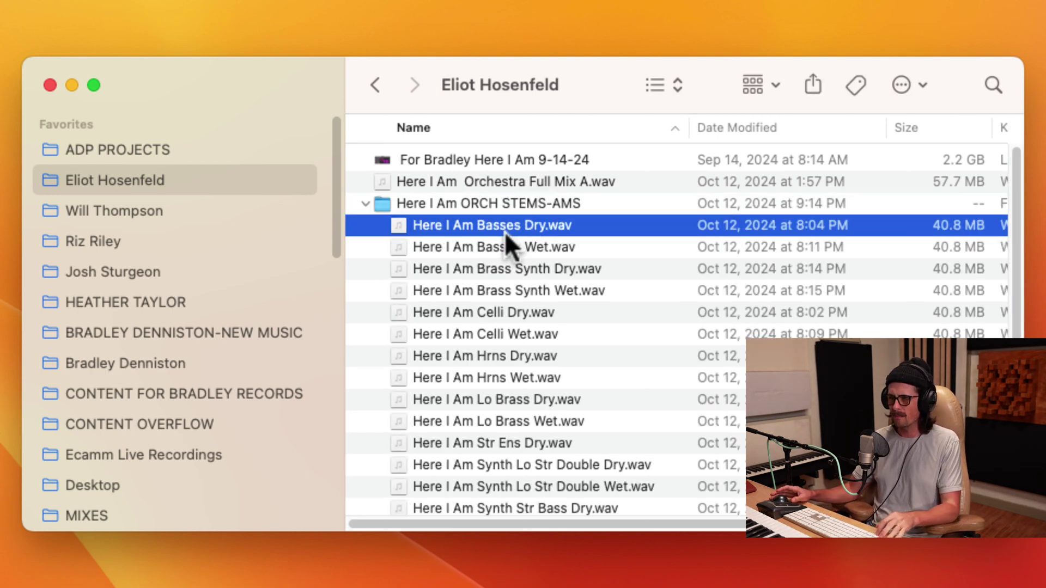
scroll(504, 231, down, 5)
click(537, 475)
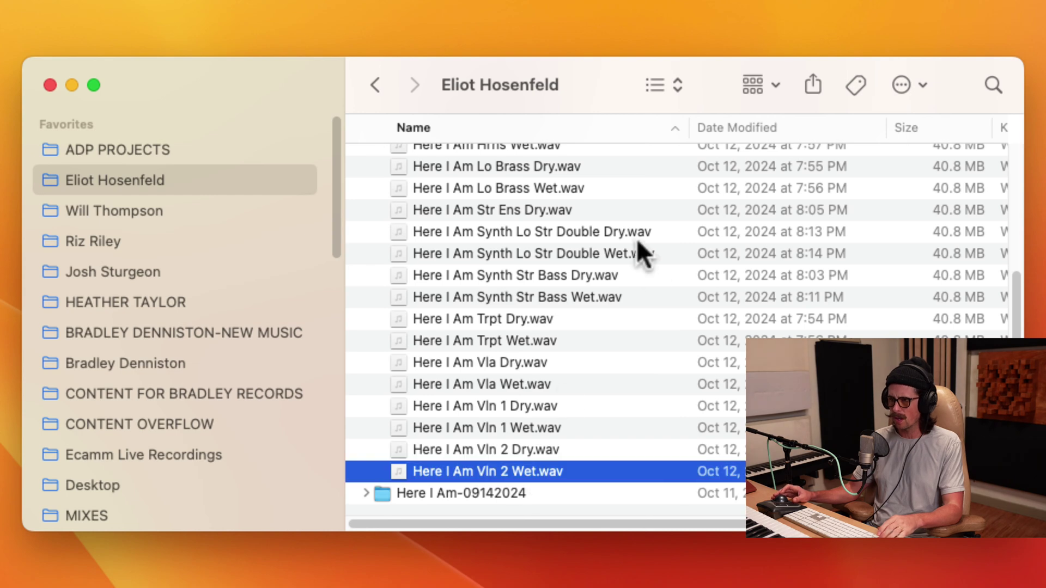
scroll(633, 303, up, 5)
shift+click(554, 227)
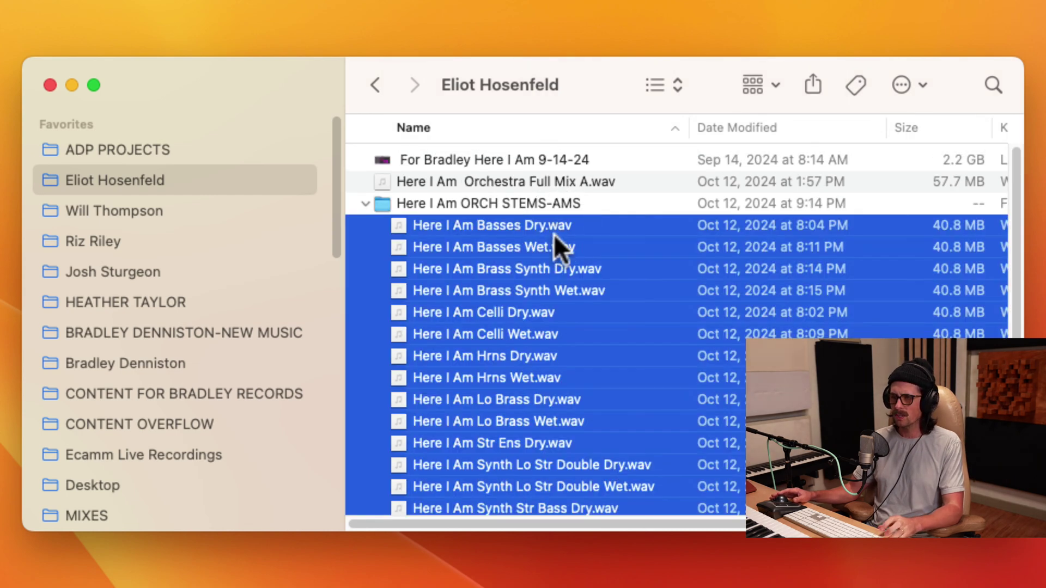
scroll(586, 354, down, 2)
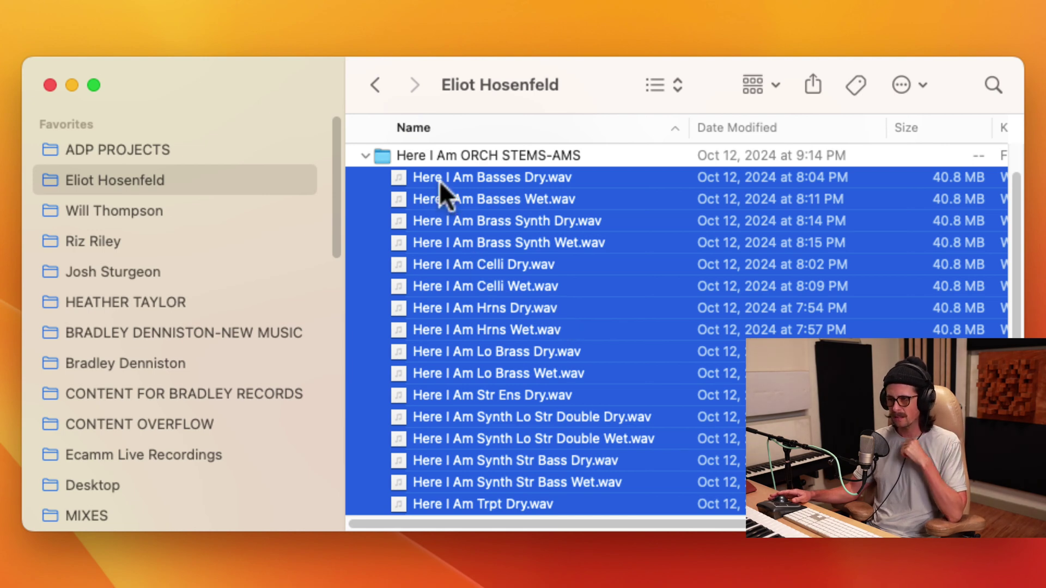
Import the selected stems into the Logic Pro session below the last track, at bar 1, creating new tracks for them.
drag(439, 178, 757, 587)
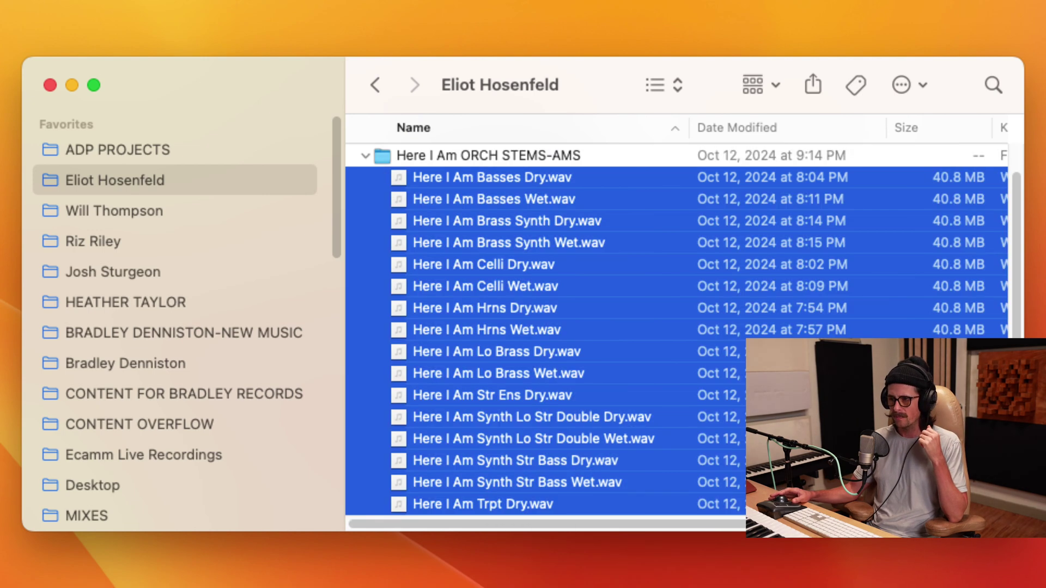
drag(757, 587, 457, 557)
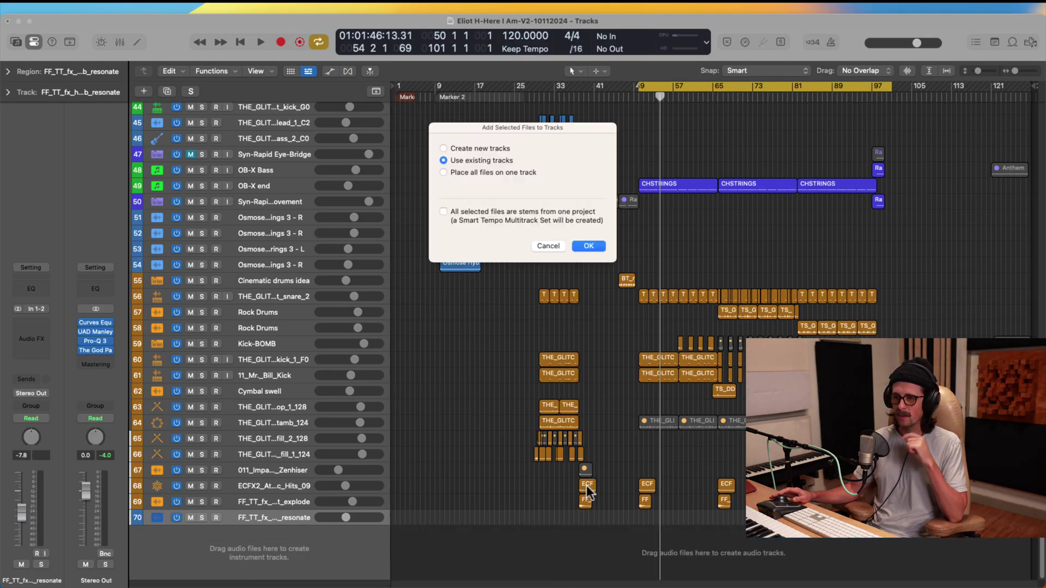
click(443, 148)
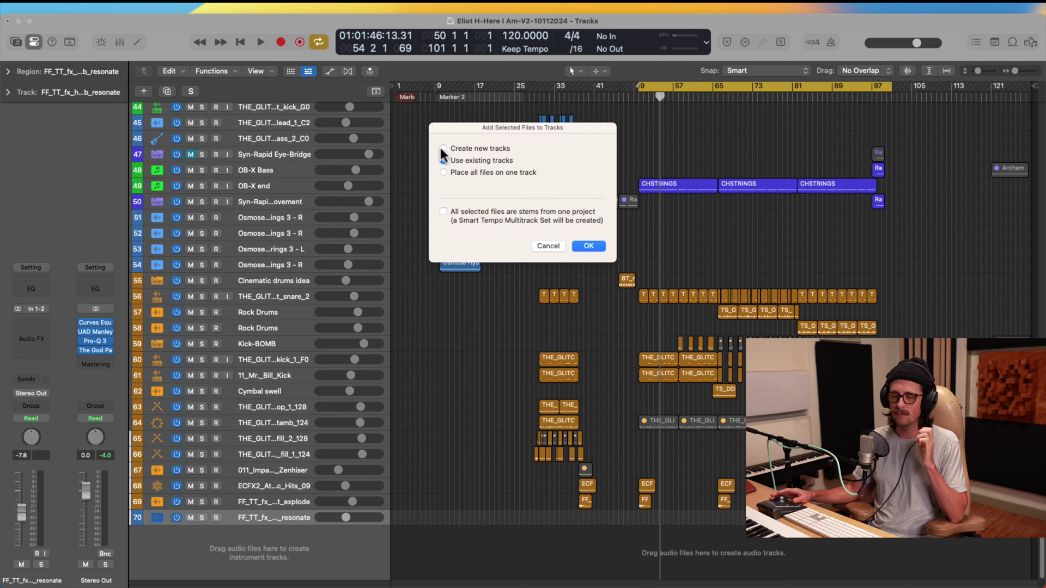
click(588, 246)
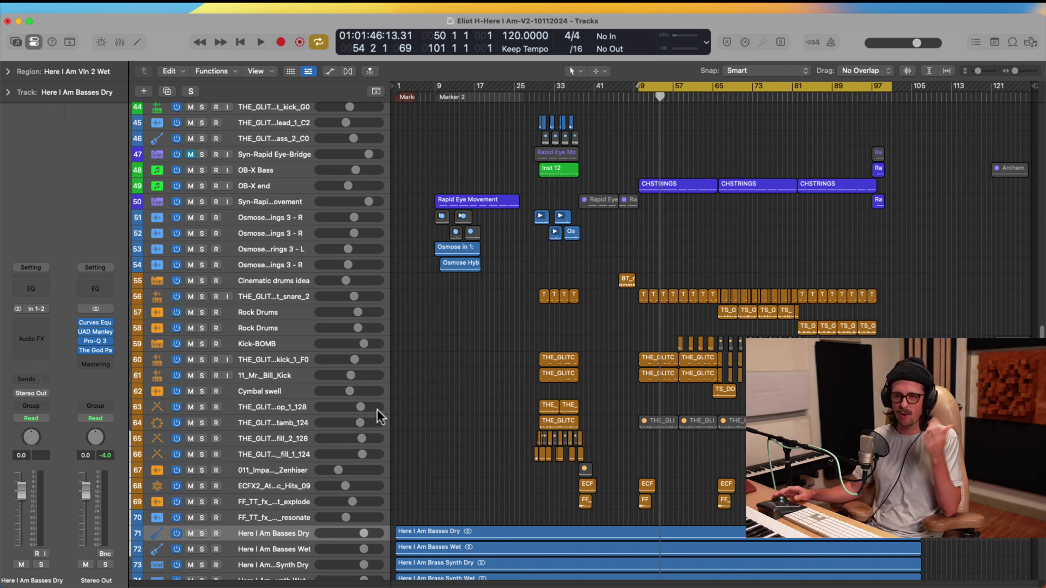
Examine the waveforms of the newly imported orchestral stems around the final choruses.
scroll(600, 305, down, 5)
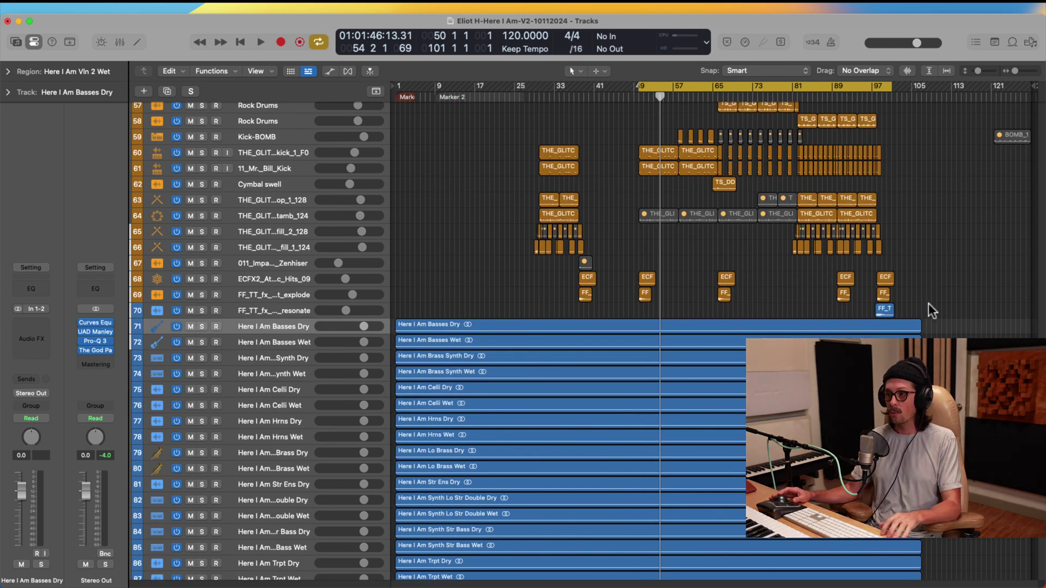
drag(927, 303, 738, 545)
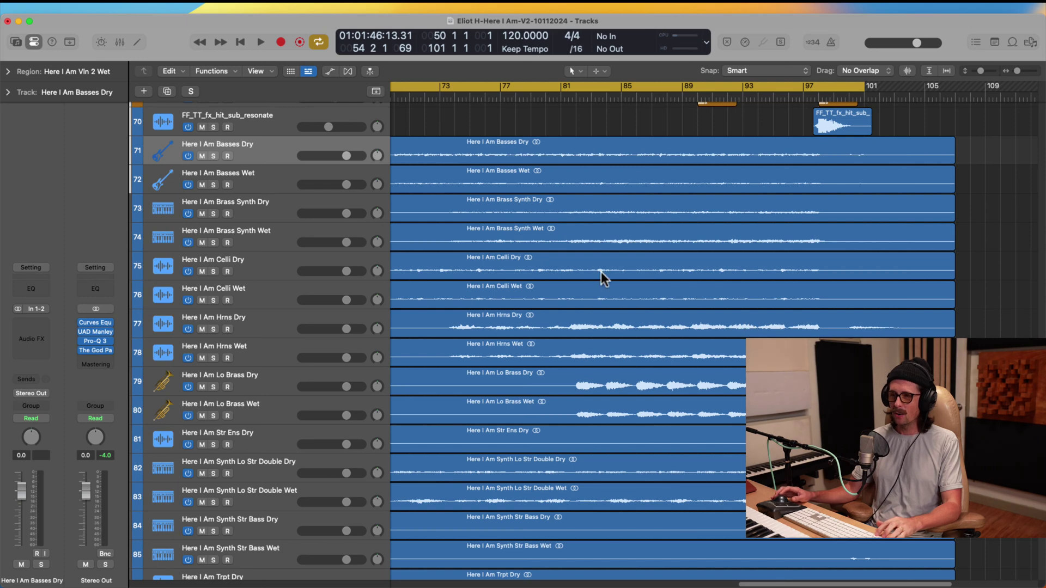
scroll(600, 273, down, 1)
scroll(600, 272, up, 1)
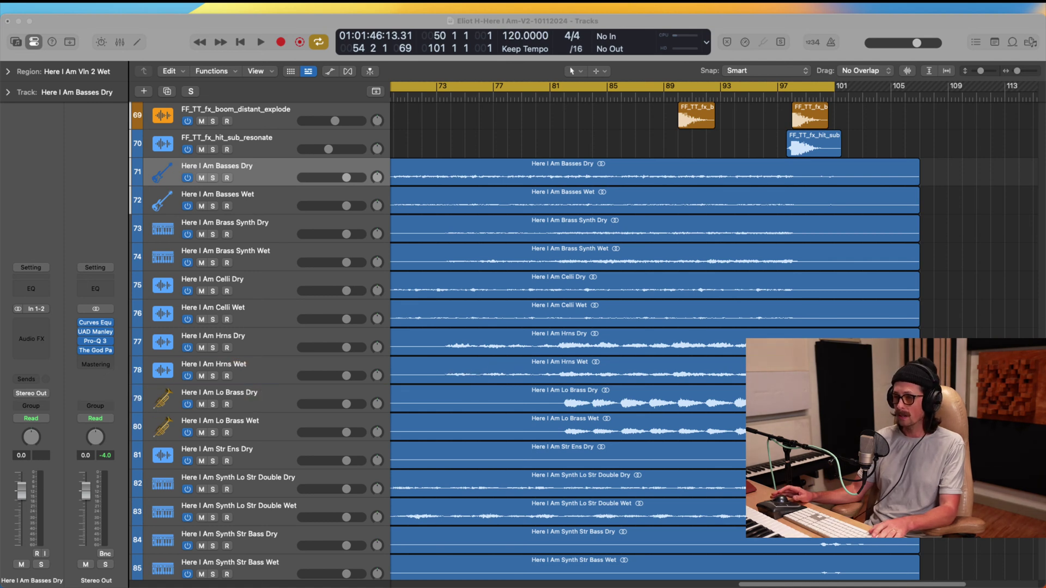
click(599, 234)
key(super+Tab)
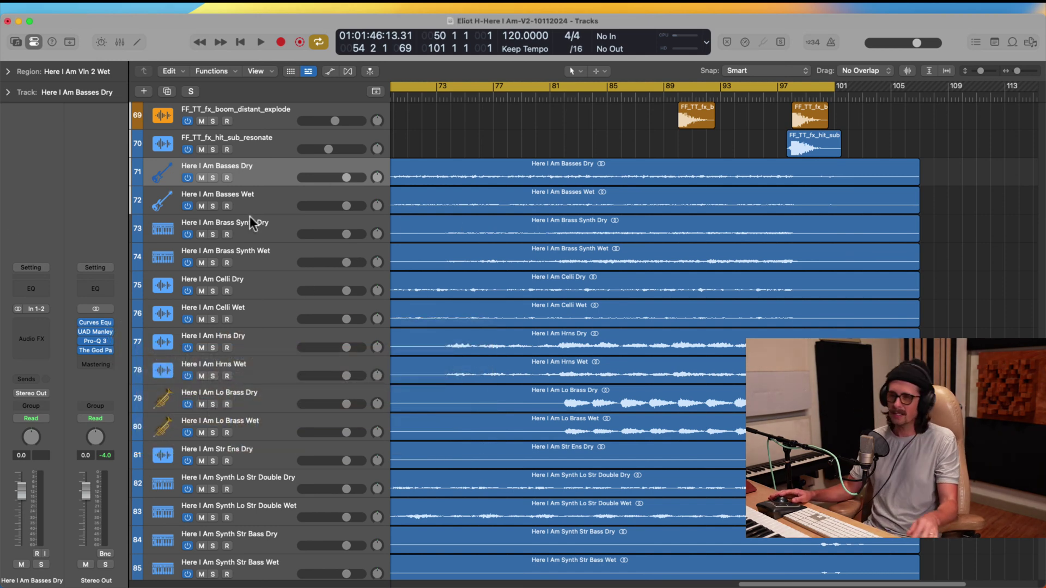
Select all the imported stem regions and lower the volume of all their tracks together to -4.7 dB.
scroll(524, 233, down, 10)
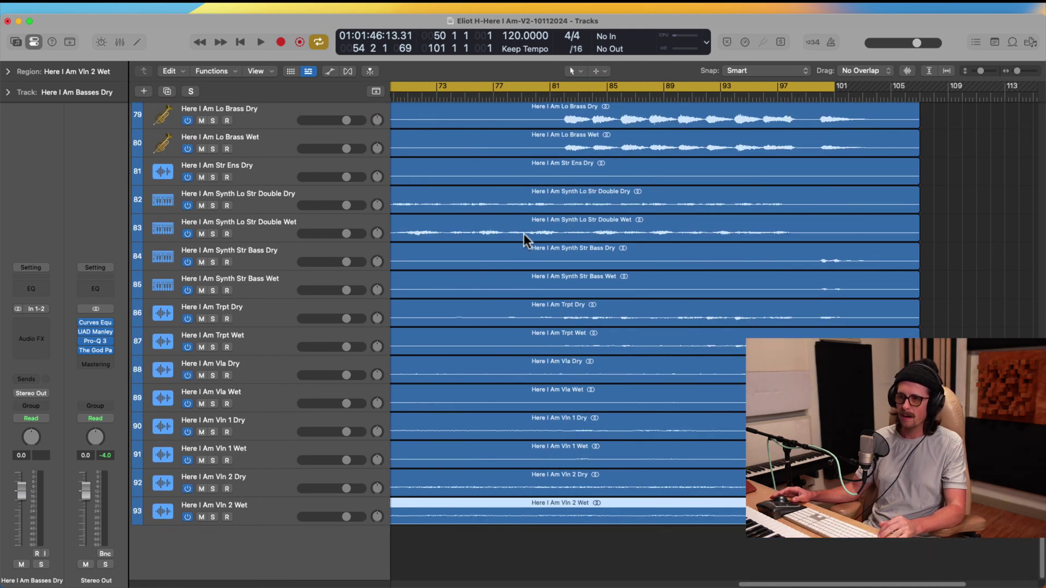
key(super+a)
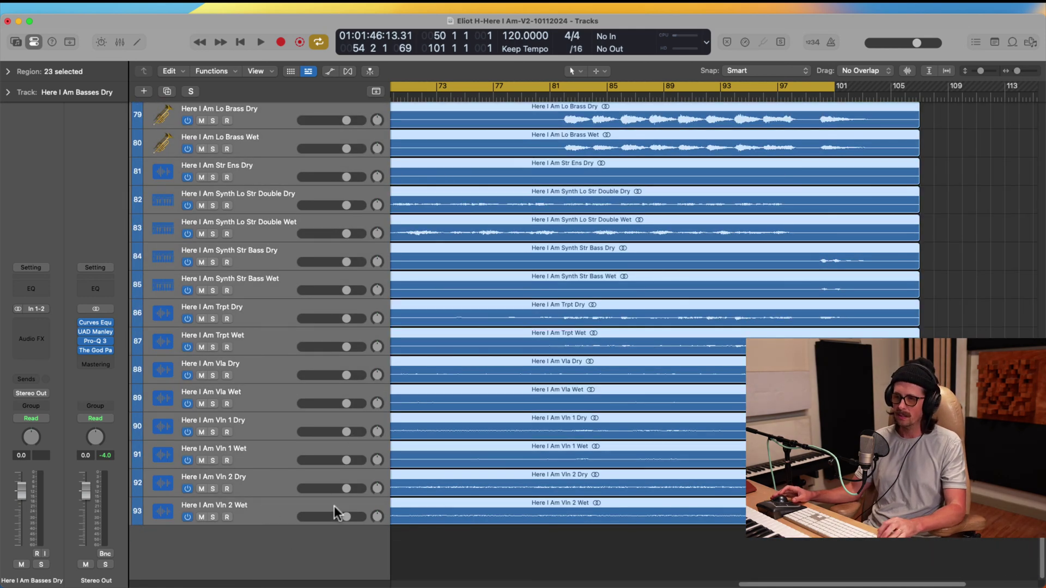
drag(344, 513, 319, 522)
Step through the drum and effects tracks just above the imported stems, checking their channel strips and levels.
scroll(553, 485, up, 9)
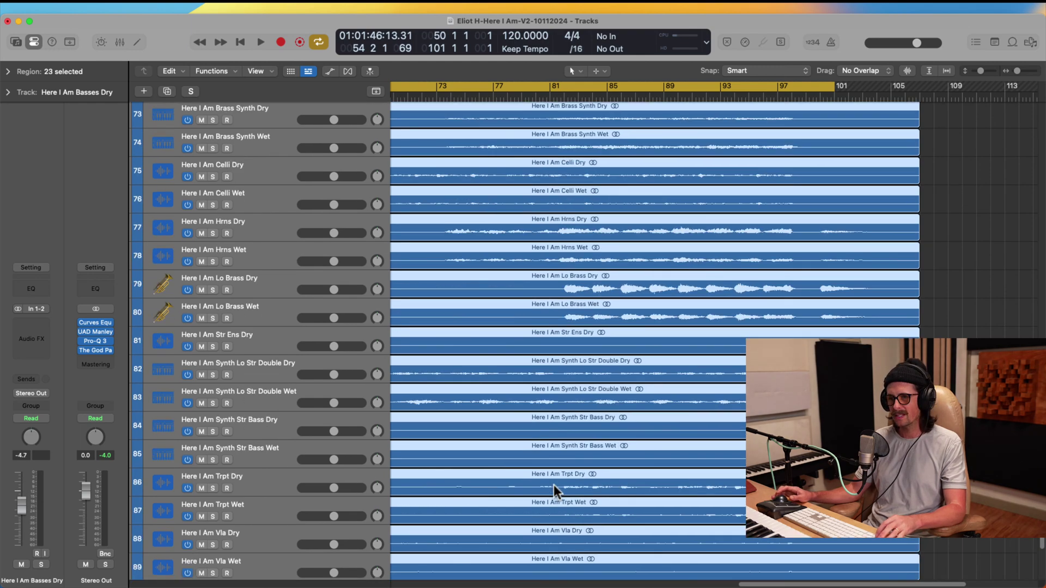
scroll(522, 345, up, 7)
click(253, 266)
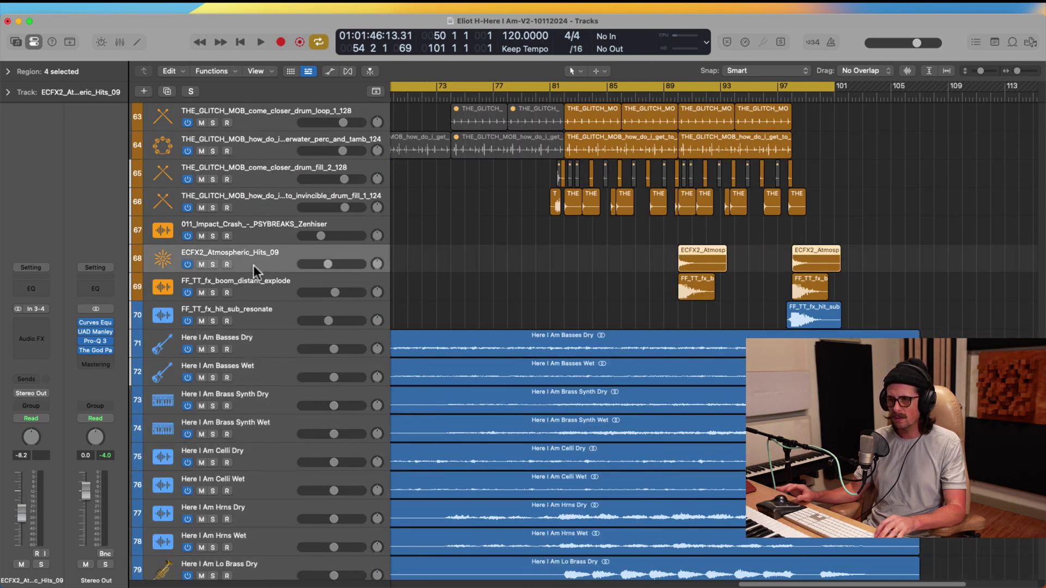
key(Up)
key(Up)
key(Up)
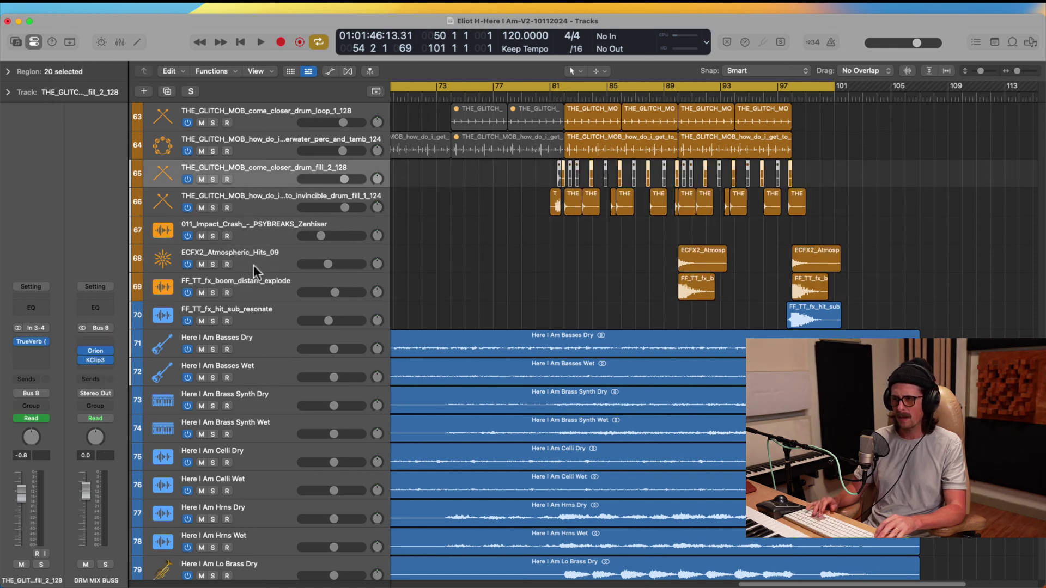
key(Down)
key(Down)
key(Down)
key(Down)
key(Down)
key(Up)
key(Up)
key(Up)
key(Up)
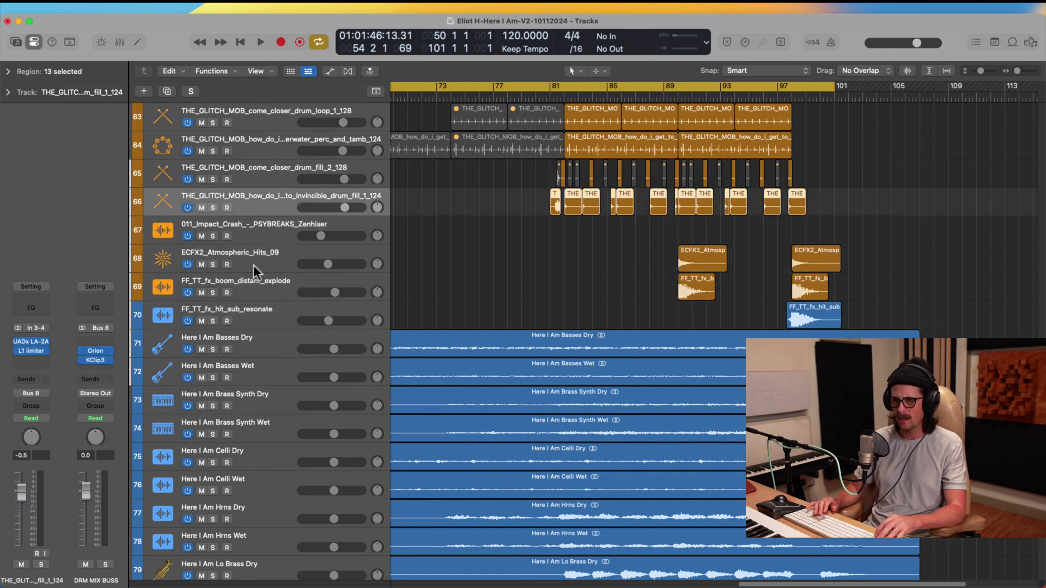
key(Up)
key(Up)
key(Down)
key(Down)
key(Down)
key(Down)
key(Down)
key(Down)
key(Down)
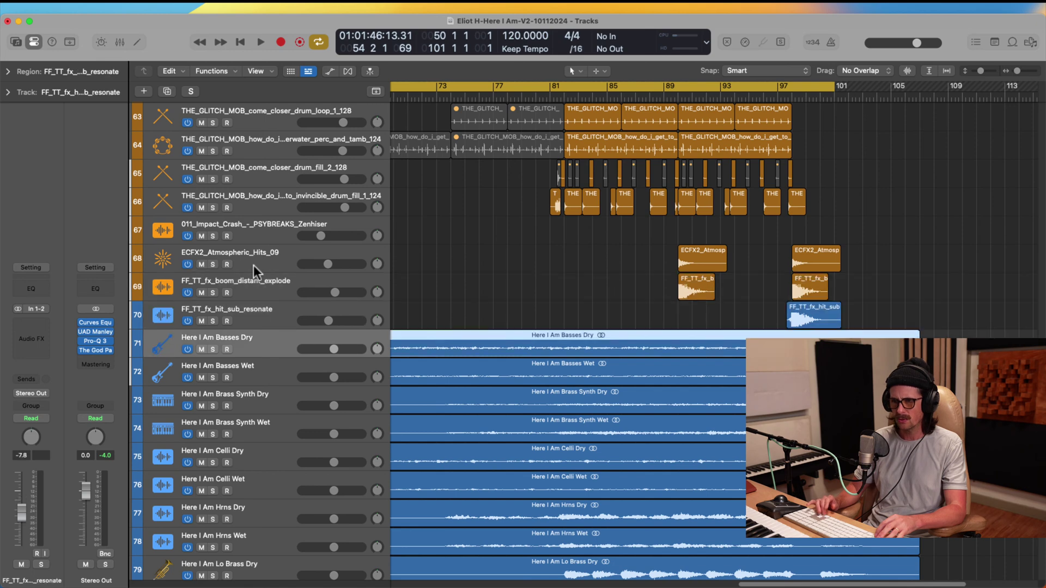
key(Down)
Select all the imported stem tracks from Here I Am Basses Dry through Here I Am Vln 2 Wet and look over them.
key(Up)
scroll(593, 339, down, 3)
scroll(593, 339, down, 13)
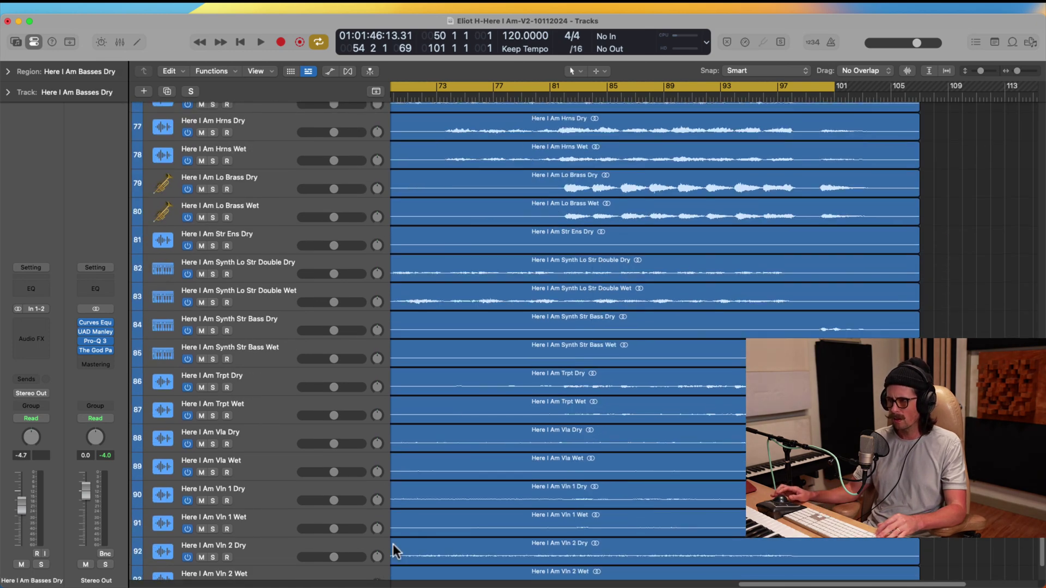
shift+click(263, 513)
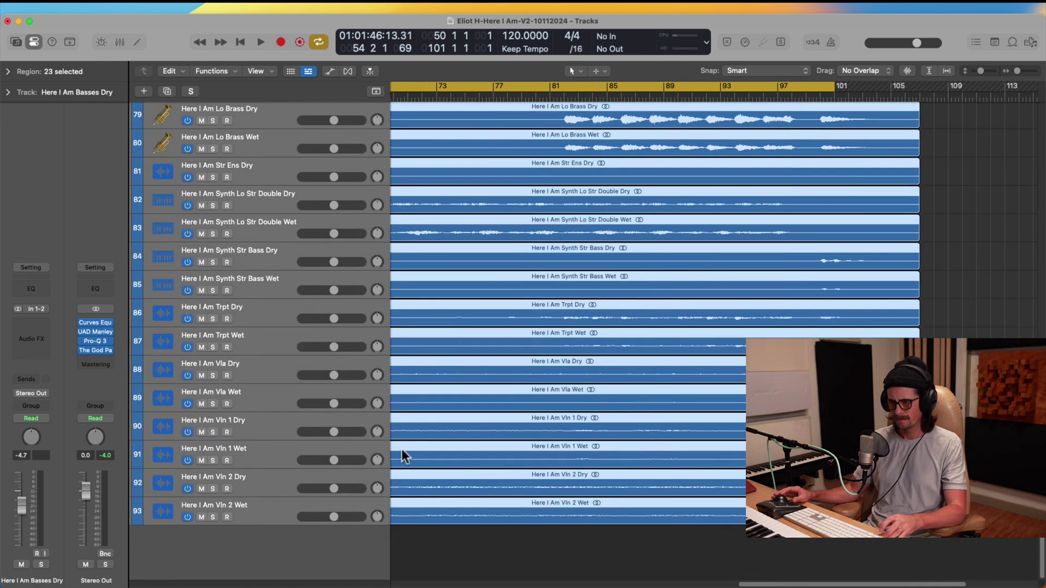
scroll(540, 425, up, 2)
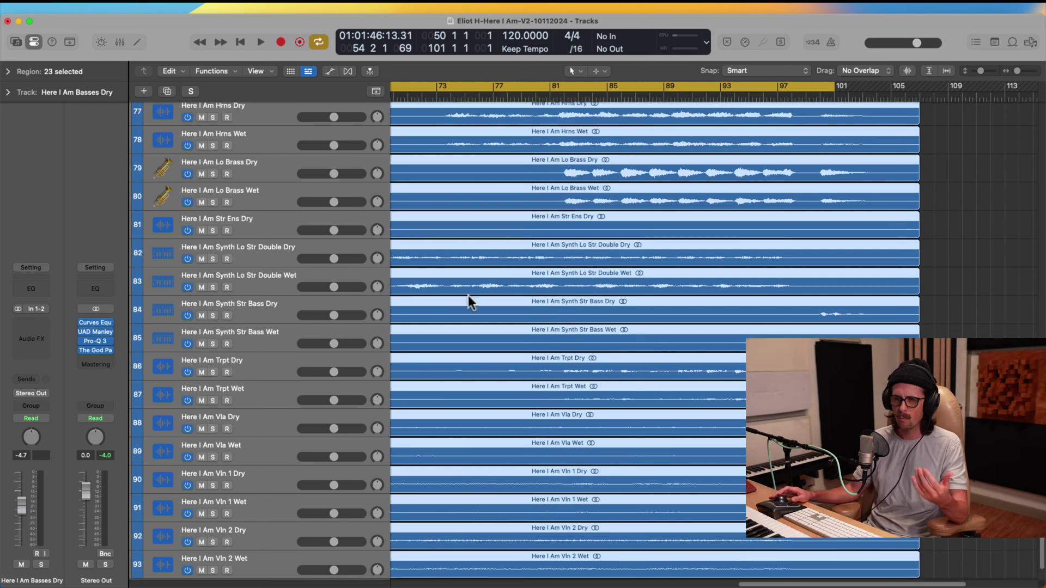
scroll(586, 208, up, 7)
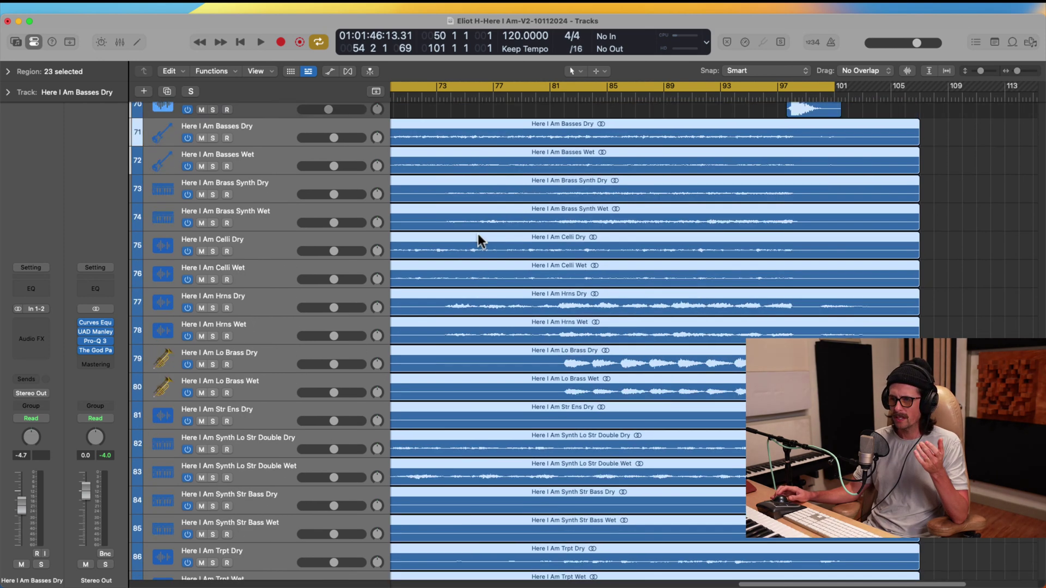
scroll(309, 188, up, 1)
Select the Here I Am Basses Dry track alone and mute the Basses, Brass Synth, Celli, Hrns and Lo Brass dry tracks.
click(249, 148)
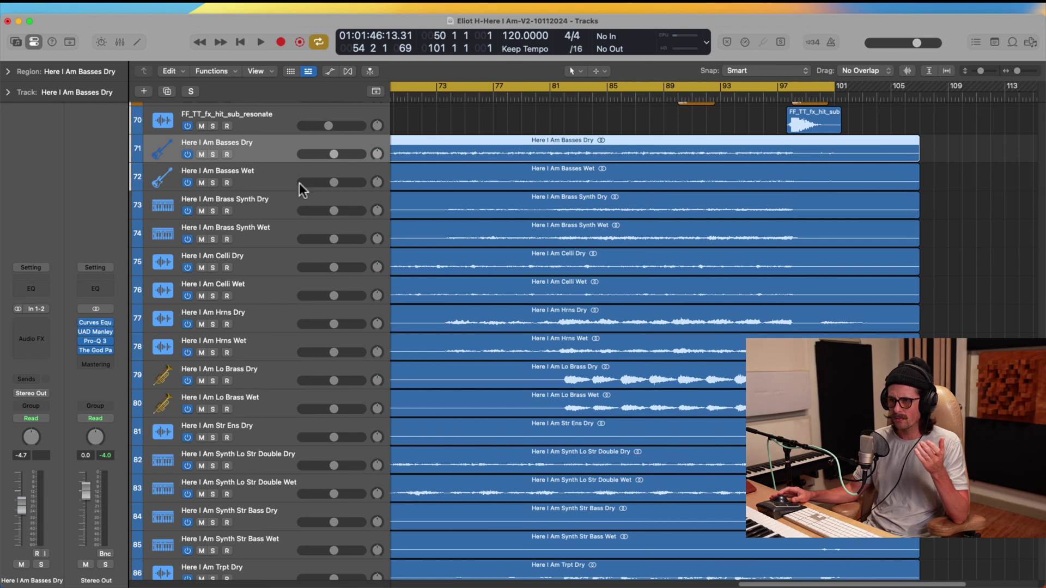
click(201, 155)
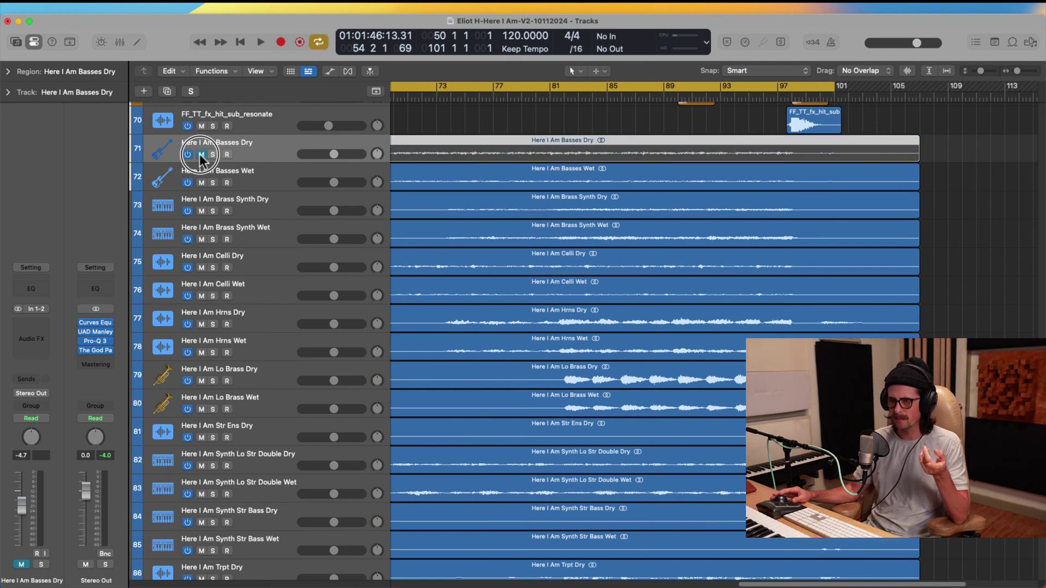
click(201, 210)
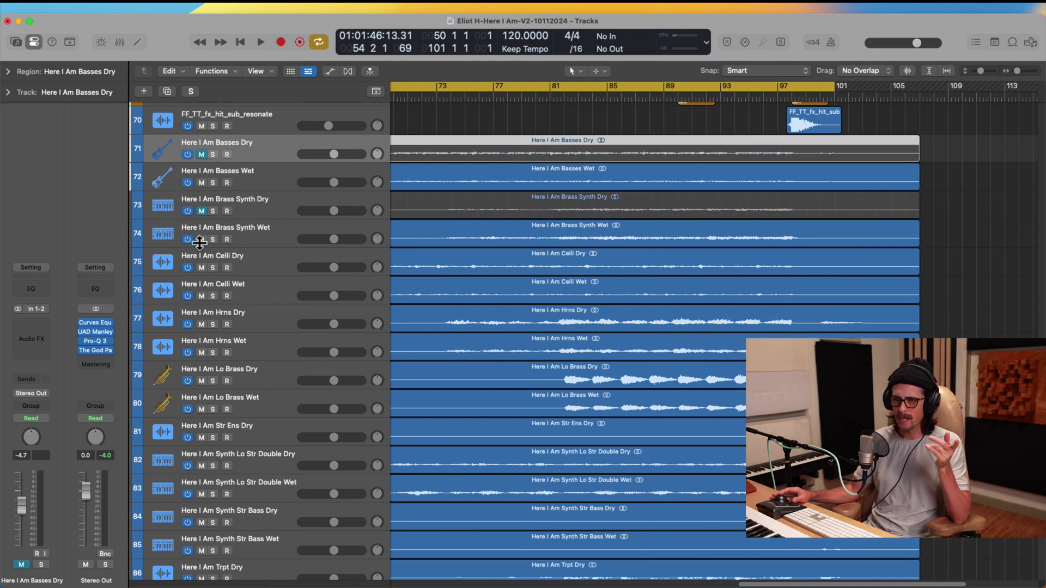
click(200, 268)
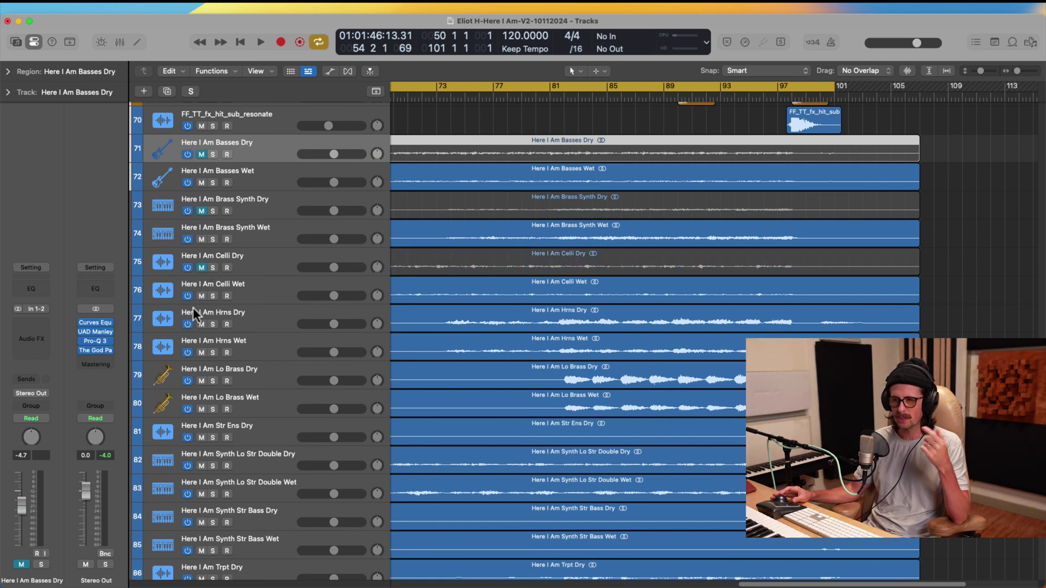
click(201, 325)
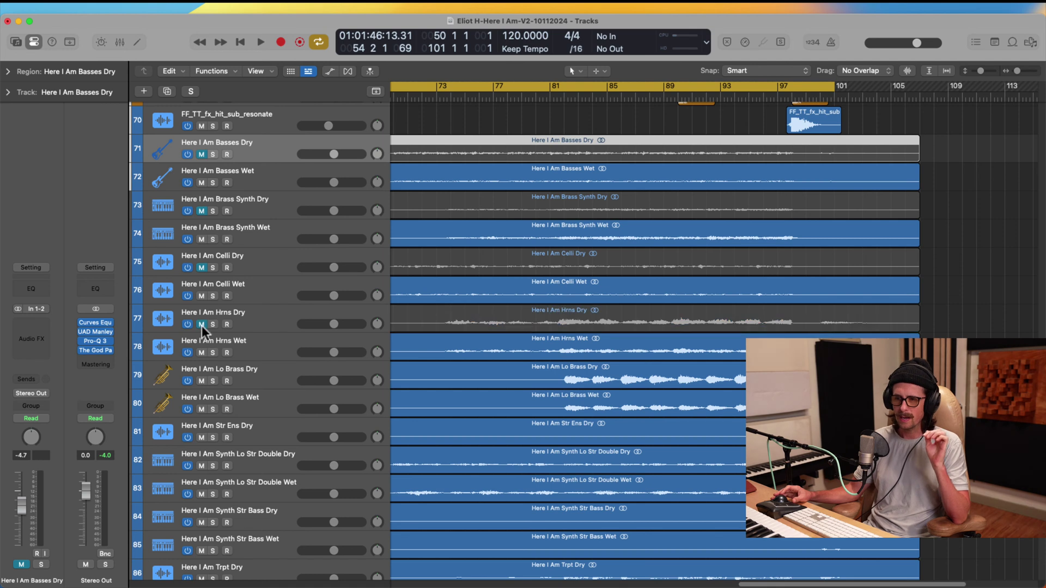
click(201, 381)
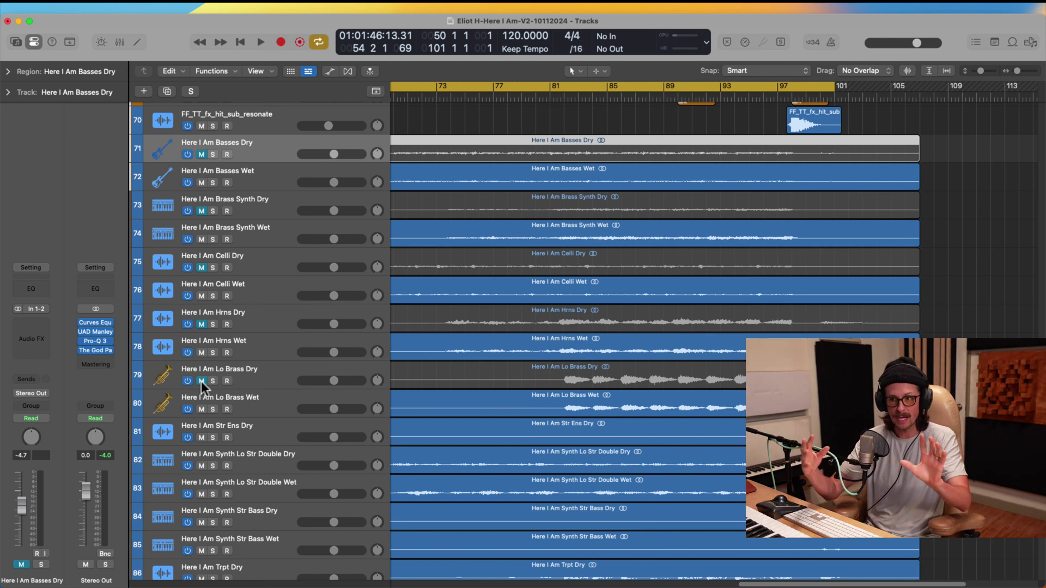
Mute the Str Ens, Synth Lo Str Double and Synth Str Bass dry tracks.
click(260, 426)
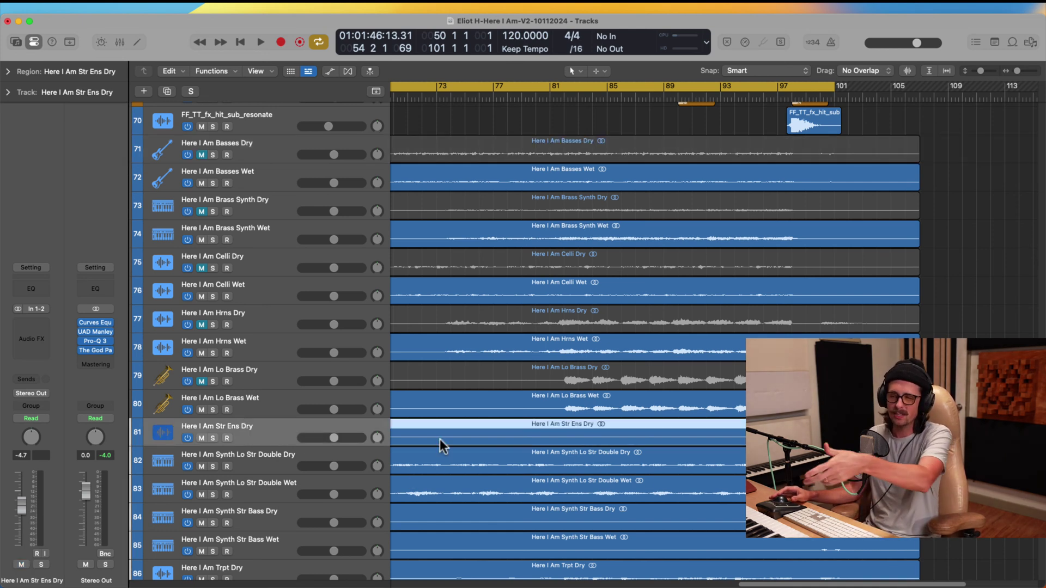
click(201, 438)
scroll(262, 441, down, 1)
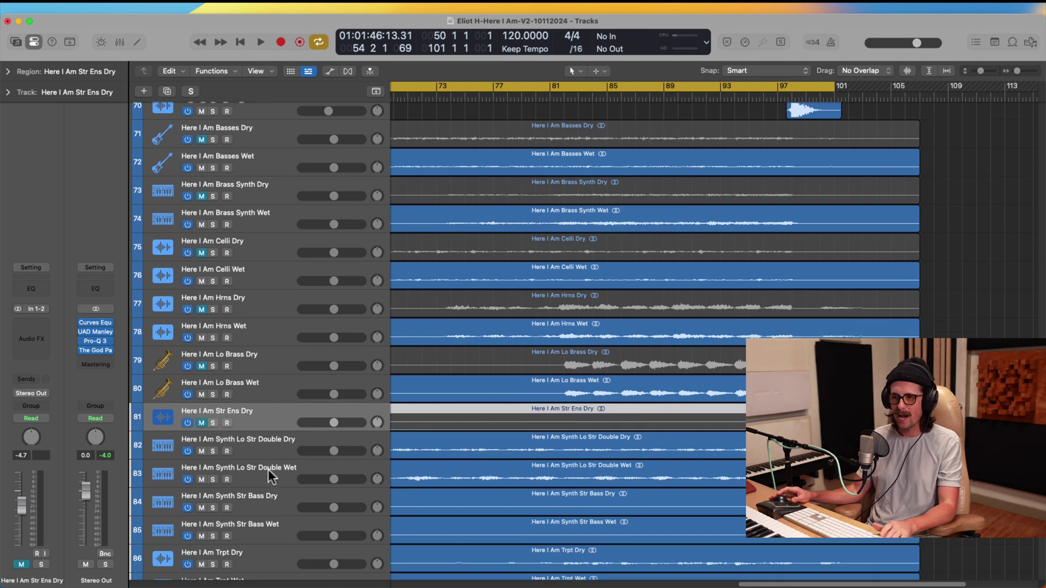
click(266, 451)
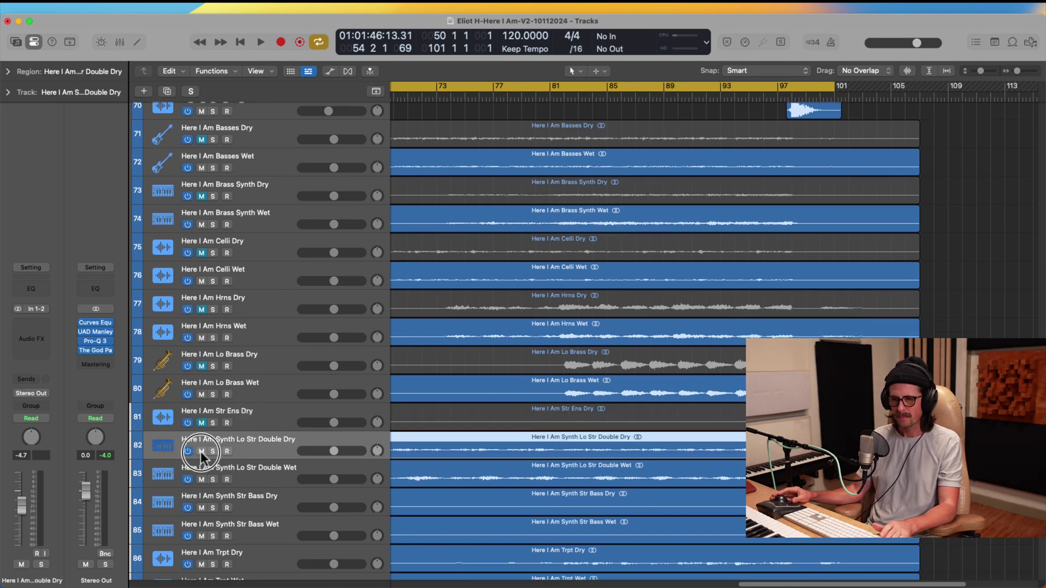
click(201, 452)
scroll(270, 453, down, 2)
click(271, 460)
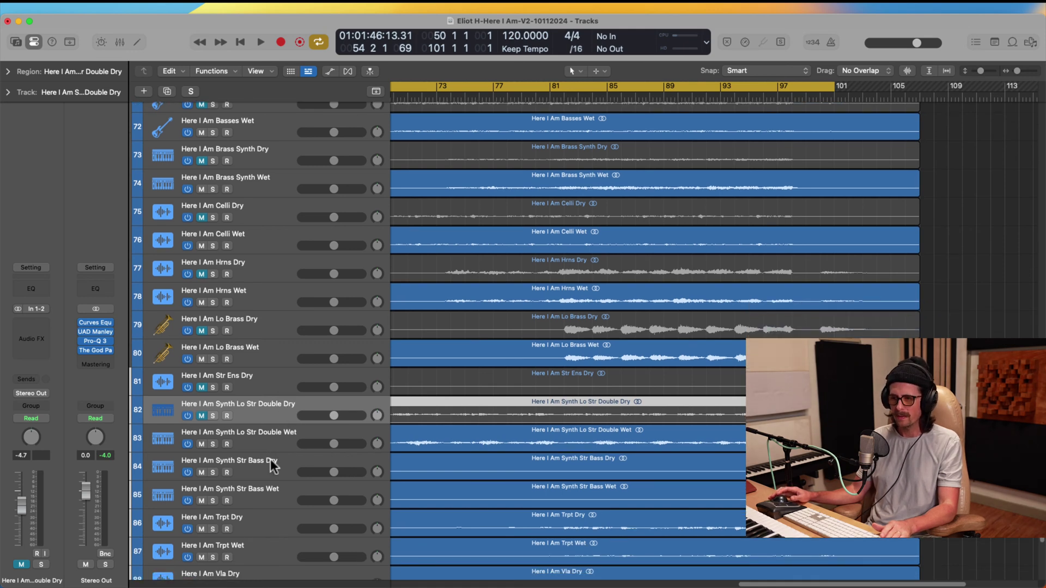
click(201, 472)
scroll(262, 453, down, 3)
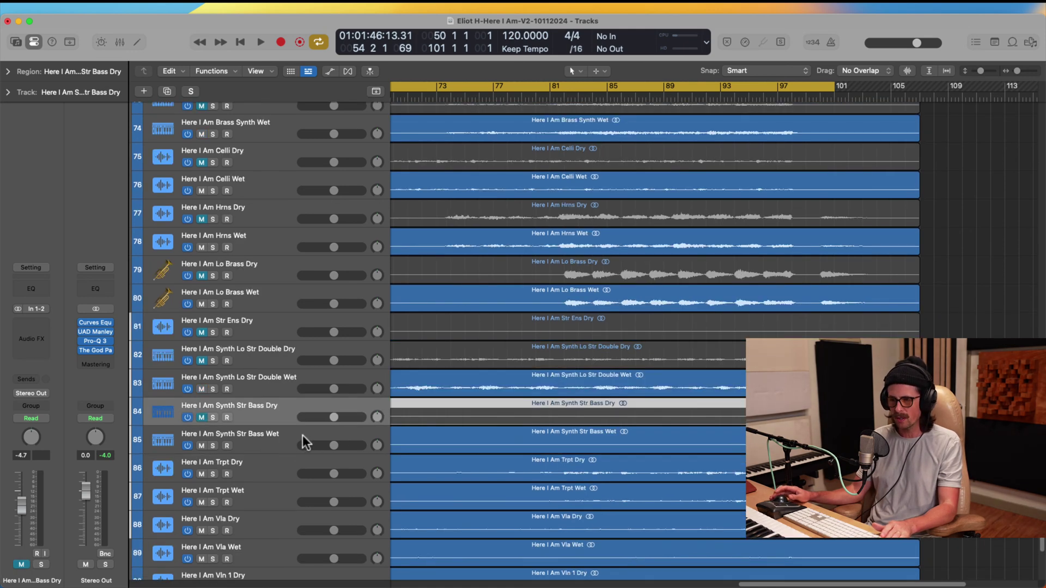
Mute the remaining dry stem tracks: Trpt, Vla, Vln 1 and Vln 2.
click(257, 466)
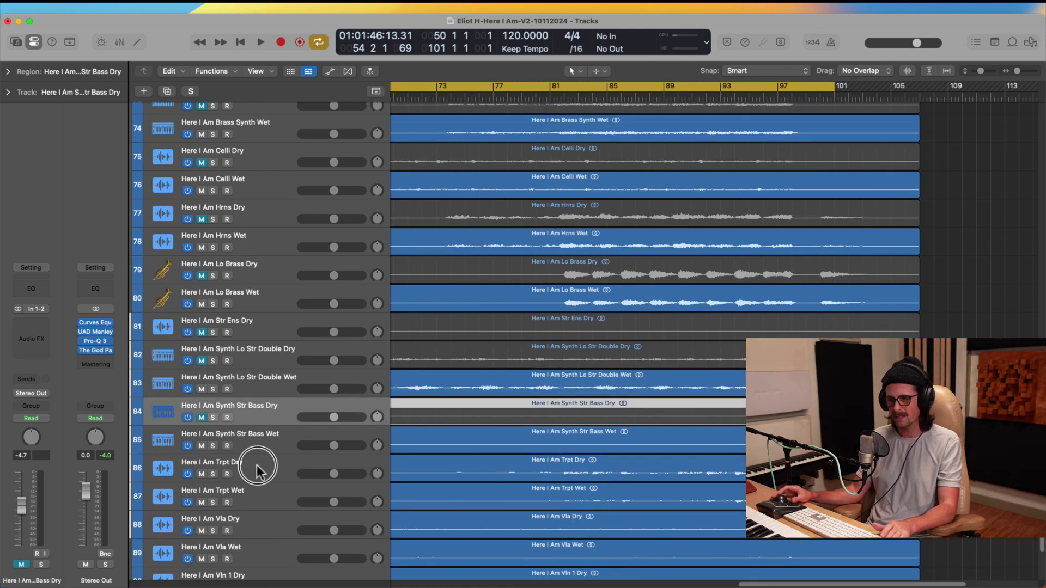
click(201, 473)
scroll(305, 479, down, 1)
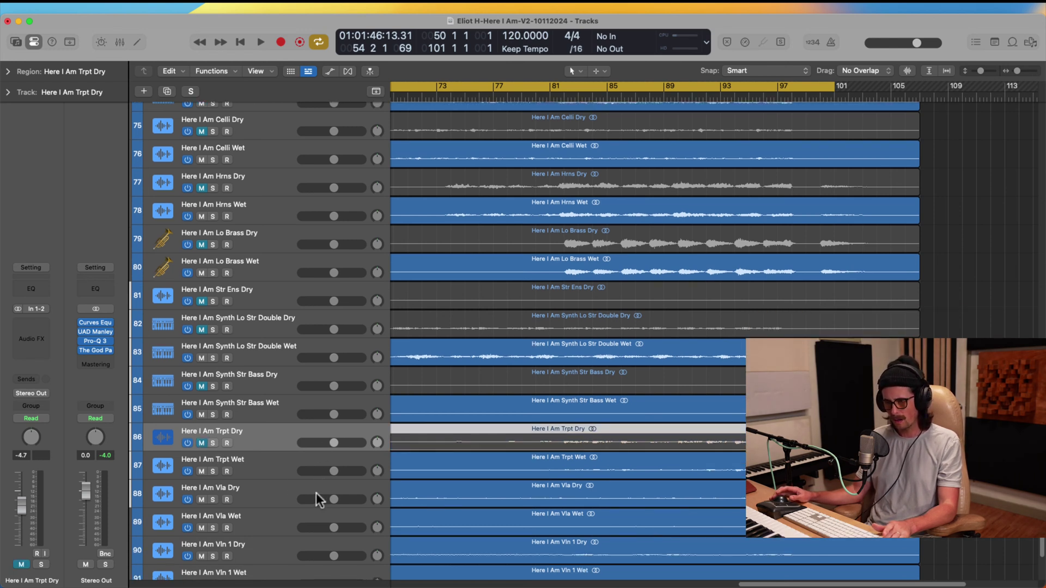
click(266, 492)
click(201, 500)
scroll(305, 480, down, 2)
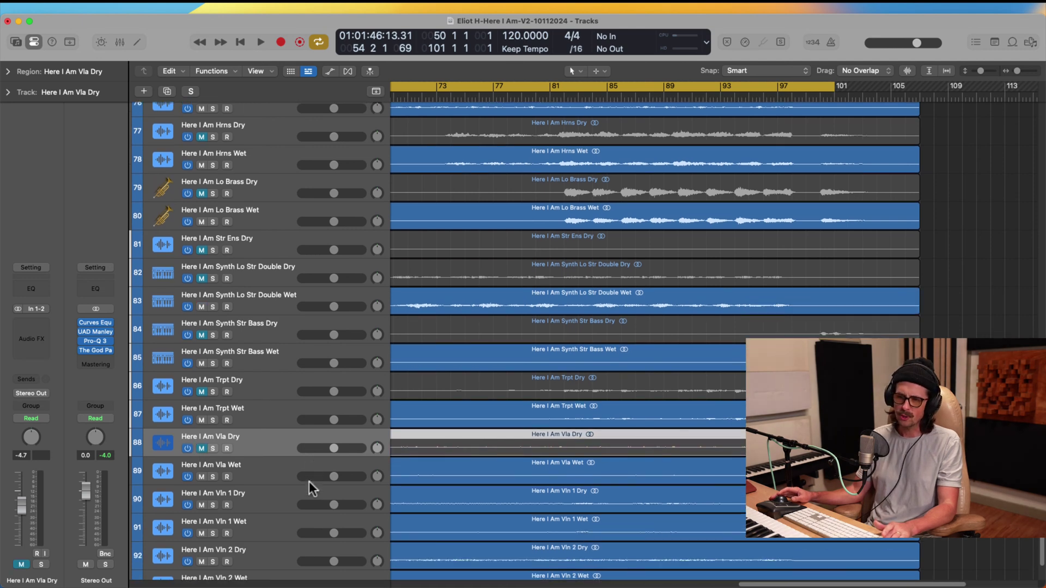
click(256, 495)
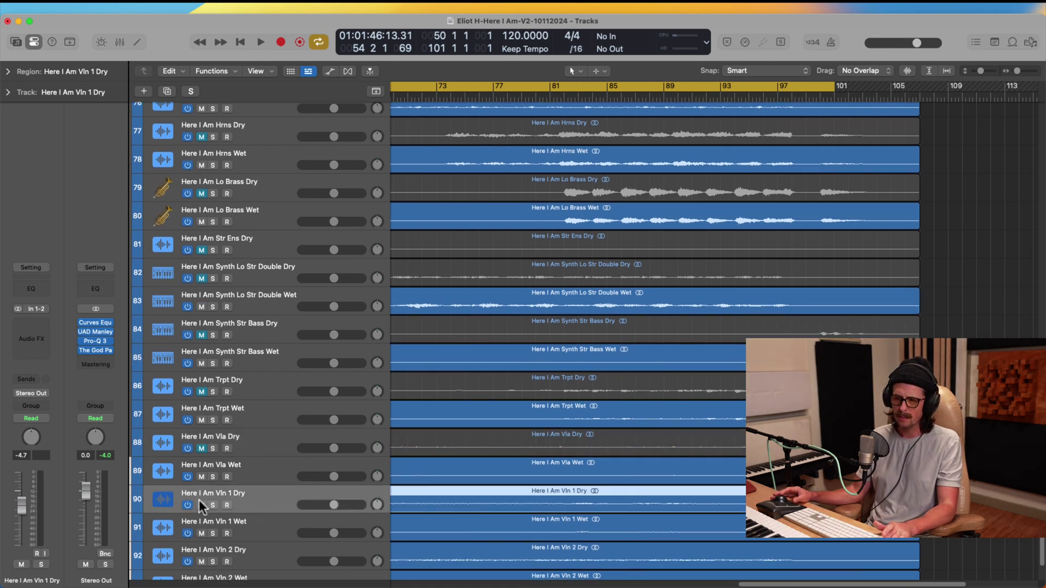
click(201, 505)
scroll(266, 475, down, 1)
click(257, 526)
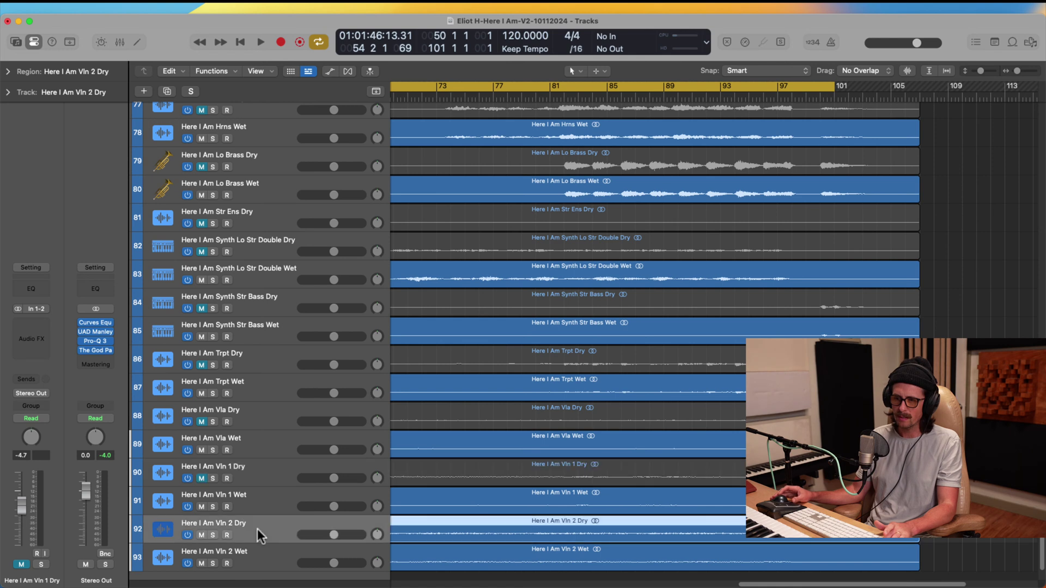
click(201, 535)
scroll(283, 460, down, 1)
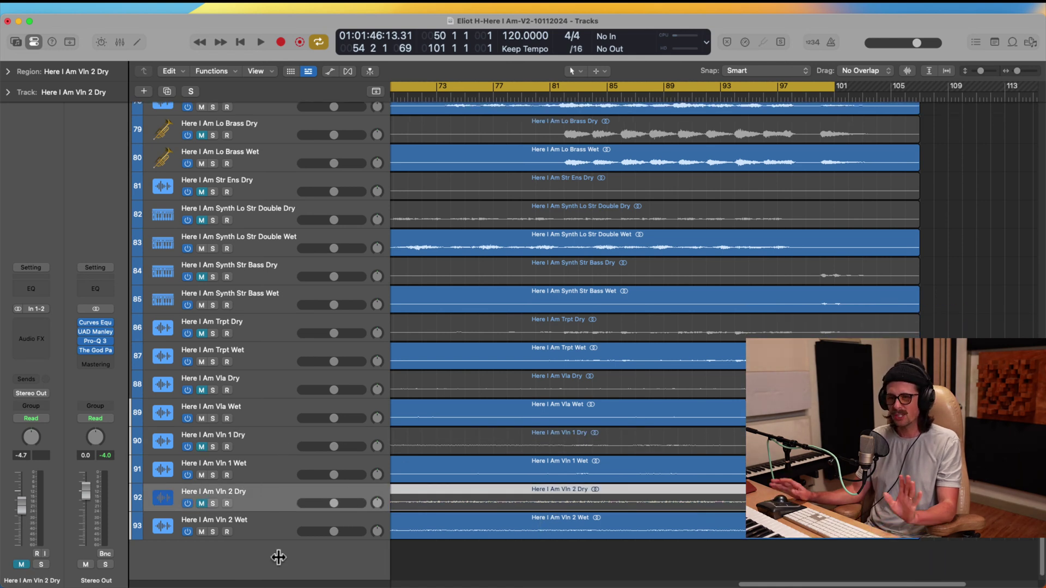
Compare the dry and wet stem waveforms up close from Vln 2 up to Basses, then return to the song overview.
drag(641, 393, 555, 578)
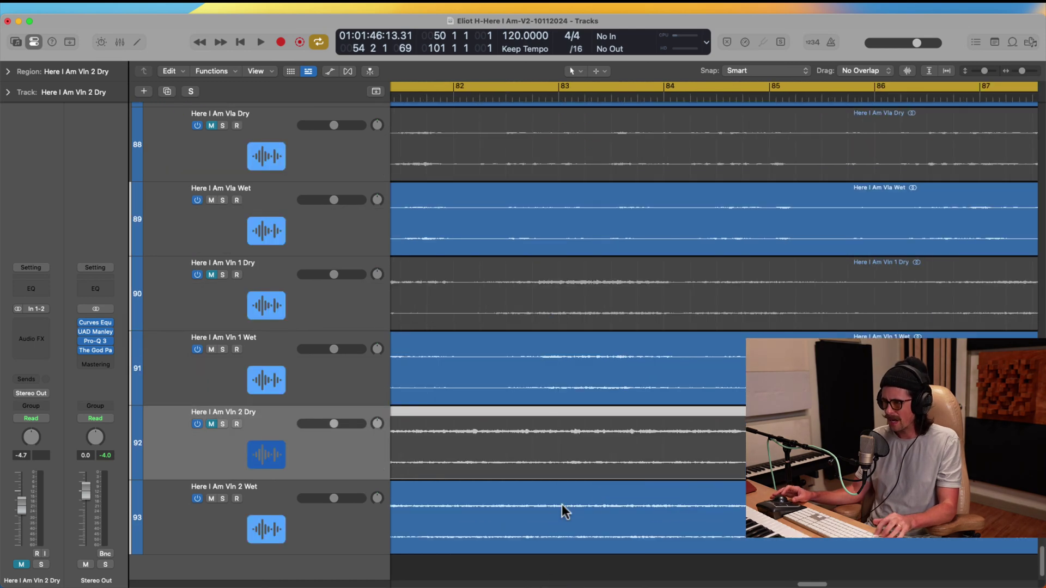
scroll(652, 378, up, 3)
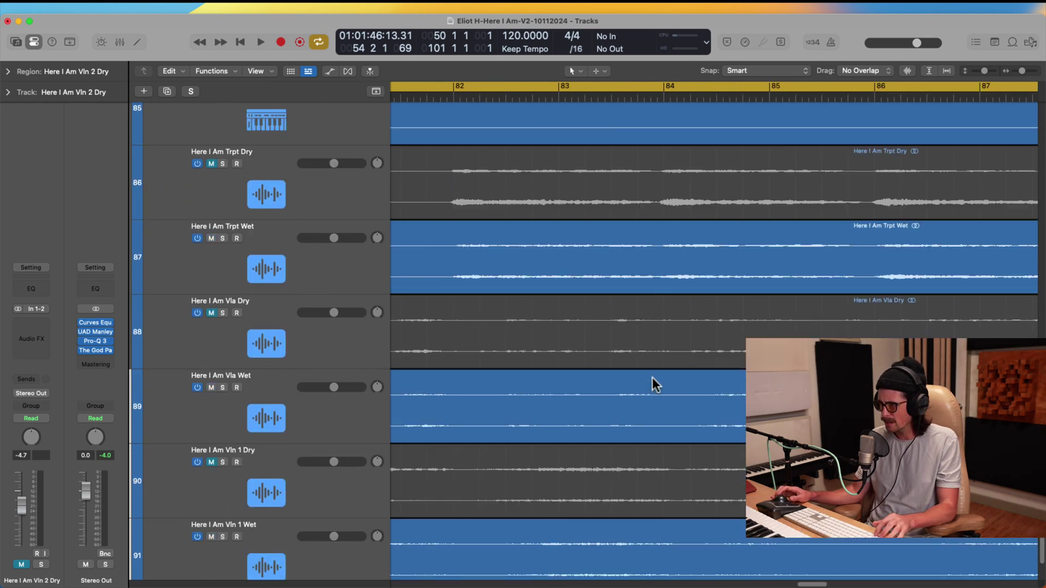
scroll(652, 378, up, 2)
scroll(652, 377, right, 3)
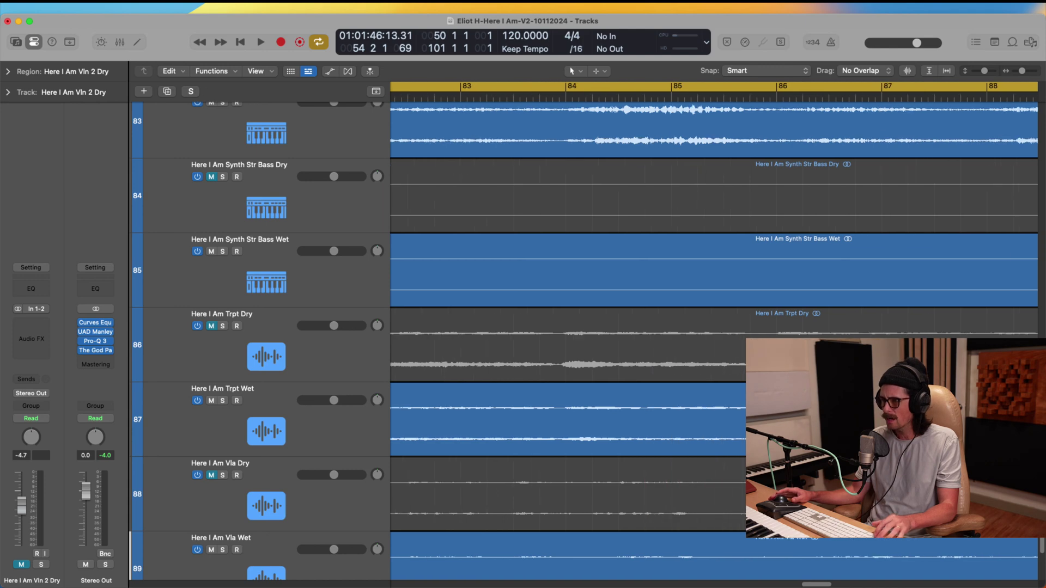
scroll(566, 331, up, 5)
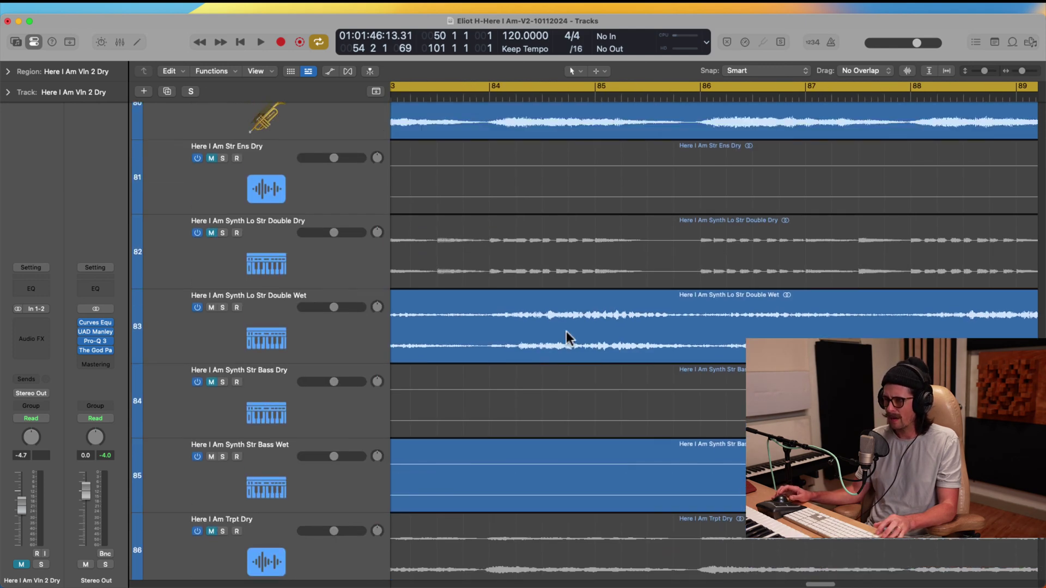
scroll(506, 195, up, 2)
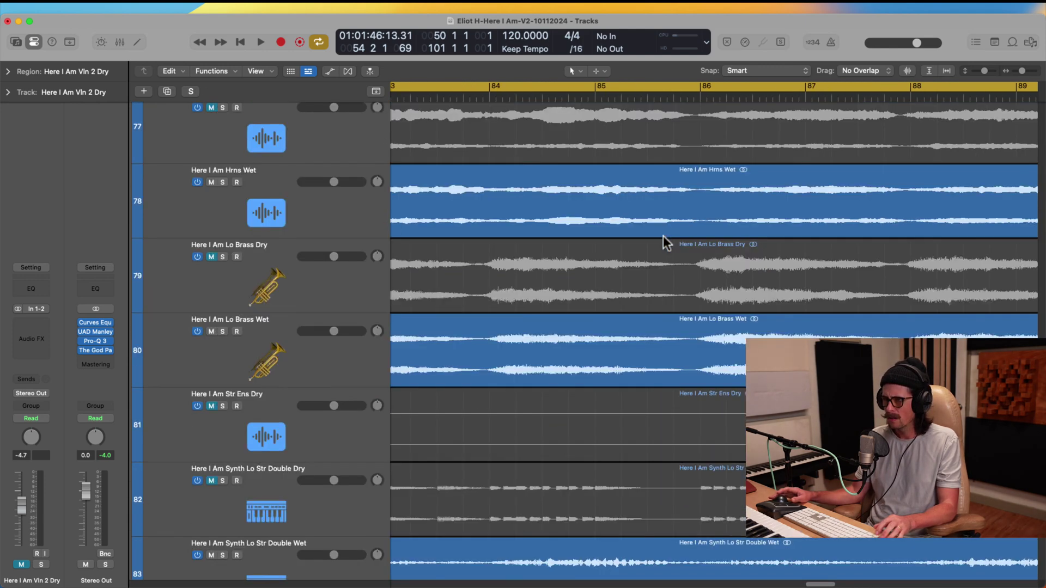
scroll(828, 315, up, 5)
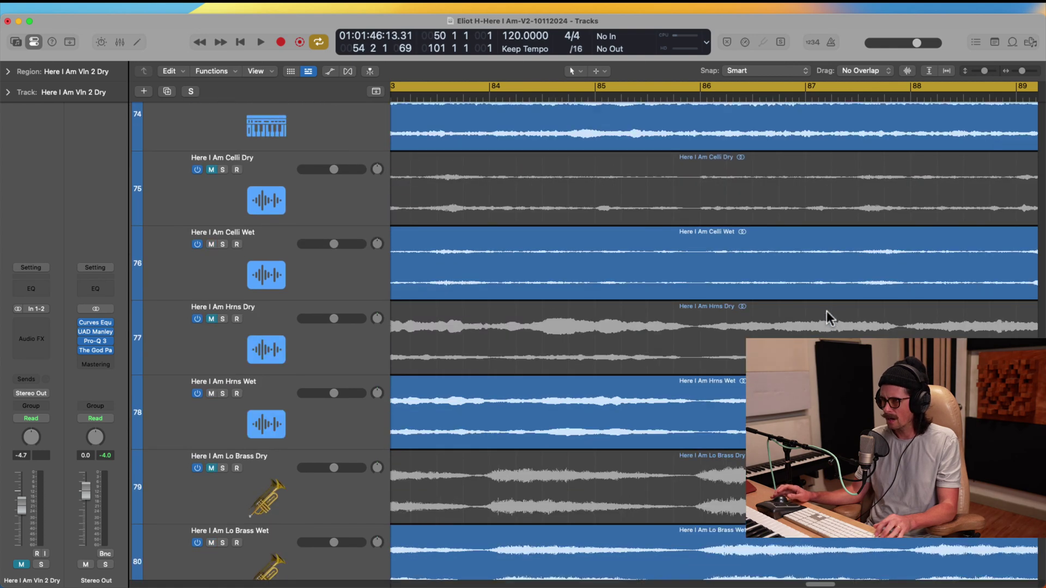
scroll(548, 311, up, 4)
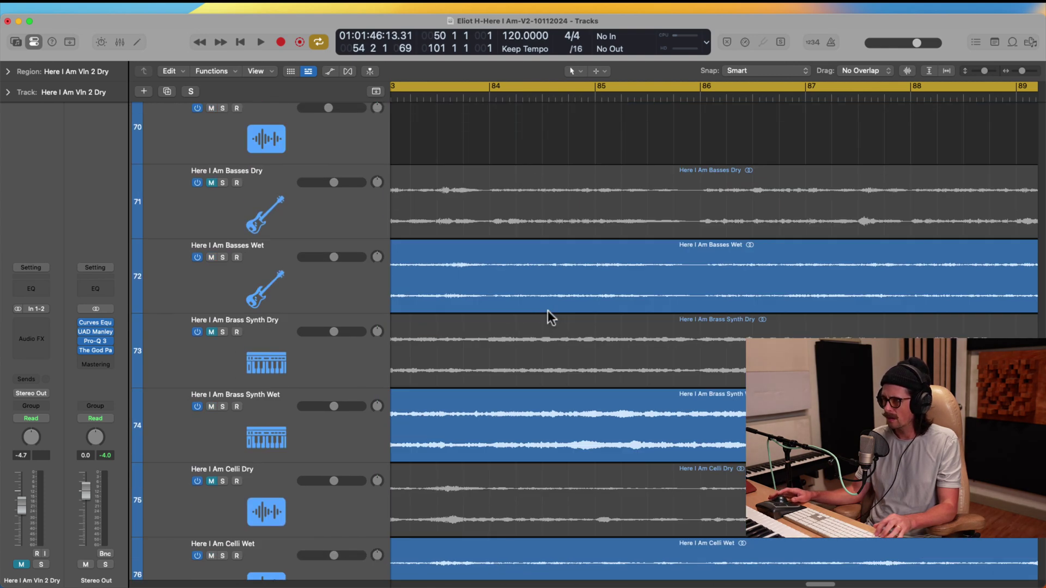
ctrl+alt+click(548, 312)
ctrl+alt+click(548, 311)
ctrl+alt+click(548, 311)
ctrl+alt+click(548, 311)
ctrl+alt+click(541, 307)
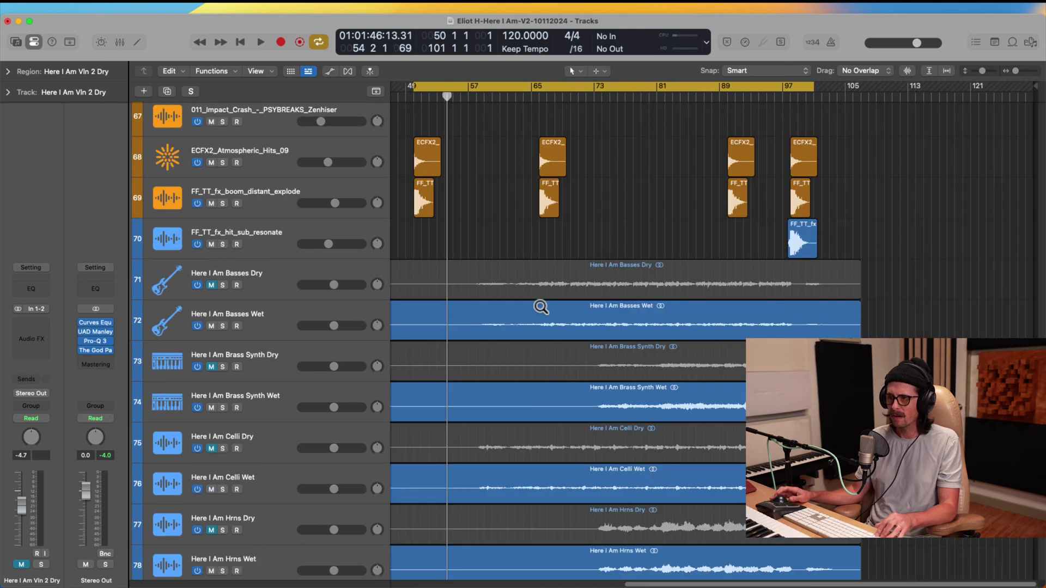
ctrl+alt+click(409, 272)
Select the Basses, Brass Synth, Celli, Hrns, Lo Brass and Str Ens dry tracks together.
click(274, 295)
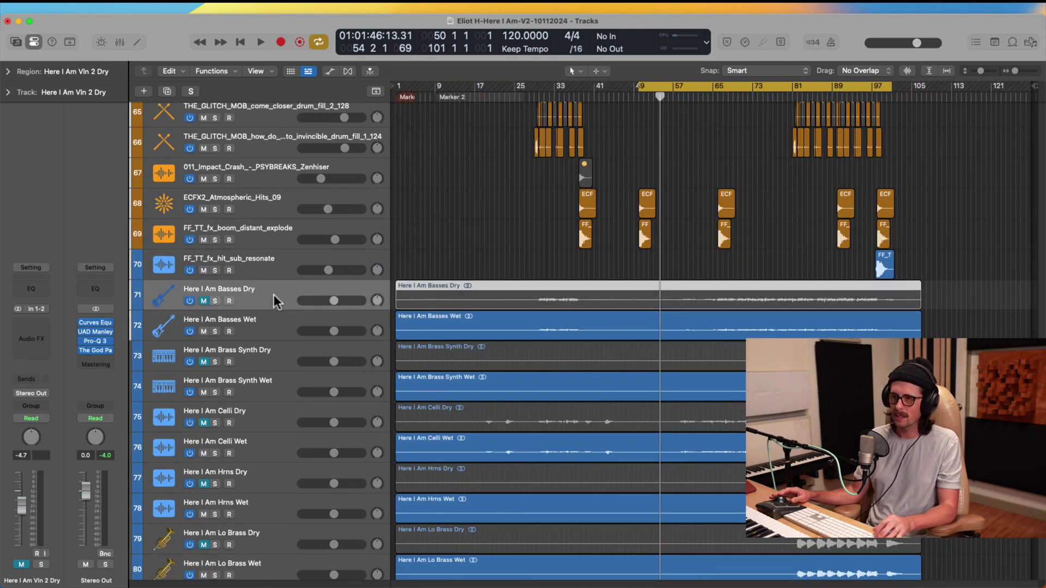
super+click(270, 352)
super+click(260, 421)
super+click(262, 482)
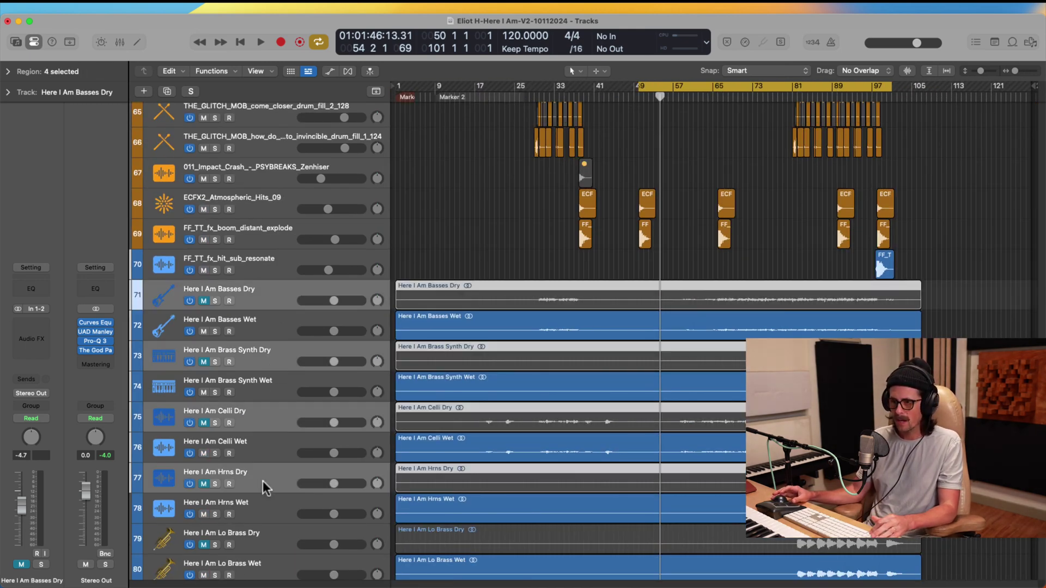
scroll(273, 501, down, 1)
super+click(271, 524)
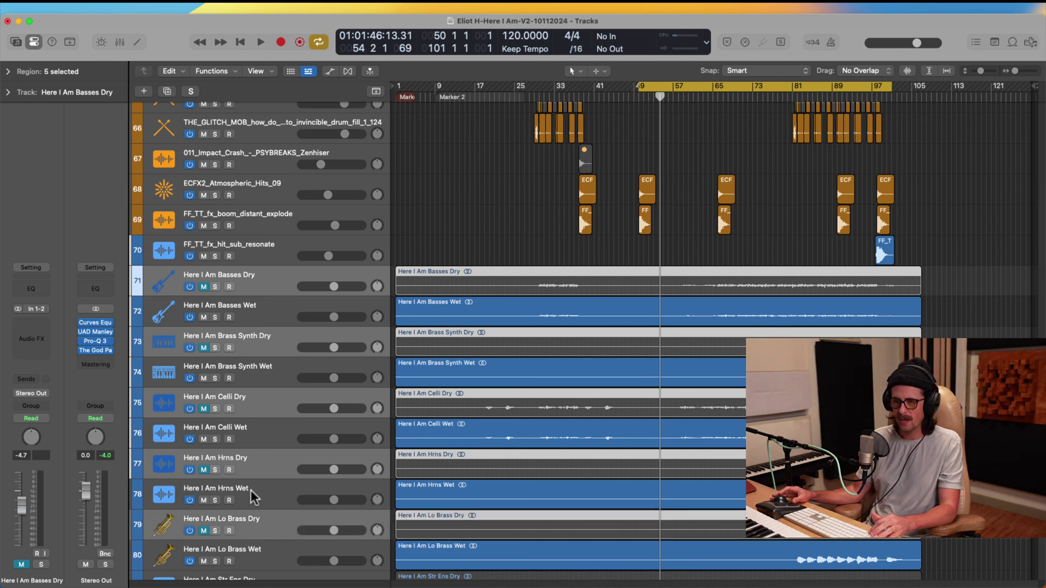
scroll(252, 499, down, 4)
super+click(268, 511)
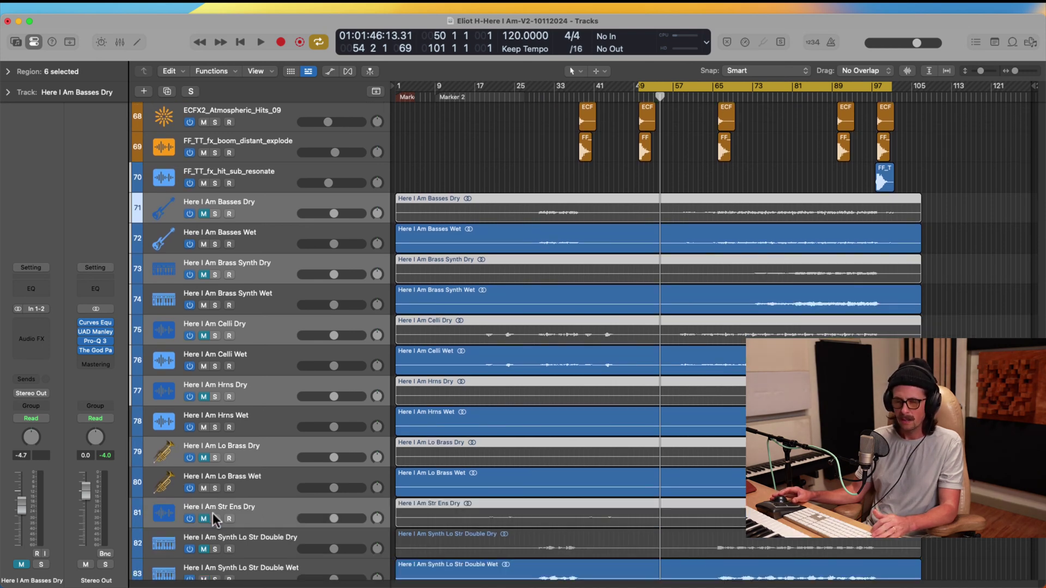
Add the Synth Lo Str Double, Synth Str Bass, Trpt, Vla, Vln 1 and Vln 2 dry tracks to the selection.
scroll(254, 513, down, 8)
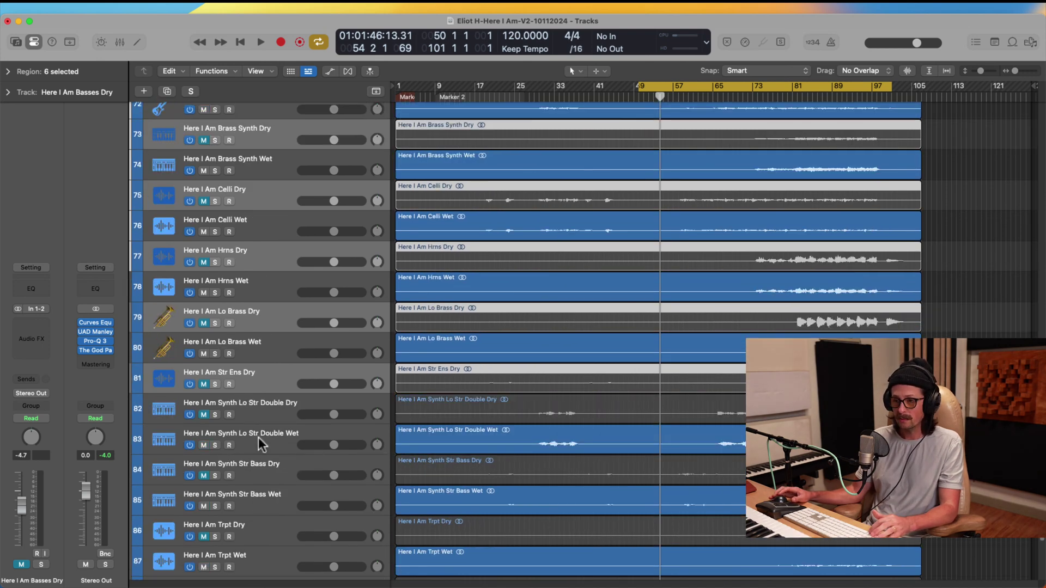
super+click(266, 410)
super+click(263, 468)
super+click(255, 518)
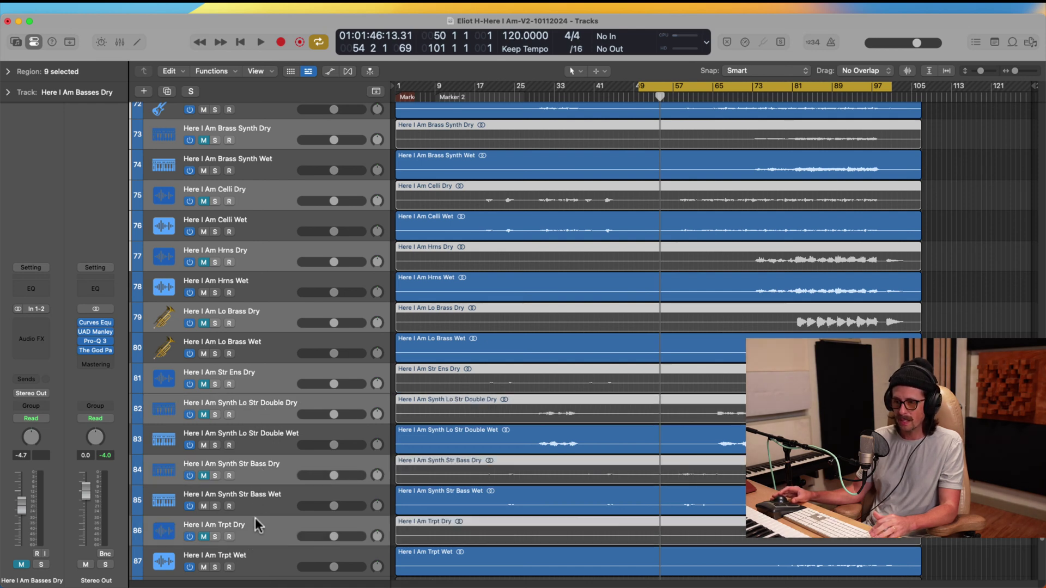
scroll(277, 469, down, 6)
super+click(254, 501)
scroll(273, 514, down, 1)
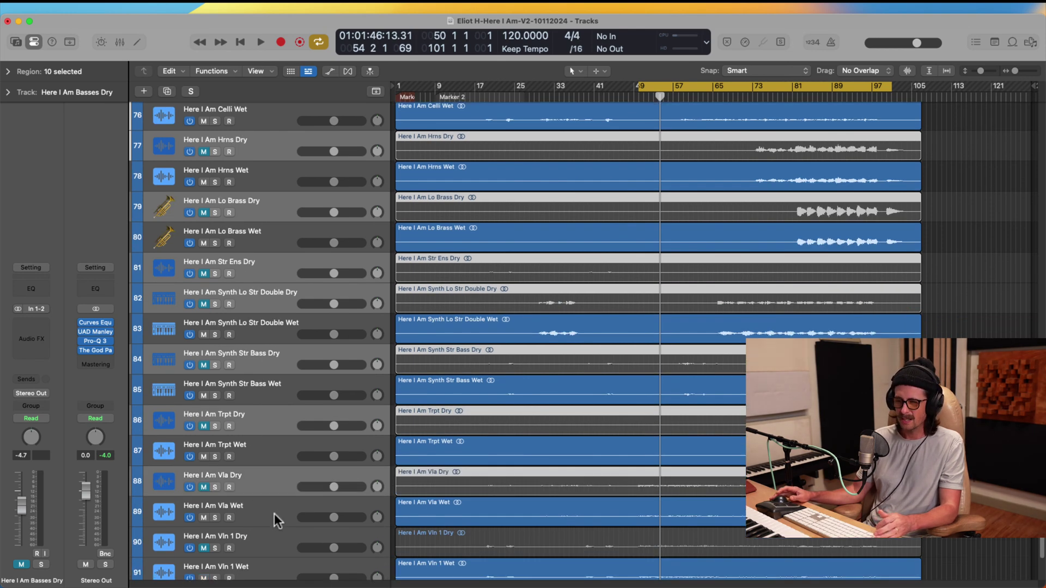
super+click(270, 542)
scroll(270, 542, down, 6)
super+click(273, 515)
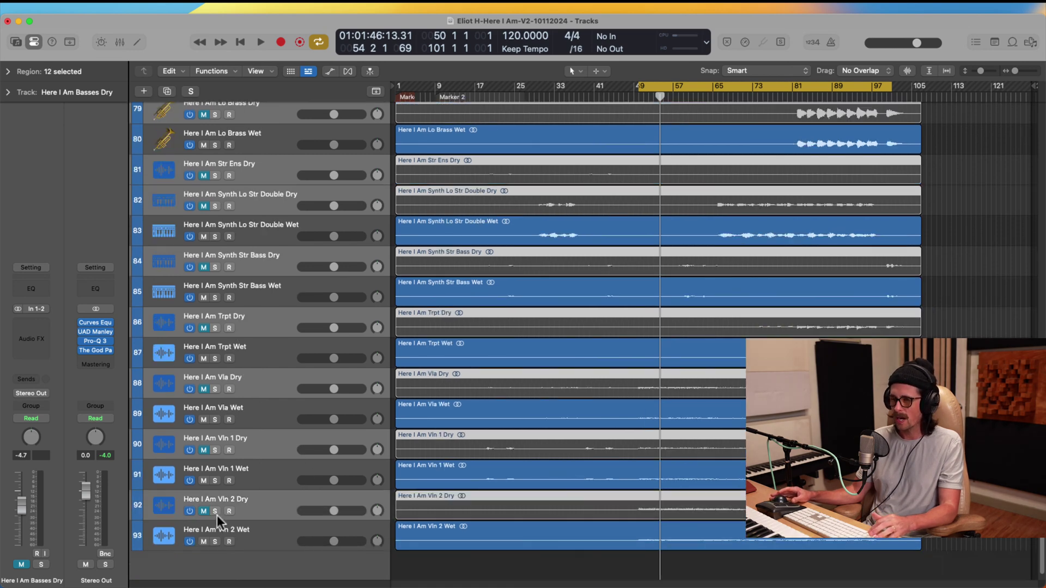
Turn off all the selected dry tracks and hide them from the track list.
click(188, 512)
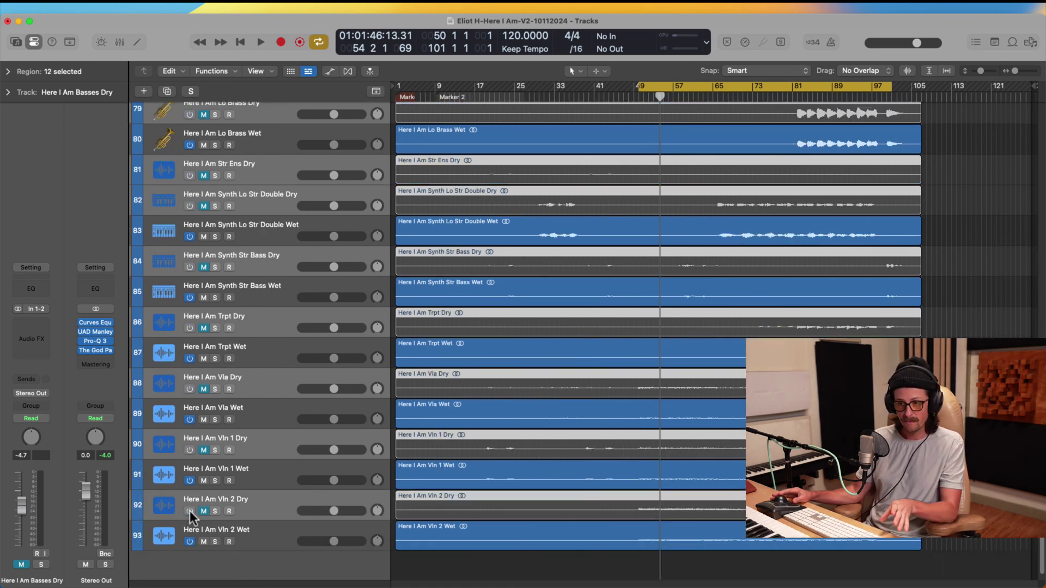
right_click(260, 513)
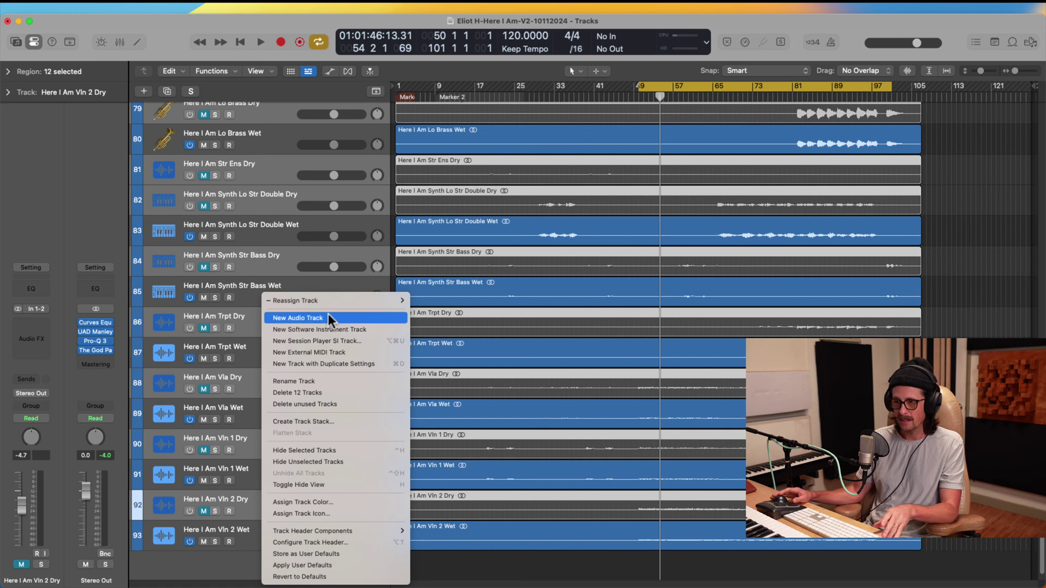
click(331, 451)
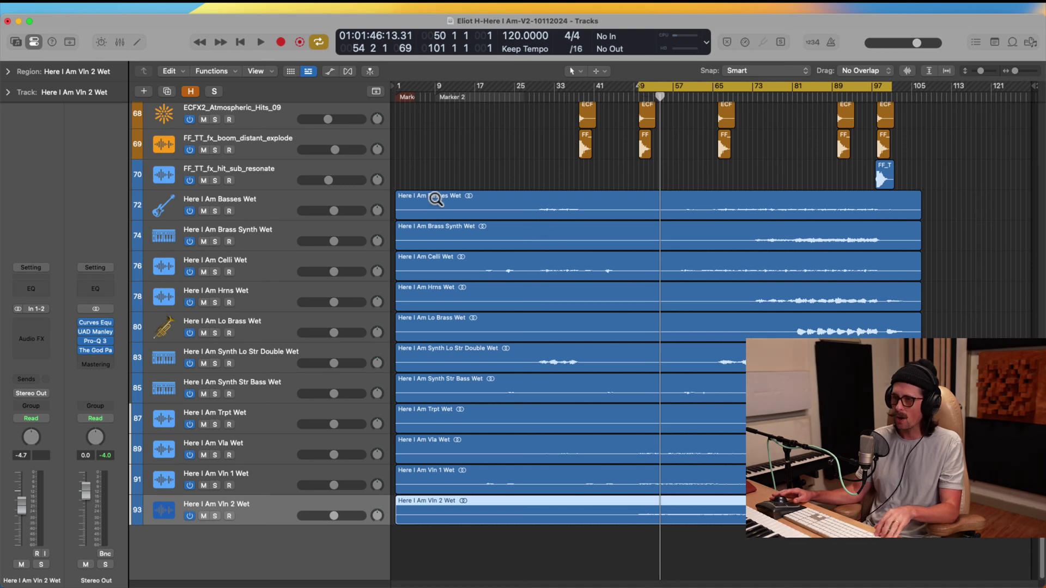
Zoom in on the wet stems from about bar 9 and enlarge the display height of their waveforms.
drag(436, 199, 663, 512)
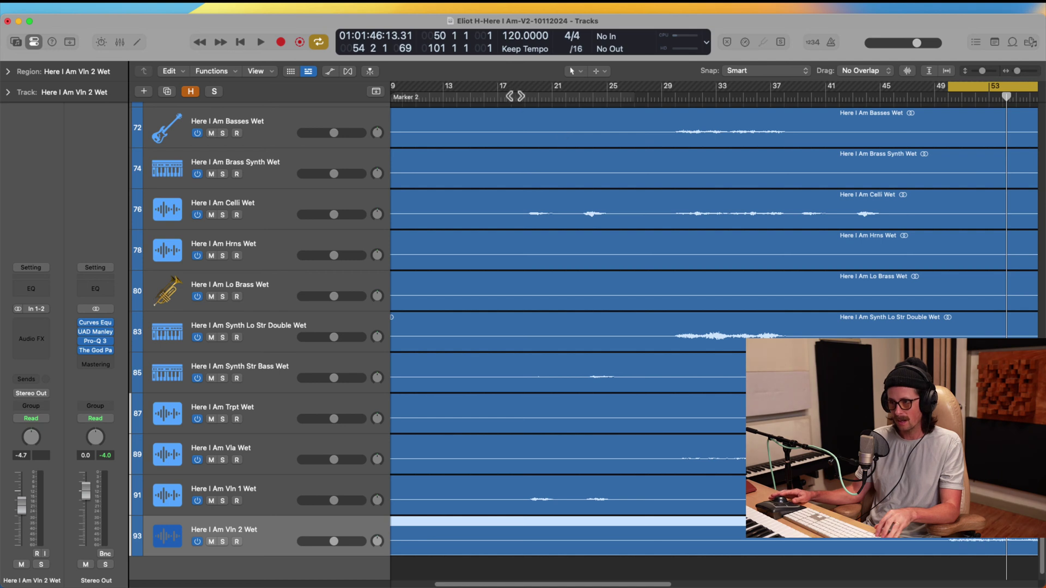
key(super+equal)
key(super+equal)
key(super+equal)
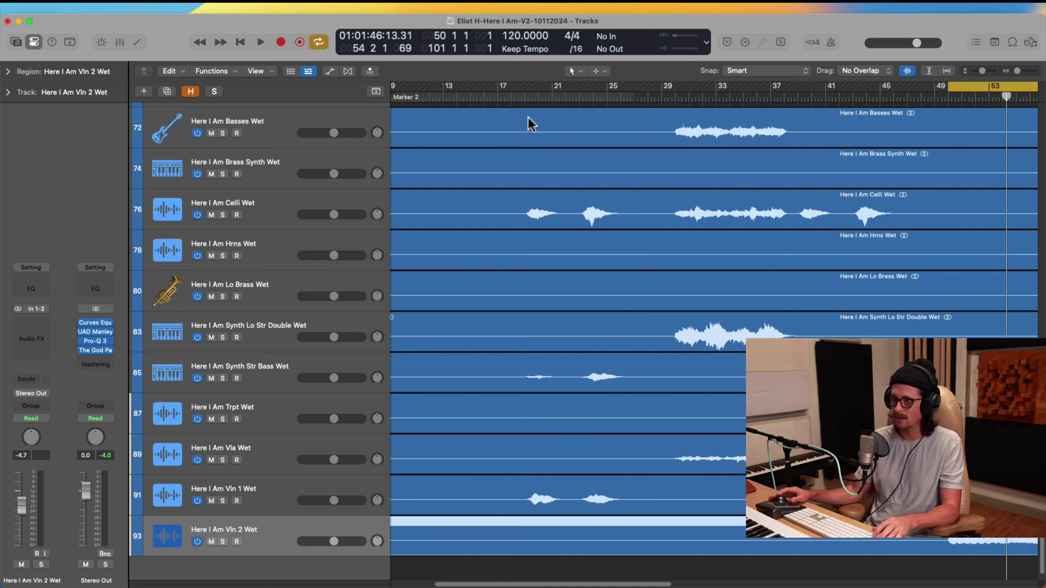
Set the cycle range from bar 19 to bar 54 and play the wet stems from its start.
drag(527, 98, 1002, 93)
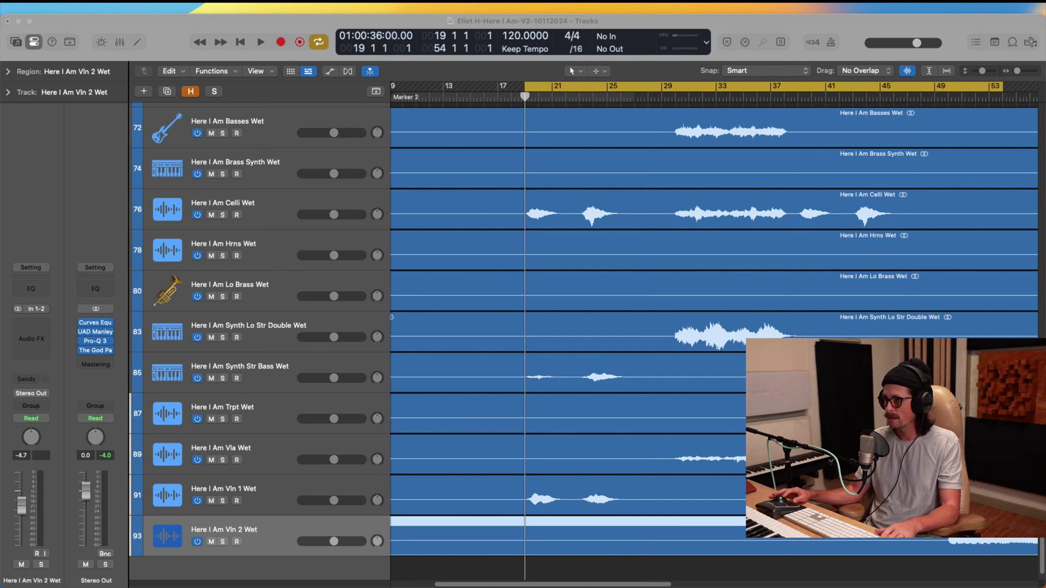
key(space)
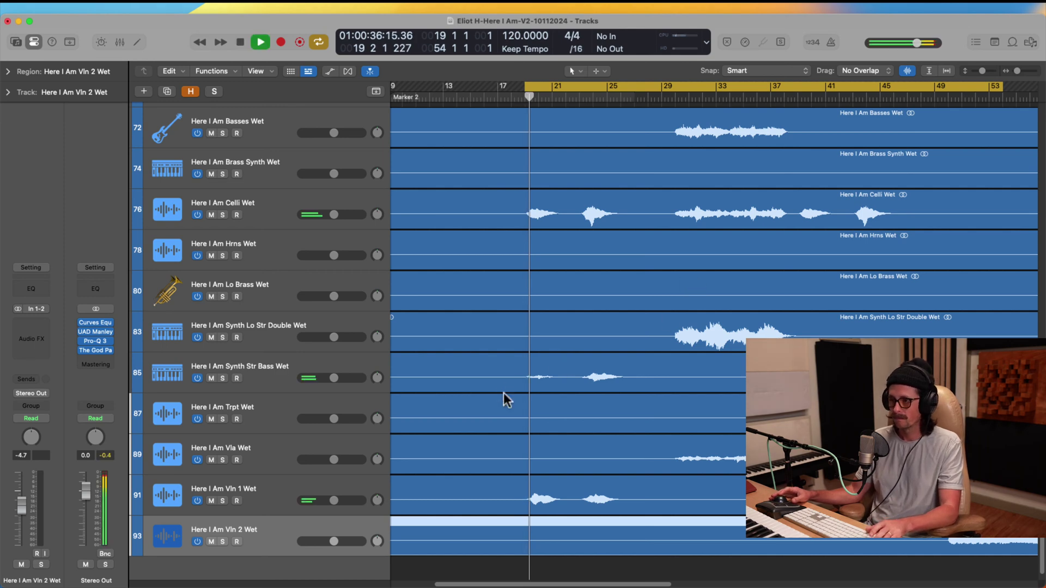
scroll(572, 259, up, 1)
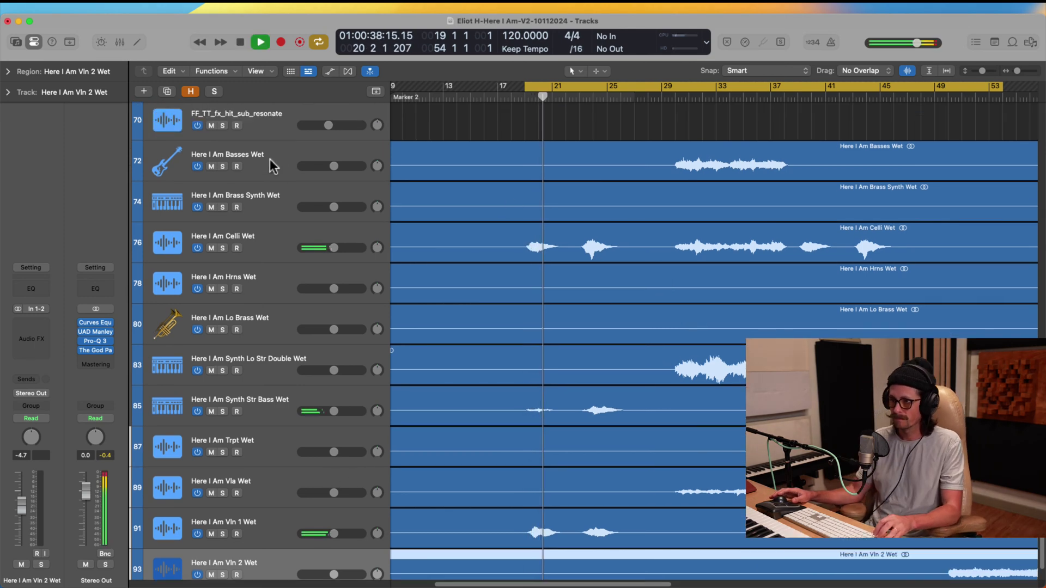
Solo all the wet orchestral stems together and restart playback from bar 19.
key(super+a)
click(222, 167)
key(space)
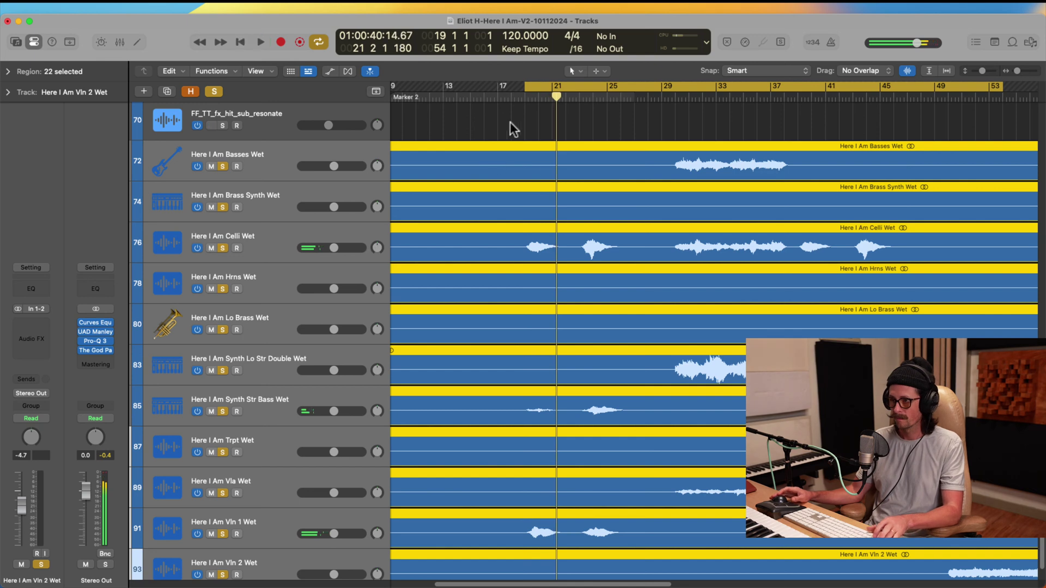
key(space)
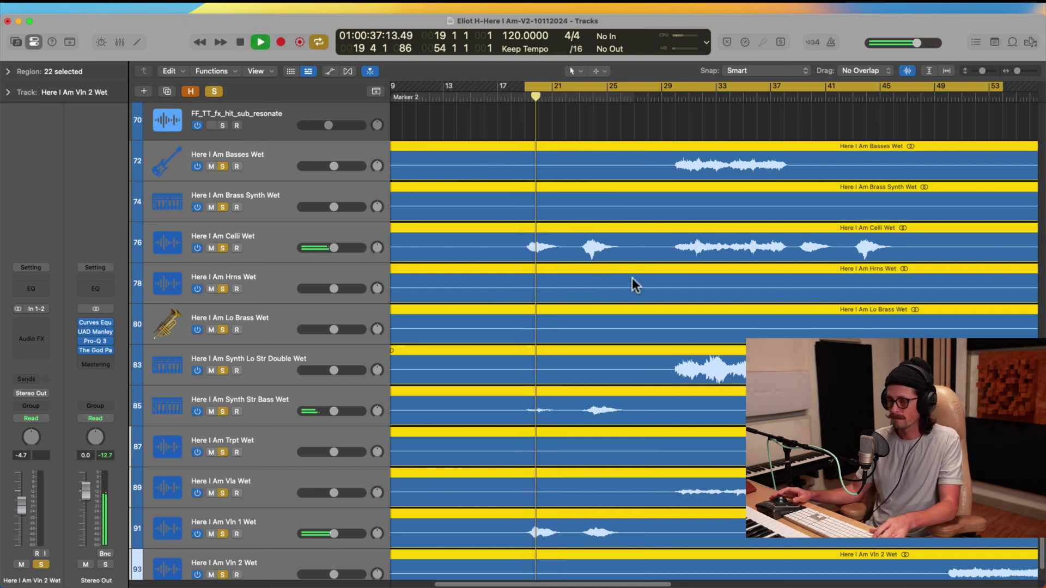
Raise the volume of all the selected wet stems together to -2.4 dB.
scroll(630, 284, down, 2)
scroll(561, 209, down, 2)
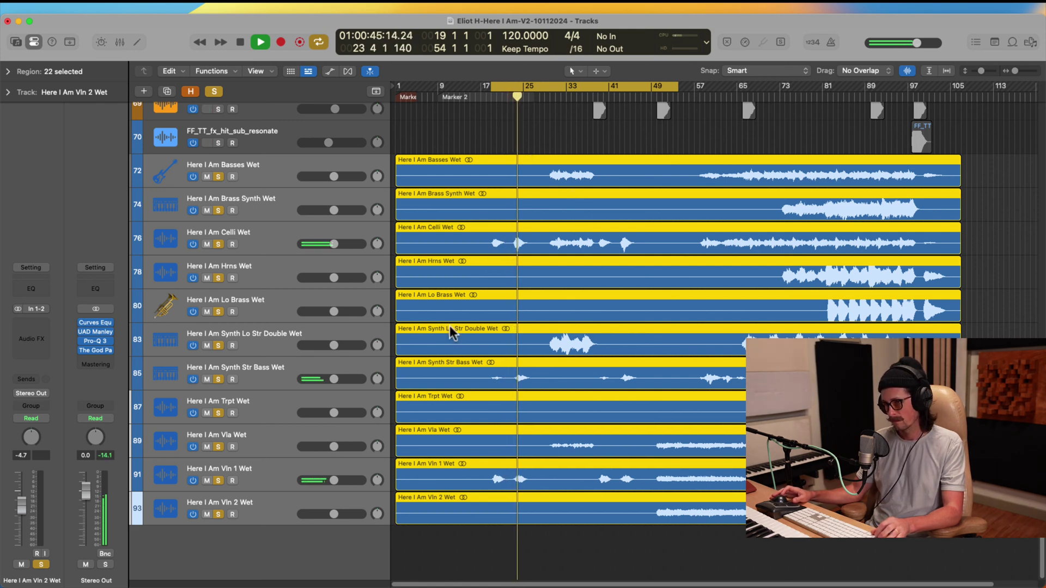
drag(335, 348, 341, 348)
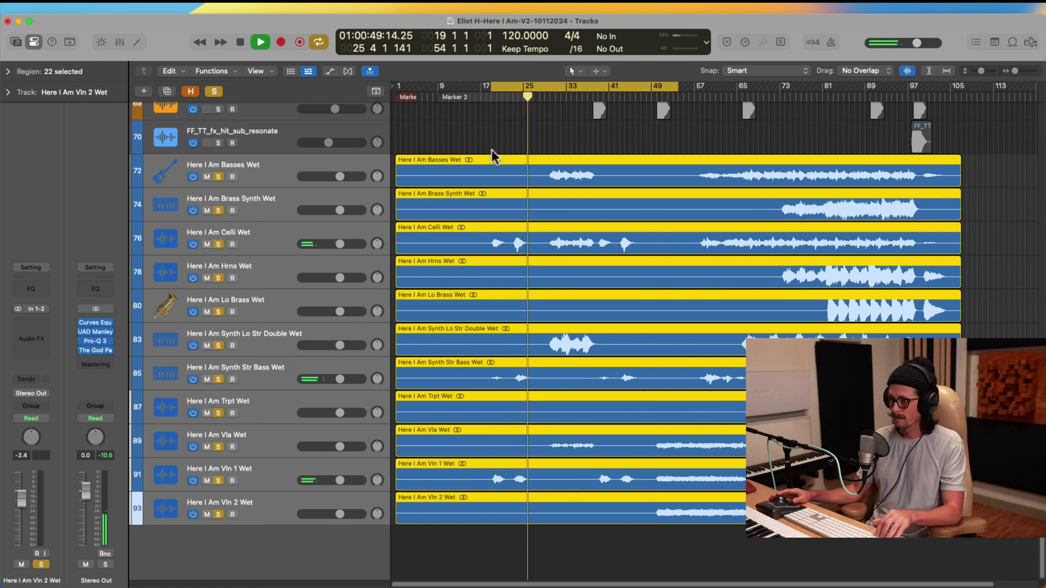
Play the wet stems from about bar 29, switching their solo off and on to compare with the full mix, and stop playback.
drag(492, 150, 1029, 580)
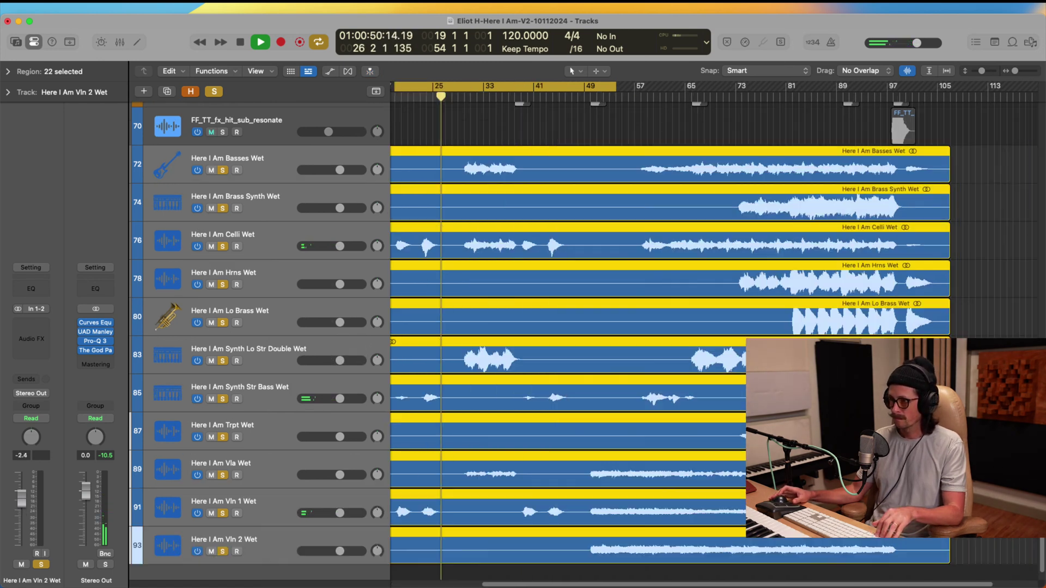
click(461, 99)
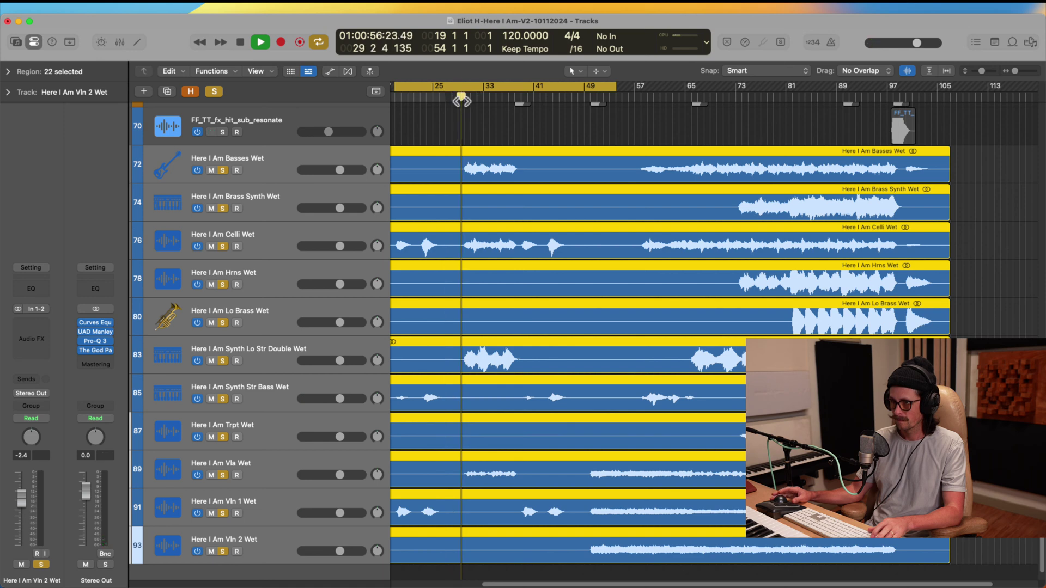
alt+click(221, 322)
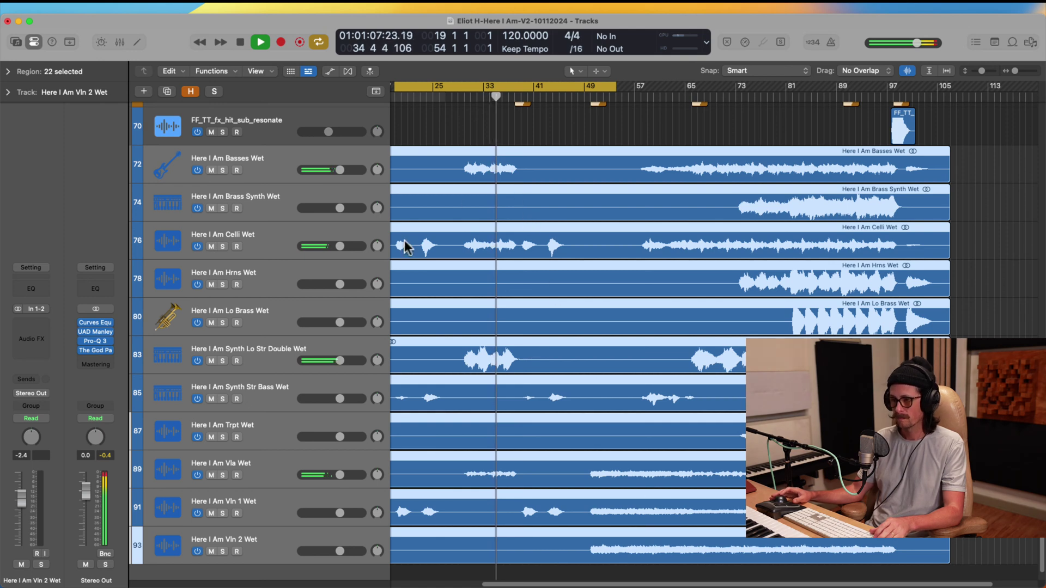
click(223, 170)
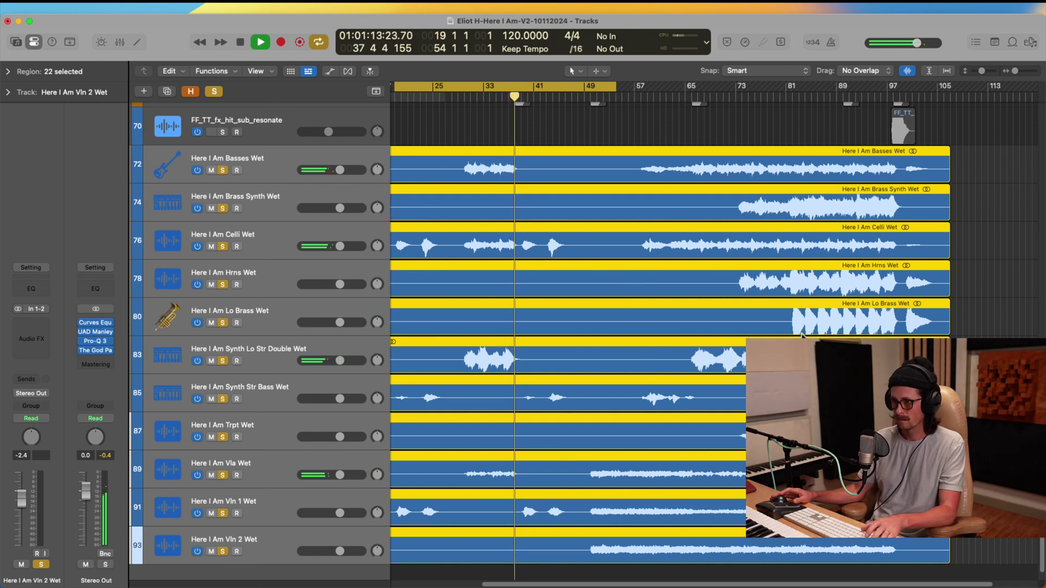
key(space)
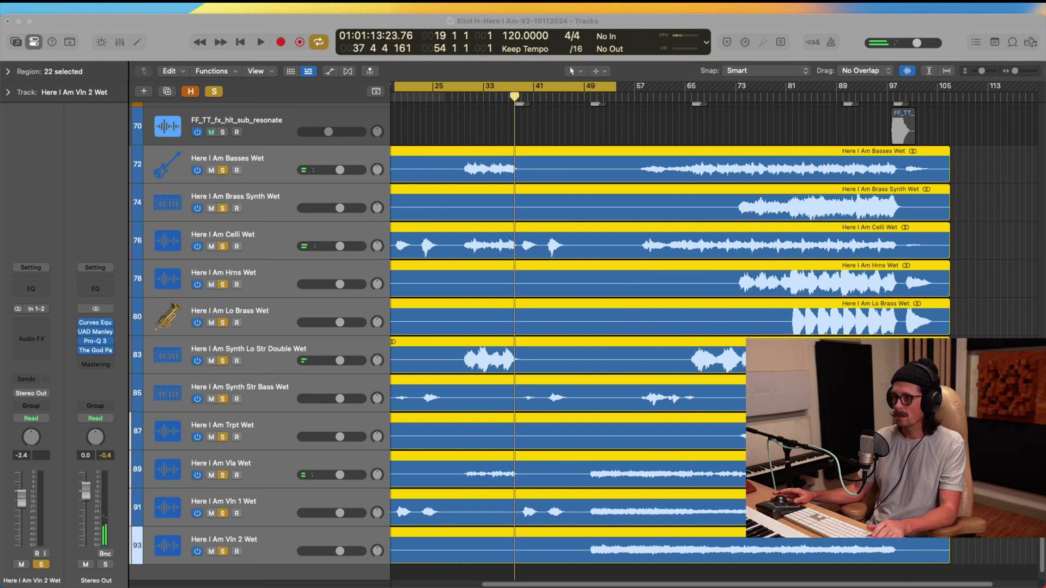
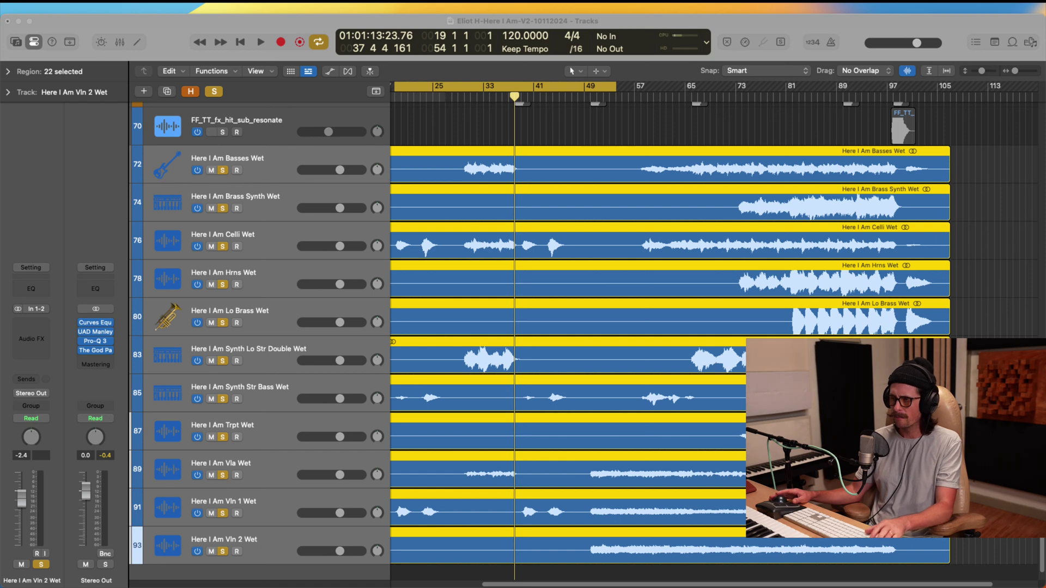
Turn off the cycle range and play the soloed wet stems from about bar 48.
click(684, 117)
click(586, 90)
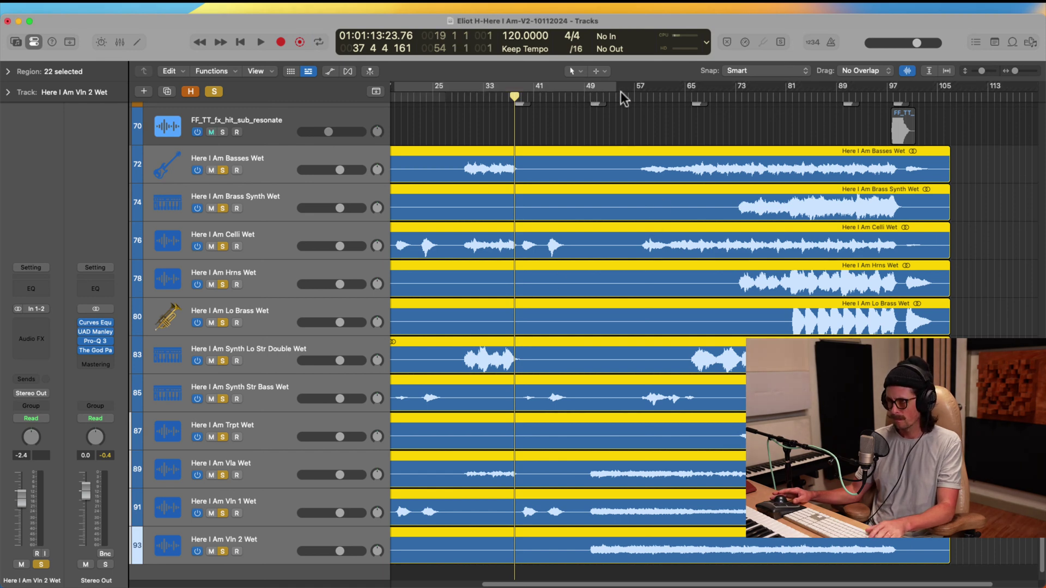
click(584, 95)
key(space)
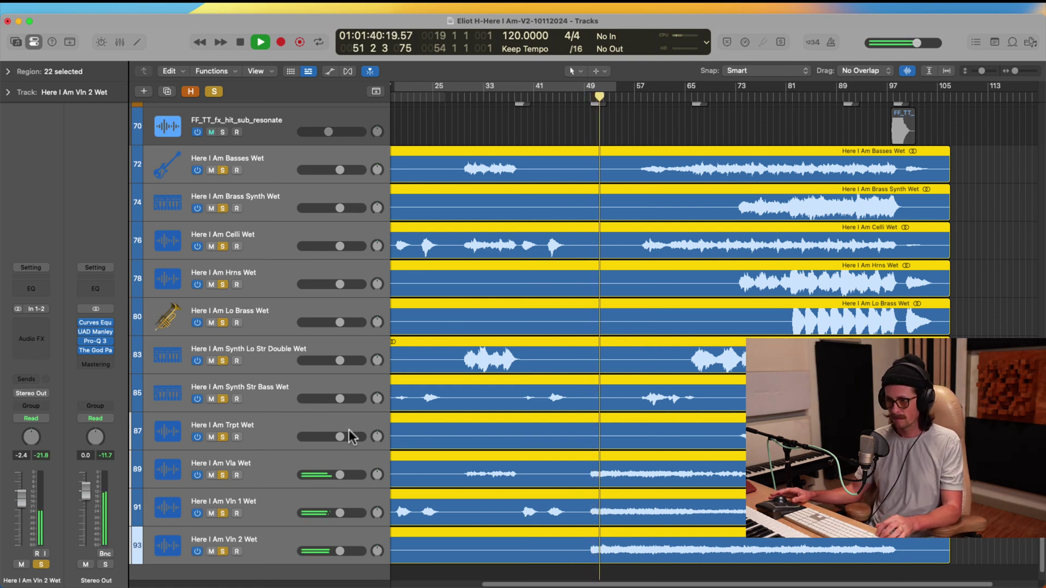
scroll(479, 467, down, 1)
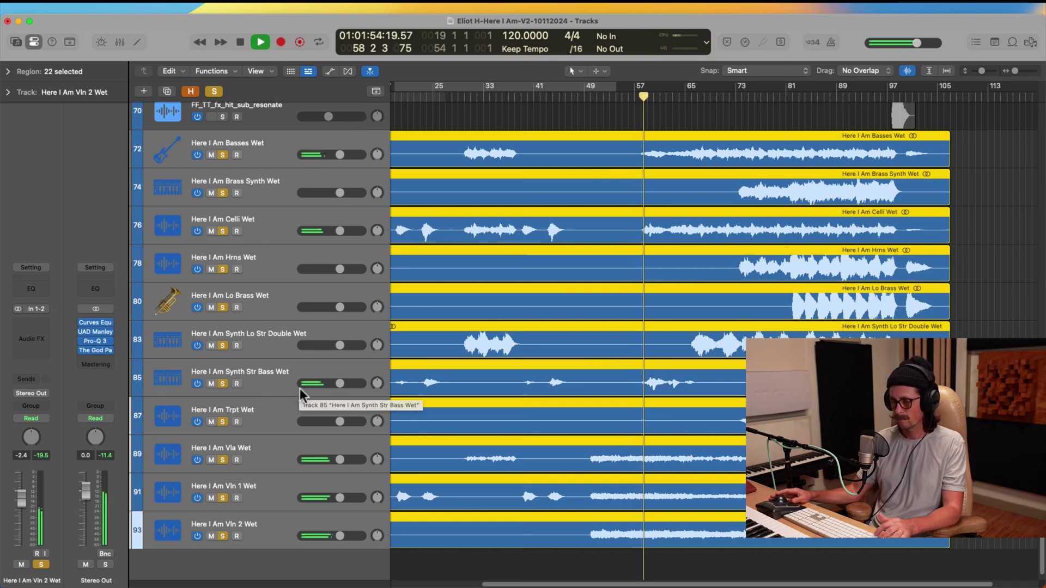
scroll(621, 323, up, 1)
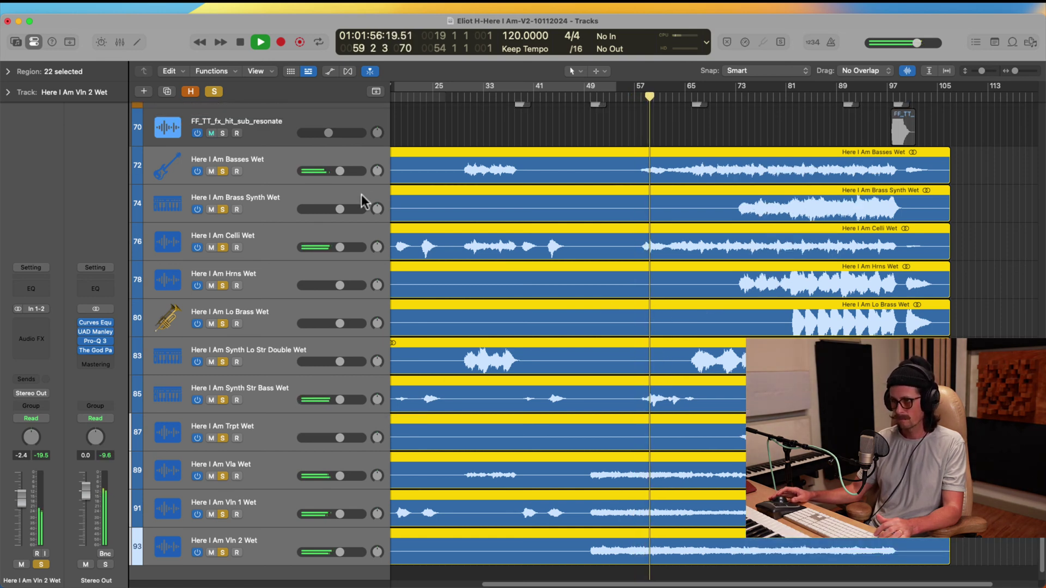
Move the Basses Wet track to the end of the track list and the Celli Wet track directly above it.
click(282, 170)
drag(279, 170, 269, 551)
scroll(417, 479, down, 1)
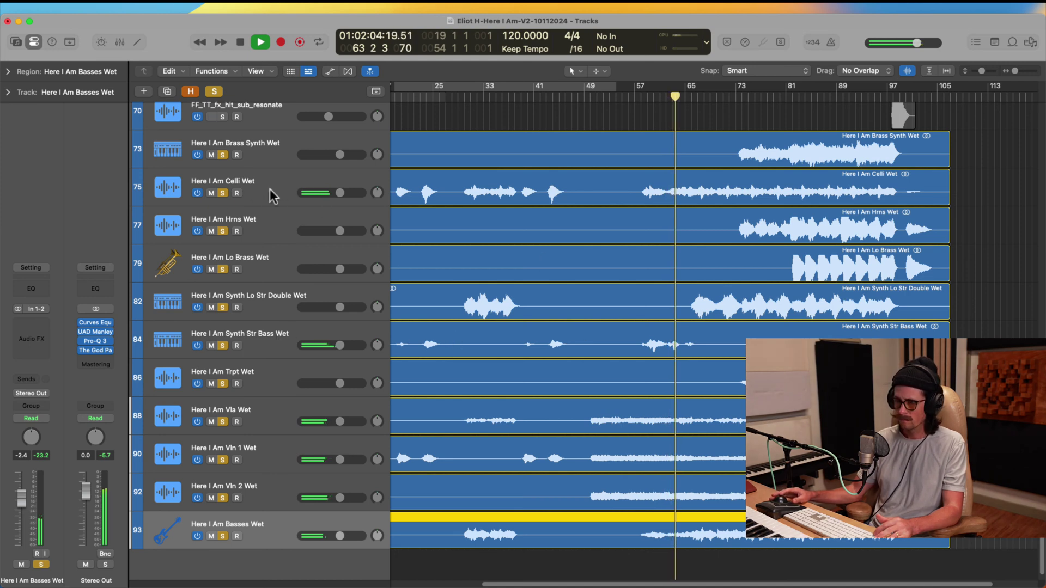
drag(271, 194, 269, 495)
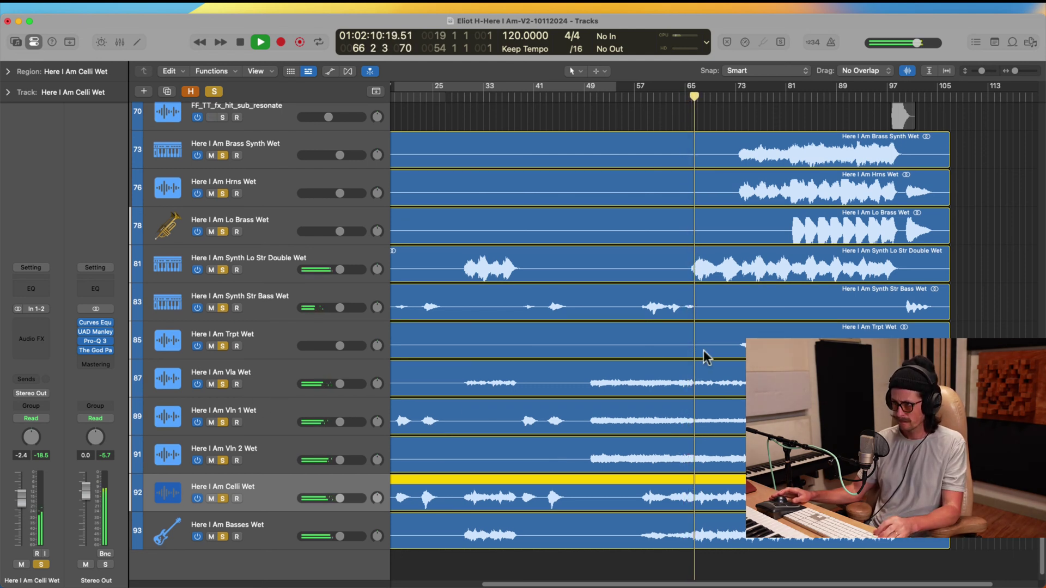
Set the Vla Wet volume to -2.2 dB and Vln 1 Wet to -0.4 dB, and raise Trpt Wet slightly.
click(267, 273)
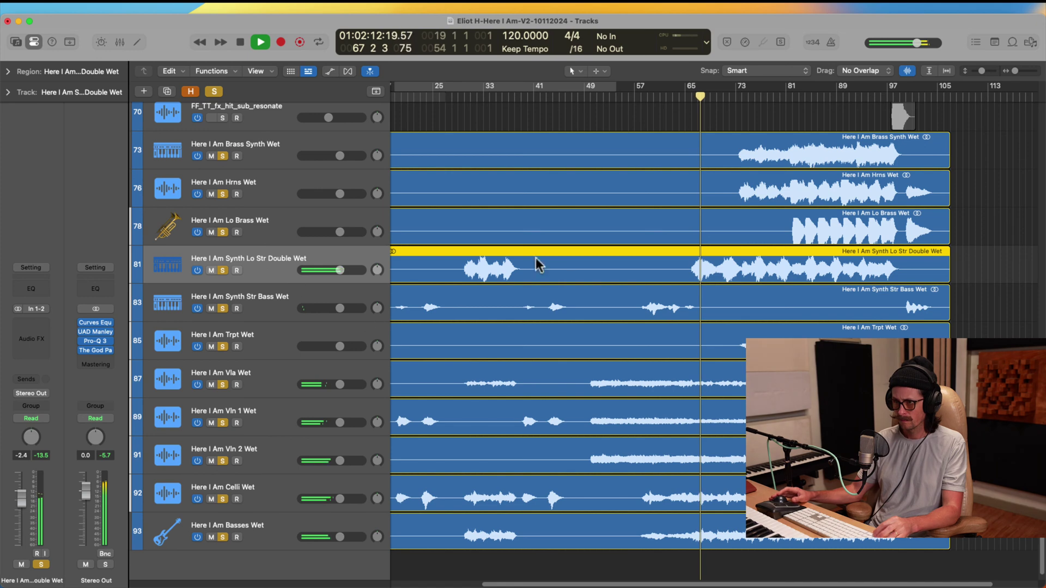
scroll(665, 310, up, 2)
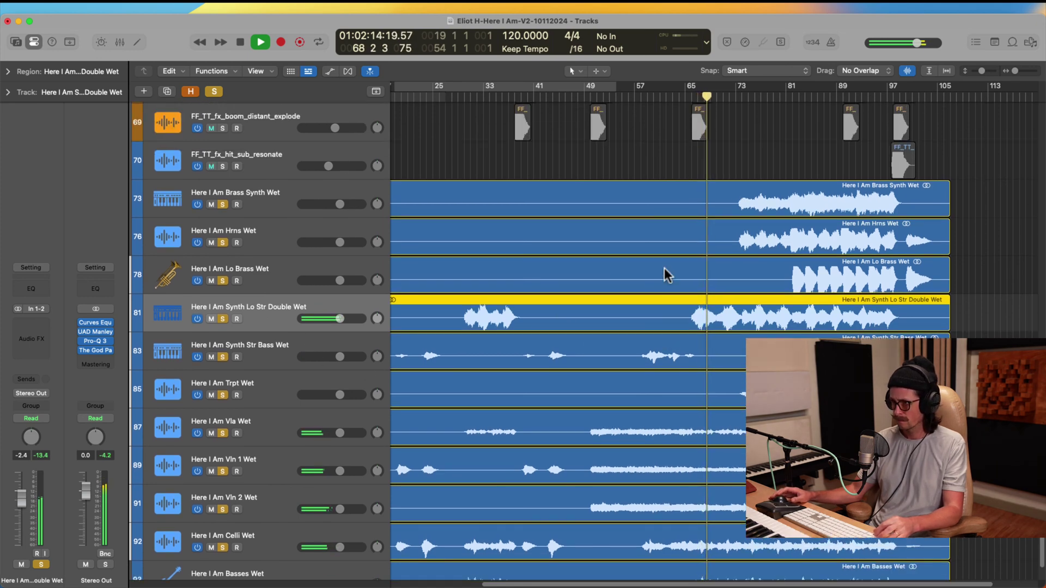
scroll(648, 305, down, 2)
click(274, 363)
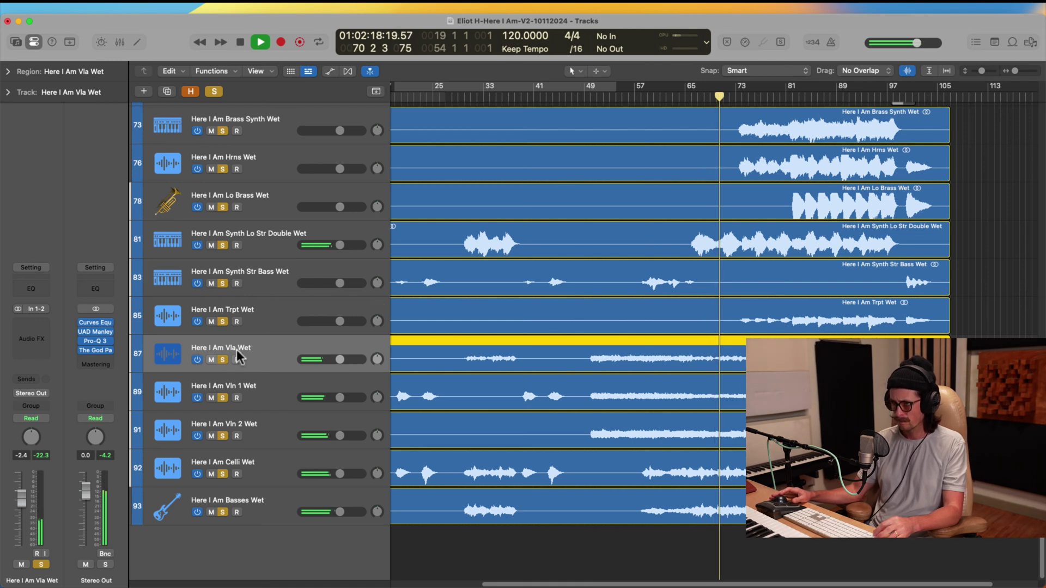
mouse_move(342, 358)
mouse_down()
mouse_move(361, 344)
mouse_move(339, 351)
mouse_up()
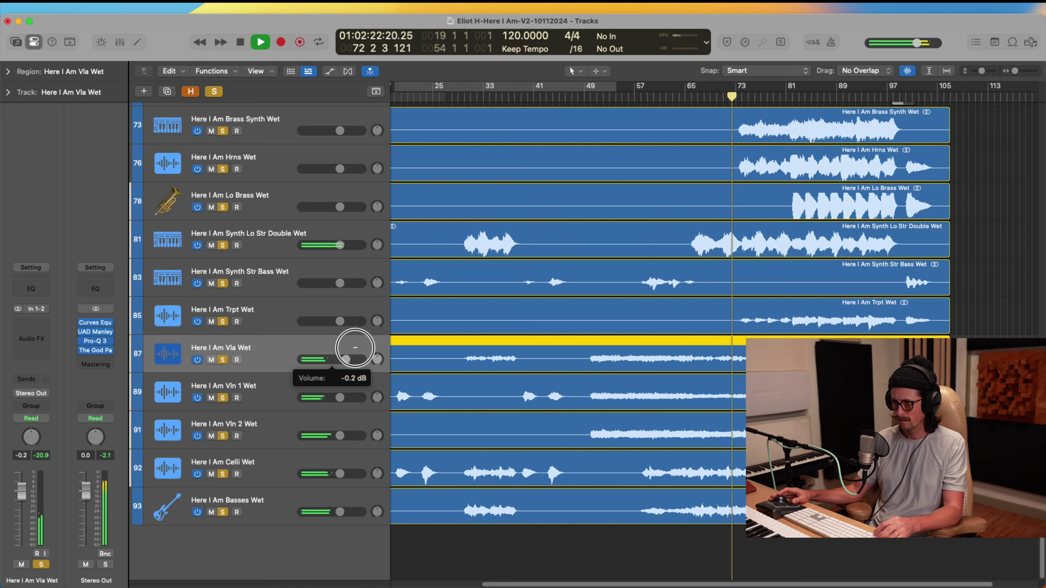
mouse_move(340, 398)
mouse_down()
mouse_move(358, 388)
mouse_move(334, 361)
mouse_move(345, 401)
mouse_up()
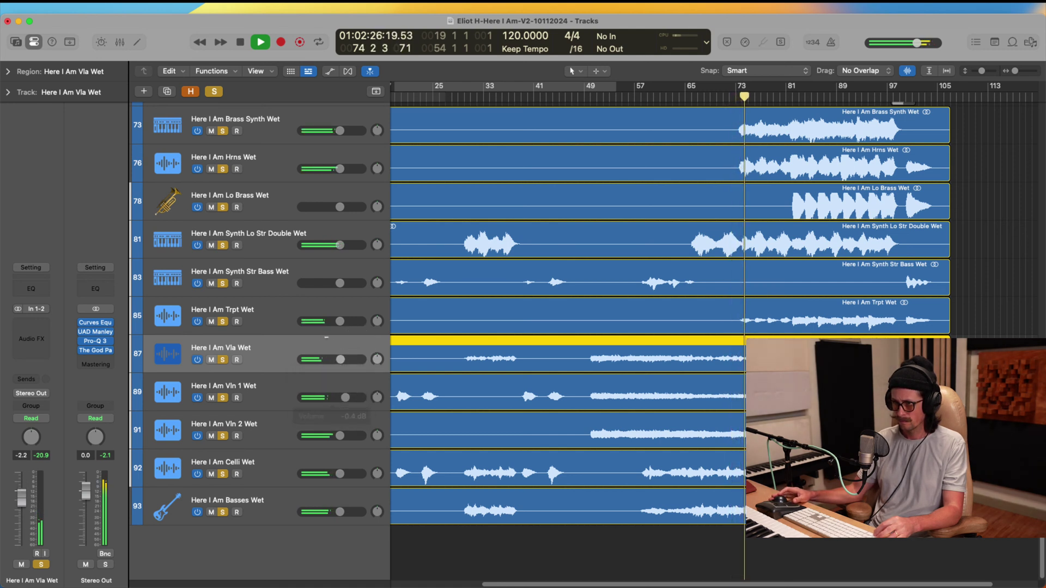
drag(340, 321, 347, 314)
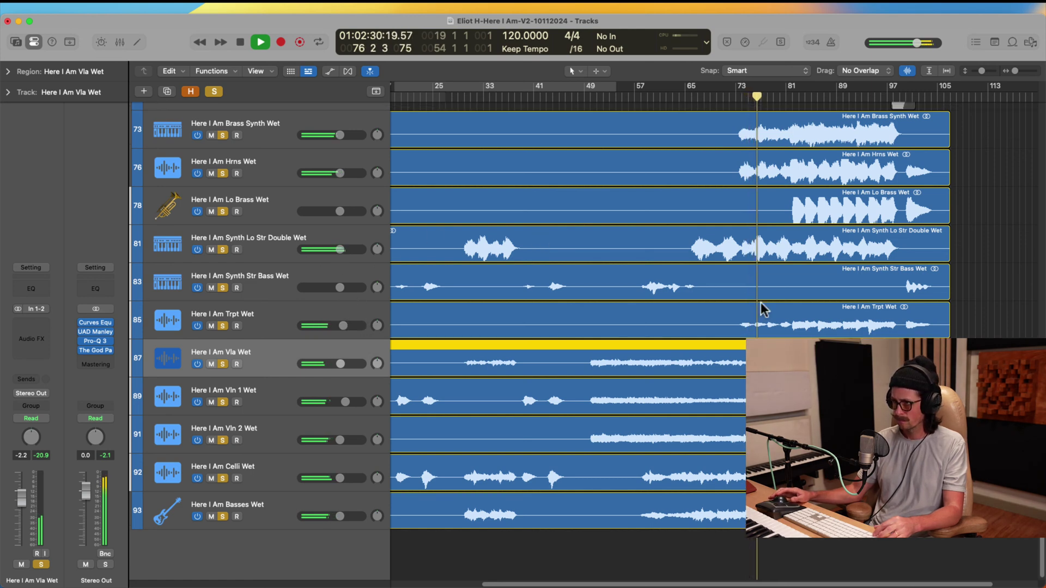
Unsolo all the wet stems to hear them within the full mix from about bar 79.
scroll(703, 223, up, 3)
click(272, 186)
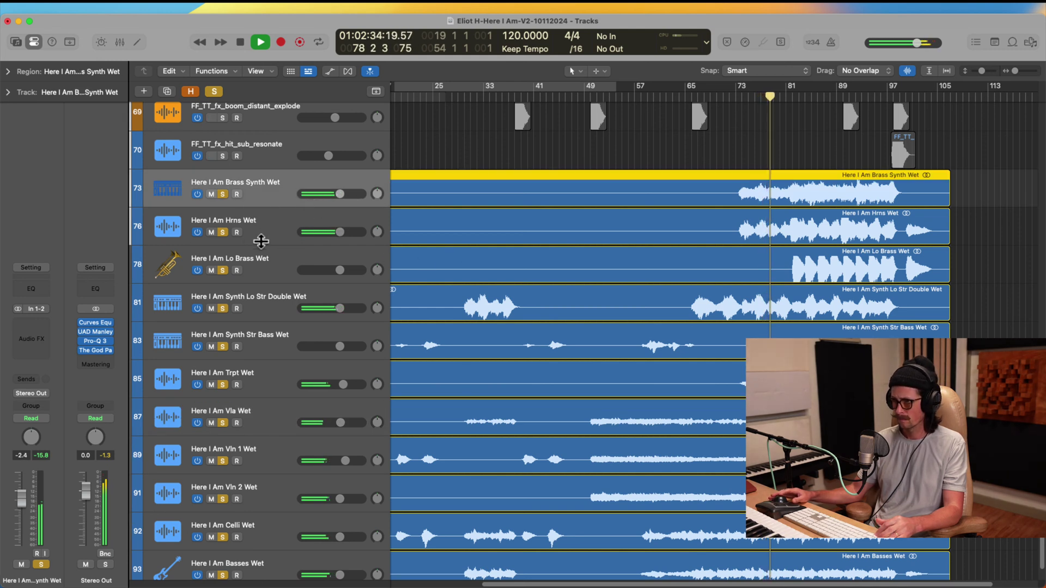
click(224, 195)
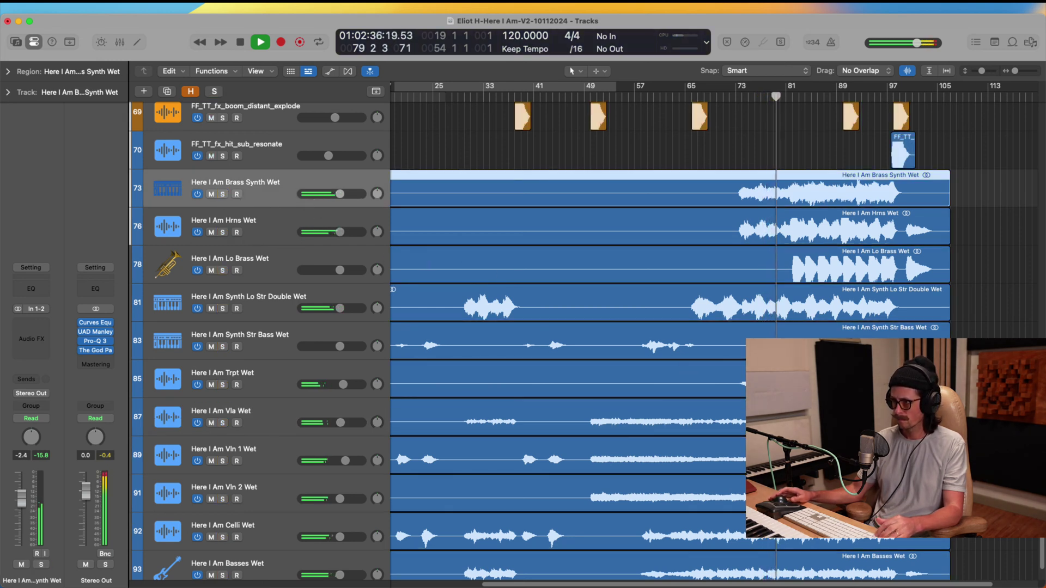
ctrl+alt+click(736, 381)
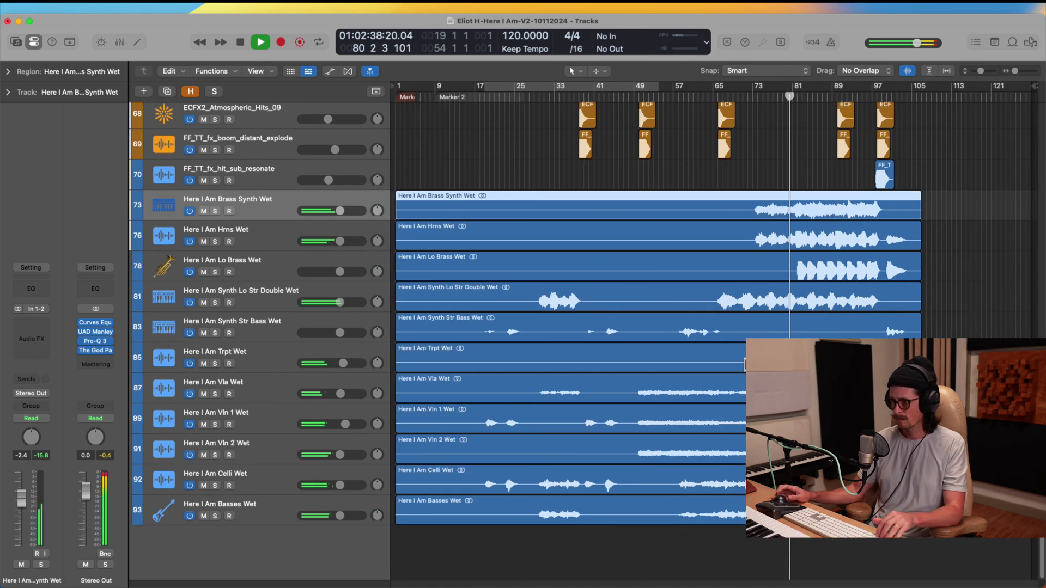
ctrl+alt+click(738, 354)
drag(765, 223, 923, 518)
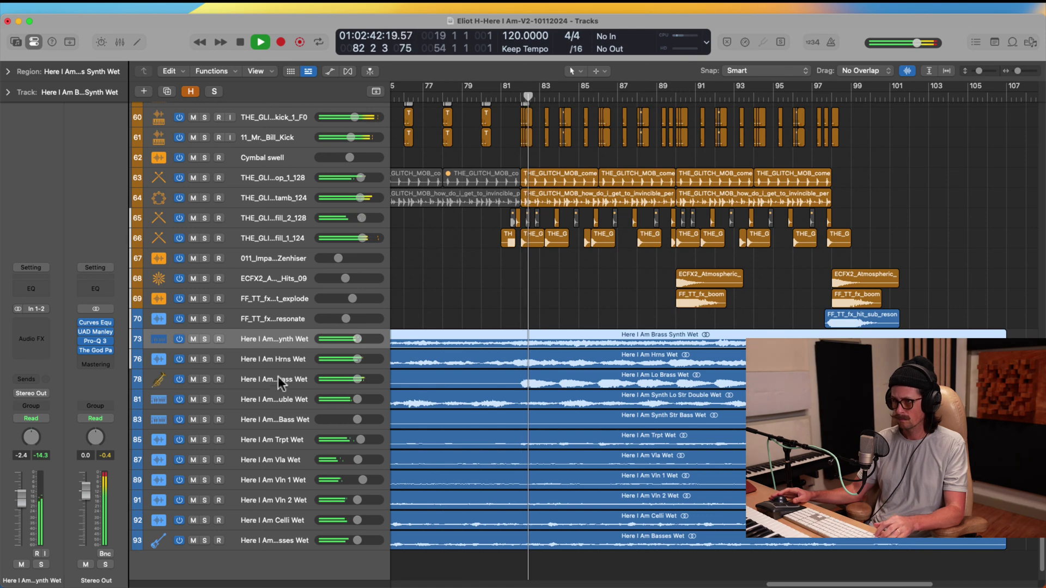
Select the wet stems from Brass Synth Wet to Basses Wet and solo them together around bars 84 to 91.
shift+click(280, 541)
click(205, 540)
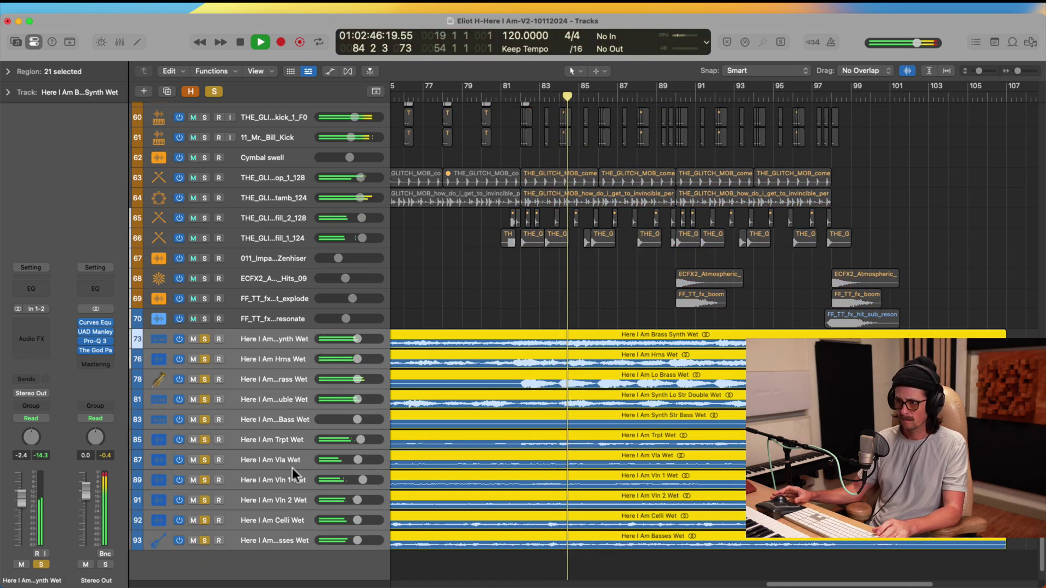
scroll(556, 380, down, 2)
scroll(556, 380, down, 2)
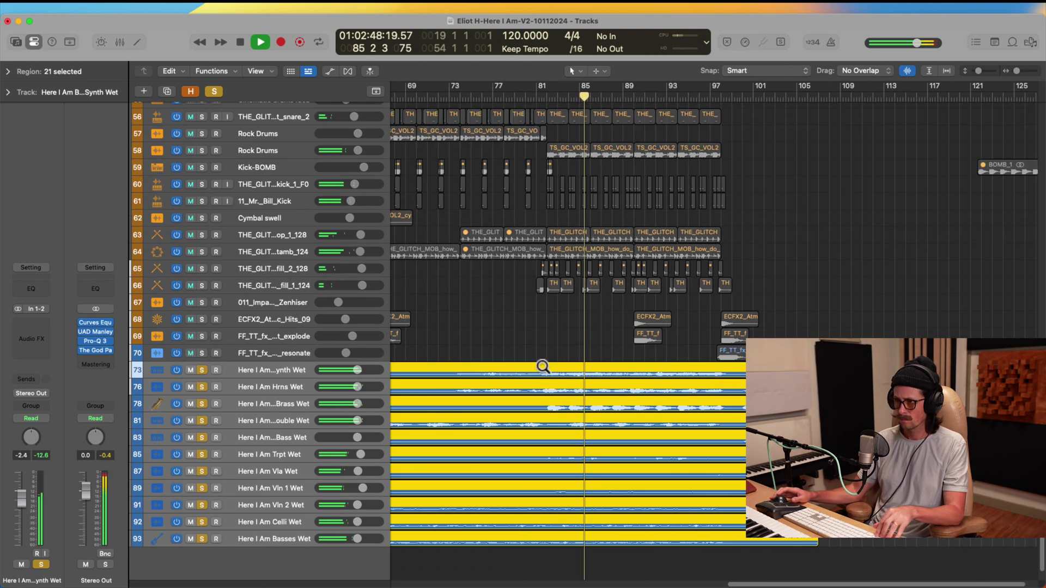
drag(535, 350, 771, 540)
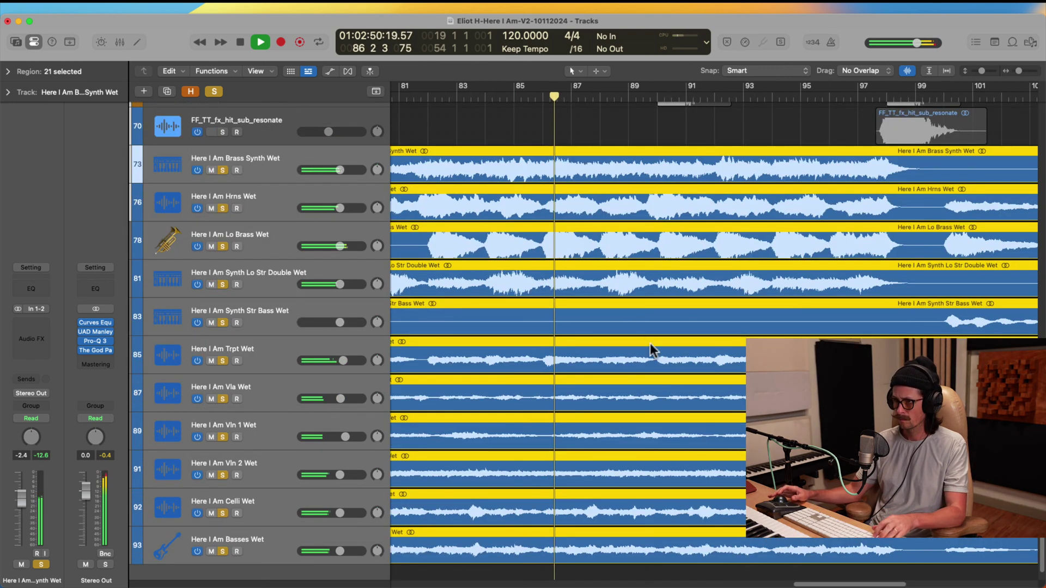
ctrl+alt+click(648, 339)
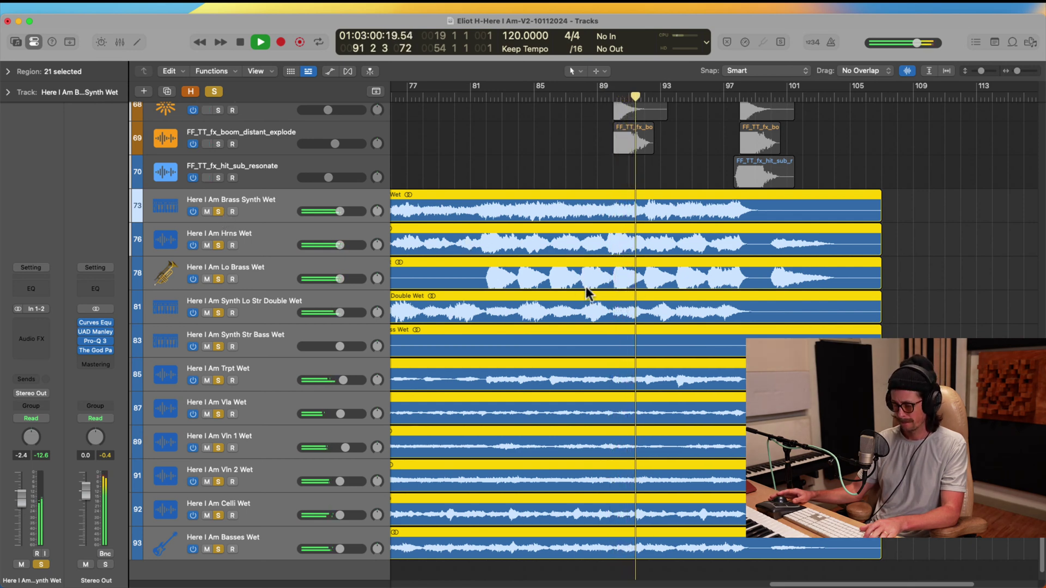
Toggle the wet stems' solo to compare them with the full mix, leave them unsoloed and stop playback around bar 99.
click(218, 212)
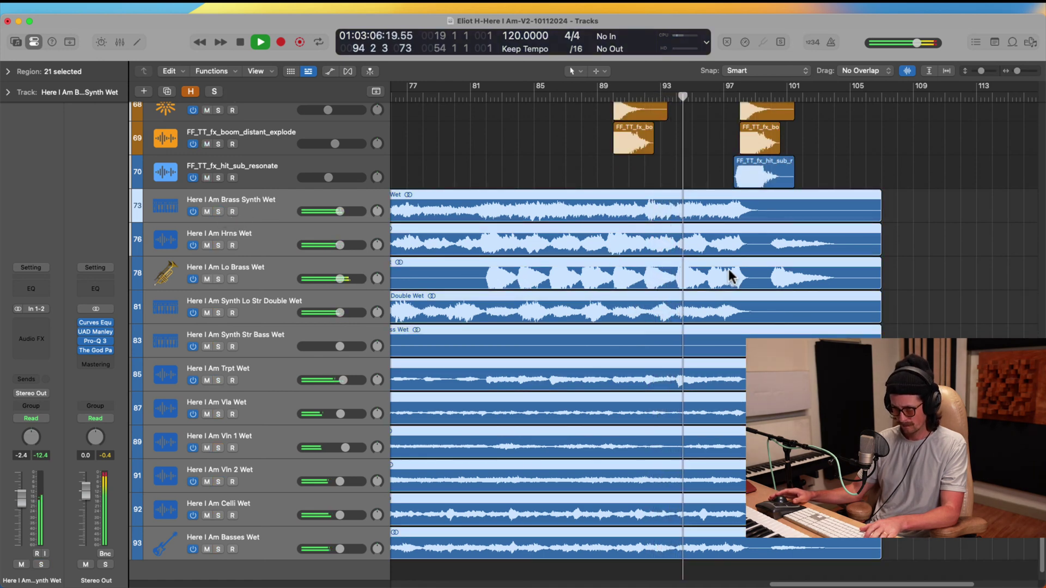
click(218, 212)
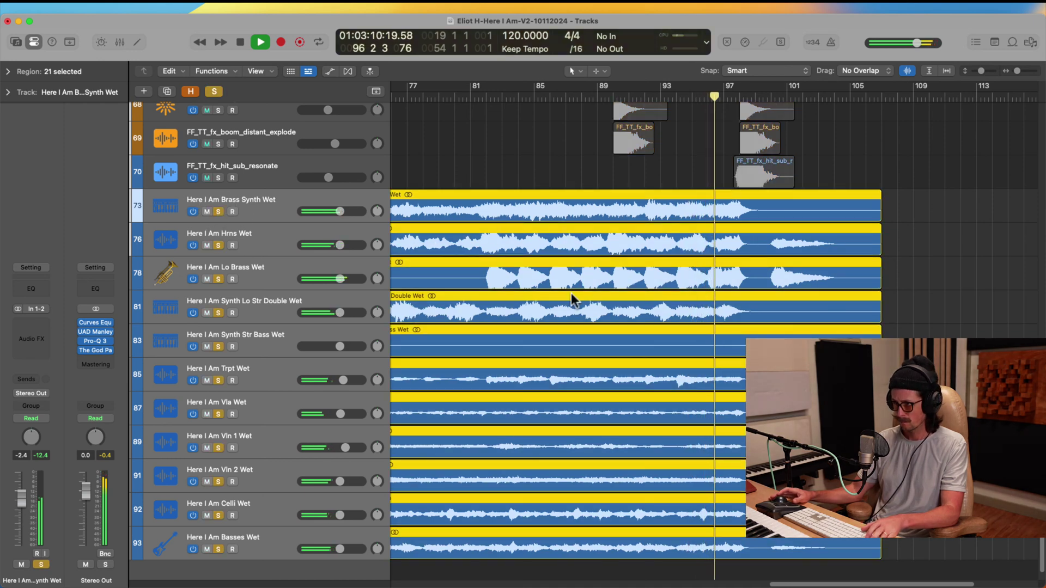
click(218, 212)
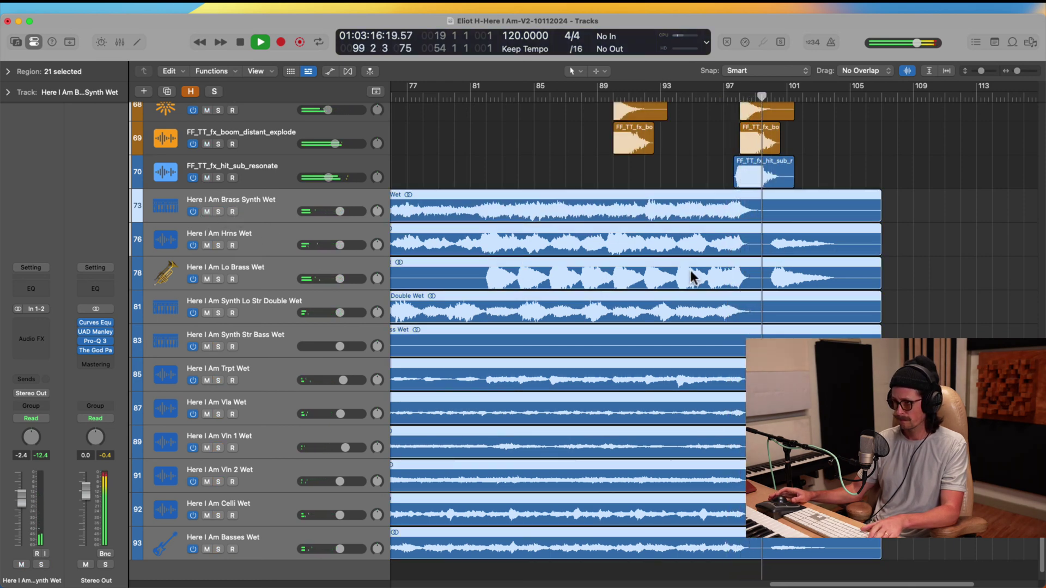
key(space)
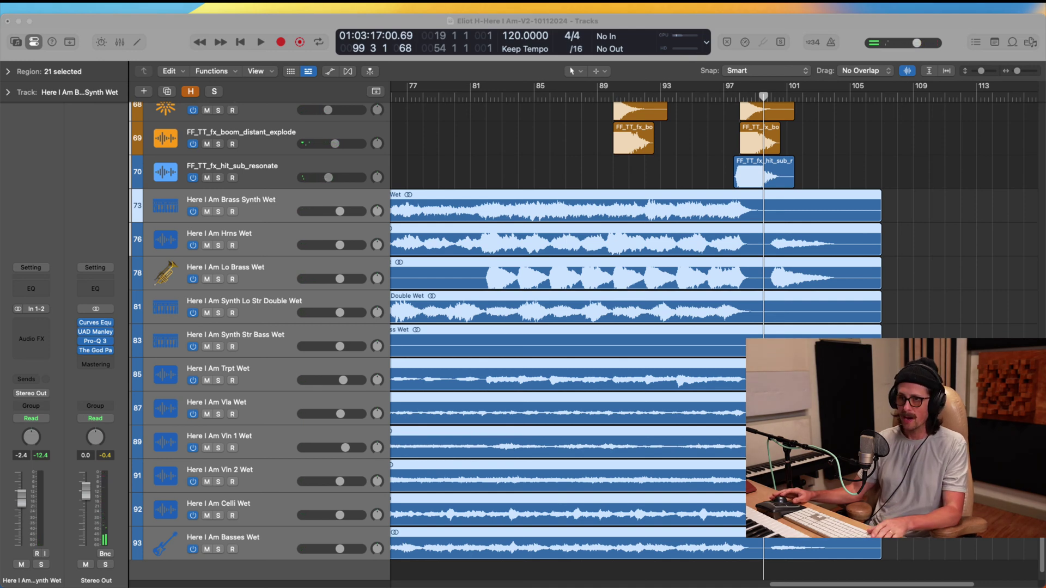
click(334, 119)
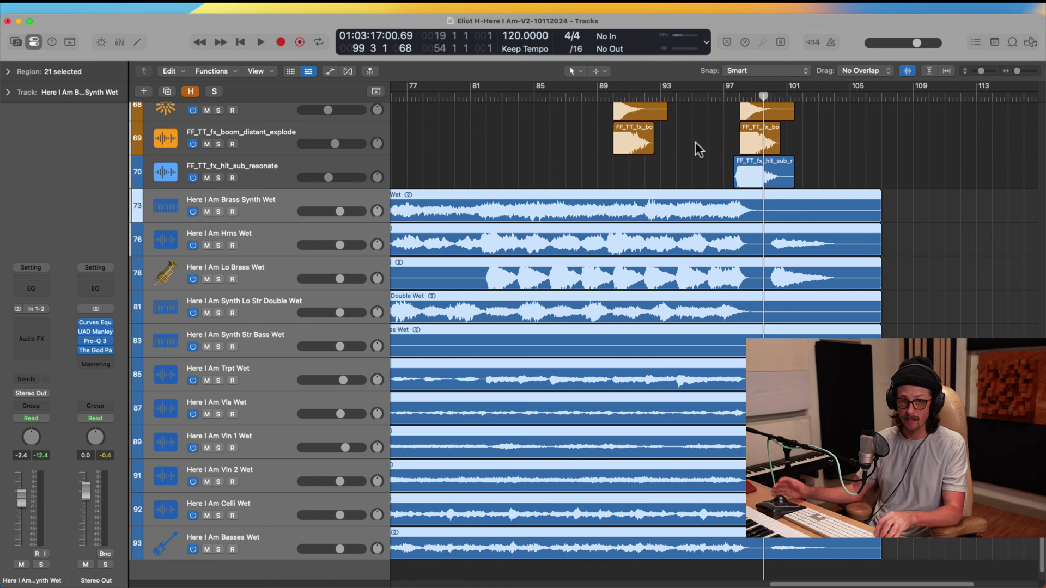
Split all the wet stems at bar 2, then delete their first-bar pieces.
ctrl+alt+click(696, 145)
ctrl+alt+click(702, 250)
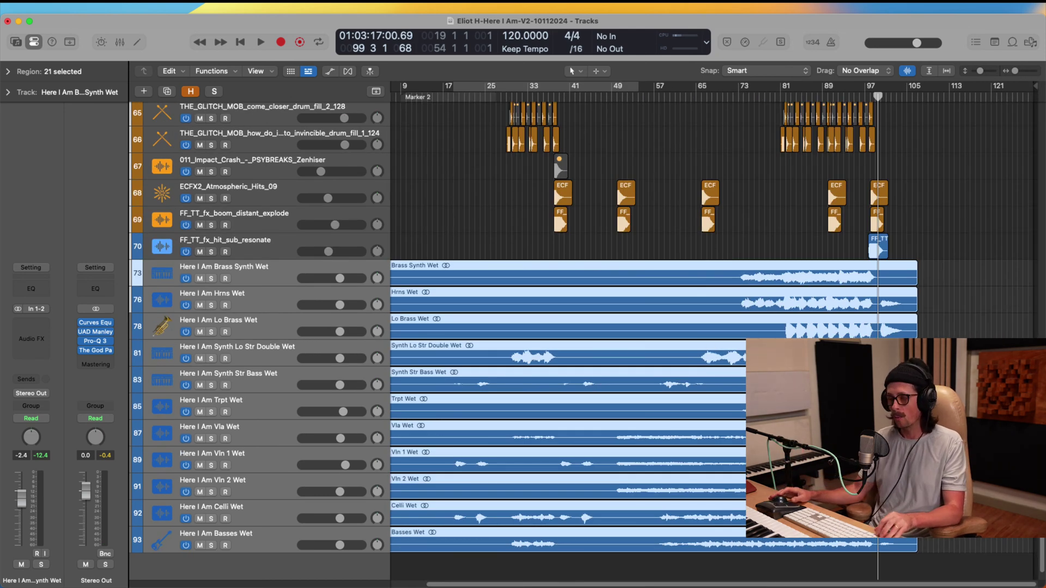
scroll(875, 329, left, 3)
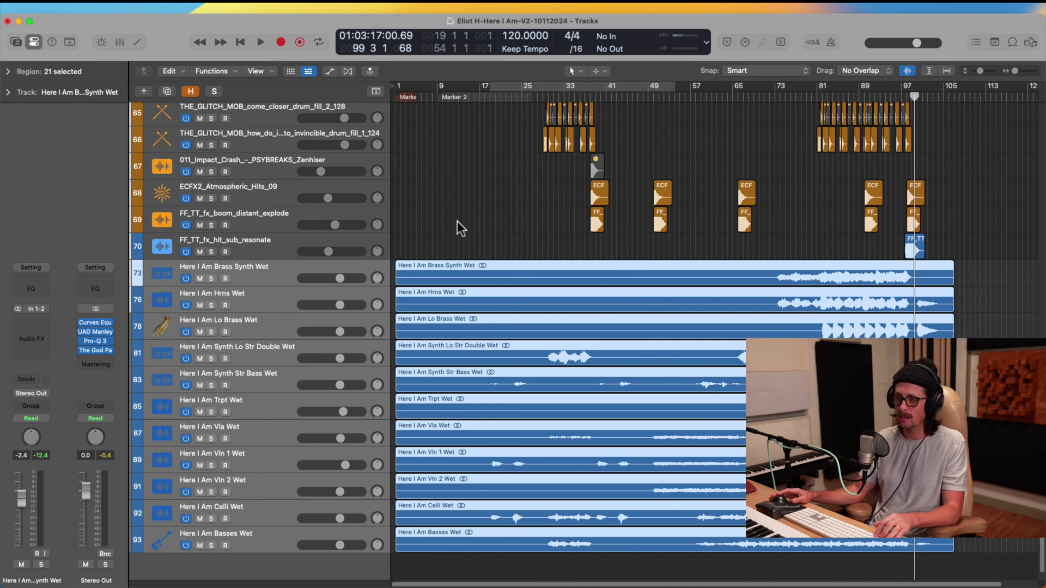
drag(458, 221, 338, 584)
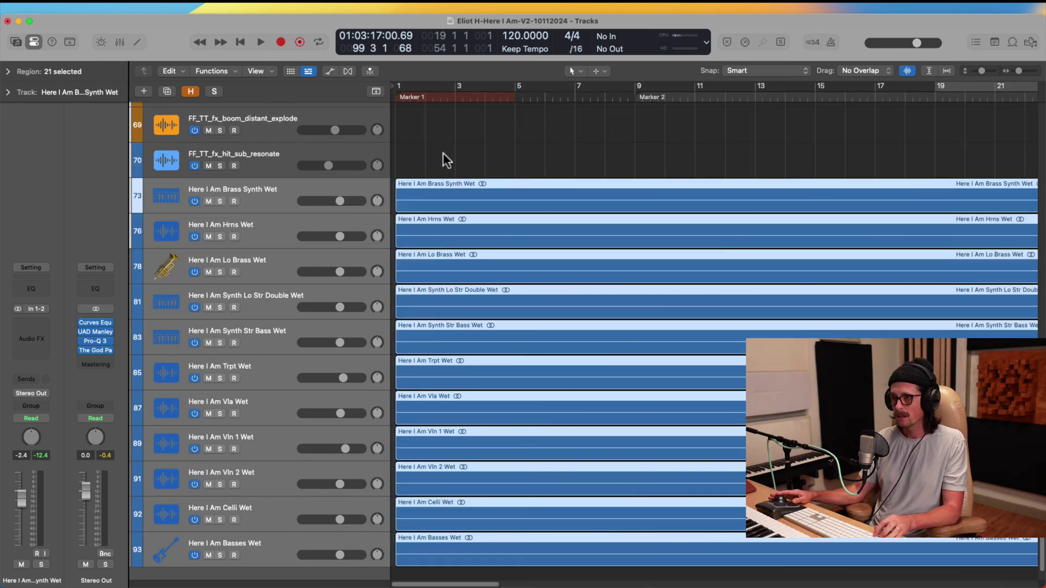
drag(443, 154, 376, 578)
click(424, 173)
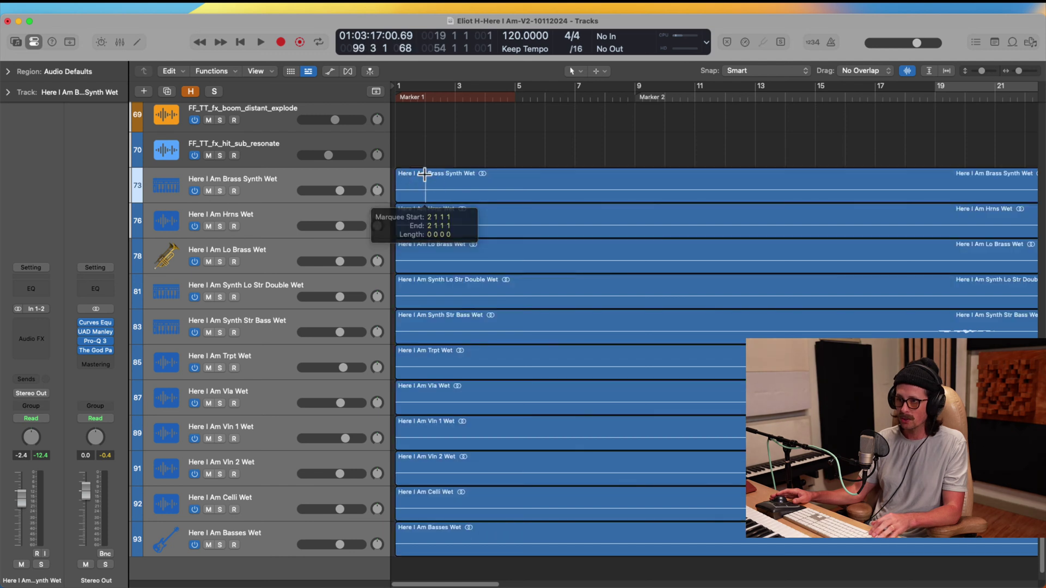
drag(415, 155, 404, 547)
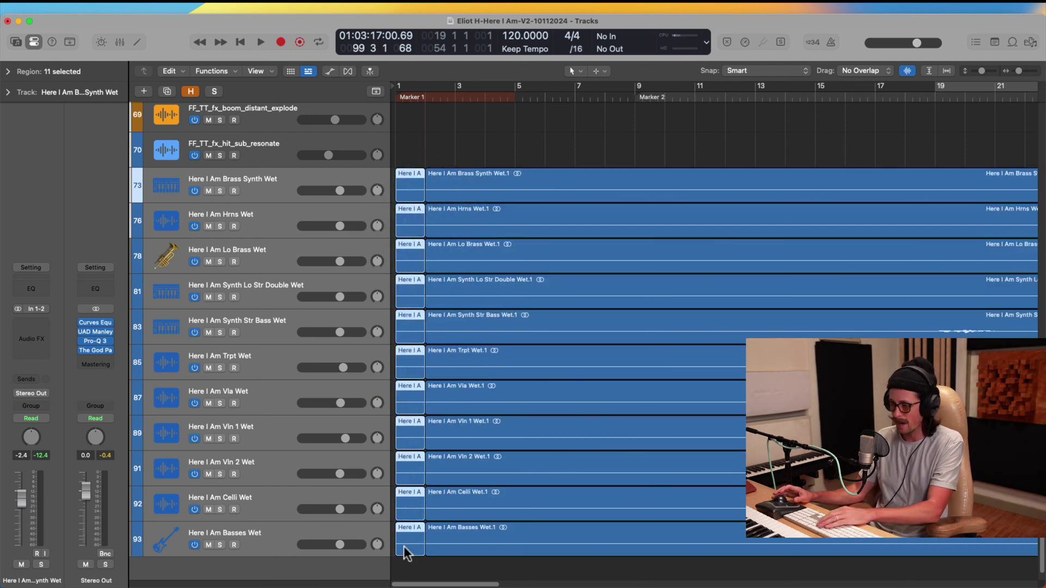
key(Delete)
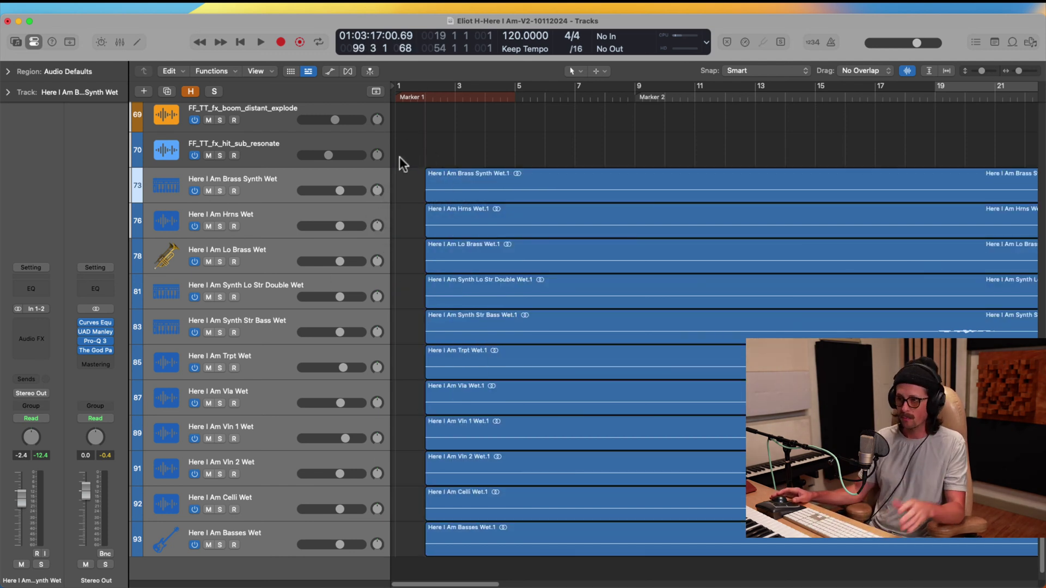
Move all the trimmed wet stems one bar earlier to start at bar 1, and play the song's ending from about bar 96.
key(z)
drag(458, 217, 450, 518)
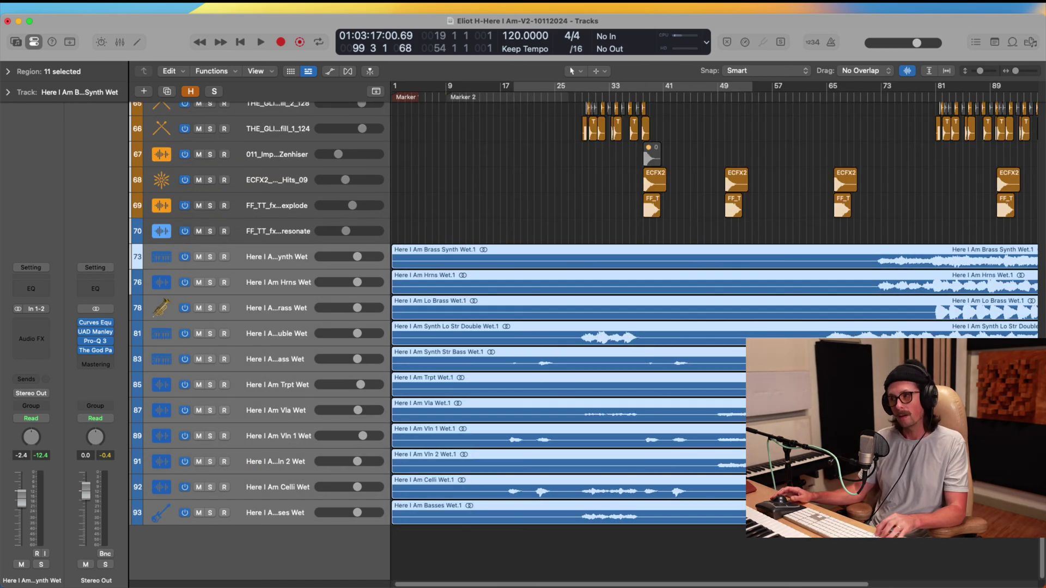
scroll(902, 326, right, 5)
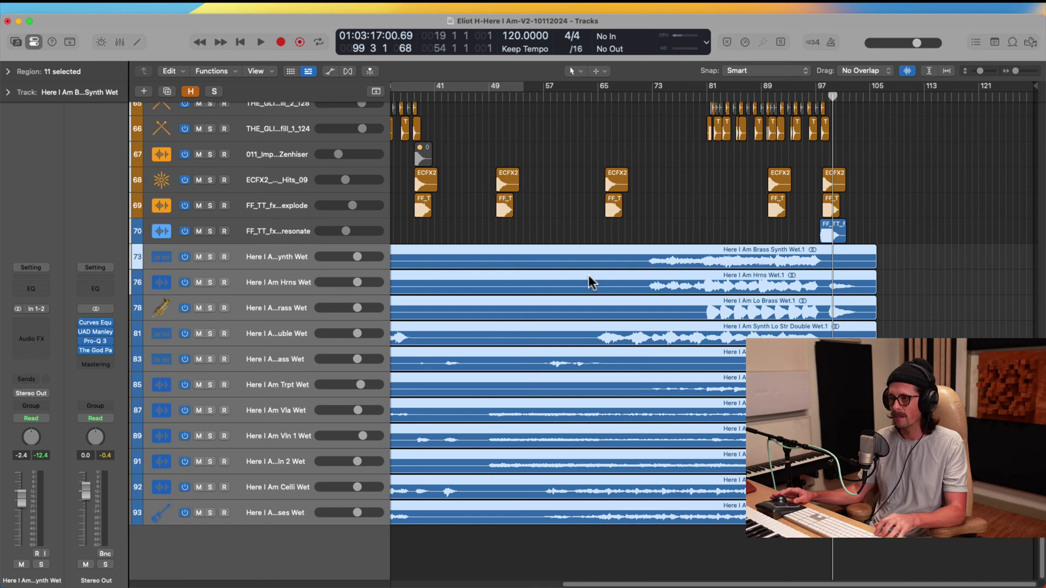
drag(713, 194, 914, 314)
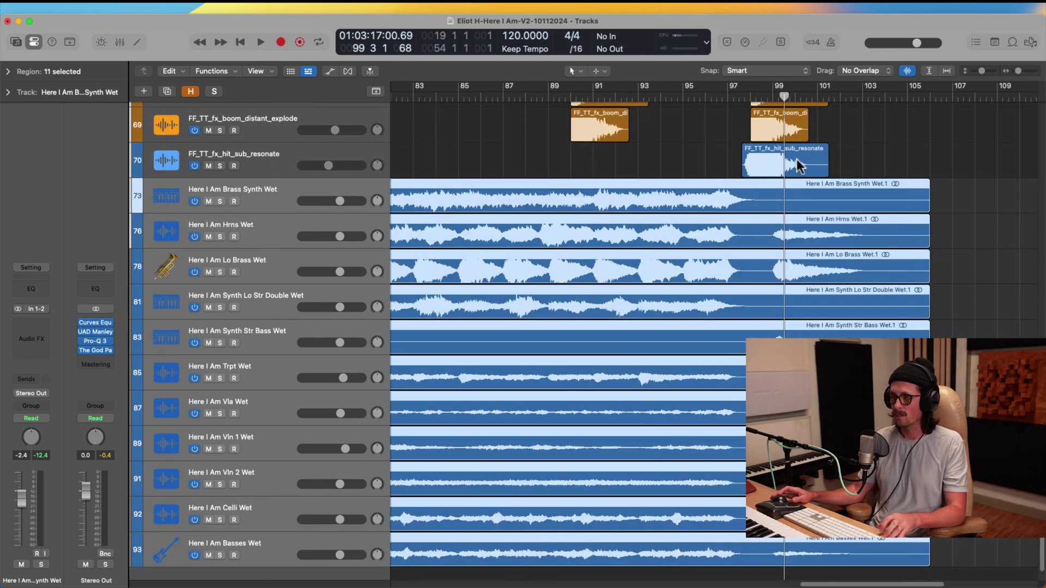
double_click(719, 97)
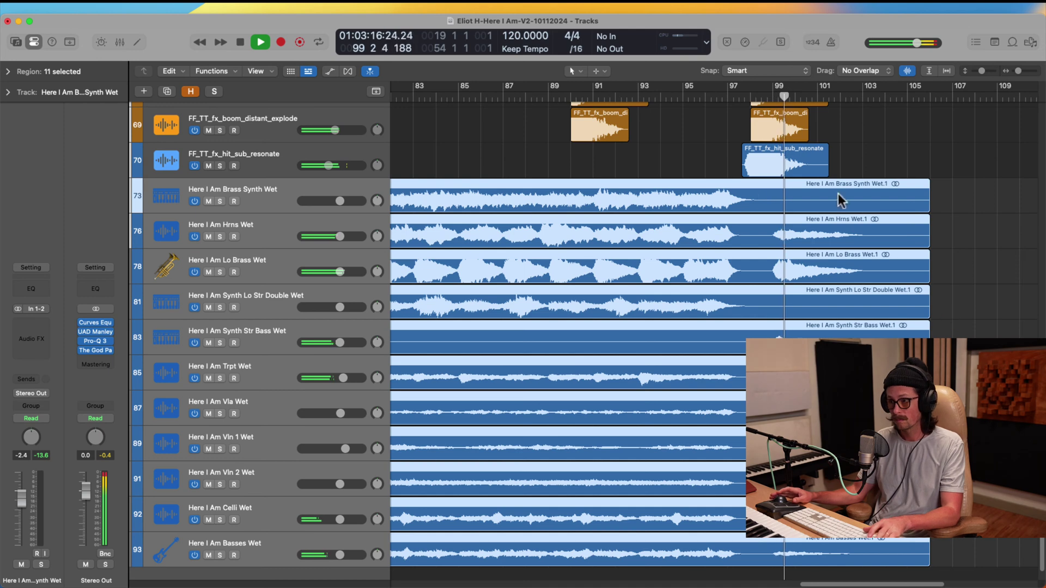
Play from about bar 91 with the wet stems soloed, adding tracks 63, 64 and 66 to the solo, and stop around bar 97.
click(599, 98)
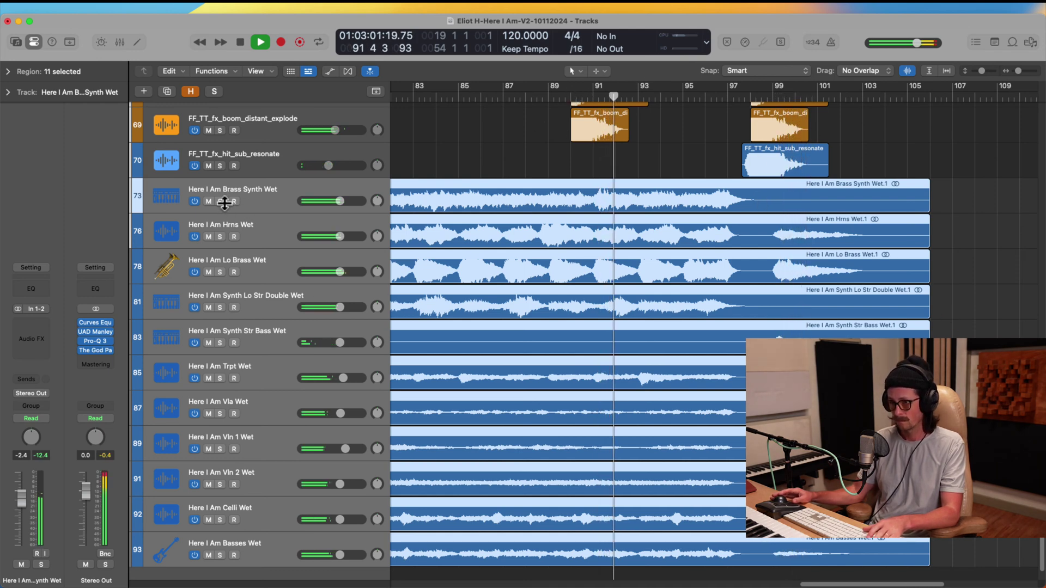
key(s)
scroll(570, 207, up, 5)
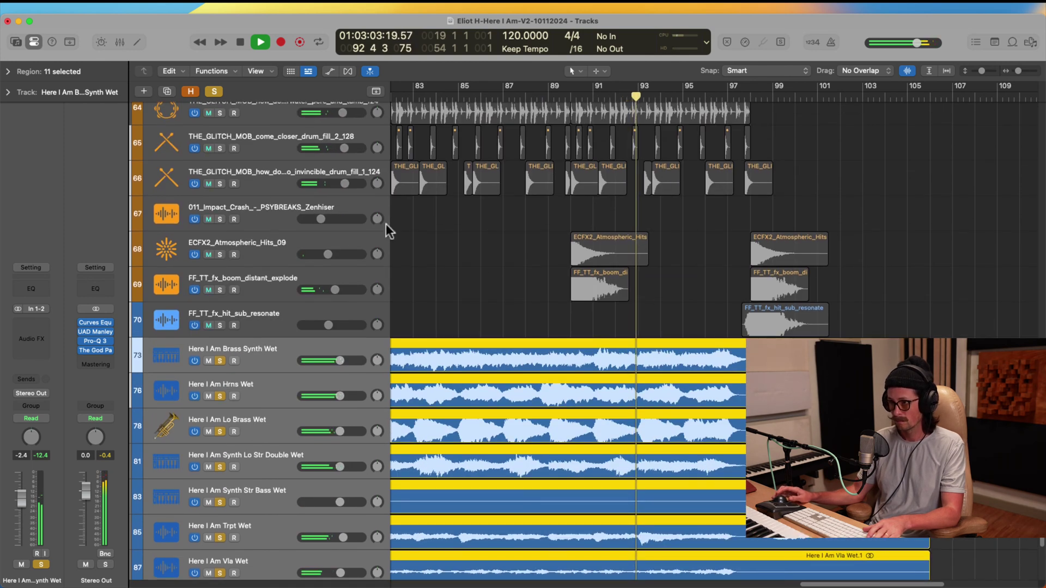
scroll(564, 248, up, 2)
click(220, 156)
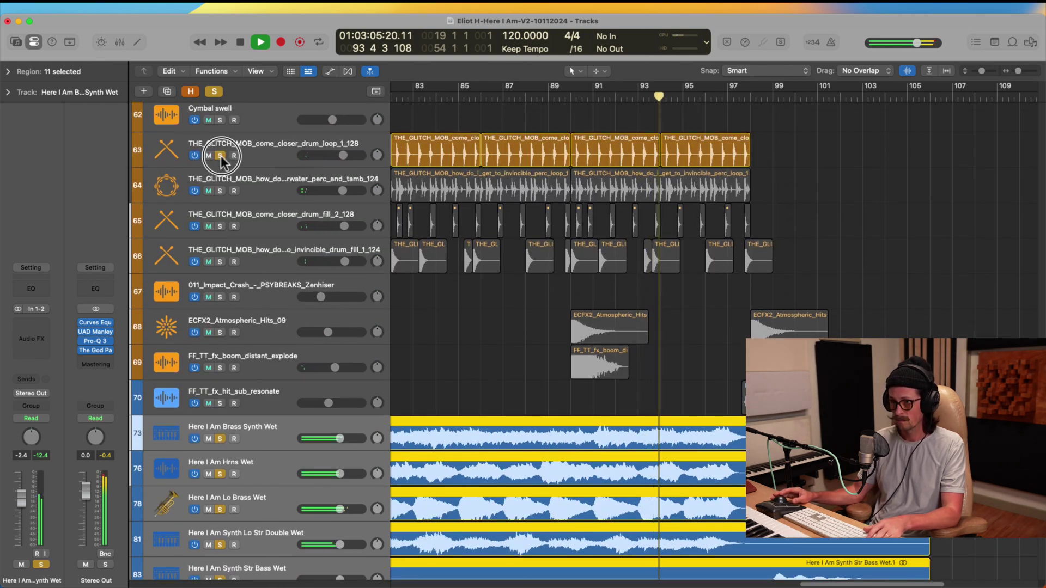
click(220, 191)
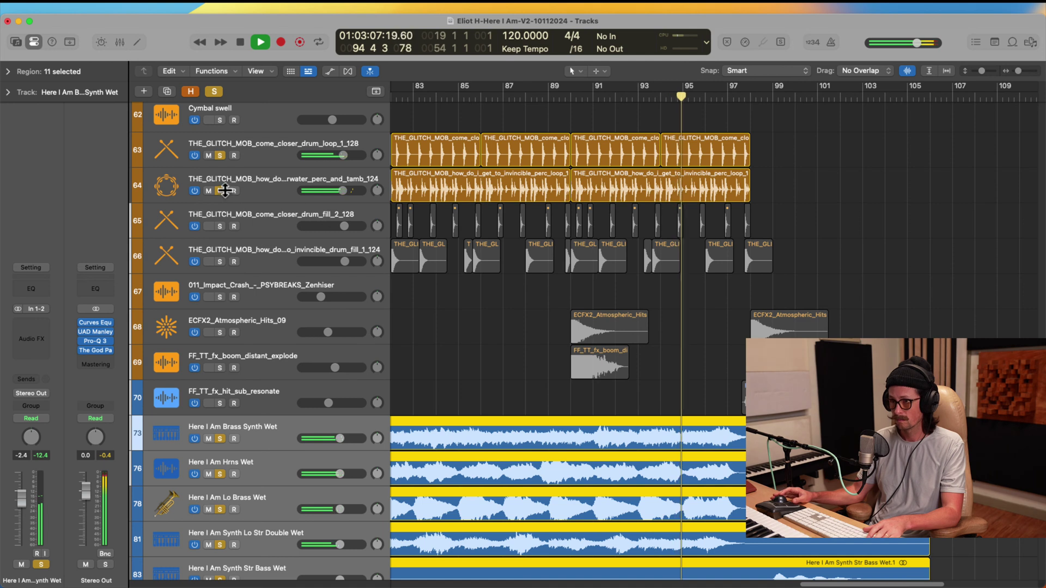
click(220, 262)
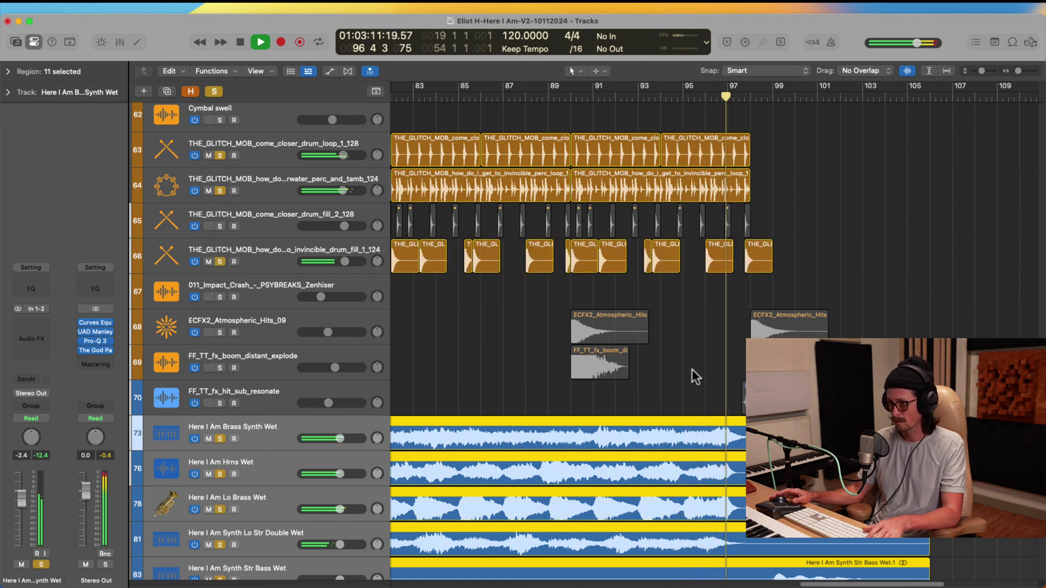
key(space)
Solo the Rock Drums on track 58 as well and replay the ending from about bar 94, stopping around bar 98.
scroll(711, 253, up, 10)
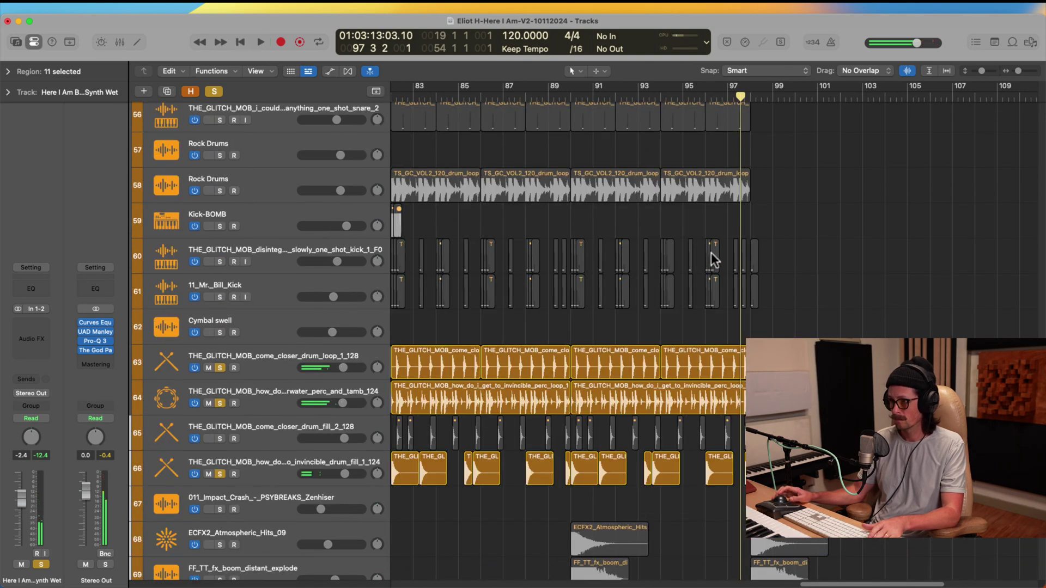
click(220, 331)
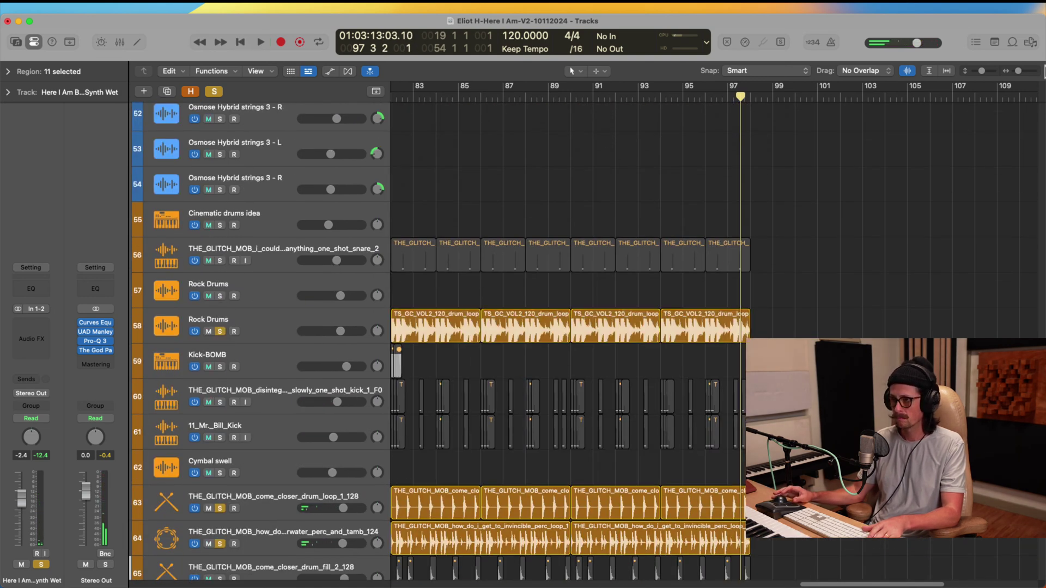
click(681, 95)
key(space)
scroll(714, 299, up, 3)
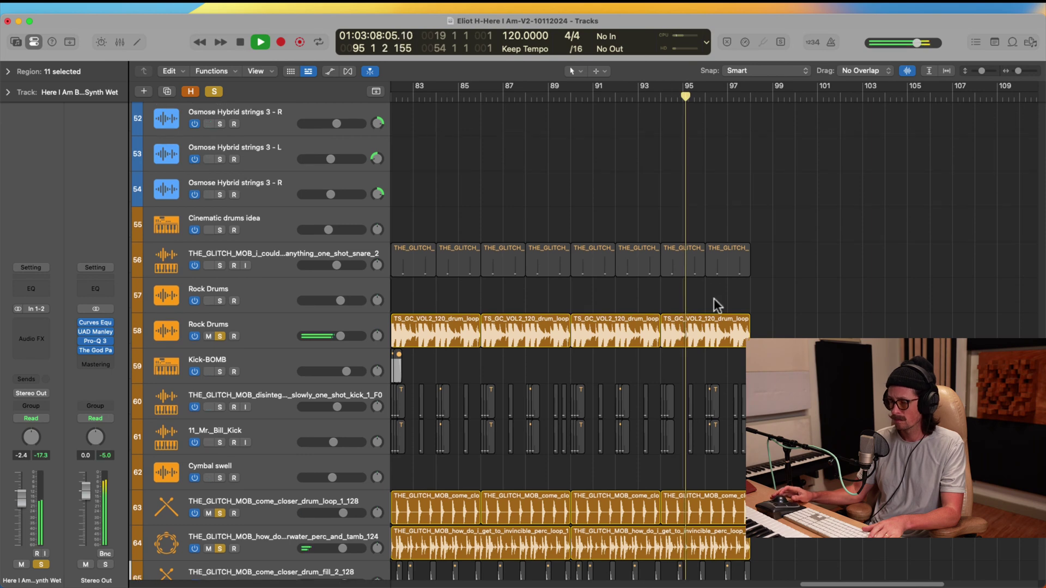
scroll(623, 362, up, 2)
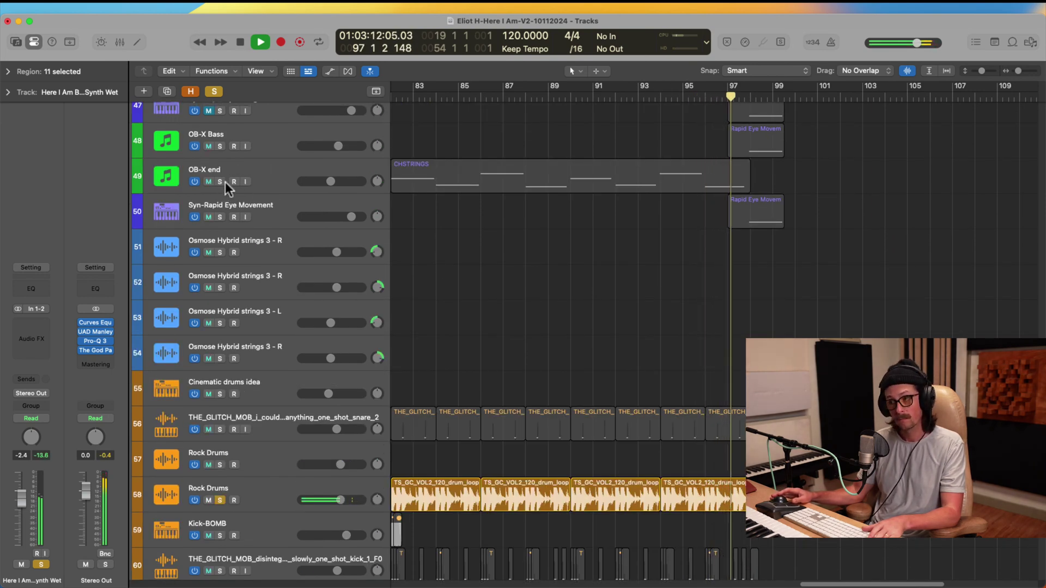
key(space)
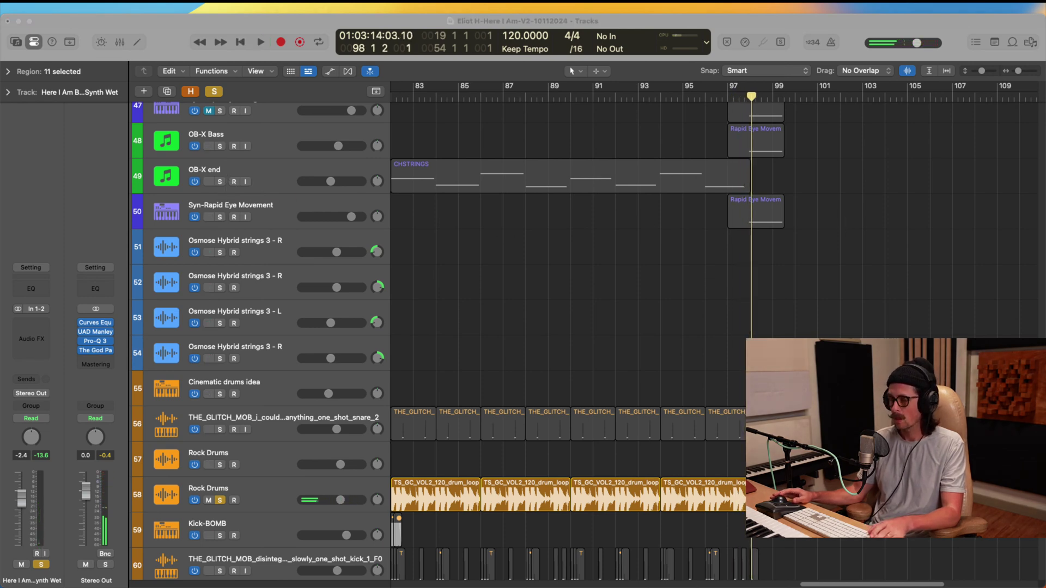
Move the wet stems back one bar later and compare their ending with the drum and effect hits around bar 98.
click(695, 288)
scroll(695, 280, down, 15)
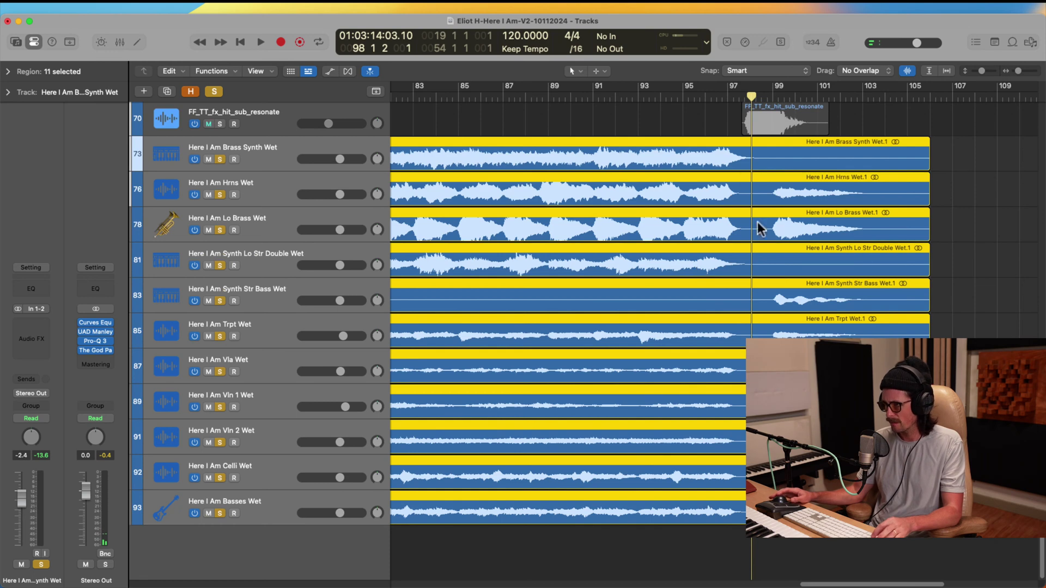
key(alt+Right)
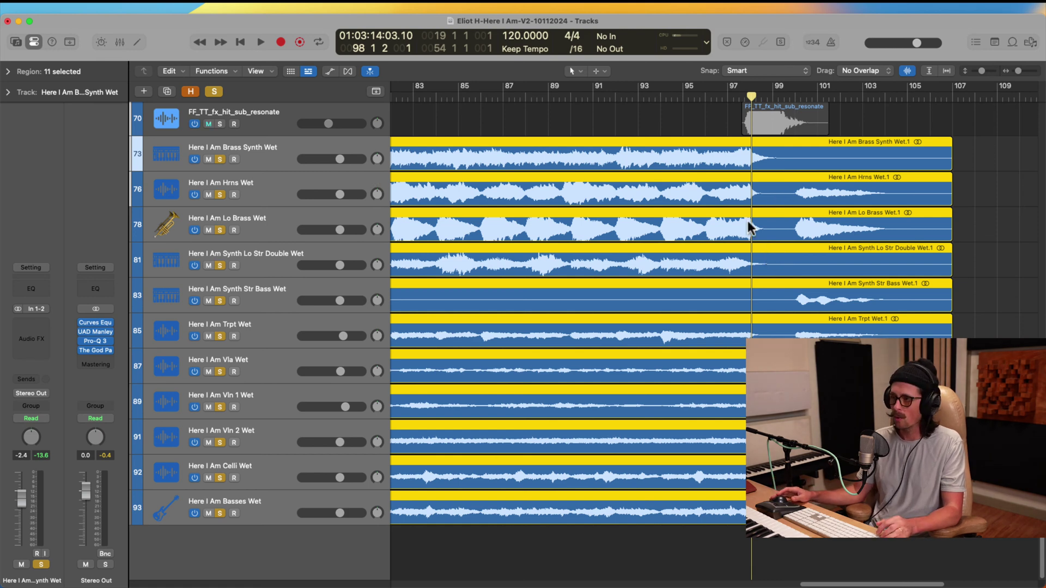
scroll(747, 221, up, 8)
scroll(741, 182, down, 3)
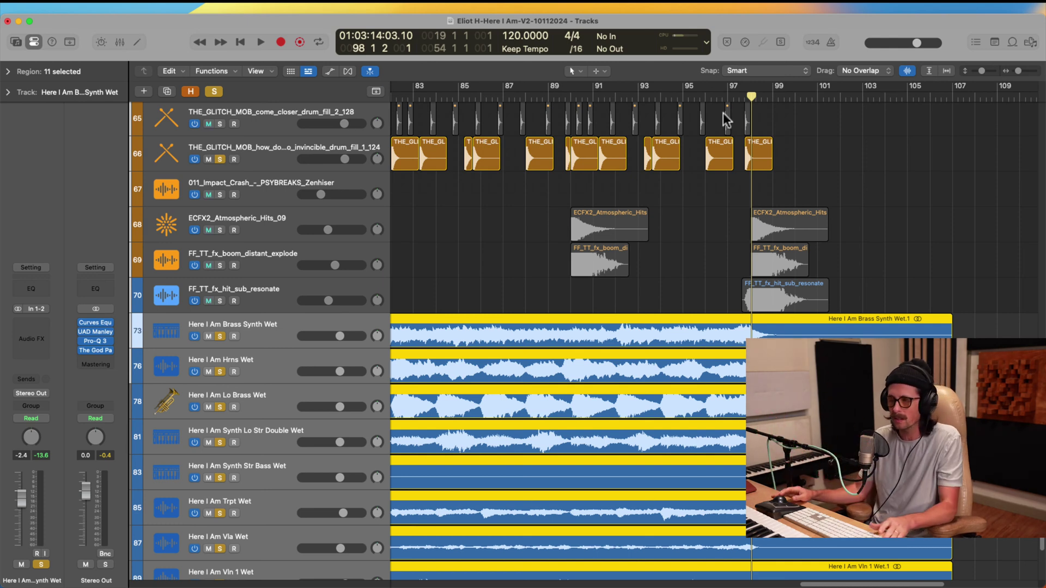
scroll(626, 249, down, 5)
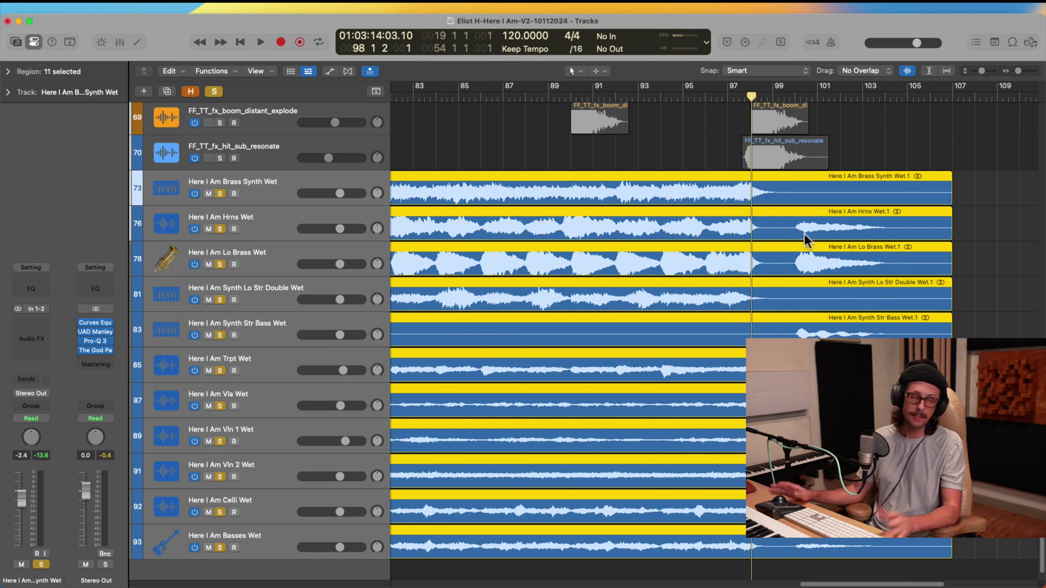
Split all the wet stems at bar 100, just before the final orchestral swell.
drag(728, 163, 861, 576)
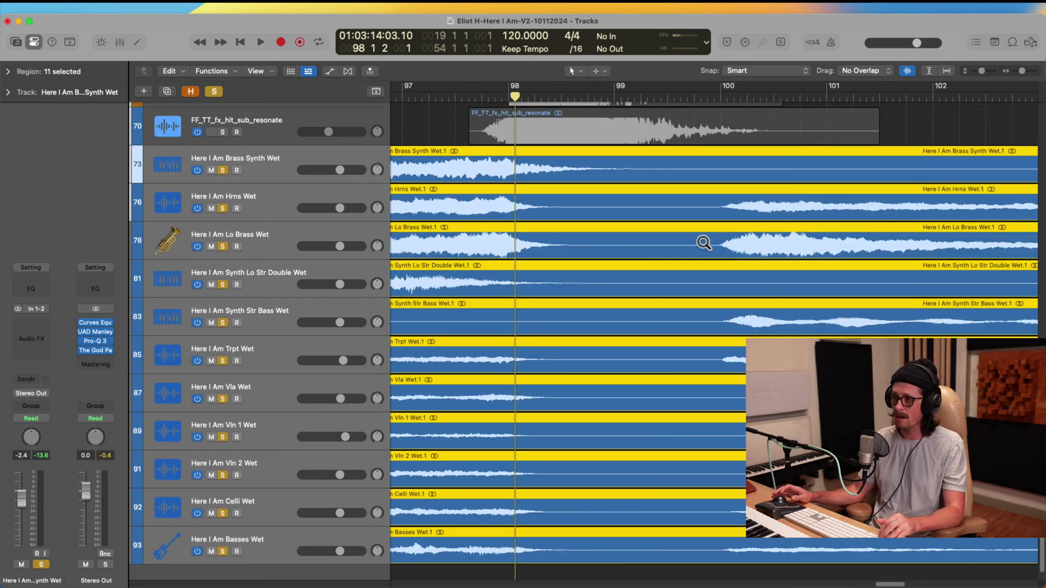
click(708, 95)
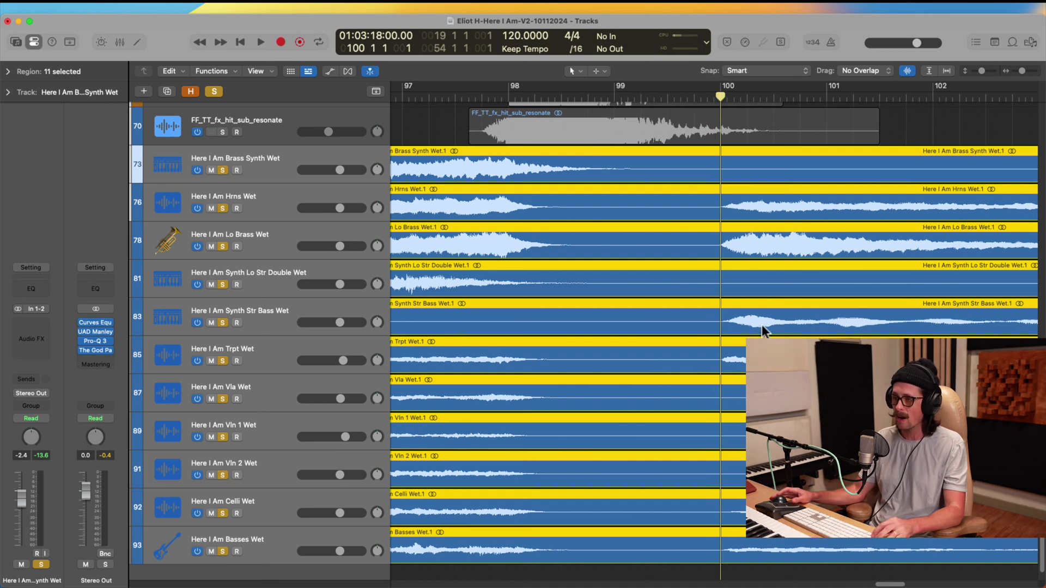
key(super+t)
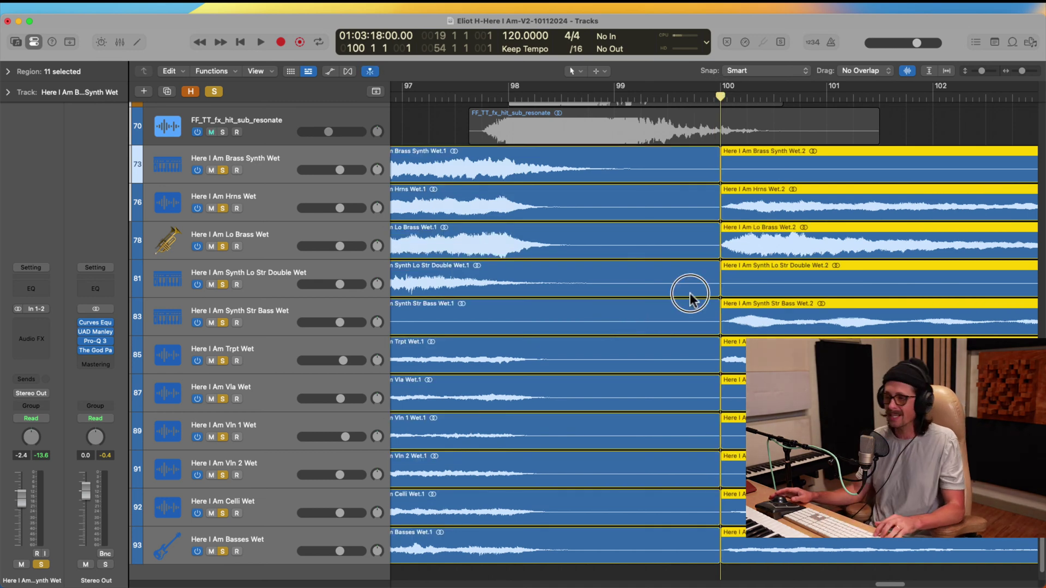
ctrl+alt+click(692, 294)
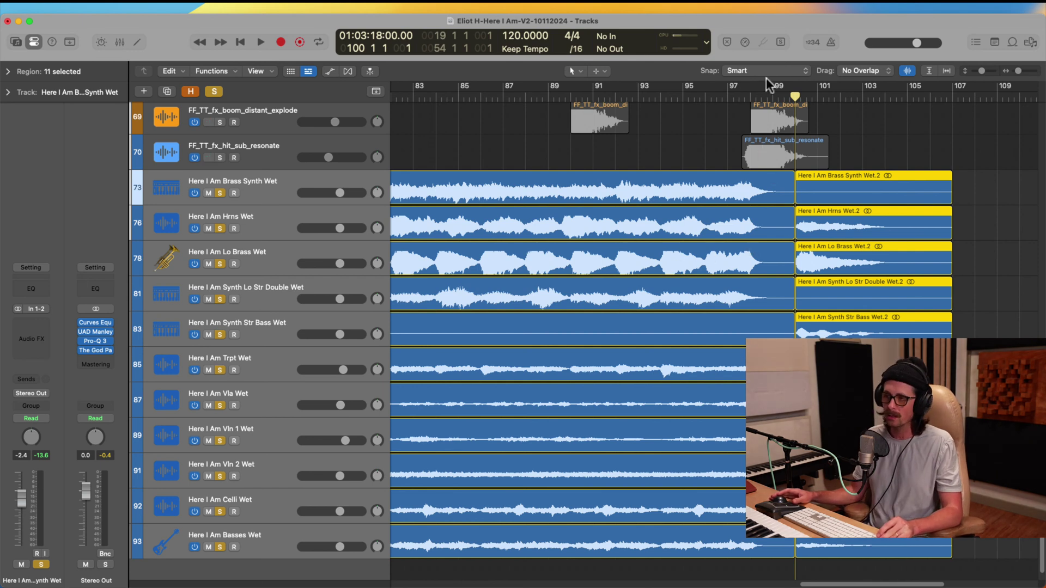
Place the playhead at bar 97 beat 3 and add the come_closer_drum_fill_2 track to the solo.
click(739, 98)
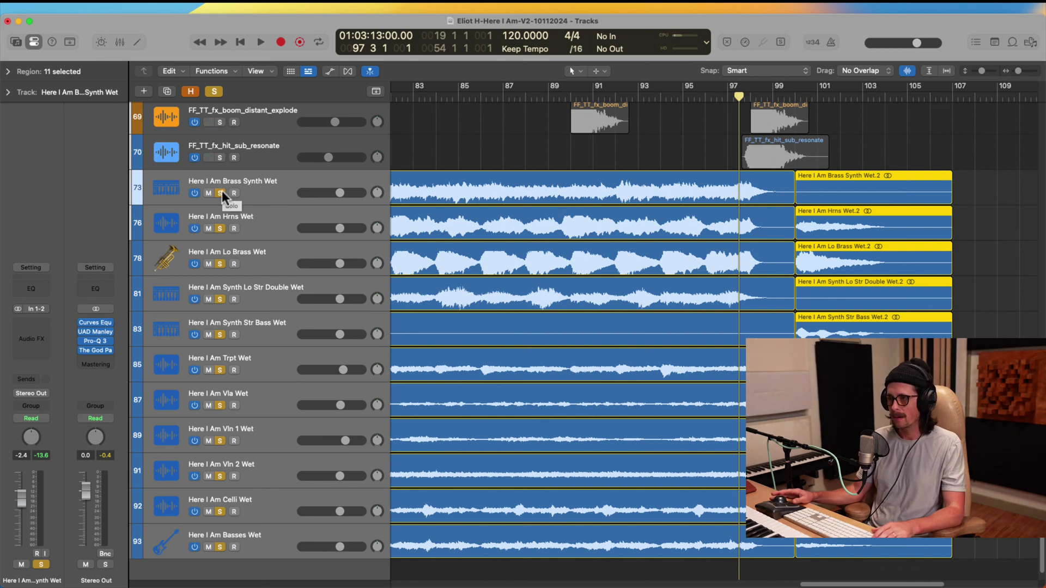
scroll(842, 227, up, 10)
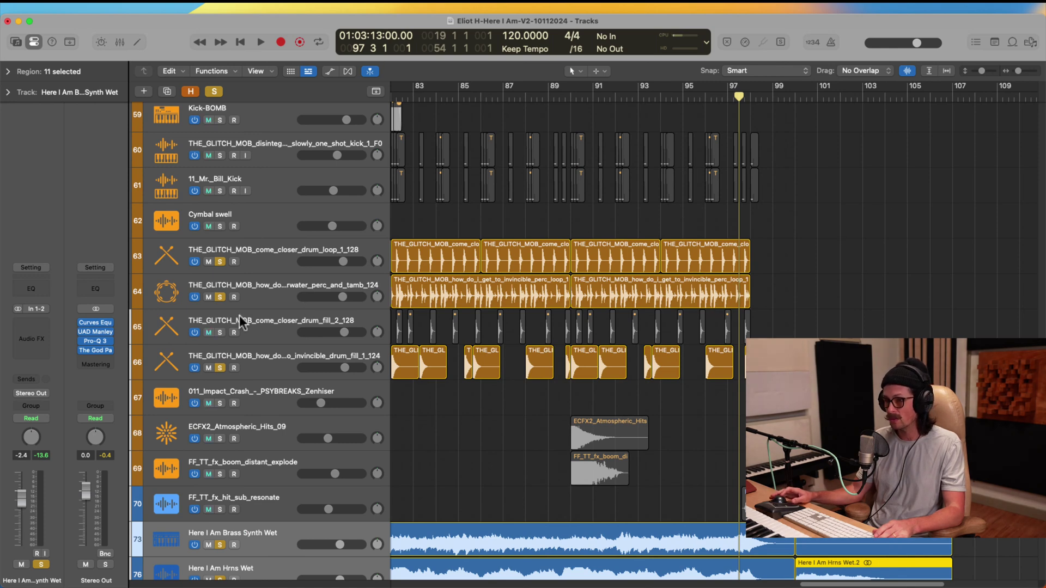
click(220, 332)
scroll(563, 294, up, 3)
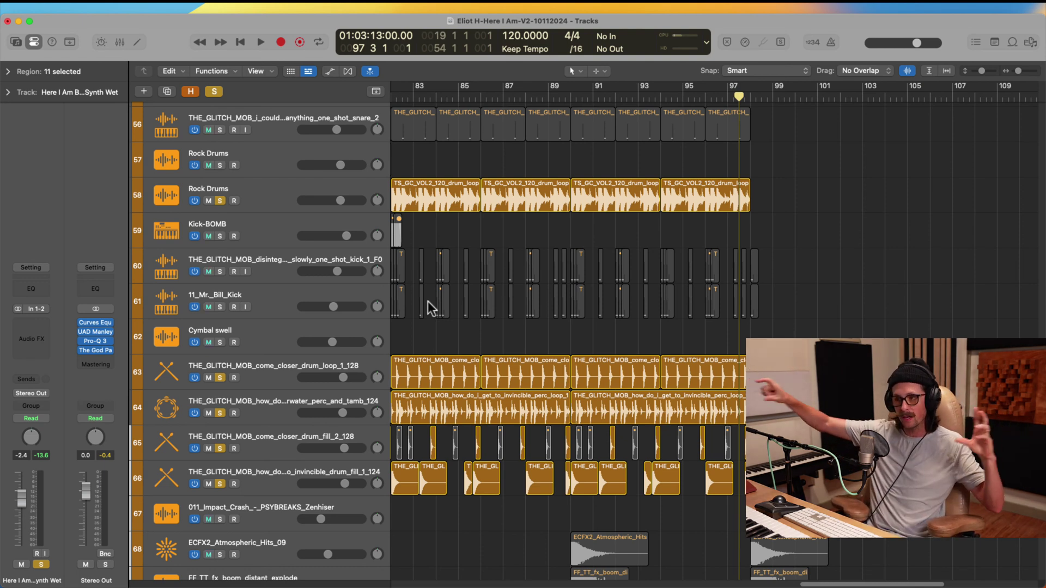
Add the two kick tracks, 60 and 61, and the one-shot snare on track 56 to the solo.
scroll(660, 297, up, 2)
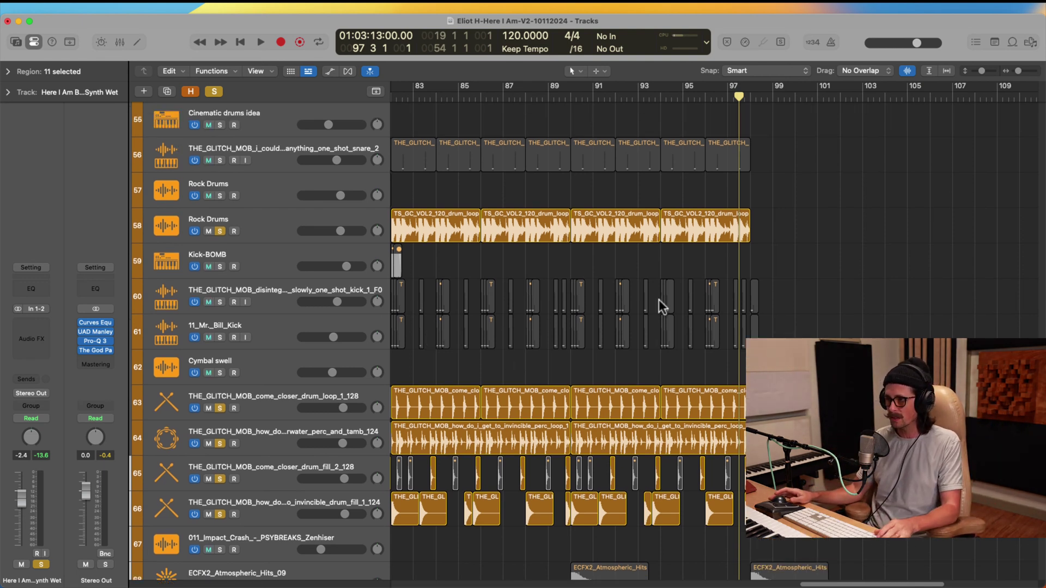
click(221, 301)
click(220, 338)
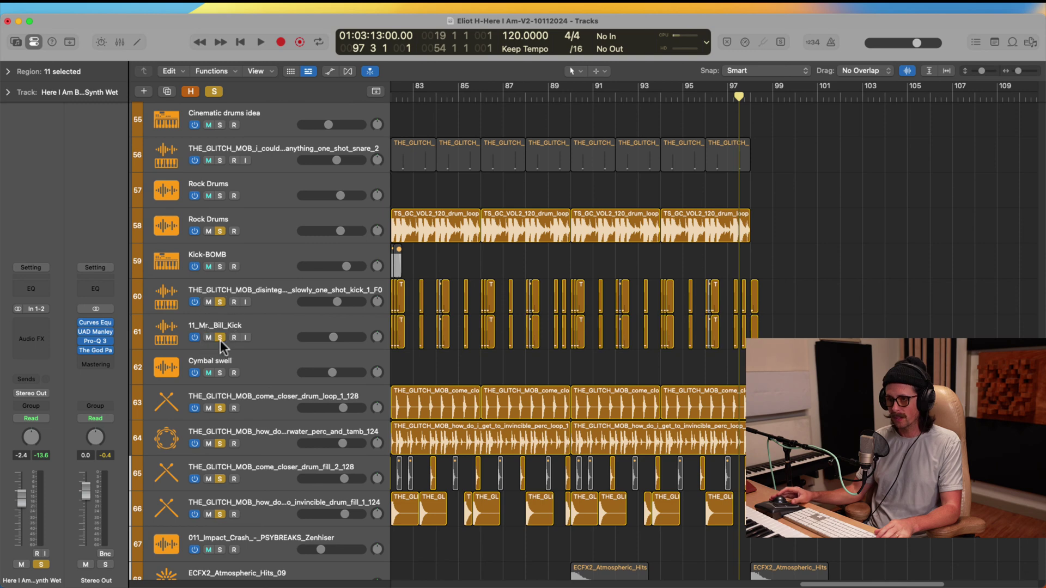
scroll(609, 306, up, 5)
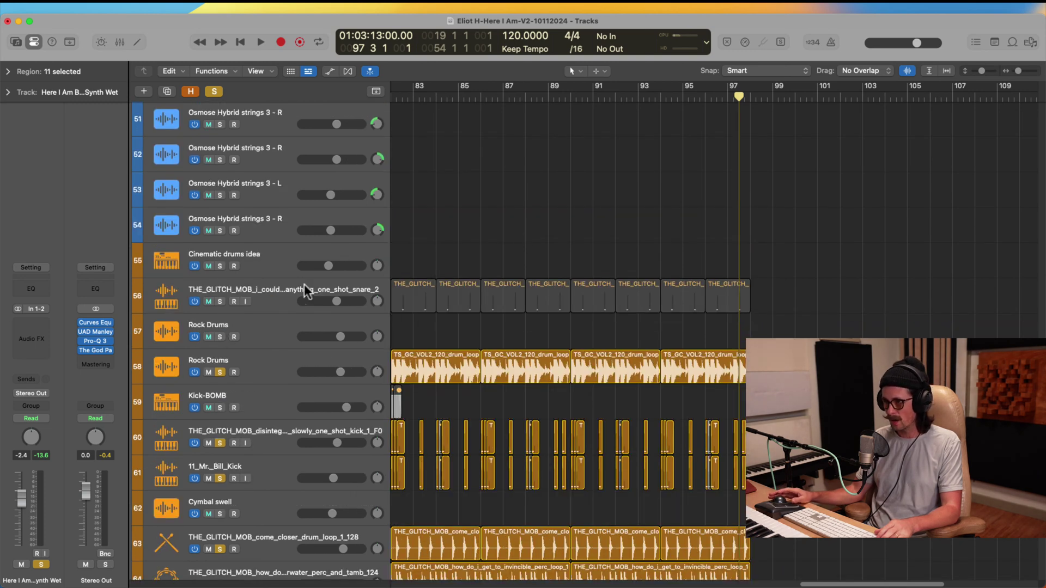
click(220, 302)
scroll(643, 296, up, 6)
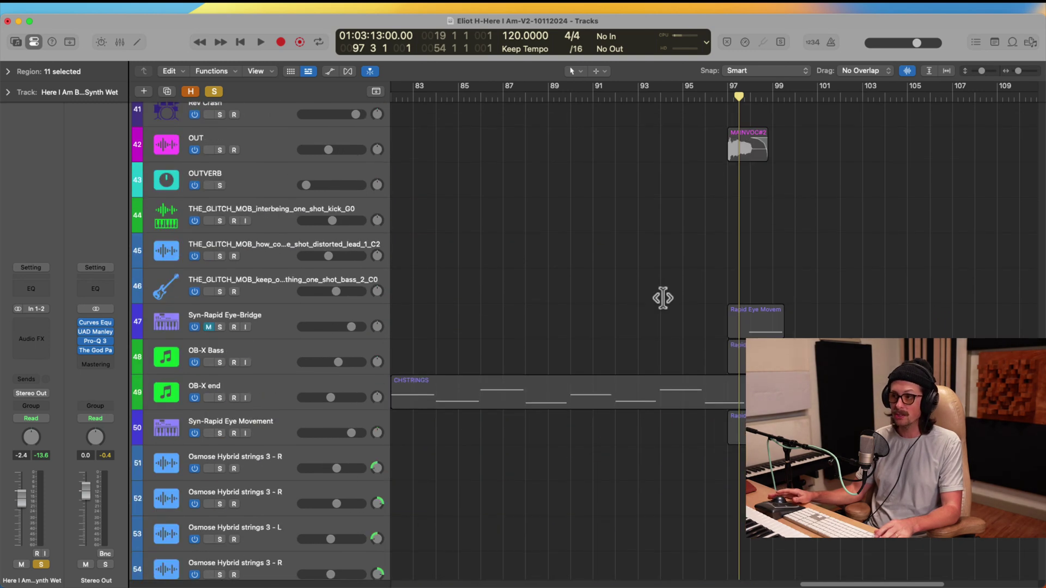
Add the impact crash, atmospheric hits, distant boom and sub hit tracks, 67 to 70, to the solo.
scroll(737, 308, down, 1)
scroll(788, 234, down, 3)
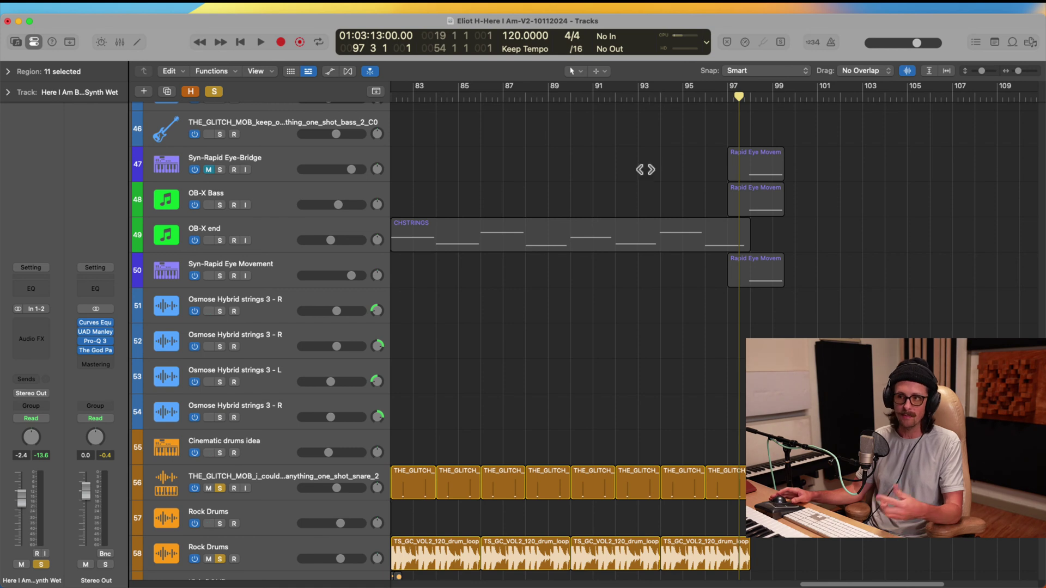
click(659, 98)
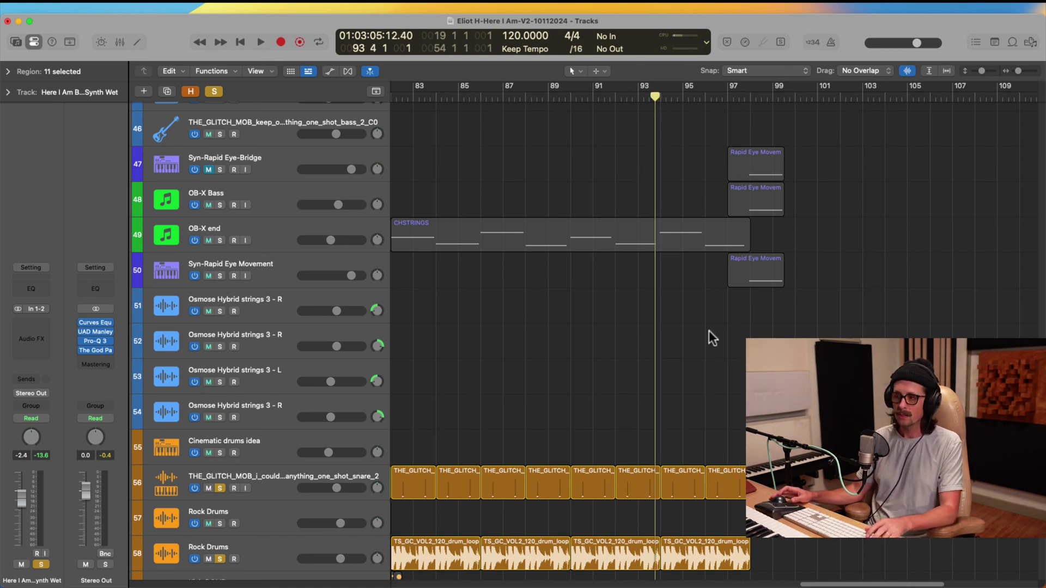
key(super+Tab)
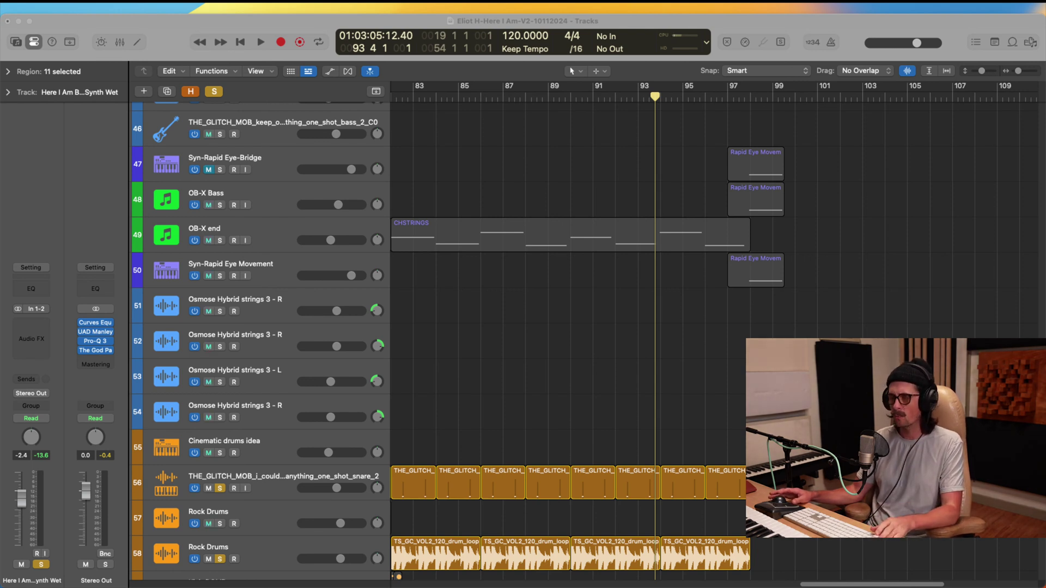
click(4, 192)
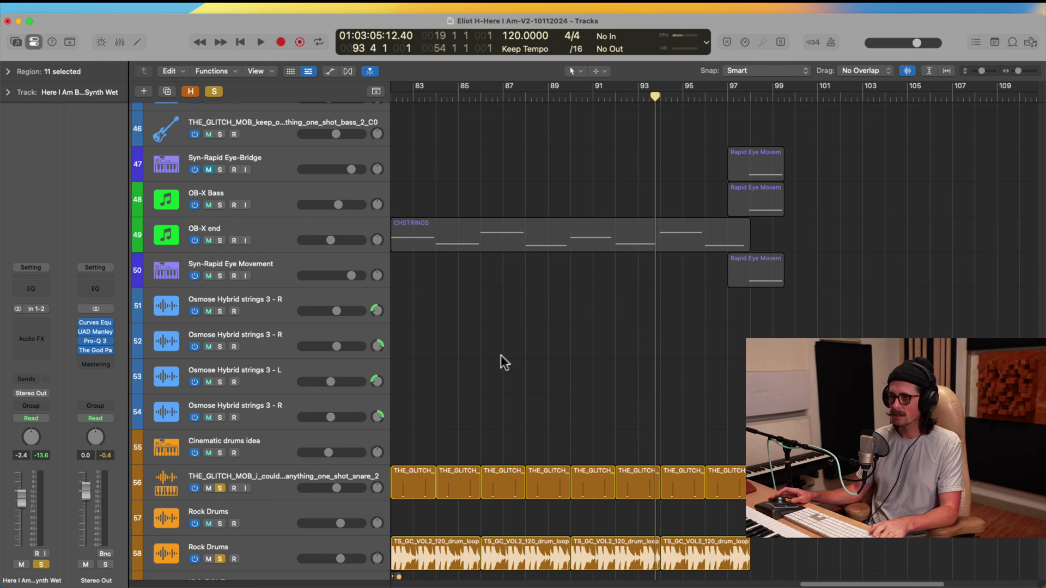
scroll(678, 224, down, 10)
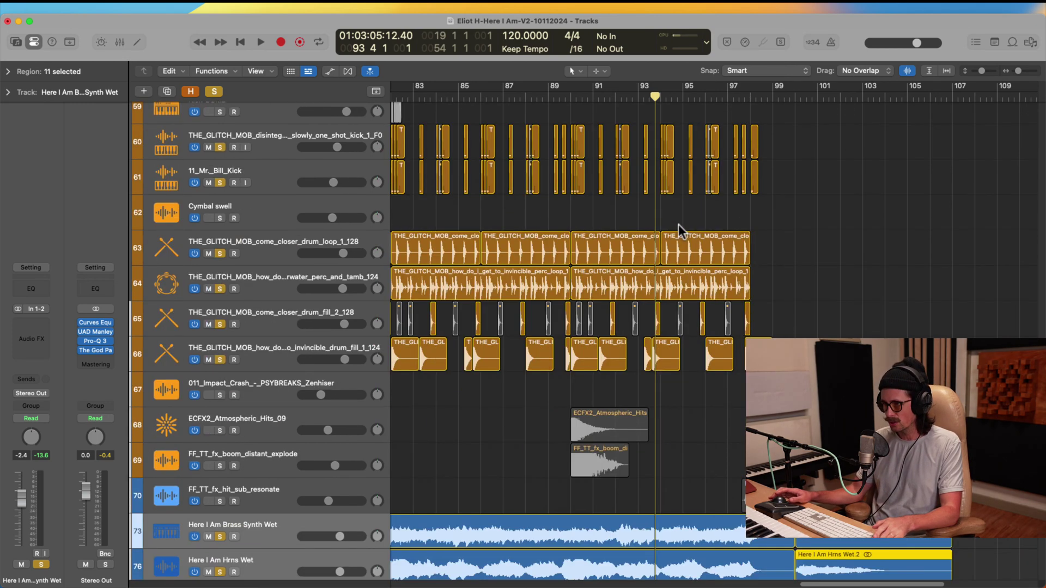
scroll(540, 217, down, 14)
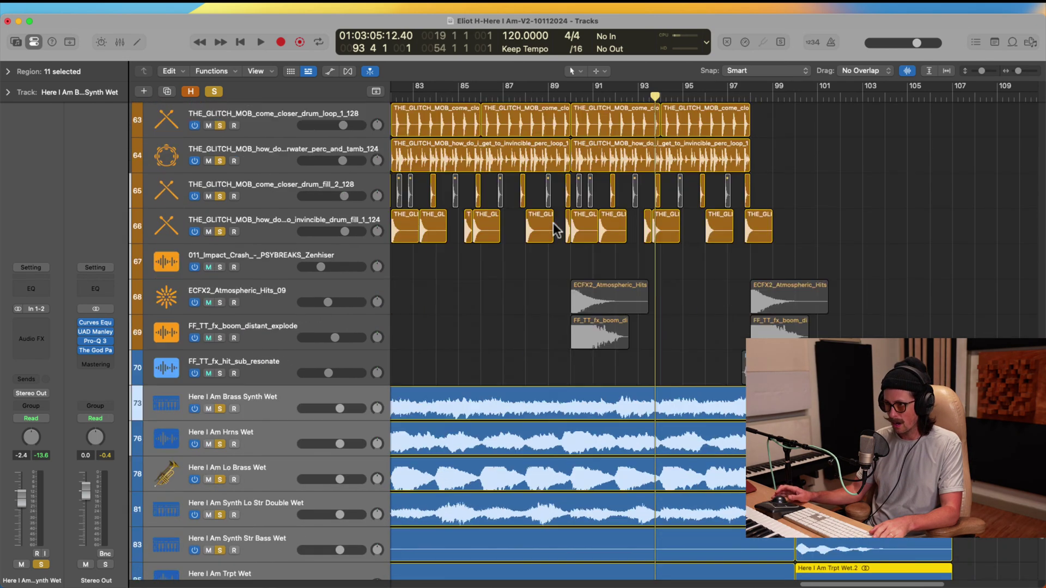
scroll(533, 235, up, 4)
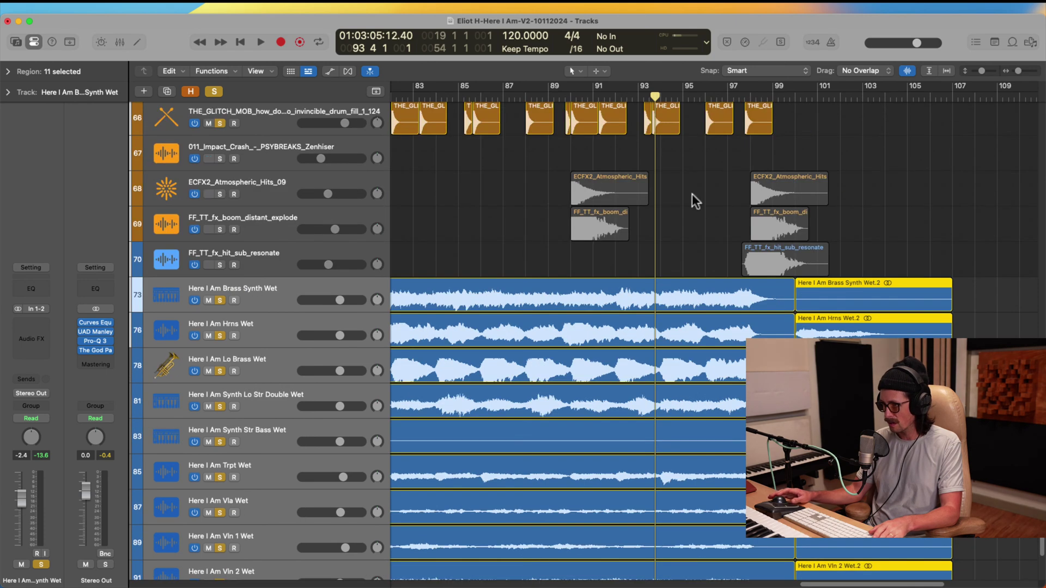
click(248, 228)
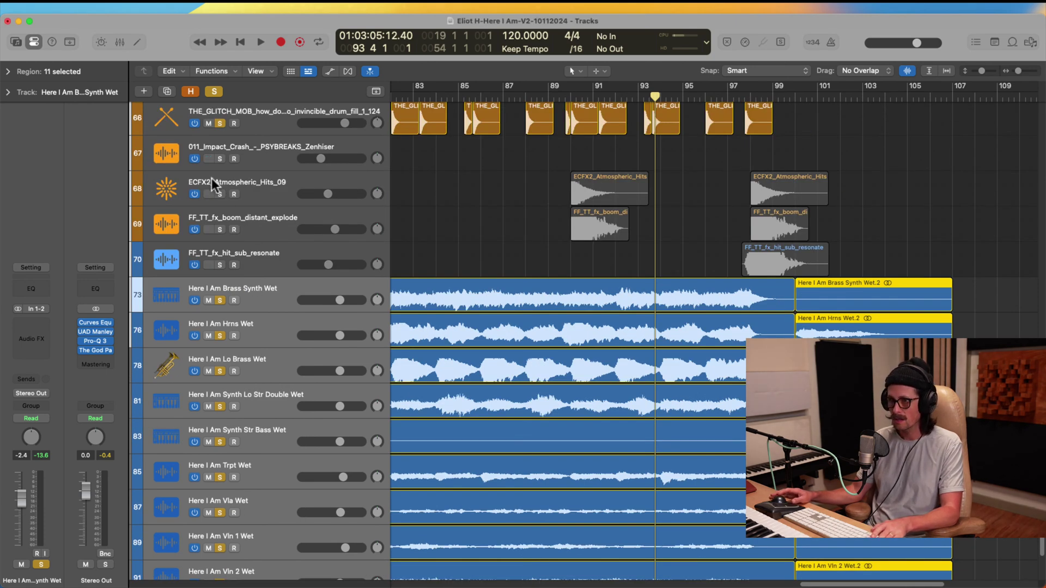
drag(221, 160, 222, 266)
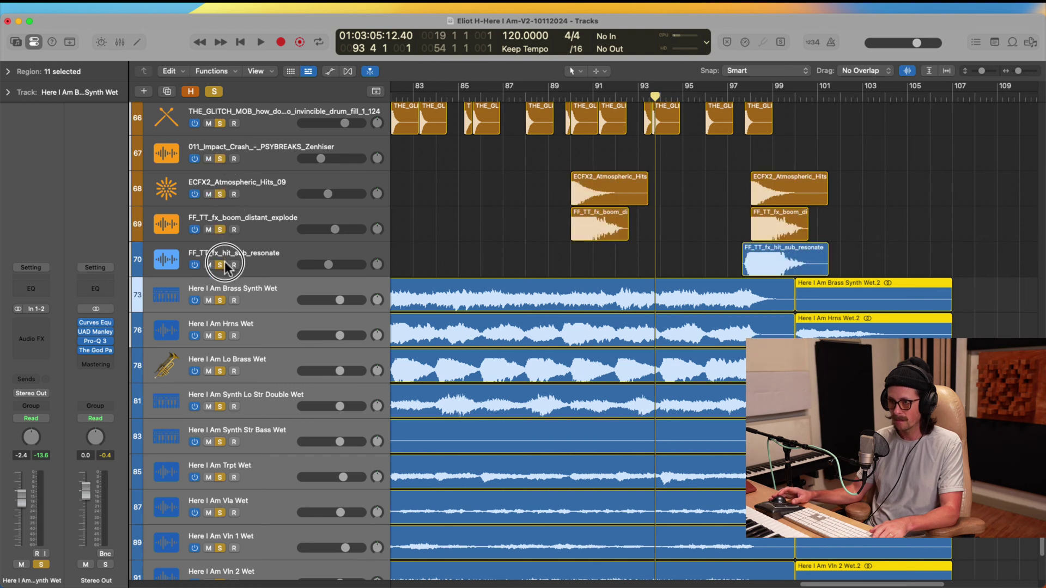
Play the drums and wet stems from bar 89 beat 3 and raise the selected stems together, setting Brass Synth Wet to -2.1 dB.
click(561, 97)
key(super+Tab)
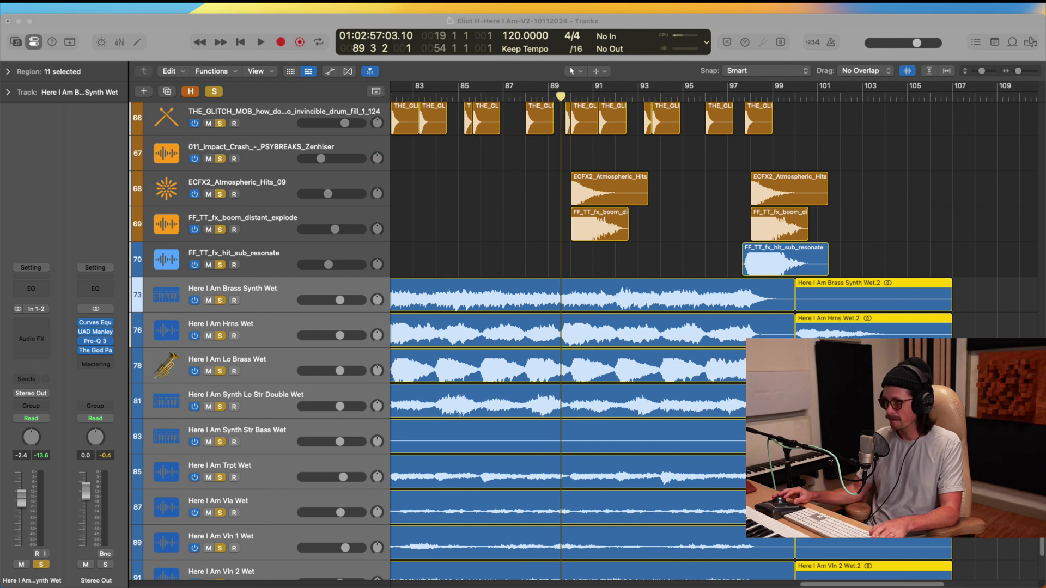
key(super+Tab)
key(space)
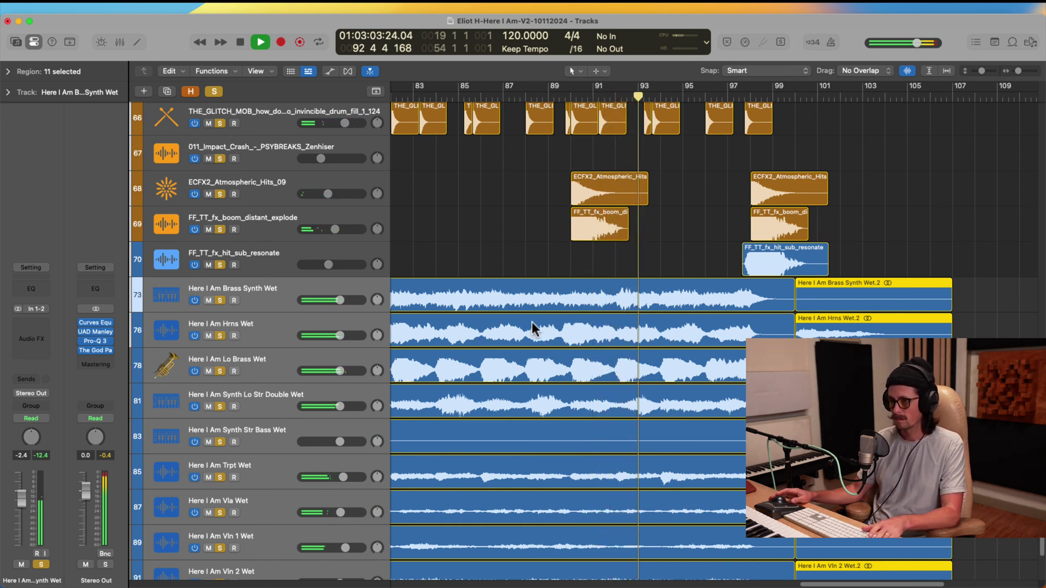
scroll(600, 348, down, 3)
scroll(611, 341, down, 1)
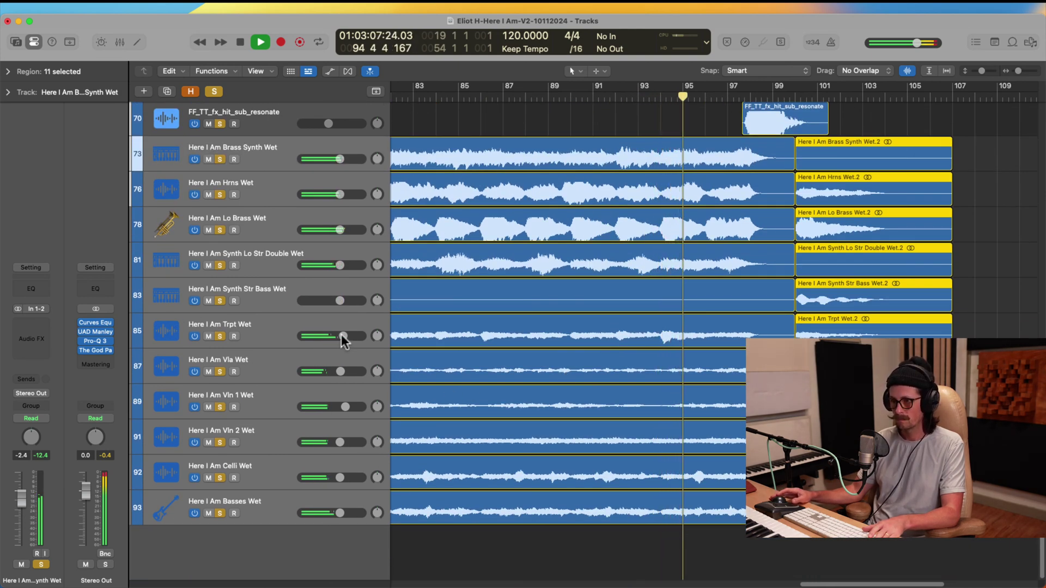
mouse_move(343, 336)
mouse_down()
mouse_move(334, 323)
mouse_move(356, 317)
mouse_move(339, 320)
mouse_up()
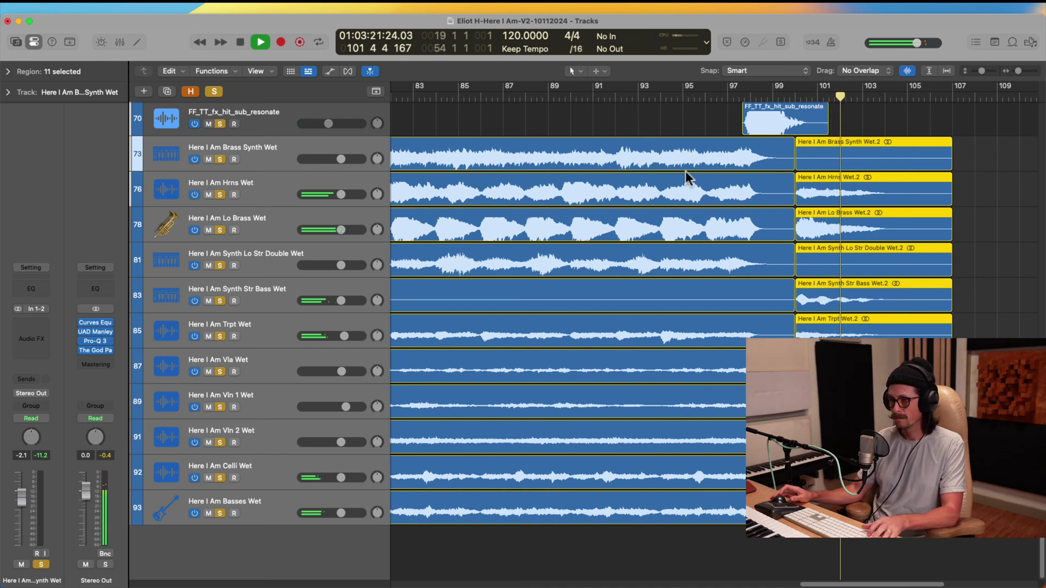
Replay the section from around bar 90 and examine the levels of the soloed drum, effect and orchestral tracks.
click(570, 94)
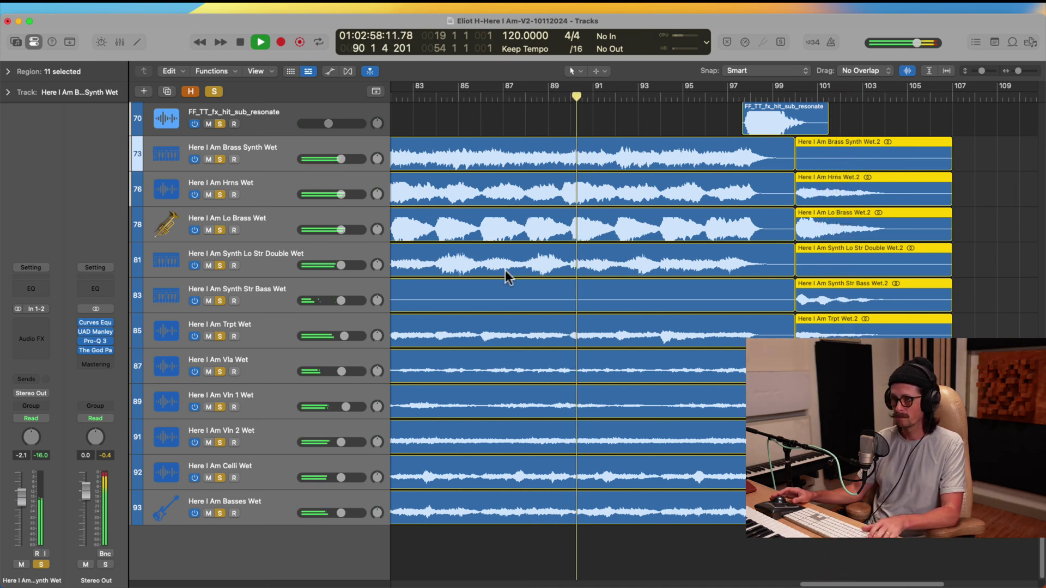
scroll(533, 275, up, 10)
scroll(531, 269, up, 6)
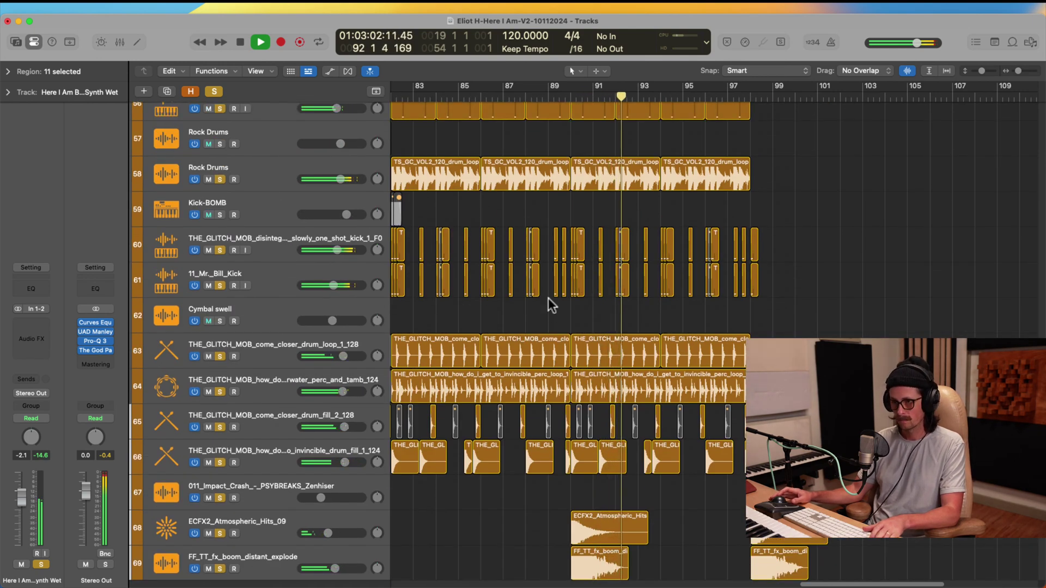
scroll(493, 281, down, 9)
scroll(518, 310, down, 3)
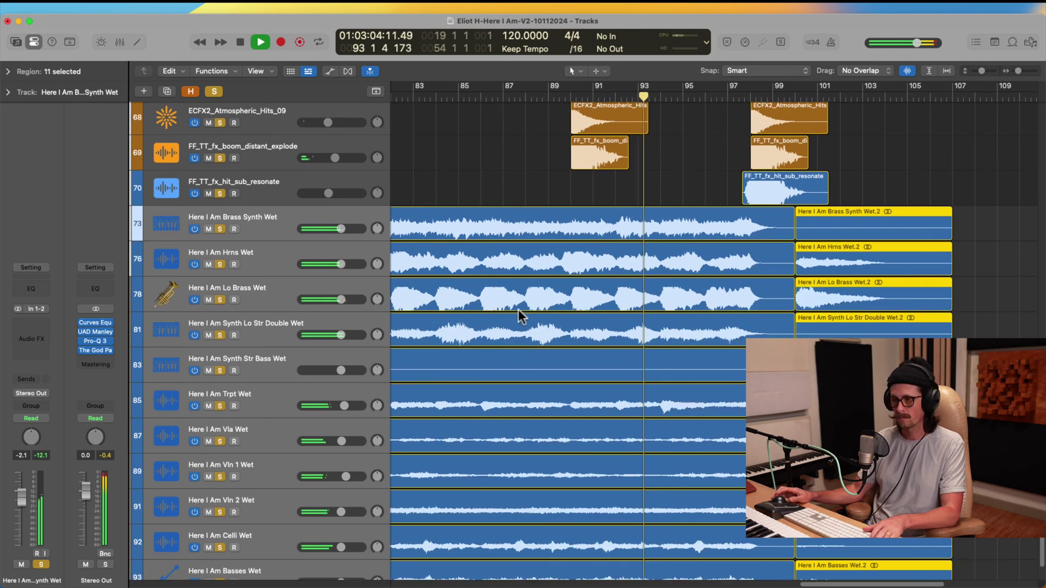
Remove the Hrns, Lo Brass, Synth Lo Str Double and Synth Str Bass wet stems from the solo during playback, and stop.
click(220, 229)
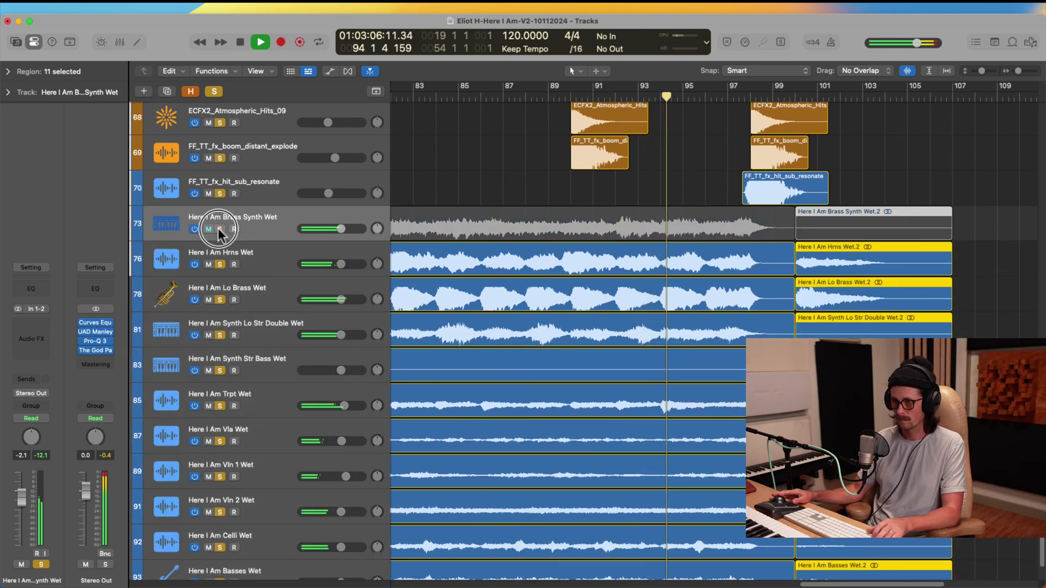
click(219, 264)
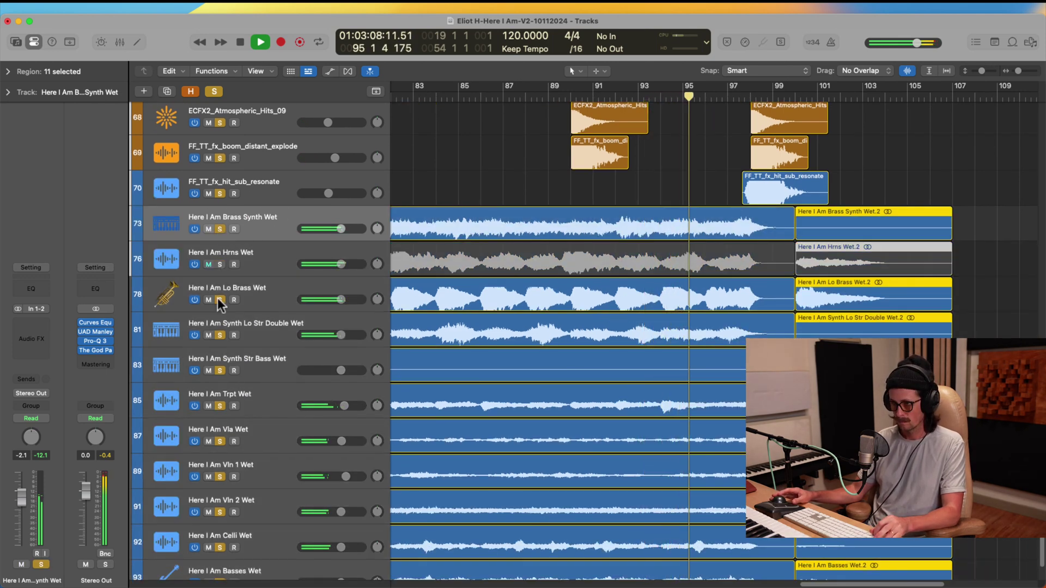
click(219, 300)
click(219, 335)
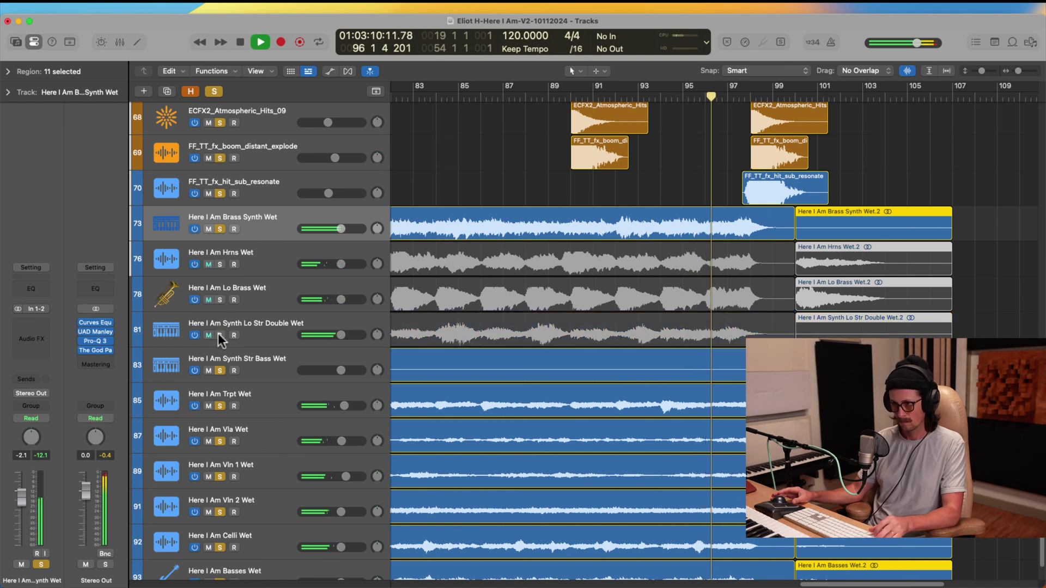
click(221, 370)
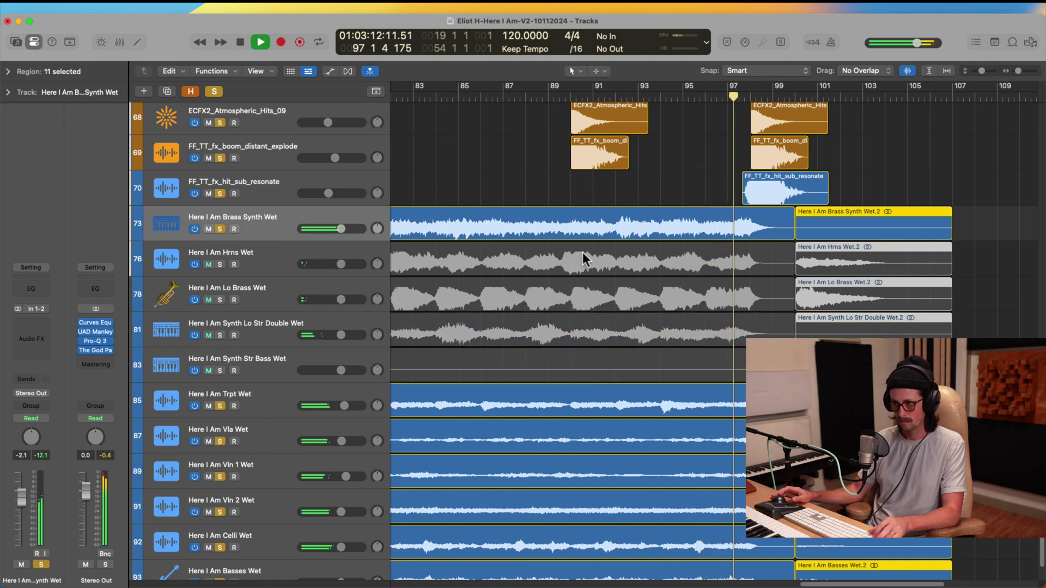
scroll(584, 284, down, 3)
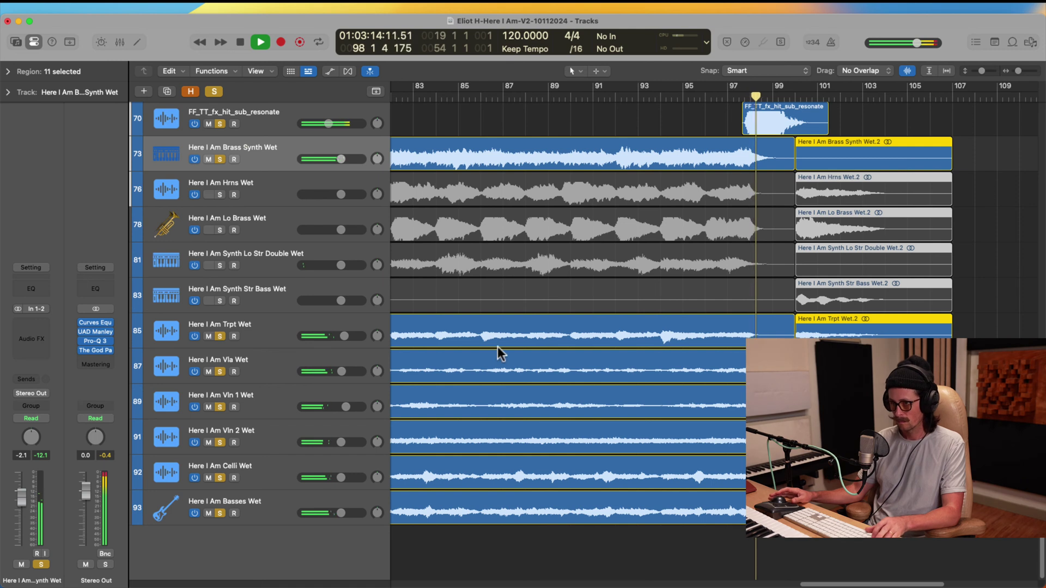
key(space)
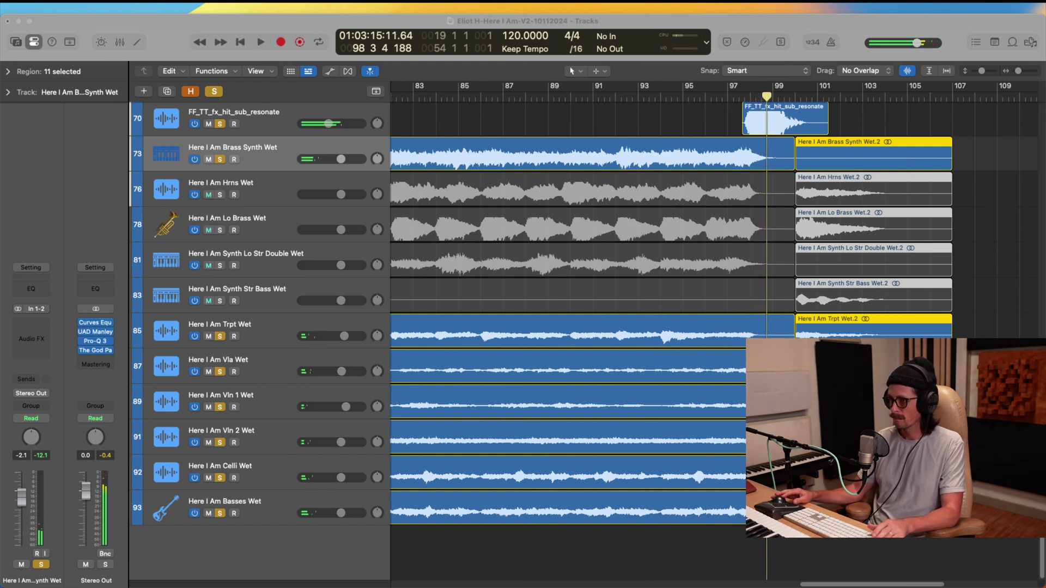
Take the Brass Synth Wet stem and all the stems from Trpt Wet through Basses Wet out of the solo.
click(520, 202)
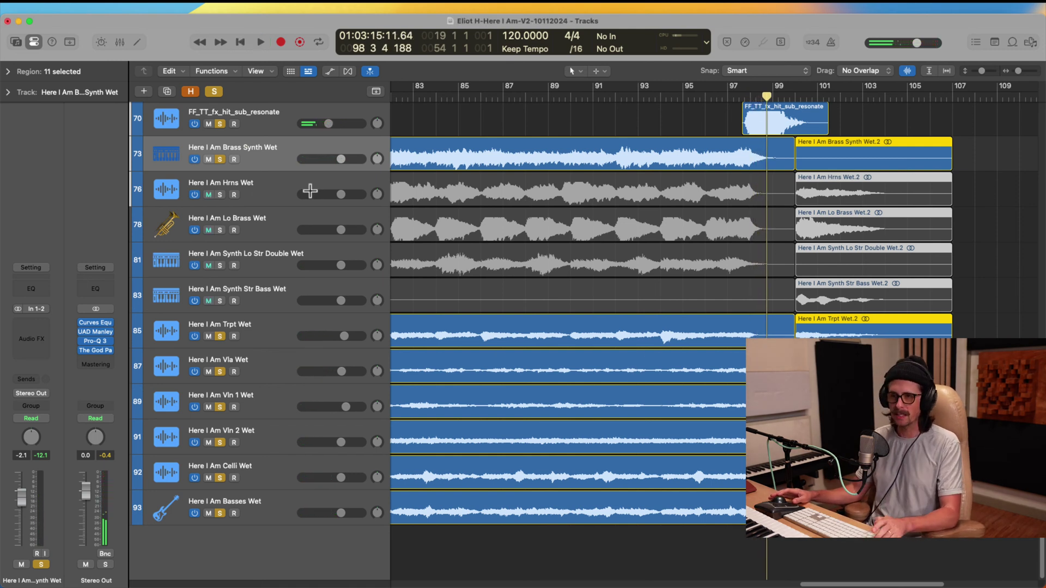
click(268, 156)
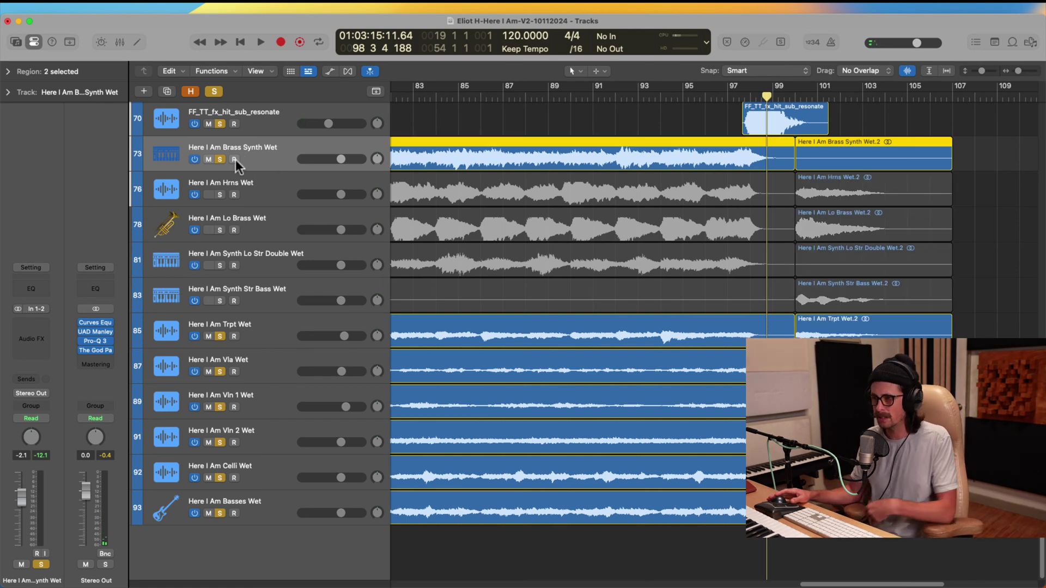
click(220, 159)
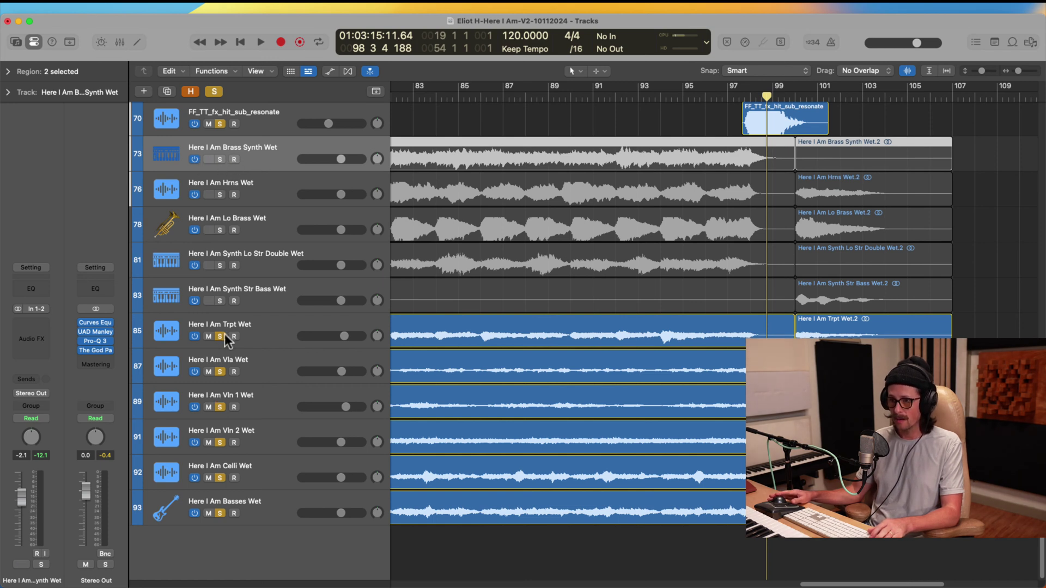
drag(226, 338, 226, 534)
scroll(694, 397, up, 2)
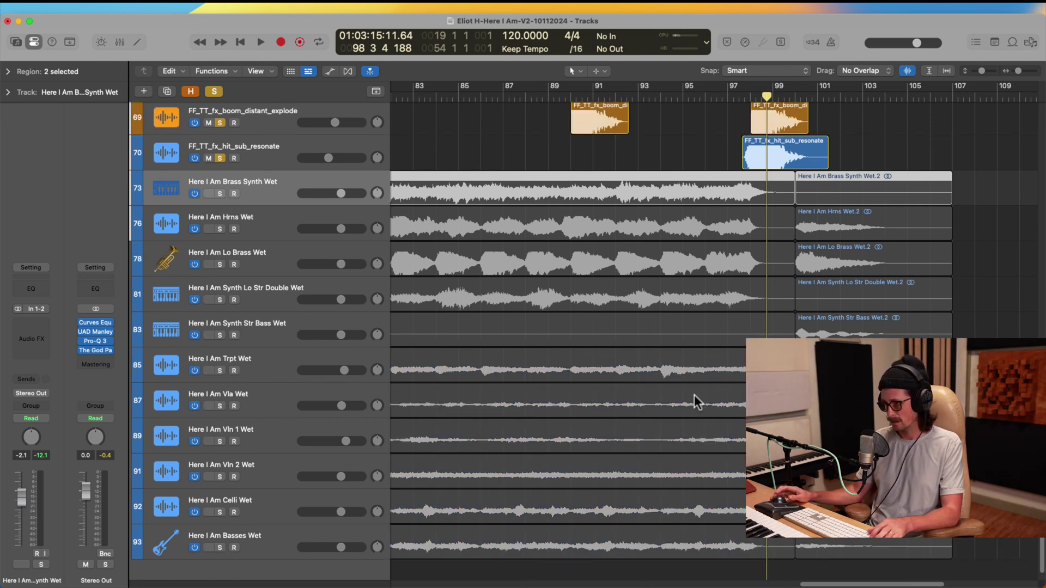
scroll(626, 392, down, 2)
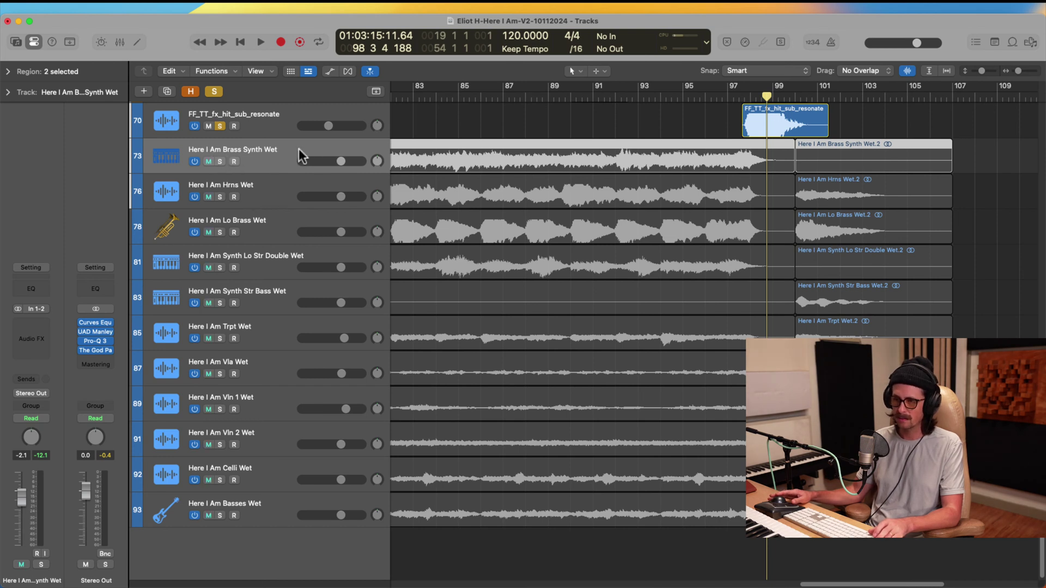
Solo only the Brass Synth Wet stem, play it from around bar 91 and lower its volume to -4.6 dB.
click(220, 162)
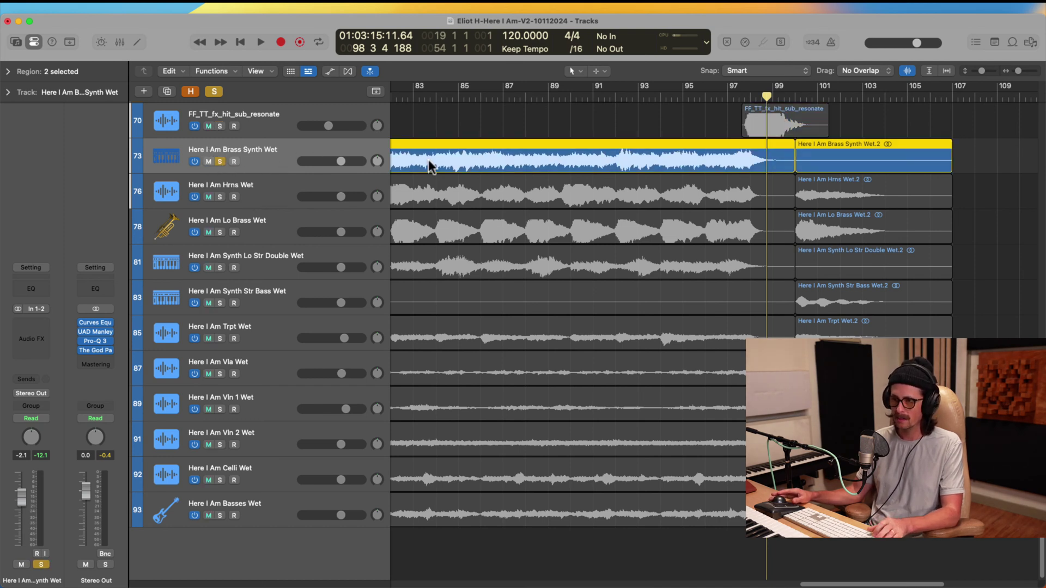
click(607, 97)
key(space)
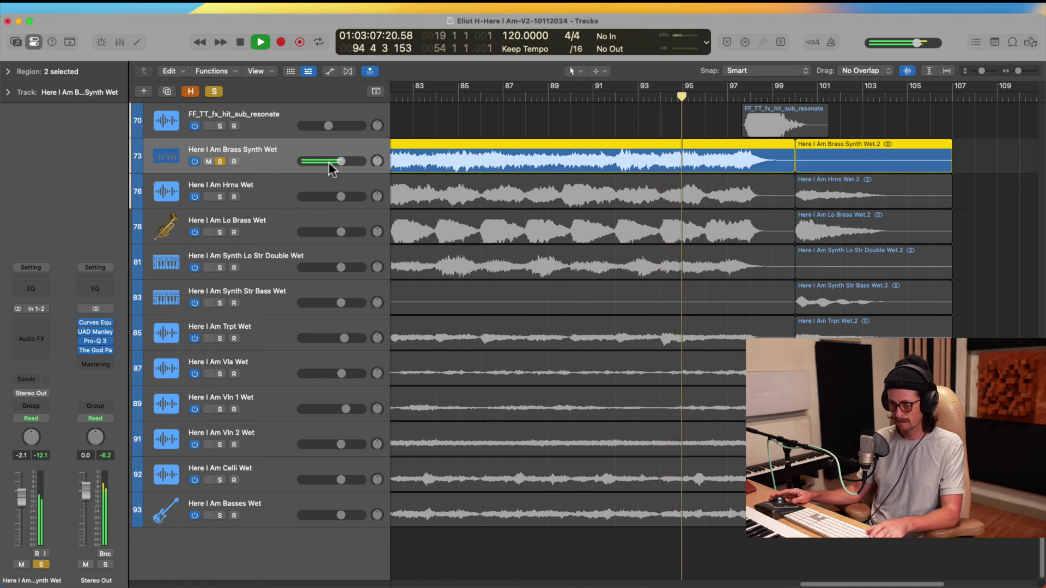
drag(340, 162, 327, 164)
key(space)
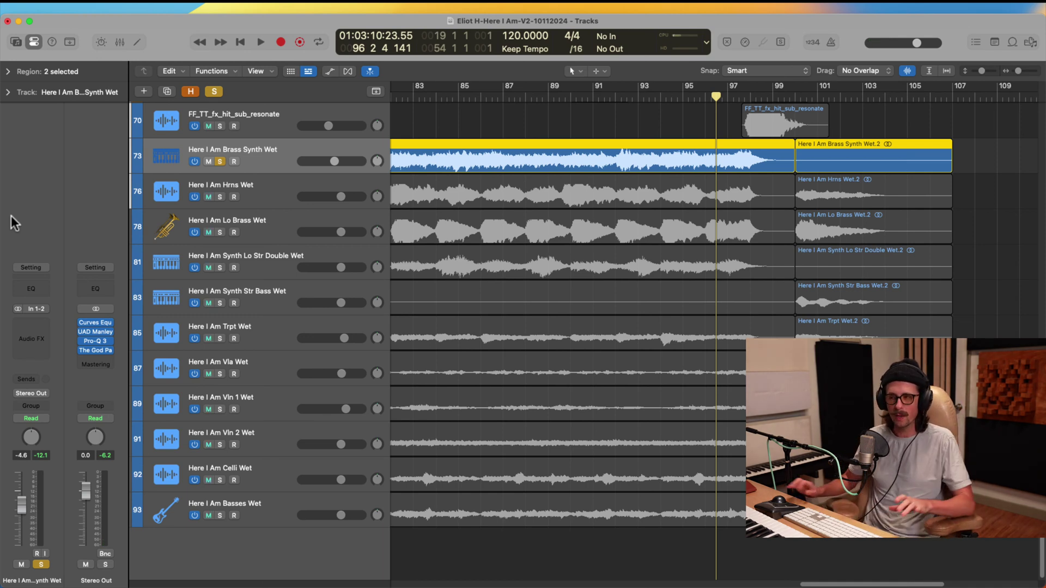
Mute the Brass Synth Wet stem and audition the Hrns Wet stem on its own from bar 89 beat 3.
click(220, 162)
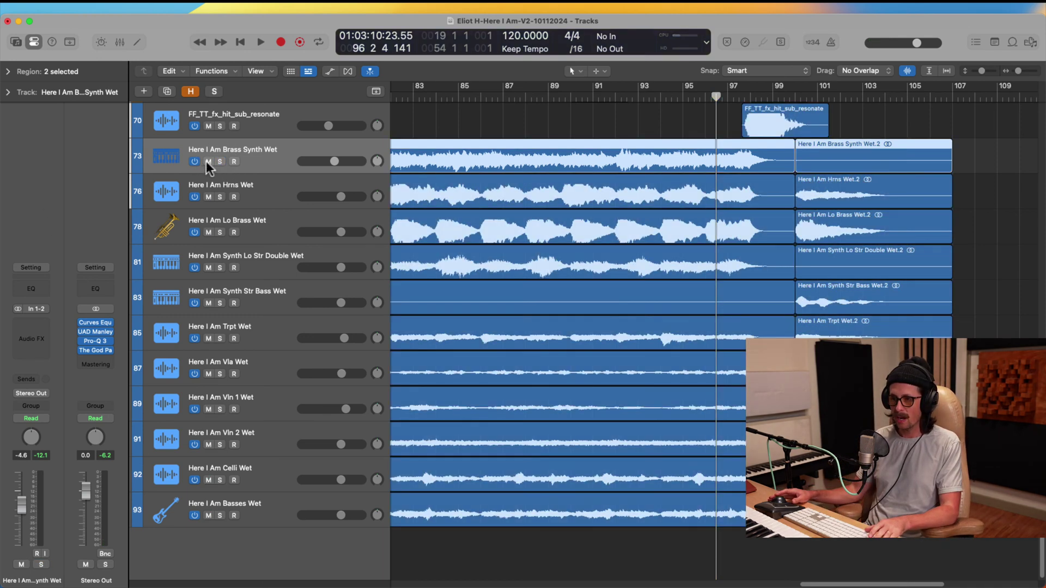
click(209, 161)
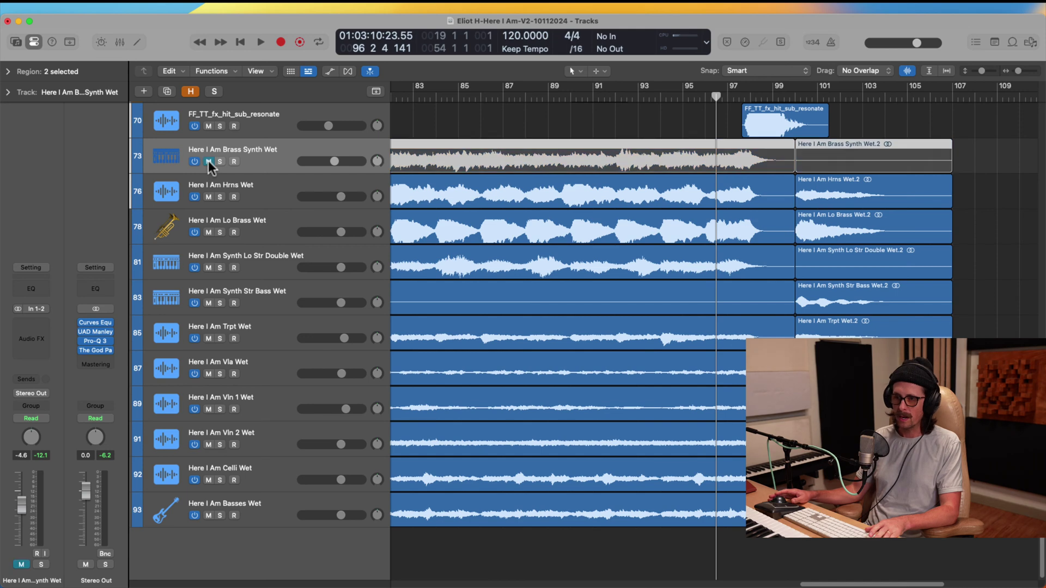
click(220, 197)
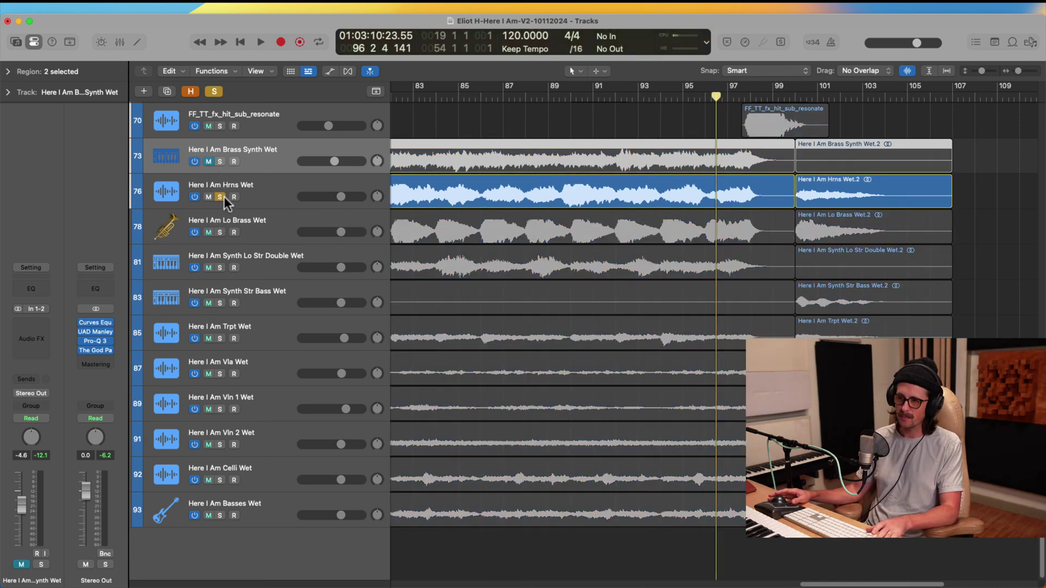
click(616, 92)
click(561, 97)
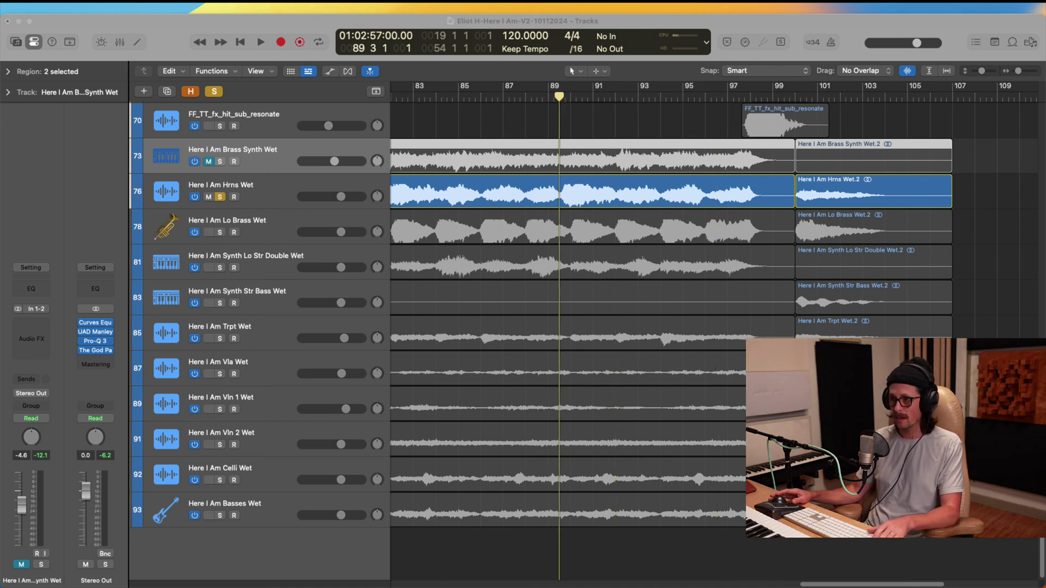
key(space)
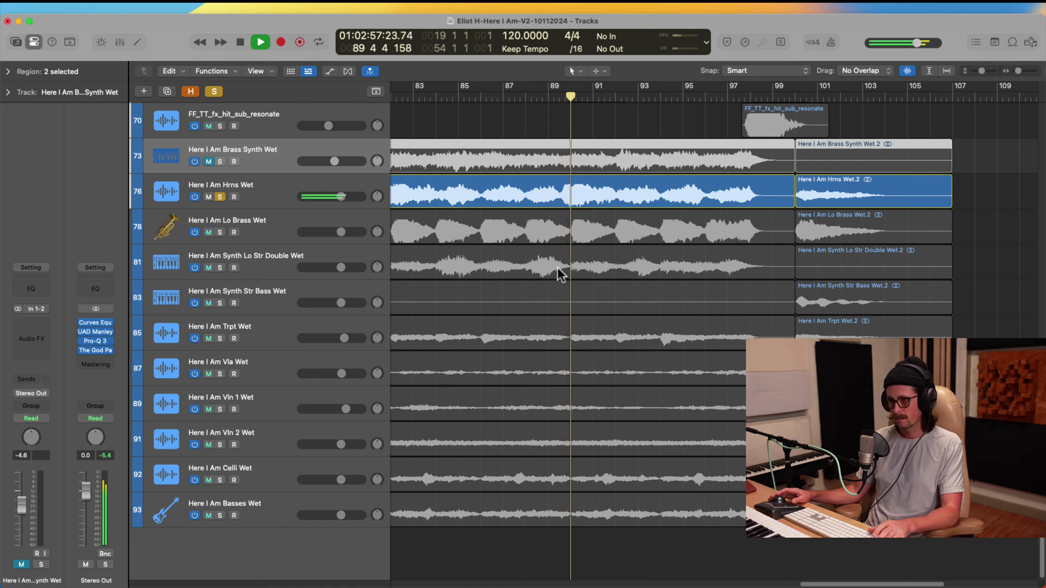
Audition the Lo Brass Wet stem on its own in place of Hrns Wet, replaying it from around bar 84.
click(265, 226)
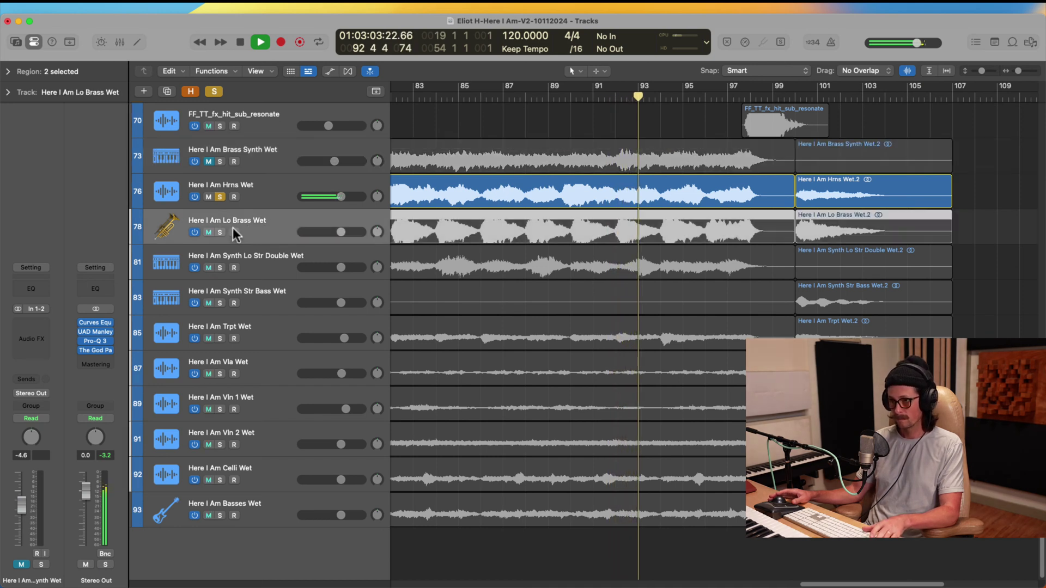
click(218, 232)
click(219, 197)
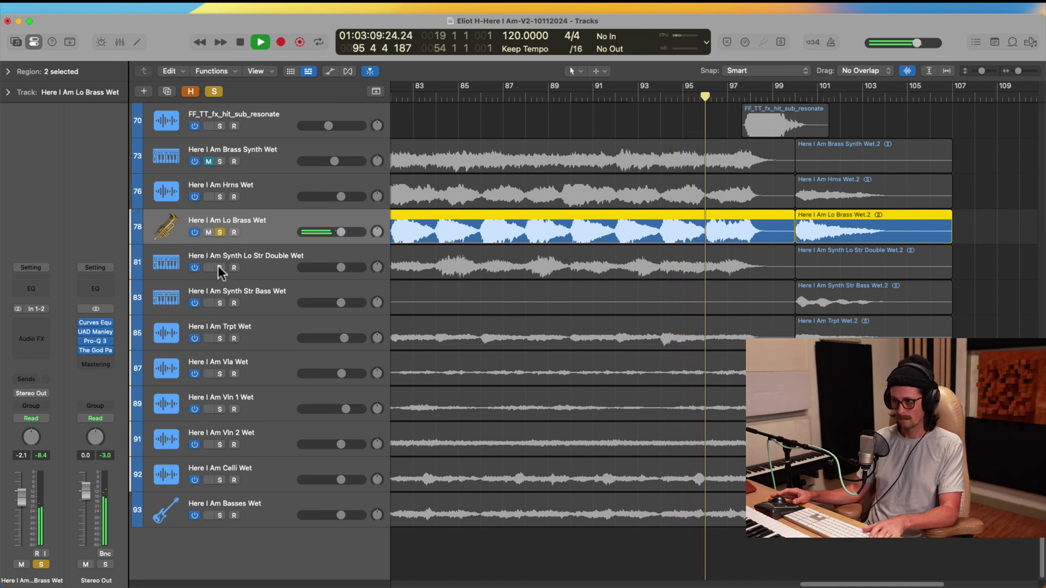
click(436, 93)
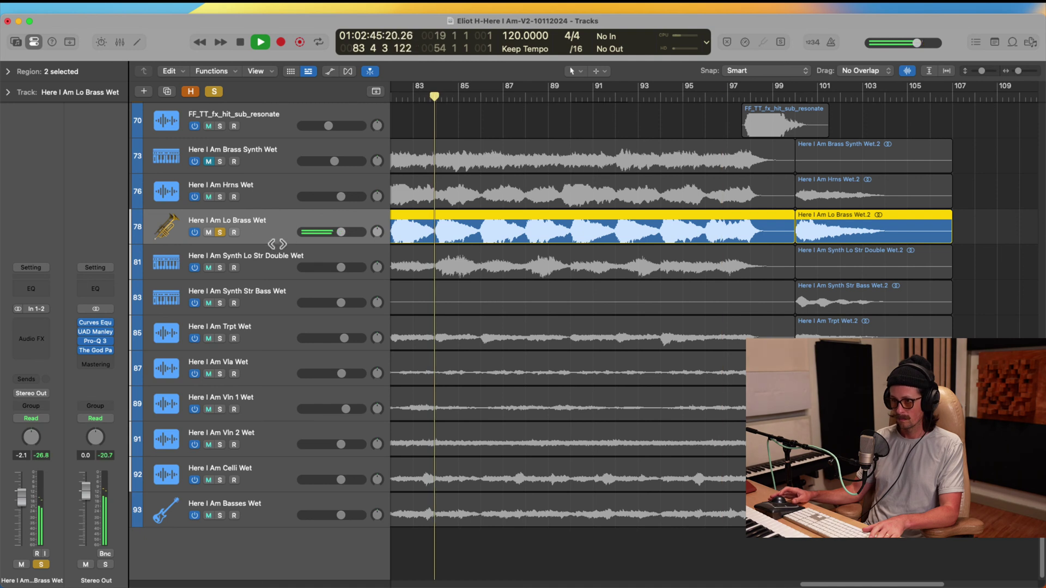
Solo Synth Lo Str Double Wet in place of Lo Brass Wet, move its track below Basses Wet and stop playback.
click(218, 267)
click(220, 232)
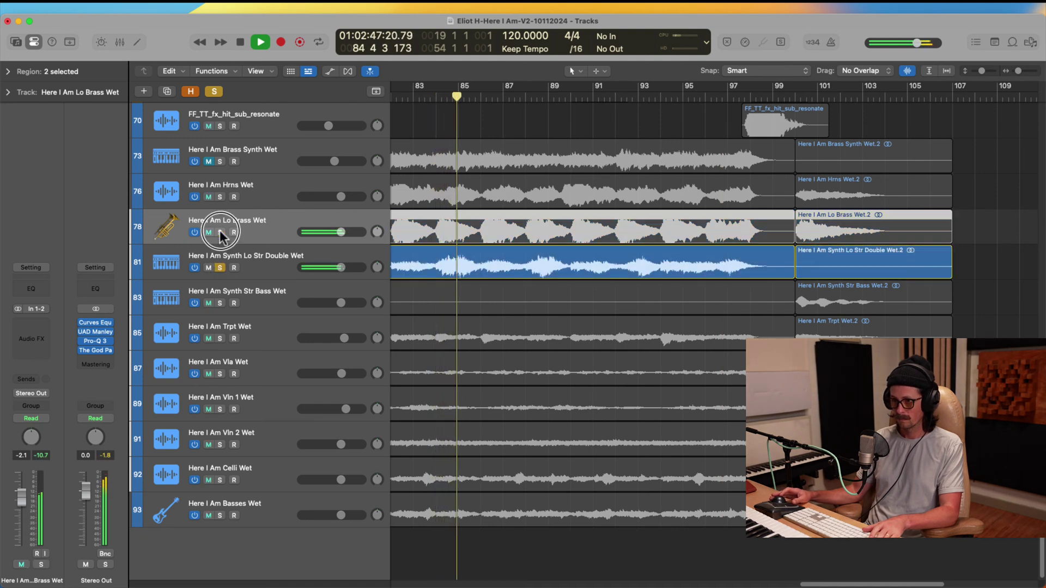
drag(273, 264, 245, 524)
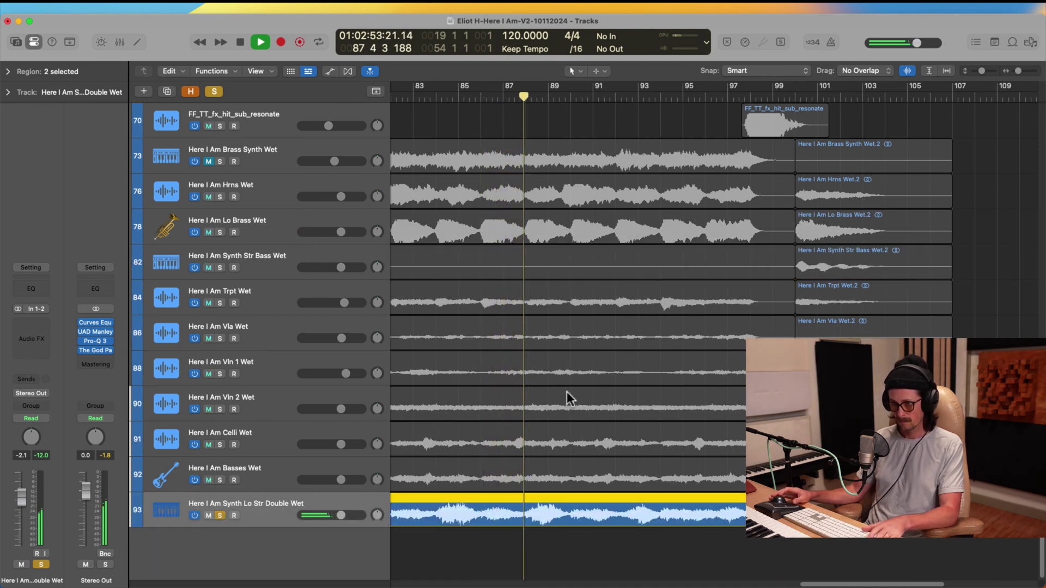
key(space)
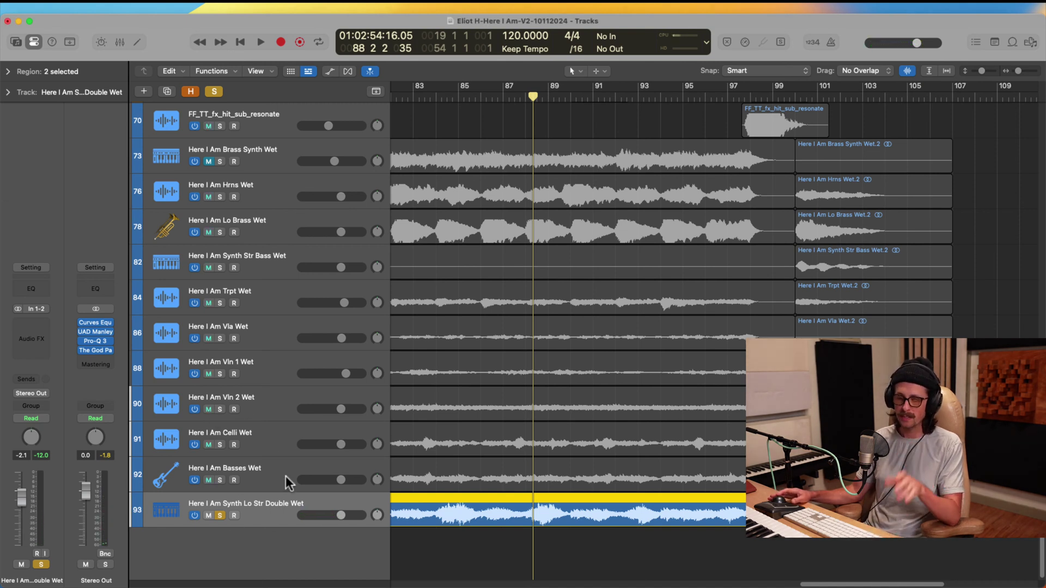
Check the string tracks from Basses Wet up to Vln 1 Wet and move the Vla Wet track between Vln 2 Wet and Celli Wet.
click(265, 468)
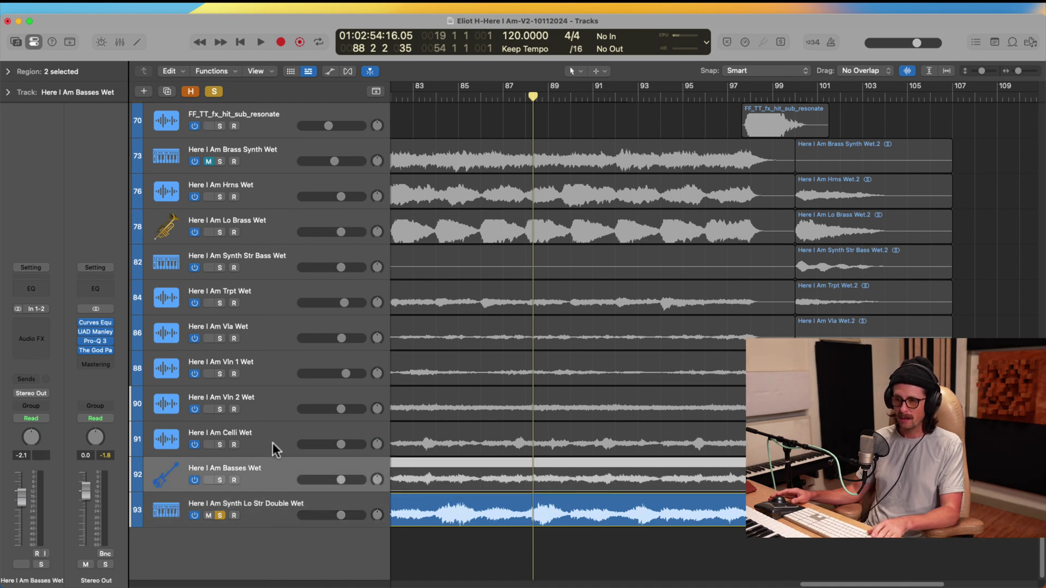
click(273, 443)
click(277, 403)
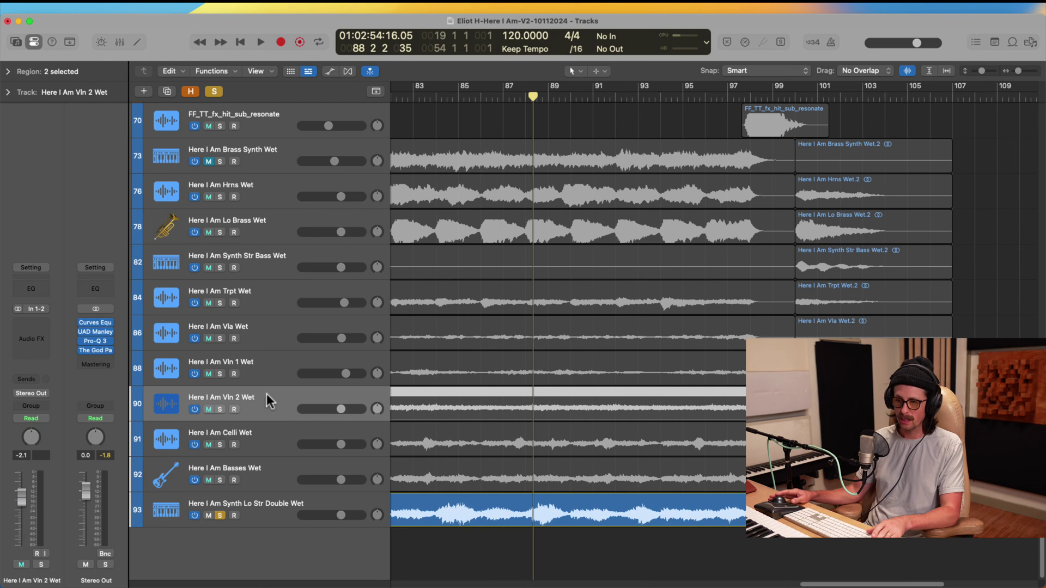
click(276, 362)
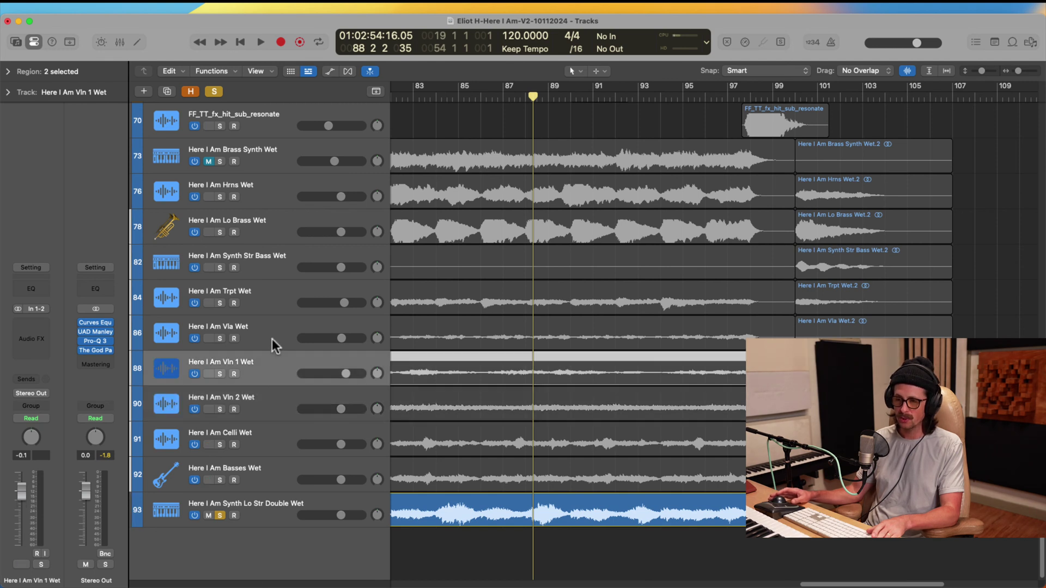
drag(272, 327, 263, 410)
Move the Trpt Wet track above the Brass Synth Wet track.
click(265, 294)
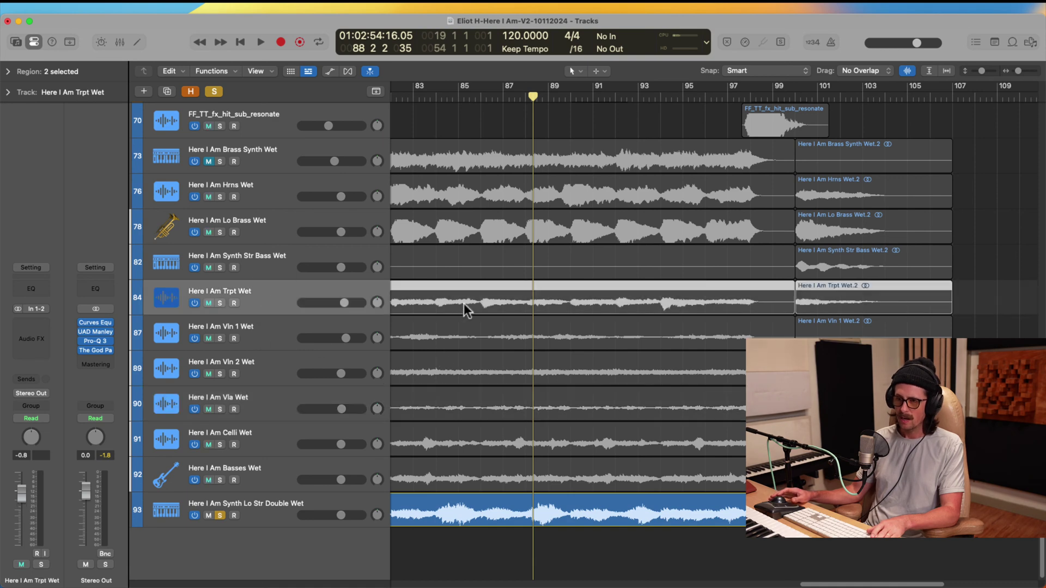
scroll(463, 303, up, 2)
drag(263, 375, 276, 225)
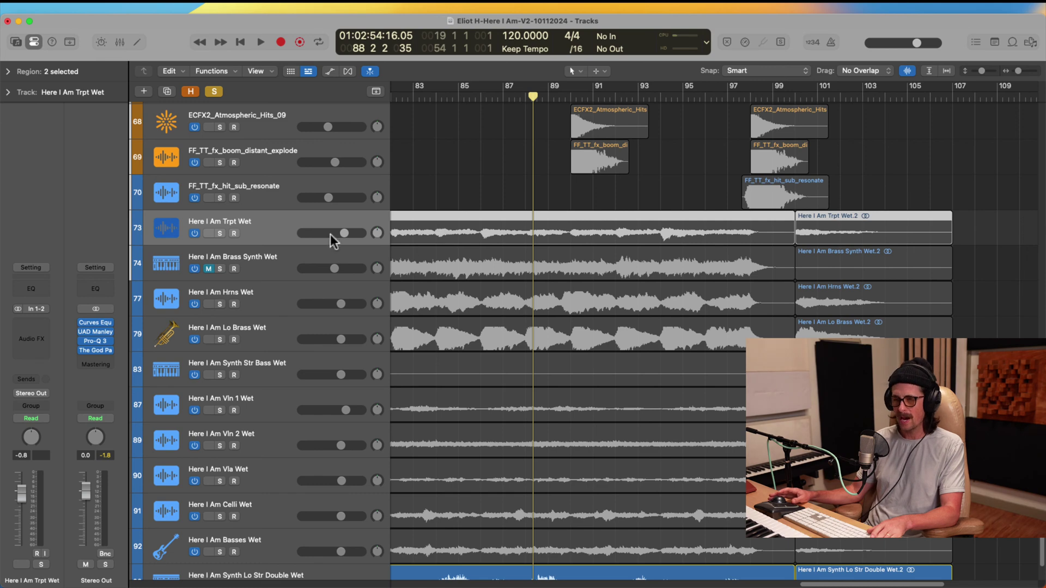
Place the Brass Synth Wet and Synth Str Bass Wet tracks together above Trpt Wet, and select both tracks.
click(267, 261)
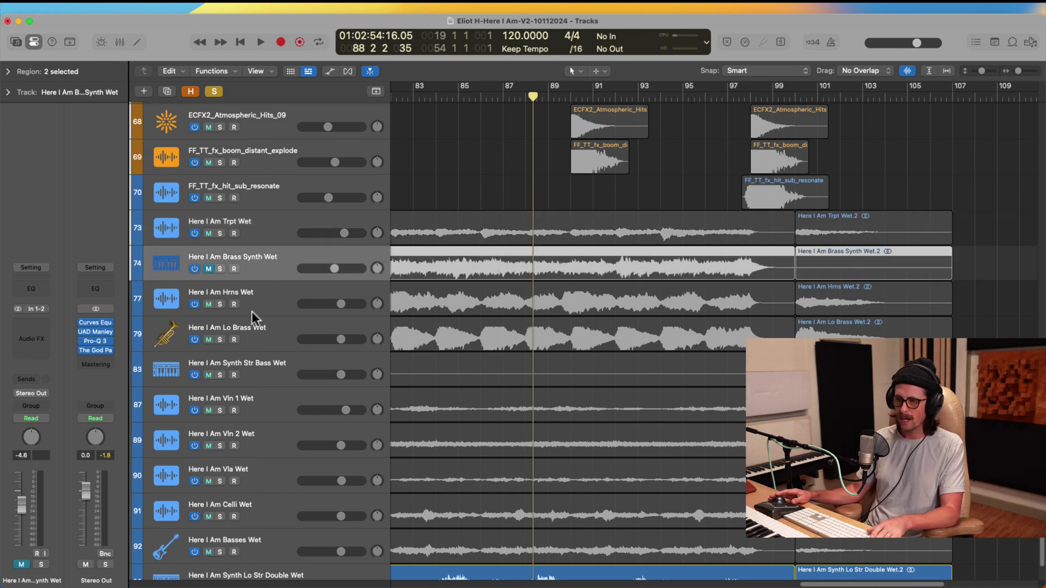
click(262, 299)
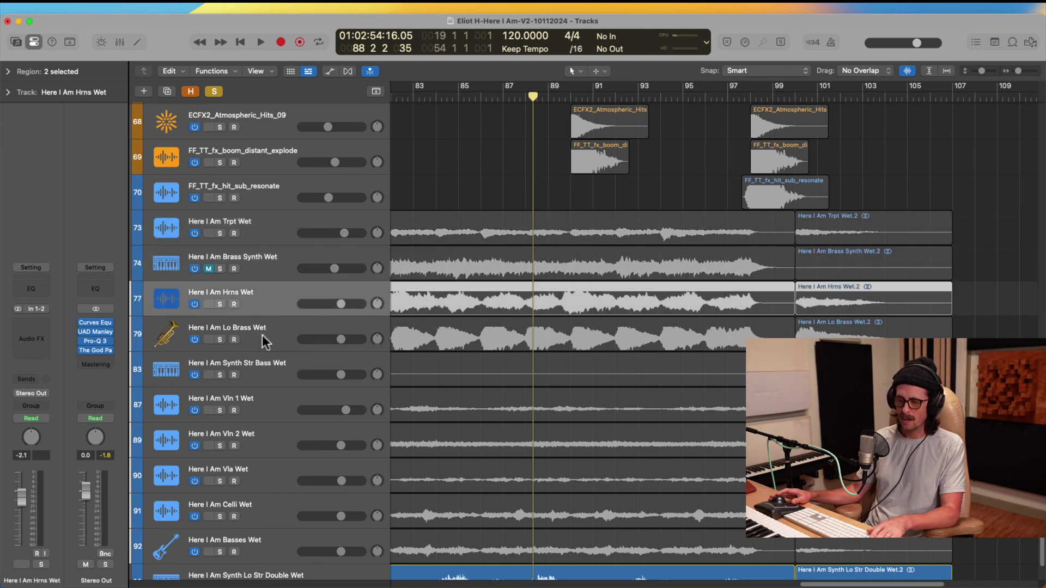
click(260, 336)
click(271, 367)
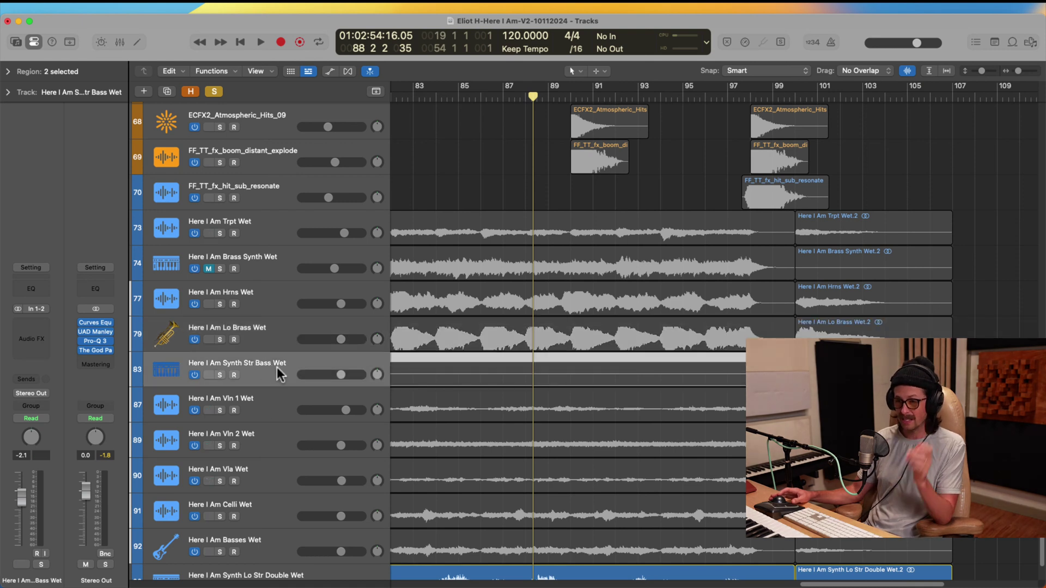
drag(274, 372, 269, 223)
shift+click(274, 268)
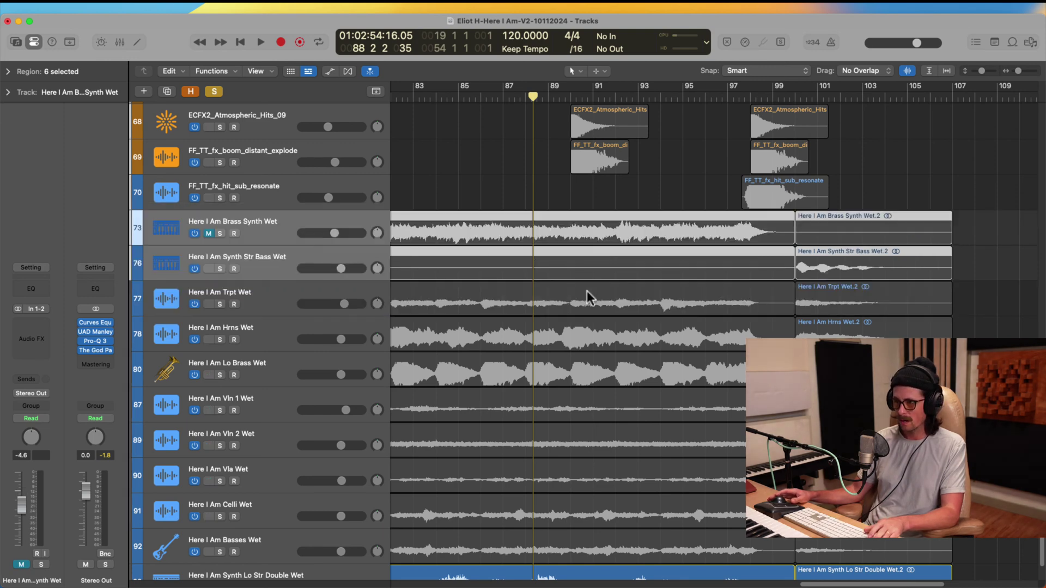
Examine the reordered stems over the song's final section, going through the tracks from Lo Brass Wet to Synth Lo Str Double Wet.
scroll(537, 336, down, 1)
ctrl+alt+click(611, 308)
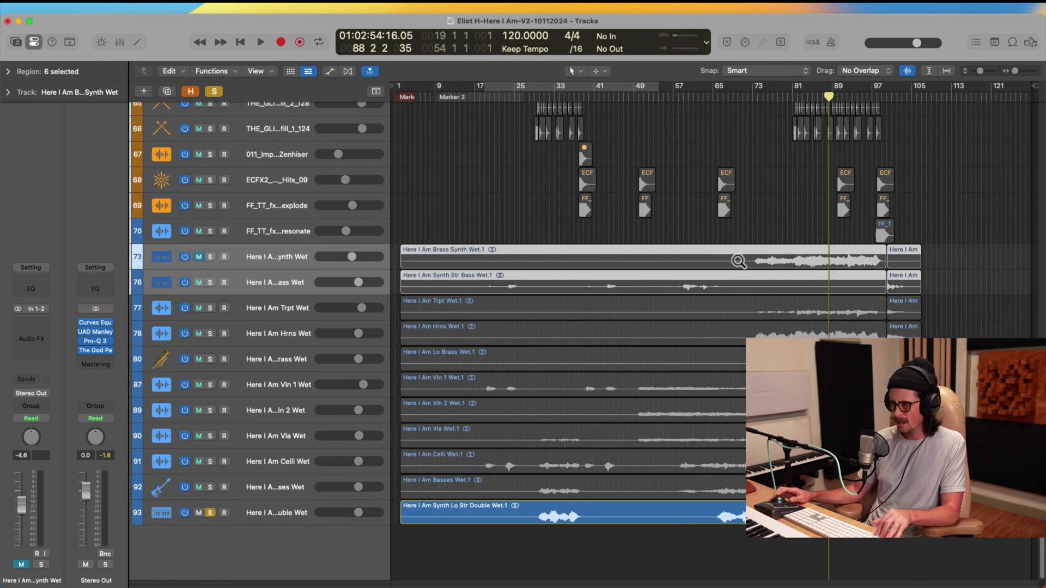
drag(464, 241, 570, 283)
ctrl+alt+click(428, 322)
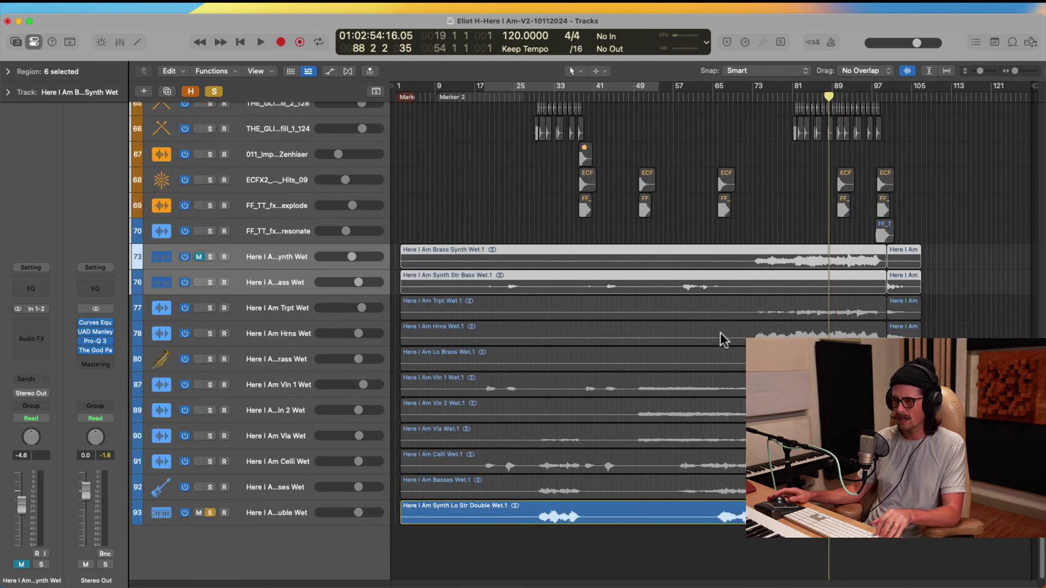
drag(731, 235, 943, 338)
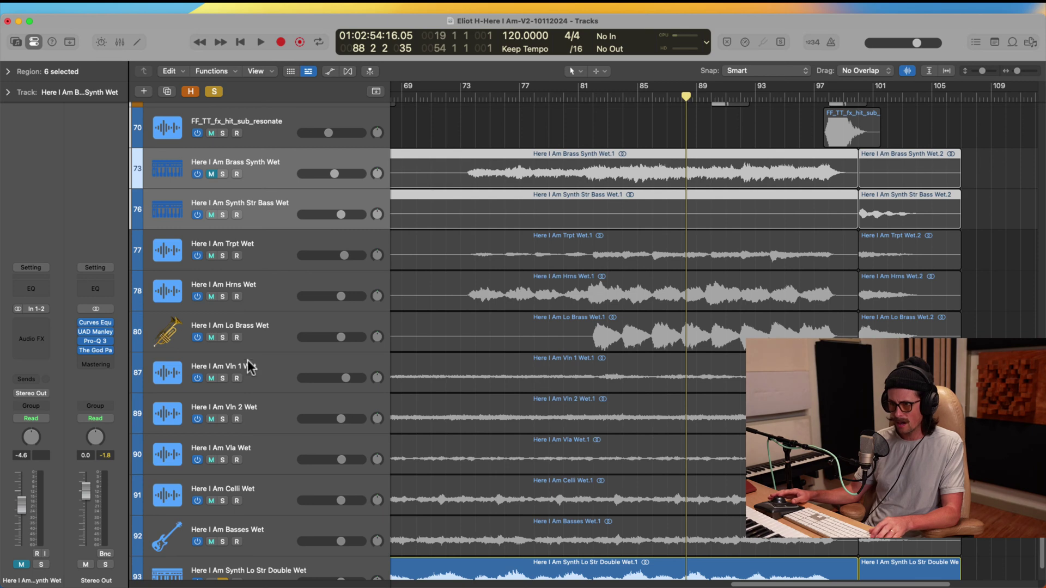
click(269, 332)
scroll(270, 333, down, 3)
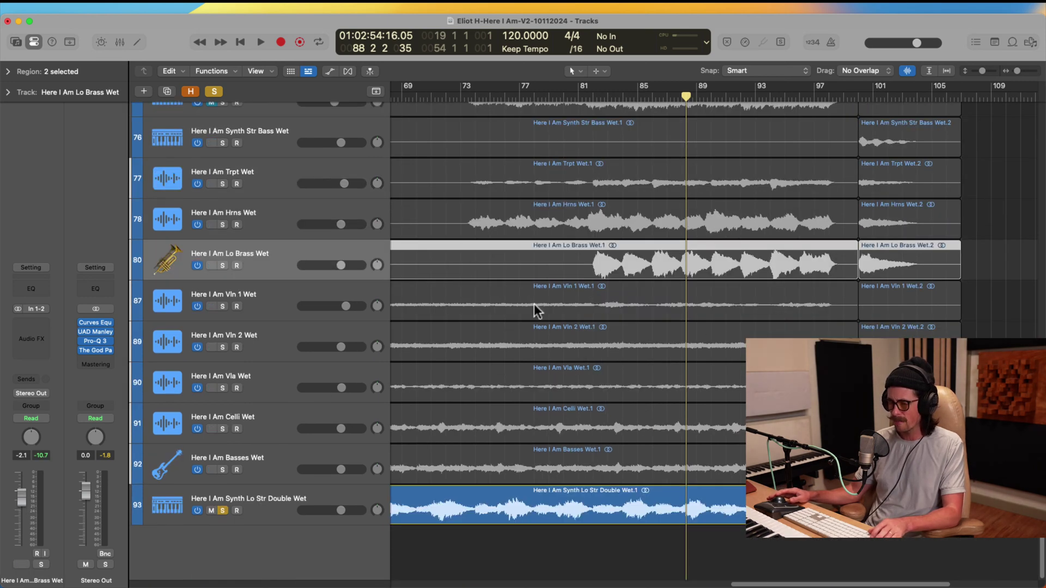
click(265, 319)
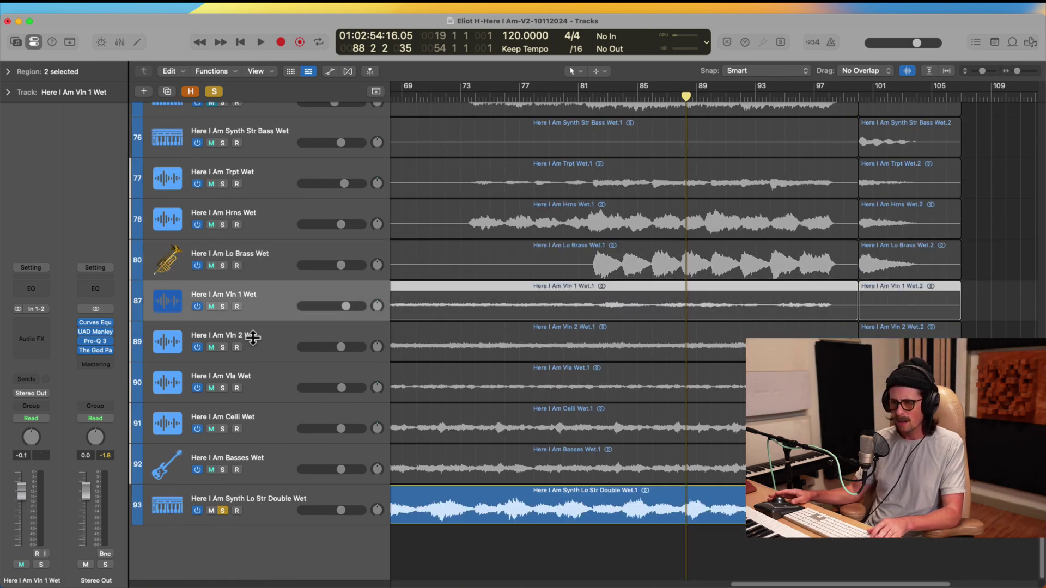
click(259, 336)
click(265, 377)
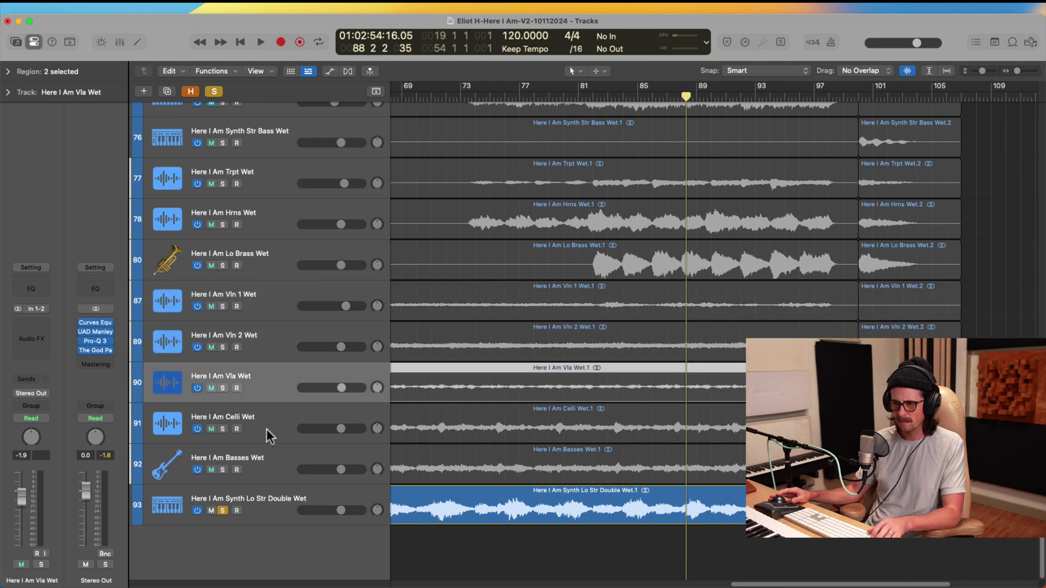
click(267, 427)
click(271, 465)
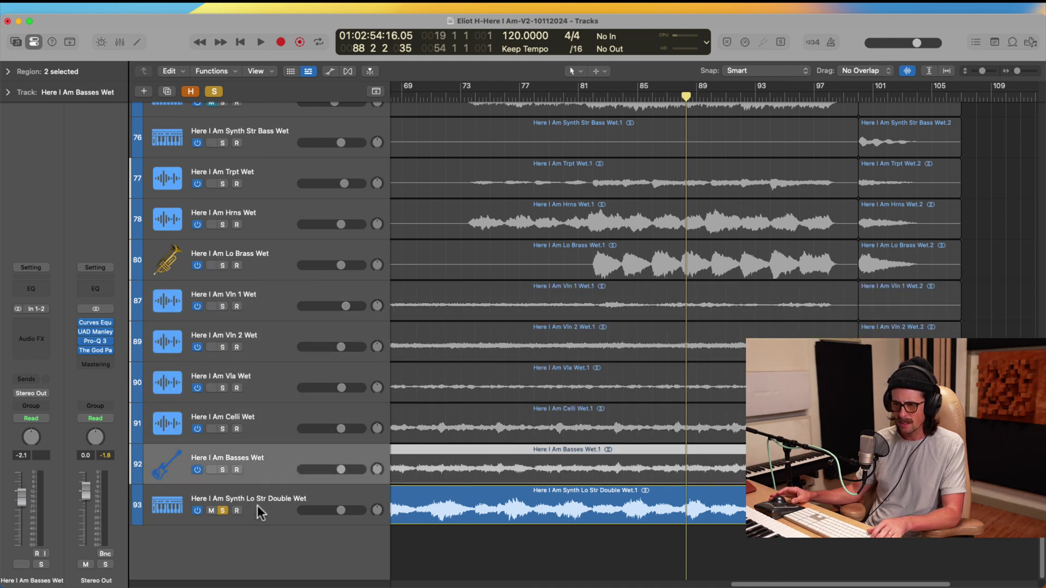
click(265, 506)
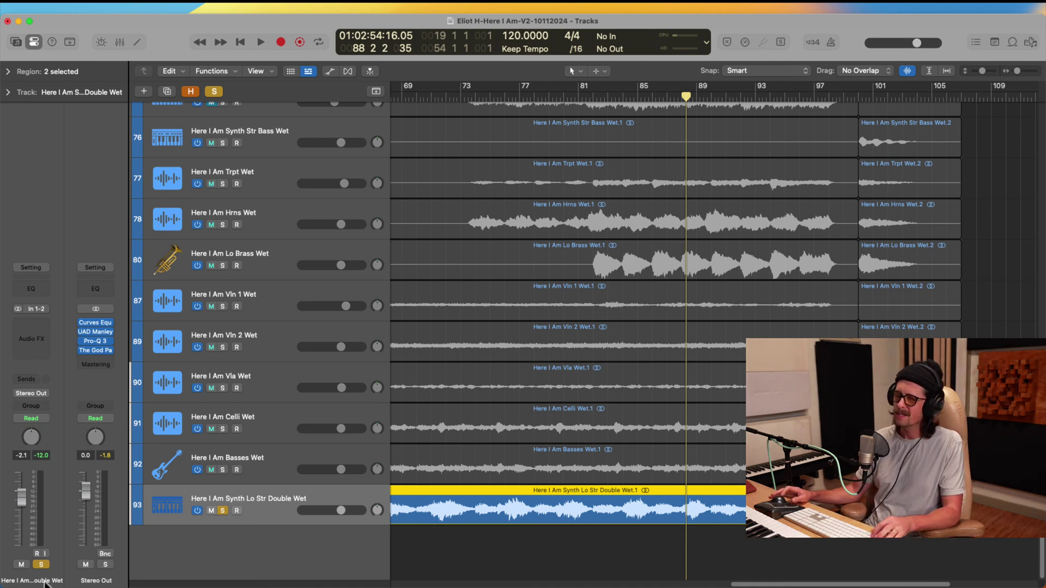
Solo only the Basses Wet stem, set a cycle range from bar 81 to 103 and play the start of it.
click(222, 470)
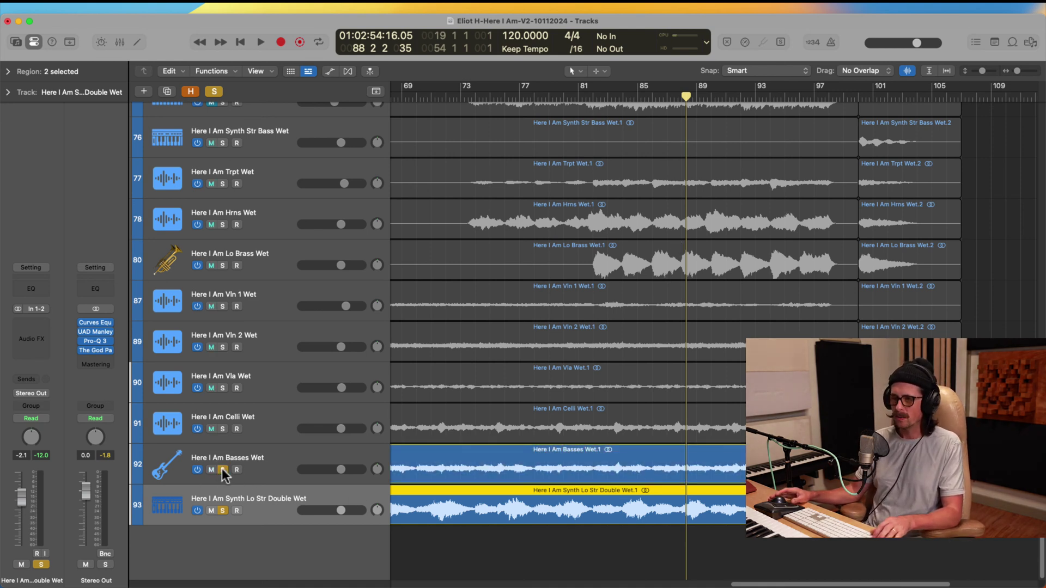
click(222, 510)
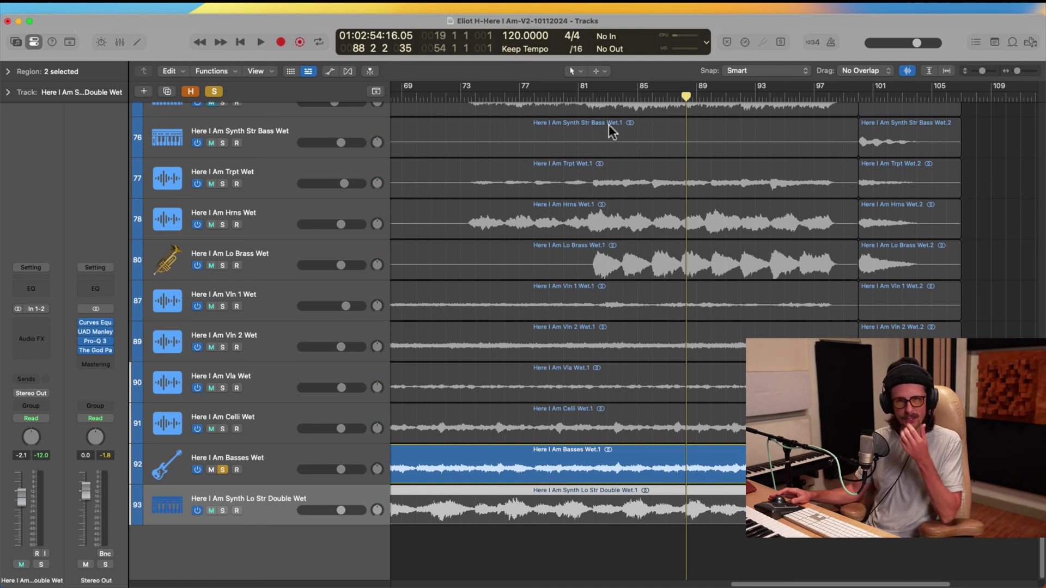
drag(586, 89, 901, 140)
click(277, 461)
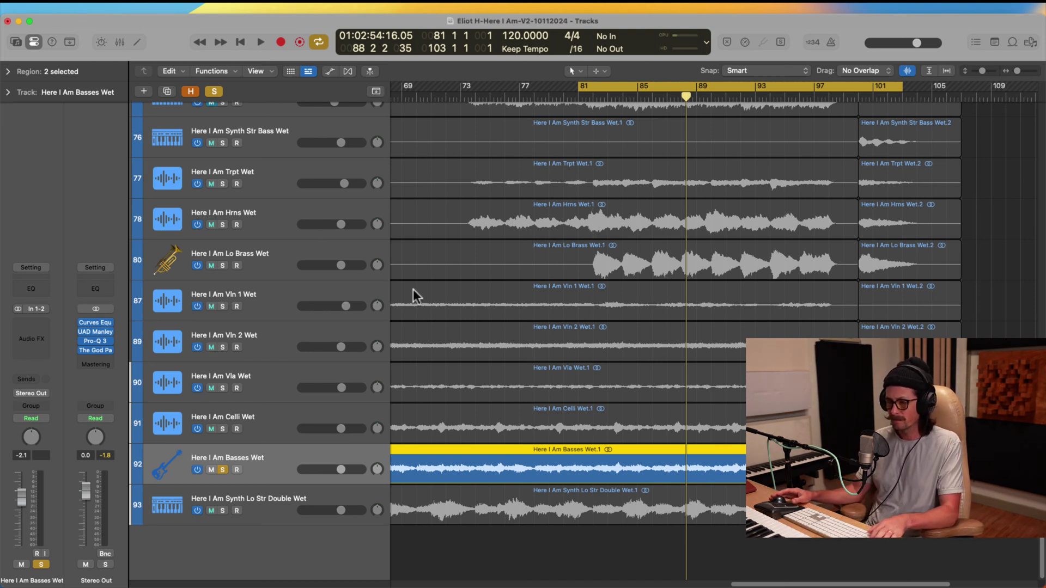
key(space)
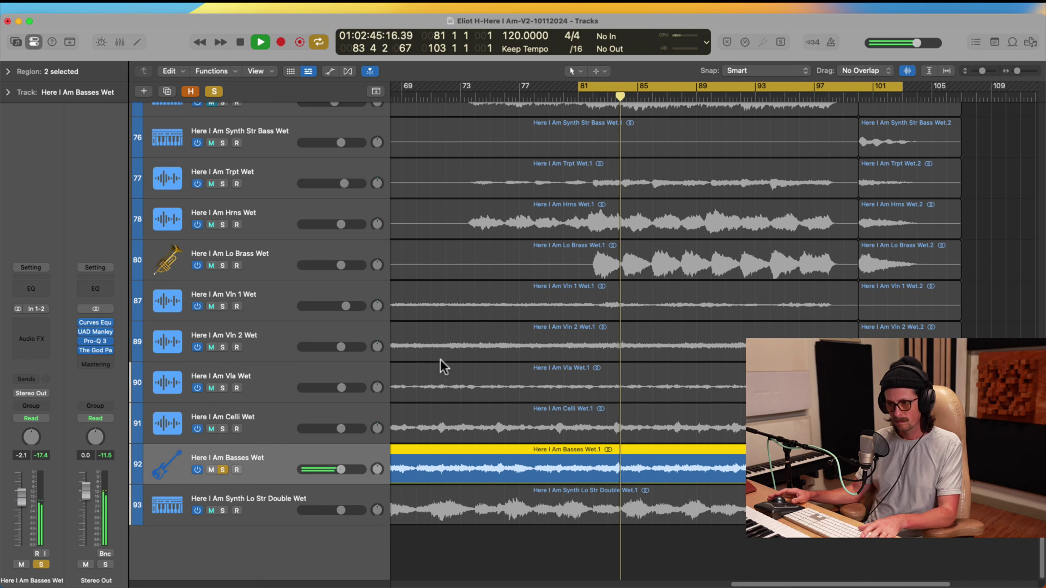
key(space)
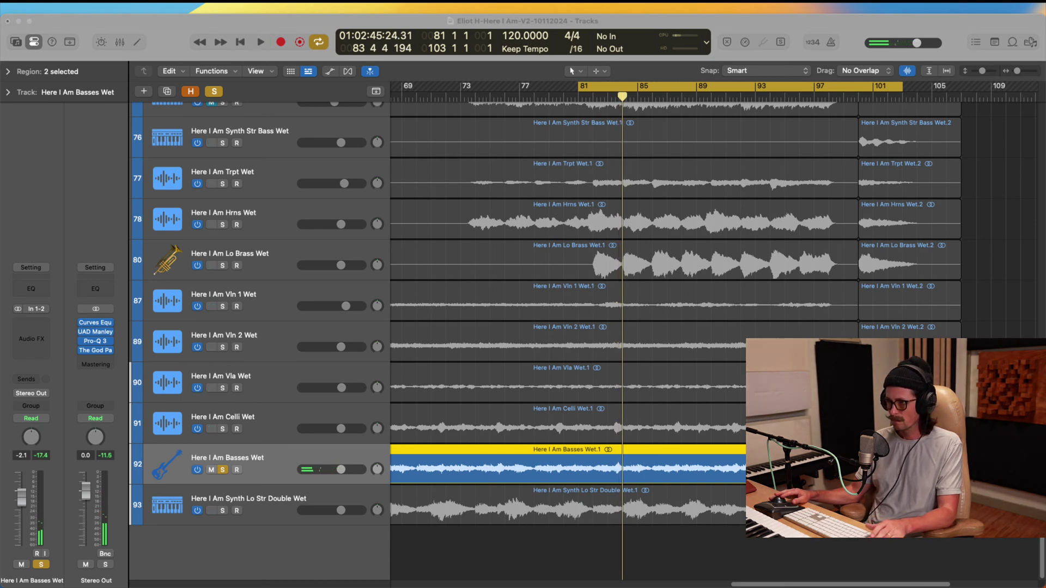
Show the hidden tracks and select the Here I Am Basses Dry track.
click(191, 91)
scroll(491, 438, down, 1)
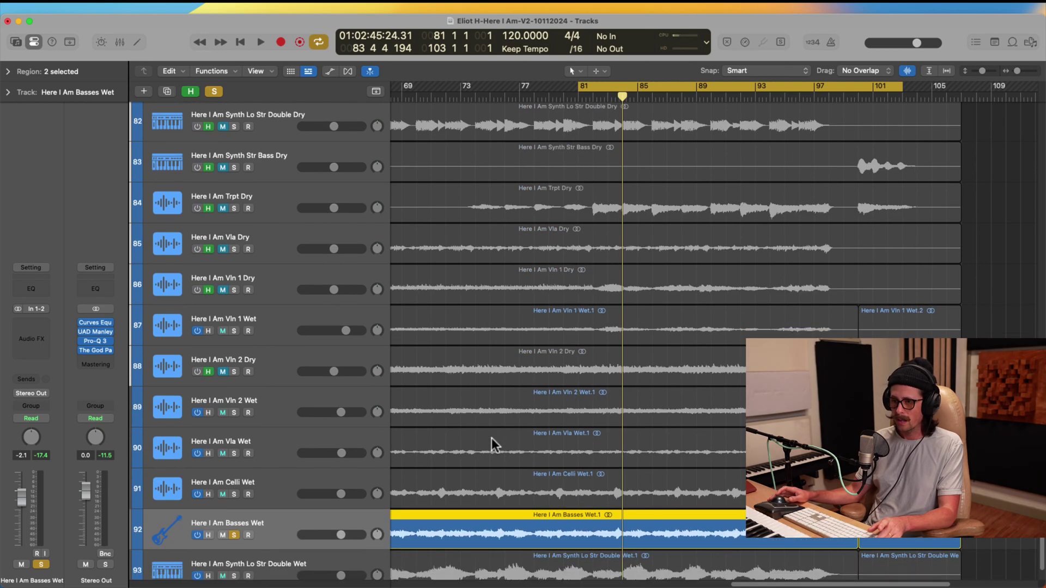
scroll(305, 515, down, 2)
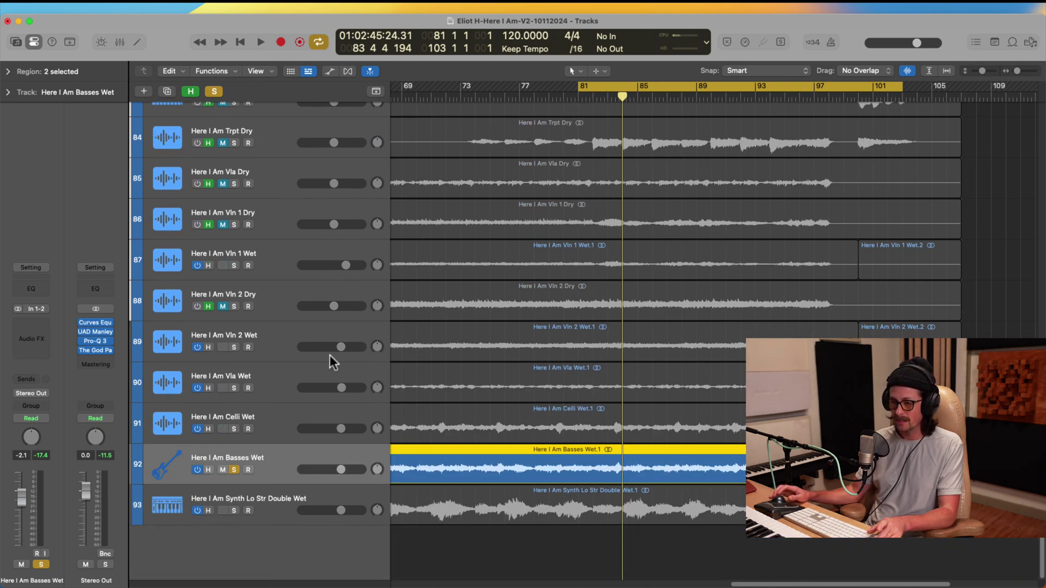
scroll(272, 298, up, 4)
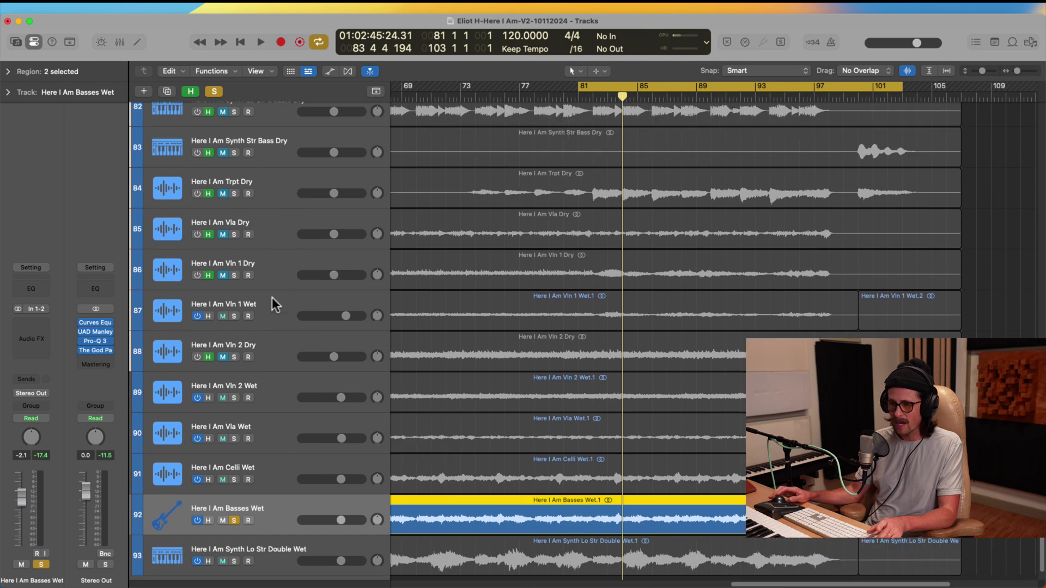
scroll(293, 225, up, 2)
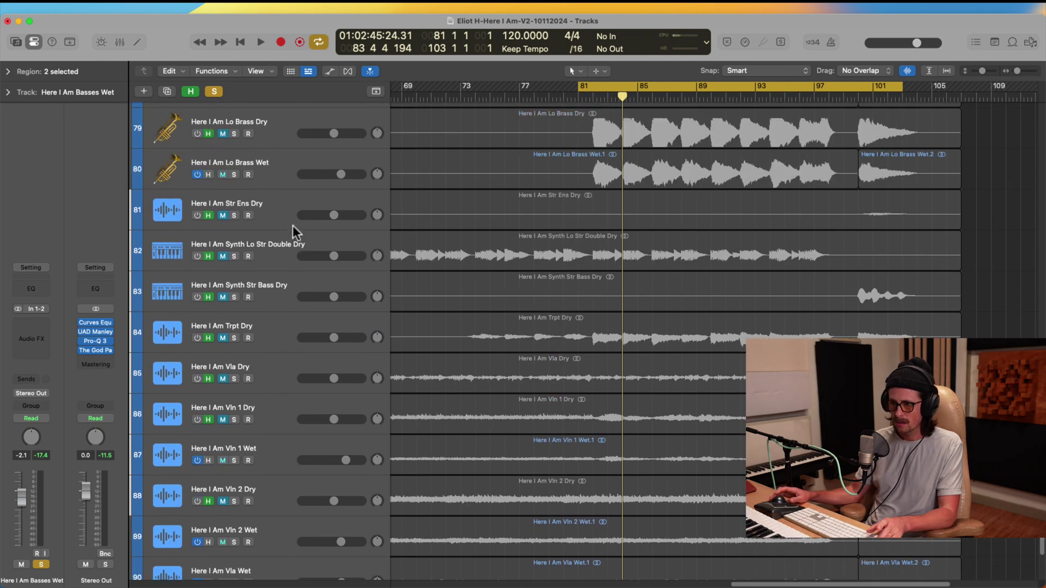
scroll(272, 227, up, 4)
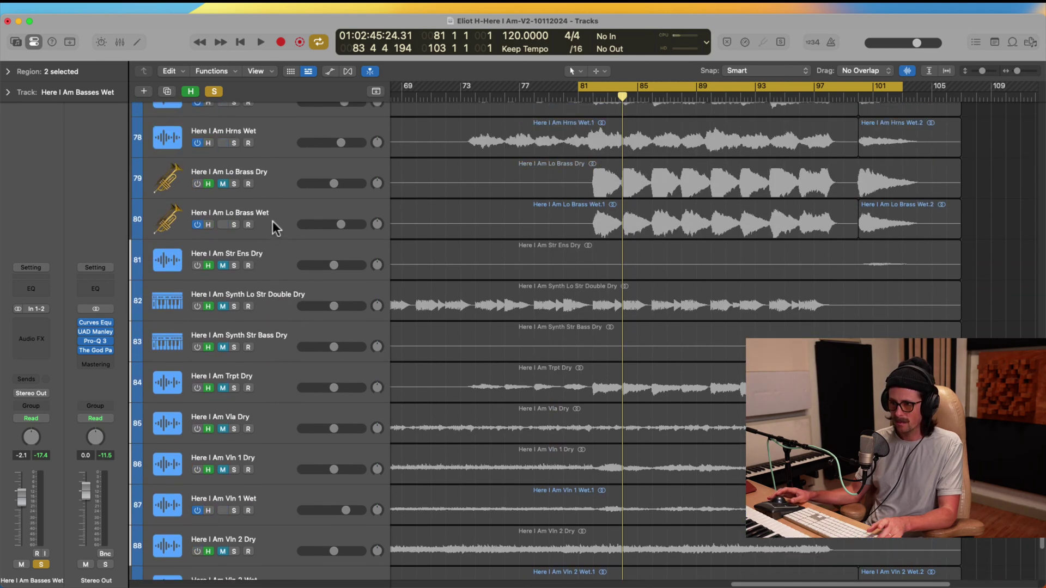
scroll(276, 237, up, 4)
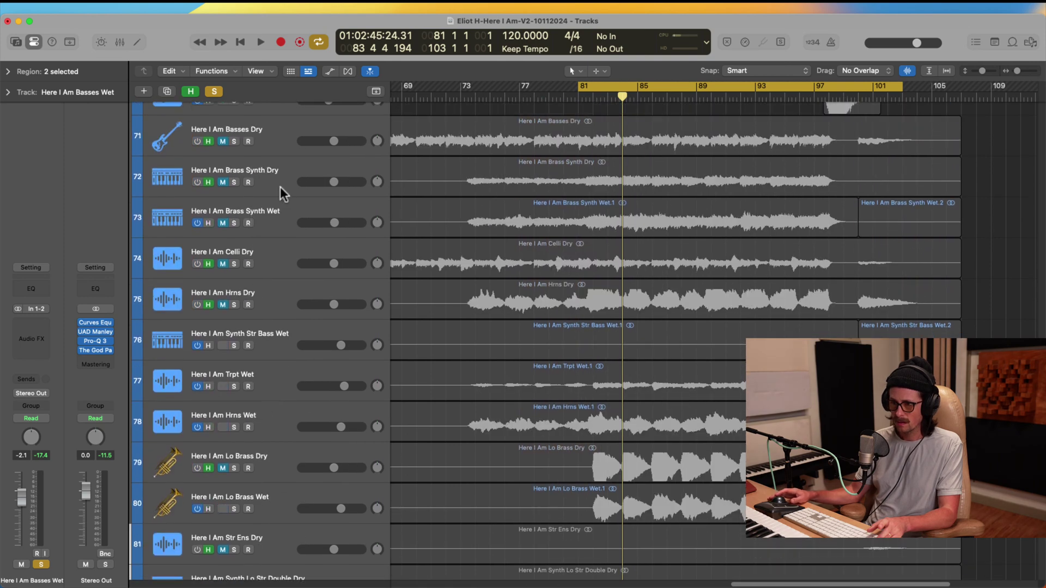
scroll(279, 190, up, 2)
click(267, 190)
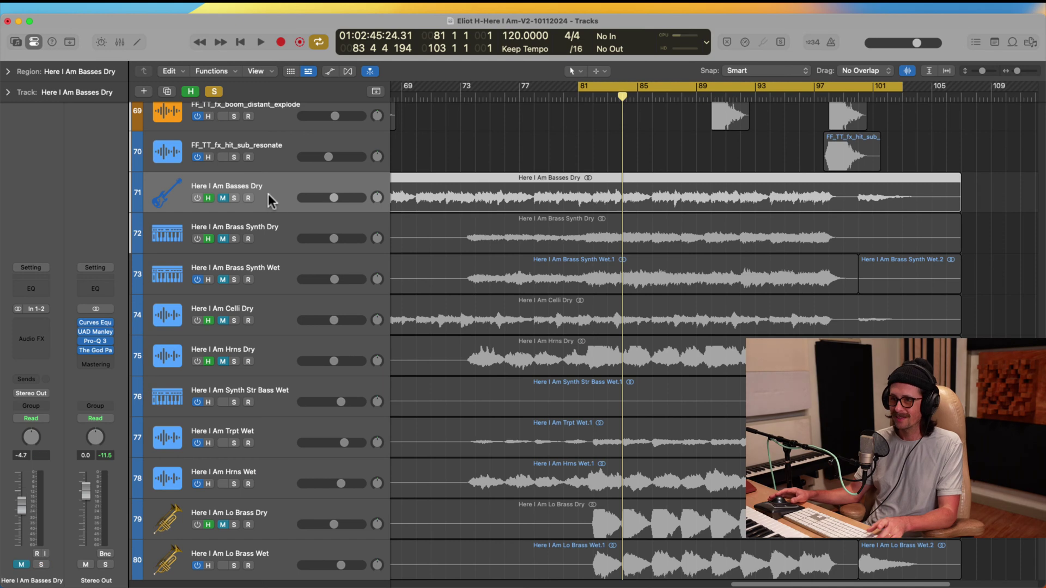
Place the Basses Dry track directly below Basses Wet, and turn it on with hiding and mute disabled.
drag(268, 194, 233, 493)
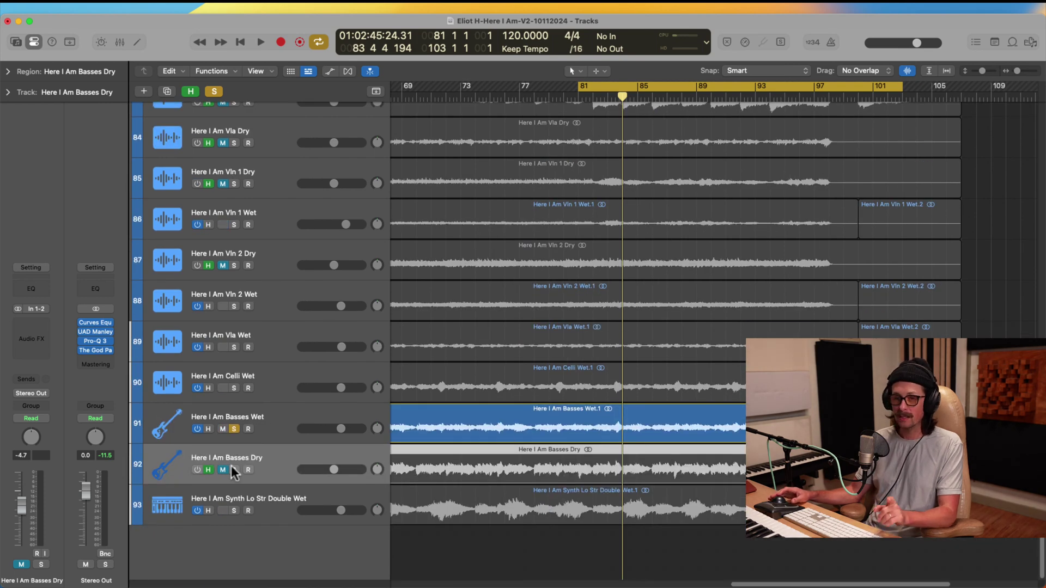
click(197, 469)
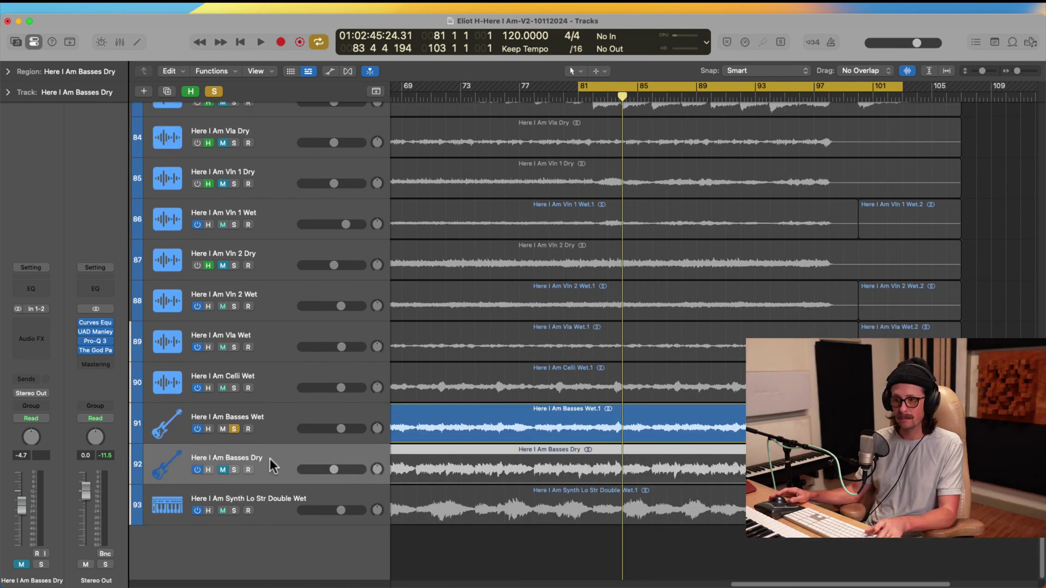
click(223, 470)
Solo only the Basses Dry track in place of Basses Wet and play the cycle range.
click(234, 469)
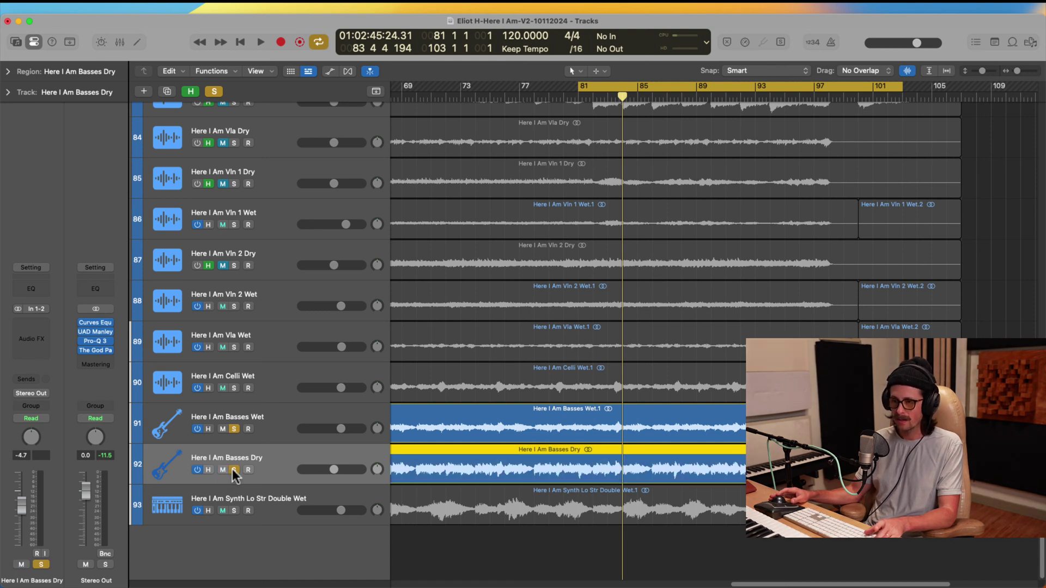
click(233, 429)
key(super+Tab)
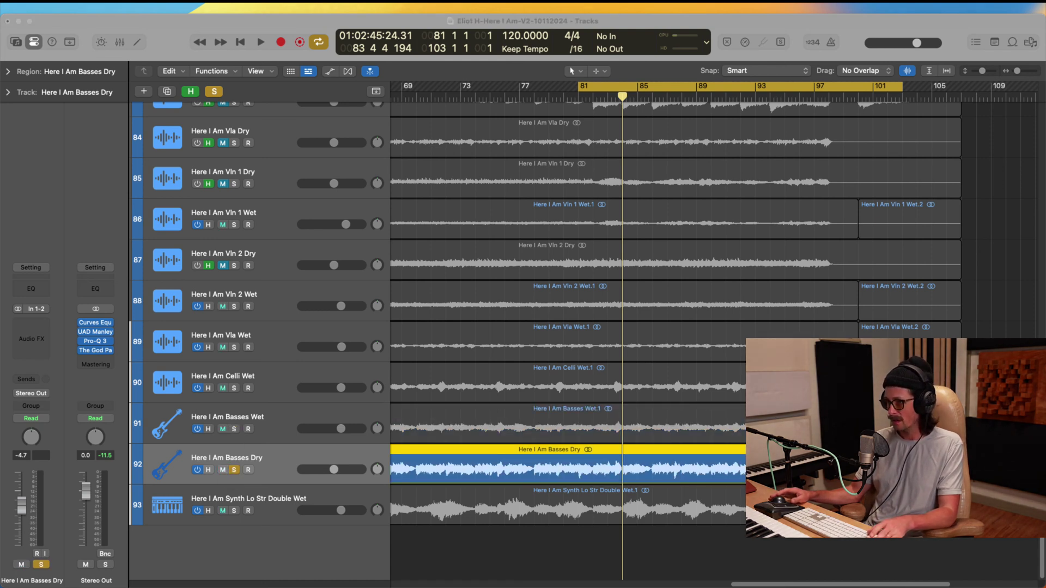
click(581, 328)
key(space)
click(288, 463)
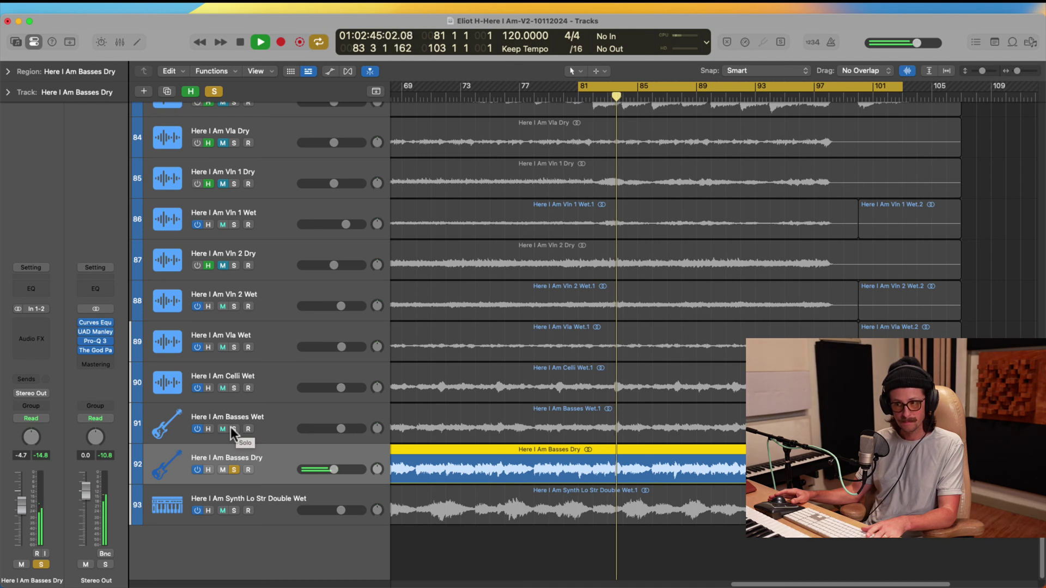
Compare the two basses stems during playback by switching the solo to Basses Wet and back to Basses Dry.
click(232, 428)
click(232, 470)
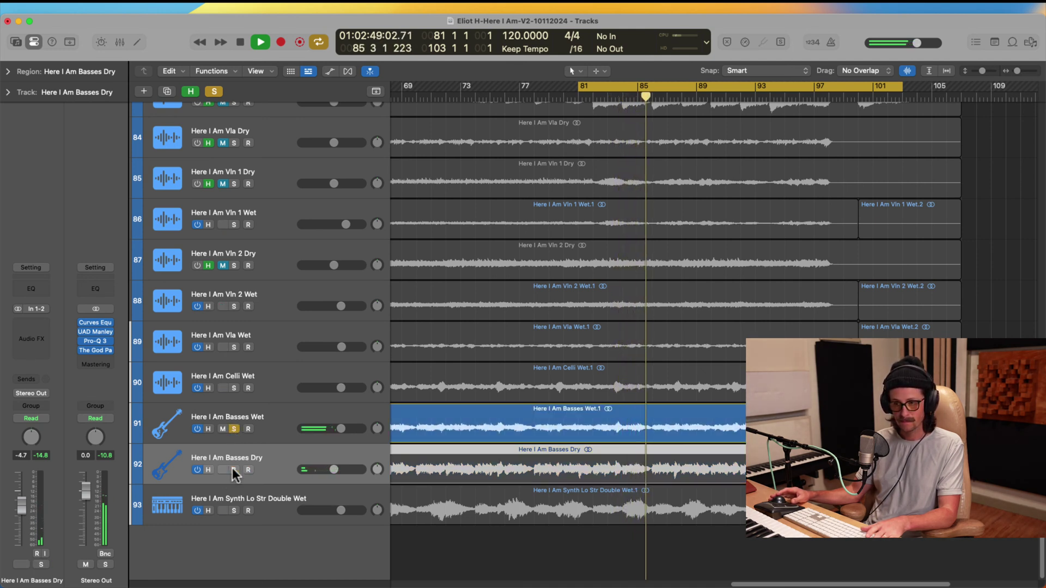
click(233, 469)
click(233, 429)
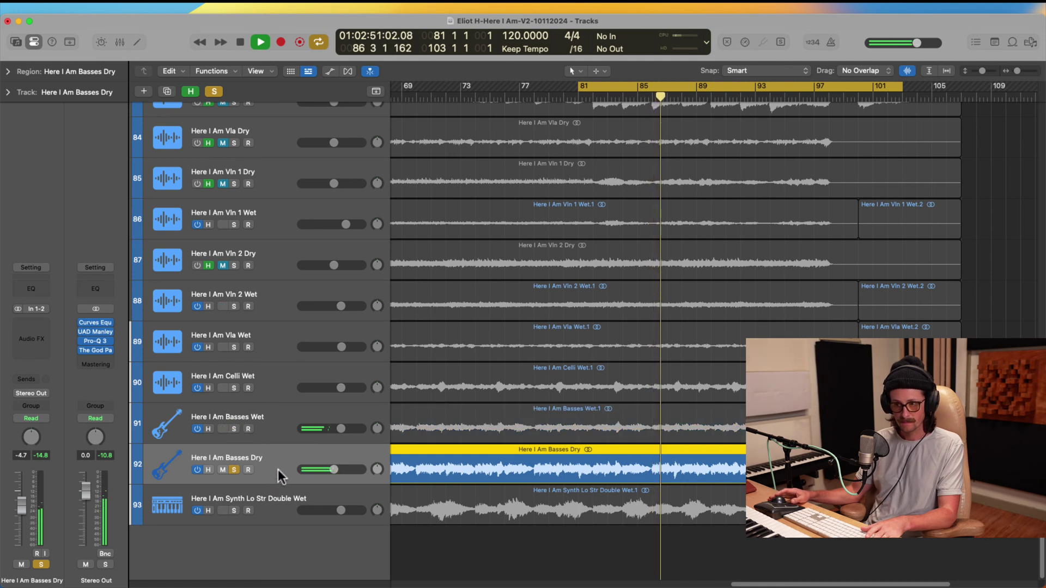
Raise the Basses Dry track's volume to -4.0 dB while it plays, and stop playback.
drag(333, 469, 336, 469)
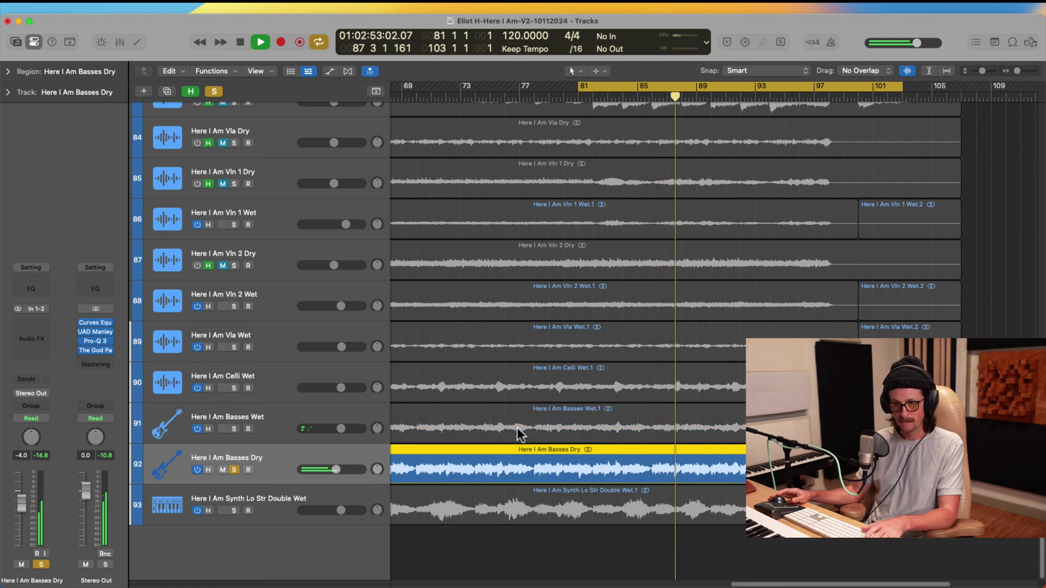
key(space)
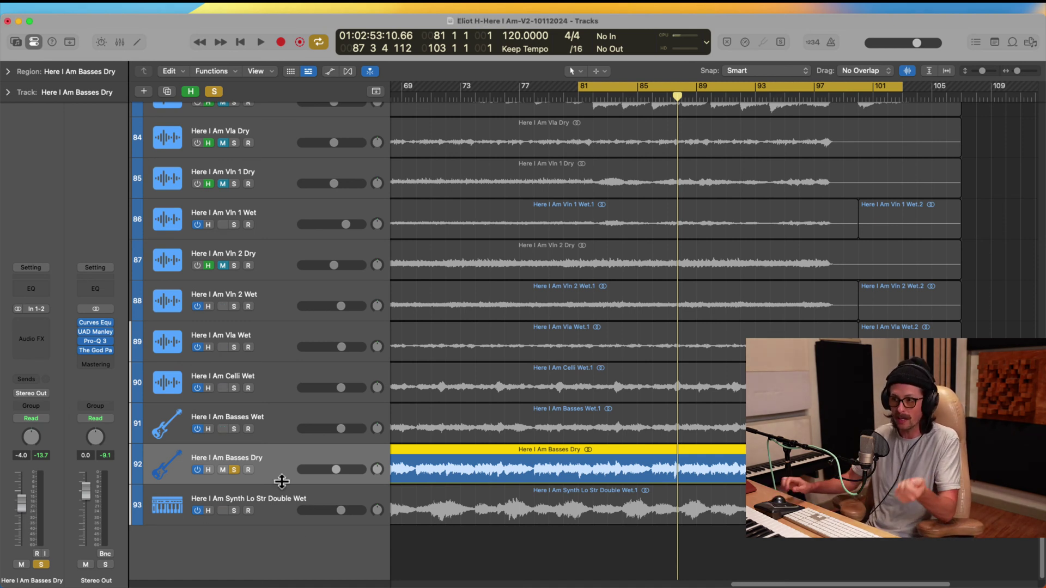
Extend the cycle range's start back to bar 78 and insert Waves Curves Equator (s) on the Here I Am Basses Dry track.
drag(580, 98, 532, 103)
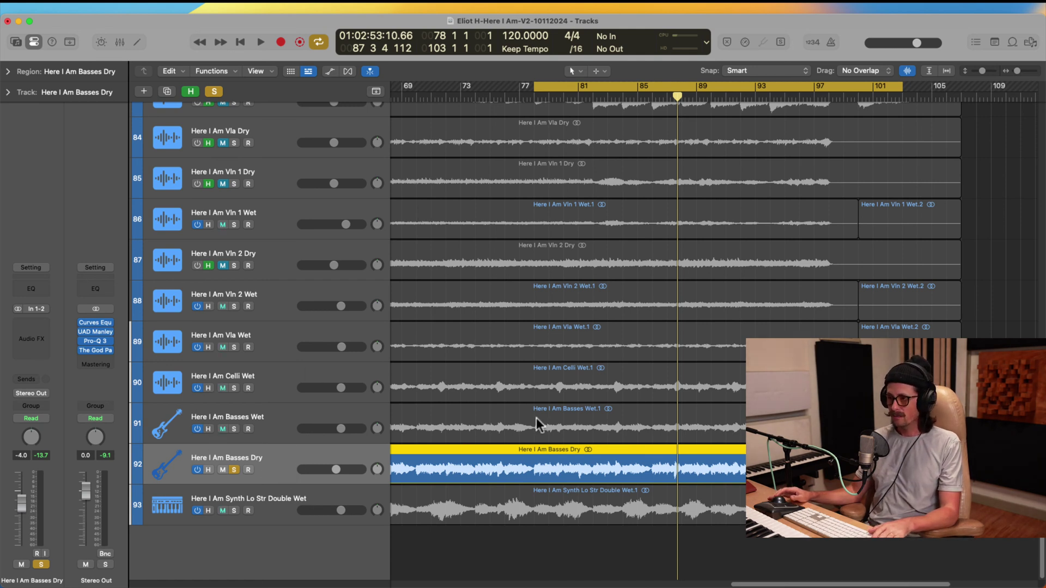
click(31, 322)
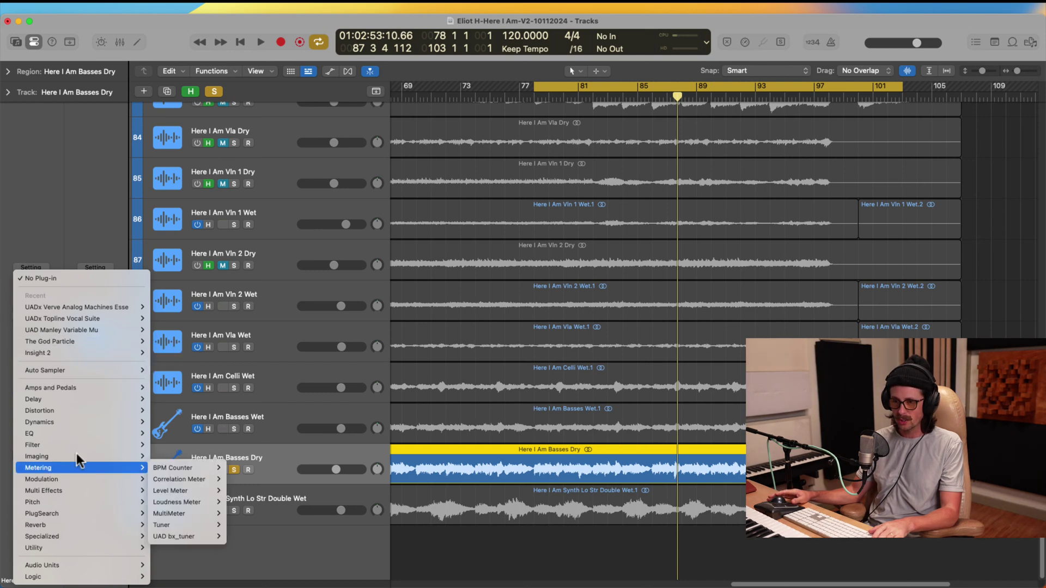
mouse_move(64, 567)
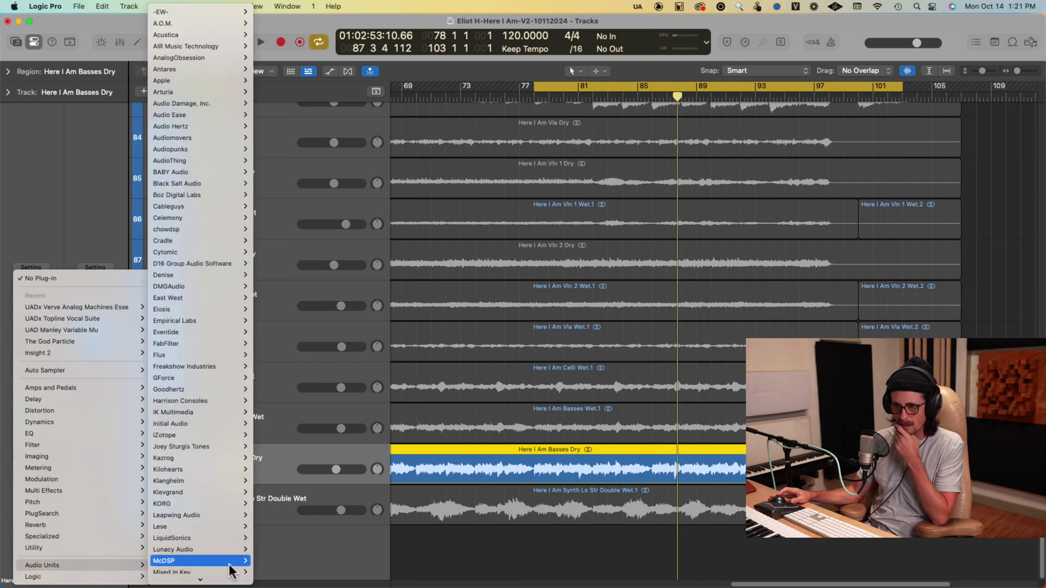
scroll(229, 565, down, 15)
mouse_move(210, 543)
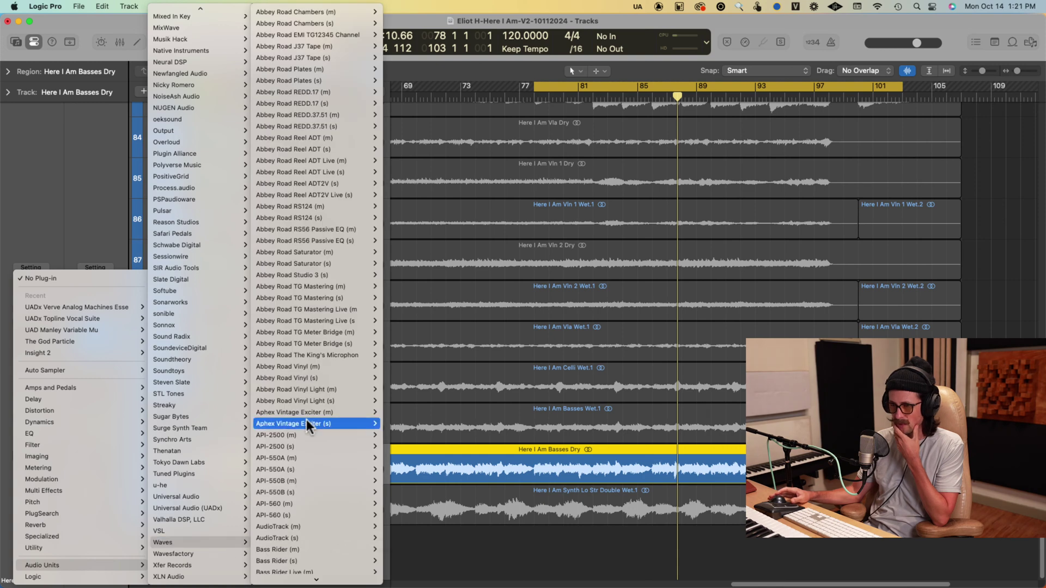
scroll(306, 419, down, 10)
mouse_move(305, 412)
scroll(305, 415, down, 15)
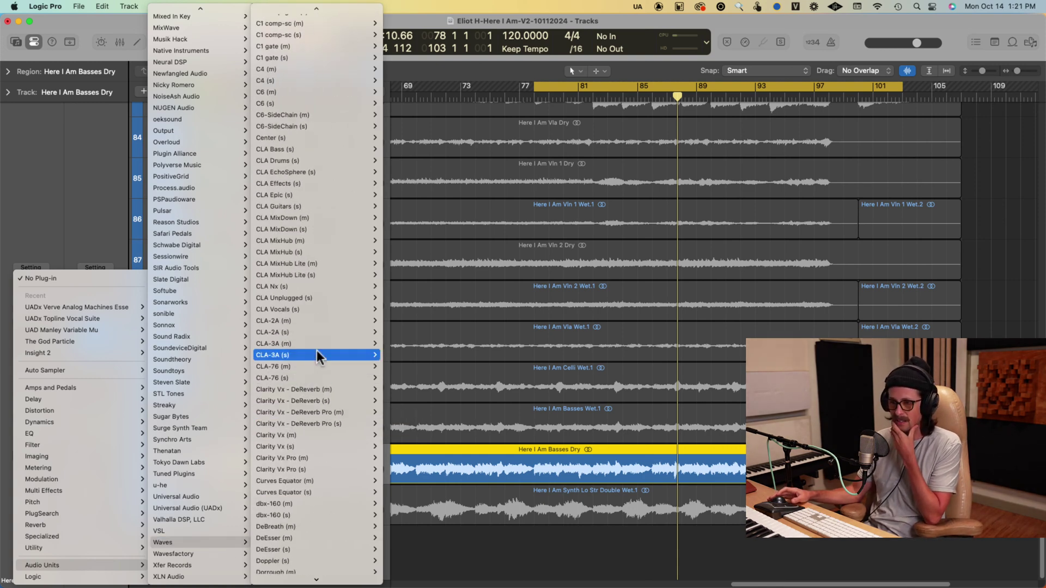
scroll(317, 353, down, 10)
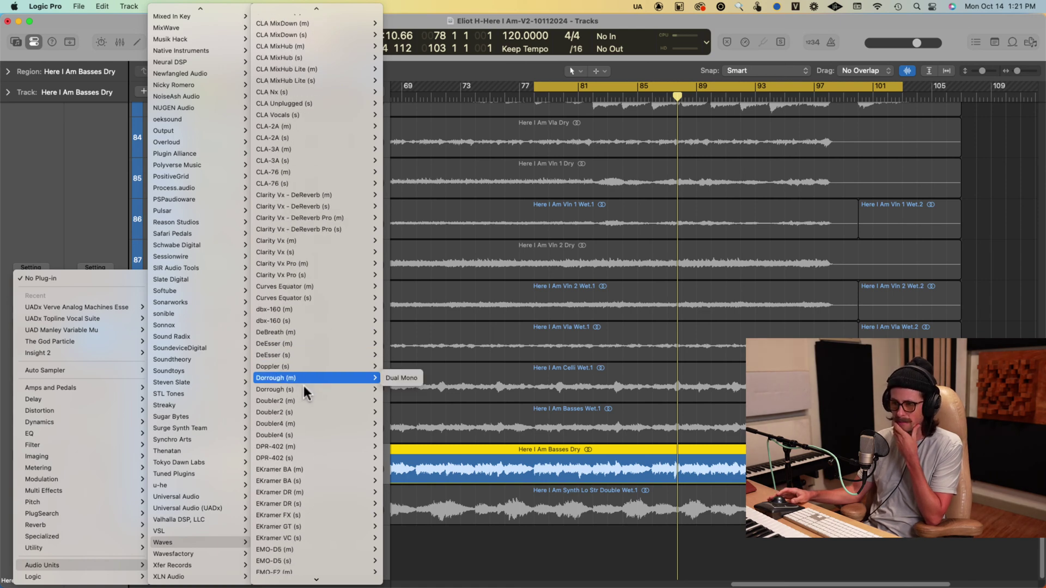
click(312, 298)
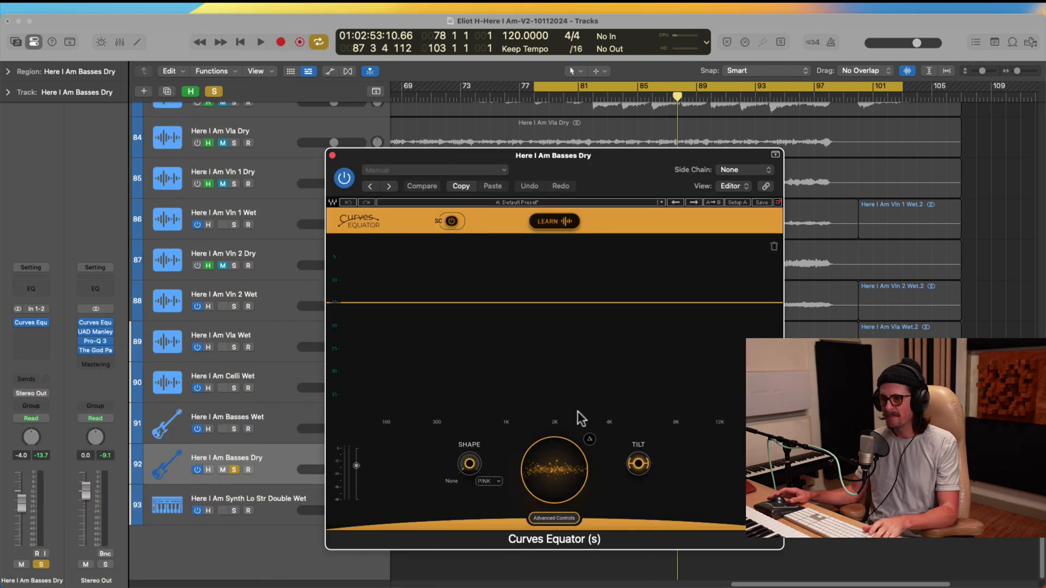
Have Curves Equator learn the basses during playback, apply the learned curve and stop playback.
click(553, 220)
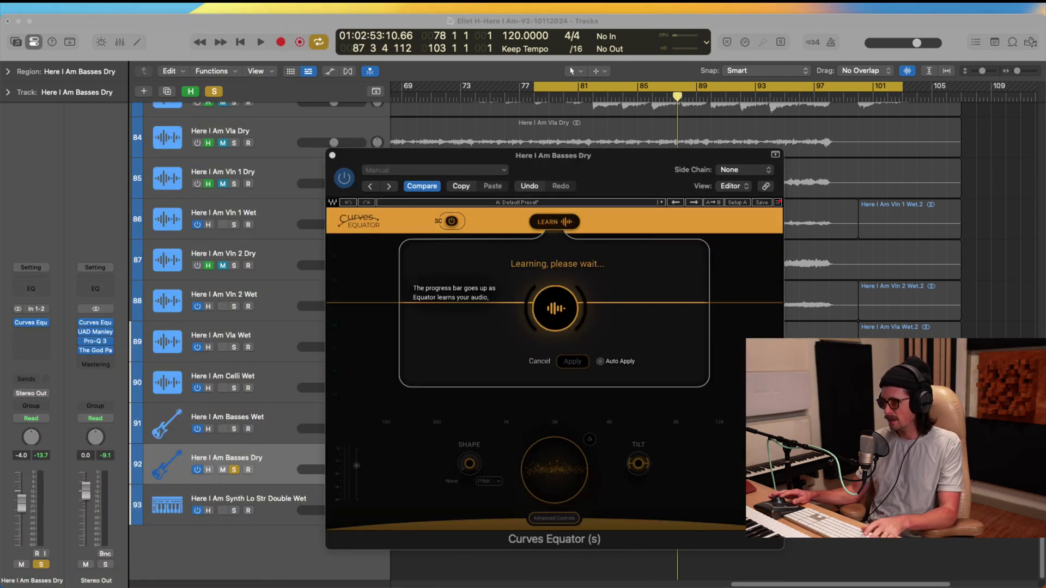
click(559, 247)
key(space)
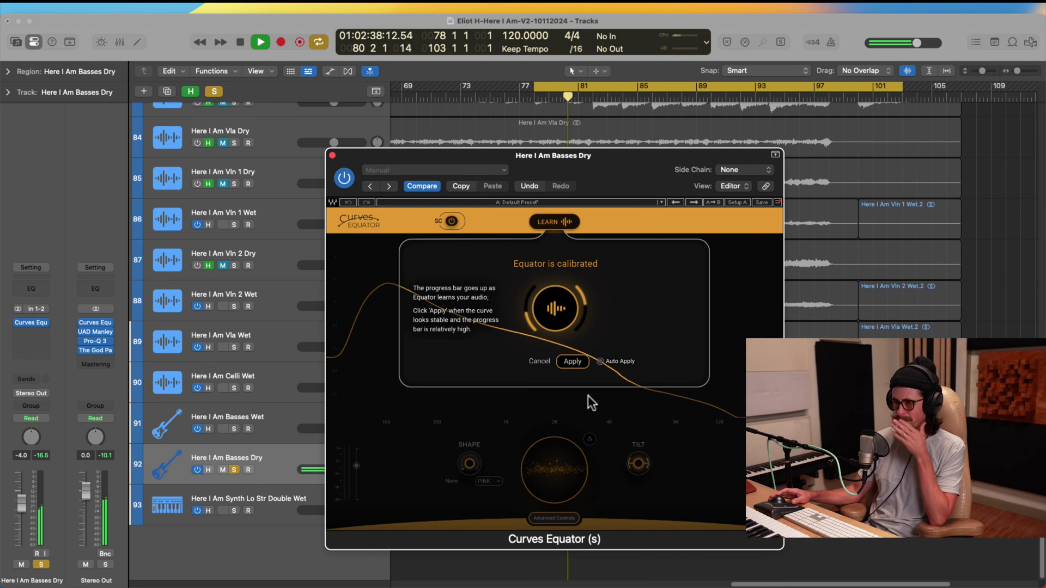
click(573, 361)
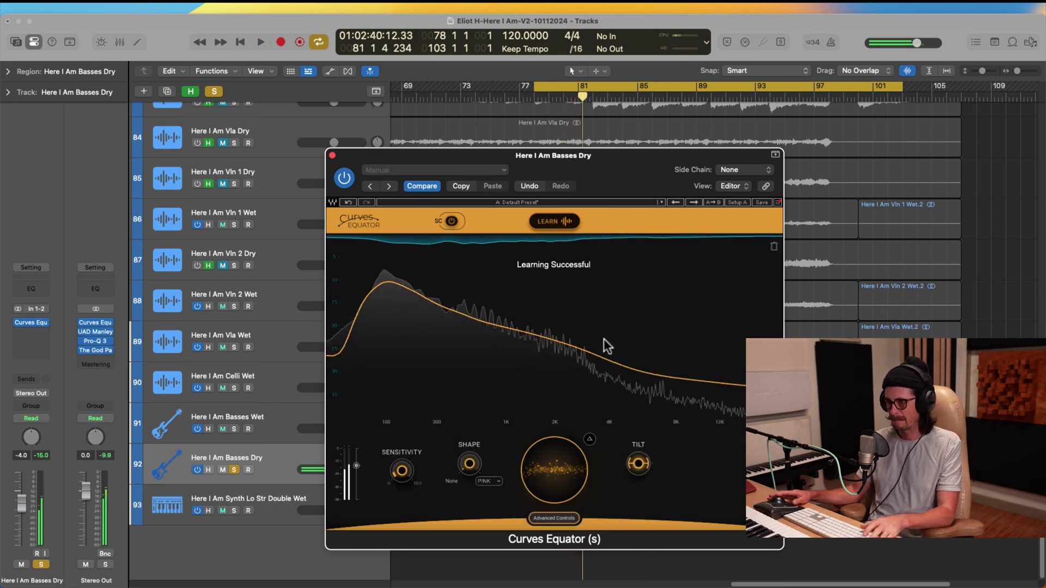
key(space)
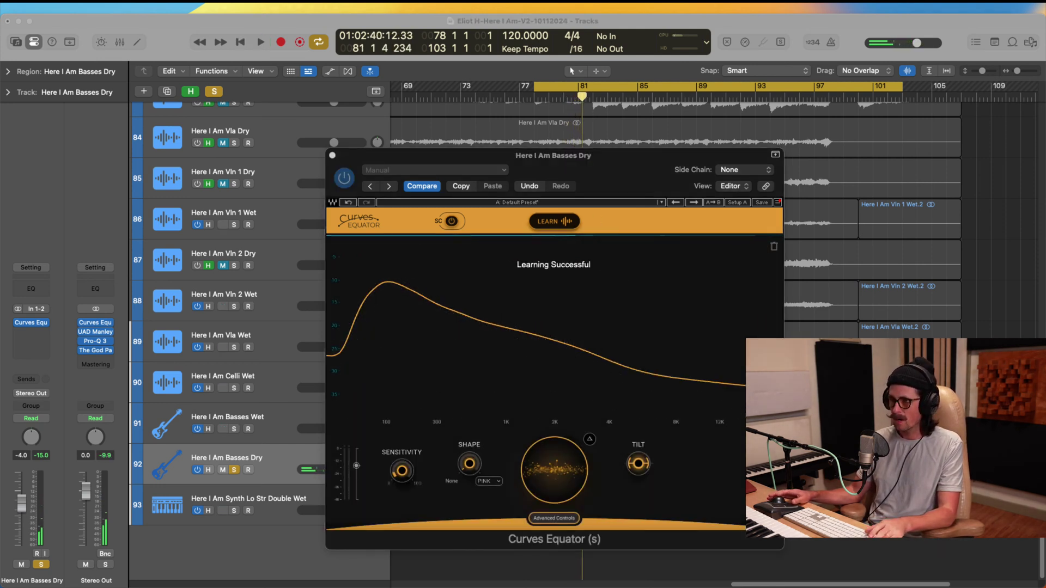
click(520, 297)
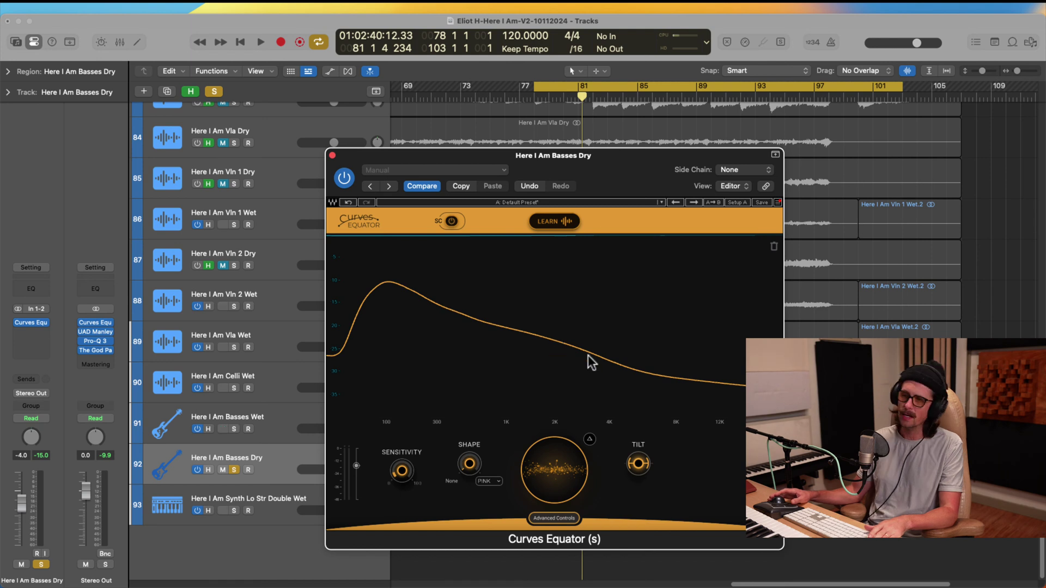
Set the Curves Equator shape type to FLAT and increase the Shape and Sensitivity amounts.
click(488, 481)
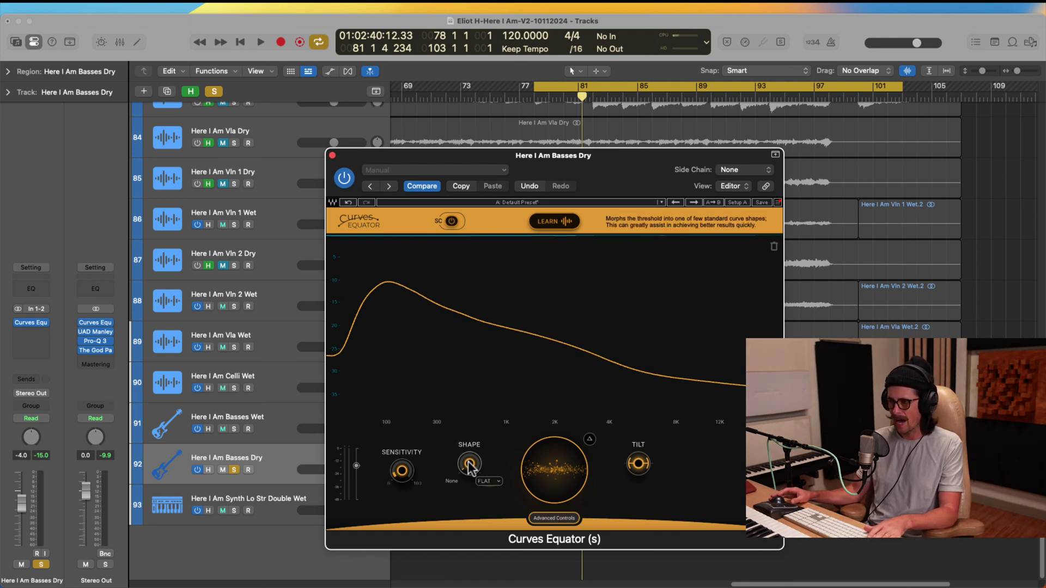
drag(469, 464, 466, 379)
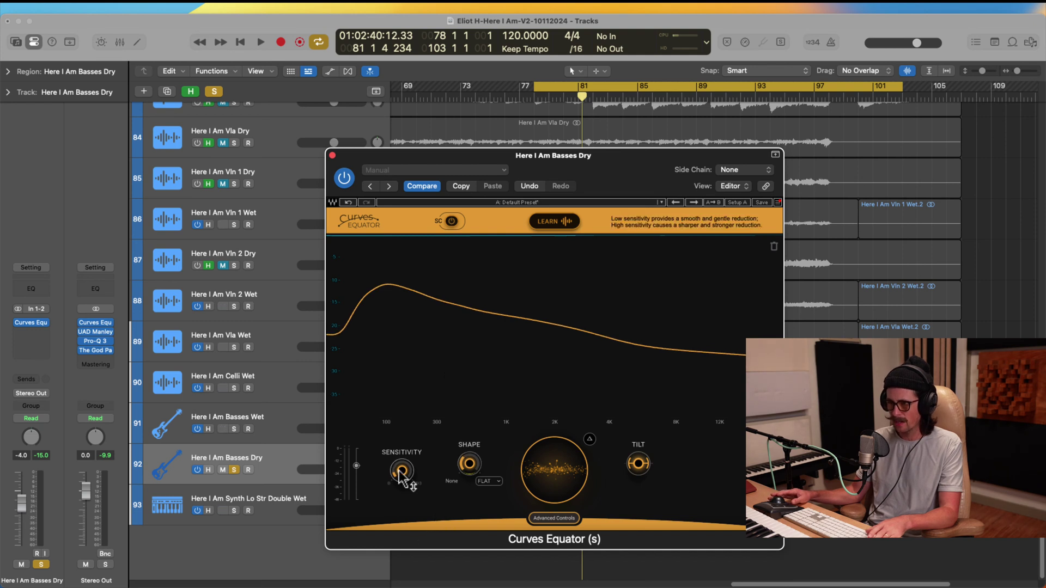
drag(400, 472, 408, 412)
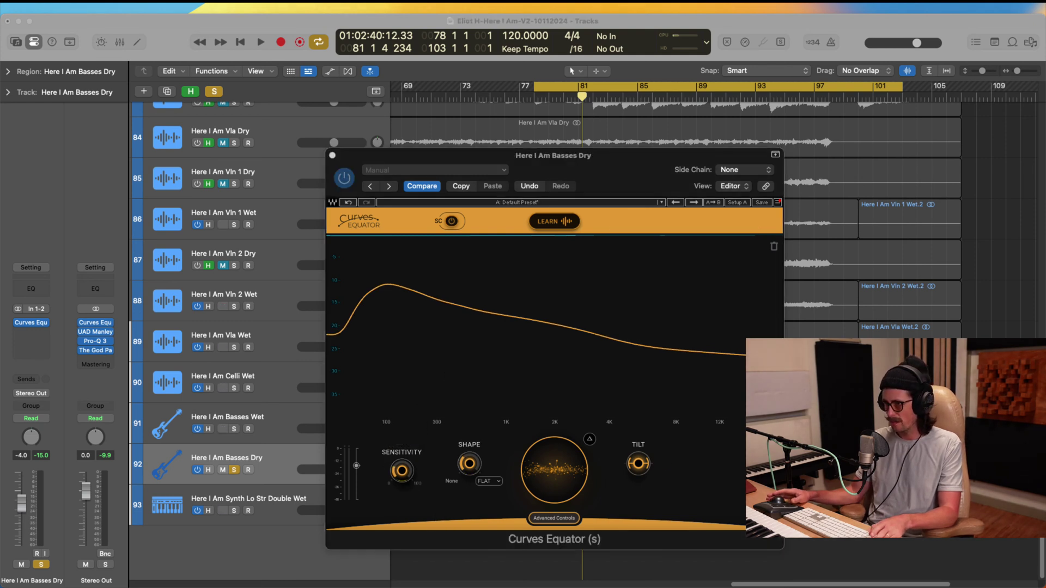
Play the cycle and lower the Curves Equator threshold curve for stronger reduction on the basses.
click(532, 330)
key(space)
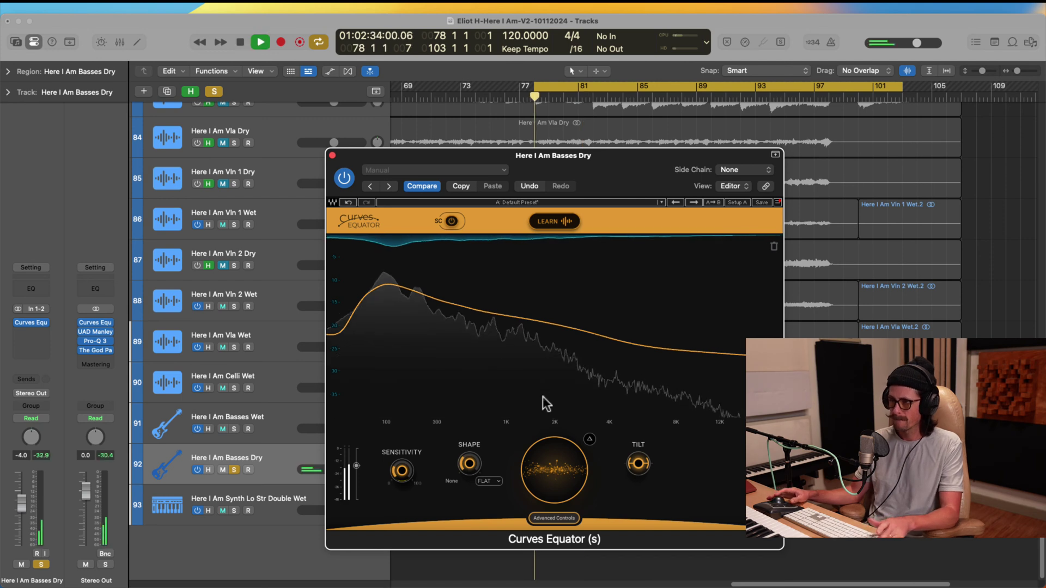
drag(554, 470, 544, 555)
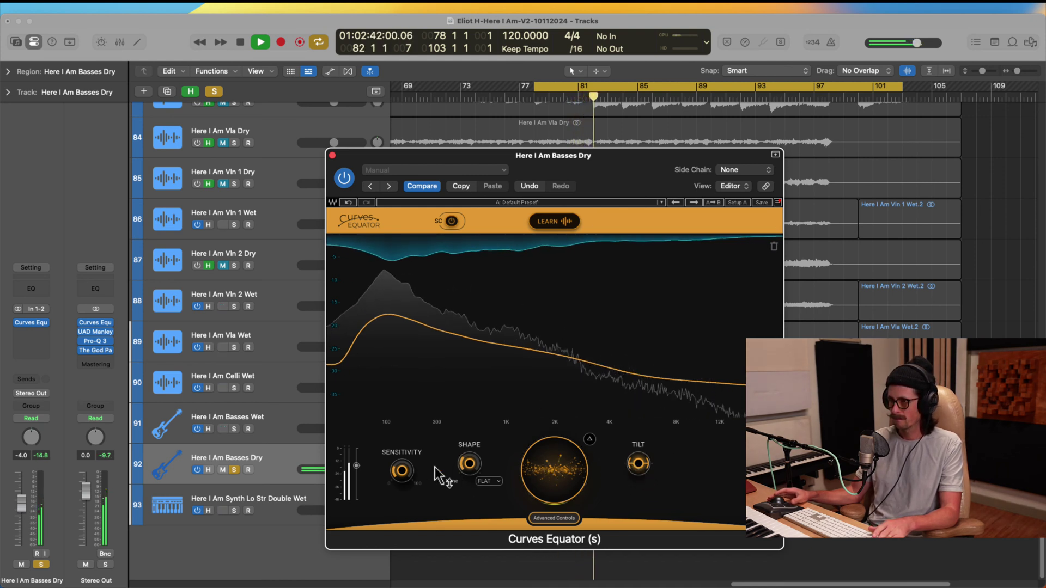
Compare the basses with Curves Equator bypassed and re-enabled during playback, ending with the plug-in on and playback stopped.
click(346, 179)
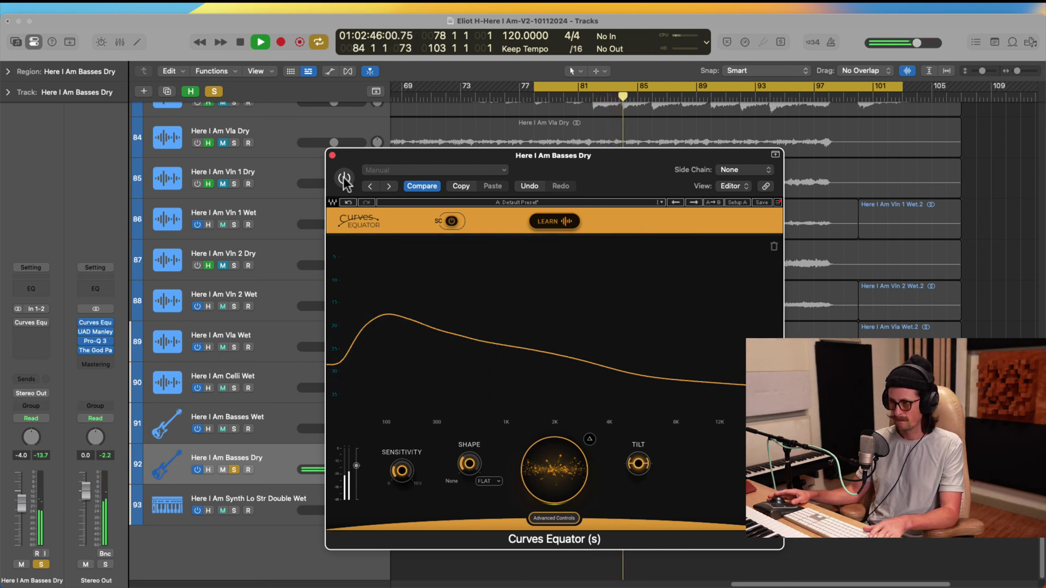
click(345, 180)
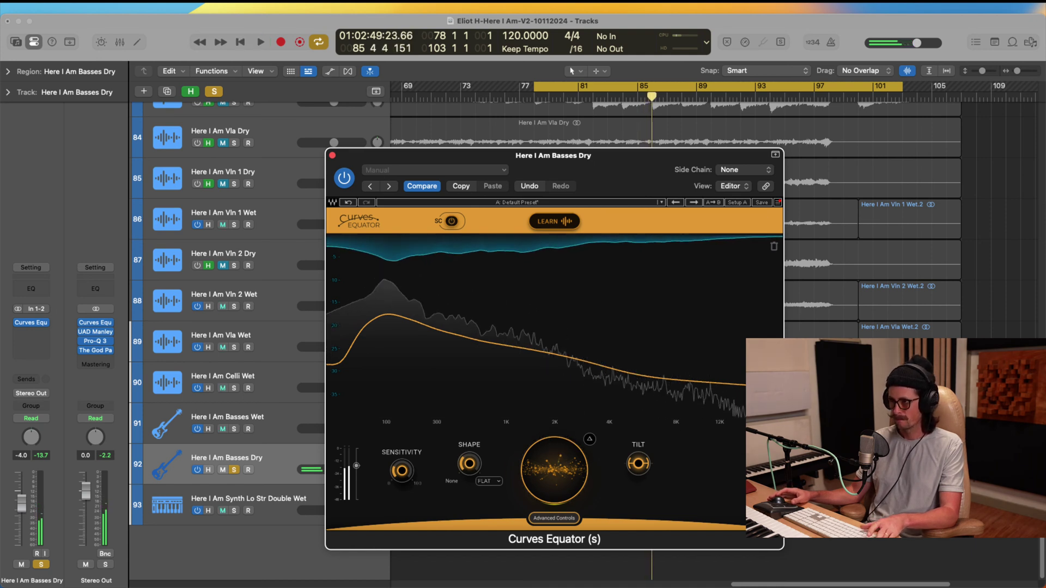
key(space)
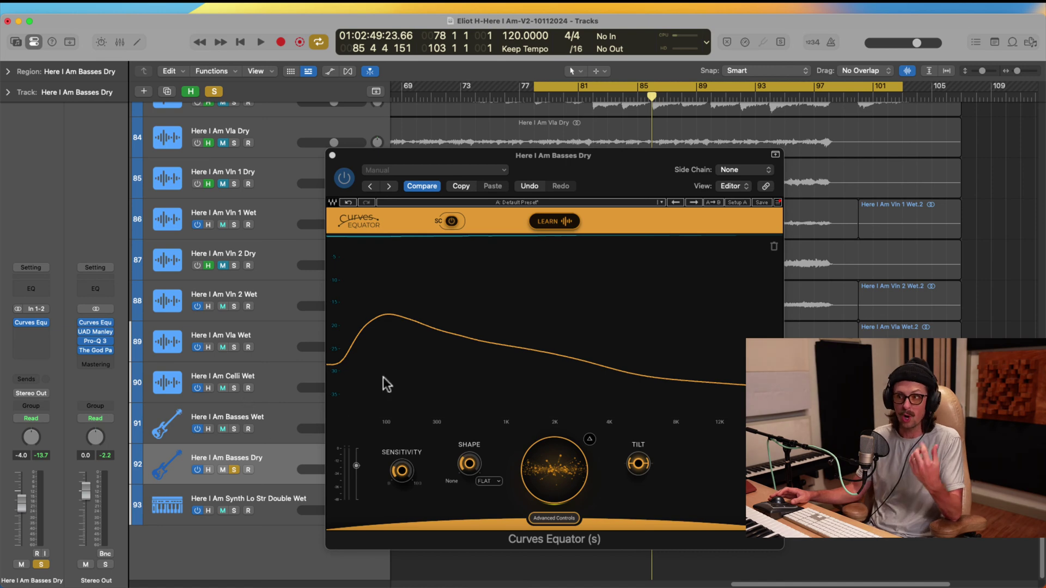
Close the Curves Equator window, and switch off and flag the Here I Am Basses Wet track for hiding.
click(332, 155)
shift+click(279, 414)
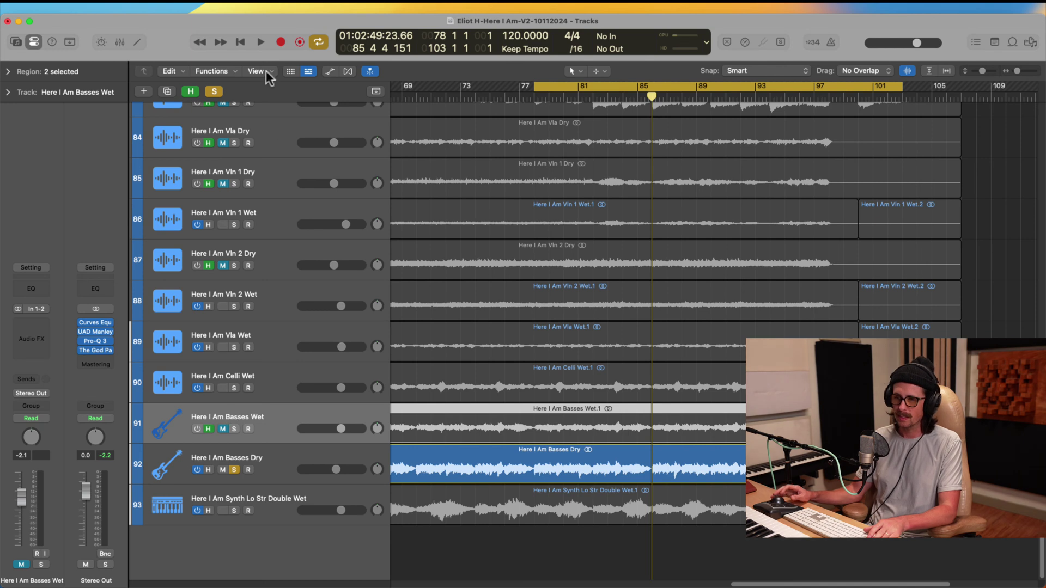
Solo the Here I Am Celli Wet track and audition it together with the soloed Basses Dry track.
click(263, 375)
click(233, 388)
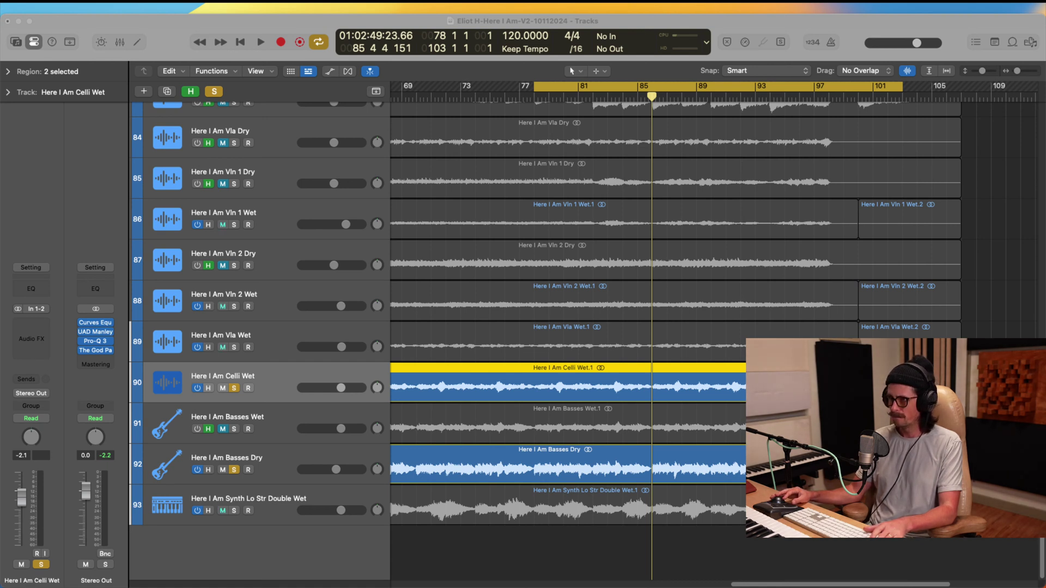
key(space)
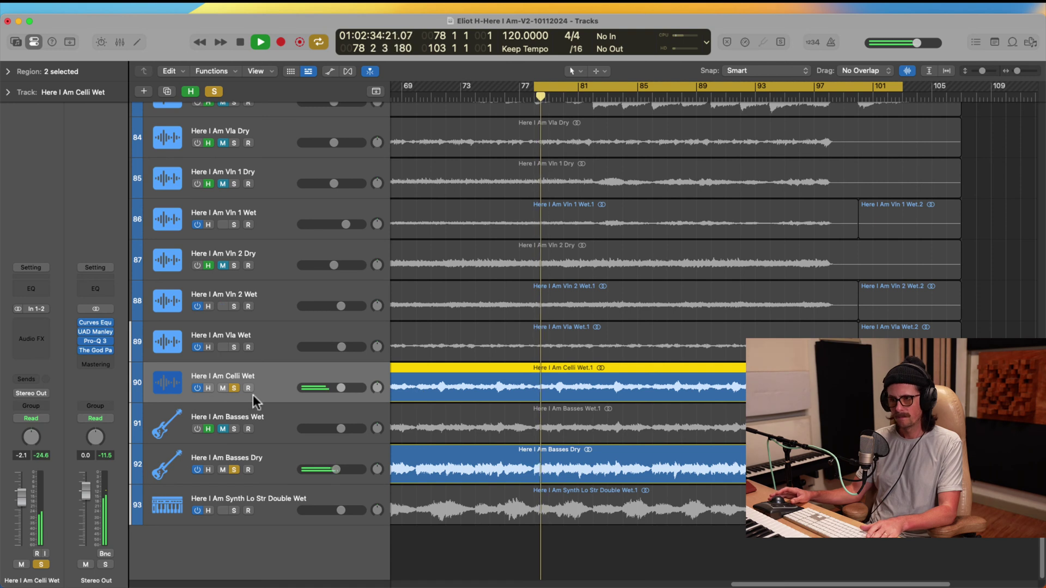
key(space)
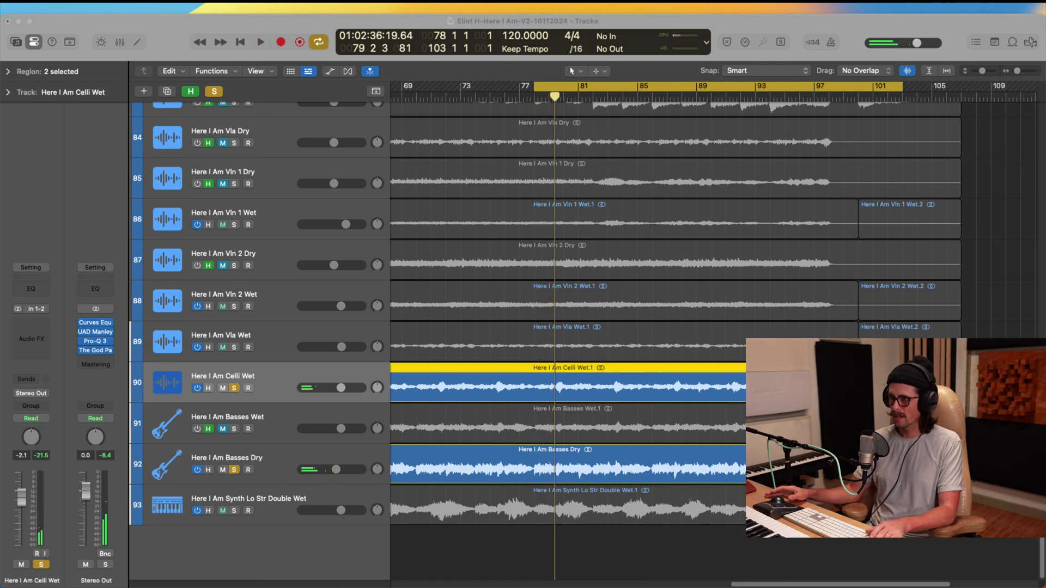
Find the Here I Am Celli Dry track higher in the track list and move it directly above Here I Am Celli Wet.
click(49, 263)
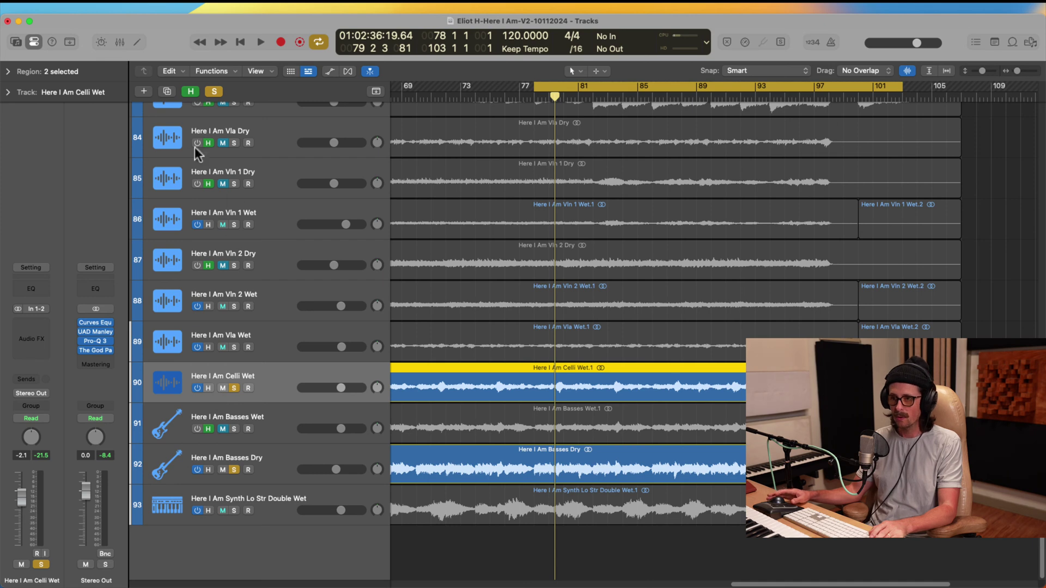
scroll(260, 203, up, 5)
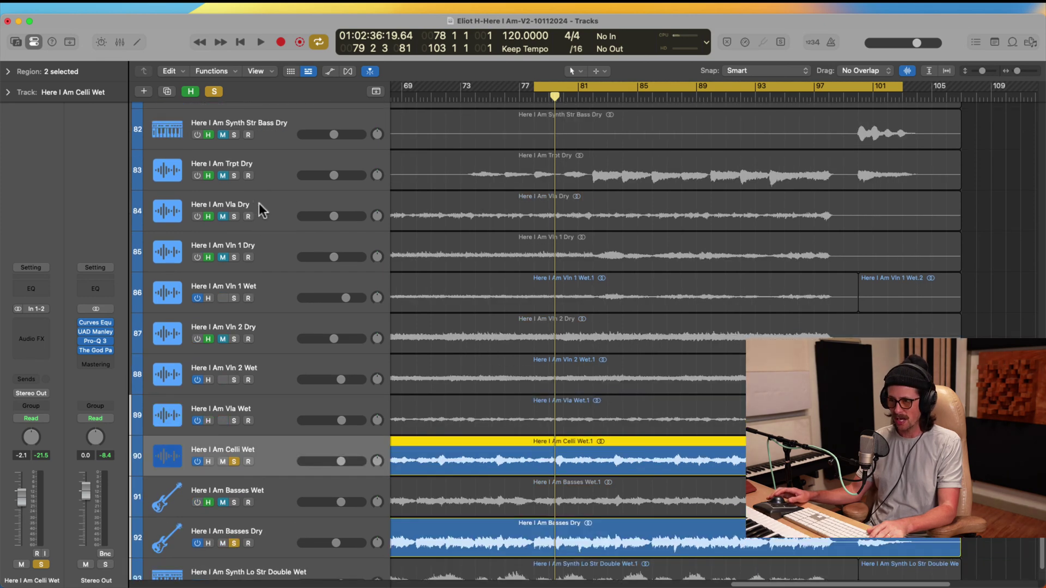
scroll(269, 291, up, 4)
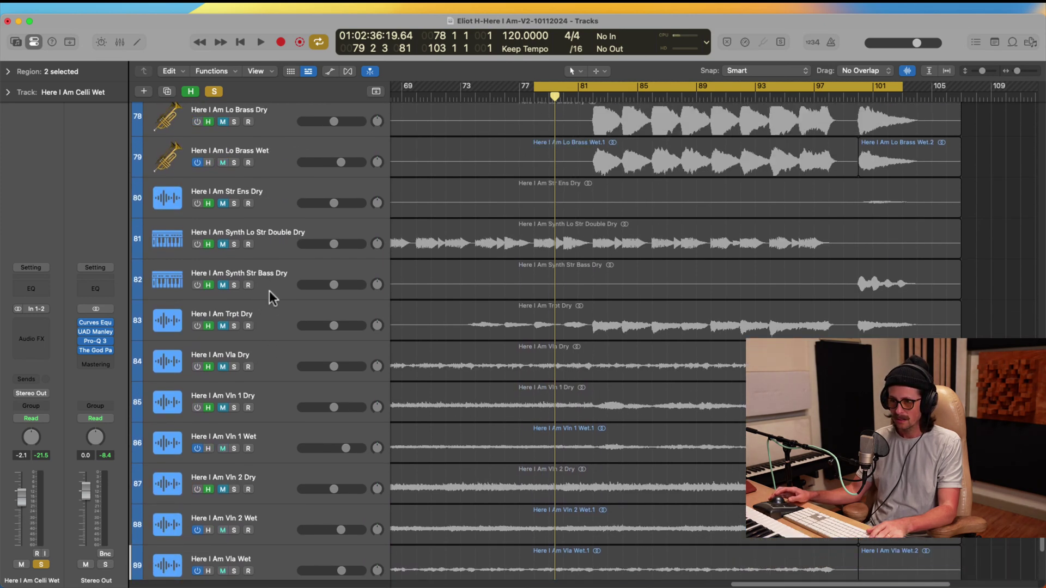
scroll(238, 214, up, 5)
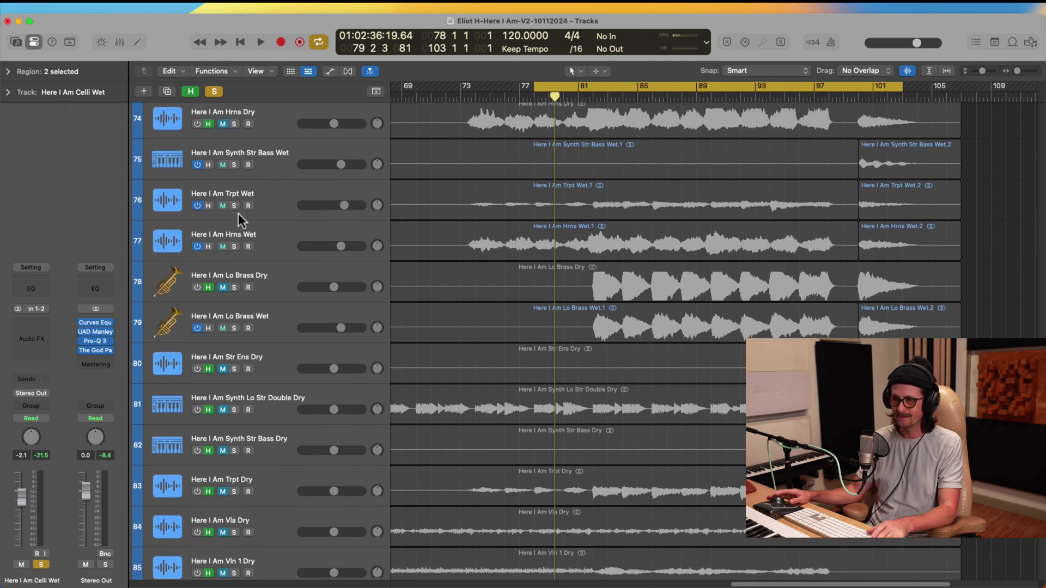
drag(259, 194, 277, 364)
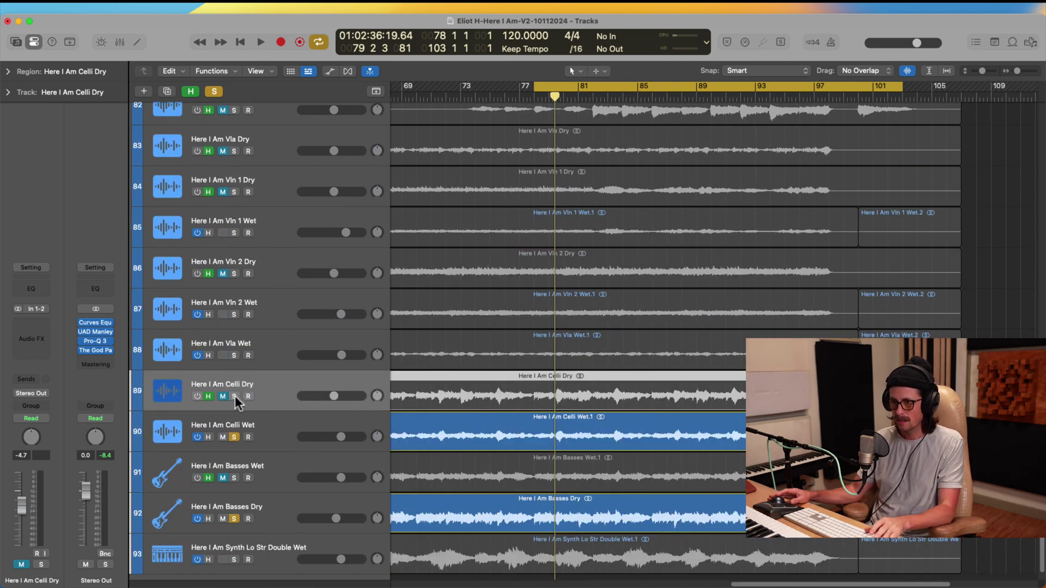
Switch on, unhide, unmute and solo Celli Dry in place of Celli Wet, which is unsoloed and muted.
click(207, 397)
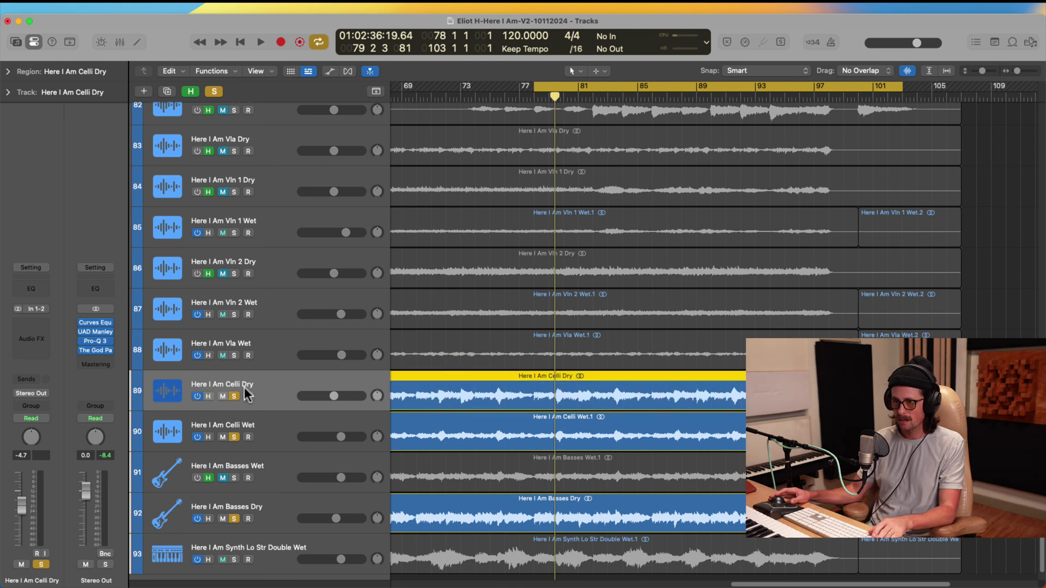
click(234, 437)
click(221, 438)
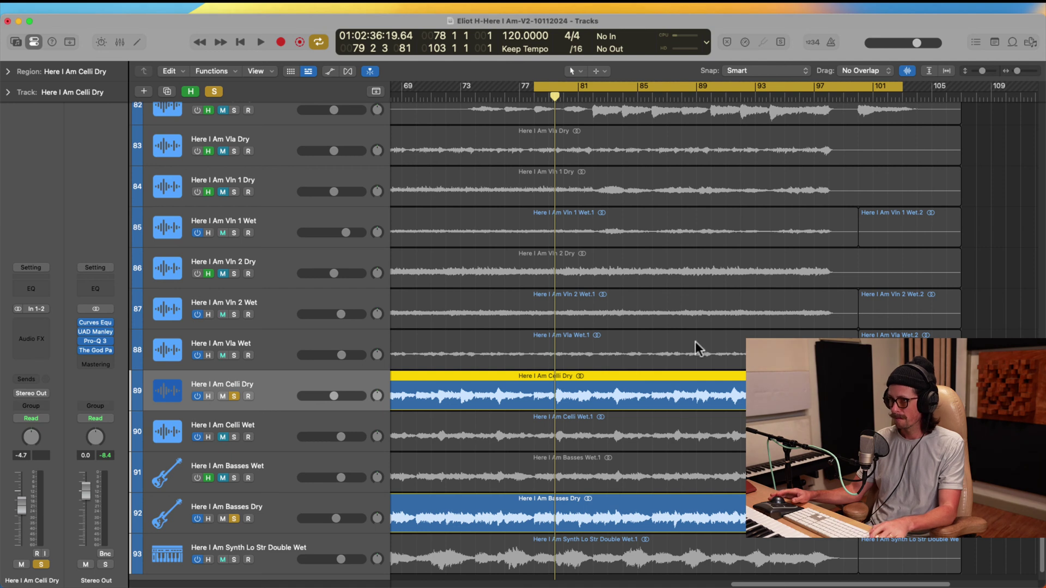
Balance the two dry tracks during playback by lowering Basses Dry and raising Celli Dry to -4.0 dB.
key(space)
drag(329, 523, 321, 524)
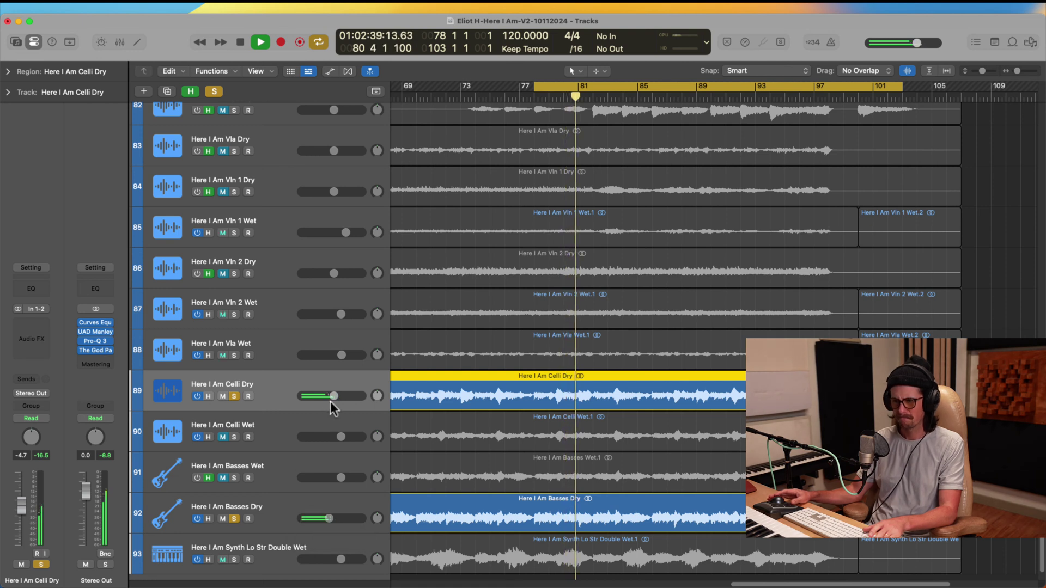
drag(334, 397, 335, 396)
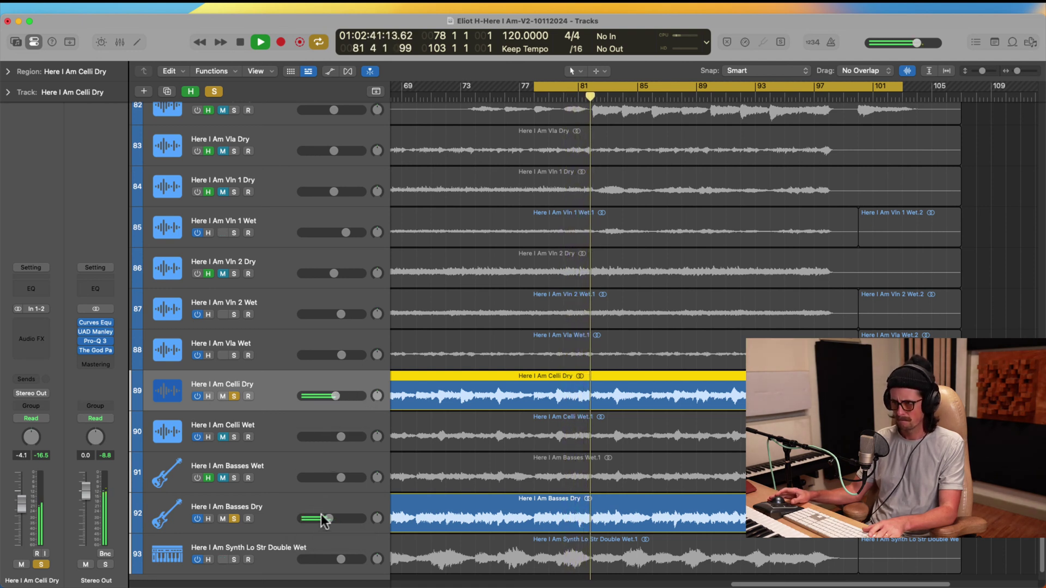
drag(328, 518, 328, 518)
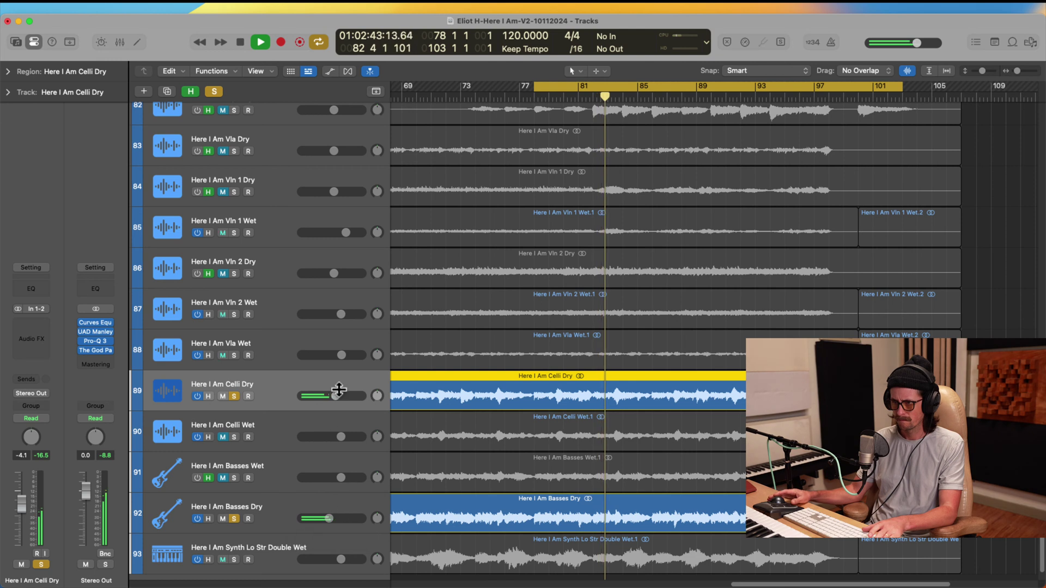
drag(336, 396, 337, 396)
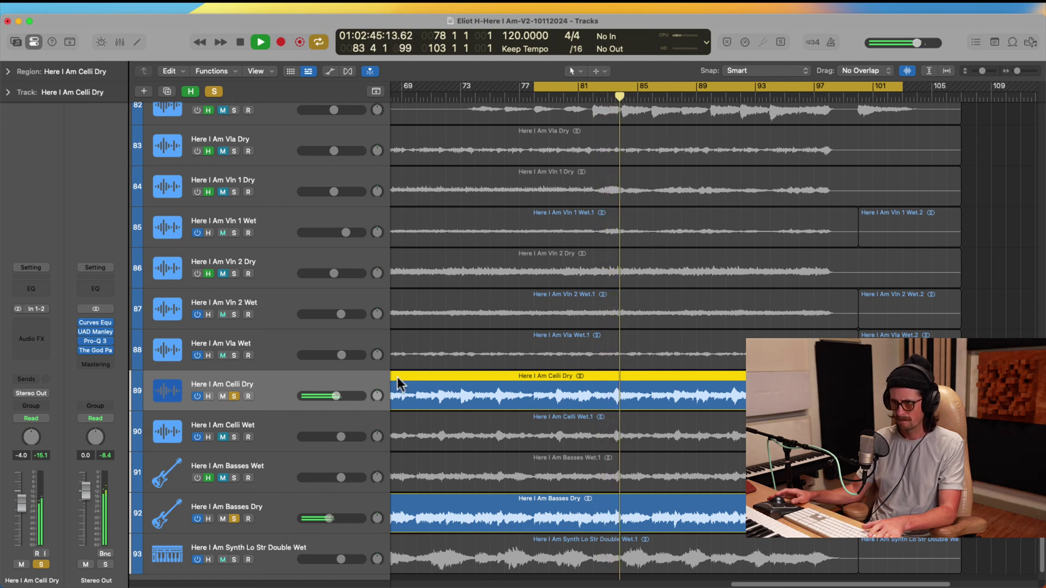
Stop playback, and switch on, unhide, unmute and solo the Here I Am Vln 1 Dry track.
key(space)
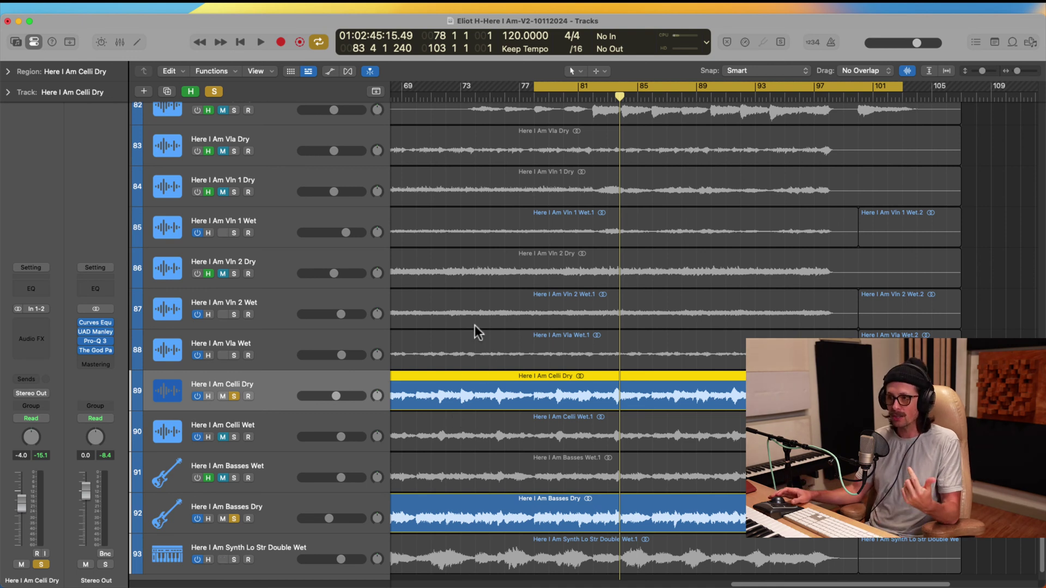
click(267, 350)
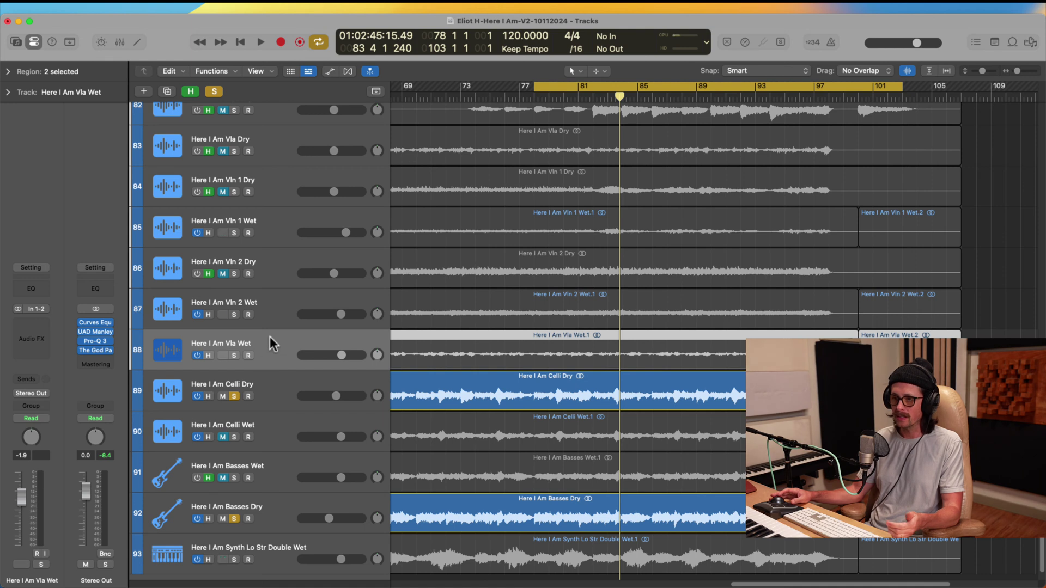
click(277, 231)
click(268, 266)
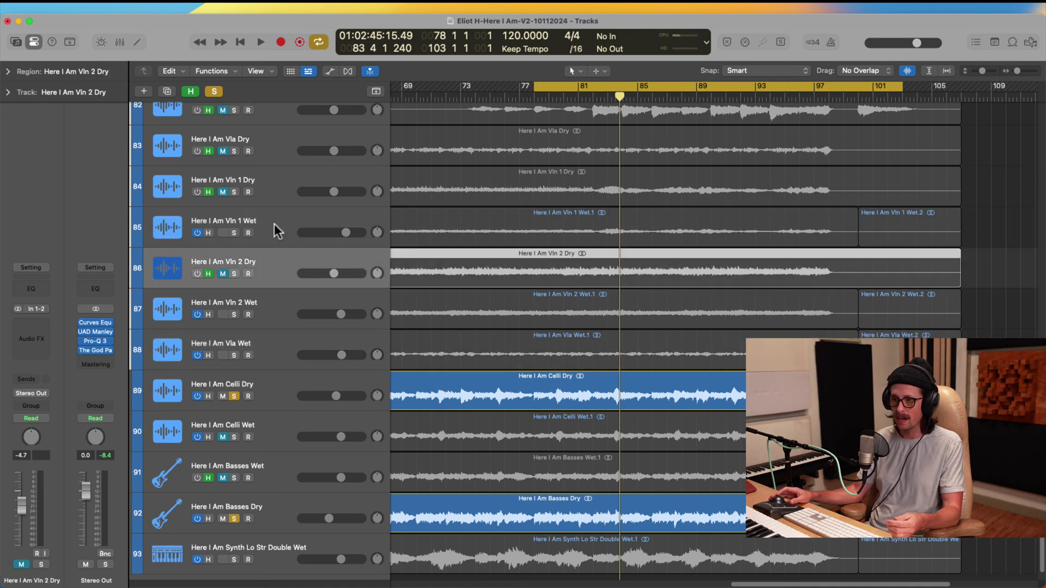
click(266, 192)
click(205, 193)
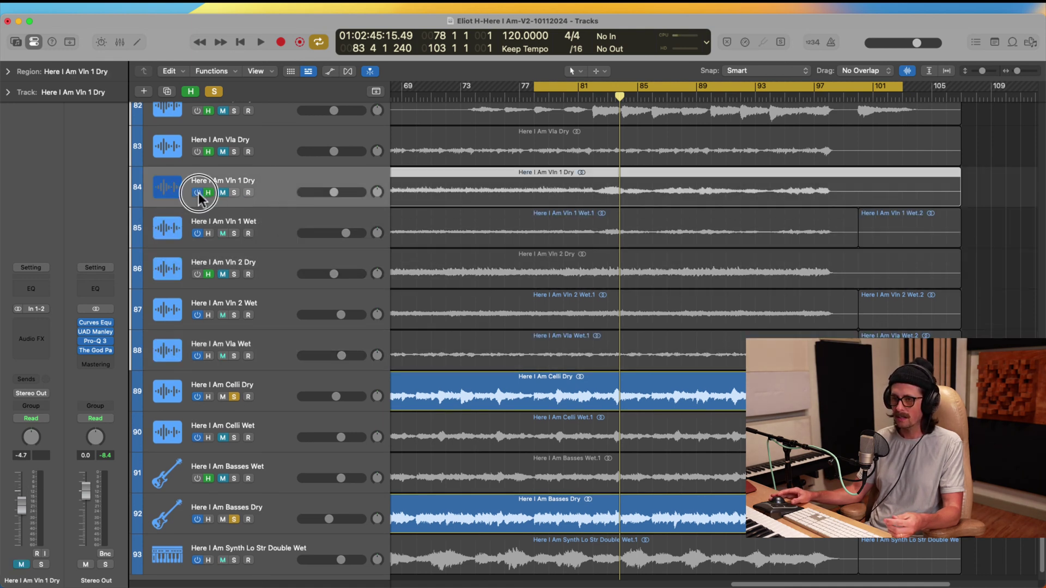
click(234, 192)
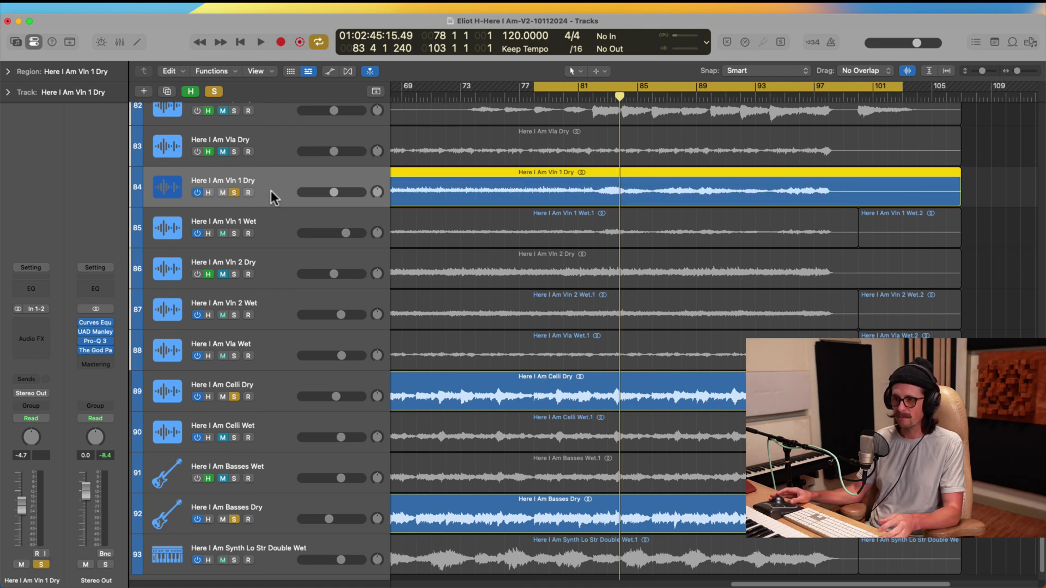
mouse_move(280, 192)
mouse_down()
mouse_move(280, 217)
mouse_move(280, 192)
mouse_up()
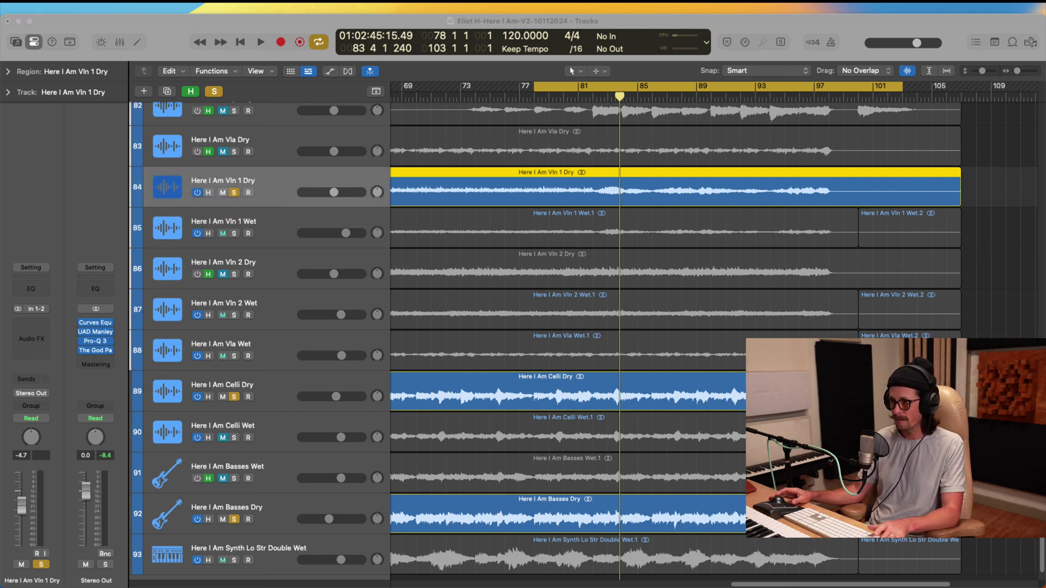
Raise Here I Am Vln 1 Dry to -3.0 dB while playing it with the soloed celli and basses.
key(space)
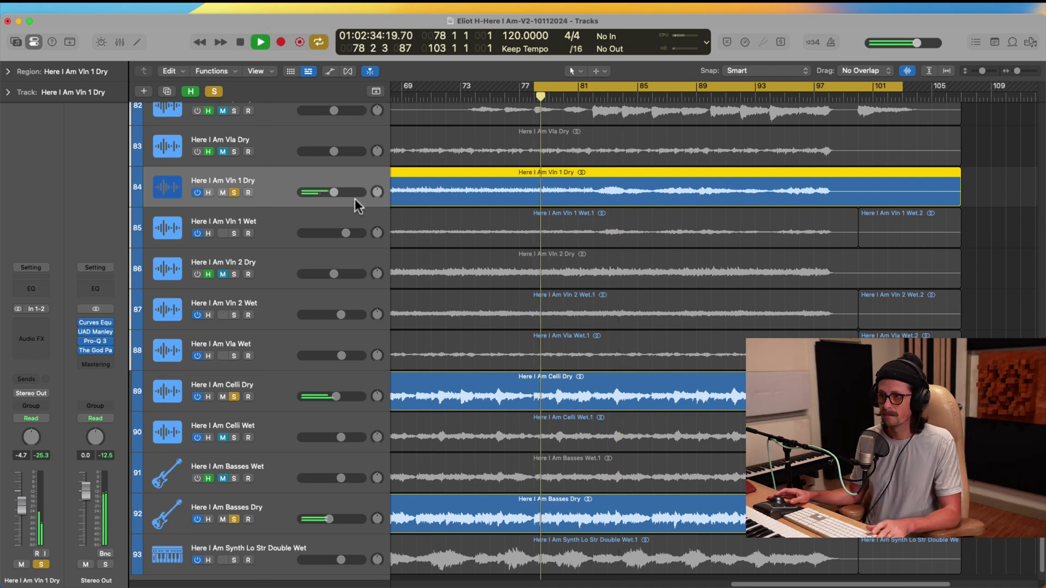
drag(331, 194, 338, 192)
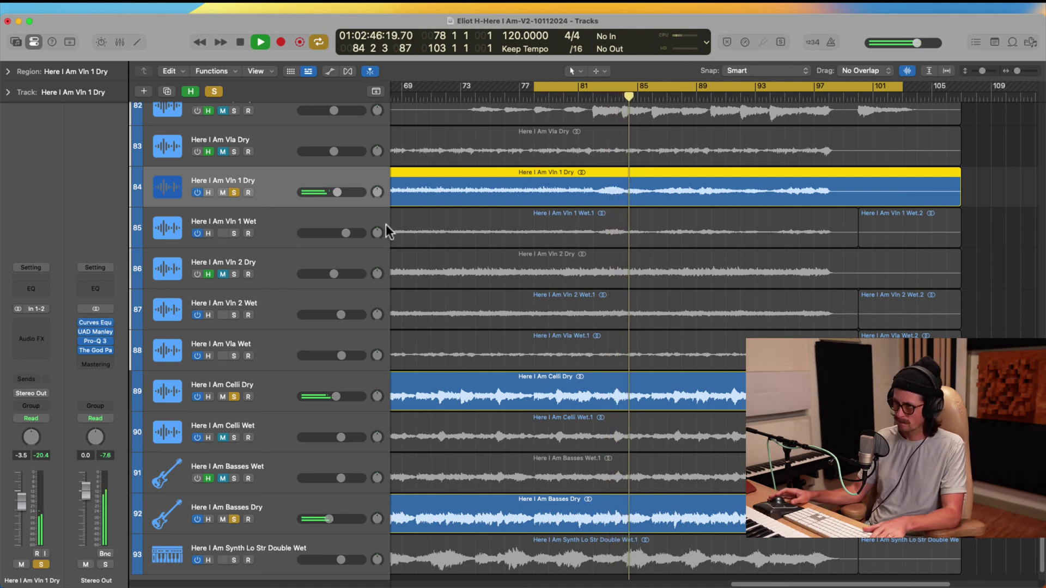
drag(335, 193, 338, 193)
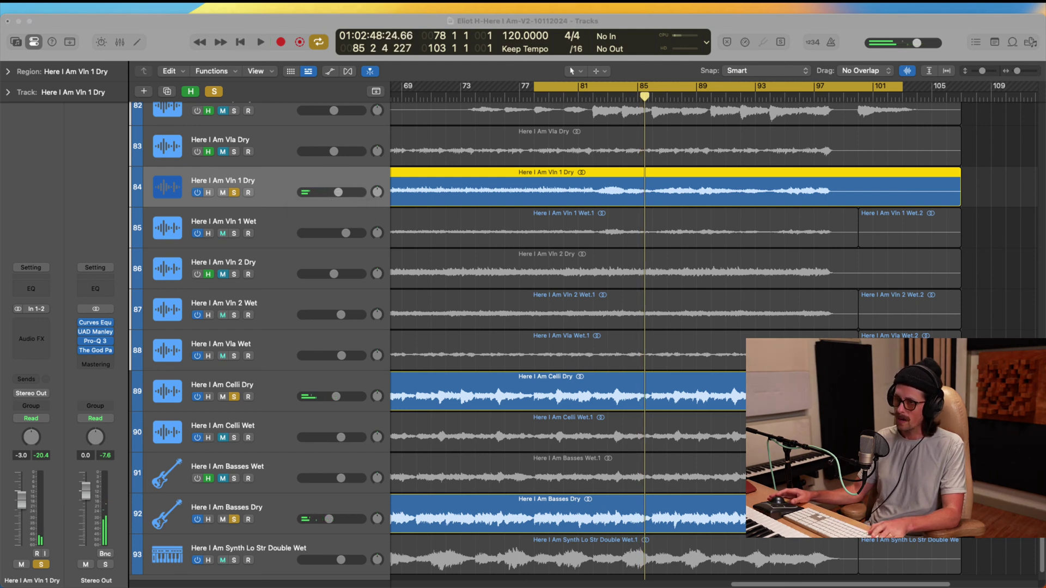
click(2, 207)
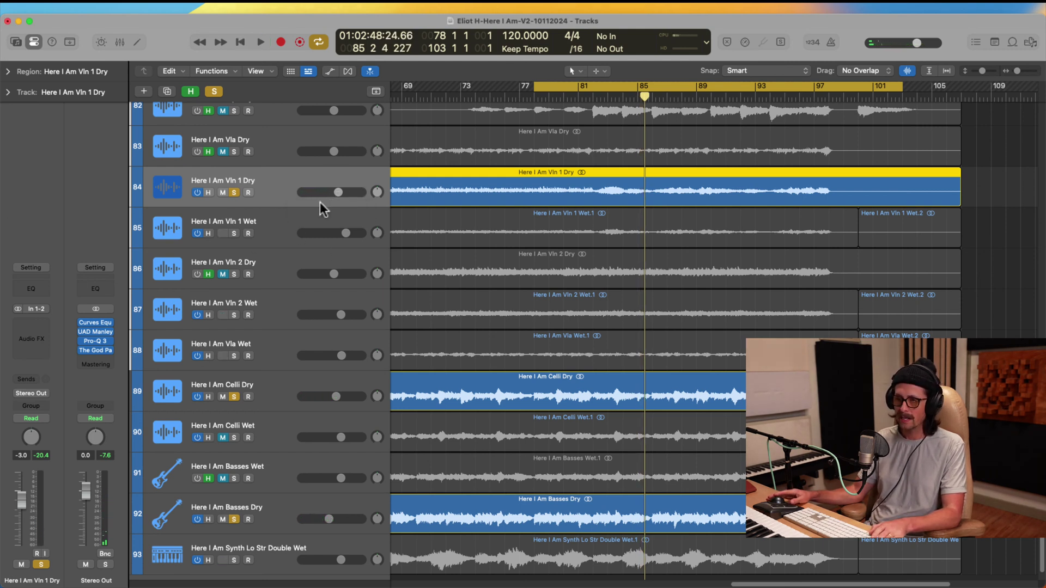
Switch off and mute the Here I Am Vln 1 Wet track and mark it as hidden.
click(261, 224)
click(208, 233)
click(198, 232)
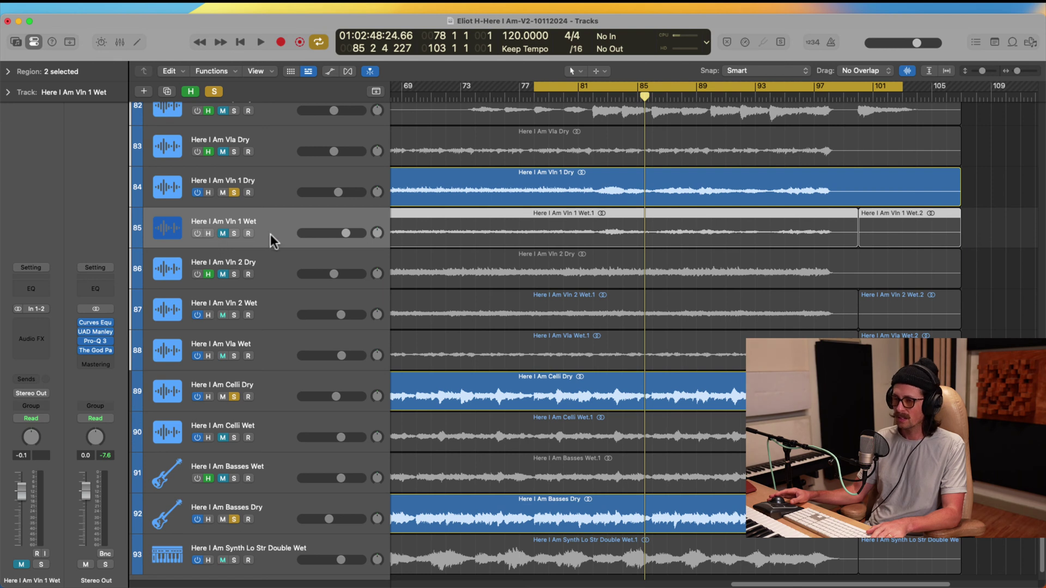
click(209, 233)
Switch on, unhide, unmute and solo Here I Am Vln 2 Dry in place of Vln 2 Wet, which is switched off, muted and hidden.
click(266, 273)
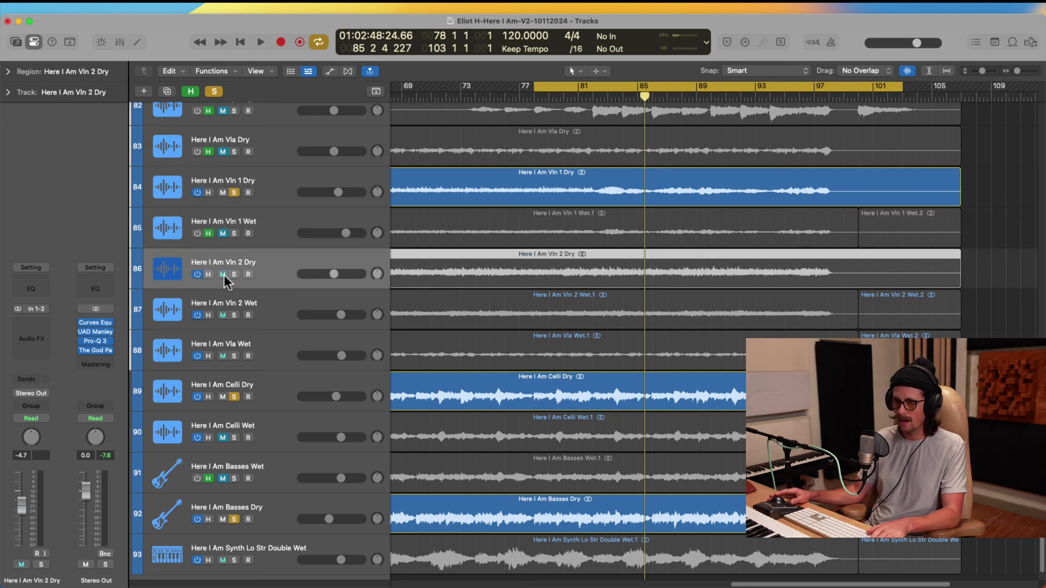
click(267, 308)
click(234, 274)
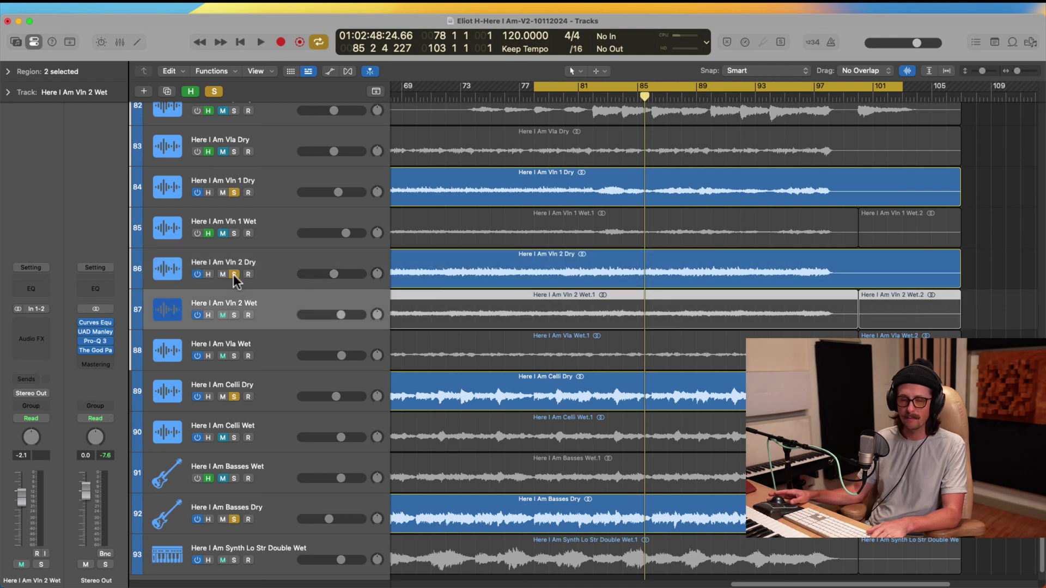
click(198, 315)
click(221, 315)
click(208, 314)
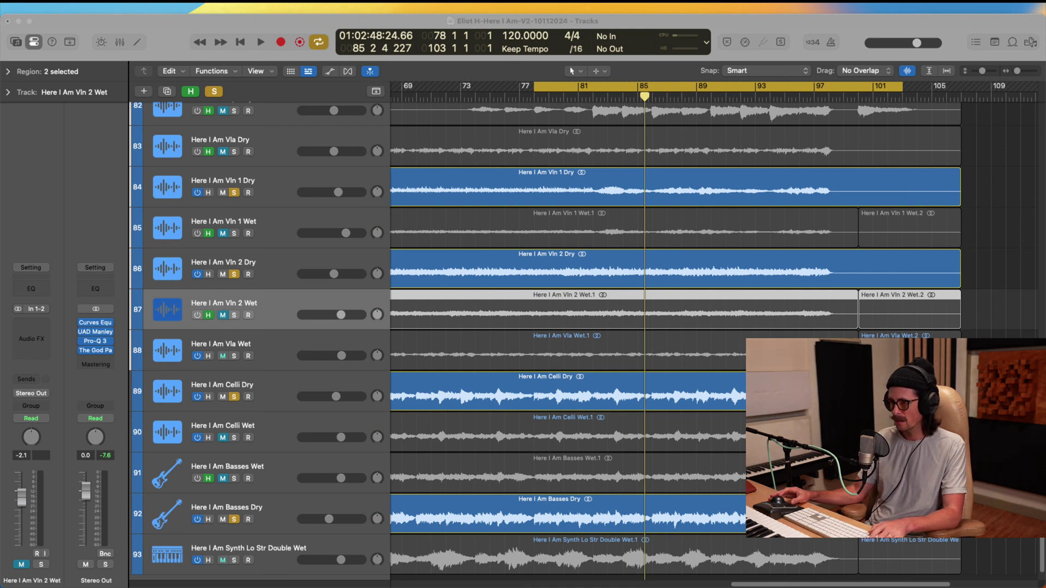
Balance the dry violins during playback by setting Vln 2 Dry to -3.8 dB and Vln 1 Dry to -3.4 dB.
click(639, 322)
key(space)
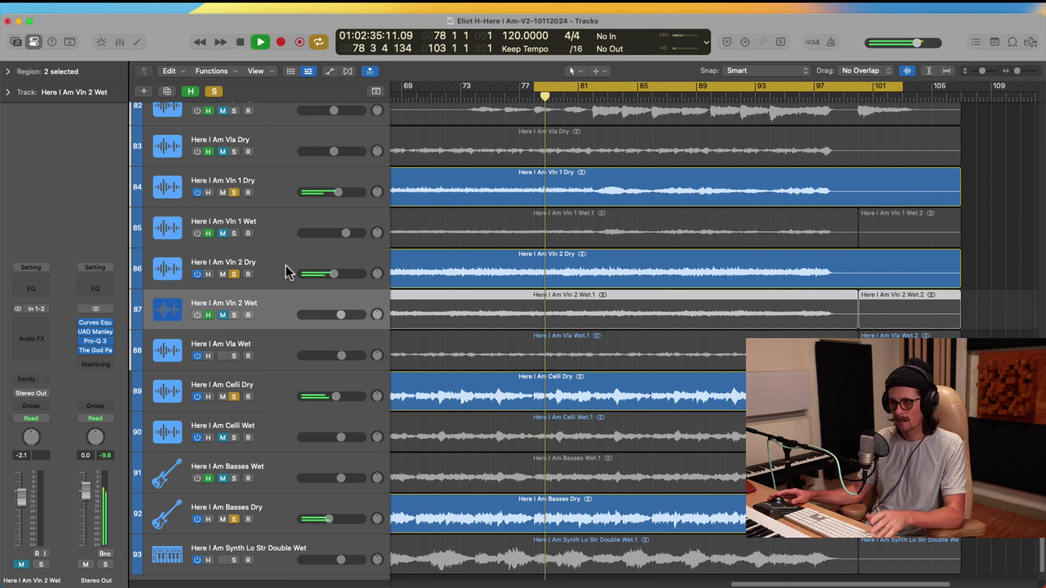
click(337, 274)
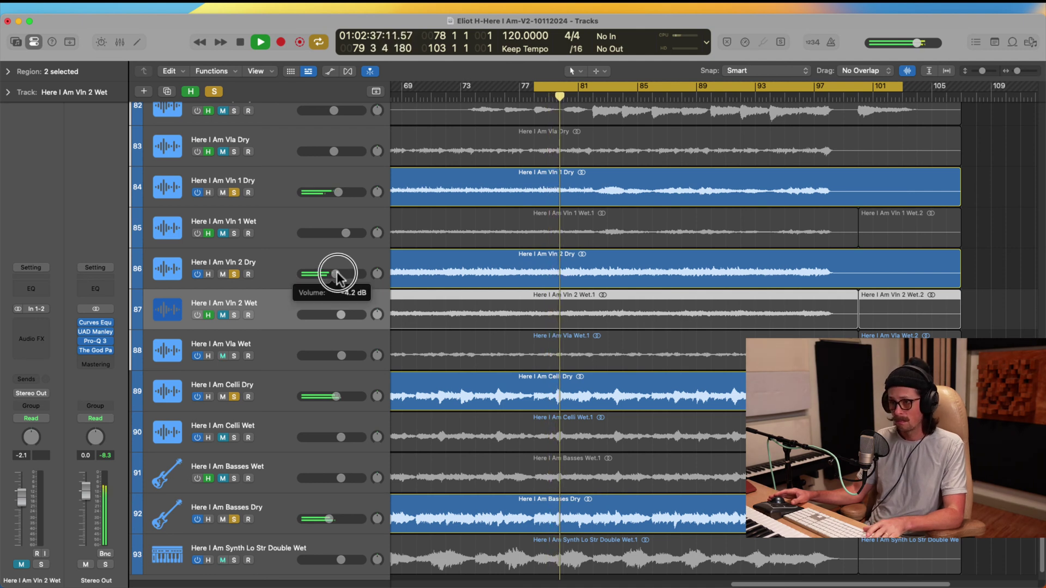
click(338, 194)
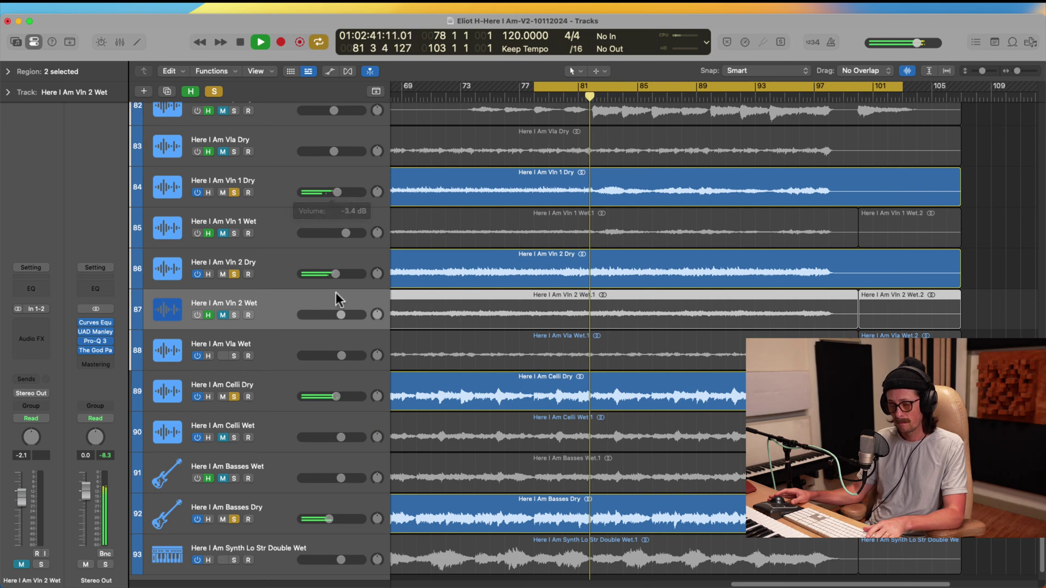
click(336, 274)
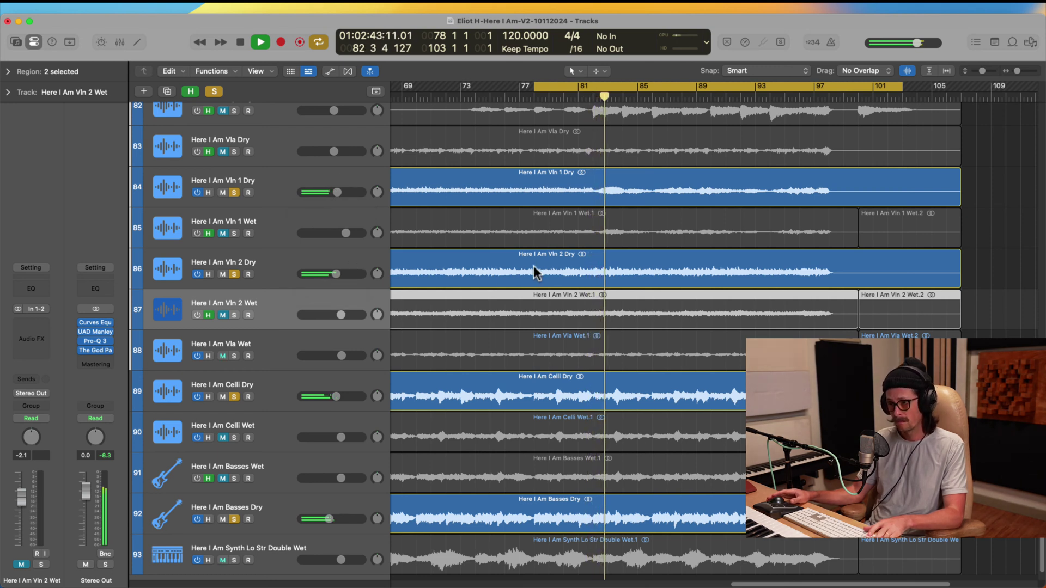
click(336, 274)
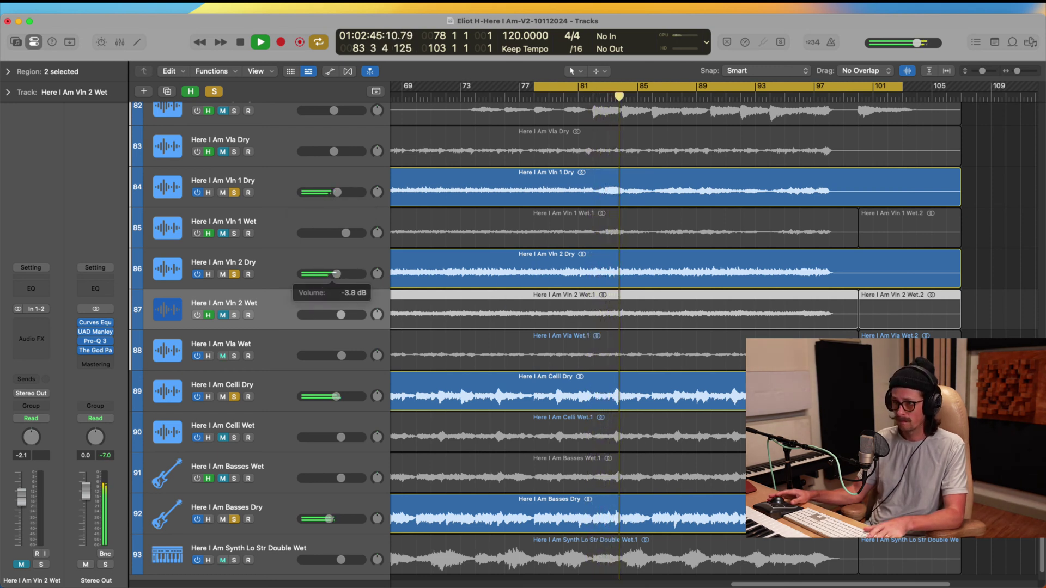
click(272, 253)
Stop playback and move the Here I Am Vla Dry track directly above Here I Am Vla Wet.
scroll(258, 160, up, 2)
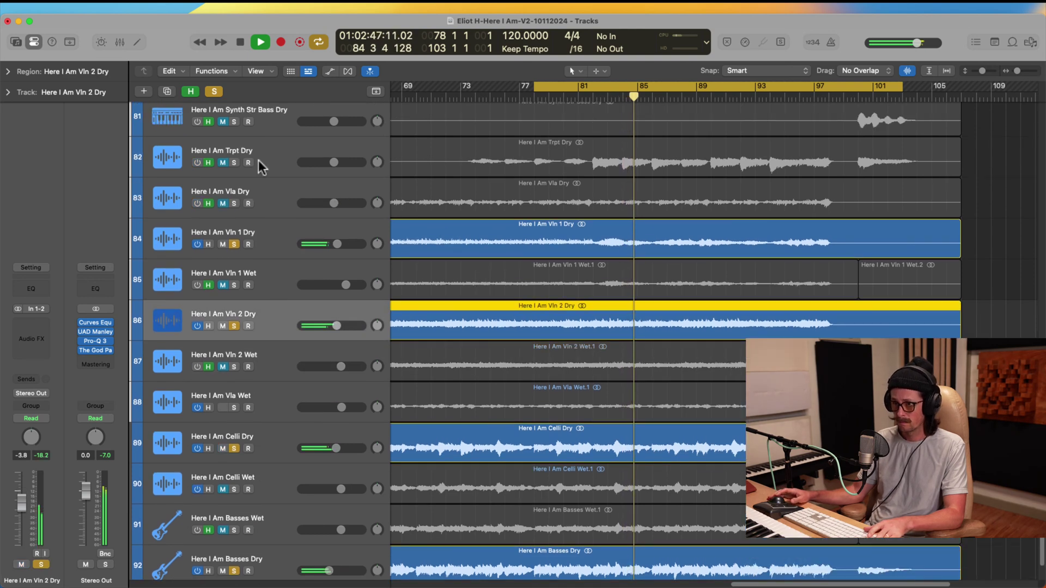
click(274, 191)
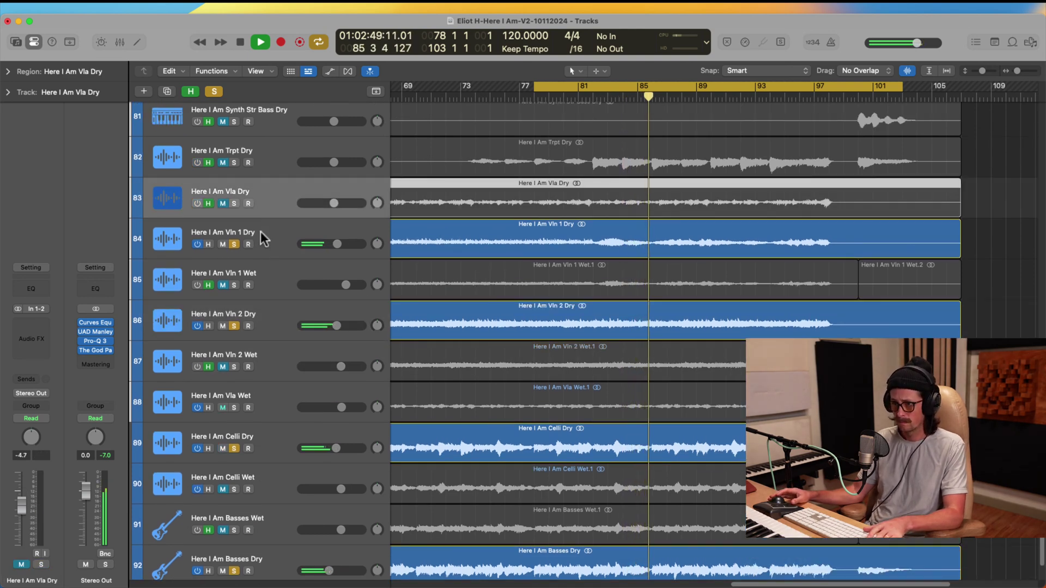
key(space)
click(66, 208)
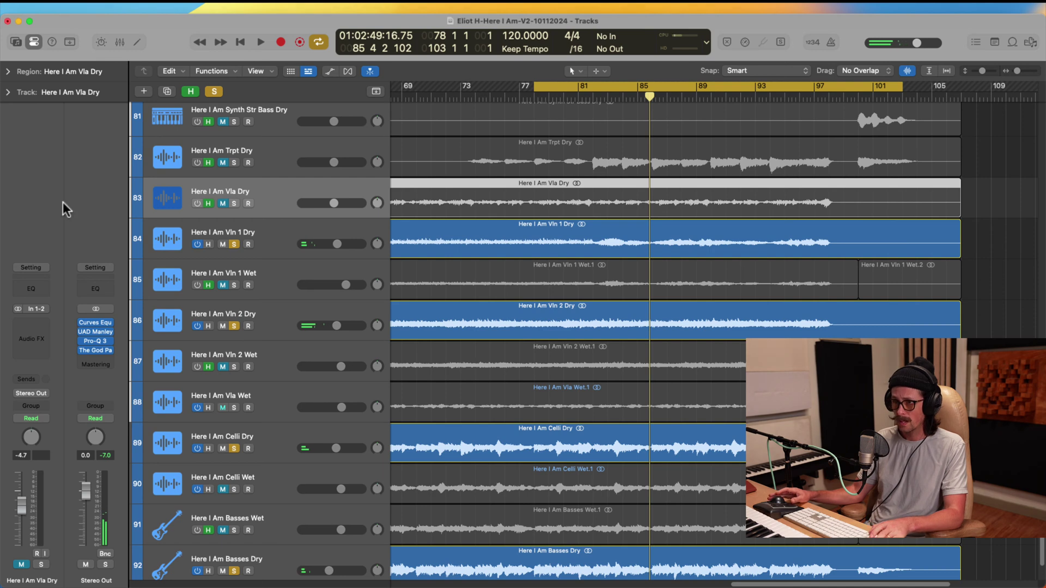
scroll(400, 309, down, 2)
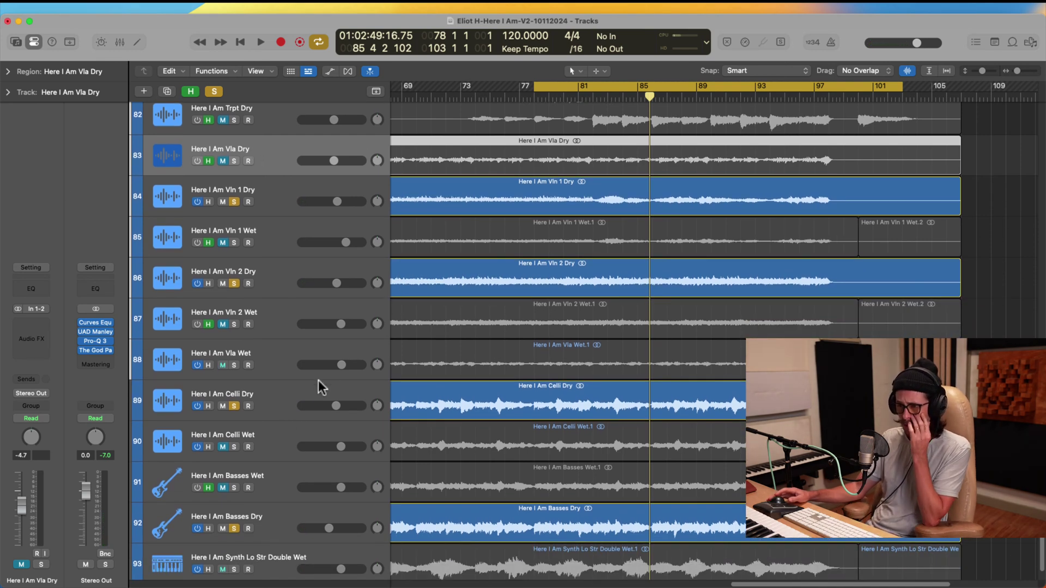
click(273, 236)
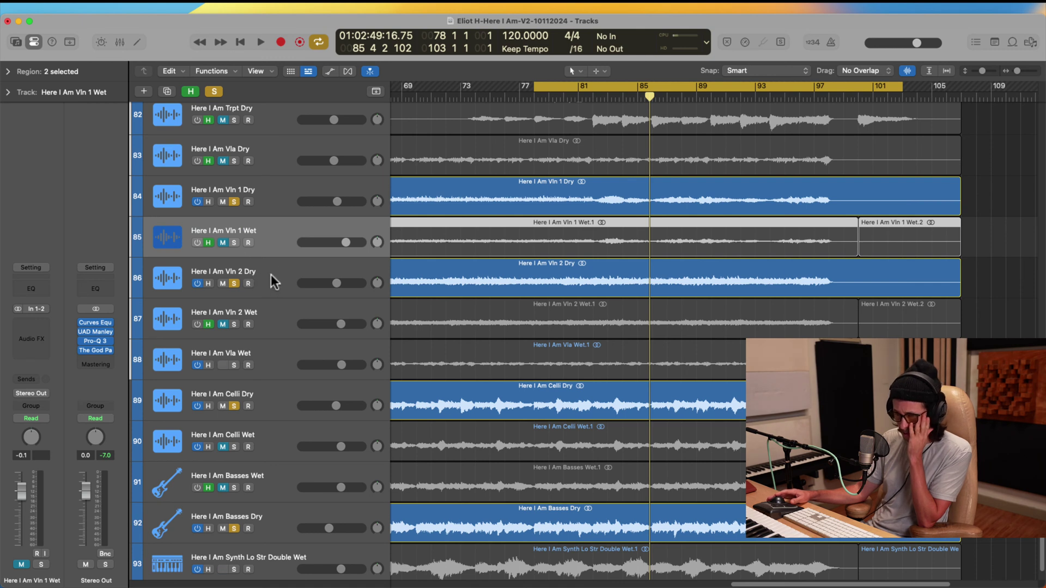
click(270, 274)
scroll(283, 239, up, 1)
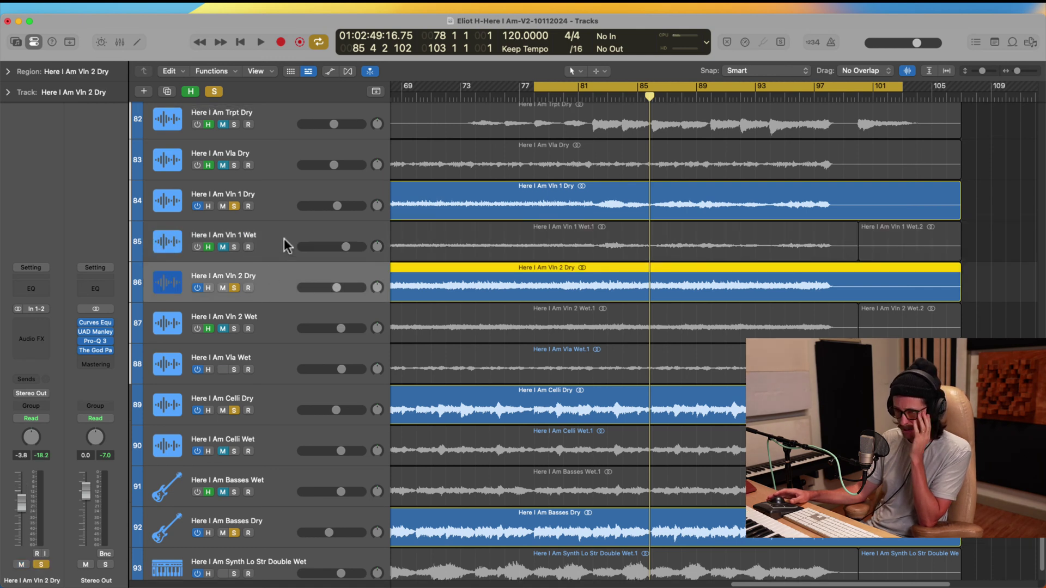
click(272, 206)
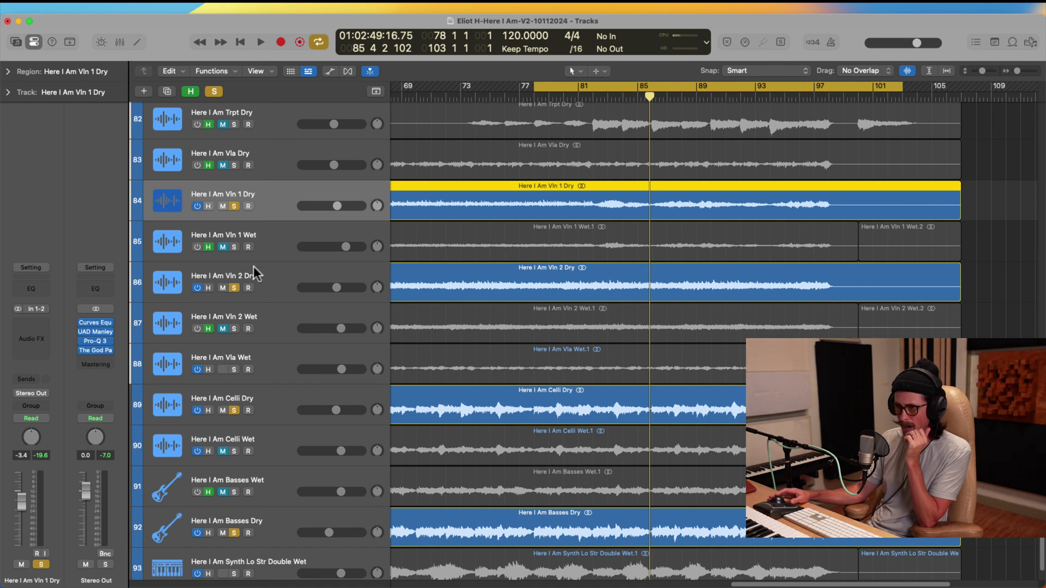
scroll(289, 338, down, 2)
click(273, 355)
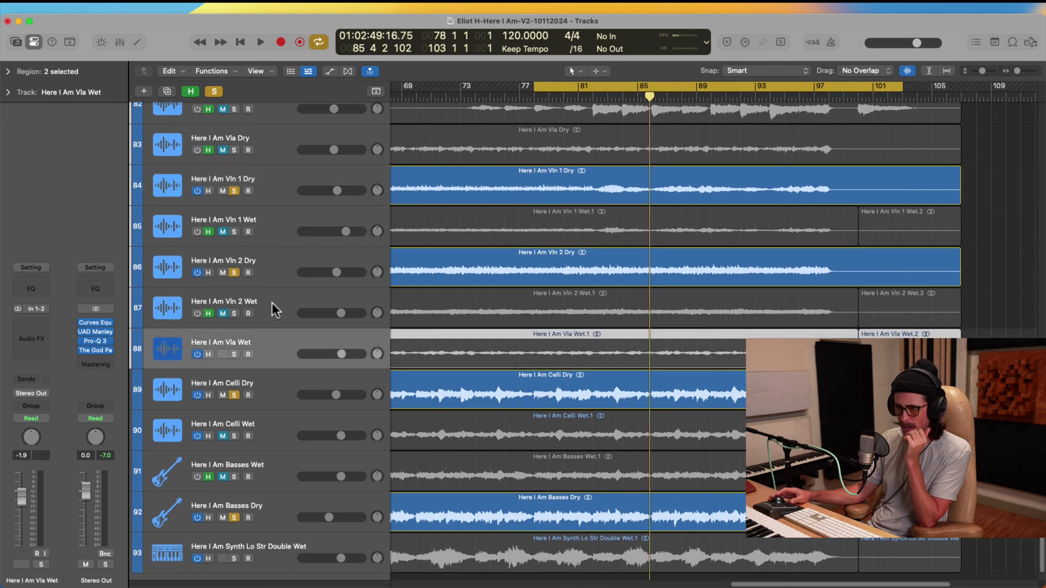
click(272, 305)
scroll(271, 447, up, 6)
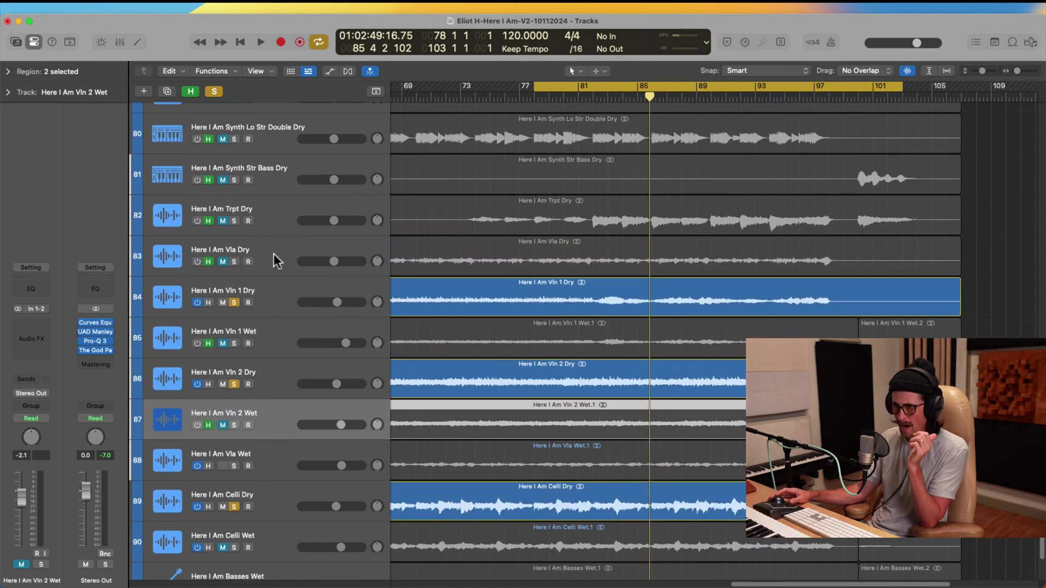
drag(274, 256, 262, 427)
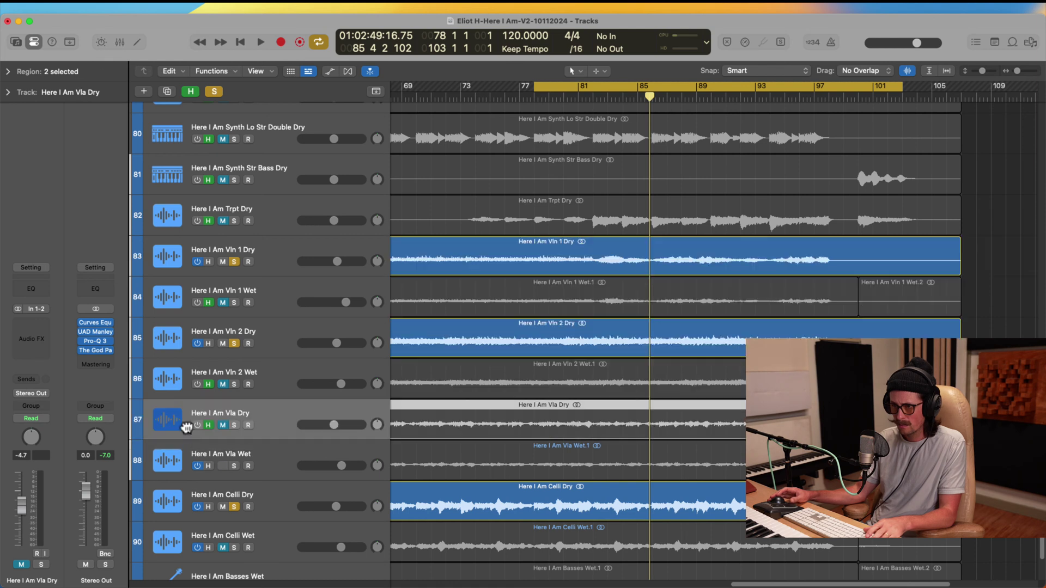
Switch on, unhide, unmute and solo Here I Am Vla Dry, and audition it with the other soloed dry strings.
click(220, 425)
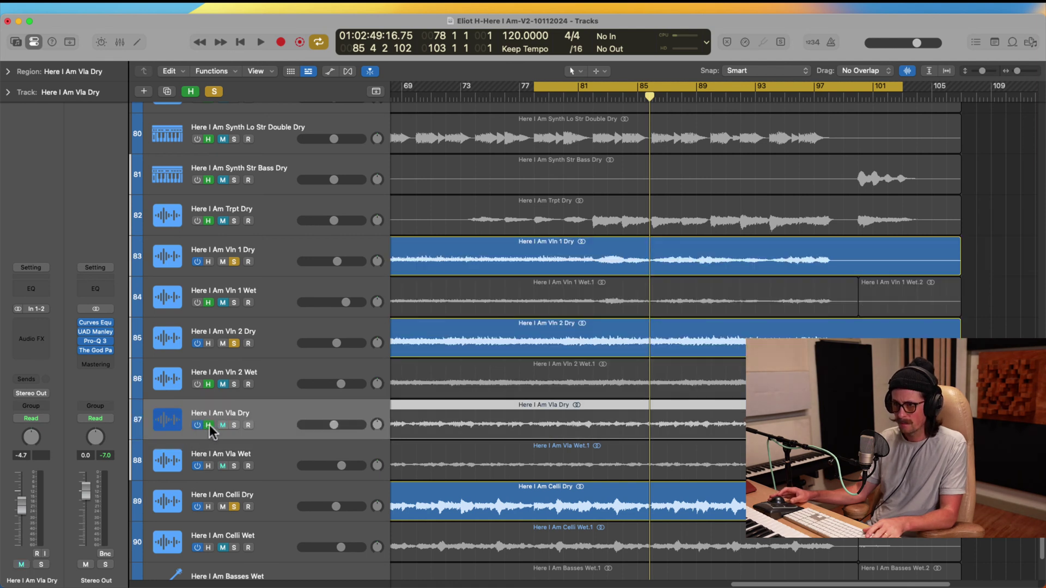
click(234, 425)
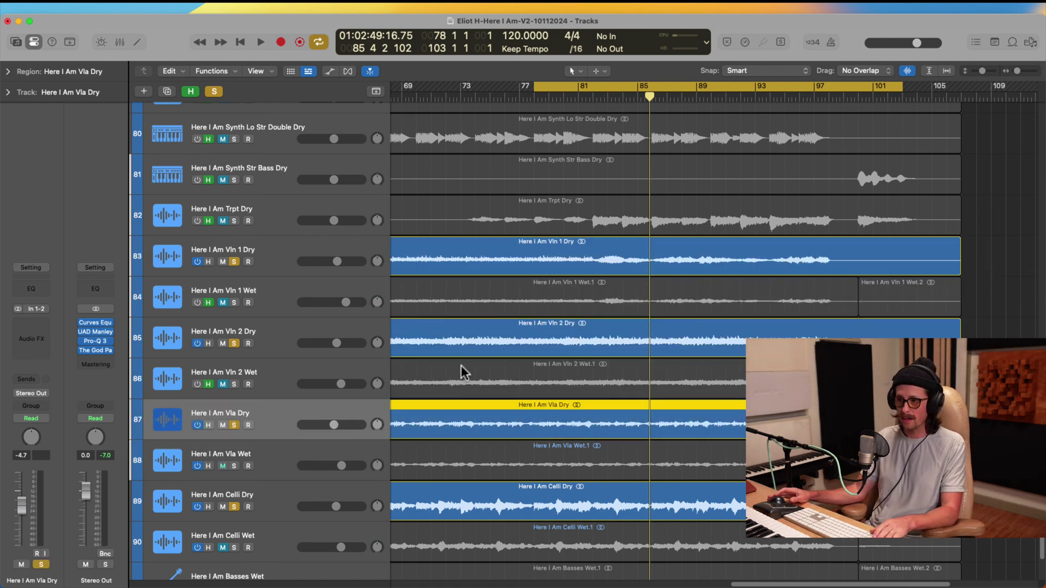
scroll(296, 231, up, 2)
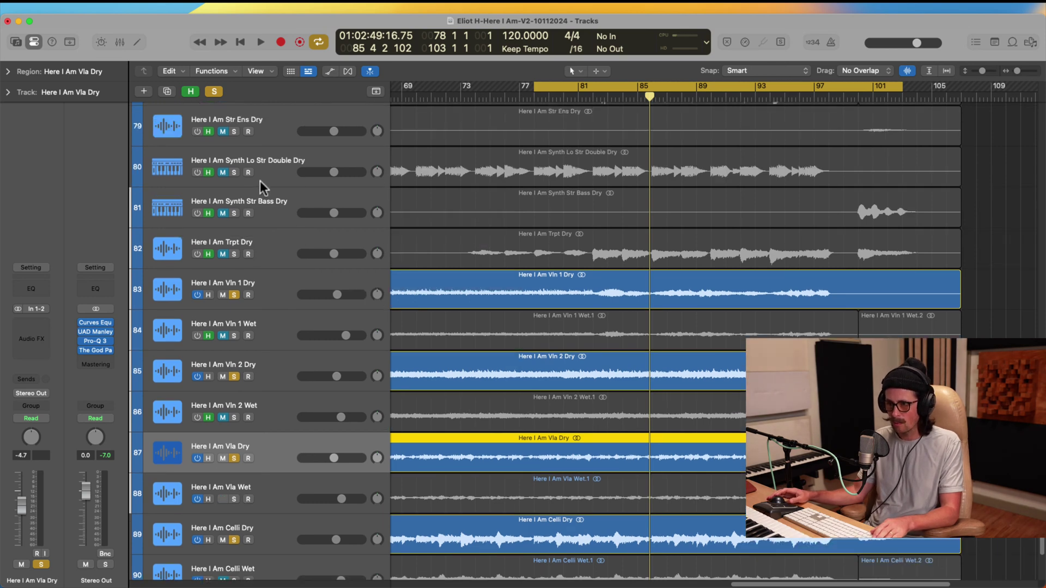
scroll(272, 169, down, 4)
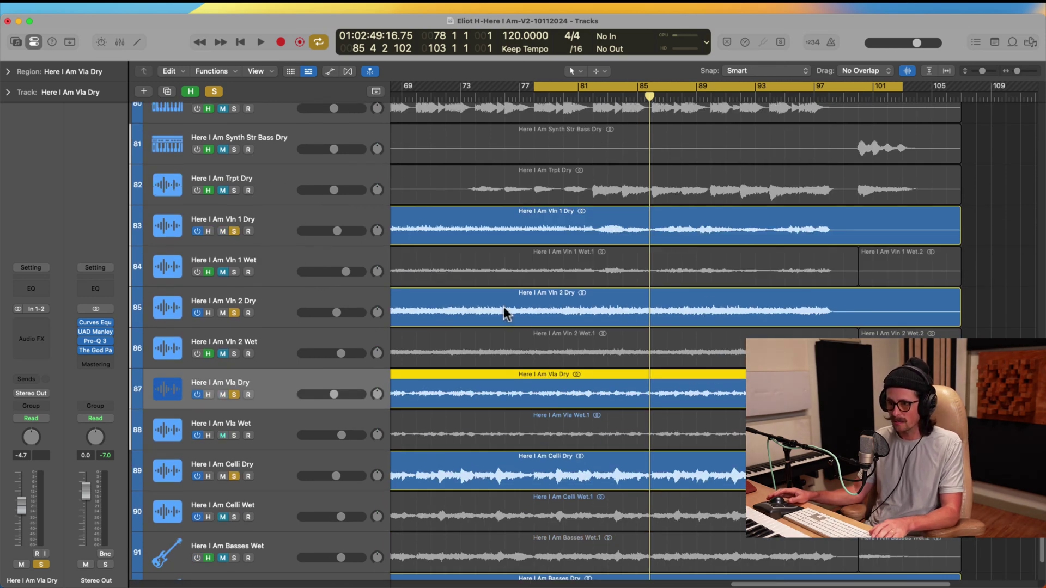
click(436, 245)
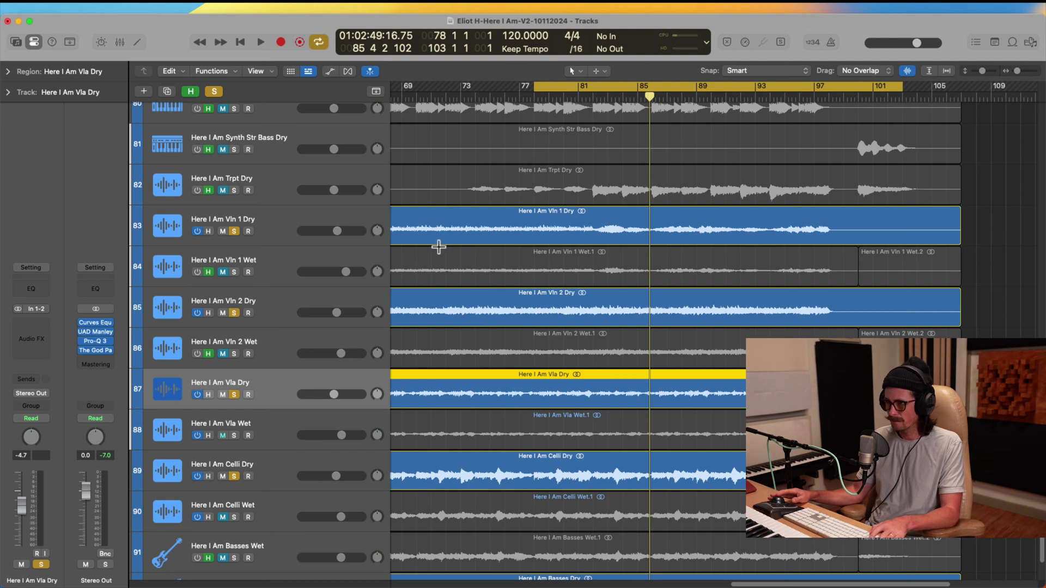
key(space)
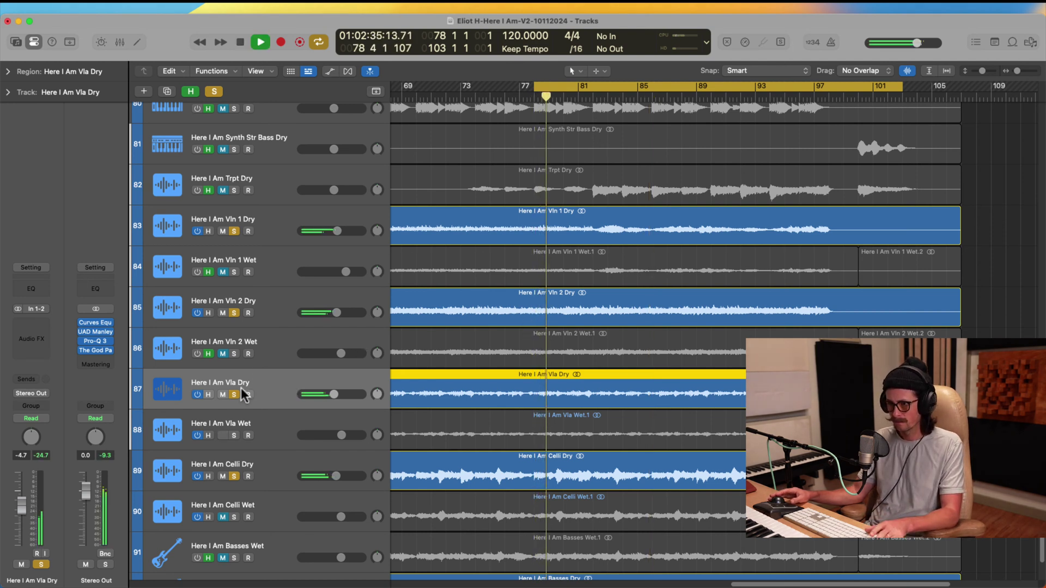
Balance the lower dry strings during playback: Vla Dry at -3.1 dB, Celli Dry at -3.8 dB and Basses Dry slightly lower.
mouse_move(334, 394)
mouse_down()
mouse_move(375, 387)
mouse_move(342, 390)
mouse_up()
scroll(530, 411, down, 3)
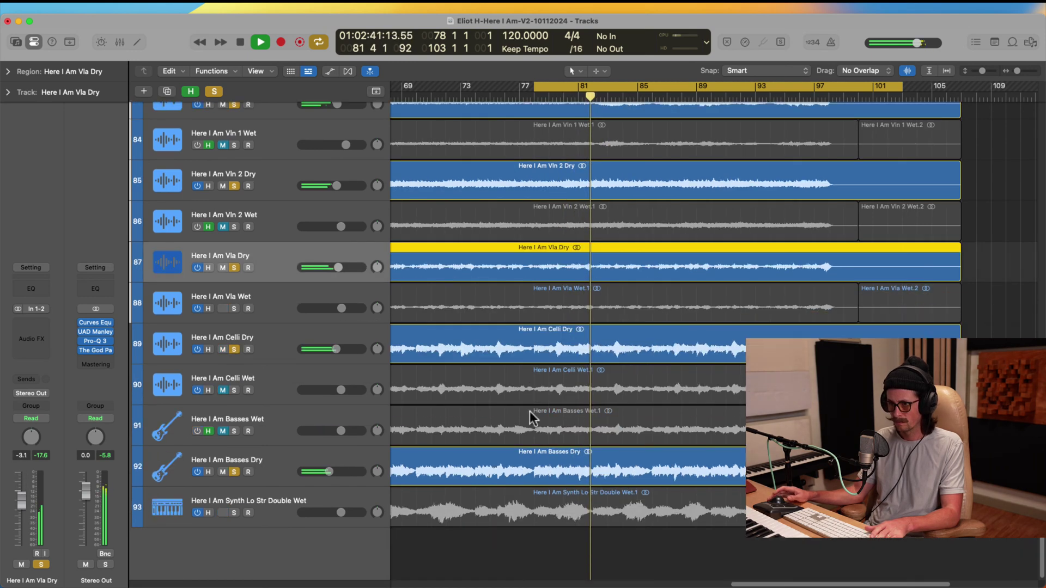
click(292, 354)
drag(335, 349, 334, 349)
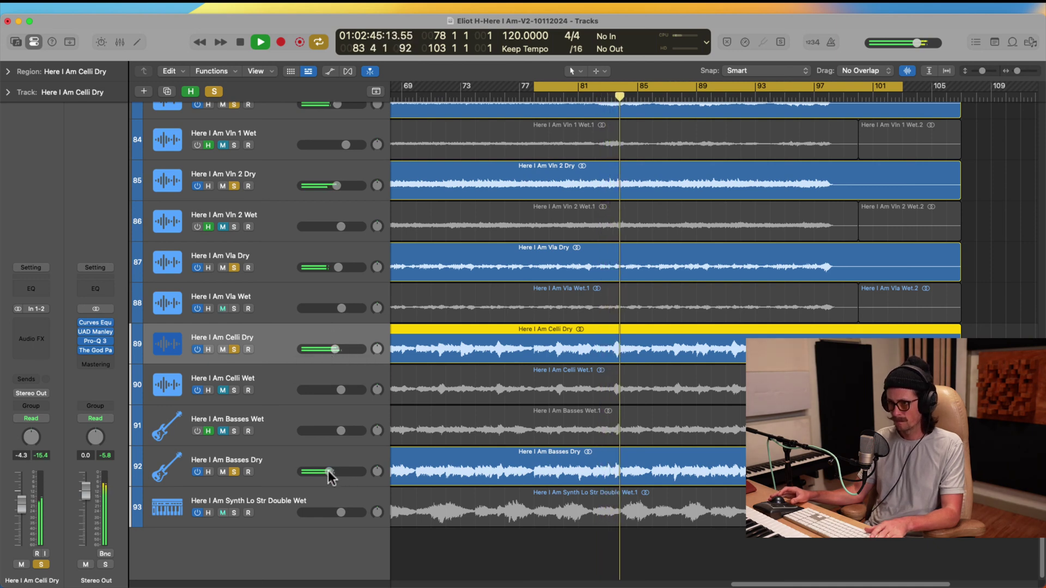
drag(329, 472, 328, 472)
drag(335, 349, 340, 350)
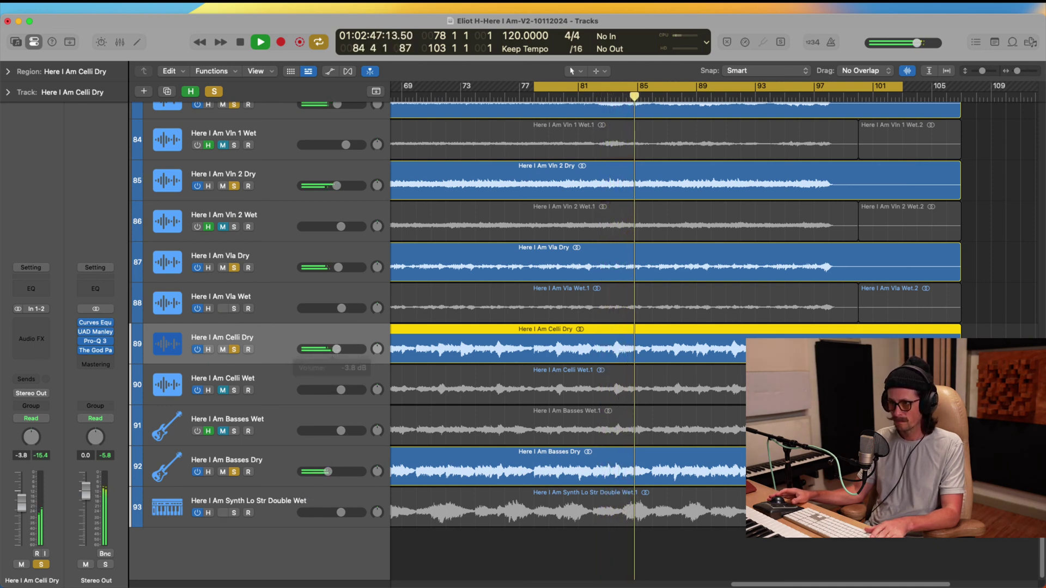
scroll(606, 345, up, 5)
scroll(590, 325, up, 1)
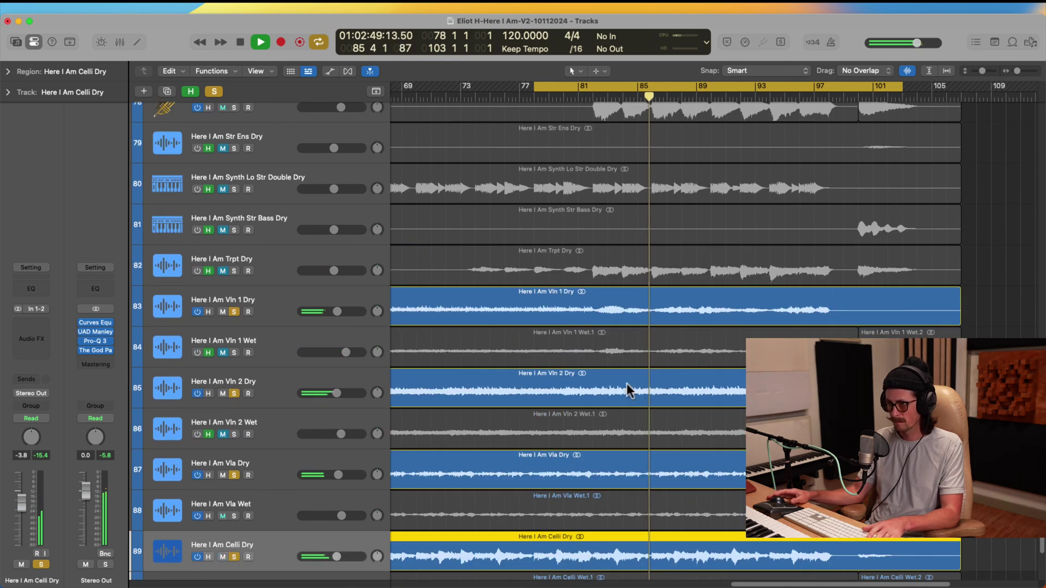
key(space)
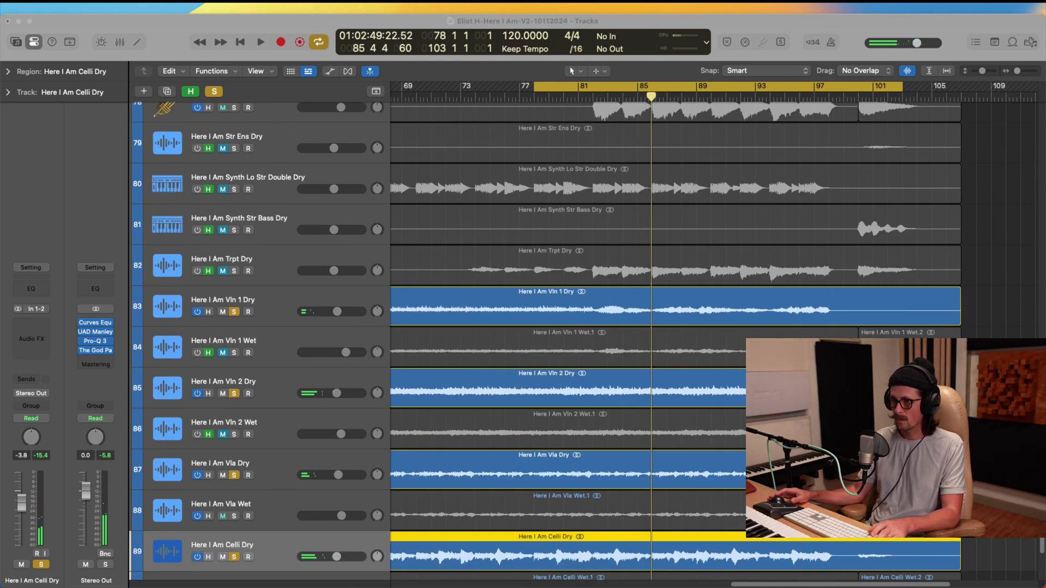
Solo the Glitch Mob drum loop, perc and tamb, drum fill 2 and drum fill 1 tracks (63 to 66).
scroll(489, 207, up, 12)
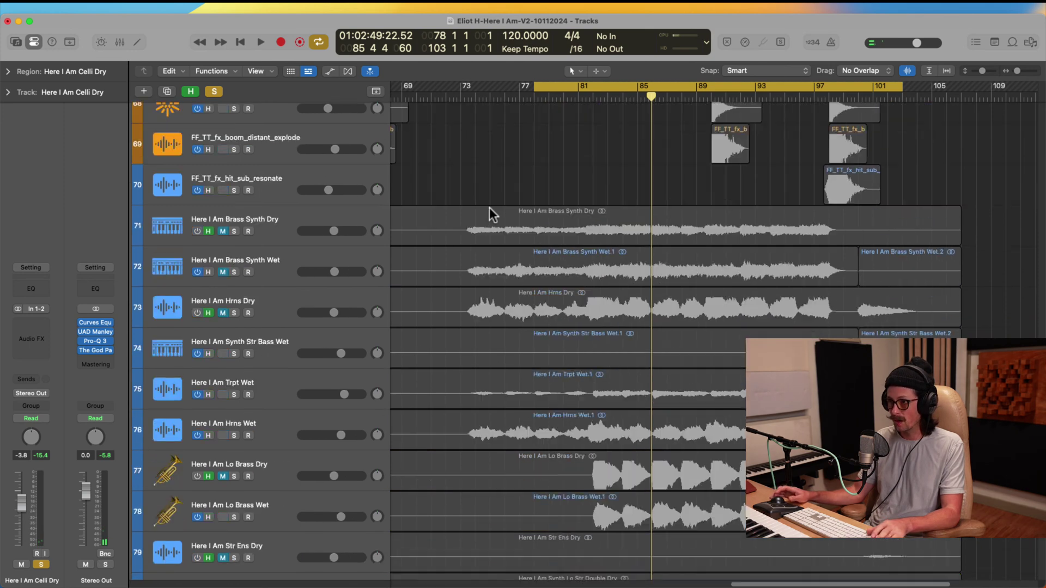
scroll(489, 208, up, 2)
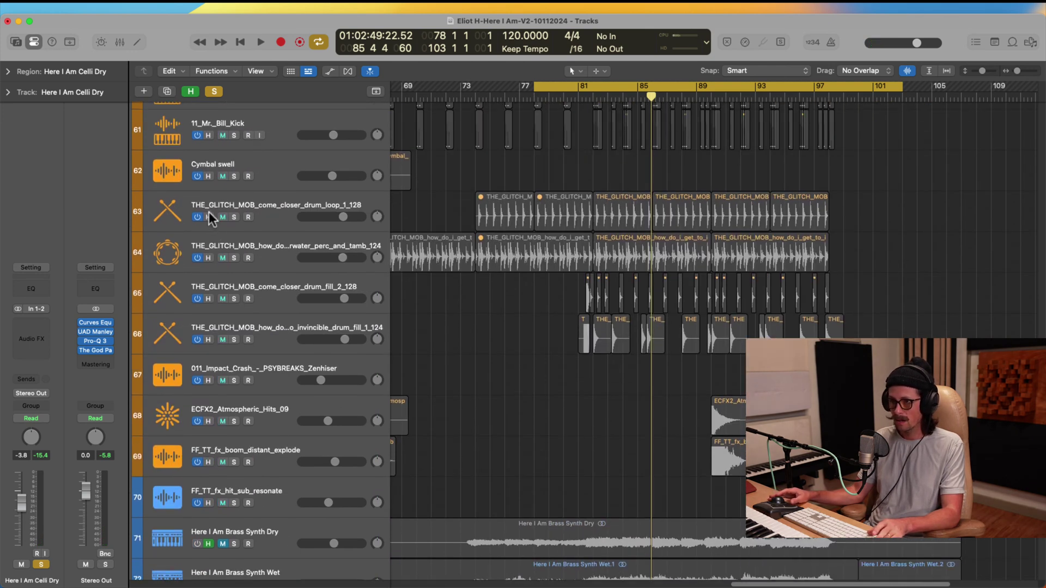
click(233, 217)
click(234, 258)
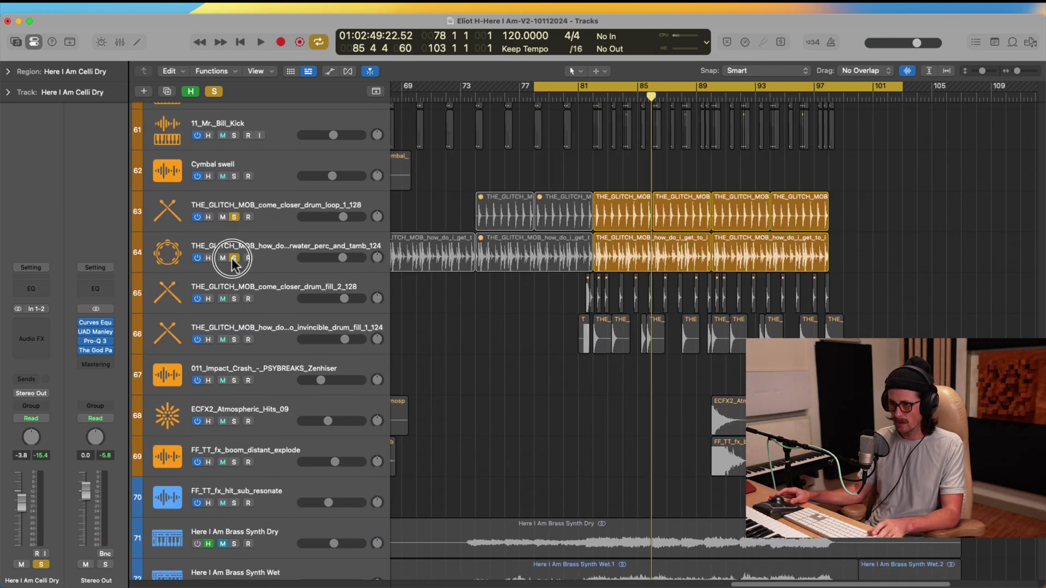
click(234, 299)
click(234, 340)
Solo both kick tracks, THE_GLITCH_MOB one-shot kick and 11_Mr._Bill_Kick, plus Rock Drums track 58 and Kick-BOMB.
scroll(483, 245, up, 5)
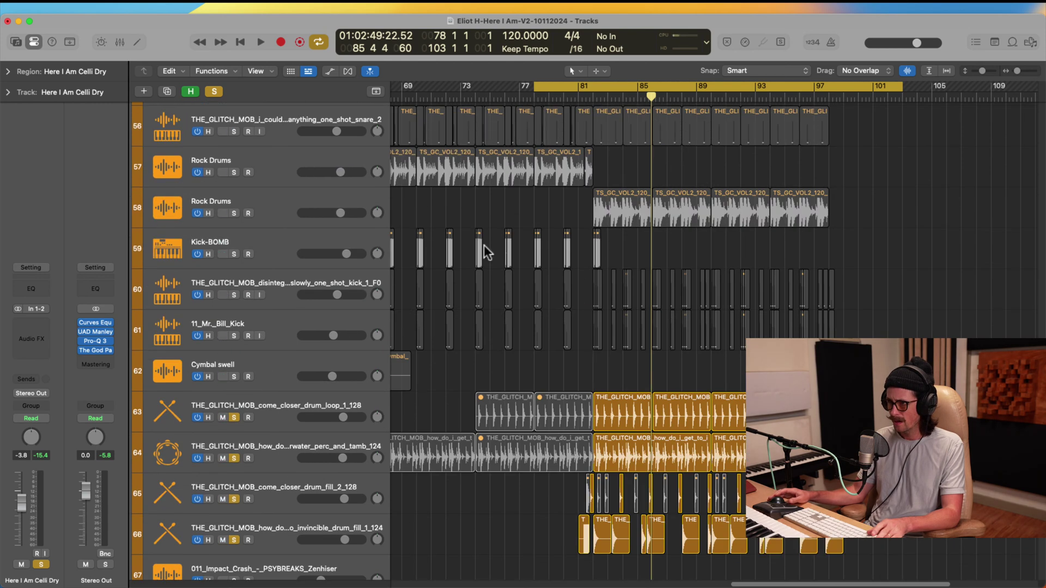
click(233, 294)
click(235, 336)
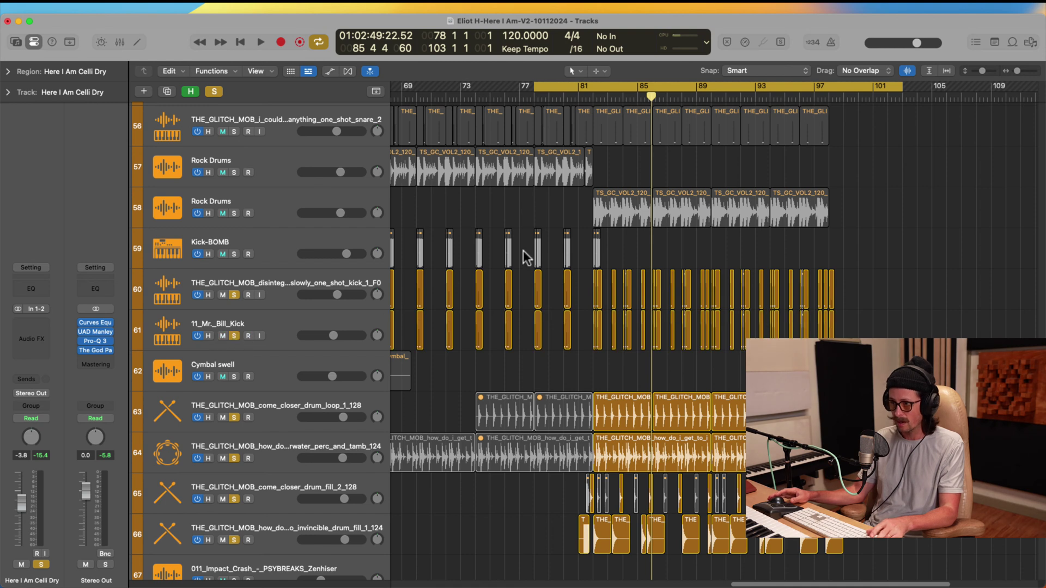
click(234, 213)
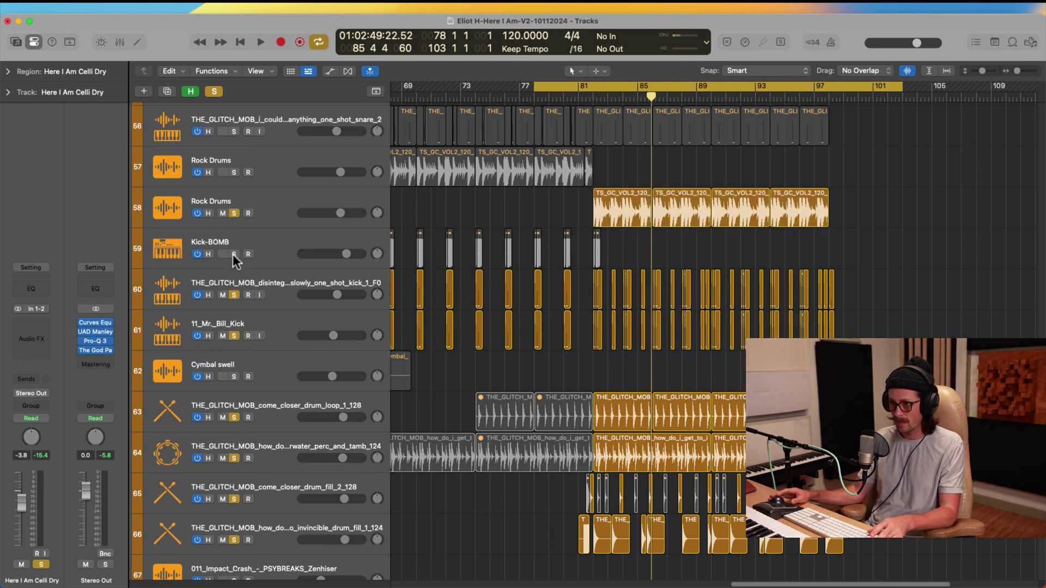
click(234, 254)
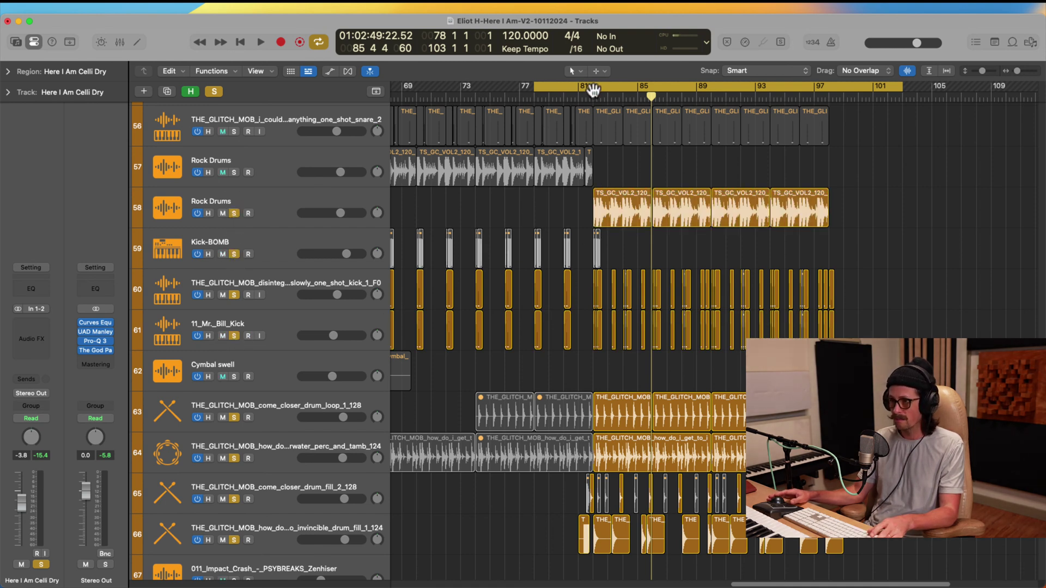
Set the cycle range from bar 77 to bar 106.
drag(593, 90, 946, 91)
scroll(653, 243, up, 3)
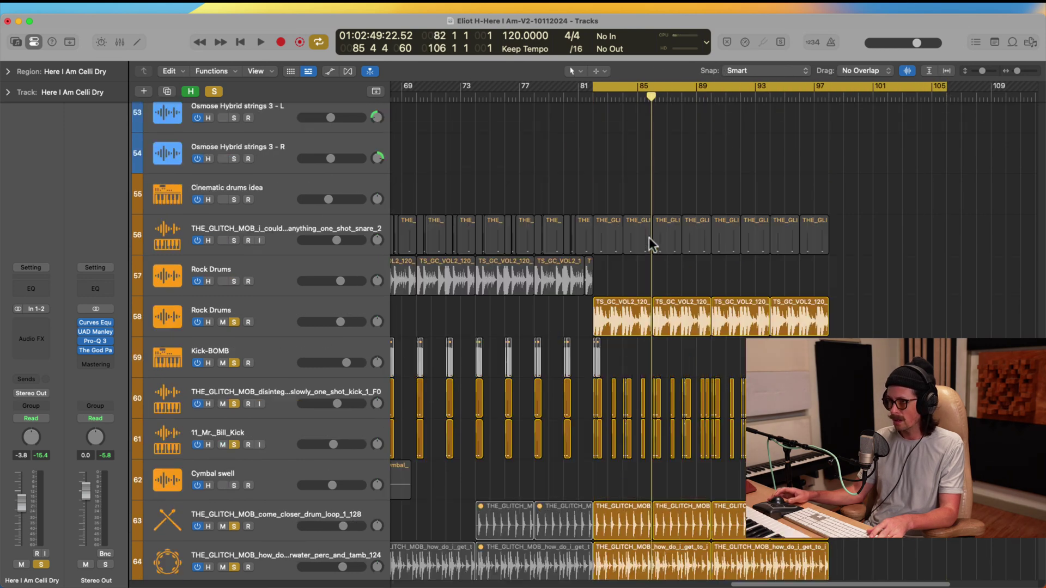
drag(586, 89, 519, 89)
Solo Rock Drums track 57 and the THE_GLITCH_MOB one_shot_snare_2 track.
click(232, 281)
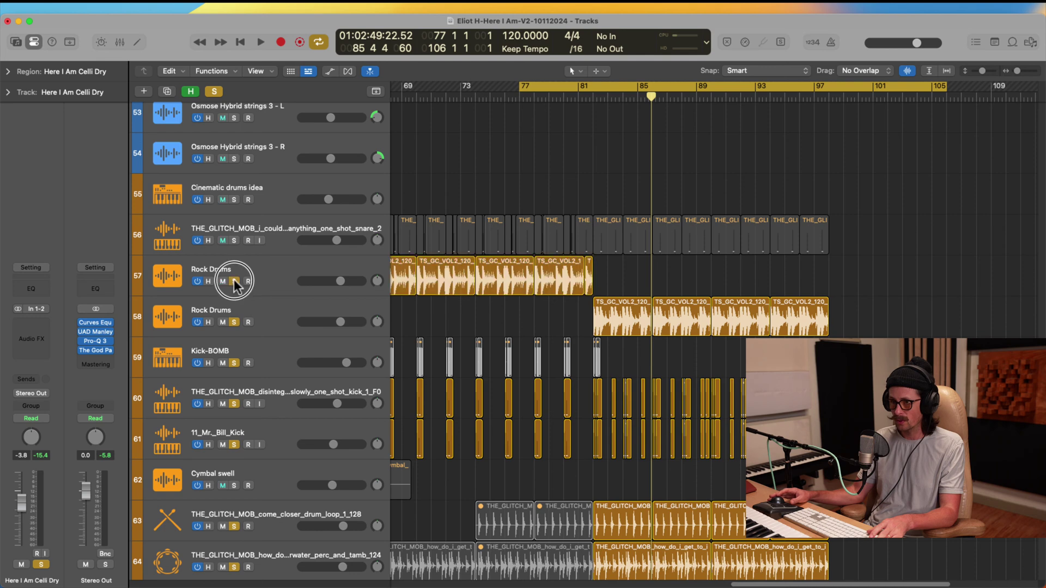
scroll(480, 288, up, 2)
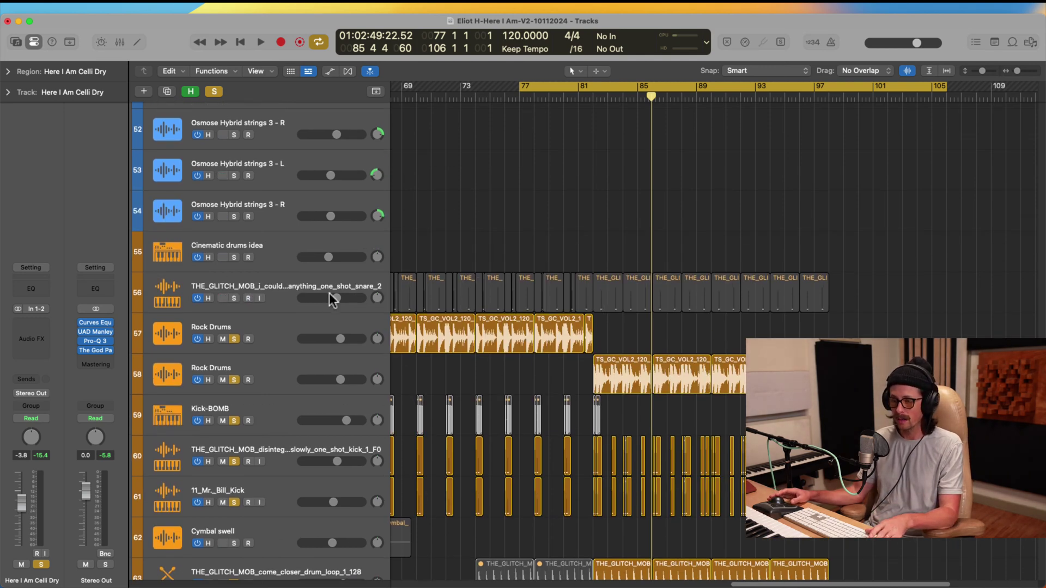
click(227, 305)
click(233, 299)
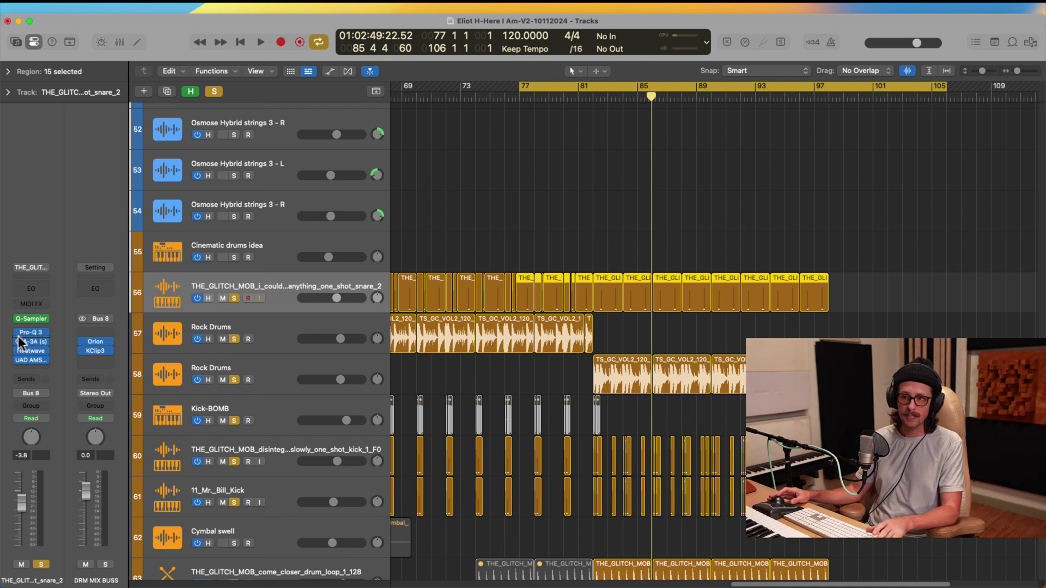
Bypass the snare's Pro-Q 3, CLA-3A, Heatwave and UAD AMS RMX16 effects and audition the soloed drums without them.
drag(19, 332, 20, 373)
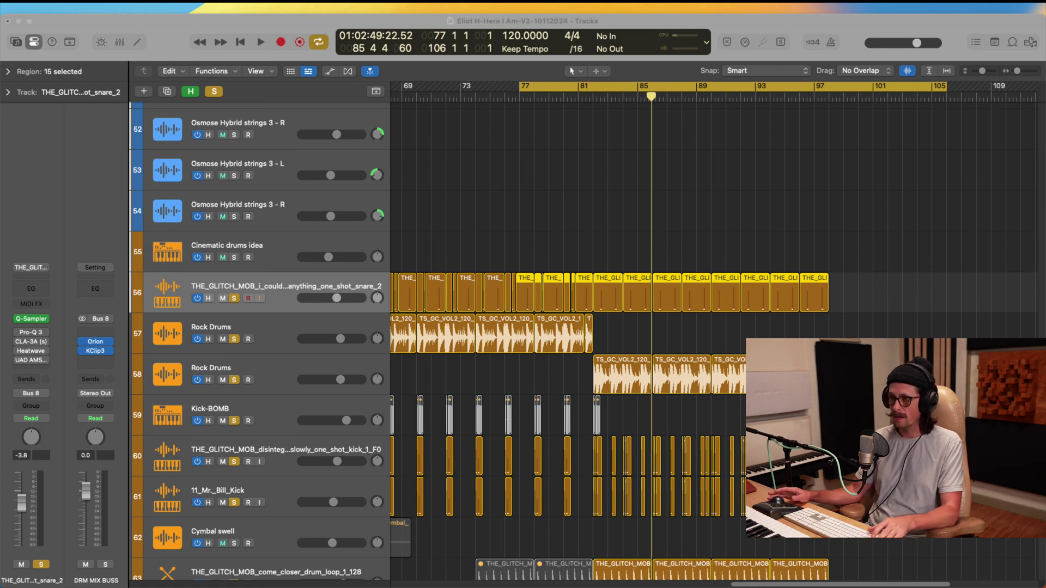
key(space)
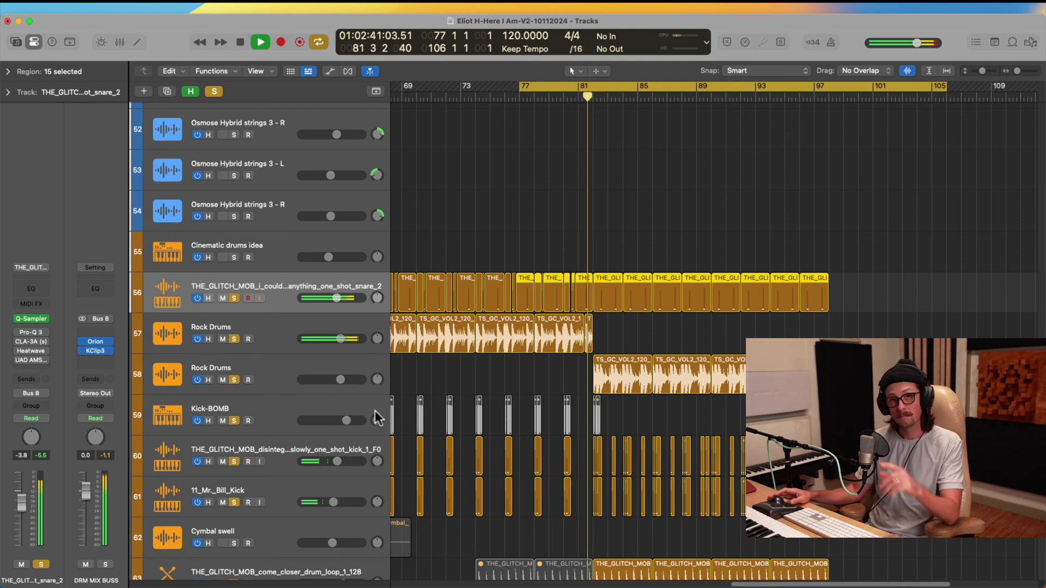
key(space)
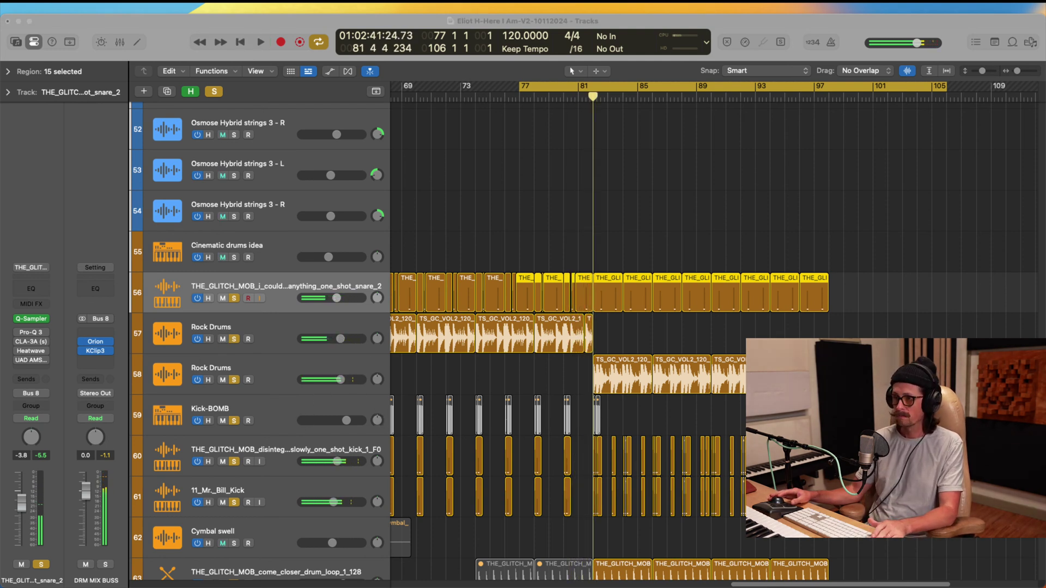
Re-enable the snare's Pro-Q 3, CLA-3A, Heatwave and UAD AMS RMX16 and show each plug-in's settings.
click(26, 287)
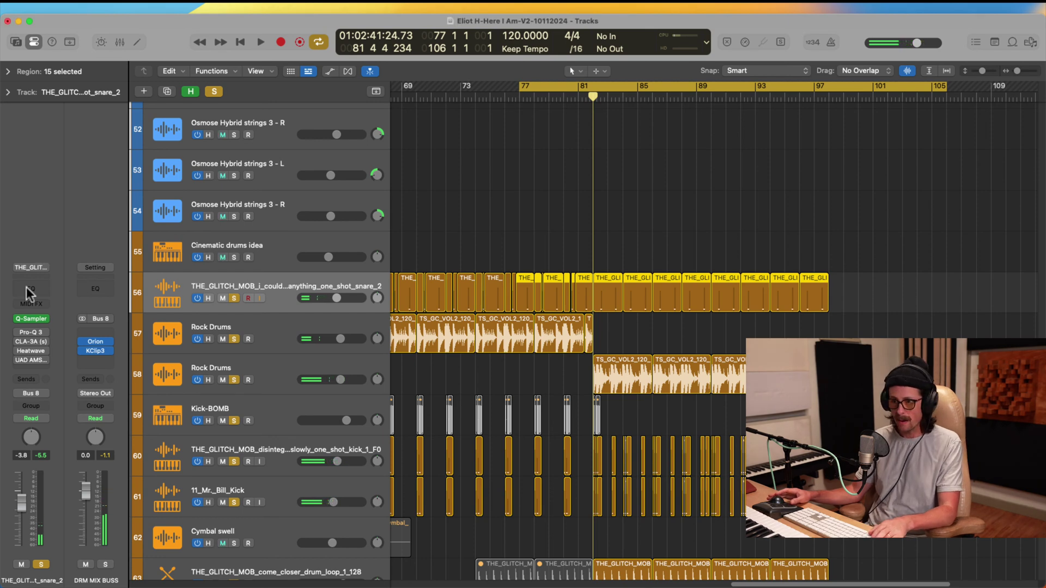
click(28, 332)
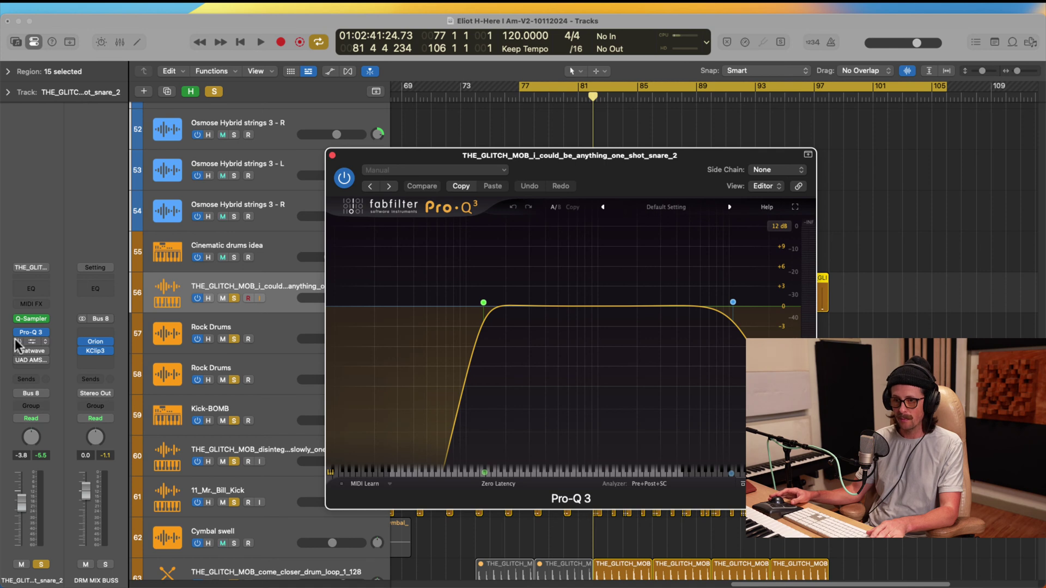
click(31, 344)
click(30, 343)
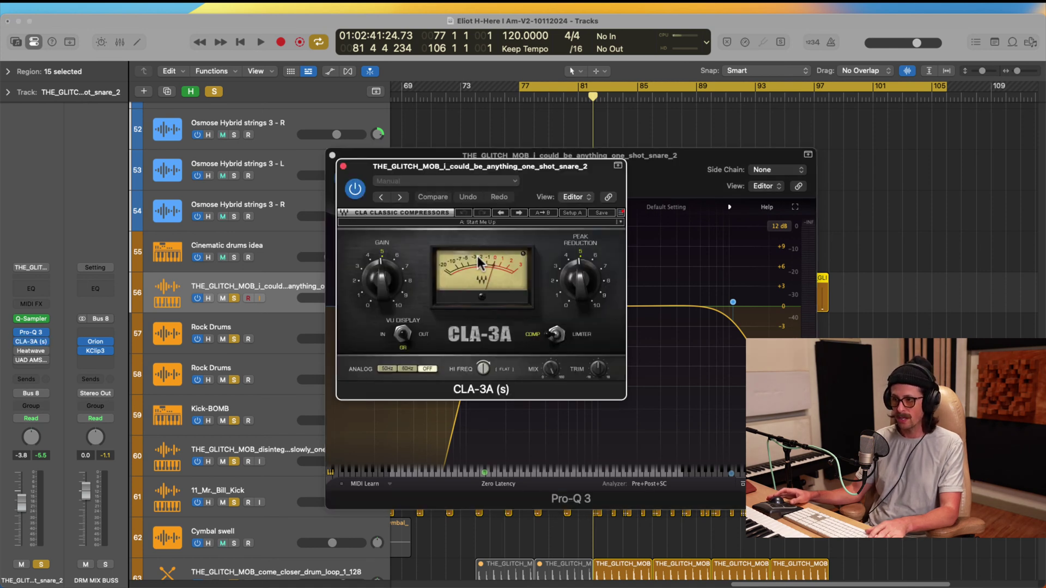
click(27, 351)
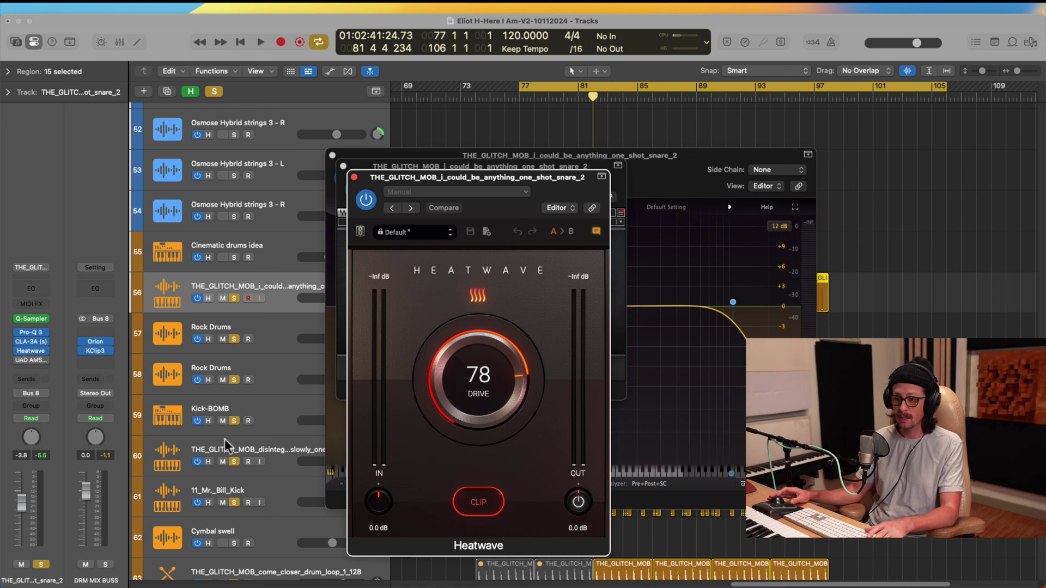
click(30, 362)
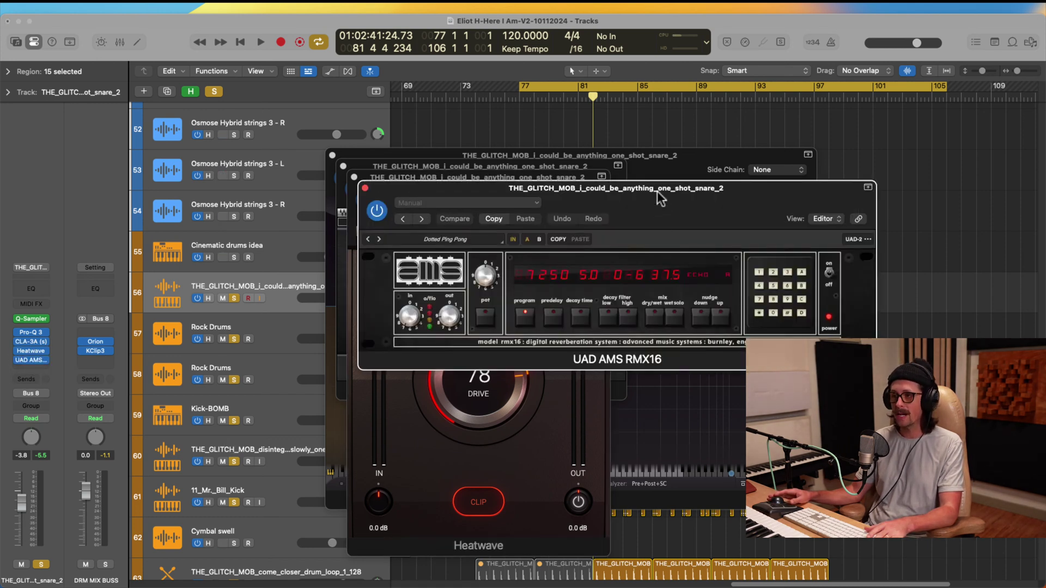
drag(657, 192, 595, 183)
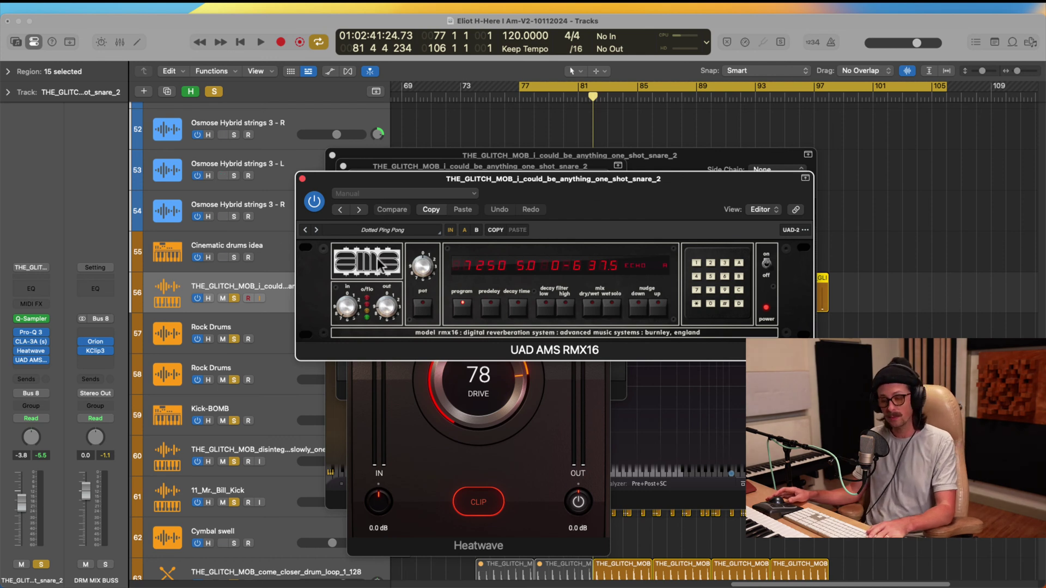
Play the drum section and compare the snare with its four effects bypassed and re-enabled.
key(super+Tab)
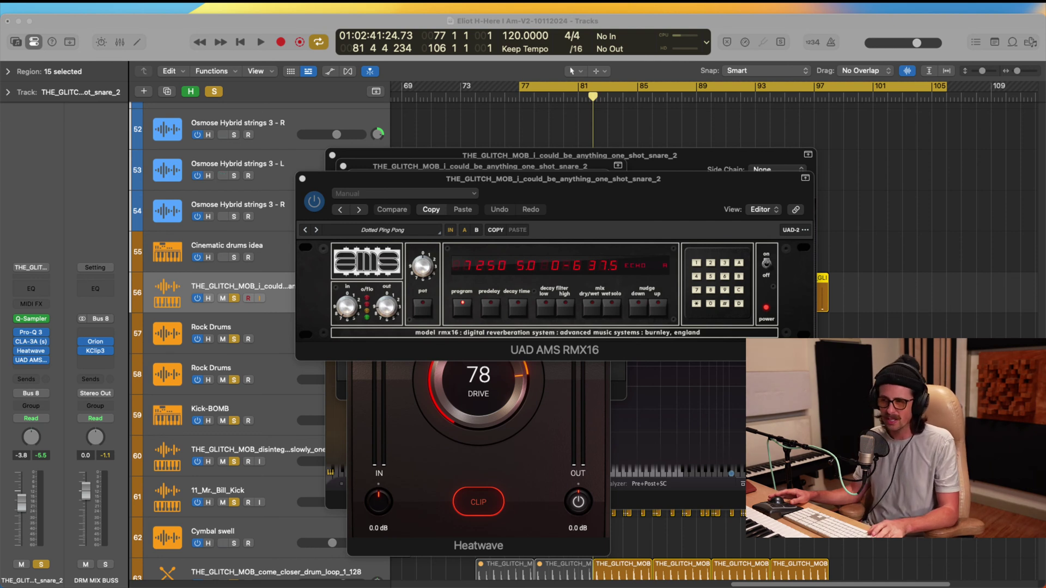
click(423, 304)
key(space)
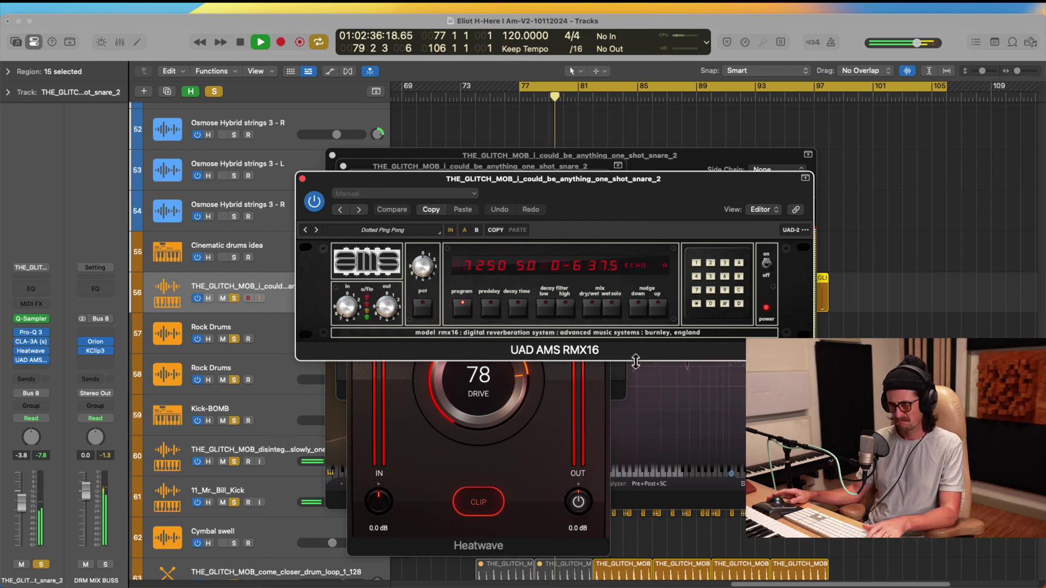
mouse_move(17, 332)
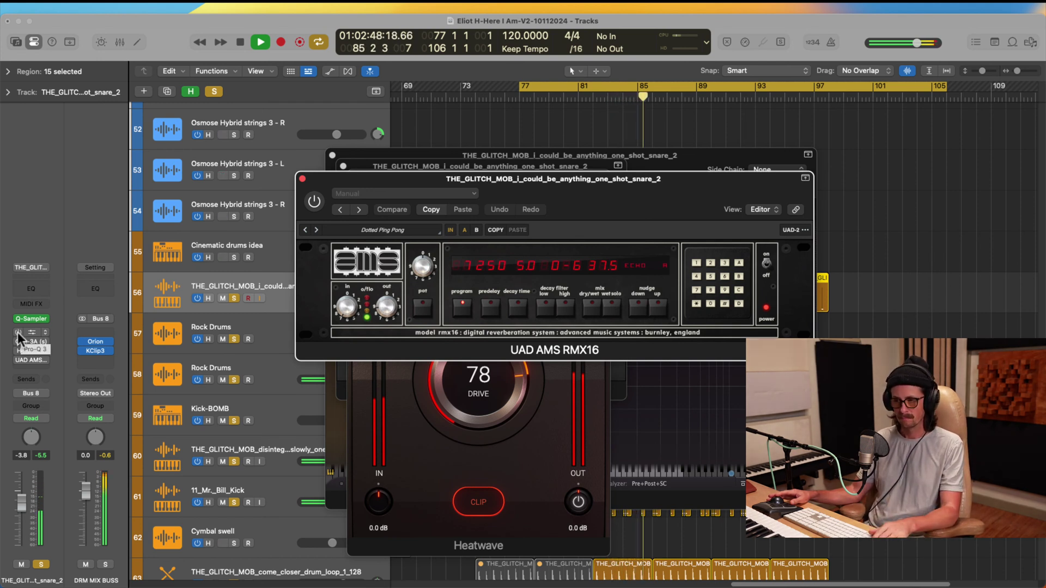
drag(19, 340, 15, 355)
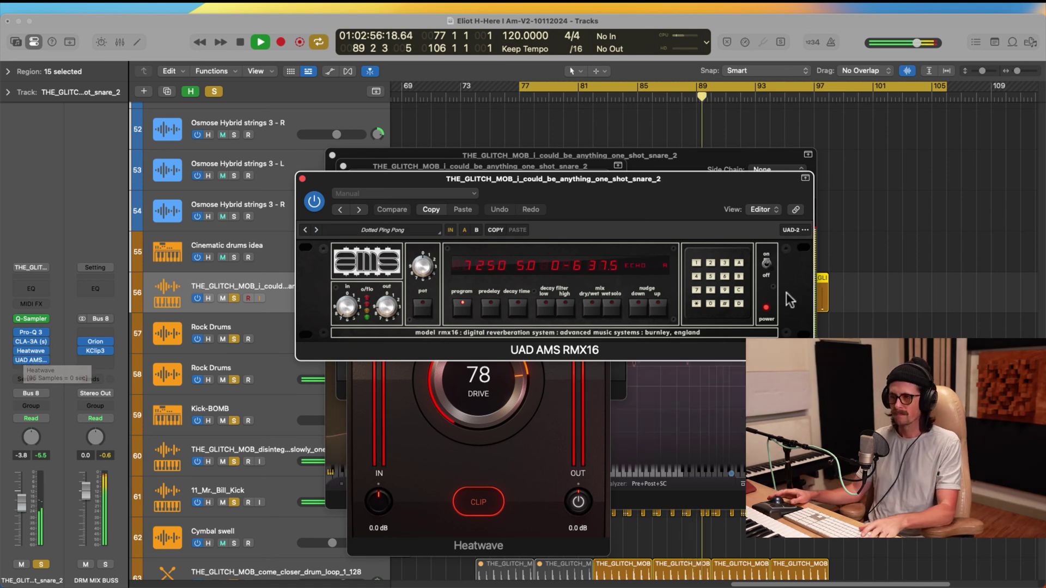
key(space)
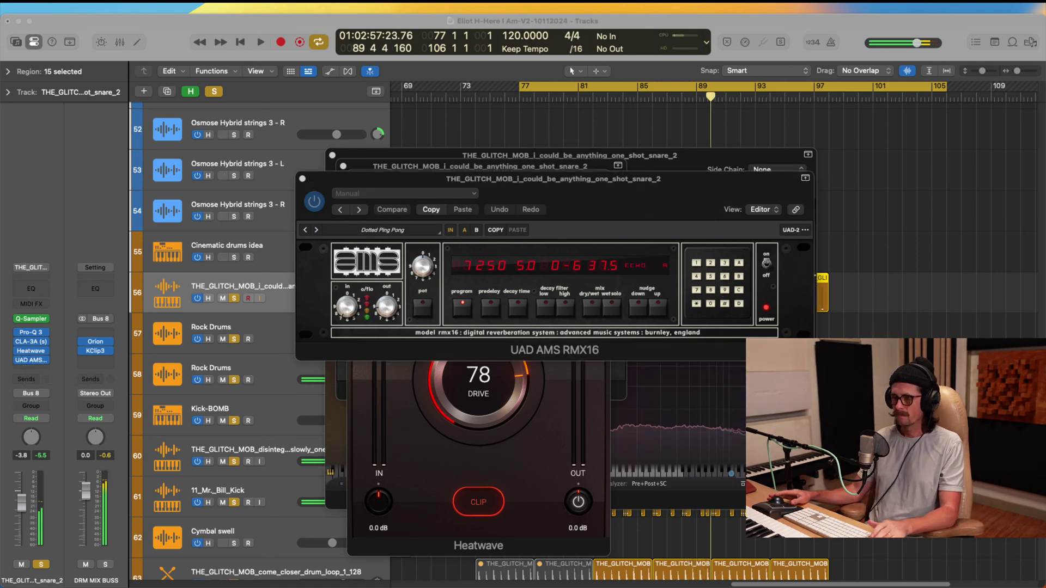
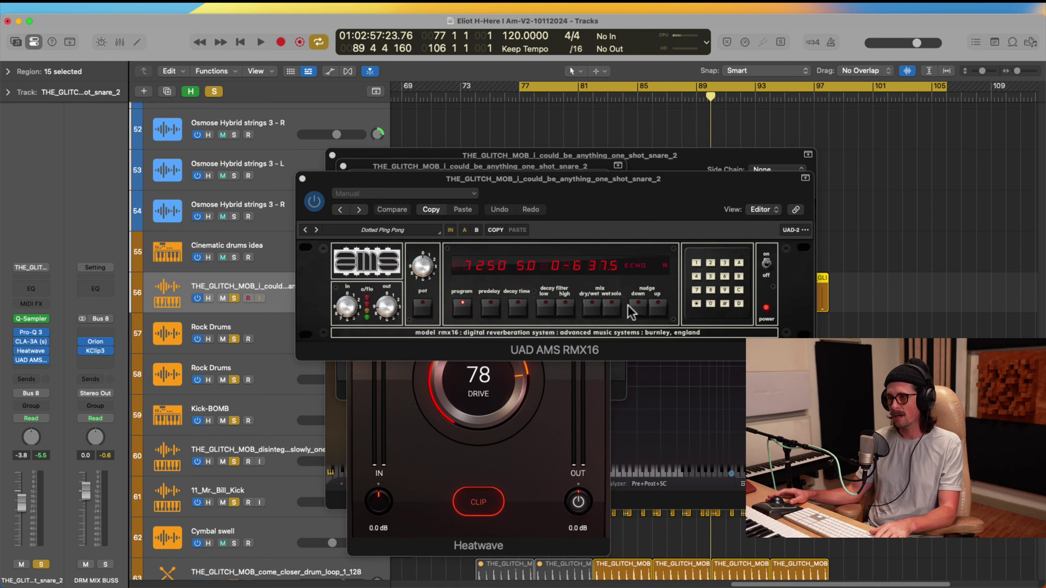
Lower the dry/wet mix of the snare's UAD AMS RMX16 to 34.5.
click(591, 306)
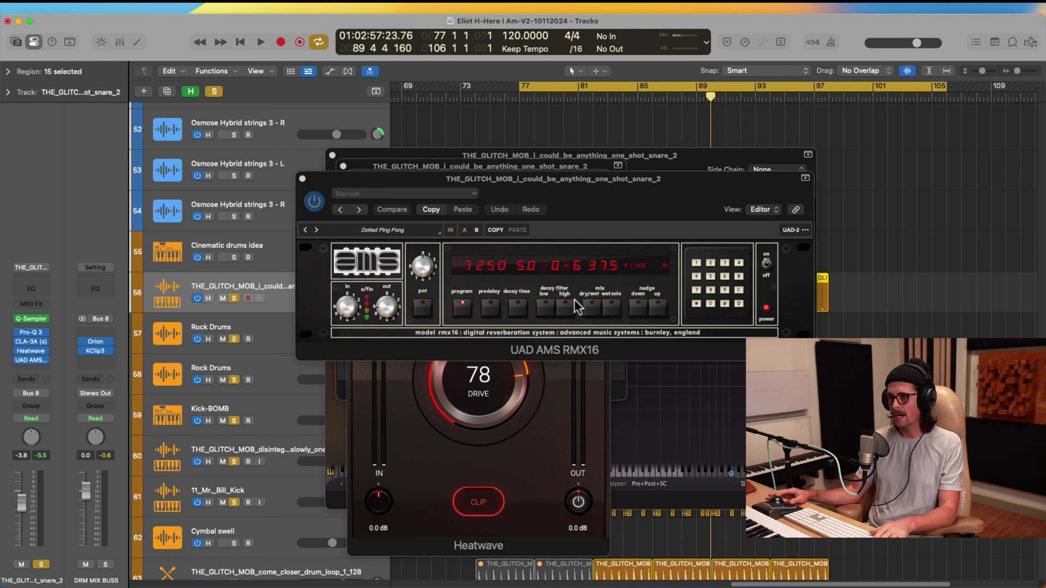
click(639, 310)
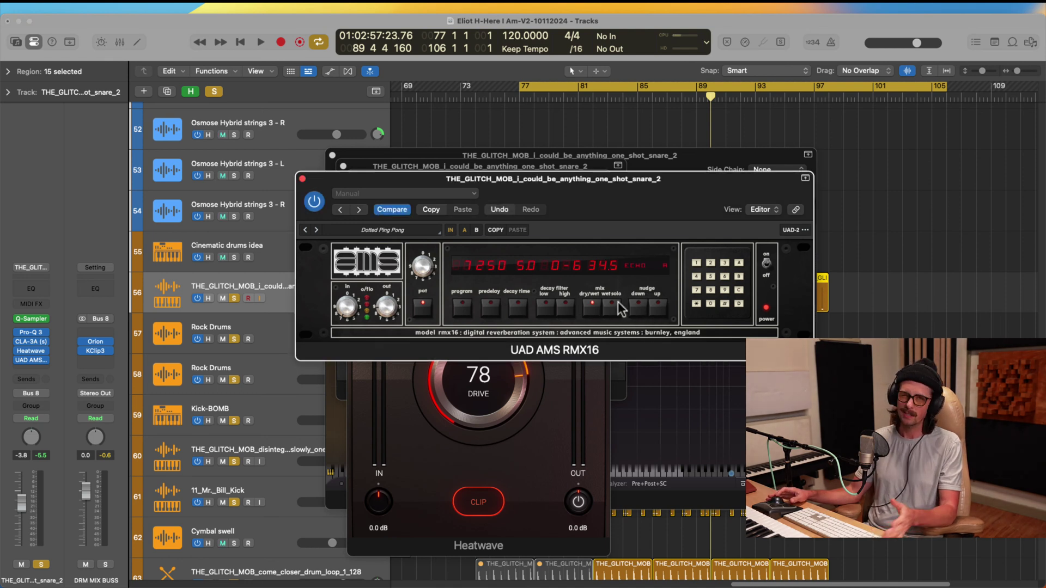
key(super+Tab)
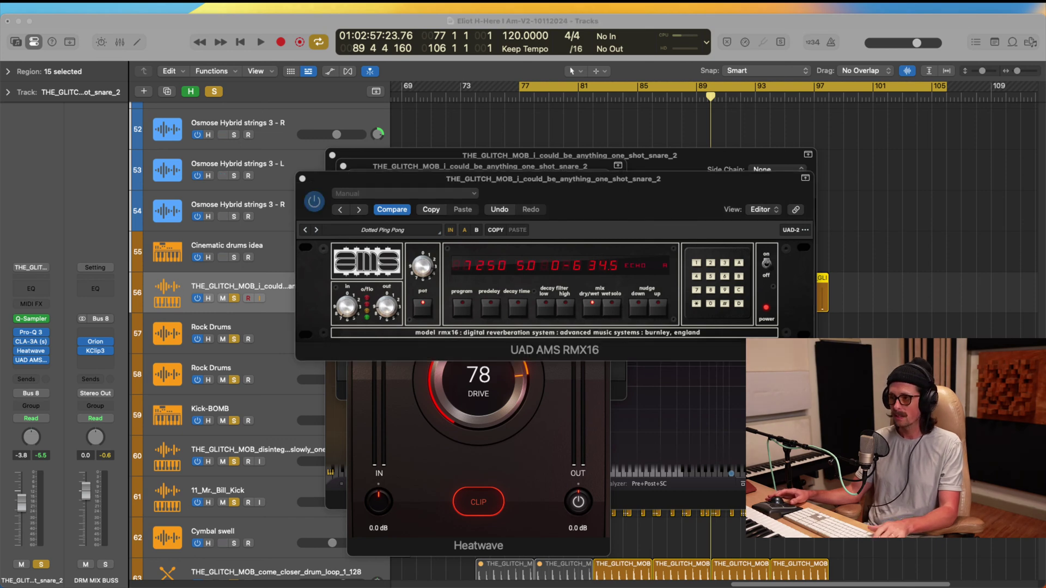
click(76, 227)
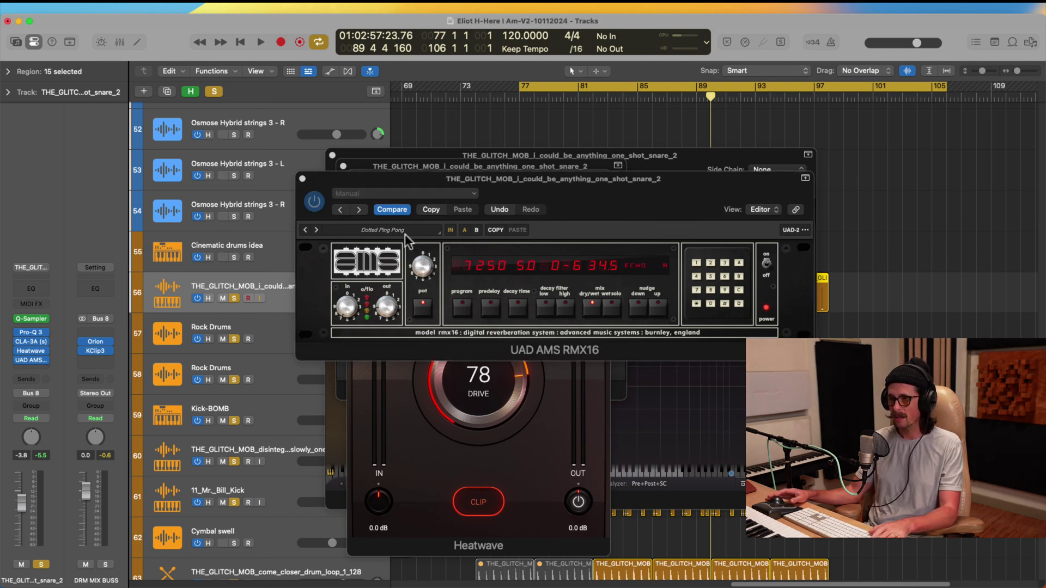
Close the snare's UAD AMS RMX16, Heatwave, CLA-3A and Pro-Q 3 plug-in windows.
click(303, 178)
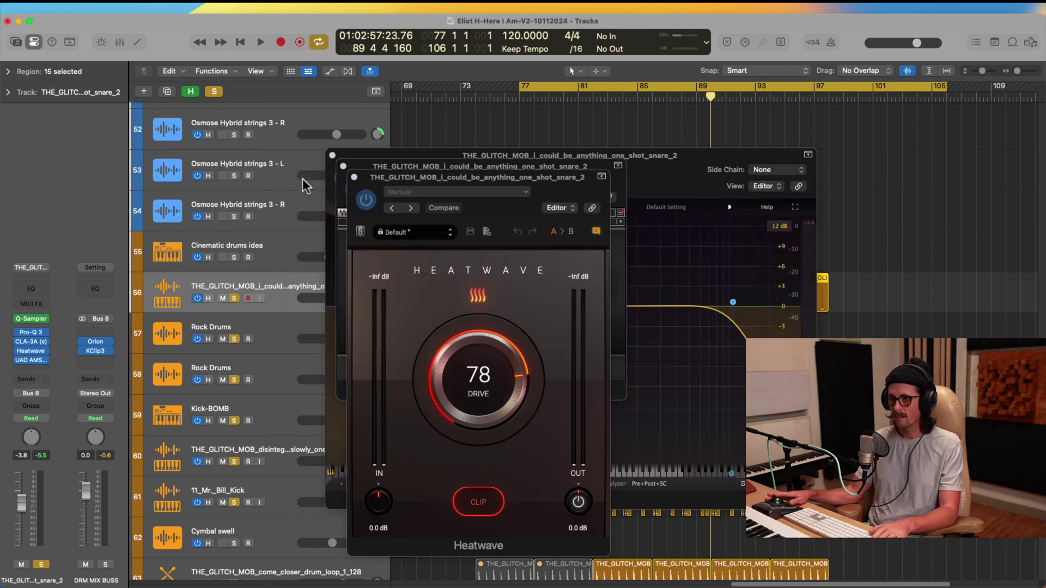
click(355, 178)
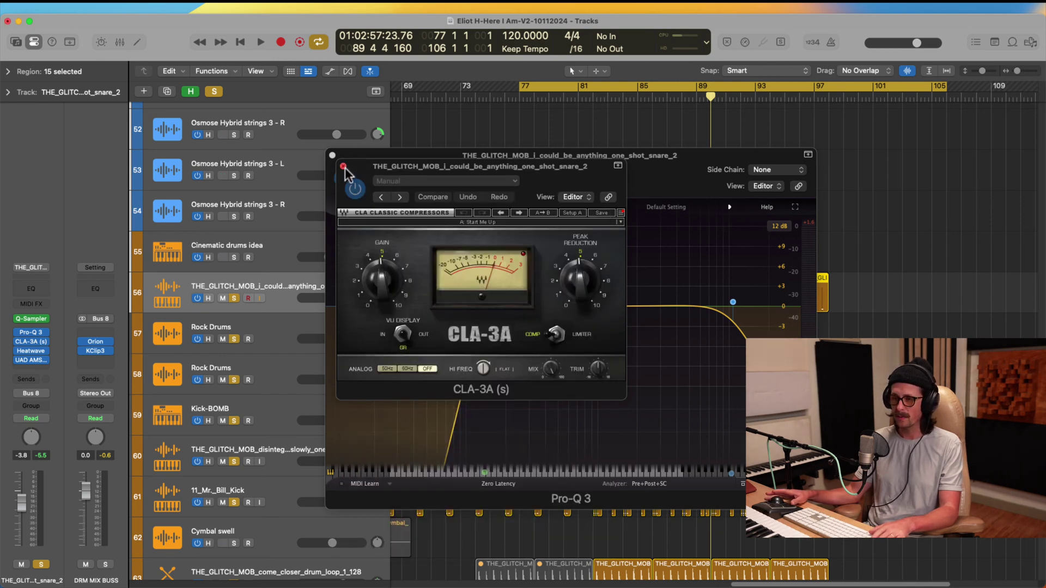
click(343, 166)
click(330, 160)
click(341, 164)
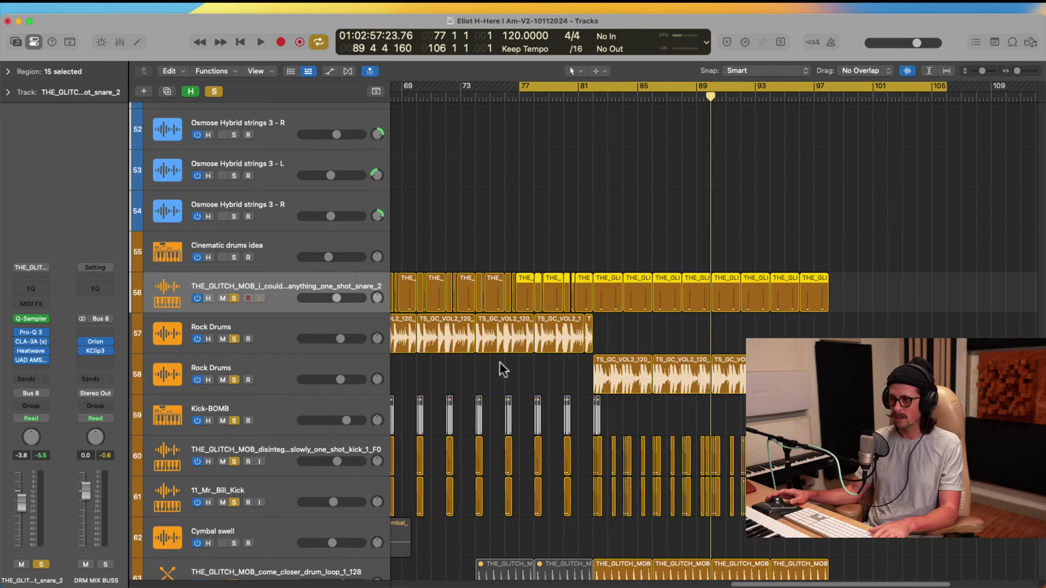
Solo the OB-X end synth track along with the drums and save the project.
scroll(598, 384, down, 2)
scroll(597, 381, up, 5)
scroll(597, 382, up, 5)
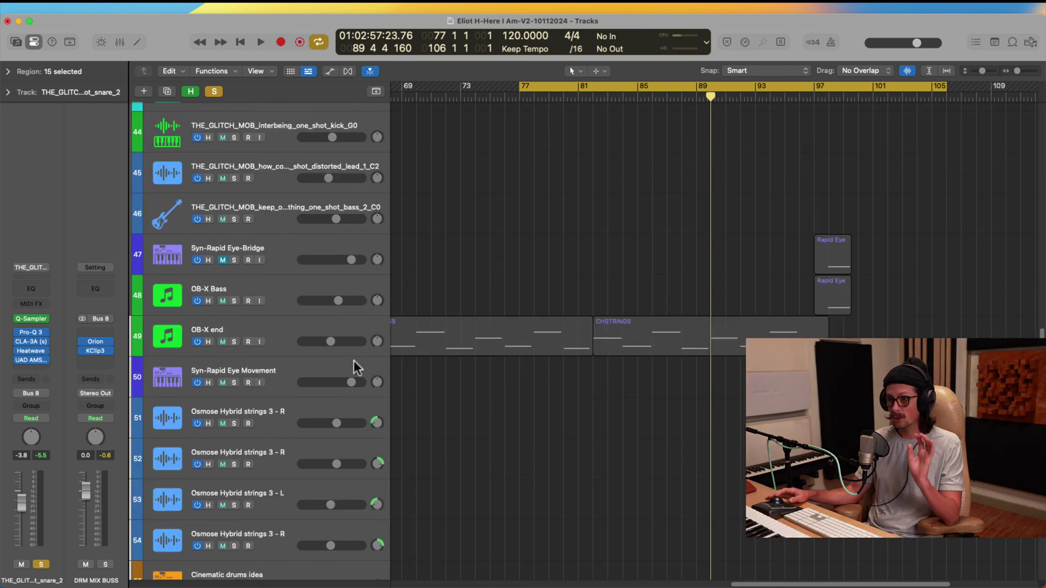
click(234, 342)
key(super+s)
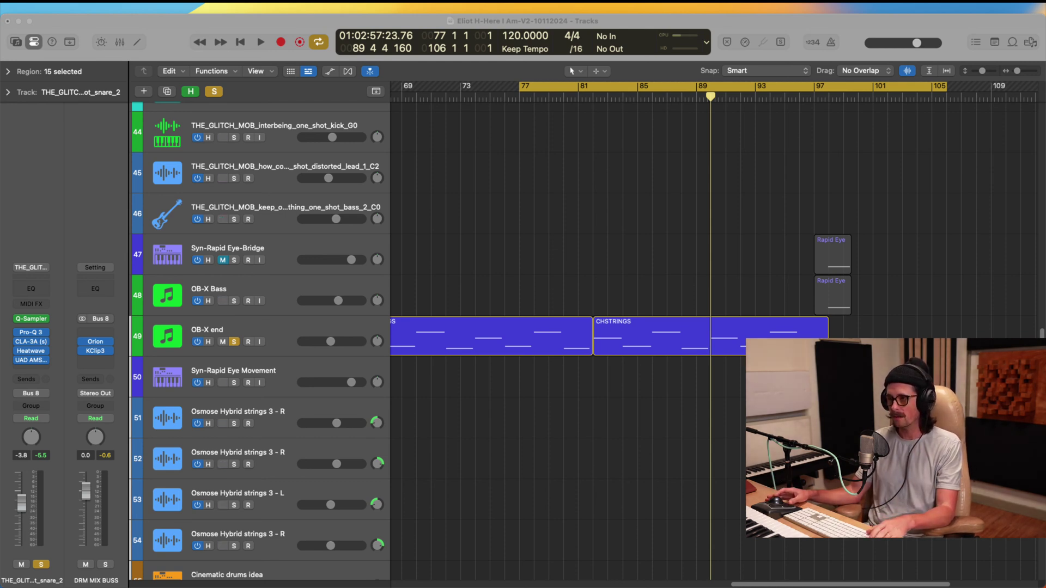
Play the cycled section and add the backing vocals BACKS1 to BACKS4, CHOBACK, CHOBACK2 and CHBACK3 to the solo.
click(630, 240)
key(space)
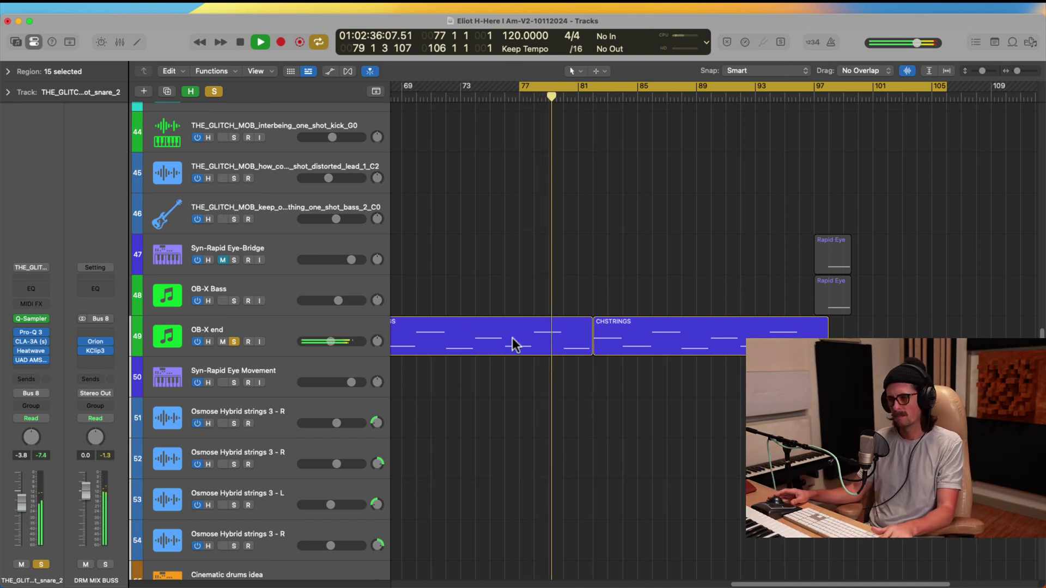
scroll(561, 457, up, 1)
scroll(561, 456, up, 3)
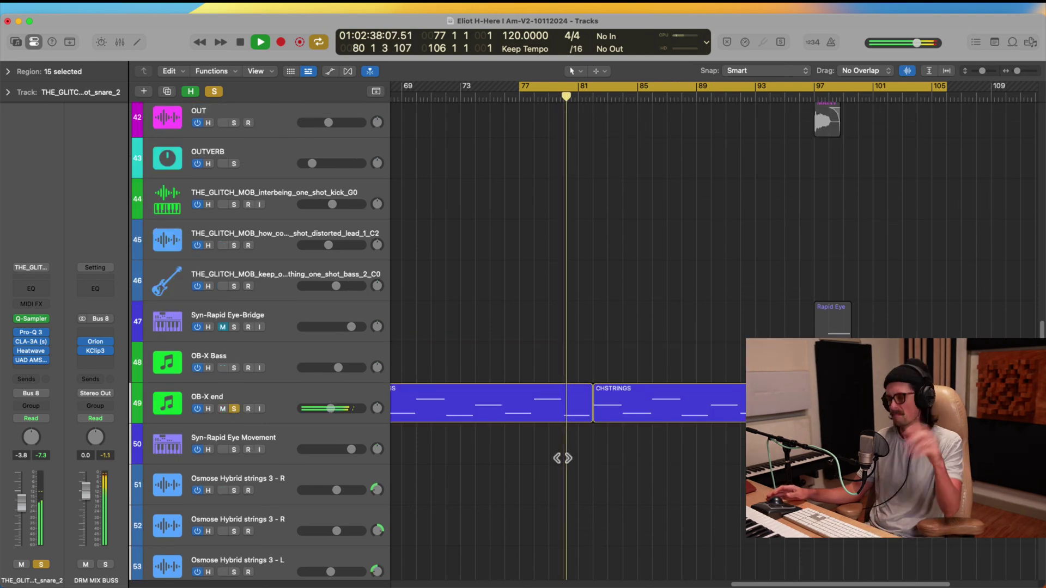
scroll(550, 479, up, 15)
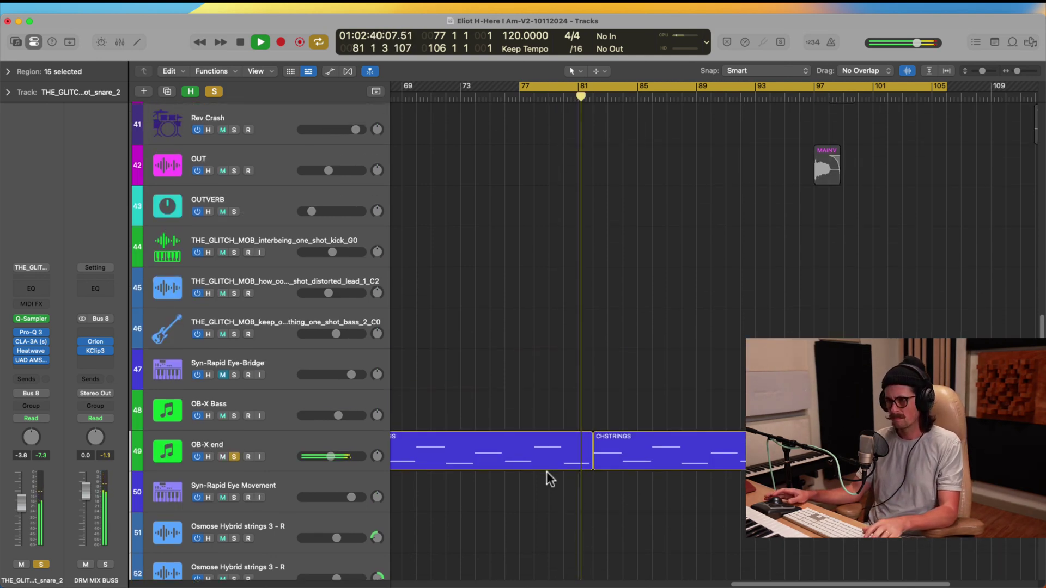
scroll(546, 472, up, 12)
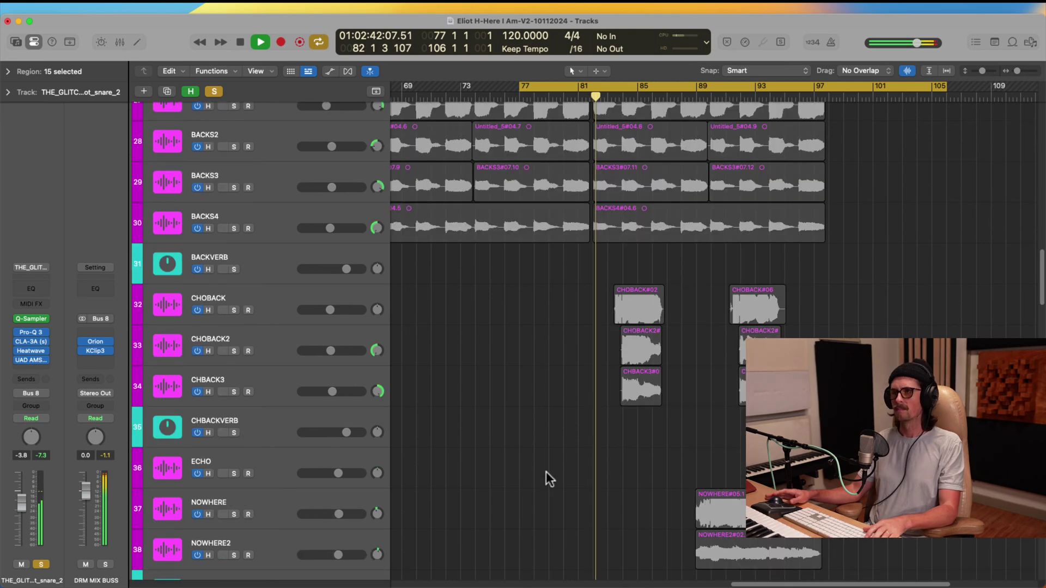
drag(234, 282, 235, 164)
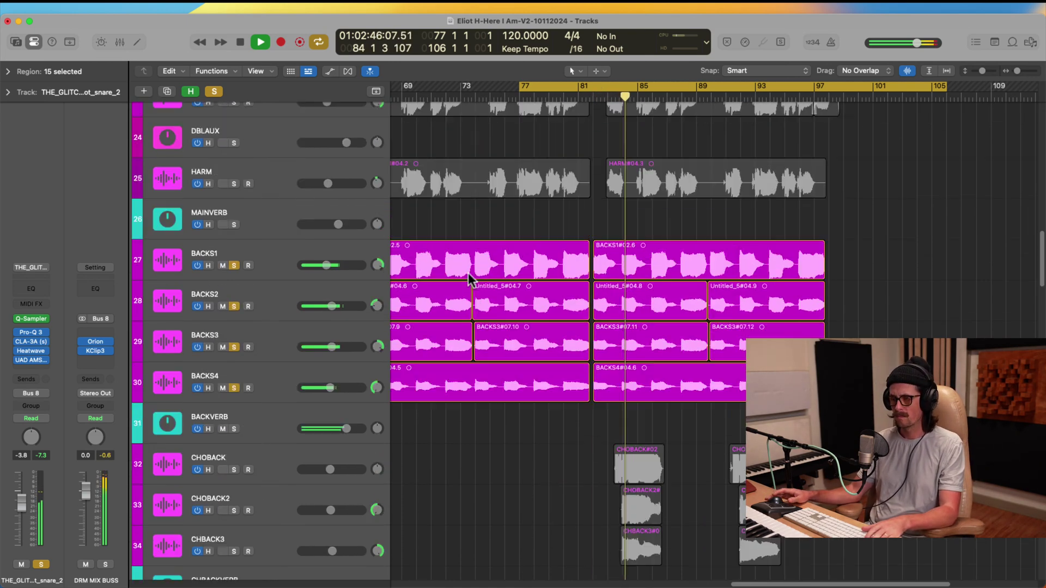
scroll(467, 275, up, 4)
drag(236, 472, 235, 552)
scroll(546, 490, up, 3)
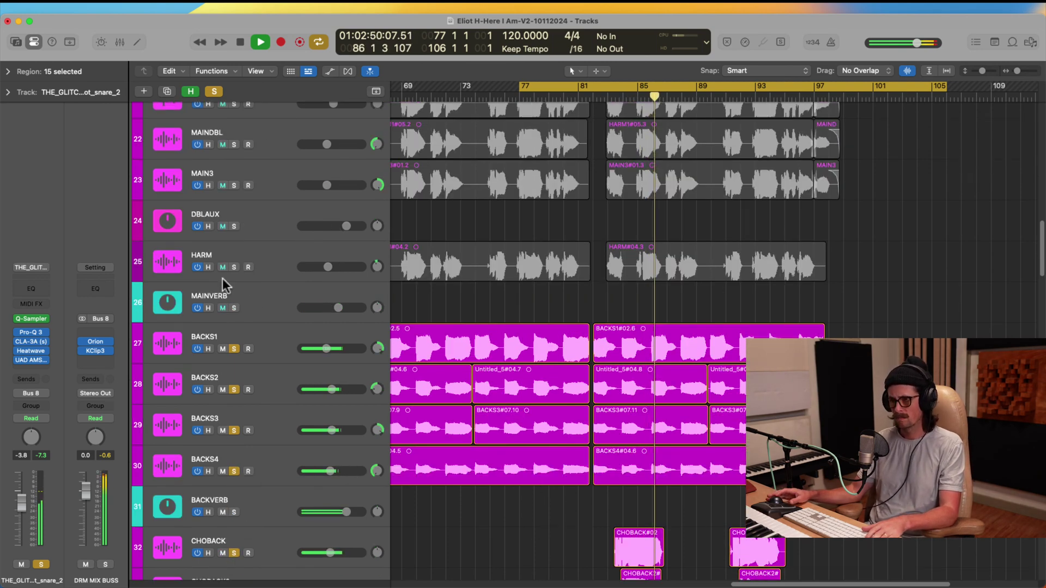
Solo the main vocal tracks HARM, DBLAUX, MAIN3, MAINDBL and MAINVOC during playback.
click(234, 267)
drag(234, 268, 236, 178)
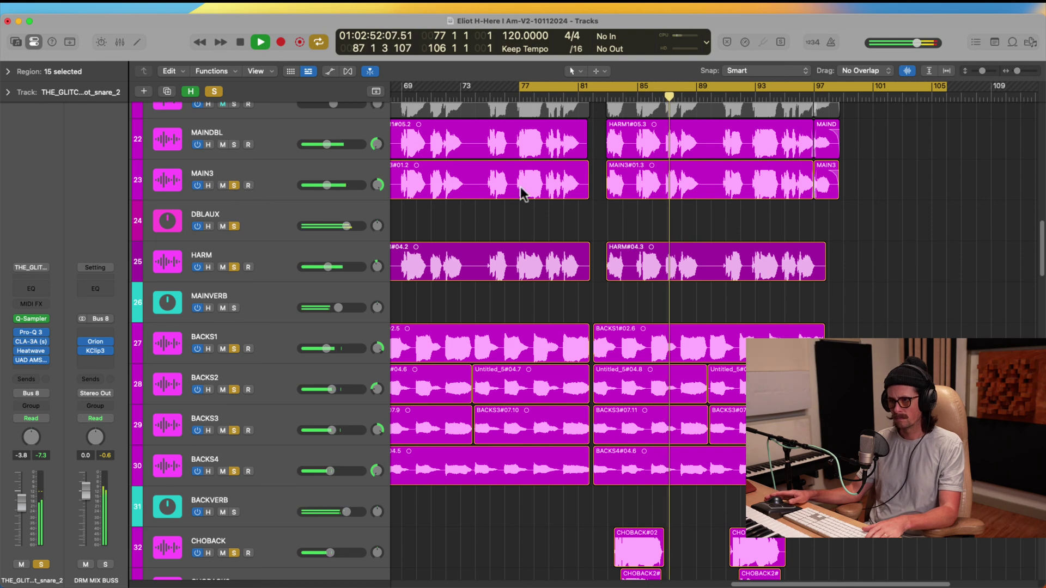
scroll(521, 187, up, 5)
click(235, 282)
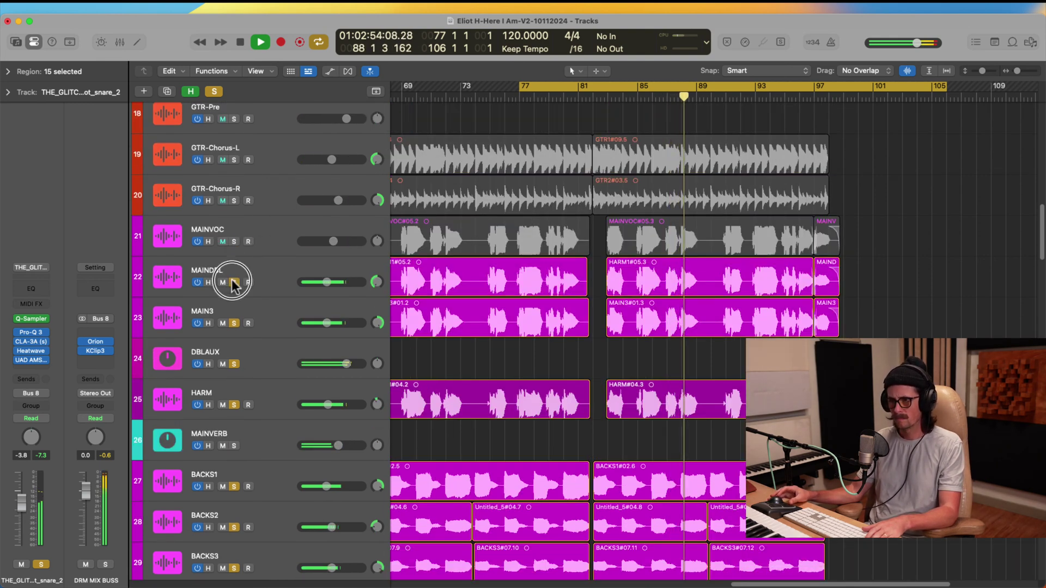
click(235, 241)
scroll(691, 250, up, 2)
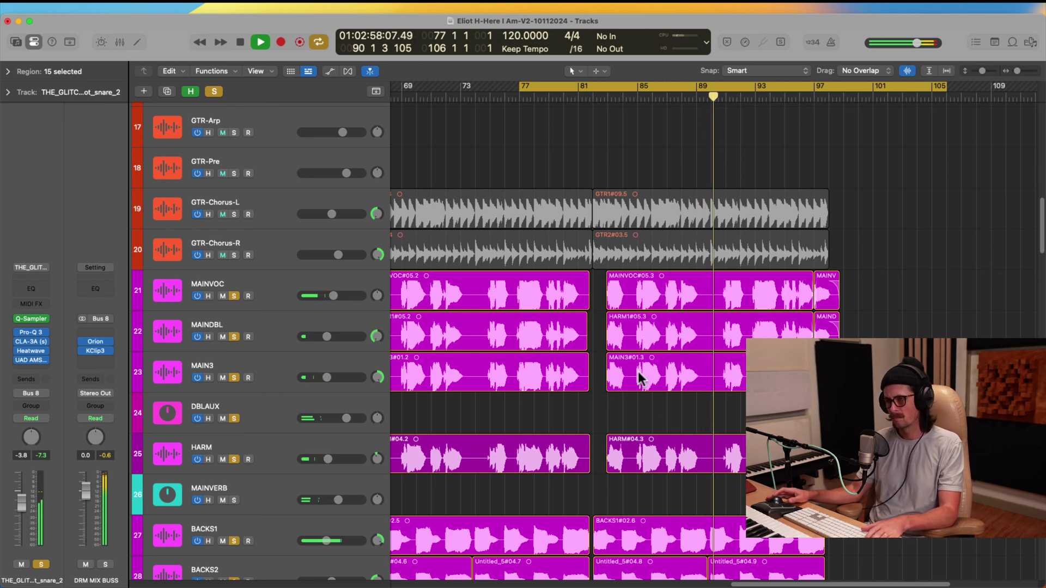
Solo the NOWHERE, NOWHERE2, ECHO2, Rev Crash and OUT tracks while listening to the vocals with the drums.
scroll(627, 349, down, 15)
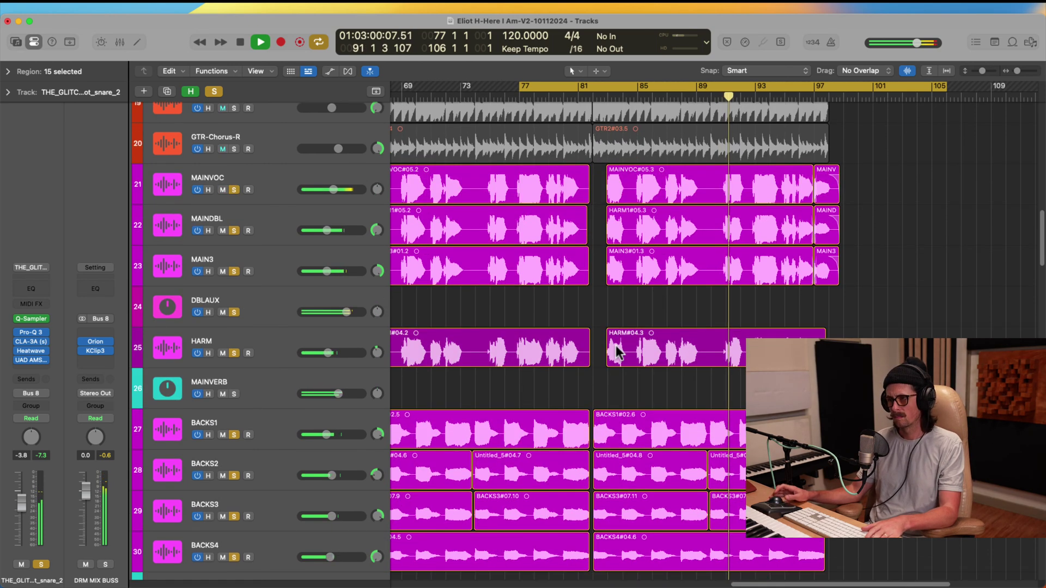
scroll(618, 351, up, 12)
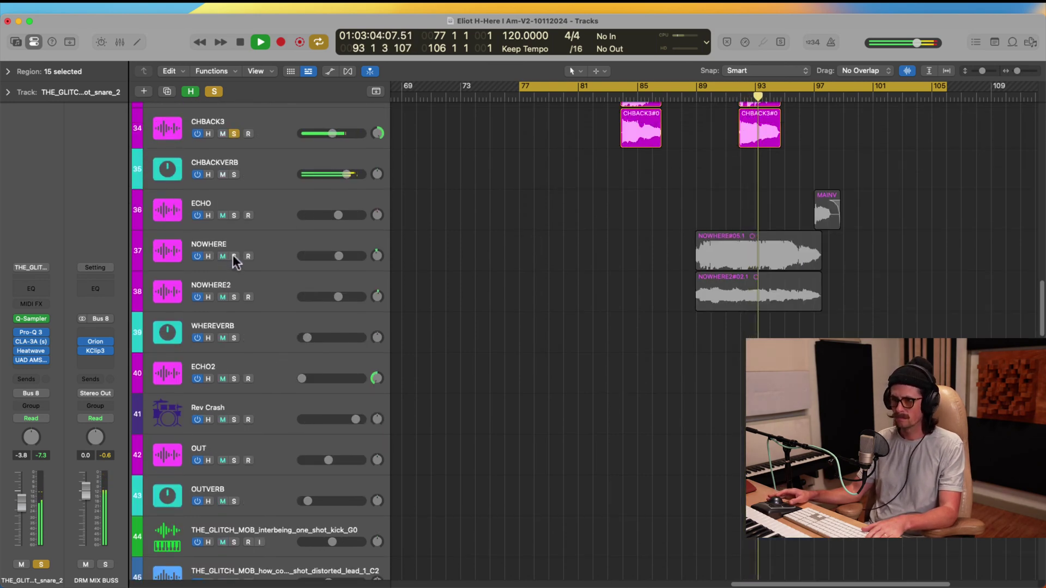
drag(233, 256, 233, 297)
scroll(570, 258, up, 2)
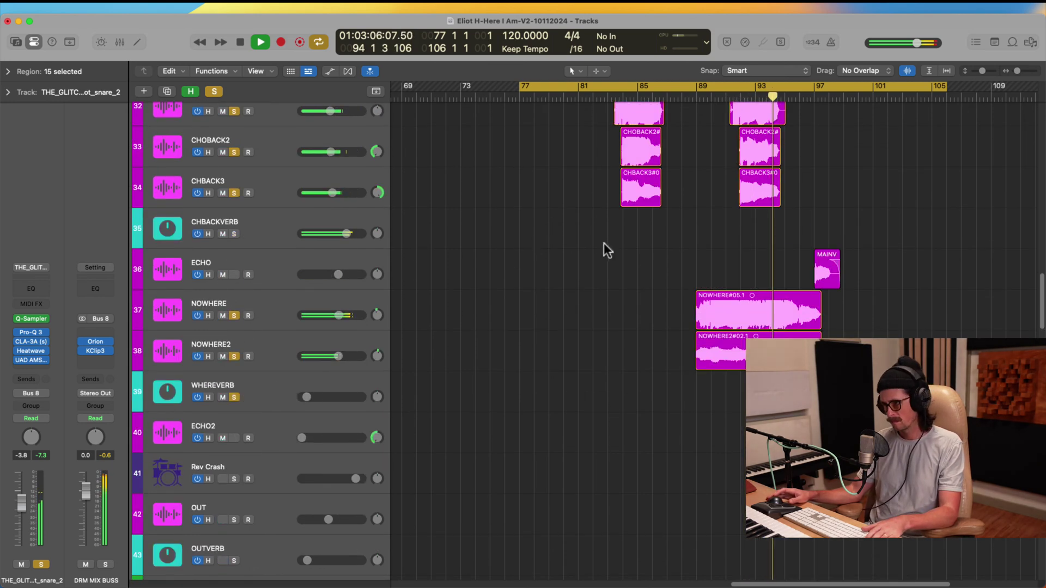
scroll(536, 370, down, 3)
scroll(534, 370, down, 1)
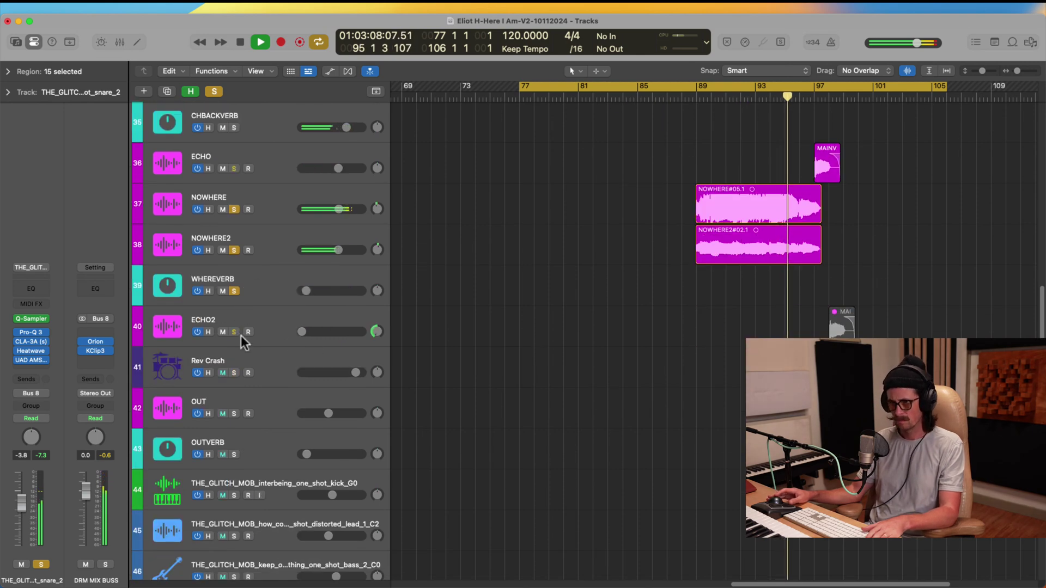
drag(234, 332, 234, 373)
click(233, 413)
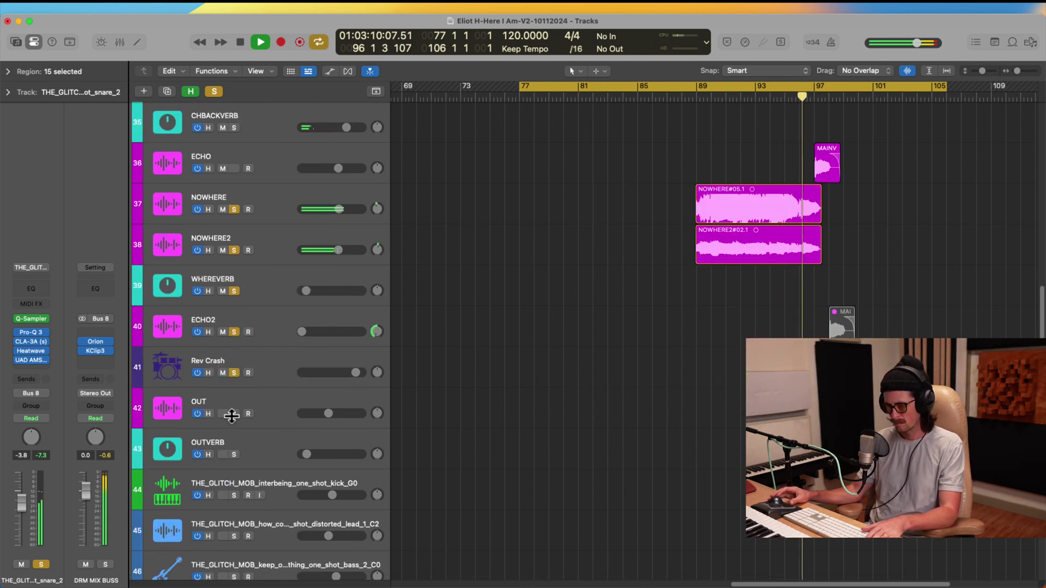
scroll(701, 367, up, 15)
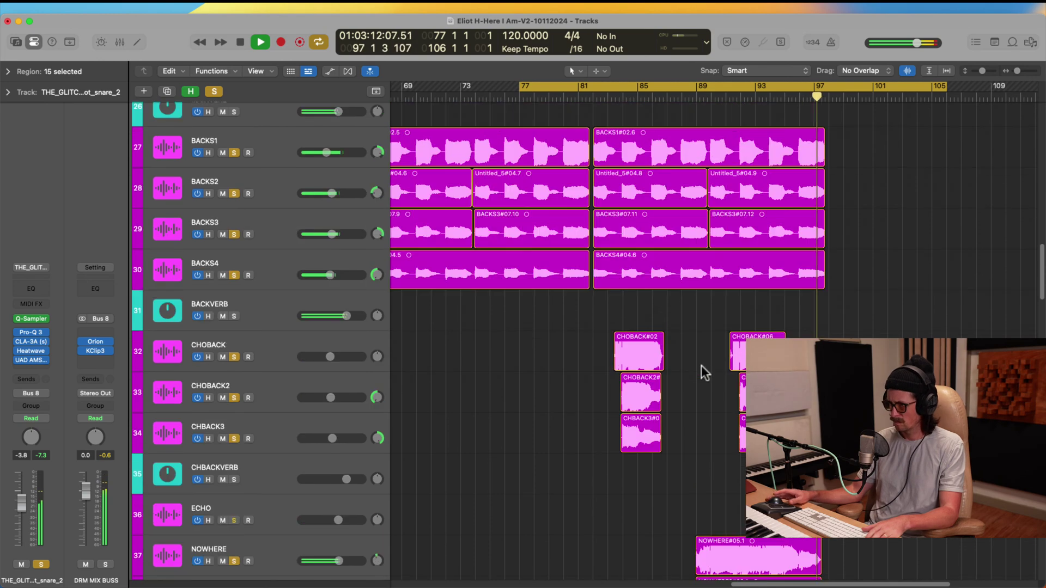
scroll(661, 270, up, 5)
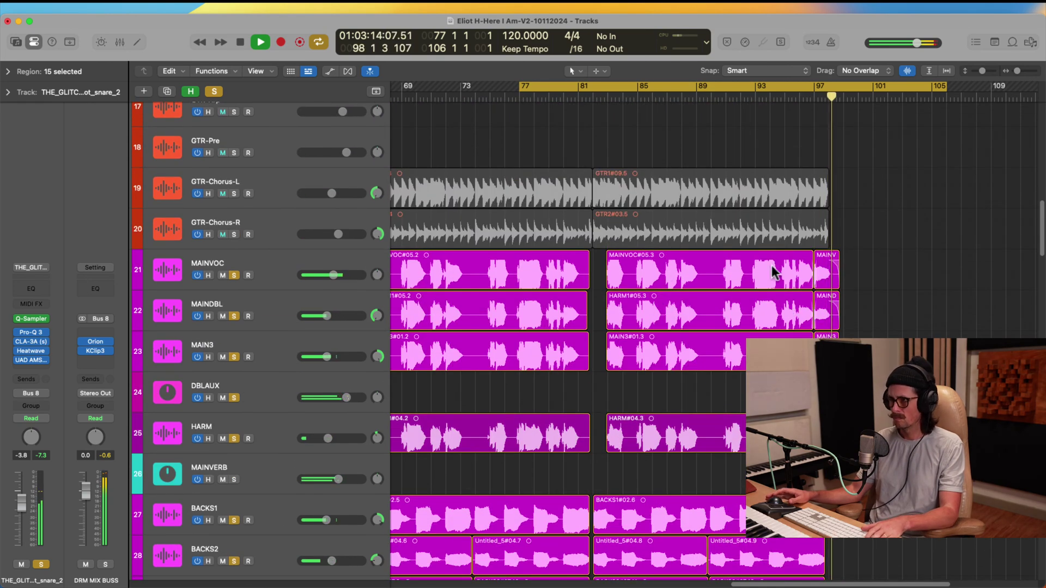
Stop and save the project, and solo the GTR-Chorus-L and GTR-Chorus-R guitar tracks.
key(space)
key(super+s)
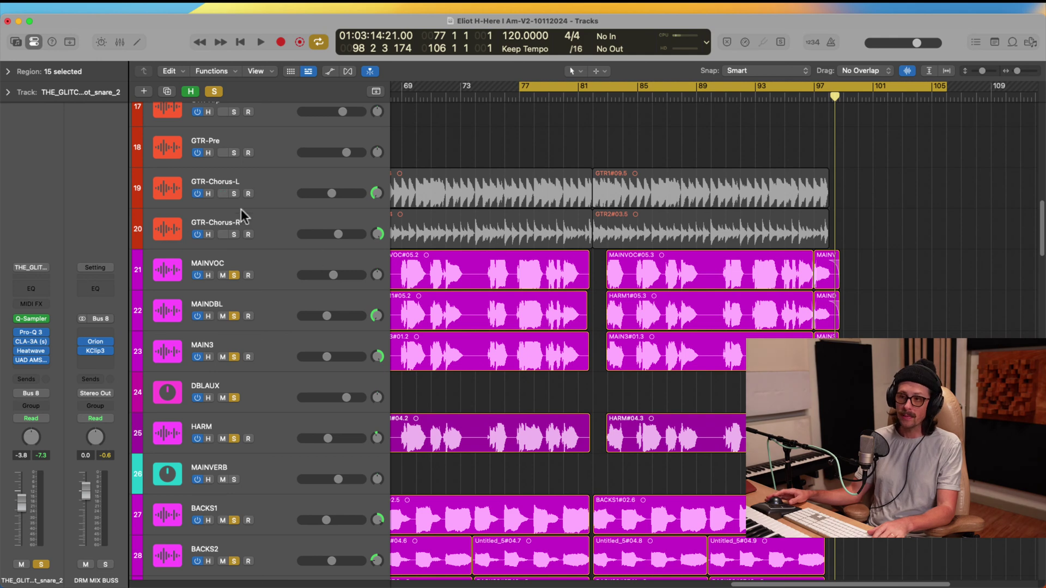
click(234, 194)
scroll(689, 203, up, 10)
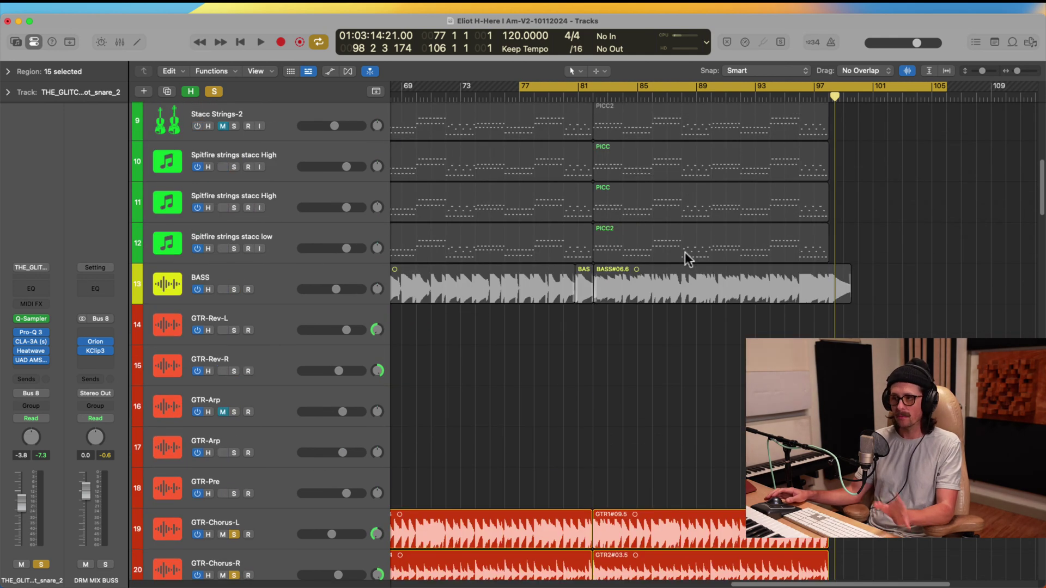
Mute and switch off the three Spitfire strings stacc tracks, two High and one low.
scroll(469, 281, up, 4)
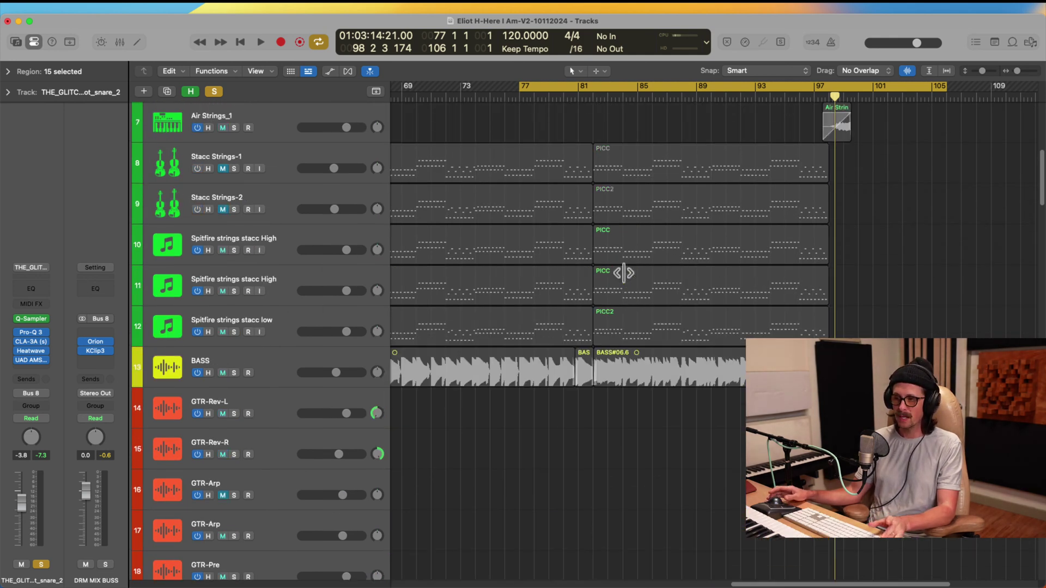
click(282, 345)
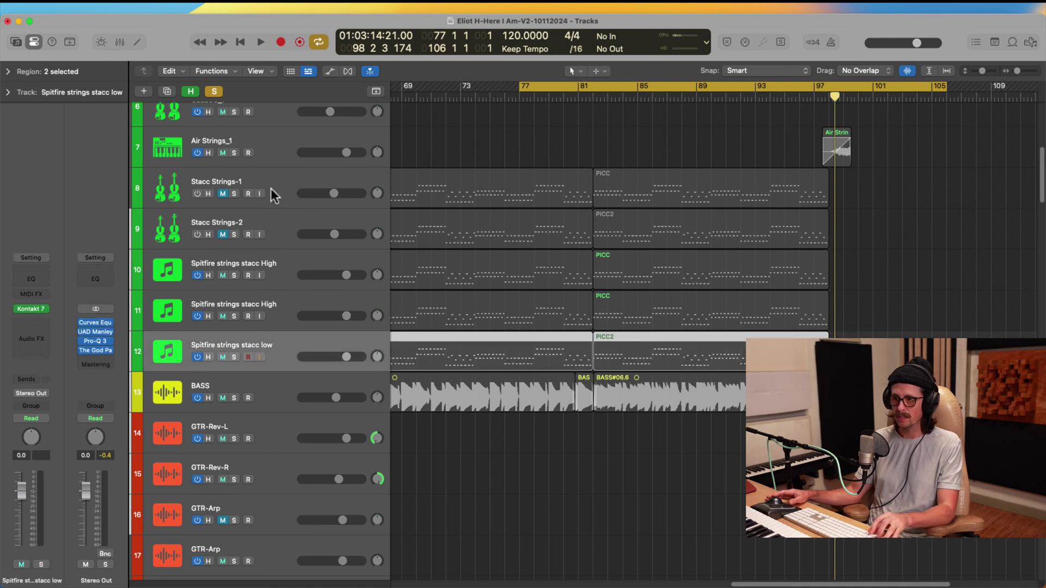
shift+click(236, 268)
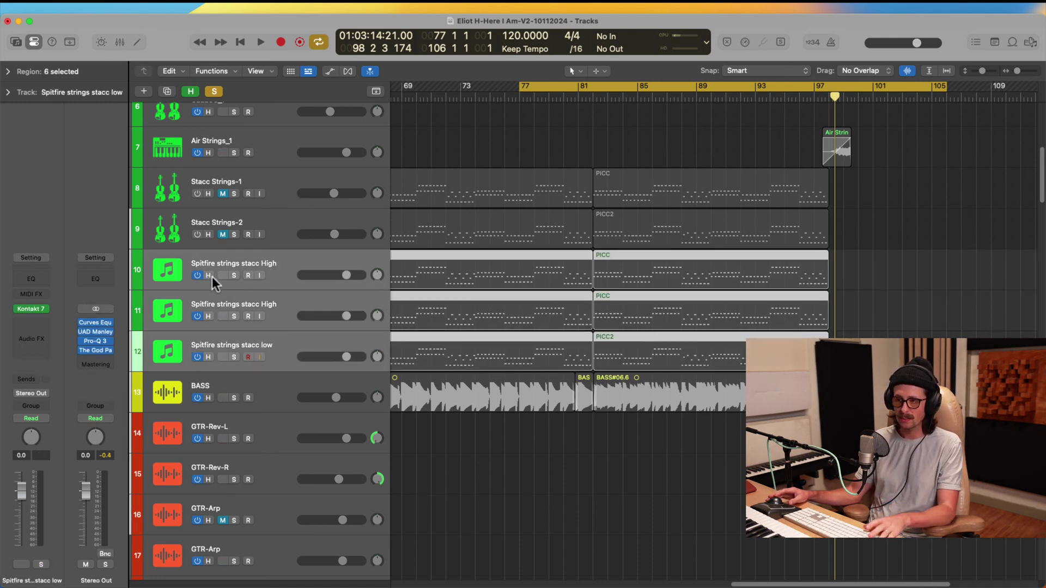
click(219, 275)
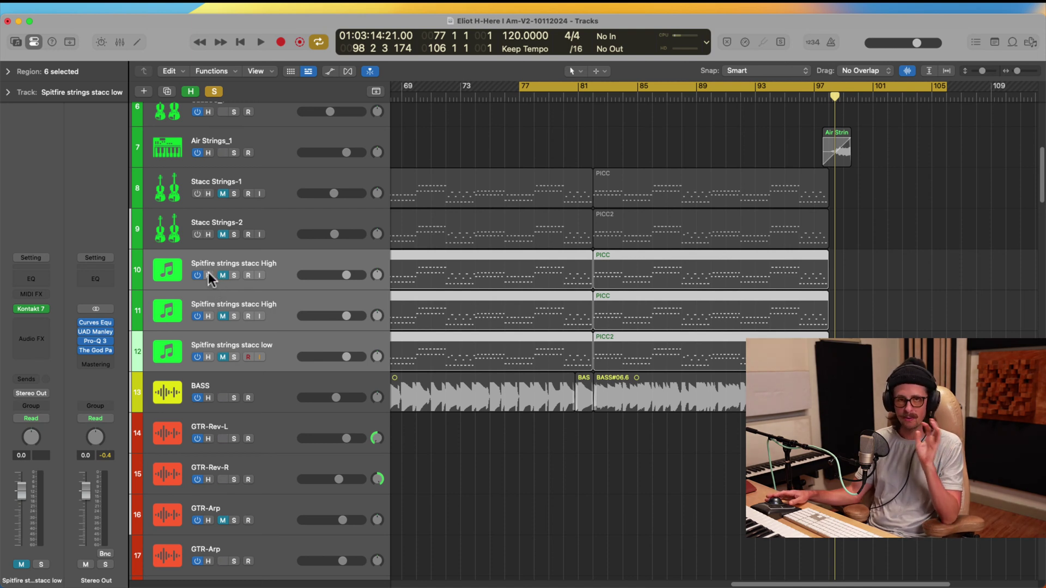
click(195, 275)
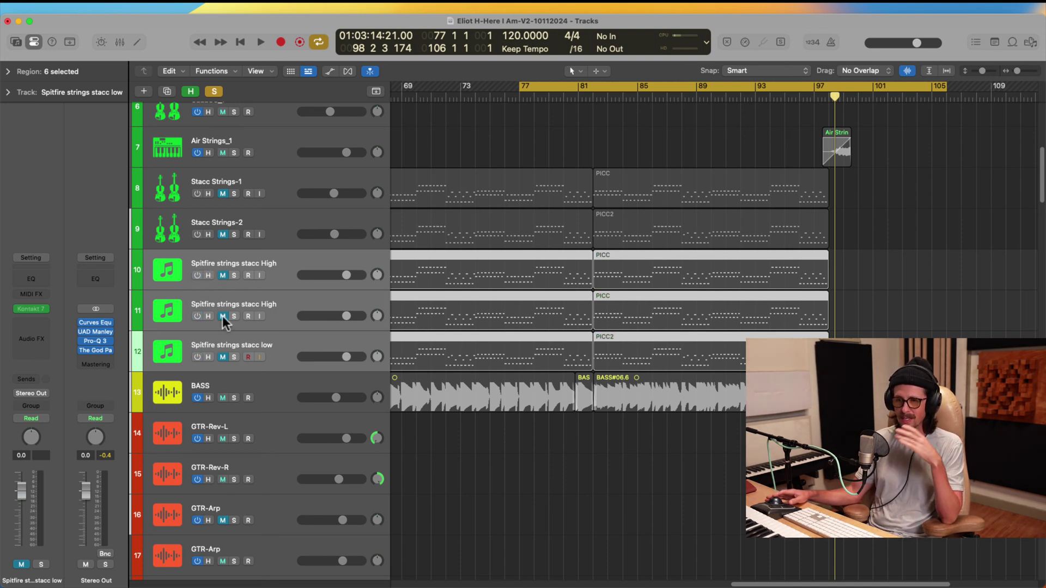
Bypass the Kontakt 7 instruments on the Spitfire strings tracks and hide all five staccato string tracks, 8 to 12.
shift+click(267, 184)
key(x)
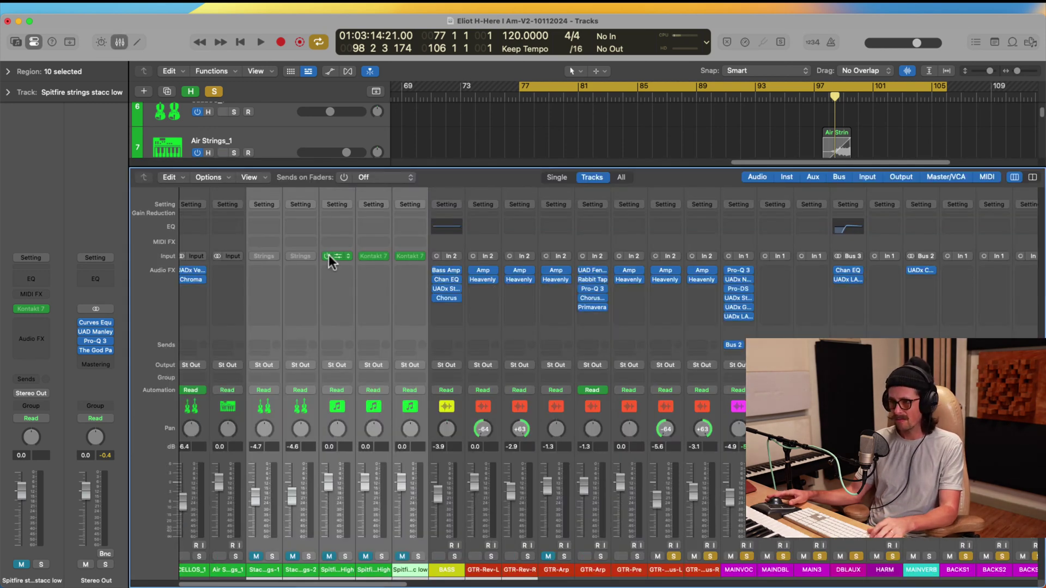
click(327, 256)
key(x)
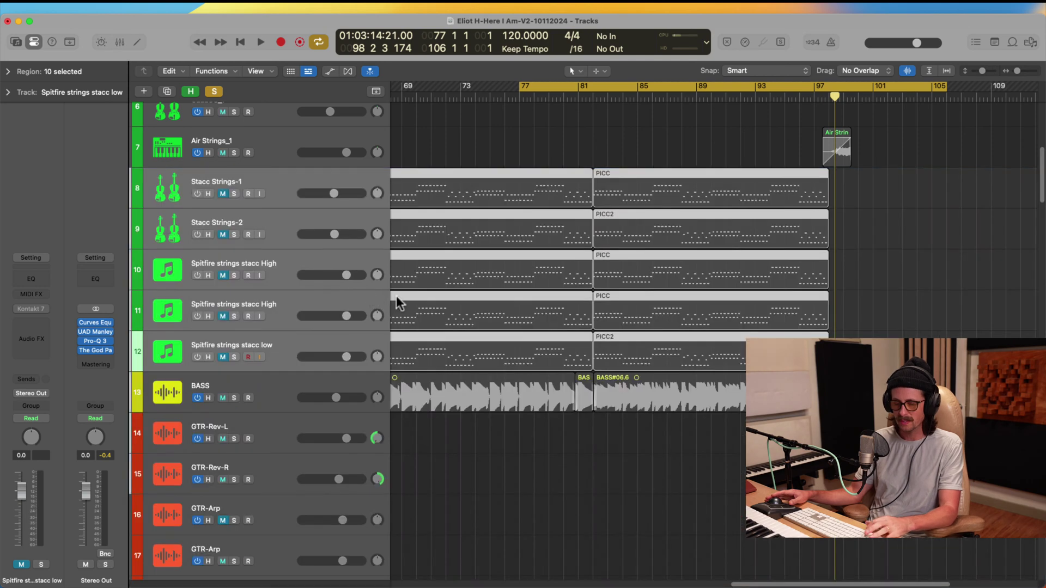
click(209, 360)
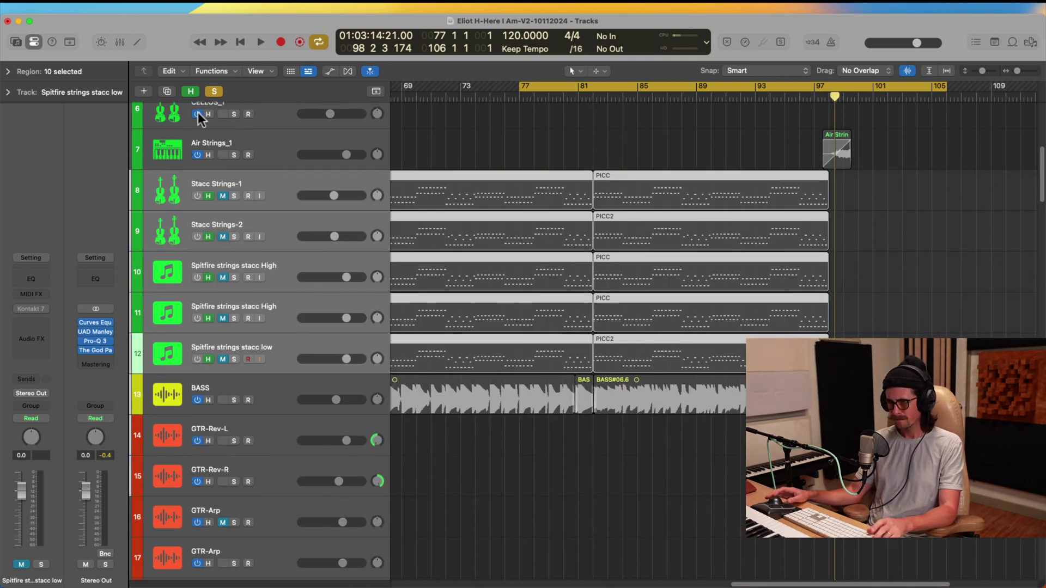
click(191, 91)
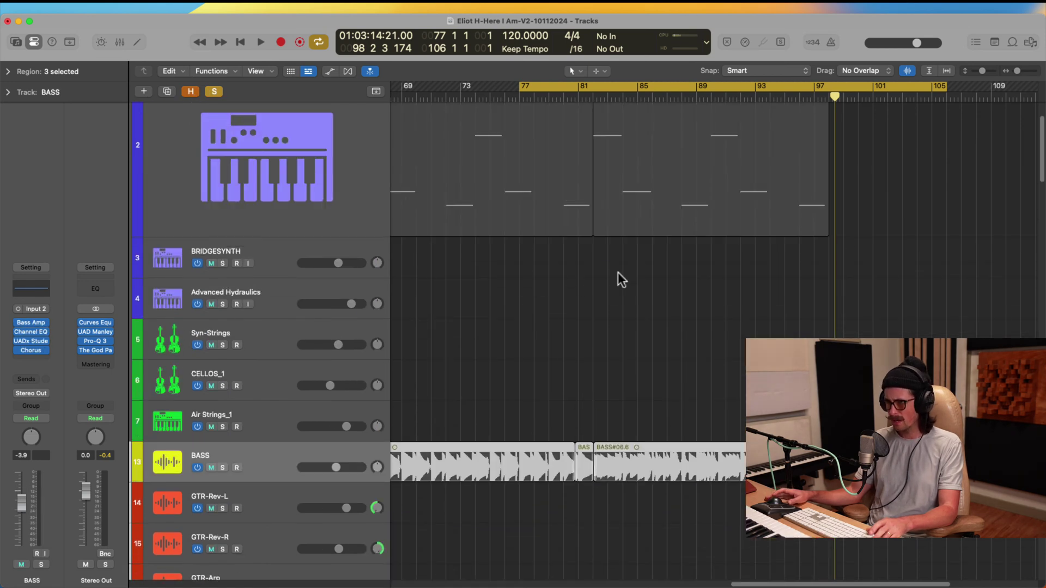
Solo the BASS track and look over the synth and string tracks above it.
click(223, 468)
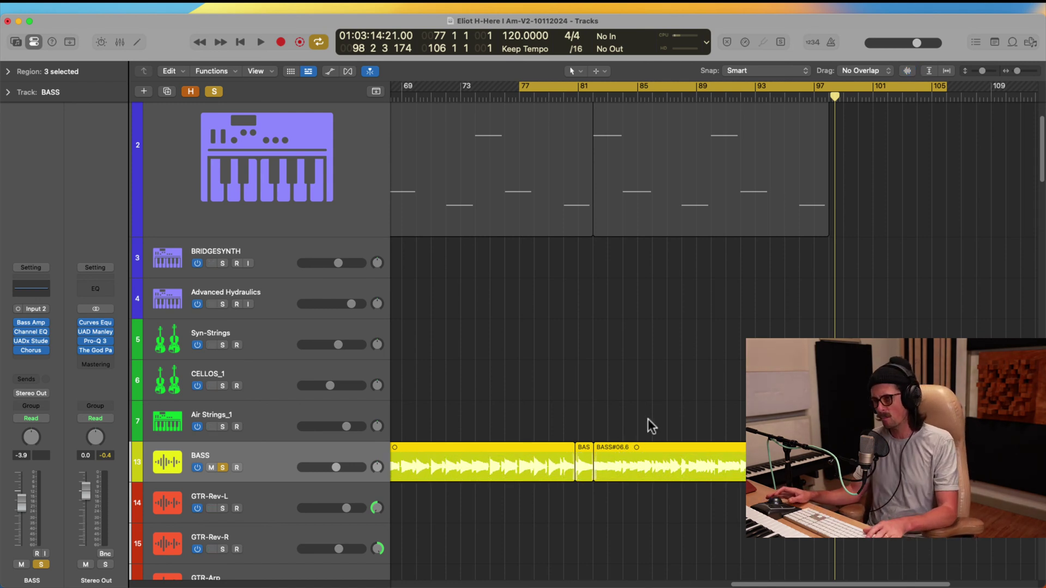
scroll(535, 363, up, 3)
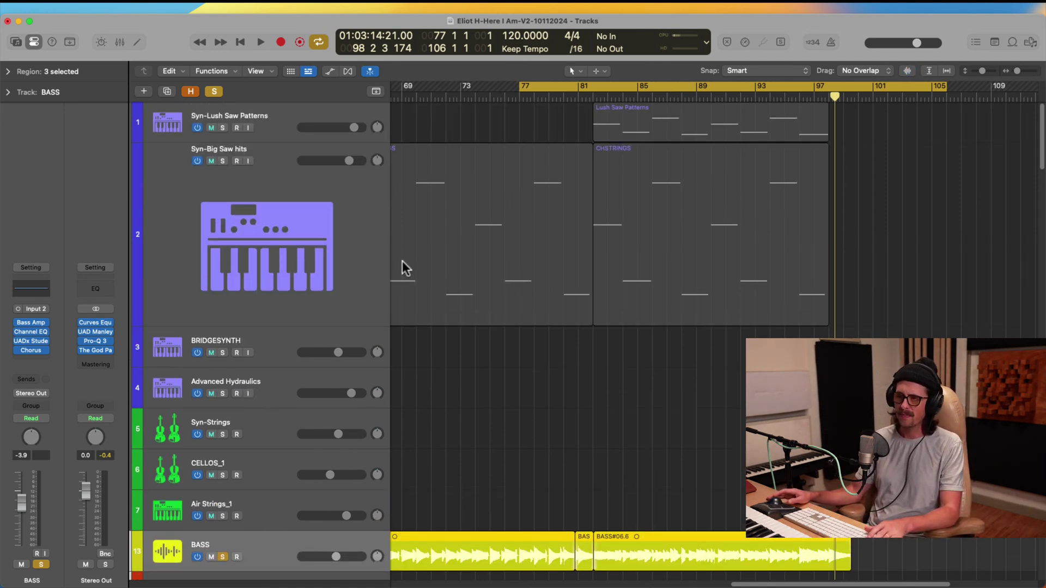
scroll(462, 372, down, 3)
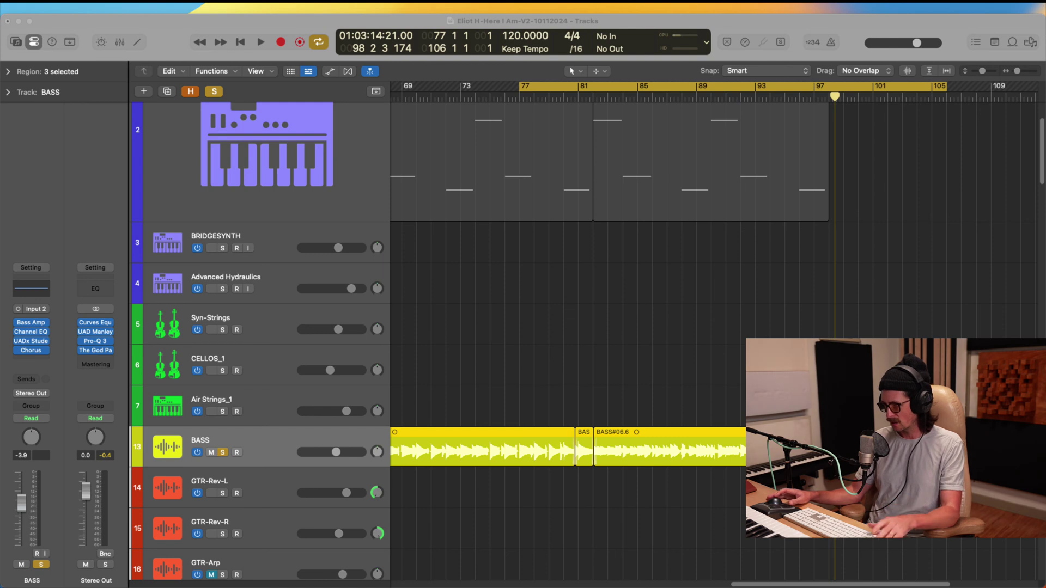
Play back the soloed BASS track in the looped section from bar 77, and stop playback.
click(658, 302)
key(space)
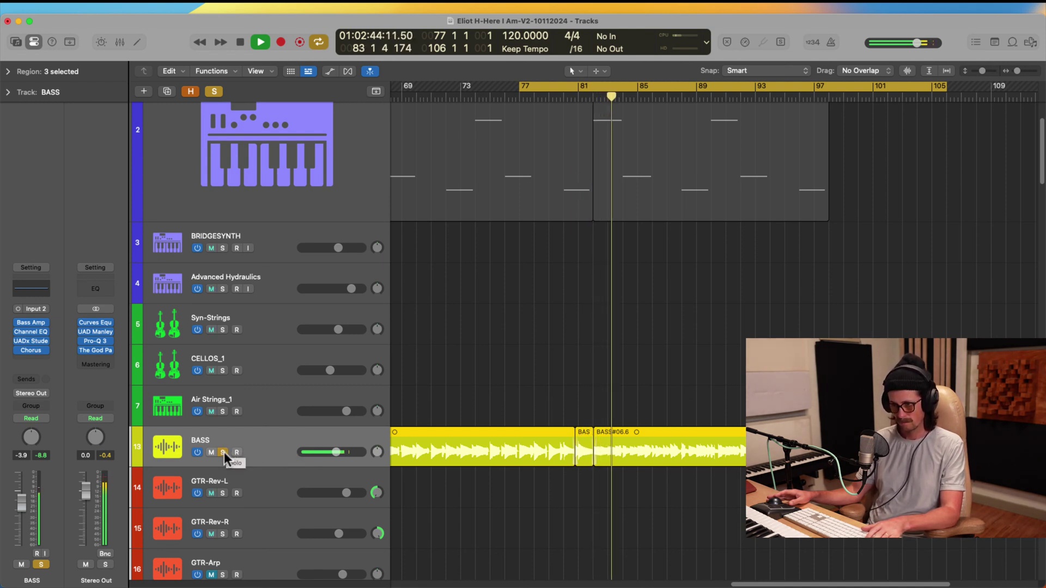
key(space)
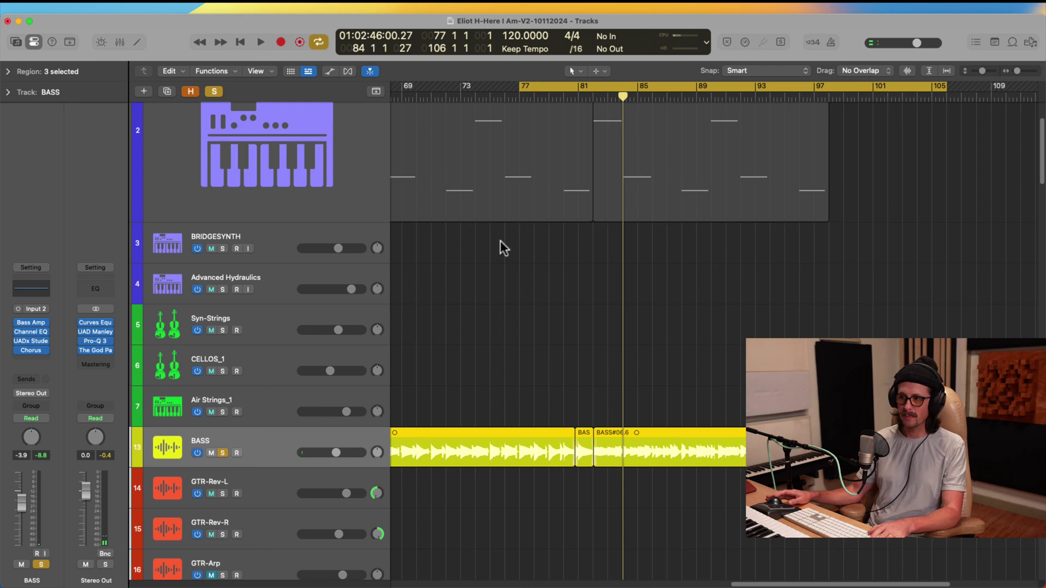
Solo the Syn-Big Saw hits and Syn-Lush Saw Patterns tracks, and take BASS out of solo.
scroll(500, 245, up, 3)
click(222, 161)
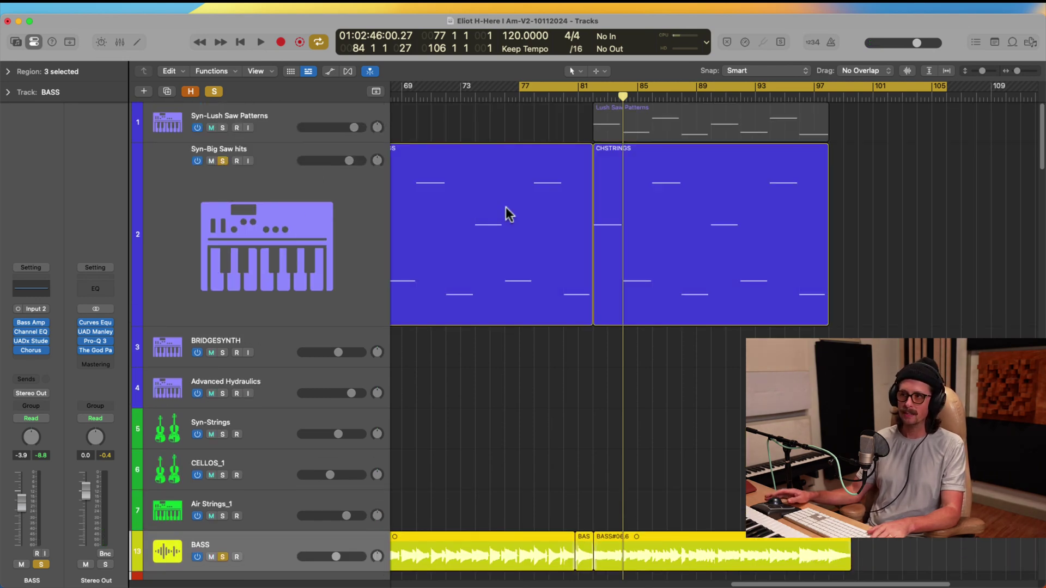
click(222, 127)
scroll(570, 315, down, 6)
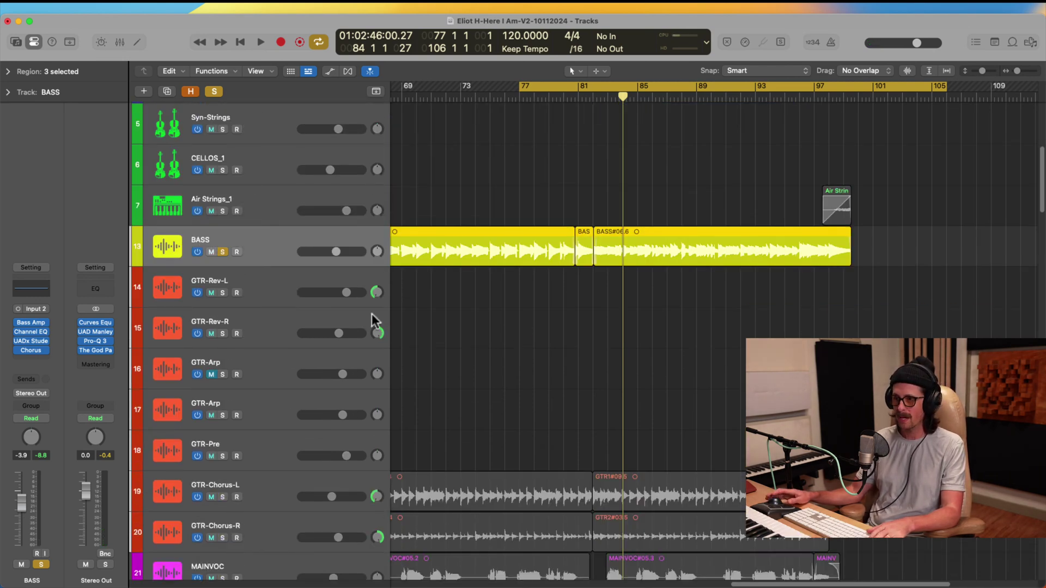
click(222, 252)
Solo all drum, effects and orchestral tracks from Cinematic drums idea through Here I Am Synth Lo Str Double Wet.
scroll(580, 293, down, 5)
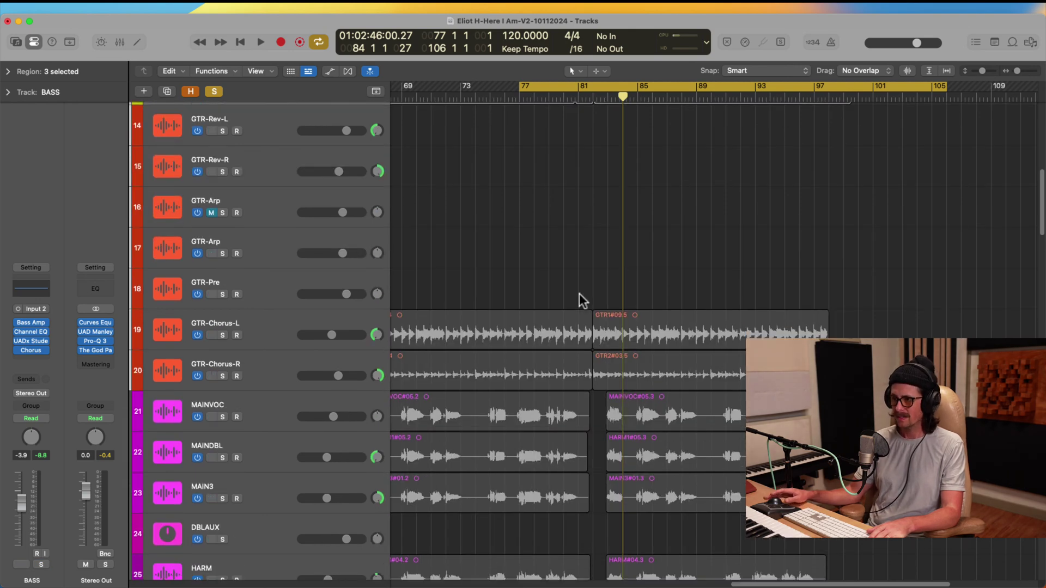
scroll(398, 319, down, 20)
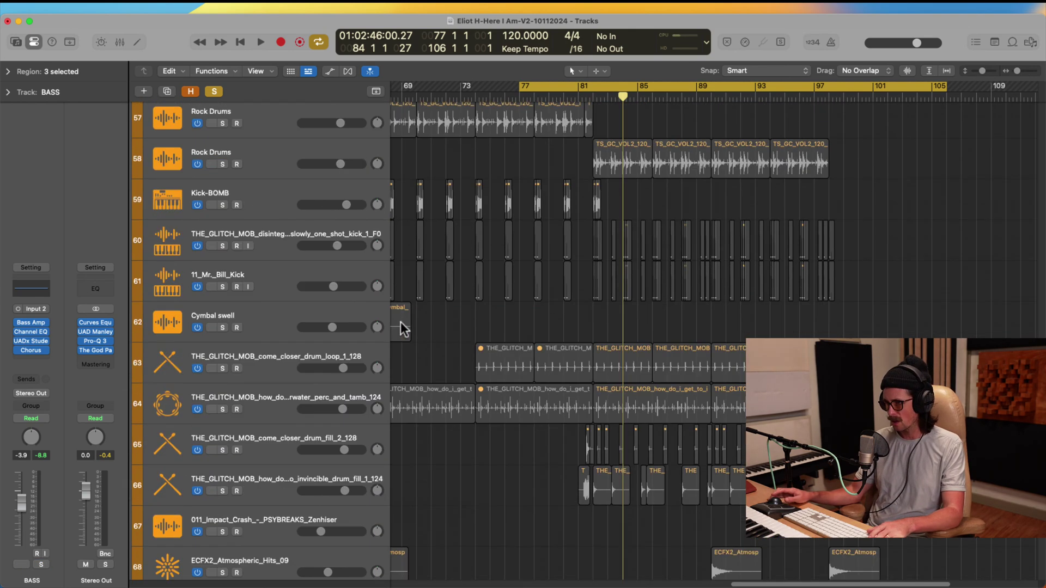
scroll(400, 322, up, 5)
click(240, 390)
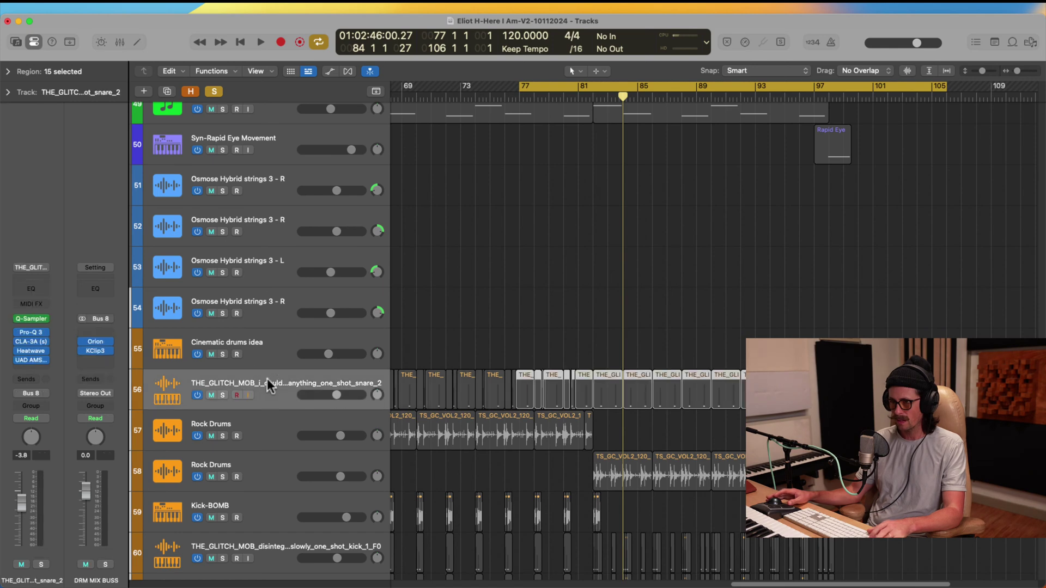
click(258, 348)
scroll(453, 381, down, 10)
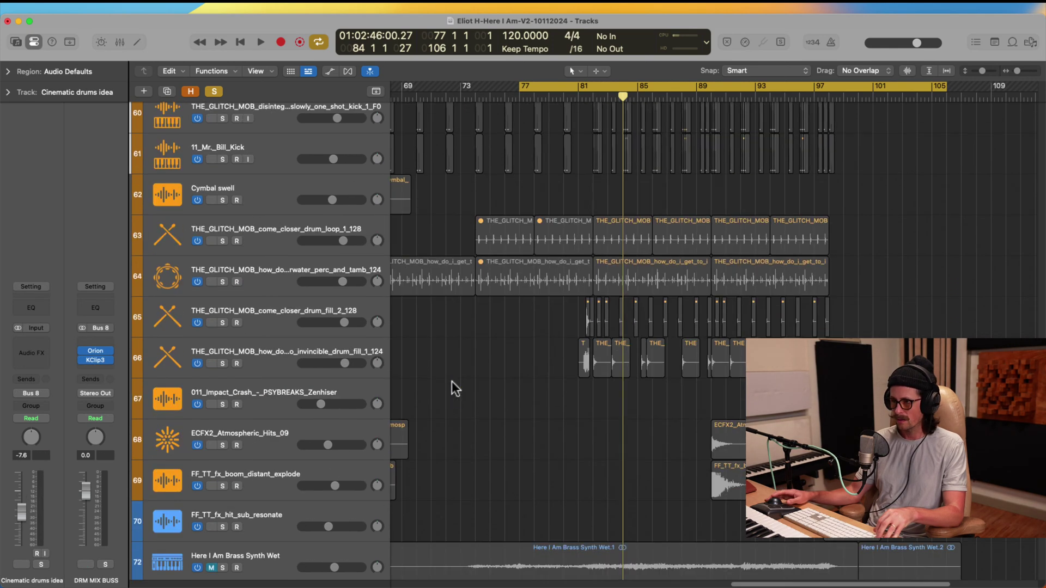
scroll(461, 398, down, 8)
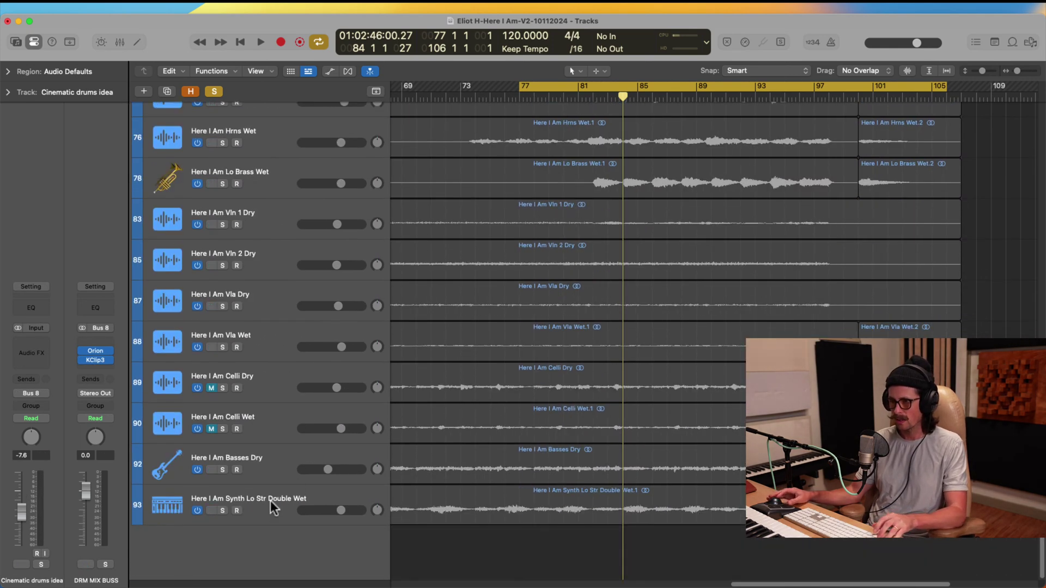
shift+click(270, 502)
click(223, 511)
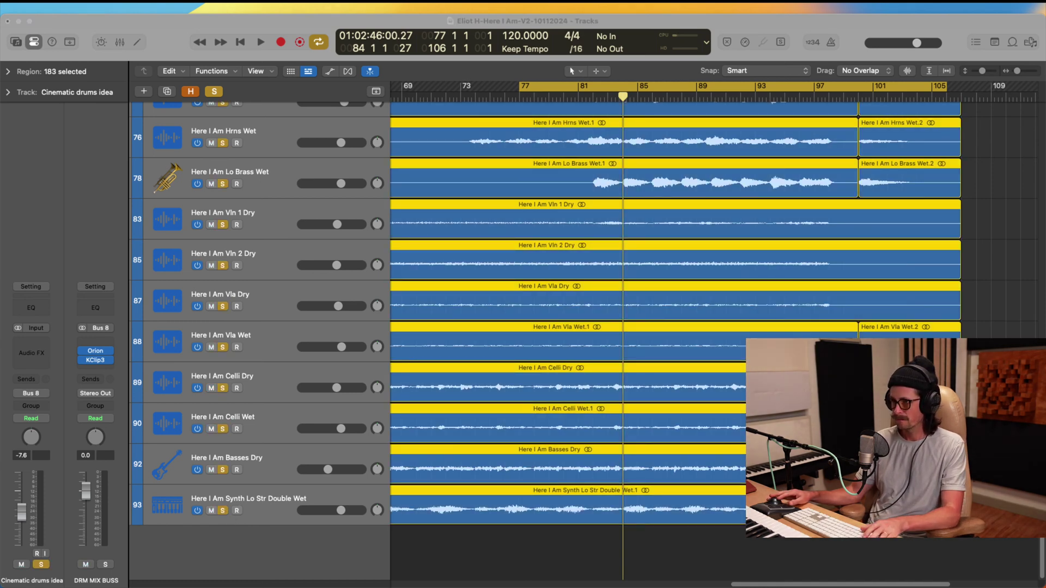
Play the looped section and add the OB-X end track to the solo while listening.
key(space)
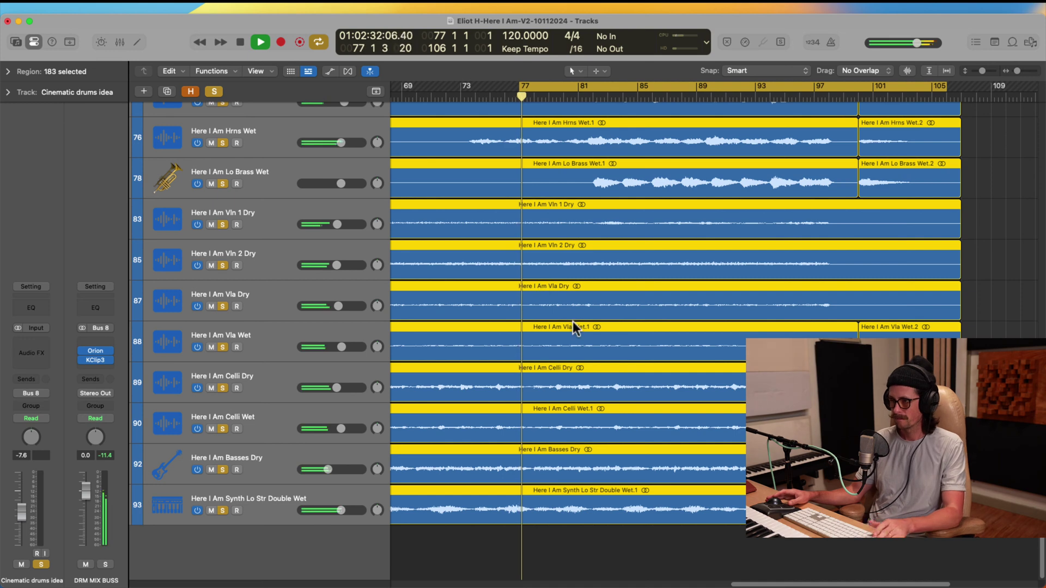
scroll(575, 322, up, 5)
scroll(584, 336, up, 6)
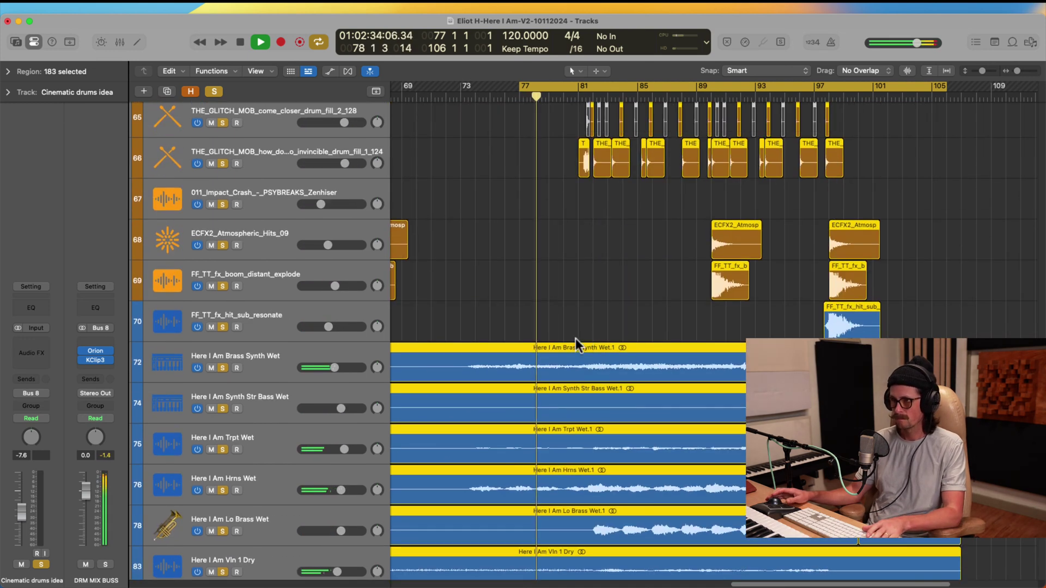
scroll(564, 327, up, 3)
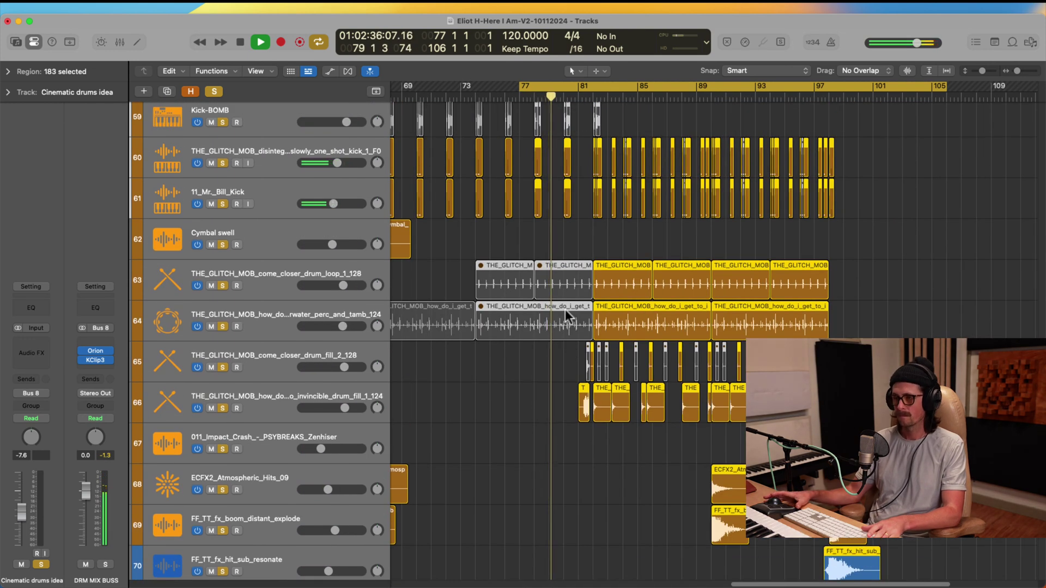
scroll(572, 269, up, 10)
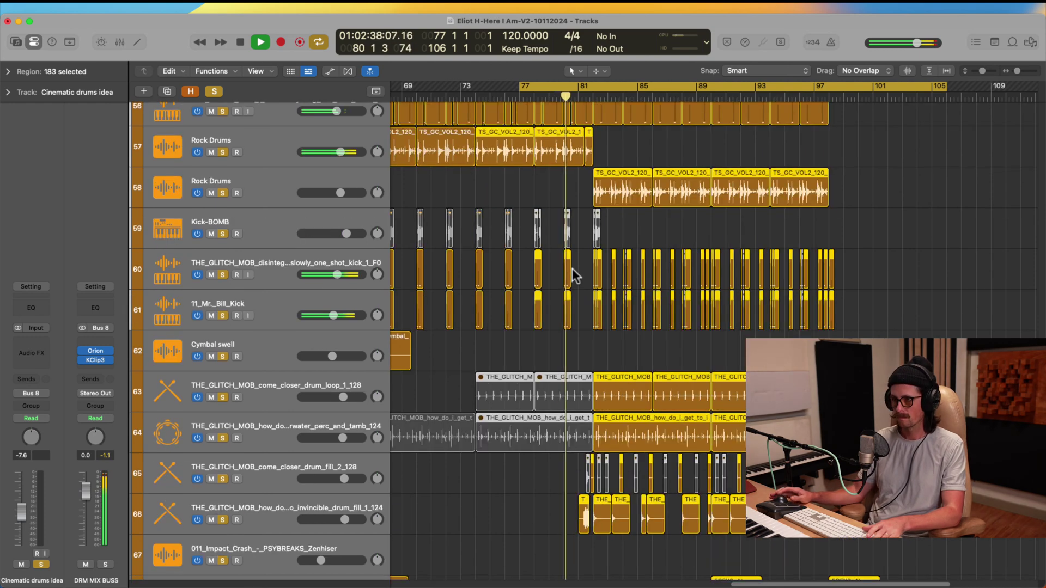
scroll(571, 269, up, 5)
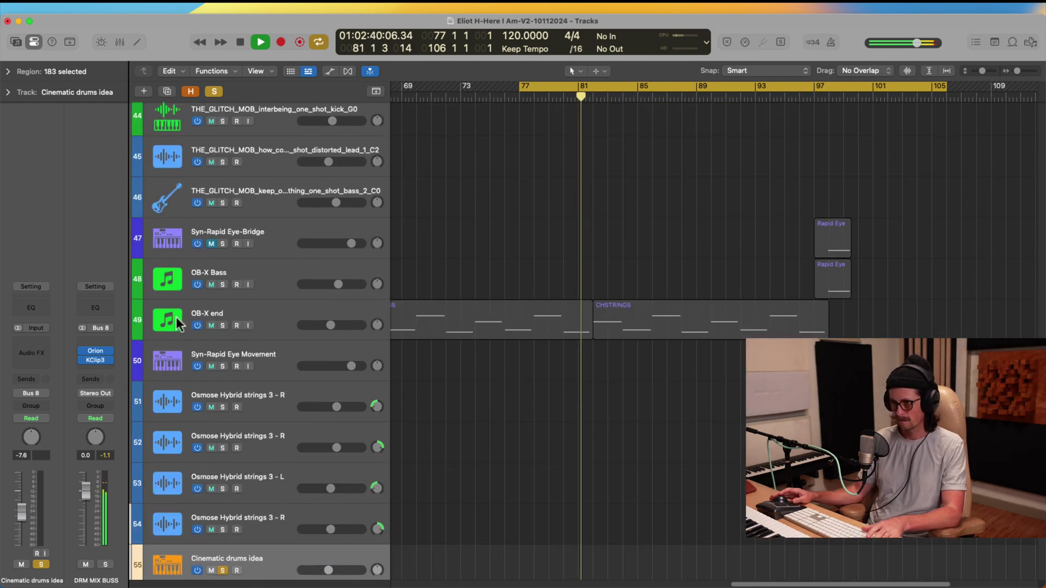
click(222, 325)
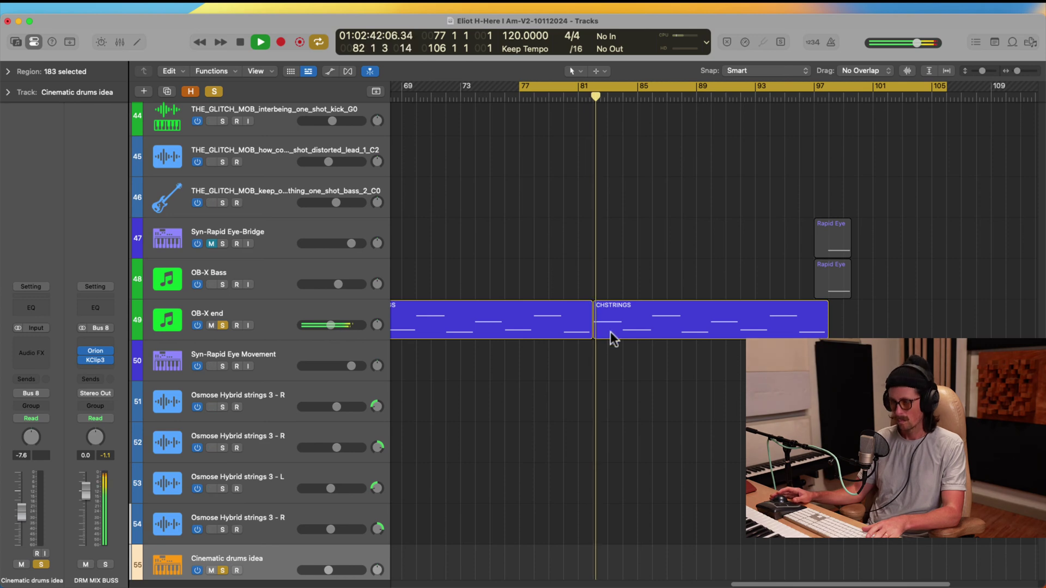
Move the Syn-Lush Saw Patterns and Syn-Big Saw hits tracks together to directly above OB-X end.
scroll(568, 368, up, 1)
scroll(567, 367, up, 15)
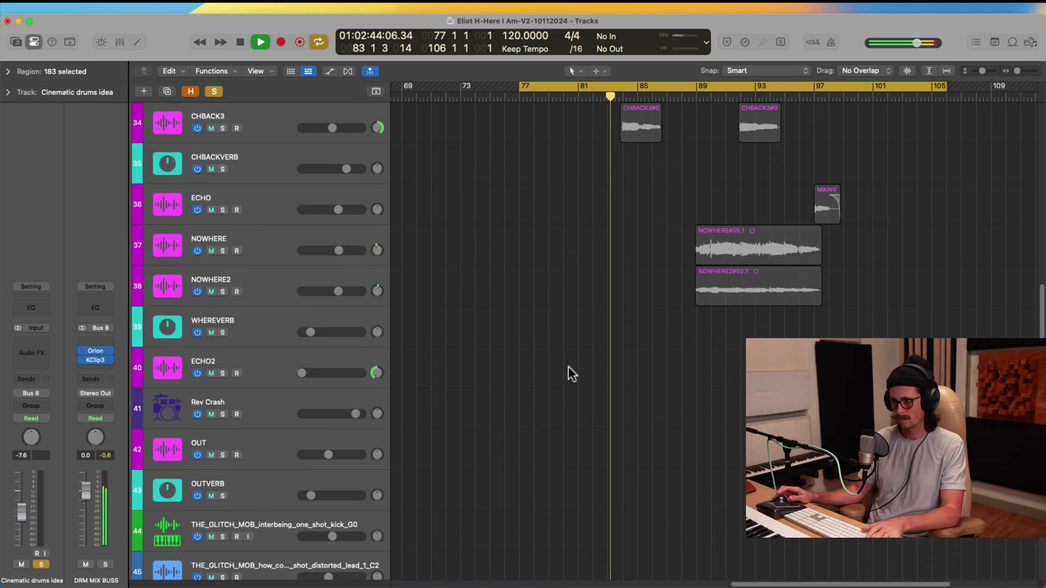
scroll(568, 367, up, 18)
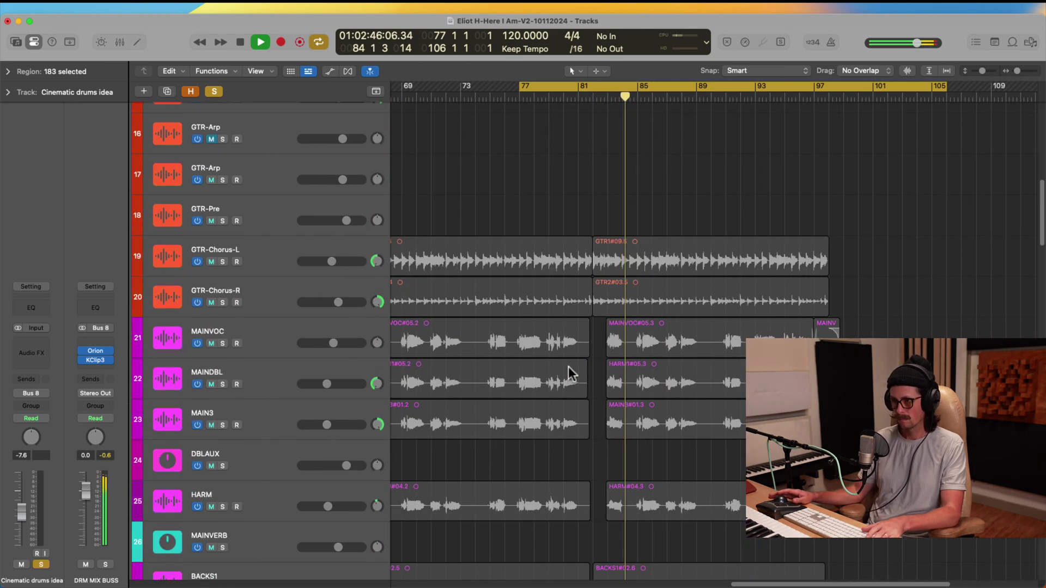
scroll(568, 367, down, 4)
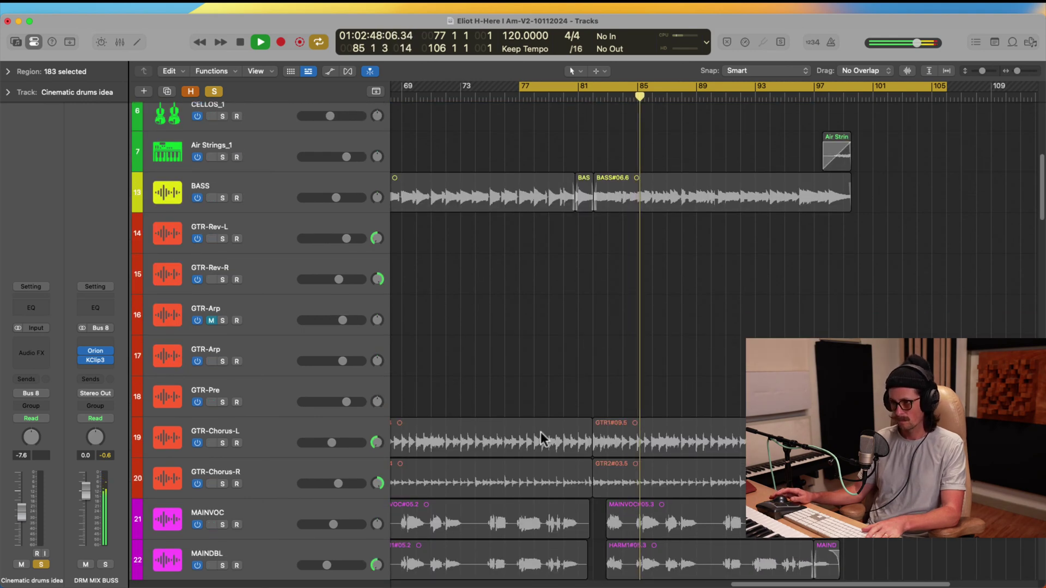
scroll(551, 447, up, 6)
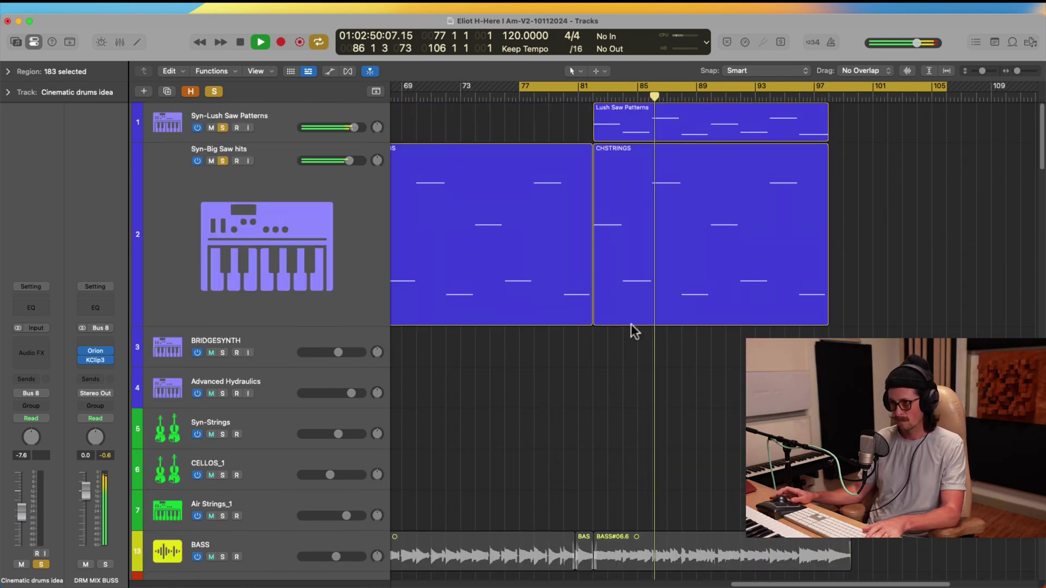
click(266, 203)
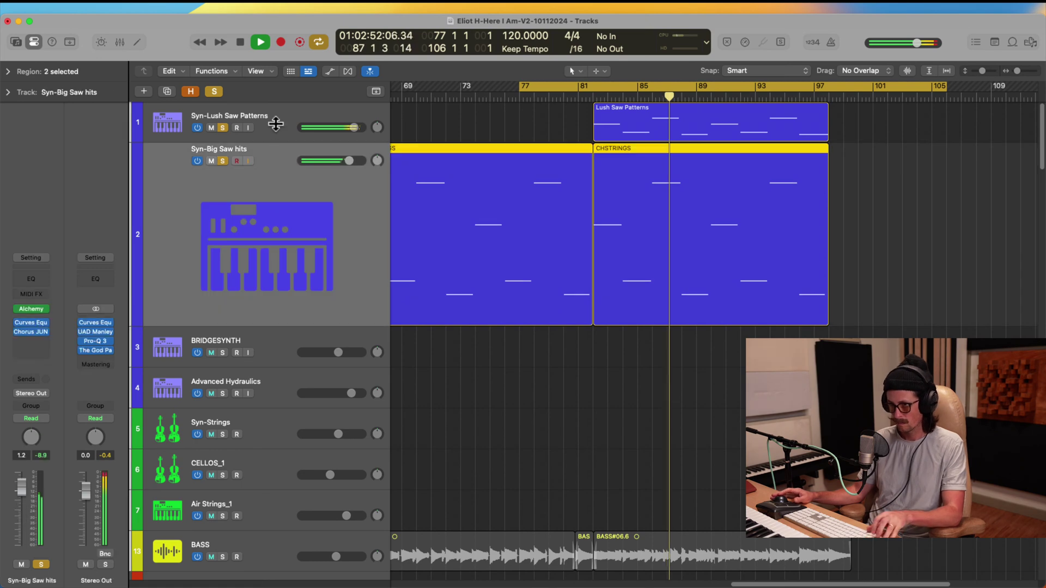
shift+click(273, 124)
drag(273, 124, 196, 398)
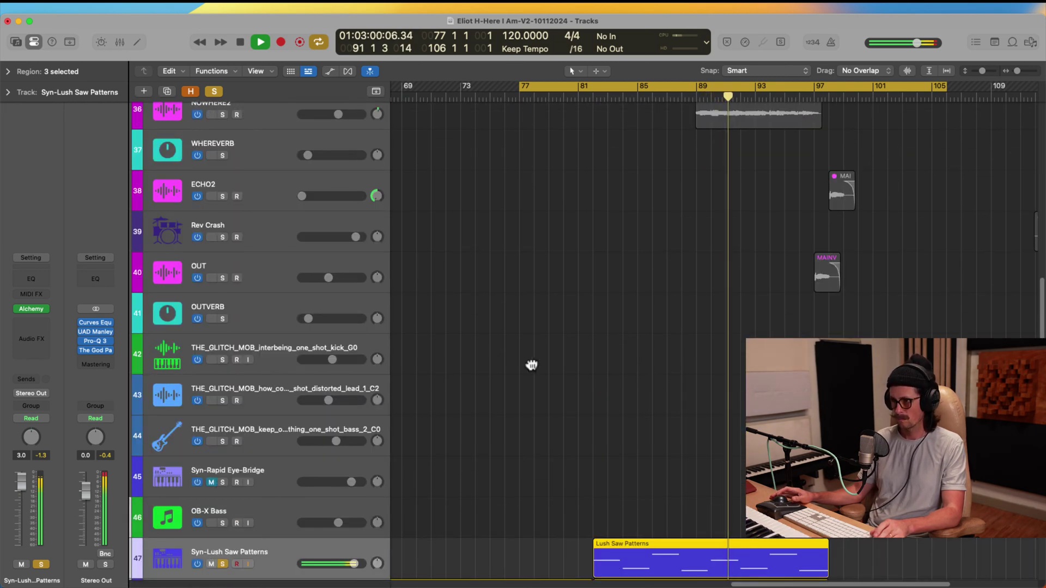
Reduce the height of the enlarged Syn-Big Saw hits track.
scroll(647, 368, down, 10)
scroll(632, 305, up, 5)
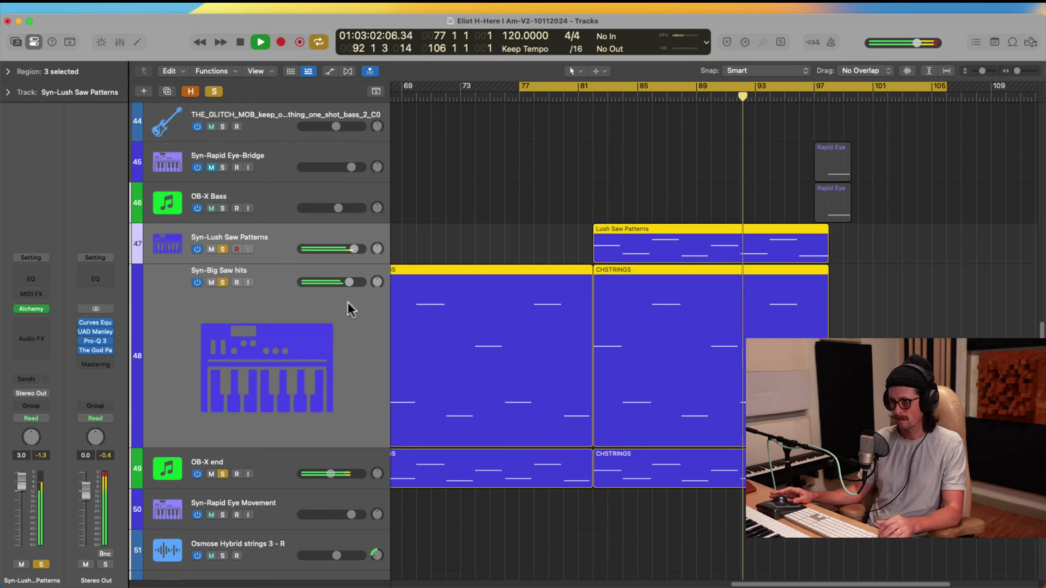
drag(252, 449, 258, 319)
Look over the soloed drum and orchestral tracks during playback, and stop playback.
scroll(641, 311, down, 15)
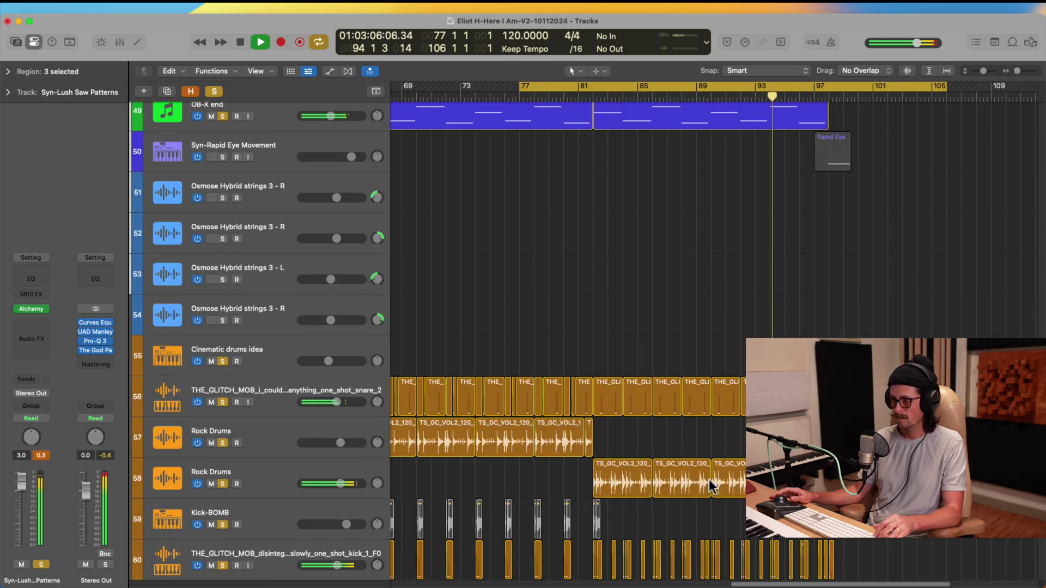
scroll(583, 345, down, 20)
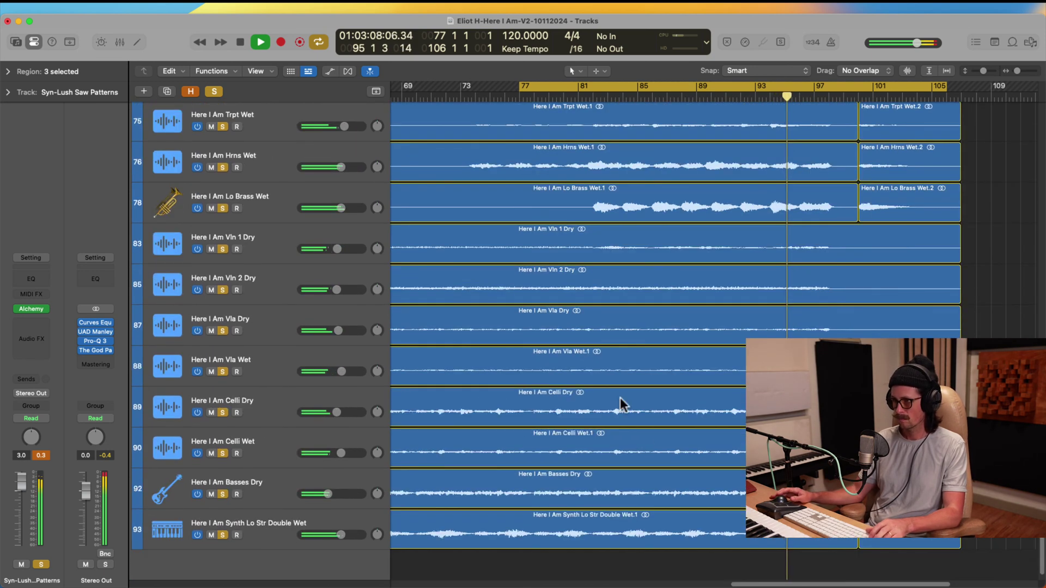
scroll(620, 400, up, 3)
scroll(493, 364, up, 3)
key(space)
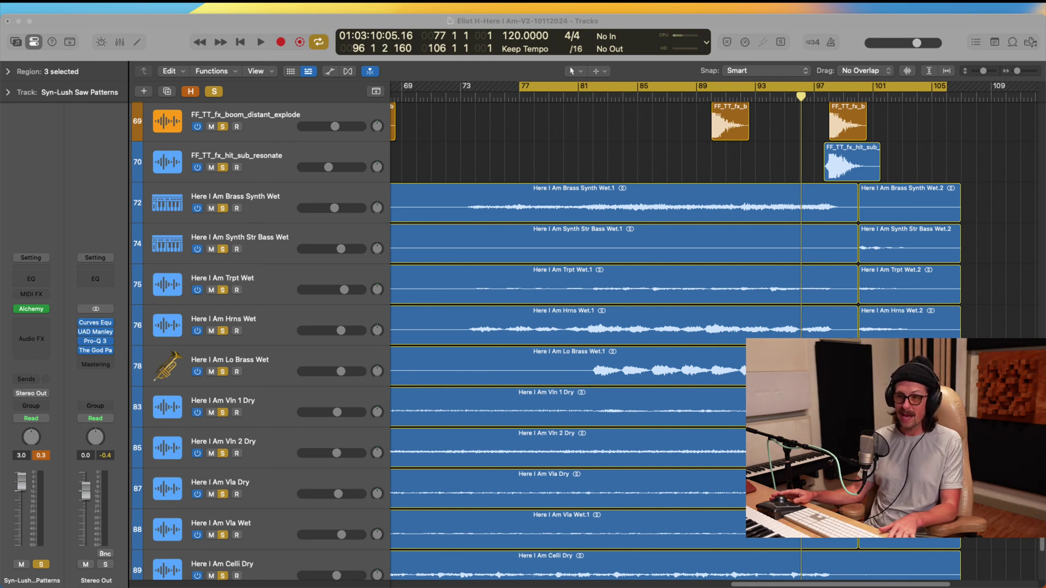
Take the Here I Am Brass Synth, Synth Str Bass, Trpt, Hrns and Lo Brass Wet tracks out of solo.
click(184, 227)
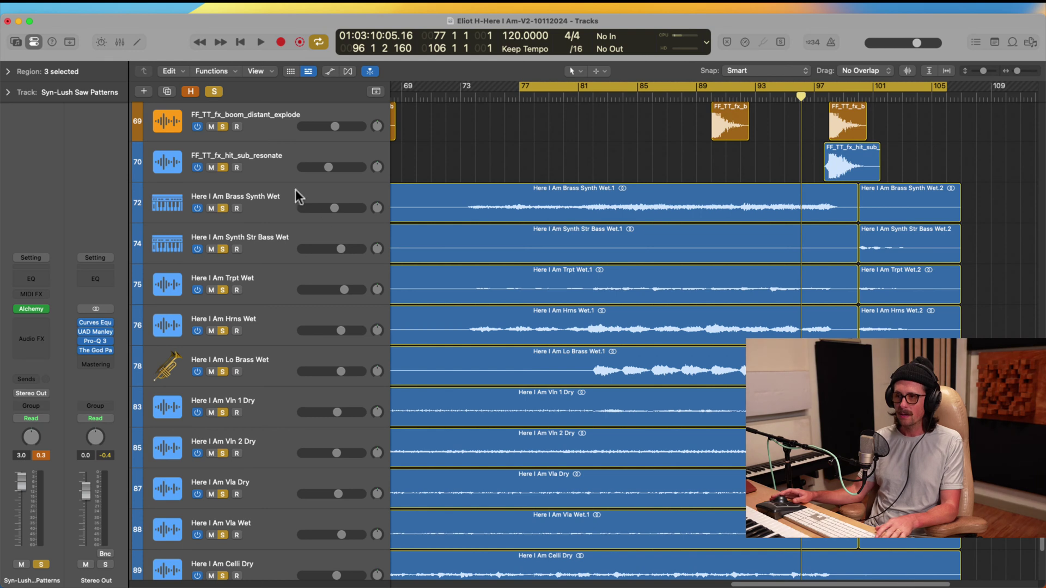
click(274, 201)
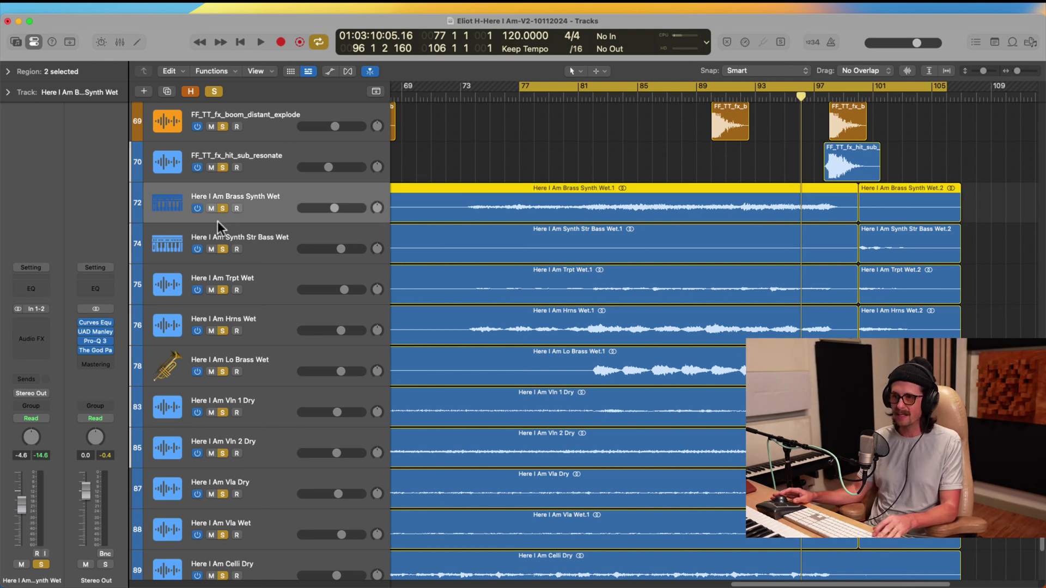
click(223, 208)
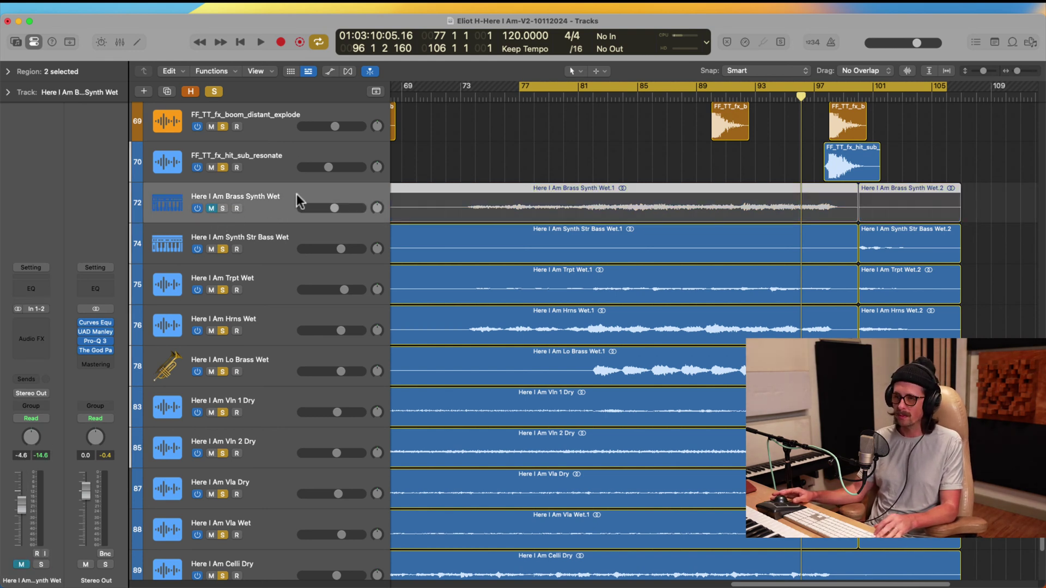
click(260, 251)
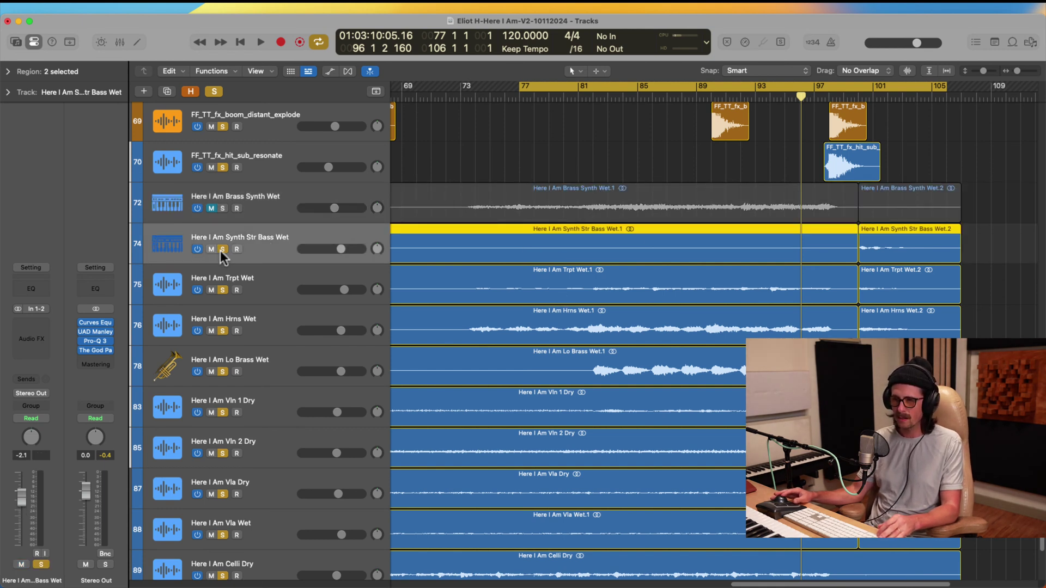
click(223, 249)
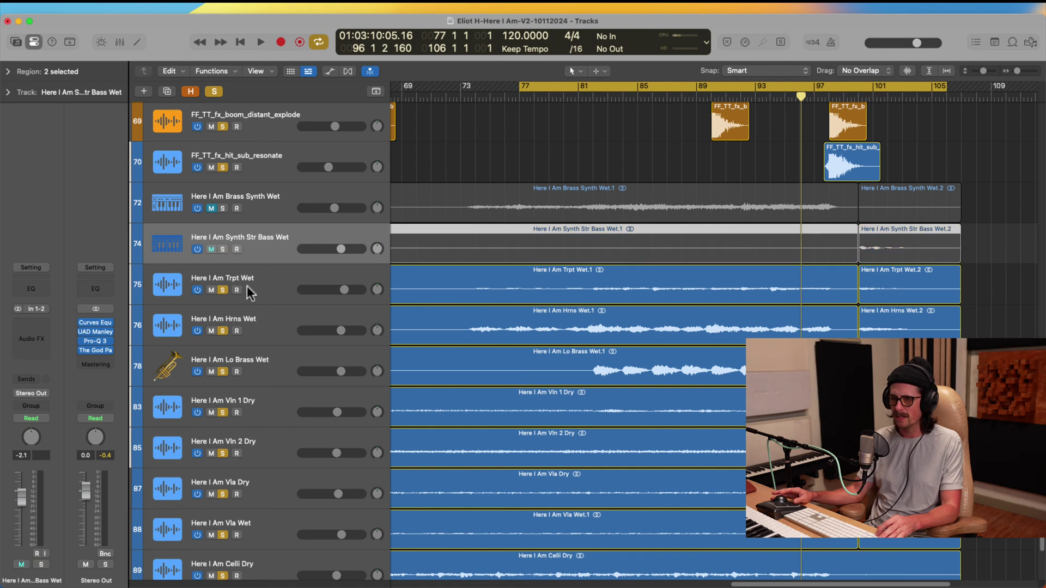
click(262, 283)
click(222, 290)
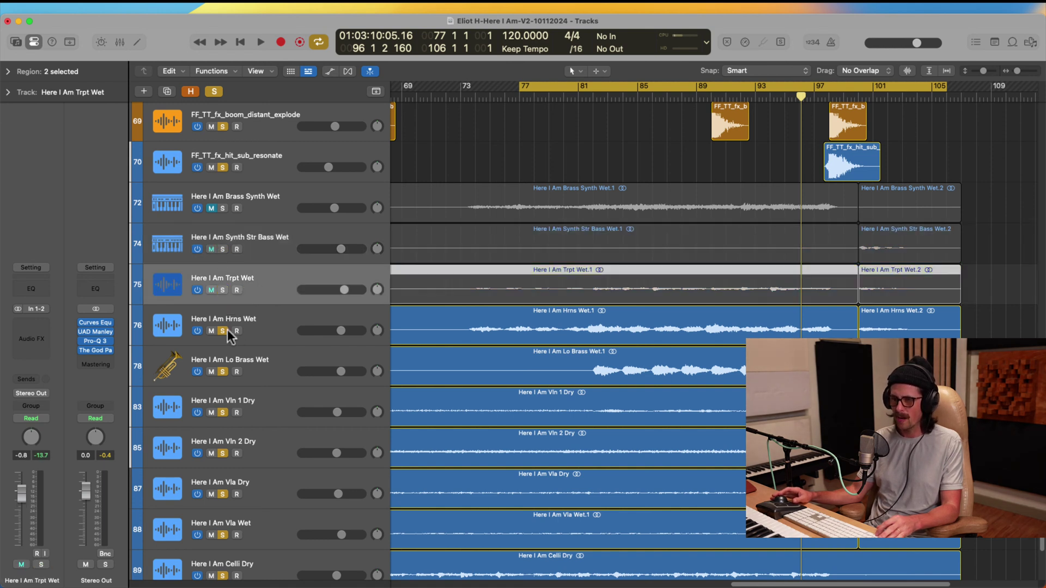
click(222, 330)
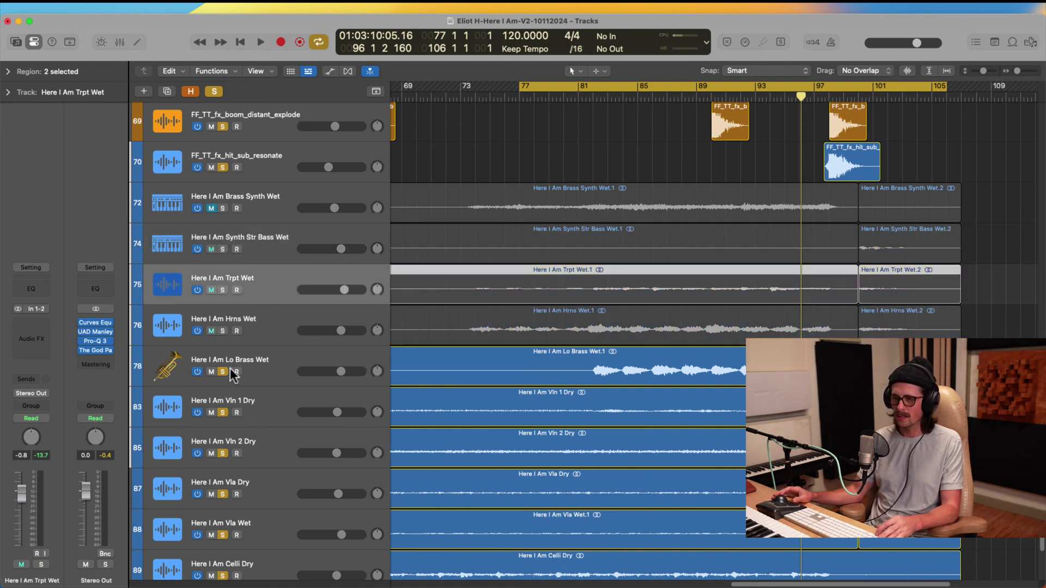
click(222, 371)
Take the Here I Am Vla Wet track out of solo, mute it and switch it off.
scroll(311, 385, down, 2)
scroll(272, 350, down, 2)
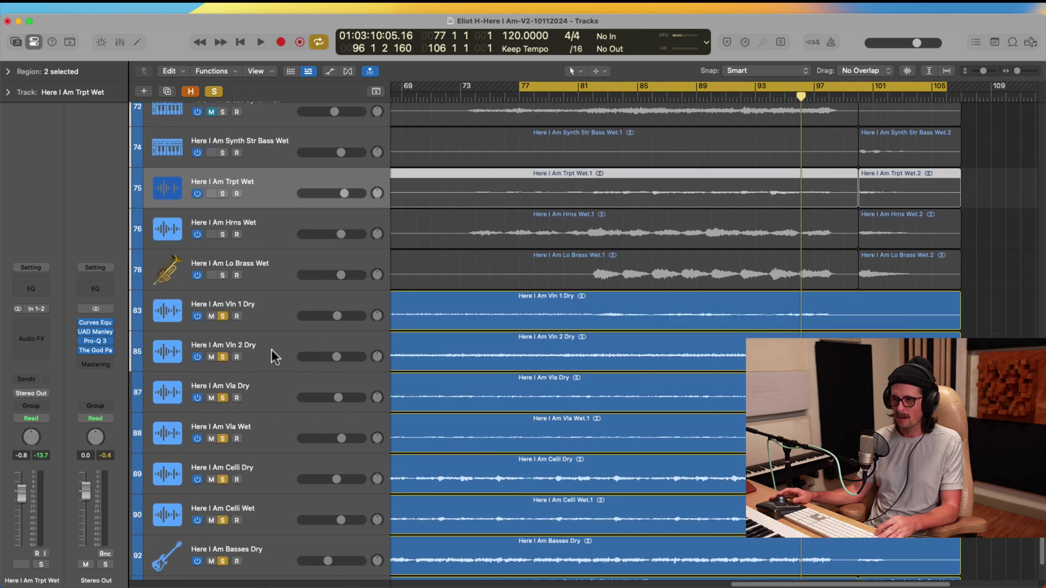
click(220, 441)
click(212, 439)
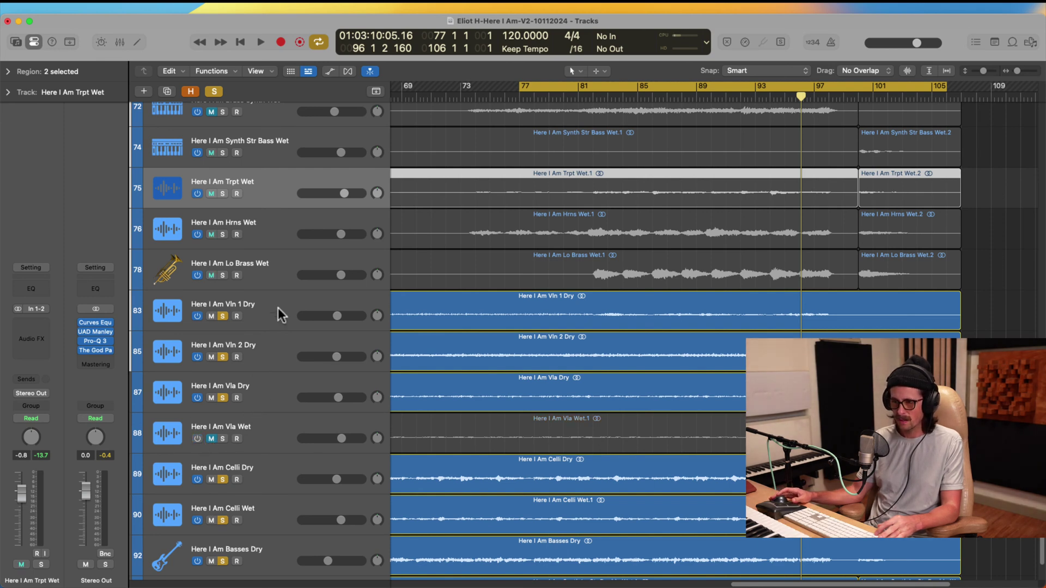
Take the Here I Am Celli Wet track out of solo, mute it and switch it off.
scroll(273, 438, down, 1)
scroll(281, 440, down, 3)
click(217, 447)
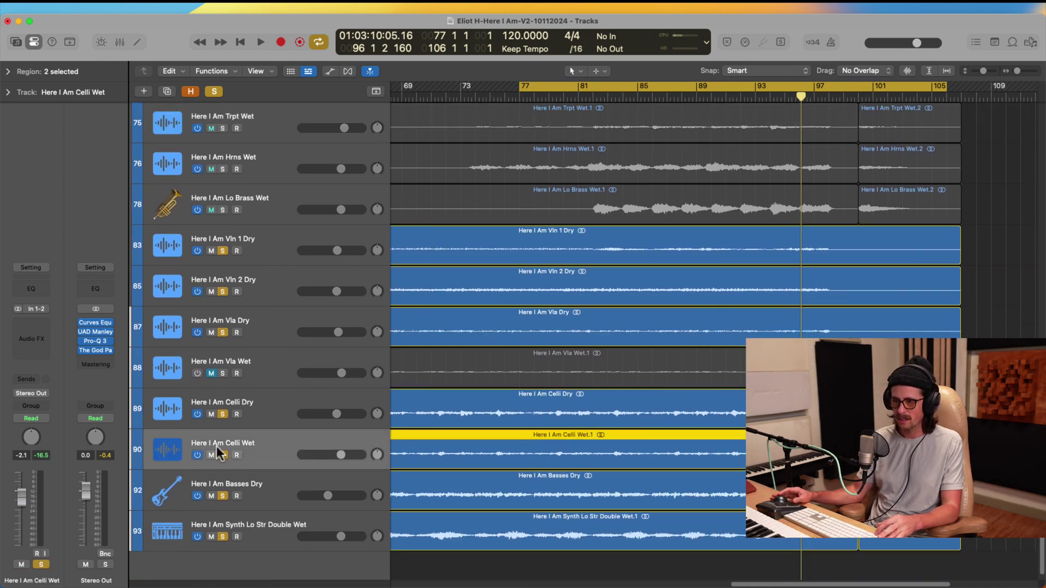
click(197, 455)
click(223, 455)
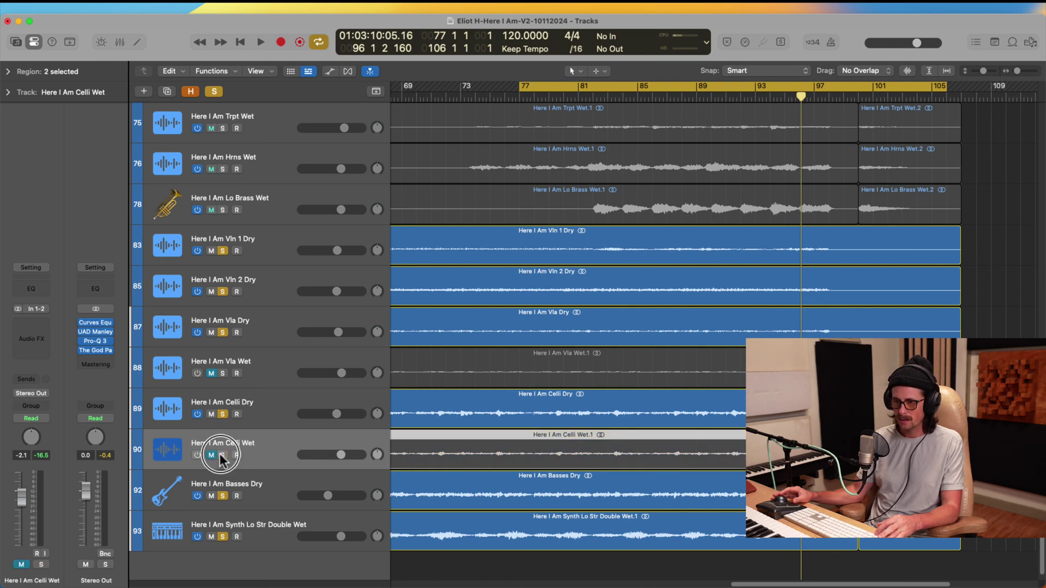
scroll(304, 465, down, 1)
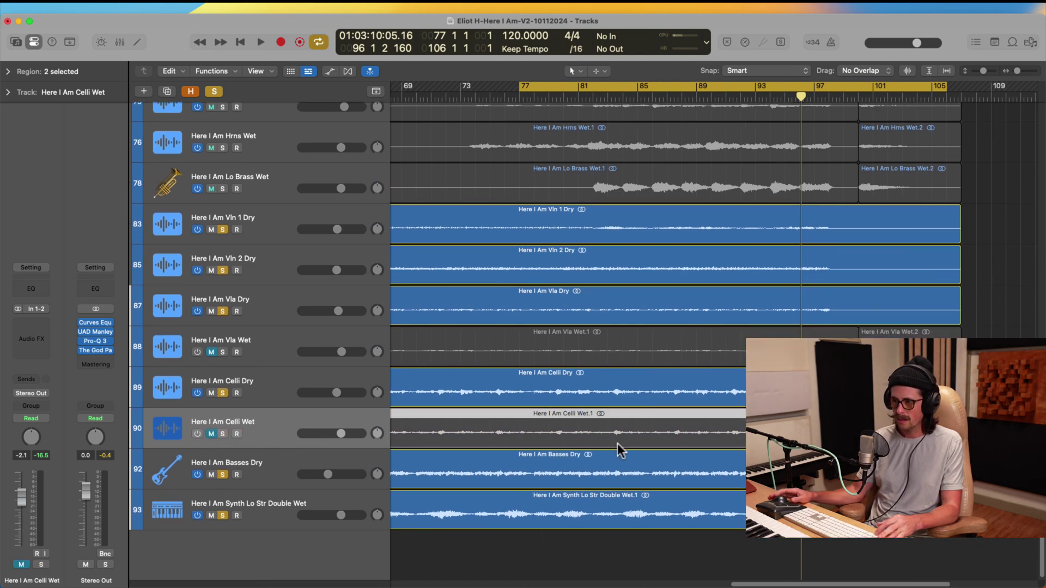
Start playback and solo the GTR-Chorus-L and GTR-Chorus-R guitar tracks.
scroll(619, 419, up, 10)
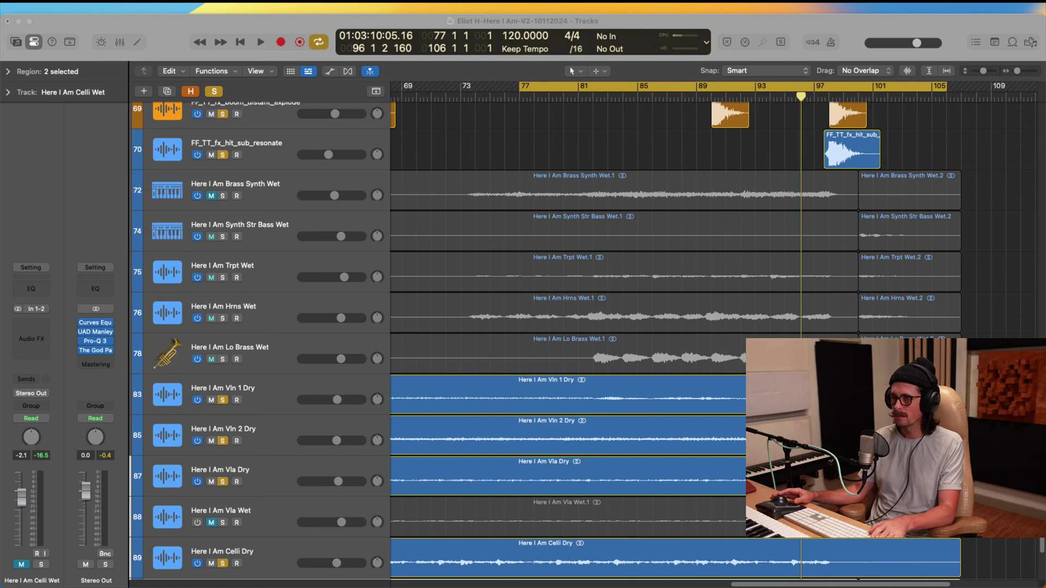
key(space)
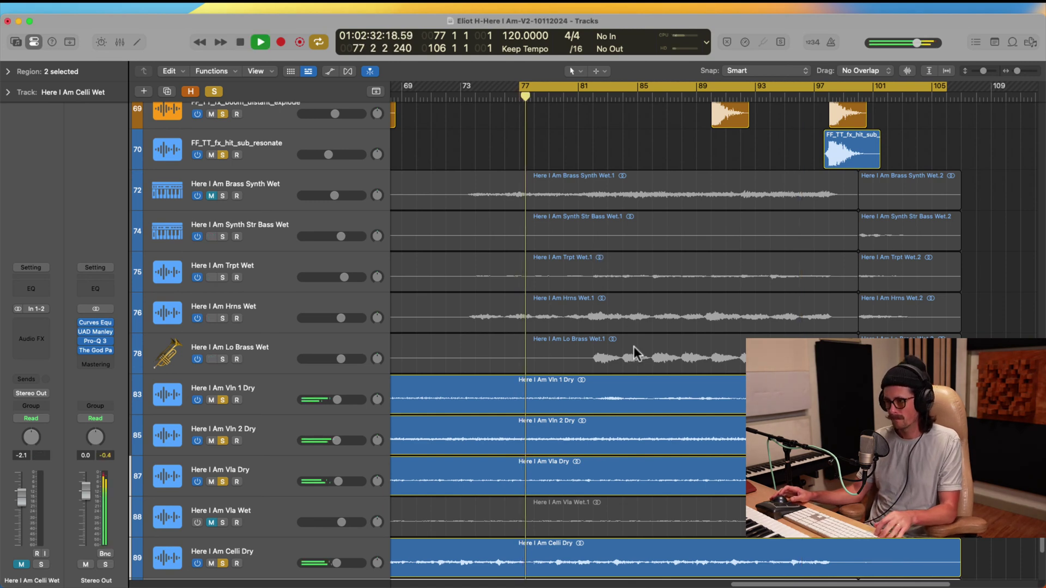
scroll(632, 346, up, 3)
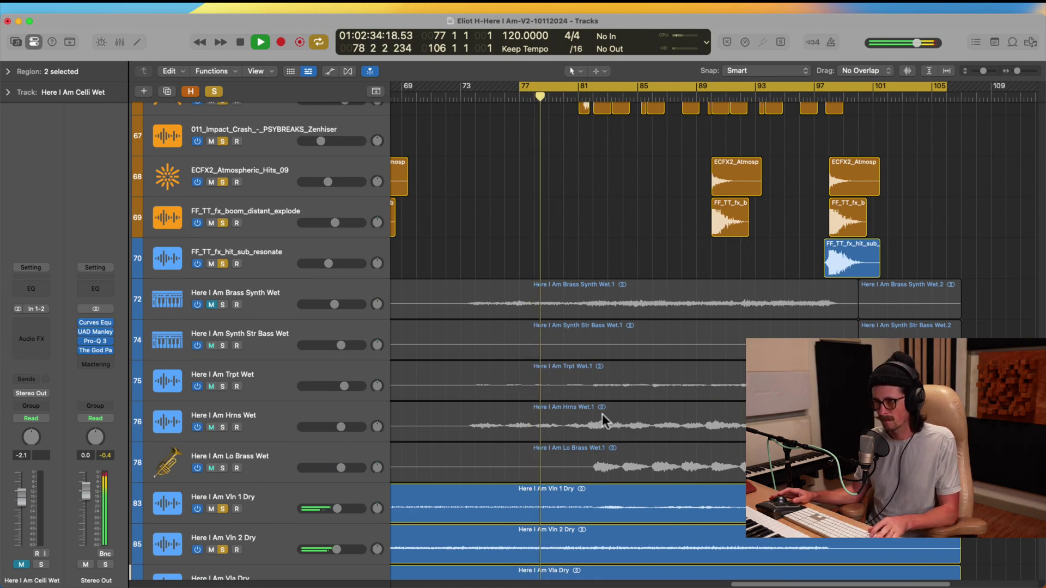
scroll(579, 403, up, 10)
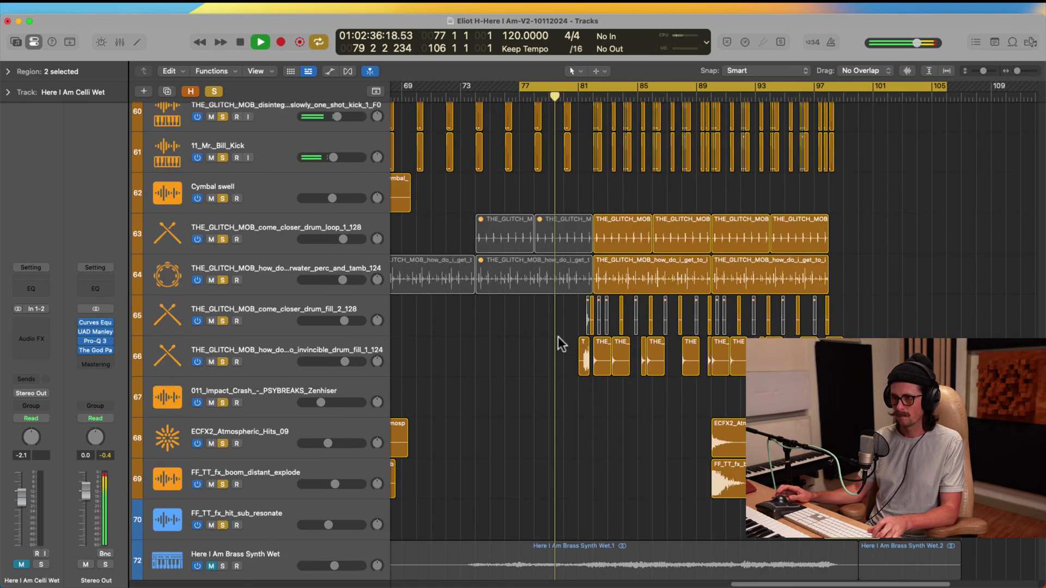
scroll(557, 338, up, 7)
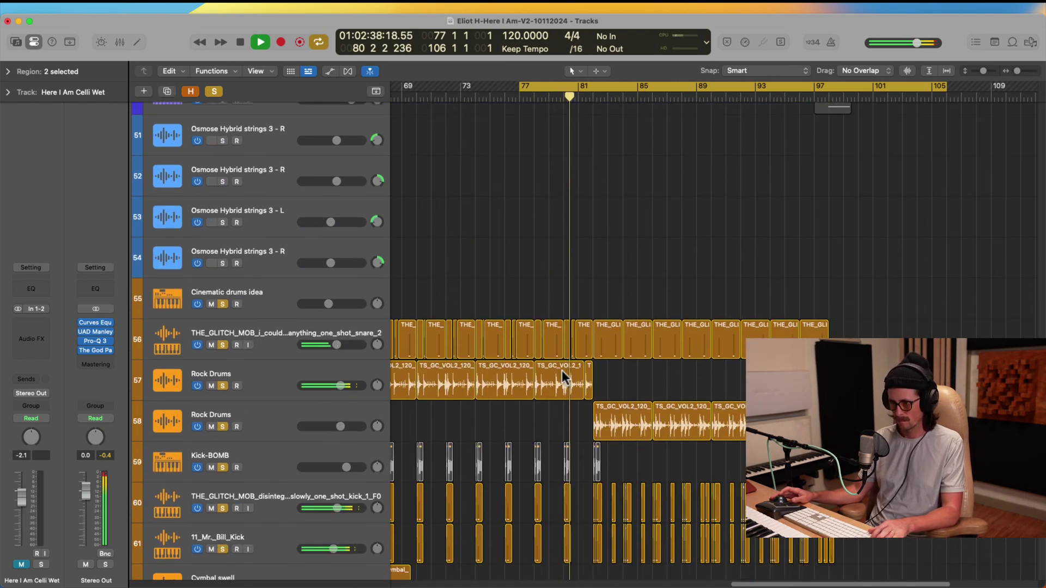
scroll(661, 366, up, 15)
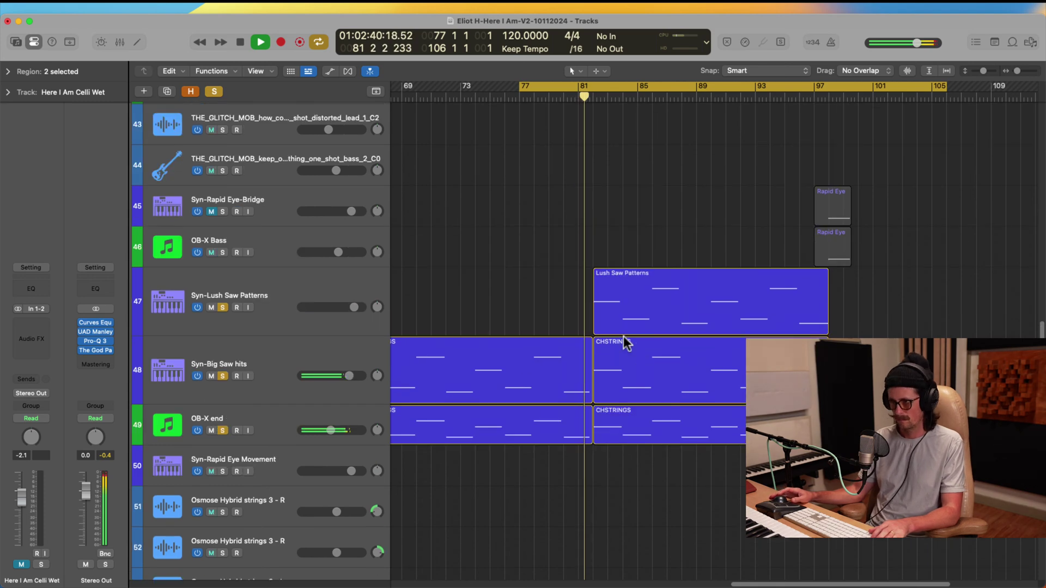
scroll(540, 278, up, 1)
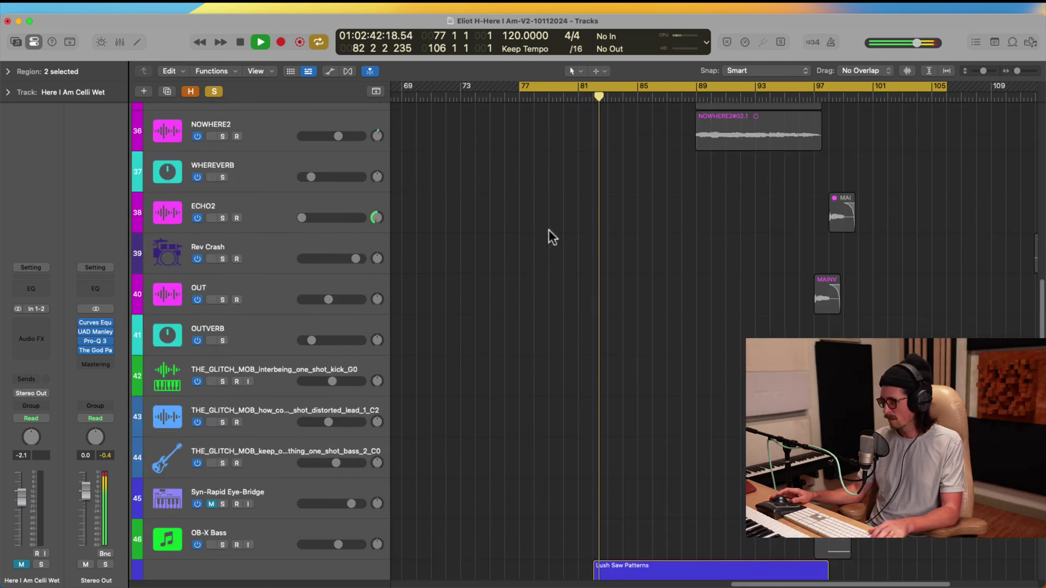
scroll(546, 224, up, 3)
scroll(543, 216, up, 4)
scroll(532, 228, up, 15)
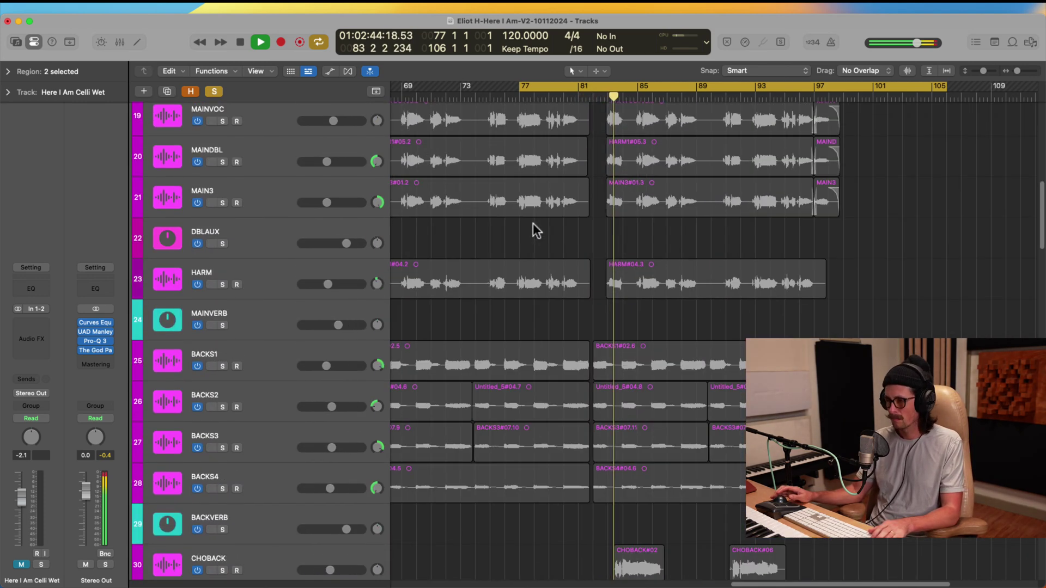
scroll(532, 222, up, 1)
click(222, 264)
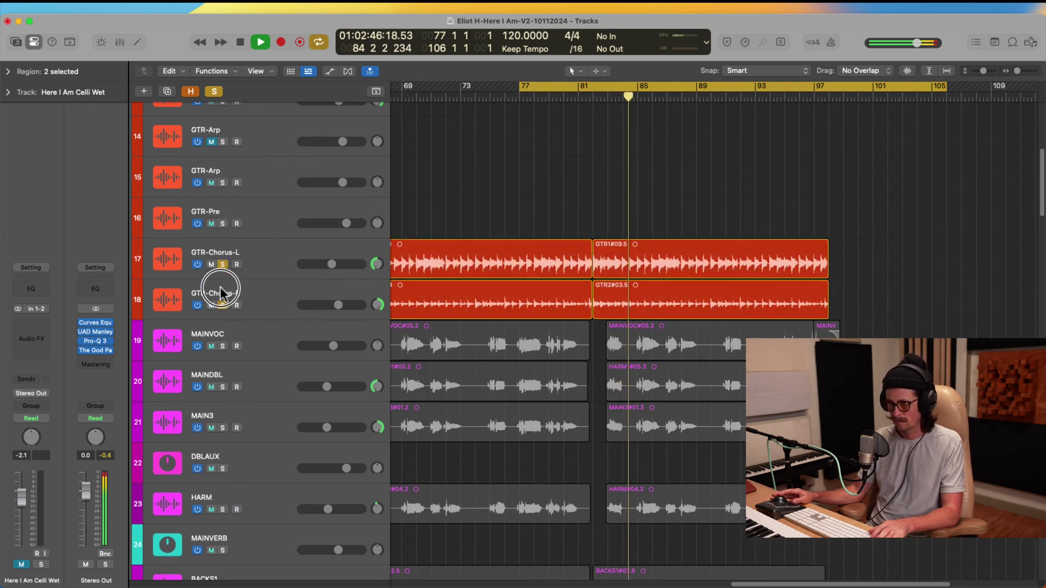
Raise the volume of GTR-Chorus-L and GTR-Chorus-R together slightly, bringing GTR-Chorus-R to -2.8 dB.
scroll(524, 289, up, 13)
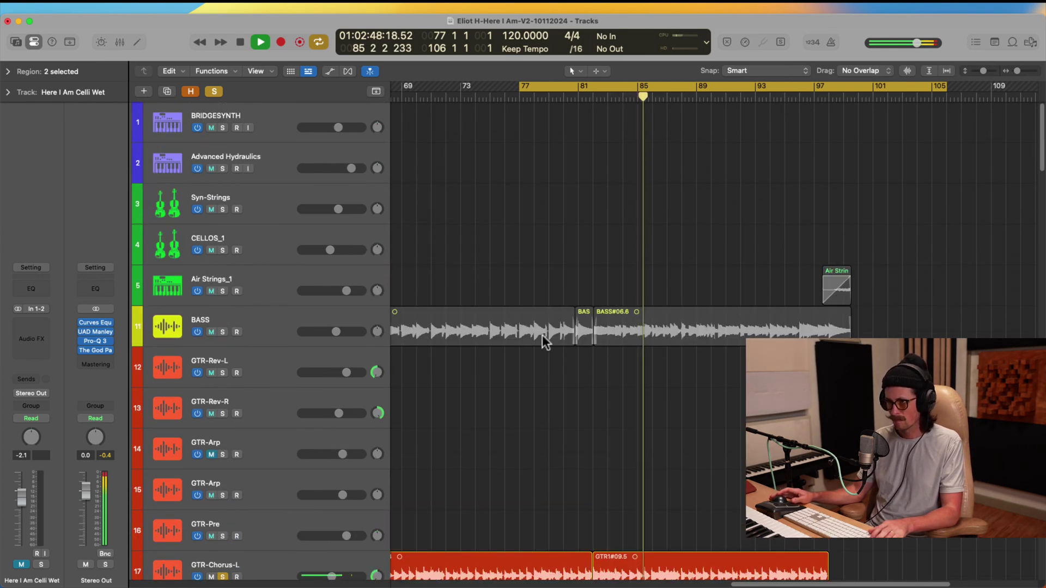
scroll(618, 289, down, 13)
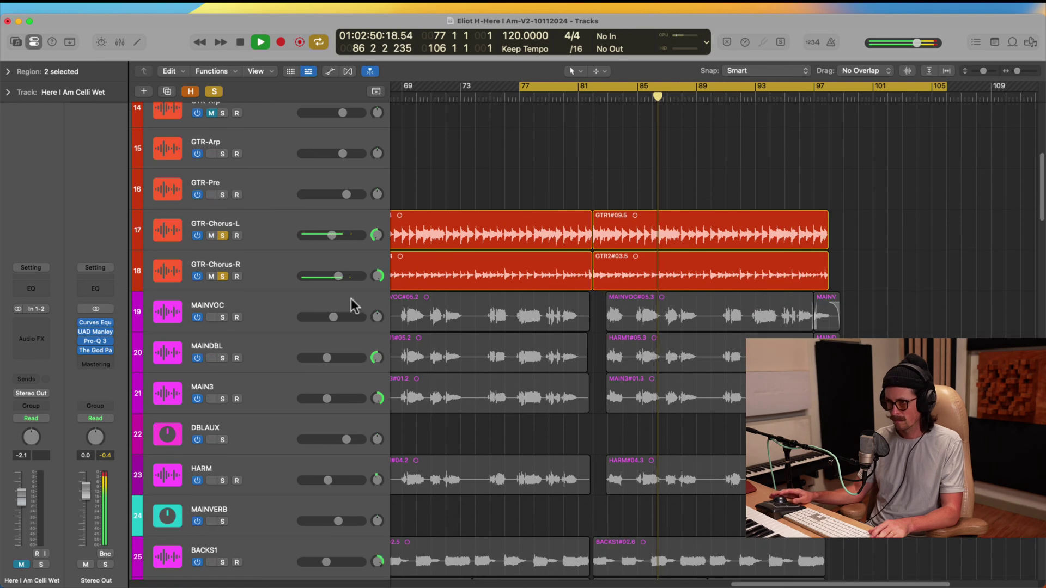
click(275, 251)
shift+click(273, 234)
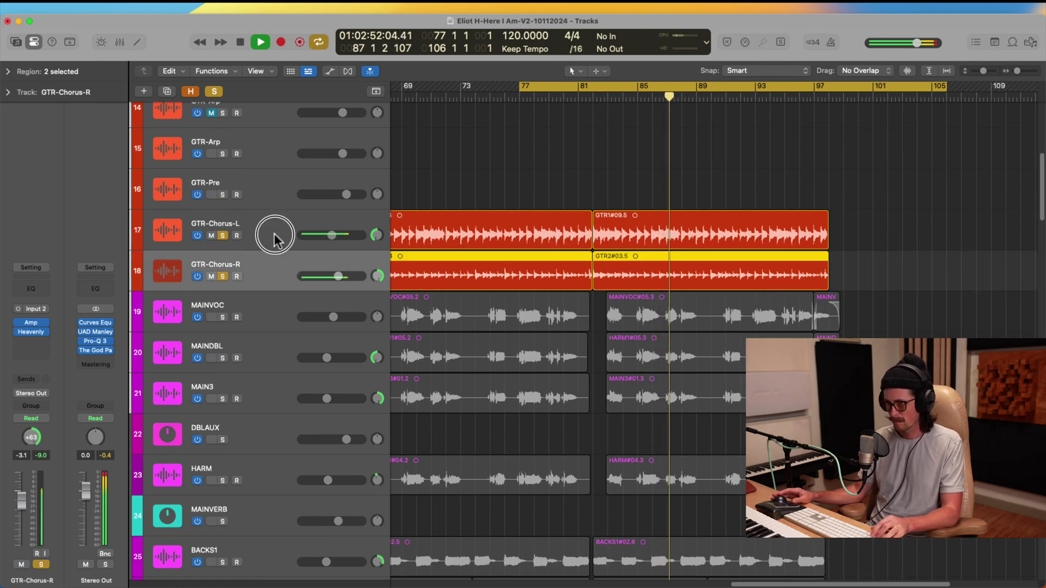
click(332, 235)
Solo the Here I Am Lo Brass Wet track during playback.
scroll(590, 267, up, 8)
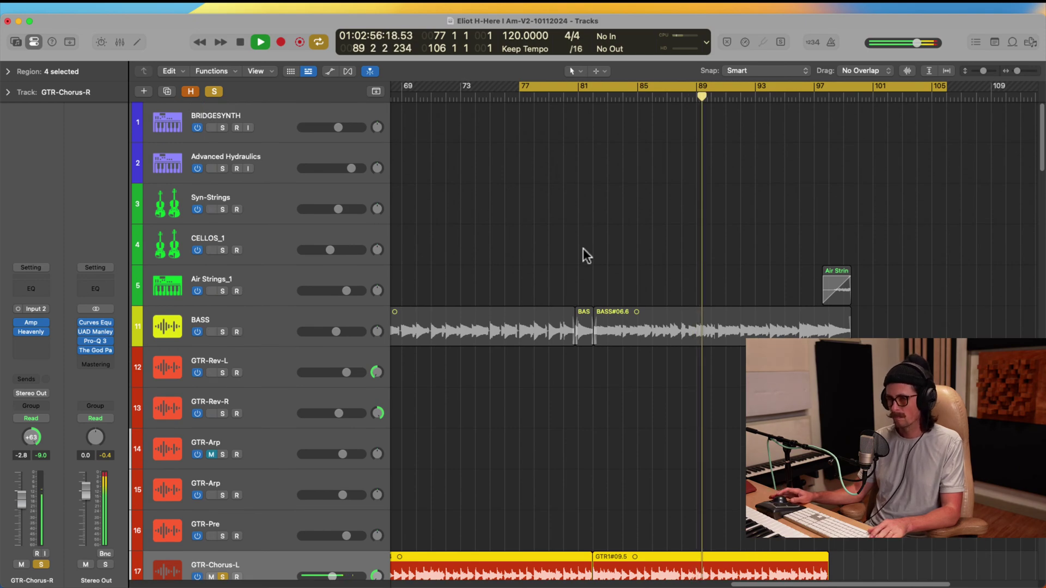
scroll(582, 252, down, 5)
scroll(553, 186, down, 20)
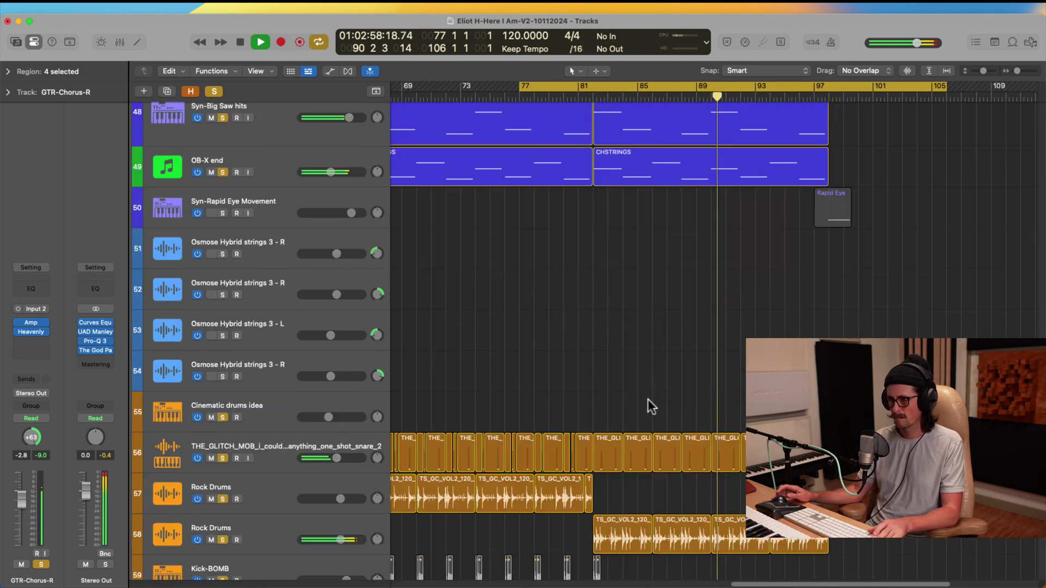
scroll(649, 400, down, 10)
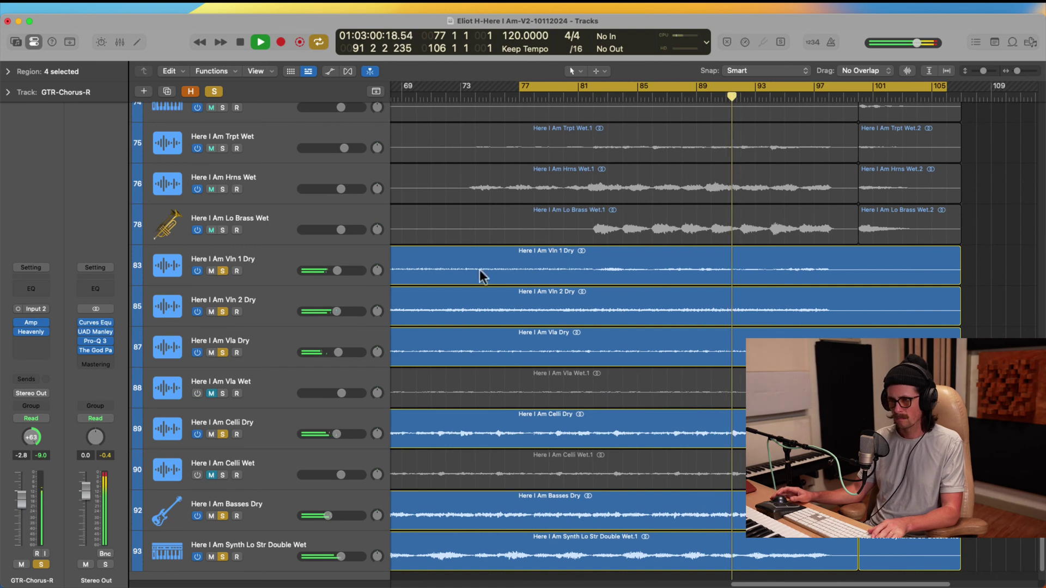
click(266, 230)
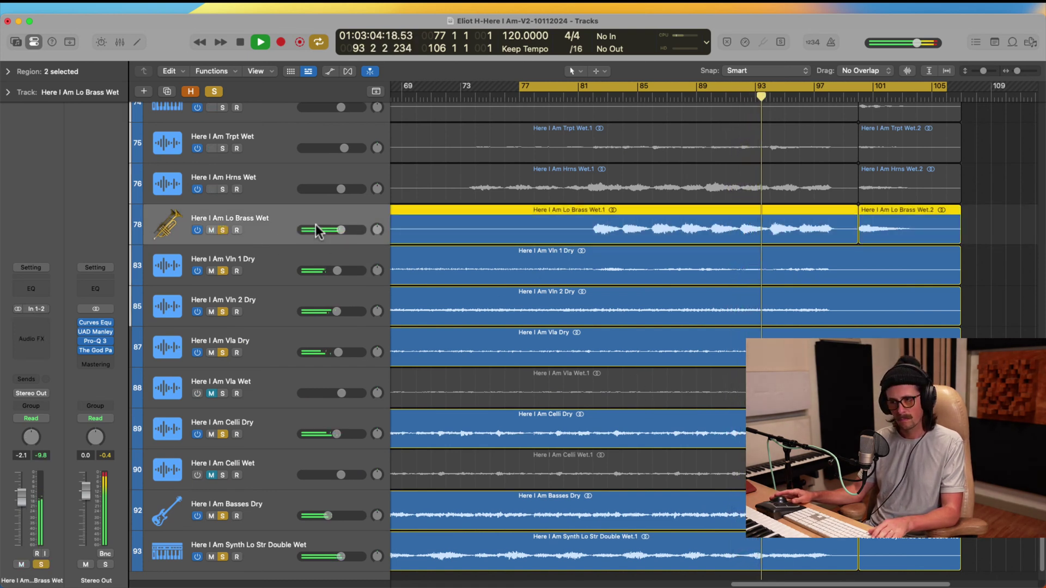
Reveal the hidden tracks, switch on and unhide Here I Am Lo Brass Dry, and take Lo Brass Wet out of solo and mark it hidden.
click(191, 91)
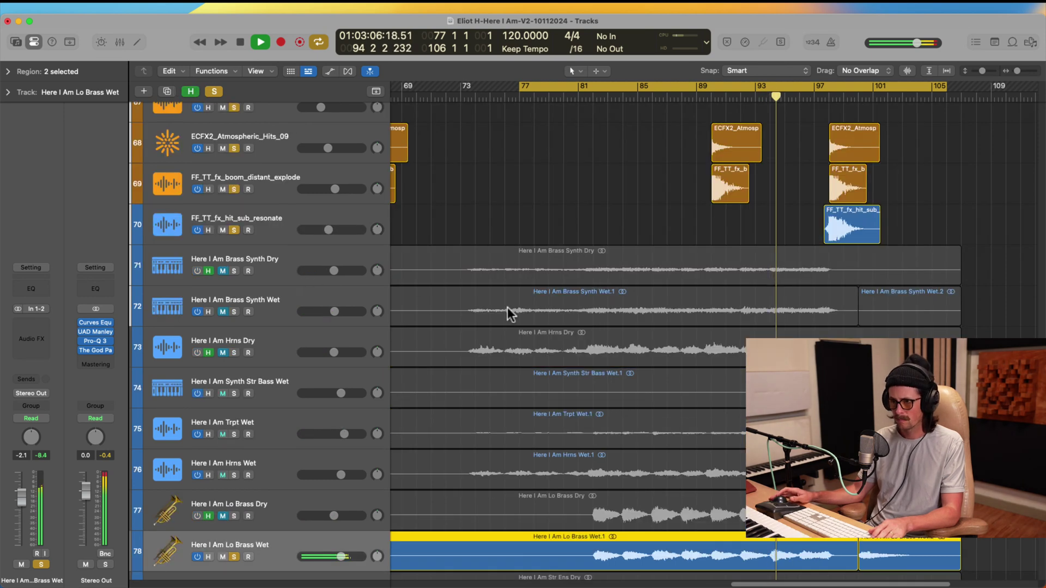
scroll(505, 313, down, 4)
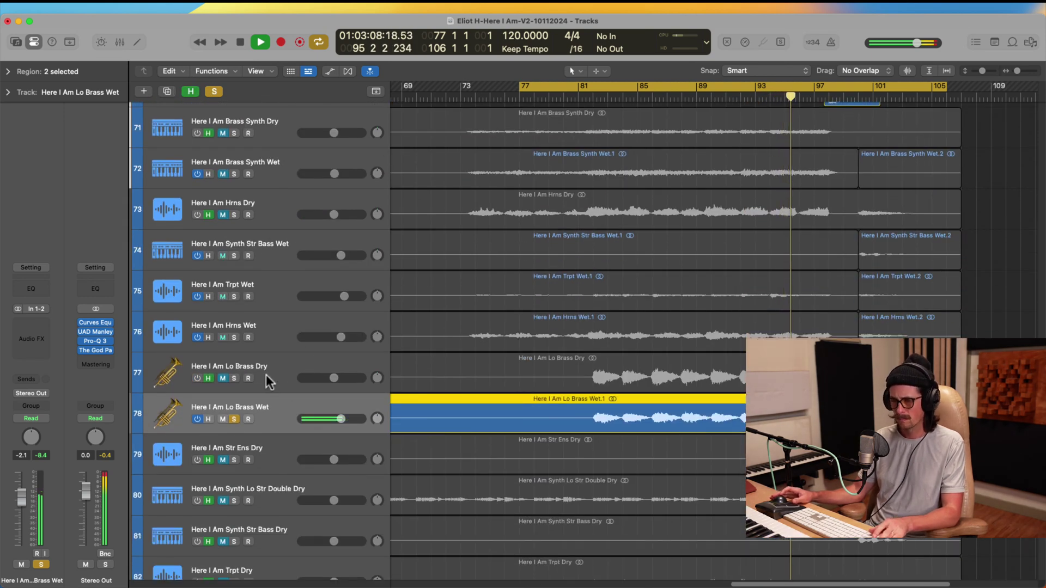
click(229, 370)
click(208, 379)
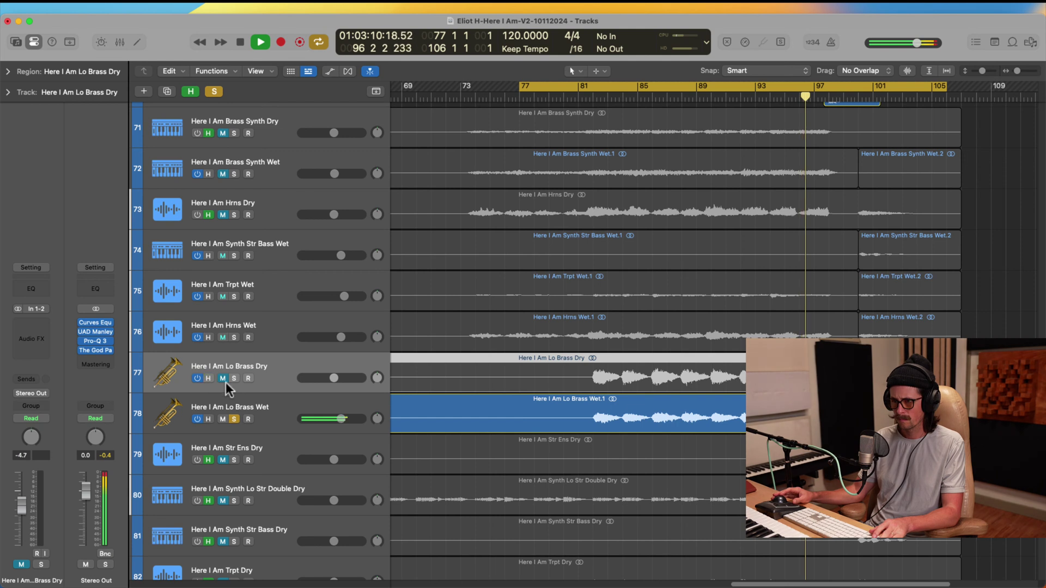
click(207, 419)
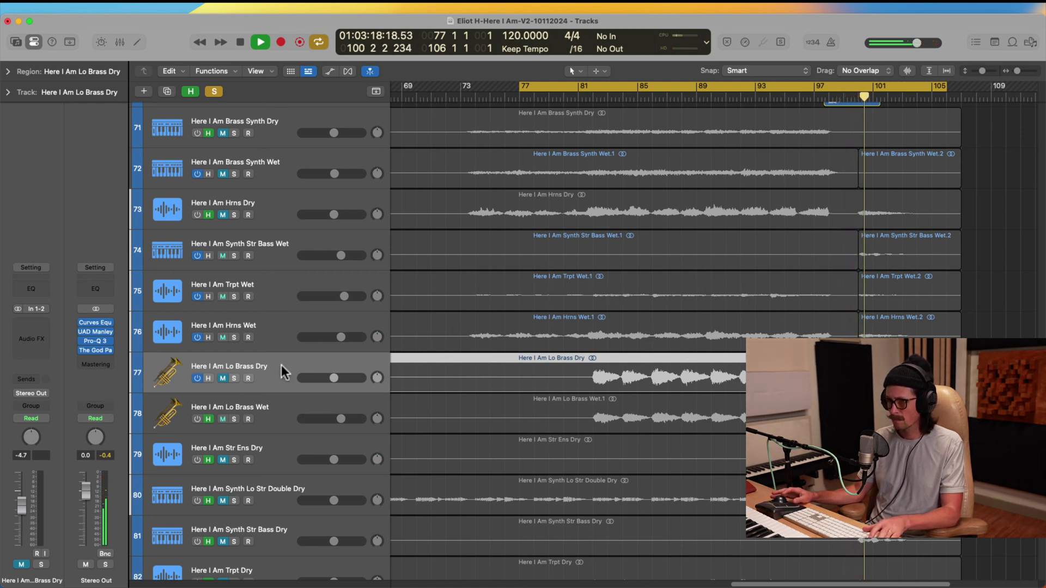
Solo Here I Am Lo Brass Dry and raise its volume to -2.6 dB while playing from the start of its brass notes.
click(234, 379)
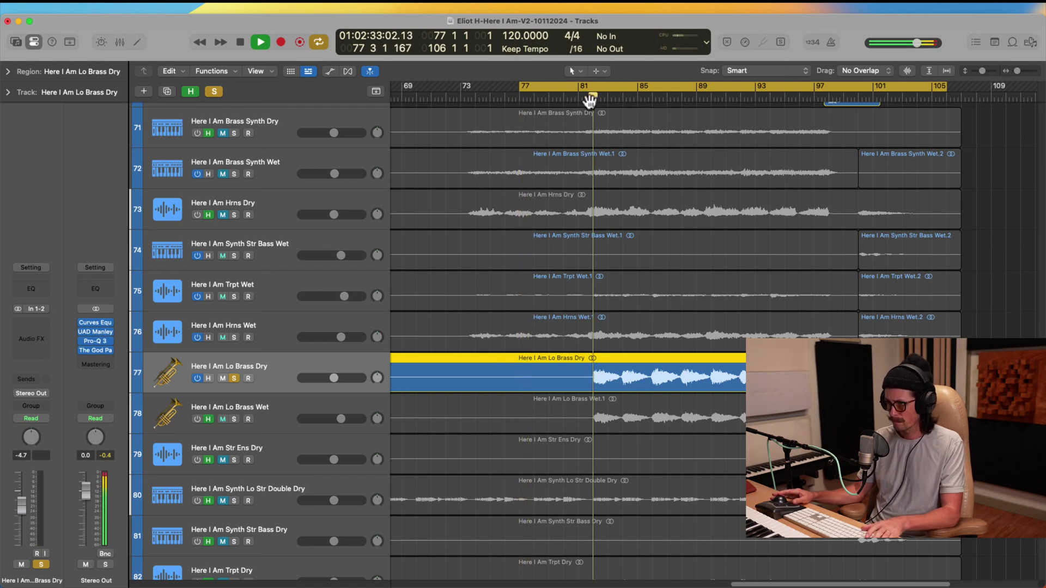
click(592, 93)
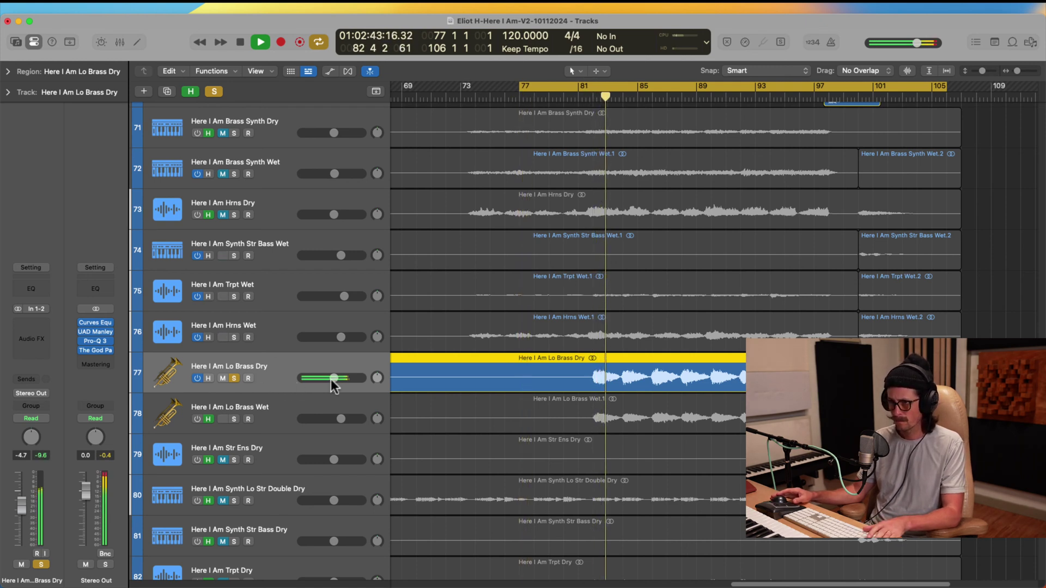
mouse_move(336, 378)
mouse_down()
mouse_move(382, 368)
mouse_move(347, 370)
mouse_up()
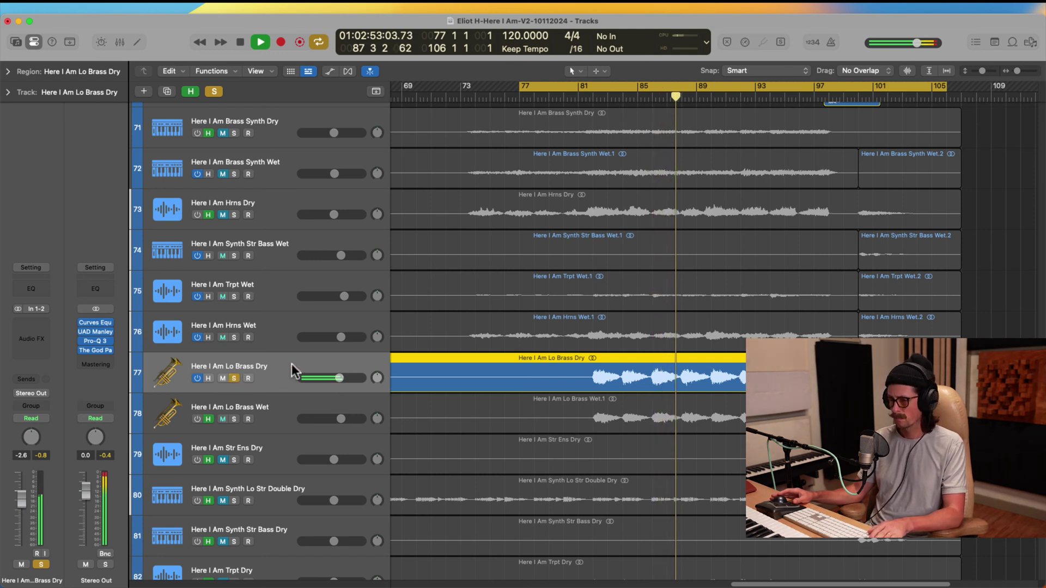
Unhide and switch on the Here I Am Hrns Dry track, solo it and raise its volume to -2.6 dB.
click(283, 331)
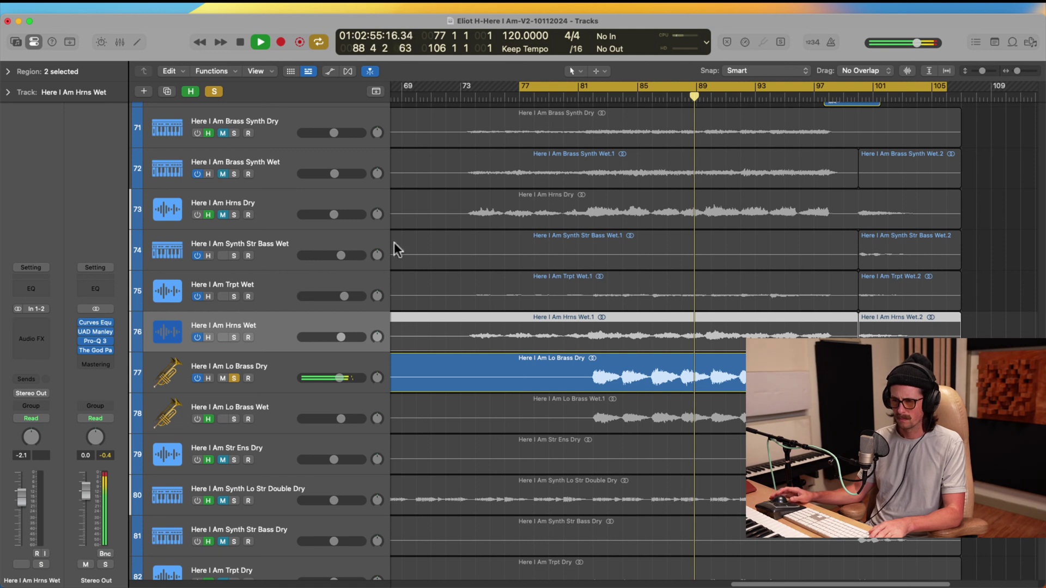
scroll(436, 270, up, 1)
click(182, 217)
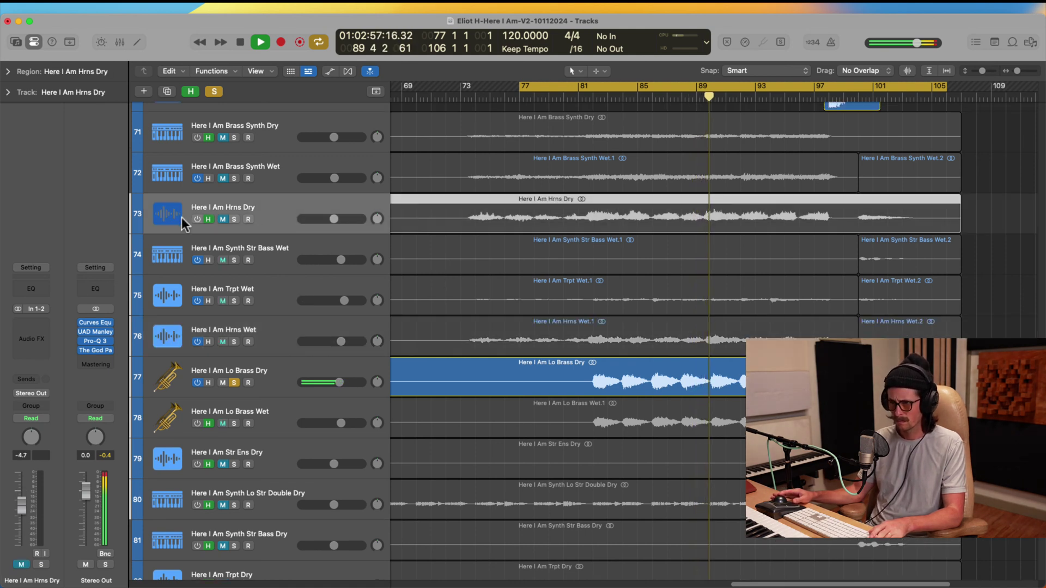
click(208, 219)
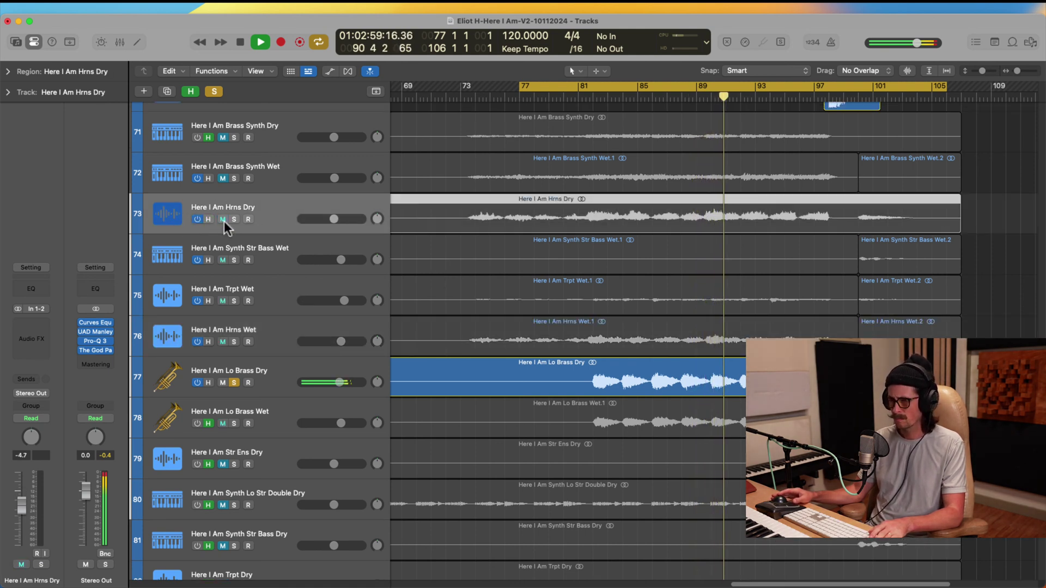
click(233, 219)
drag(326, 218, 341, 197)
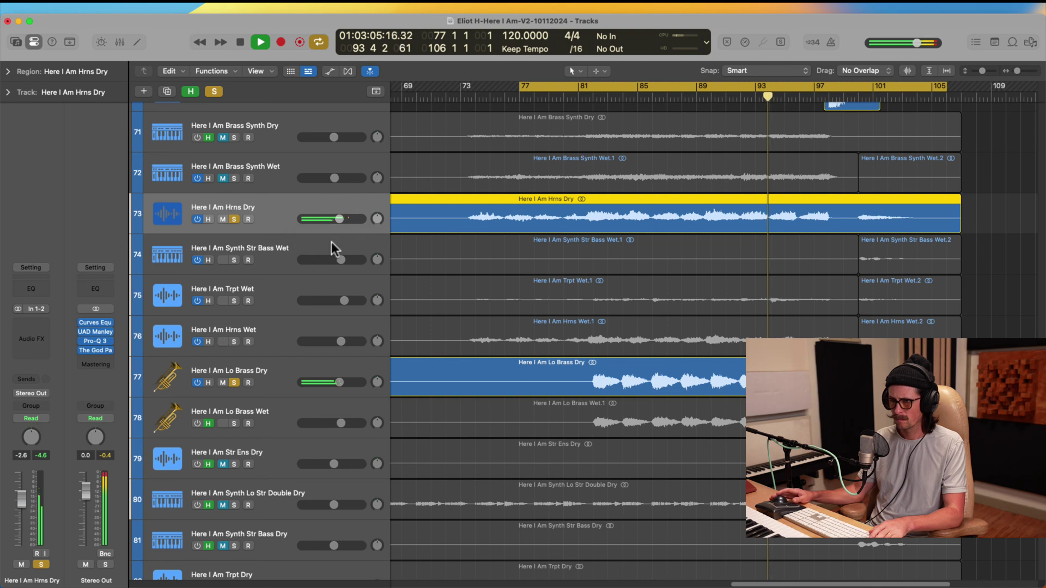
Switch off and mute the Here I Am Synth Str Bass Wet track and mark it hidden.
click(276, 257)
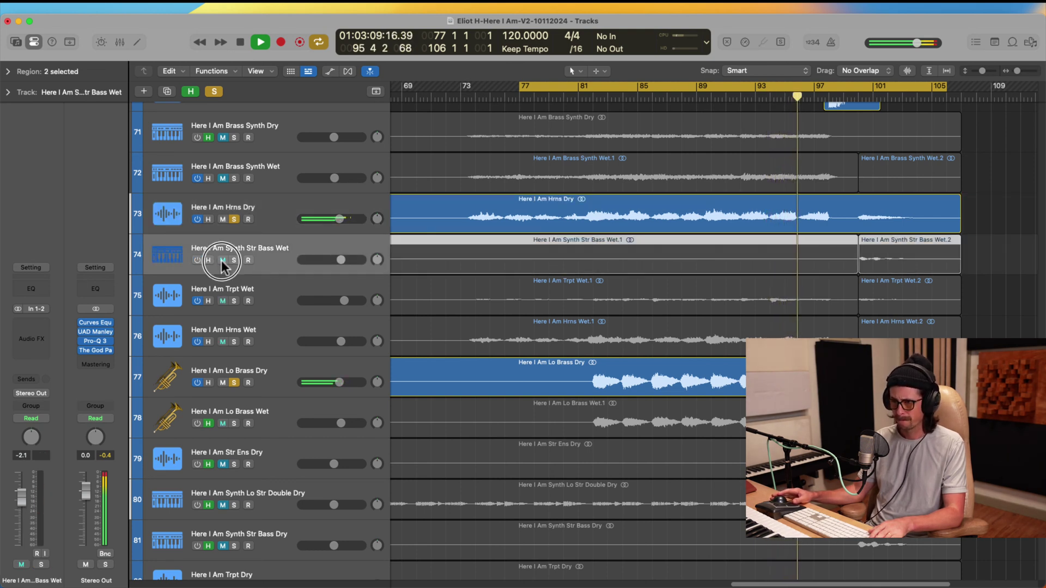
click(208, 259)
Switch on, unmute, solo and unhide the Here I Am Brass Synth Dry track while the cycled section plays.
scroll(469, 276, up, 4)
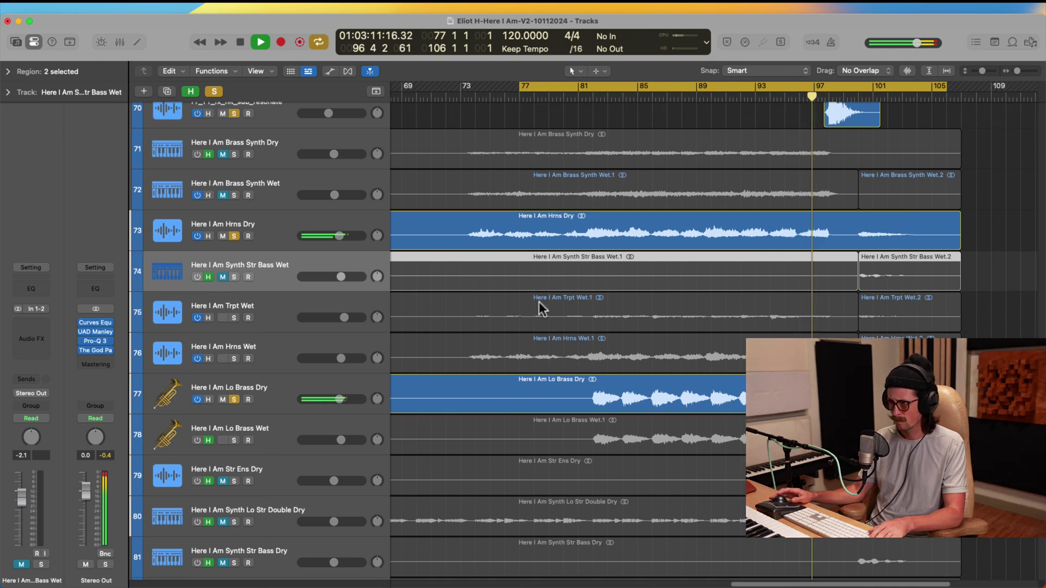
click(286, 254)
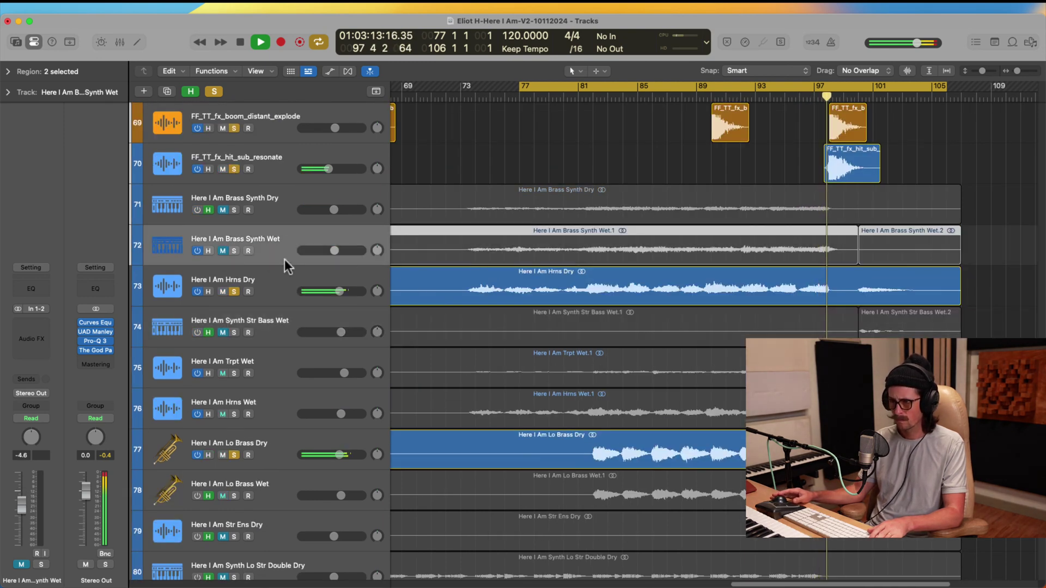
key(space)
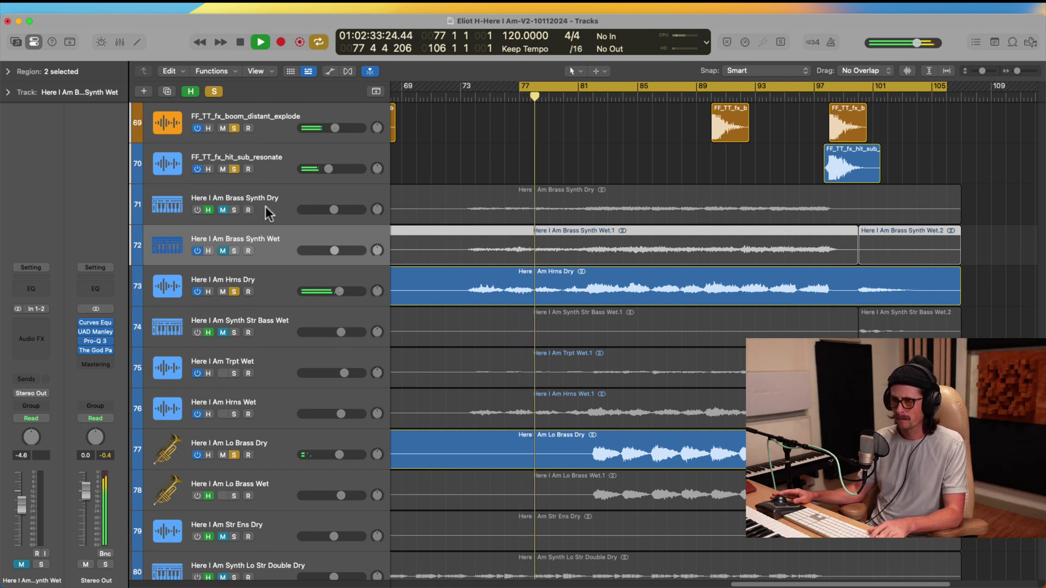
click(191, 206)
click(226, 211)
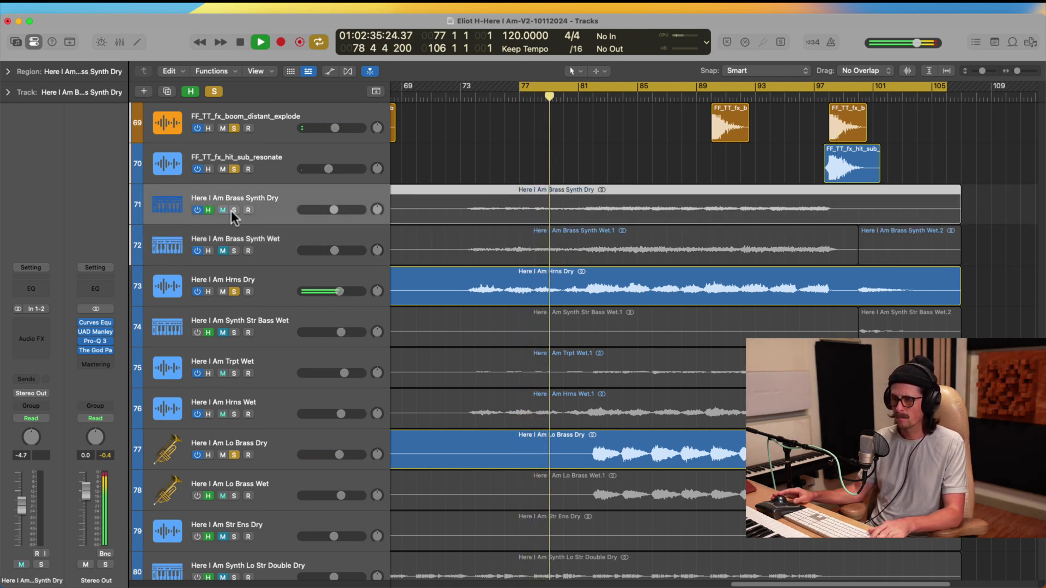
click(233, 211)
click(206, 212)
Switch off the Here I Am Brass Synth Wet track, mark it hidden, and raise the Brass Synth Dry track's volume.
click(206, 253)
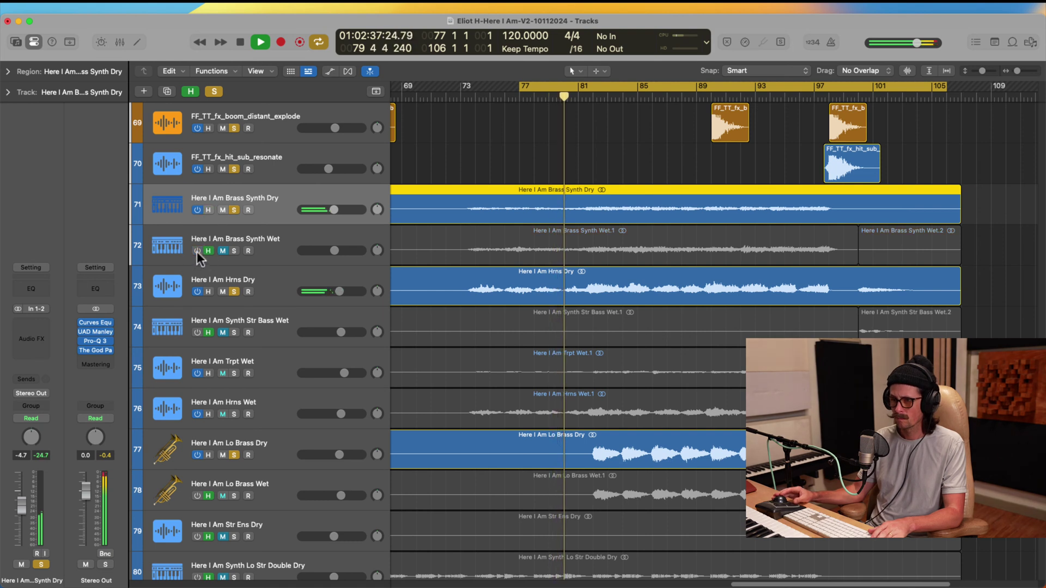
click(289, 244)
scroll(583, 245, down, 3)
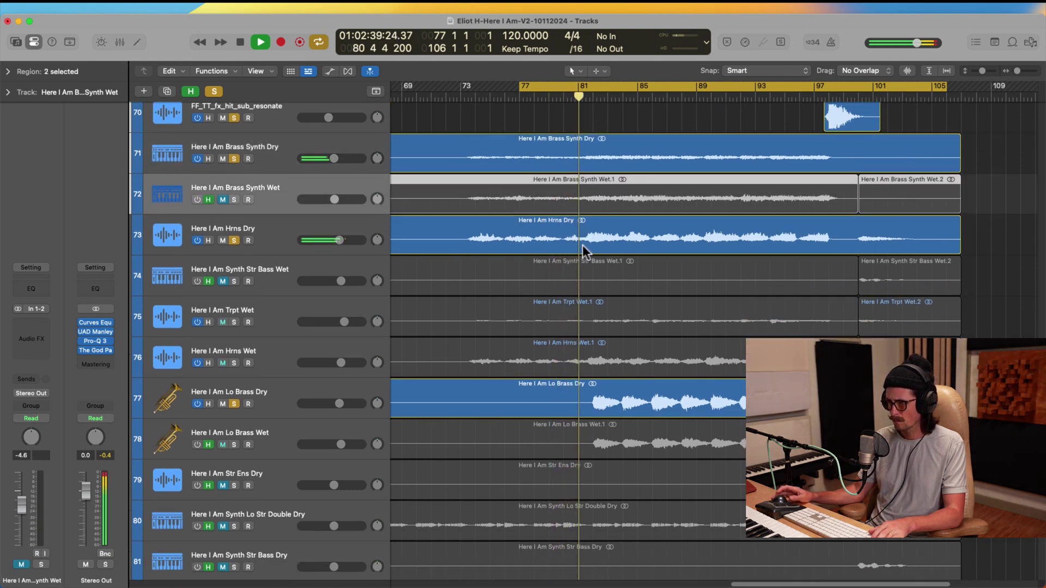
scroll(421, 170, up, 1)
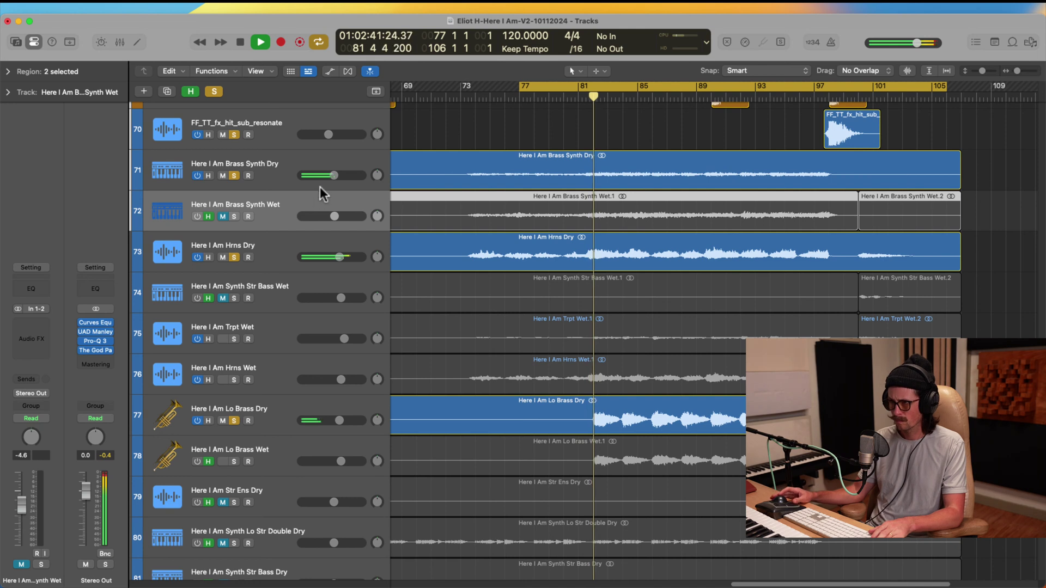
drag(334, 174, 353, 147)
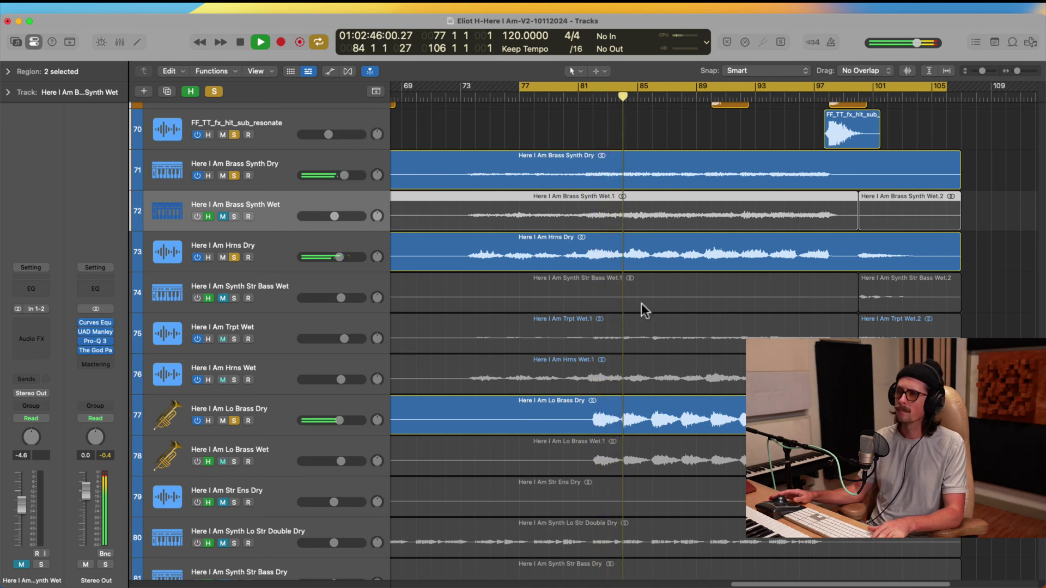
Switch on, unmute, solo and unhide the Here I Am Str Ens Dry track.
scroll(642, 302, up, 2)
scroll(651, 350, up, 10)
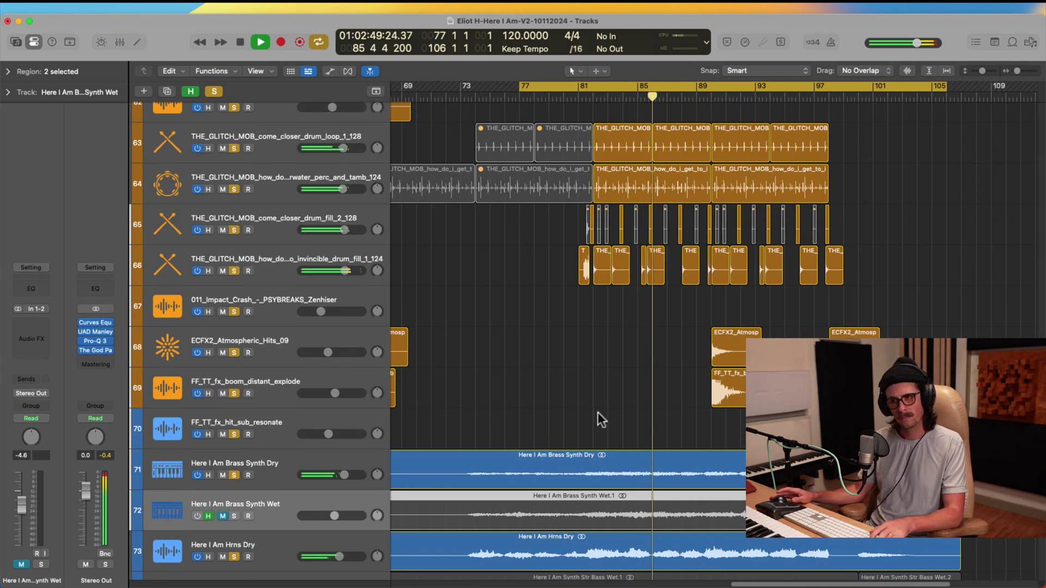
scroll(597, 410, down, 10)
scroll(597, 412, down, 8)
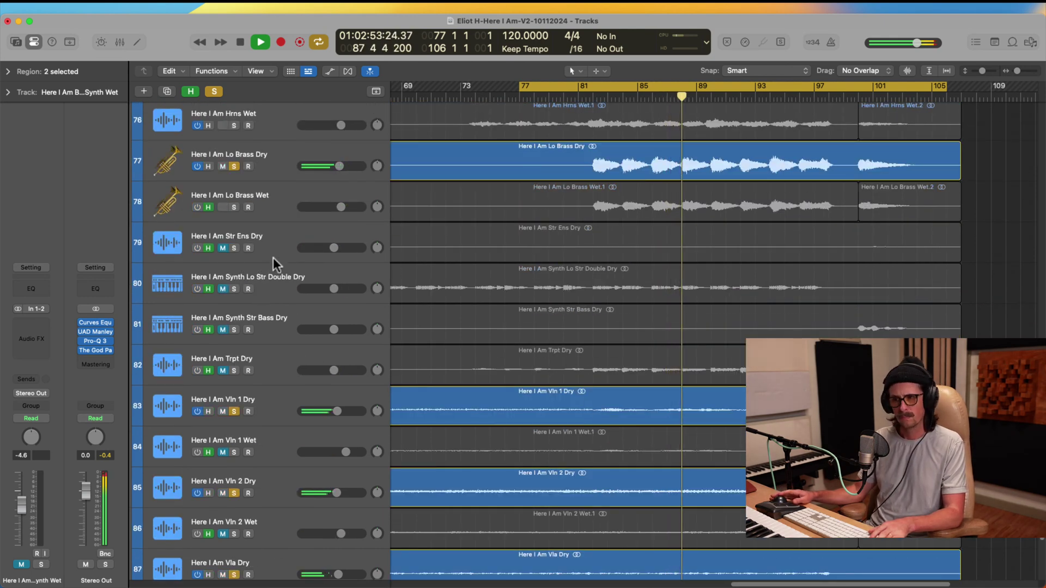
click(248, 245)
click(197, 248)
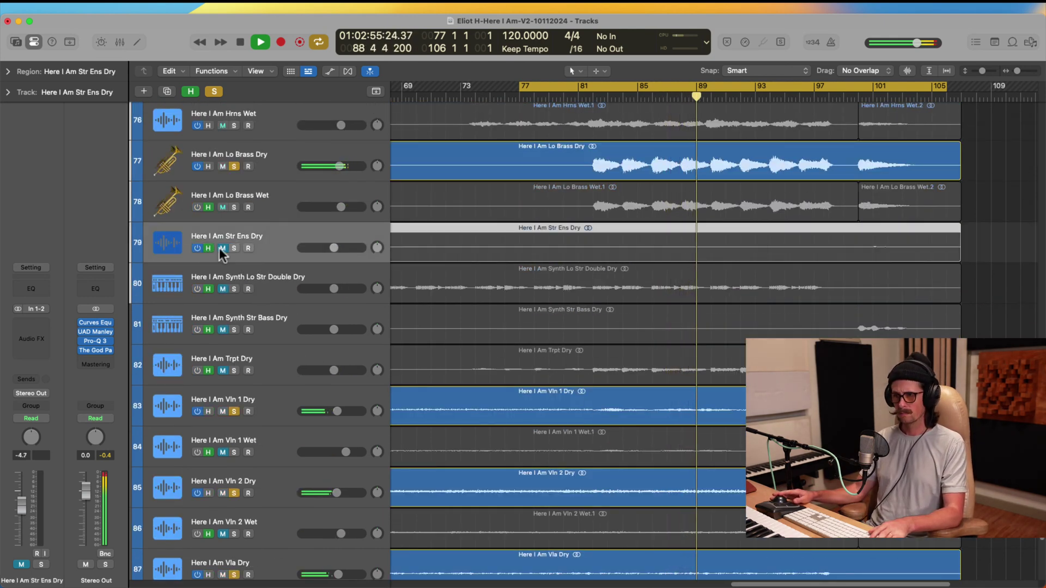
click(222, 248)
click(233, 248)
click(208, 249)
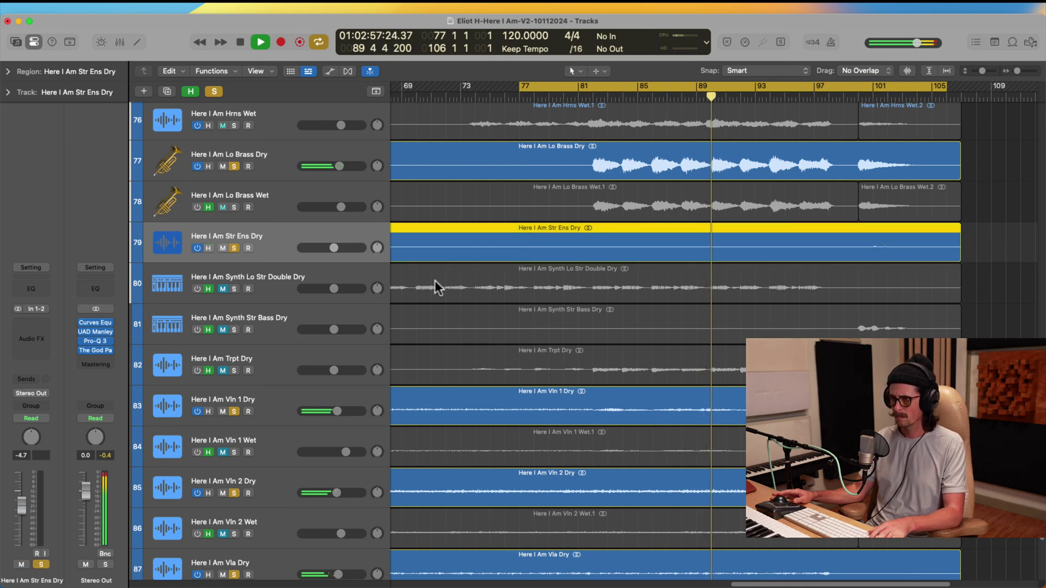
Switch on, solo and unhide the Here I Am Synth Lo Str Double Dry track and raise its volume.
key(z)
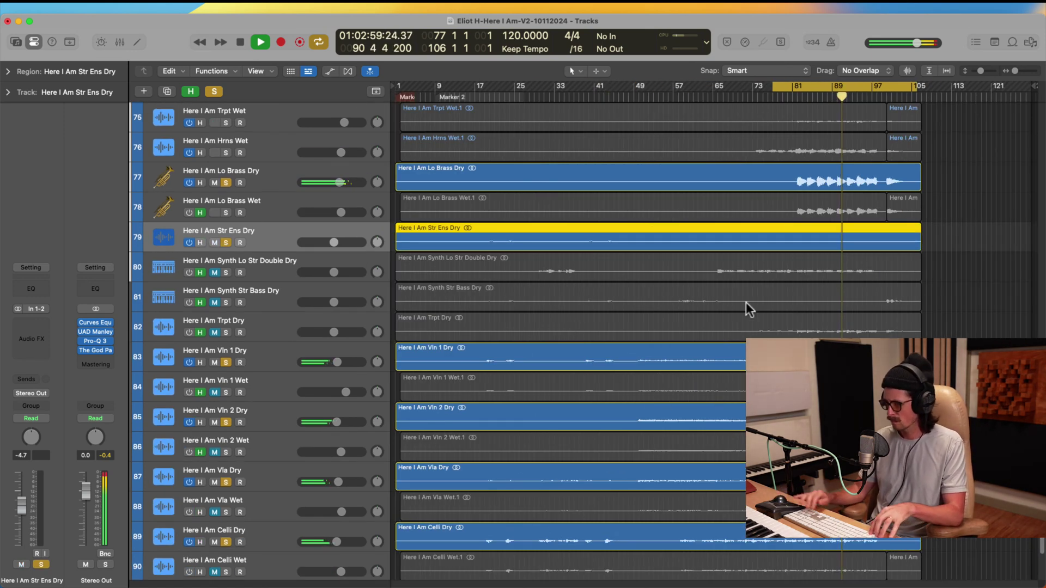
key(ctrl+alt+super+Up)
drag(703, 200, 938, 334)
click(253, 237)
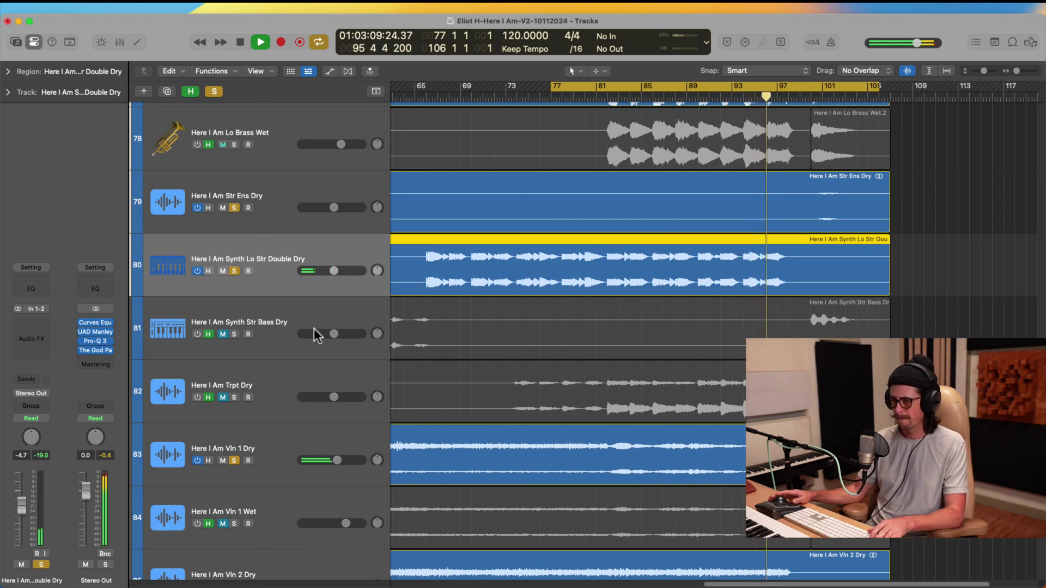
drag(335, 269, 349, 259)
Switch on, unhide and solo the Here I Am Trpt Dry track, and raise its volume while playing from bar 77.
scroll(287, 329, down, 2)
click(281, 309)
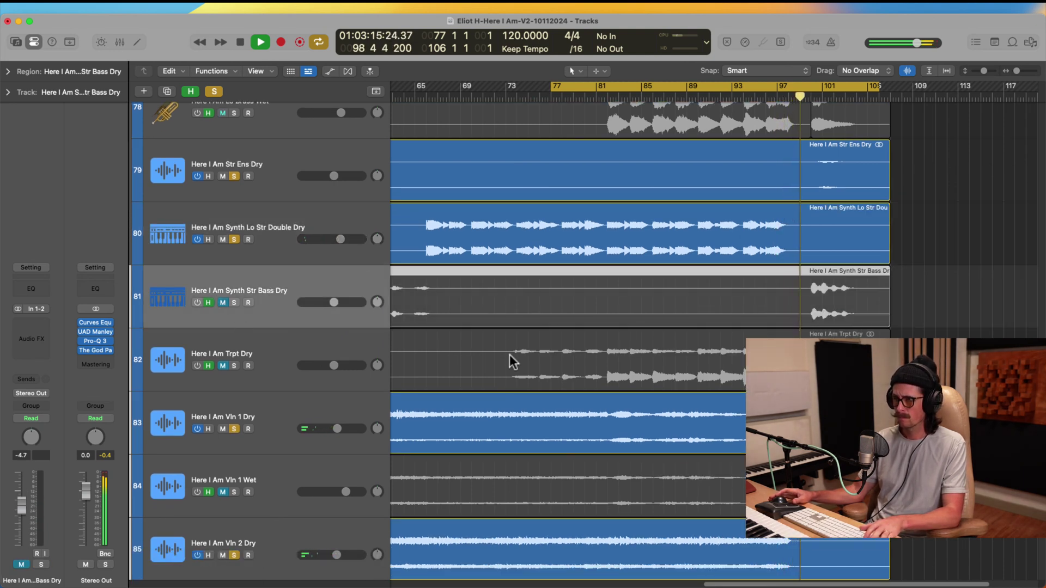
click(299, 351)
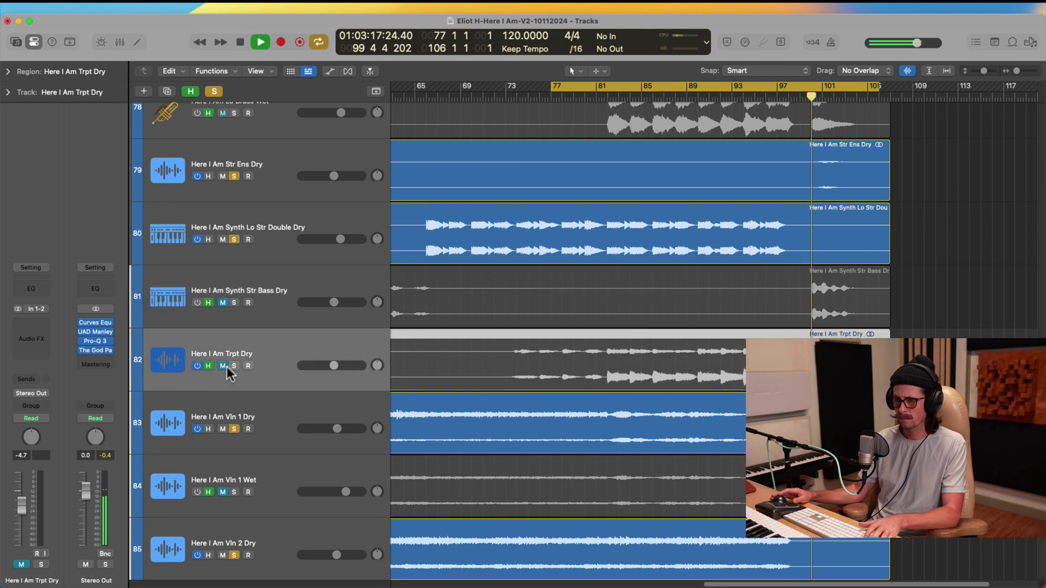
key(s)
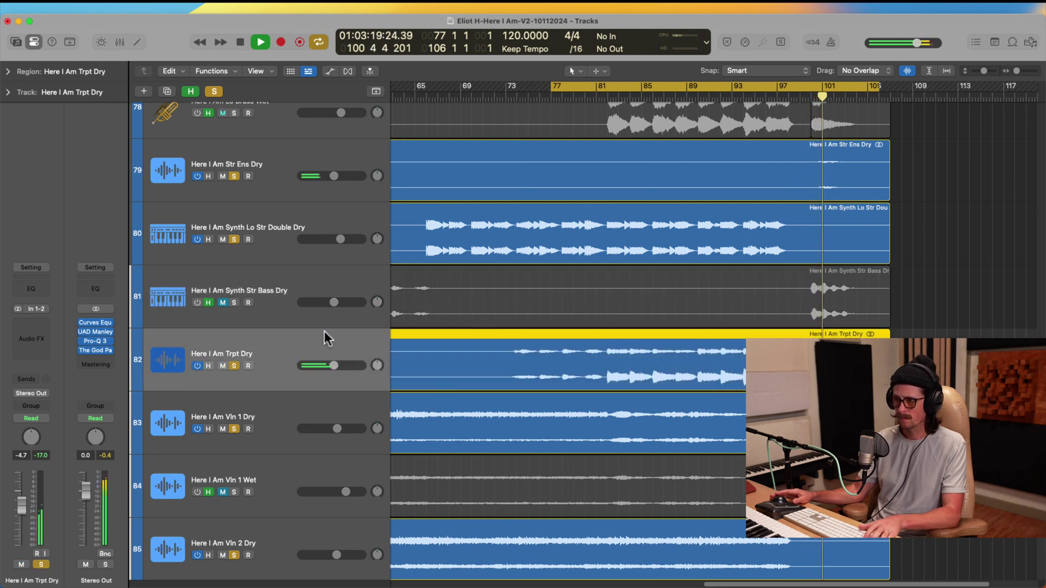
key(space)
key(space)
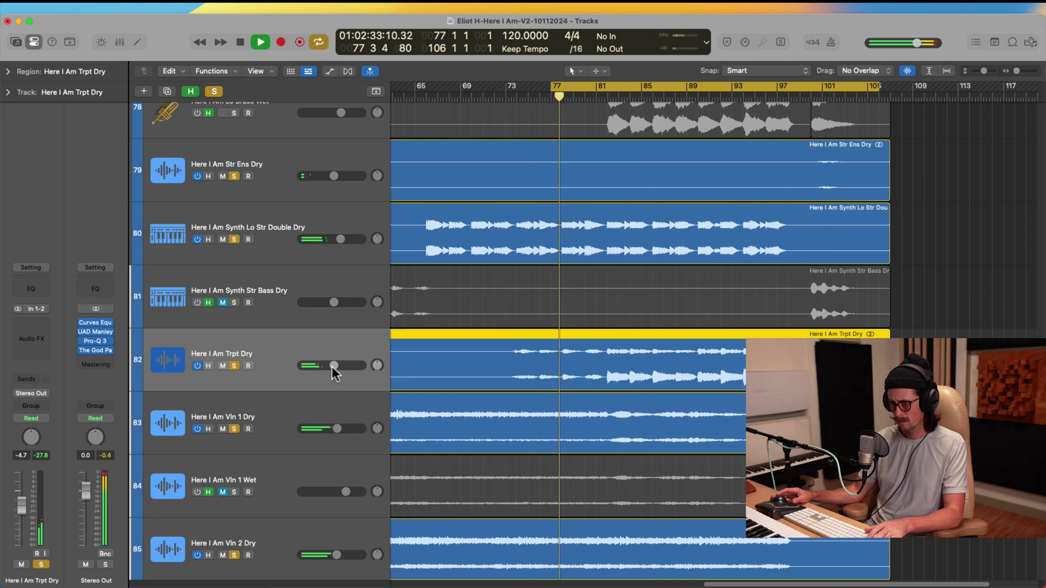
drag(332, 366, 351, 349)
Raise the Here I Am Vln 1 Dry track's volume to -2.9 dB and select the Vln 2 Dry track.
scroll(280, 371, down, 2)
click(279, 370)
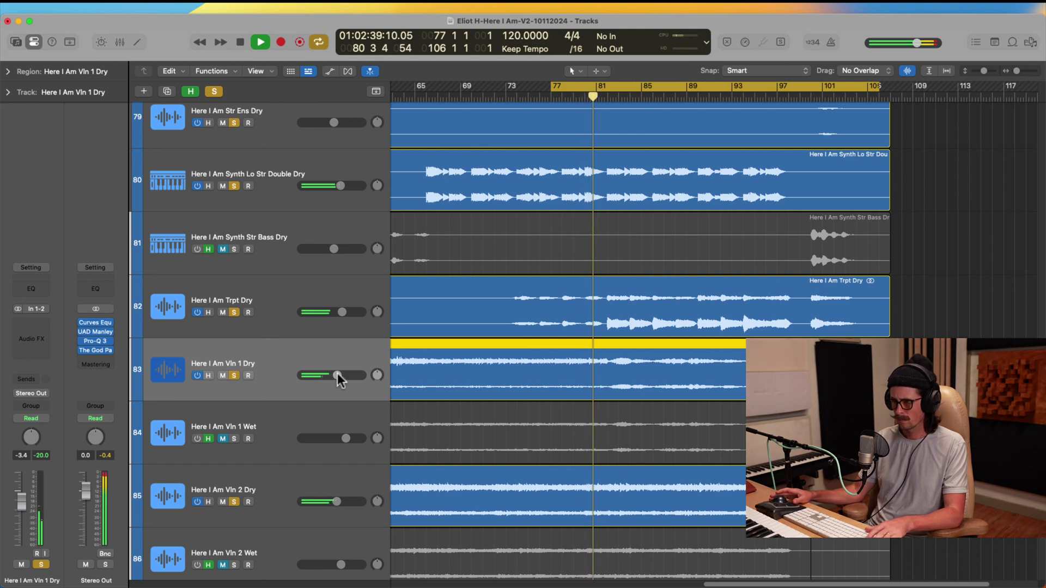
drag(338, 373, 339, 375)
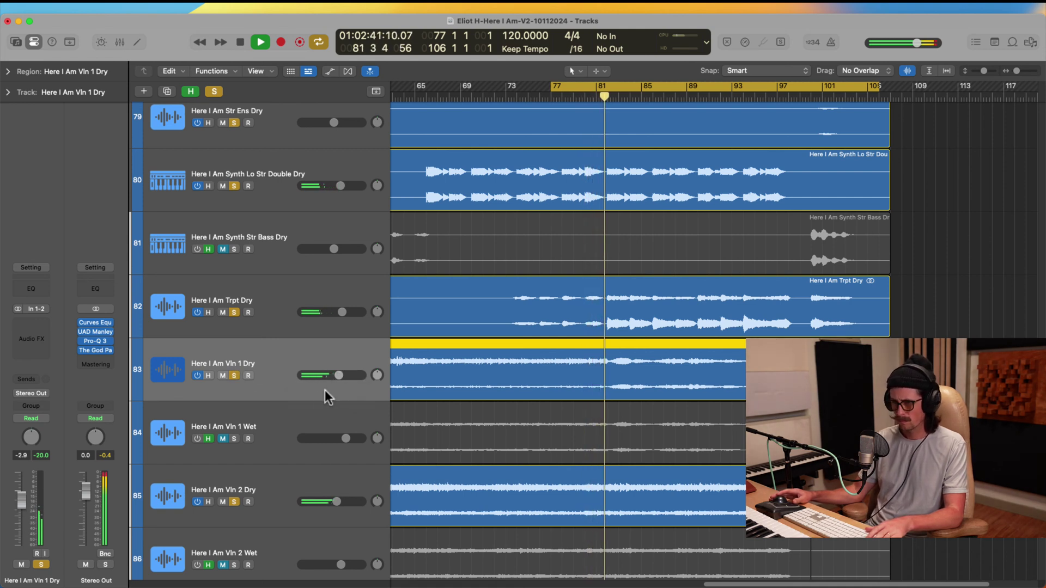
scroll(311, 428, down, 2)
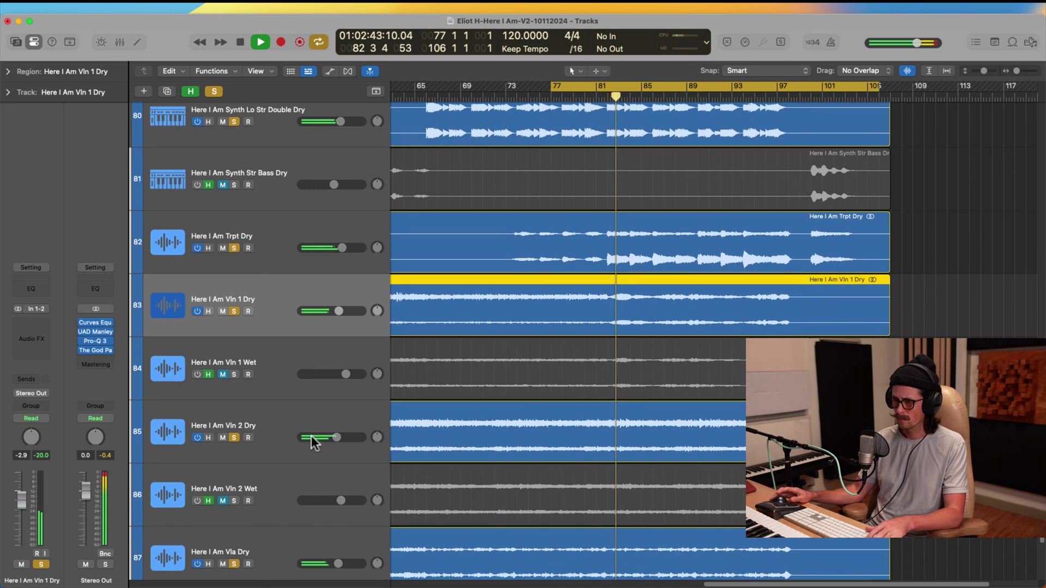
scroll(305, 430, down, 1)
click(280, 424)
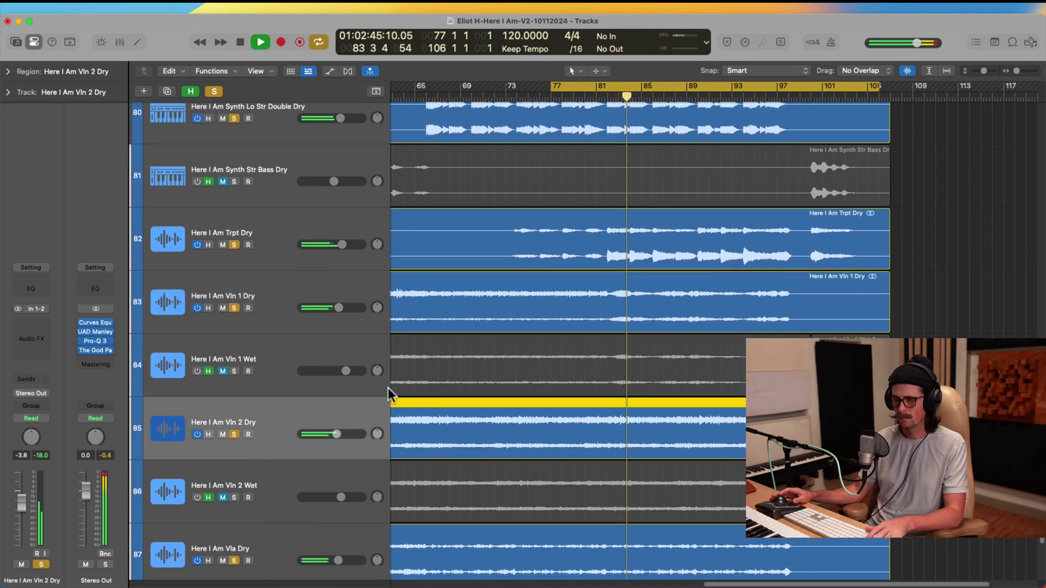
Switch on, unhide and solo the Here I Am Synth Str Bass Dry track.
scroll(356, 305, up, 3)
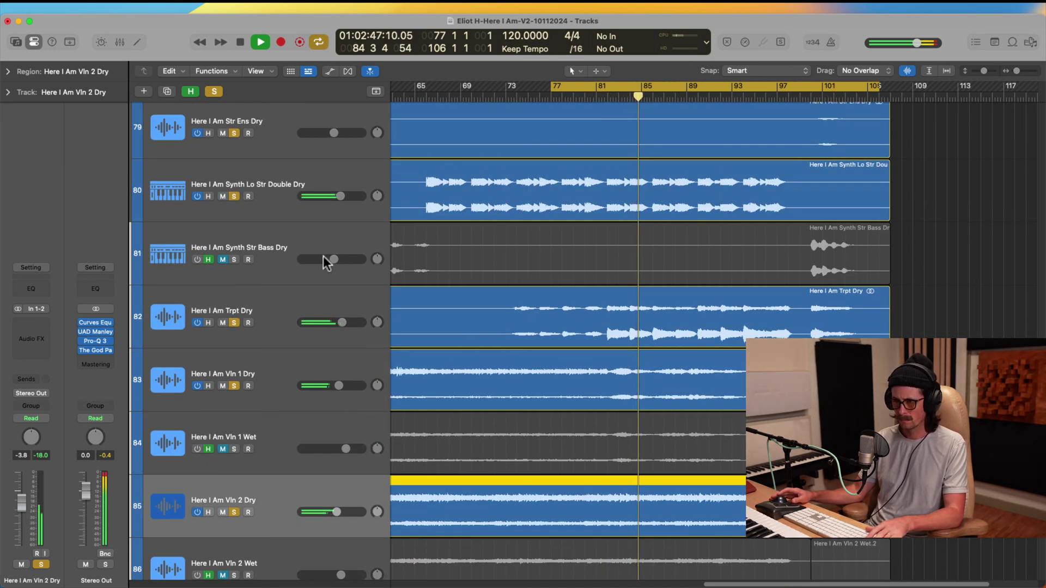
click(282, 259)
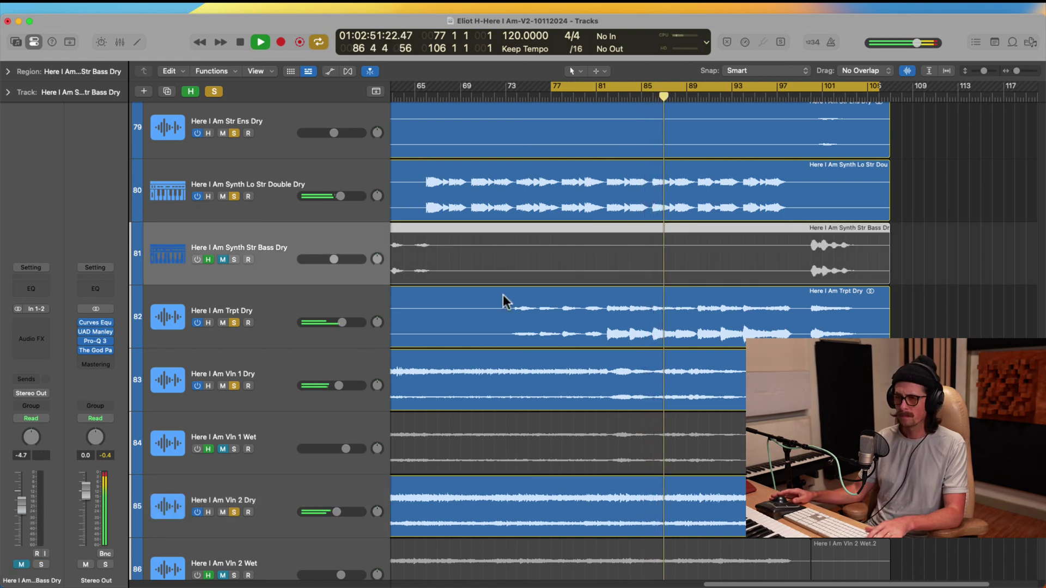
click(197, 260)
click(208, 260)
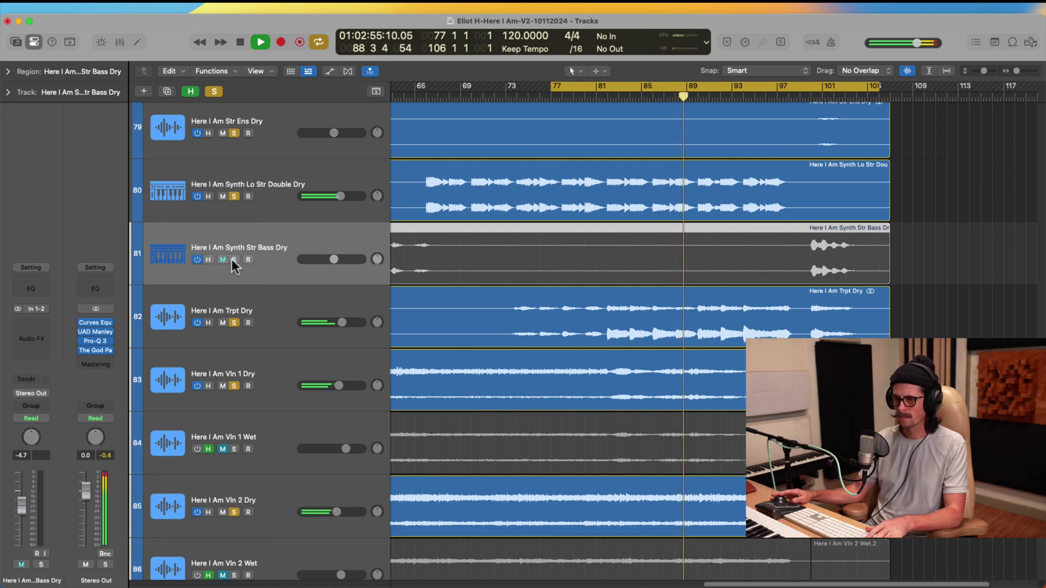
click(231, 260)
Check the wet brass tracks, and switch the Here I Am Synth Str Bass Wet track back on, unmuted, soloed and unhidden.
scroll(517, 275, up, 4)
scroll(686, 294, up, 2)
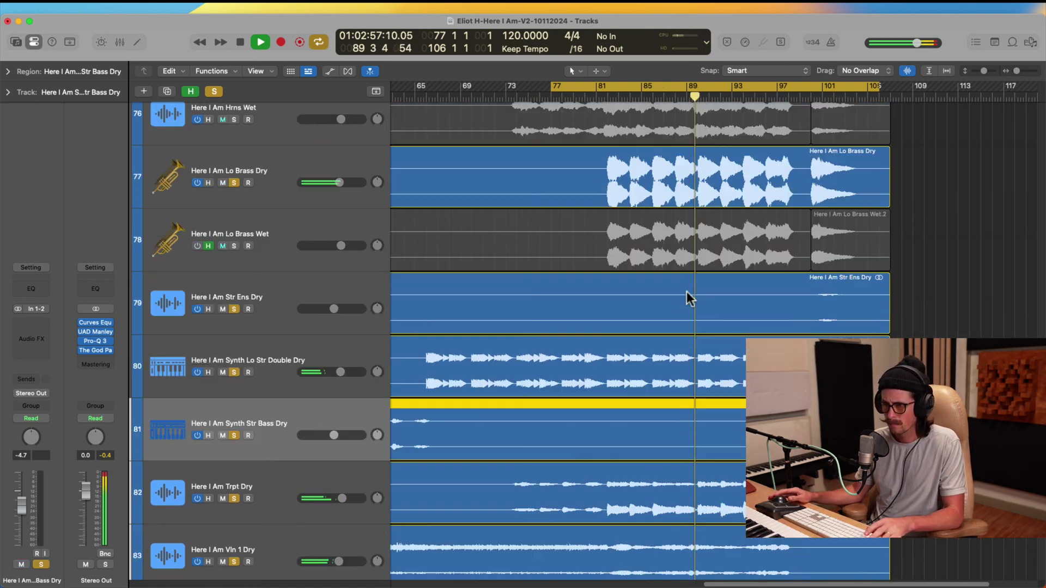
scroll(686, 292, up, 2)
click(285, 308)
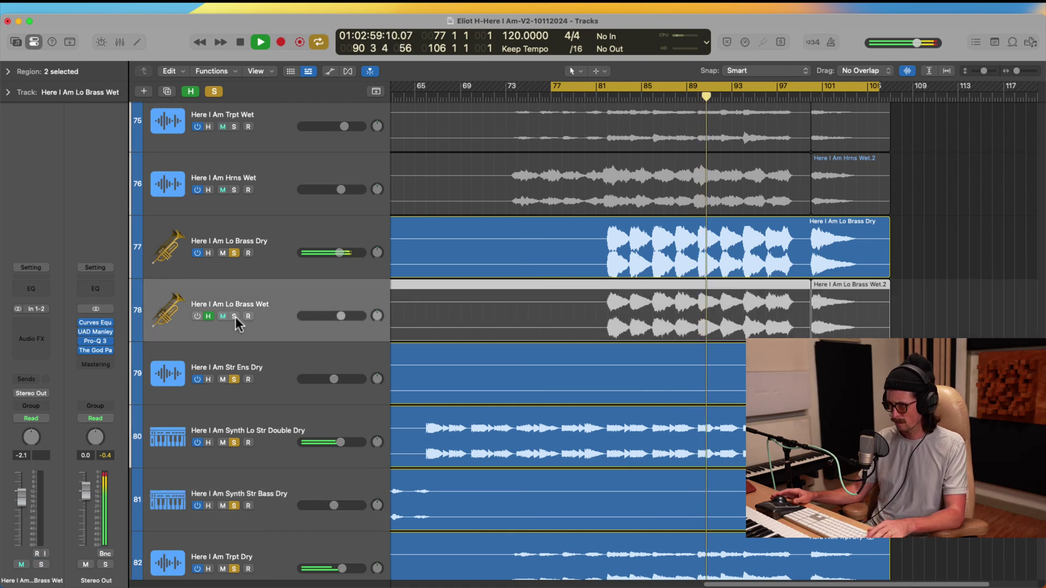
scroll(465, 331, down, 3)
scroll(436, 327, up, 6)
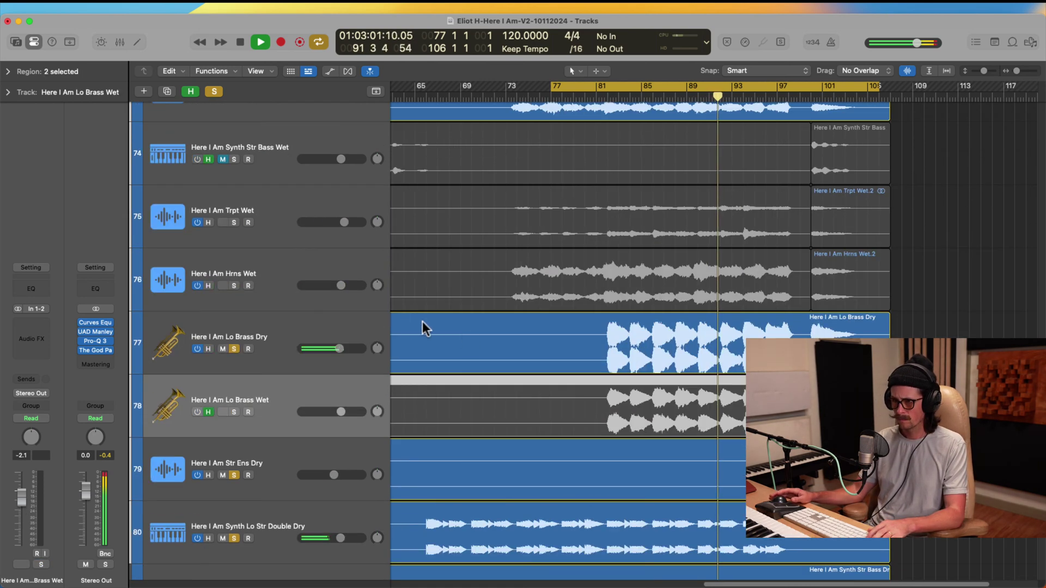
click(277, 282)
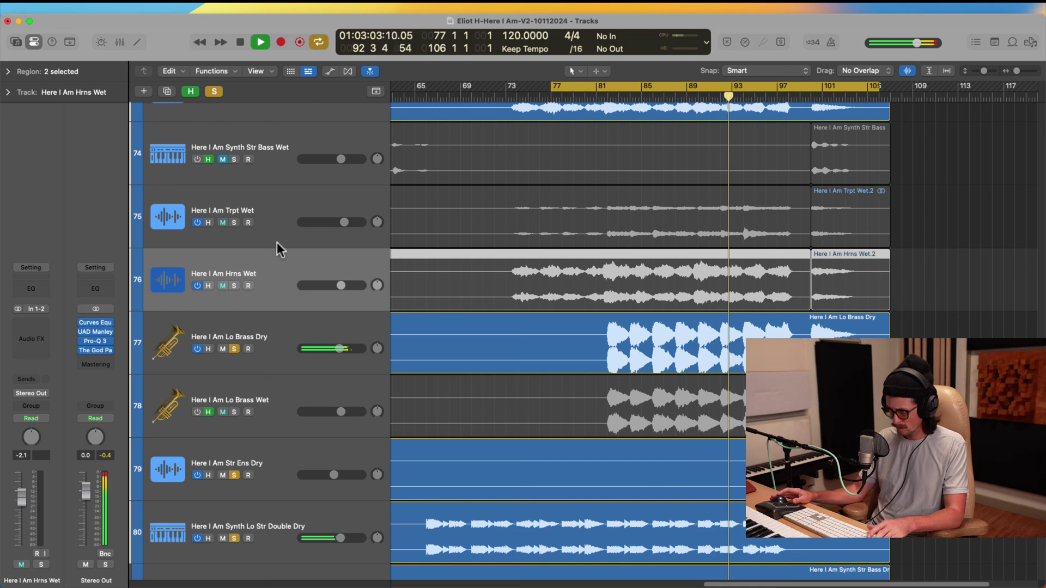
scroll(463, 298, up, 3)
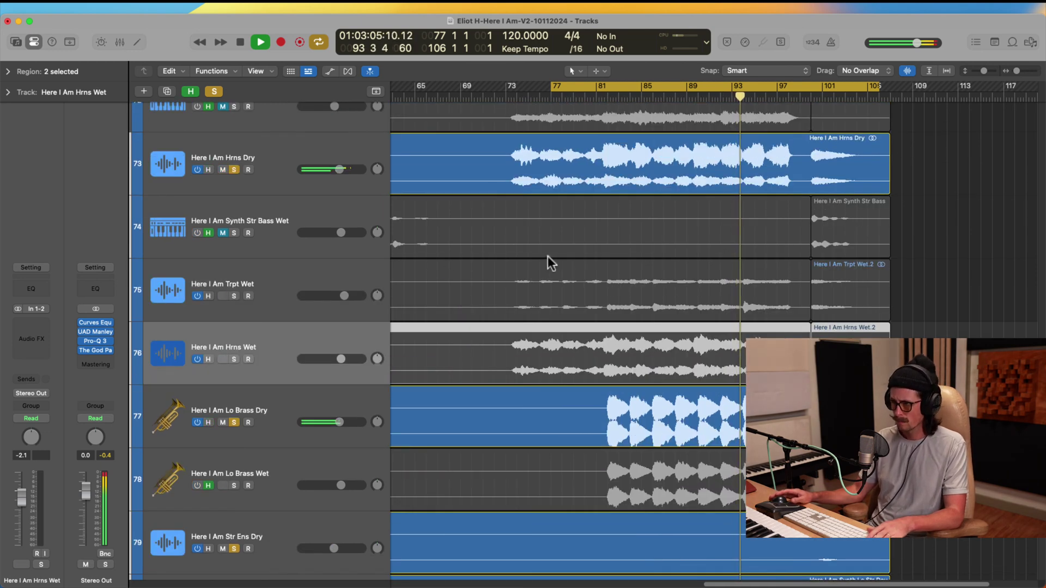
click(197, 234)
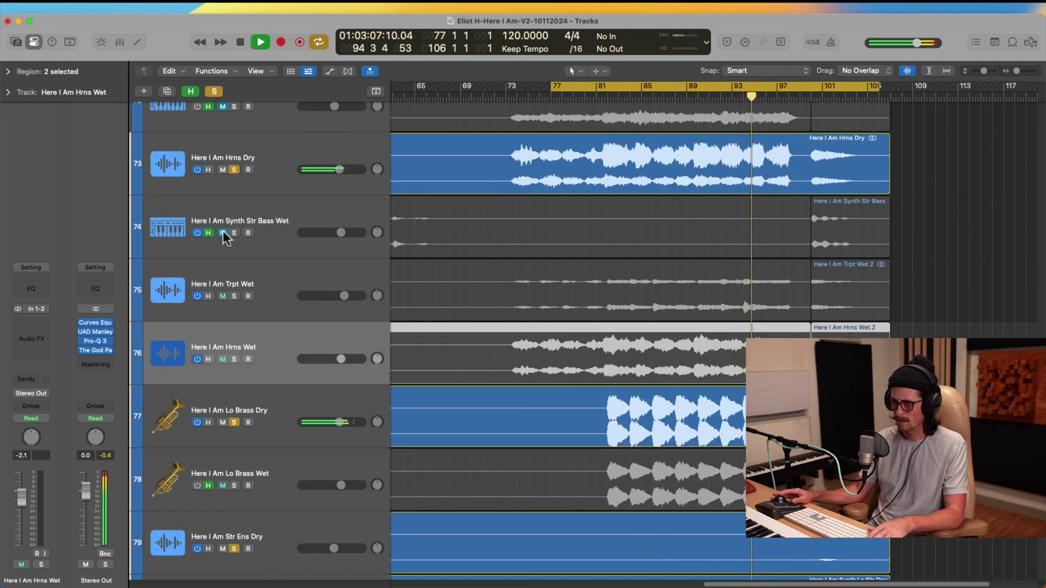
click(223, 232)
click(234, 233)
click(209, 234)
Review the effects, brass and string tracks and replay the soloed mix from bar 77.
scroll(562, 295, up, 5)
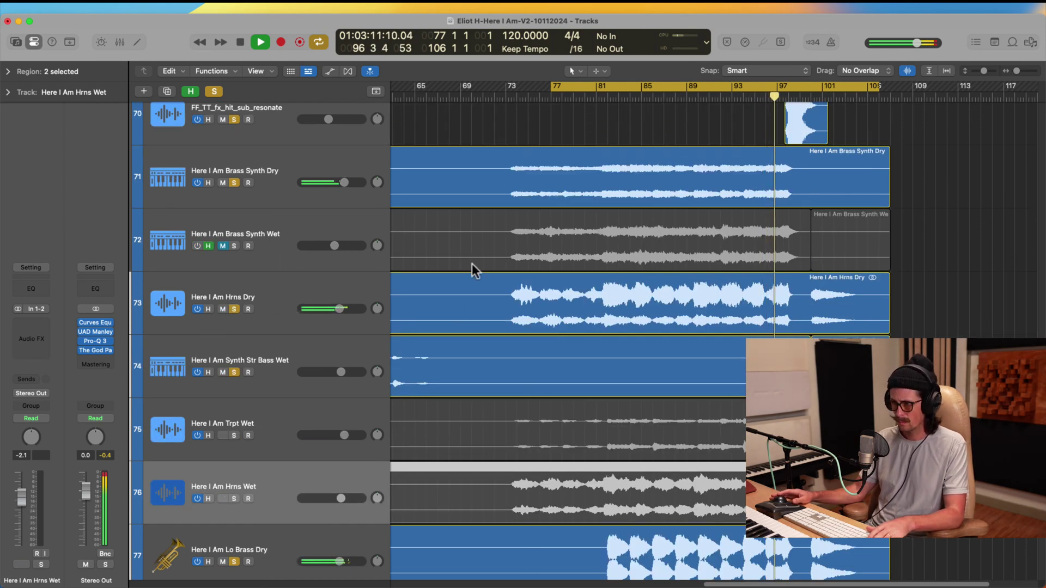
scroll(472, 263, up, 5)
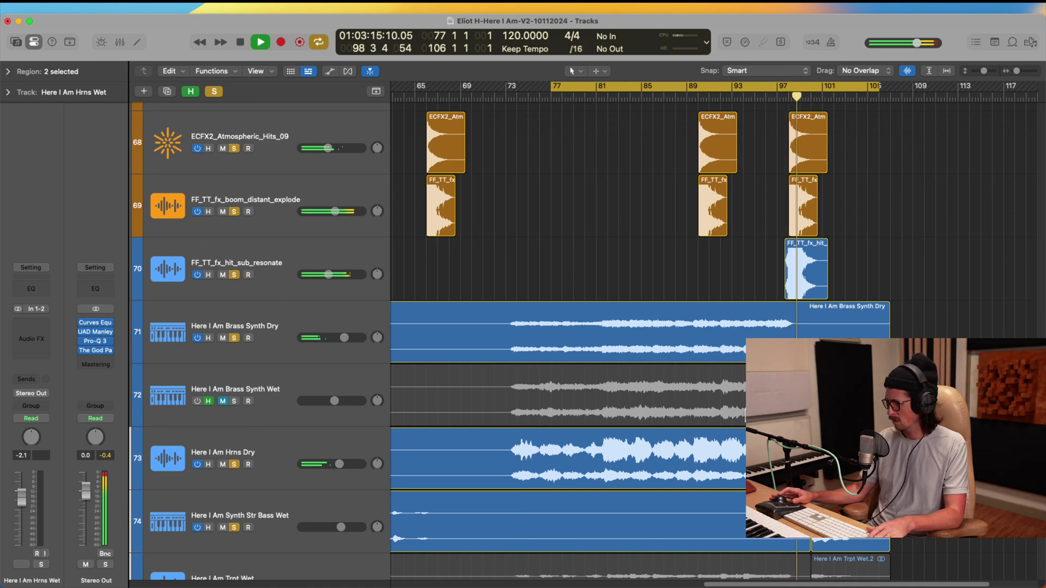
scroll(809, 336, down, 5)
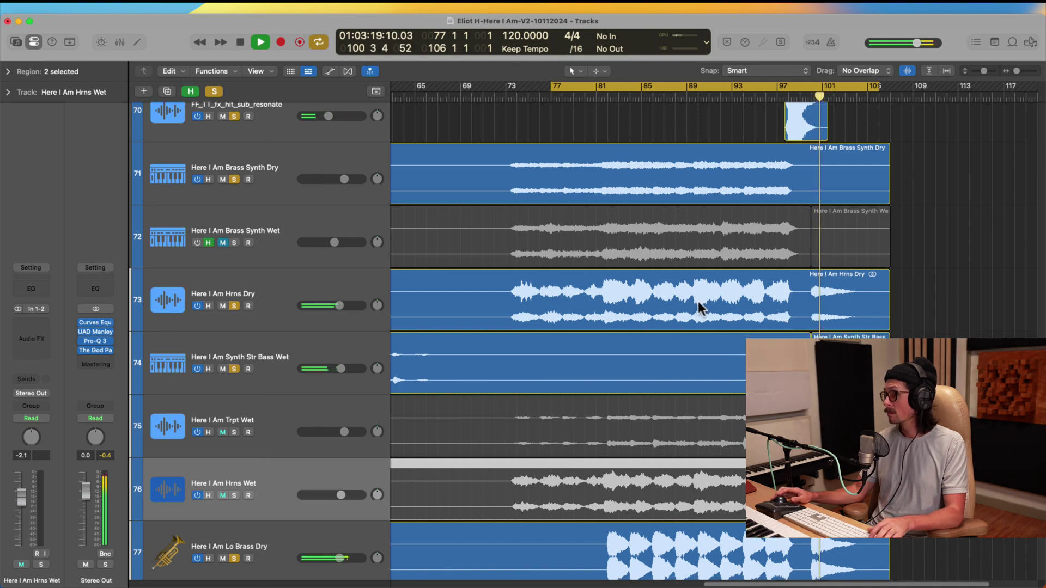
scroll(698, 302, down, 20)
key(space)
key(space)
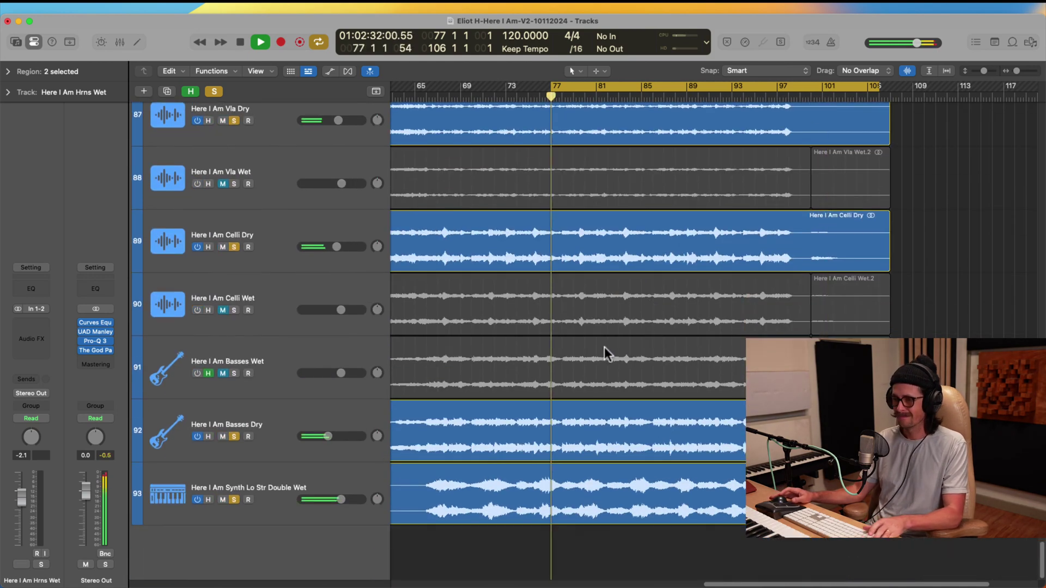
Select the Stacc Strings and Spitfire strings stacc tracks and remove all tracks marked as hidden from the view.
scroll(644, 408, up, 8)
scroll(644, 407, up, 20)
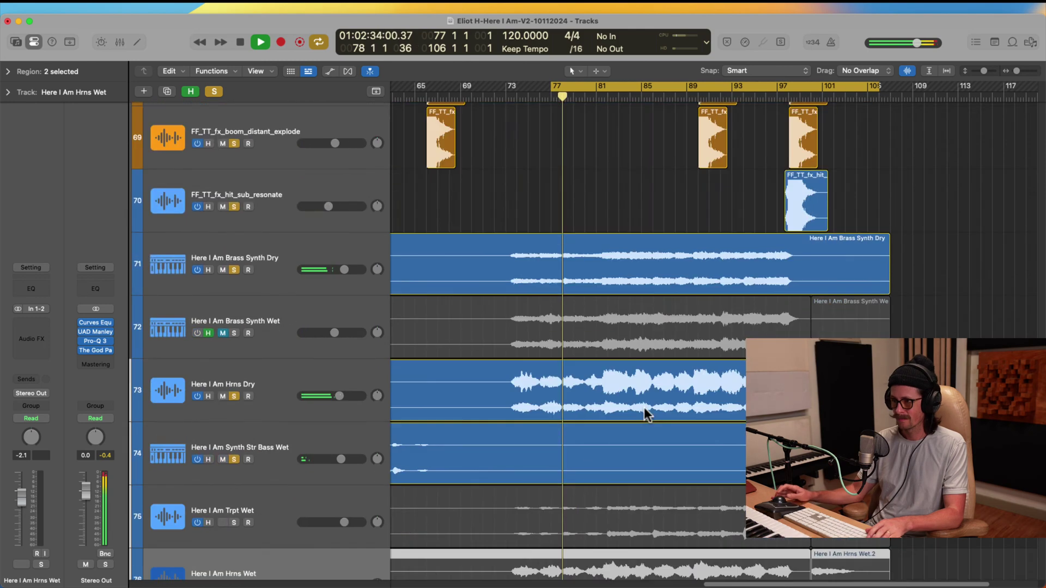
drag(1037, 348, 1029, 144)
click(305, 216)
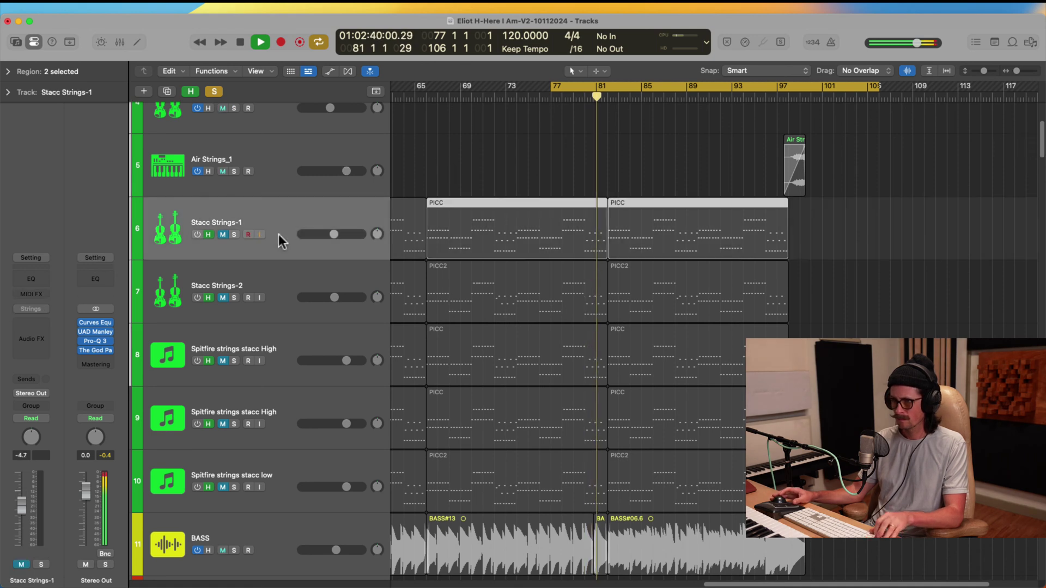
shift+click(288, 479)
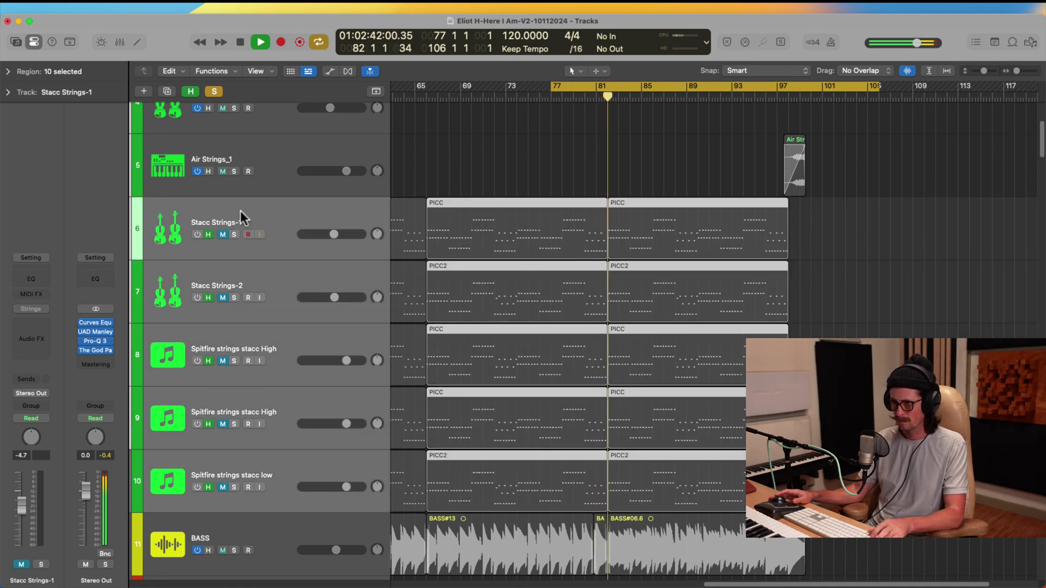
click(191, 92)
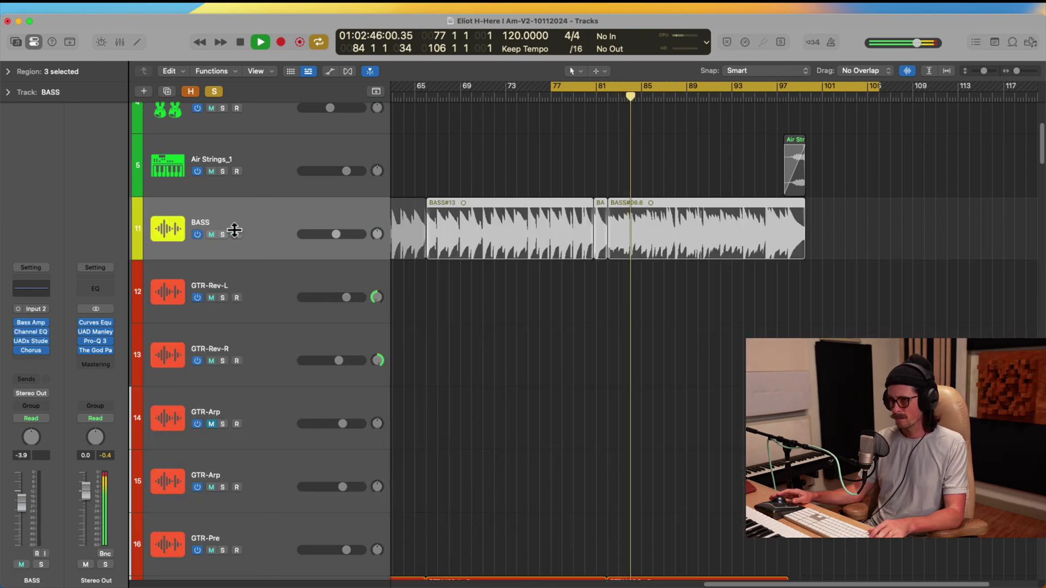
Solo the MAINVOC, MAINDBL and MAIN3 vocal tracks.
scroll(473, 272, down, 15)
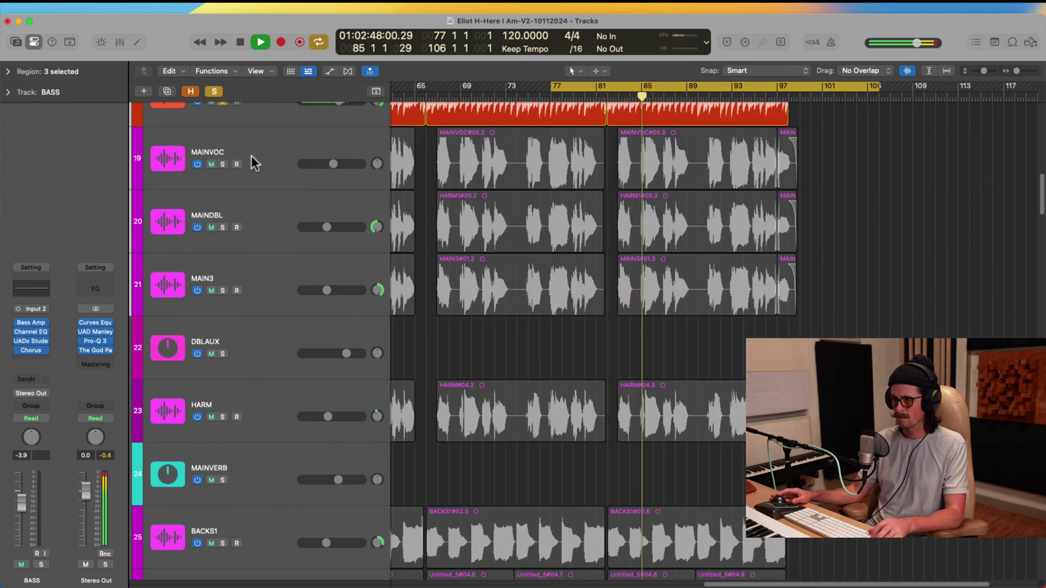
click(250, 157)
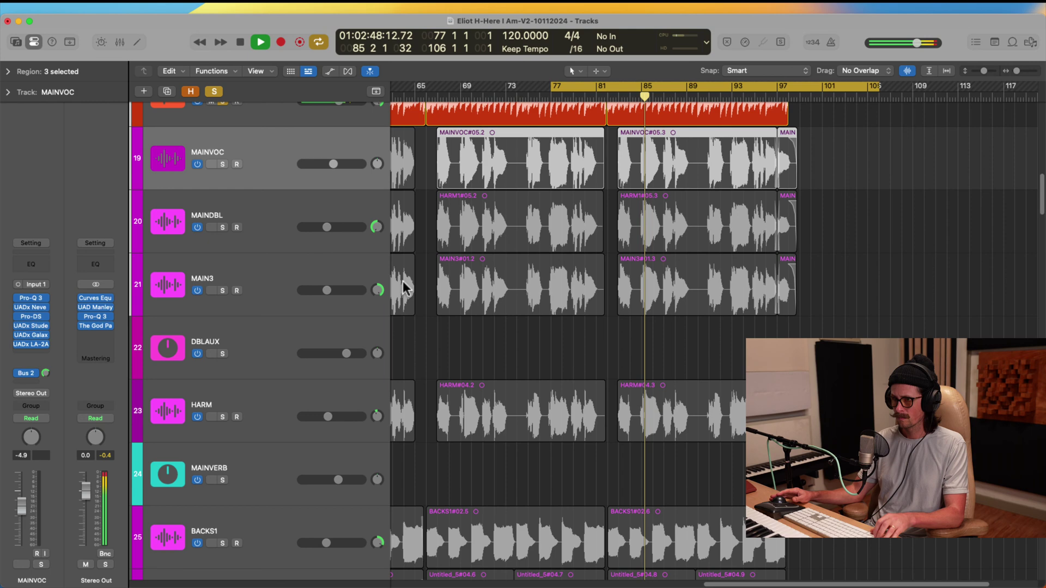
click(223, 164)
click(271, 220)
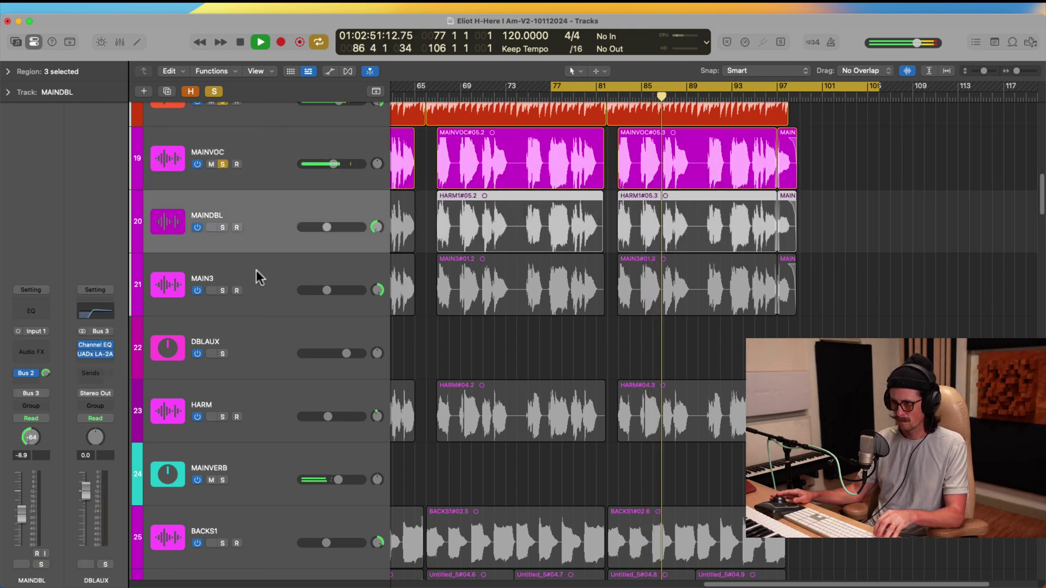
click(223, 291)
click(223, 228)
Check the neighbouring guitar and vocal tracks and add the HARM track to the soloed mix.
scroll(247, 351, down, 2)
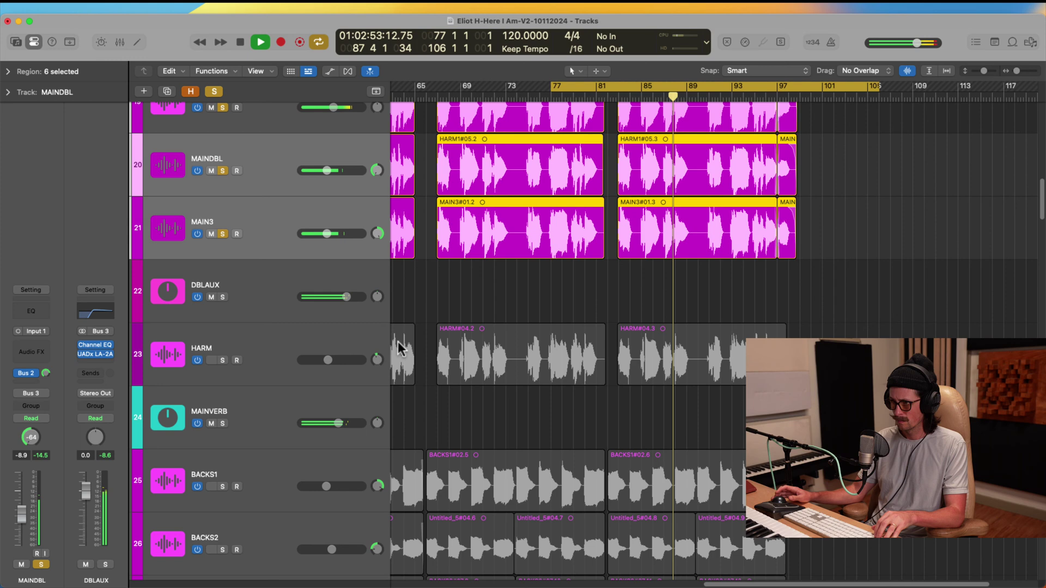
click(247, 351)
scroll(337, 369, down, 5)
scroll(371, 310, up, 6)
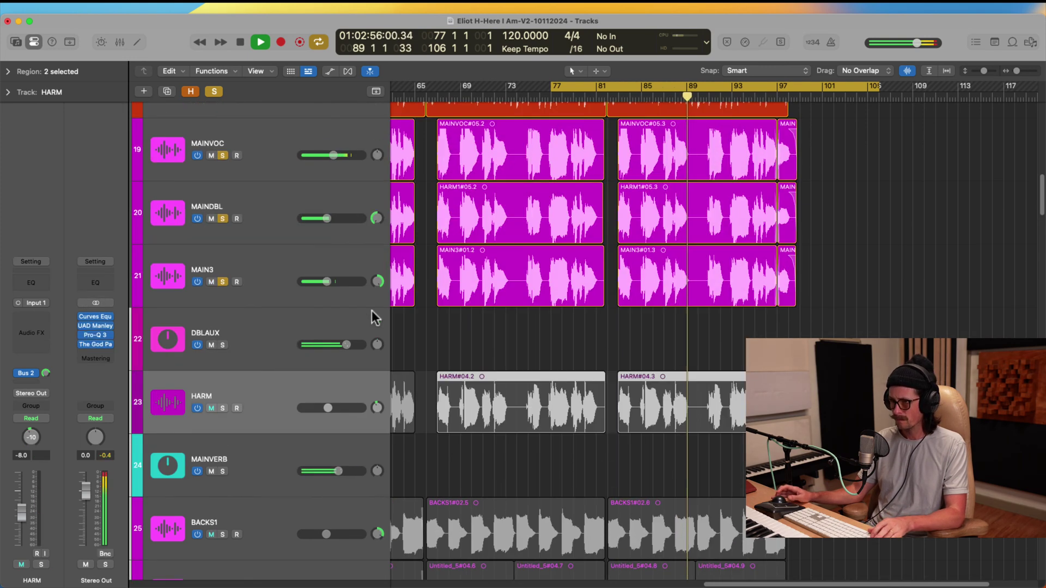
scroll(266, 163, up, 3)
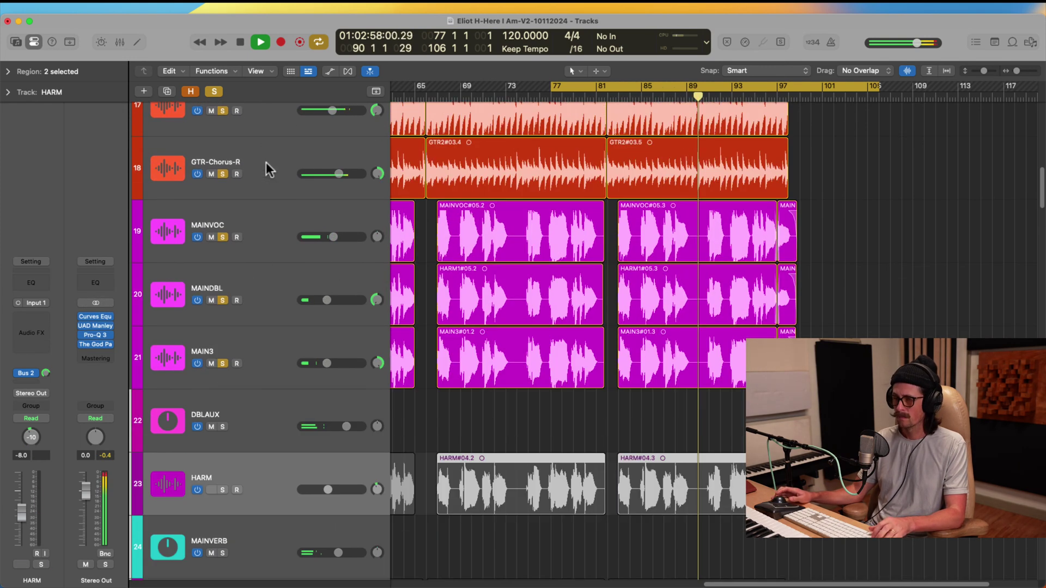
scroll(453, 305, up, 3)
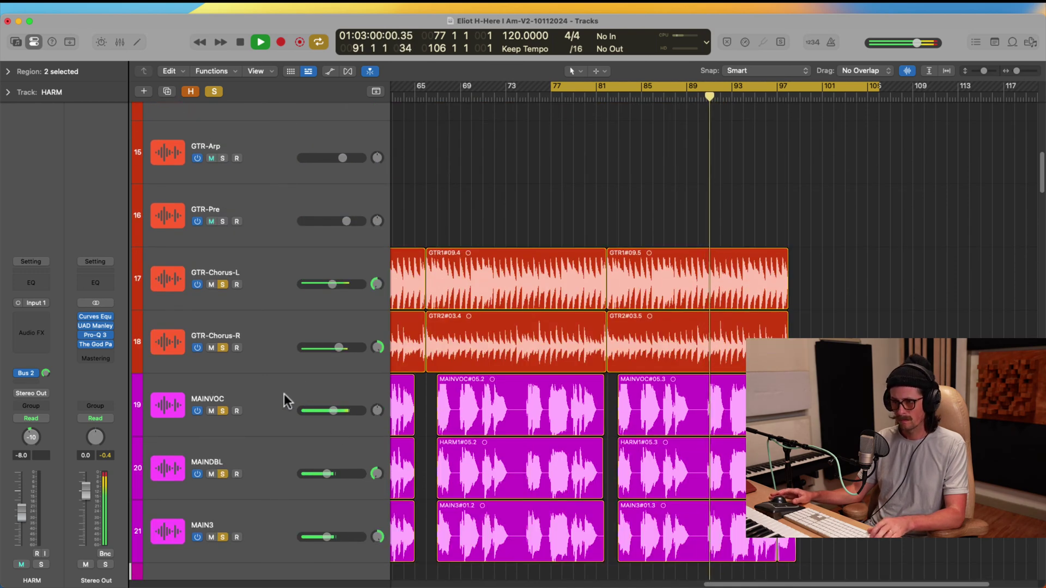
scroll(283, 401, down, 5)
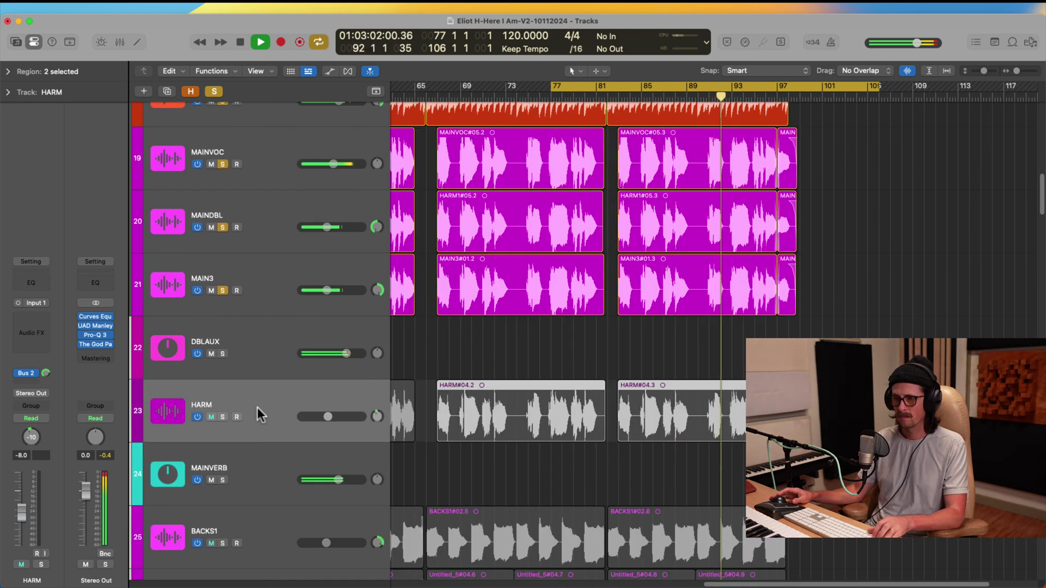
click(222, 417)
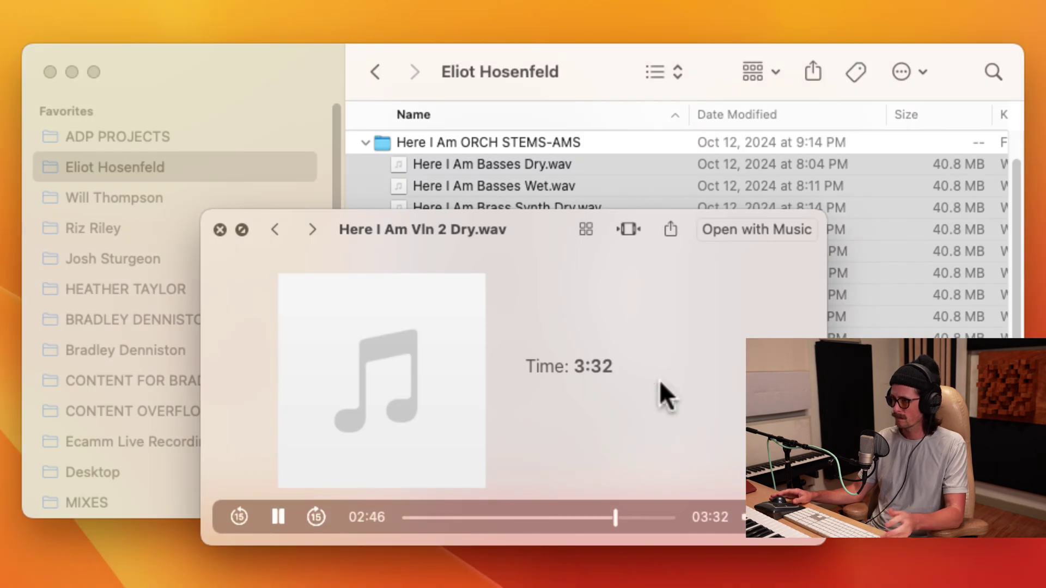
Close the Here I Am Vln 2 Dry.wav preview in Finder and switch back to Logic Pro.
key(space)
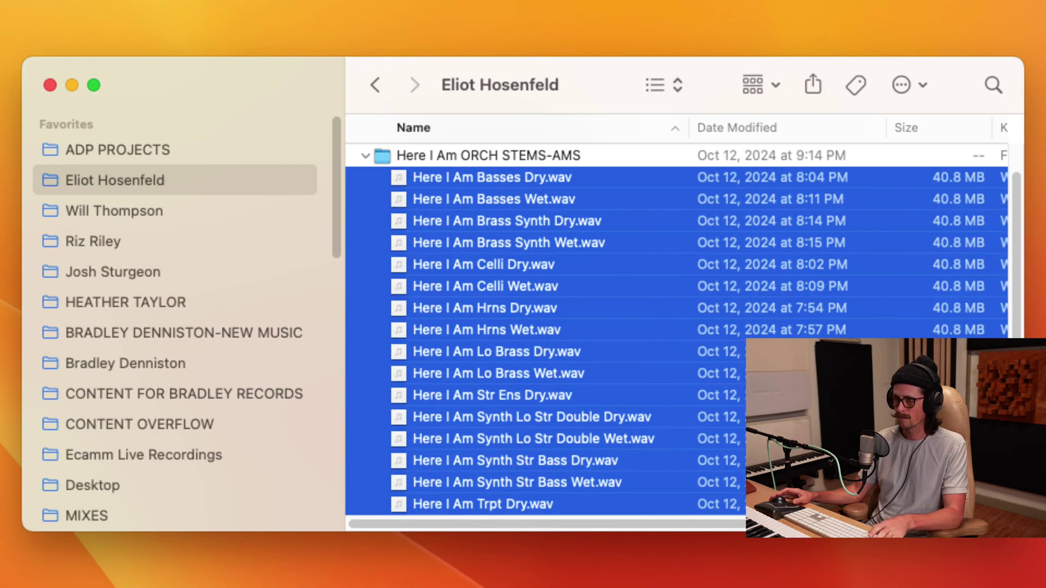
key(super+Tab)
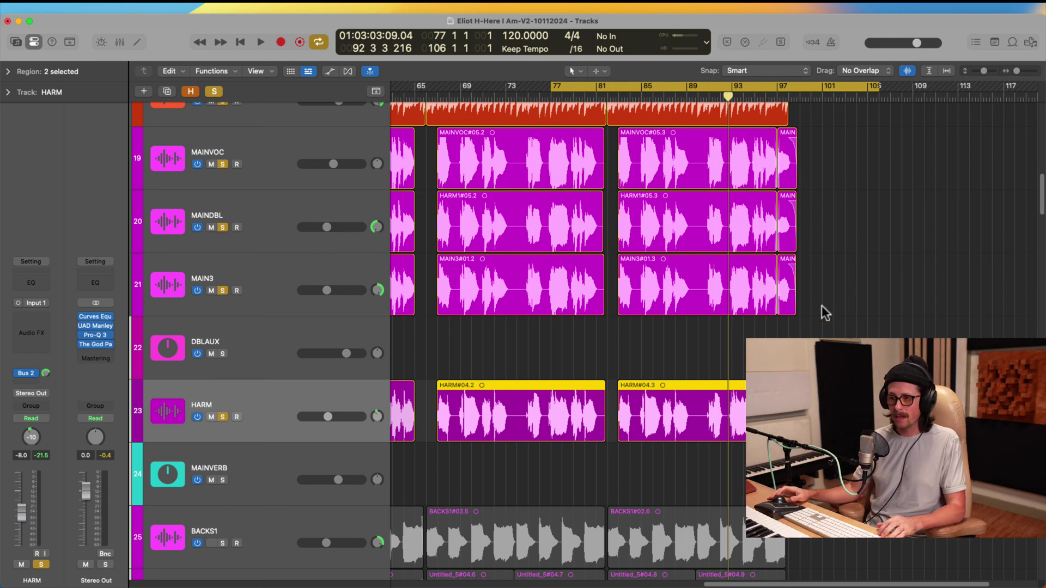
Review the vocal, synth, drum and orchestral tracks across the whole song.
ctrl+alt+click(587, 312)
ctrl+alt+click(541, 305)
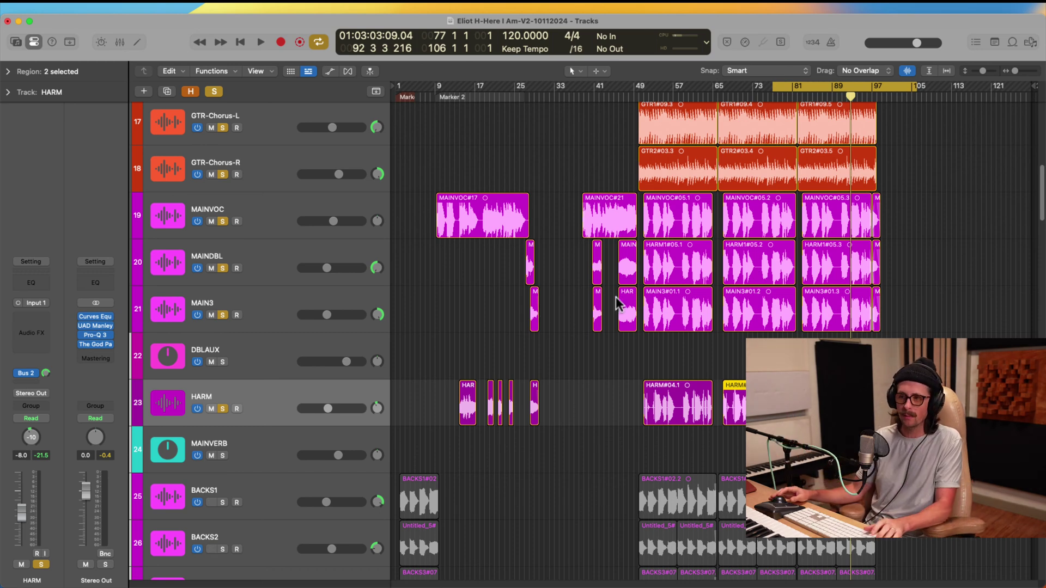
scroll(616, 297, down, 6)
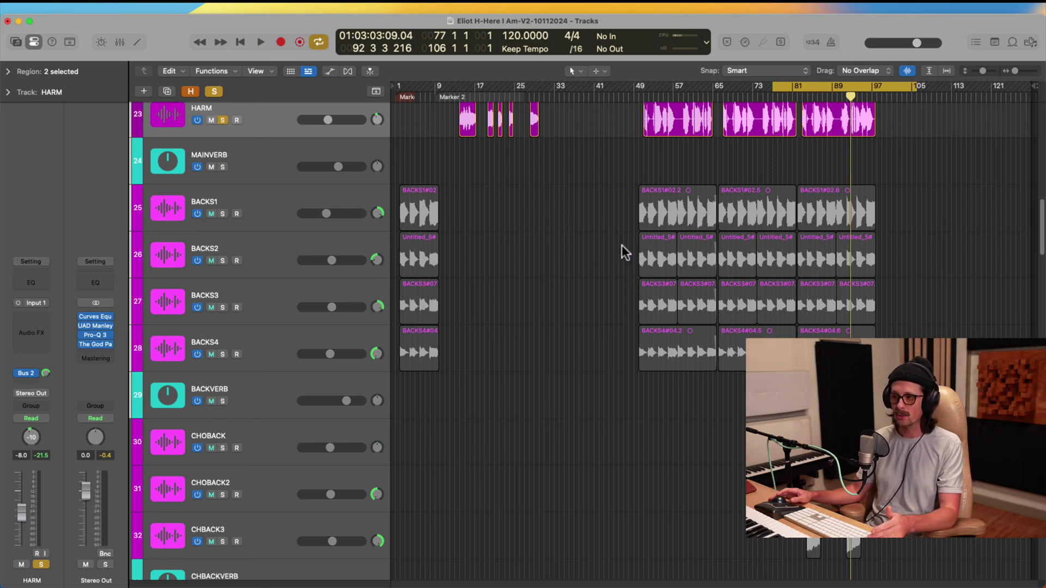
scroll(622, 245, down, 10)
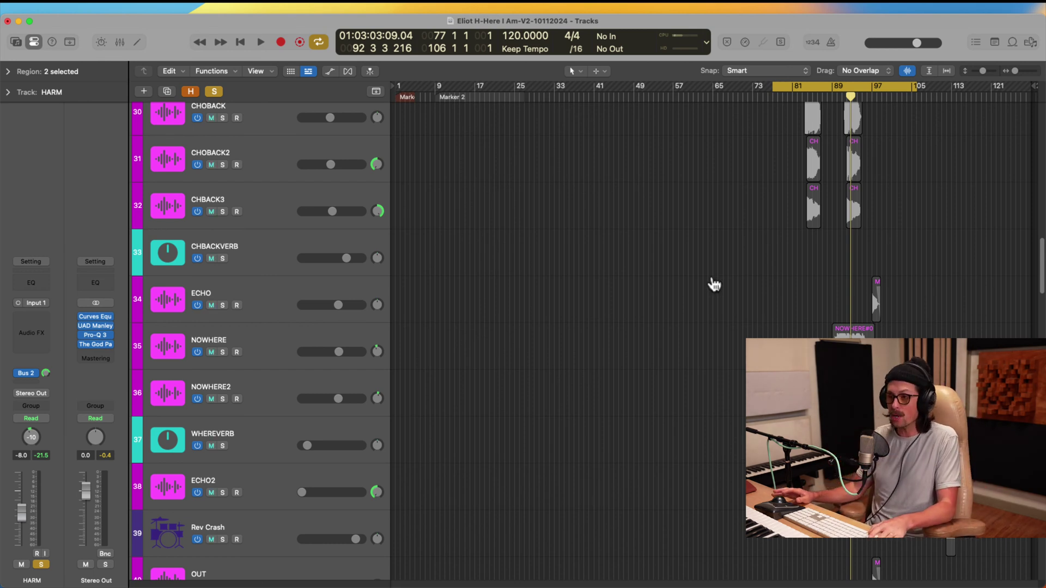
key(super+Tab)
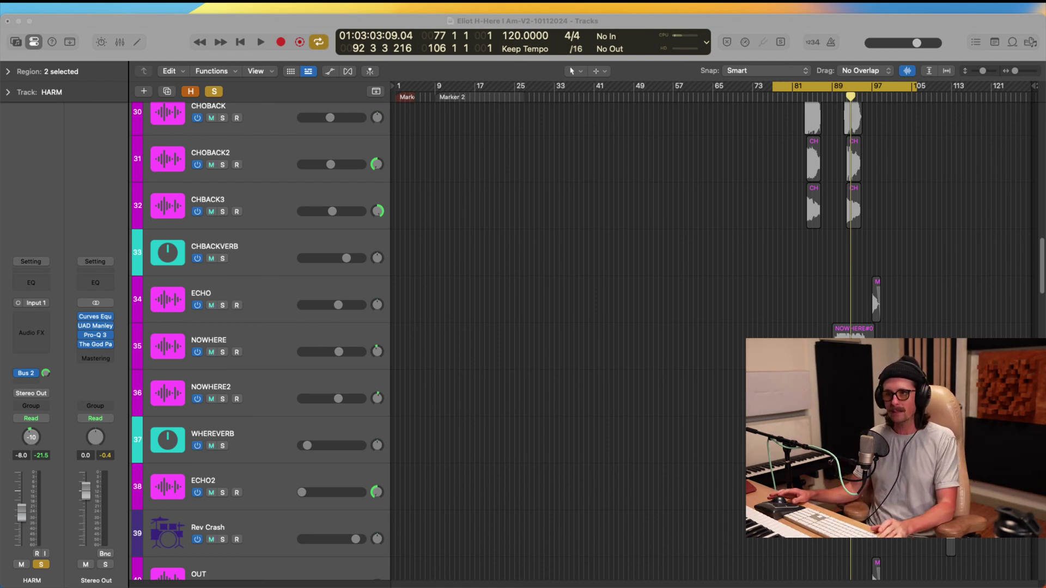
click(4, 182)
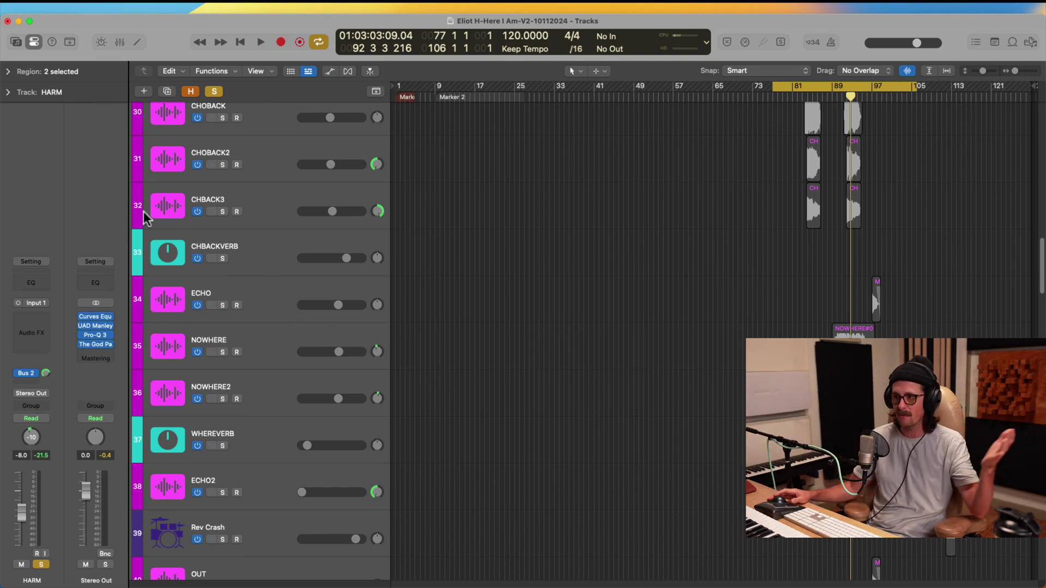
scroll(578, 314, down, 6)
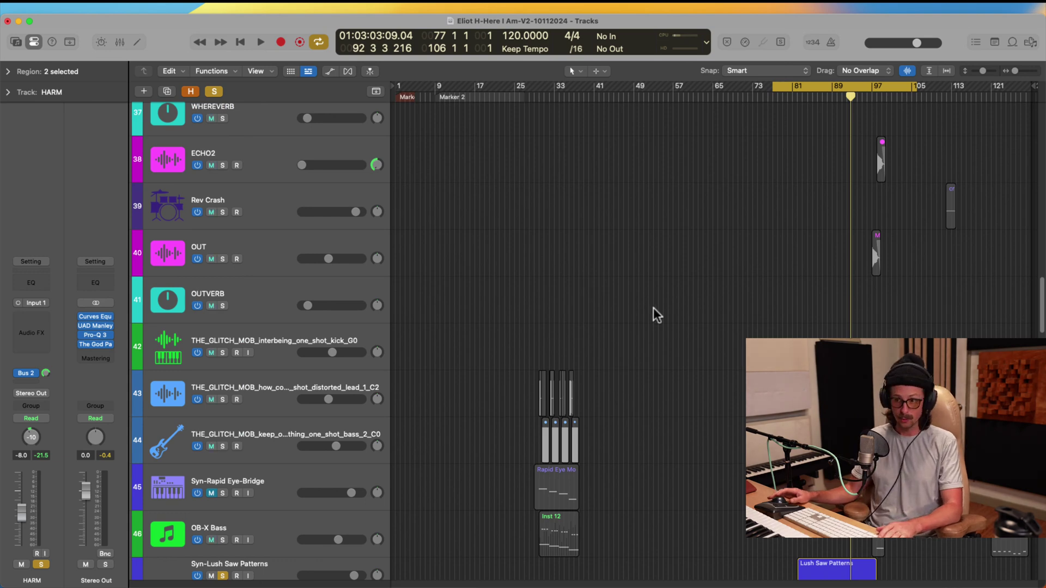
scroll(670, 316, down, 5)
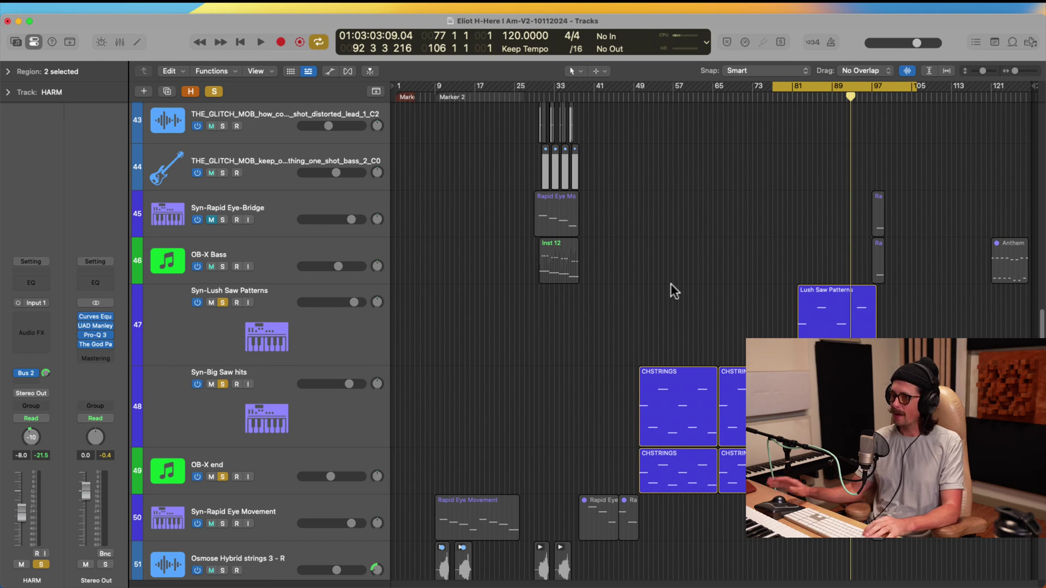
scroll(675, 269, down, 18)
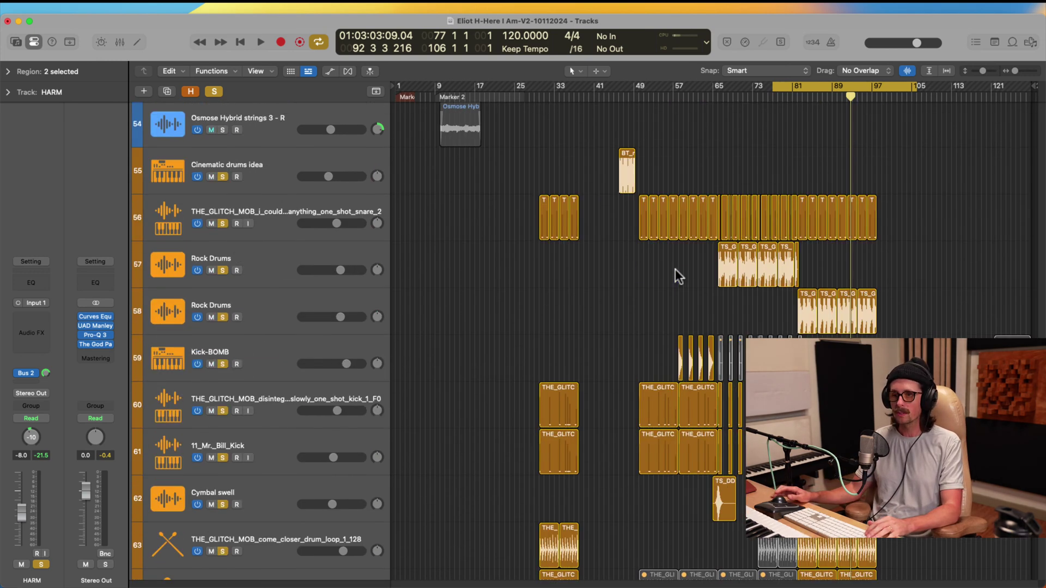
scroll(675, 269, down, 8)
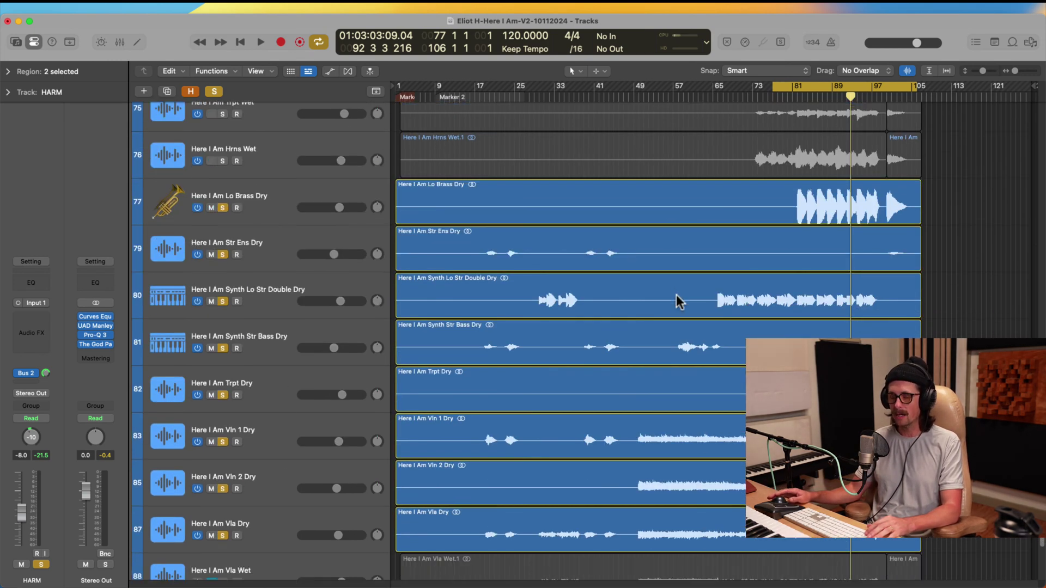
Mute, switch off and hide the Here I Am Trpt Wet and Here I Am Hrns Wet tracks.
scroll(675, 295, up, 3)
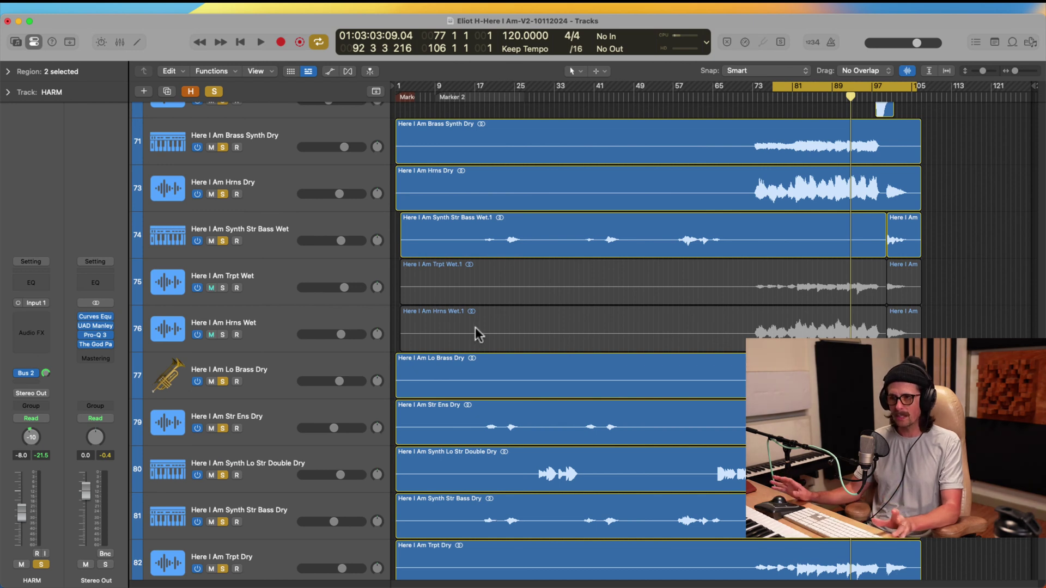
click(254, 328)
shift+click(195, 274)
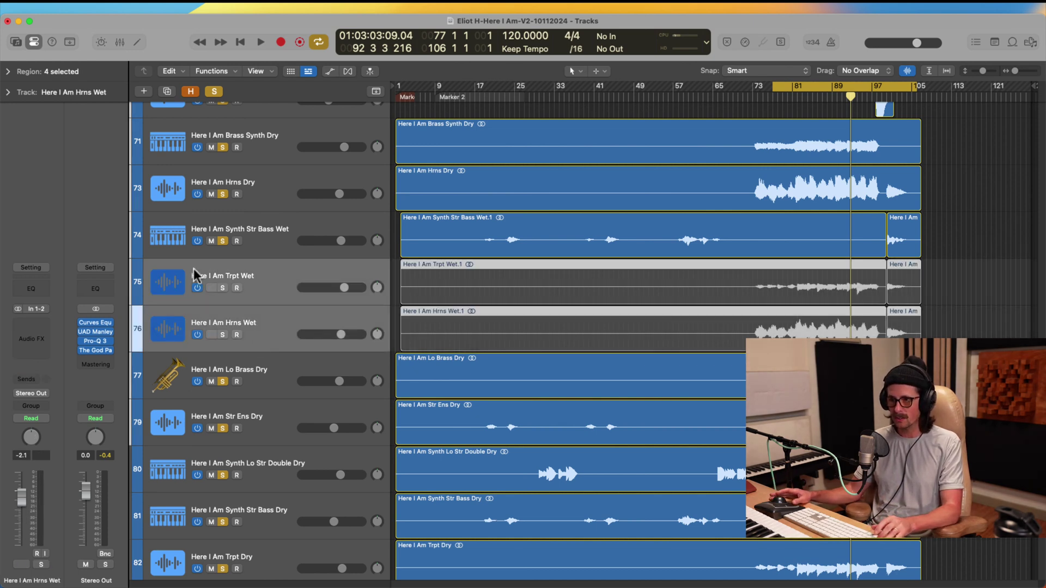
click(210, 288)
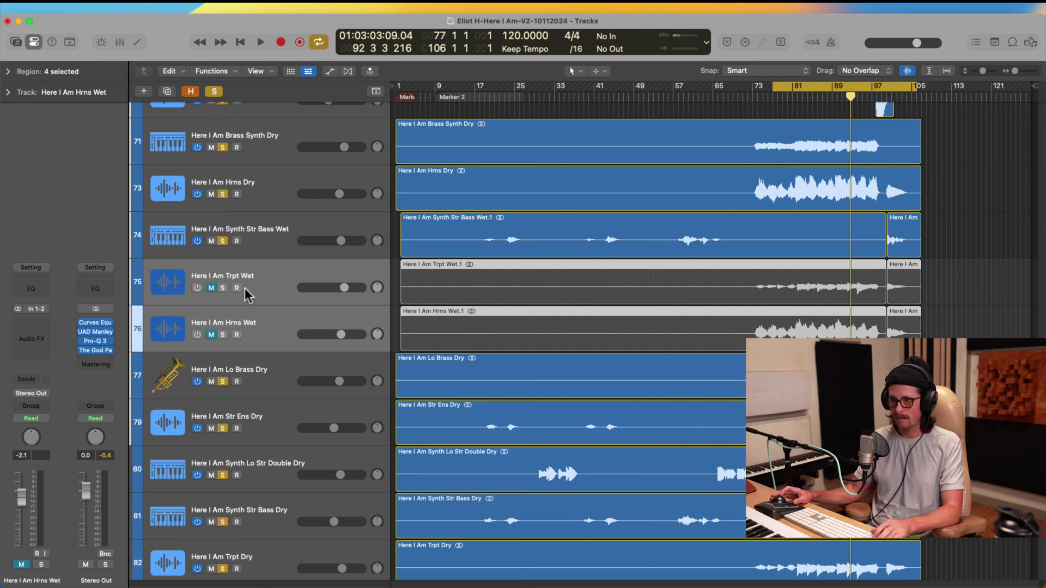
right_click(262, 284)
click(309, 438)
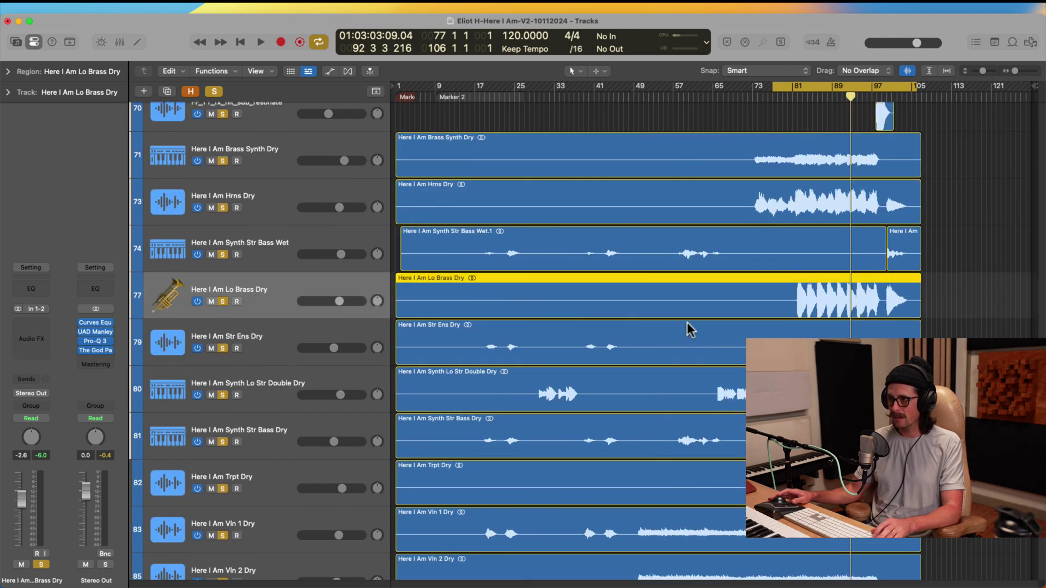
Hide the Here I Am Vla Wet and Here I Am Celli Wet tracks.
scroll(687, 327, down, 5)
click(263, 317)
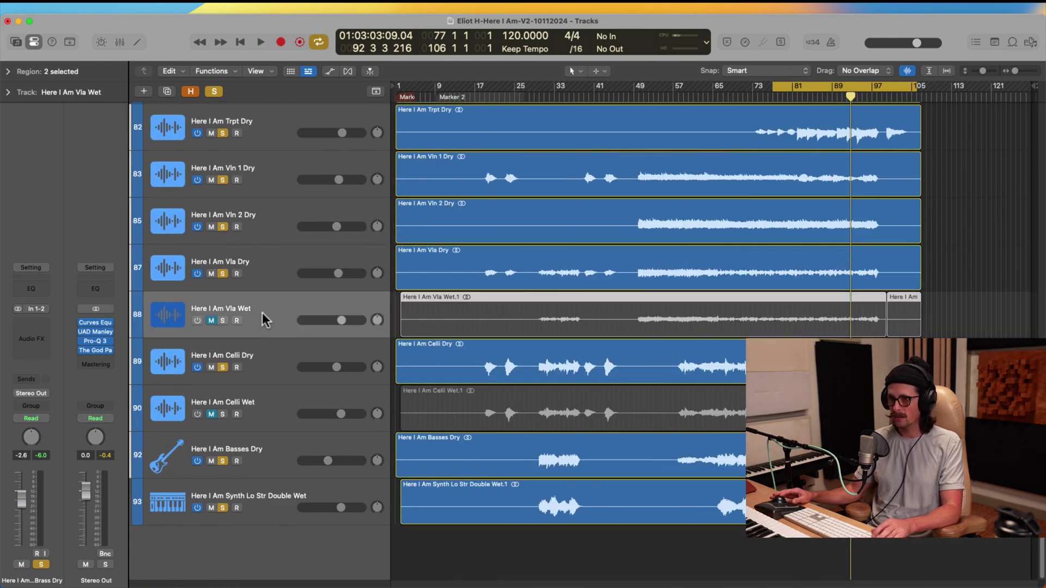
super+click(268, 410)
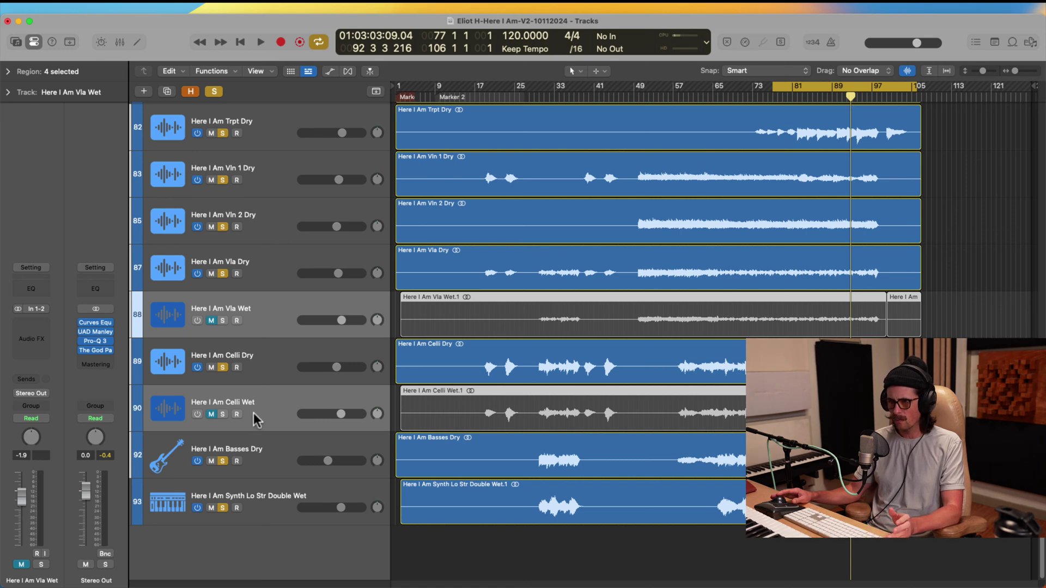
right_click(254, 413)
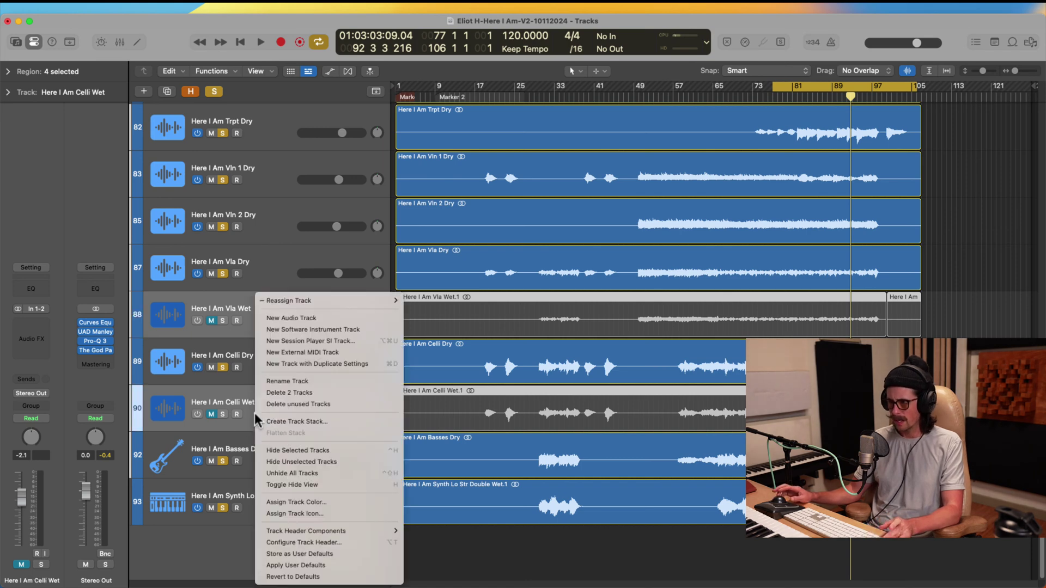
click(317, 452)
Switch off the muted Syn-Rapid Eye-Bridge track and hide it from the arrangement.
scroll(826, 307, up, 10)
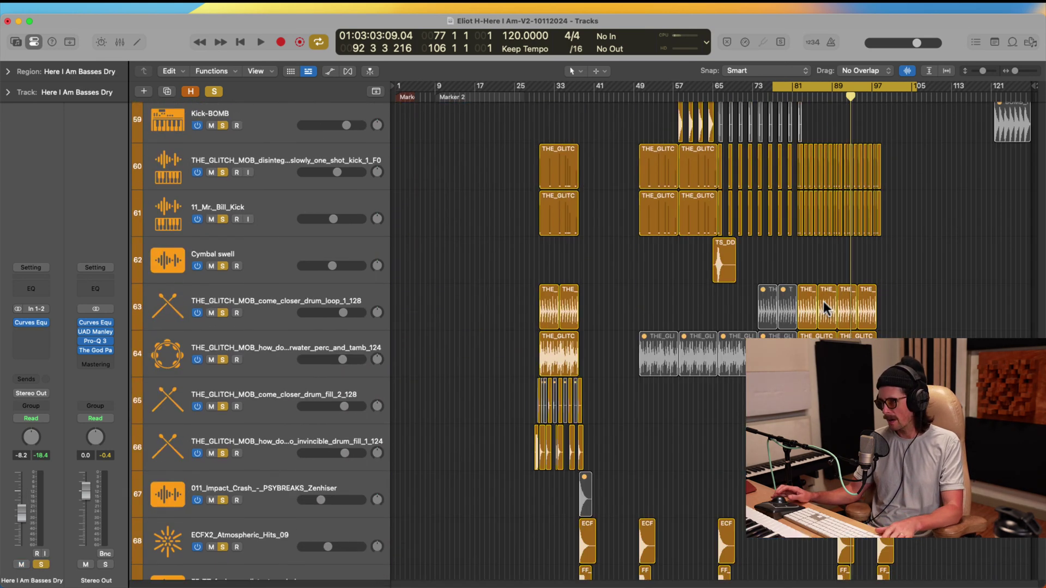
scroll(824, 303, up, 15)
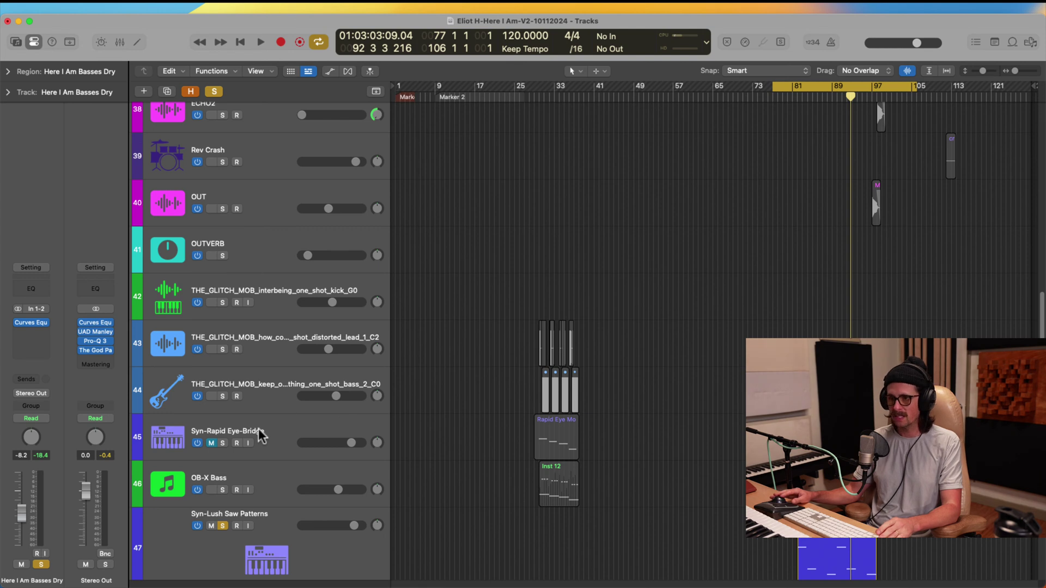
click(259, 437)
click(197, 443)
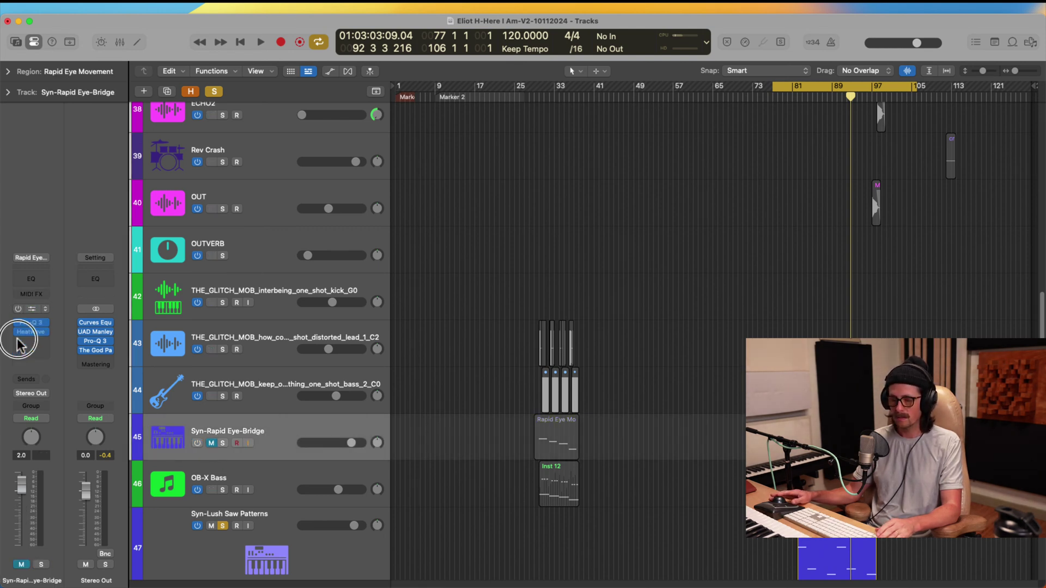
right_click(295, 431)
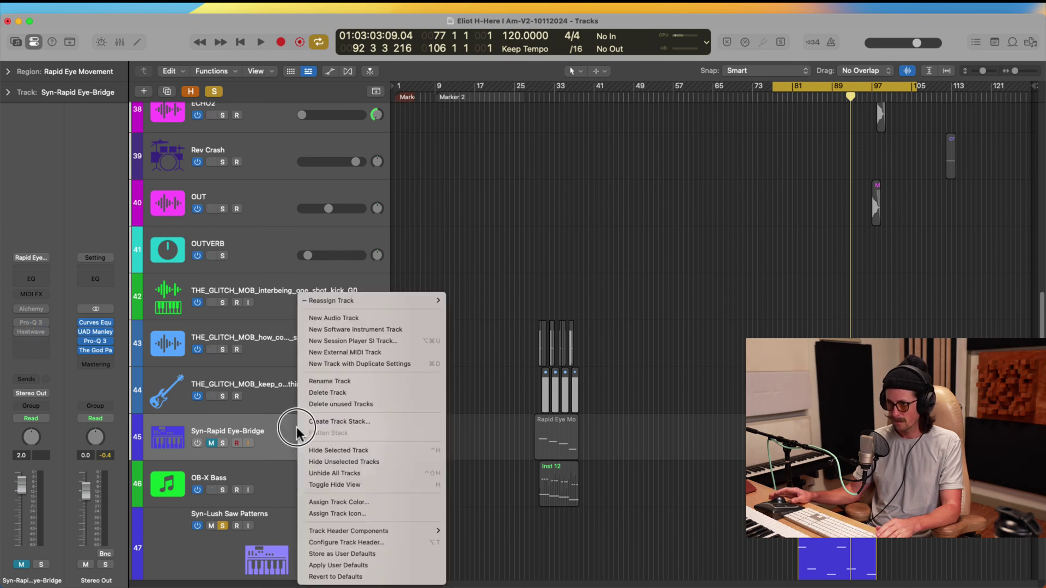
click(344, 450)
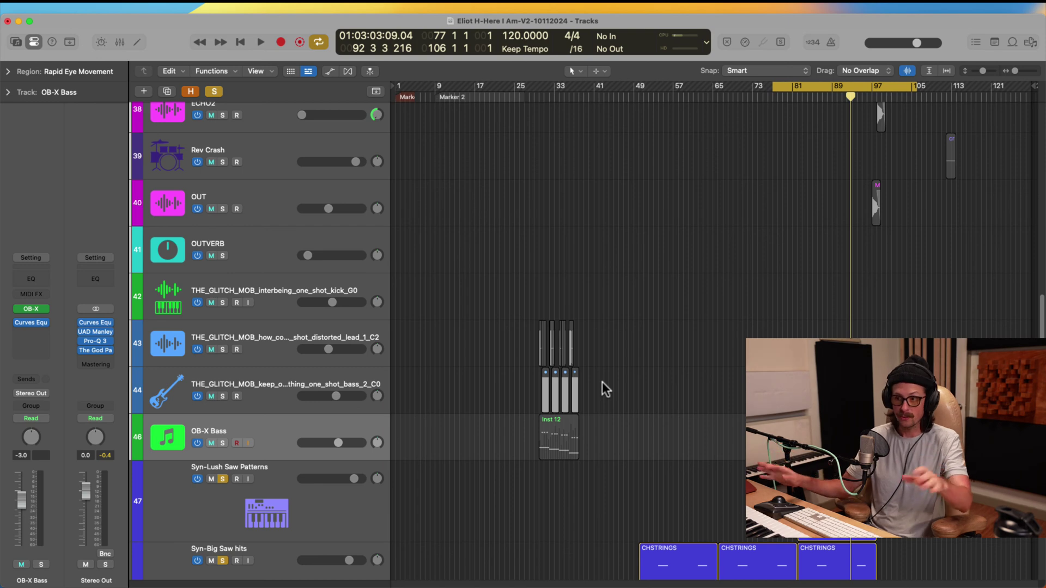
Open the UAD Fender, Rabbit Tape, Pro-Q 3, Chorus JUN-6 and Primavera plug-ins on GTR-Arp track 15 to inspect its effects chain.
scroll(649, 347, up, 3)
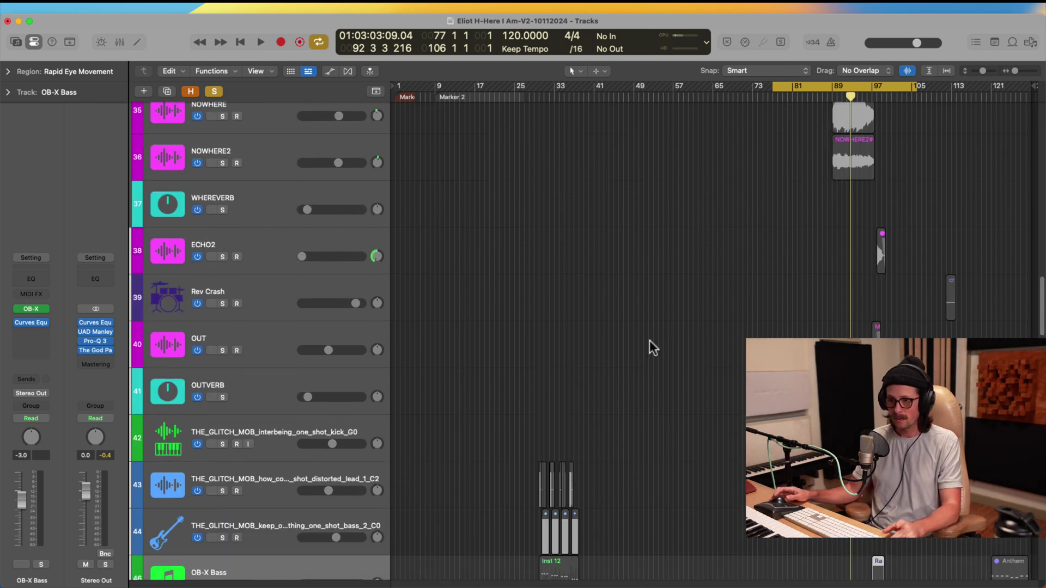
scroll(650, 341, up, 15)
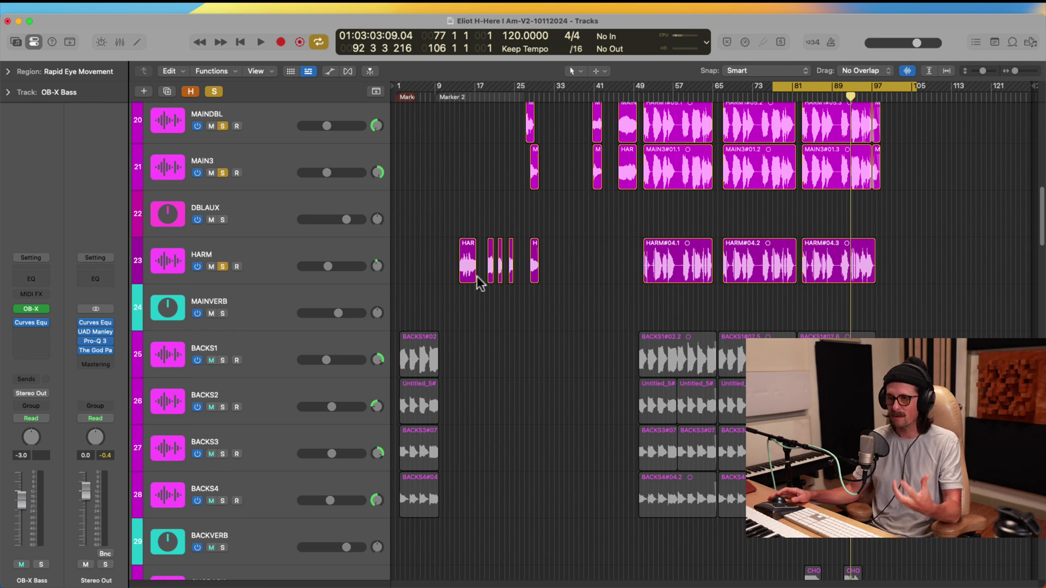
scroll(477, 277, up, 1)
scroll(639, 310, up, 10)
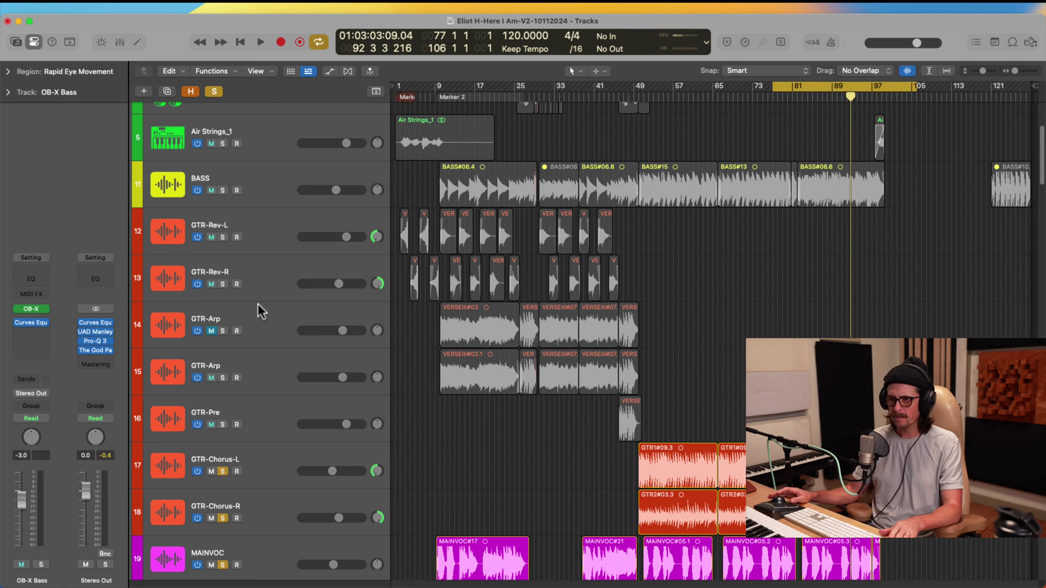
click(256, 325)
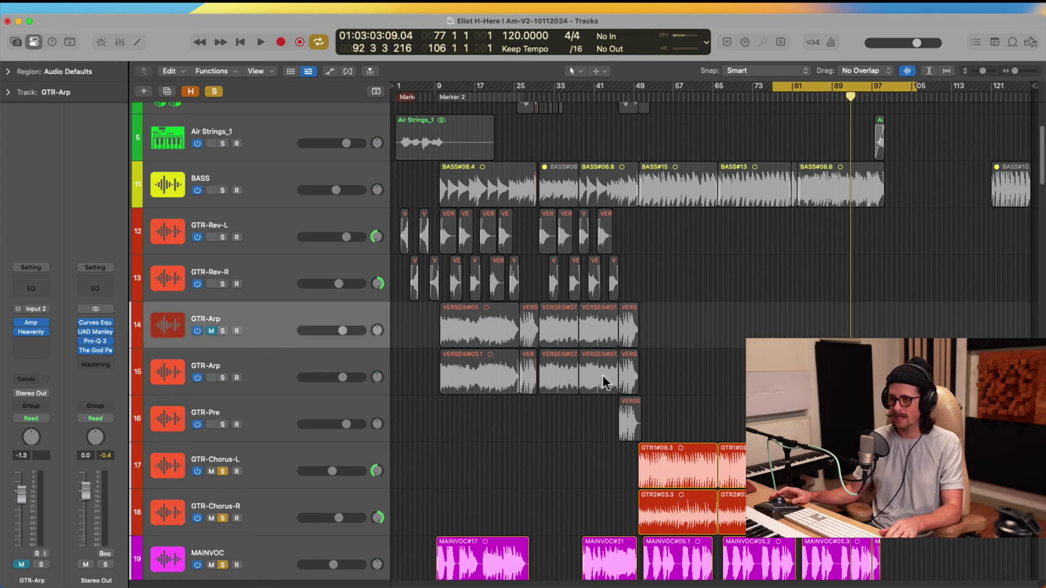
click(257, 363)
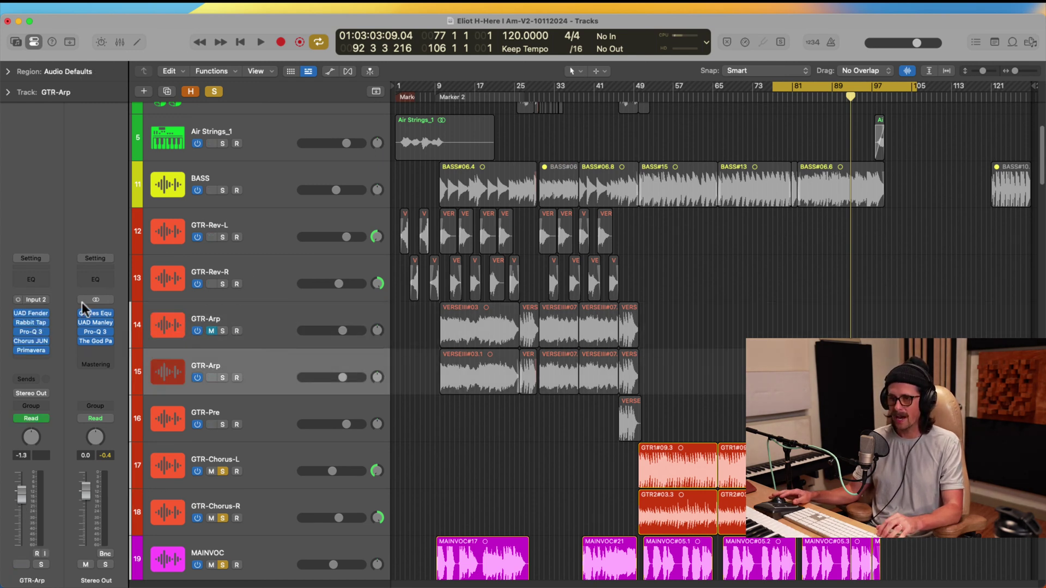
click(33, 313)
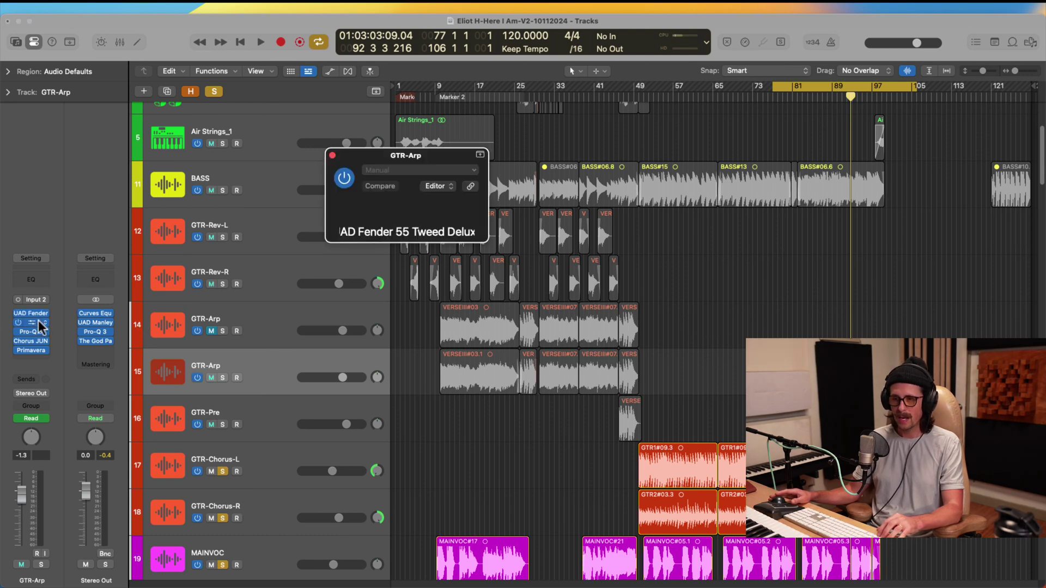
click(33, 322)
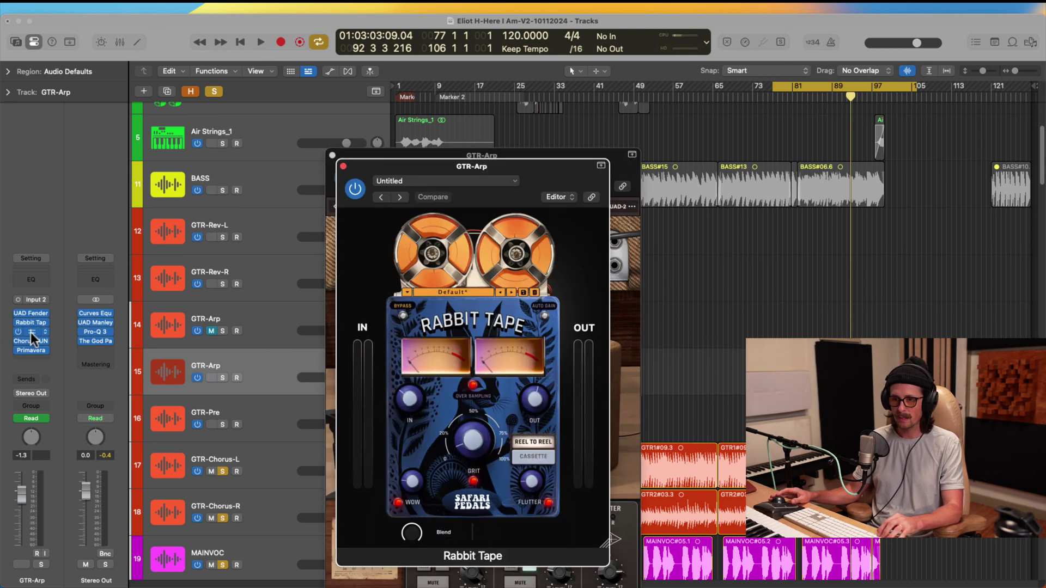
click(31, 332)
click(32, 341)
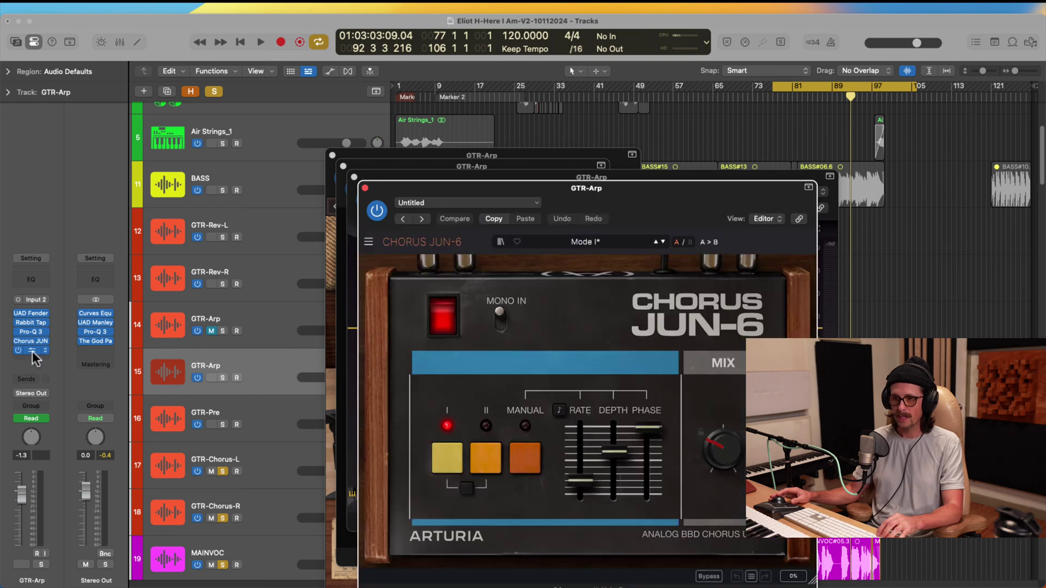
click(32, 351)
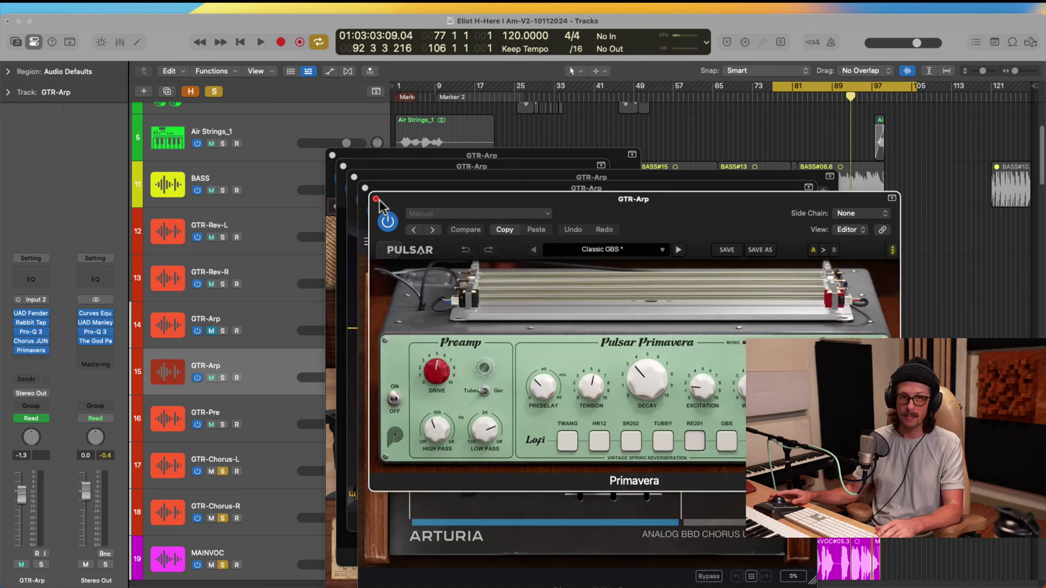
Close all the open plug-in windows of GTR-Arp track 15.
click(377, 199)
click(365, 188)
click(353, 177)
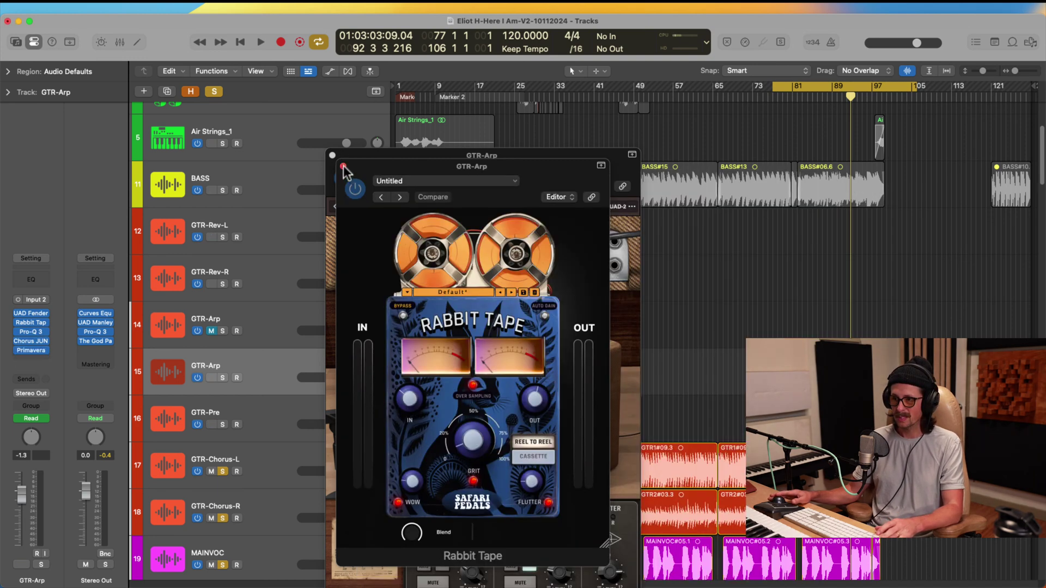
click(342, 166)
click(331, 155)
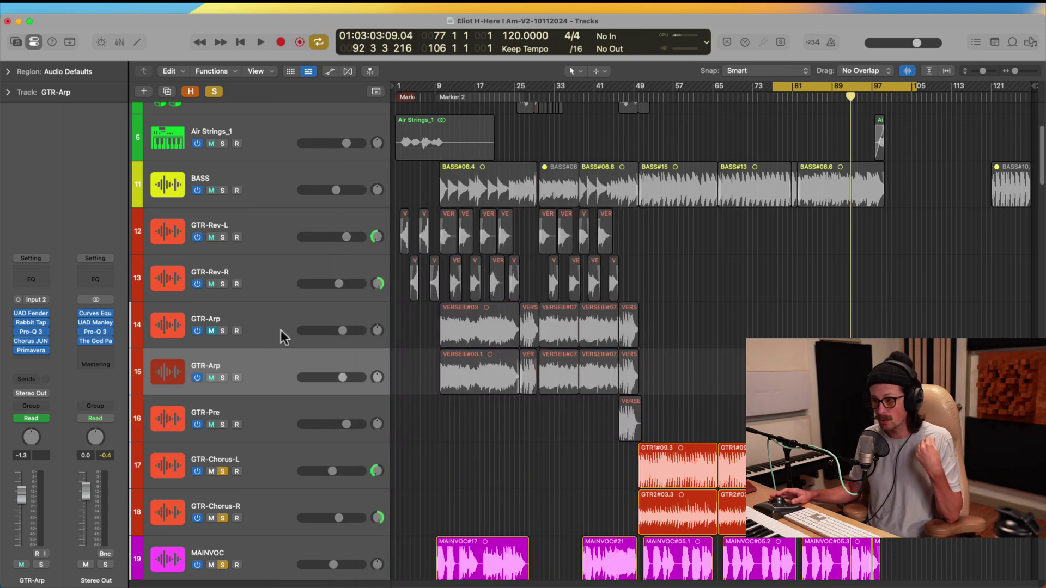
Switch off the muted GTR-Arp track 14 and hide it.
click(258, 330)
click(197, 331)
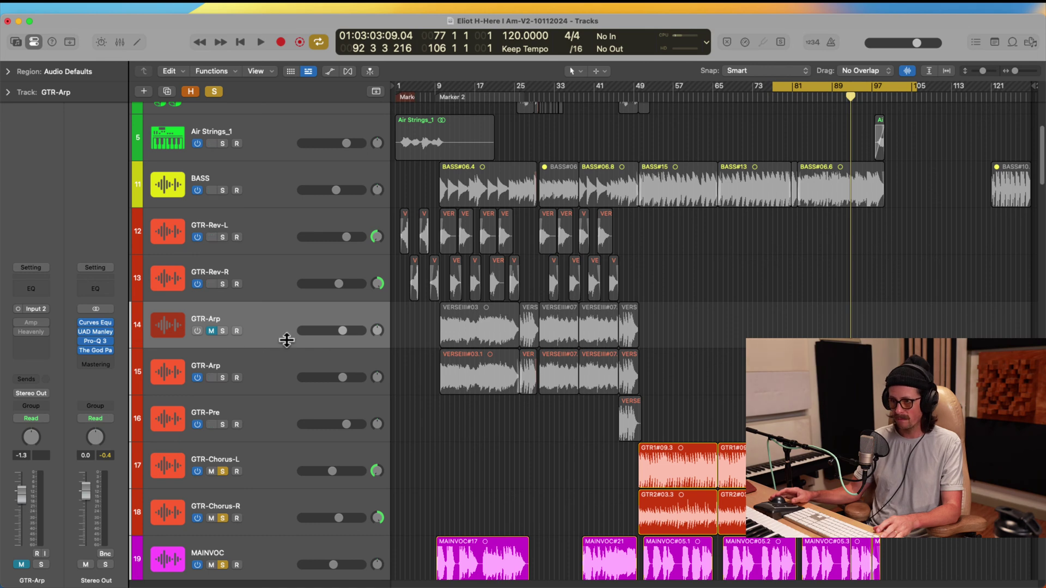
right_click(287, 338)
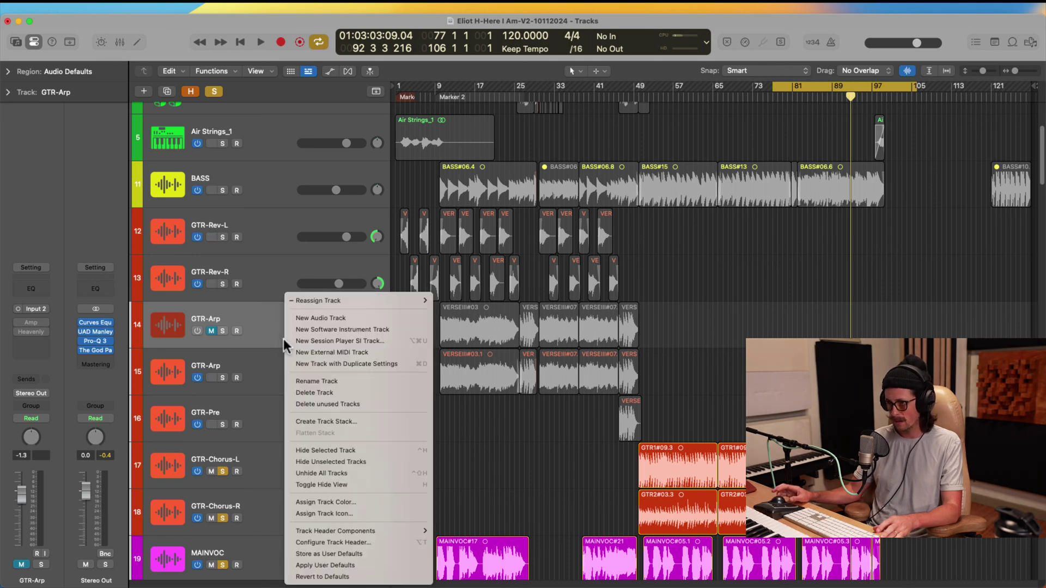
click(348, 450)
Inspect the UADx Verve Analog Machines plug-in on the Syn-Strings track and close its window.
scroll(708, 406, up, 5)
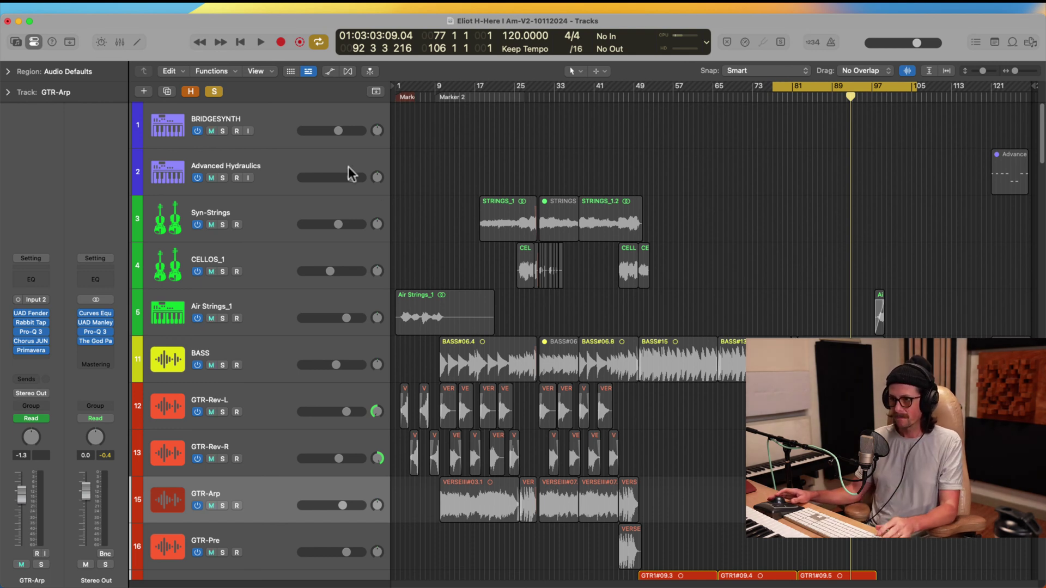
click(267, 212)
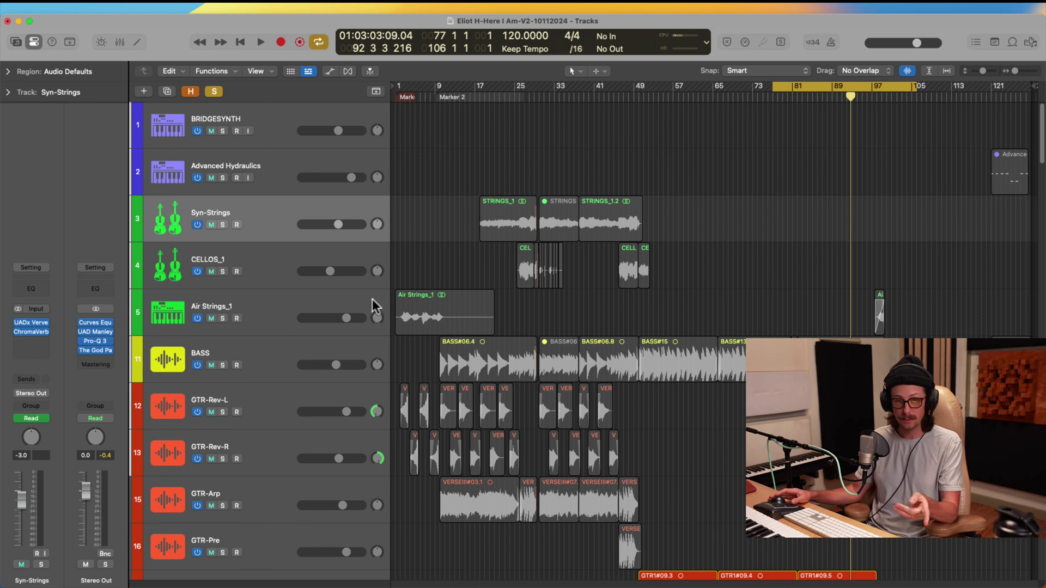
click(37, 324)
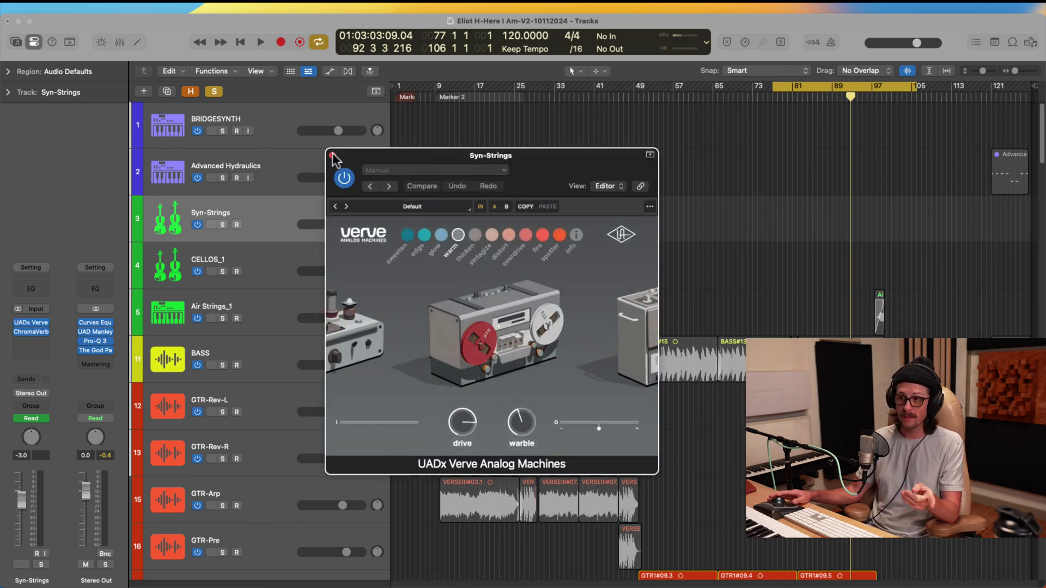
click(331, 155)
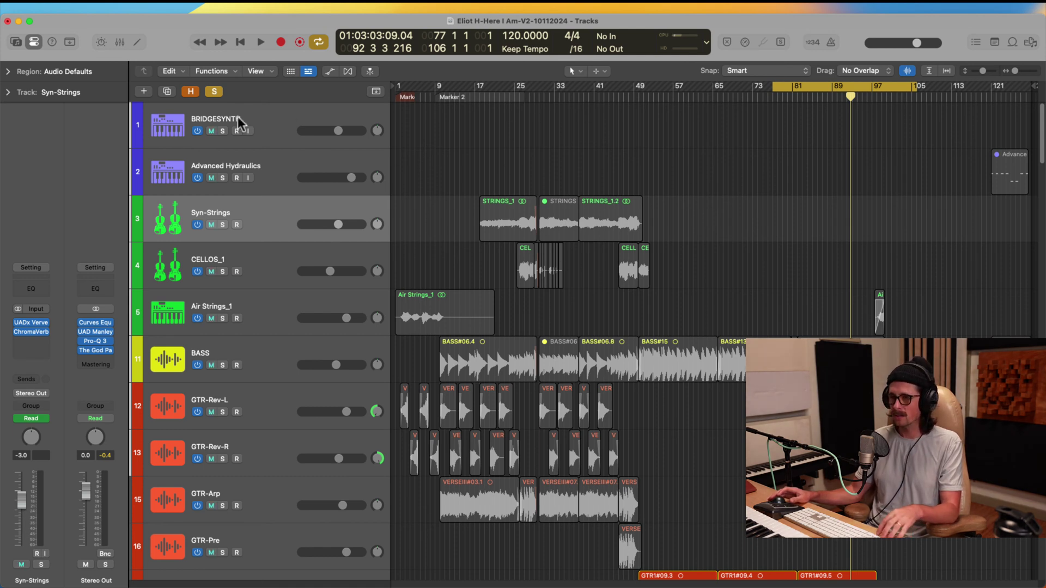
Mute, switch off and hide the BRIDGESYNTH and Advanced Hydraulics tracks.
click(273, 131)
click(283, 171)
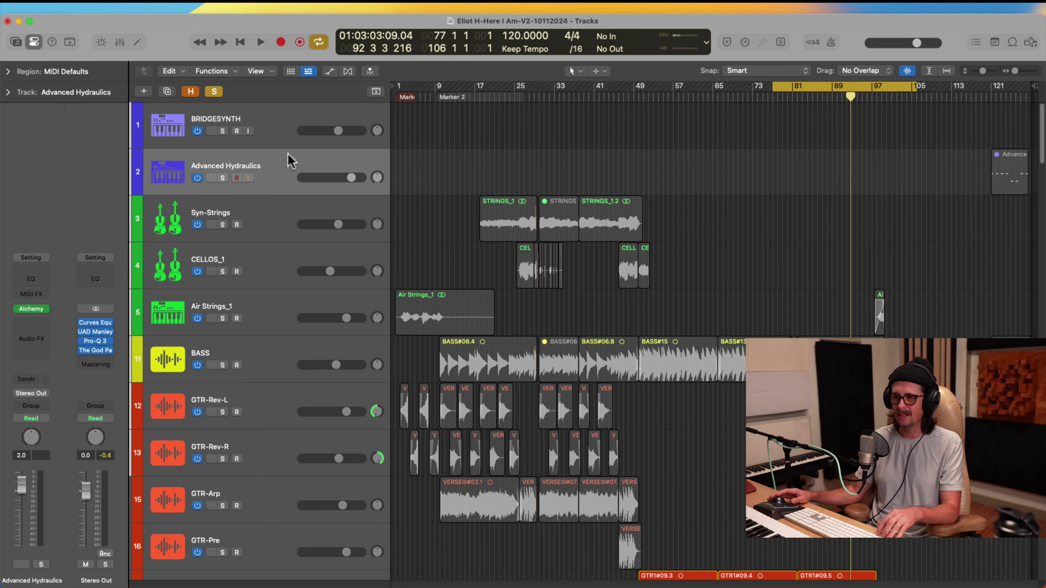
click(268, 133)
key(super+Up)
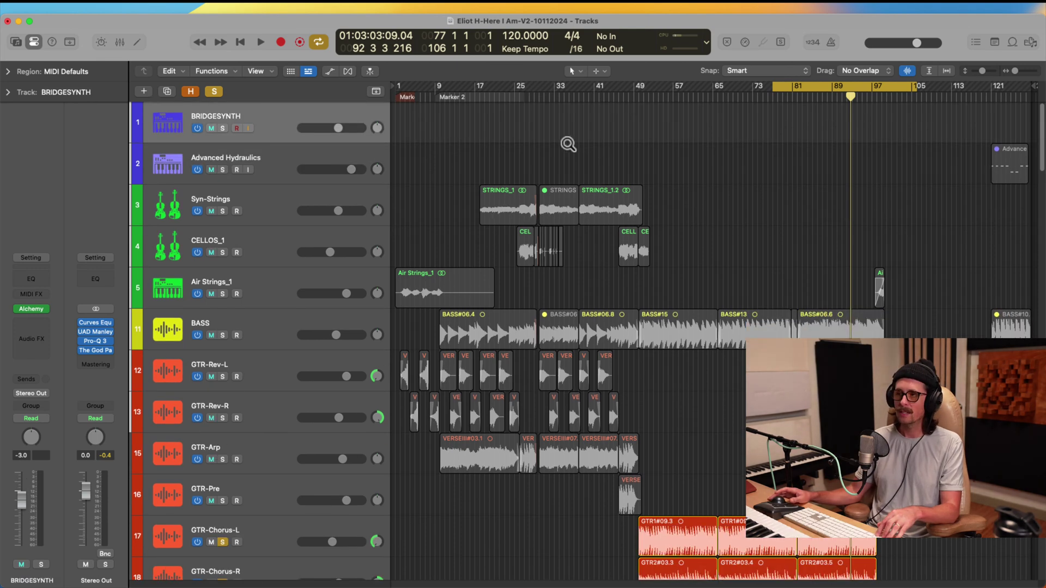
shift+click(279, 164)
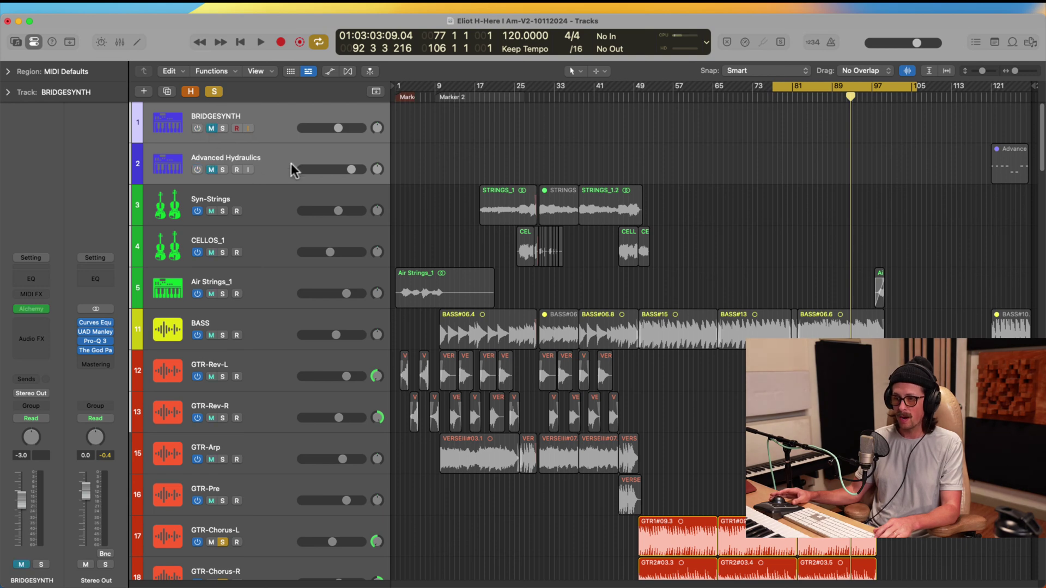
key(x)
click(187, 255)
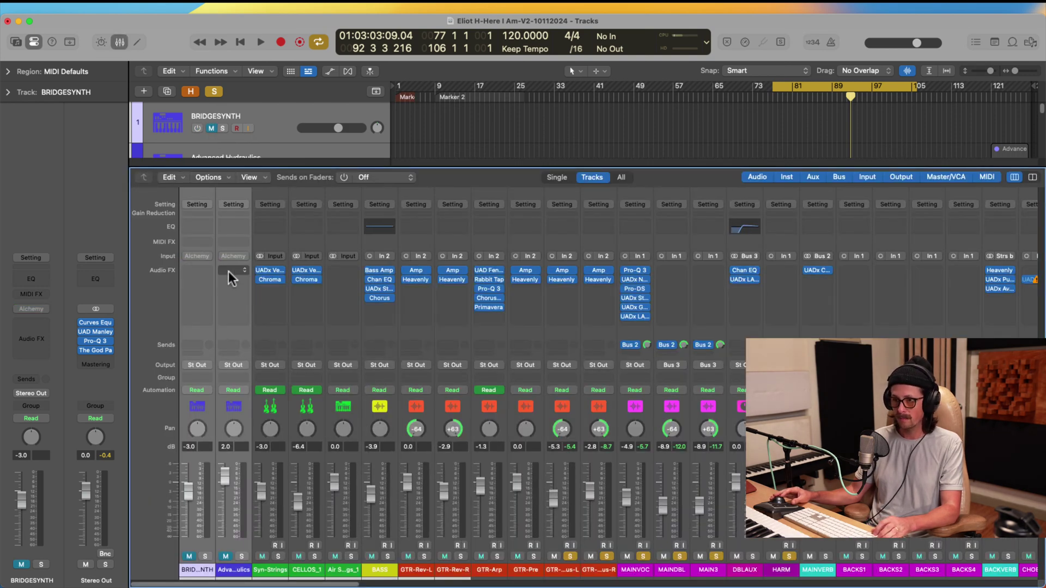
key(x)
right_click(282, 139)
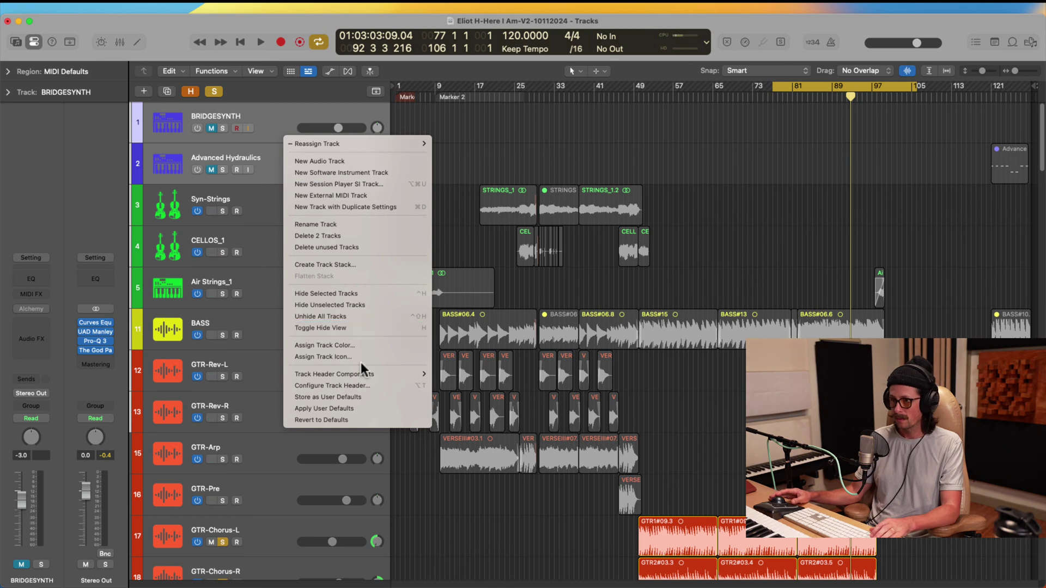
click(361, 293)
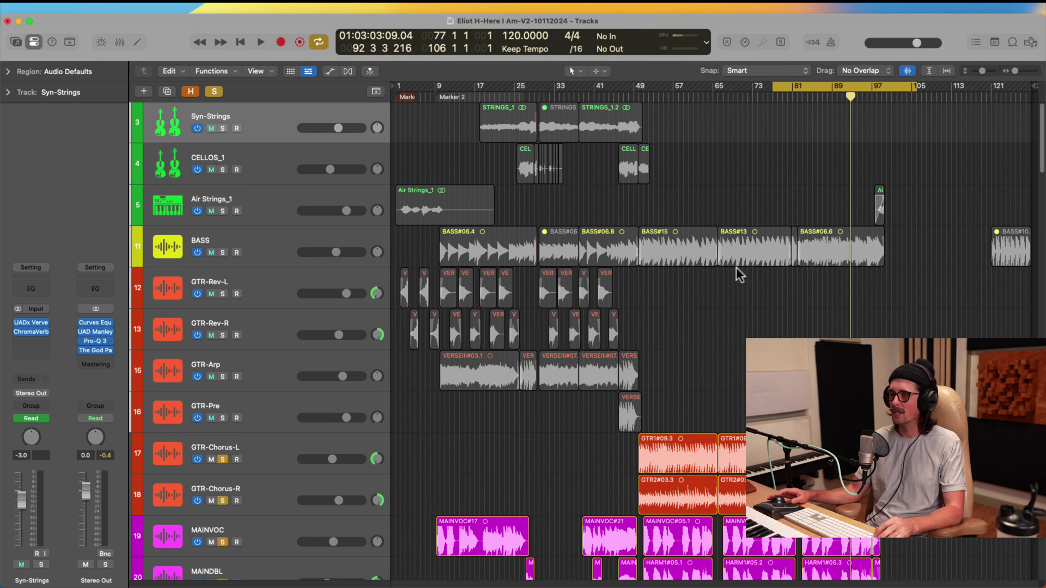
Review the remaining string, bass, guitar, vocal and synth tracks, including a closer look at the bass regions around bars 65 to 97.
scroll(737, 267, down, 15)
scroll(736, 267, up, 10)
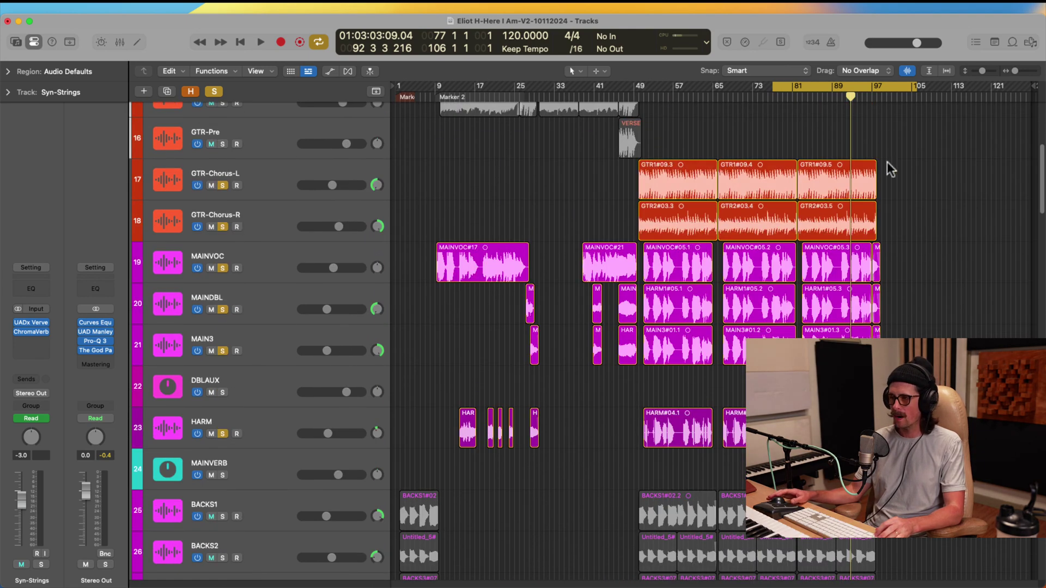
scroll(704, 166, up, 5)
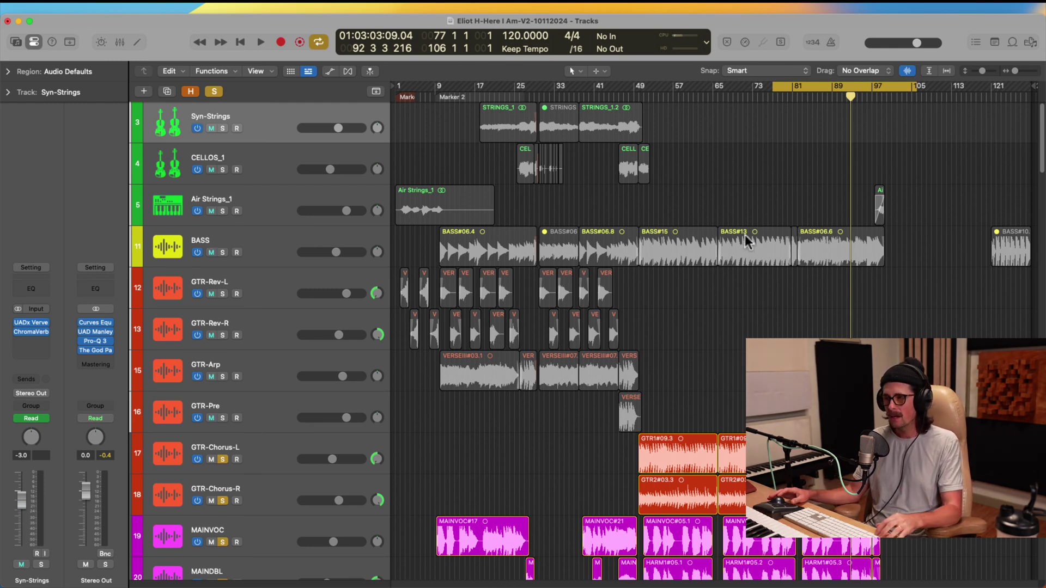
drag(717, 200, 985, 332)
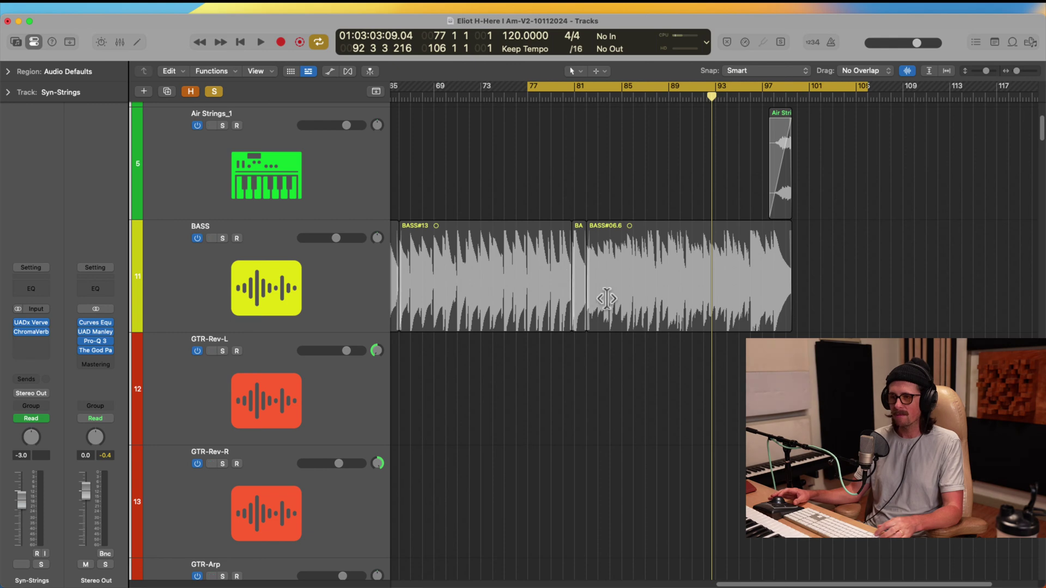
ctrl+alt+click(606, 298)
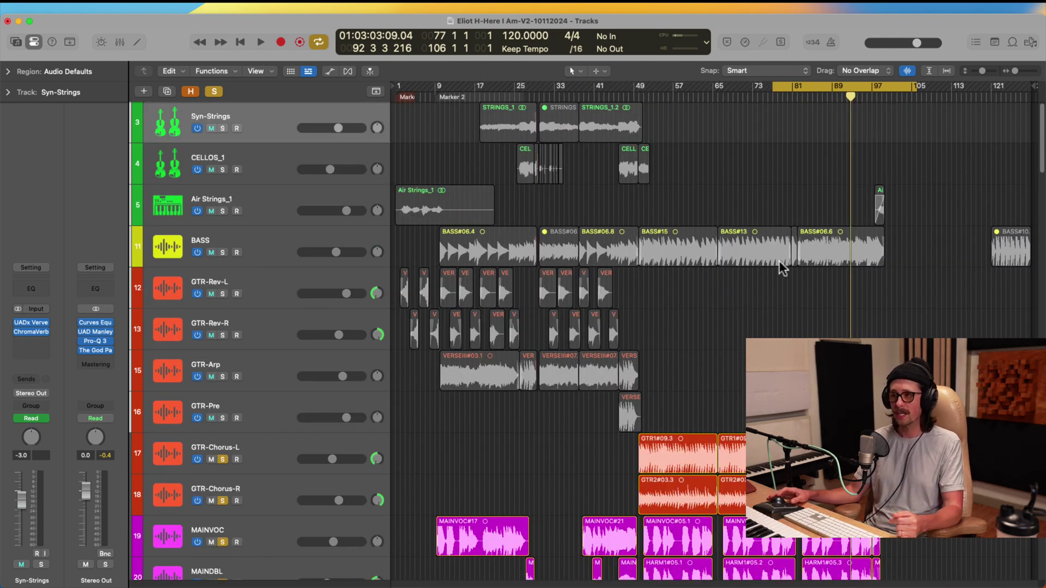
scroll(779, 261, down, 10)
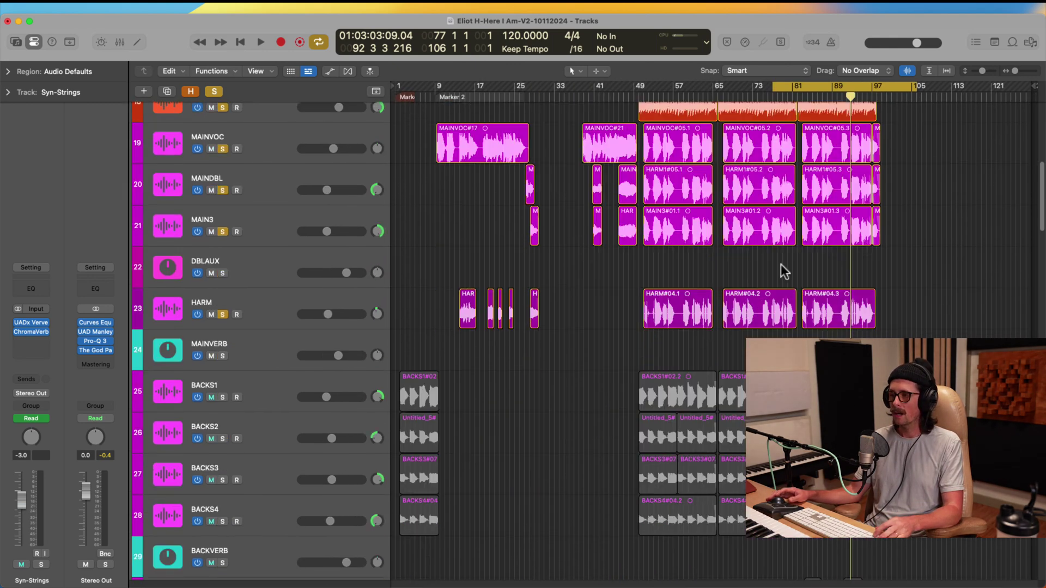
scroll(695, 359, down, 12)
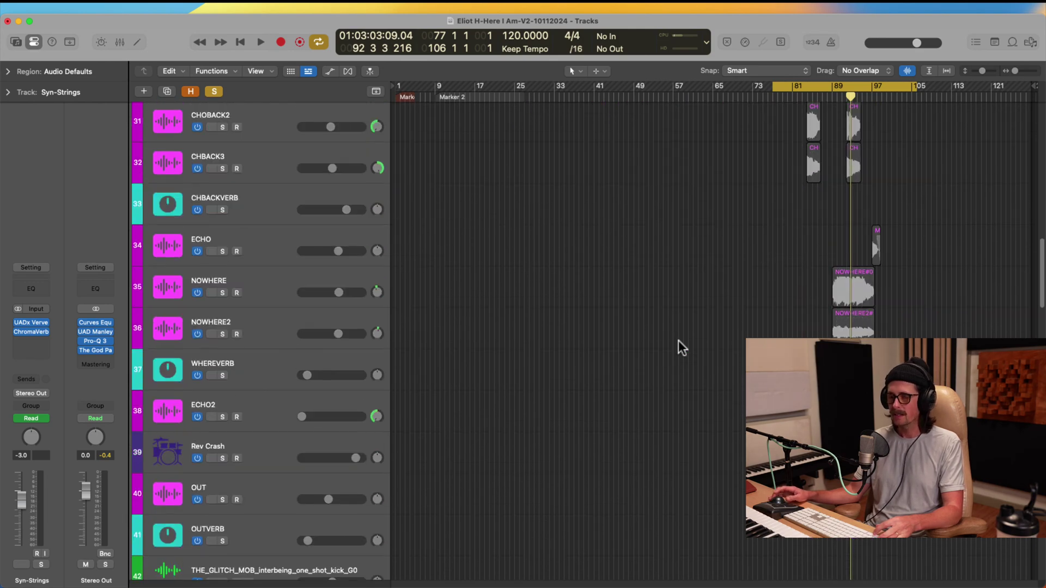
scroll(679, 347, down, 5)
scroll(679, 347, up, 6)
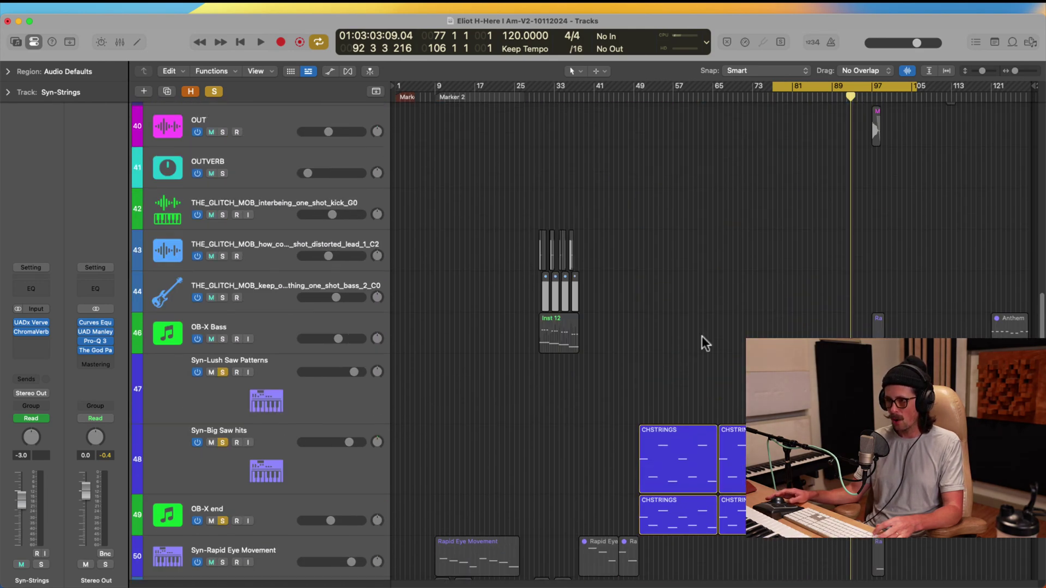
Solo all the vocal, reverb and effect tracks from MAINVERB through OUTVERB (tracks 24 to 41).
scroll(702, 348, down, 5)
scroll(700, 355, down, 12)
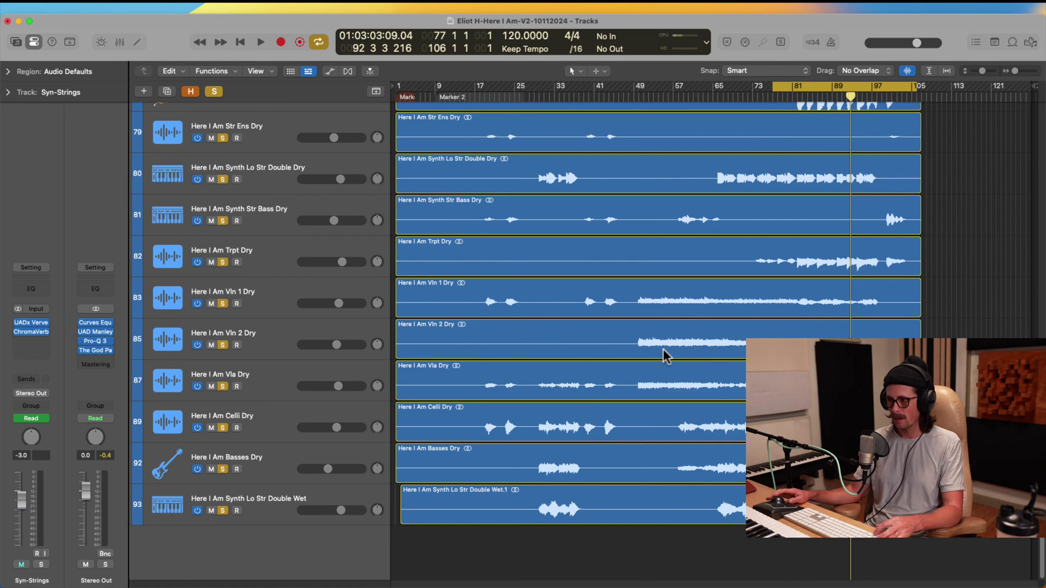
scroll(667, 353, down, 2)
scroll(671, 328, down, 4)
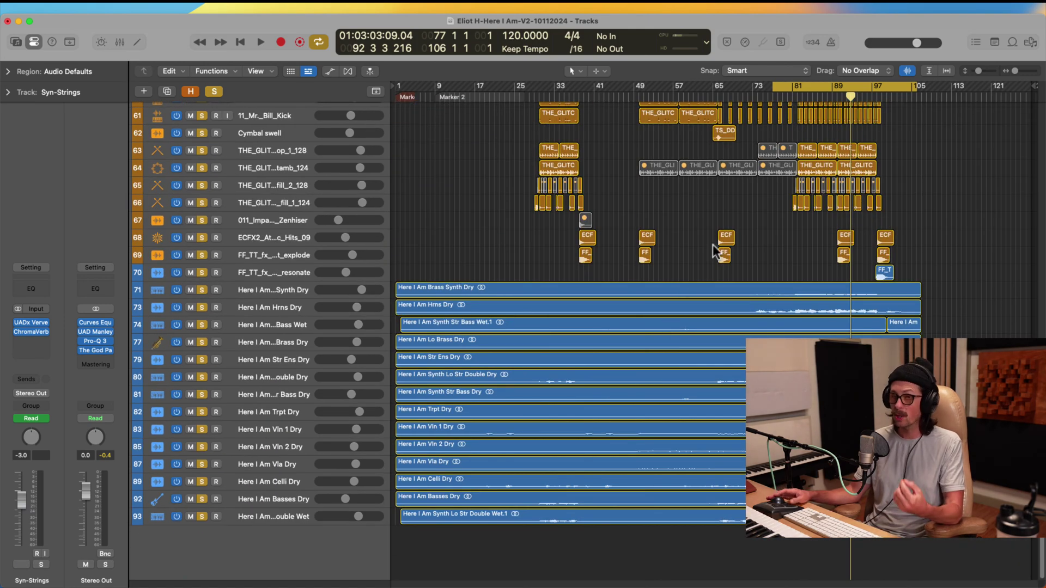
scroll(776, 240, up, 10)
scroll(775, 234, up, 15)
scroll(518, 304, down, 5)
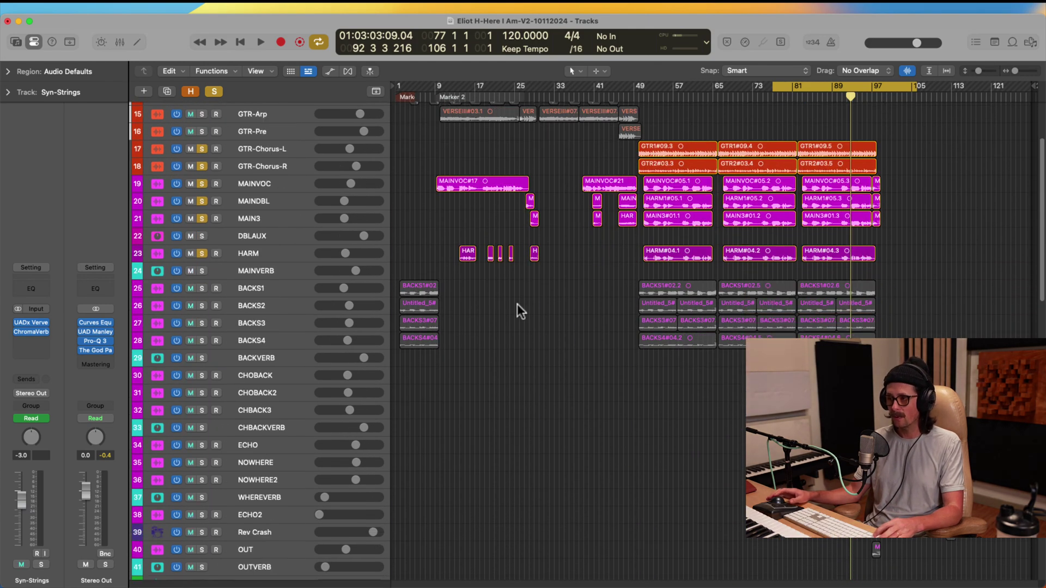
click(266, 269)
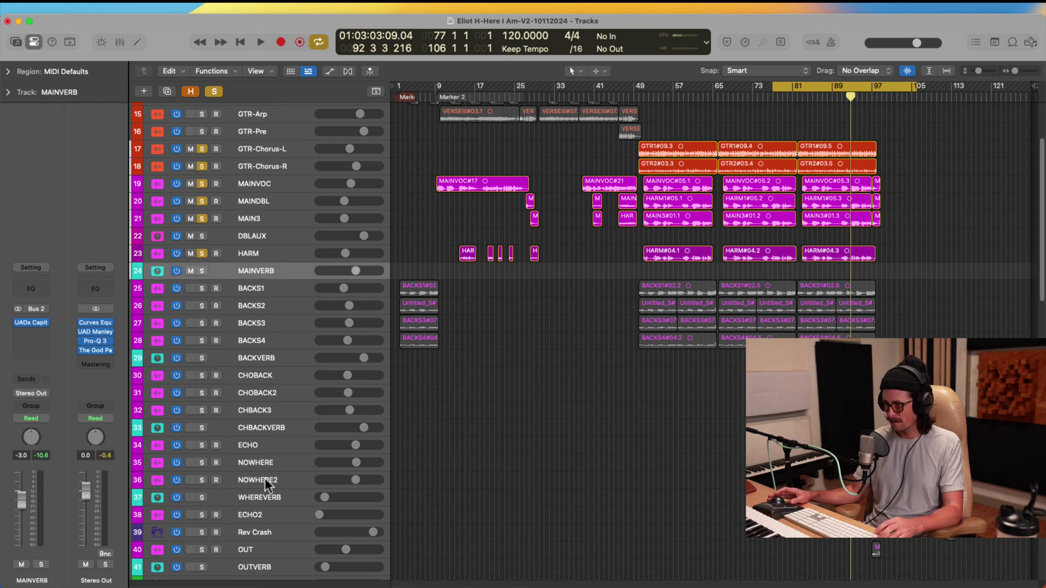
scroll(262, 506, down, 2)
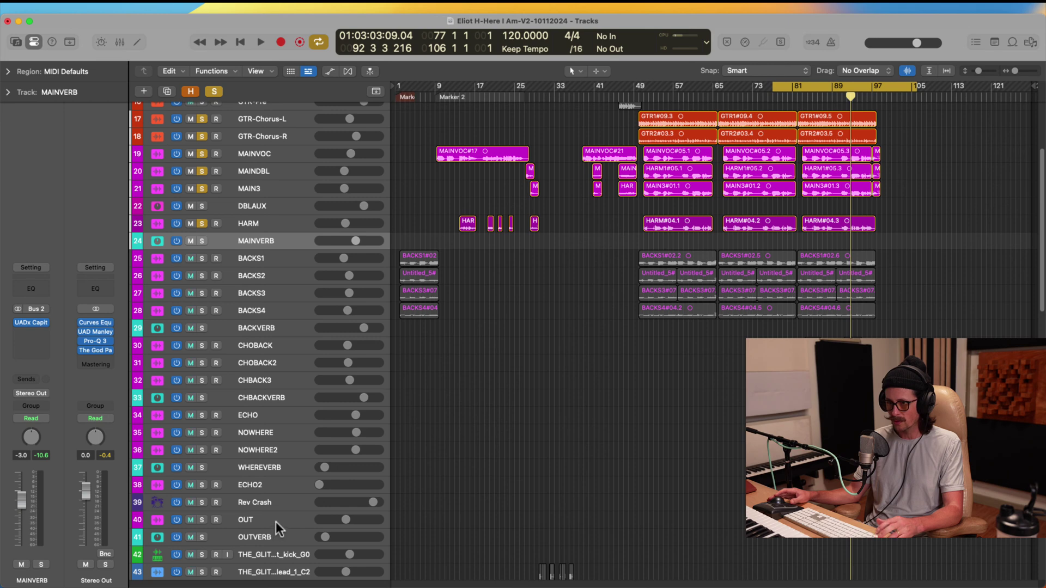
shift+click(210, 533)
click(201, 537)
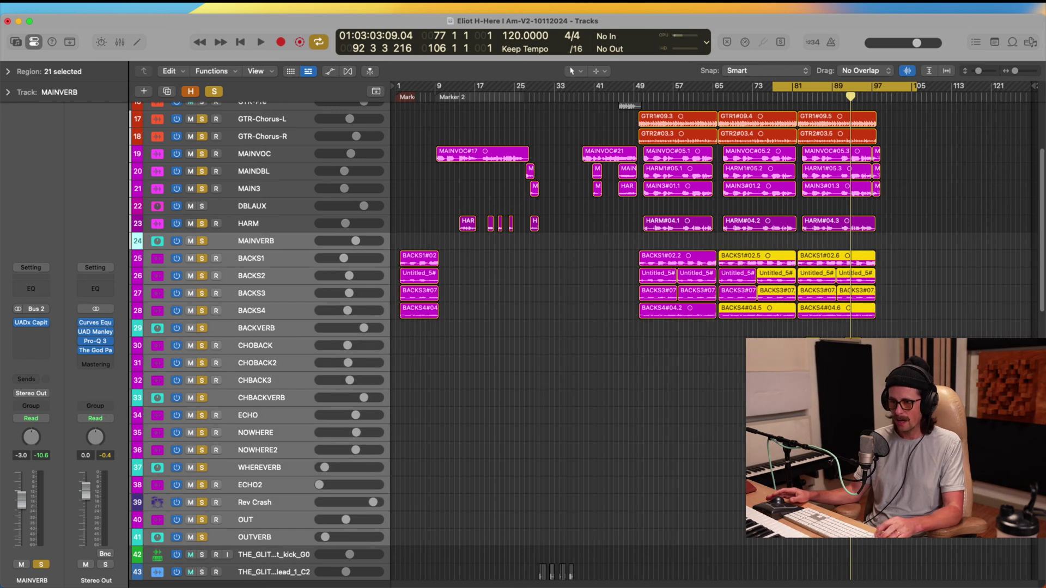
Inspect the OB-X instrument on the OB-X end track and close its window.
scroll(202, 537, up, 5)
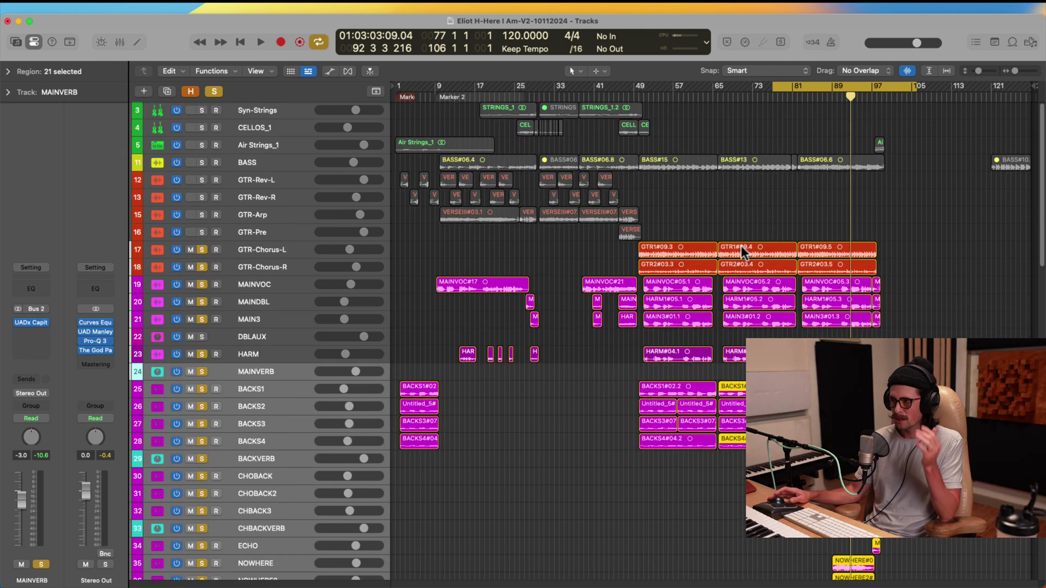
scroll(771, 236, down, 15)
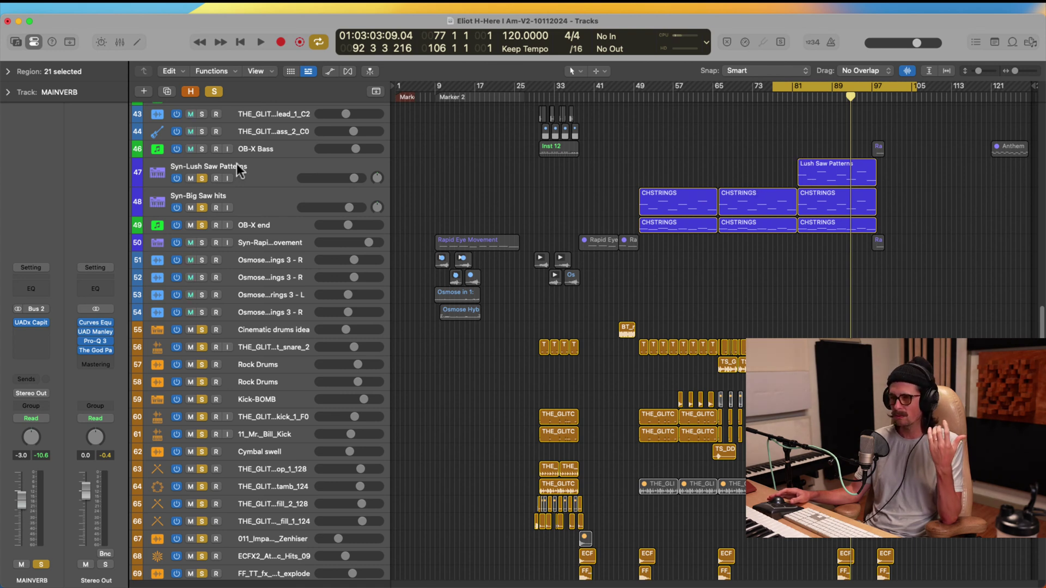
click(251, 233)
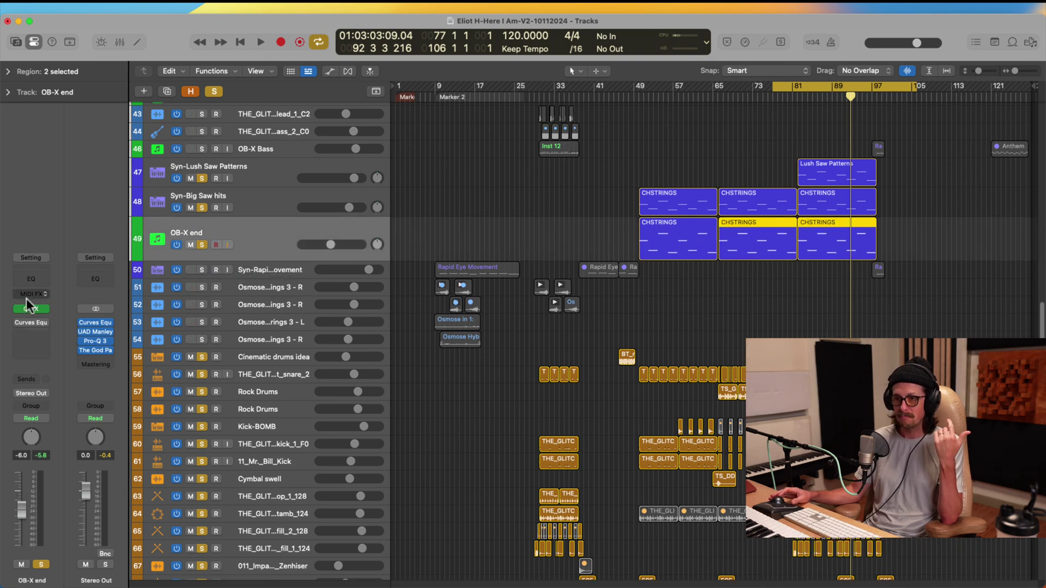
click(29, 309)
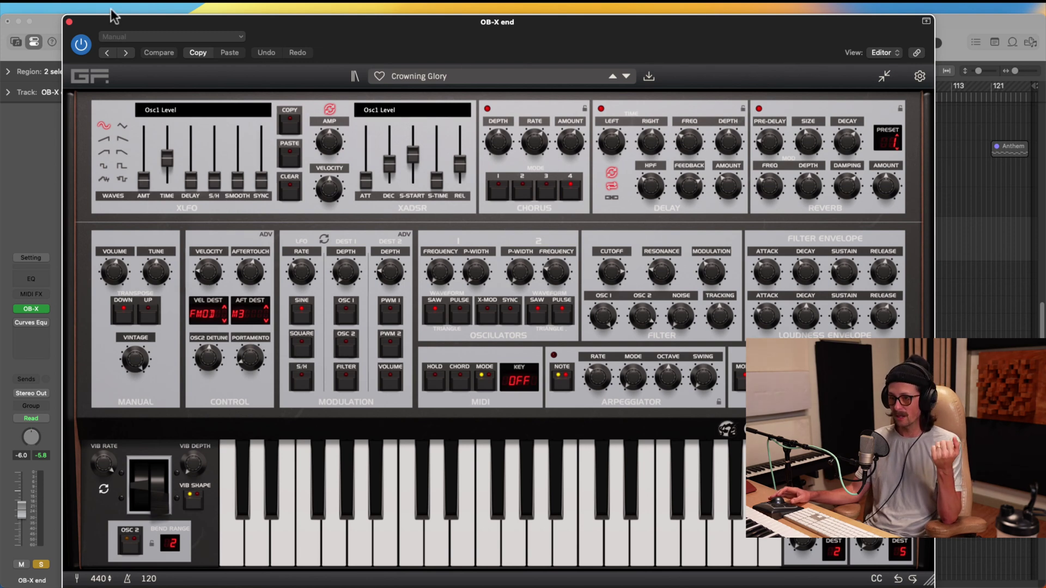
click(70, 21)
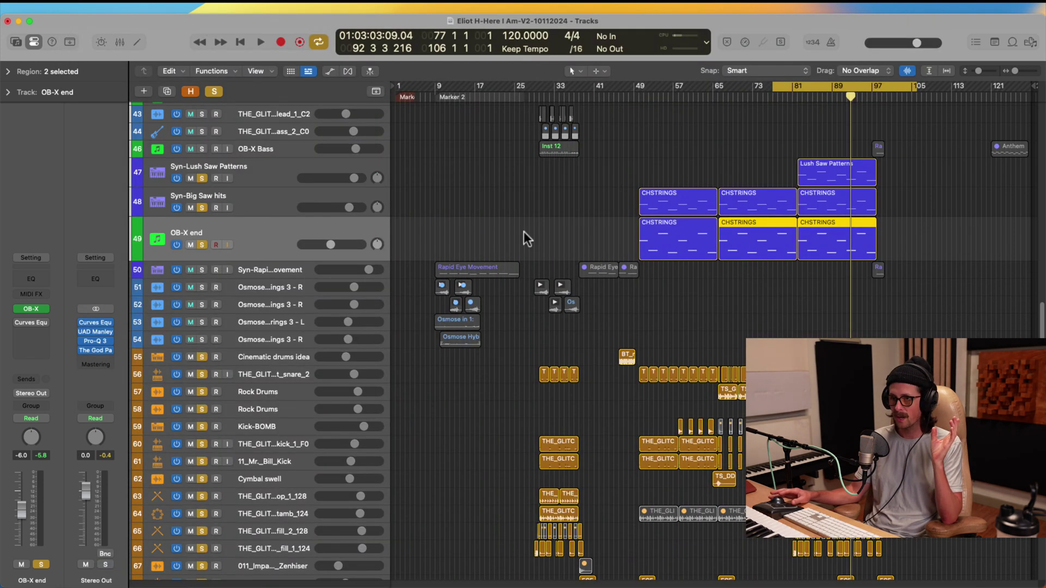
Review the drum tracks from Cinematic drums idea onward and look closely at the orchestral stem regions around bars 69 to 105.
scroll(782, 254, down, 3)
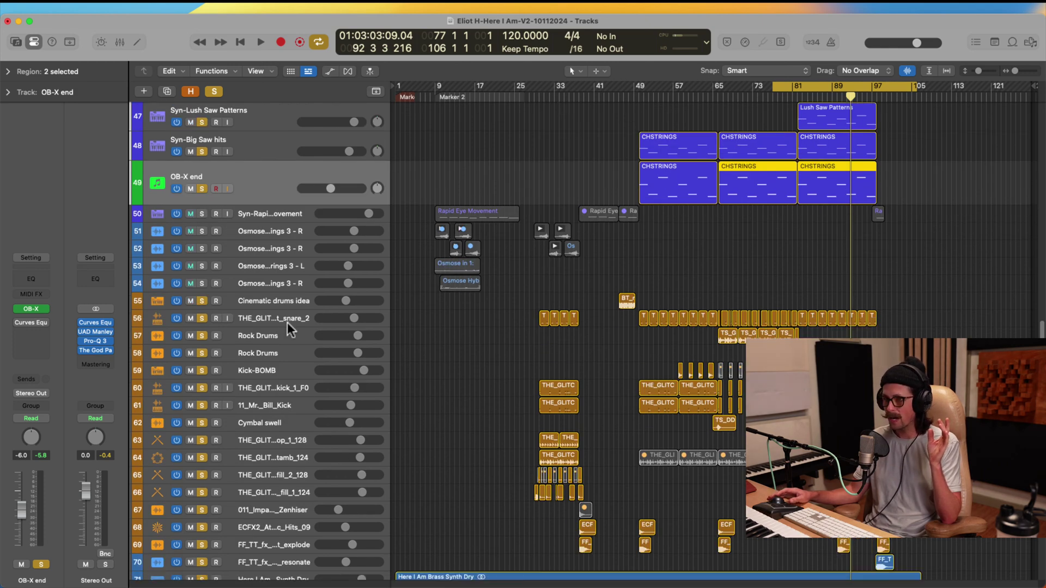
click(278, 306)
scroll(730, 305, down, 7)
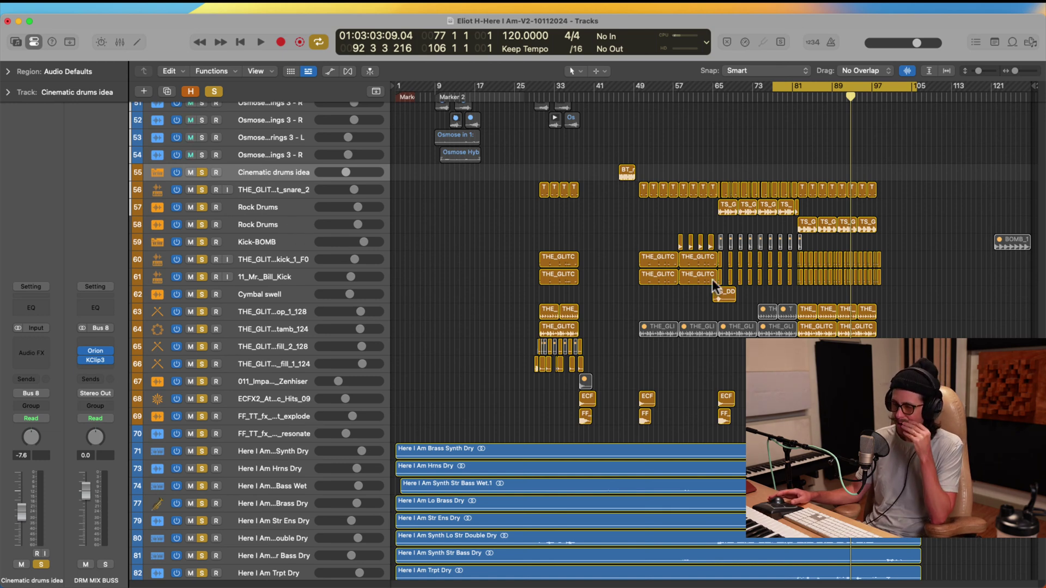
scroll(714, 286, down, 9)
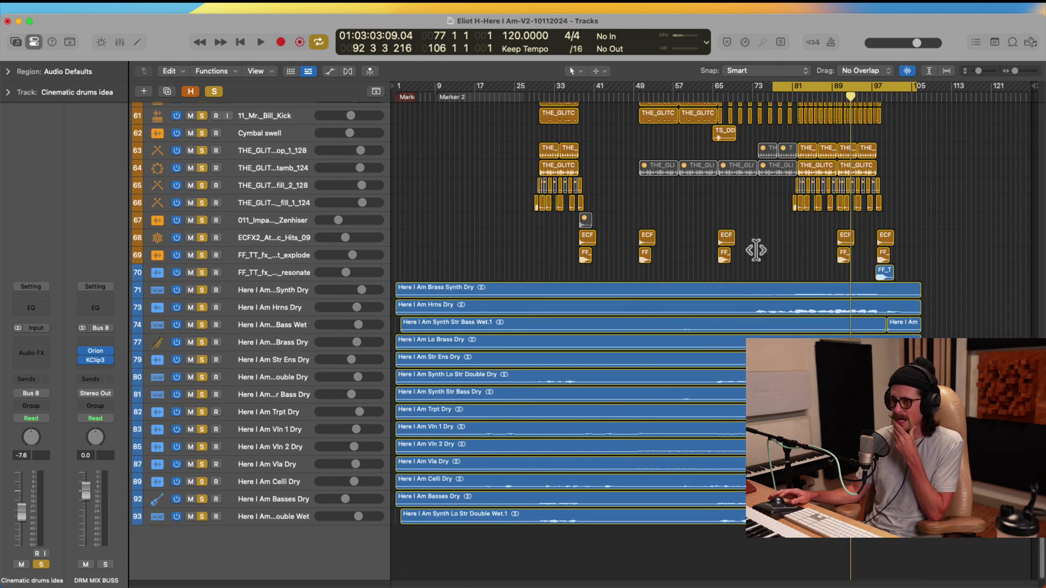
drag(729, 270, 989, 580)
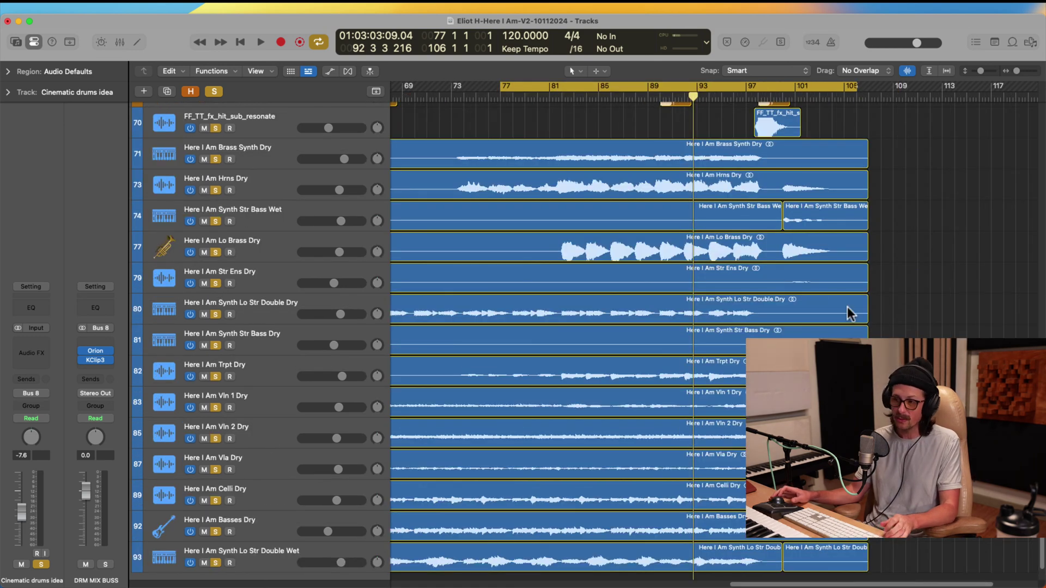
ctrl+alt+click(635, 267)
Route the output of all the orchestral stem tracks, from Brass Synth Dry through Synth Lo Str Double Wet, to Bus 9.
click(262, 292)
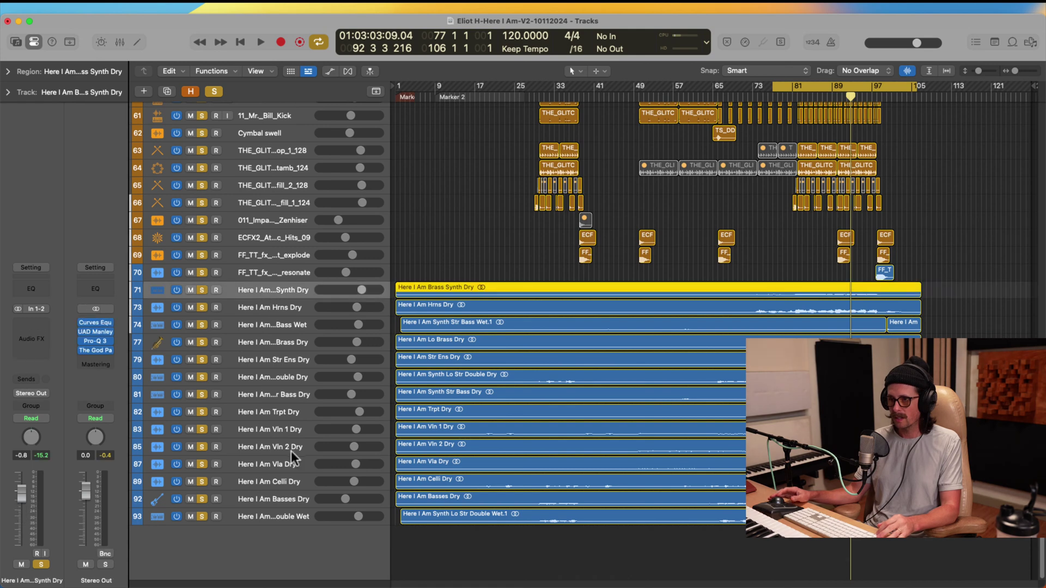
shift+click(276, 517)
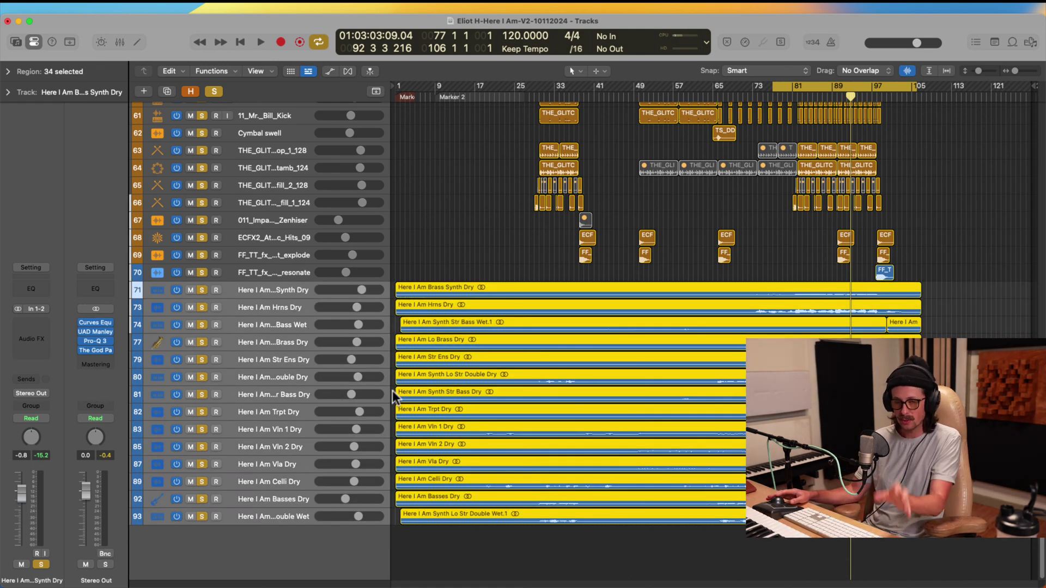
key(x)
scroll(430, 308, right, 10)
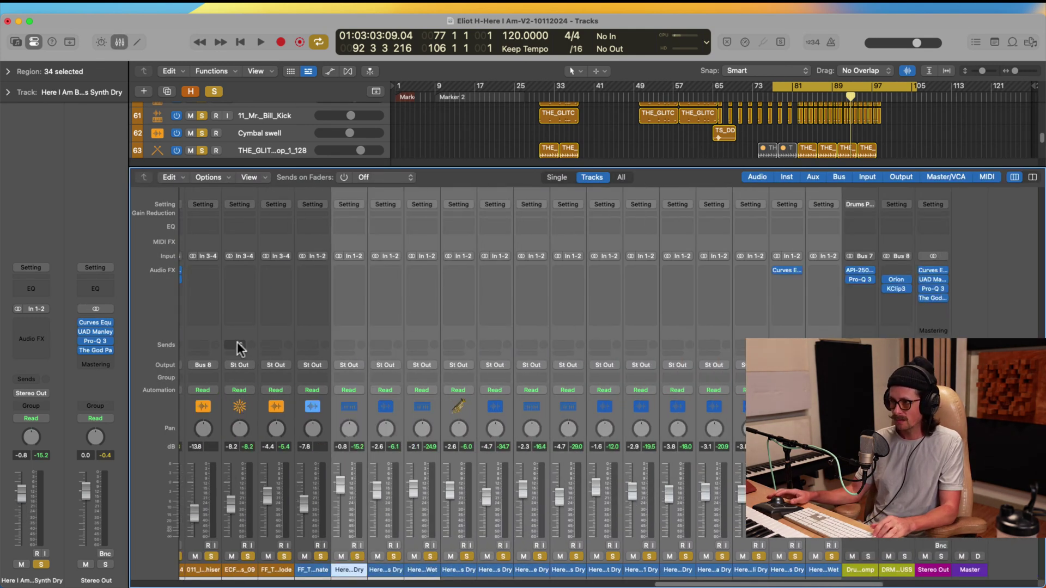
click(343, 365)
mouse_move(371, 412)
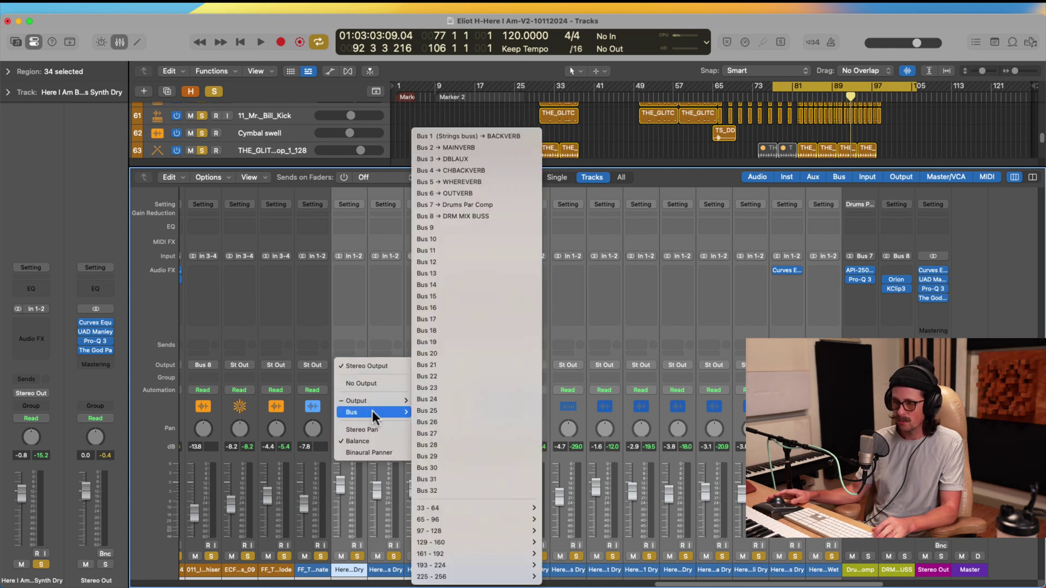
click(447, 231)
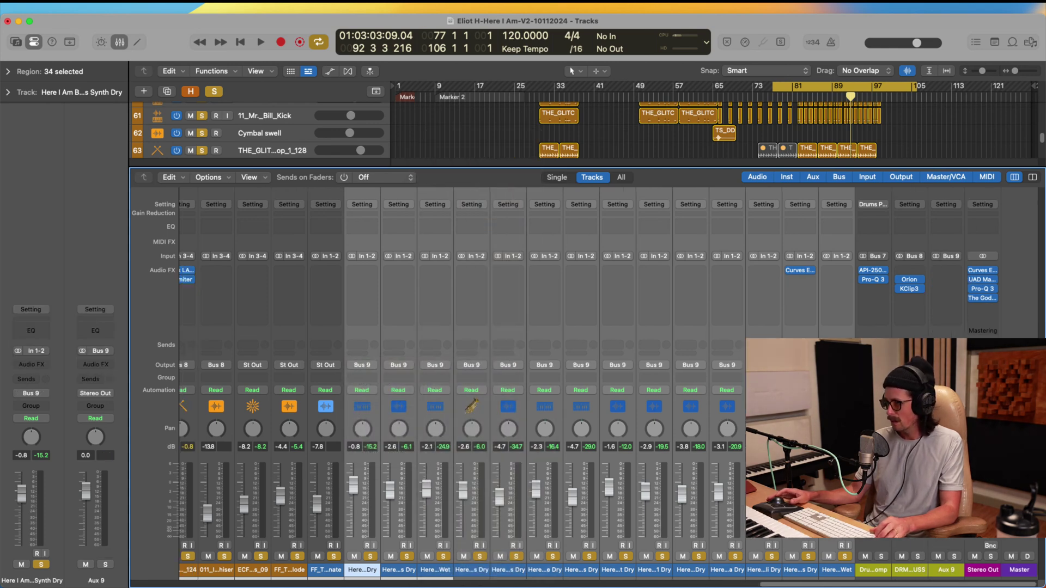
Rename the new Bus 9 aux channel as "Orch stems".
double_click(954, 572)
text(Orch)
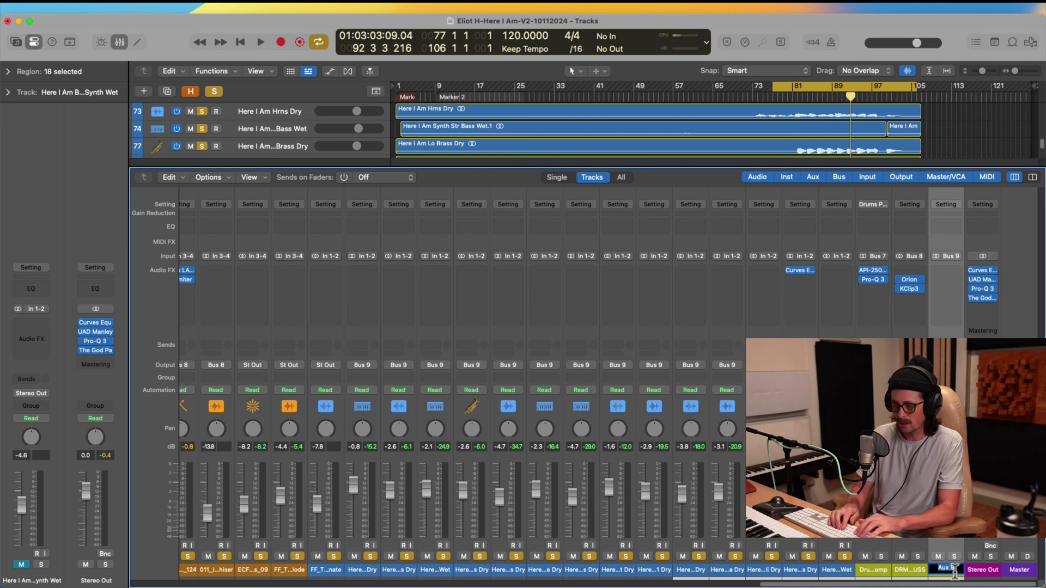
text( stems)
key(Return)
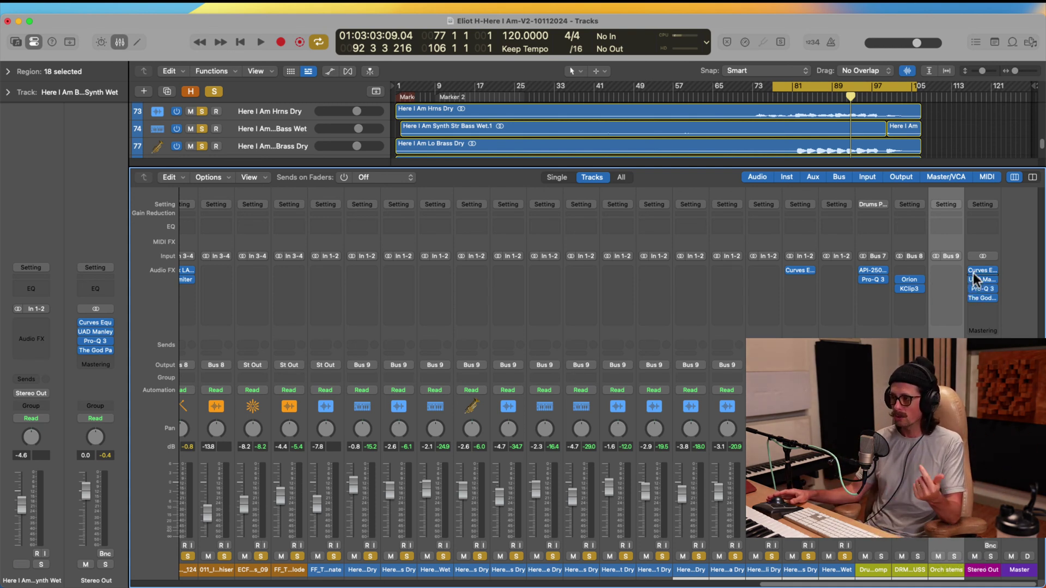
Insert the stereo Waves Curves Equator plug-in on the Orch stems channel and open its window.
click(944, 269)
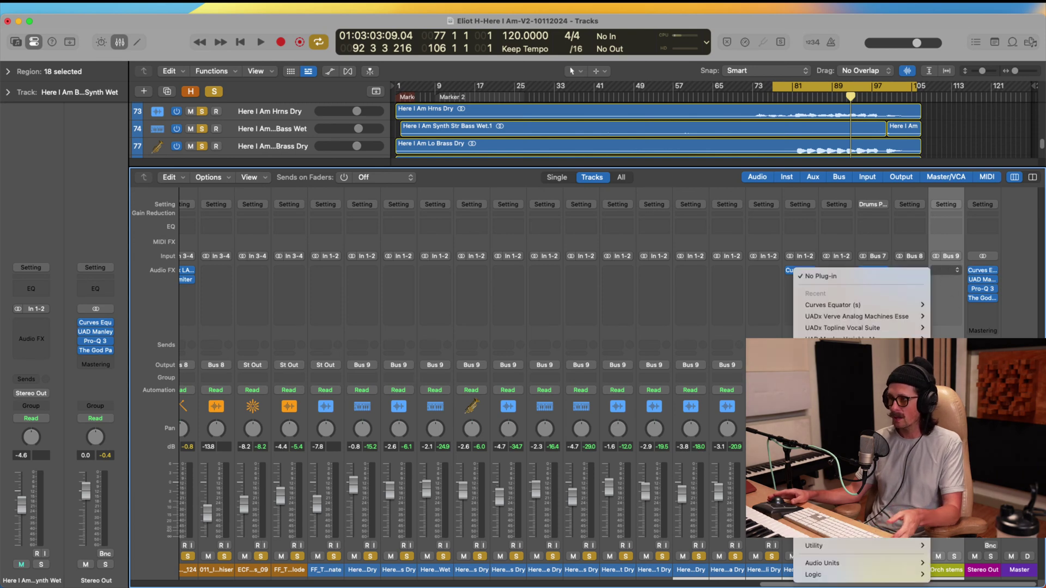
mouse_move(843, 566)
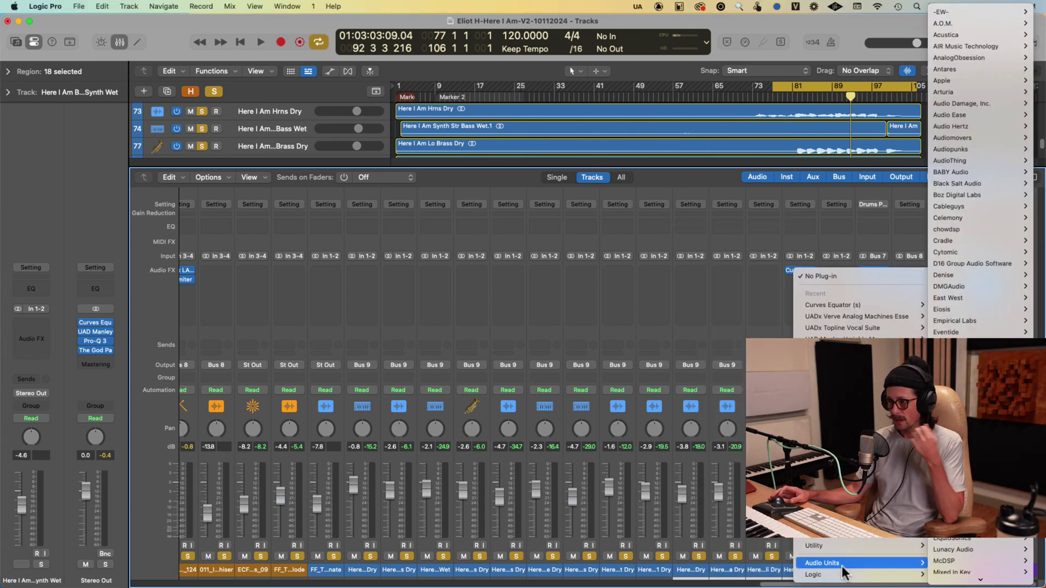
scroll(981, 545, down, 10)
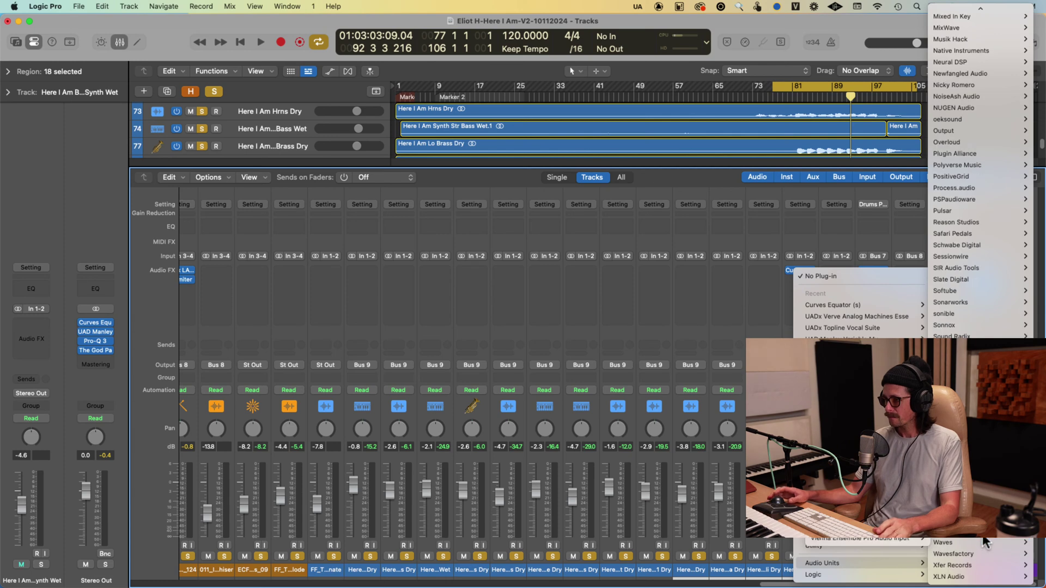
mouse_move(959, 497)
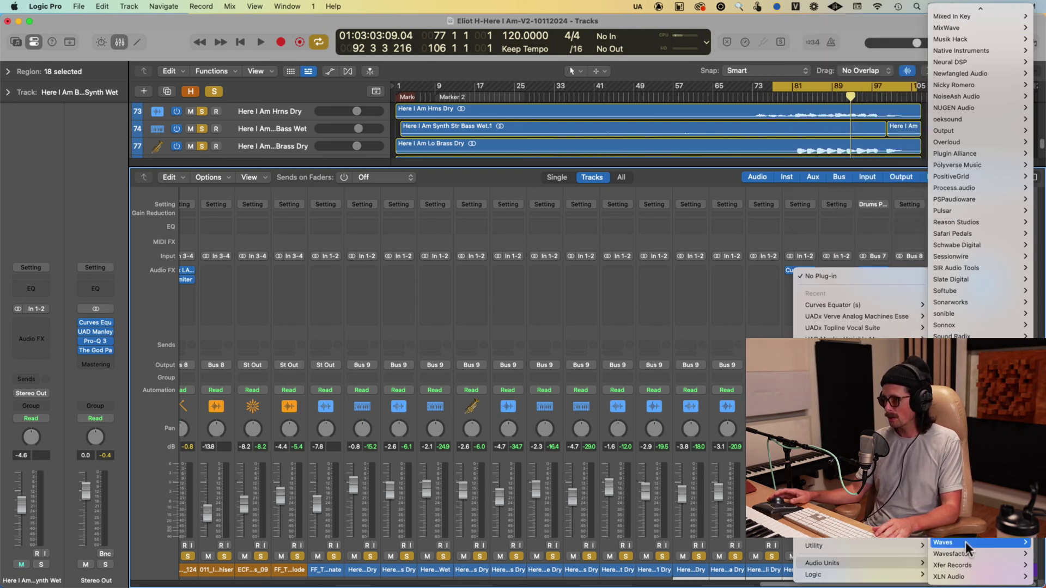
mouse_move(964, 541)
scroll(882, 490, down, 10)
scroll(863, 180, down, 15)
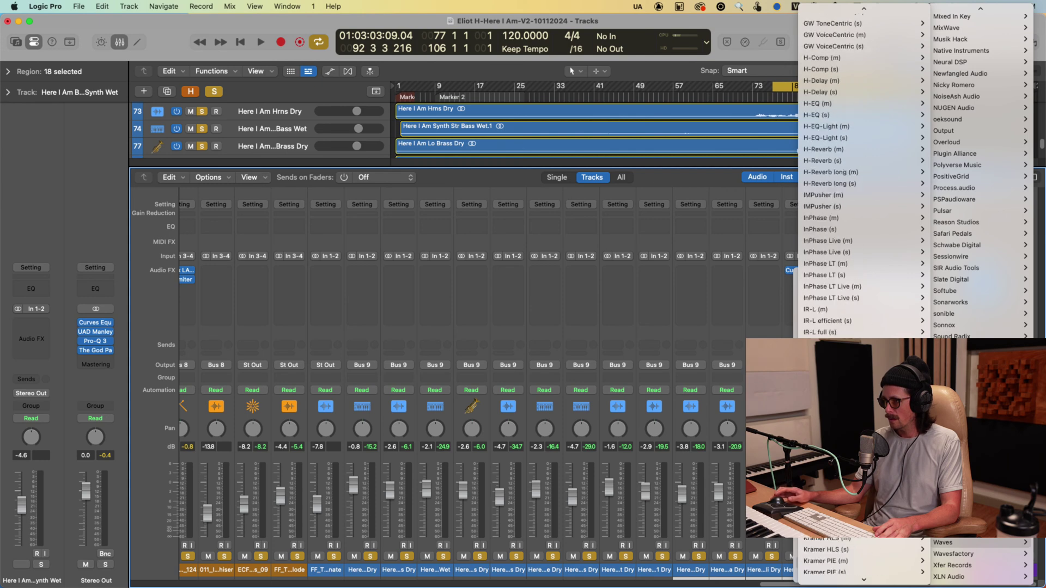
scroll(864, 180, up, 8)
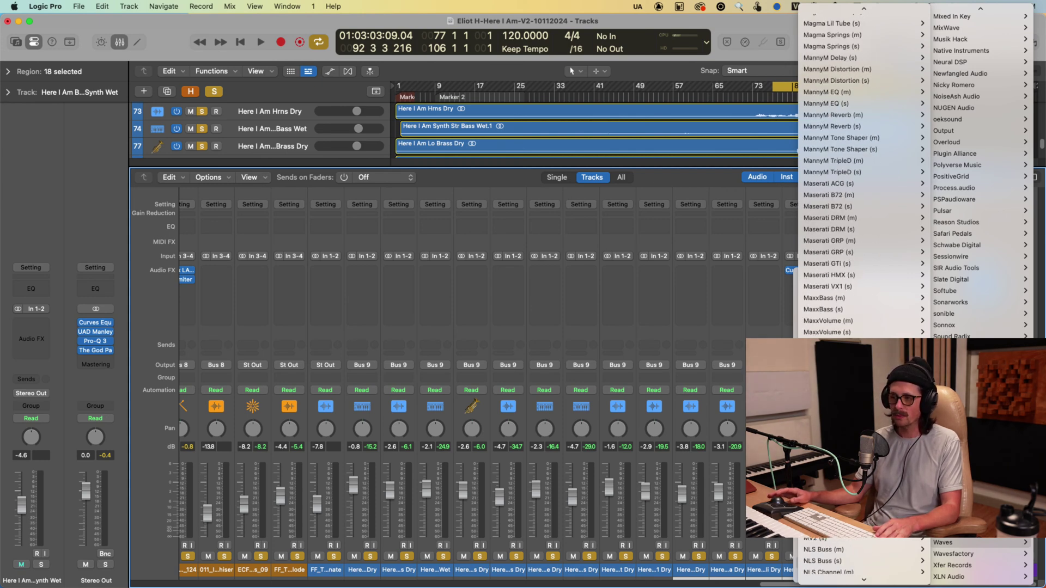
scroll(864, 180, down, 10)
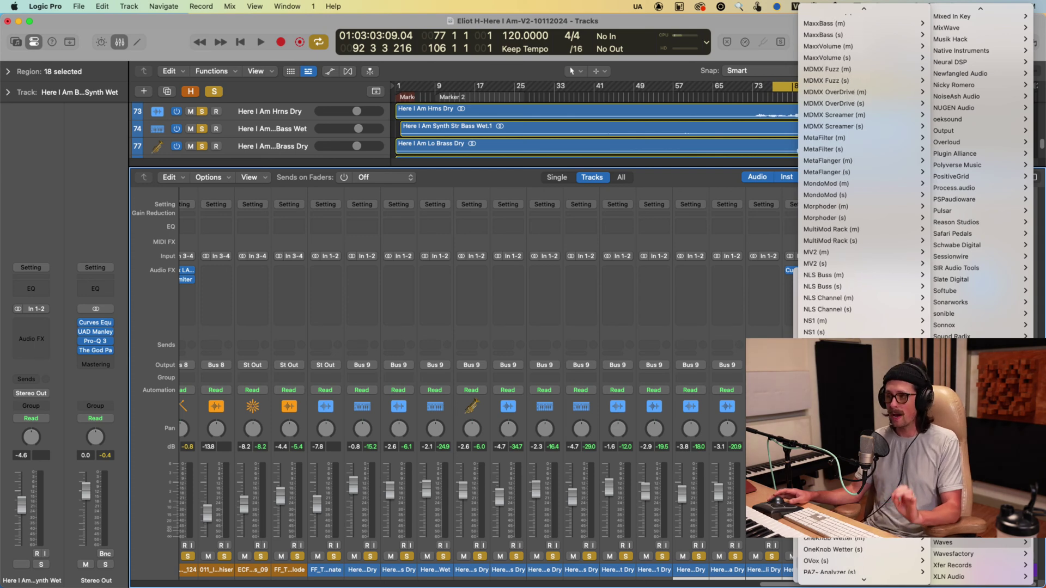
scroll(863, 180, down, 20)
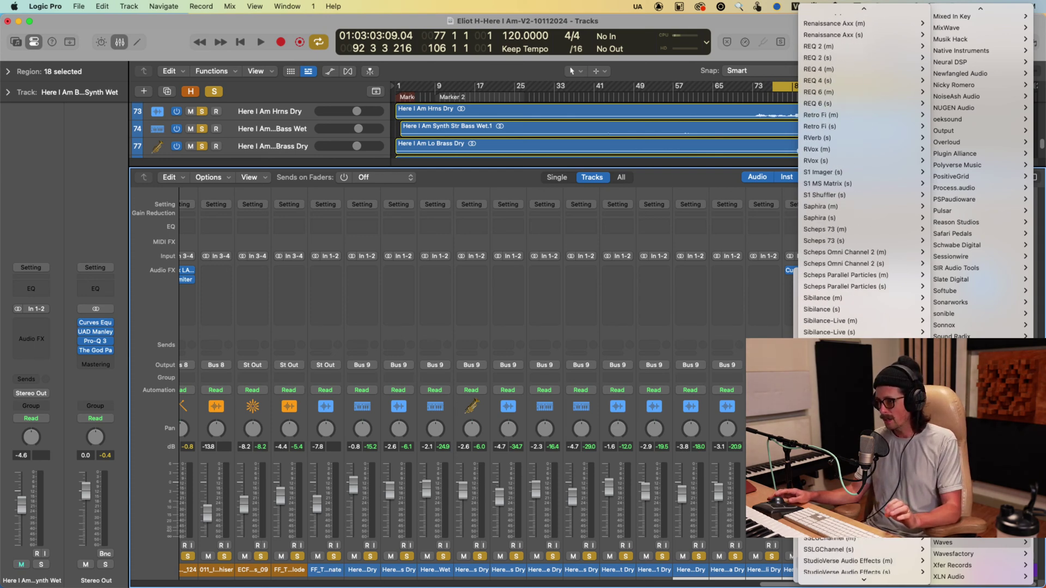
scroll(864, 180, down, 20)
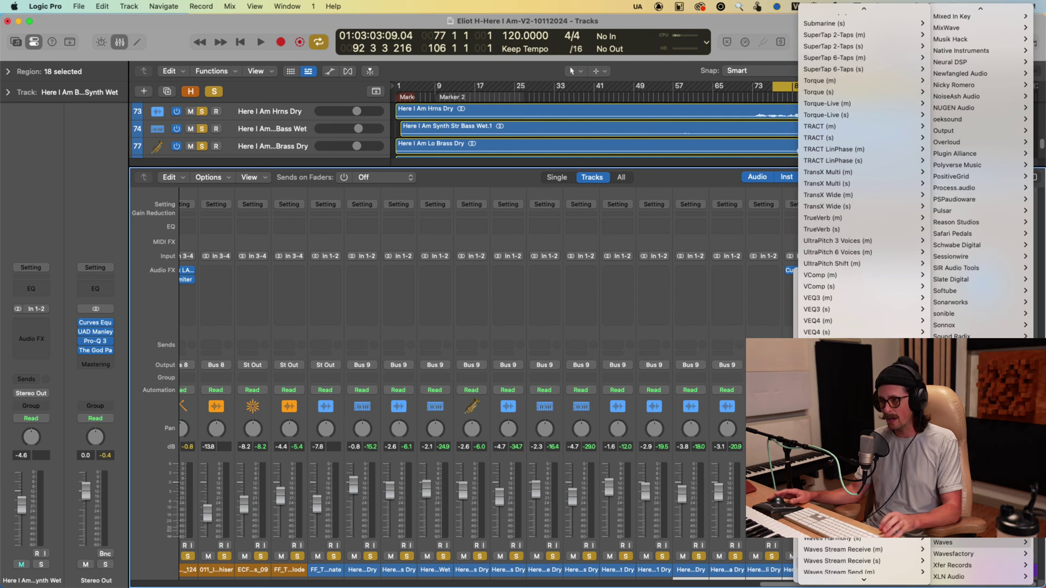
scroll(864, 180, down, 10)
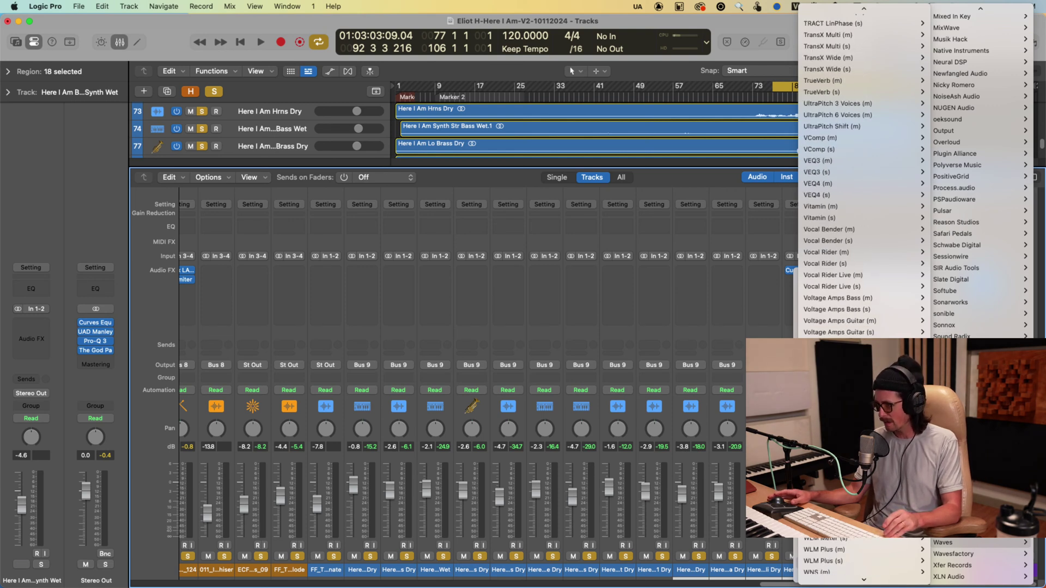
scroll(861, 224, up, 20)
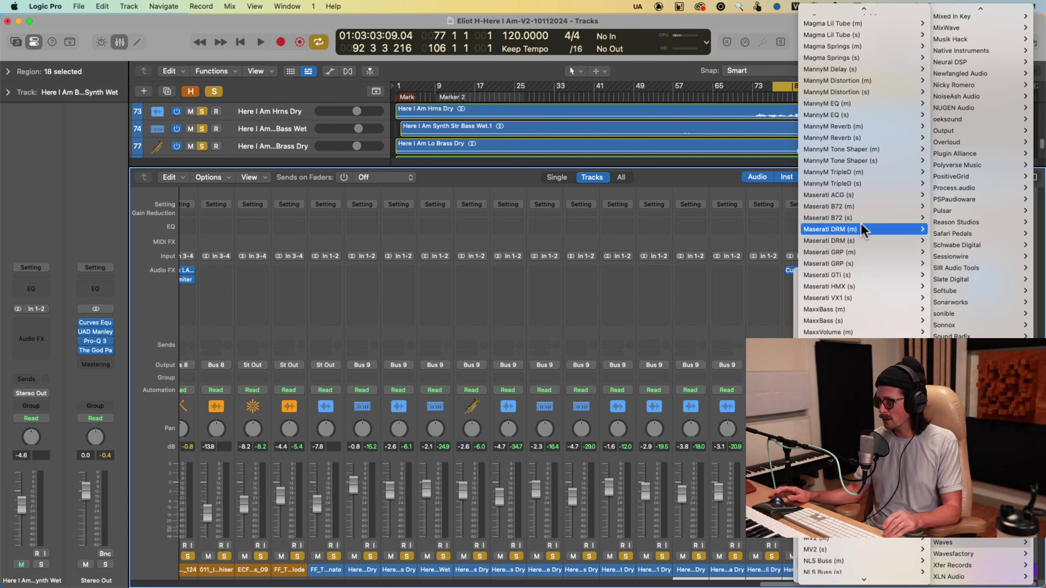
scroll(819, 153, up, 10)
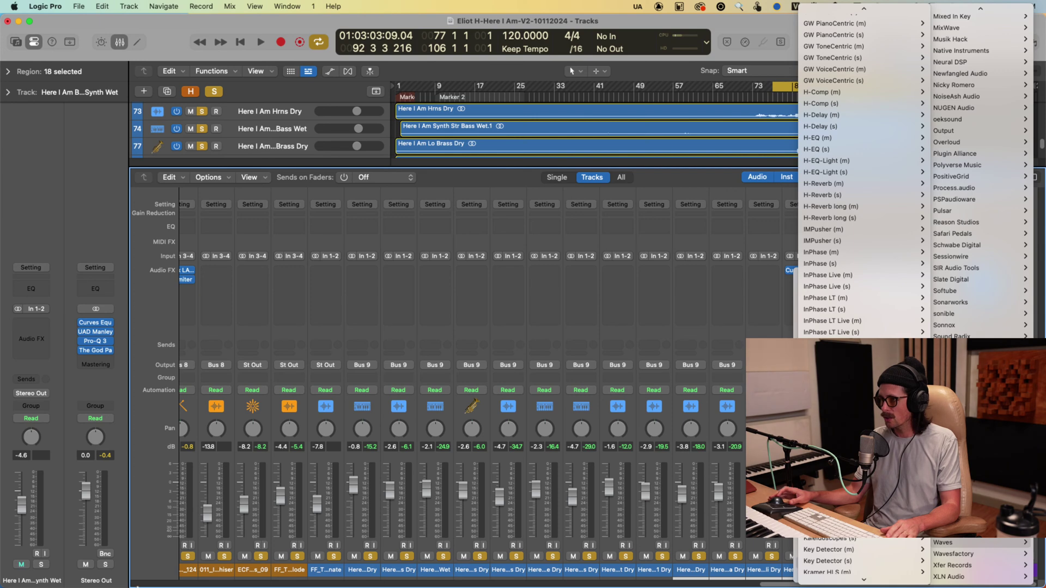
scroll(869, 290, up, 15)
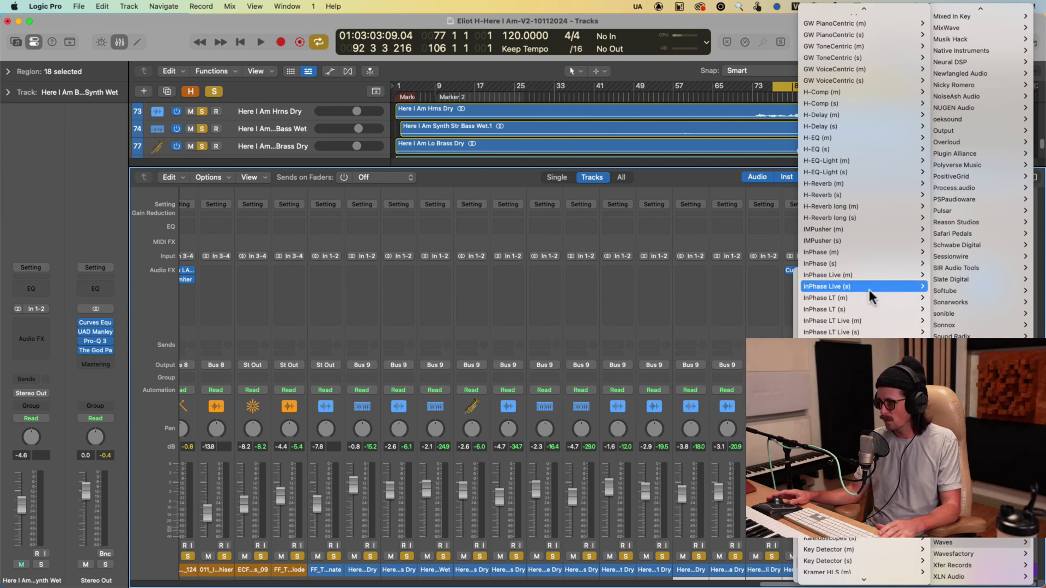
scroll(926, 130, up, 10)
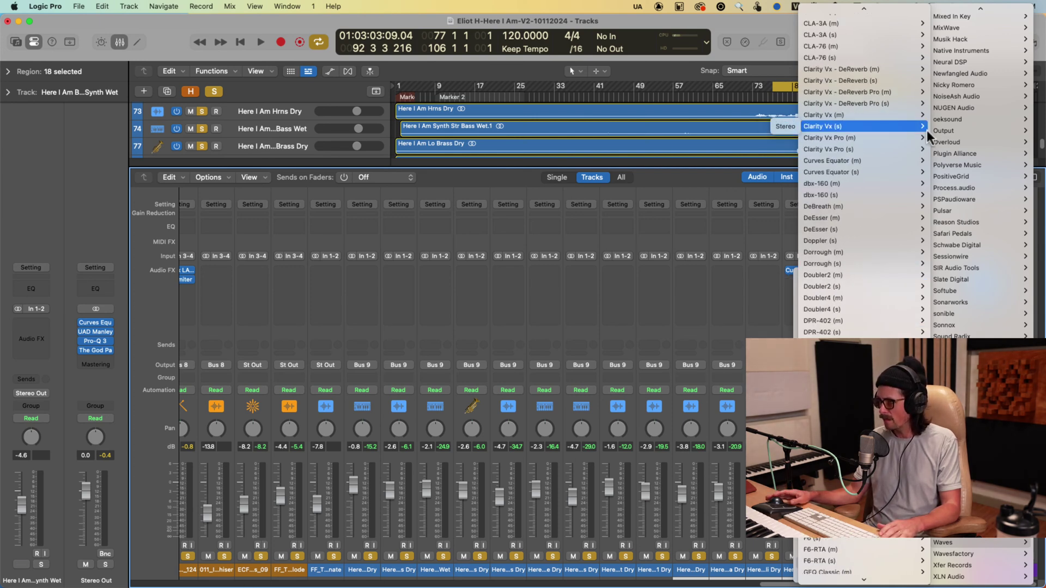
scroll(870, 169, up, 10)
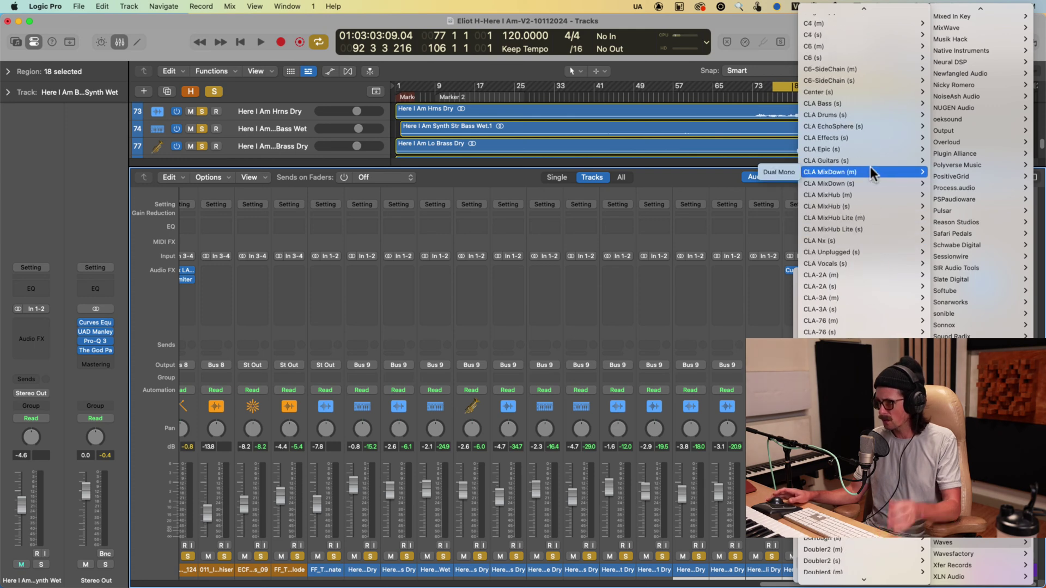
mouse_move(891, 217)
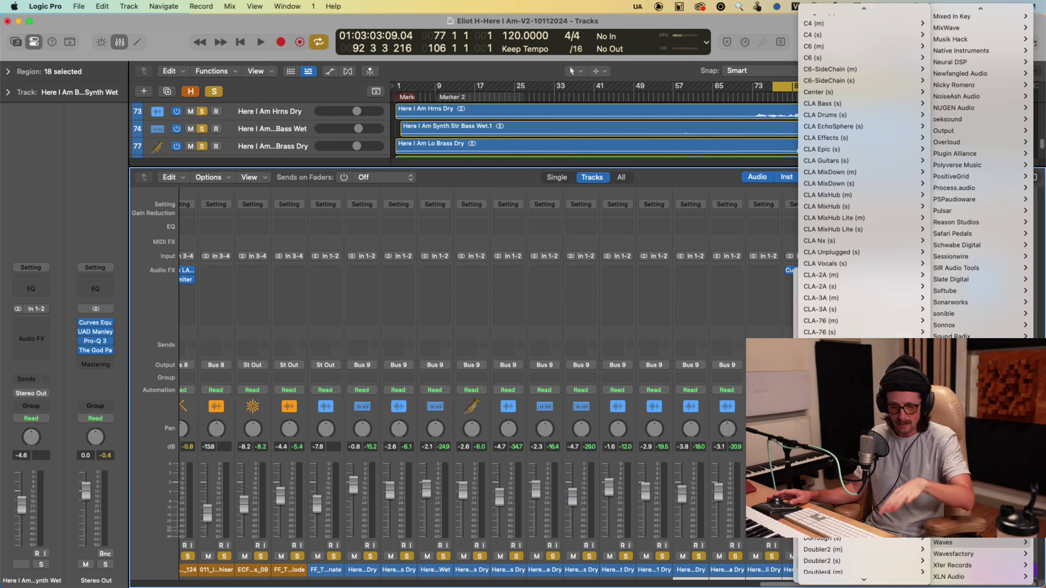
click(783, 435)
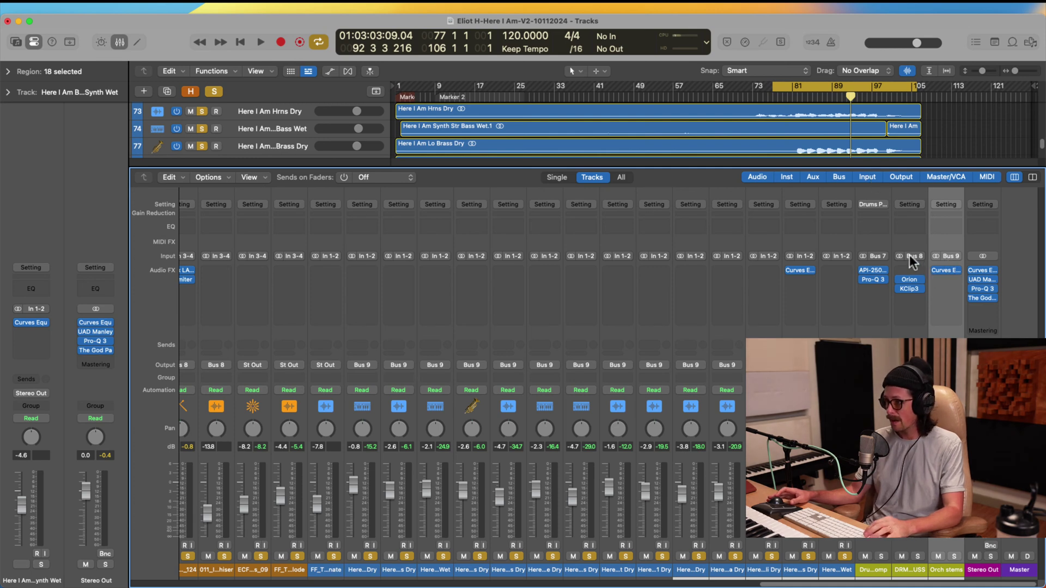
click(947, 270)
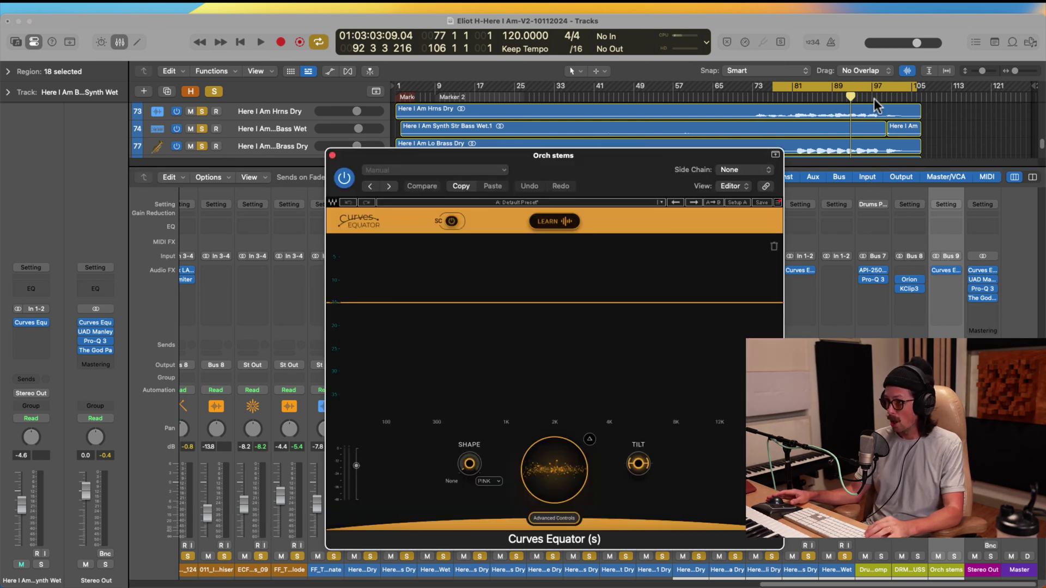
Hide the mixer and set the cycle range from bar 82 to bar 99 over the orchestral stems.
key(x)
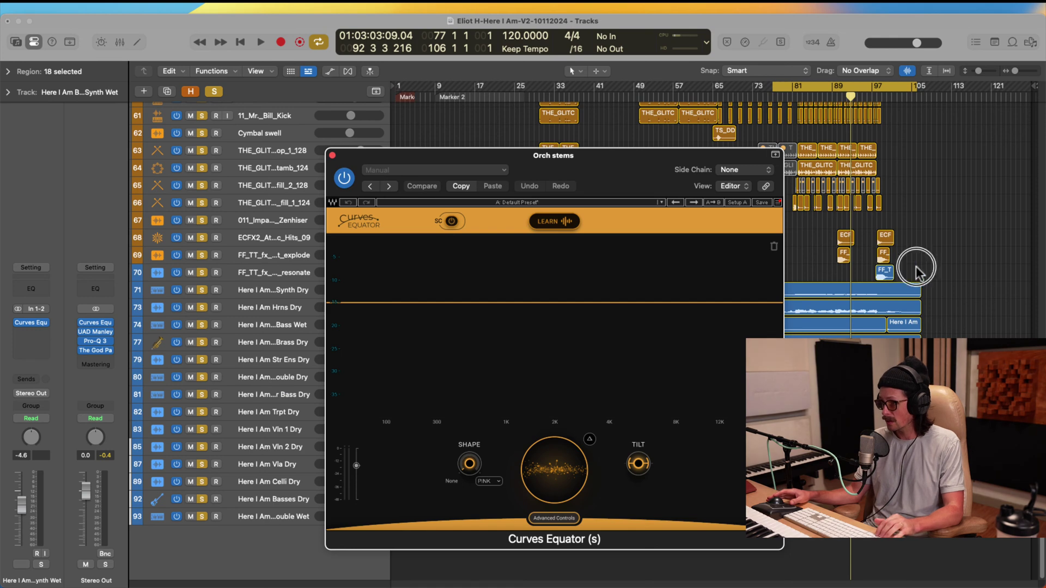
key(z)
key(z)
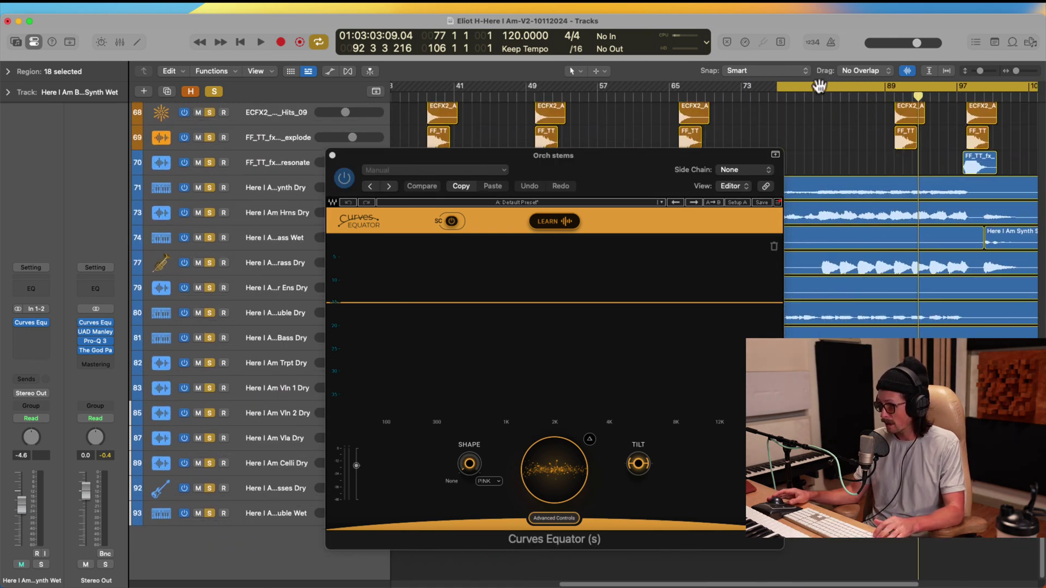
drag(823, 87, 975, 102)
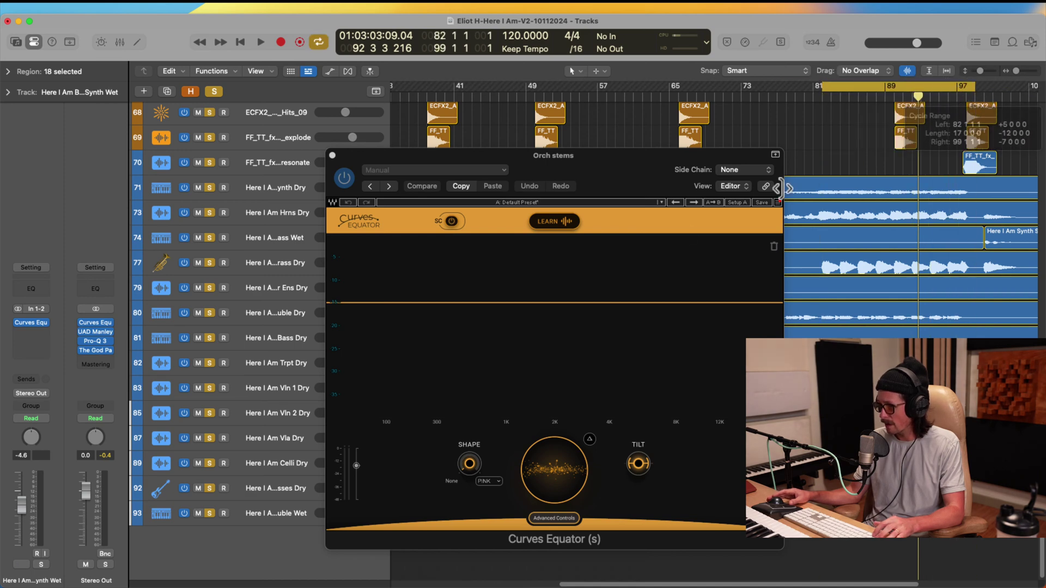
Have Curves Equator learn the orchestral stems during playback, apply the learned curve, stop playback and close the plug-in window.
drag(619, 175, 433, 70)
click(368, 118)
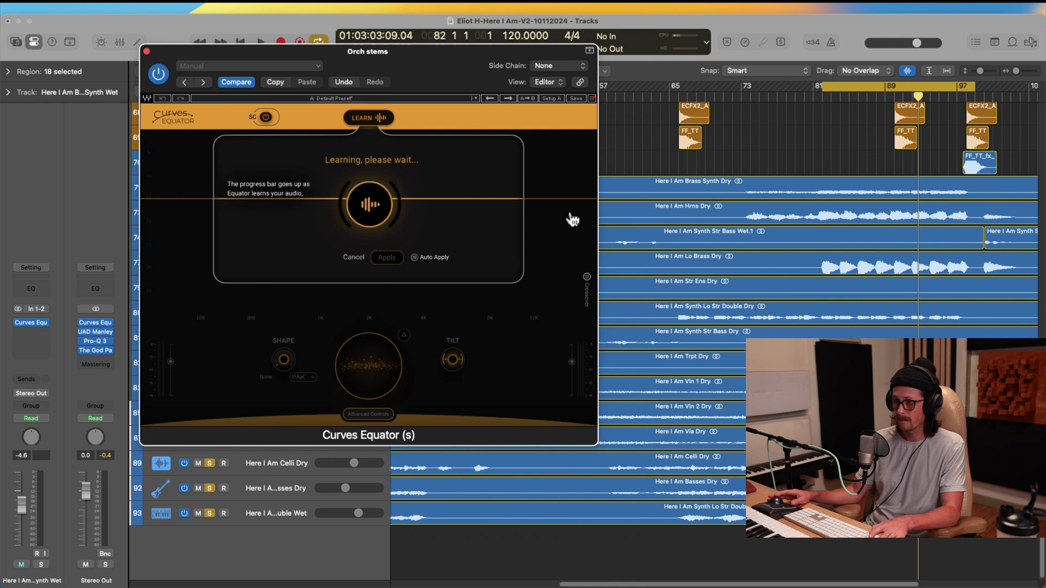
key(super+Tab)
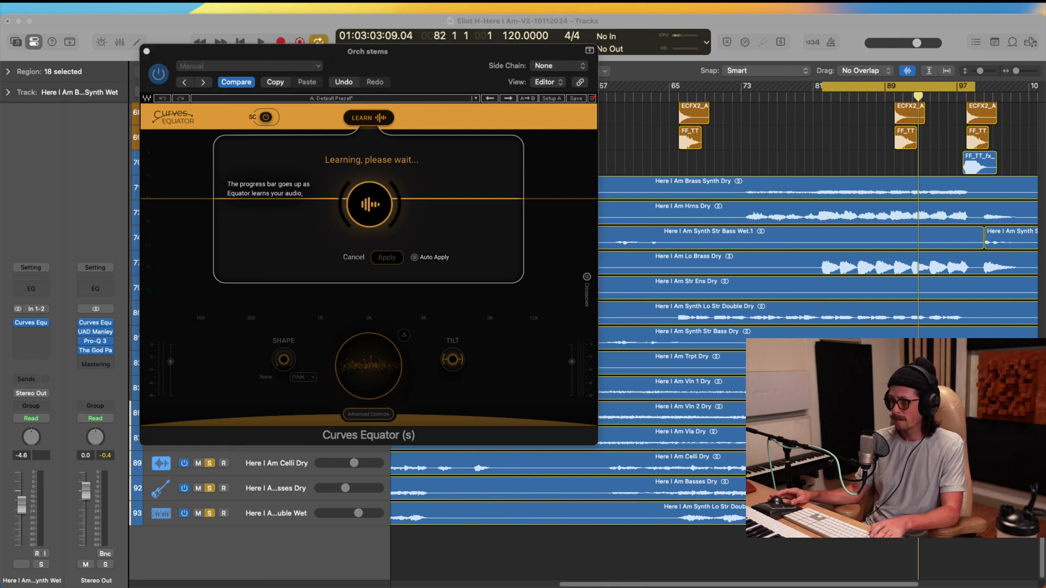
key(super+Tab)
key(space)
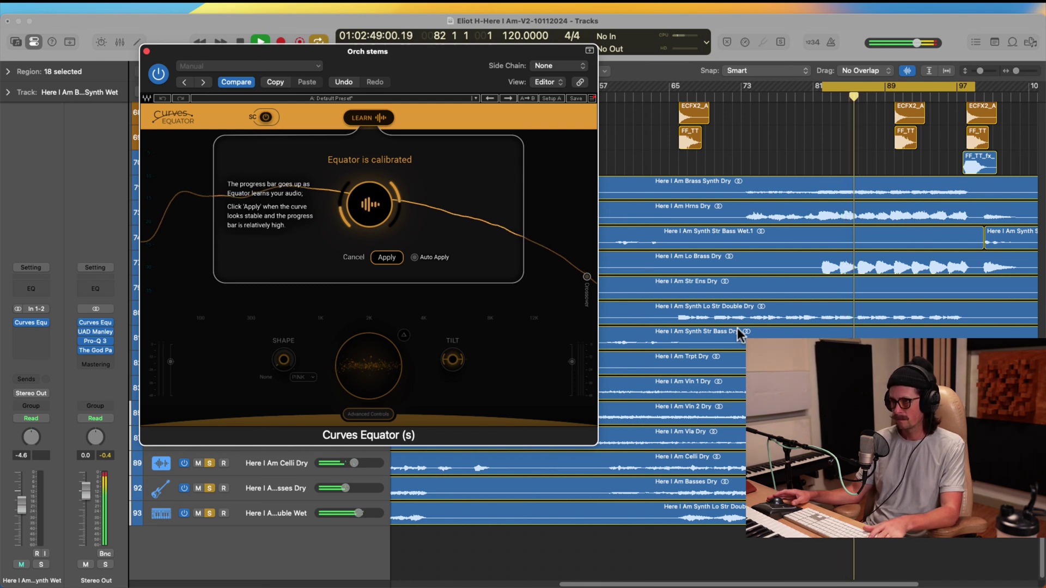
click(387, 258)
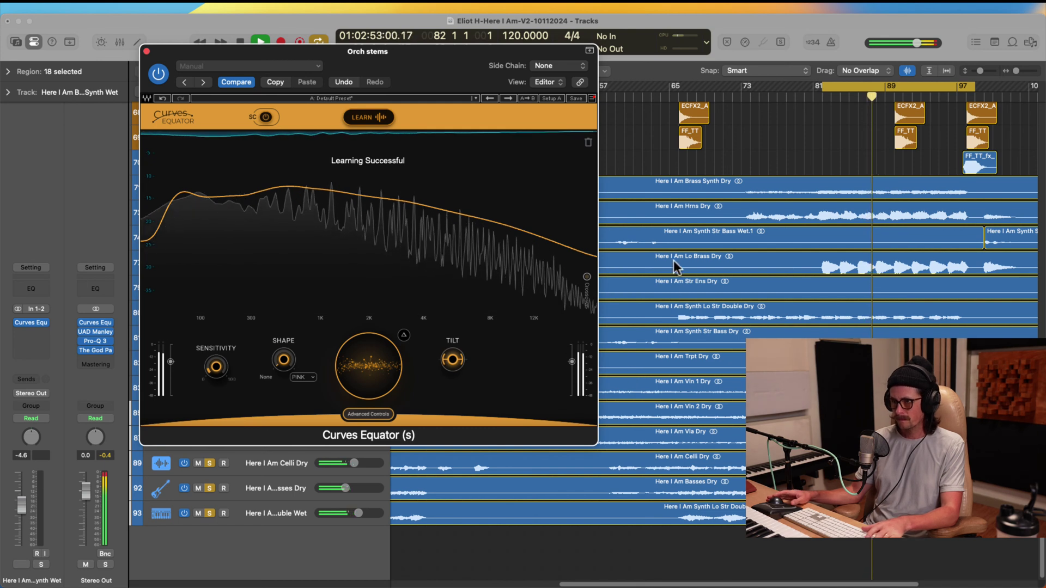
key(space)
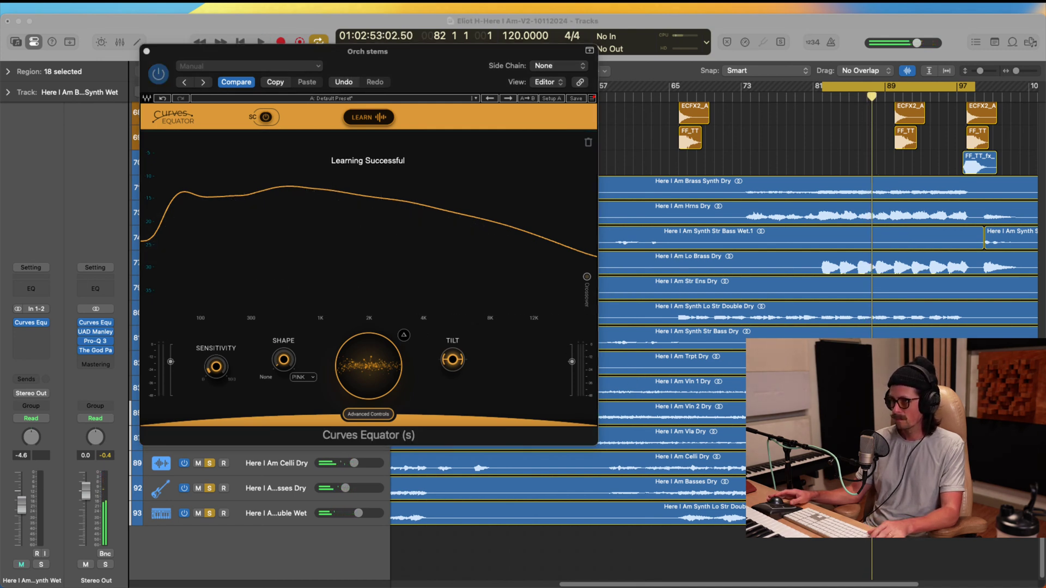
click(292, 215)
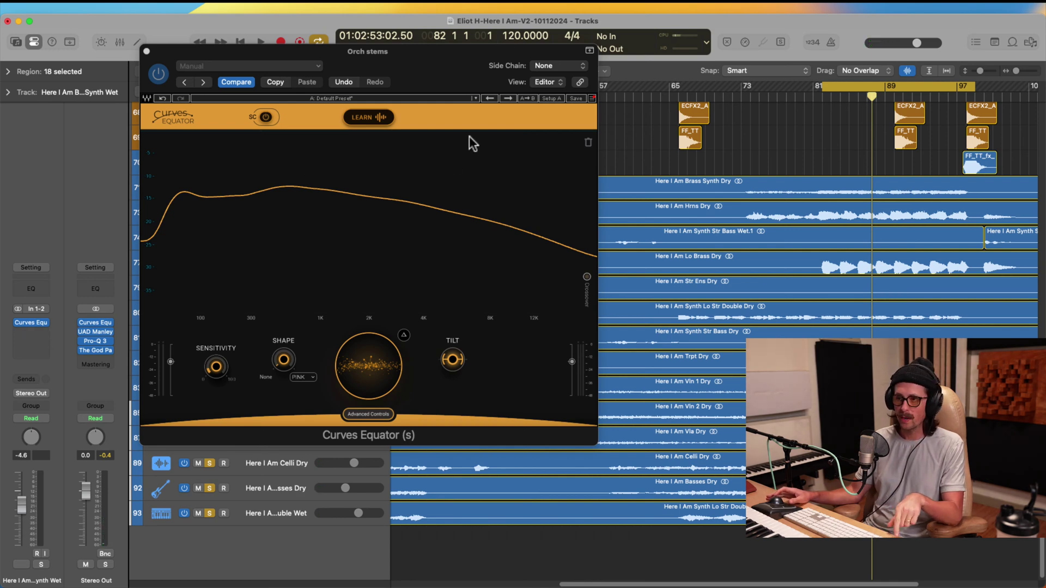
drag(421, 66, 405, 165)
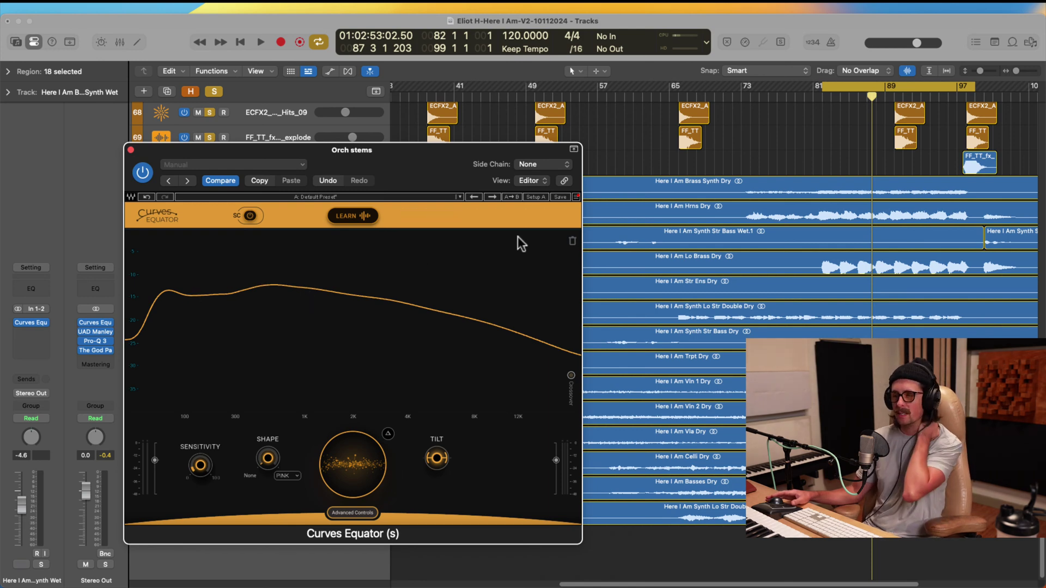
click(130, 150)
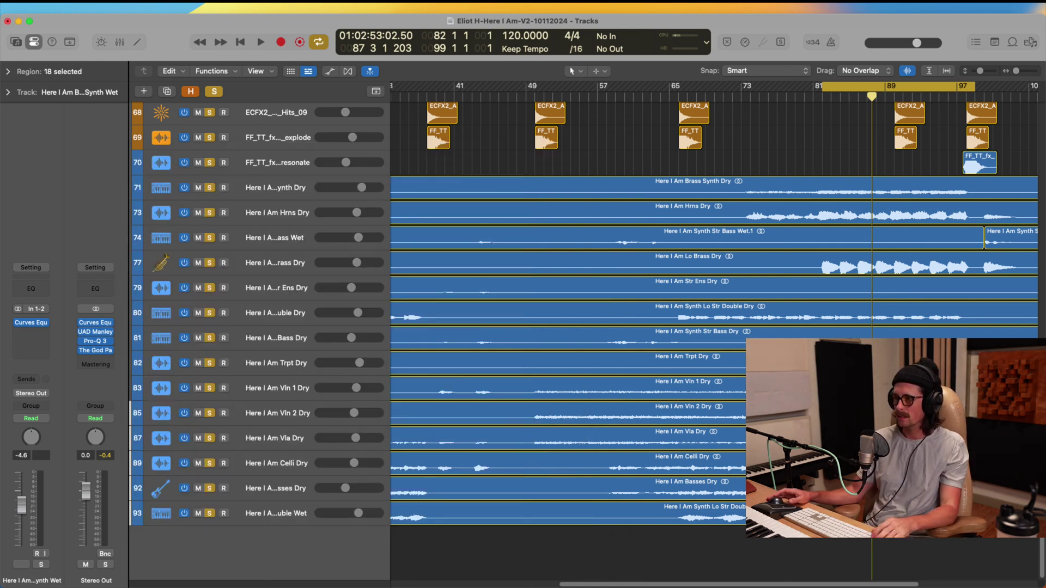
Clear all existing solos and solo only the Syn-Lush Saw Patterns, Syn-Big Saw hits and OB-X end tracks.
scroll(736, 315, up, 10)
scroll(736, 315, right, 4)
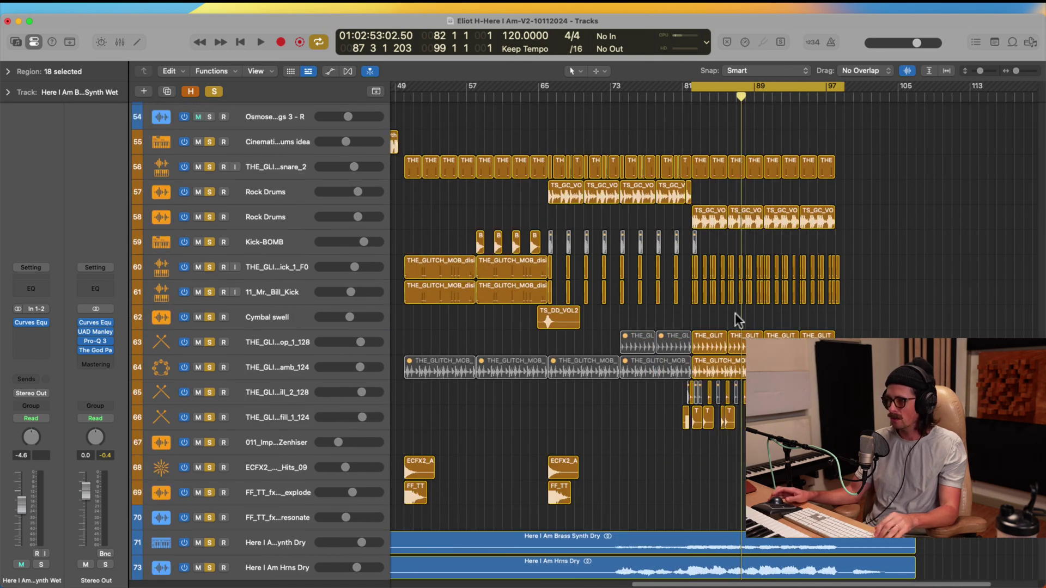
scroll(734, 312, up, 4)
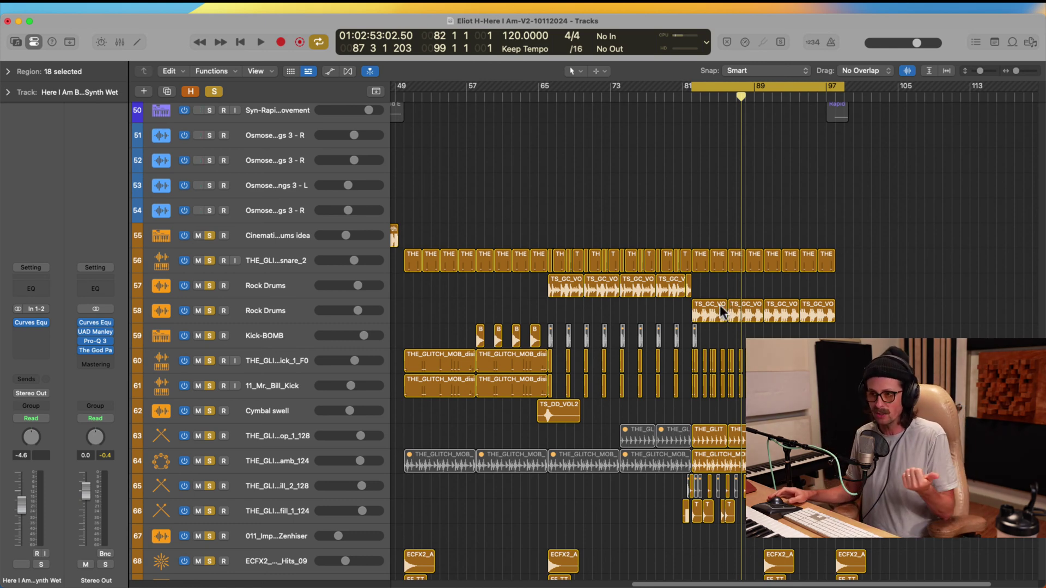
scroll(727, 292, up, 6)
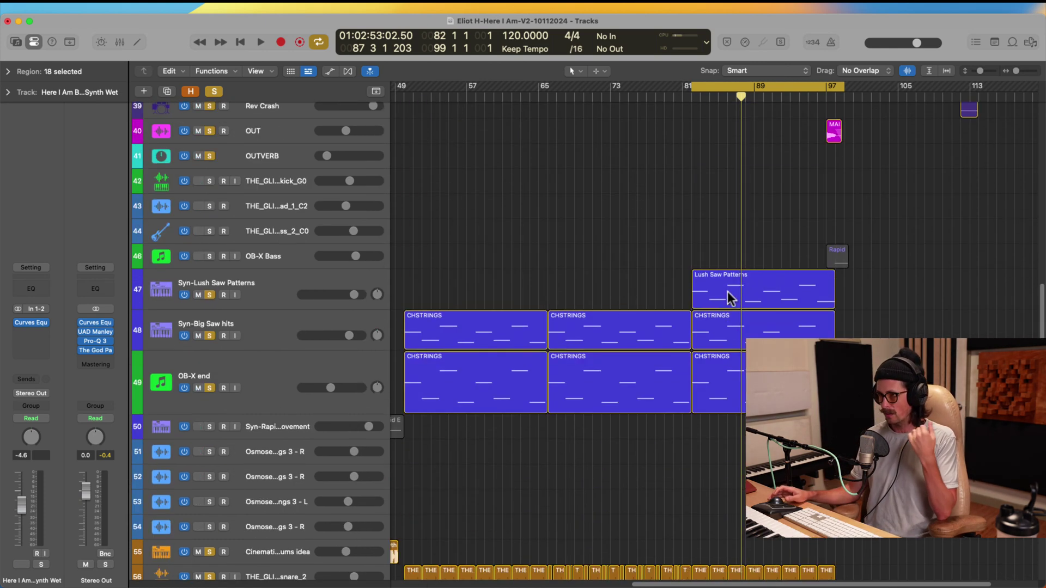
click(260, 282)
shift+click(257, 382)
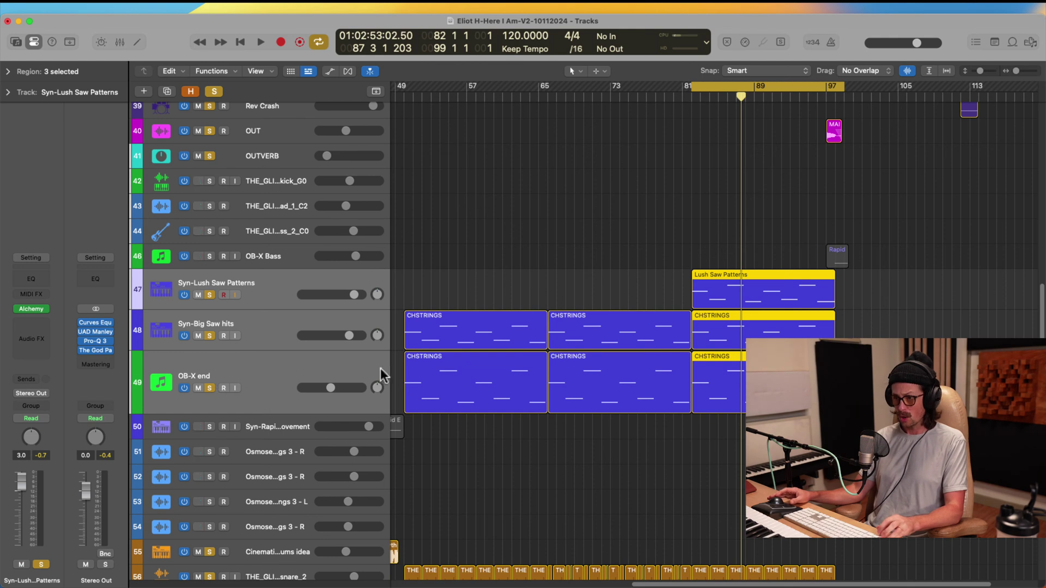
alt+click(211, 387)
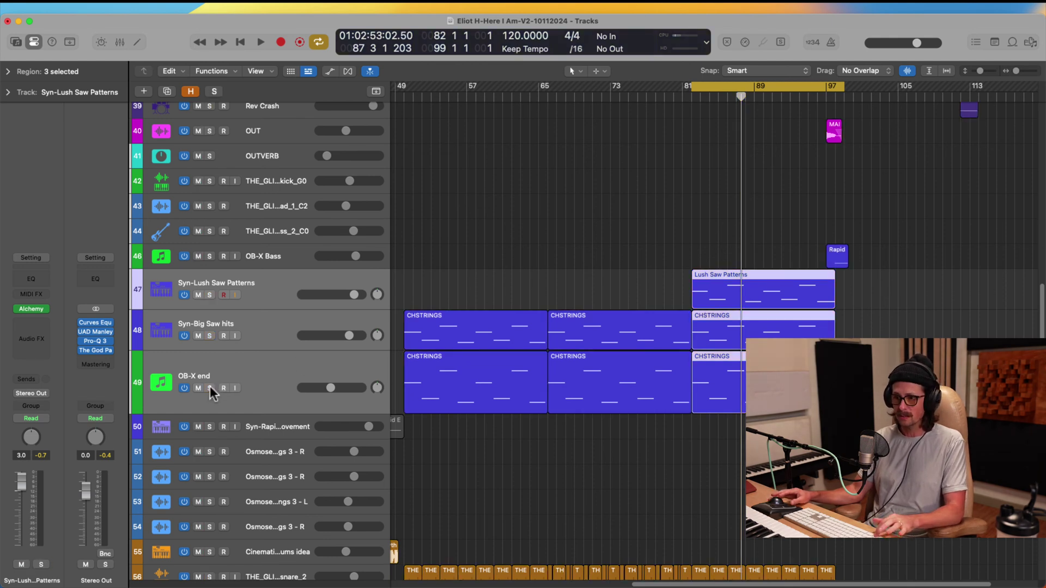
click(211, 387)
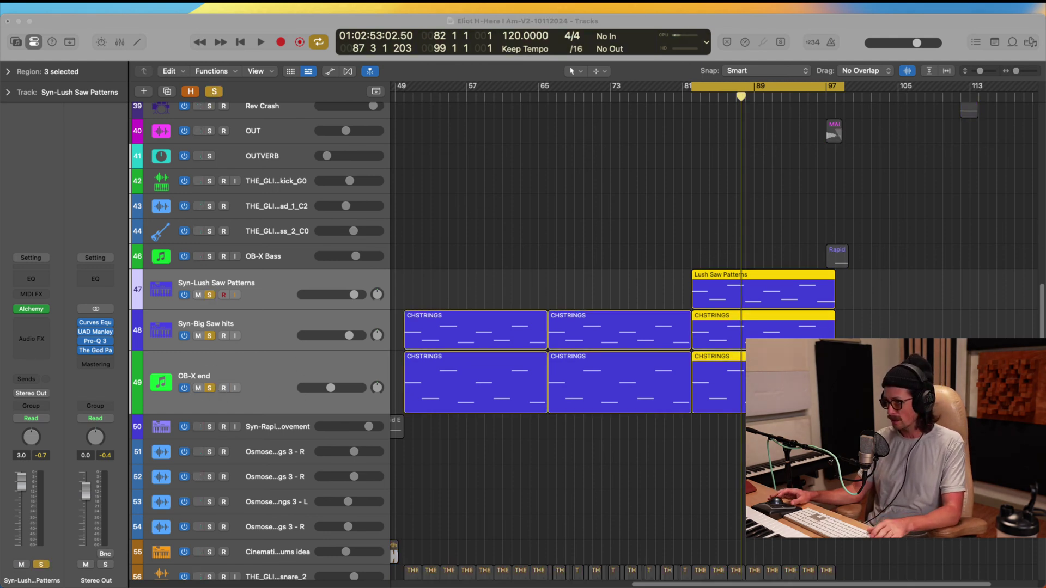
Audition the soloed Syn-Lush Saw Patterns, Syn-Big Saw hits and OB-X end tracks from bar 82, keeping all three selected.
key(space)
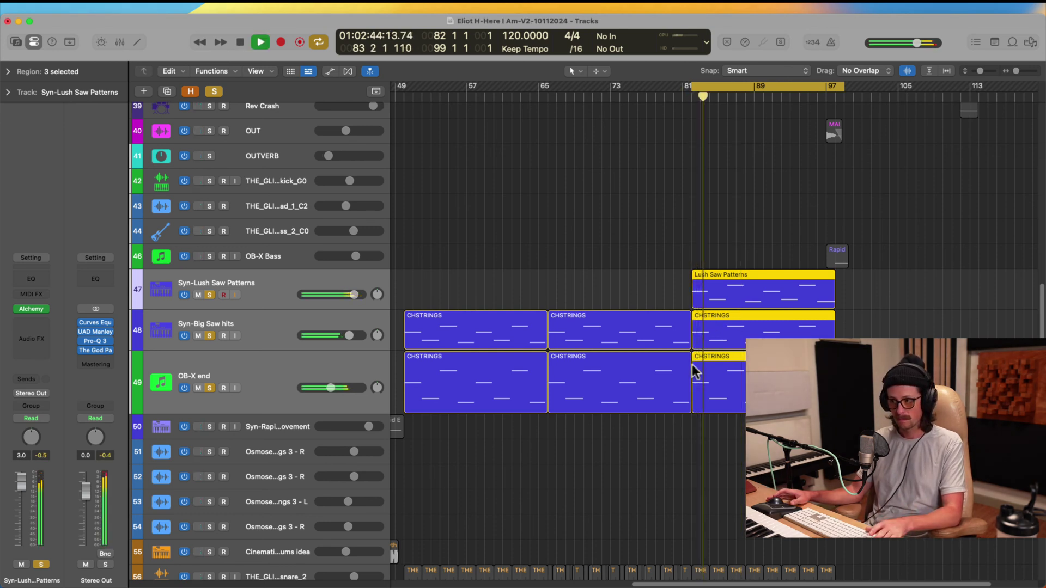
click(260, 295)
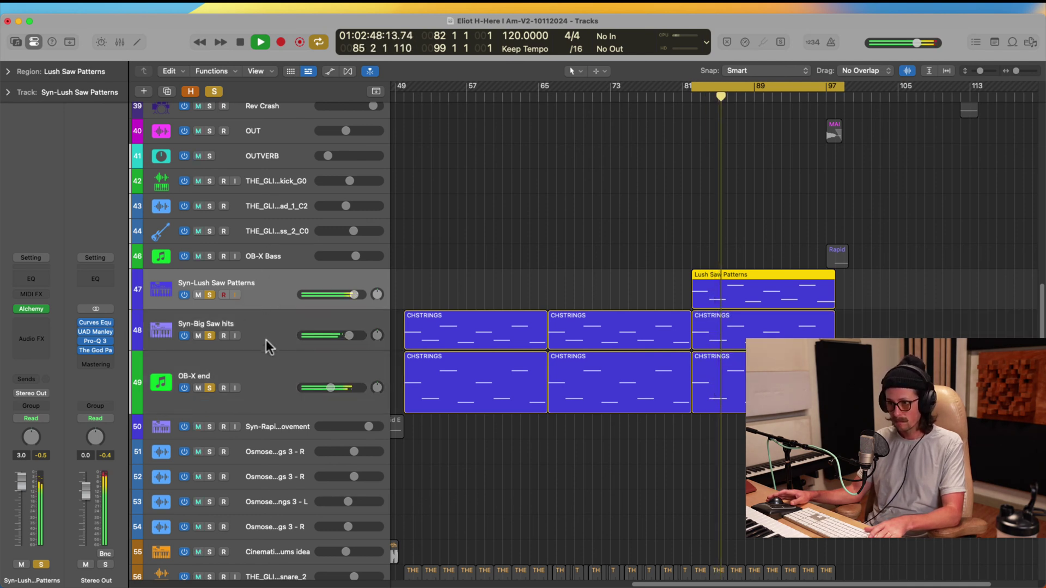
shift+click(275, 388)
key(space)
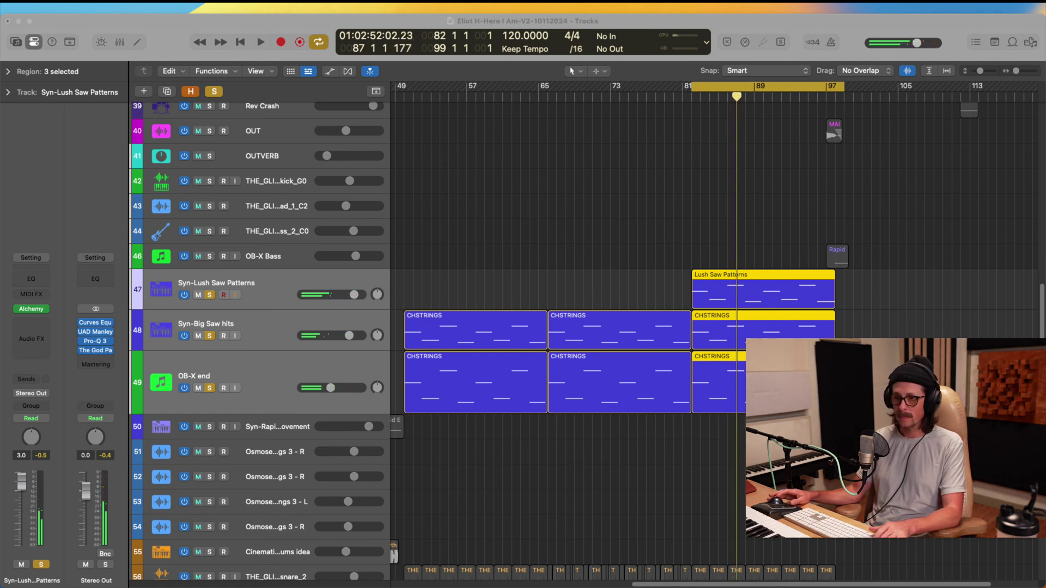
click(261, 330)
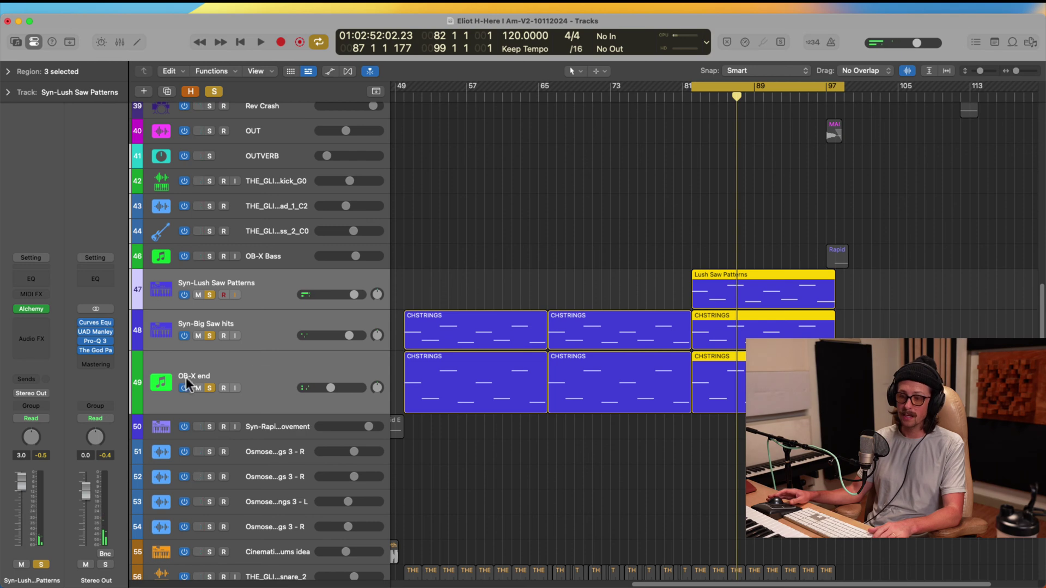
Show the mixer and route the outputs of the three selected synth tracks to Bus 10.
key(x)
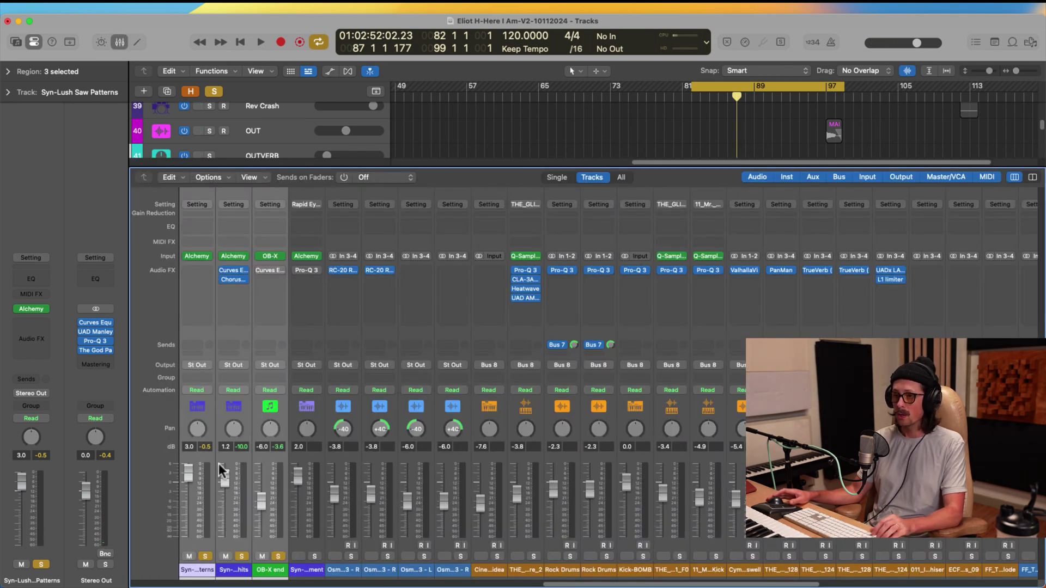
scroll(248, 375, left, 1)
click(215, 364)
mouse_move(224, 413)
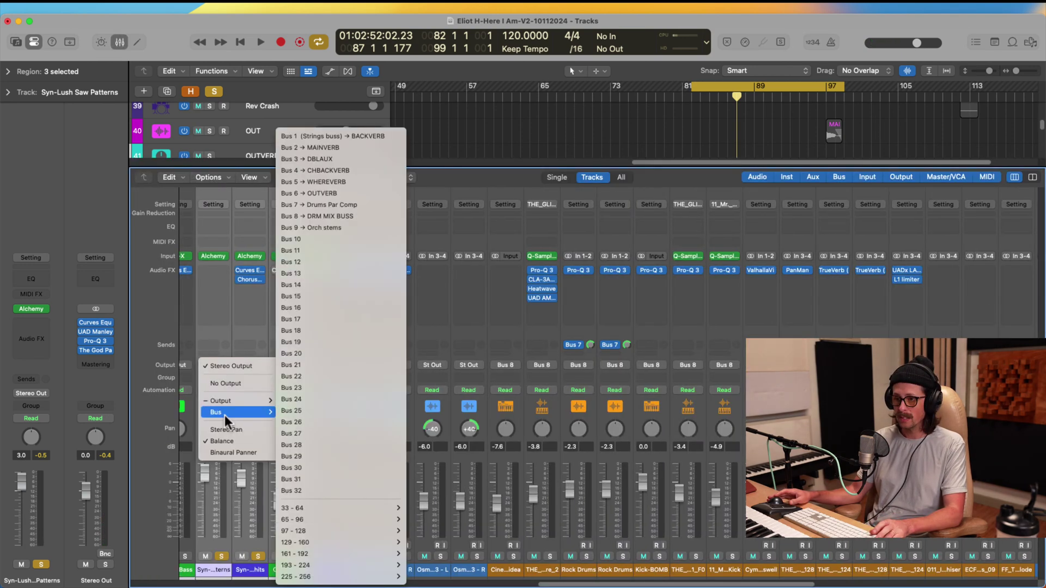
click(332, 239)
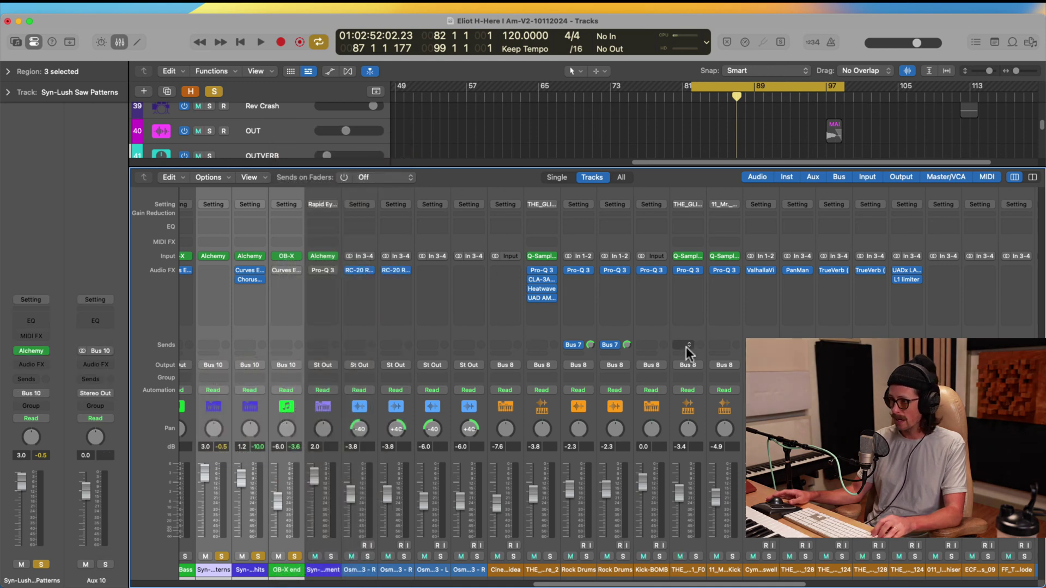
Rename the new Bus 10 aux channel in the mixer as Synth Bass.
scroll(686, 348, right, 10)
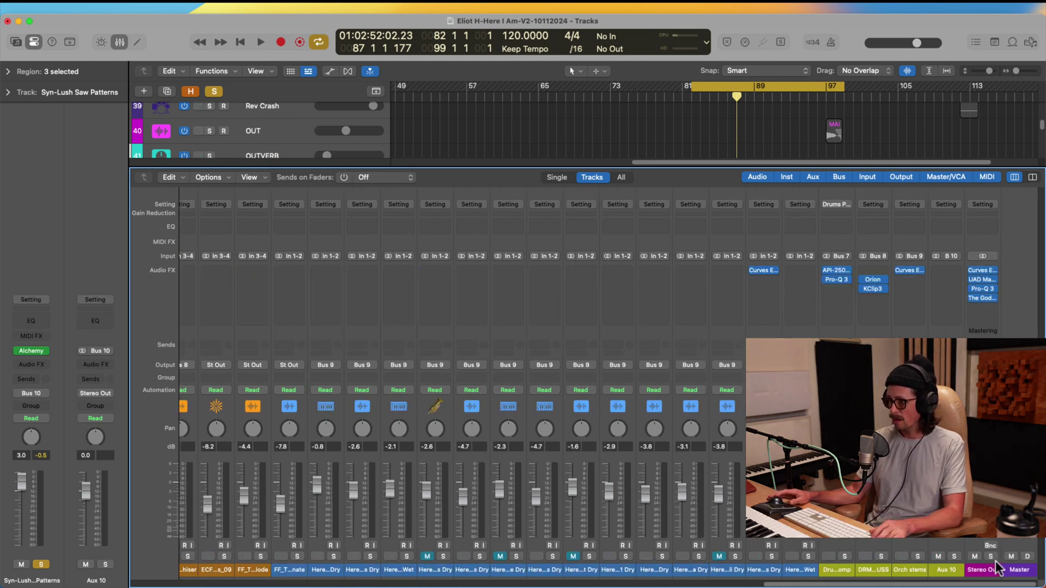
click(941, 571)
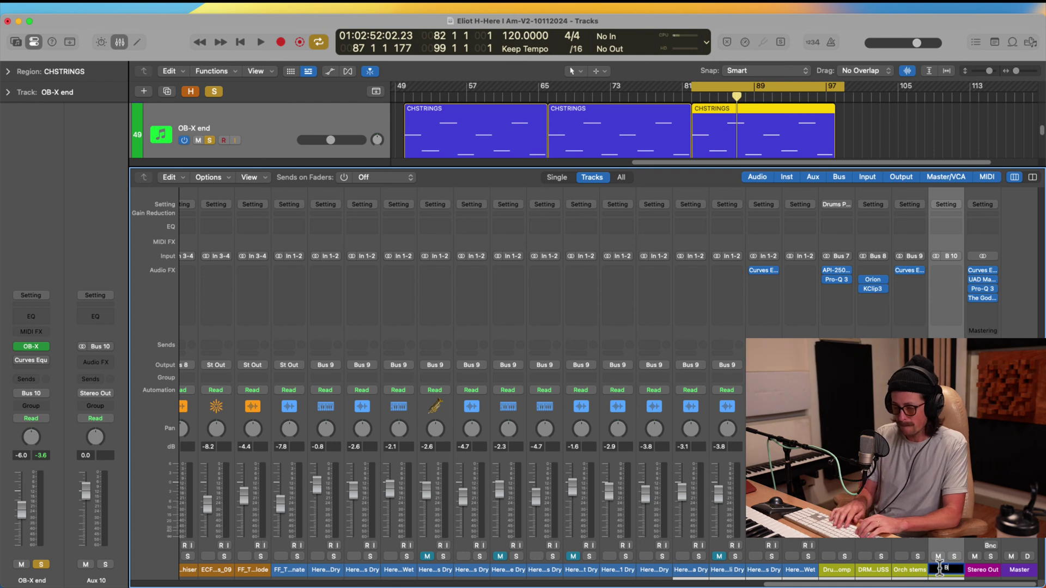
key(BackSpace)
text(Synth)
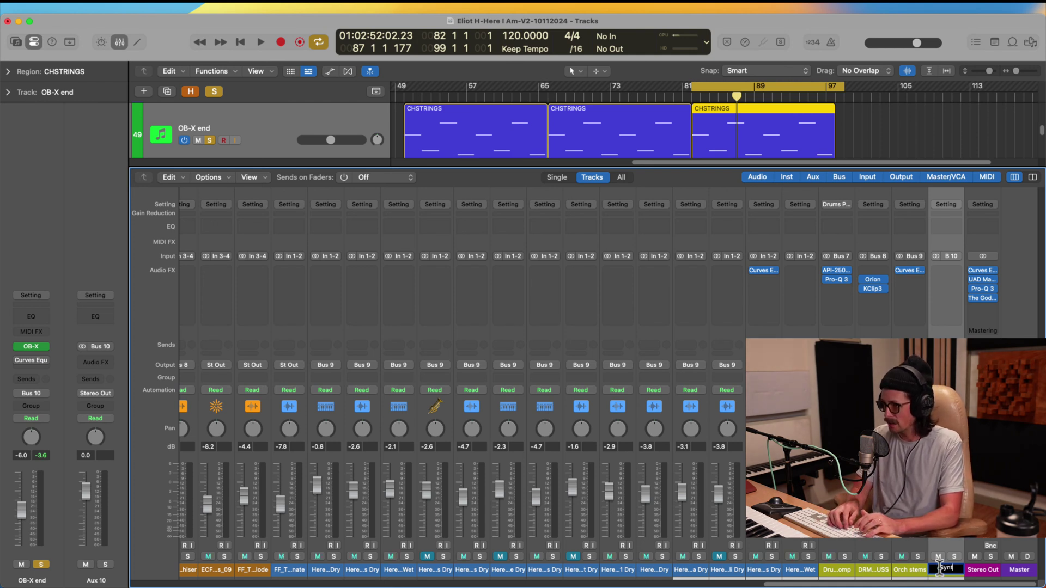
text( Bass)
key(Return)
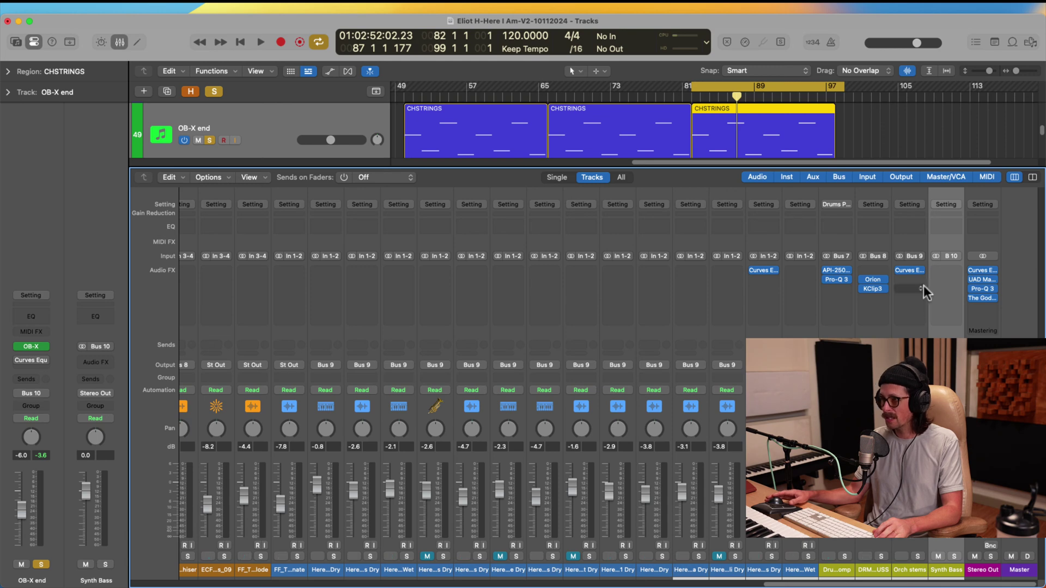
Remove the Curves Equator plug-in from the Orch stems channel and save the project.
click(909, 270)
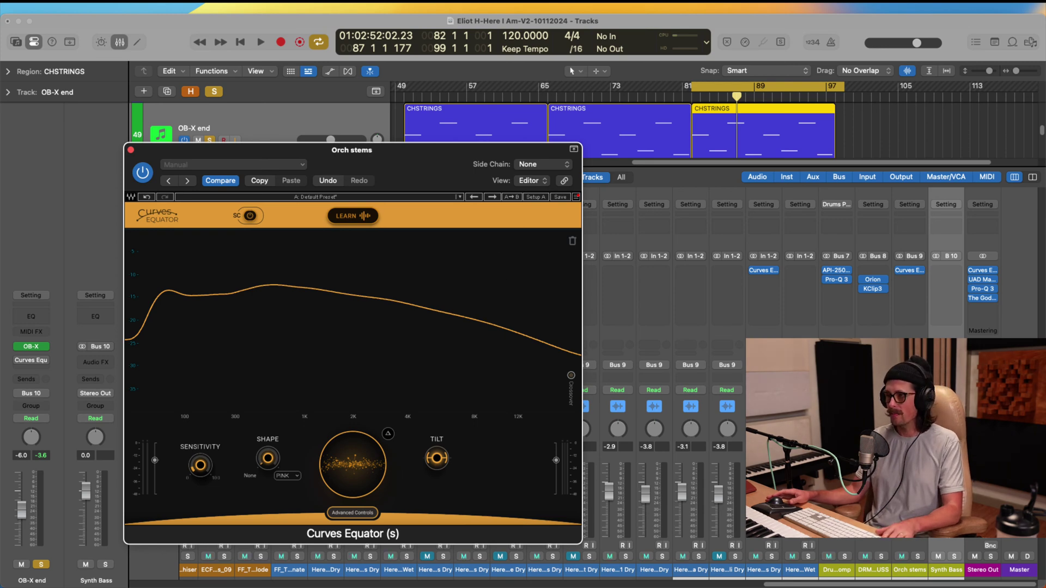
click(921, 272)
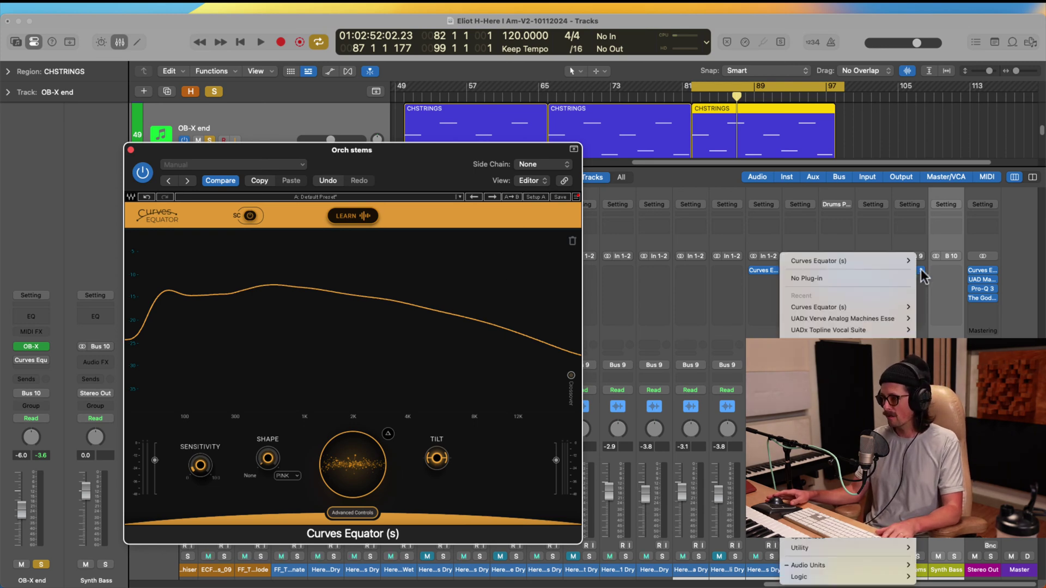
click(851, 278)
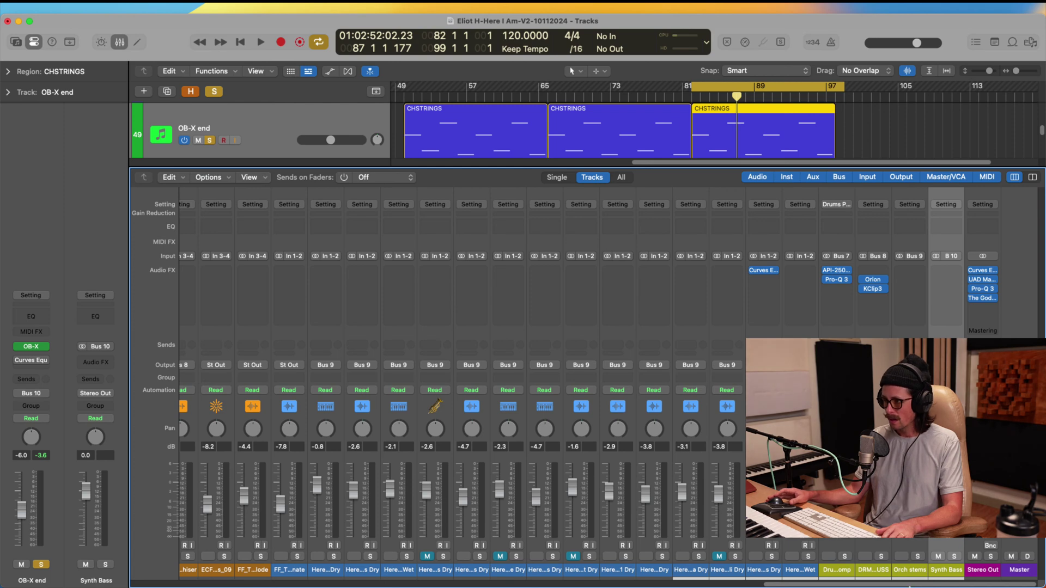
key(super+s)
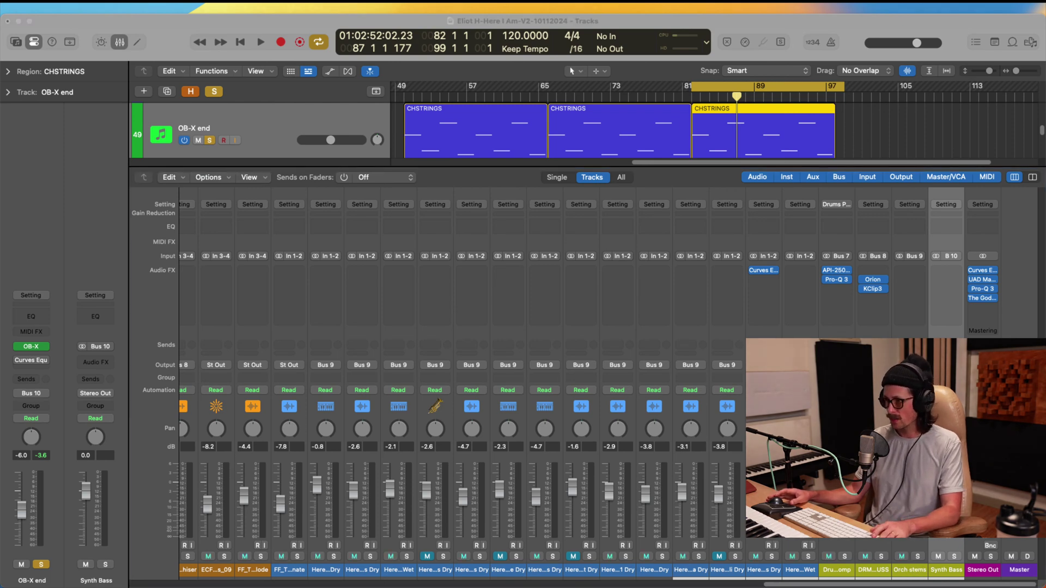
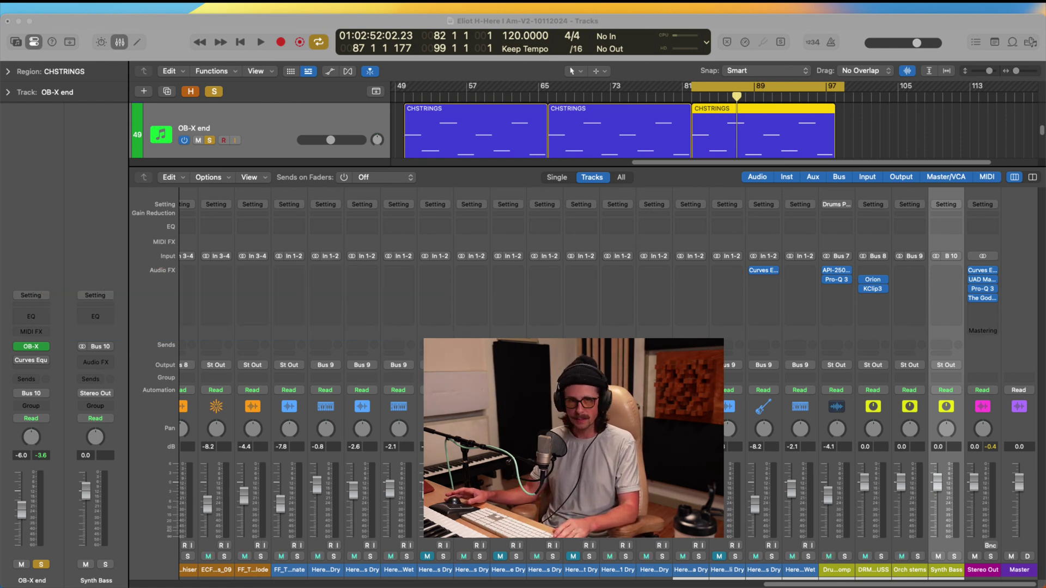
click(5, 233)
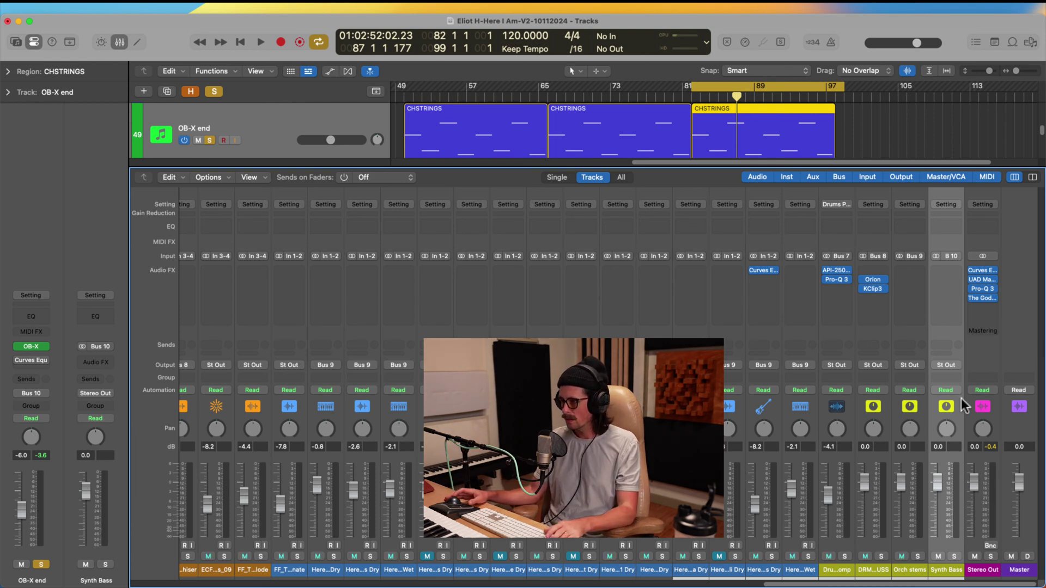
key(super+Tab)
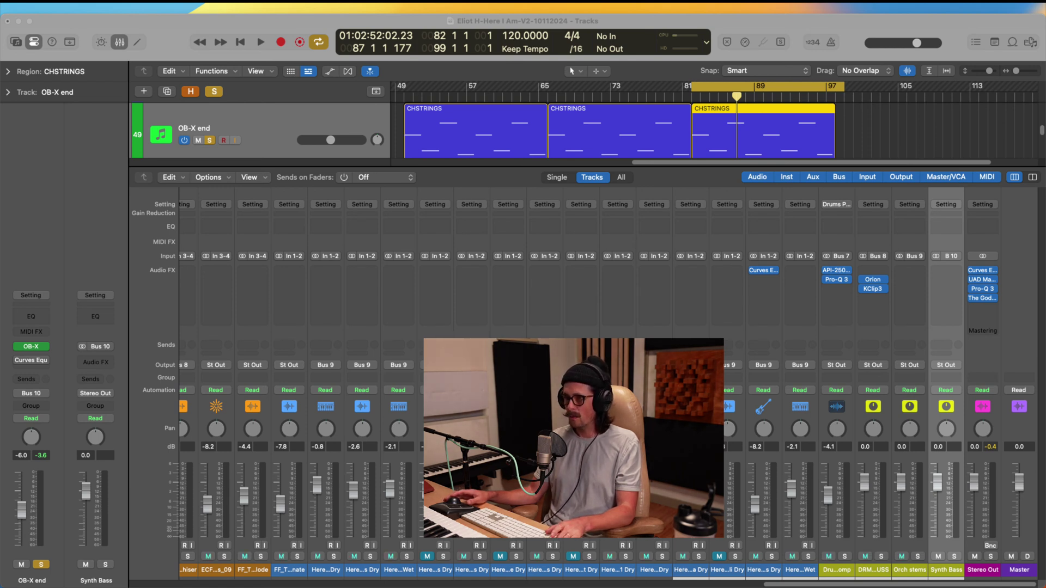
click(10, 188)
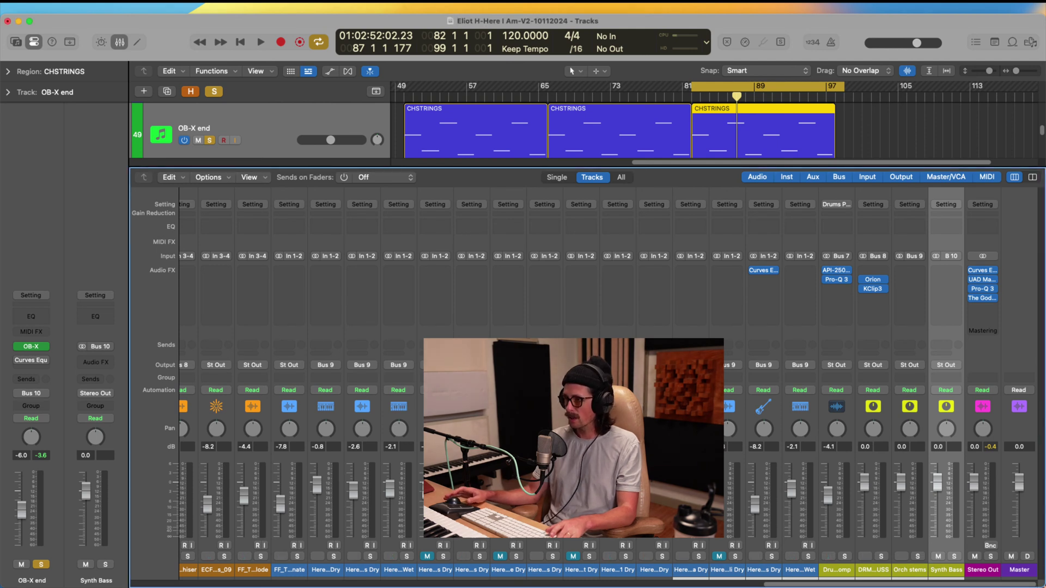
Insert Curves Equator (s) on the Orch stems bus, with its side chain fed from Bus 10 and the SC mode enabled.
click(920, 575)
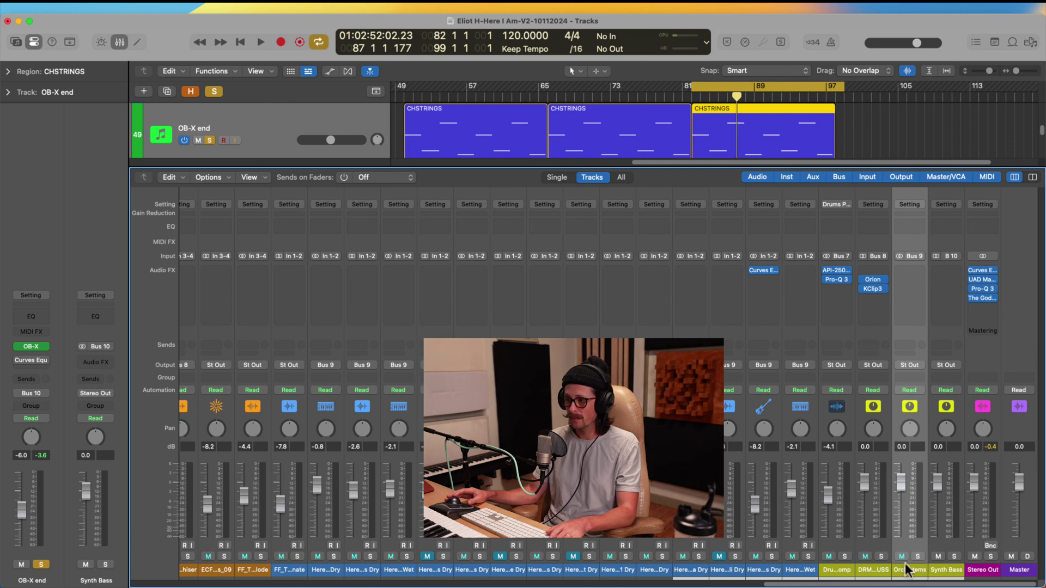
click(920, 269)
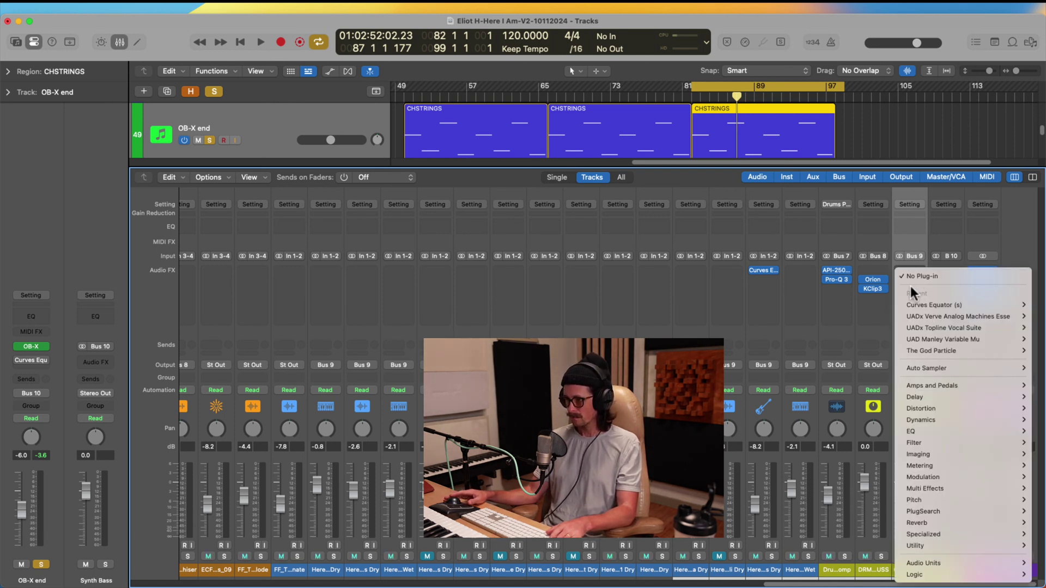
click(930, 305)
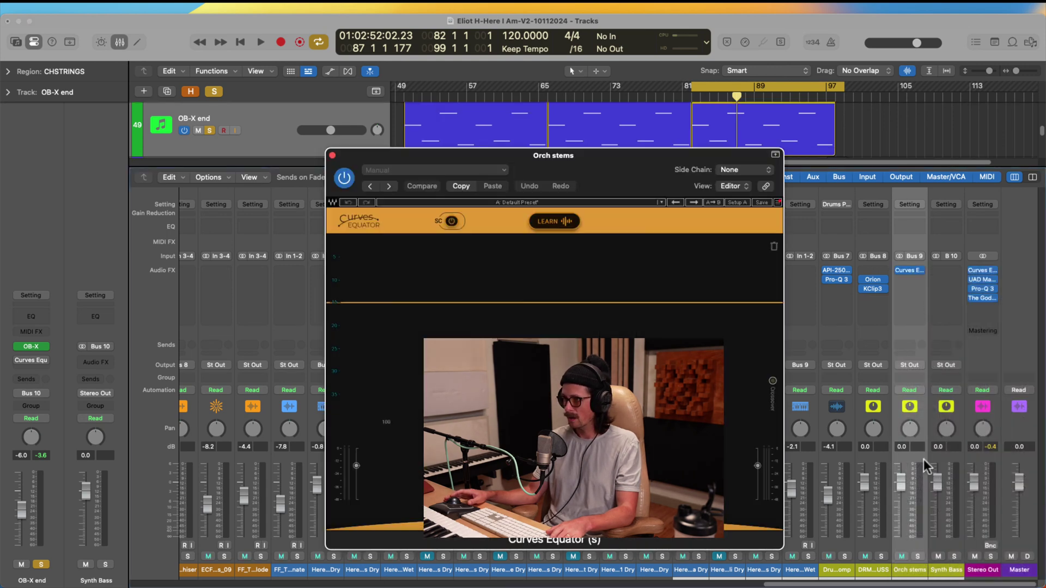
click(741, 171)
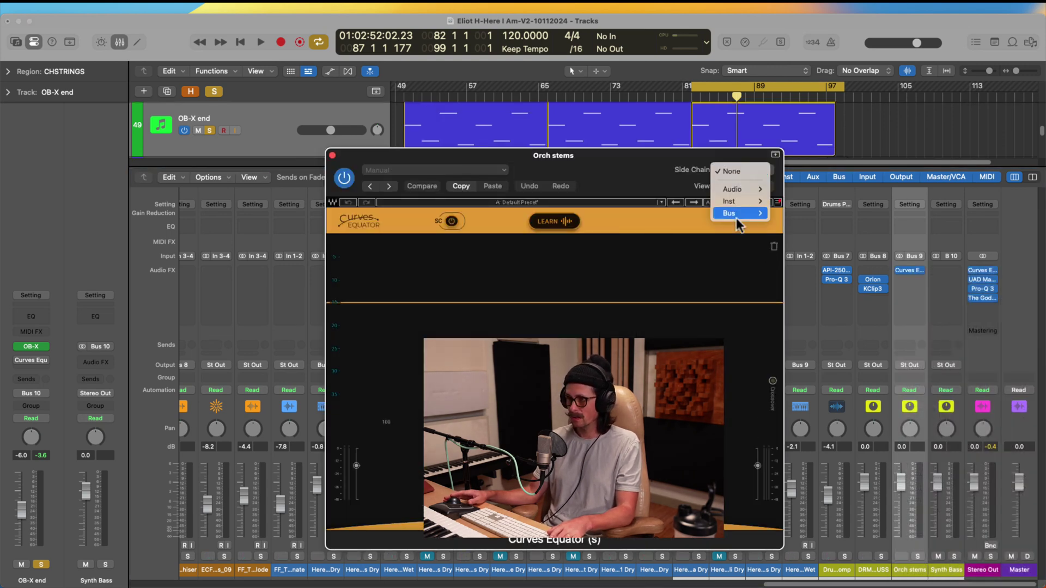
mouse_move(739, 213)
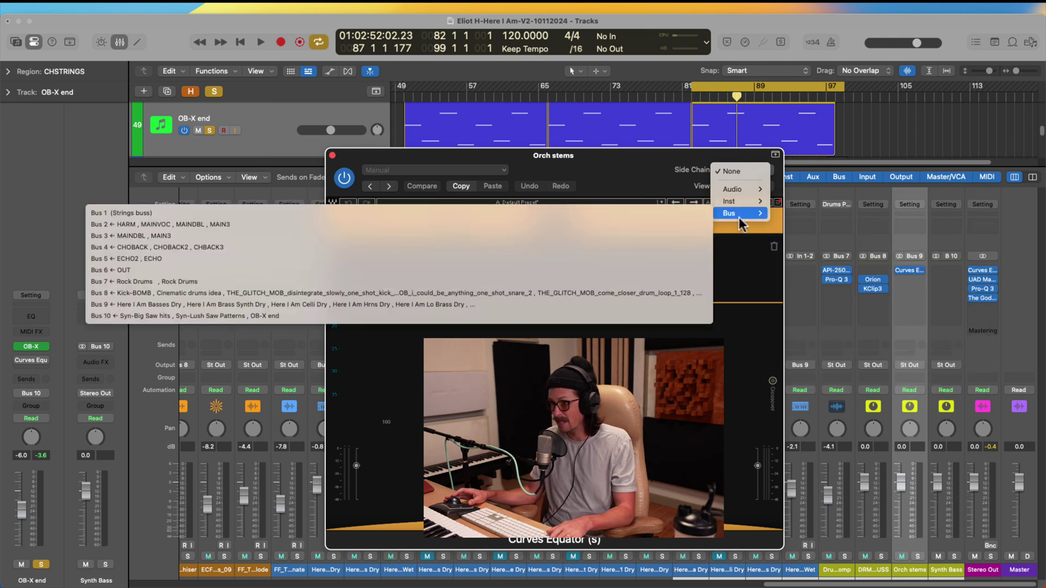
click(164, 316)
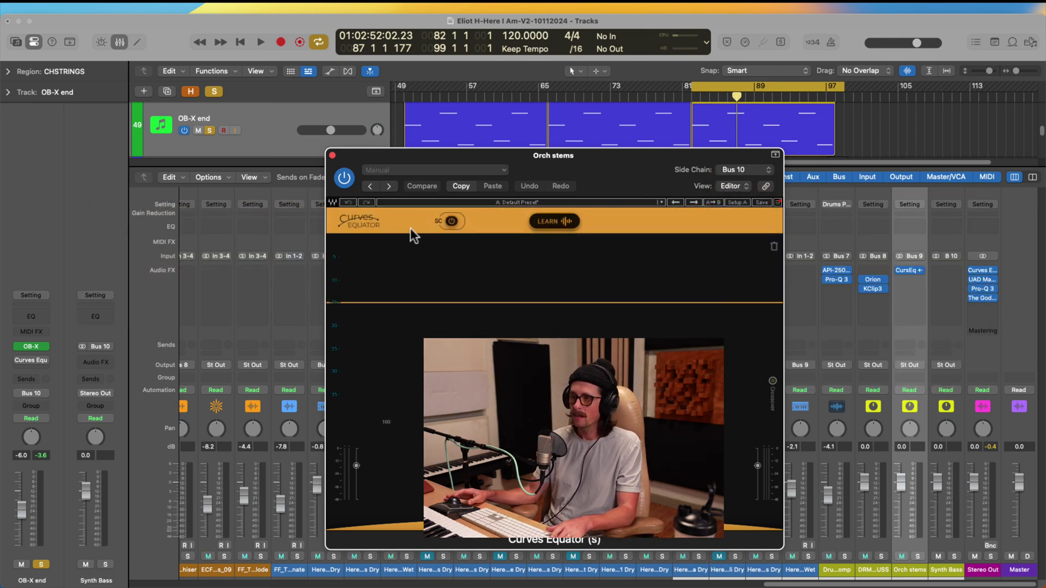
click(454, 222)
drag(528, 156, 412, 57)
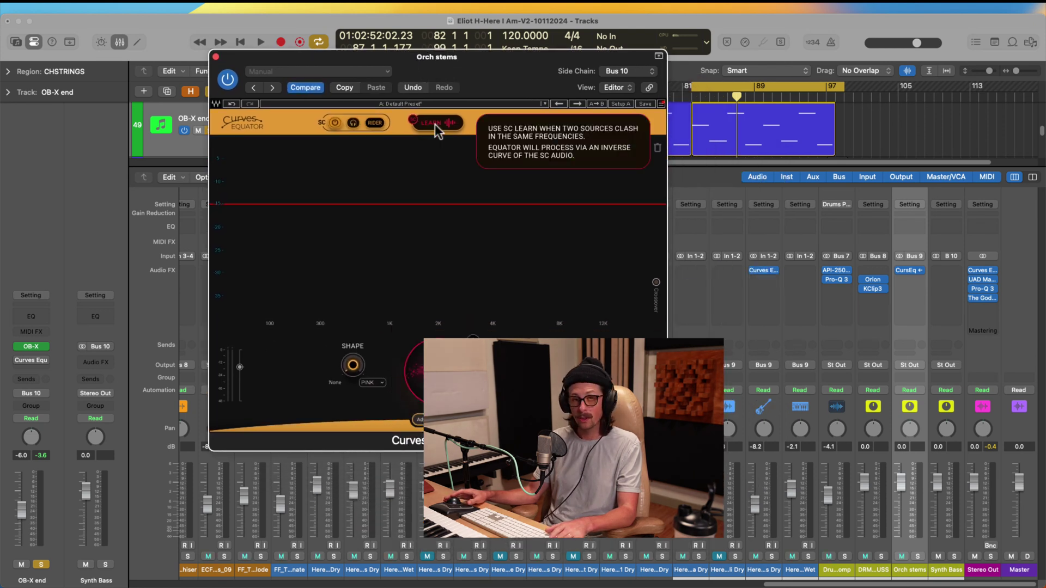
Run the sidechain Learn with Synth Bass and Orch stems soloed during playback, and apply the learned curve.
click(435, 124)
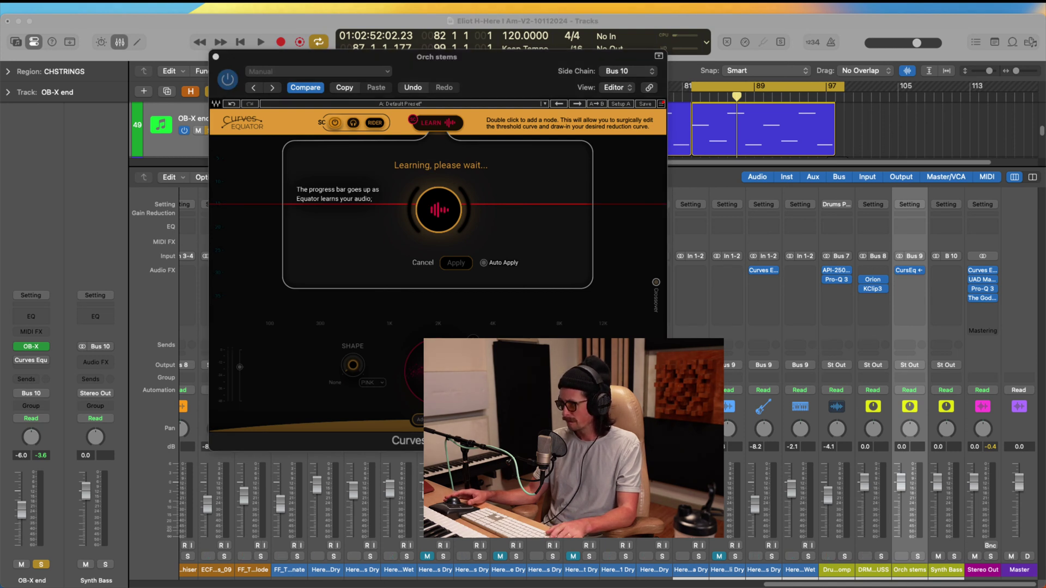
click(925, 493)
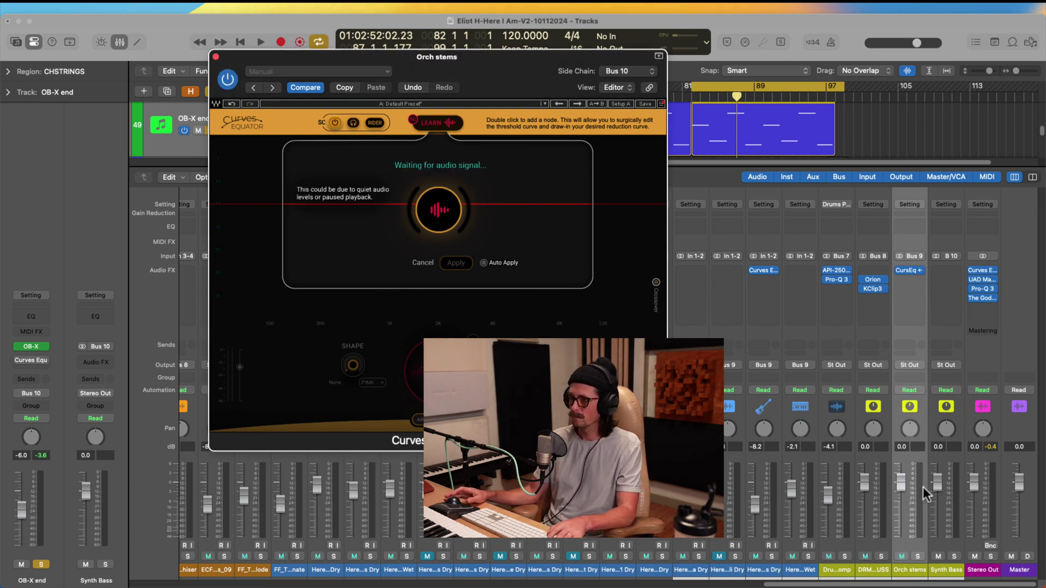
click(953, 556)
click(917, 556)
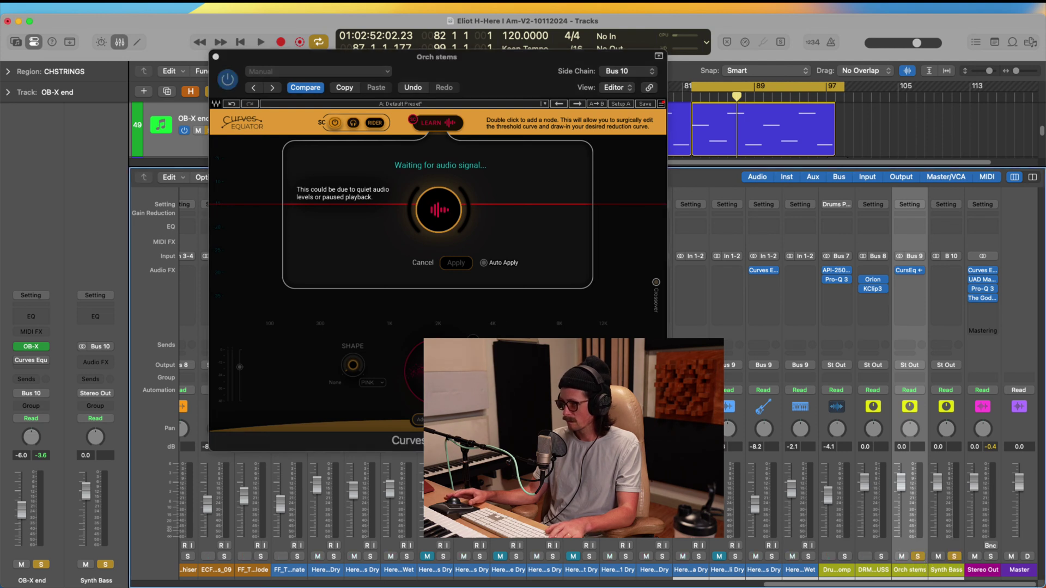
key(space)
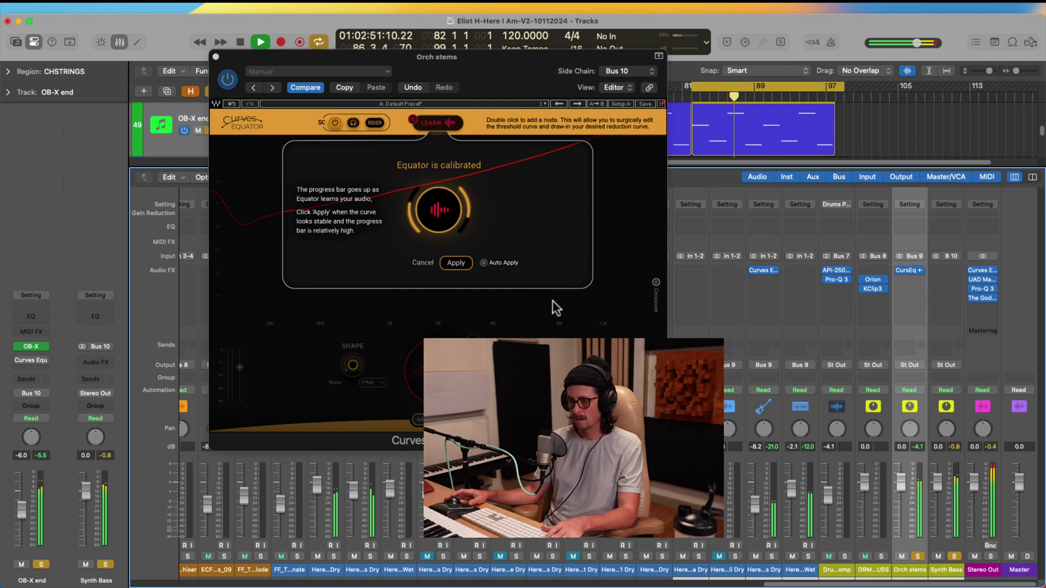
click(457, 263)
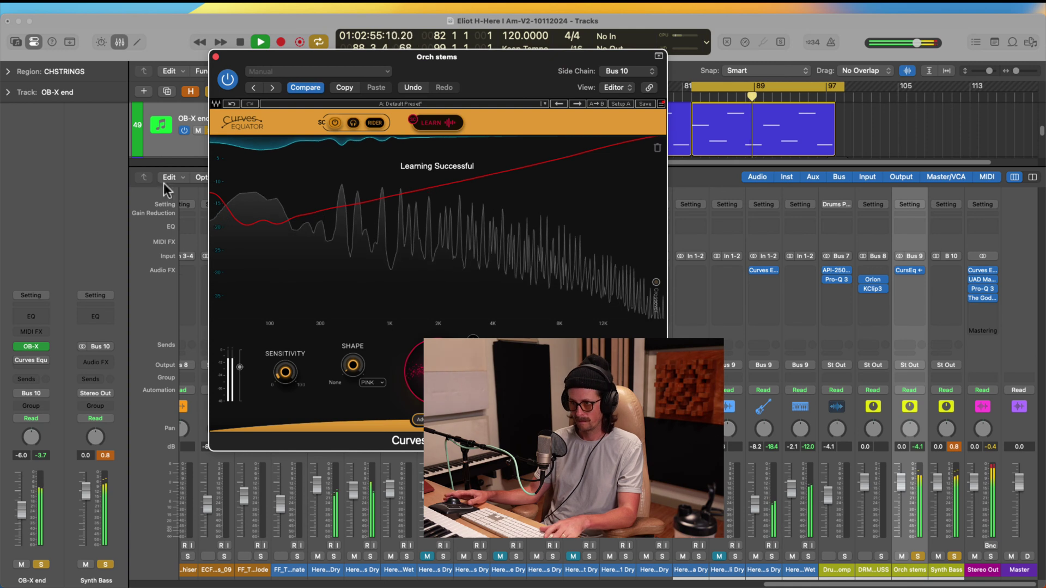
key(space)
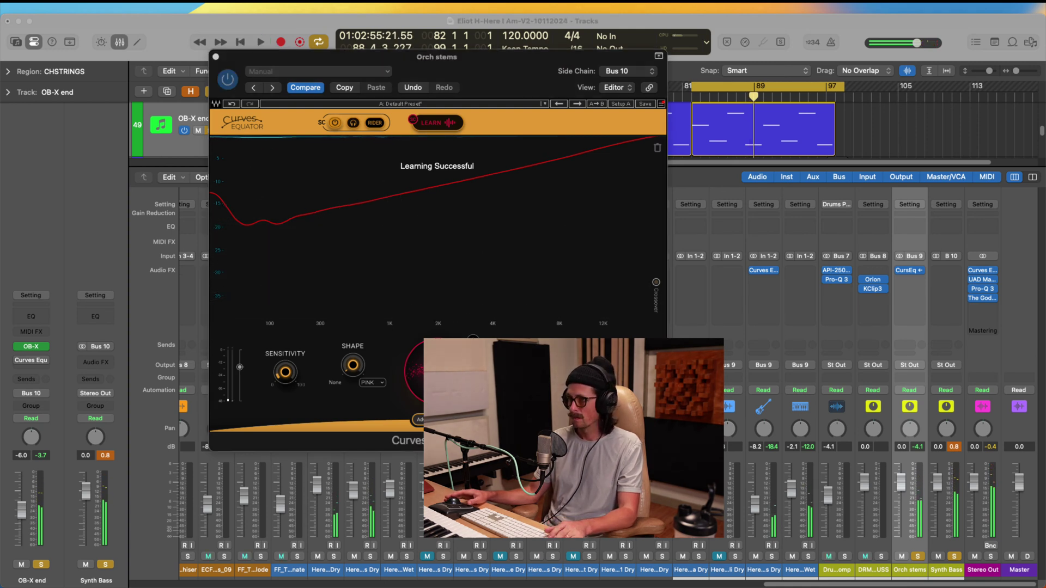
Show Equator's advanced controls and crossover bands, and nudge the first crossover near 300 Hz.
click(251, 234)
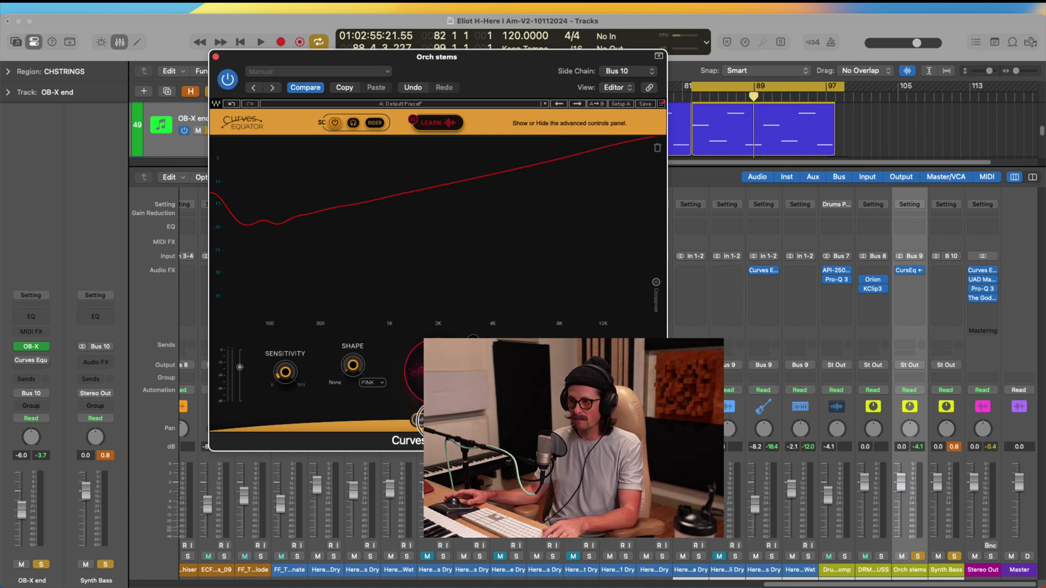
click(418, 420)
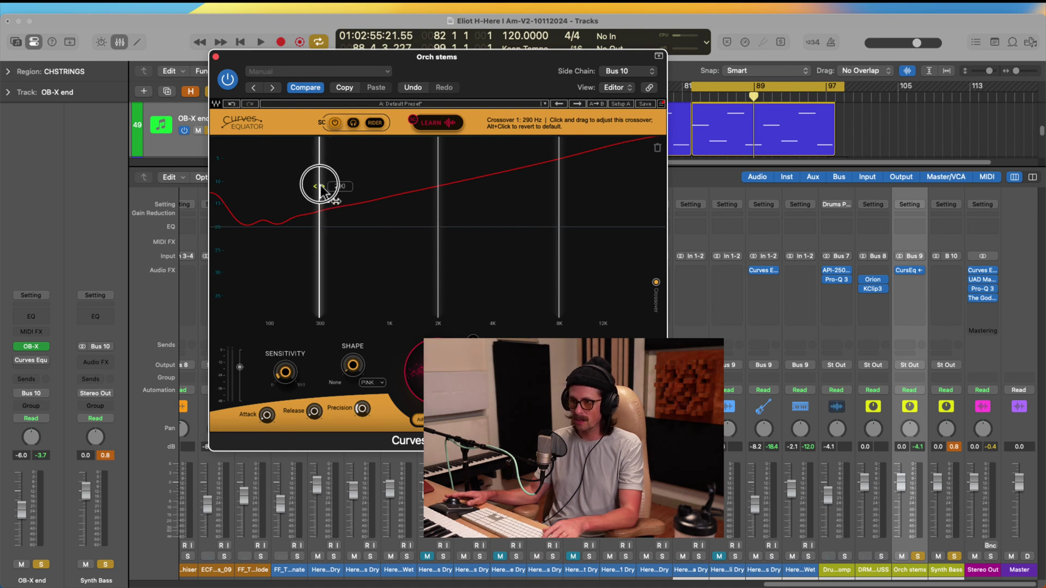
mouse_move(321, 187)
mouse_down()
mouse_move(280, 174)
mouse_move(321, 177)
mouse_up()
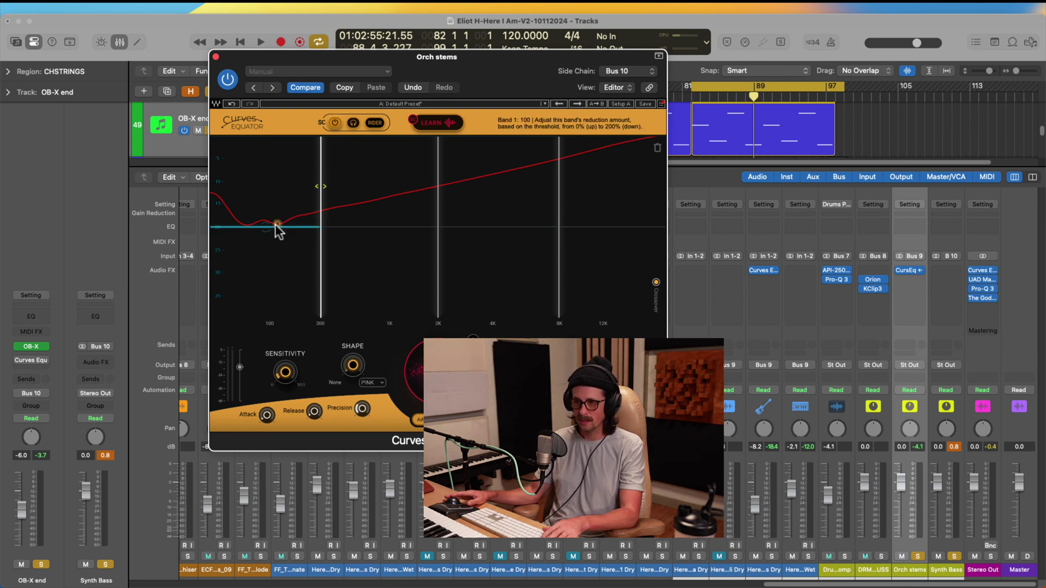
Raise band 1's reduction slightly above 100%, set bands 2 and 4 to 0%, and keep band 3 at about 100%.
drag(276, 228, 284, 255)
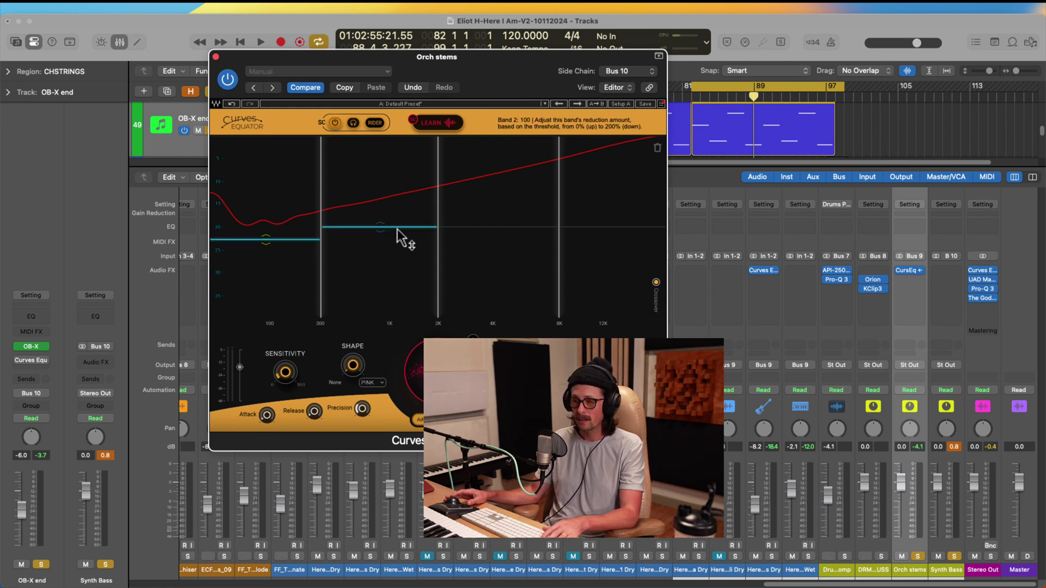
drag(401, 232, 386, 147)
drag(496, 239, 496, 144)
drag(620, 227, 609, 101)
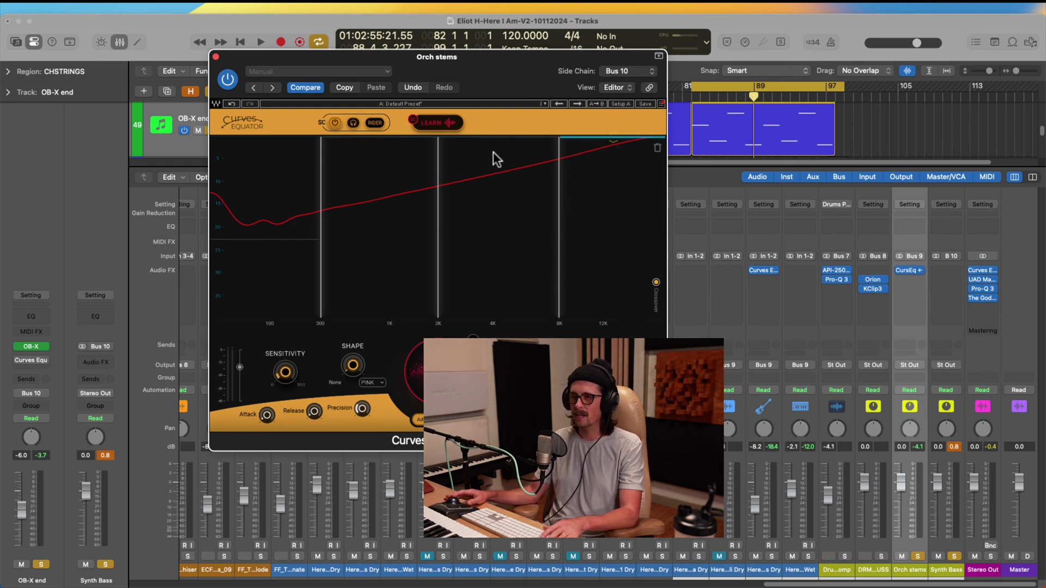
drag(506, 205, 506, 237)
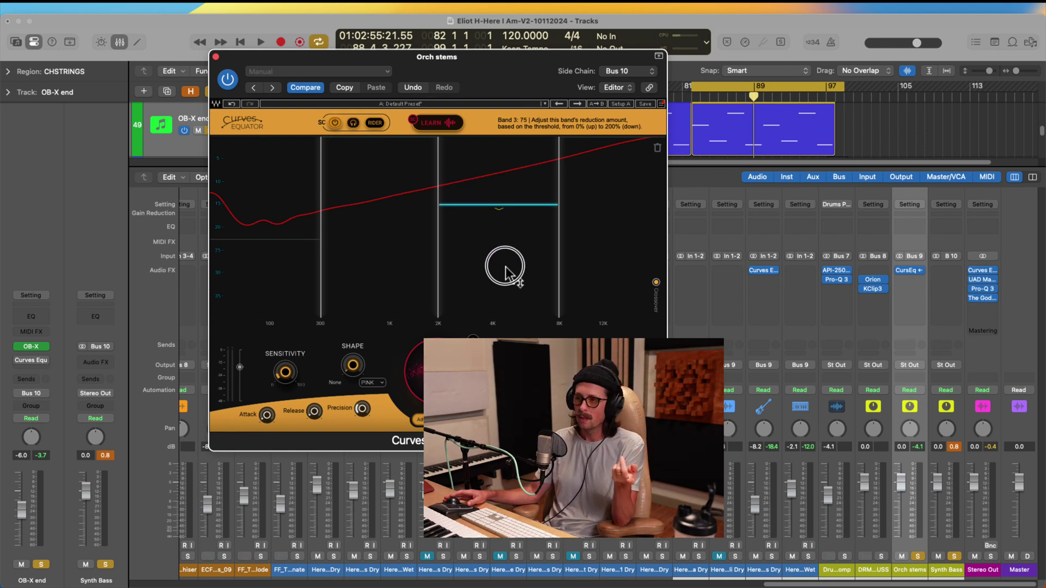
drag(505, 271, 504, 296)
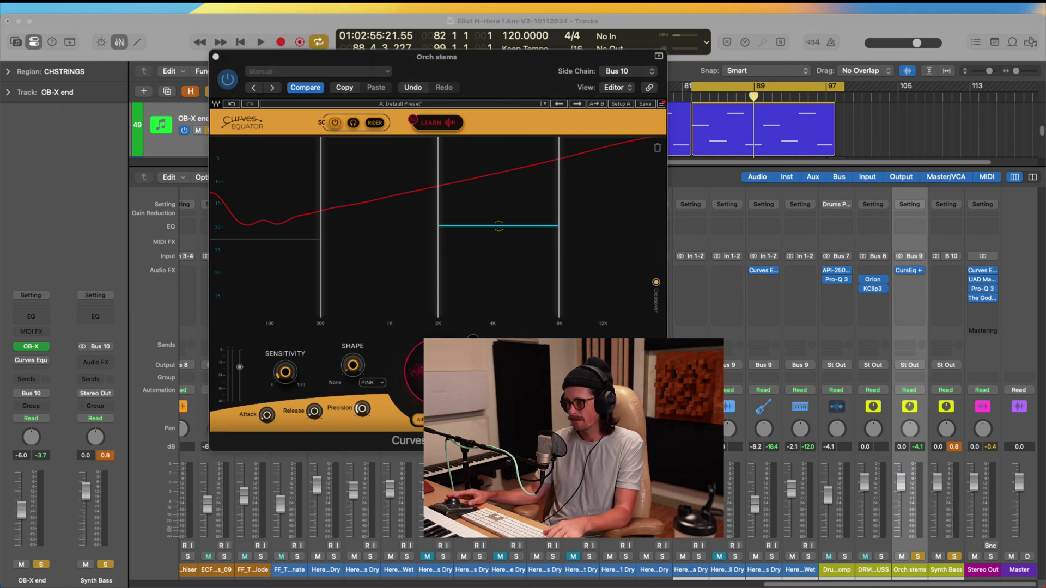
click(617, 294)
Lower Equator's threshold curve for more reduction during playback, and set the shape type to FLAT.
key(space)
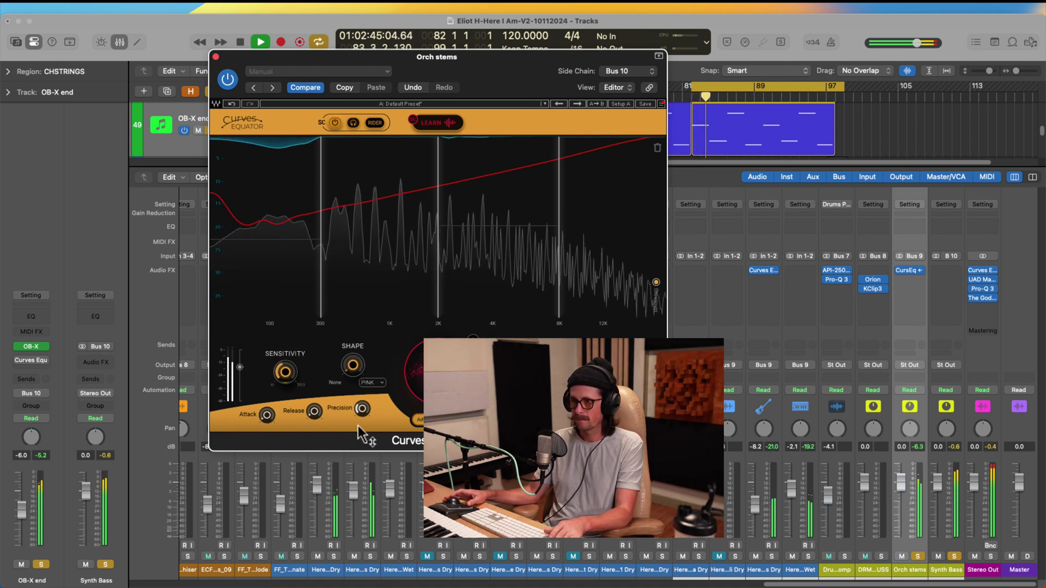
drag(414, 384, 412, 496)
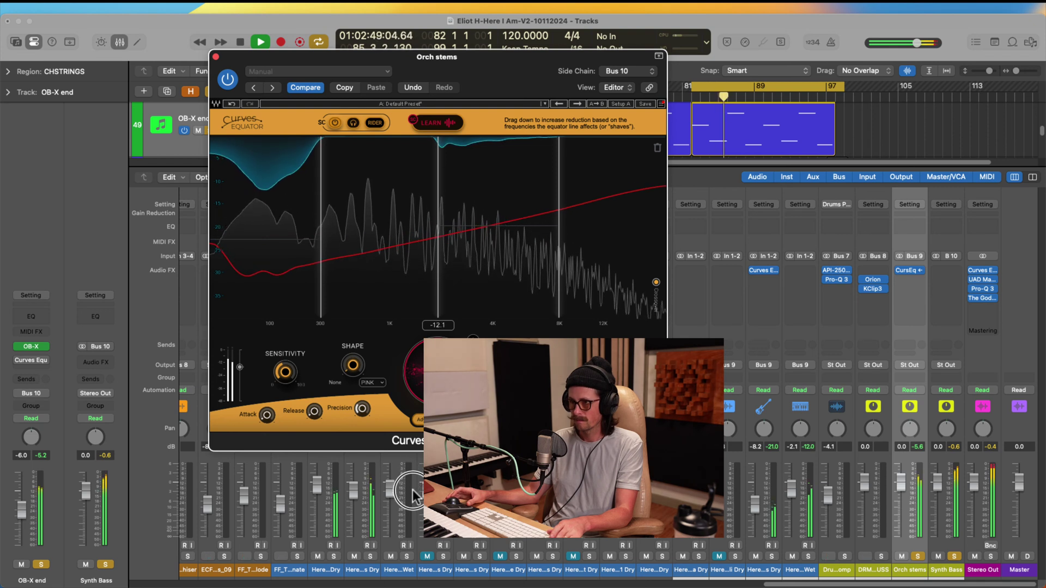
drag(357, 364, 361, 292)
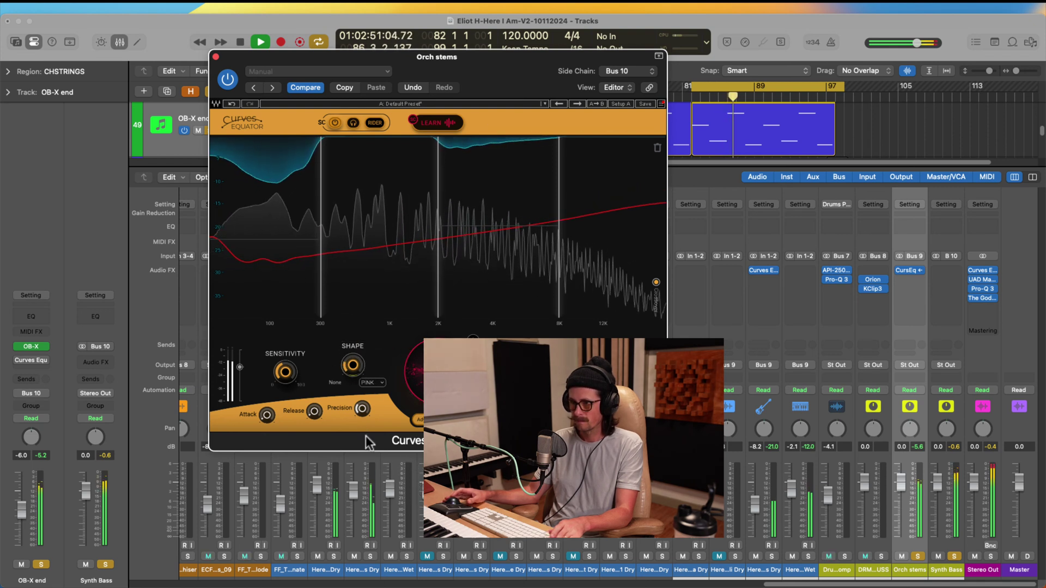
click(372, 382)
click(375, 396)
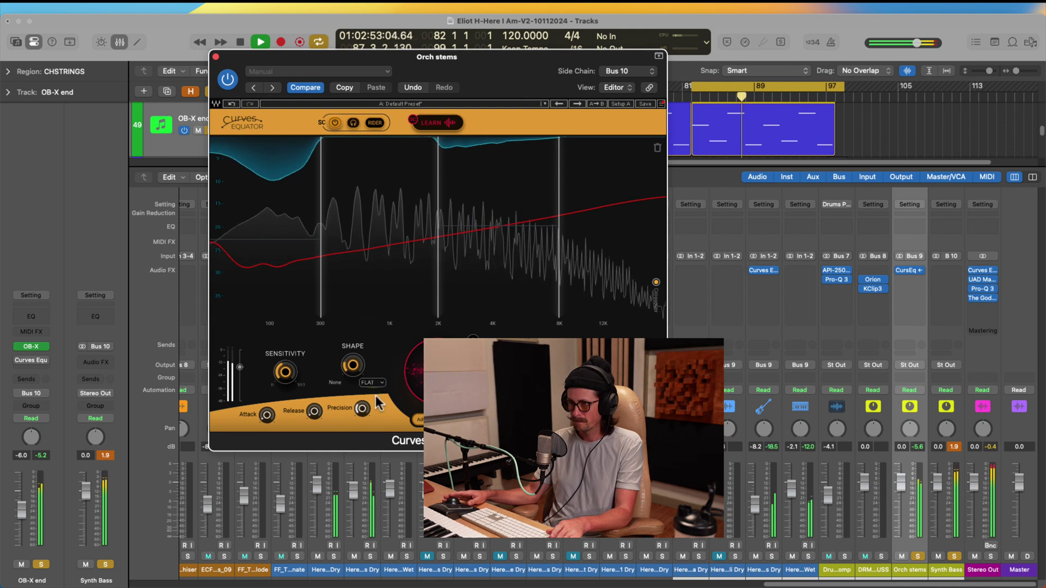
drag(357, 369, 356, 343)
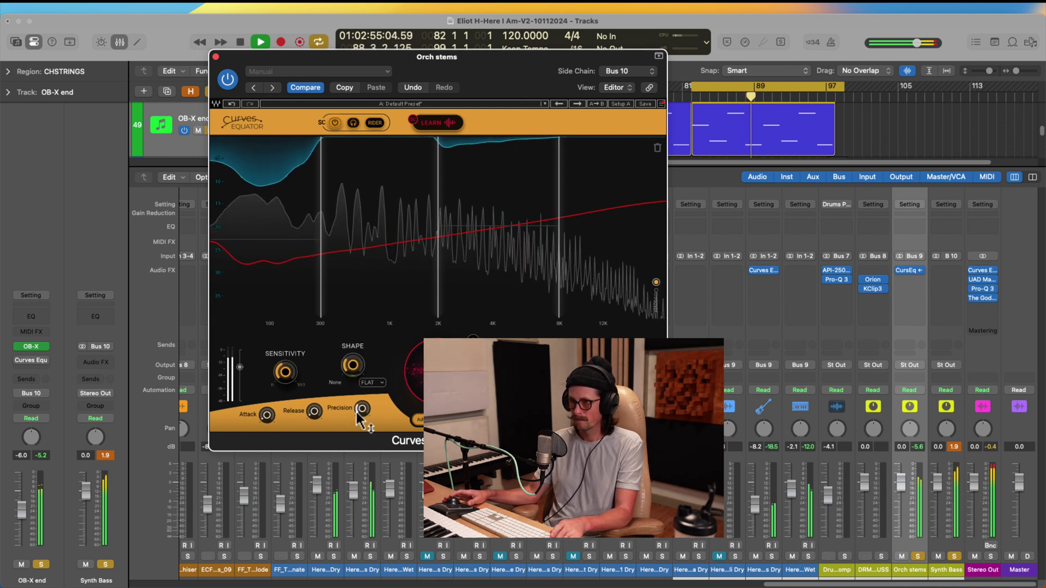
Ease band 1's reduction to about 105% and compare the Orch stems sound with Equator bypassed and active.
drag(272, 240, 273, 225)
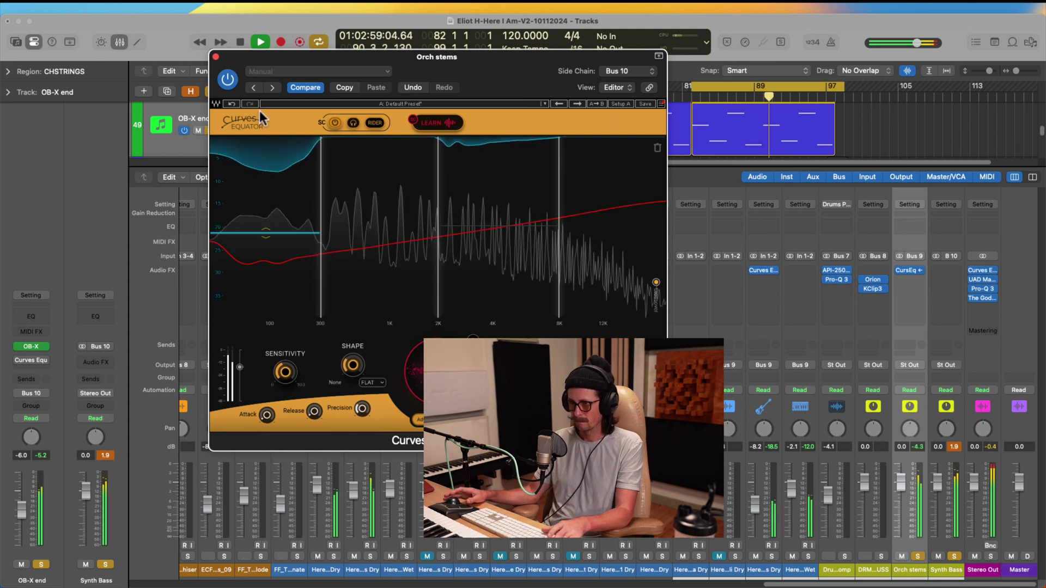
click(228, 80)
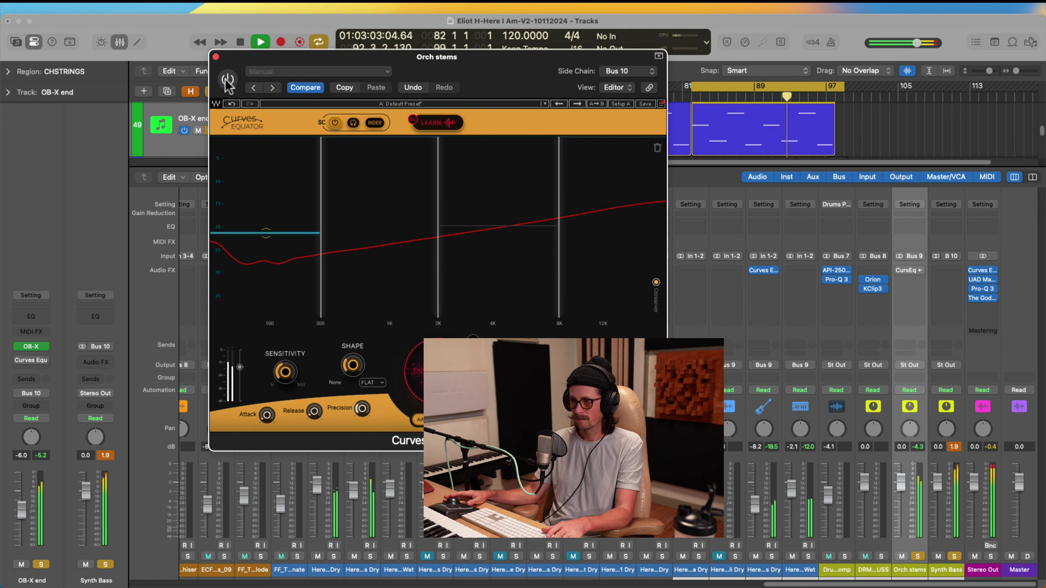
click(228, 80)
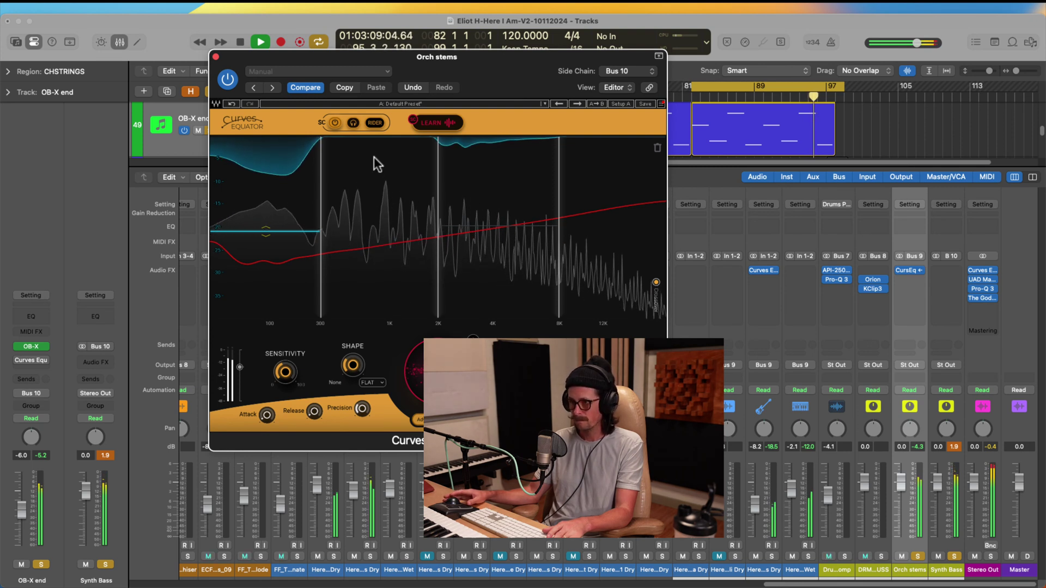
Restore moderate reduction in band 2 and raise the threshold curve slightly, comparing the result against the bypassed sound.
drag(373, 141, 385, 256)
drag(432, 370, 434, 342)
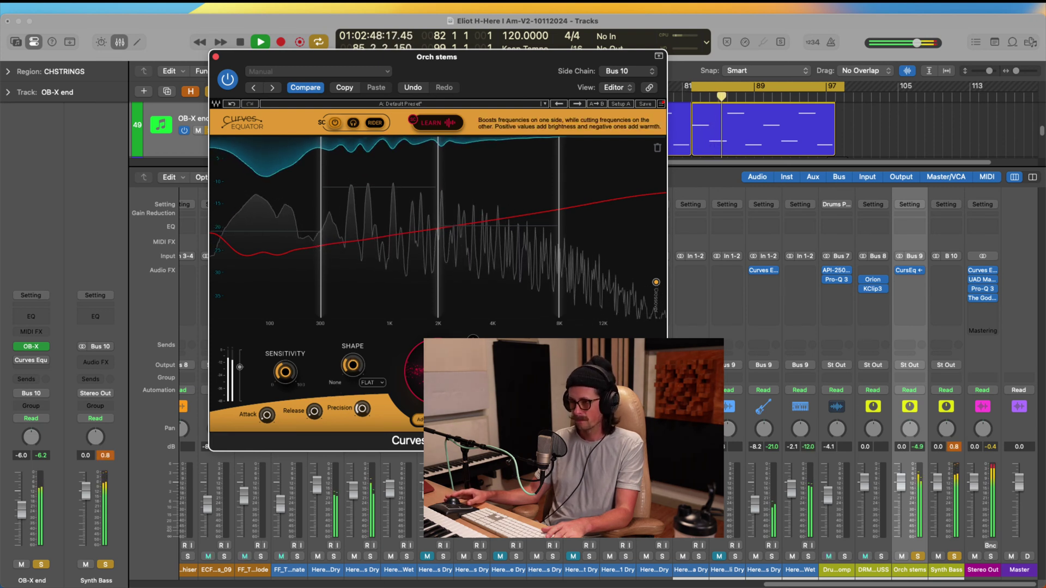
click(223, 80)
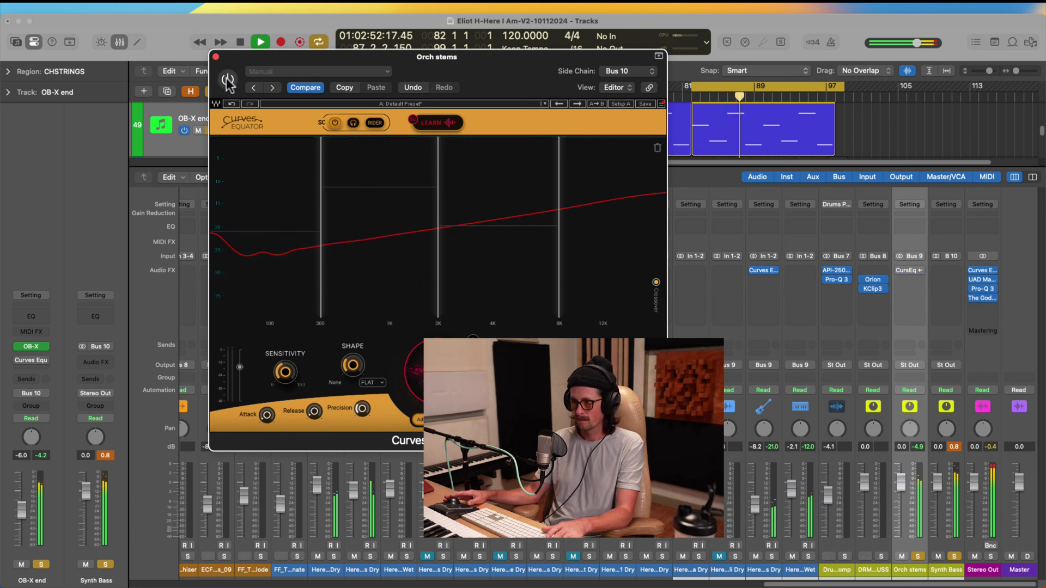
click(226, 79)
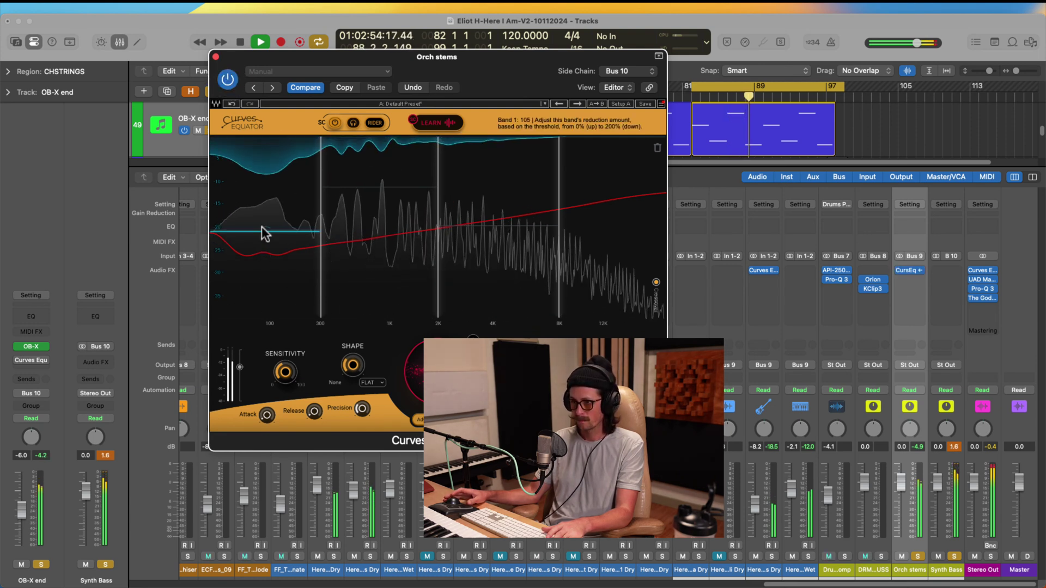
Lower band 1's reduction to just under 100% and compare the processed and bypassed sound again.
drag(267, 233, 268, 214)
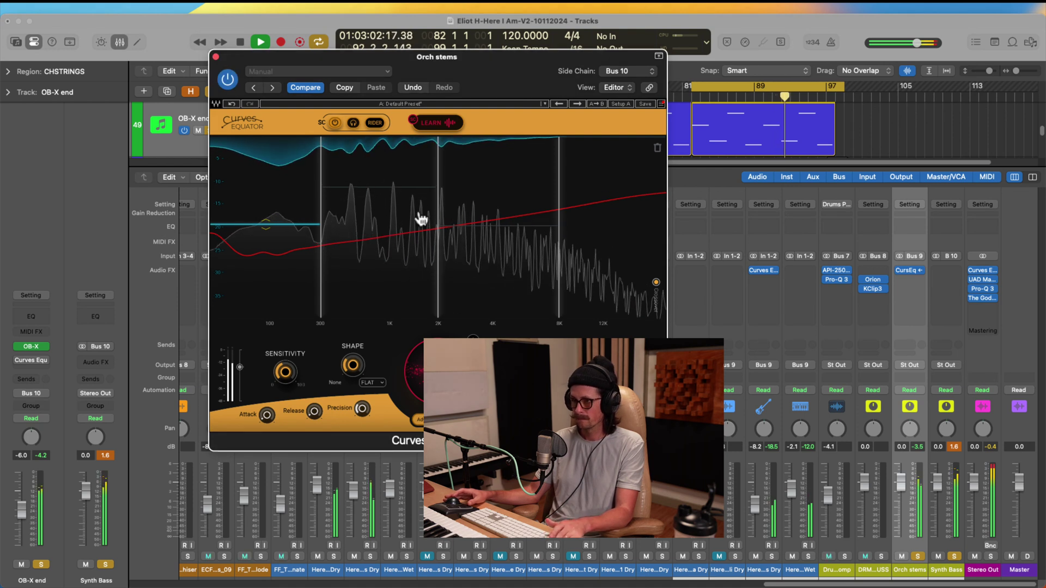
click(227, 80)
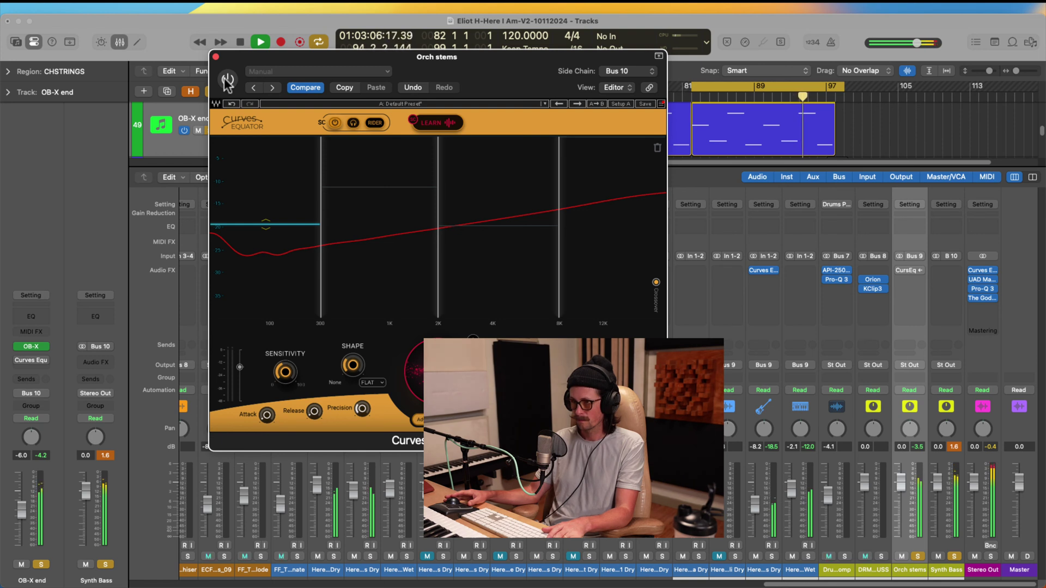
click(227, 80)
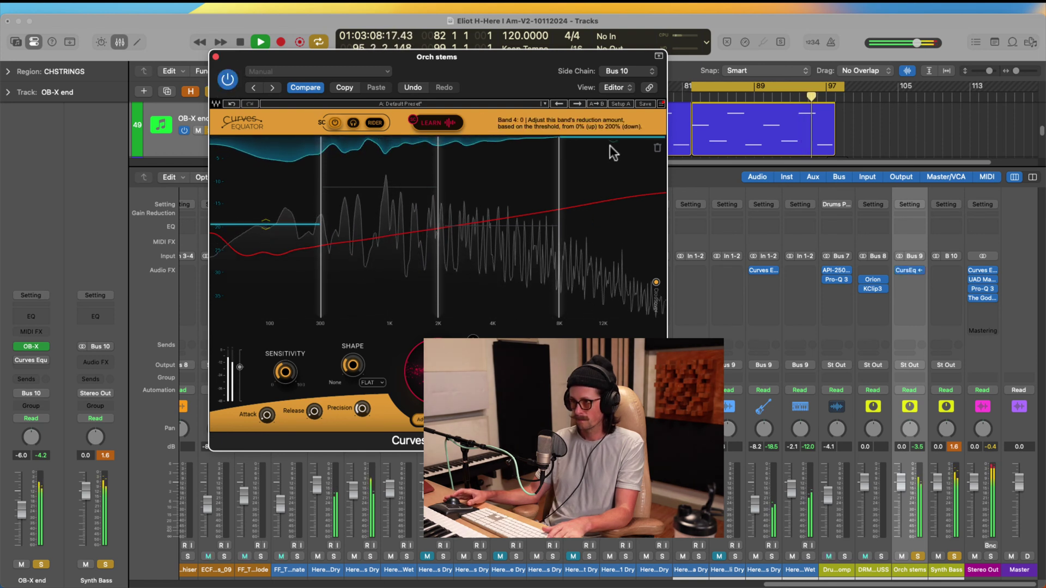
Raise the reduction of band 4, the highest frequency band, to about 140%.
drag(610, 146, 607, 316)
drag(614, 241, 614, 269)
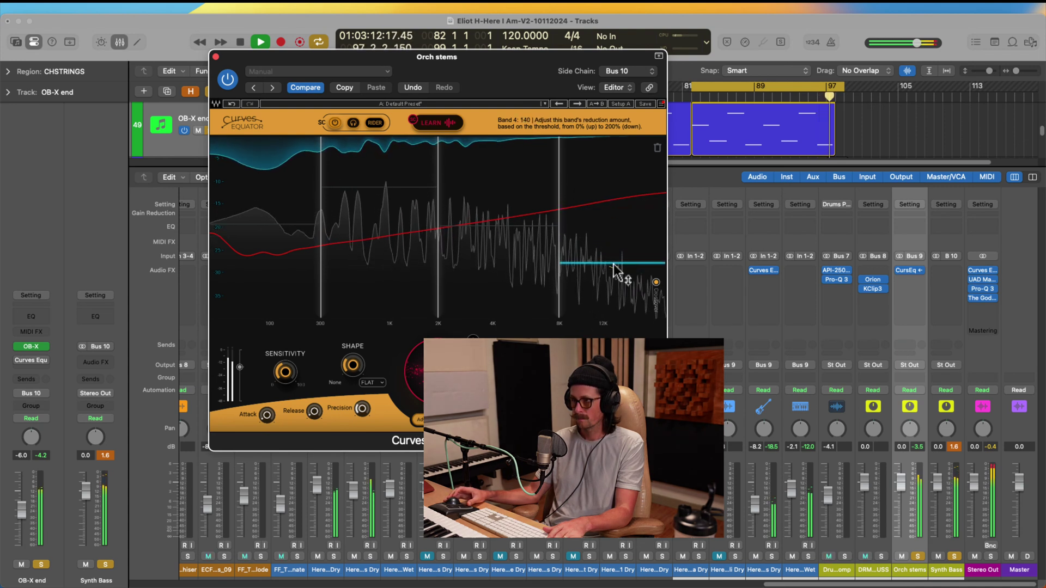
Stop playback and make the threshold curve's shape steeper in the Orch stems Equator.
key(space)
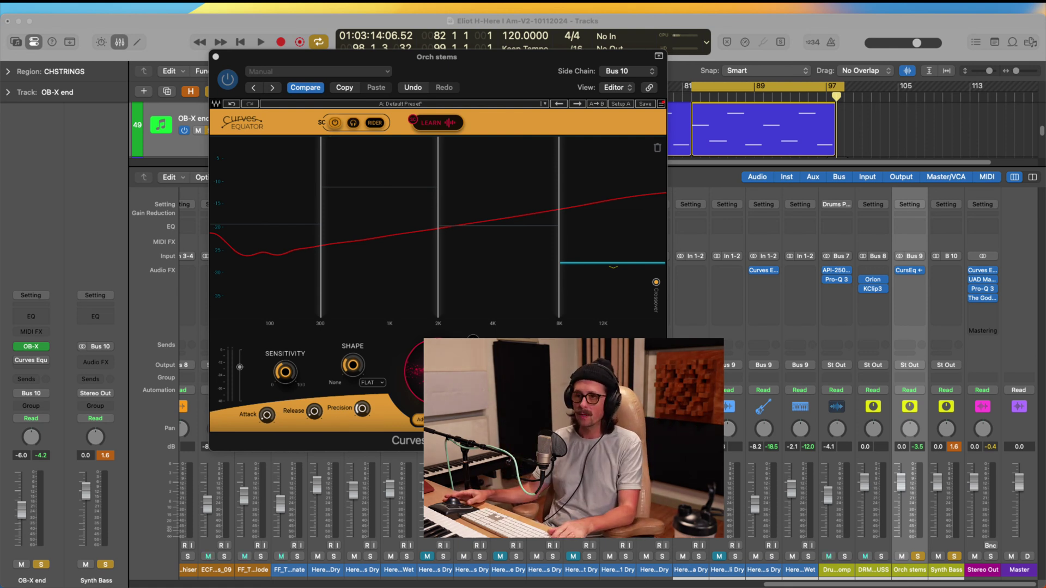
click(367, 218)
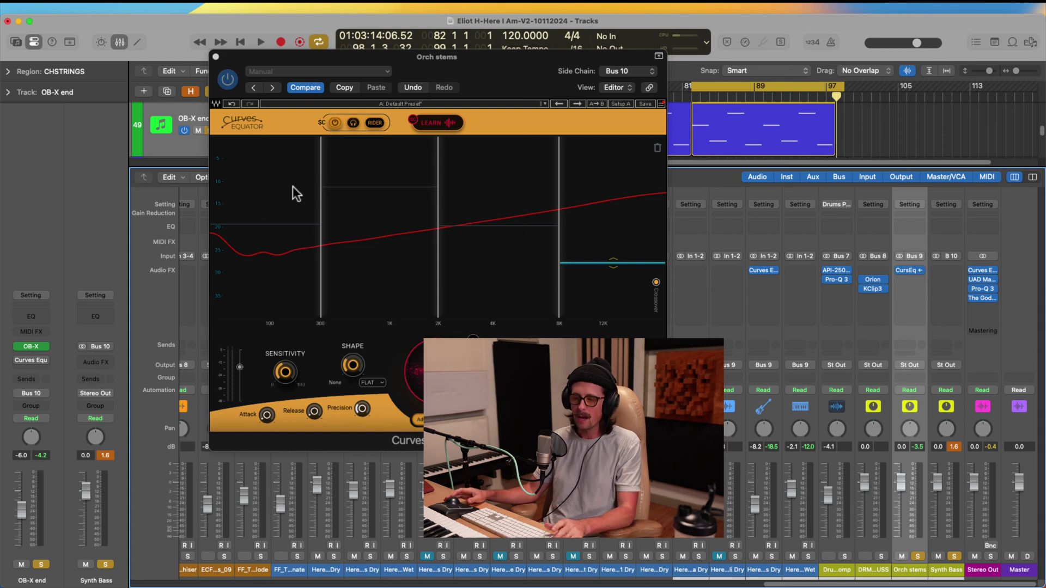
drag(285, 375, 283, 334)
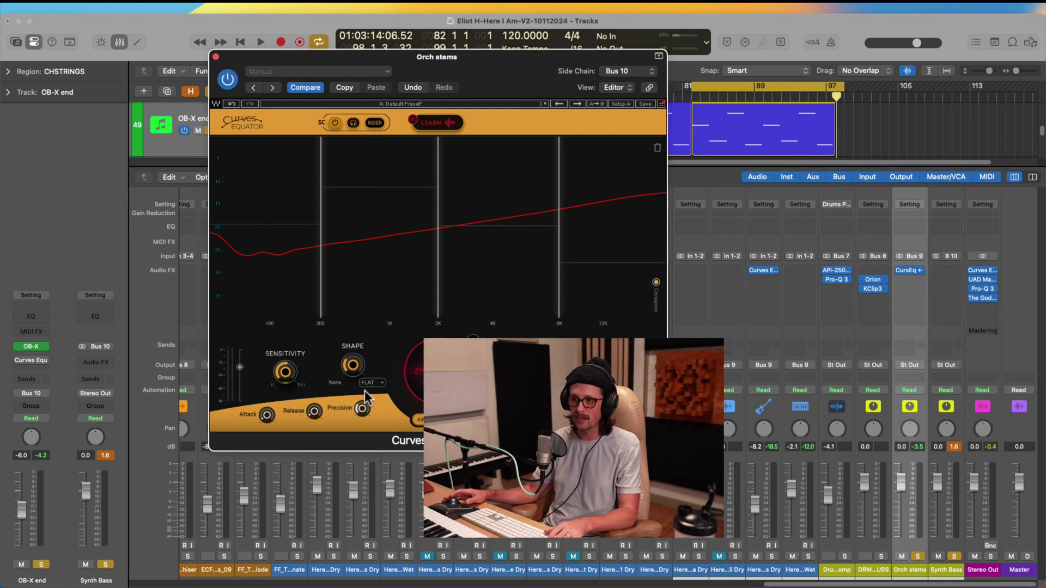
drag(352, 365, 341, 491)
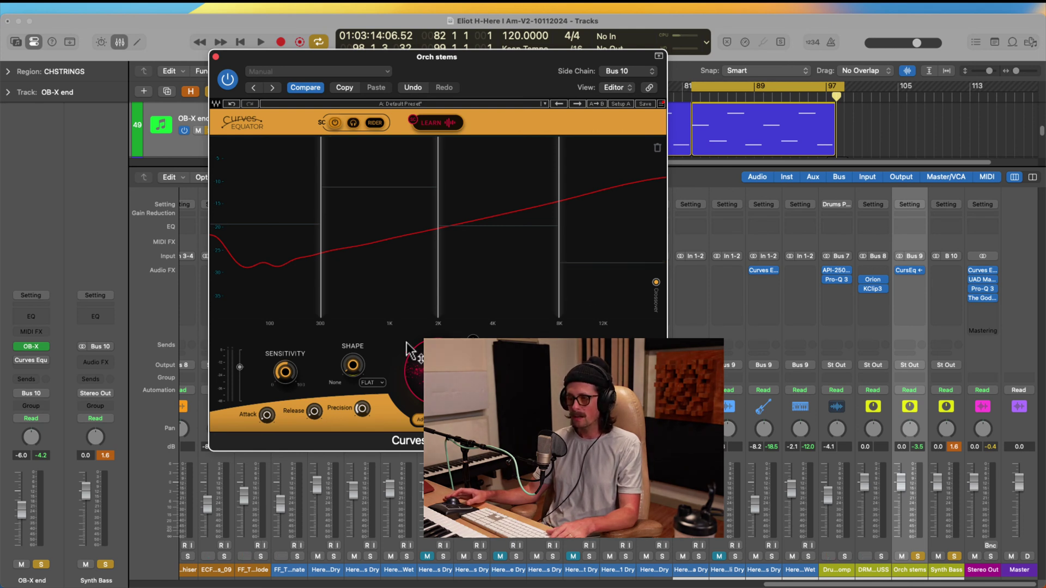
Close the Orch stems Equator window and clear all active solos.
key(super+Tab)
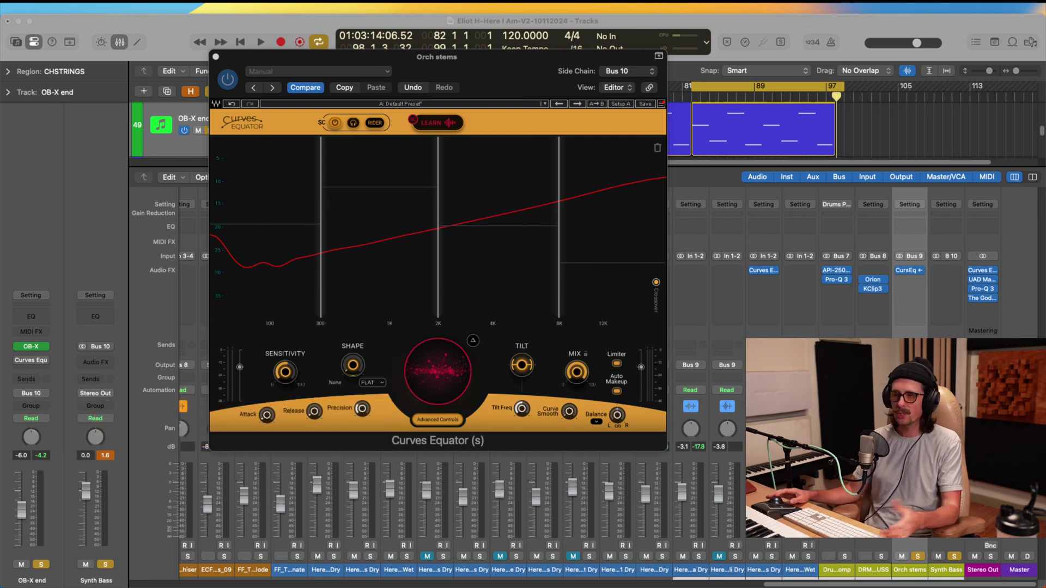
click(8, 205)
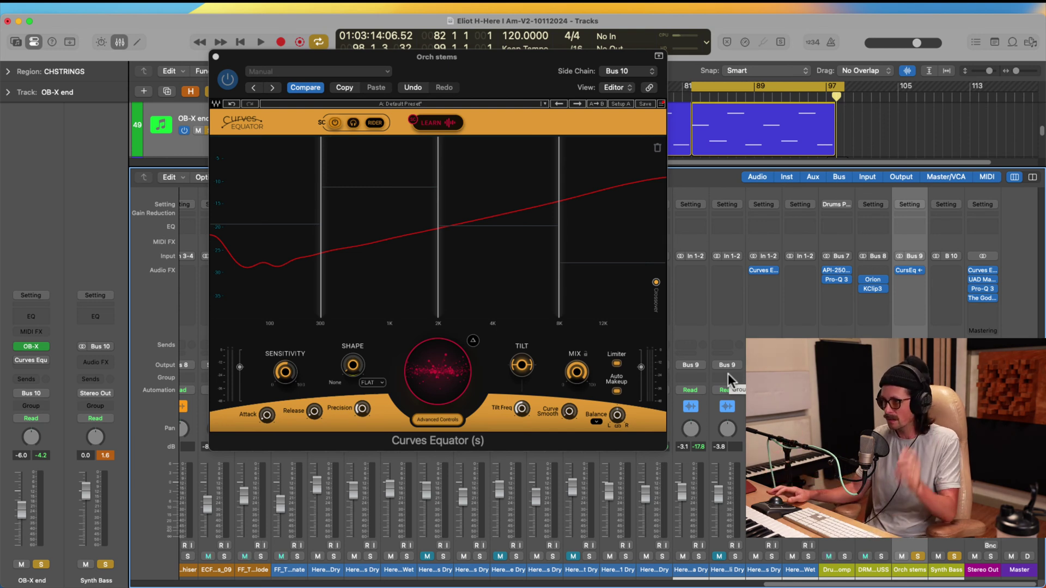
click(216, 57)
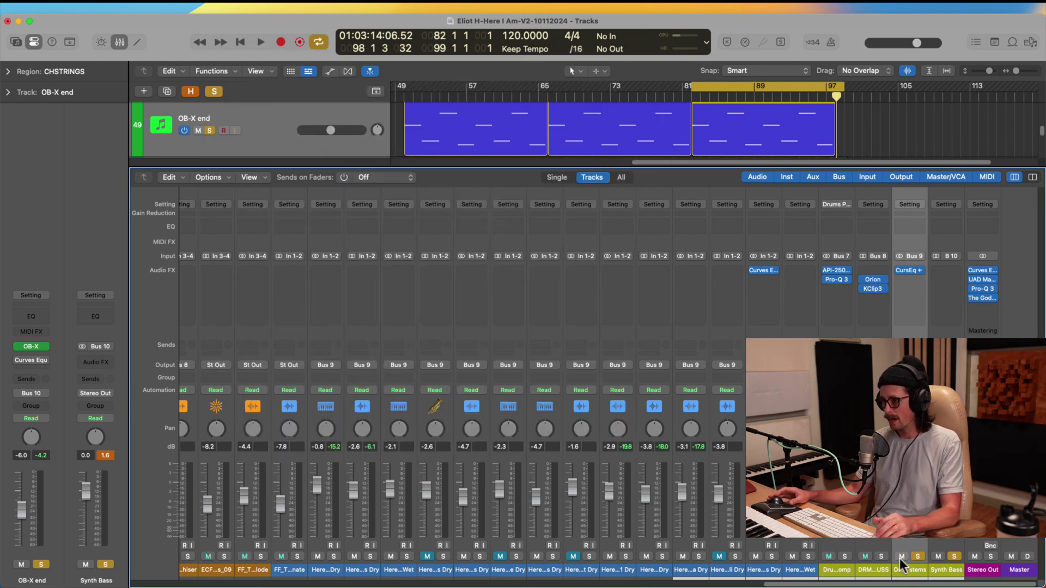
alt+click(918, 556)
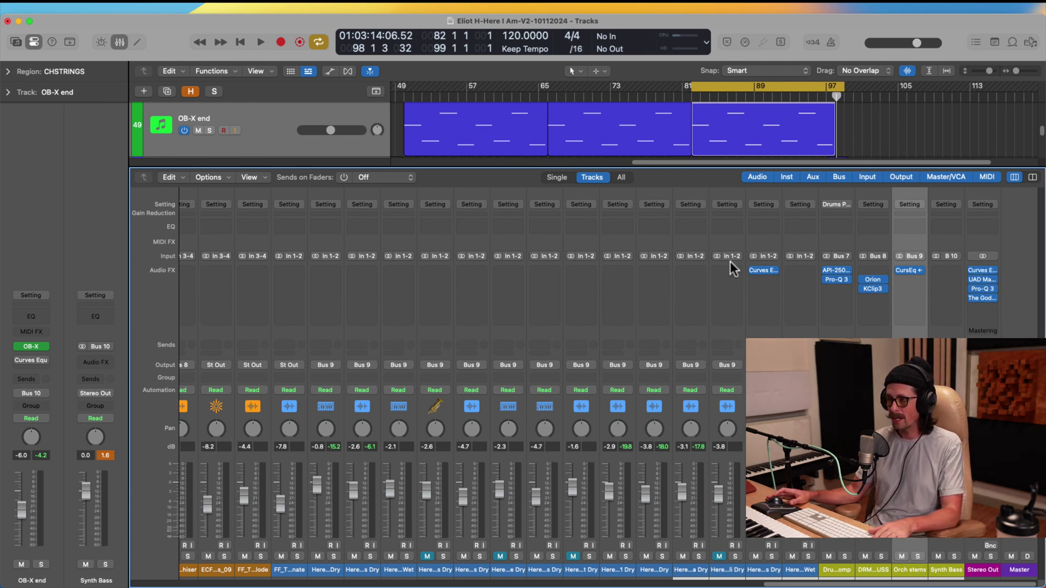
Play the full mix and bring the orchestral stem tracks into view in the arrangement.
key(super+Tab)
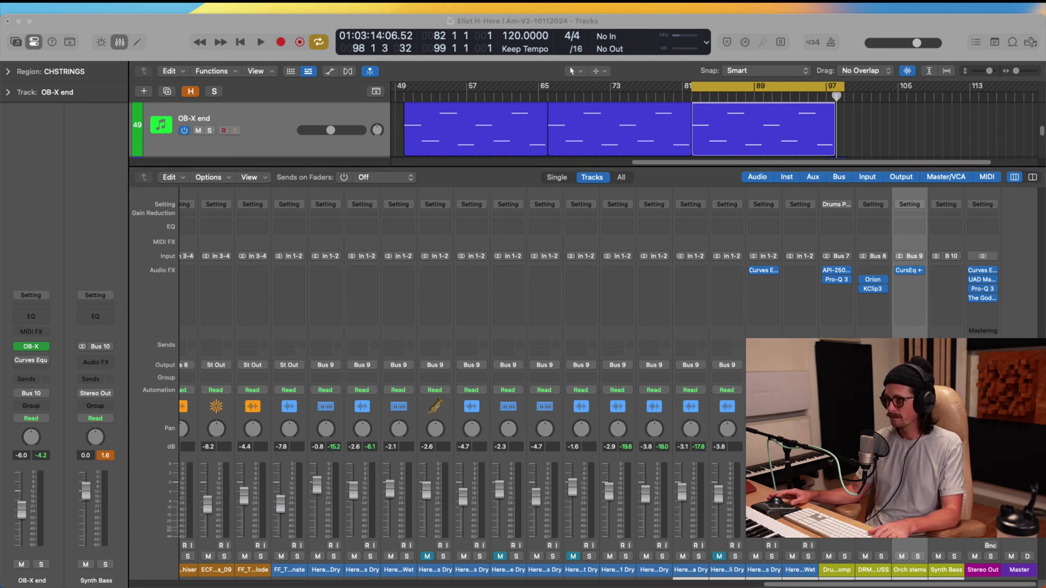
click(685, 273)
key(space)
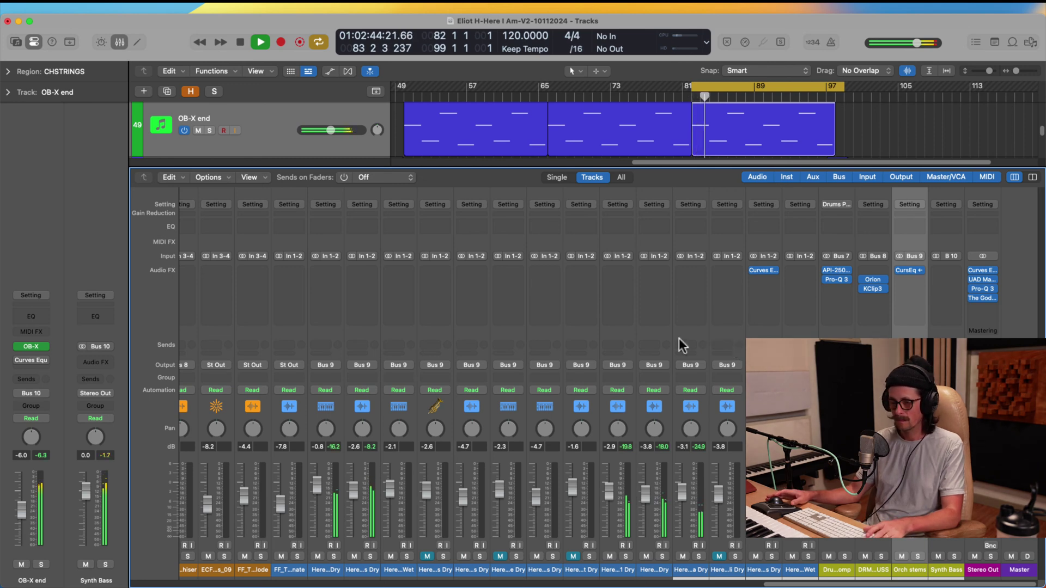
key(x)
key(x)
key(x)
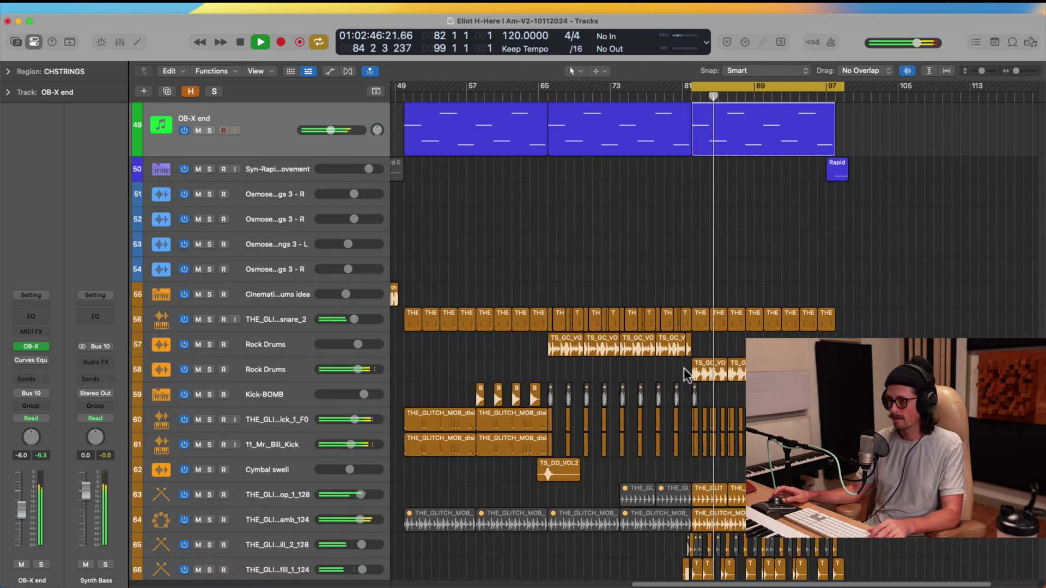
scroll(685, 368, down, 2)
scroll(684, 368, down, 15)
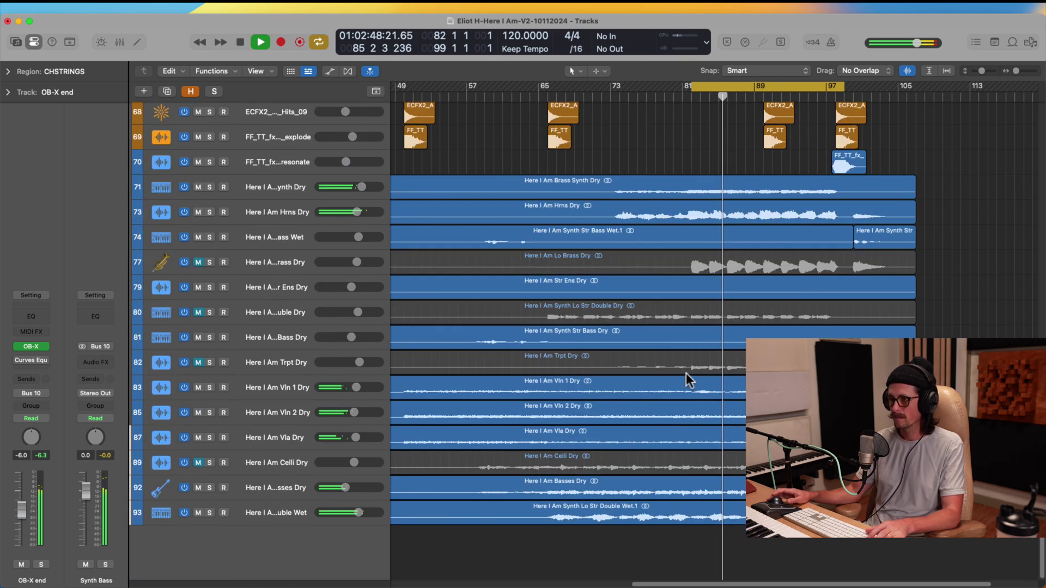
Return to the mixer's bus channels and reopen Equator on the Orch stems bus.
key(x)
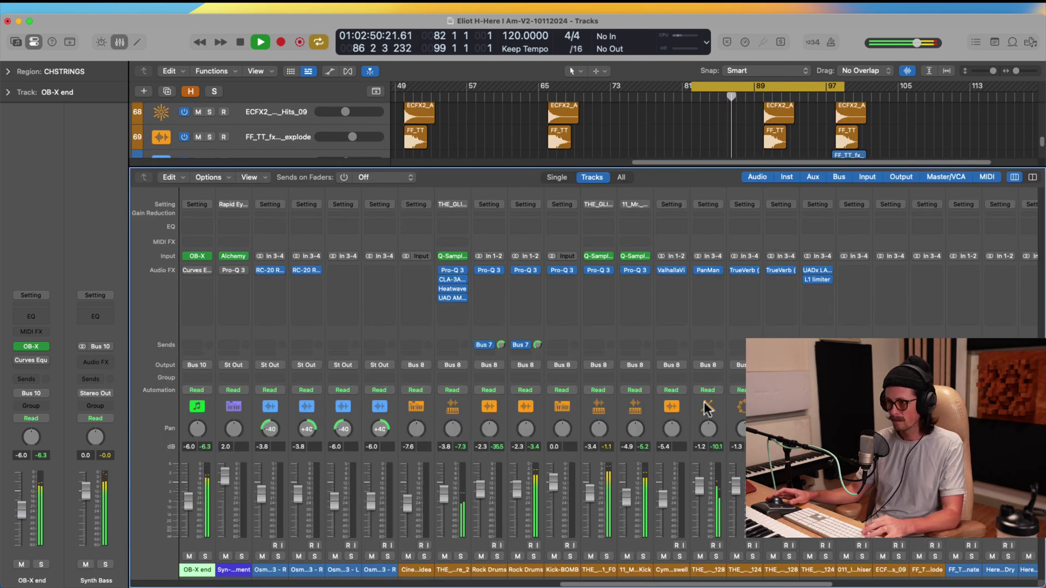
key(x)
key(x)
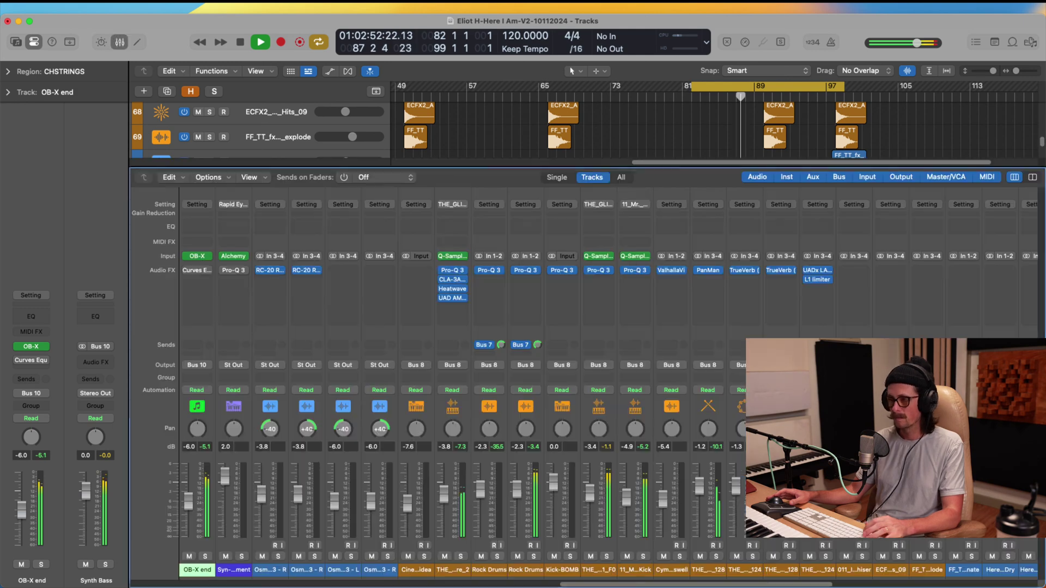
scroll(742, 386, right, 15)
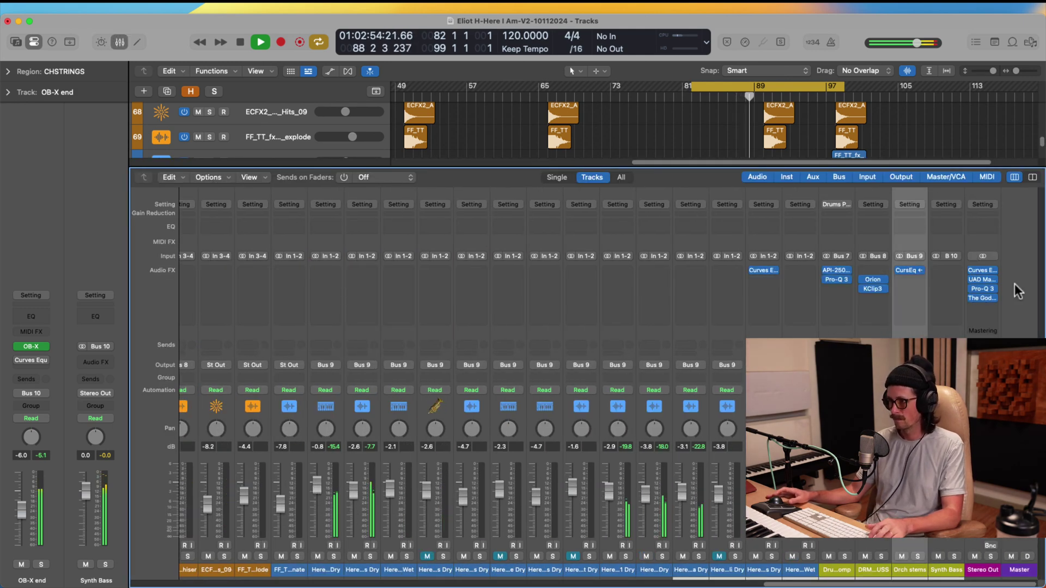
click(911, 271)
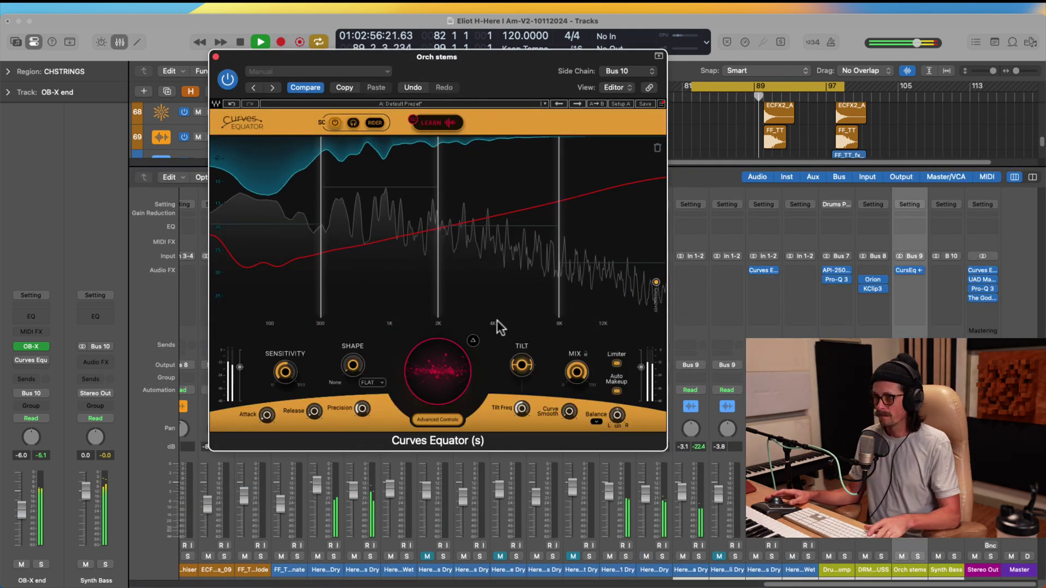
Raise band 1's reduction to slightly under 111% and moderately increase band 2's reduction.
mouse_move(253, 236)
mouse_down()
mouse_move(253, 203)
mouse_move(252, 234)
mouse_up()
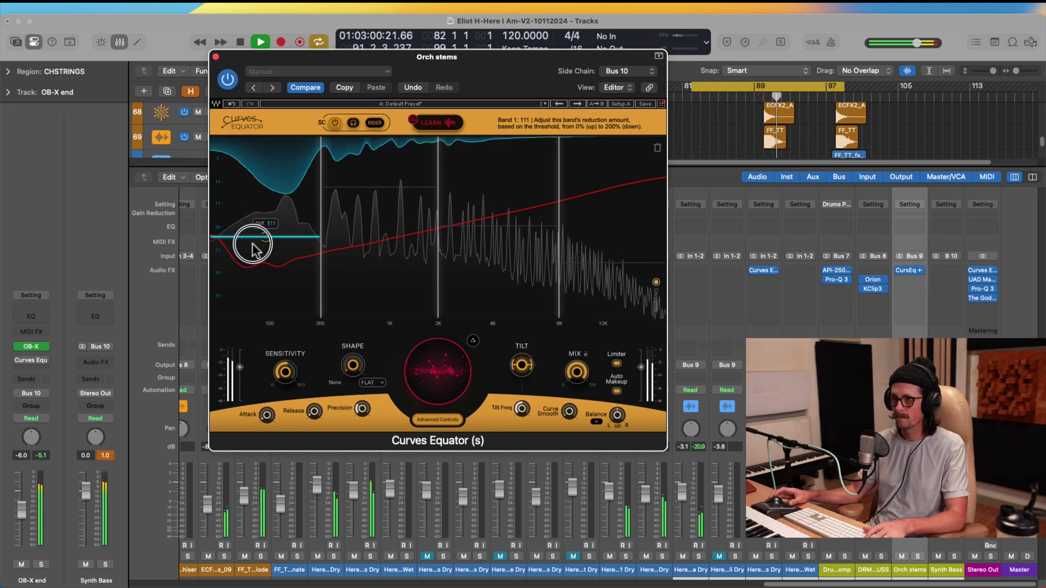
drag(369, 191, 371, 250)
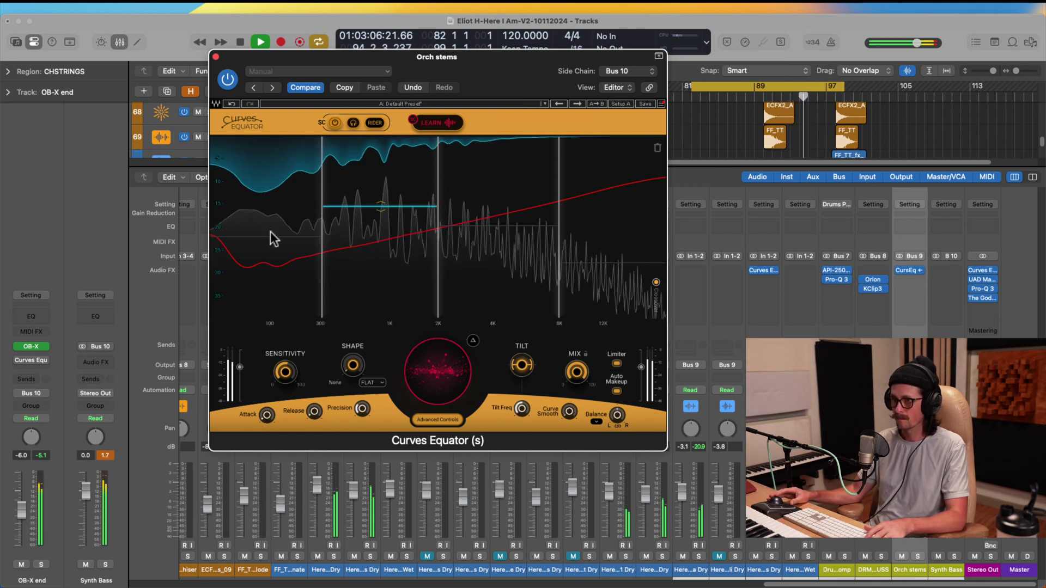
drag(270, 235, 267, 233)
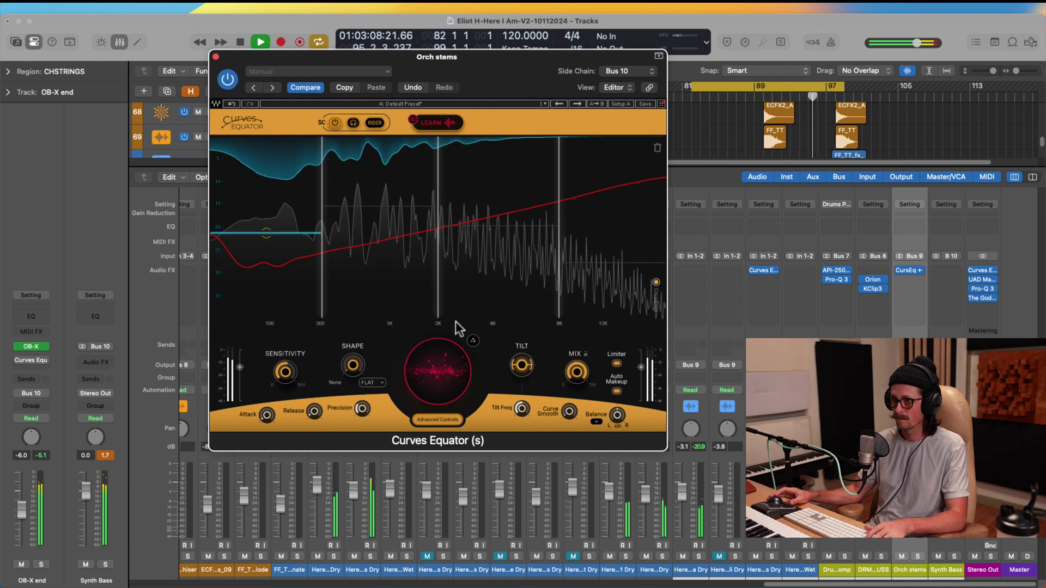
Flatten the threshold curve's shape and compare the full mix with Equator bypassed and active.
drag(358, 371, 351, 159)
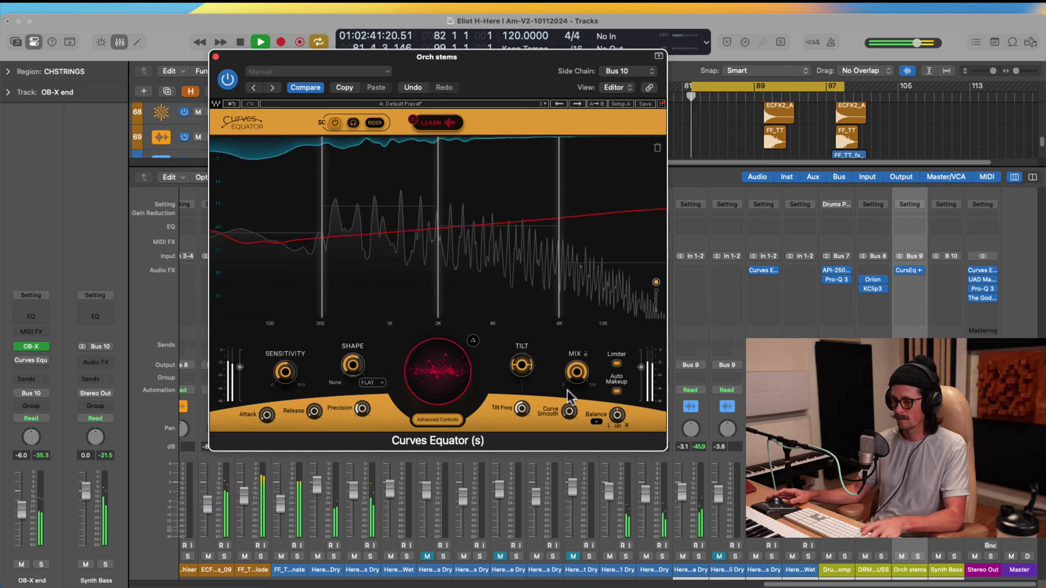
click(227, 79)
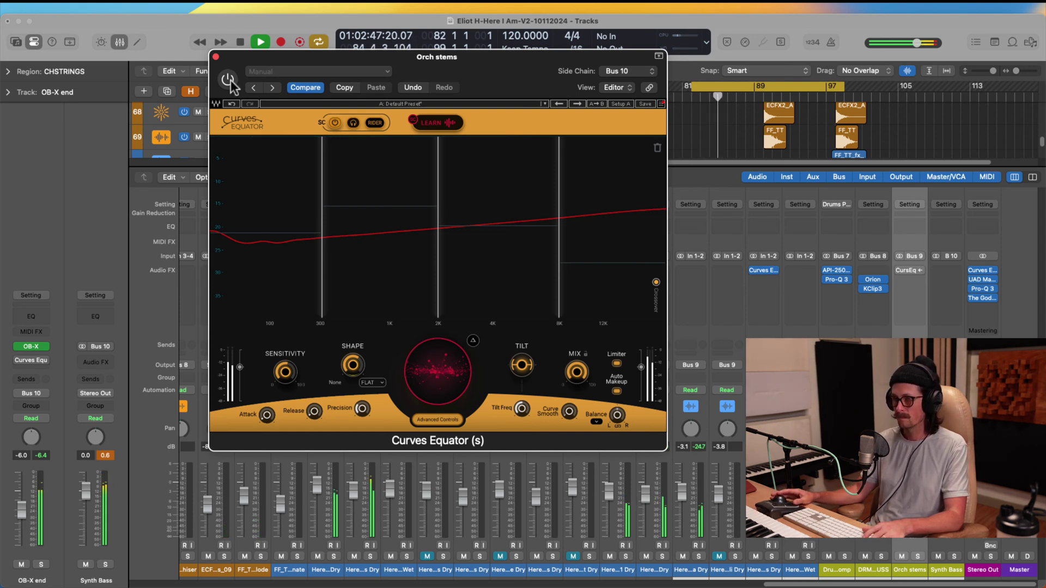
click(228, 79)
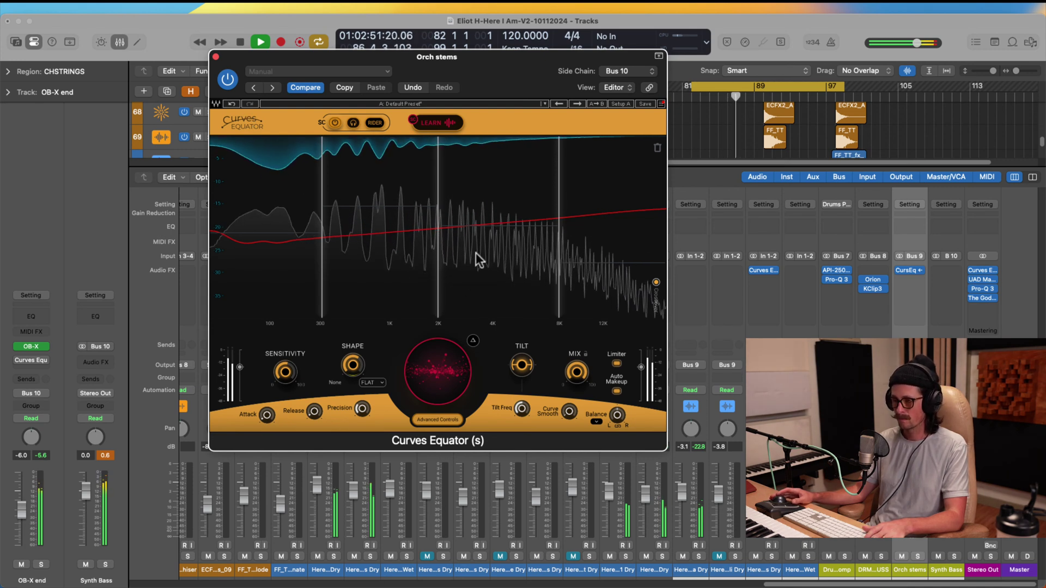
Raise band 3's reduction to 119% and add a threshold curve node at about 1539 Hz, -7.6, with a Q of 2.4.
drag(496, 228, 442, 271)
double_click(493, 224)
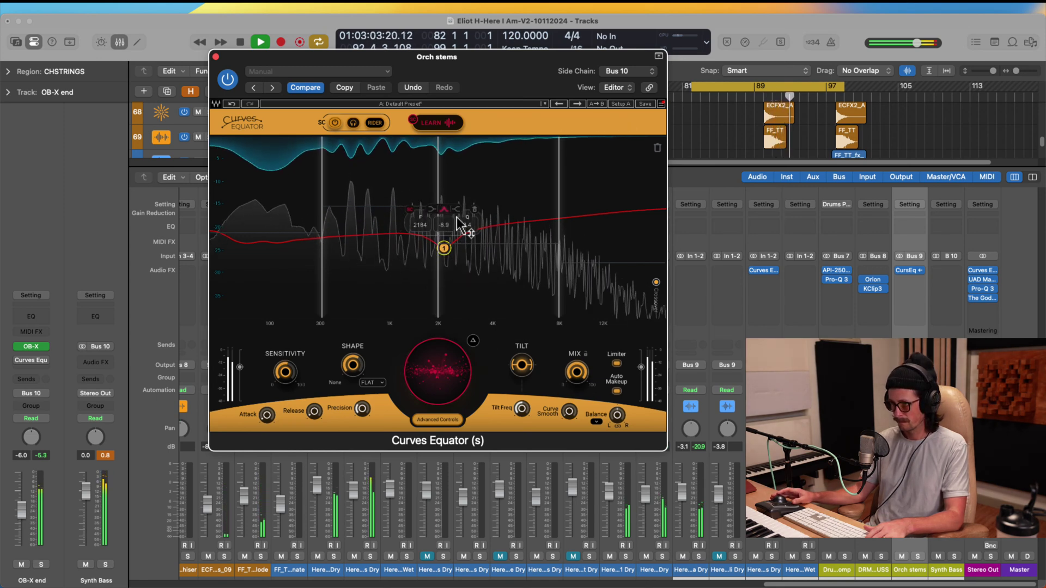
drag(445, 249, 415, 265)
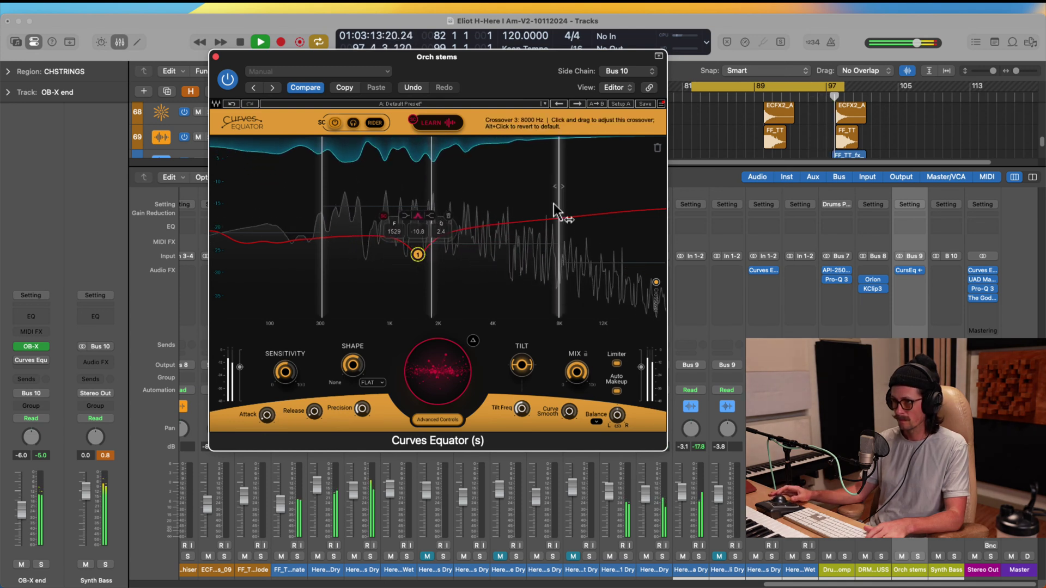
key(space)
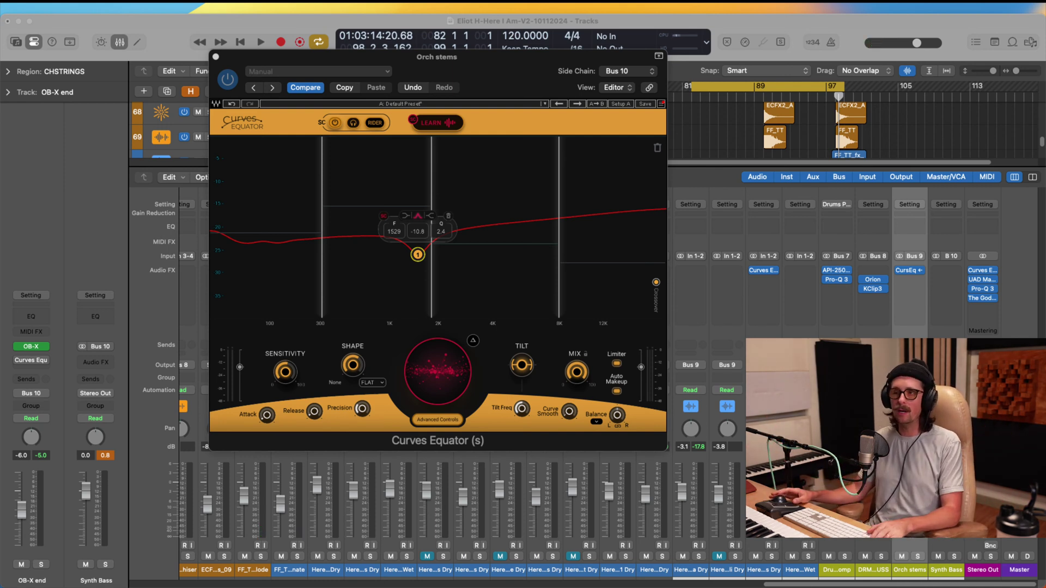
click(8, 171)
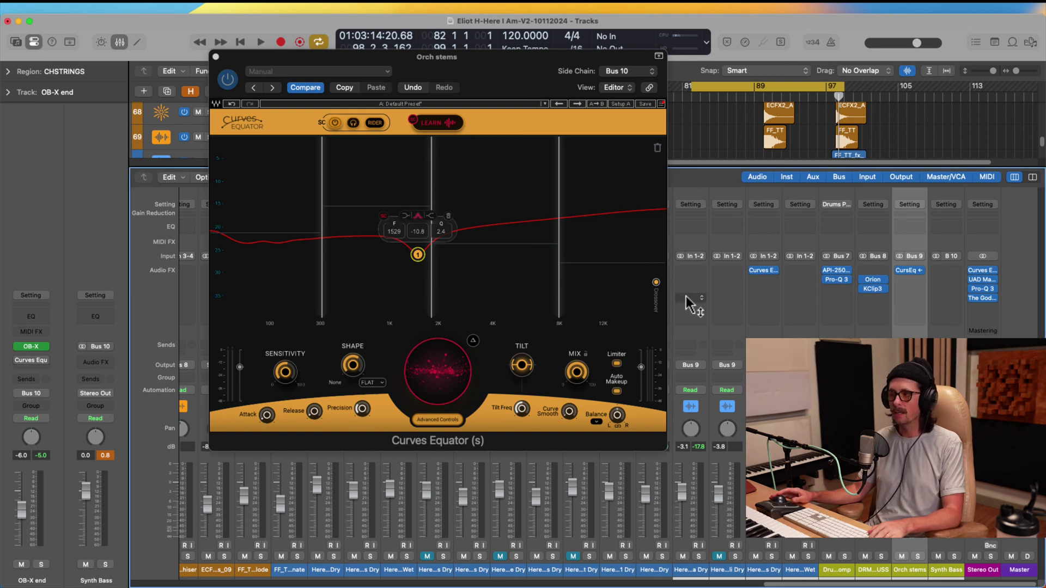
drag(416, 253, 417, 246)
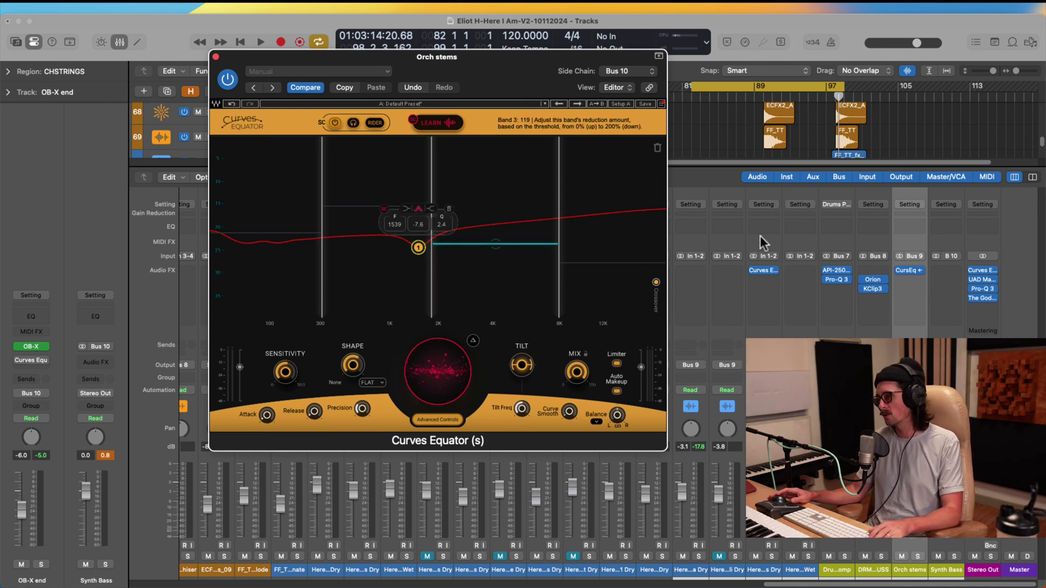
Reset the mixer's peak level readings and close the Orch stems Equator window.
mouse_move(883, 287)
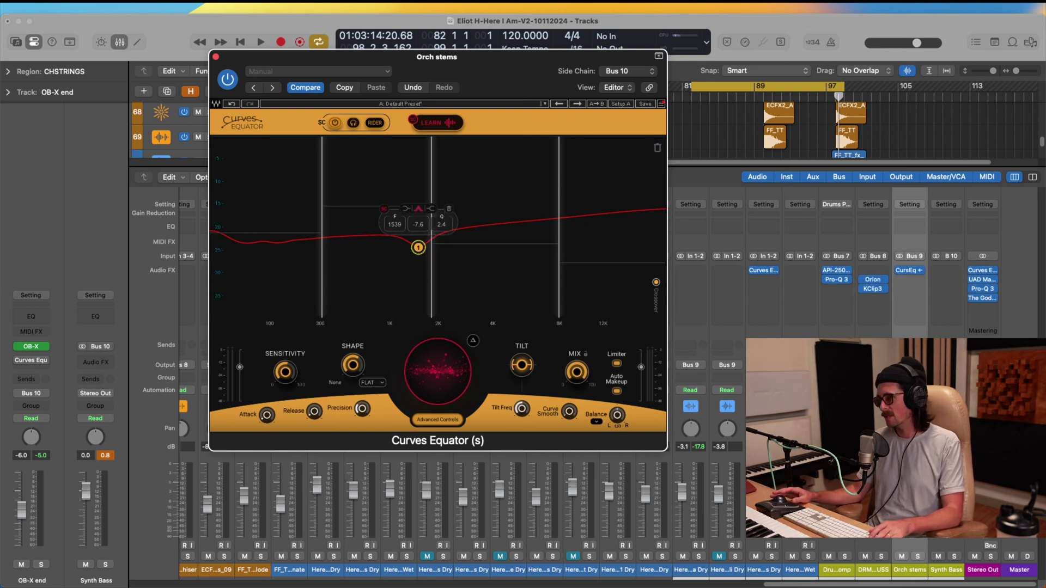
click(917, 447)
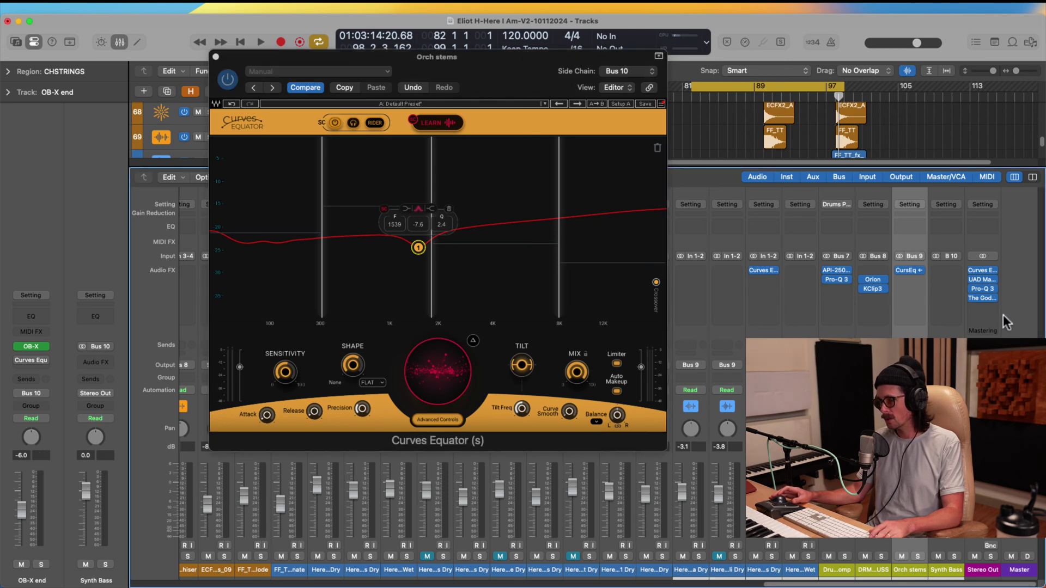
click(216, 57)
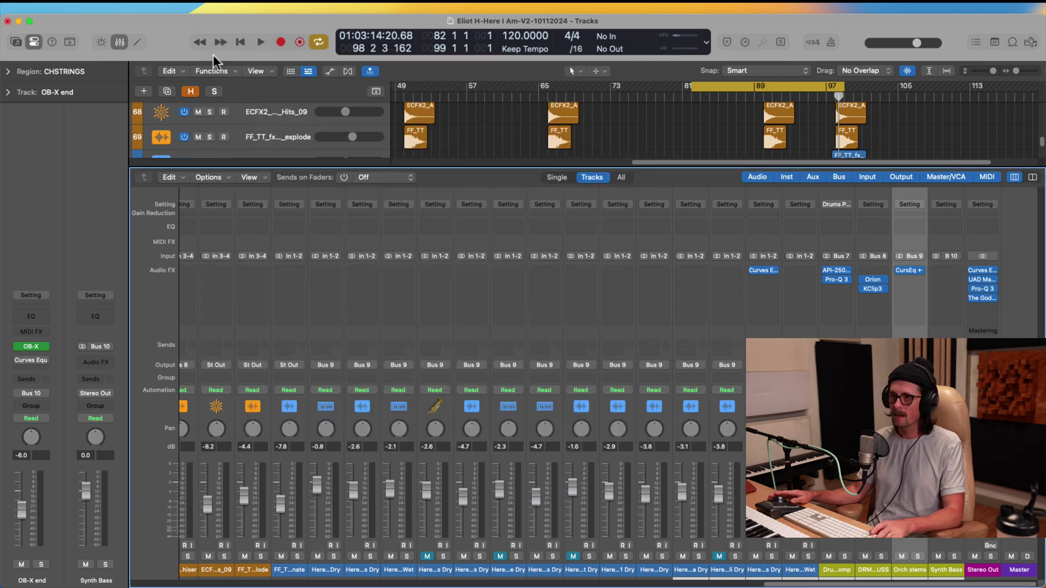
Solo the Synth Bass bus and play the looped section.
click(954, 557)
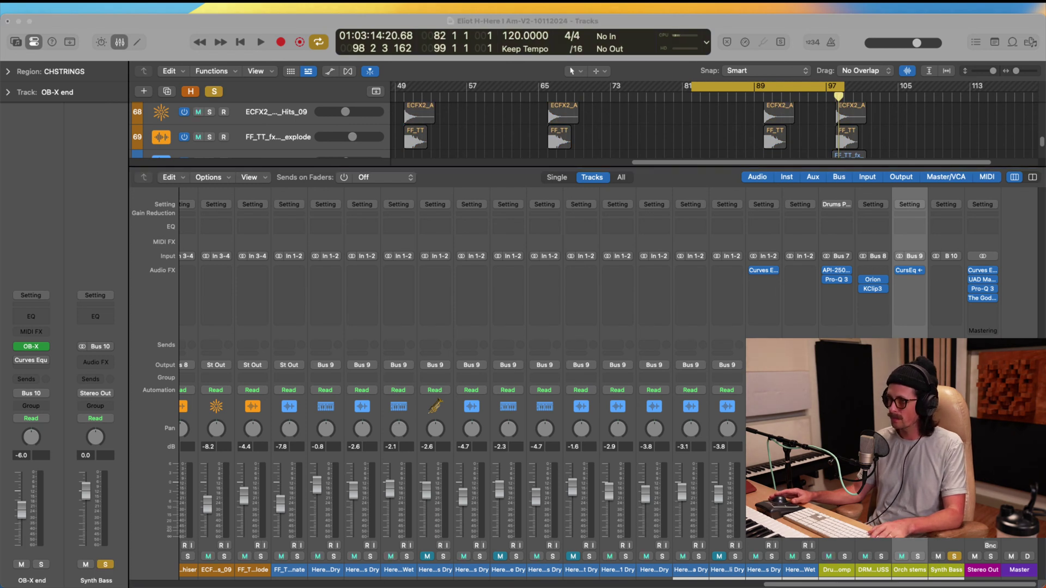
click(683, 332)
key(space)
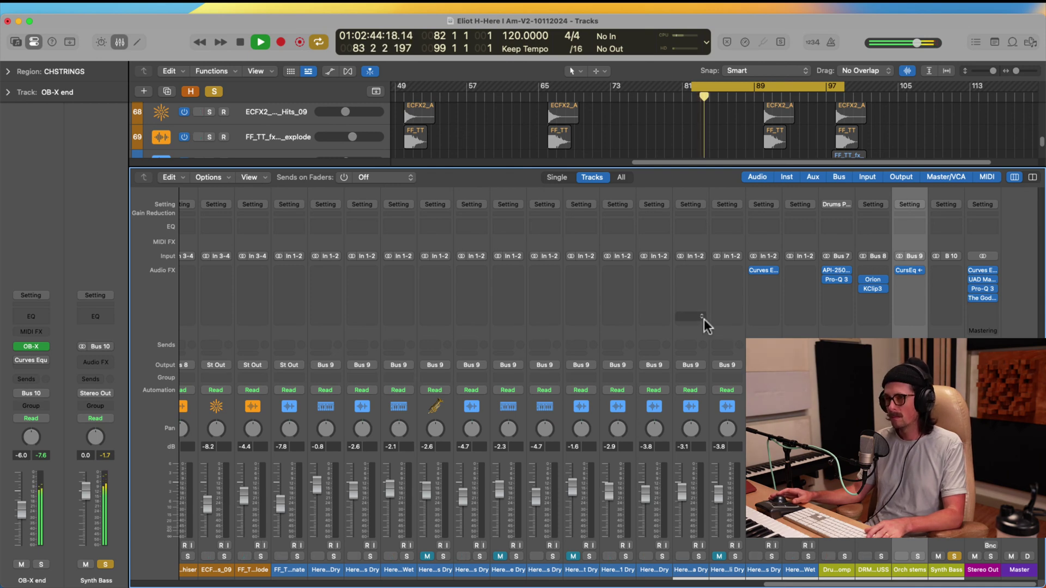
Solo the Syn-Lush Saw Patterns track in the arrangement.
key(x)
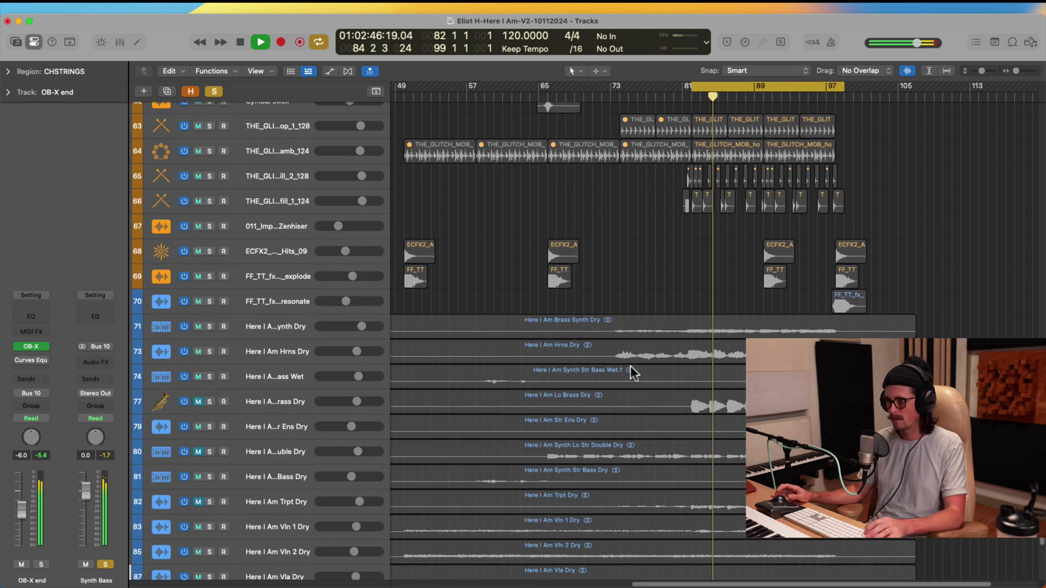
scroll(629, 372, up, 15)
scroll(512, 371, down, 5)
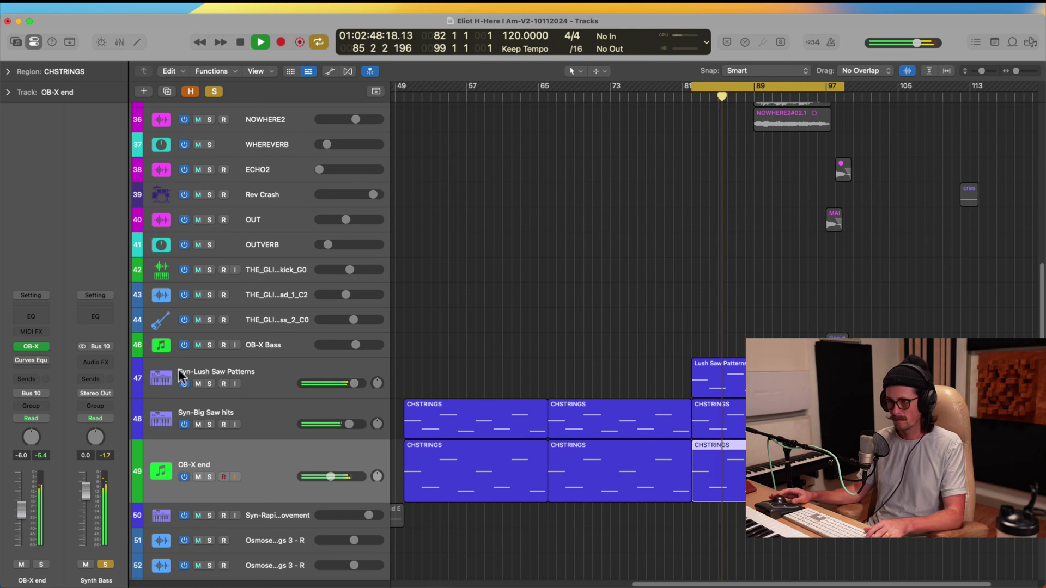
click(210, 383)
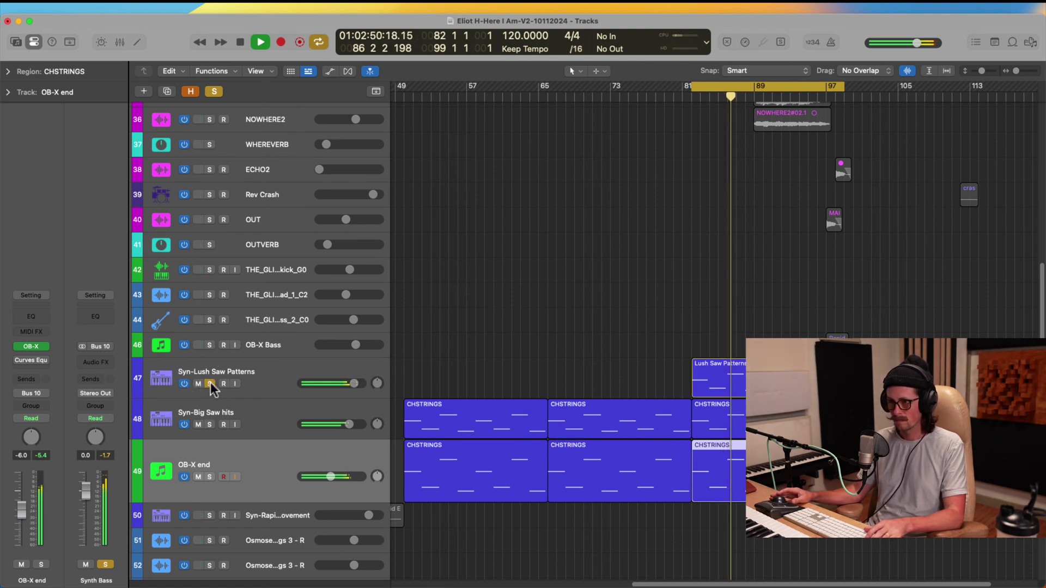
Clear the Syn-Lush Saw Patterns and Synth Bass solos, solo only Syn-Lush Saw Patterns, select that track and stop playback.
click(211, 384)
click(103, 565)
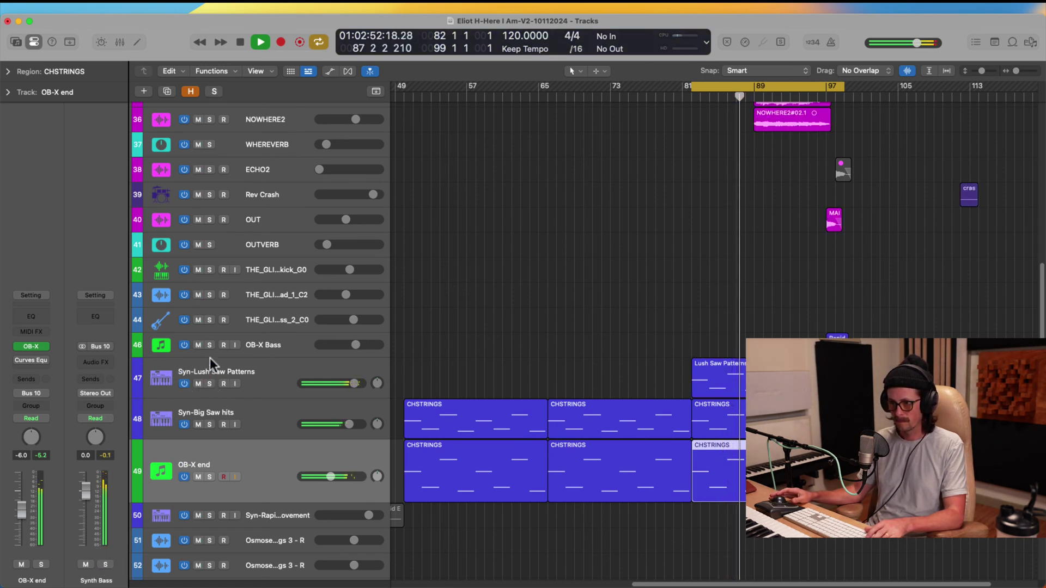
click(210, 383)
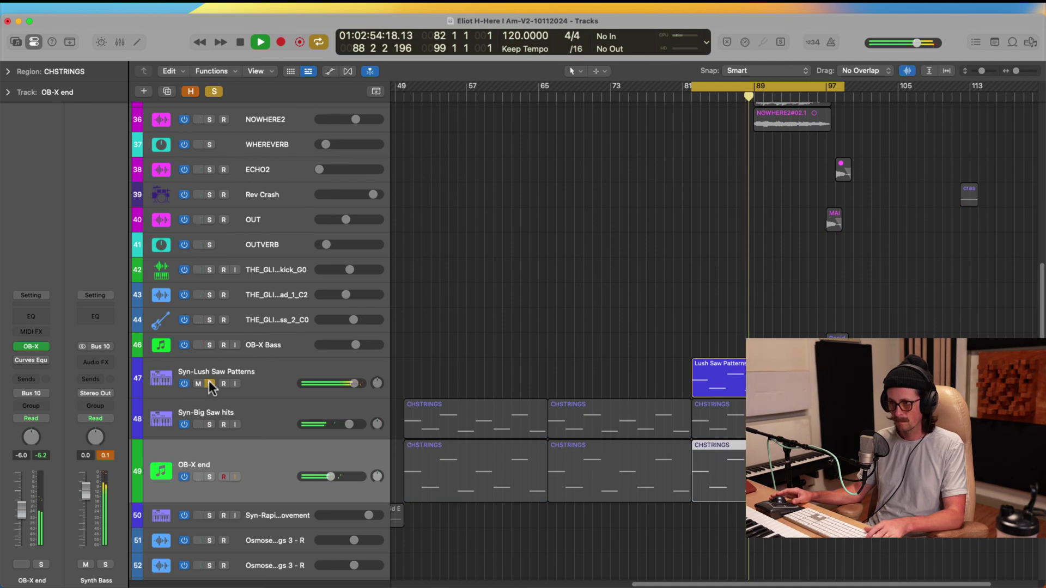
click(260, 380)
key(space)
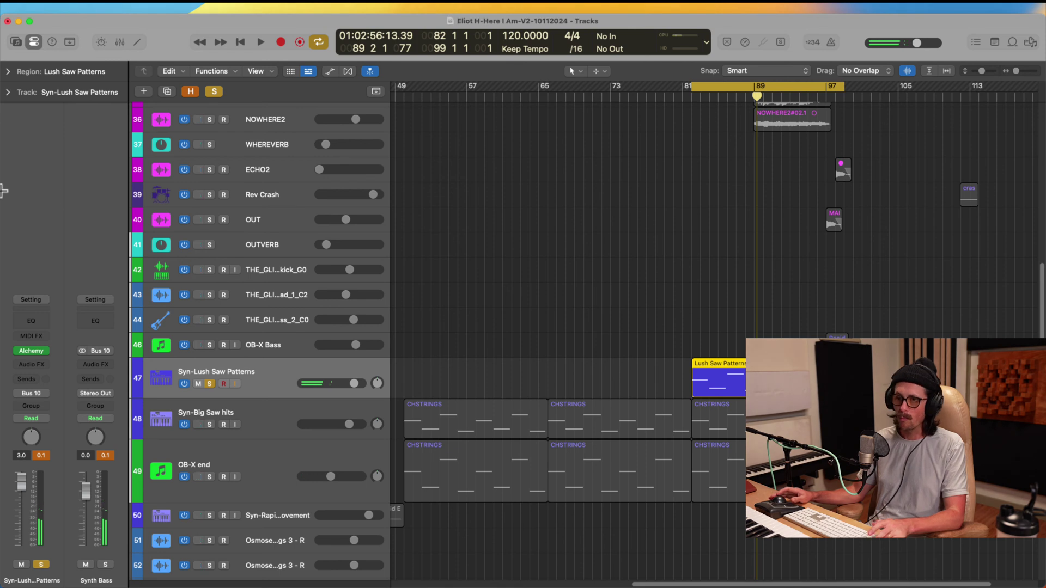
Open the Alchemy instrument on Syn-Lush Saw Patterns, move its window clear of the webcam area and examine its effects settings.
click(32, 351)
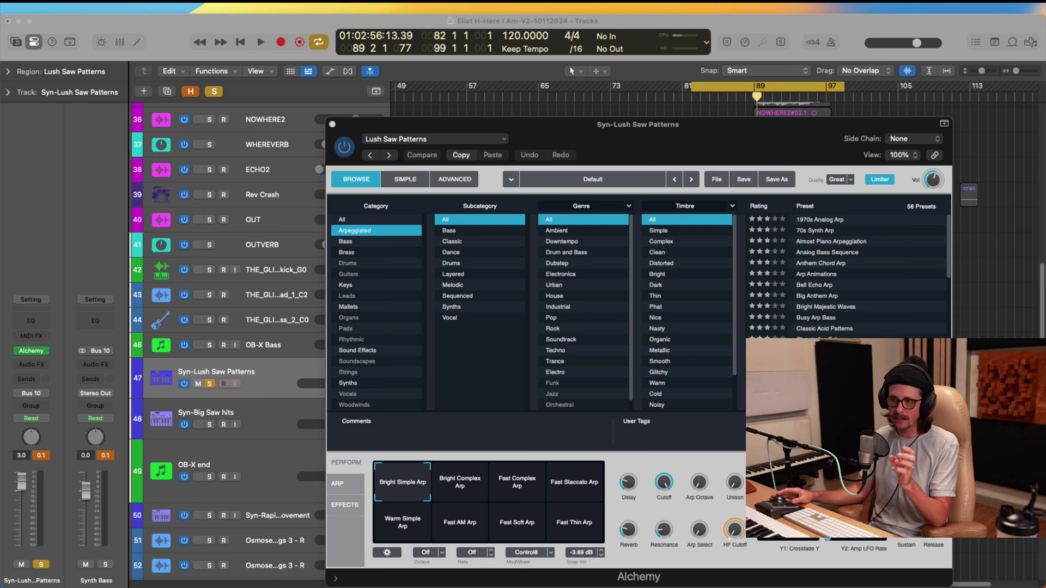
click(10, 233)
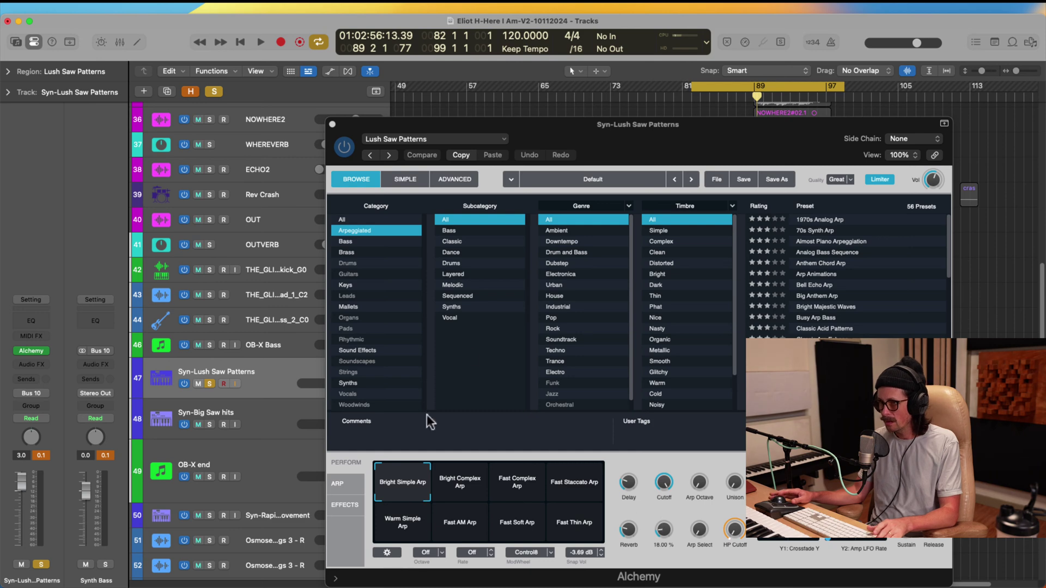
drag(640, 140, 425, 42)
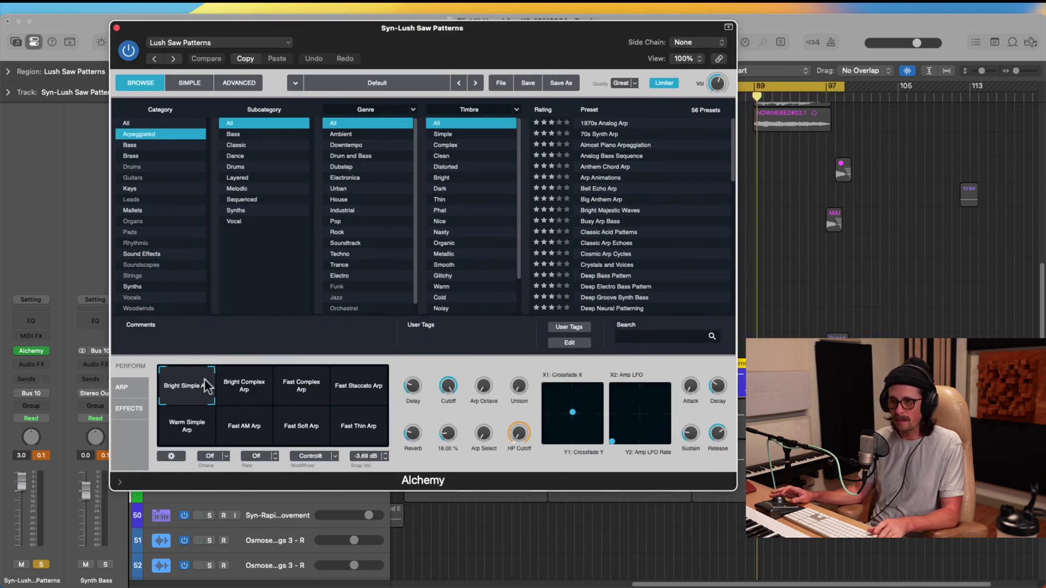
click(131, 386)
click(126, 410)
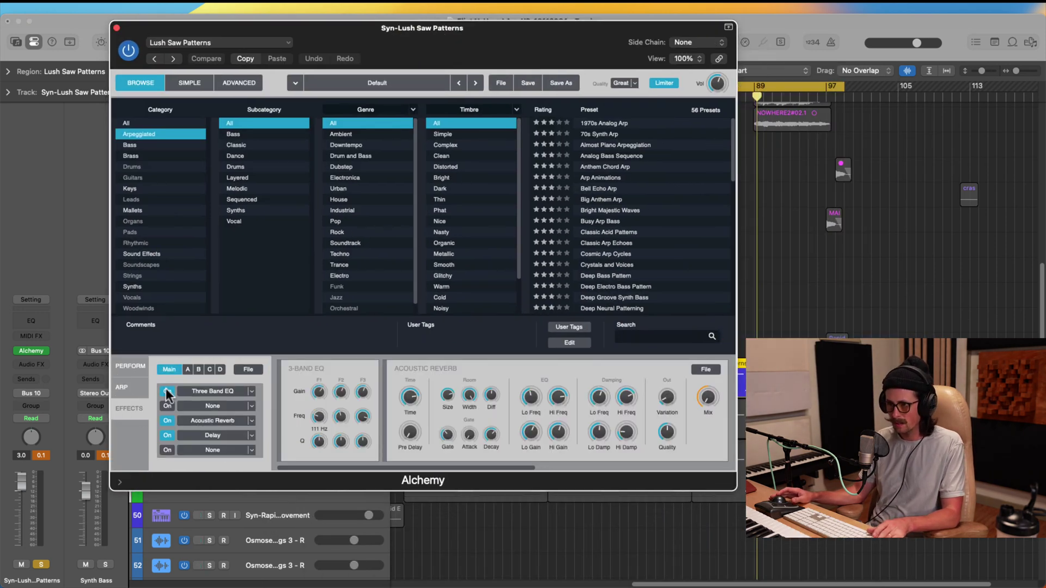
Play the loop and shorten the Length of Alchemy's arpeggiator to about 11.23.
click(134, 388)
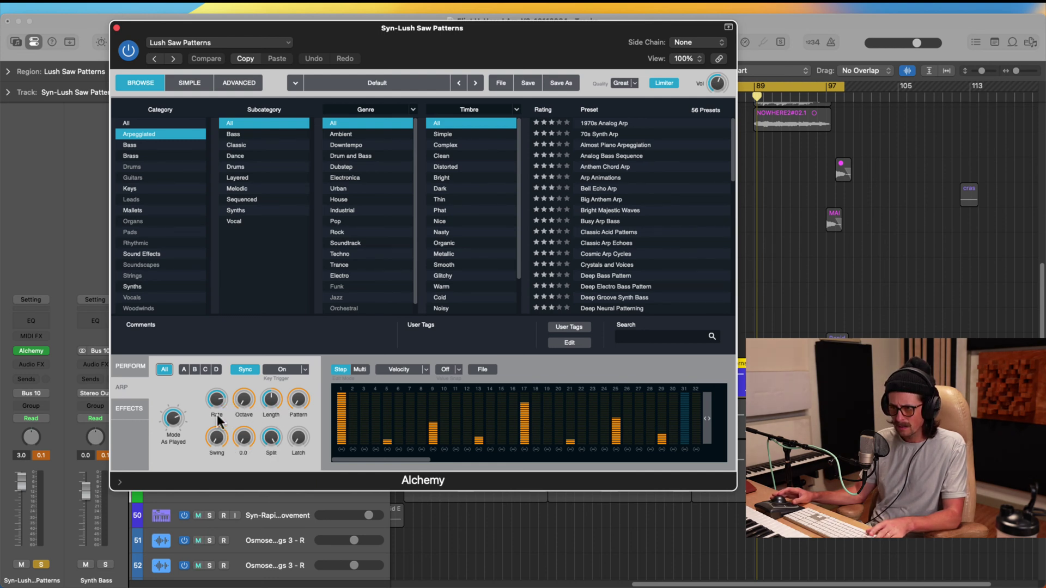
key(super+Tab)
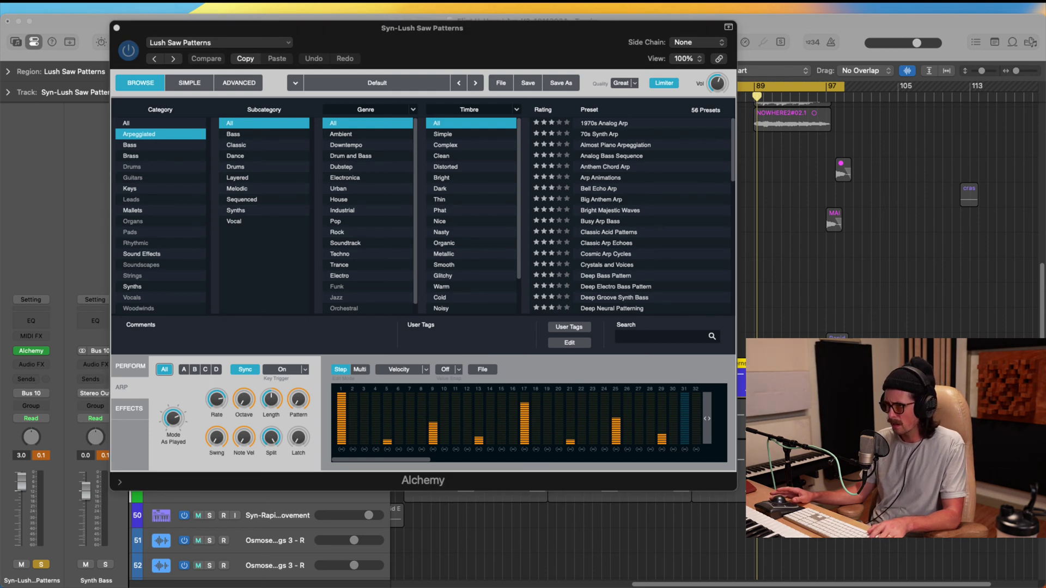
click(197, 286)
key(space)
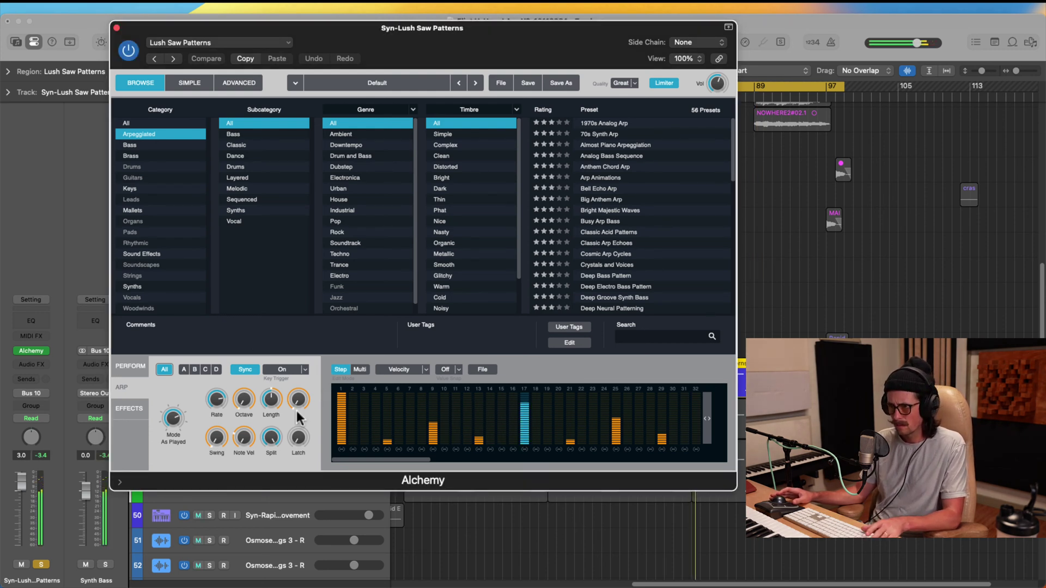
drag(271, 403, 273, 445)
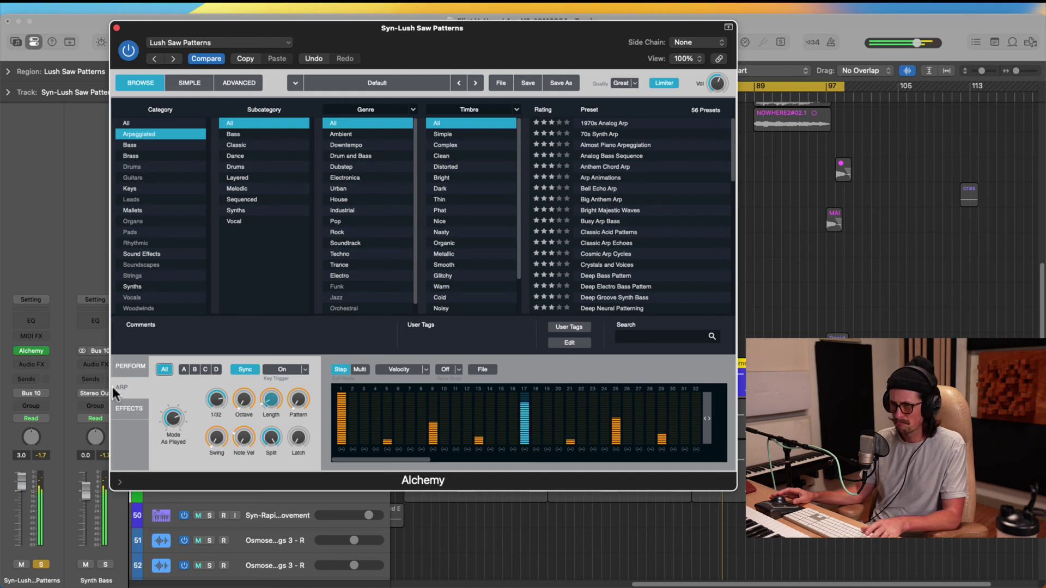
In Alchemy's performance controls, lower the Cutoff, reduce Reverb to about 1.7%, raise HP Cutoff and fine-tune Release.
click(130, 365)
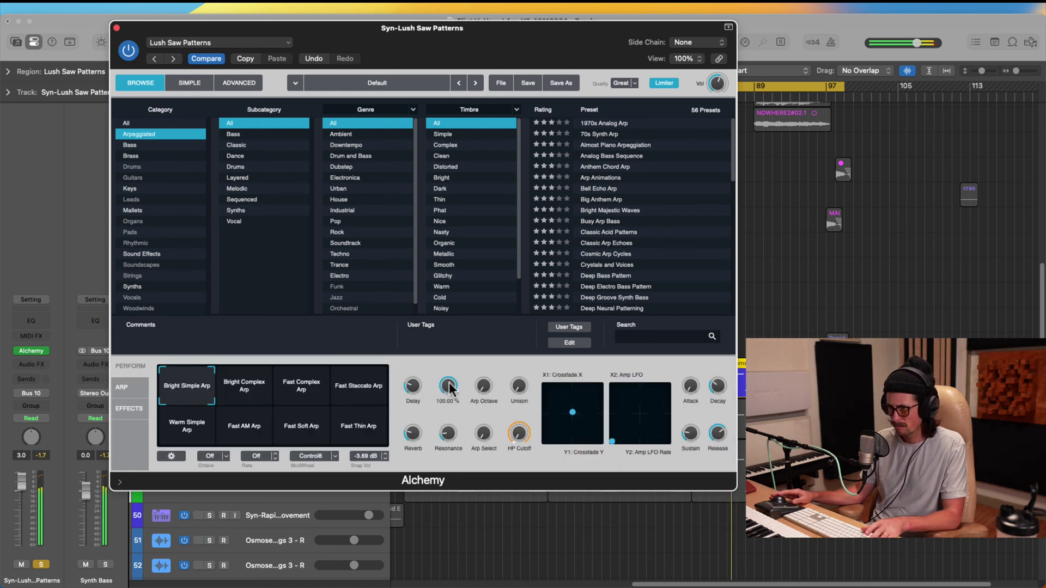
mouse_move(449, 384)
mouse_down()
mouse_move(449, 435)
mouse_move(456, 397)
mouse_up()
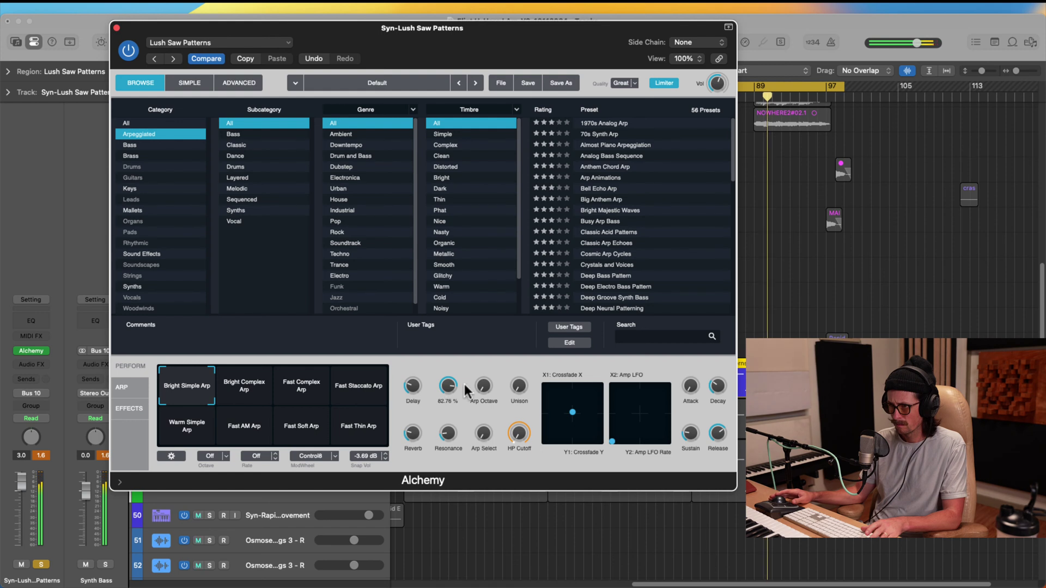
drag(420, 431, 420, 447)
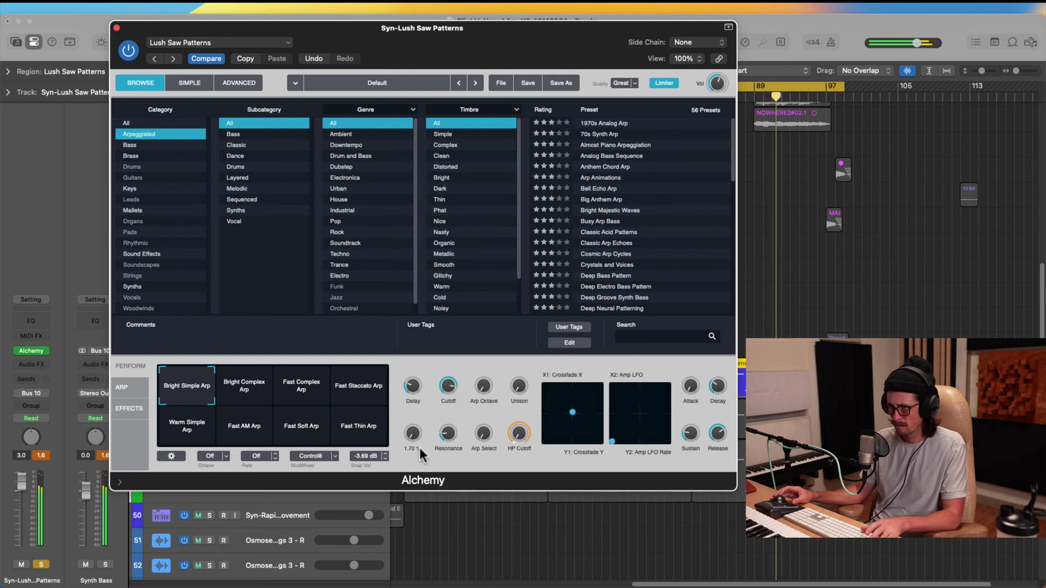
drag(447, 390, 450, 392)
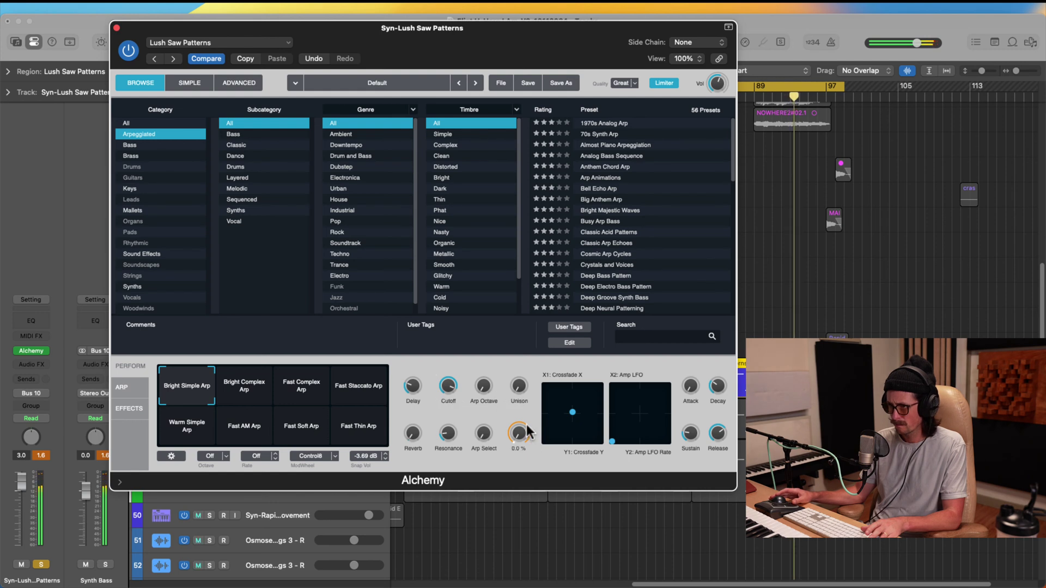
drag(521, 430, 518, 381)
mouse_move(717, 433)
mouse_down()
mouse_move(723, 458)
mouse_move(721, 421)
mouse_up()
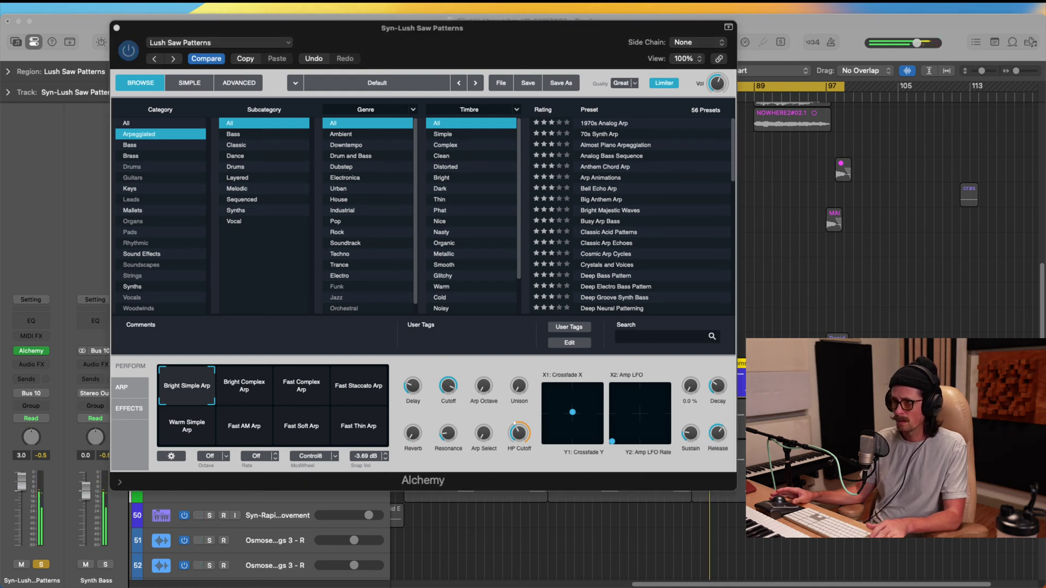
Play the loop and switch off the Delay in Alchemy's main effects rack.
click(211, 348)
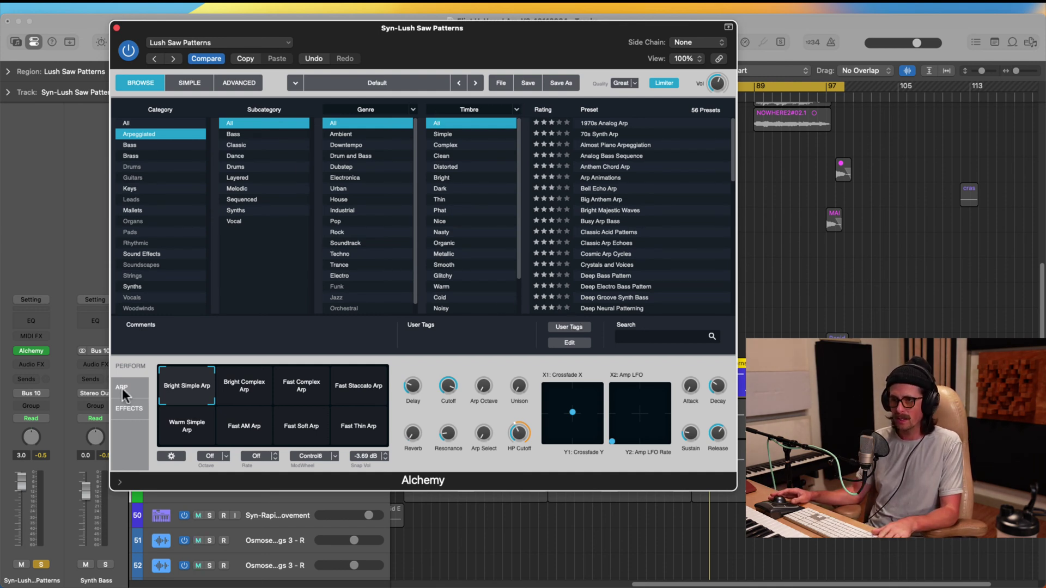
click(121, 406)
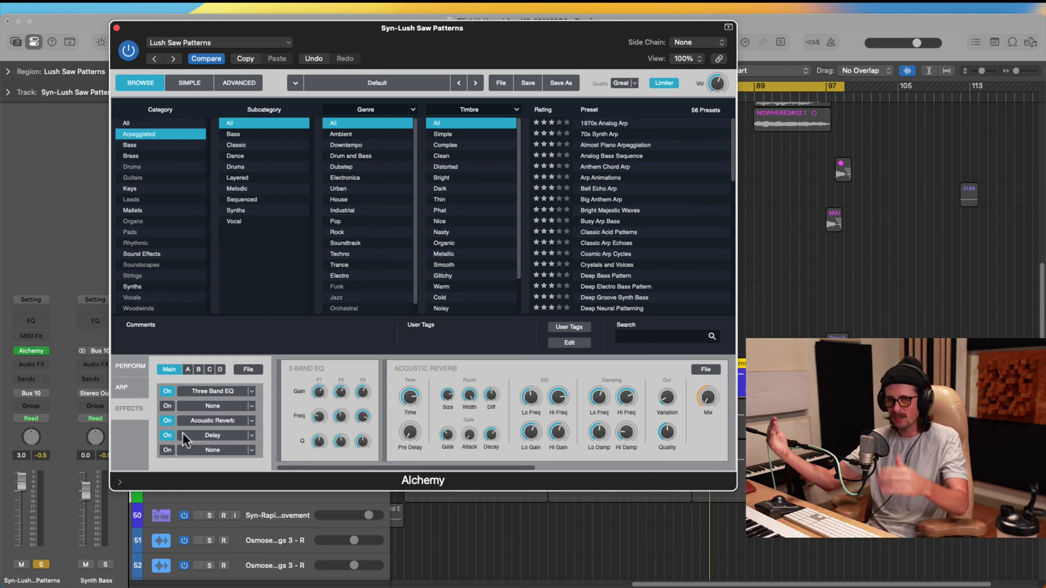
key(super+Tab)
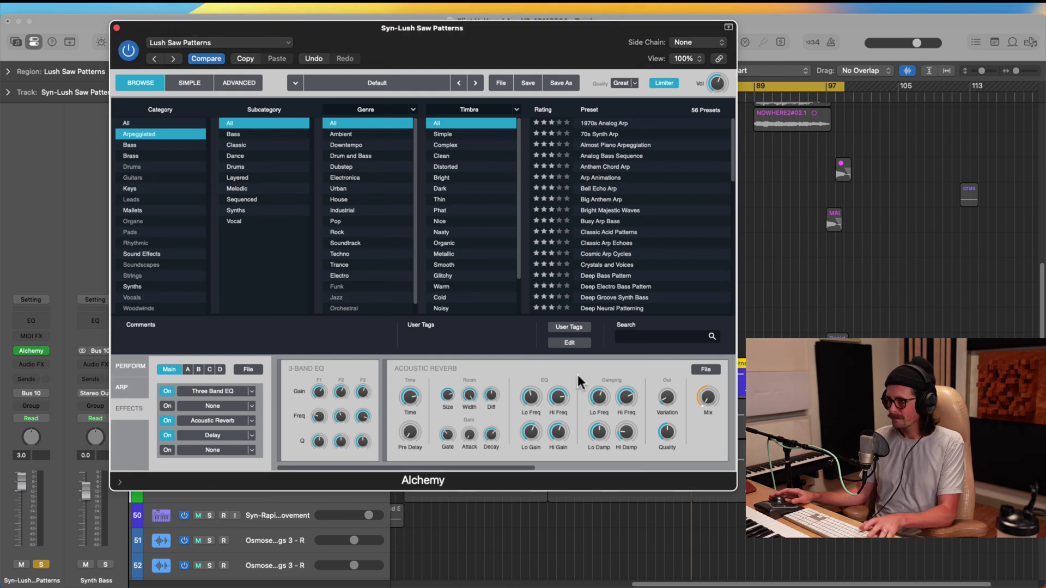
key(space)
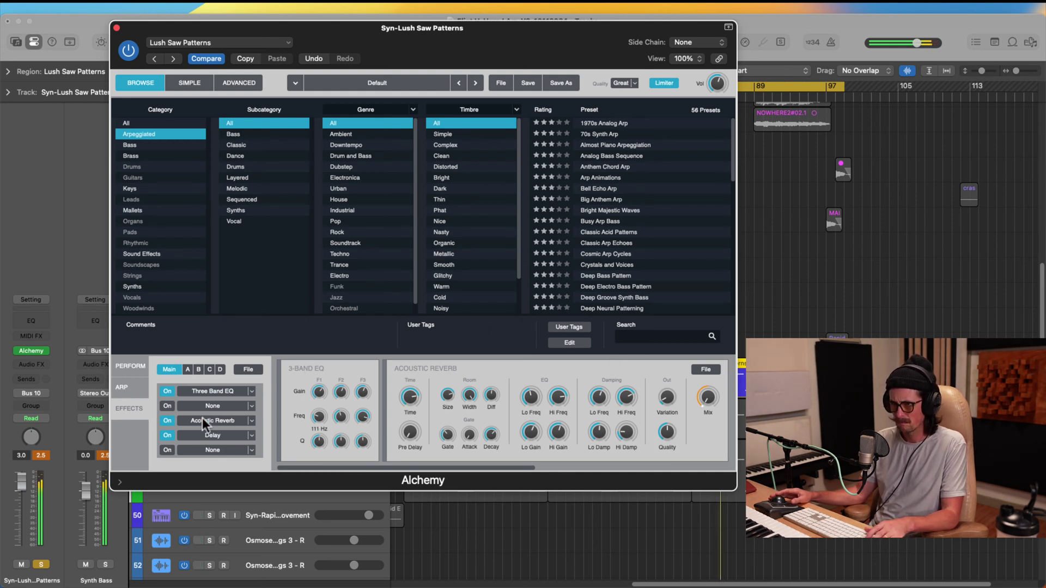
click(168, 436)
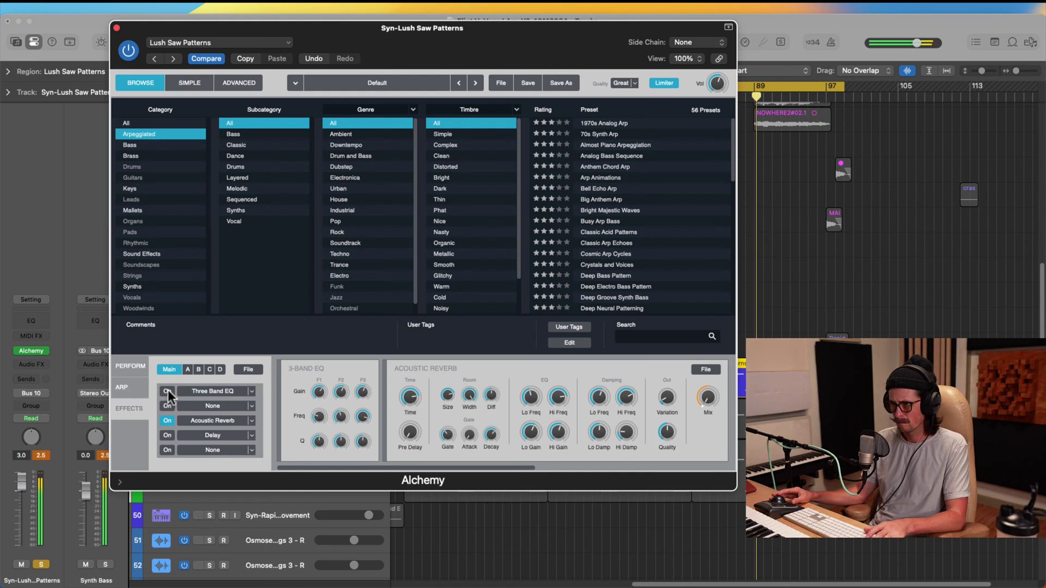
Adjust the arpeggiator's Octave, trying 1, and fine-tune its Pattern.
click(133, 378)
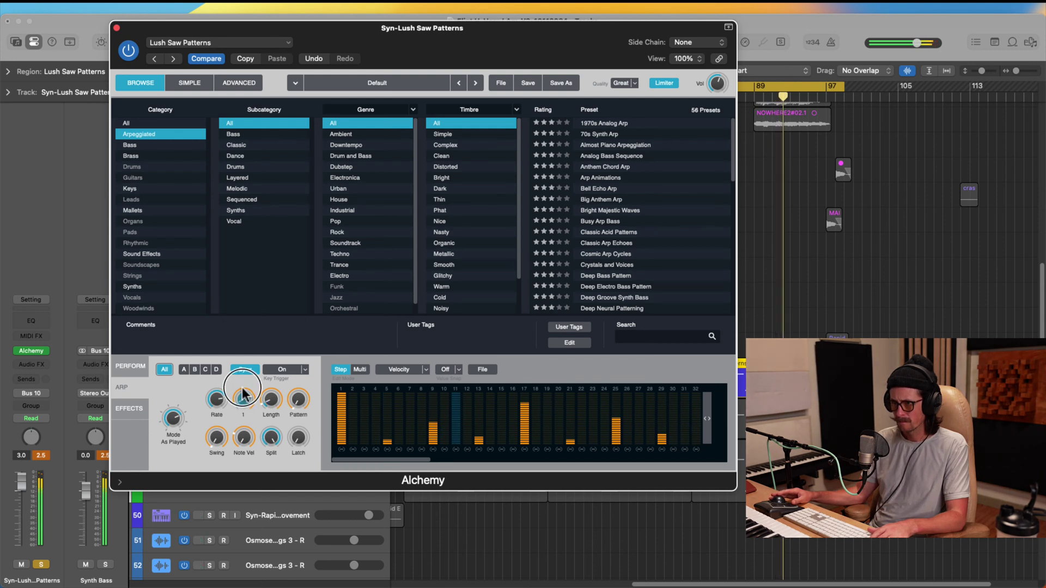
drag(243, 401, 241, 380)
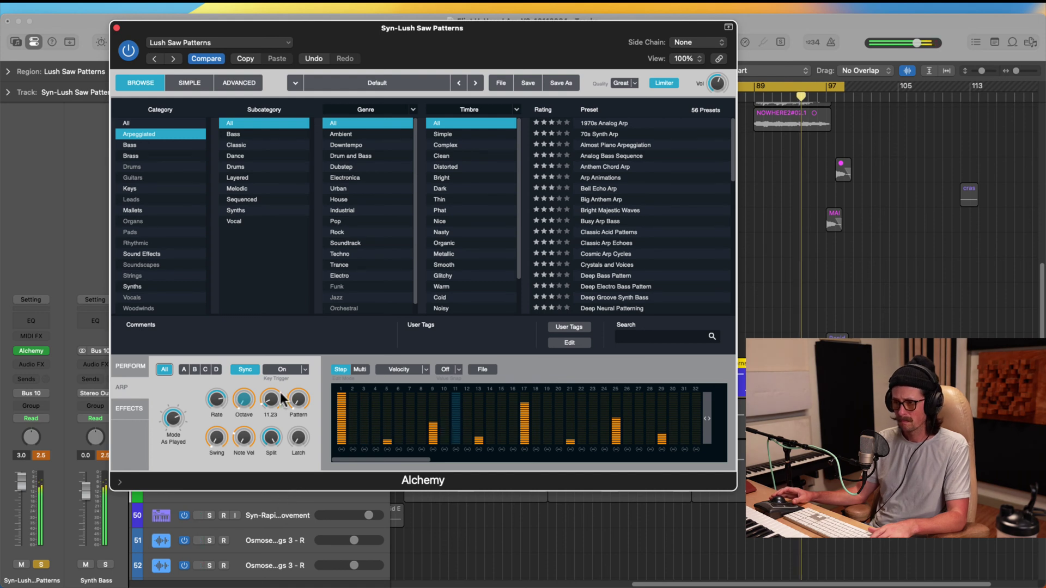
mouse_move(299, 398)
mouse_down()
mouse_move(297, 378)
mouse_move(295, 398)
mouse_up()
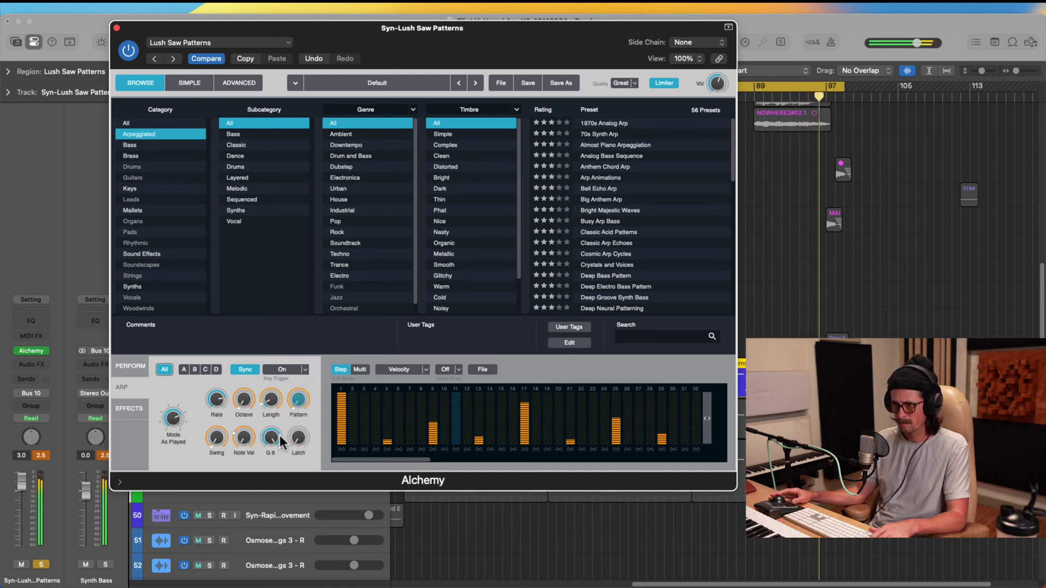
Lower Alchemy's Cutoff to around the middle of its range while listening to the looped section.
click(130, 366)
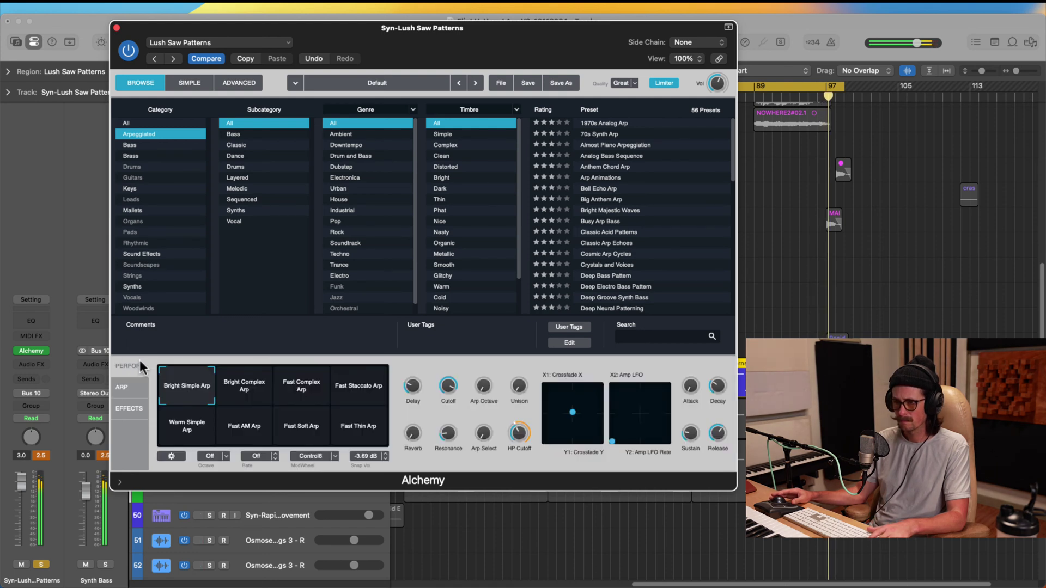
mouse_move(447, 383)
mouse_down()
mouse_move(453, 444)
mouse_move(444, 400)
mouse_up()
key(space)
key(space)
drag(447, 385, 447, 371)
Unsolo Syn-Lush Saw Patterns, move the Alchemy window aside and reset the Synth Bass peak level reading.
click(43, 565)
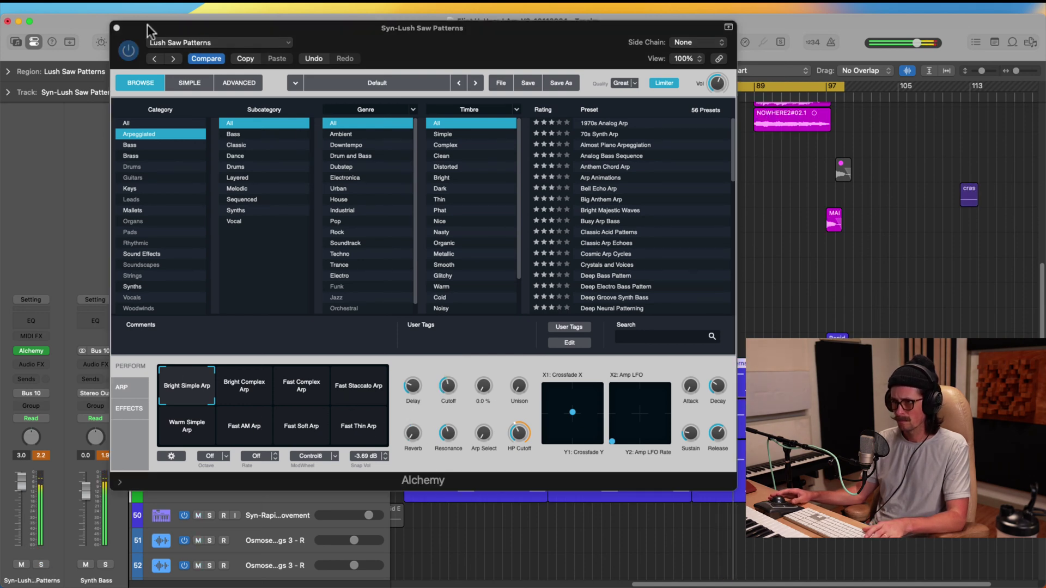
drag(149, 25, 642, 19)
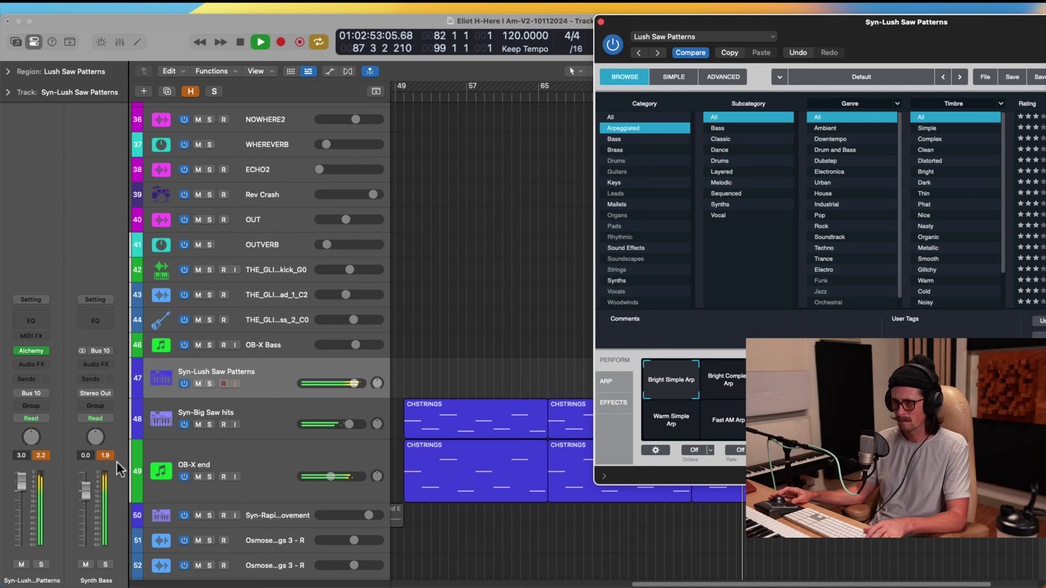
click(105, 456)
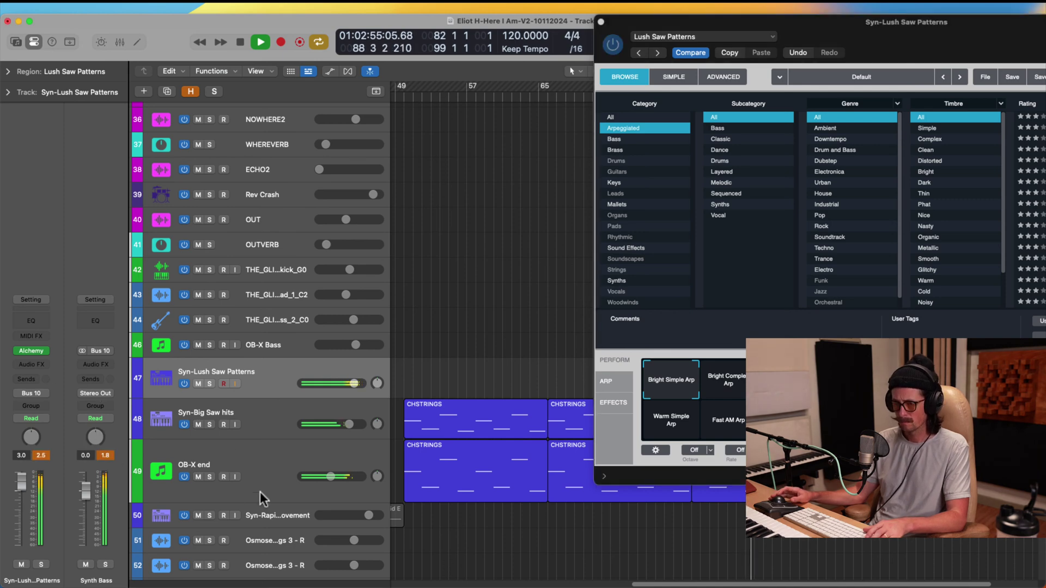
Show the mixer and solo the Synth Bass and Orch stems buses together.
key(x)
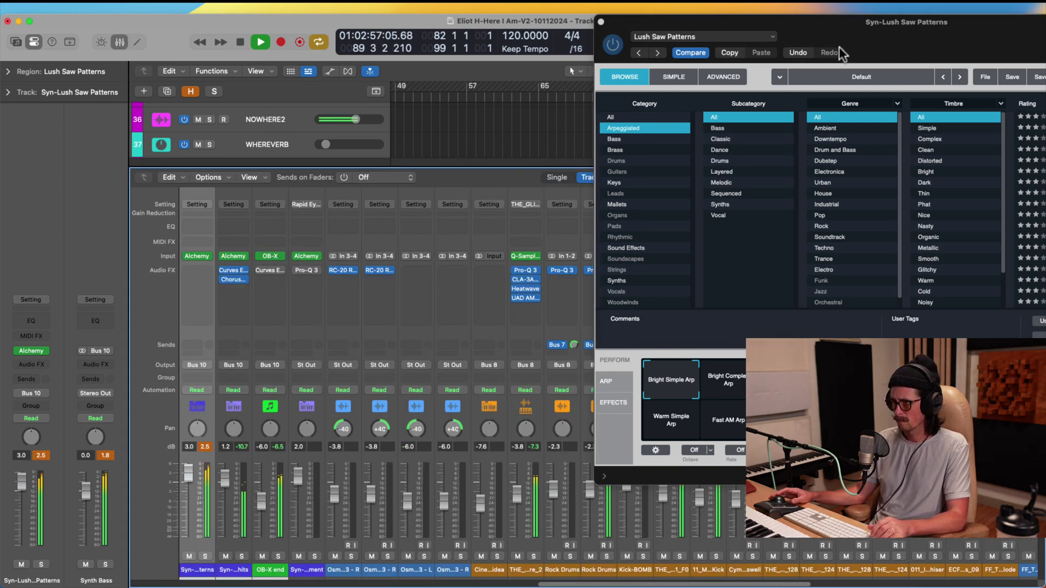
drag(842, 36, 349, 52)
scroll(888, 409, right, 5)
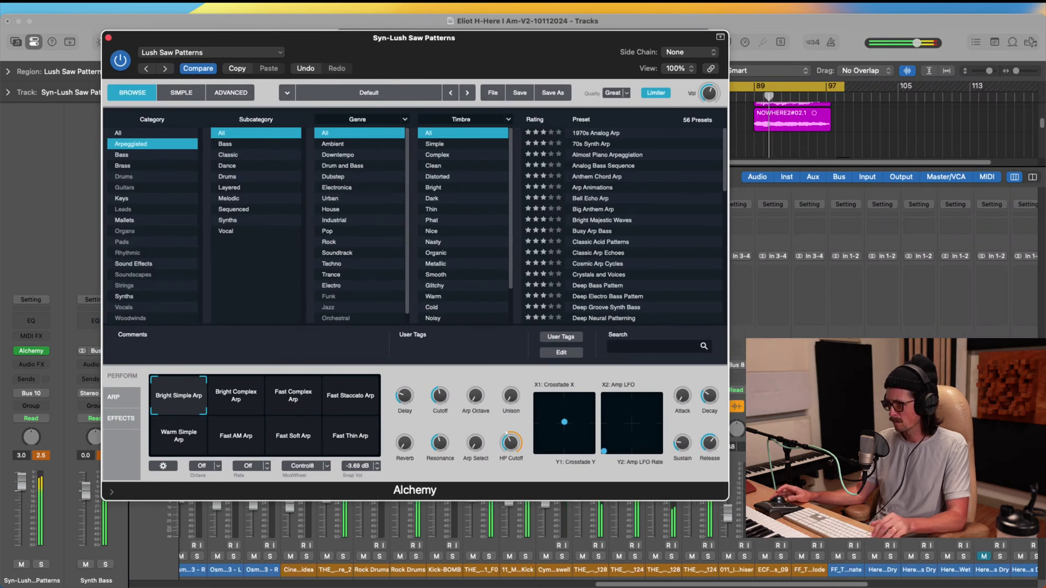
scroll(888, 545, right, 5)
click(954, 558)
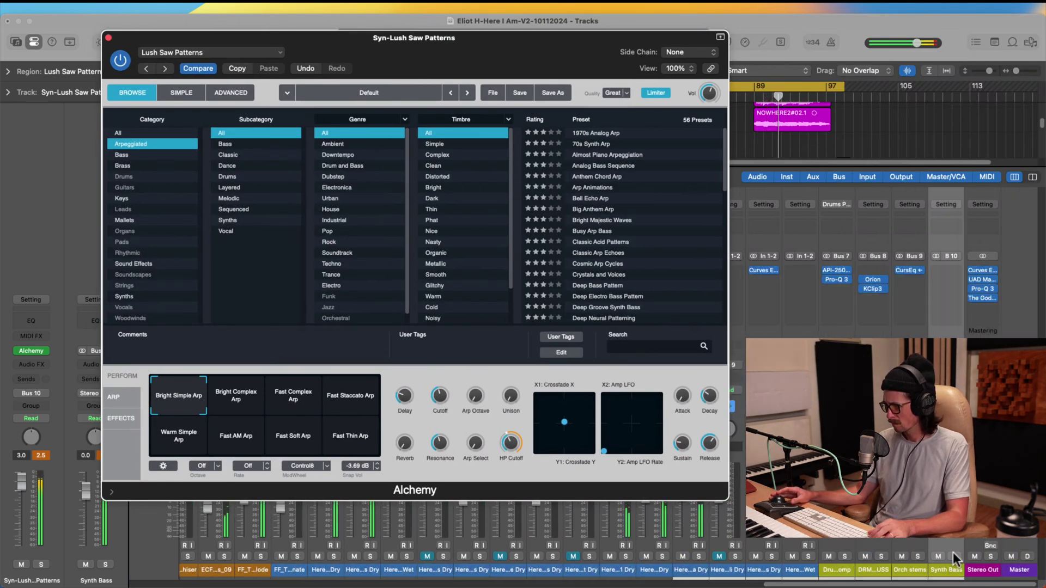
shift+click(918, 566)
click(918, 559)
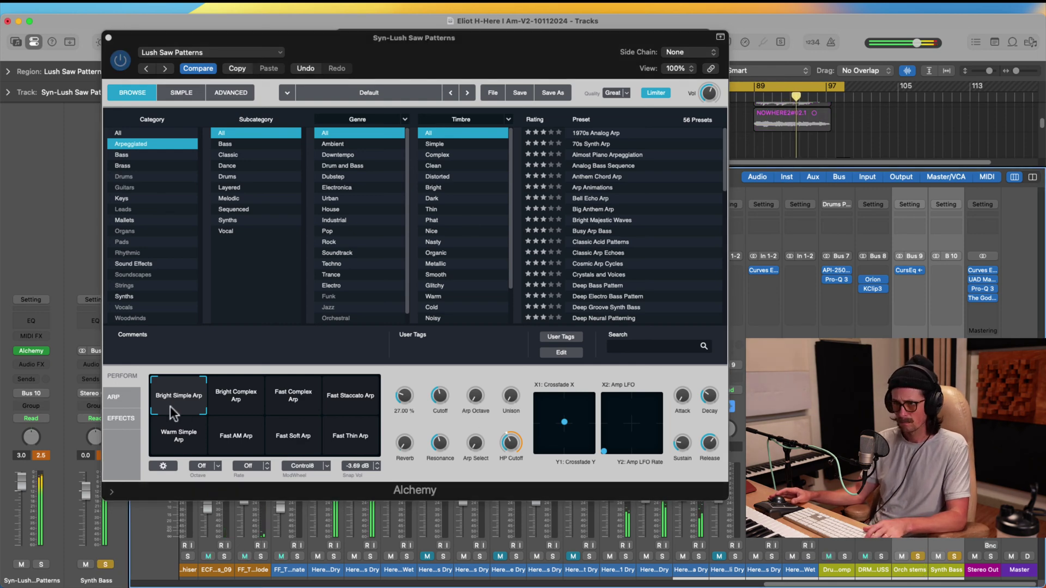
Set Alchemy's Cutoff to about 66.6% and Resonance to about 29.8%.
mouse_move(437, 394)
mouse_down()
mouse_move(434, 348)
mouse_move(436, 376)
mouse_up()
mouse_move(441, 442)
mouse_down()
mouse_move(444, 474)
mouse_move(445, 459)
mouse_up()
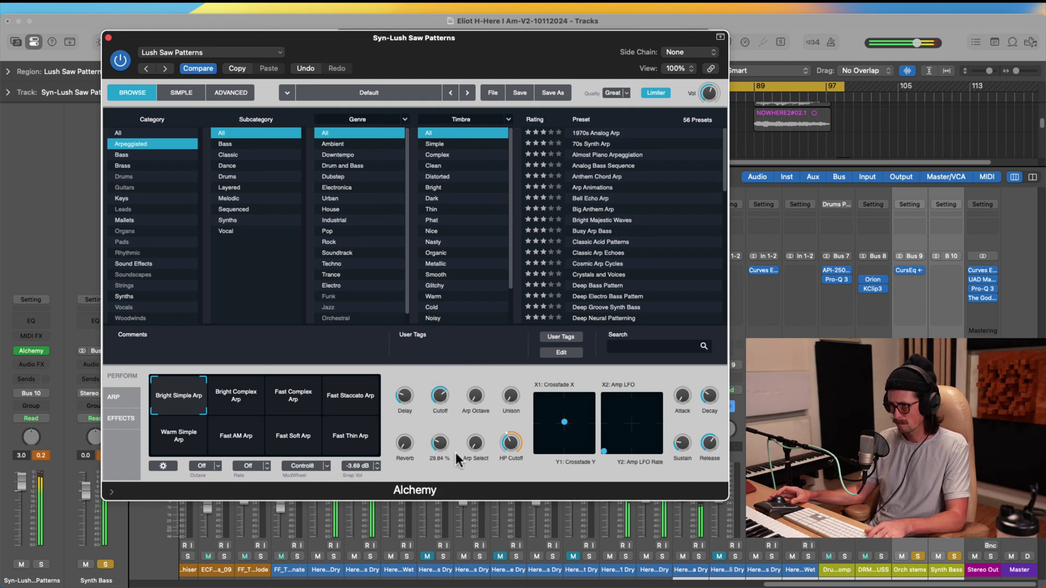
drag(442, 392, 444, 391)
Raise Alchemy's Unison and shift the performance snapshot slightly from Bright Simple Arp toward Bright Complex Arp.
drag(510, 396, 508, 357)
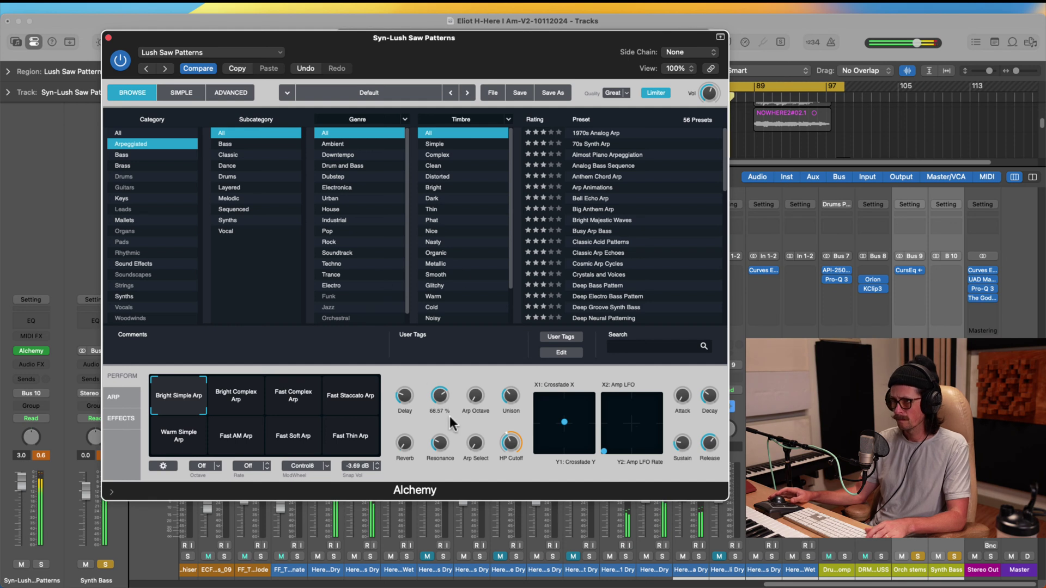
click(513, 398)
drag(513, 397, 513, 403)
mouse_move(185, 406)
mouse_down()
mouse_move(199, 425)
mouse_move(195, 406)
mouse_move(225, 409)
mouse_move(227, 428)
mouse_move(248, 423)
mouse_move(195, 408)
mouse_up()
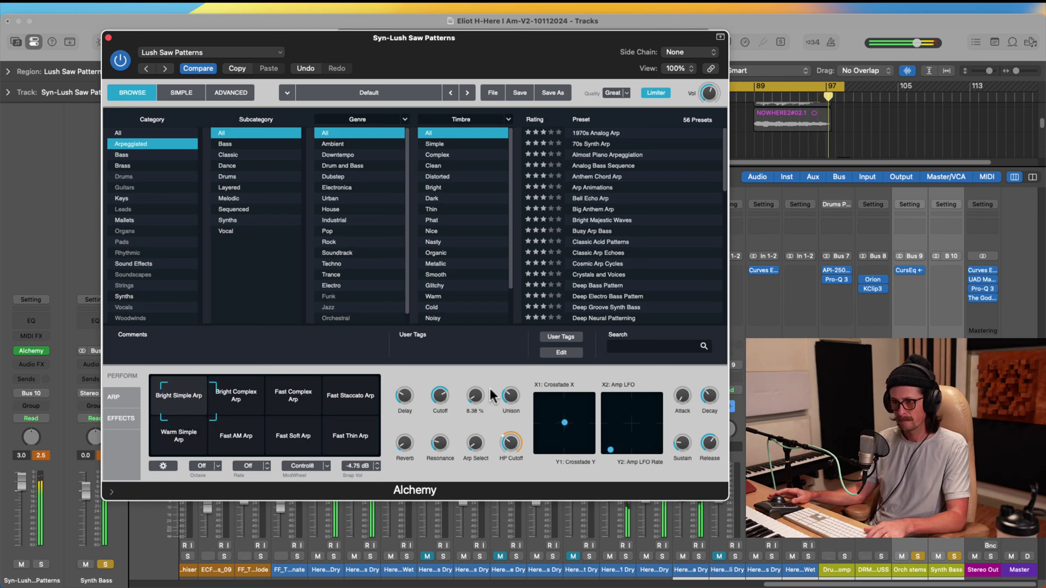
Close the Alchemy window, keep only the Orch stems bus soloed and hide the mixer.
click(107, 37)
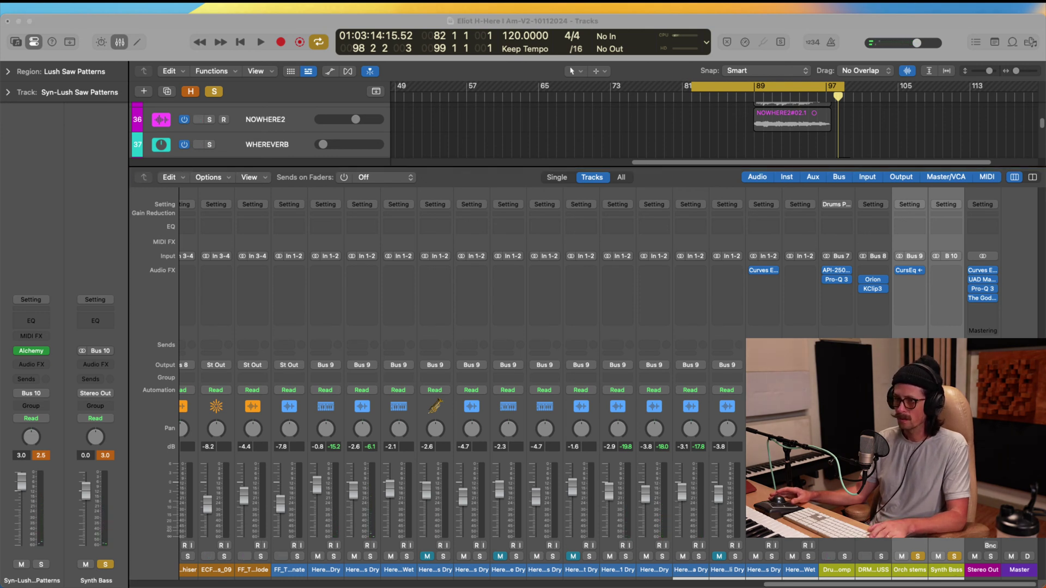
click(314, 301)
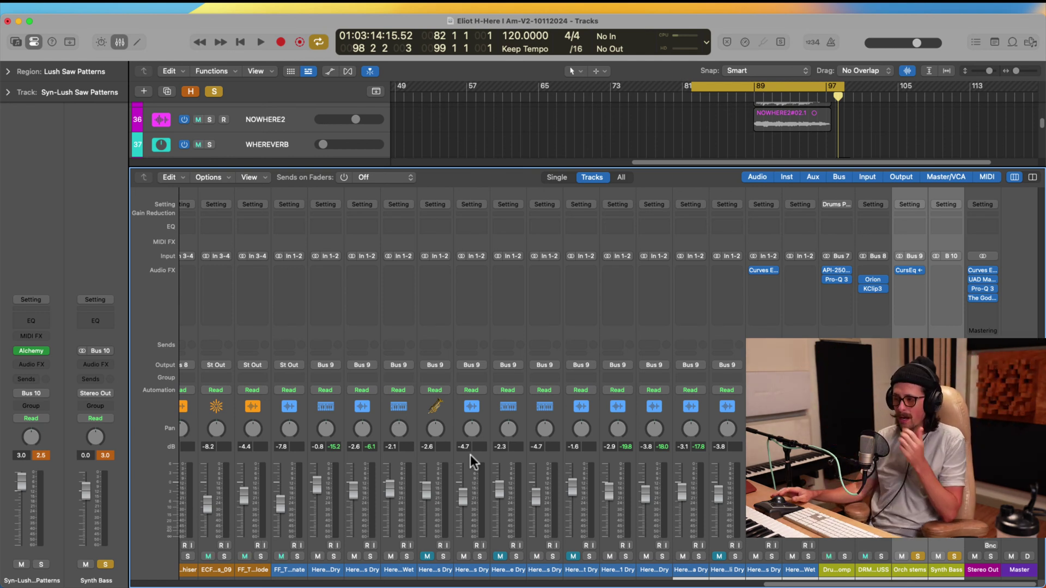
click(906, 571)
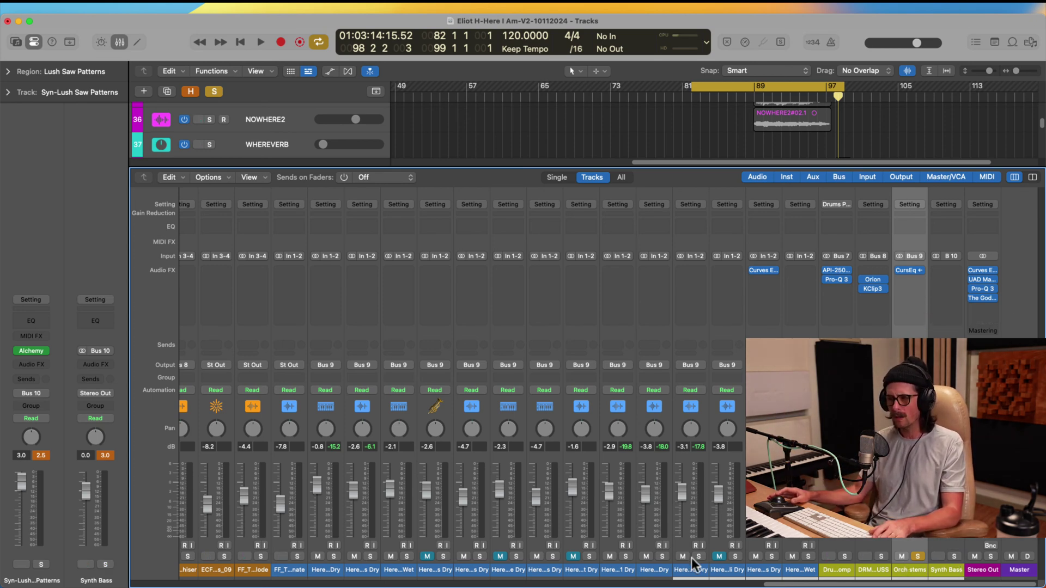
key(x)
scroll(552, 427, down, 15)
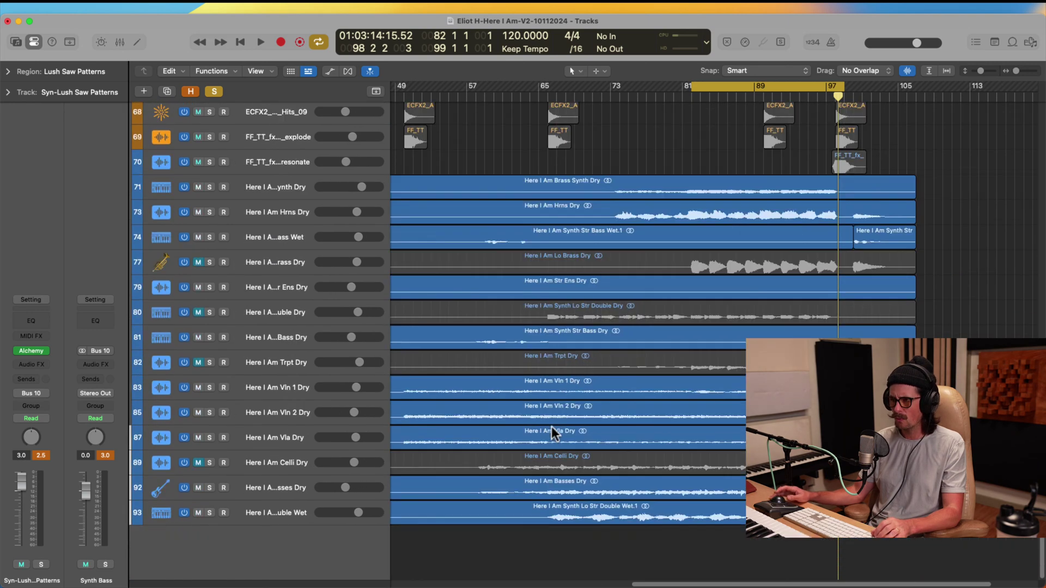
Unmute the Here I Am Lo Brass Dry, Trpt Dry, Synth Lo Str Double Dry and Celli Dry tracks.
click(273, 261)
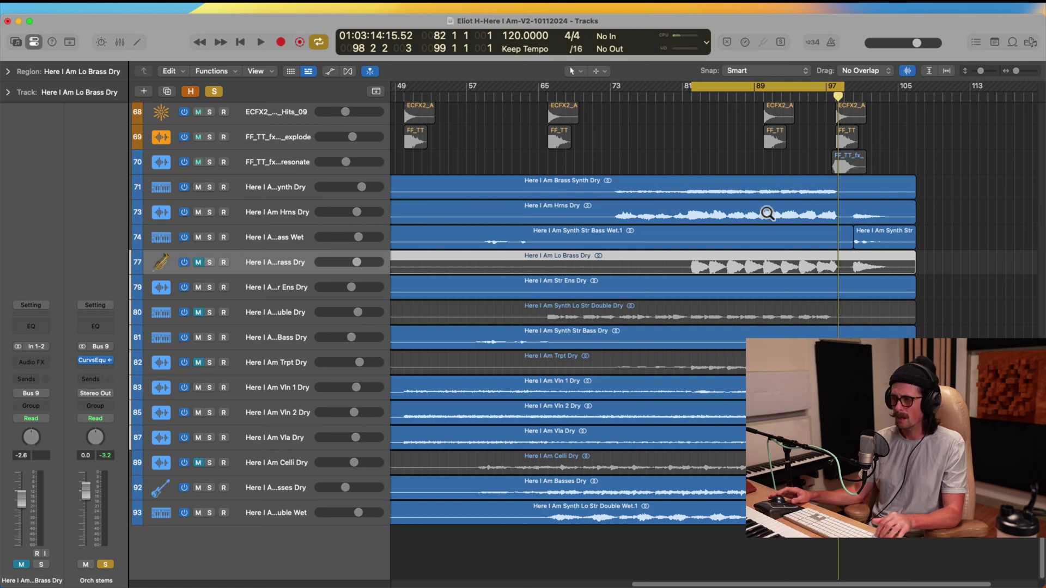
drag(629, 197, 915, 315)
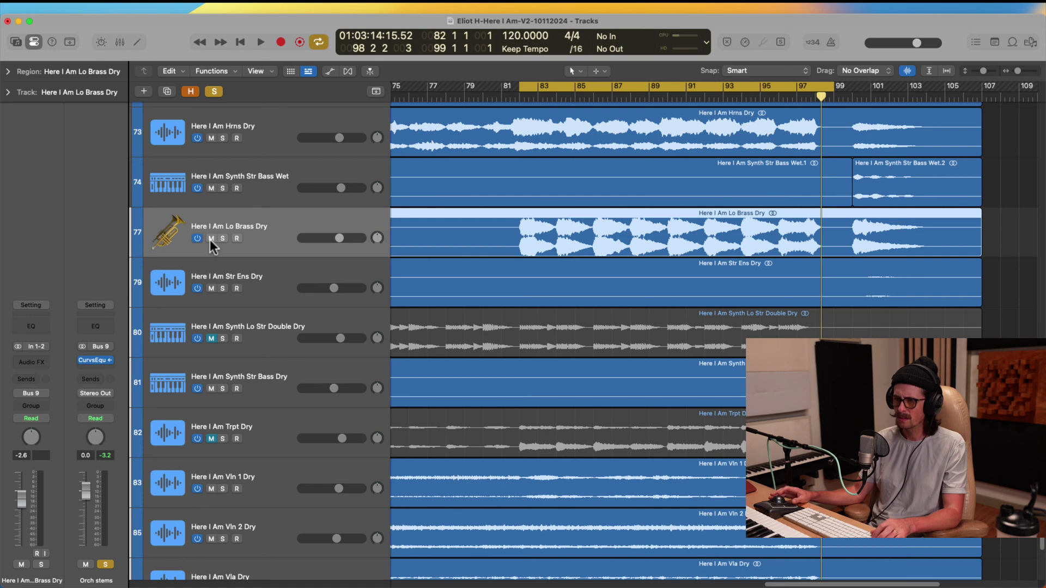
click(212, 439)
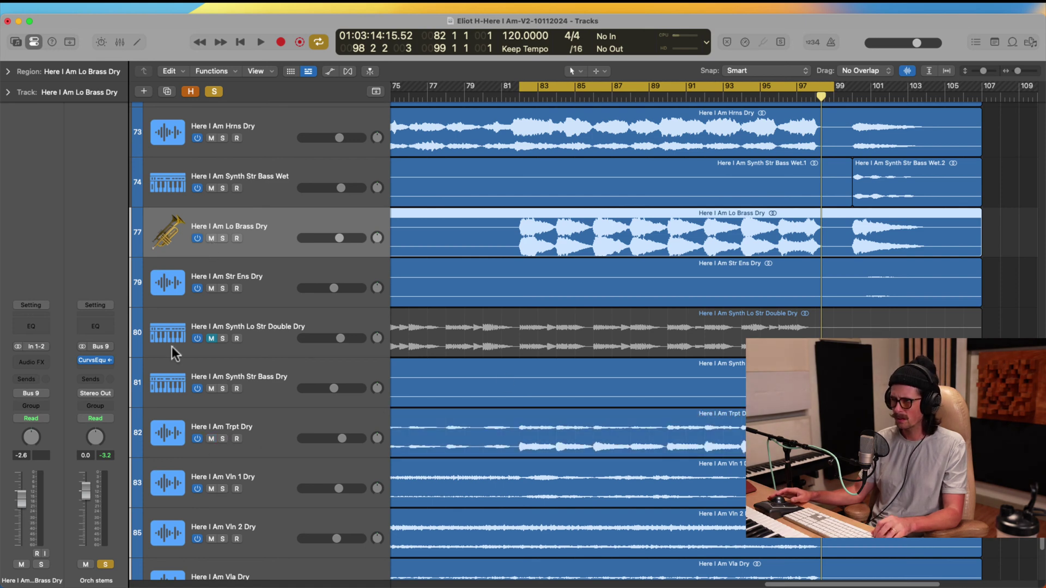
click(211, 338)
scroll(626, 335, down, 5)
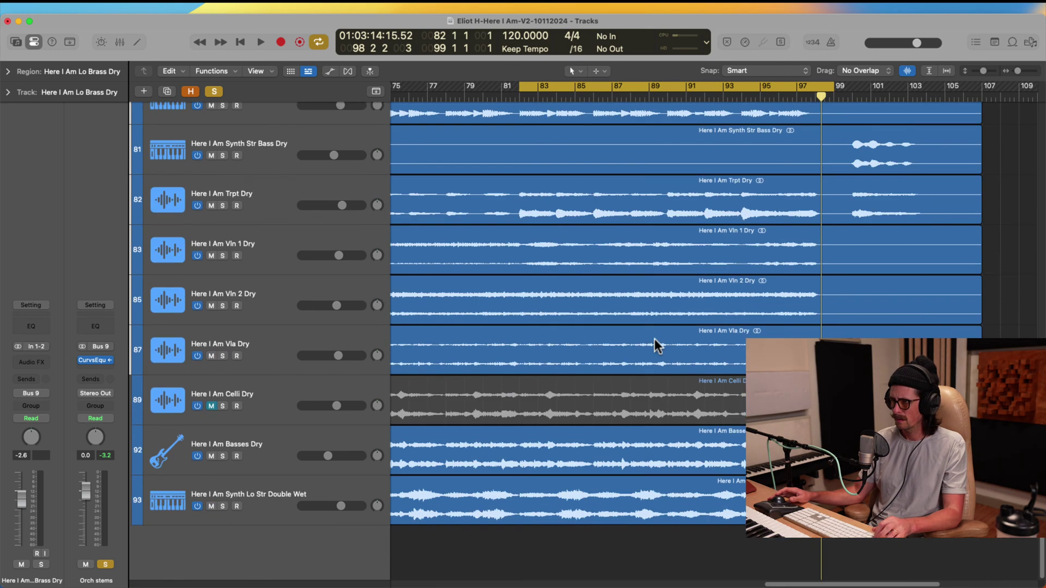
click(211, 406)
scroll(575, 371, up, 8)
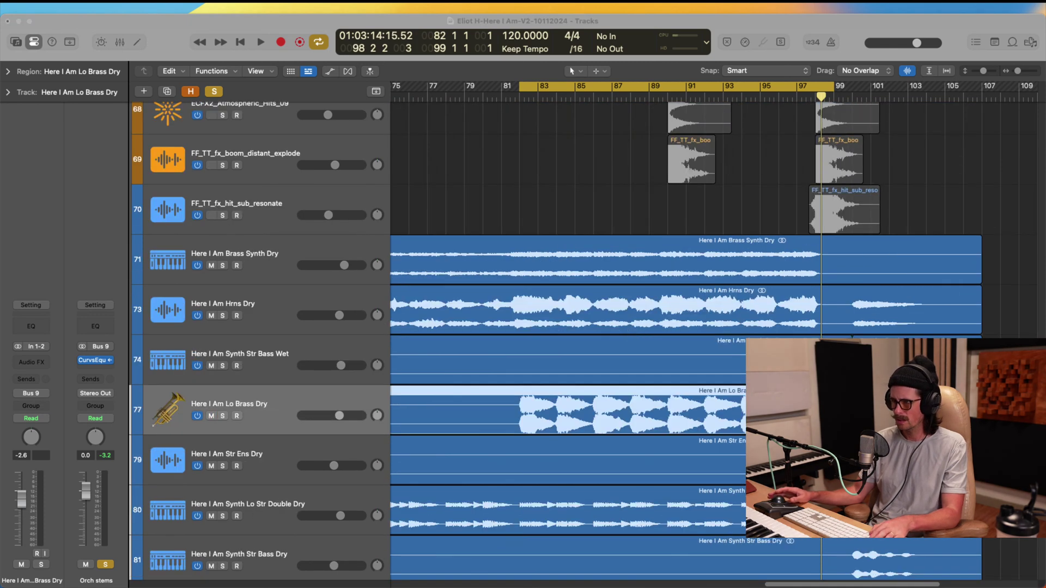
Play the cycled section with all orchestral tracks and release the Orch stems bus solo.
key(space)
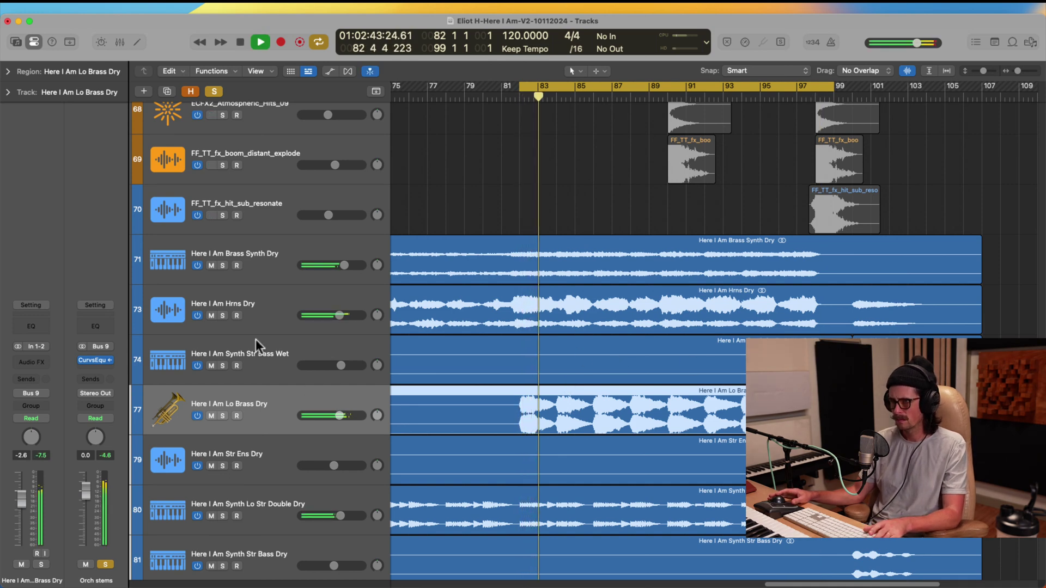
scroll(397, 452, down, 2)
scroll(399, 397, down, 2)
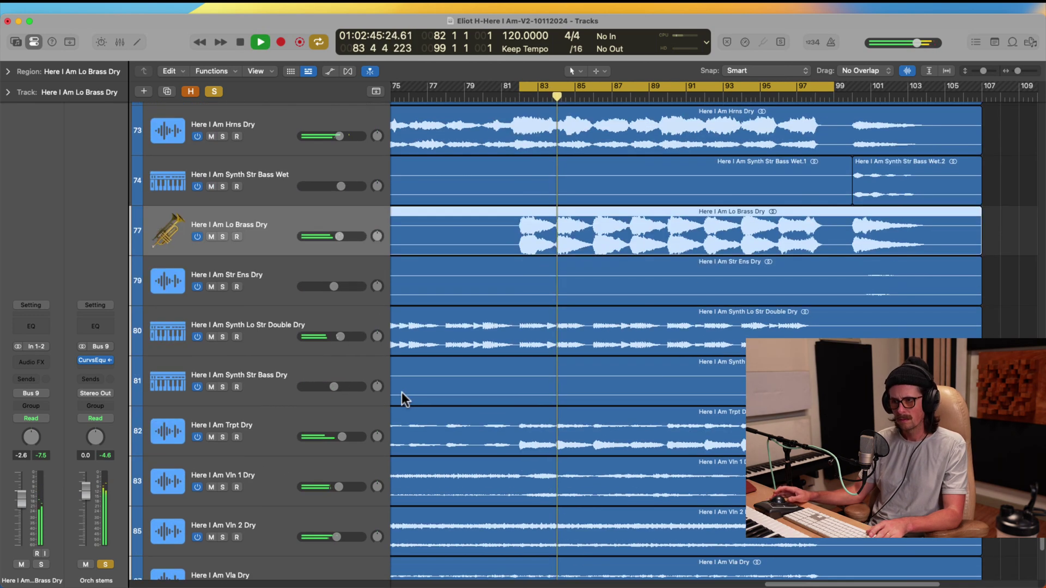
click(222, 337)
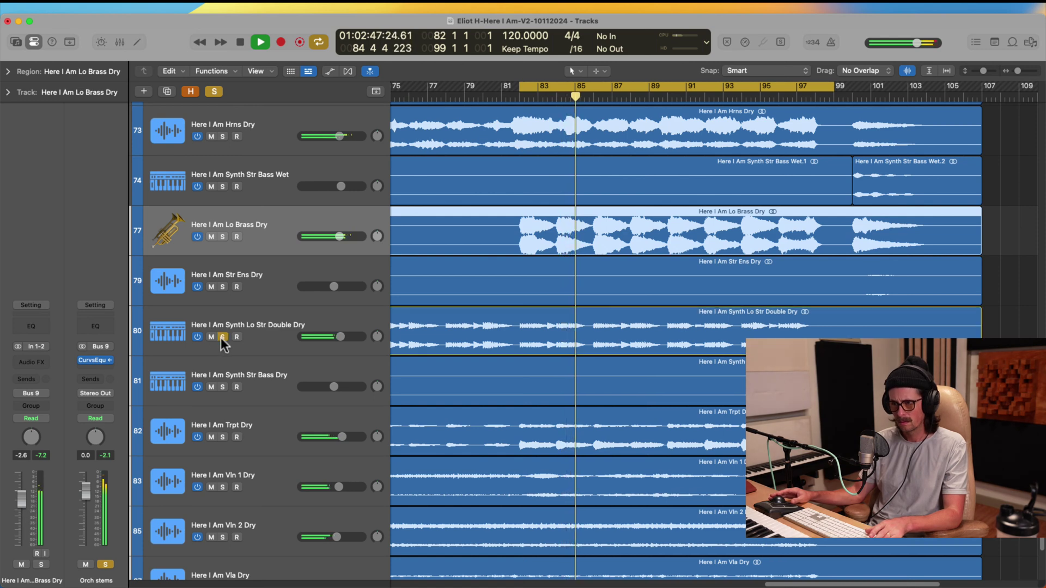
click(222, 336)
click(105, 564)
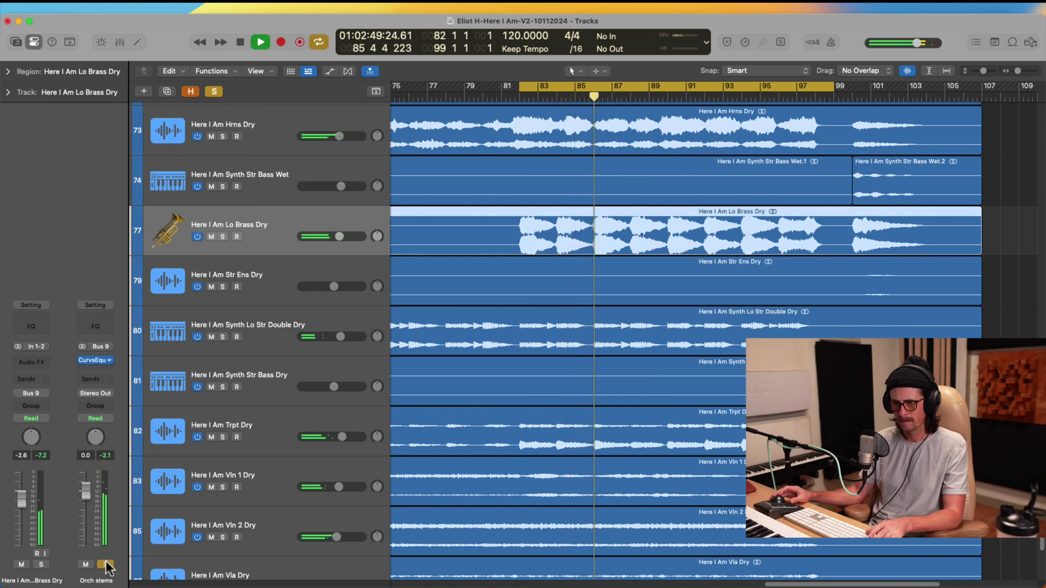
Solo only Here I Am Synth Lo Str Double Dry, audition it, stop playback and select the track.
click(223, 287)
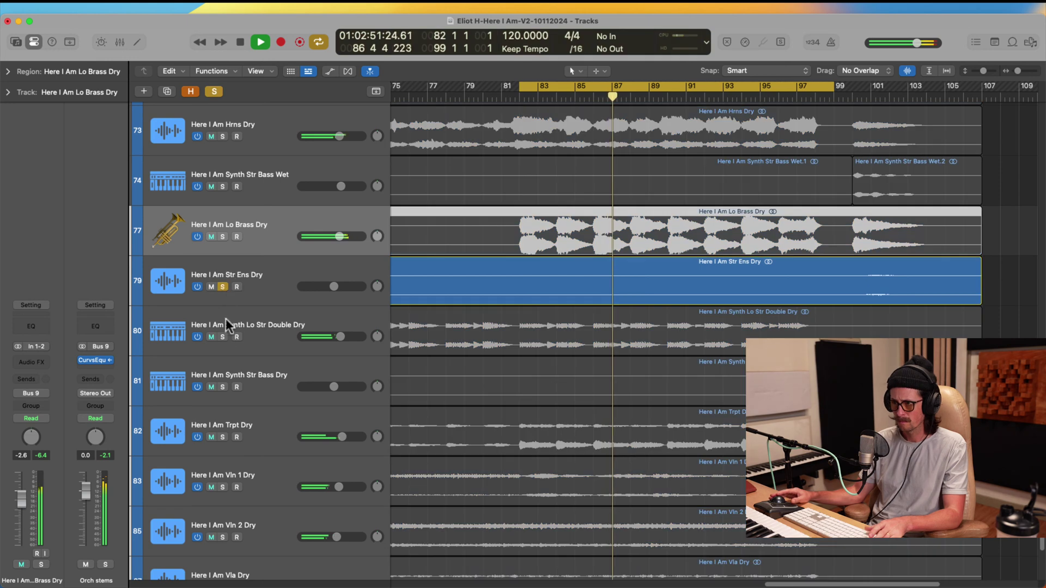
click(223, 337)
click(221, 288)
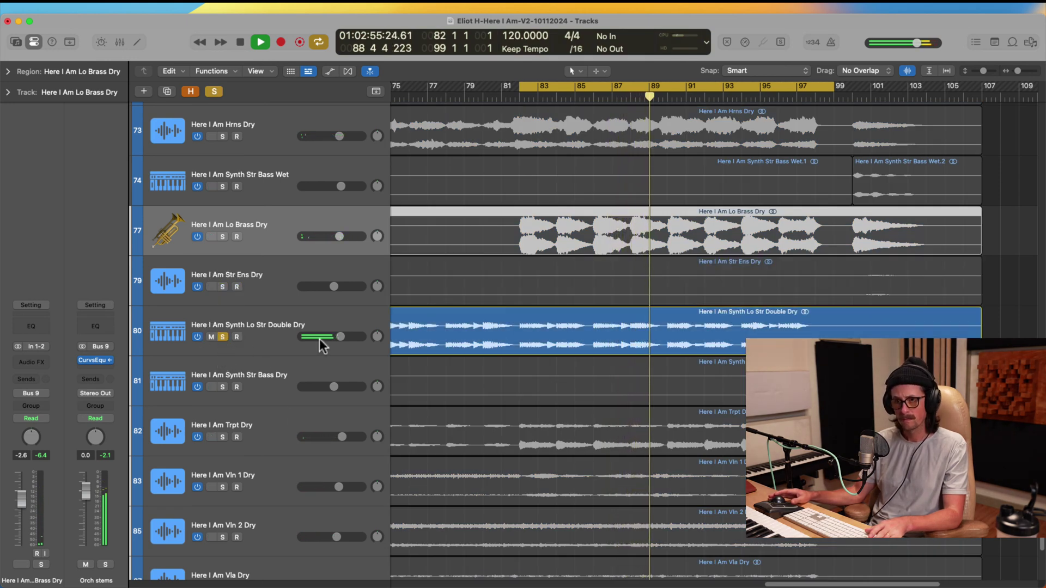
key(space)
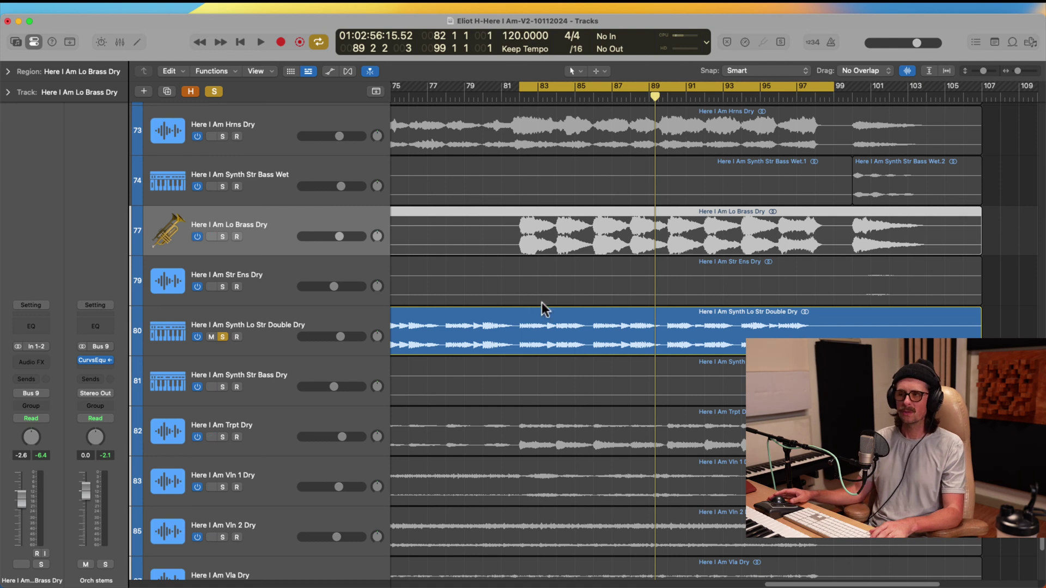
click(265, 334)
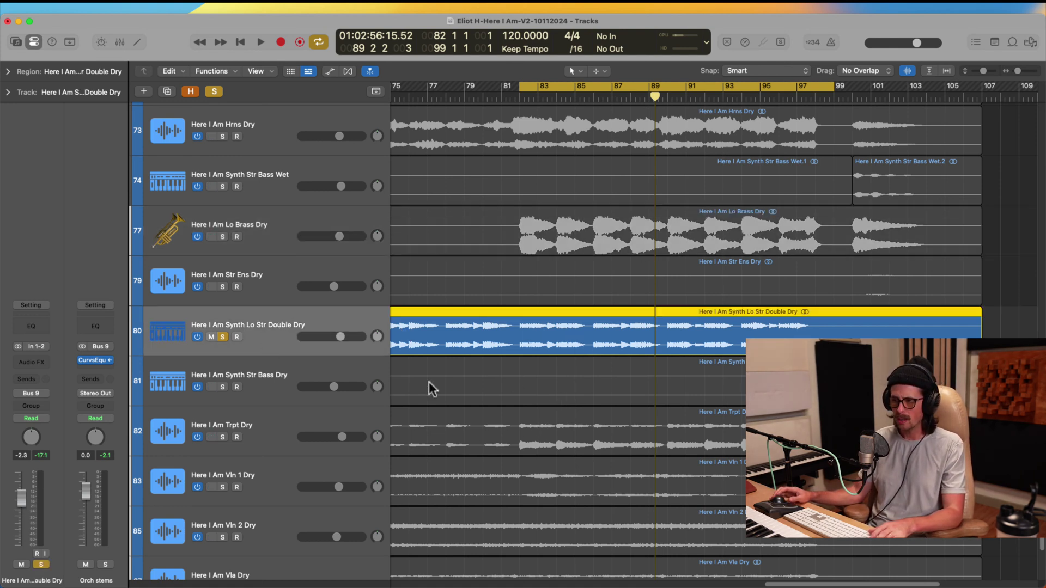
Move the four tracks from OB-X Bass through OB-X end down to directly above Here I Am Brass Synth Dry.
scroll(576, 348, up, 10)
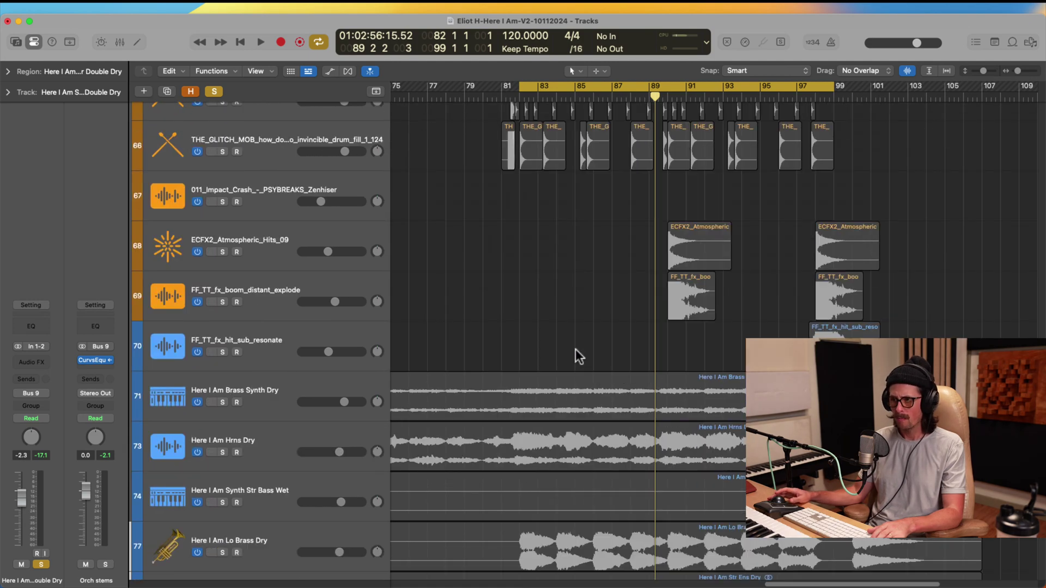
scroll(524, 235, up, 15)
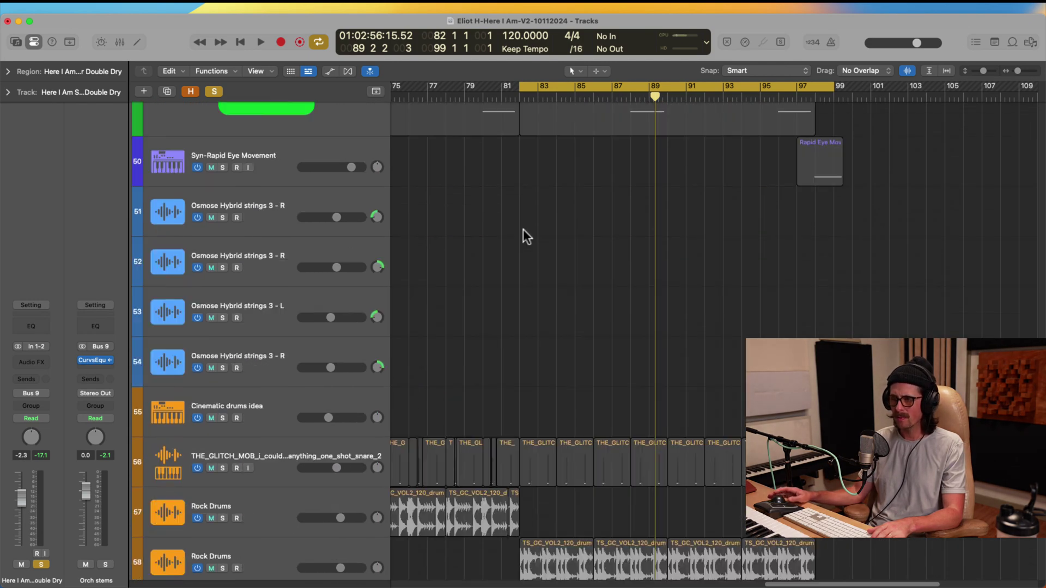
scroll(523, 229, up, 6)
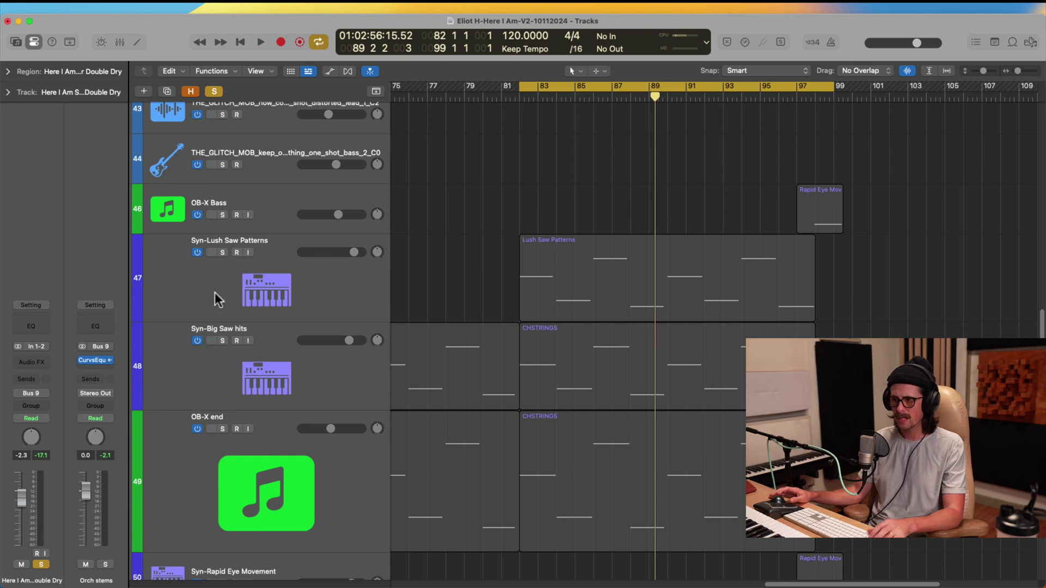
click(215, 293)
key(Up)
scroll(295, 382, down, 2)
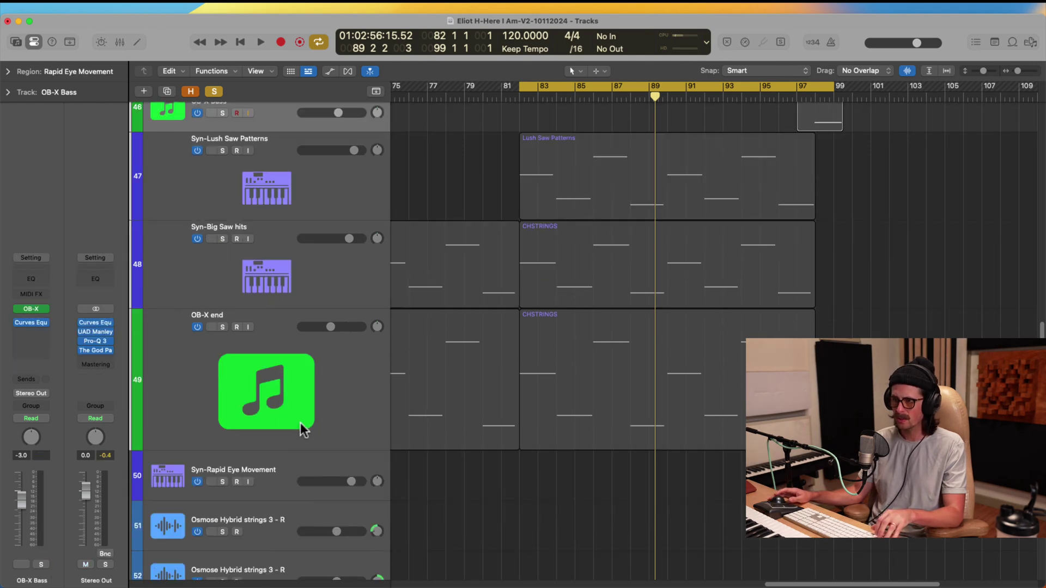
shift+click(270, 346)
scroll(462, 390, down, 5)
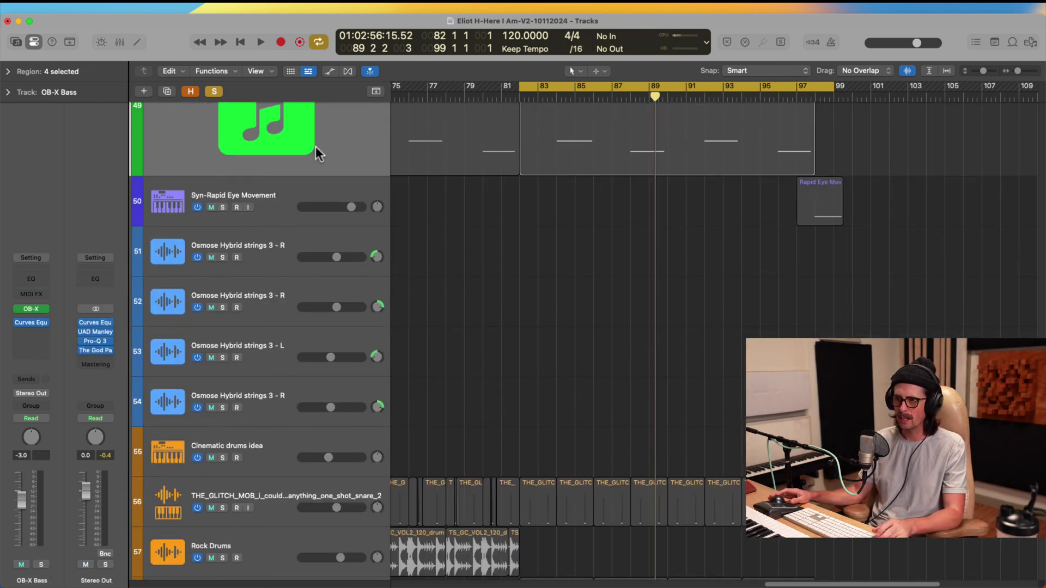
drag(315, 146, 342, 415)
scroll(513, 405, down, 7)
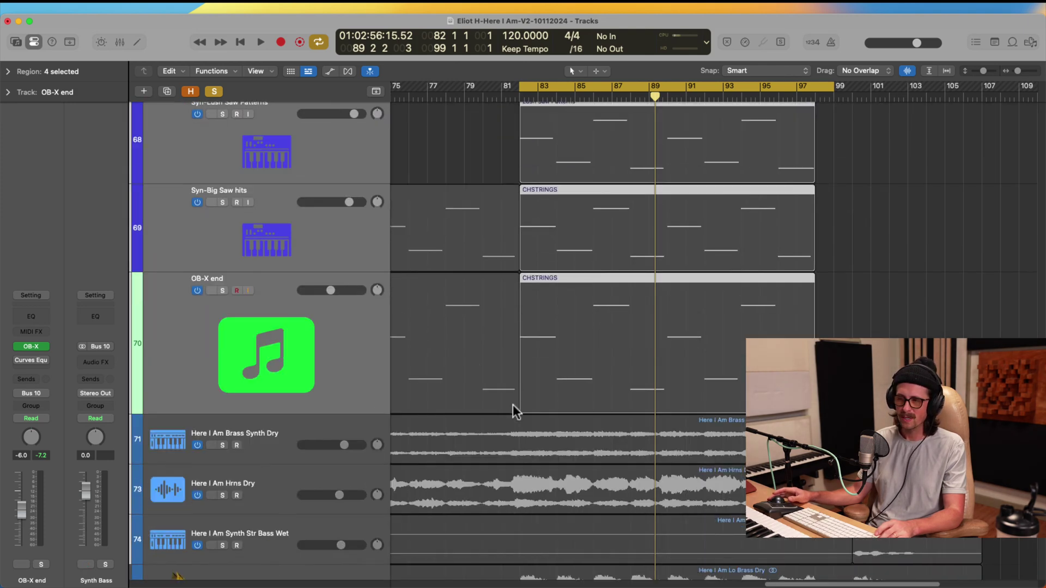
Solo Syn-Lush Saw Patterns alongside the soloed Synth Lo Str Double Dry and audition both together.
scroll(512, 352, up, 2)
scroll(576, 329, up, 4)
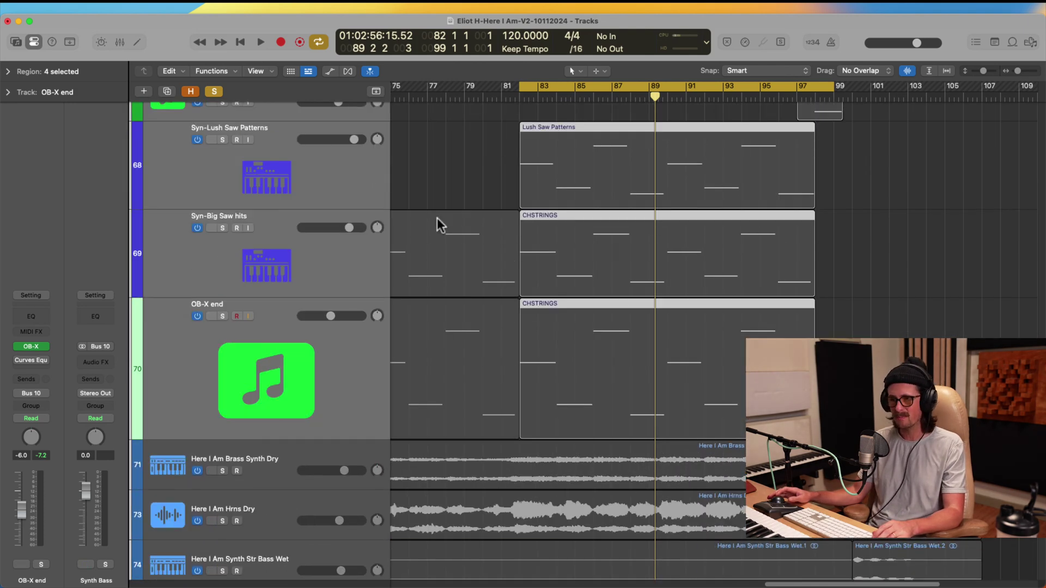
click(287, 171)
scroll(417, 178, up, 2)
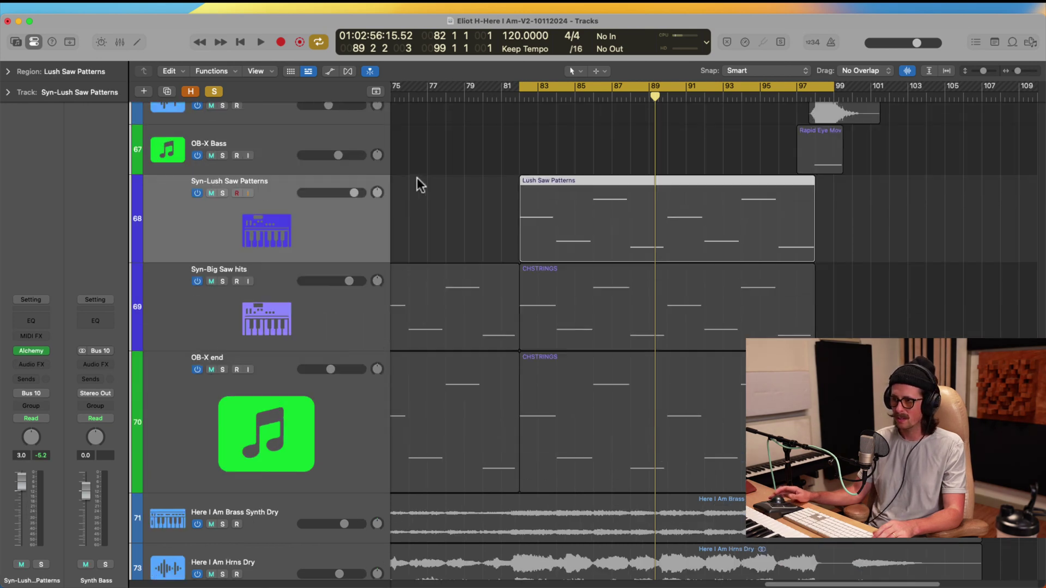
click(223, 193)
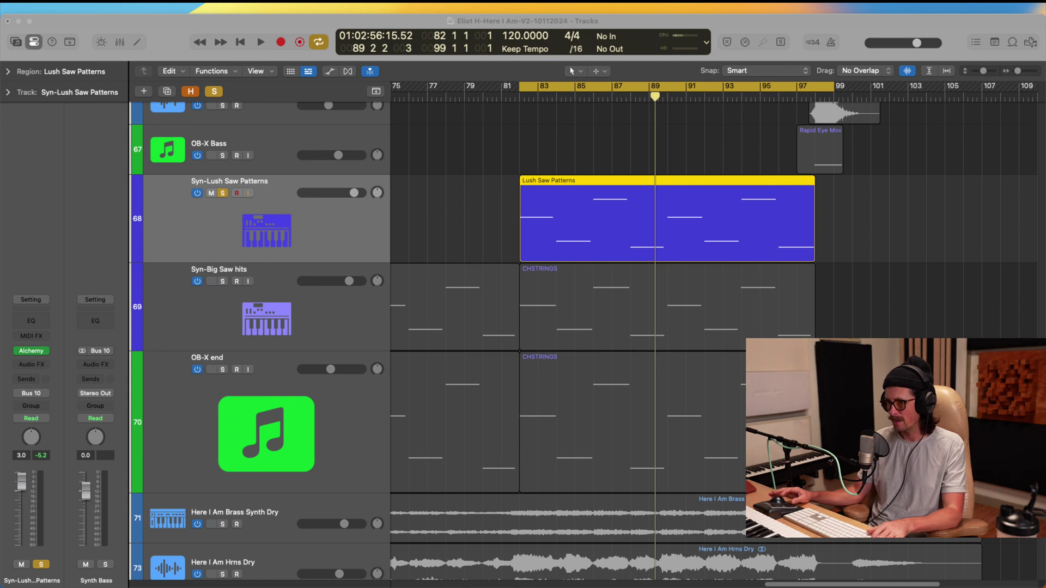
key(space)
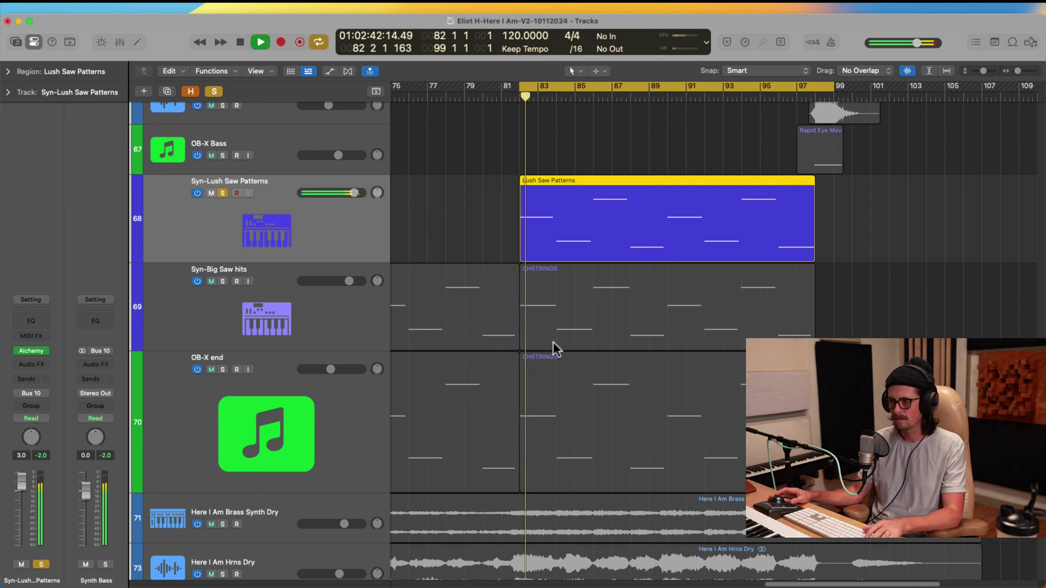
key(space)
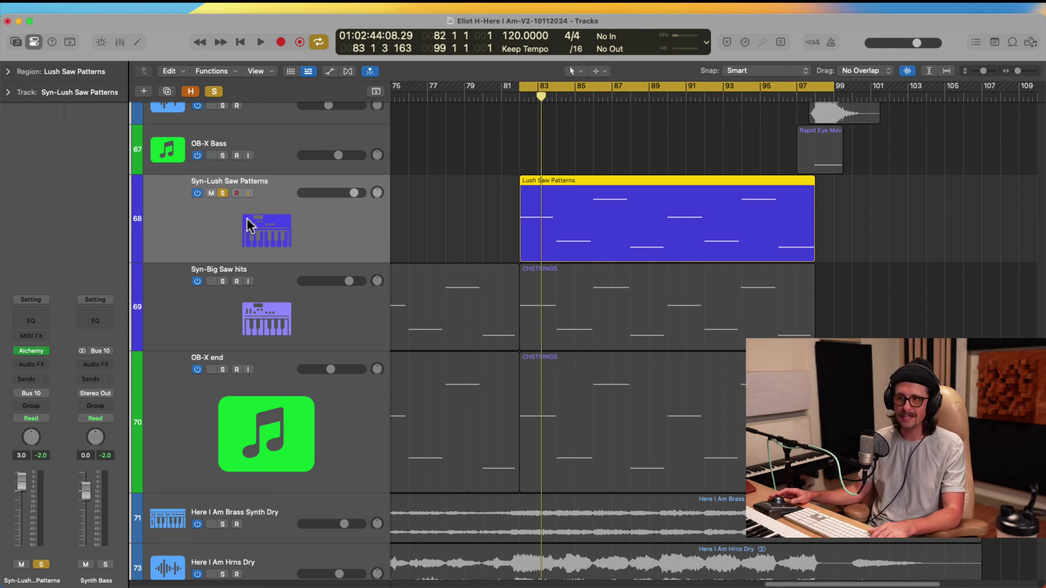
Raise the volume of Here I Am Synth Lo Str Double Dry to -0.9 dB.
scroll(610, 420, down, 10)
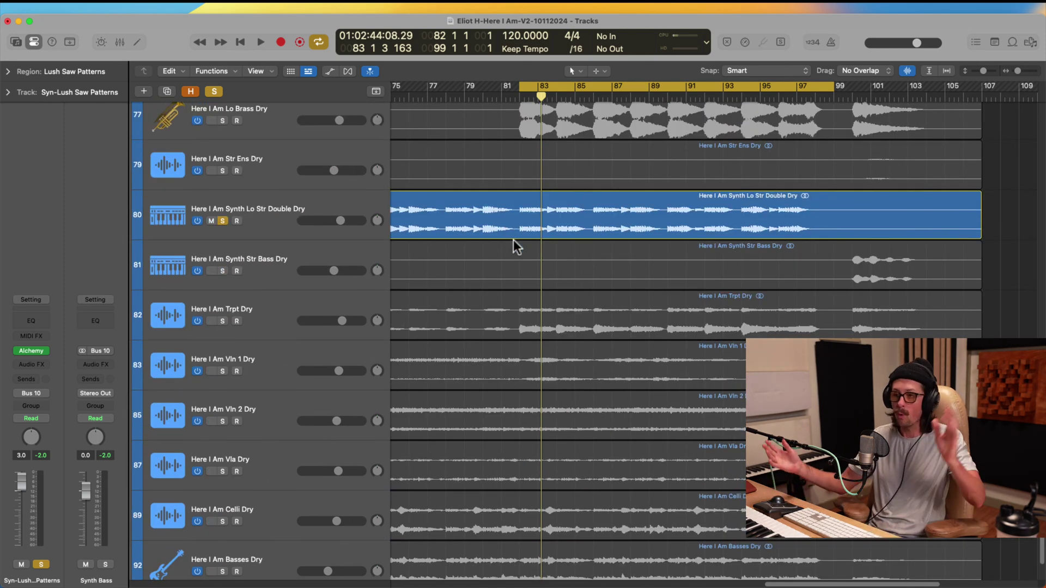
click(338, 221)
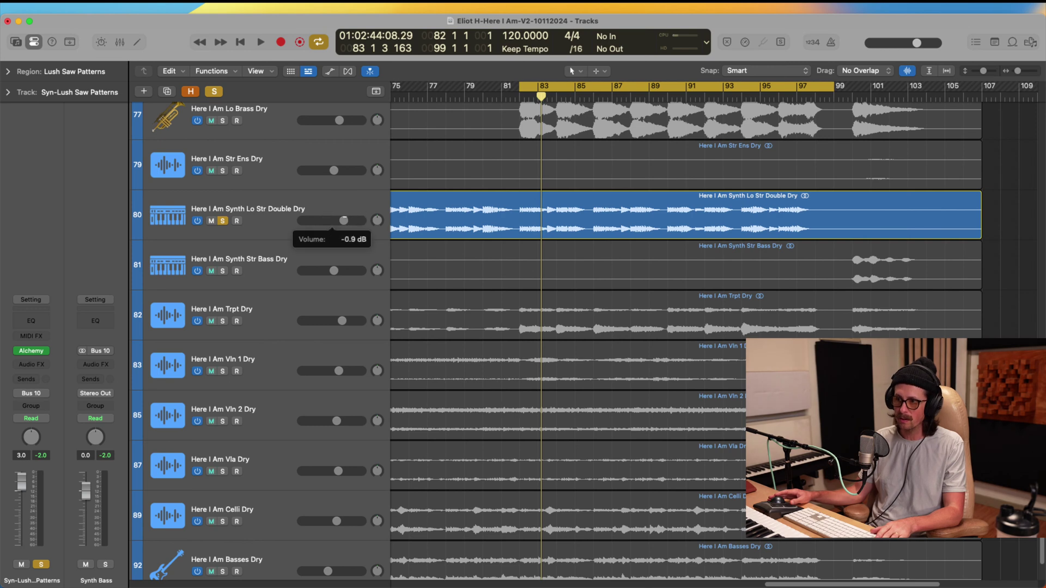
scroll(528, 212, up, 8)
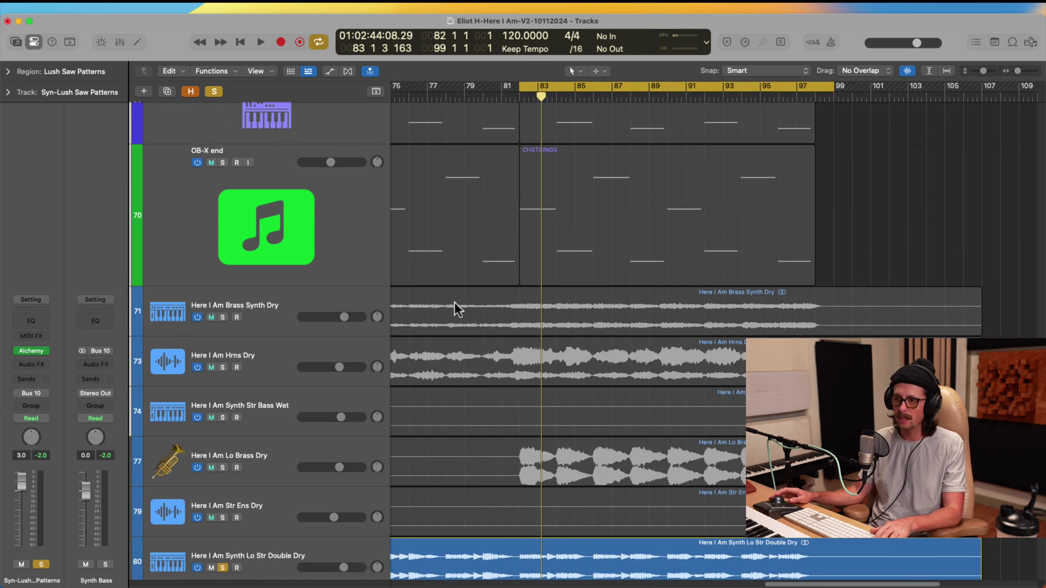
Play the cycled section again and unsolo Syn-Lush Saw Patterns during playback to compare.
scroll(454, 310, up, 5)
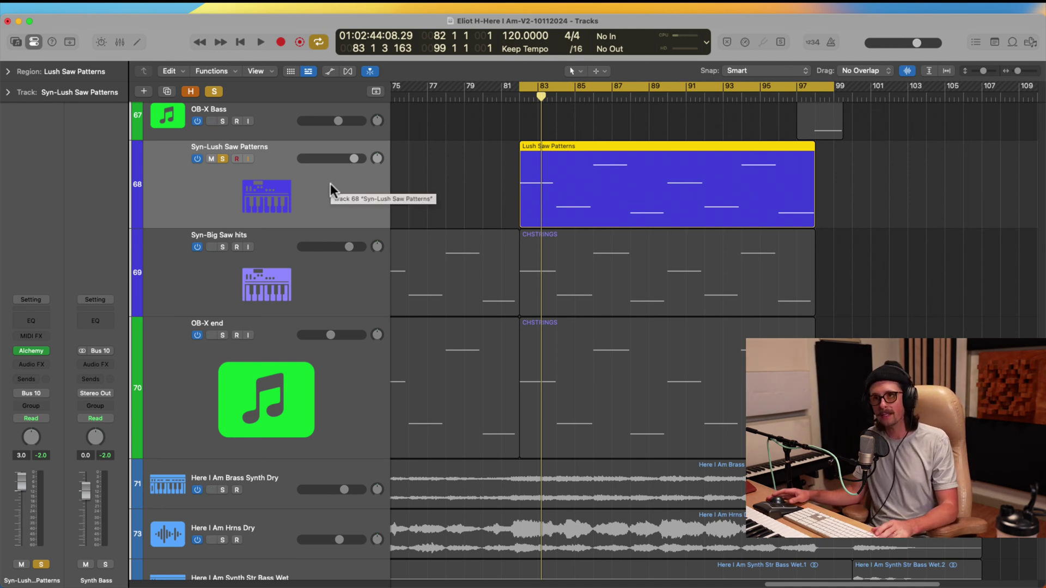
key(super+Tab)
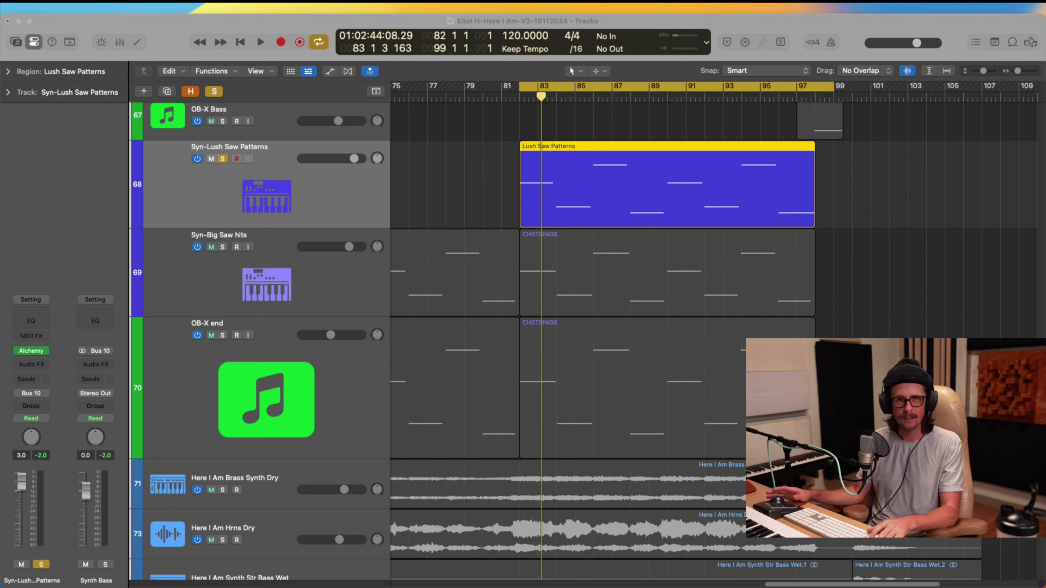
key(space)
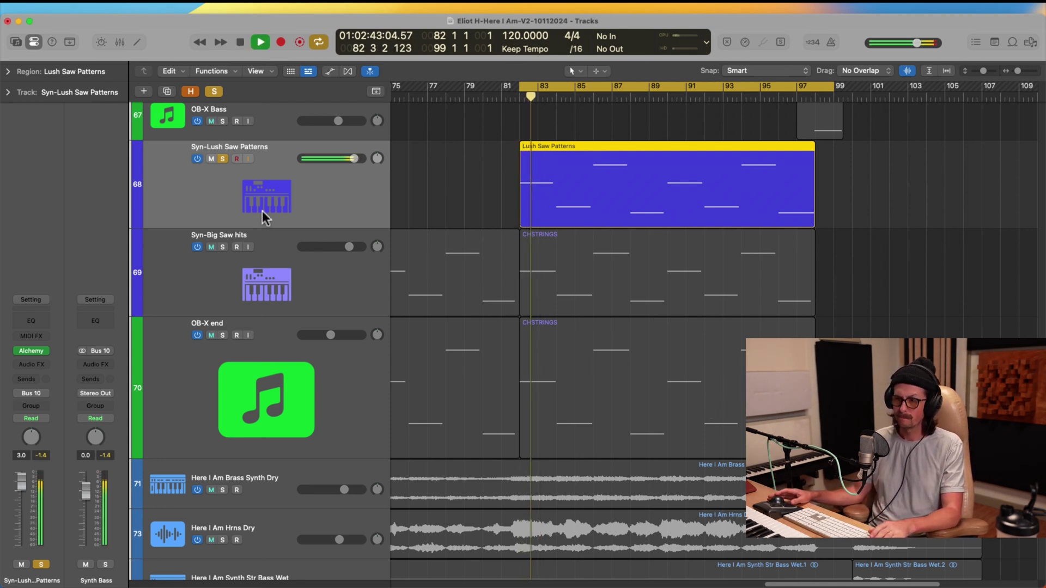
click(222, 159)
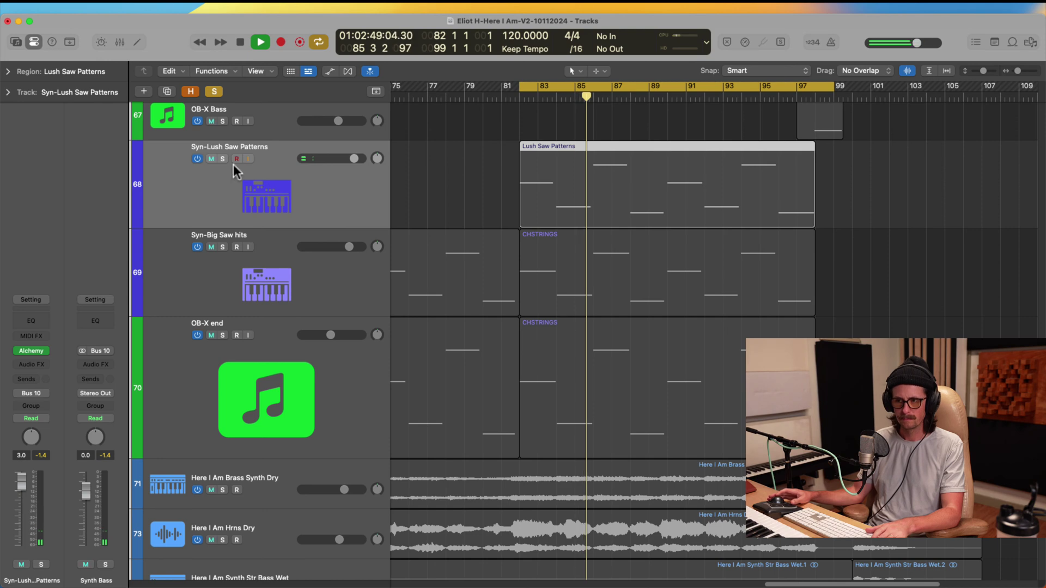
Solo Here I Am Trpt Dry during playback alongside Synth Lo Str Double Dry, lower its volume to -2.4 dB and stop playback.
scroll(494, 212, down, 10)
click(293, 316)
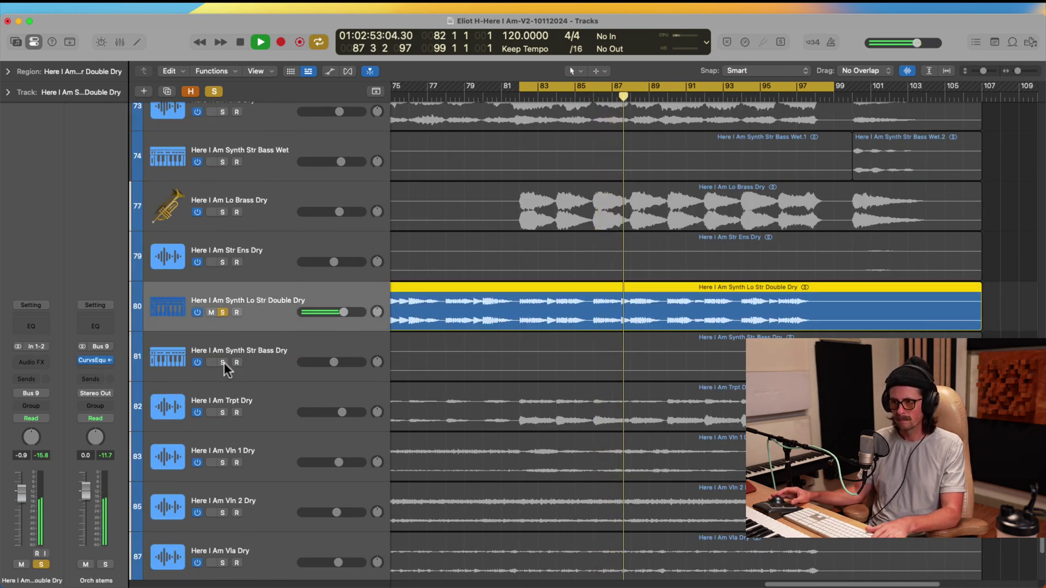
click(220, 410)
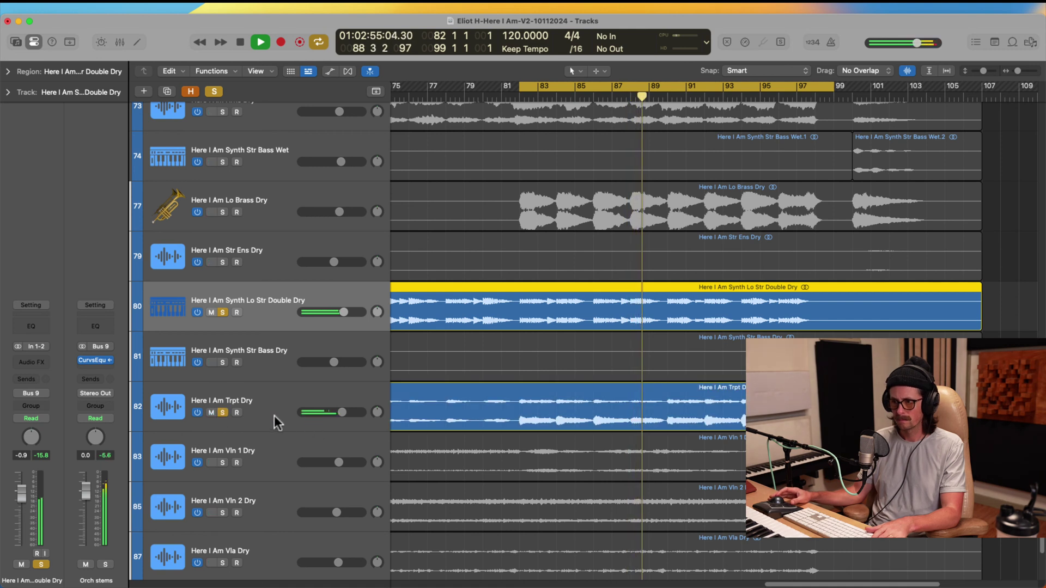
drag(342, 417, 339, 415)
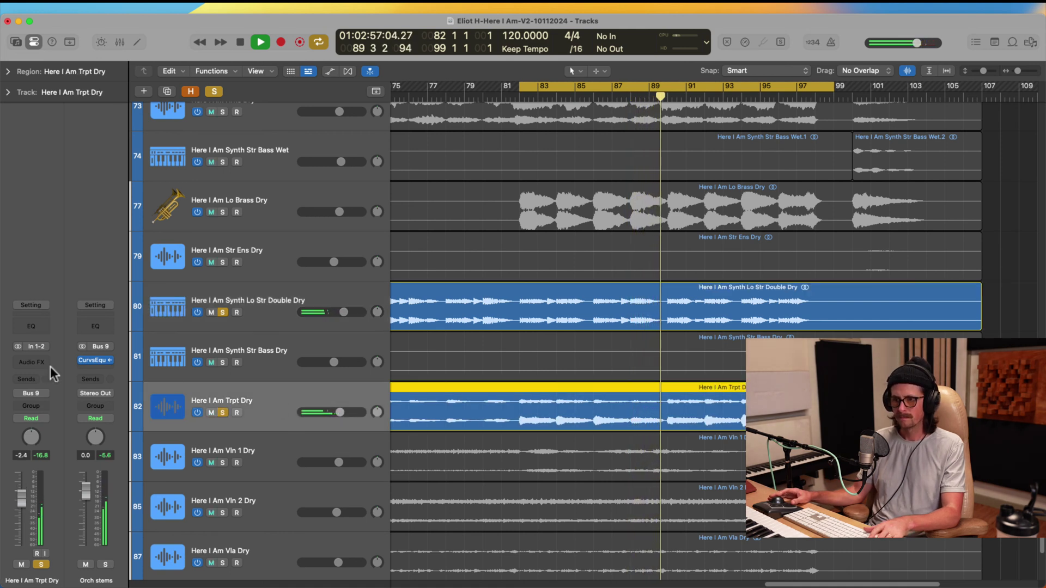
key(space)
key(super+Tab)
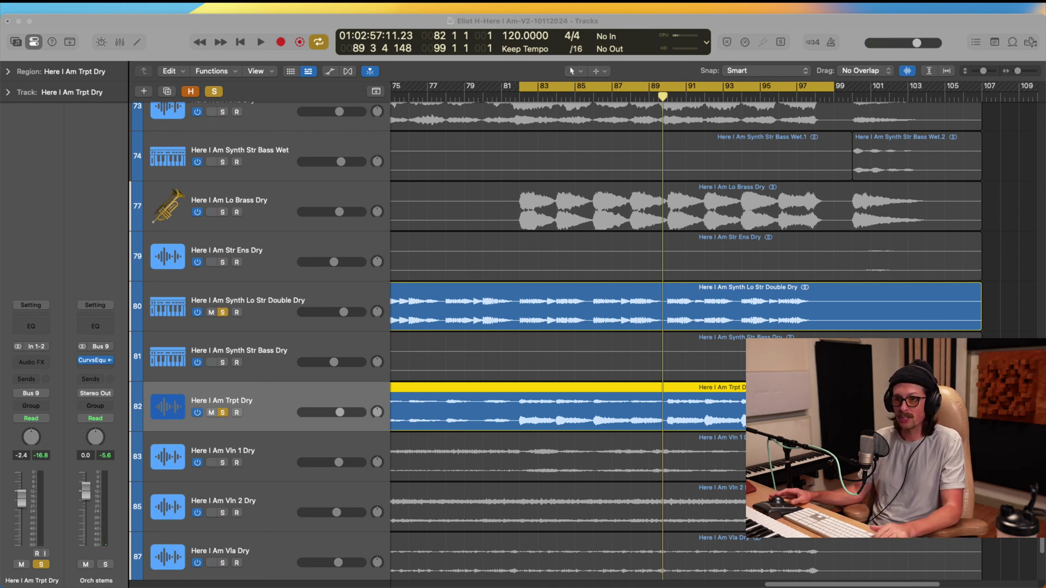
click(12, 188)
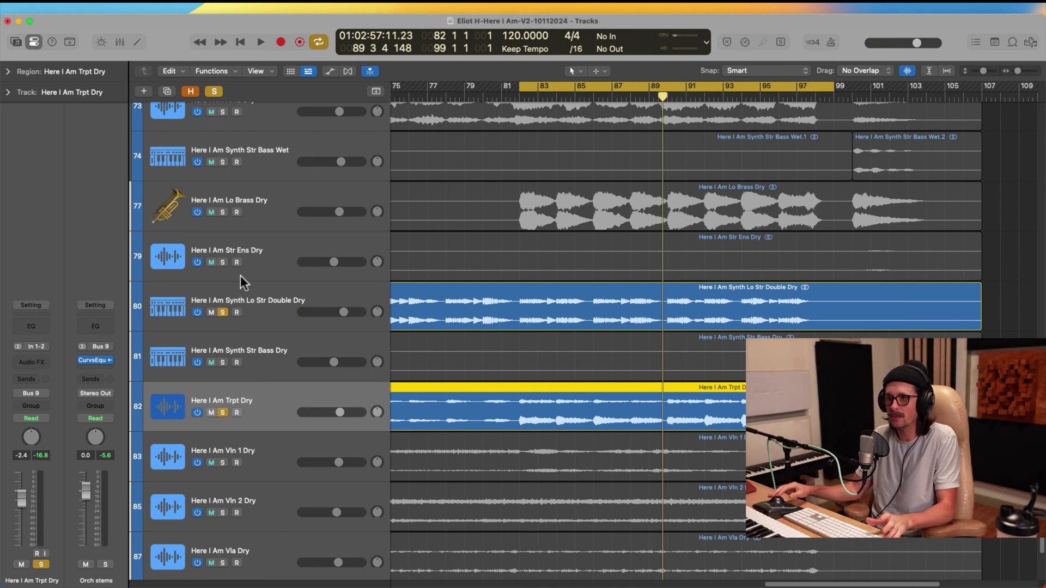
Mute and turn off the Syn-Lush Saw Patterns track, and hide it from the track list.
click(305, 306)
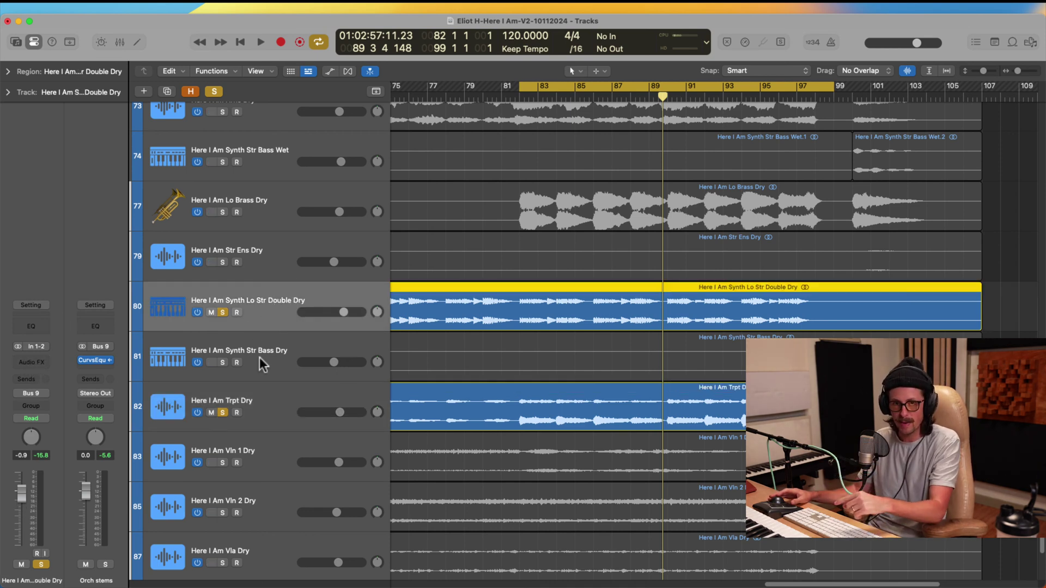
scroll(563, 328, up, 10)
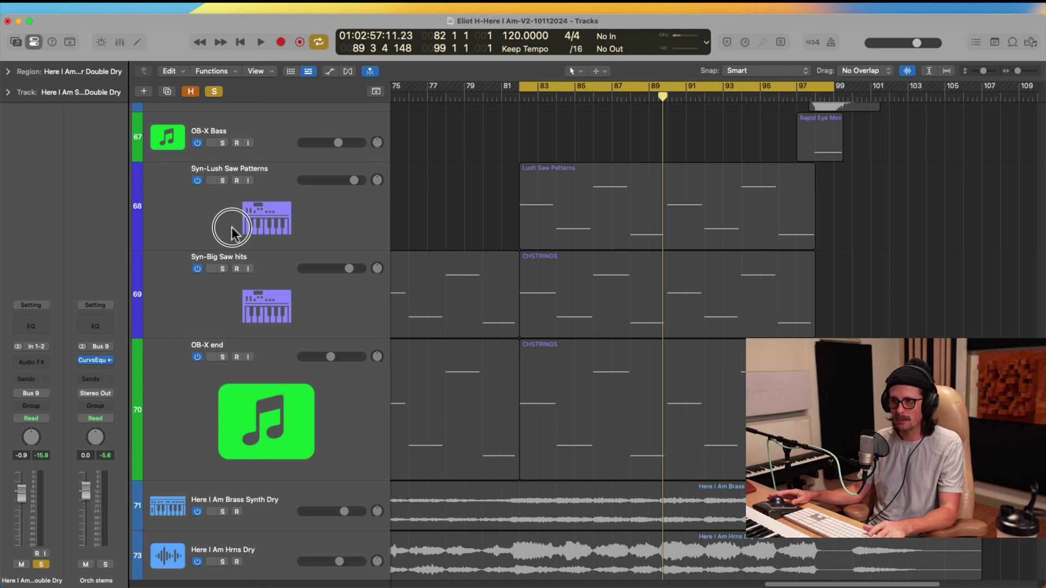
click(232, 229)
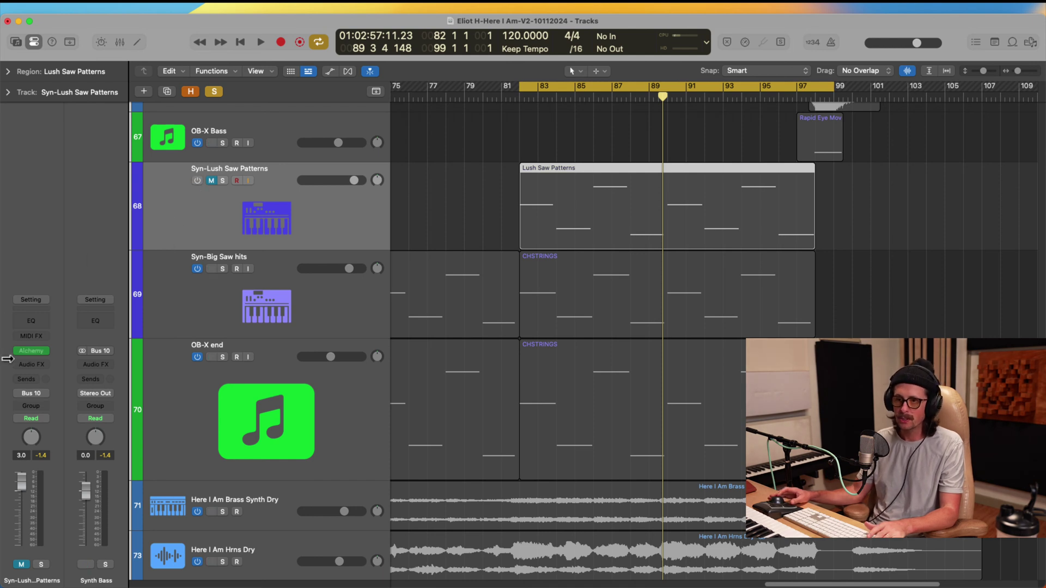
right_click(215, 219)
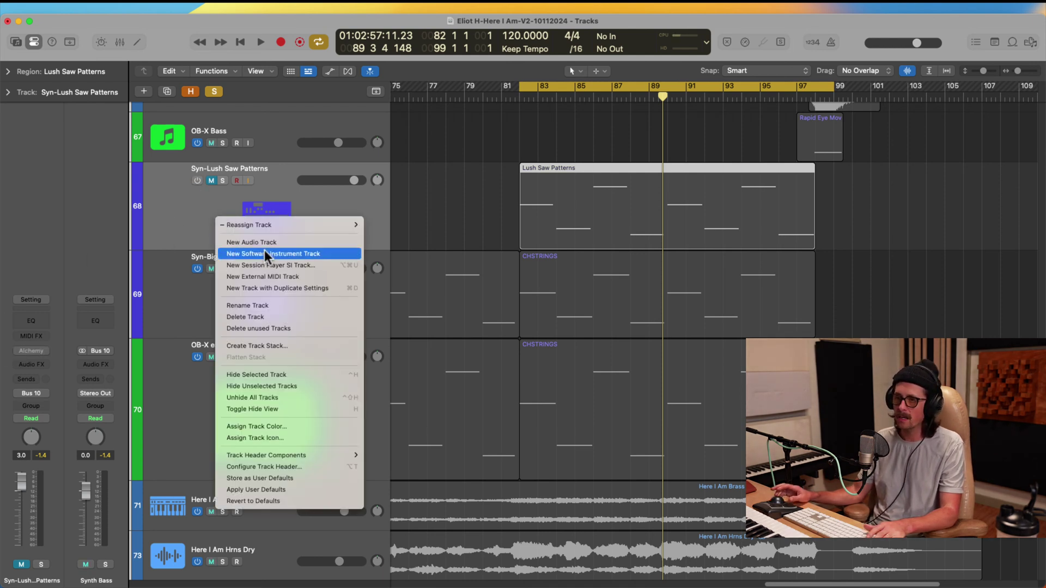
click(278, 376)
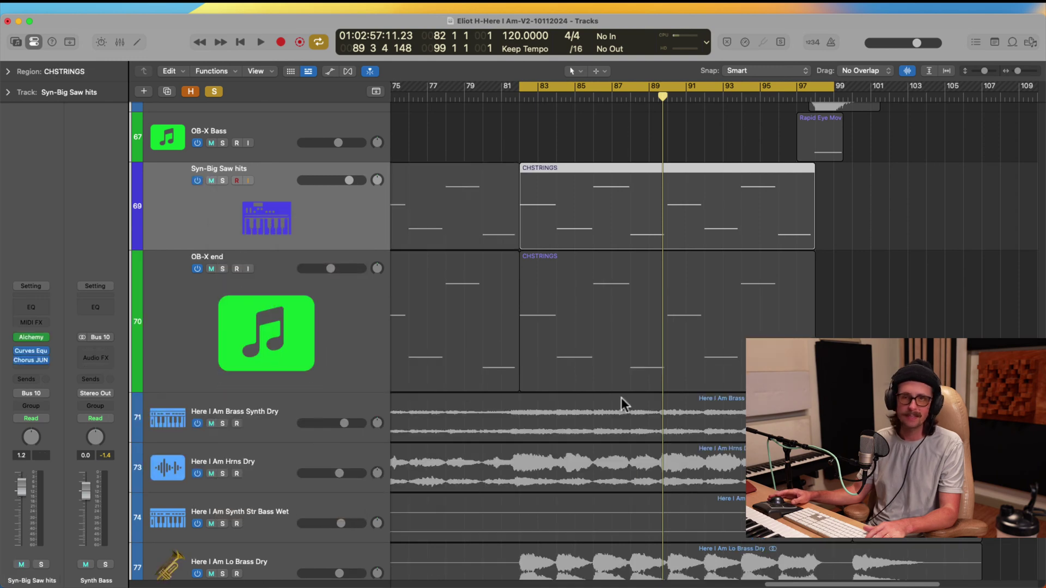
Solo Syn-Big Saw hits and OB-X end, and unsolo Here I Am Trpt Dry, keeping Synth Lo Str Double Dry soloed.
click(223, 166)
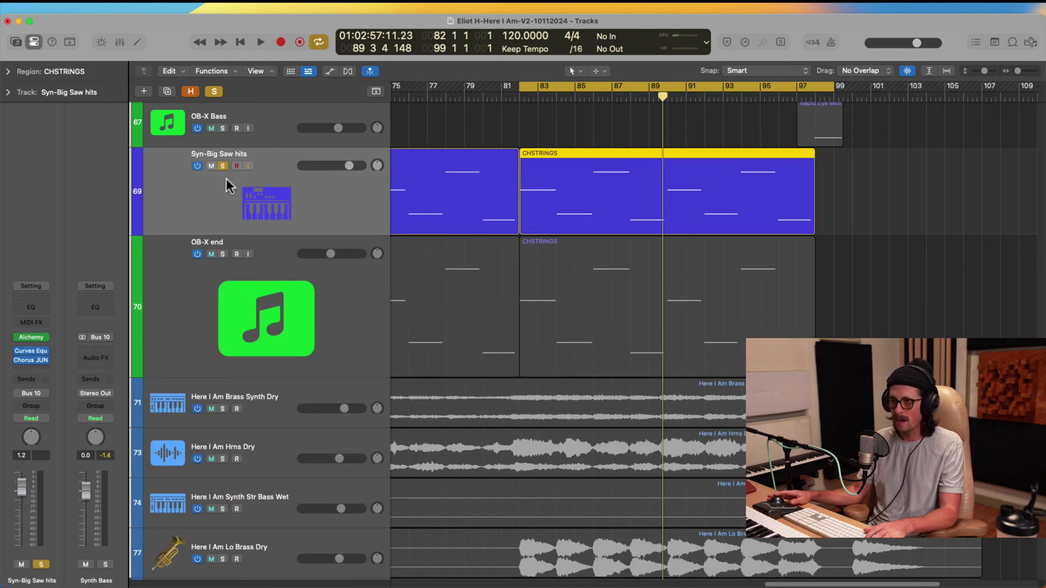
click(219, 255)
scroll(420, 338, down, 3)
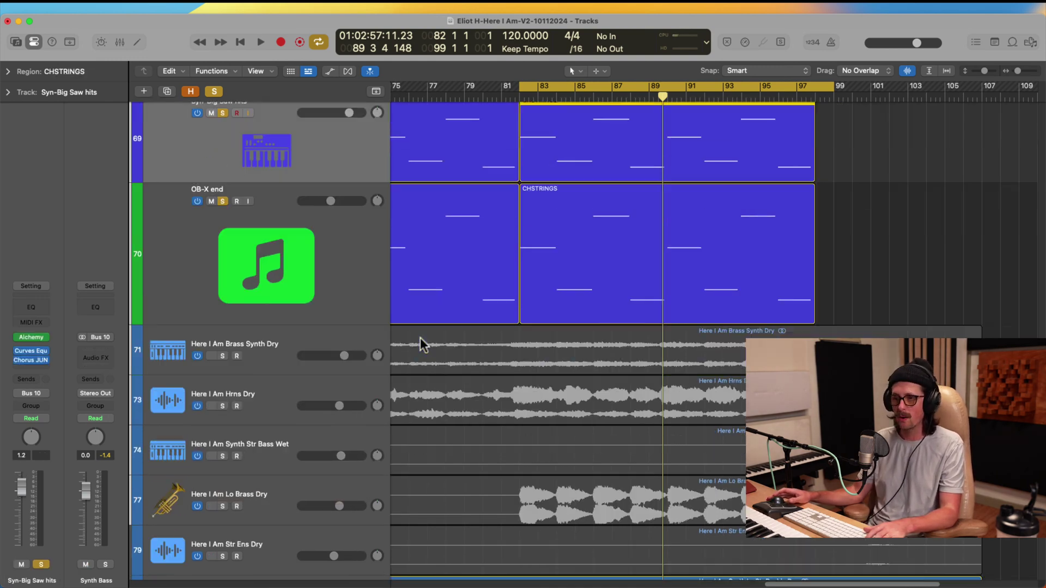
scroll(559, 290, down, 5)
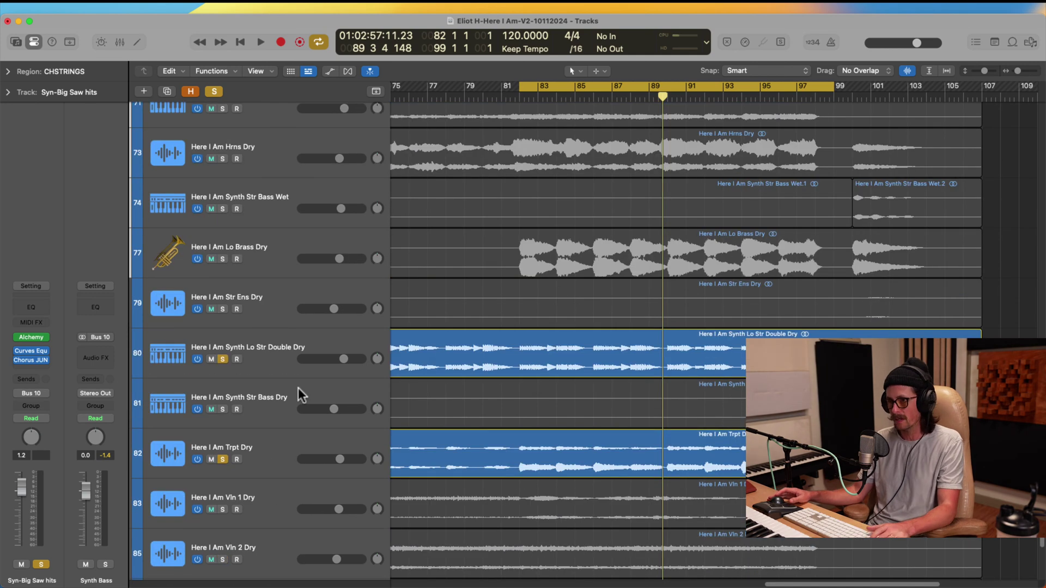
click(258, 451)
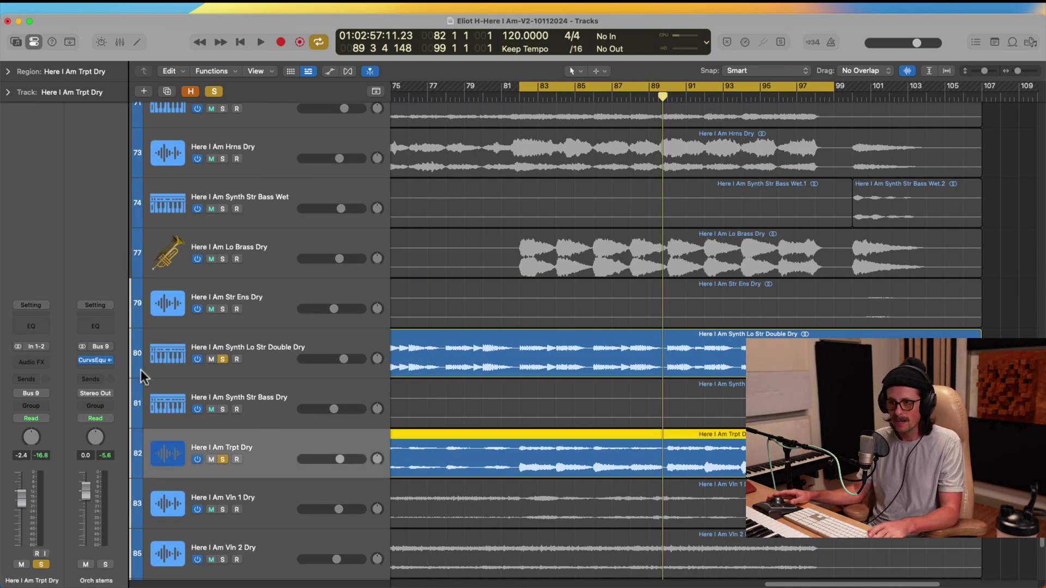
click(261, 359)
click(223, 459)
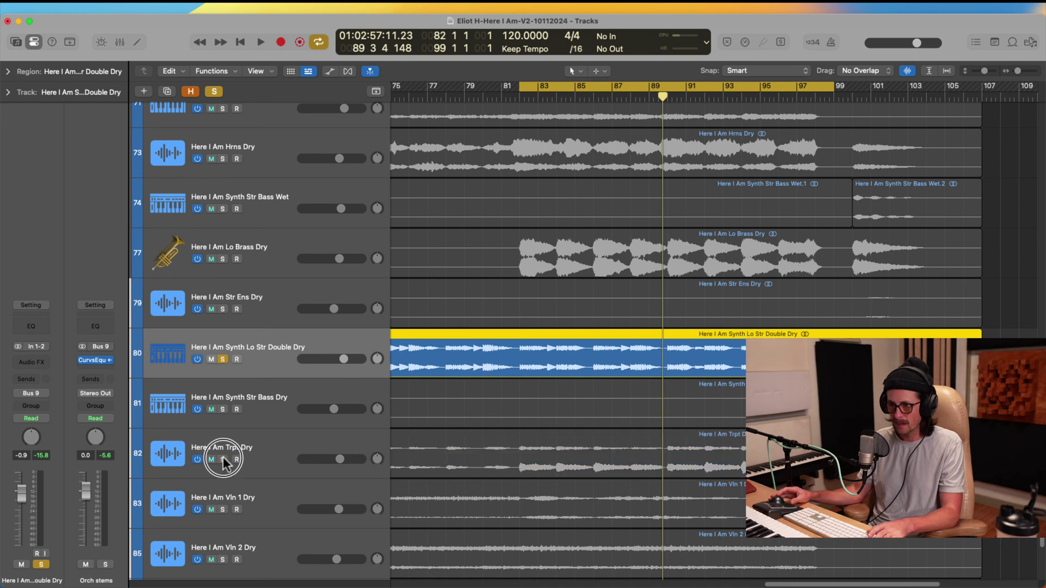
scroll(665, 294, up, 3)
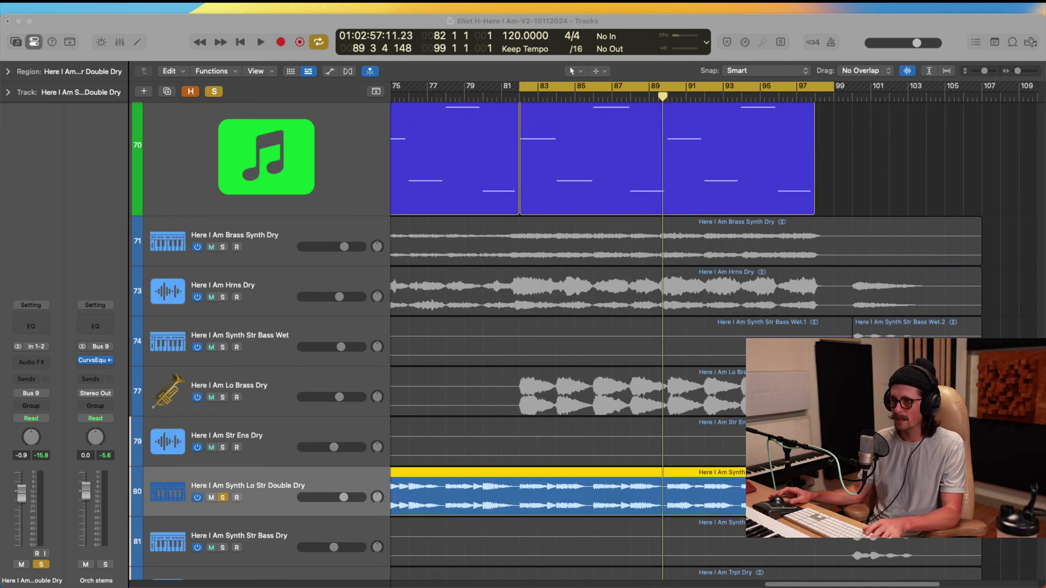
Play the cycled section to hear both soloed synth tracks together with Here I Am Synth Lo Str Double Dry.
key(space)
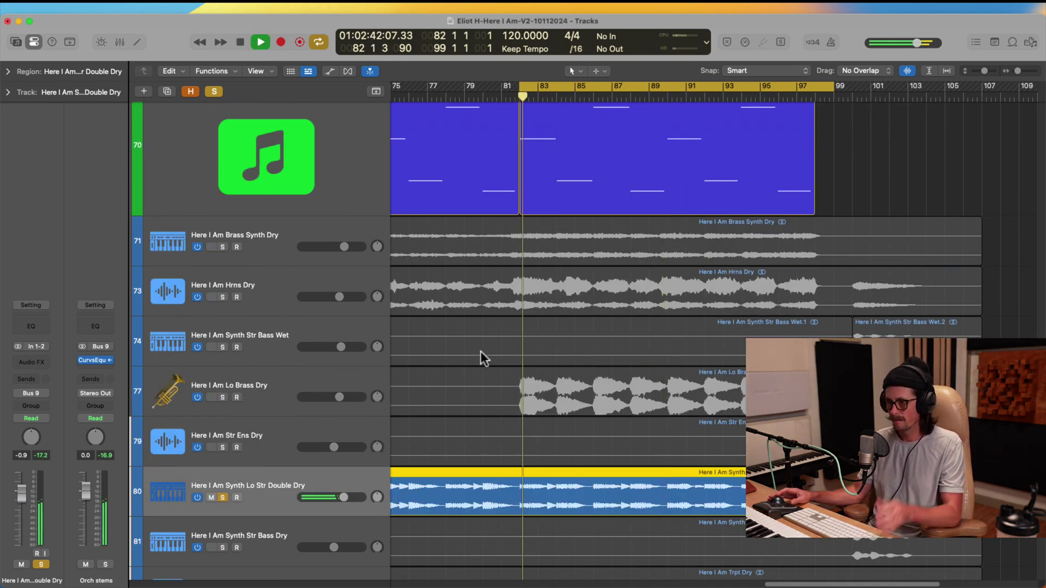
scroll(509, 297, up, 1)
scroll(509, 296, up, 3)
scroll(509, 364, down, 3)
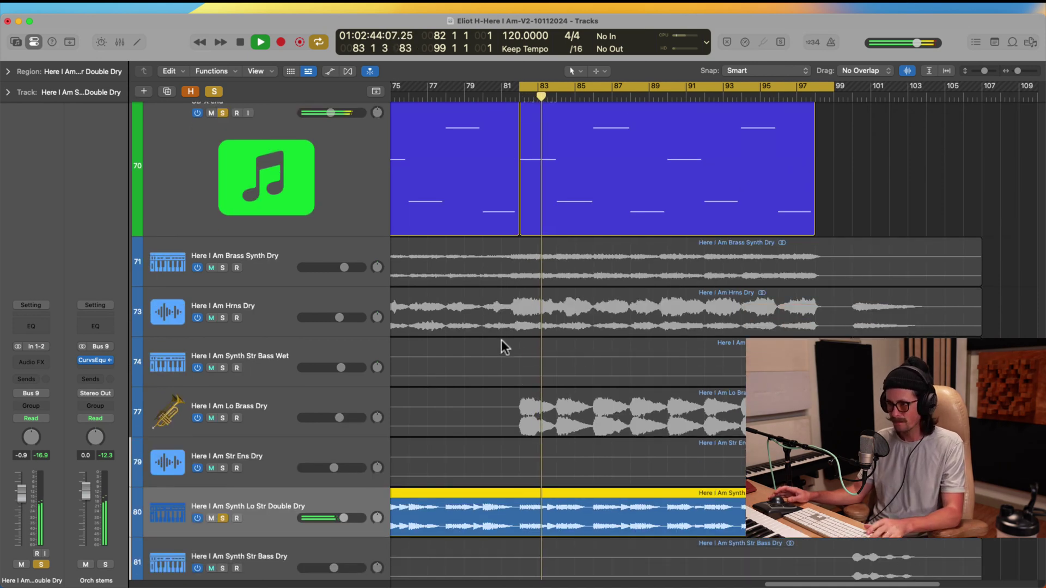
click(345, 518)
scroll(434, 441, up, 5)
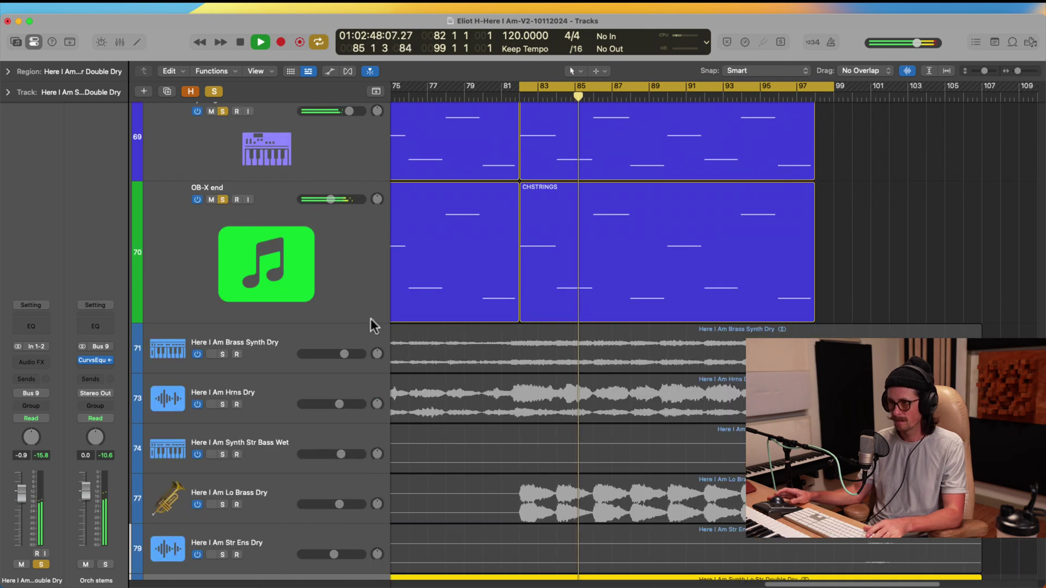
scroll(490, 315, up, 5)
Toggle the solos of Syn-Big Saw hits and OB-X end in turn during playback to compare them, ending with both soloed.
click(253, 260)
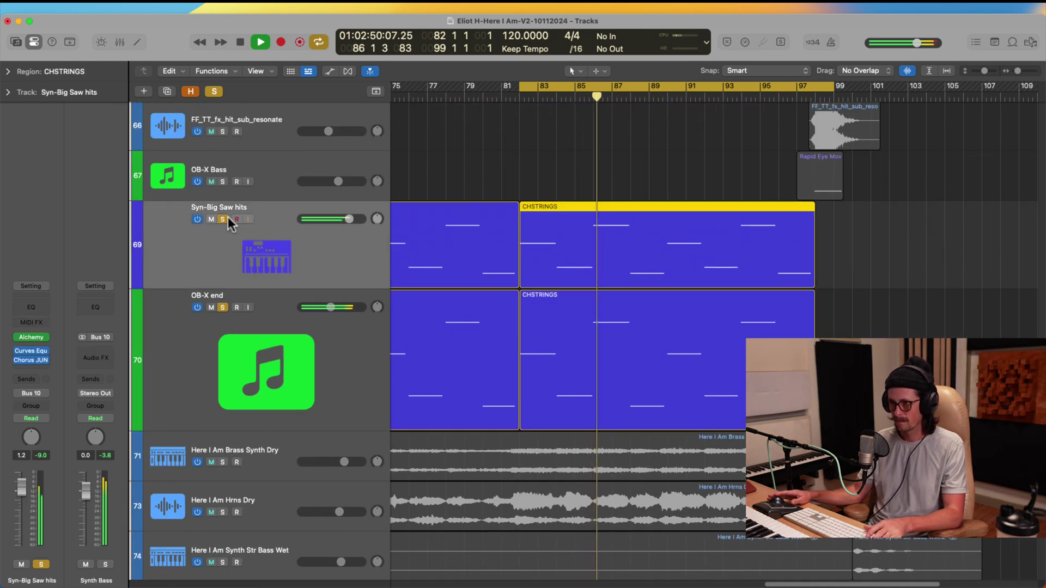
click(223, 220)
click(235, 335)
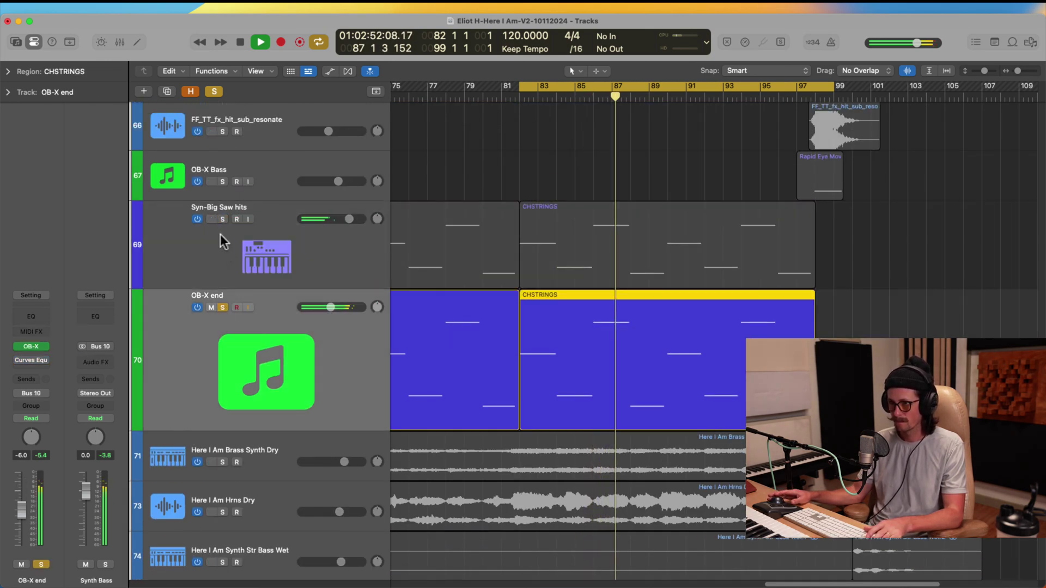
click(222, 219)
click(211, 307)
click(222, 308)
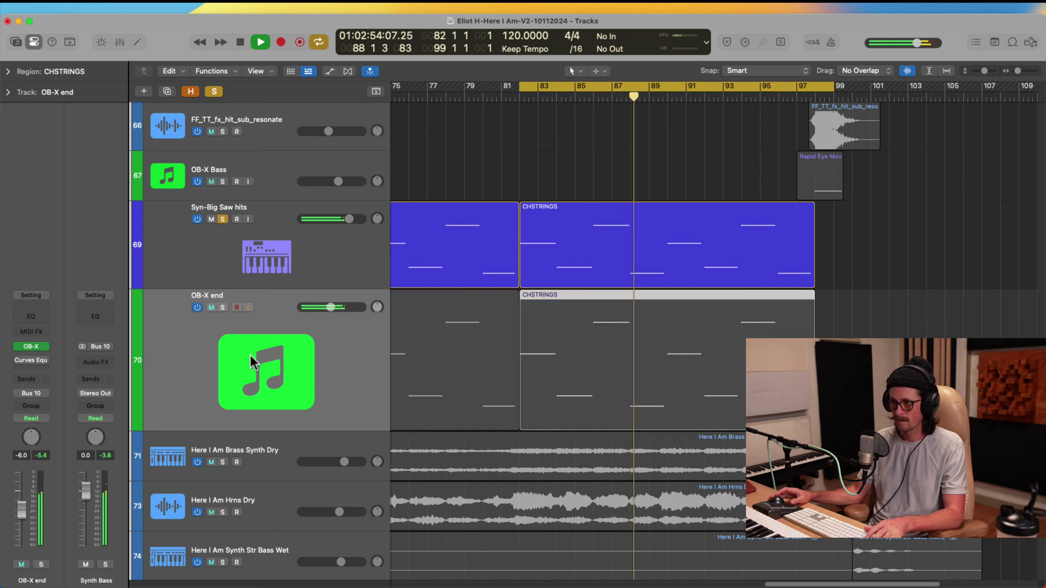
click(233, 243)
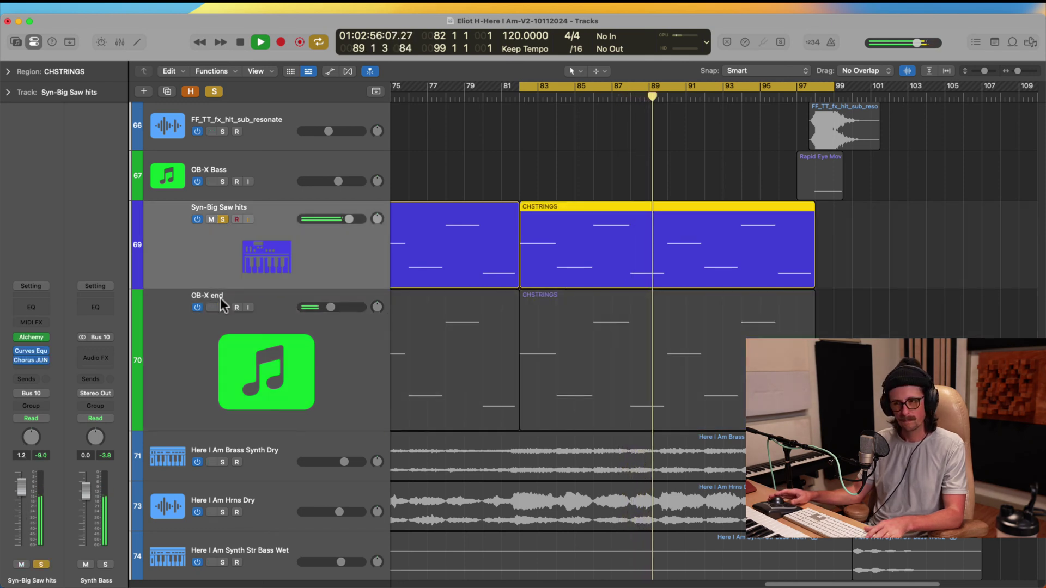
click(220, 301)
click(221, 307)
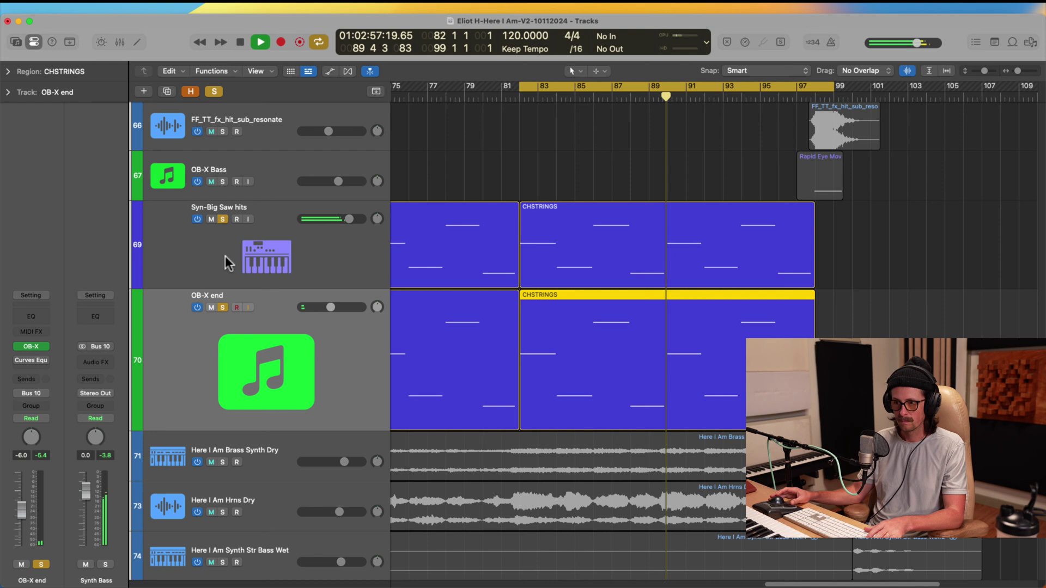
click(224, 220)
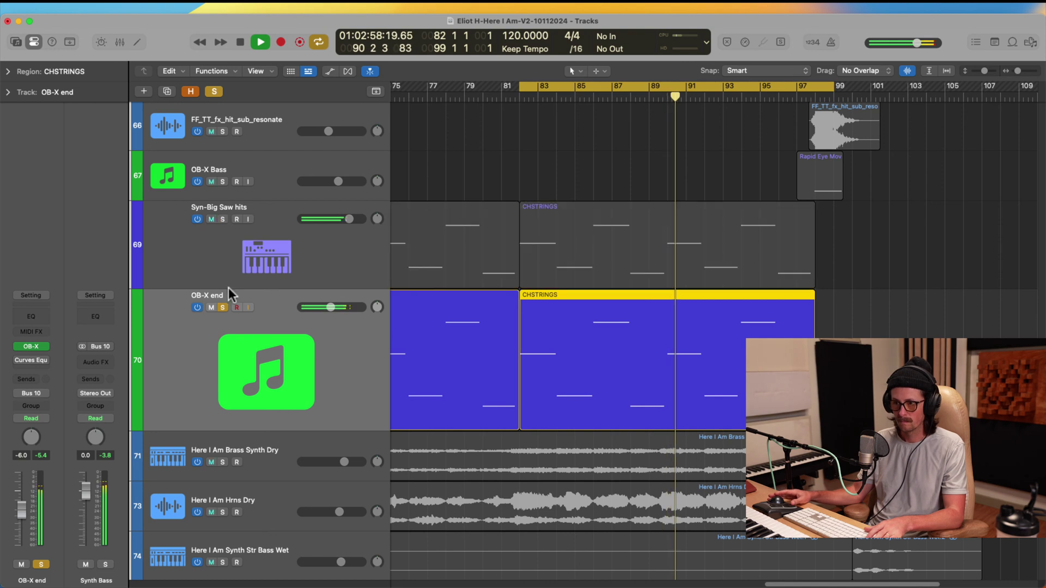
click(222, 219)
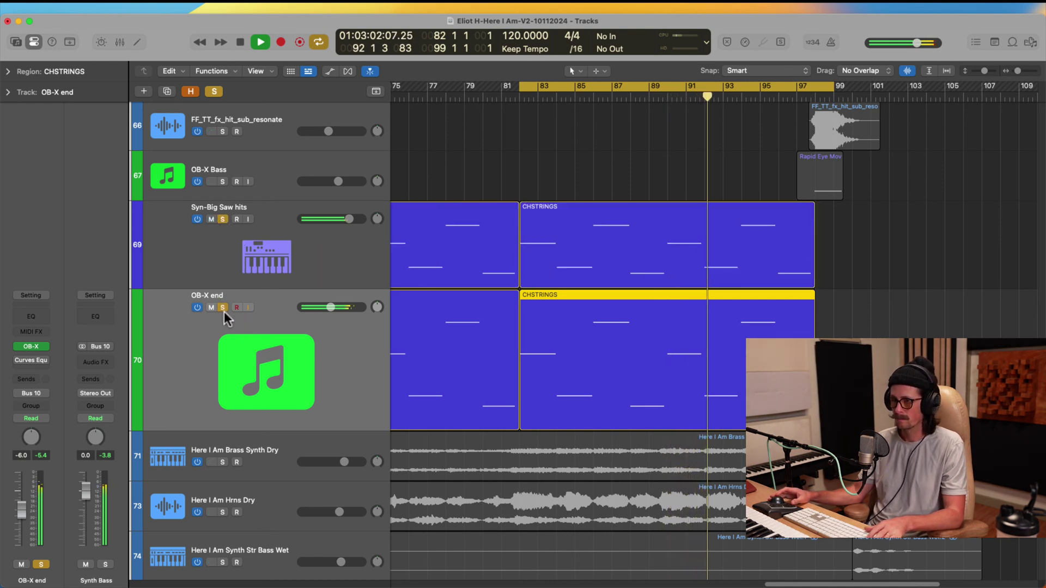
Lower Syn-Big Saw hits to -2.9 dB and slightly reduce the OB-X end volume, then stop playback.
drag(363, 217, 341, 219)
drag(333, 313, 334, 311)
drag(345, 223, 338, 223)
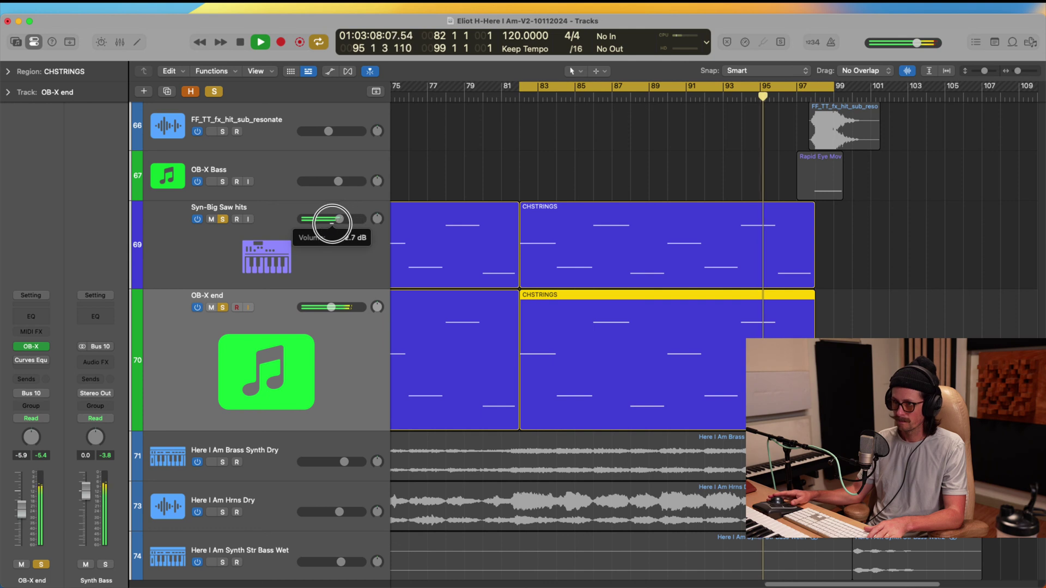
drag(328, 307, 326, 308)
click(286, 272)
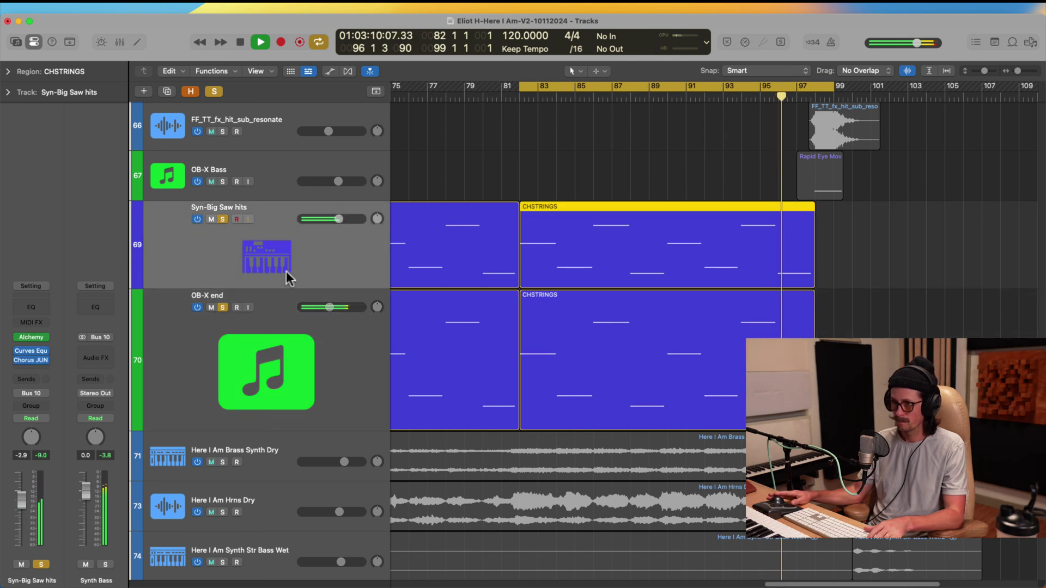
click(246, 359)
click(283, 270)
key(space)
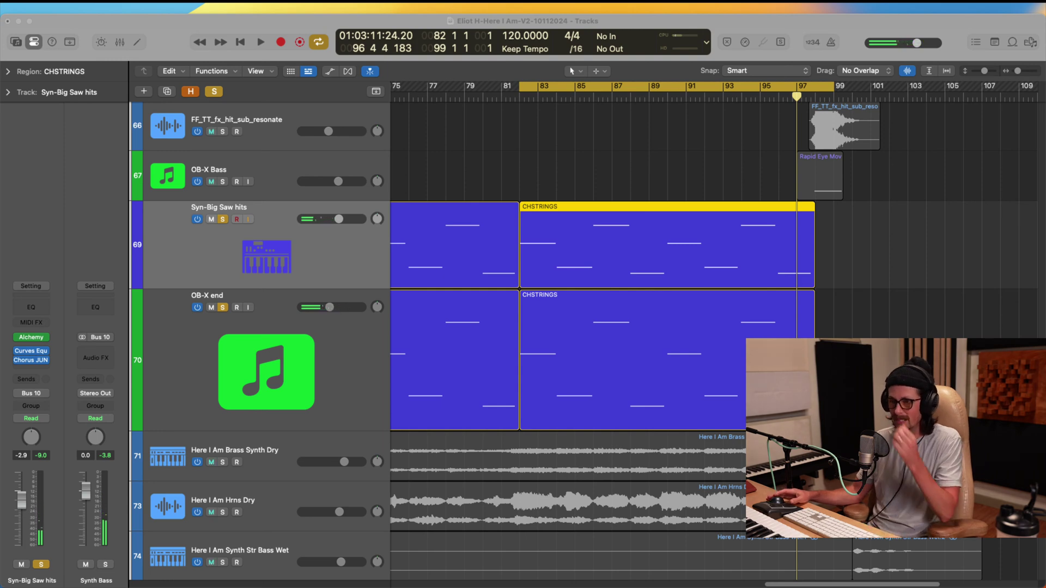
Insert the Slate Digital Heatwave plug-in on the Here I Am Synth Lo Str Double Dry track.
scroll(339, 258, down, 13)
scroll(410, 296, up, 1)
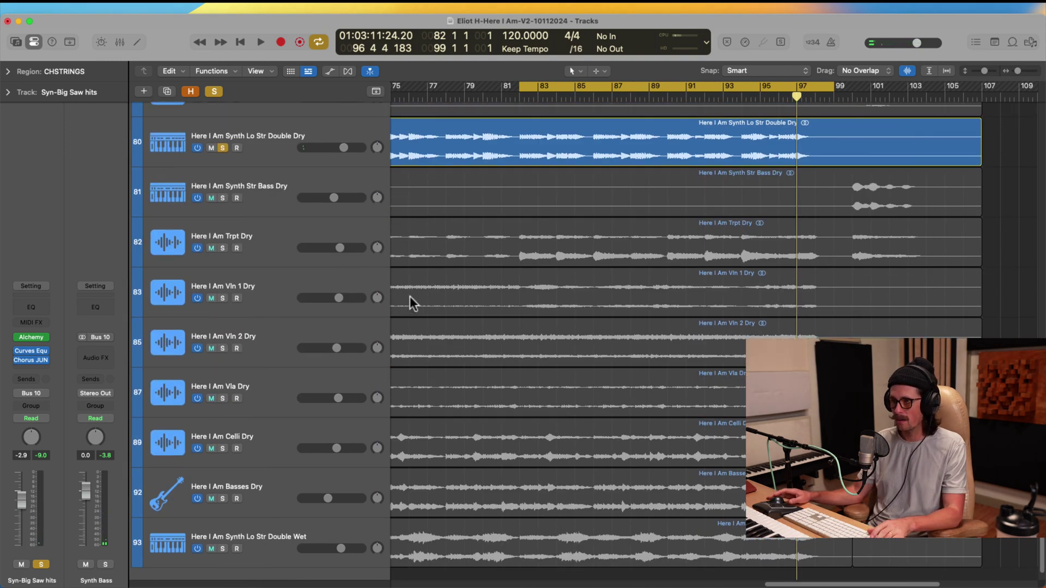
click(275, 201)
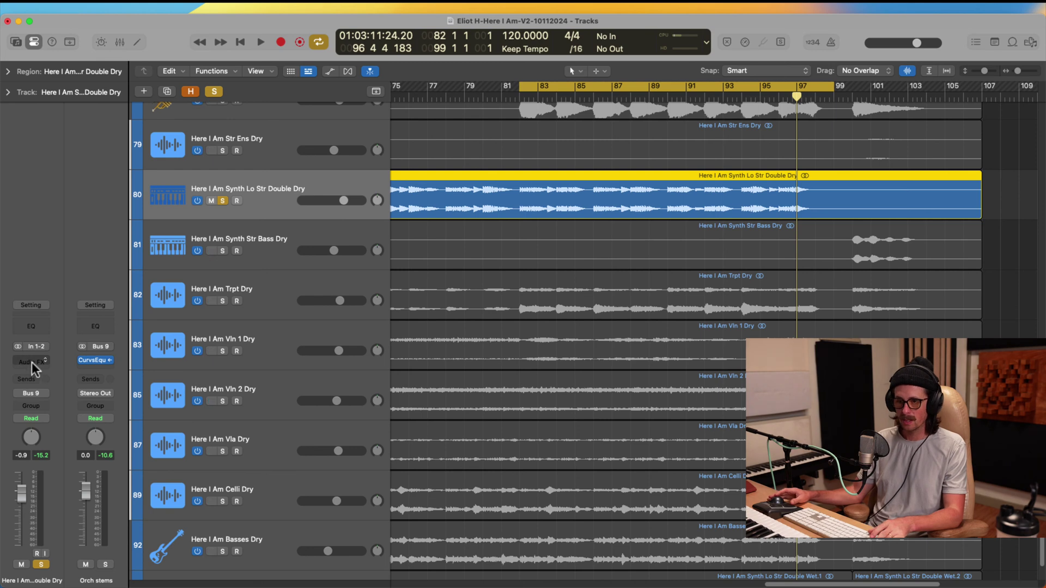
click(32, 362)
mouse_move(119, 567)
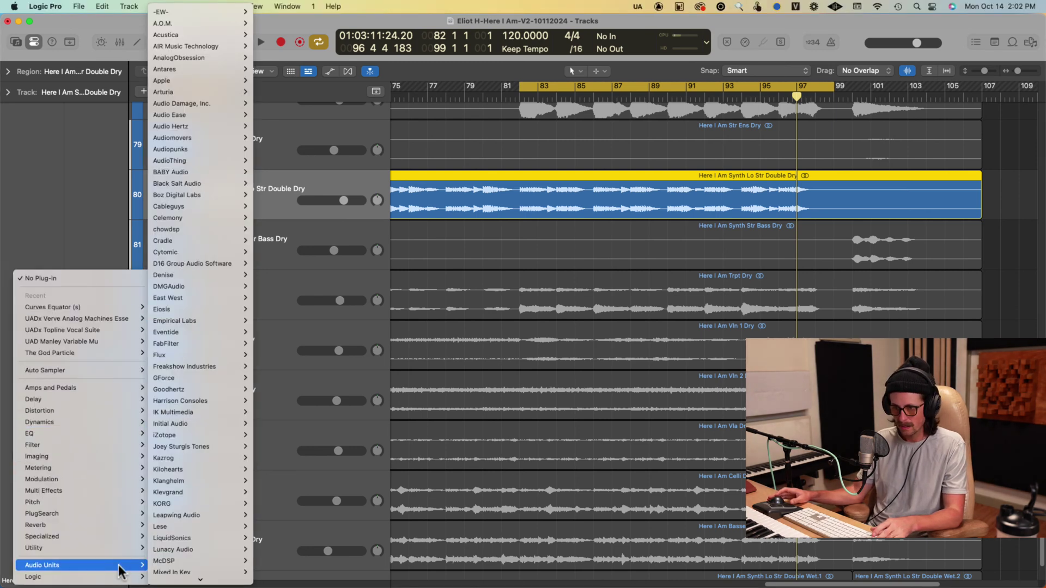
mouse_move(168, 265)
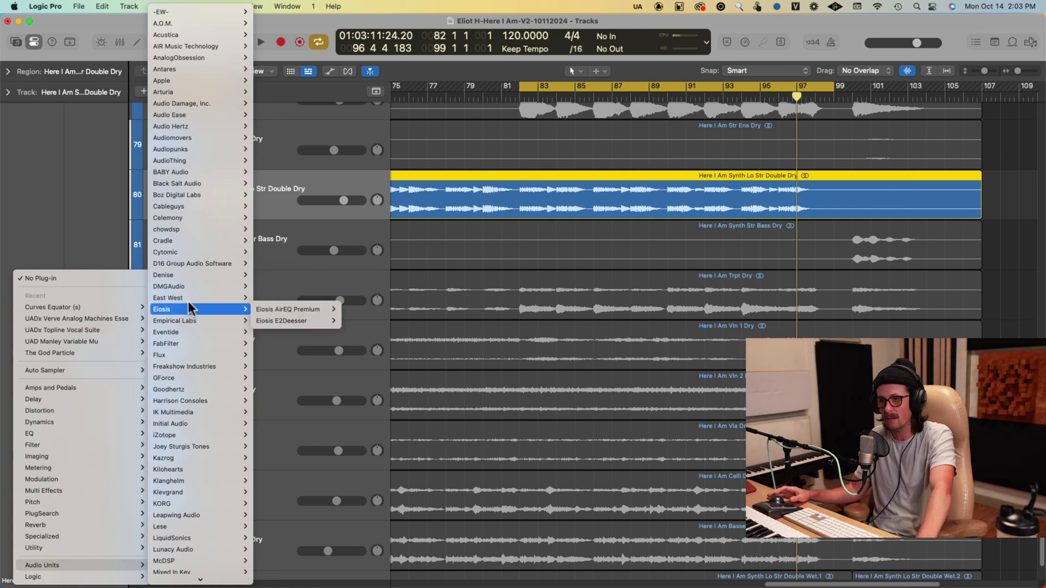
mouse_move(195, 229)
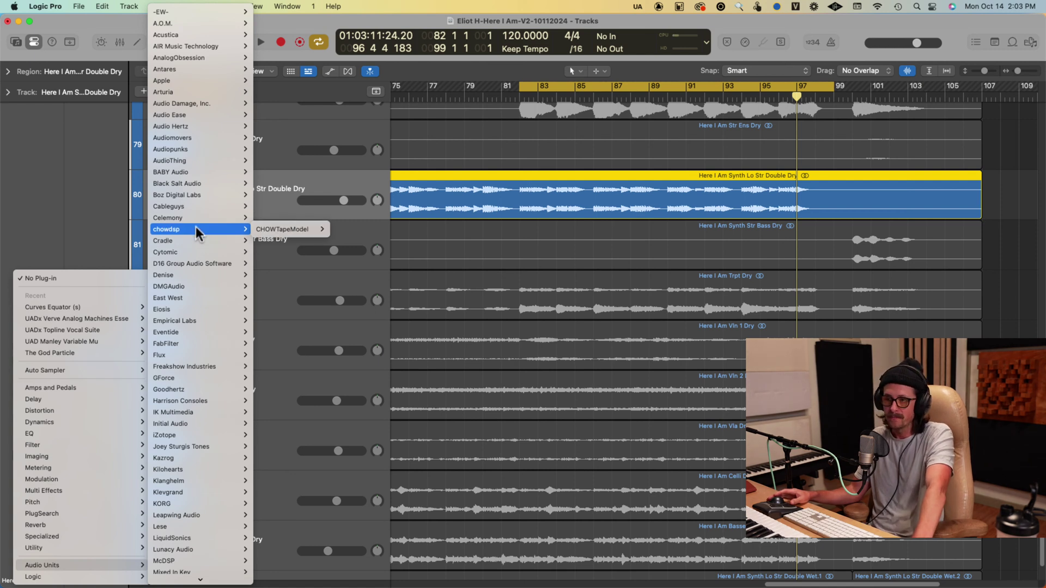
scroll(202, 355, down, 3)
mouse_move(209, 348)
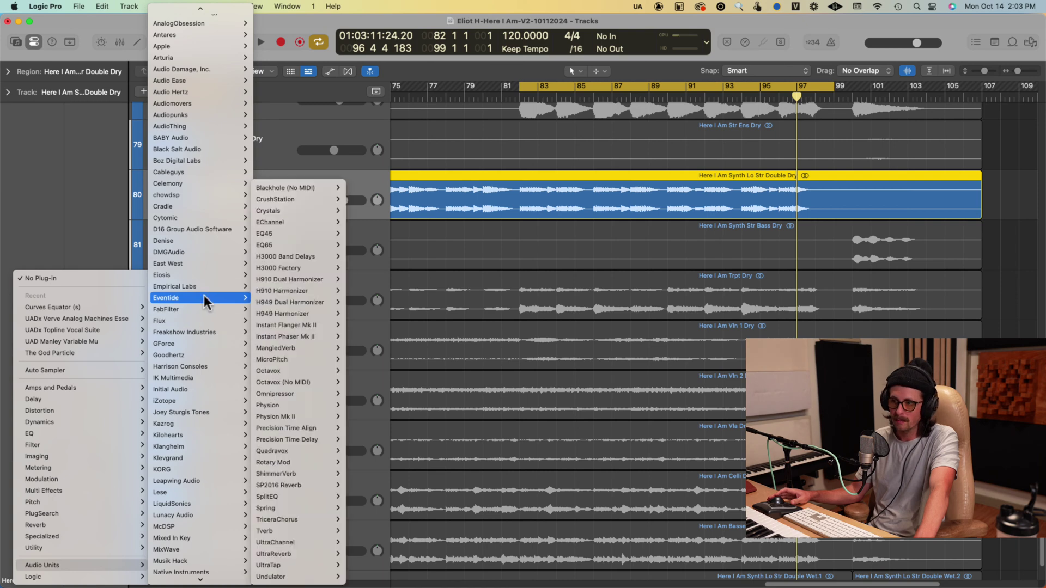
mouse_move(203, 289)
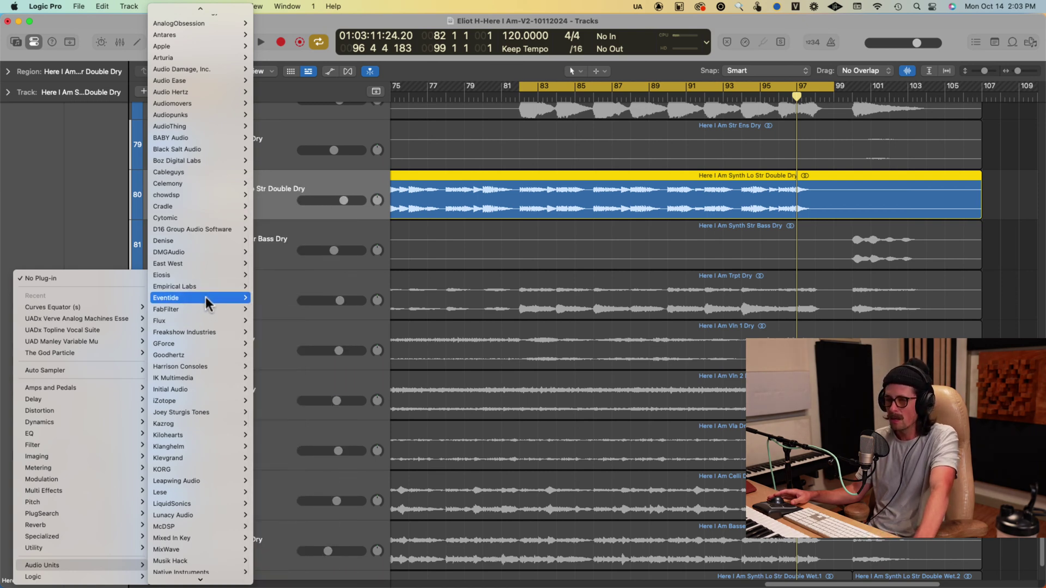
mouse_move(206, 323)
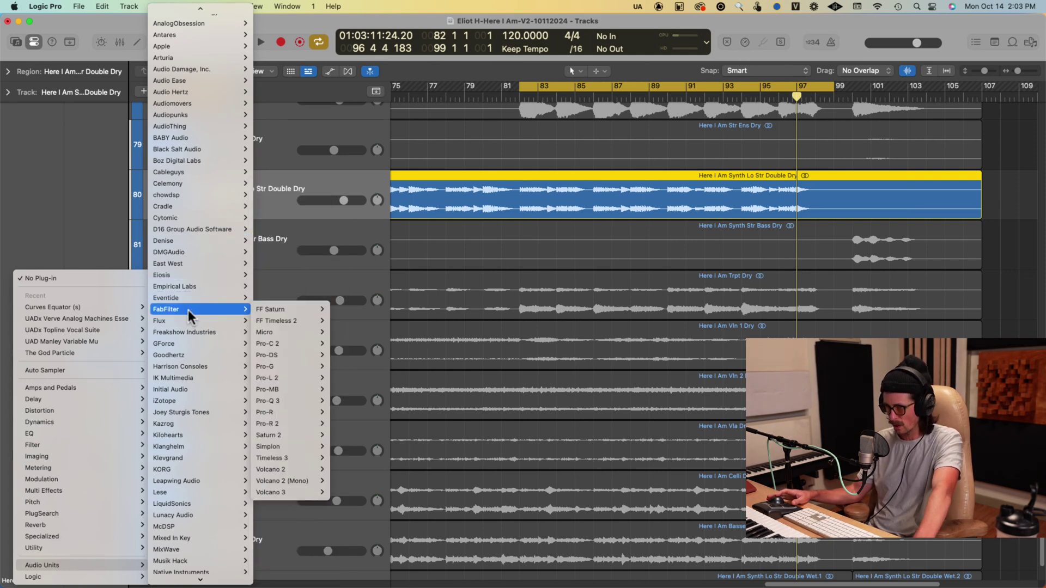
scroll(202, 348, down, 10)
mouse_move(214, 390)
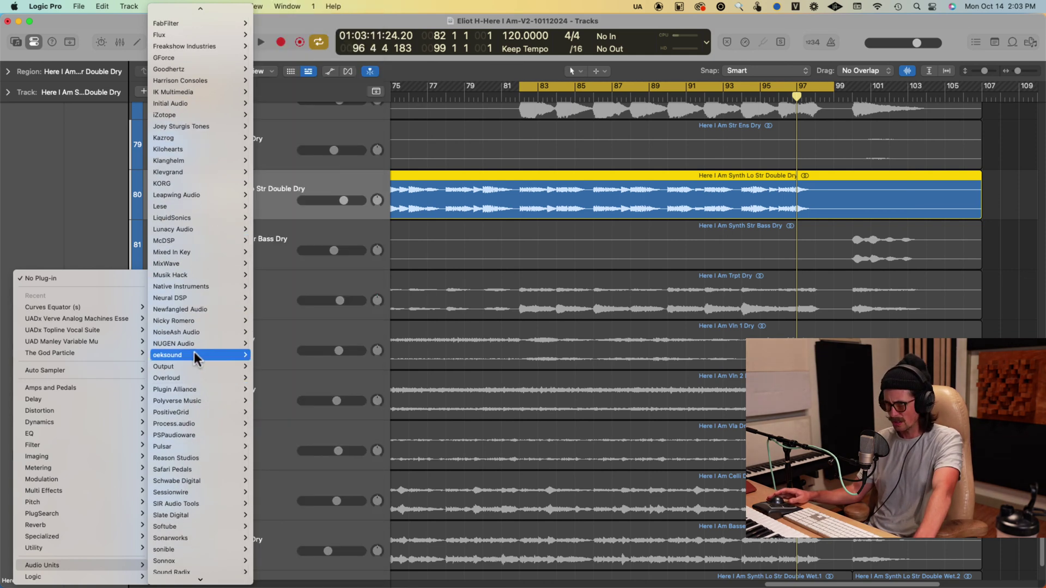
scroll(194, 352, down, 2)
mouse_move(189, 493)
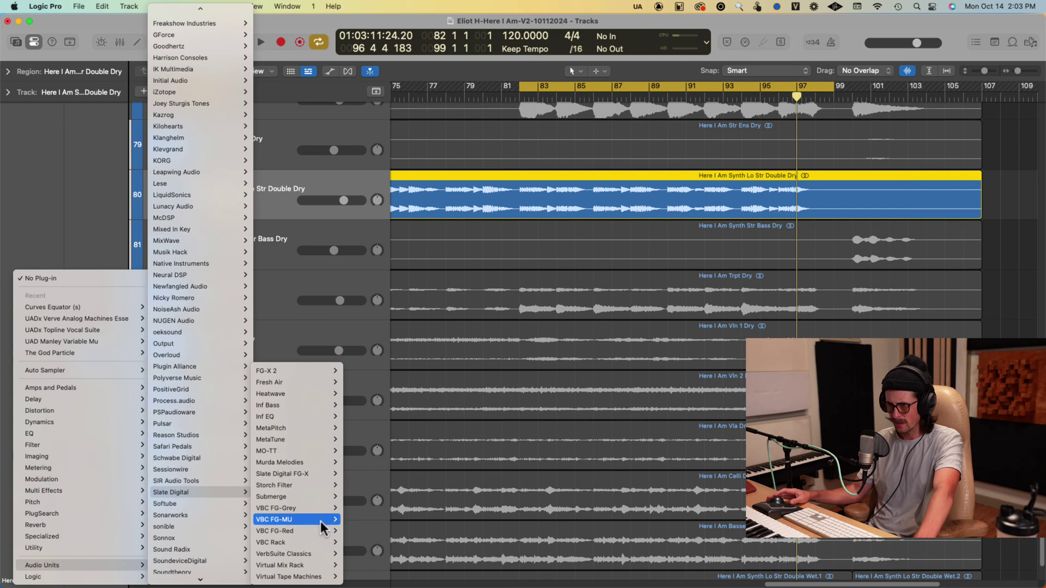
click(290, 393)
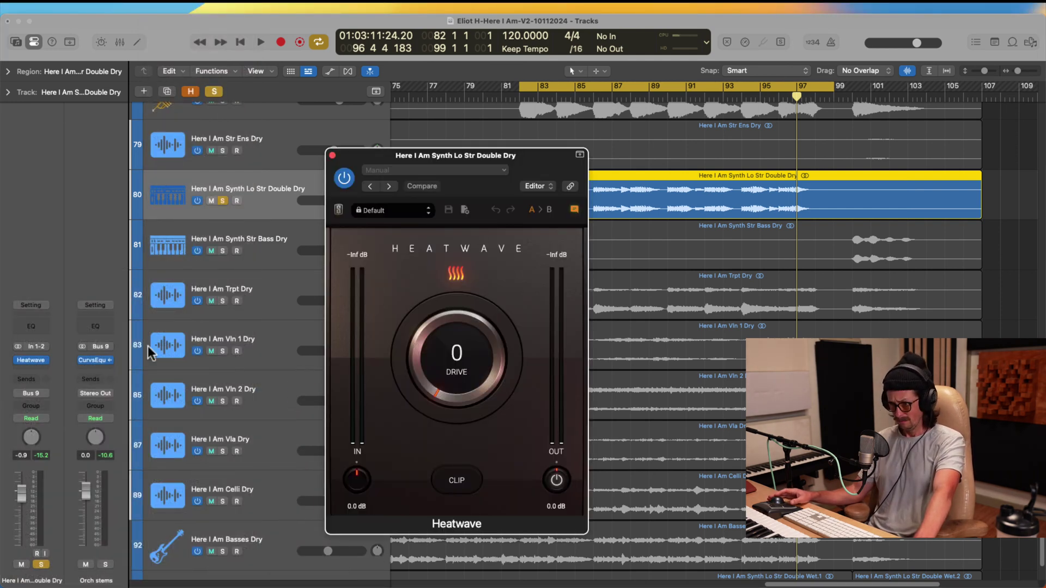
Solo only Here I Am Synth Lo Str Double Dry and, during playback, set Heatwave's drive to 80 with Clip enabled.
click(224, 201)
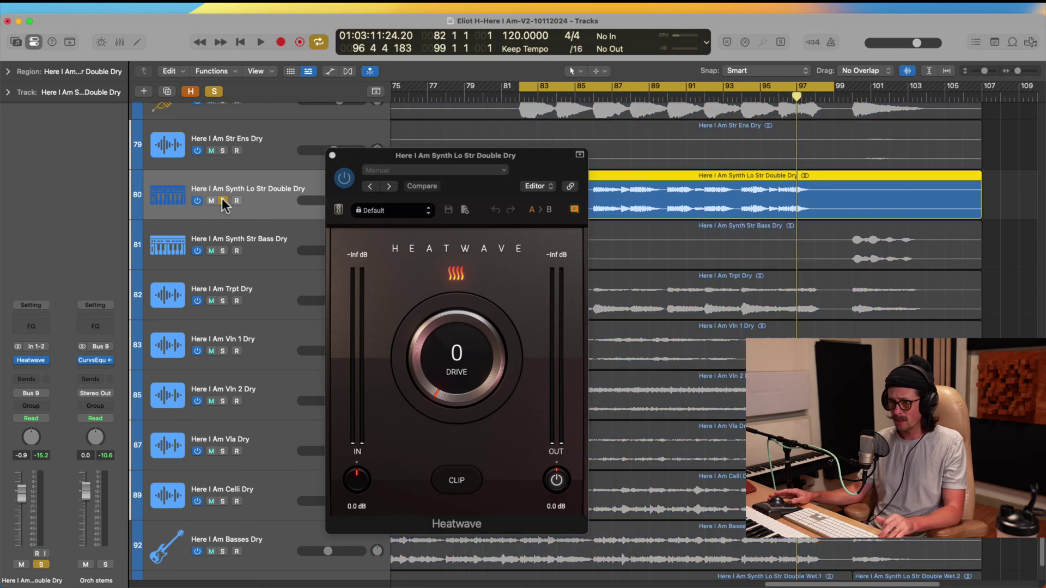
click(463, 364)
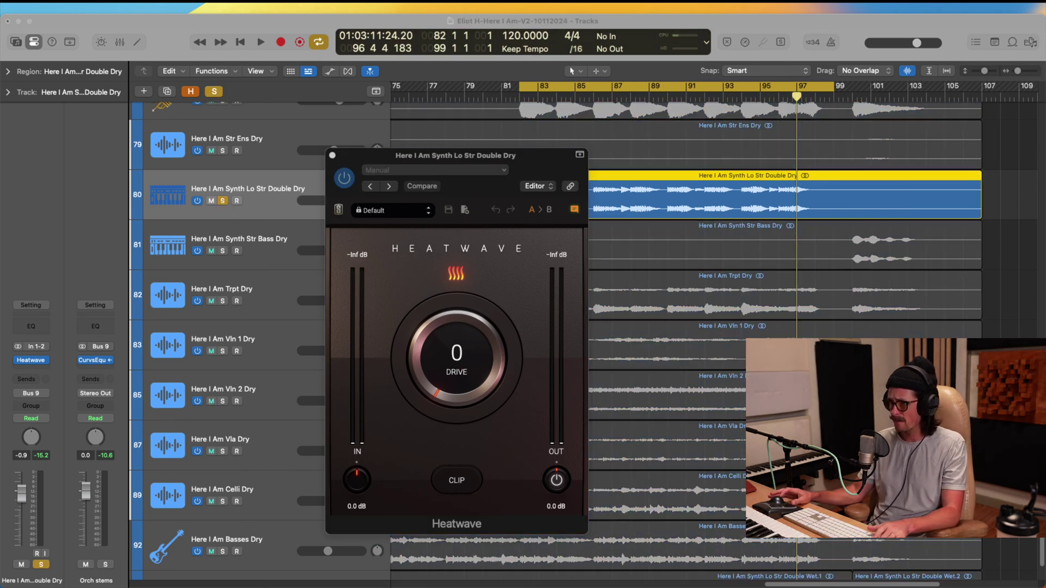
key(space)
drag(451, 334, 444, 170)
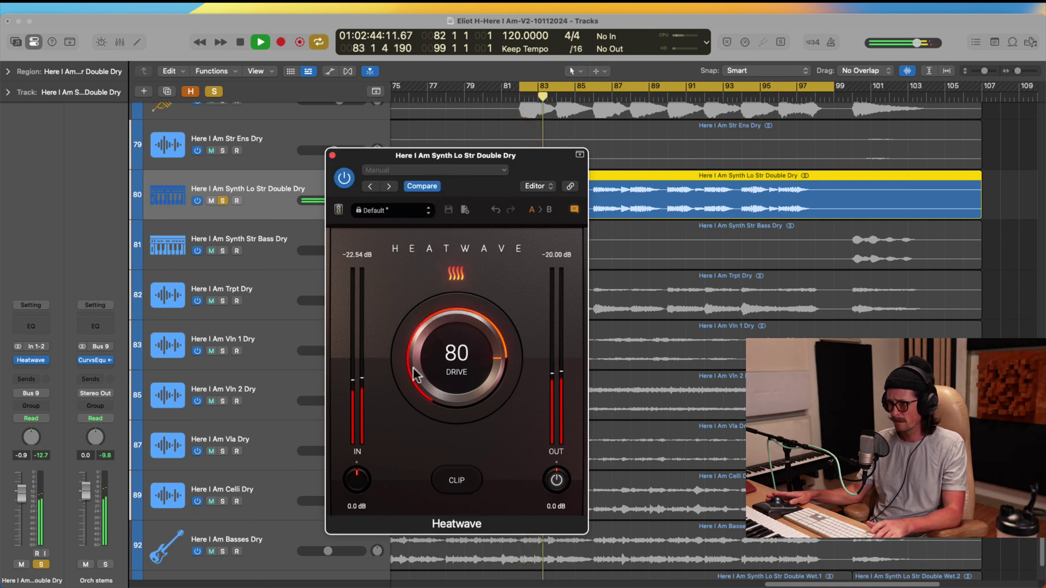
click(457, 481)
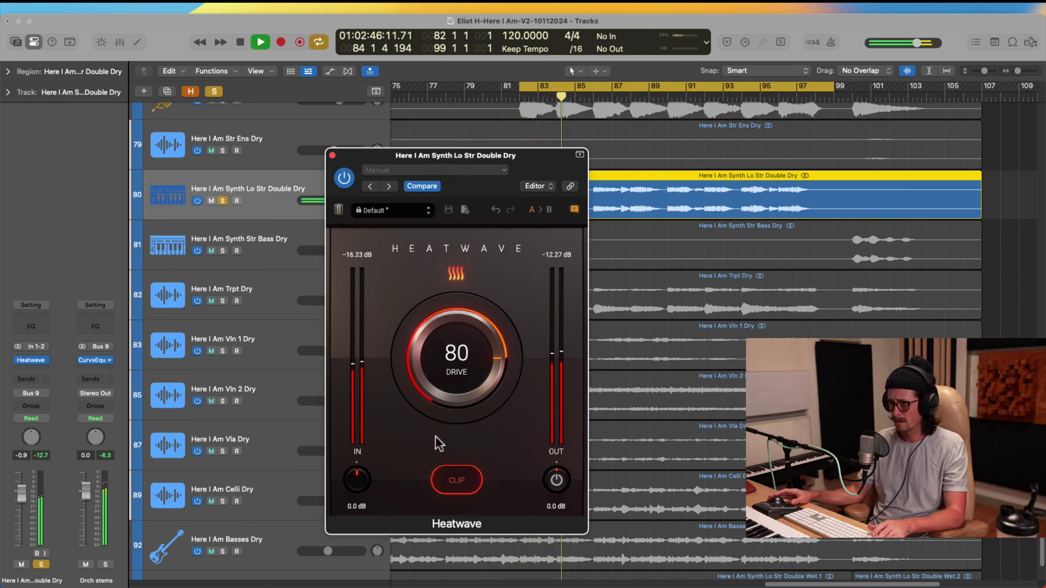
Try Heatwave's Crispy preset, switch to Lo-Fi Beat with drive 93 and Clip enabled, then close the plug-in and stop playback.
click(396, 218)
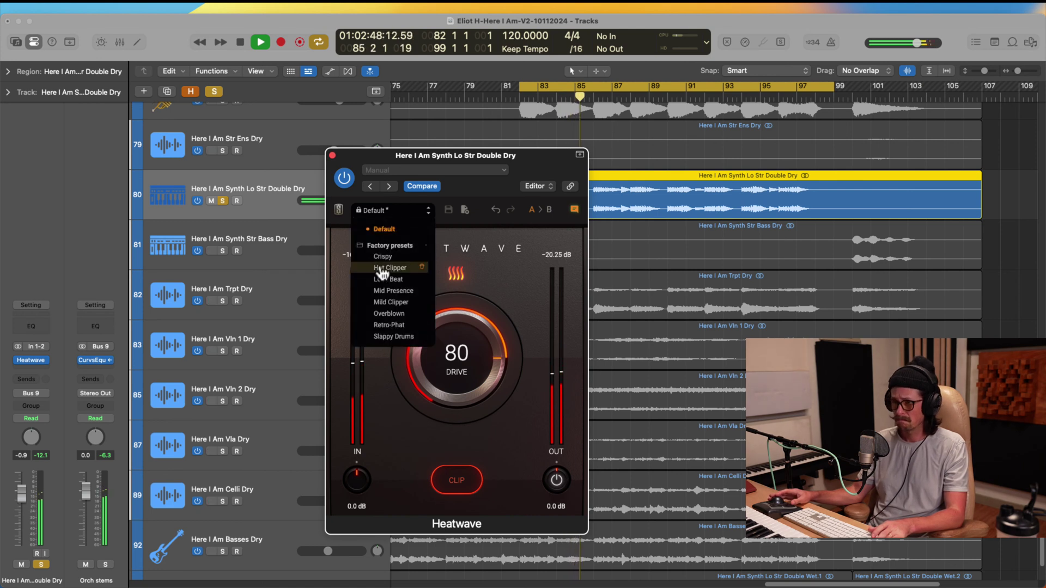
click(381, 265)
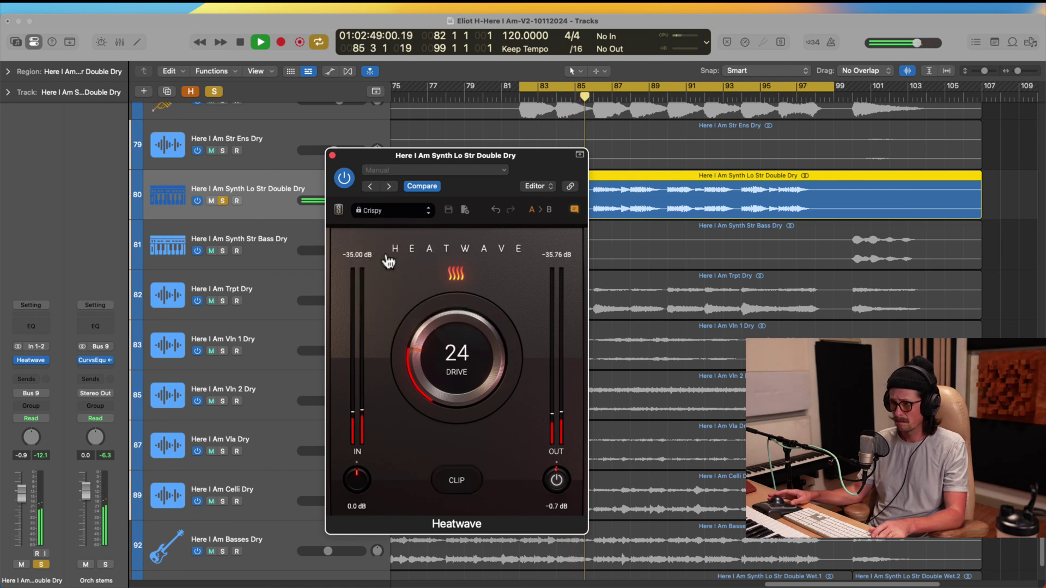
click(428, 213)
click(428, 214)
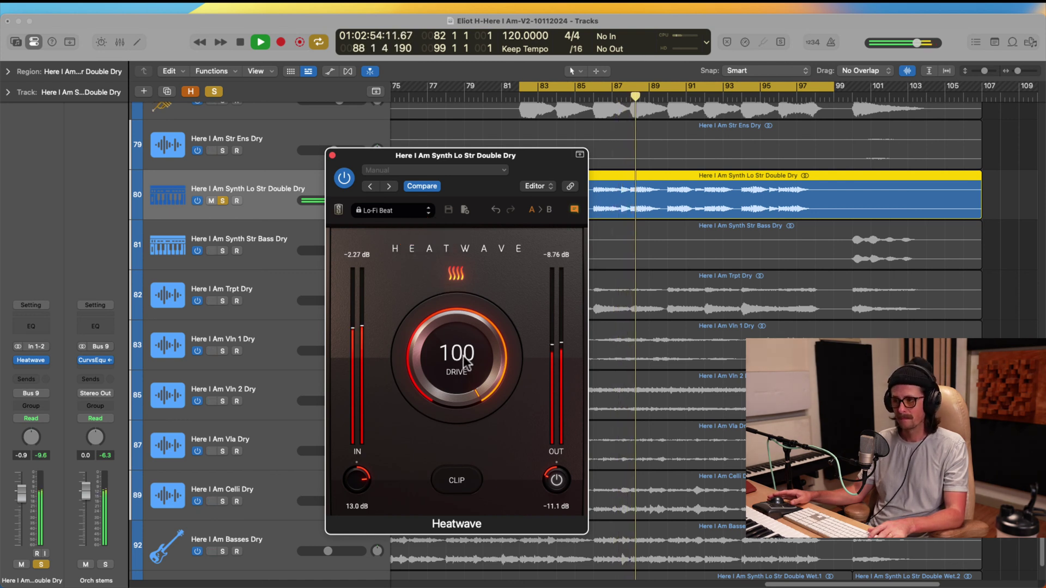
mouse_move(452, 367)
mouse_down()
mouse_move(451, 380)
mouse_move(443, 354)
mouse_up()
click(457, 481)
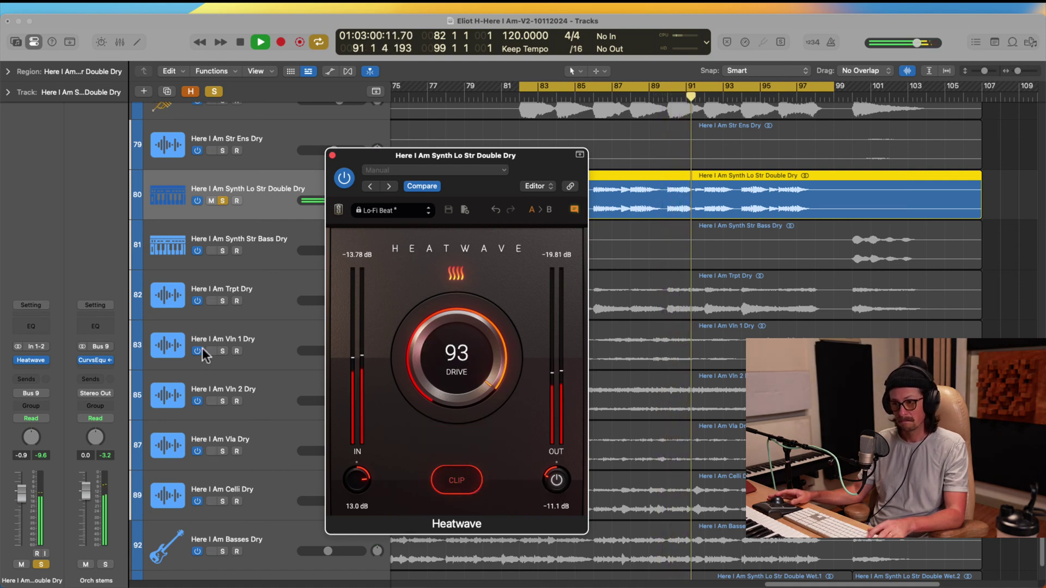
click(330, 156)
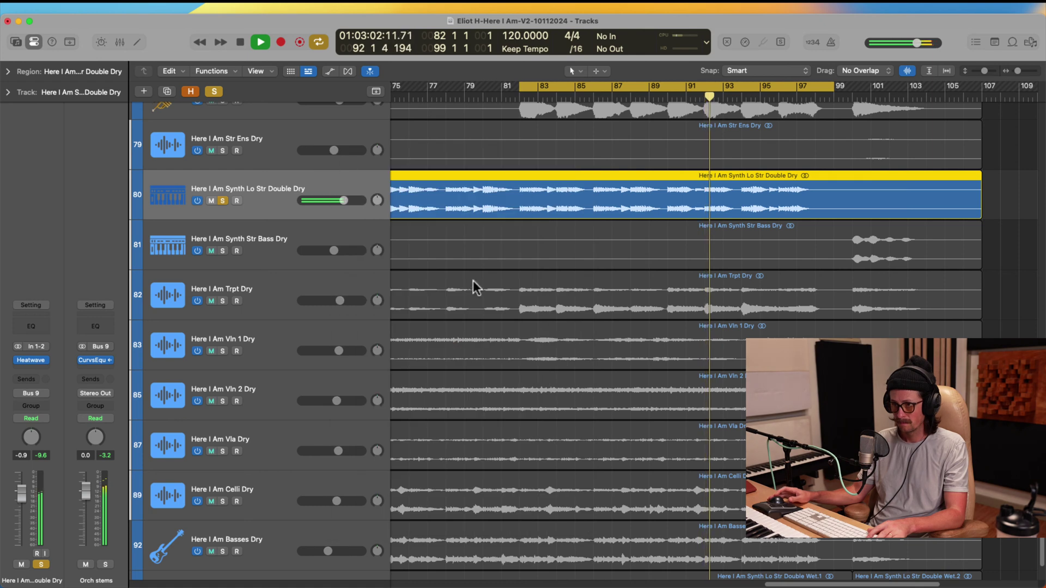
key(space)
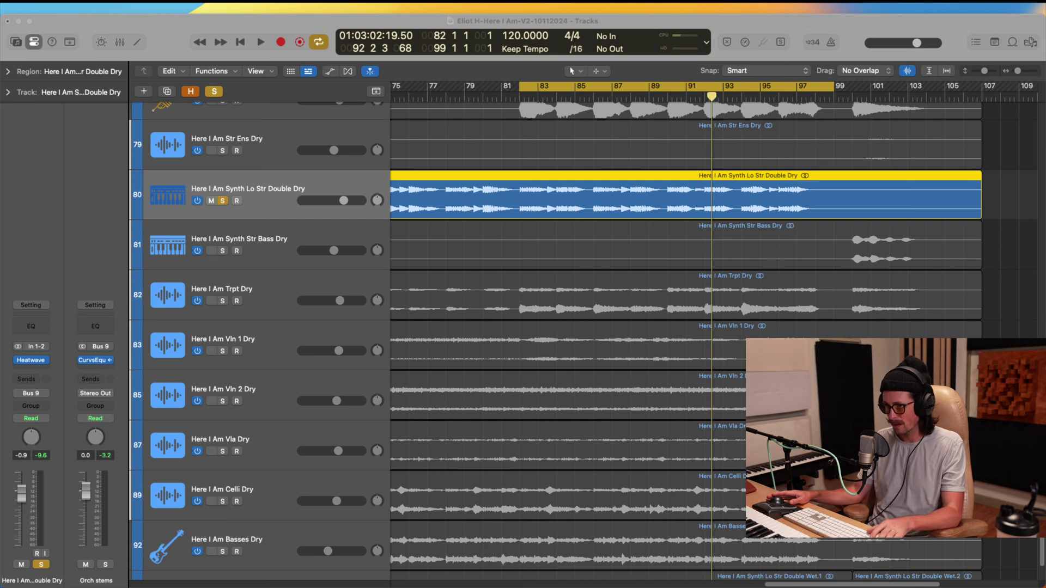
Solo Syn-Big Saw hits and OB-X end again and play the cycled section together with the soloed stem.
click(398, 357)
scroll(632, 234, up, 10)
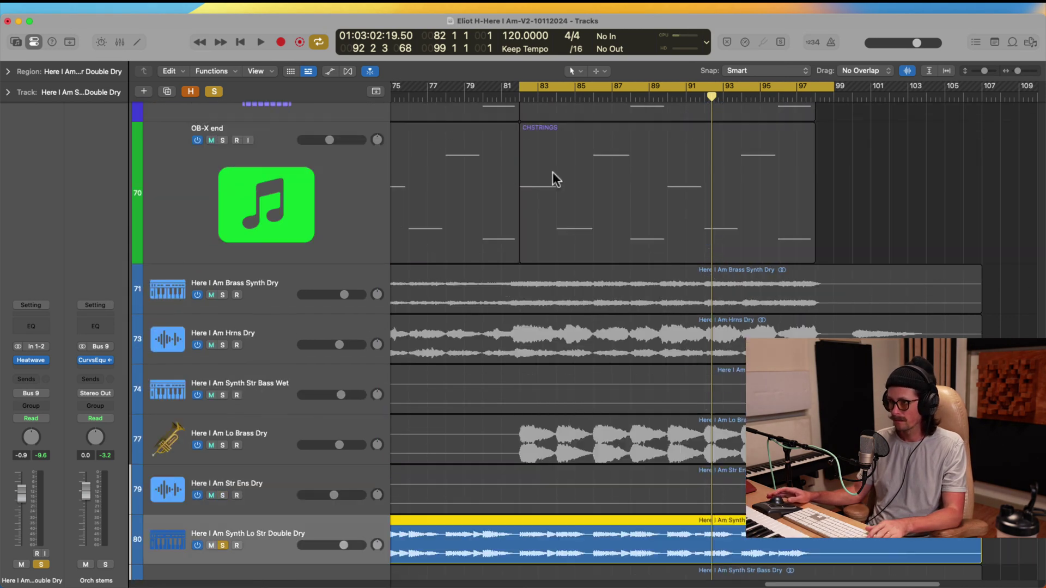
click(301, 235)
shift+click(276, 179)
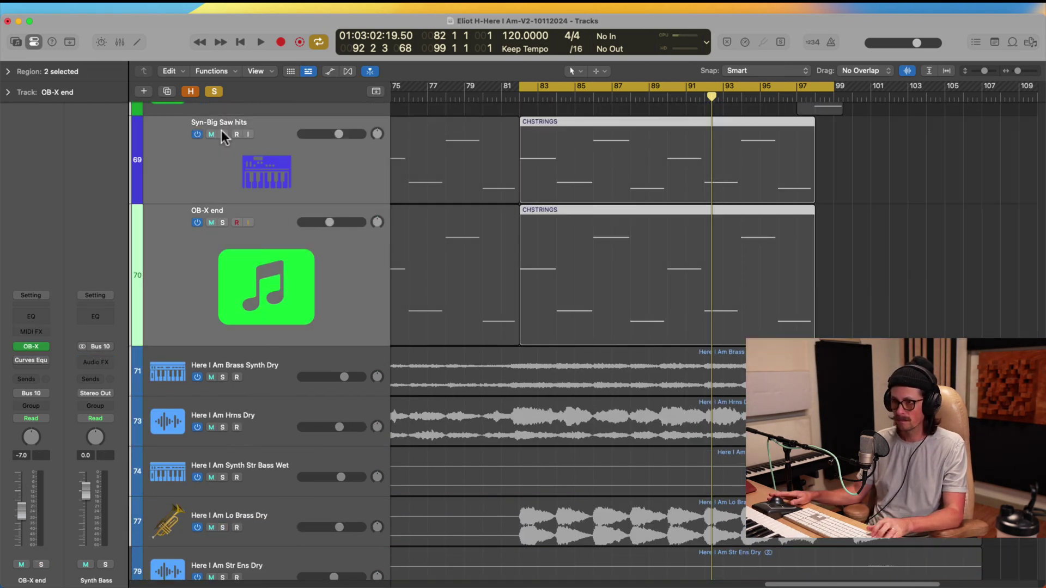
click(223, 133)
key(space)
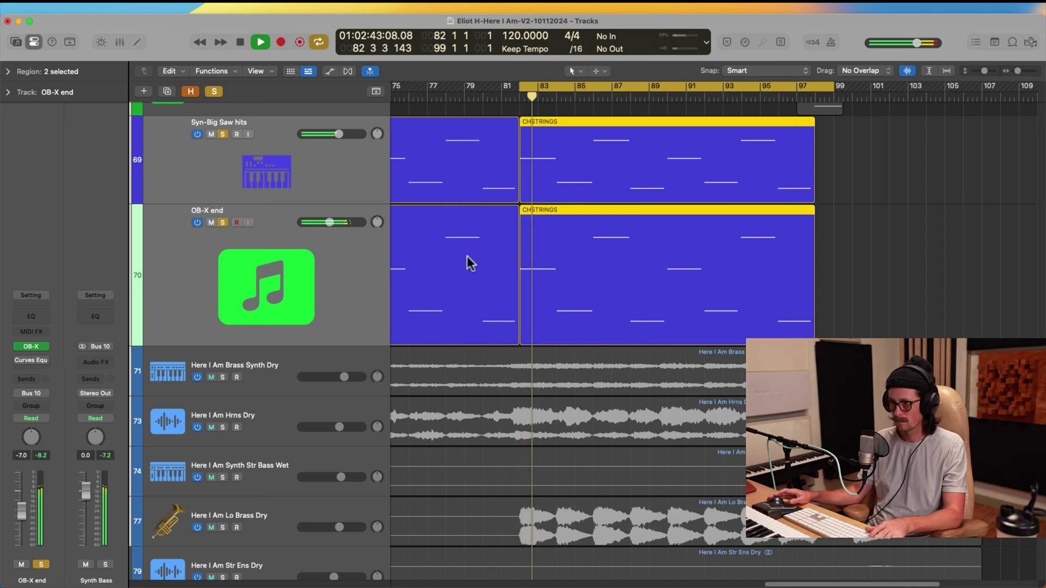
Raise the Here I Am Synth Lo Str Double Dry volume to -0.4 dB during playback.
scroll(617, 365, down, 5)
click(616, 365)
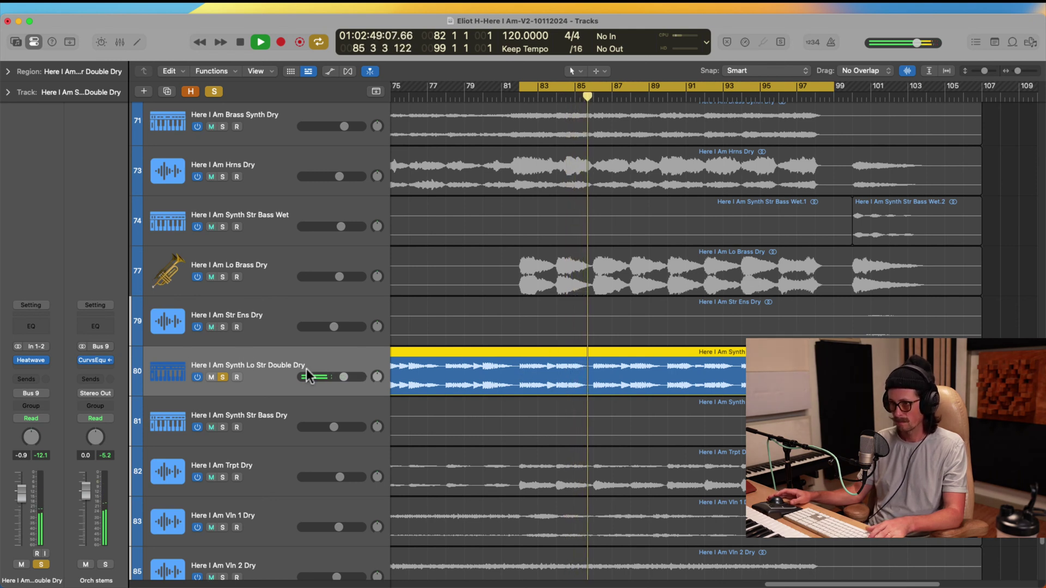
click(341, 377)
drag(341, 377, 342, 378)
Lower Syn-Big Saw hits and OB-X end together, bringing OB-X end to -9.5 dB.
scroll(543, 365, up, 10)
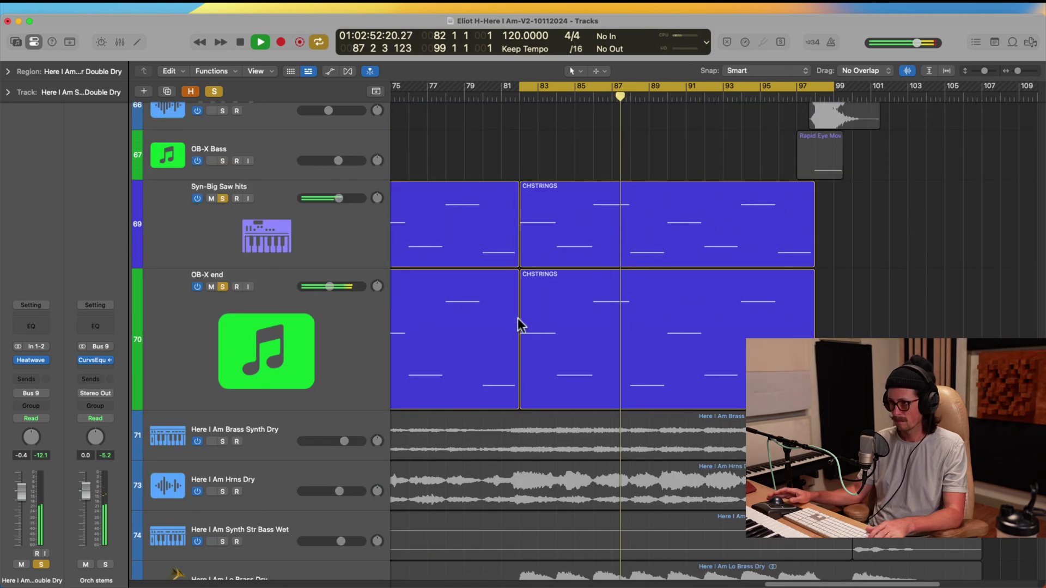
click(255, 336)
shift+click(322, 217)
drag(338, 197, 324, 203)
Set Heatwave on Here I Am Synth Lo Str Double Dry to drive 100 and output trim -8.7 dB, then close it.
scroll(501, 348, down, 10)
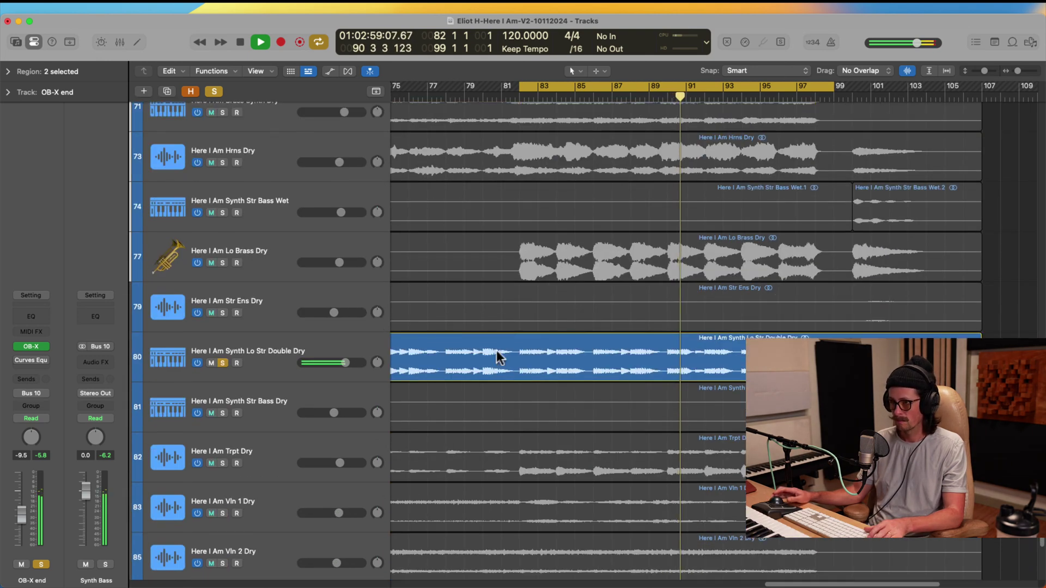
click(300, 360)
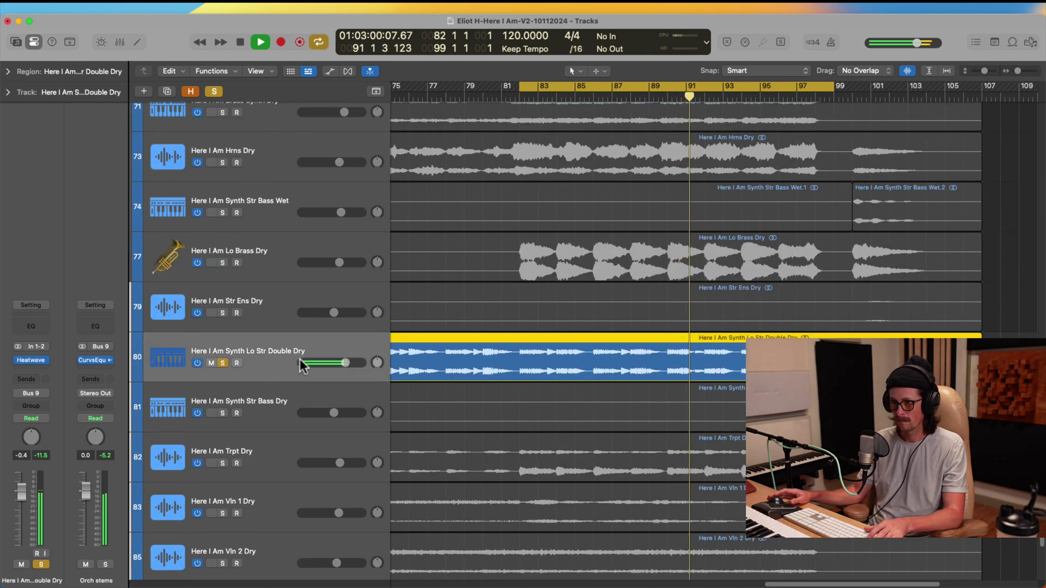
click(30, 360)
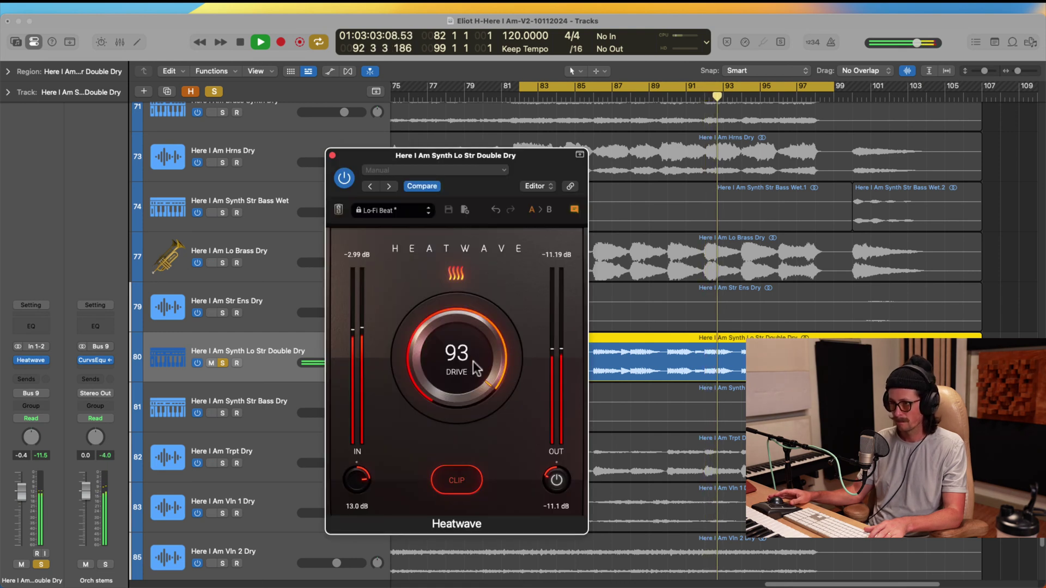
drag(479, 368, 480, 347)
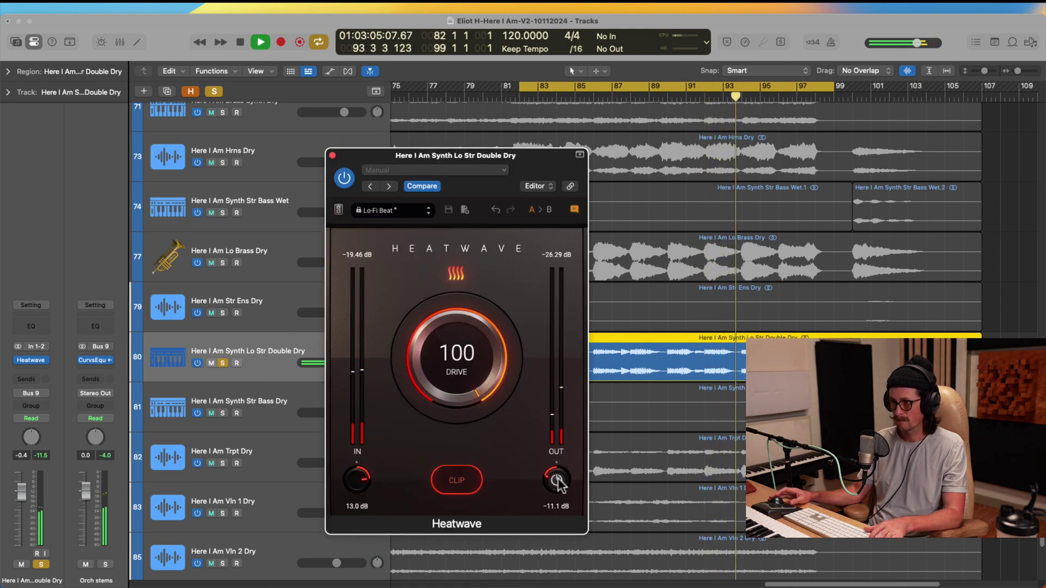
drag(558, 482, 561, 476)
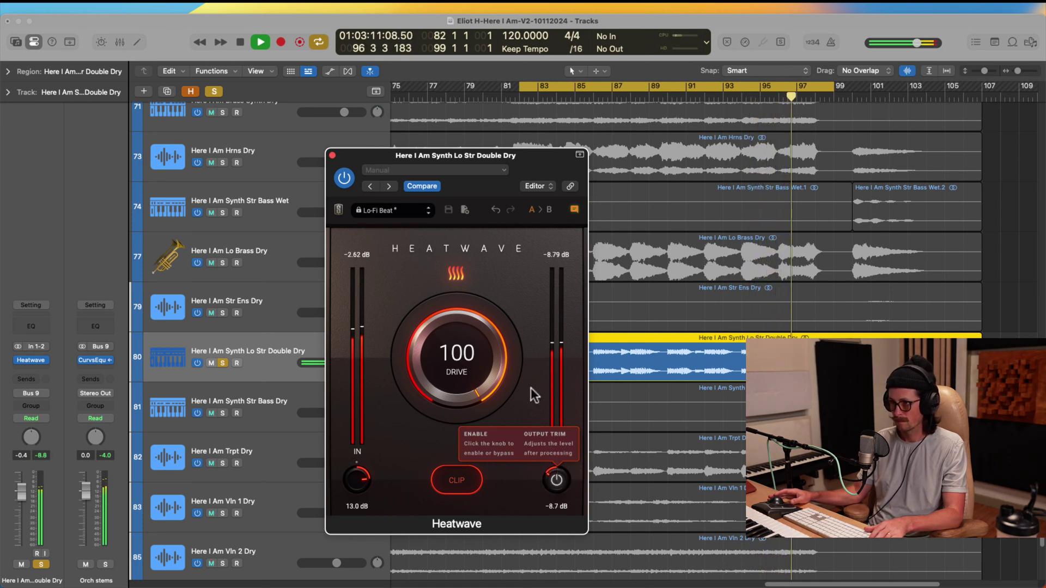
click(331, 155)
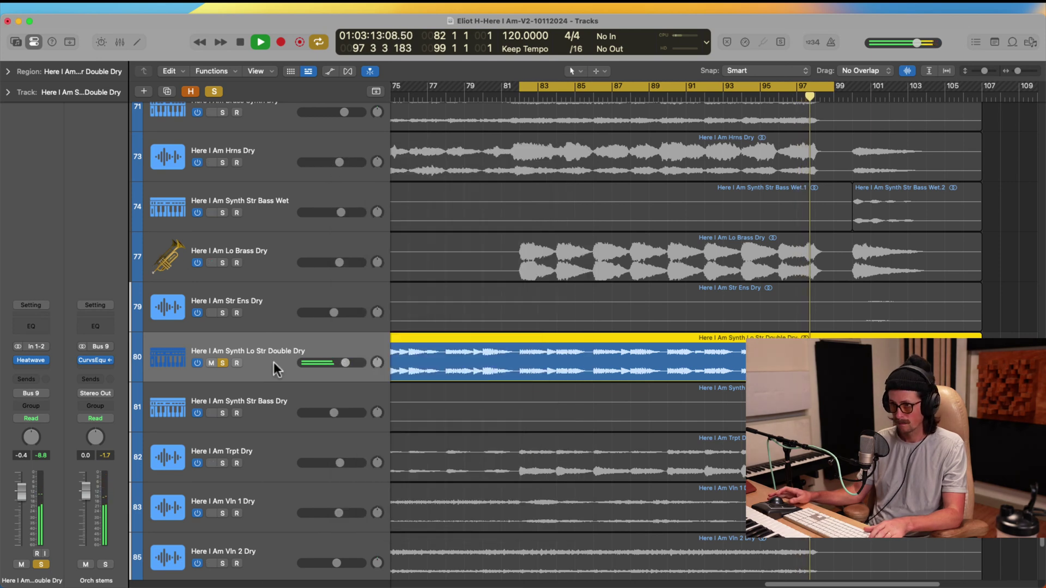
Restart playback and add Here I Am Synth Str Bass Dry and Here I Am Trpt Dry to the soloed tracks.
key(space)
key(space)
click(222, 414)
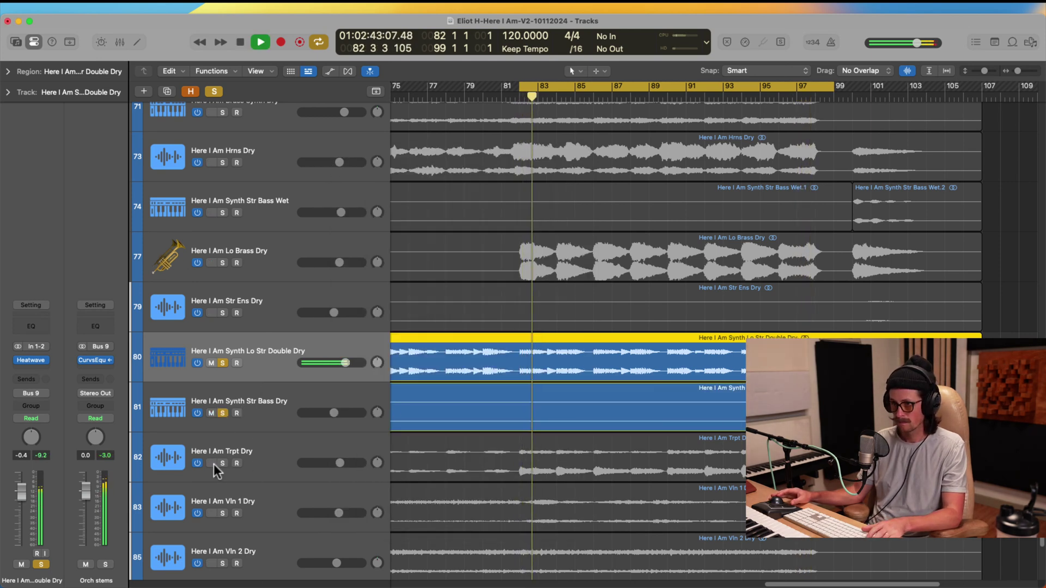
click(222, 463)
scroll(363, 473, down, 2)
Lower Here I Am Trpt Dry to -2.9 dB, then stop playback and save the project.
click(283, 411)
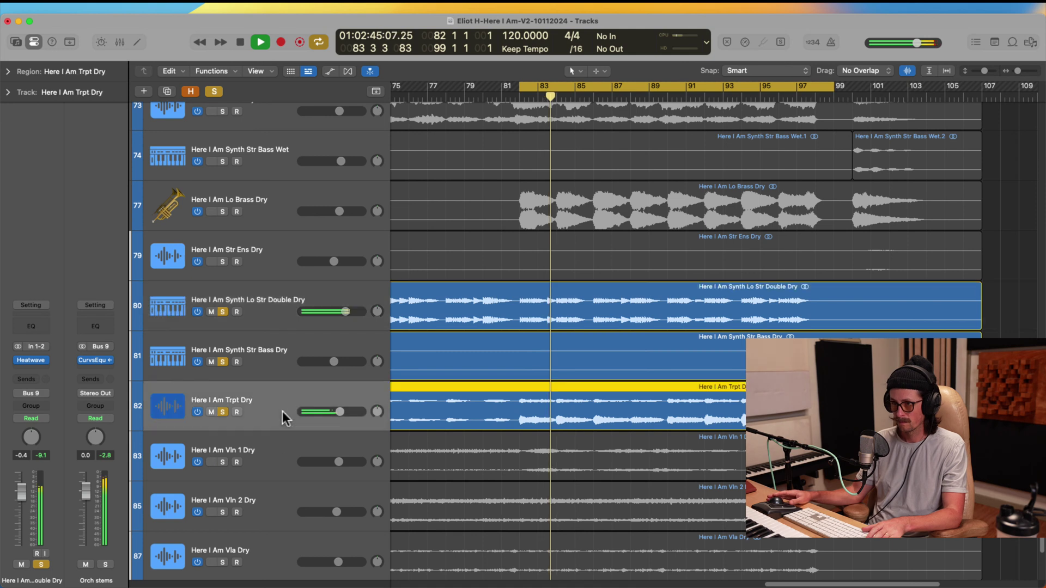
drag(342, 413, 338, 412)
key(space)
key(super+s)
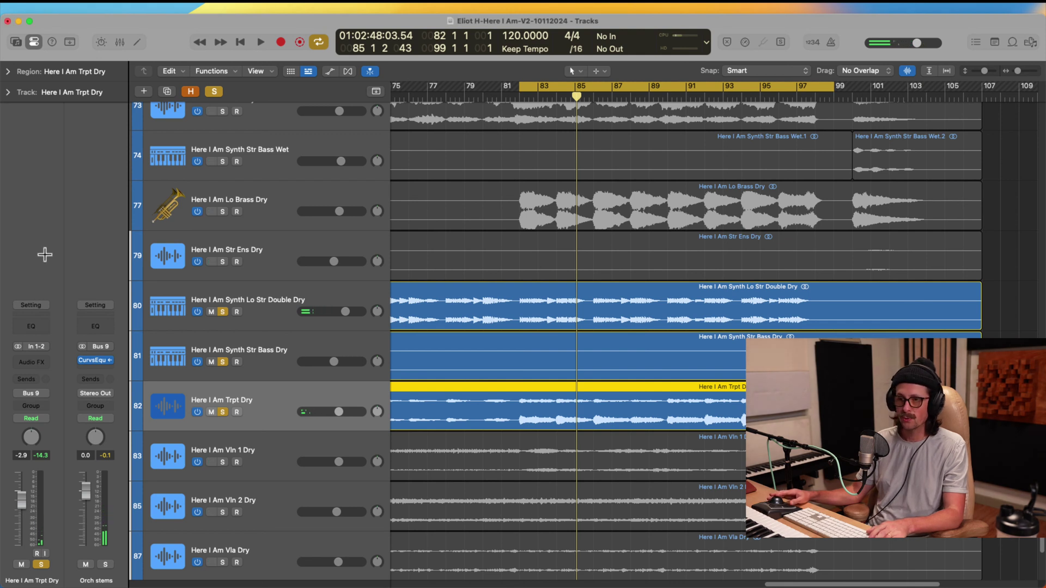
Add a Bus 11 send on Here I Am Trpt Dry and insert Altiverb 7 on Aux 11.
click(31, 381)
mouse_move(51, 396)
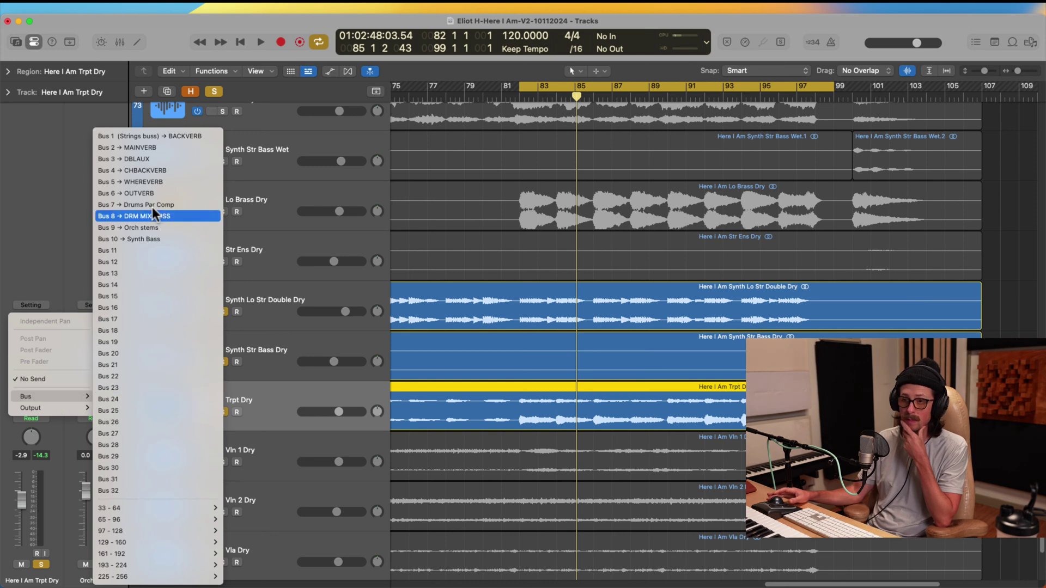
click(141, 250)
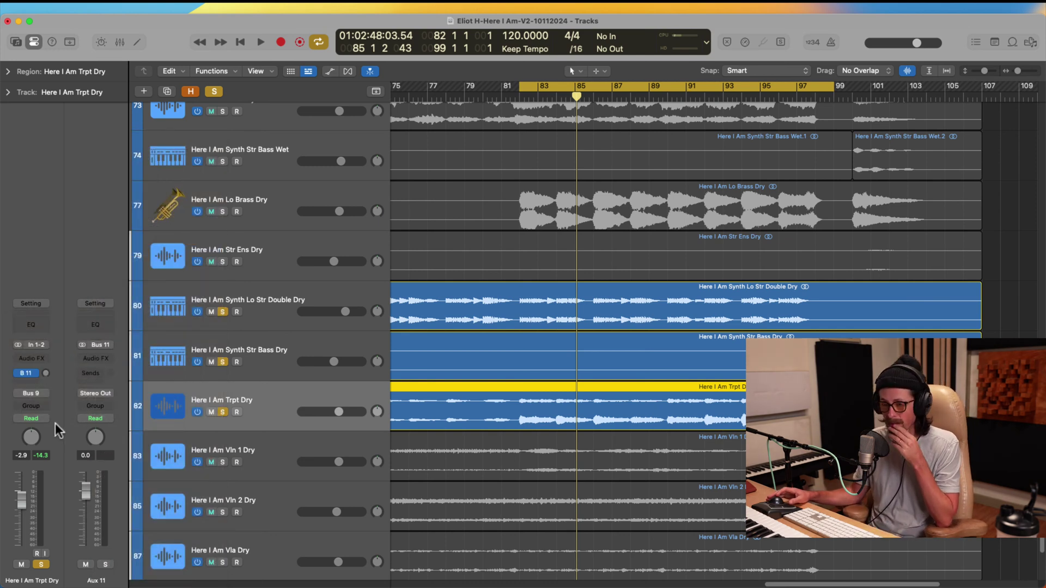
click(103, 357)
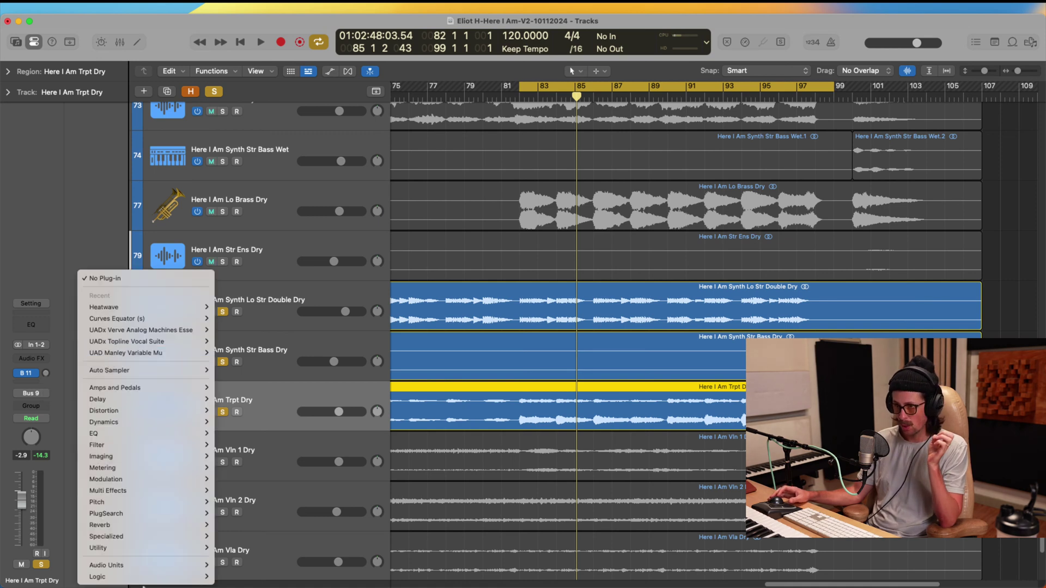
mouse_move(142, 565)
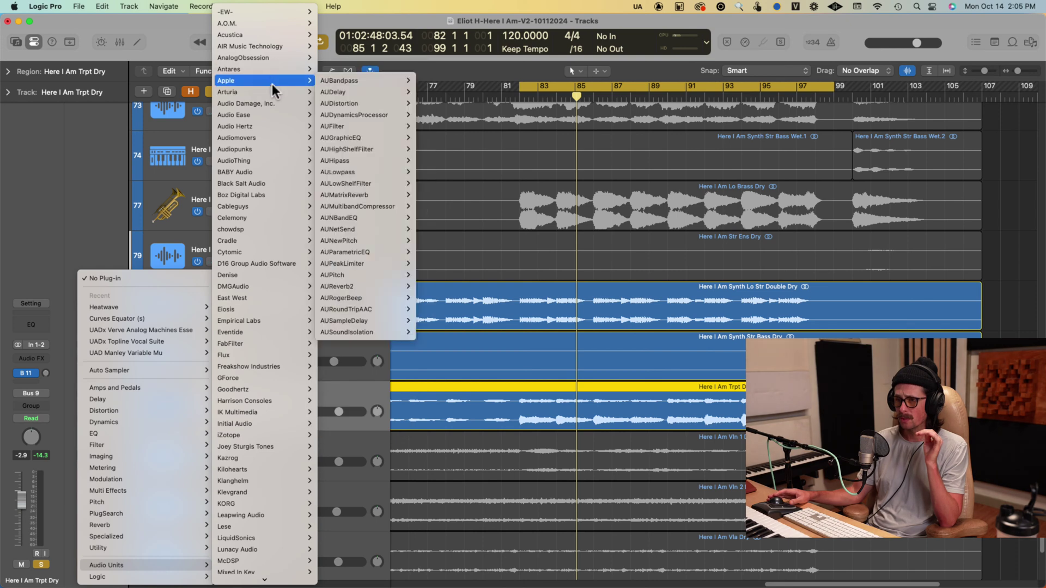
mouse_move(303, 115)
click(343, 116)
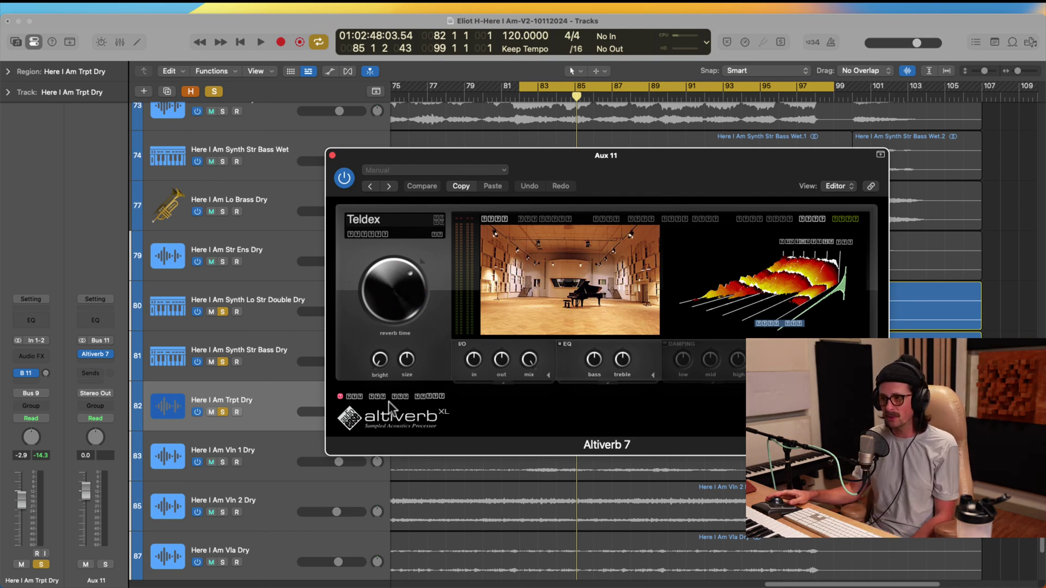
Load the 20th c. Fox scoring stage impulse response into Altiverb 7 and close the IR browser.
click(407, 224)
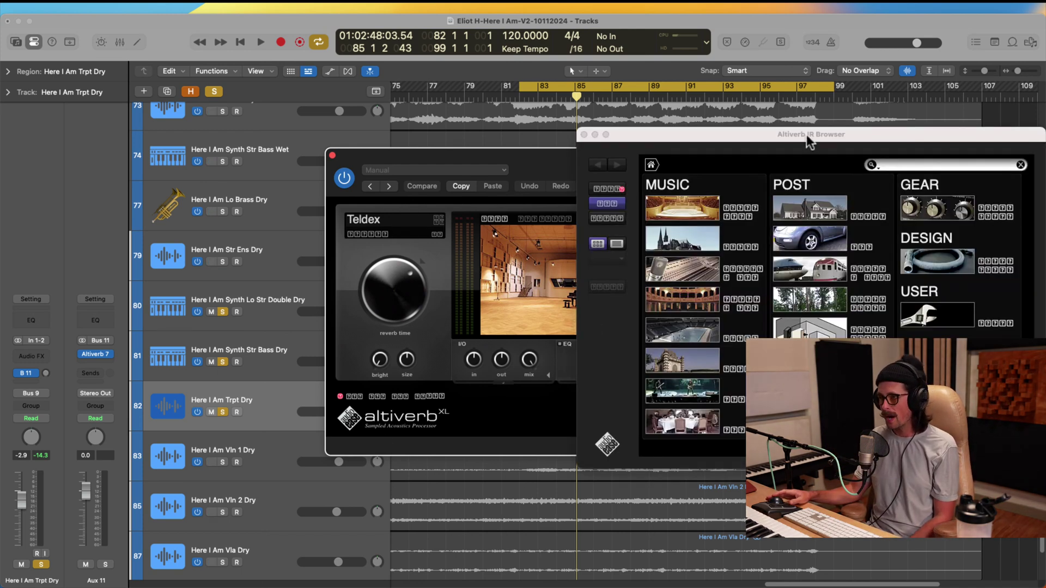
drag(810, 142, 446, 131)
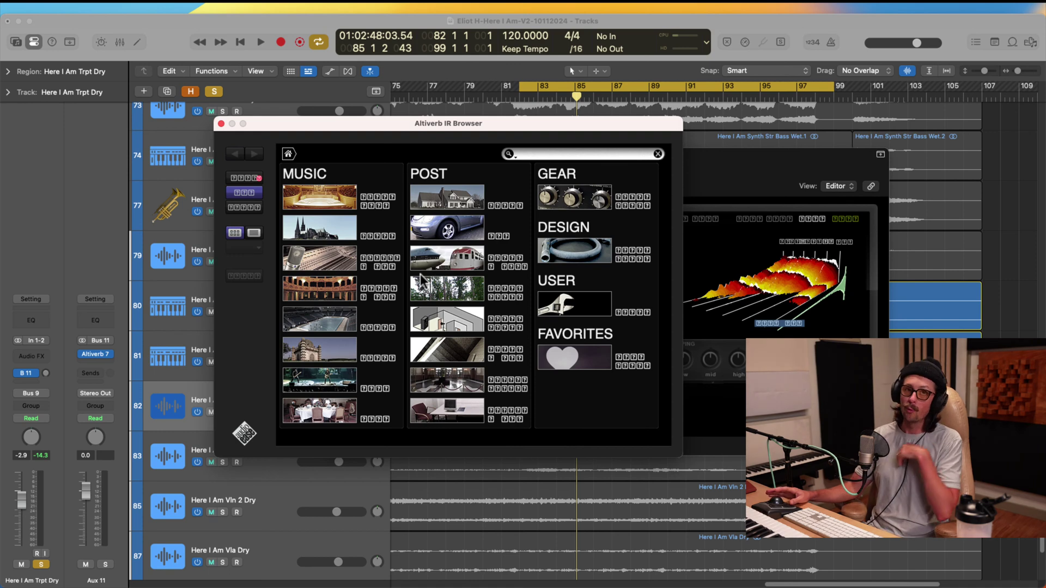
click(346, 297)
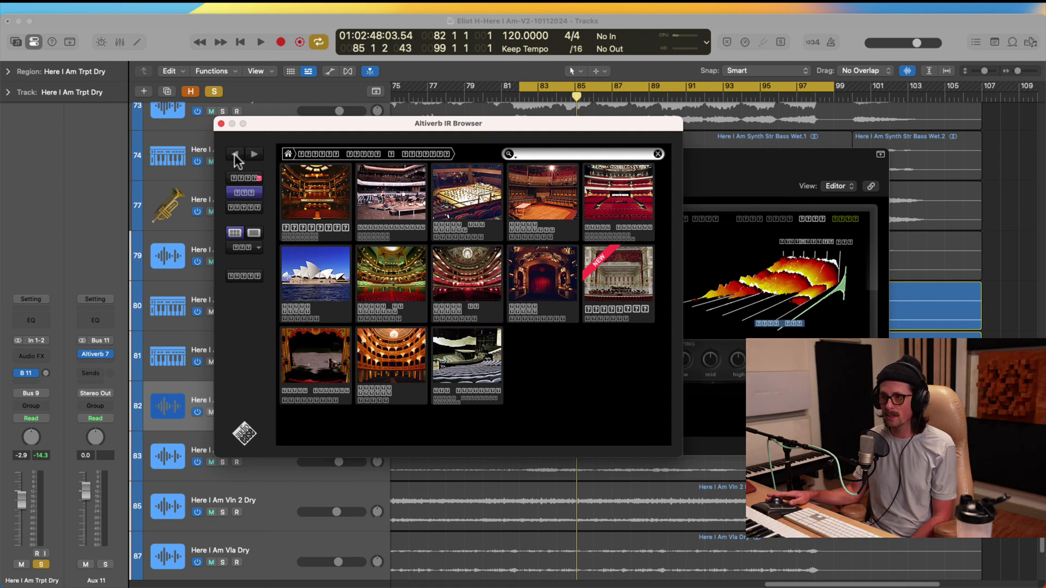
click(288, 155)
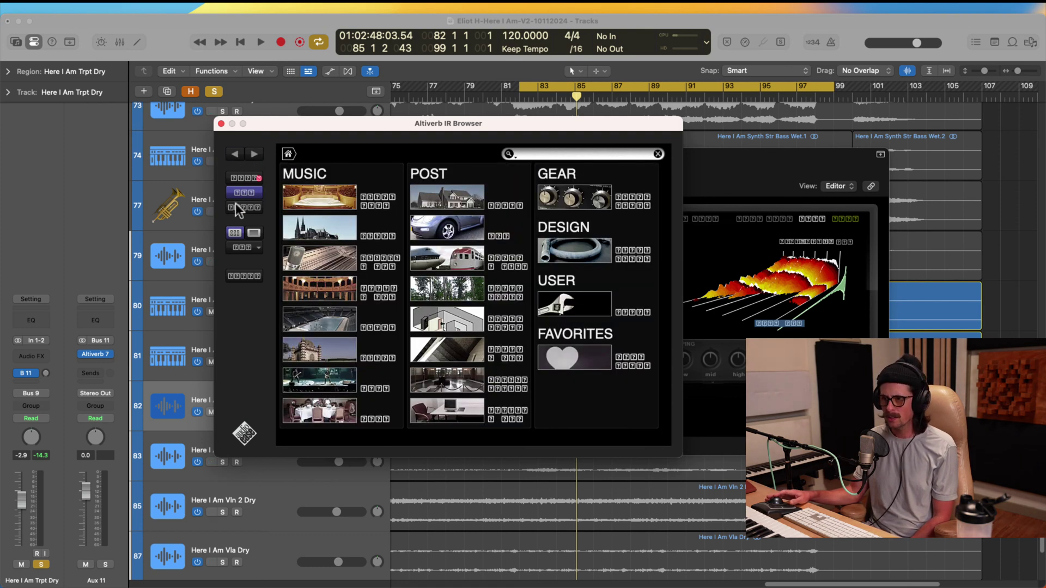
click(258, 177)
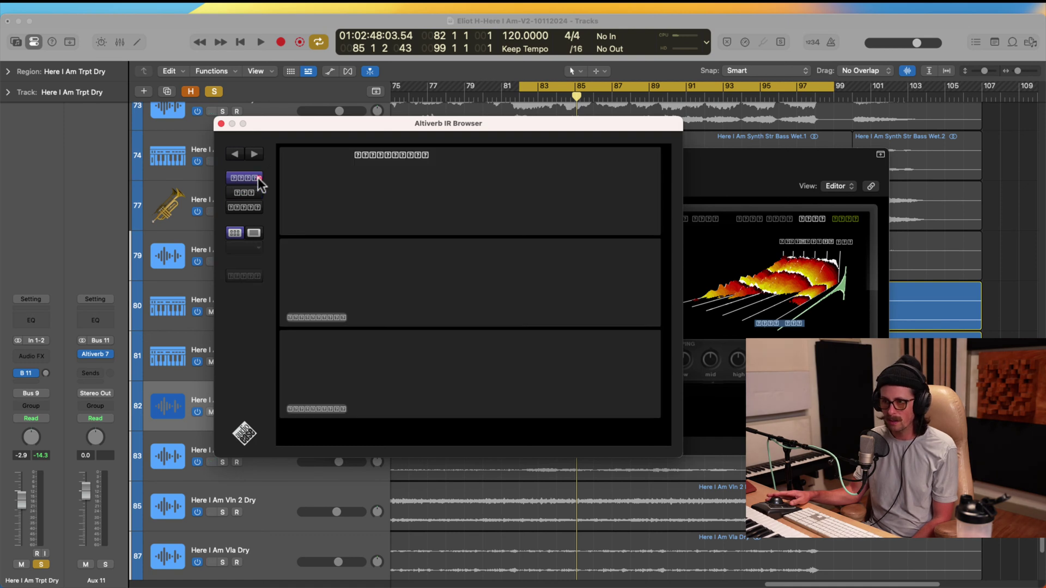
click(236, 154)
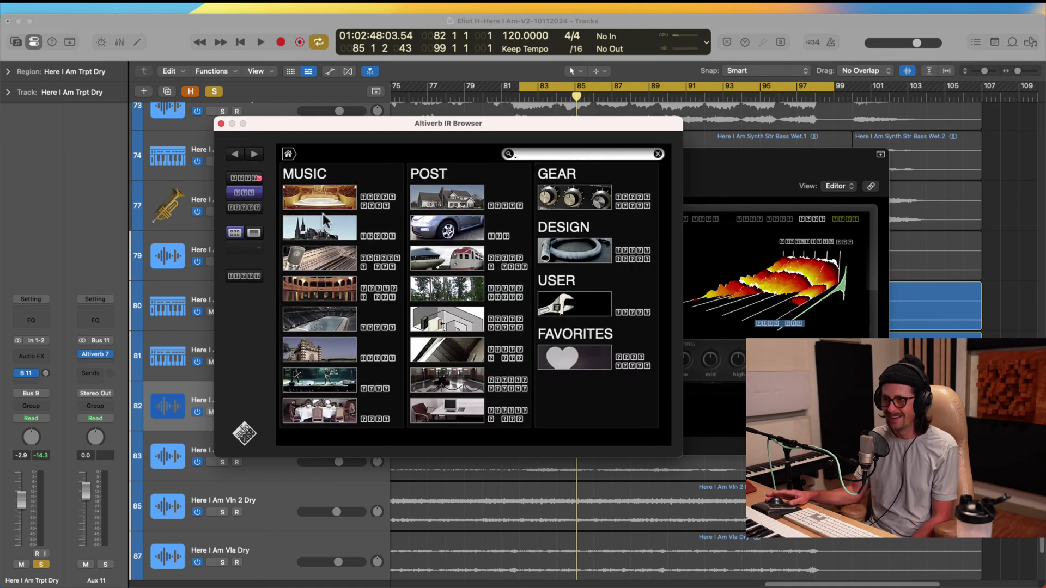
click(343, 258)
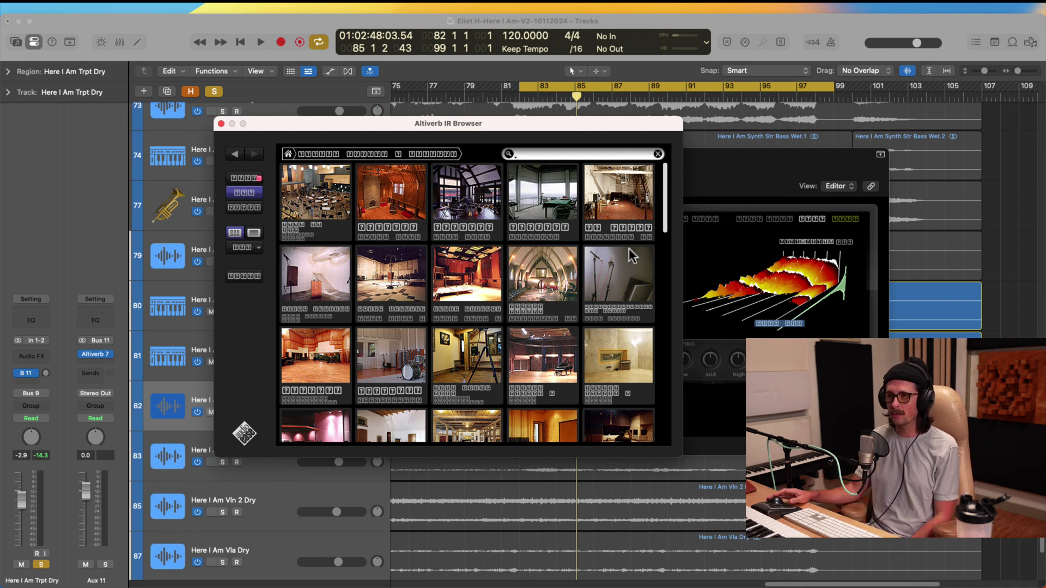
click(314, 215)
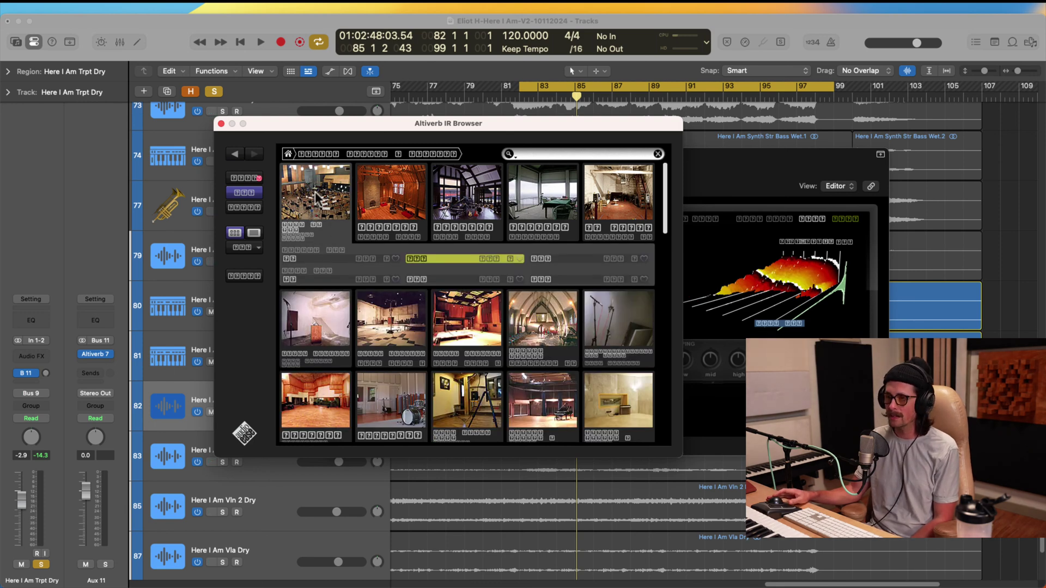
click(220, 124)
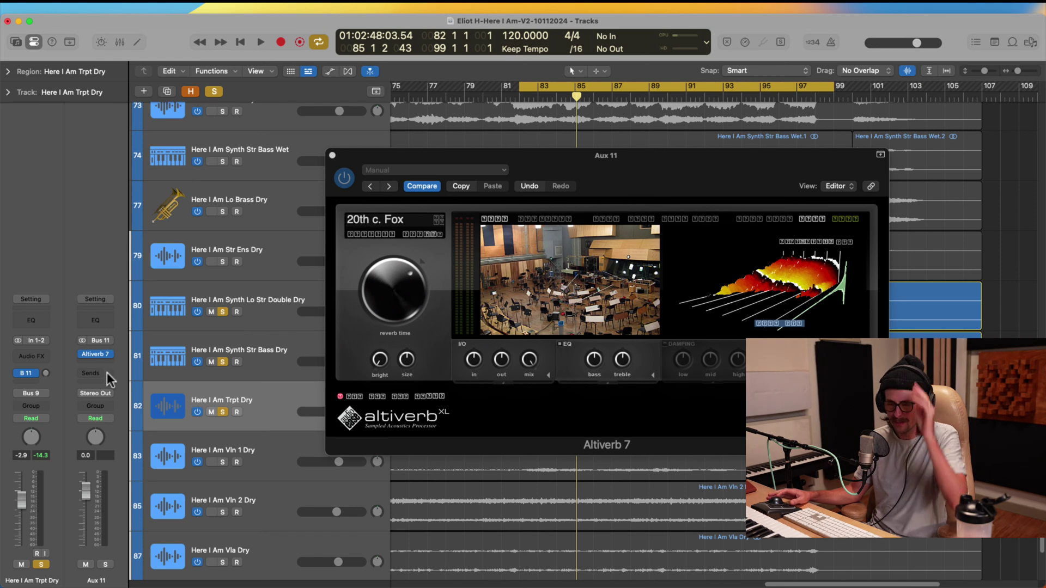
Audition the Bus 11 send on Here I Am Trpt Dry down to −∞, raise it again, then stop playback and save the project.
drag(46, 373, 73, 381)
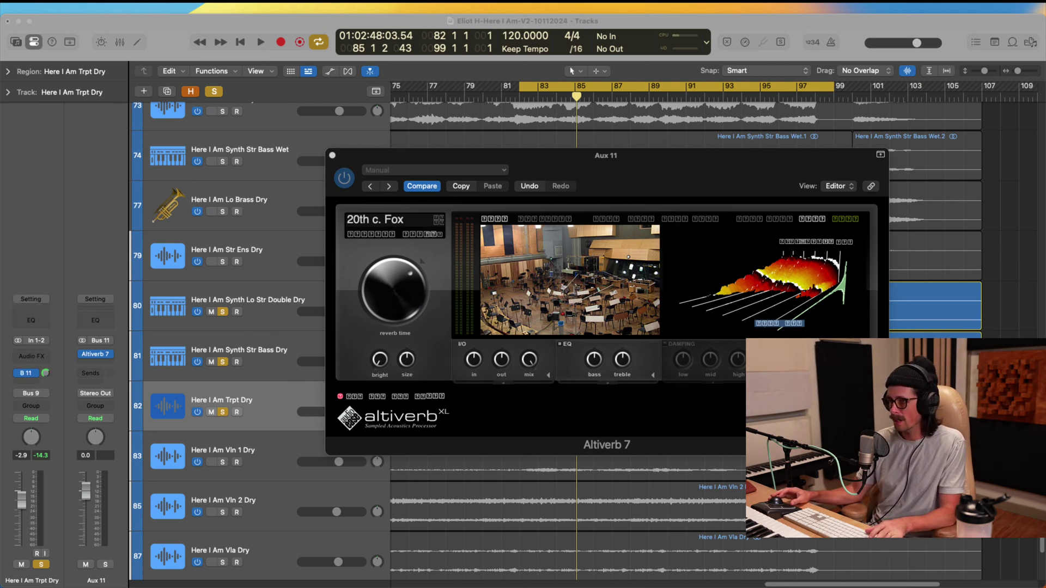
key(space)
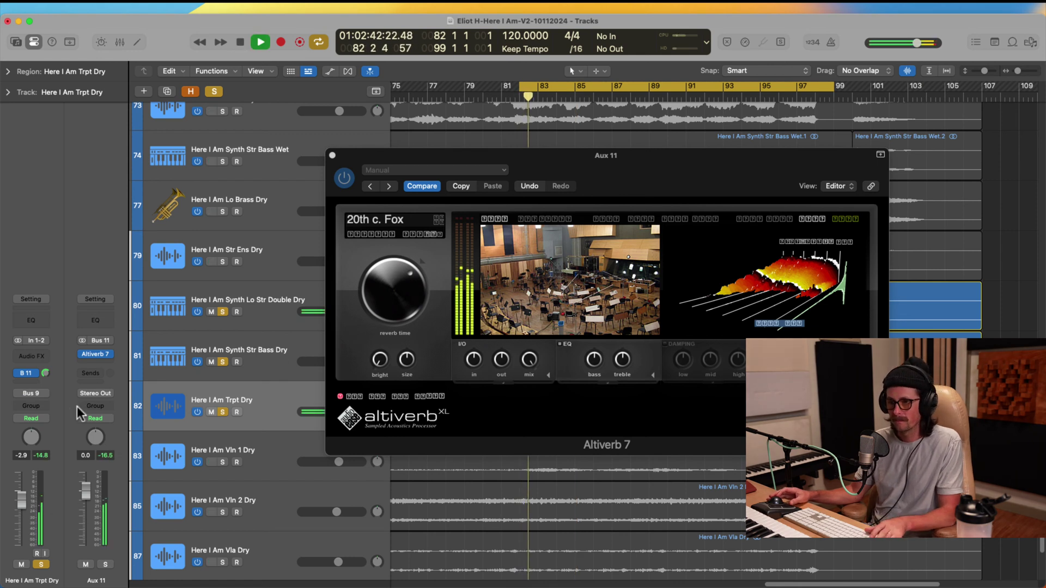
drag(44, 377, 47, 485)
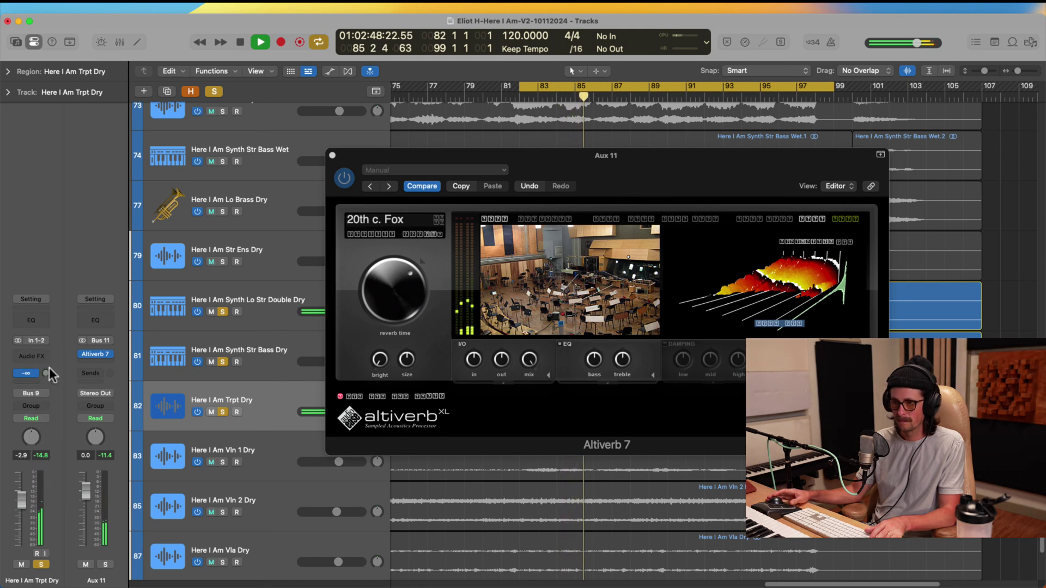
drag(47, 377, 41, 294)
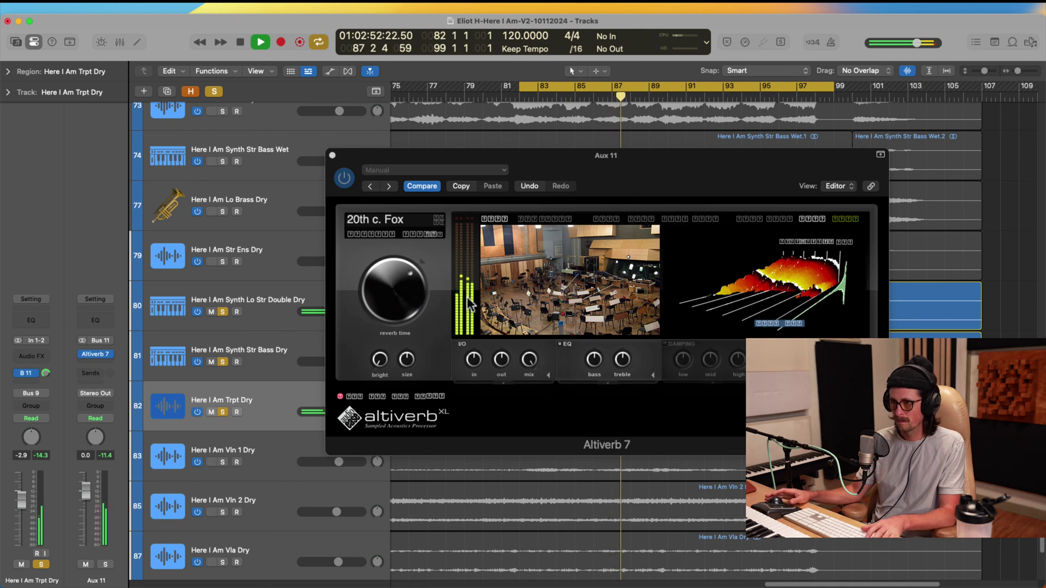
key(space)
key(super+s)
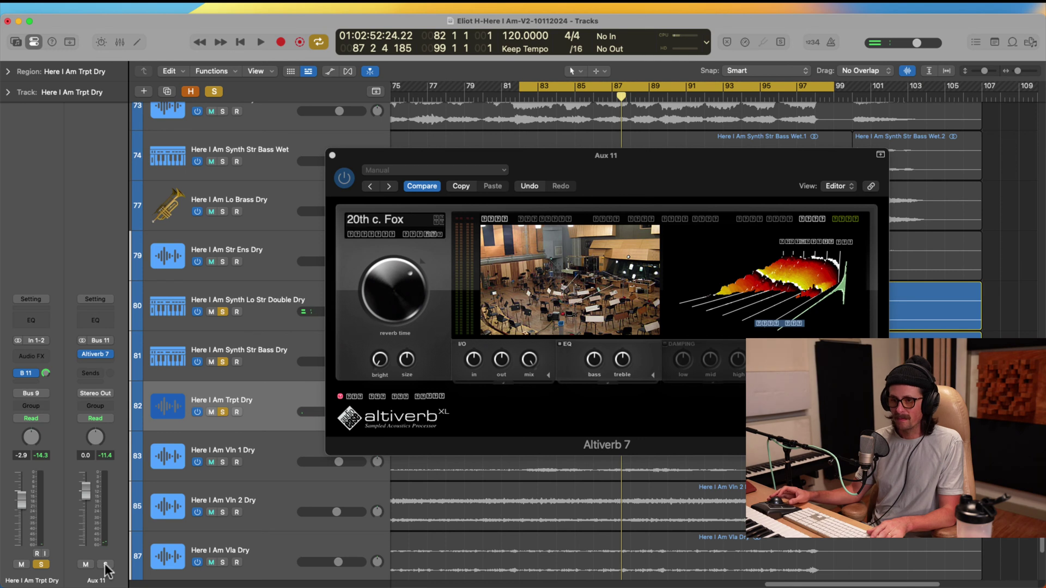
Rename the Aux 11 channel to Orch verb.
double_click(97, 579)
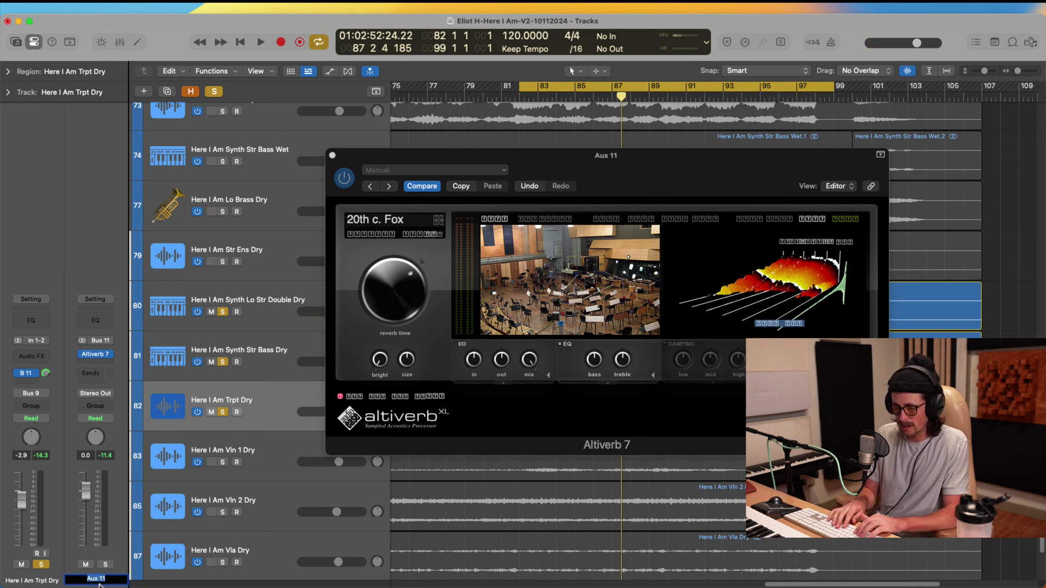
text(Orch verb)
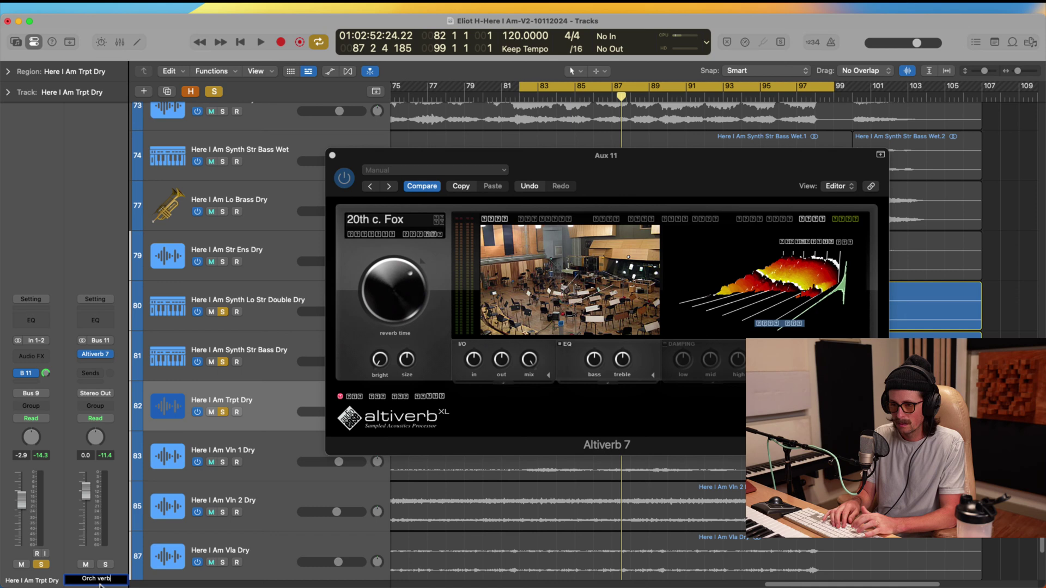
key(Return)
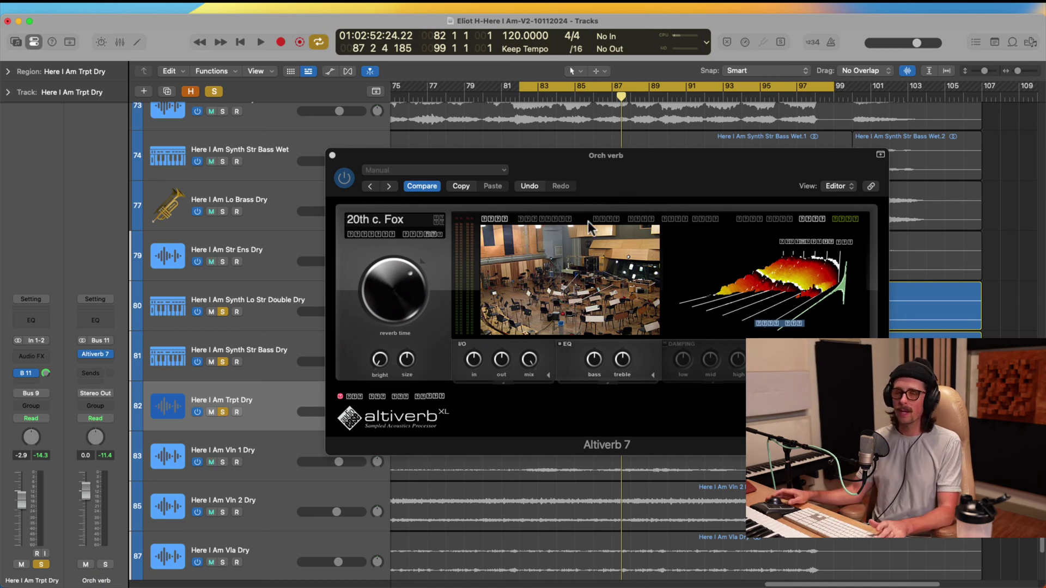
Replace the Altiverb 7 room on Orch verb with the Chapel impulse response from the churches category and close the IR browser.
click(394, 215)
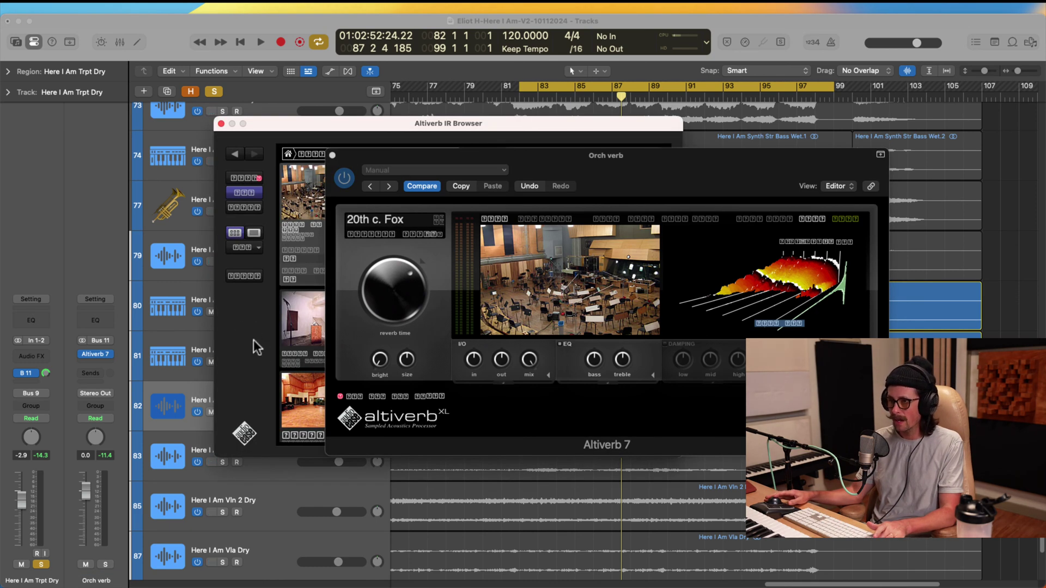
click(254, 340)
scroll(391, 307, down, 2)
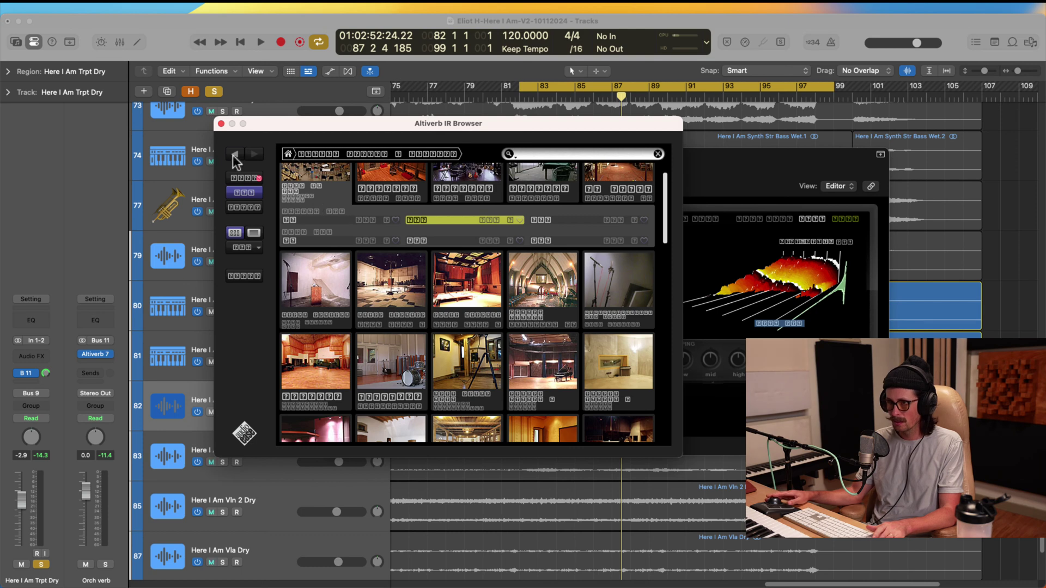
click(234, 154)
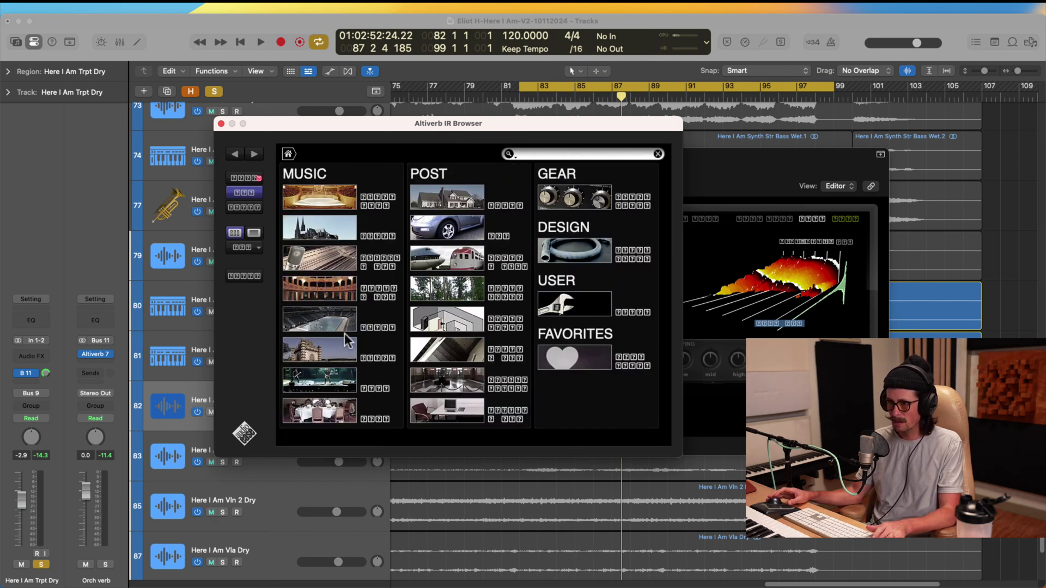
click(342, 296)
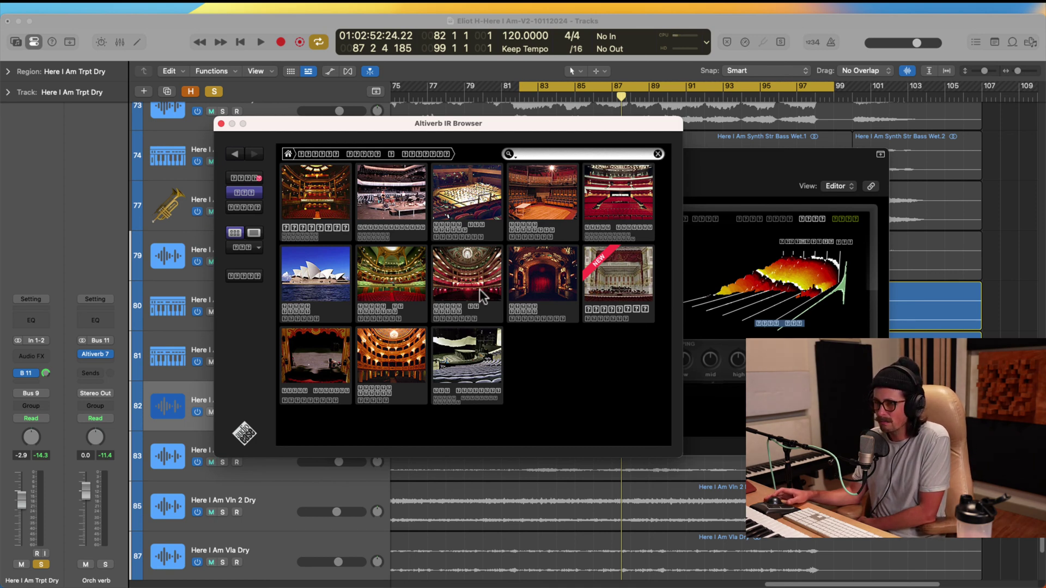
click(235, 155)
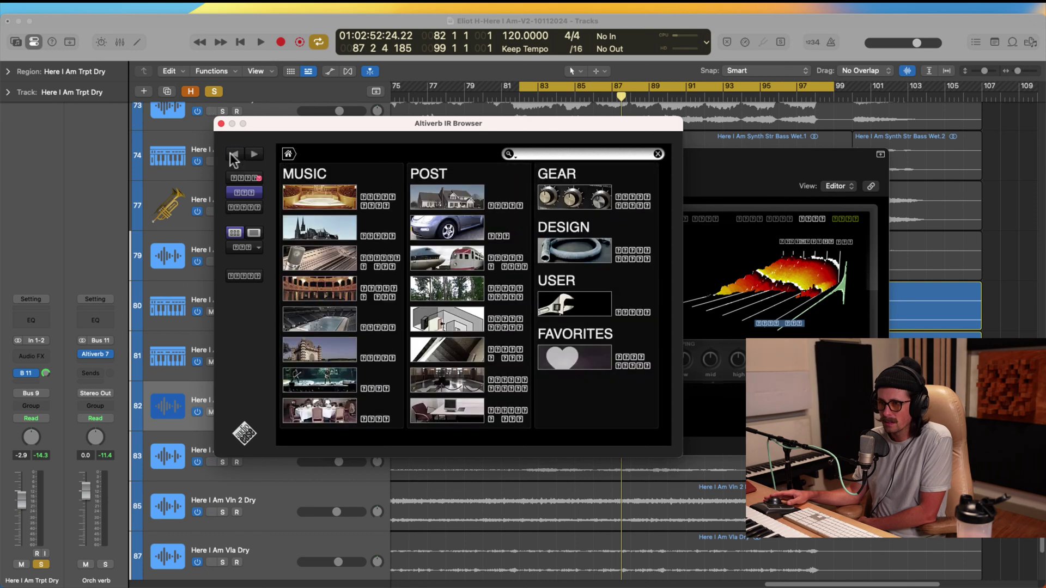
click(329, 319)
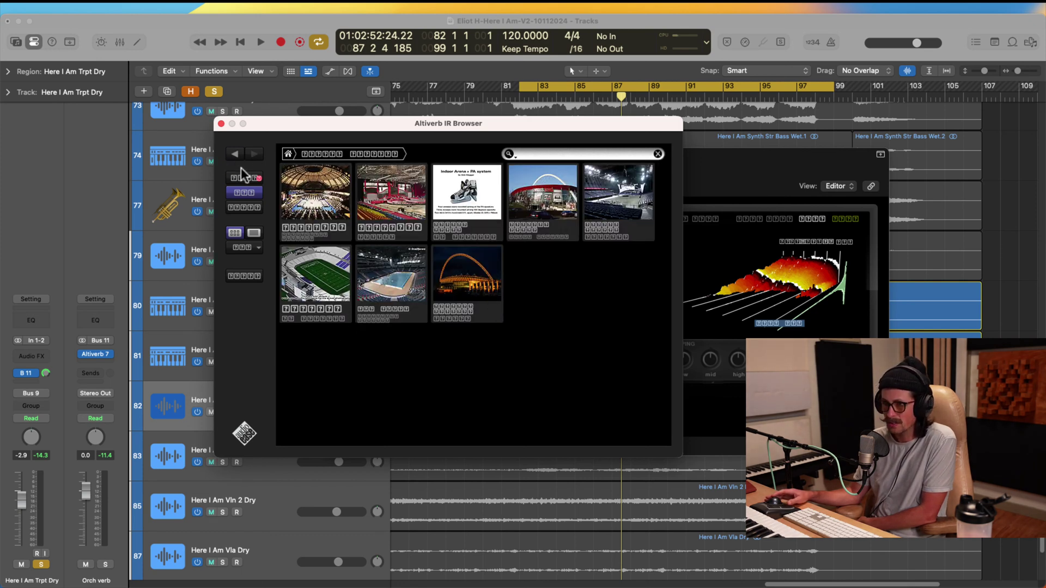
click(234, 154)
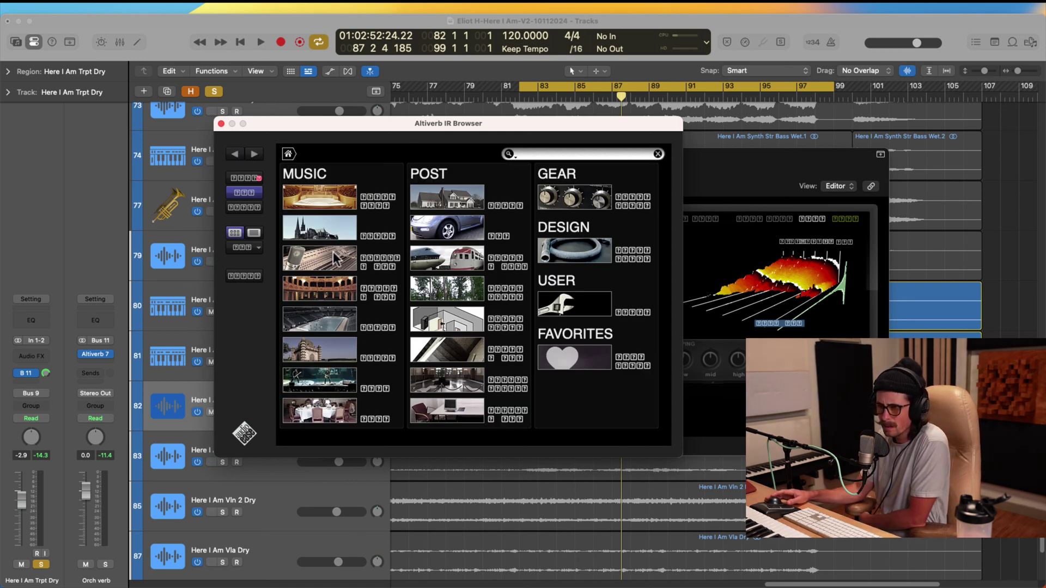
click(325, 236)
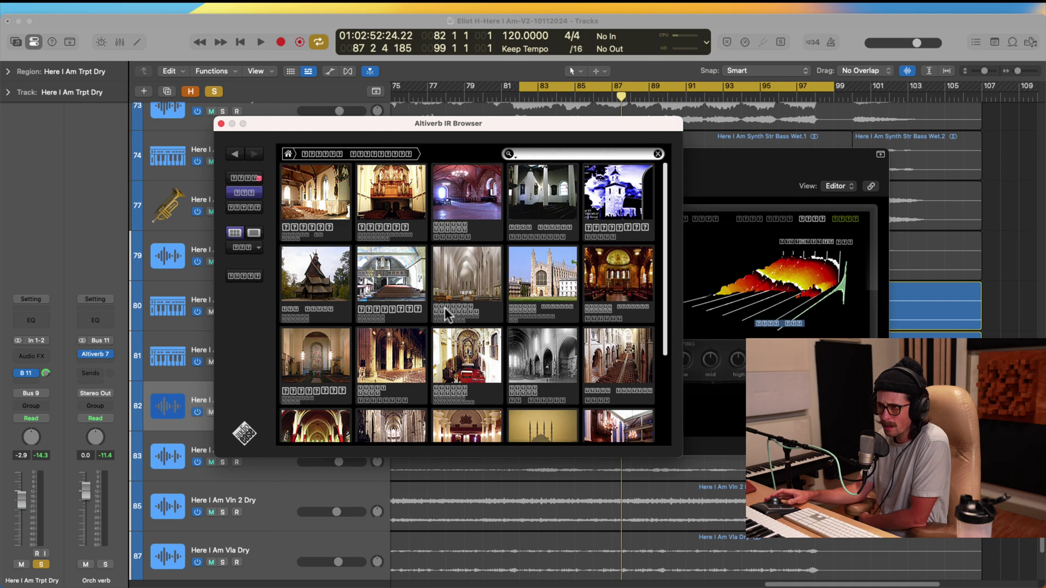
scroll(447, 315, down, 2)
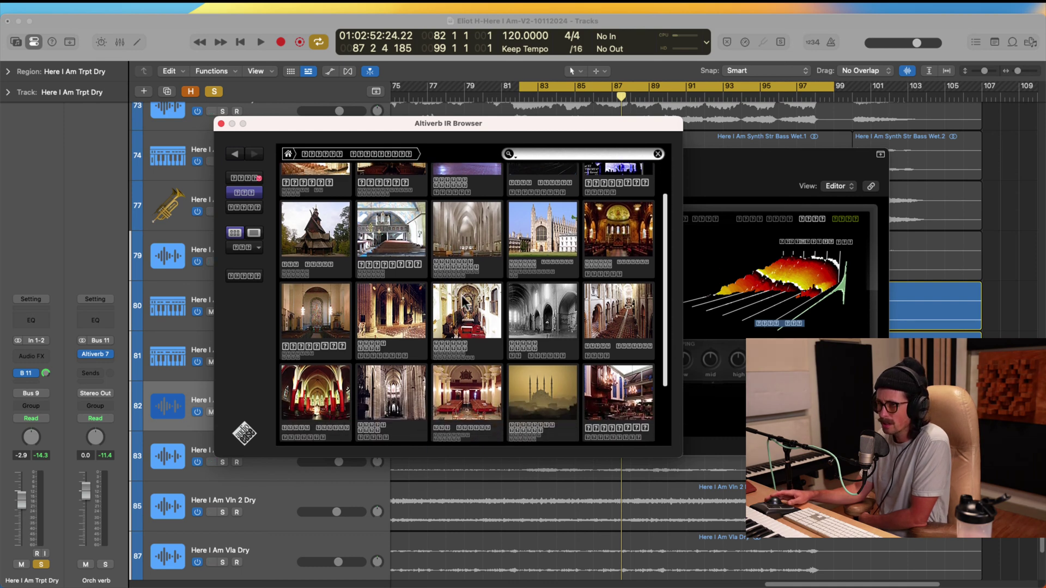
scroll(447, 315, down, 3)
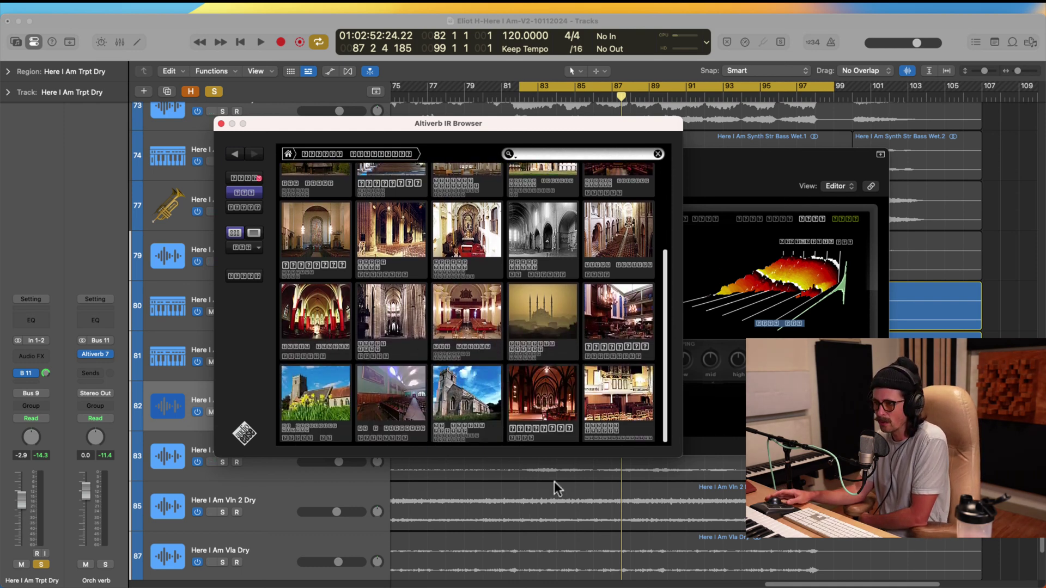
scroll(509, 383, up, 3)
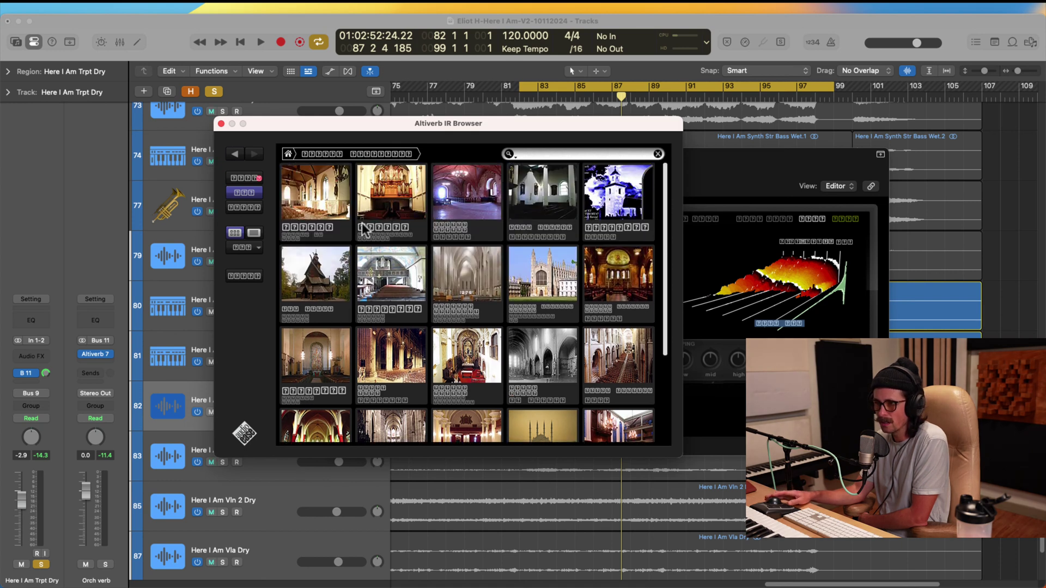
click(318, 192)
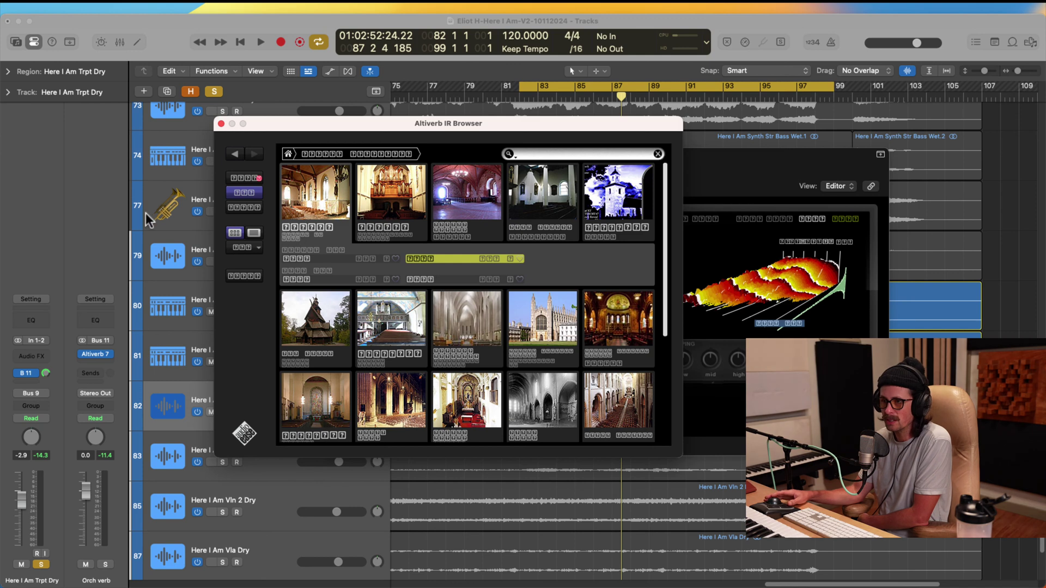
click(221, 124)
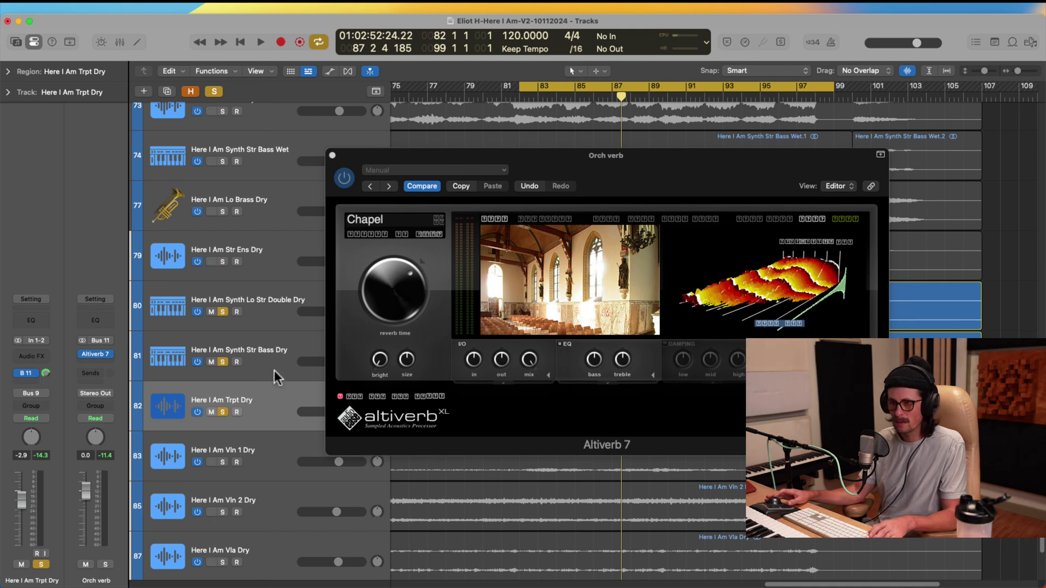
Play the passage and compare the trumpet with its Bus 11 send to Orch verb bypassed and enabled.
click(420, 320)
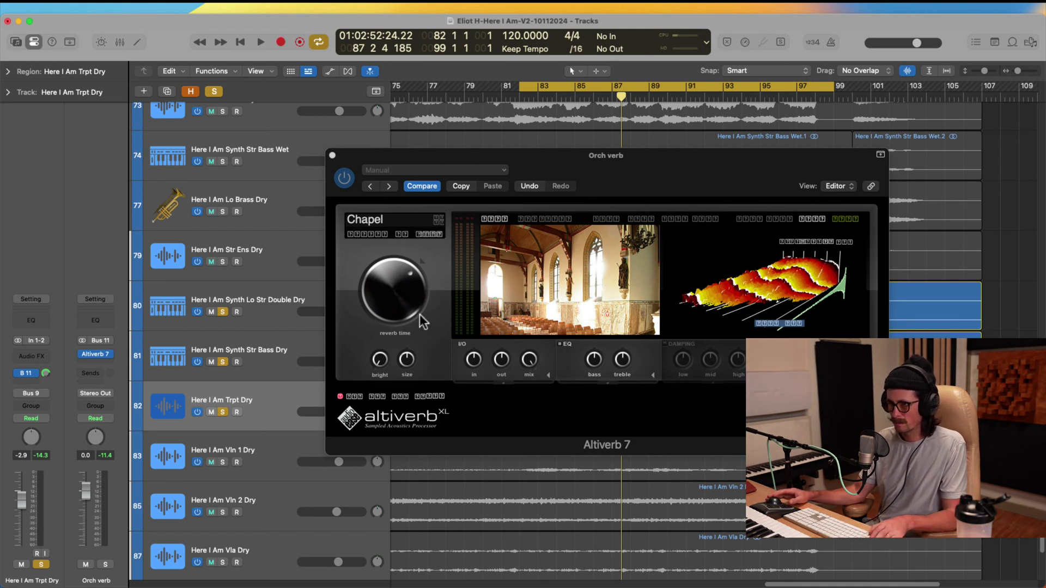
key(space)
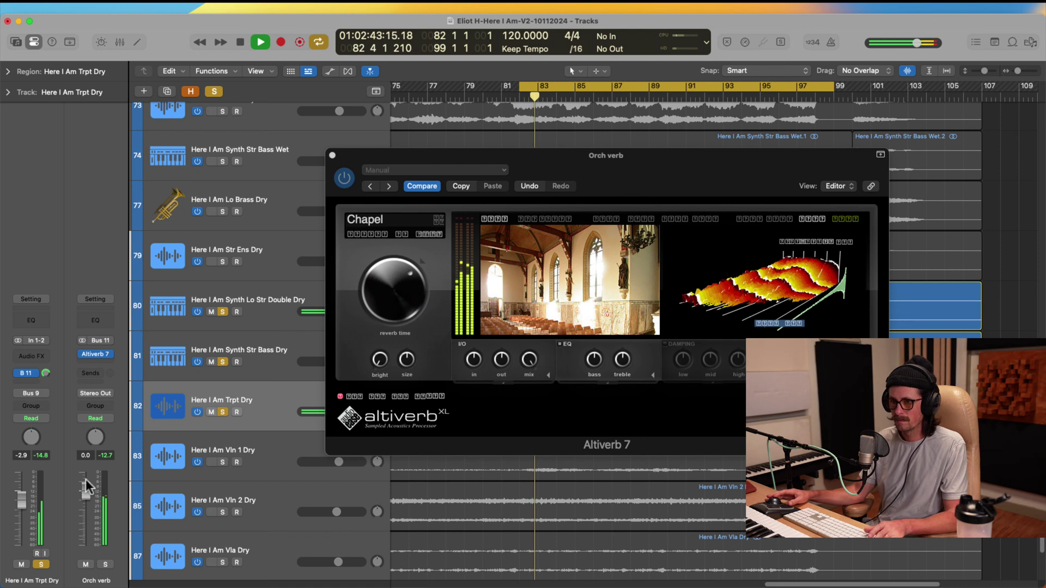
key(space)
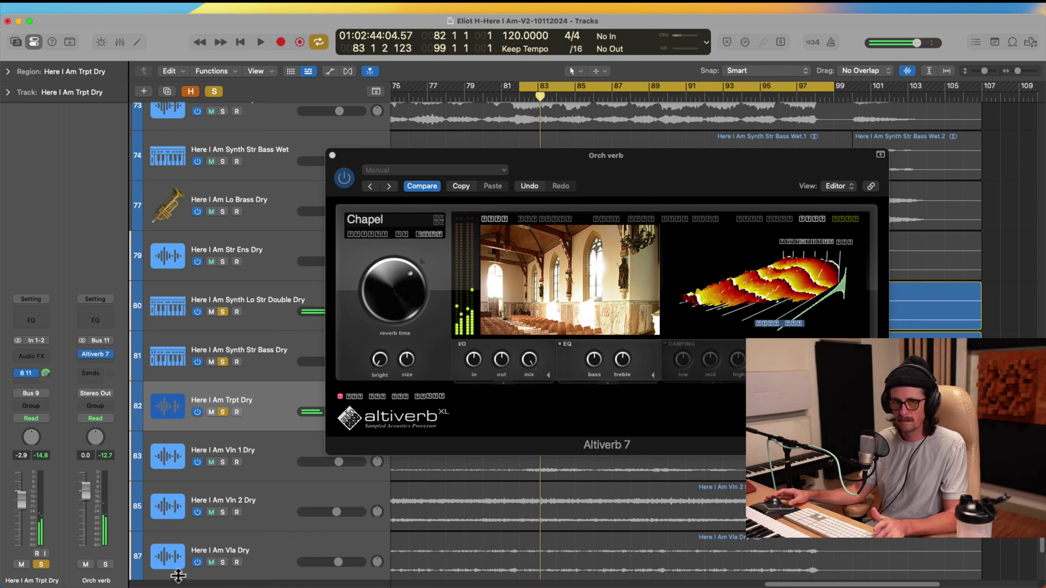
key(space)
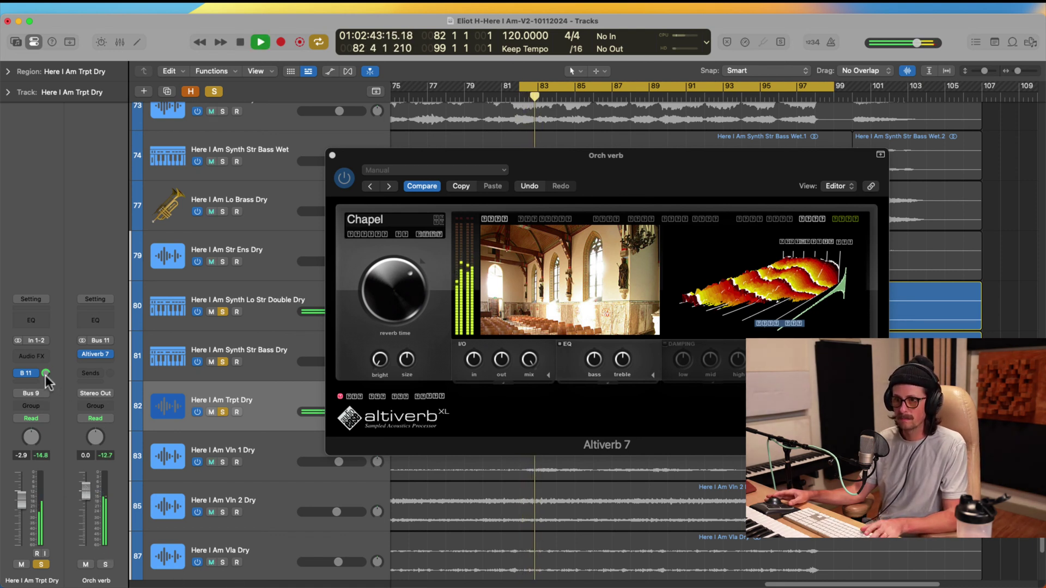
key(space)
key(space)
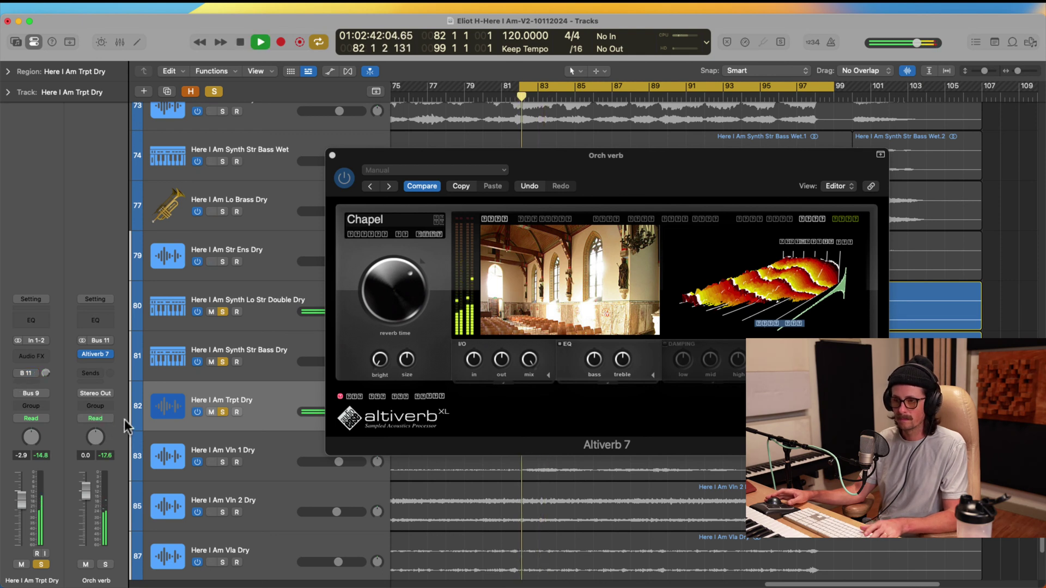
click(17, 373)
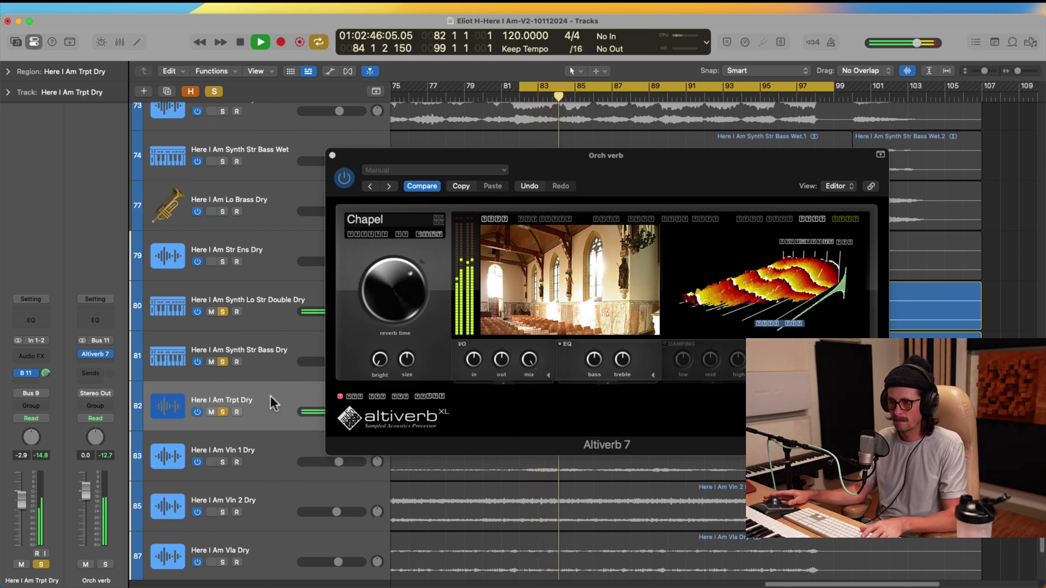
Close the Altiverb 7 window and lower the Here I Am Trpt Dry volume to -3.2 dB.
click(332, 155)
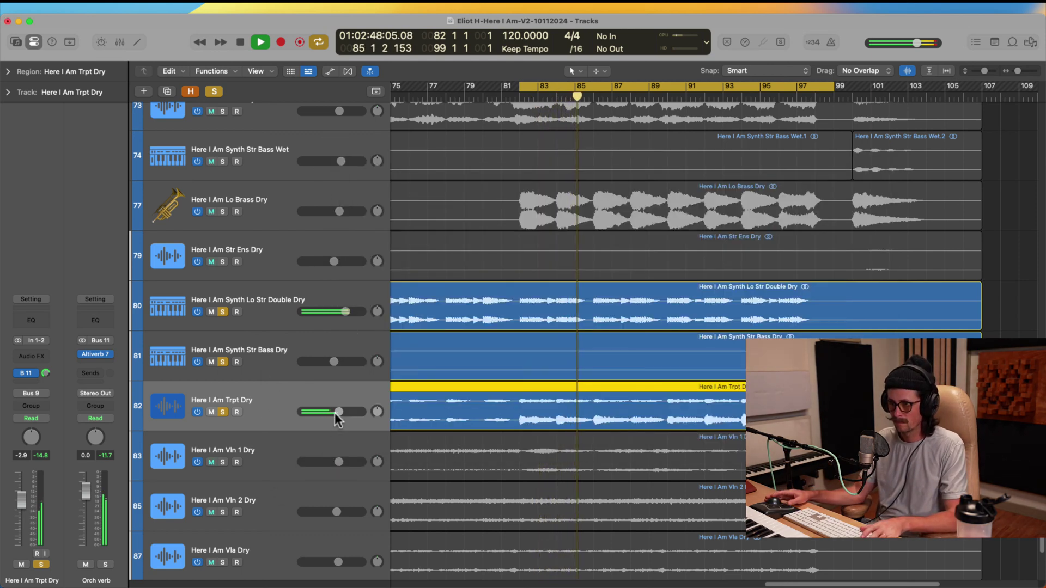
drag(336, 413, 334, 413)
key(space)
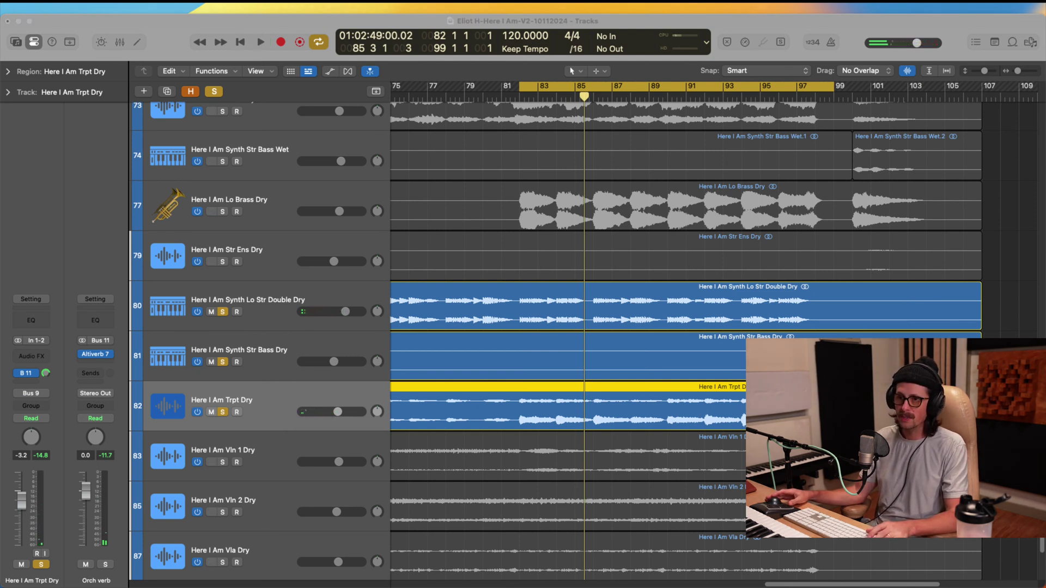
Insert the Kazrog True Iron plug-in on Here I Am Trpt Dry and change its voicing.
click(58, 364)
click(46, 355)
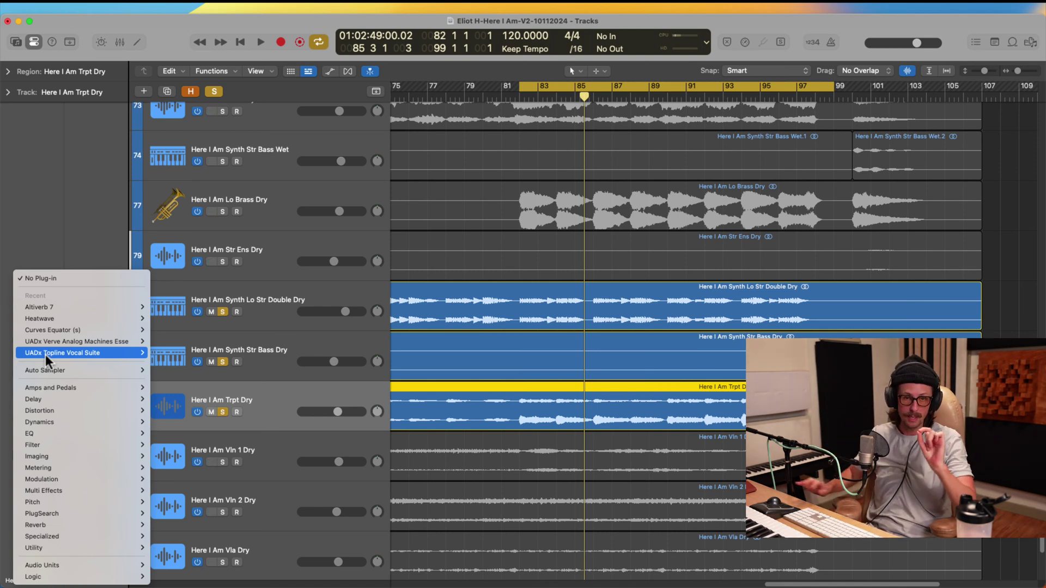
mouse_move(70, 565)
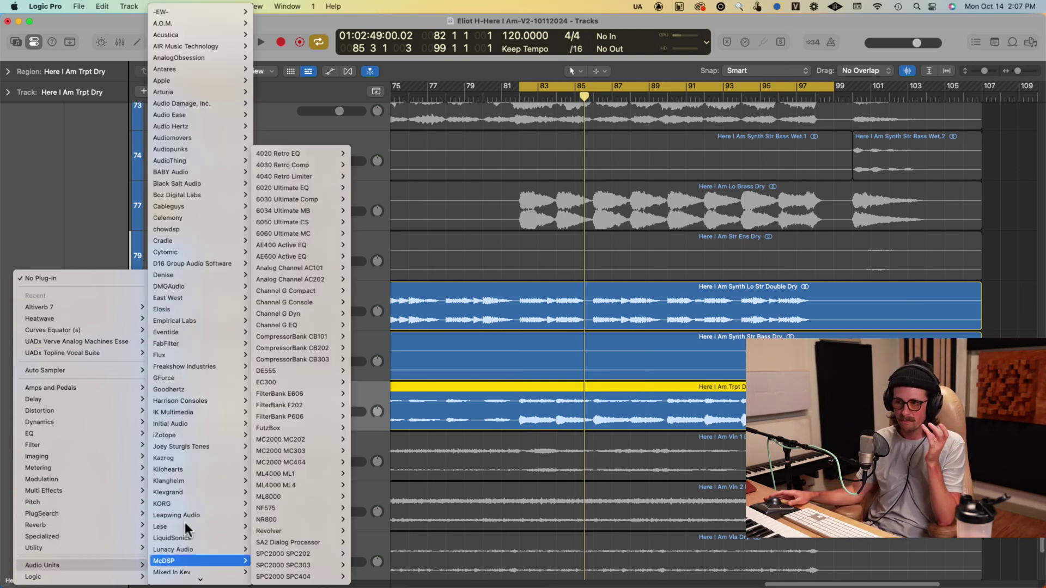
mouse_move(189, 221)
scroll(195, 235, down, 3)
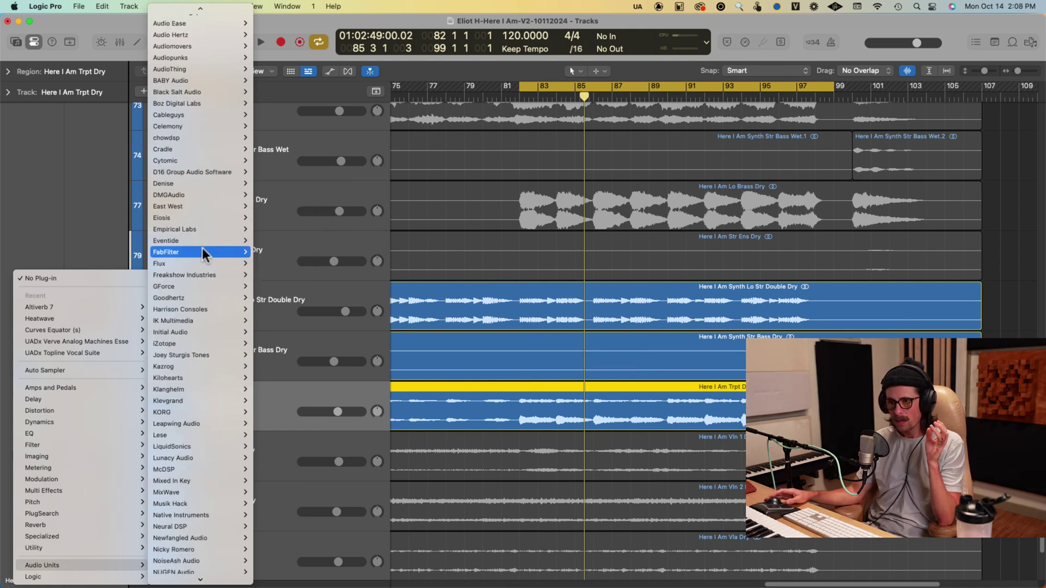
mouse_move(192, 369)
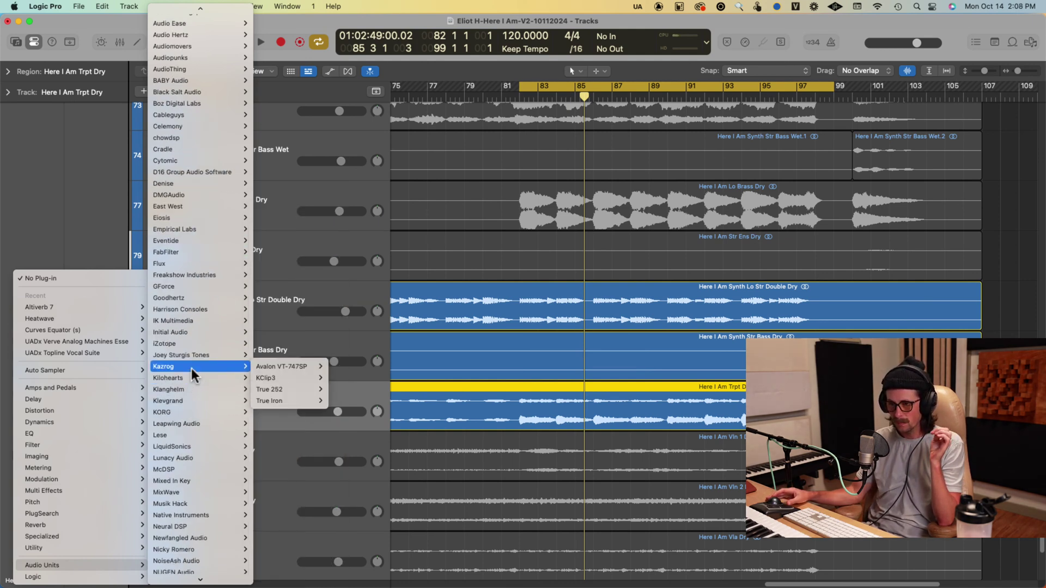
click(292, 398)
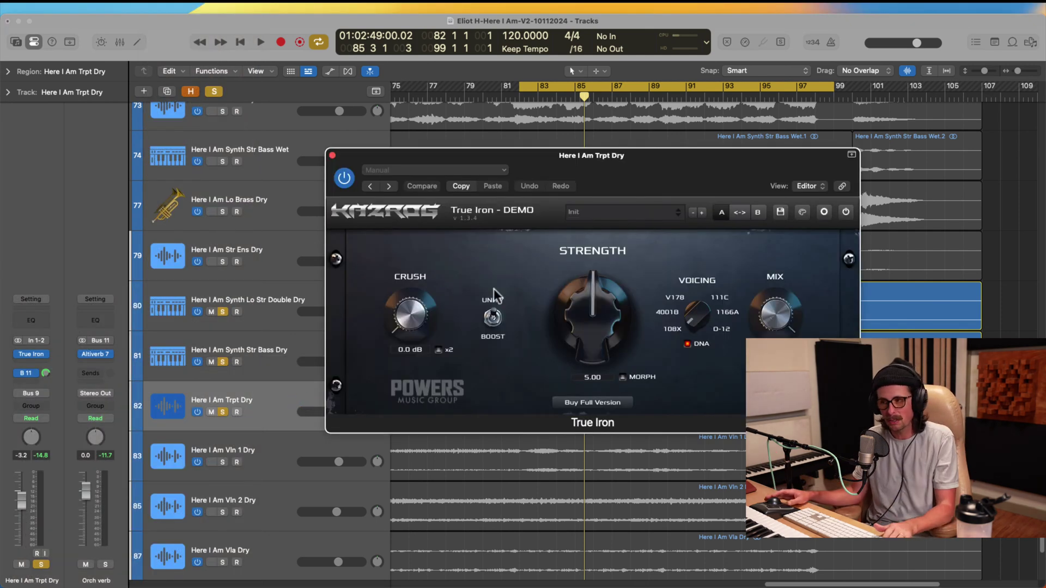
drag(675, 161, 516, 71)
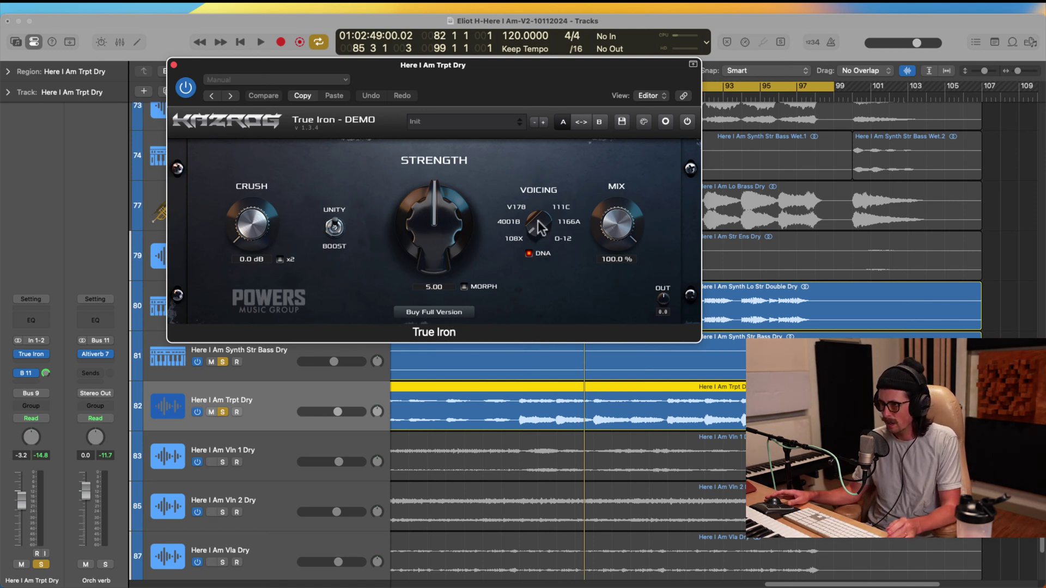
drag(539, 226, 537, 322)
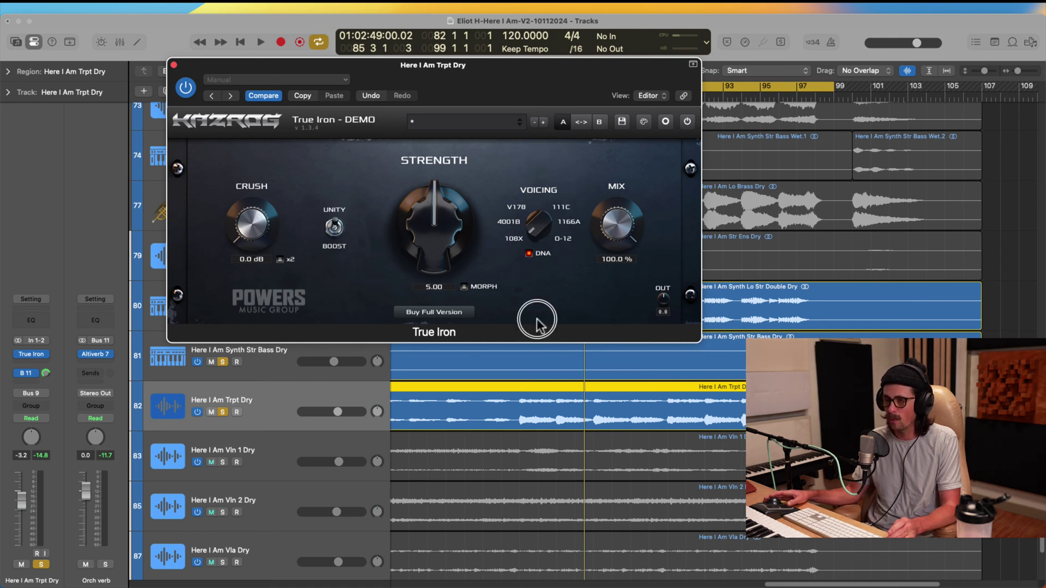
Replace True Iron on Here I Am Trpt Dry with the stereo Kazrog True 252 equalizer and close its window.
click(47, 355)
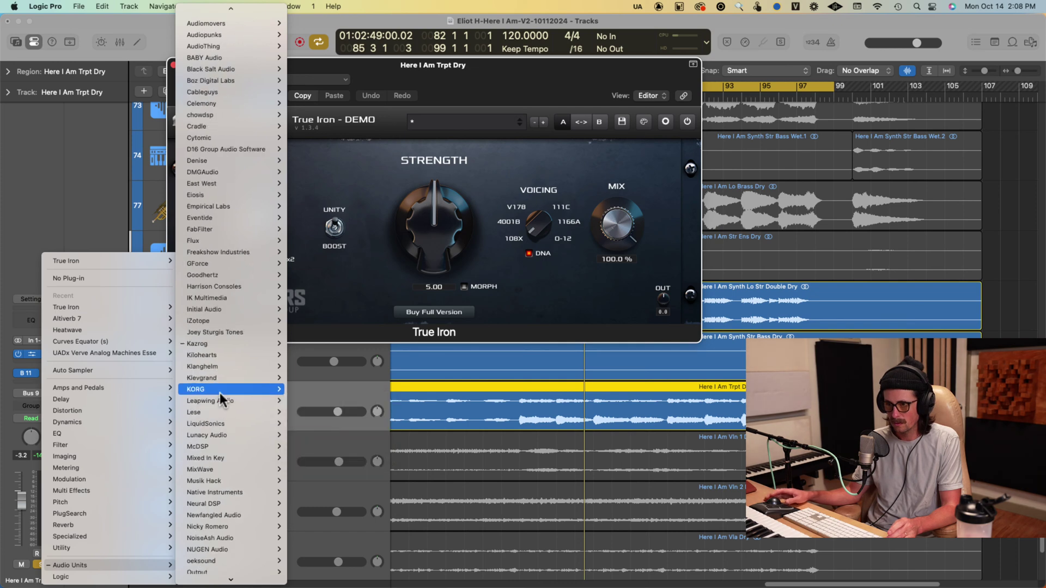
scroll(207, 158, up, 5)
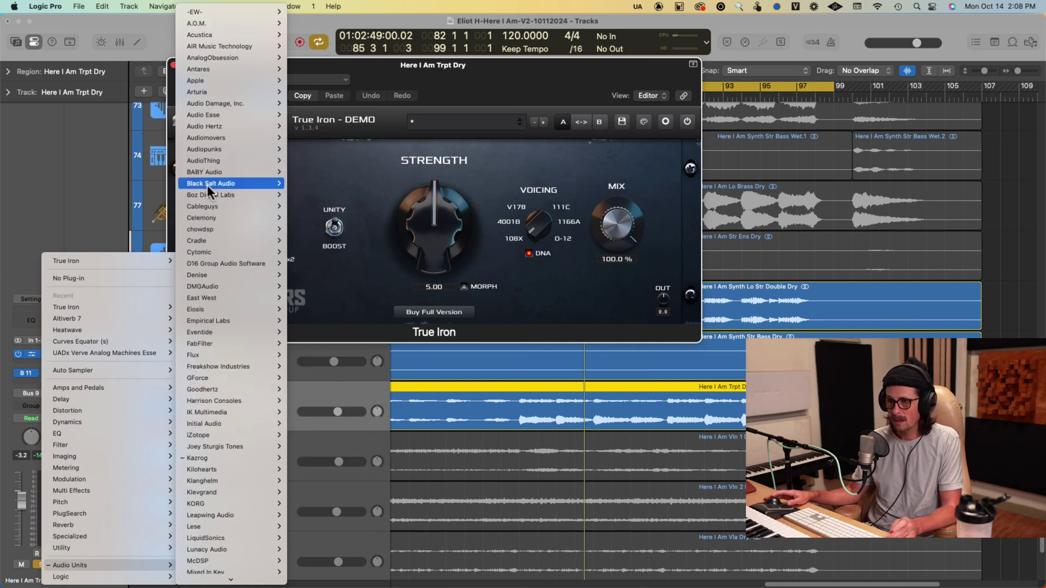
mouse_move(229, 457)
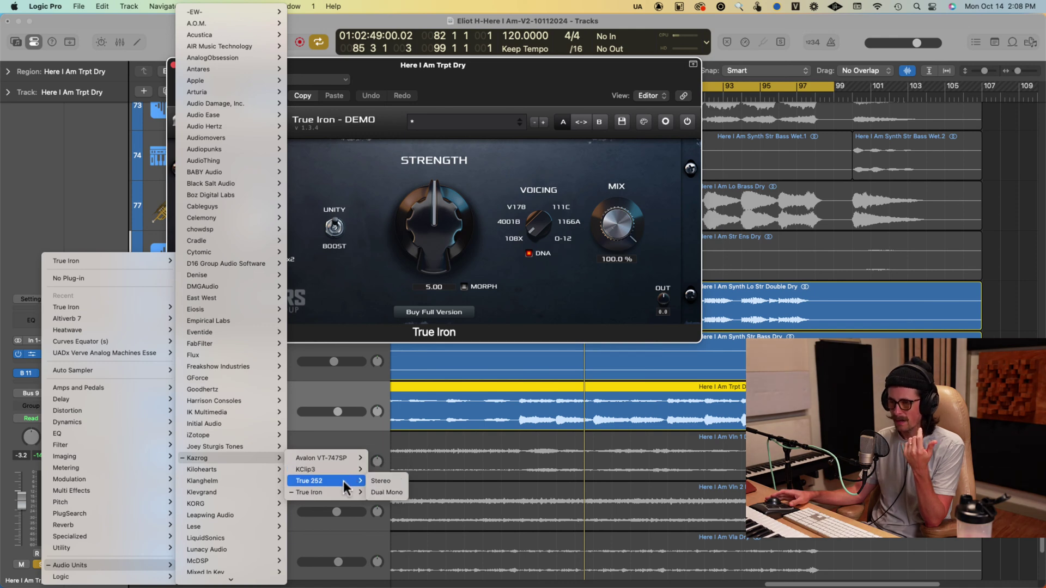
click(343, 482)
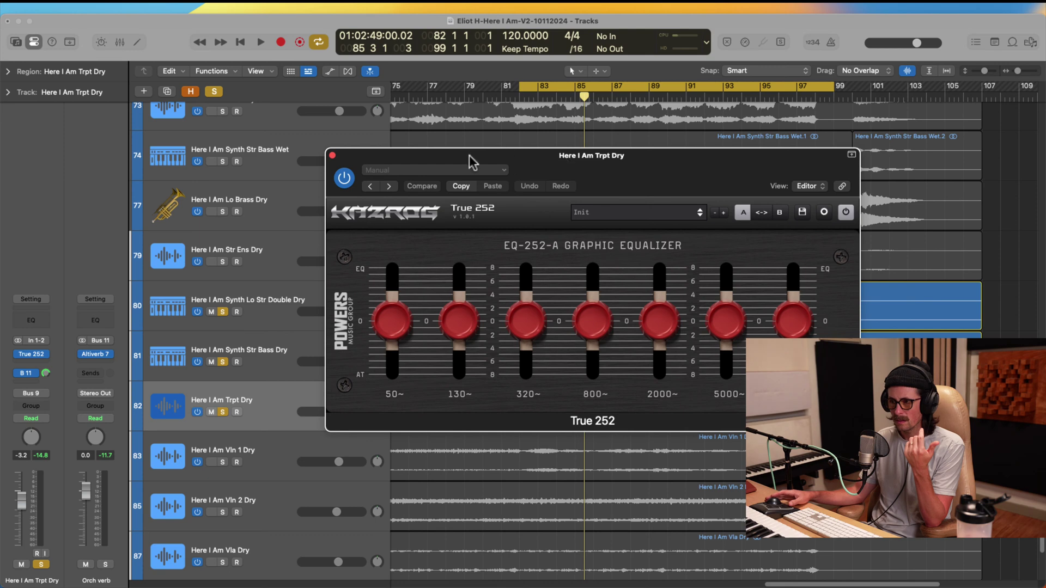
click(332, 156)
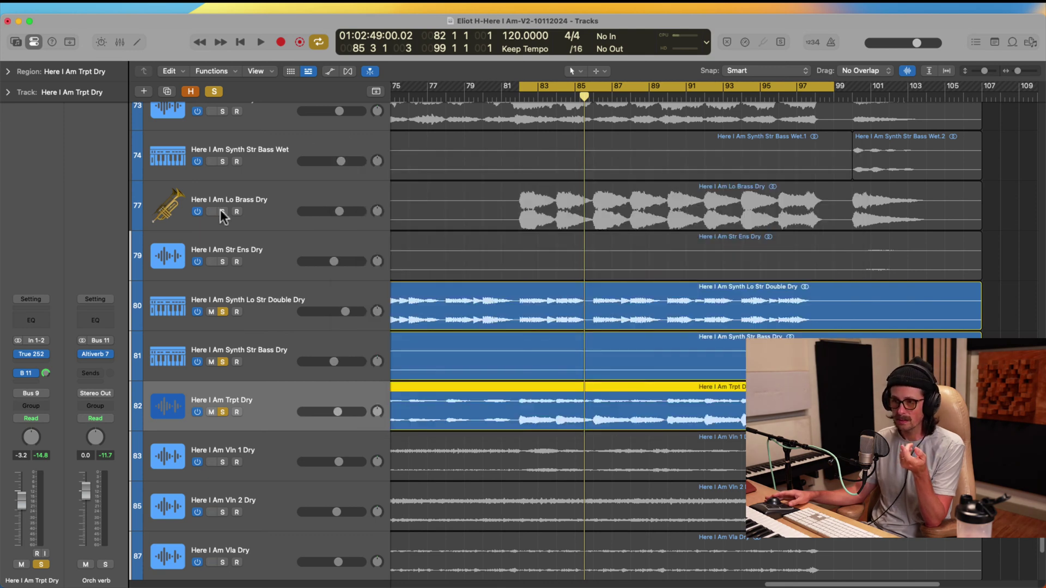
Replace True 252 on Here I Am Trpt Dry with the stereo version of Softube Tape.
click(45, 353)
mouse_move(202, 549)
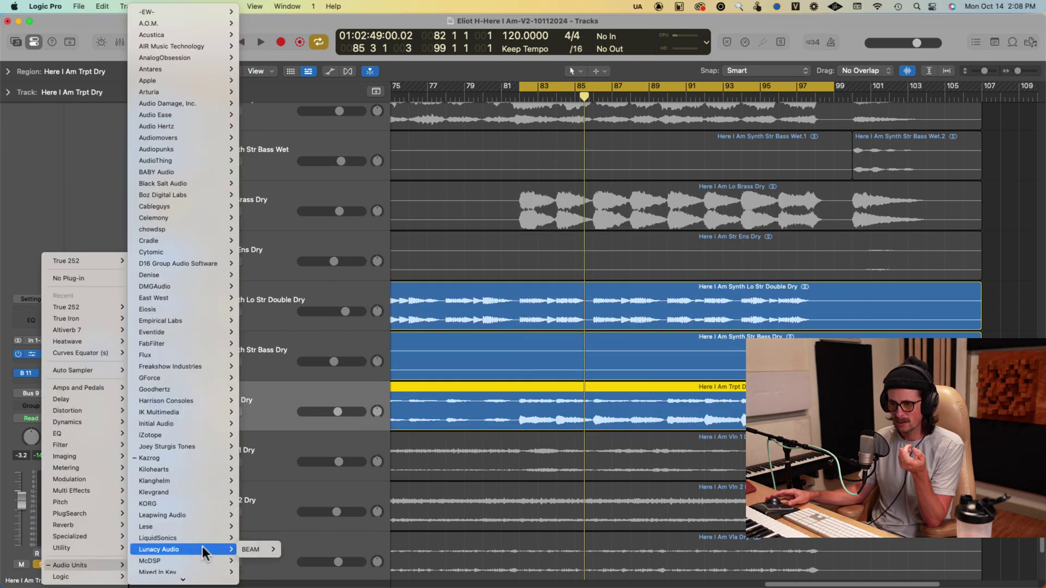
scroll(170, 459, down, 10)
mouse_move(189, 423)
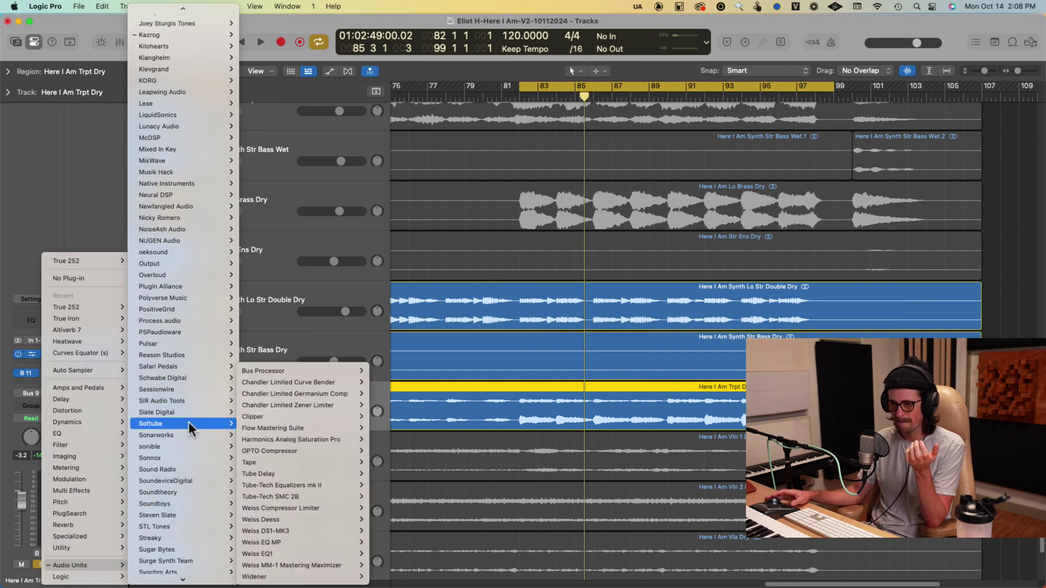
mouse_move(282, 430)
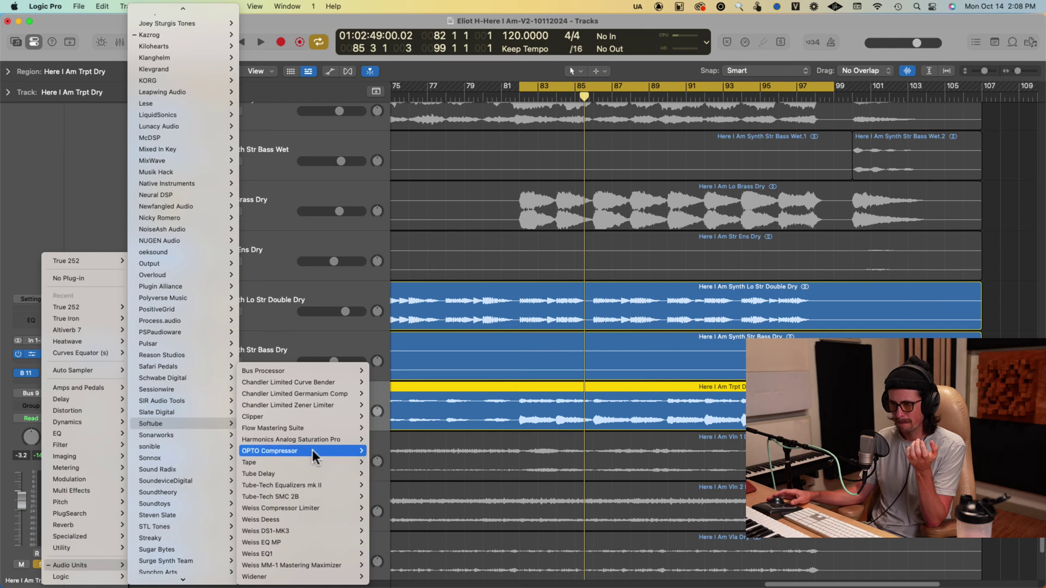
mouse_move(303, 463)
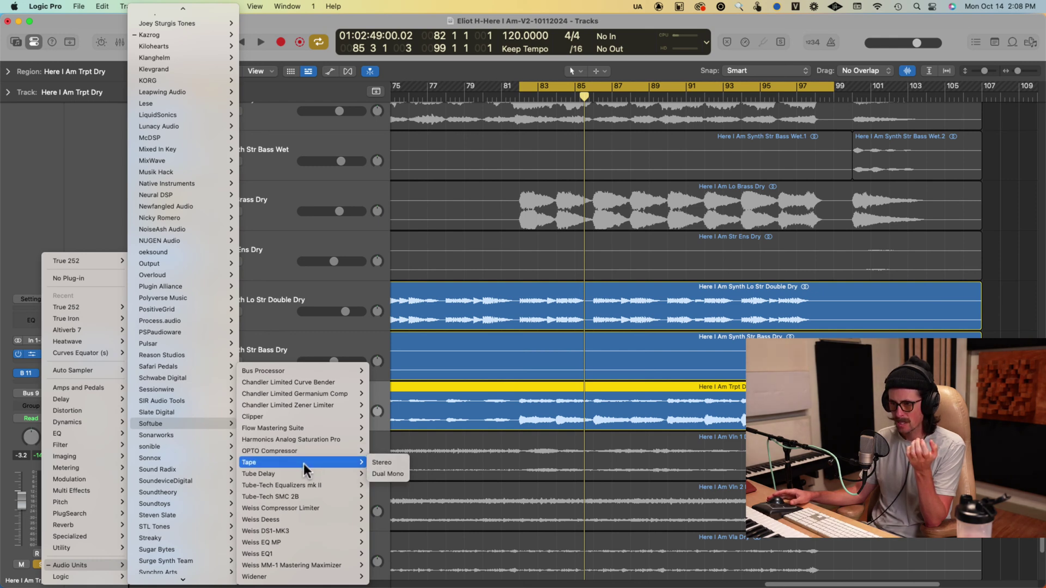
click(381, 462)
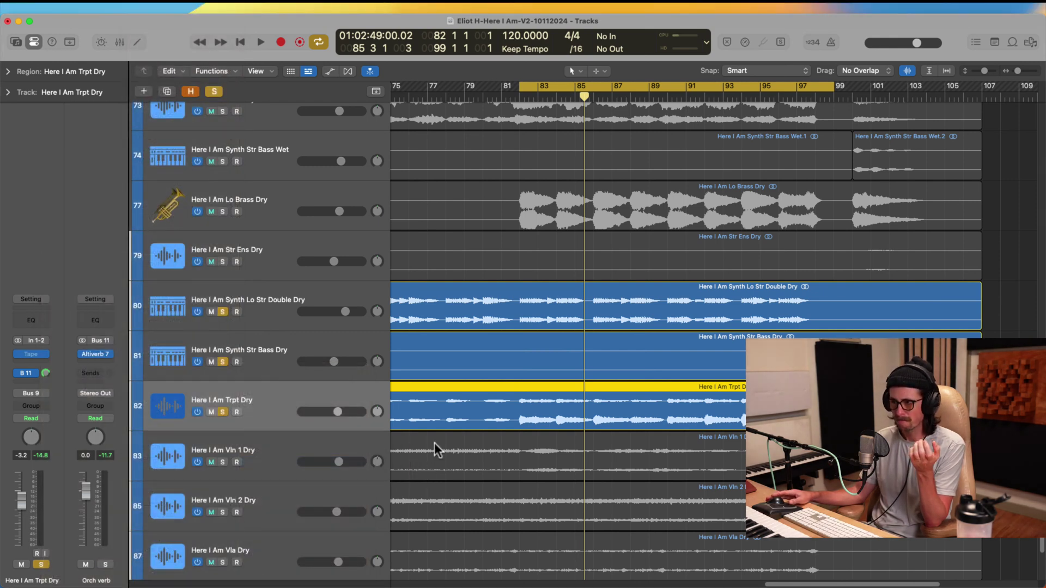
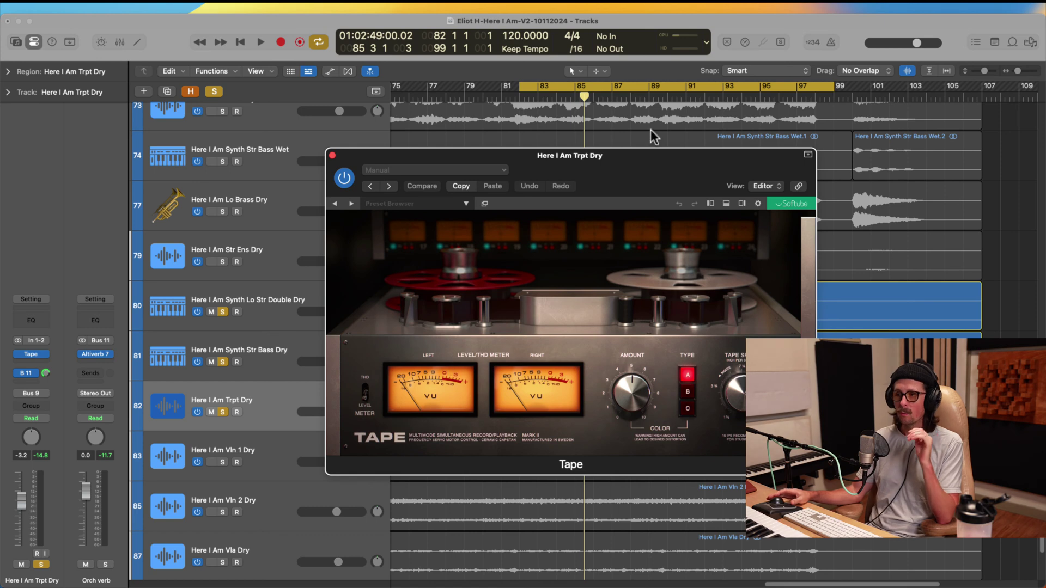
drag(639, 157, 494, 84)
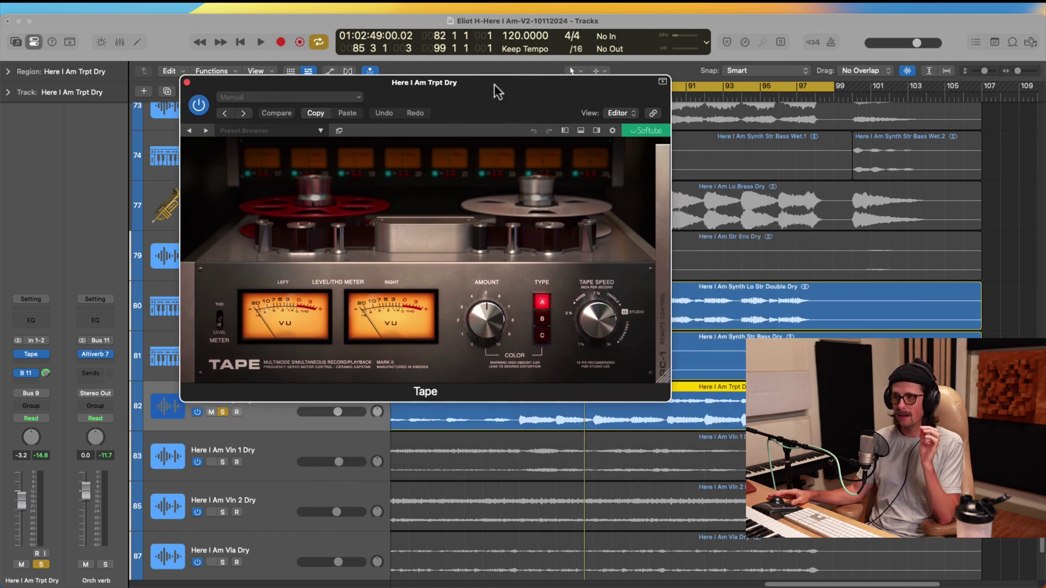
Replace Tape on Here I Am Trpt Dry with Schwabe Digital's OP AMP and close its window.
click(47, 353)
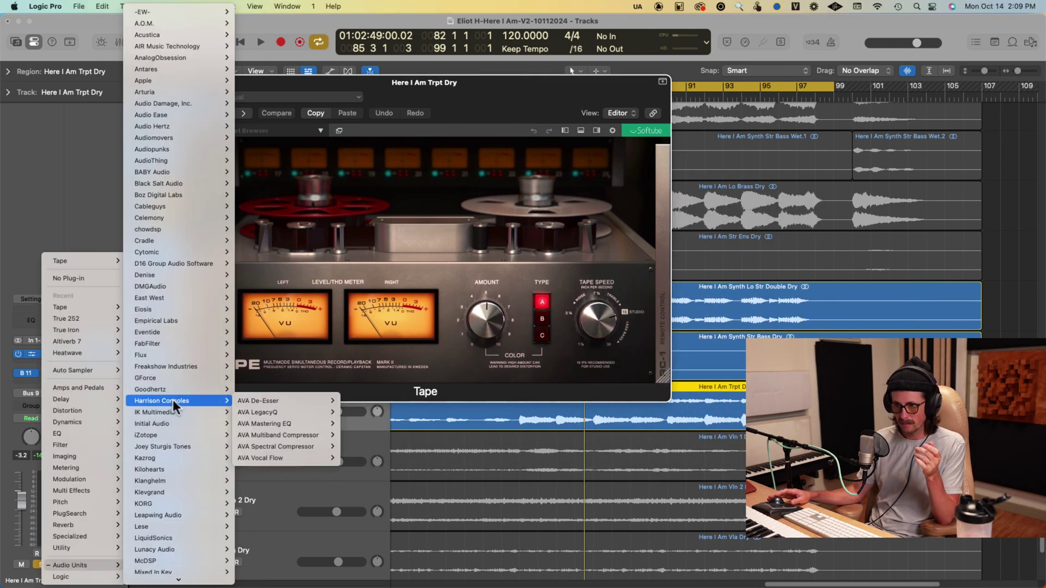
scroll(173, 446, down, 10)
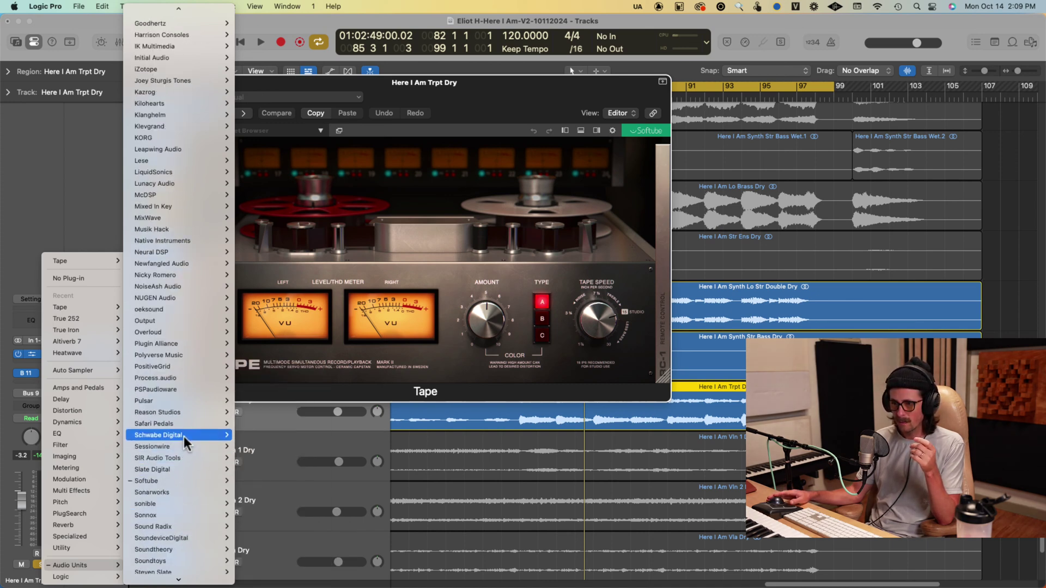
click(259, 447)
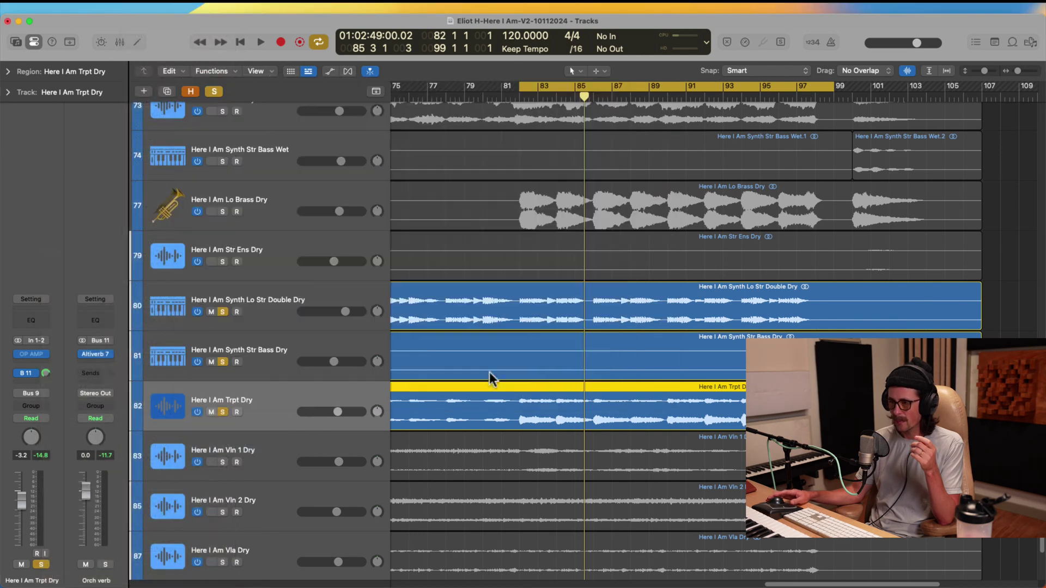
drag(588, 158, 448, 118)
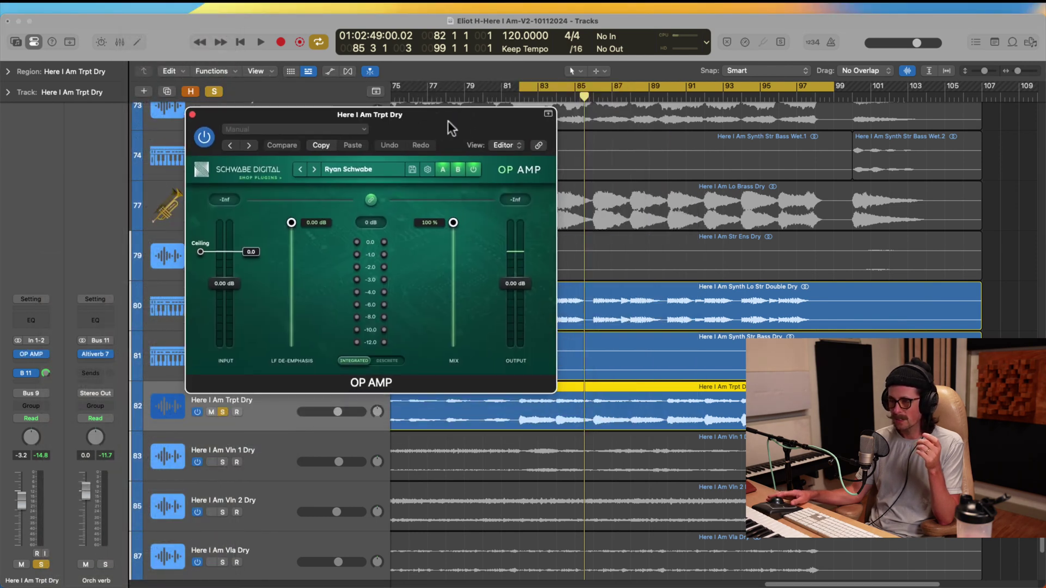
click(192, 114)
Replace OP AMP on Here I Am Trpt Dry with the stereo version of Schwabe Digital's Gold Clip and move its window aside.
click(45, 356)
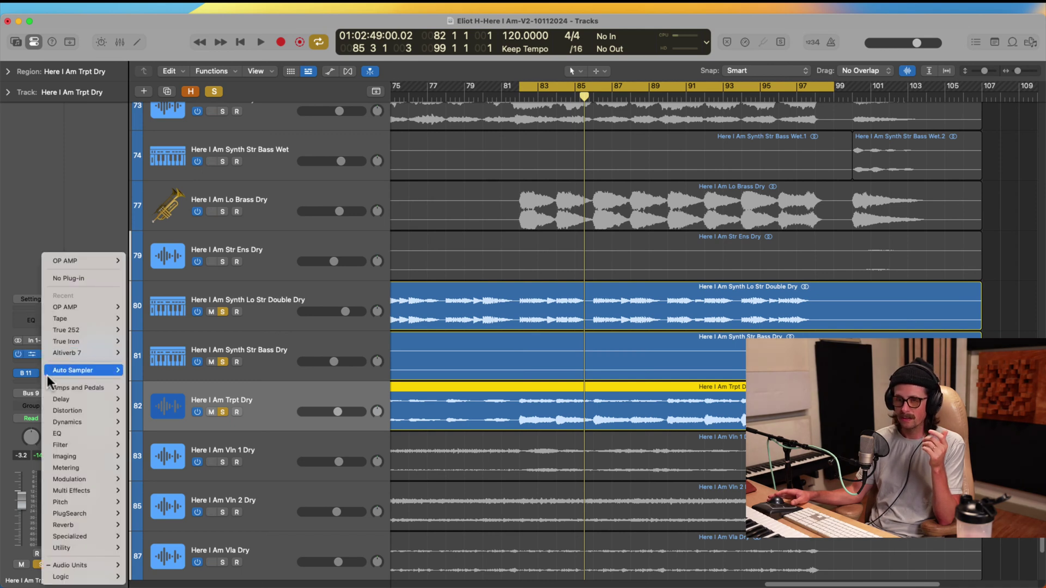
scroll(192, 542, down, 15)
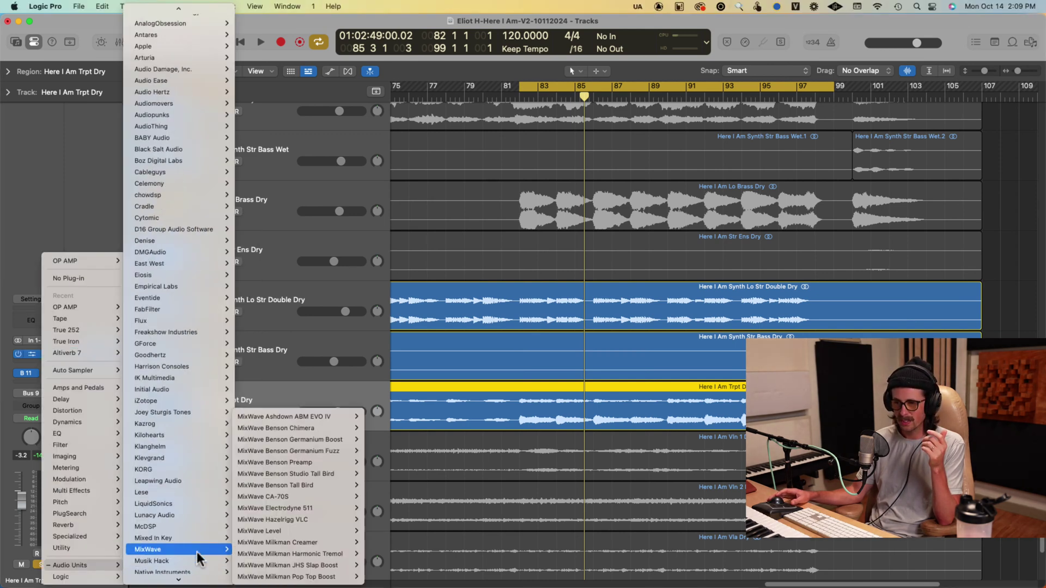
mouse_move(170, 403)
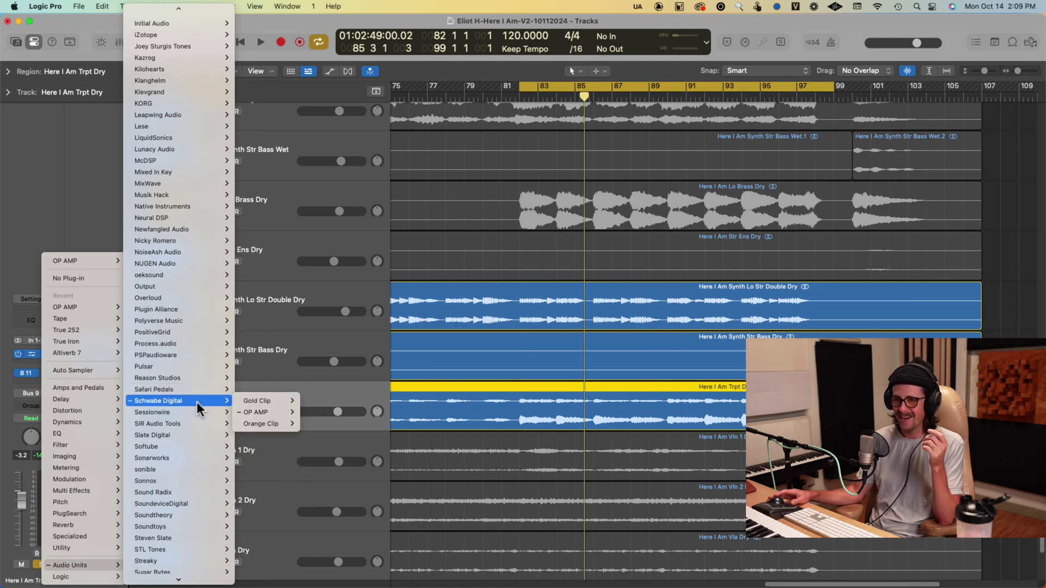
mouse_move(247, 400)
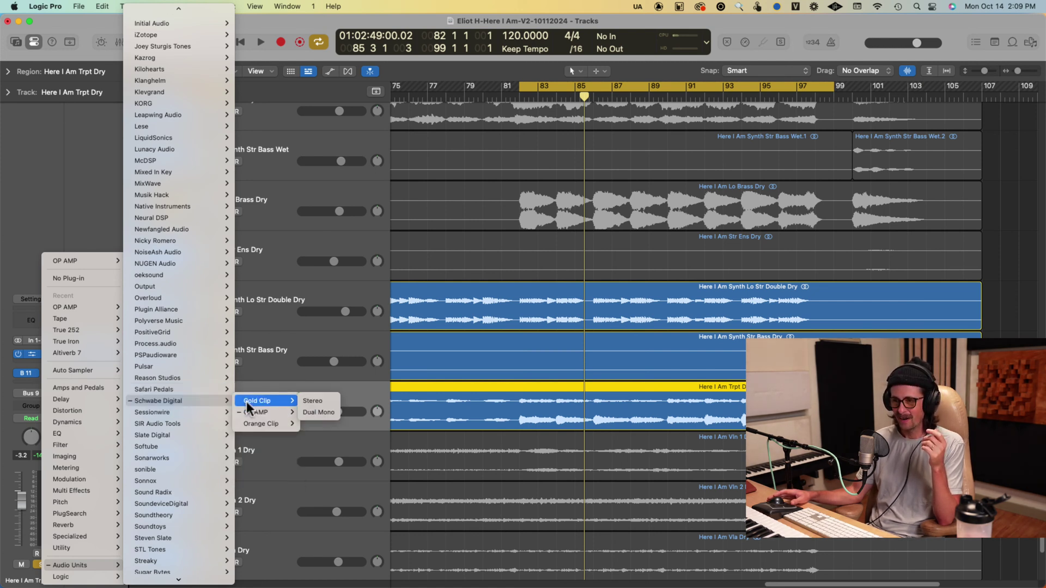
click(316, 402)
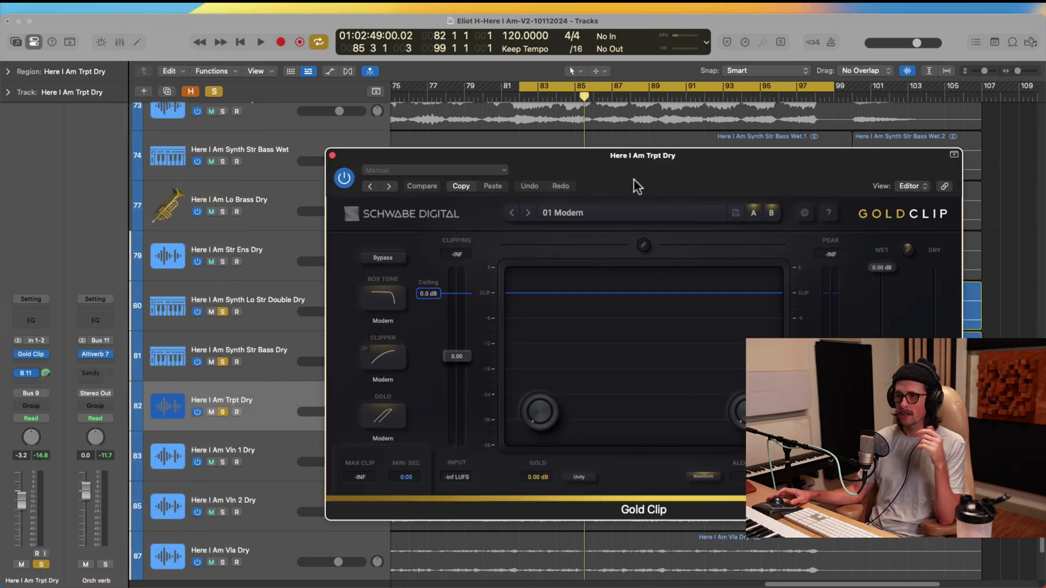
drag(633, 178, 346, 72)
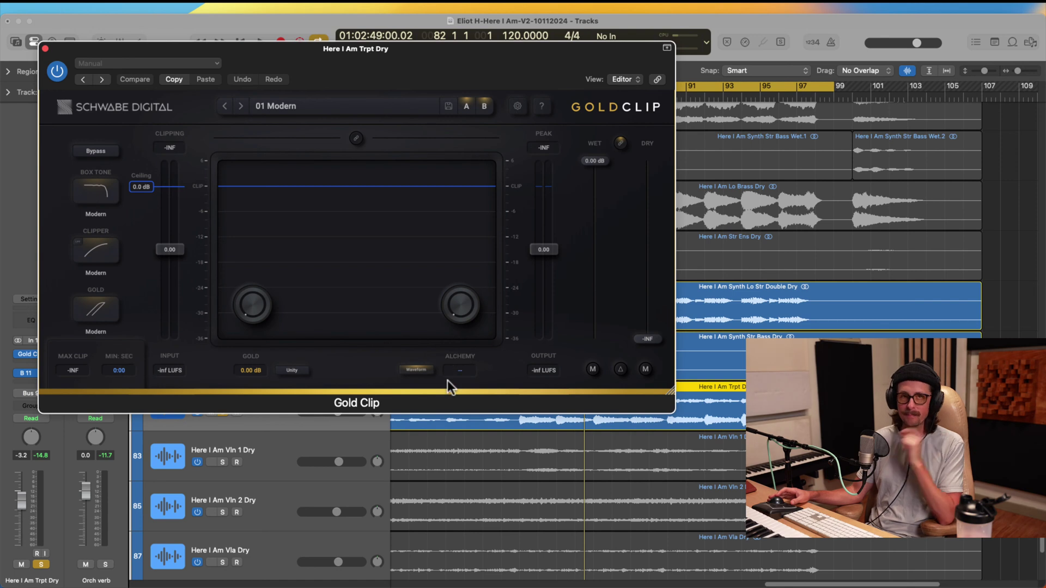
Activate Gold Clip's Alchemy control and raise it to 2.00 dB while the looped trumpet section plays.
click(420, 370)
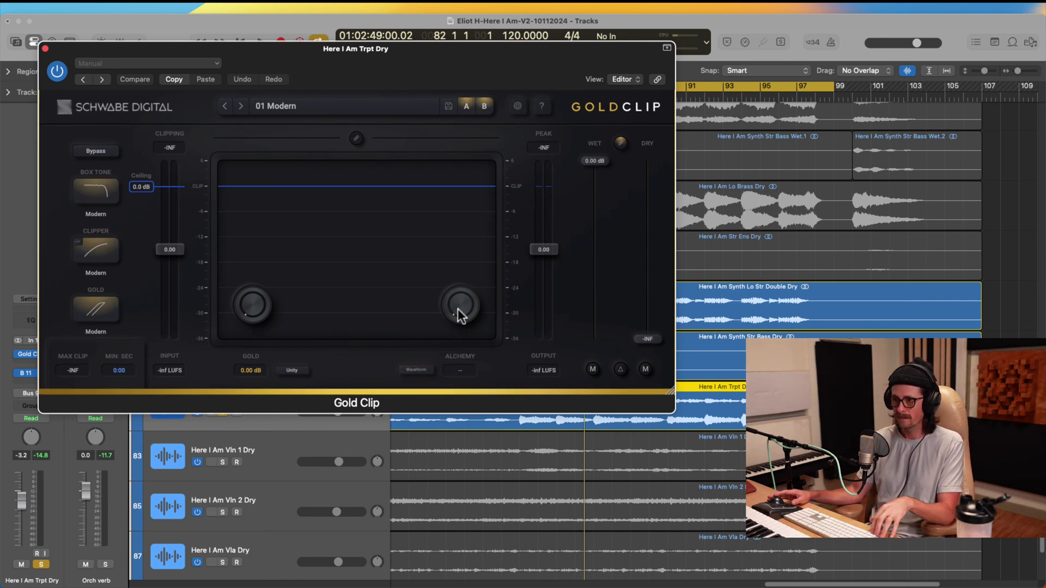
click(414, 370)
click(459, 305)
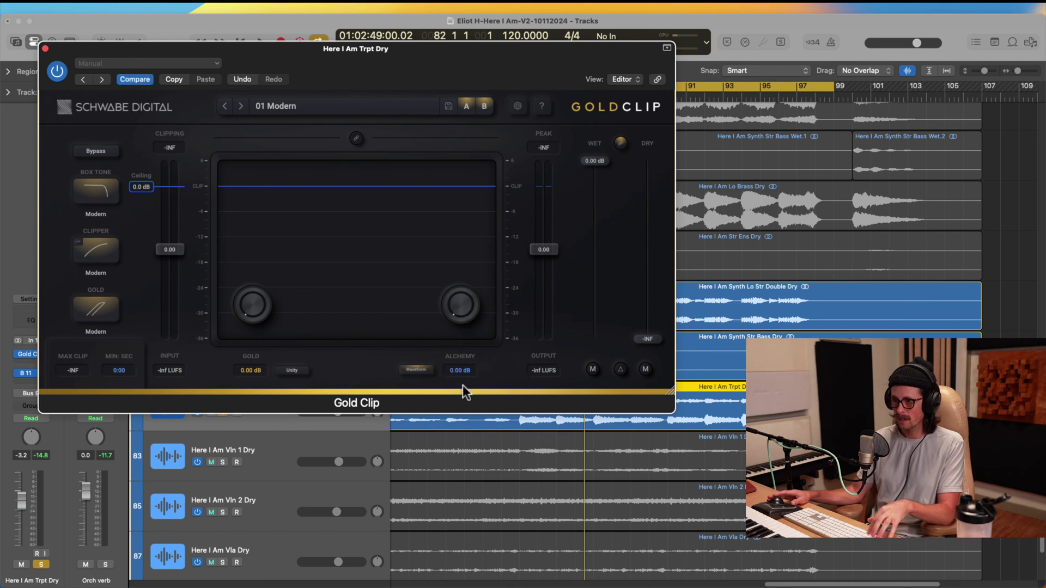
drag(474, 300, 456, 234)
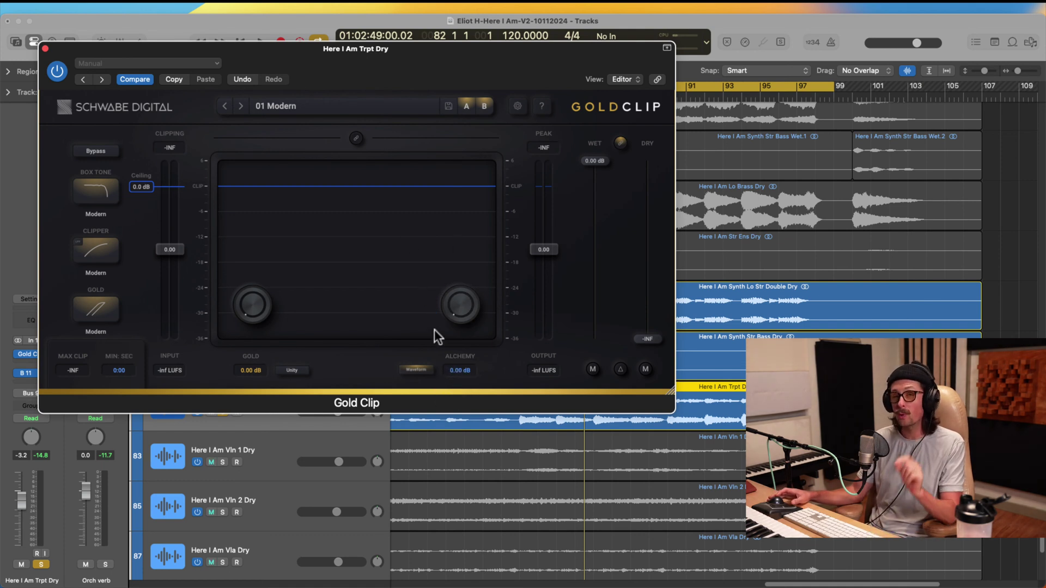
click(105, 247)
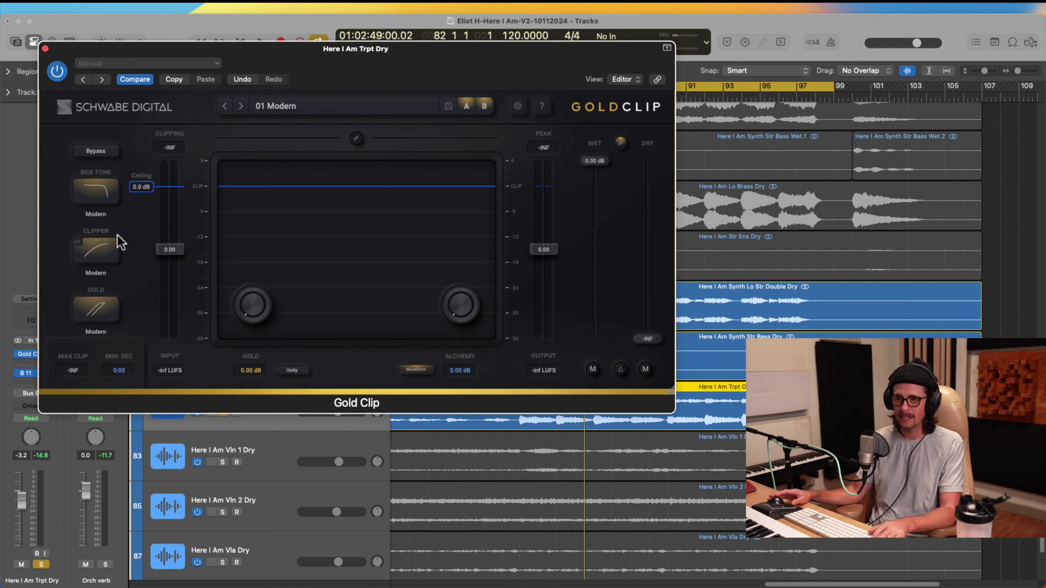
key(super+Tab)
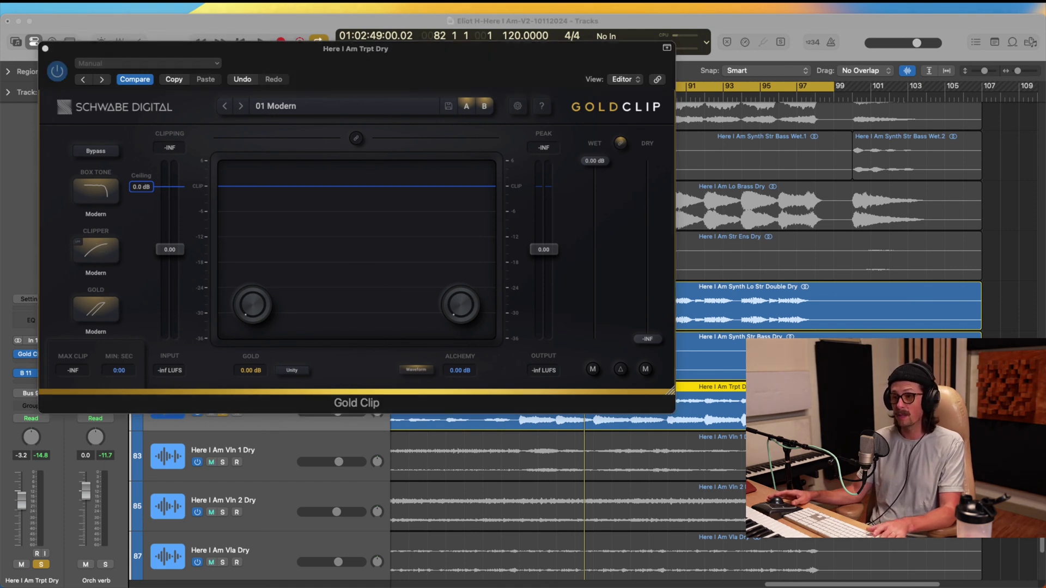
click(484, 399)
key(space)
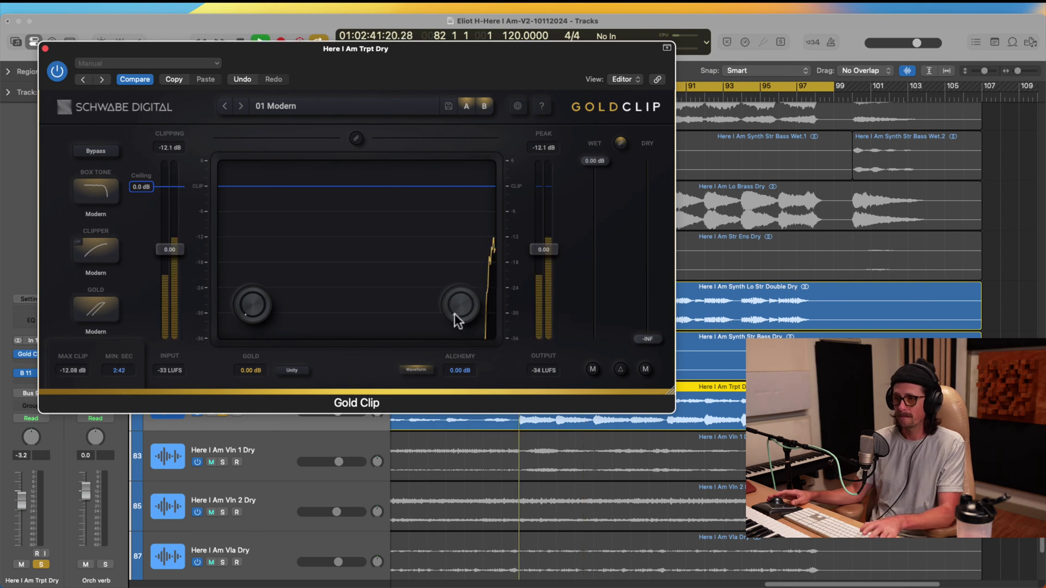
drag(460, 319, 450, 205)
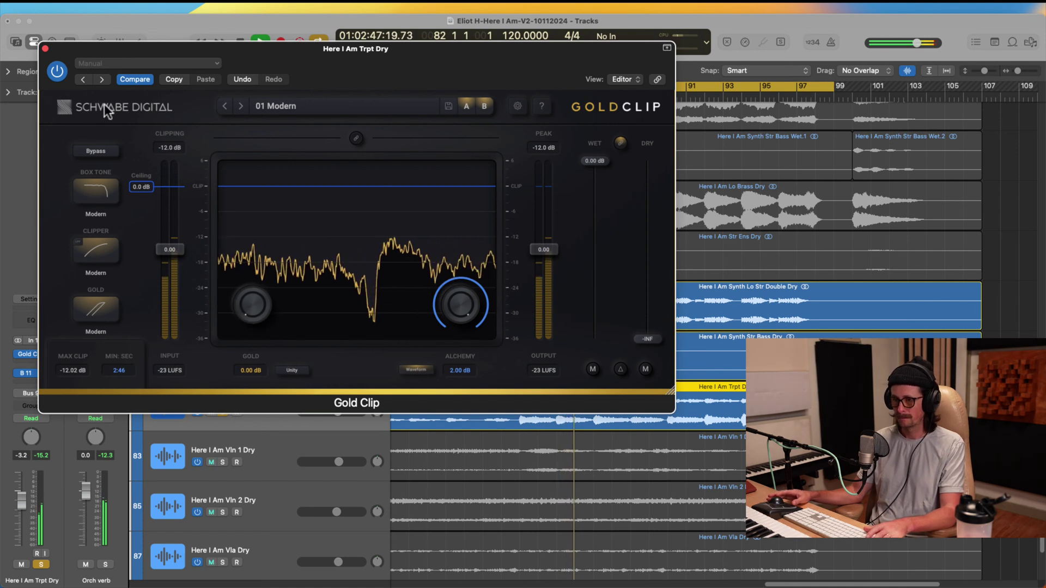
Compare the trumpet with Gold Clip bypassed and active during playback.
click(56, 71)
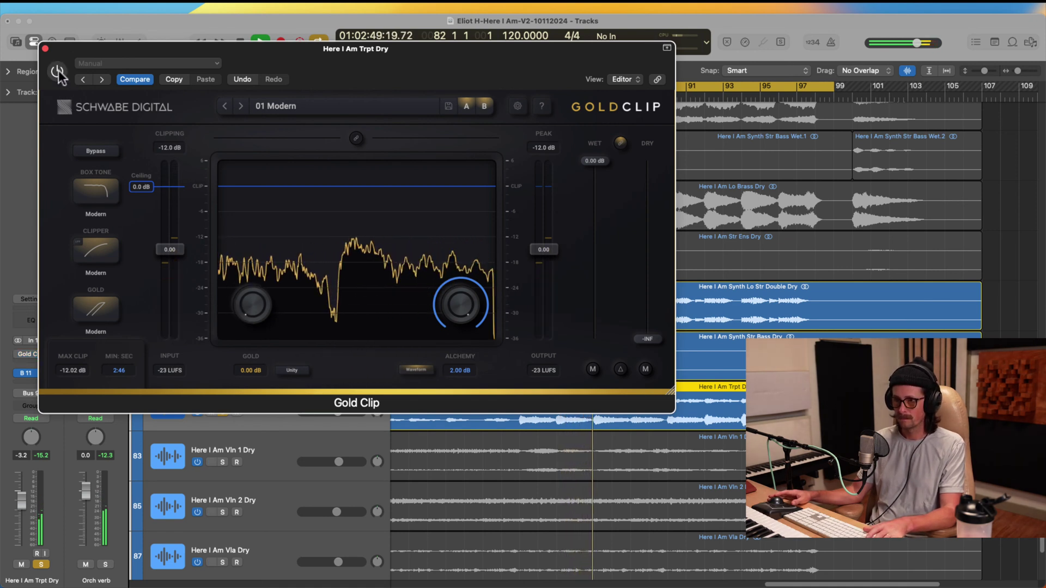
click(56, 71)
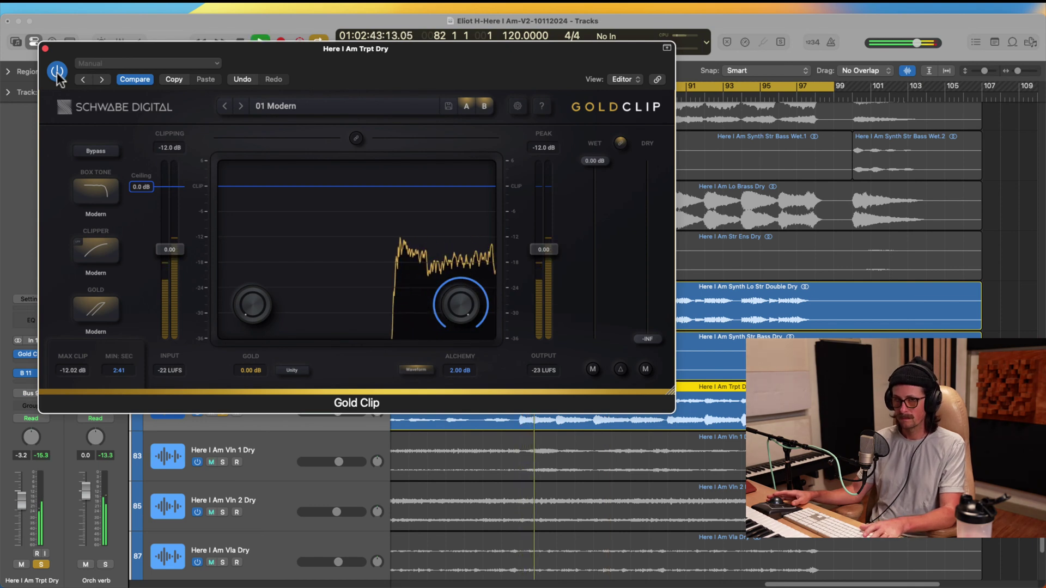
key(space)
click(56, 71)
key(space)
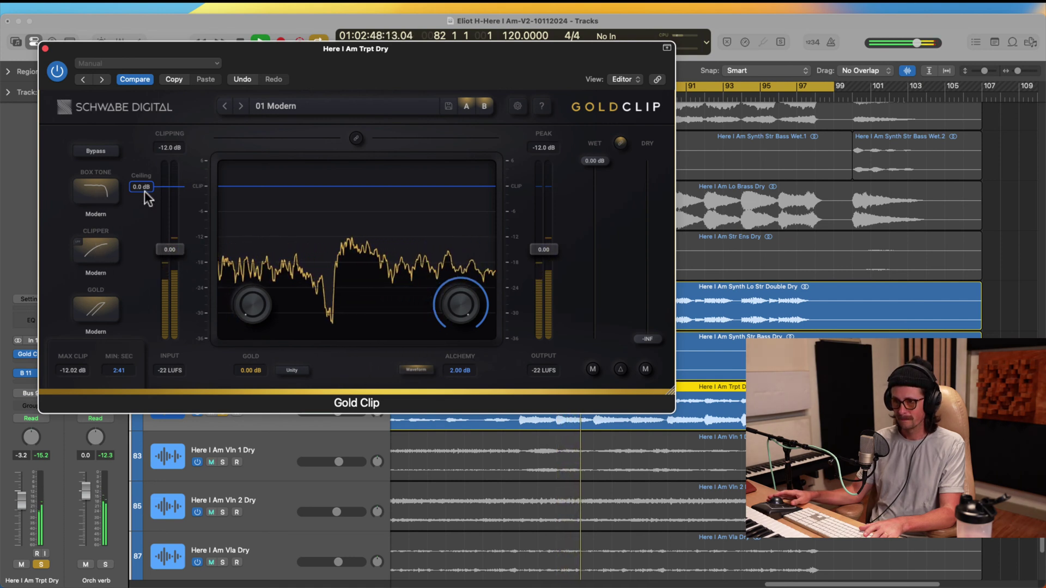
Switch Gold Clip's Gold mode to Classic and raise the Gold amount to 5.07 dB.
drag(246, 304, 250, 210)
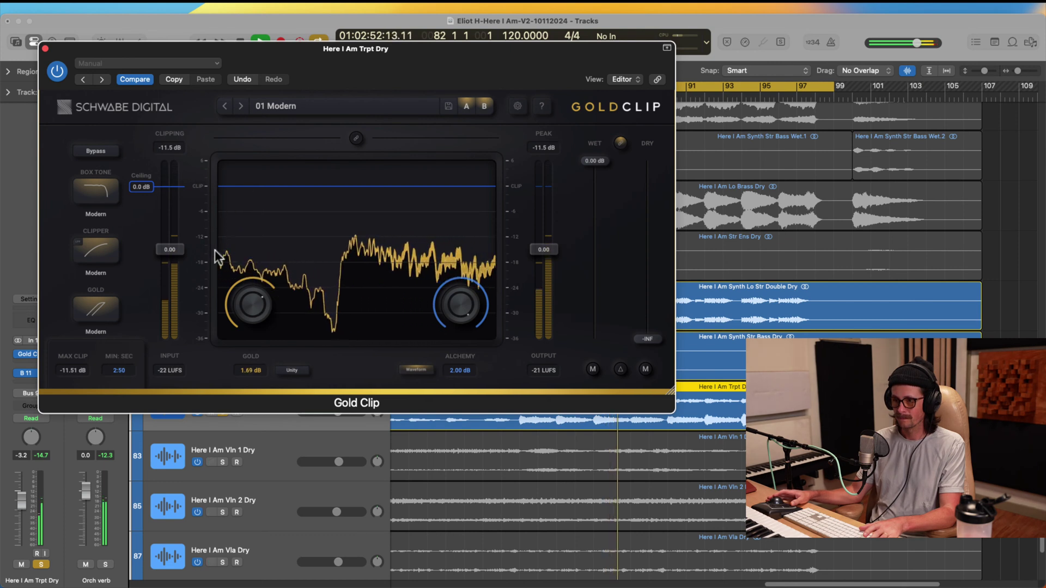
click(100, 310)
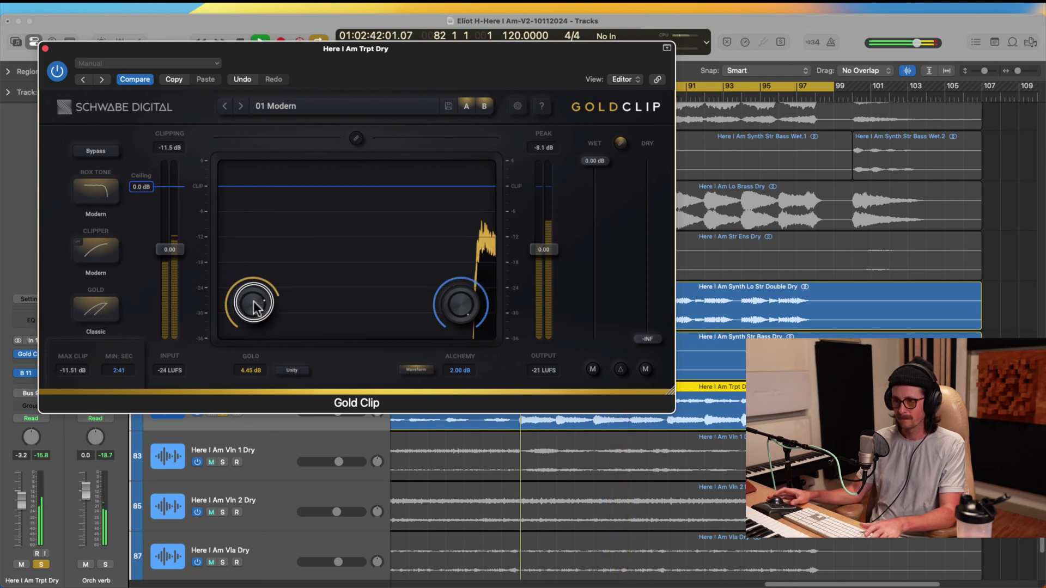
mouse_move(256, 306)
mouse_down()
mouse_move(256, 278)
mouse_move(255, 295)
mouse_up()
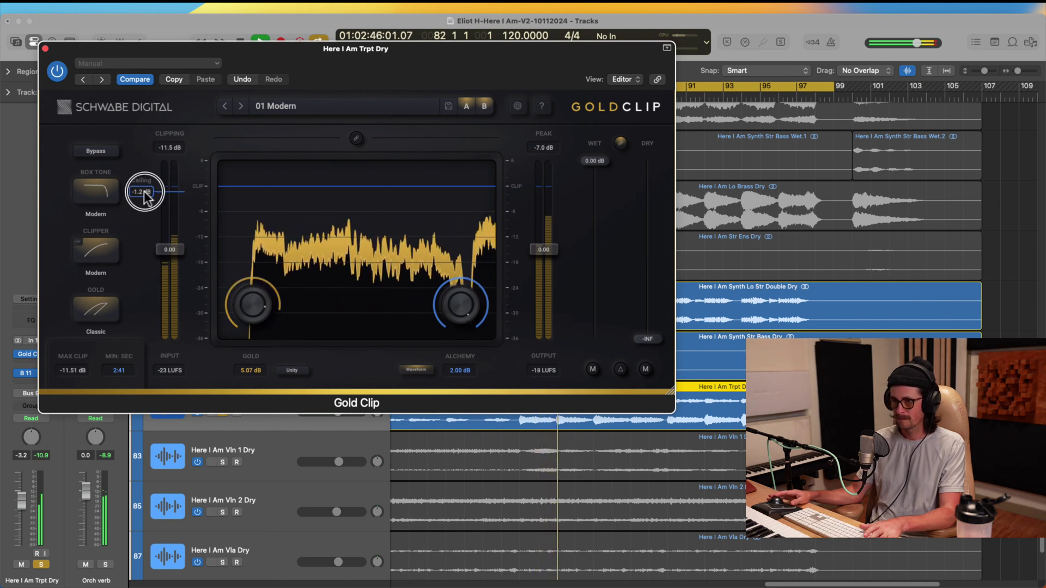
Set Gold Clip's ceiling to -9.9 dB with the clipping gain at 3.49, and trim the Gold amount to 4.78 dB.
drag(143, 187, 150, 229)
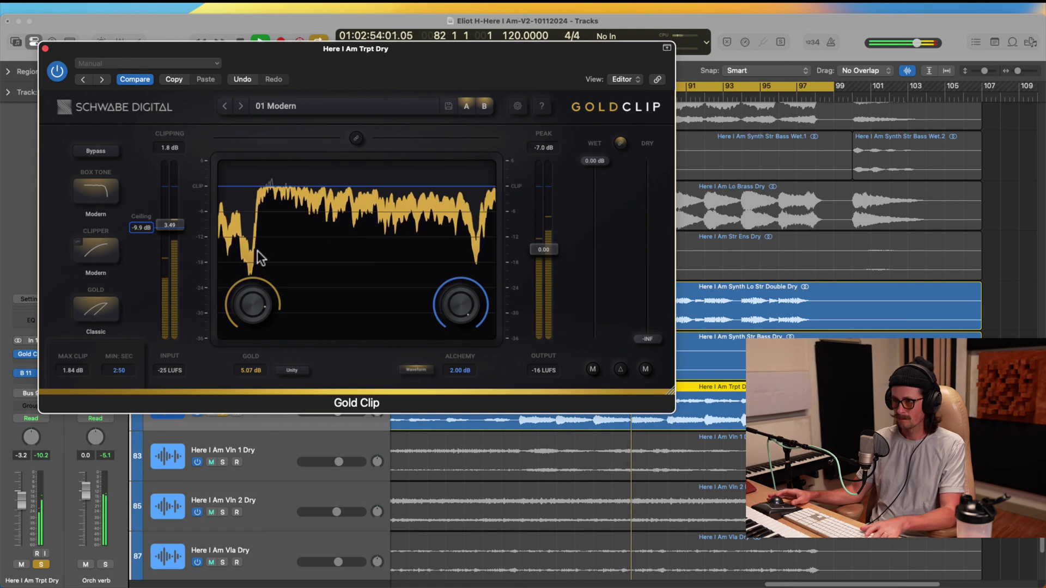
key(space)
key(space)
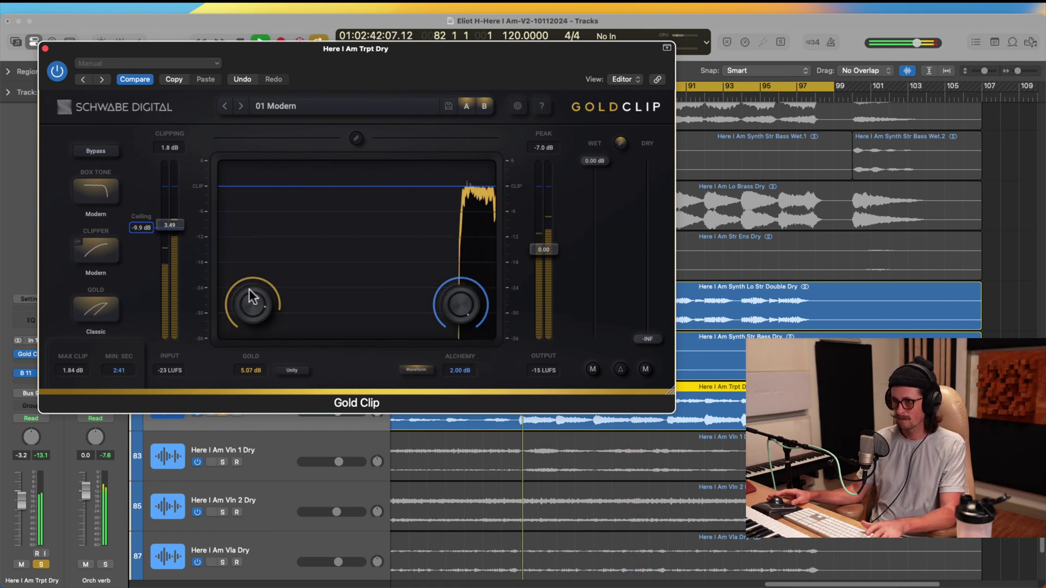
drag(263, 308, 261, 313)
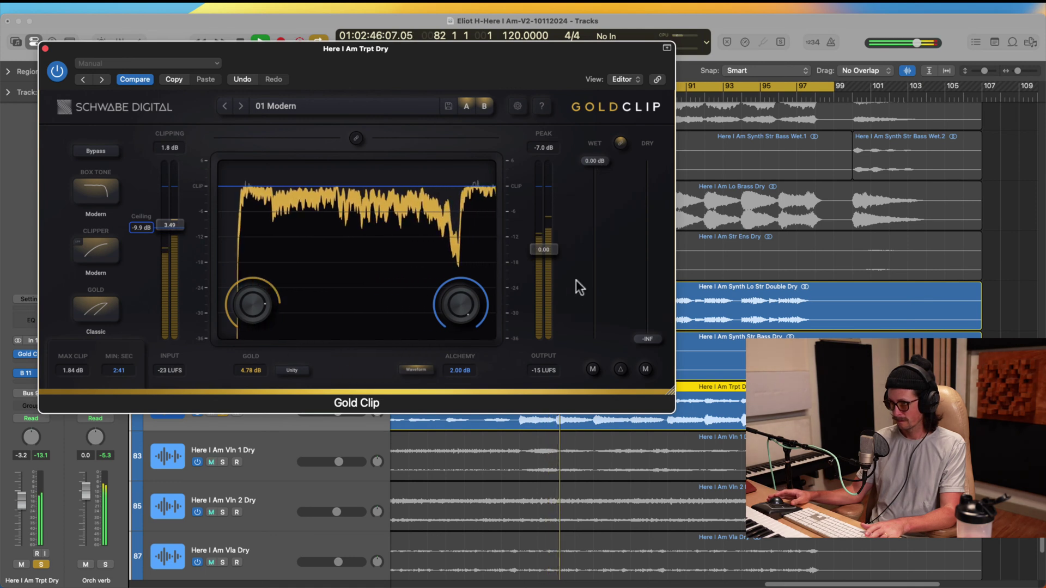
Lower Gold Clip's output level to -5.83, comparing the processed trumpet with the bypassed sound.
drag(542, 250, 539, 281)
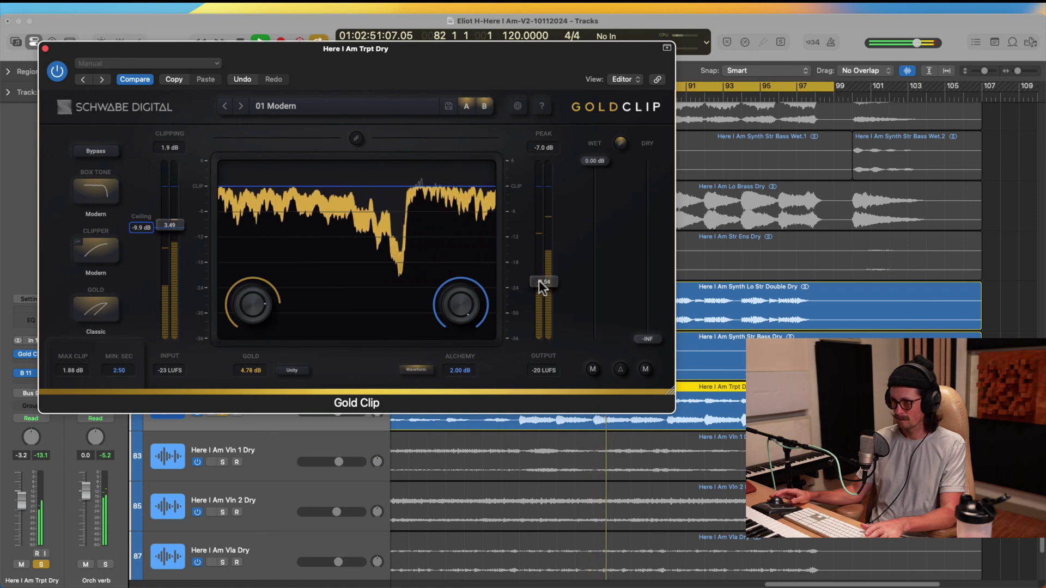
key(Return)
click(57, 72)
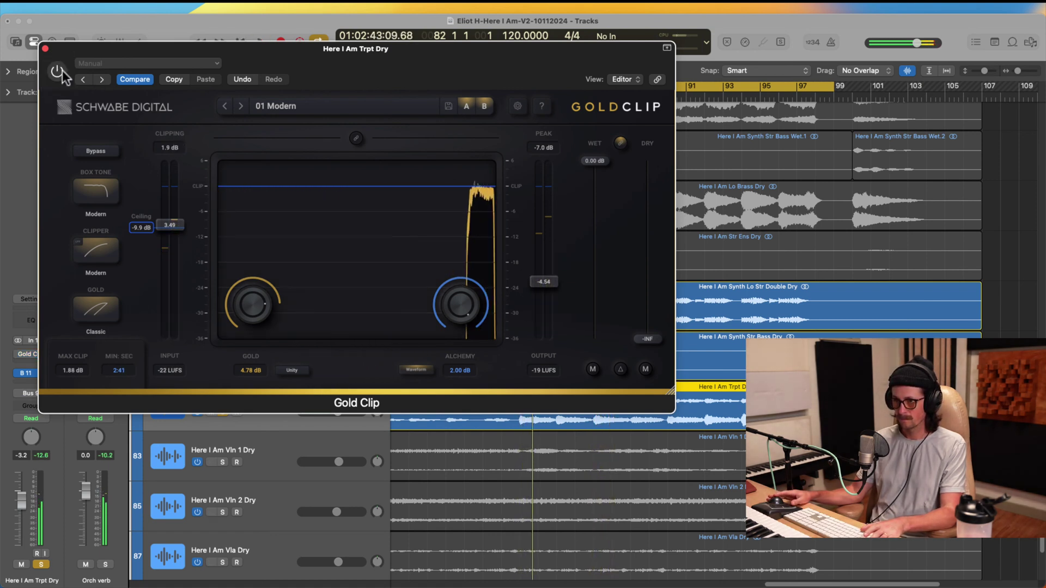
click(58, 71)
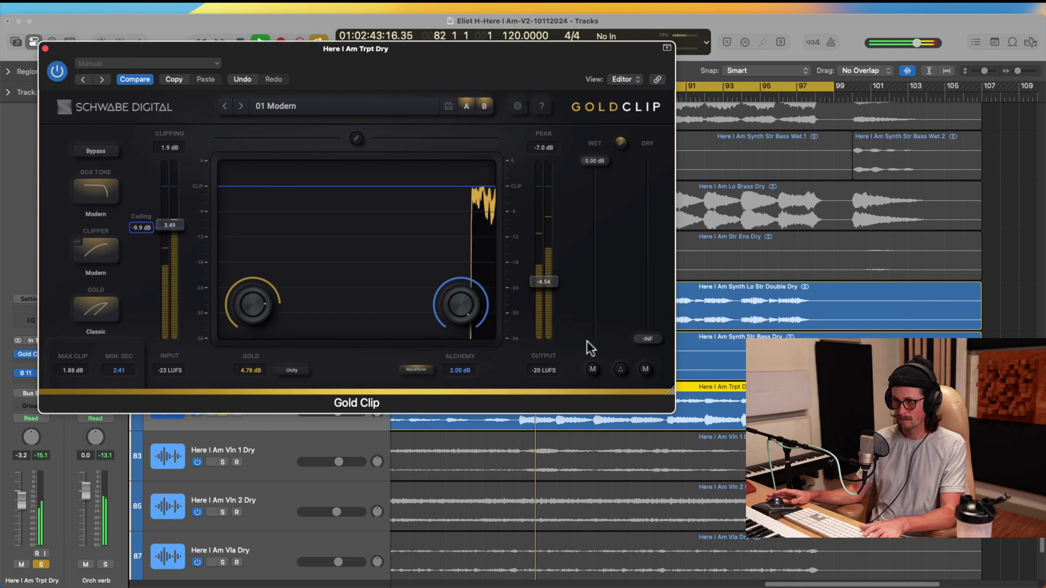
drag(544, 287, 543, 300)
key(Return)
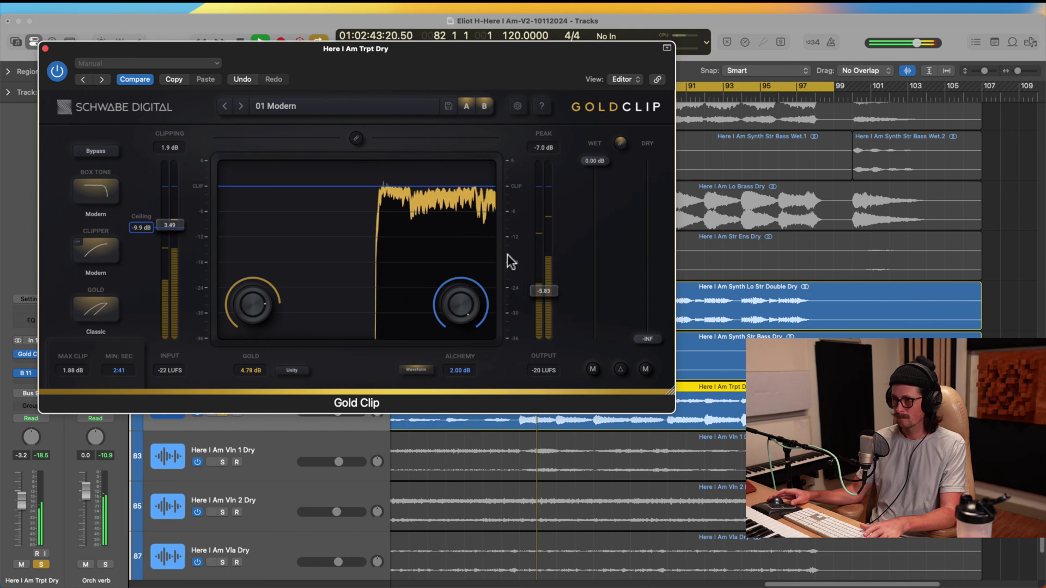
Recheck the trumpet level against bypass and fine-tune Gold Clip's output to -6.06.
click(58, 72)
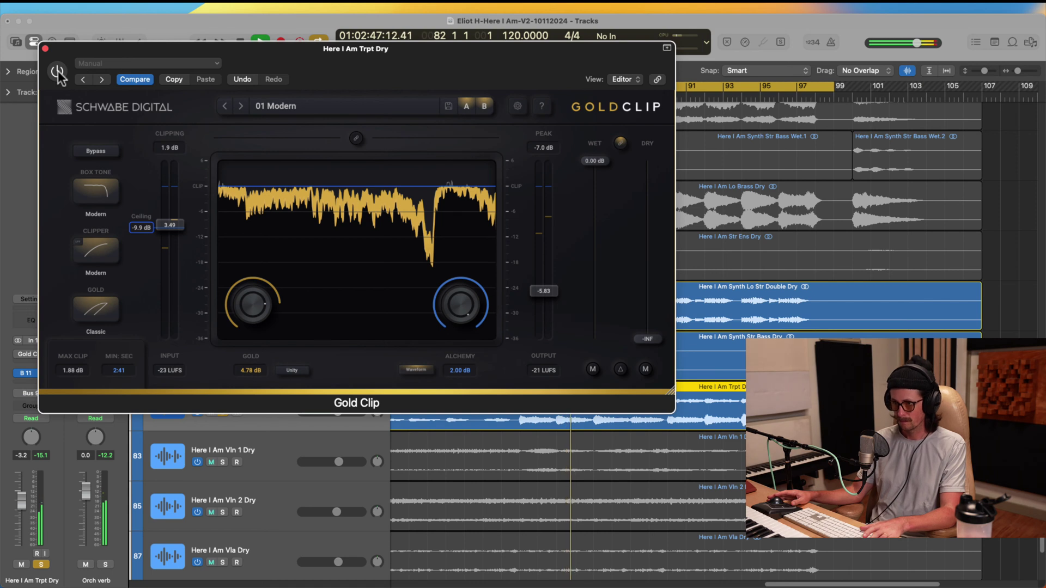
click(57, 73)
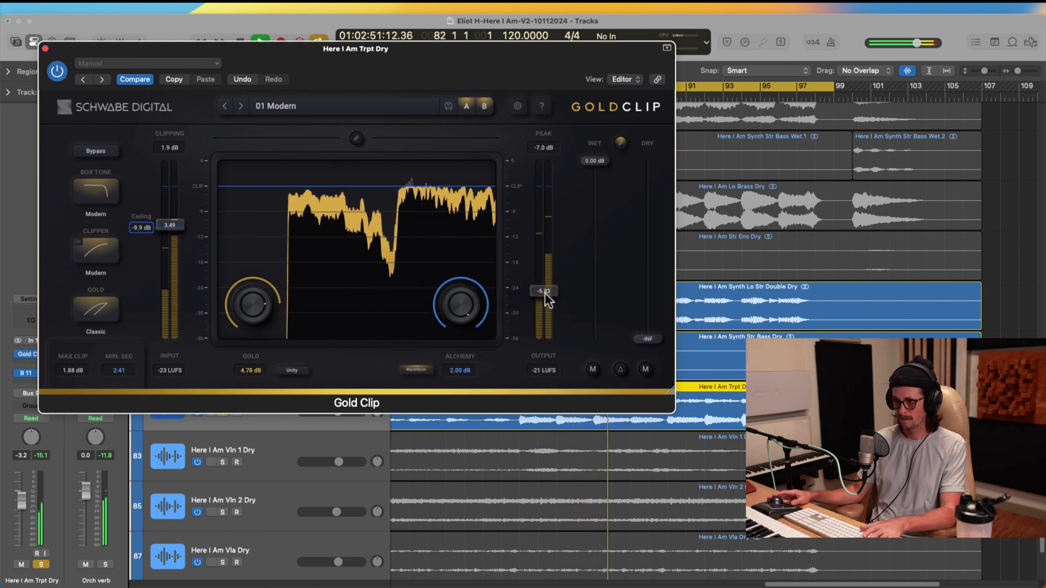
drag(545, 293, 544, 295)
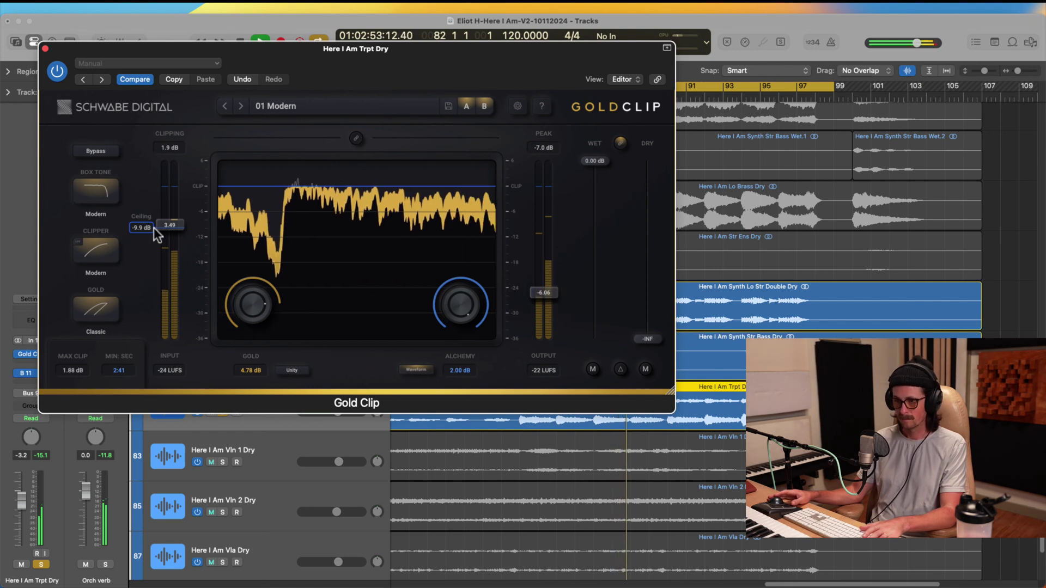
Switch the Clipper mode to Classic and compare it with bypass before stopping playback and closing the Gold Clip window.
click(103, 249)
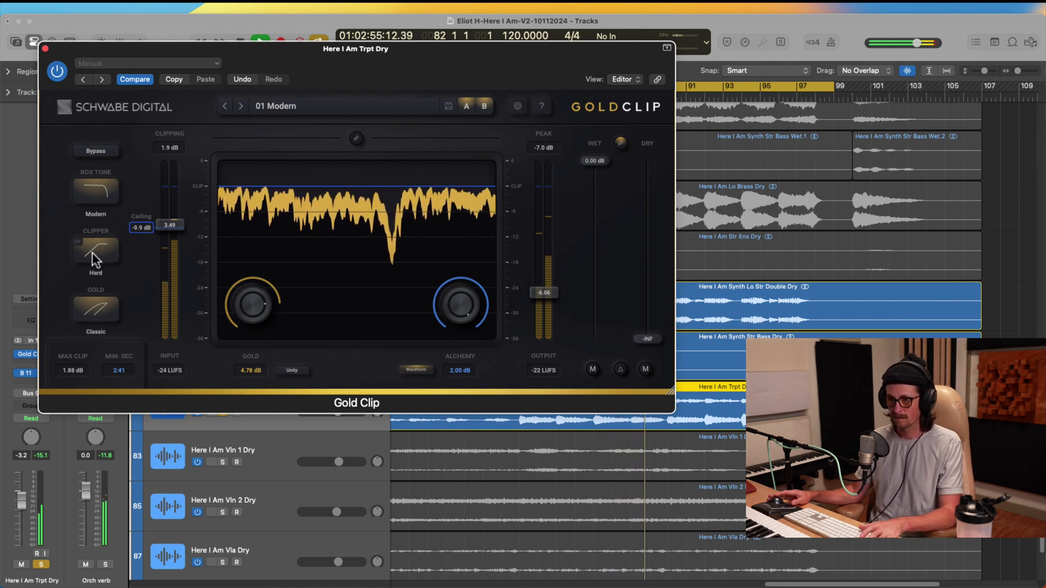
click(97, 247)
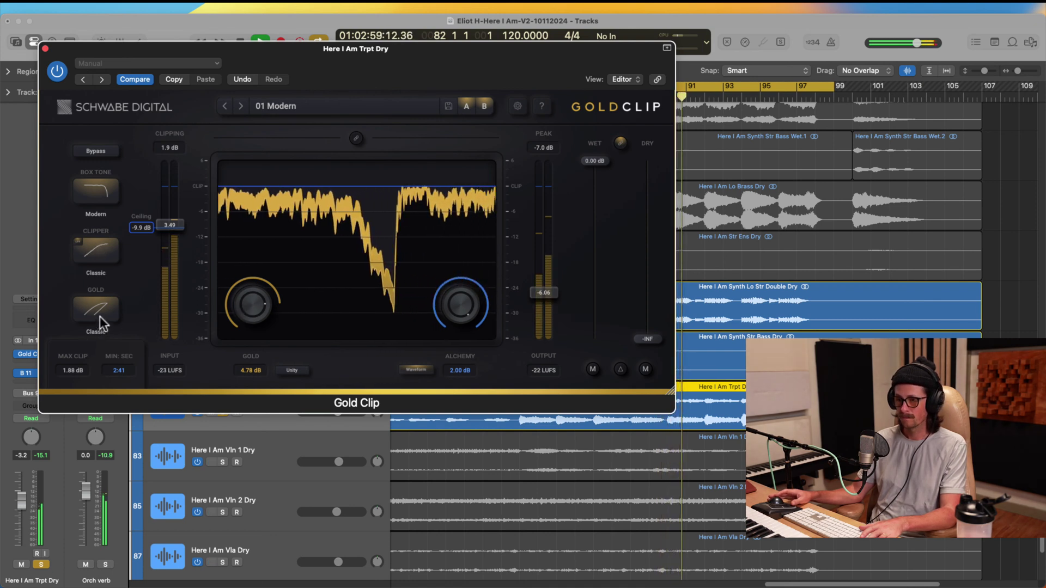
click(61, 69)
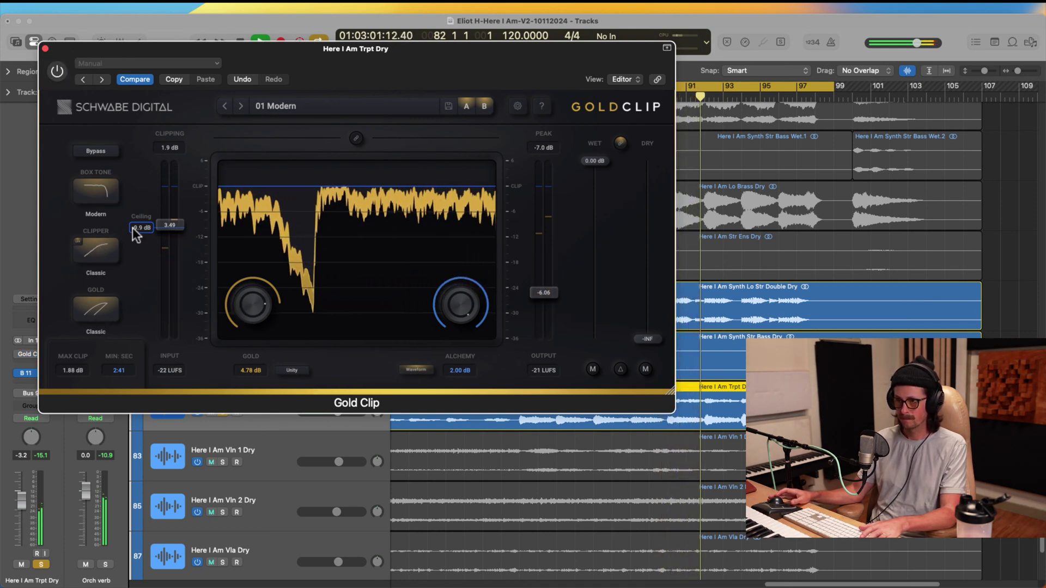
click(52, 61)
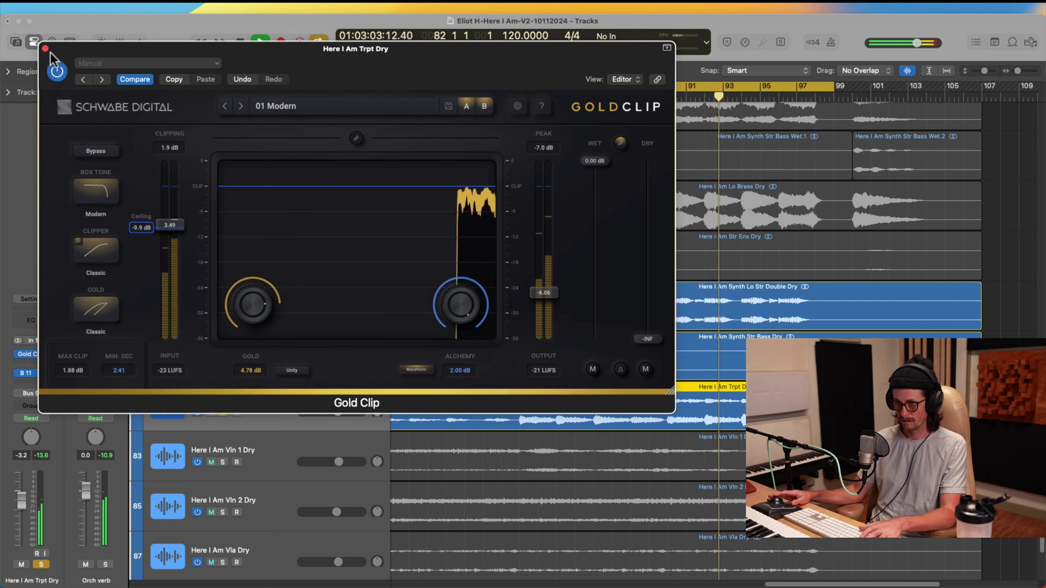
key(space)
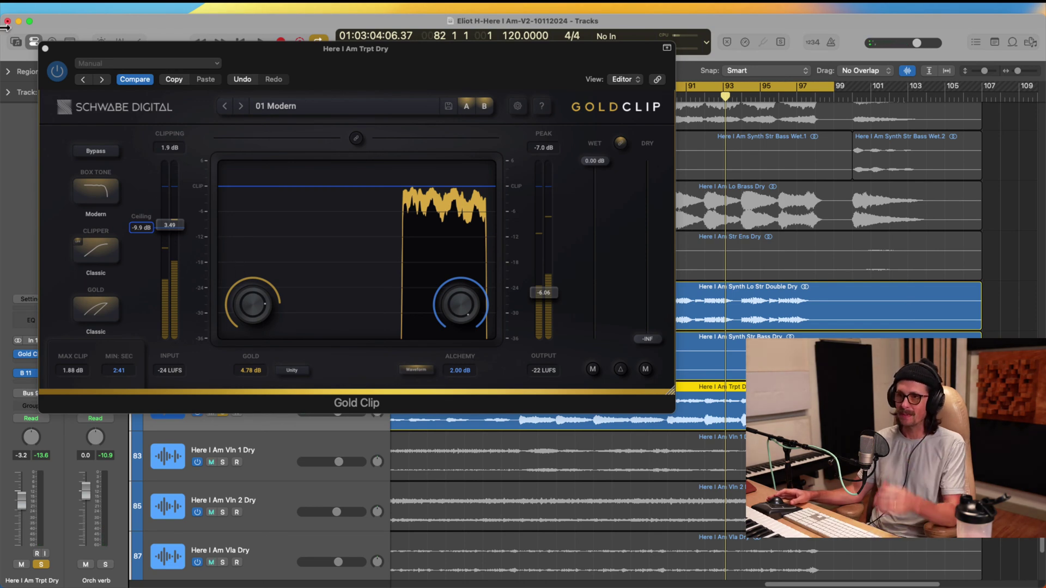
click(45, 48)
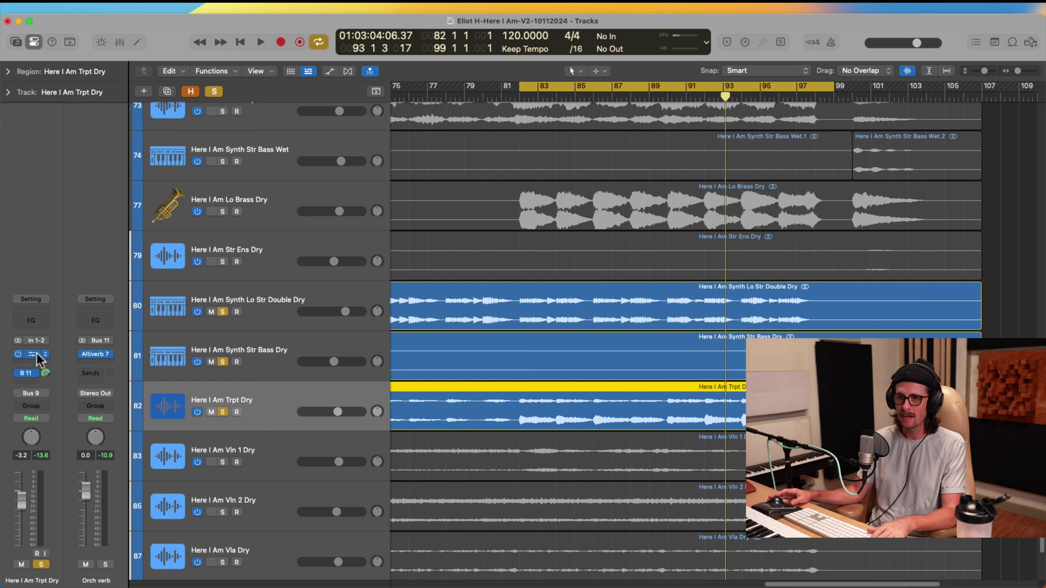
Review the trumpet's Gold Clip oversampling settings, toggle Clip Guard on and back off, and close the plug-in.
click(37, 353)
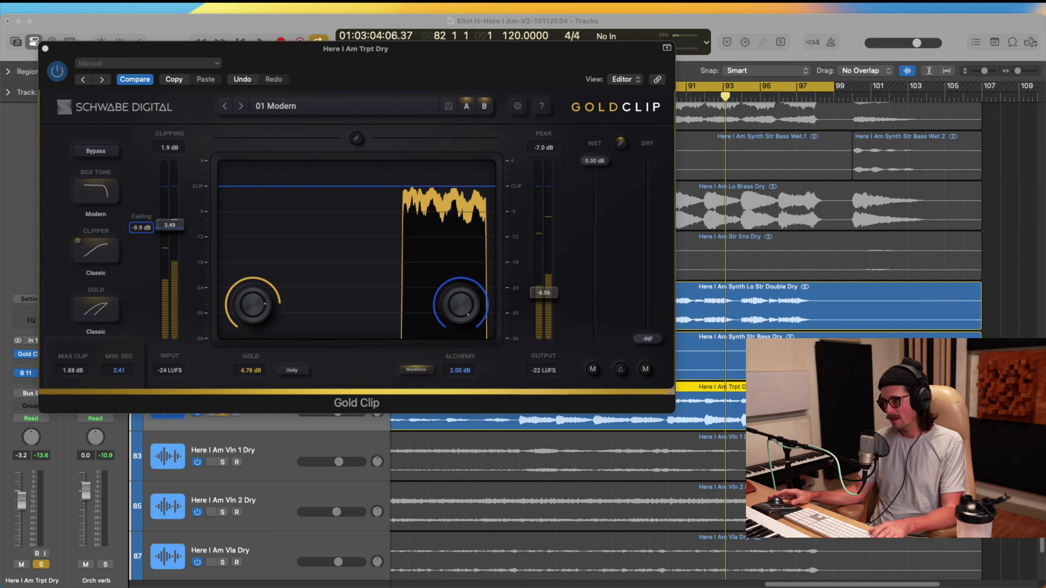
click(166, 239)
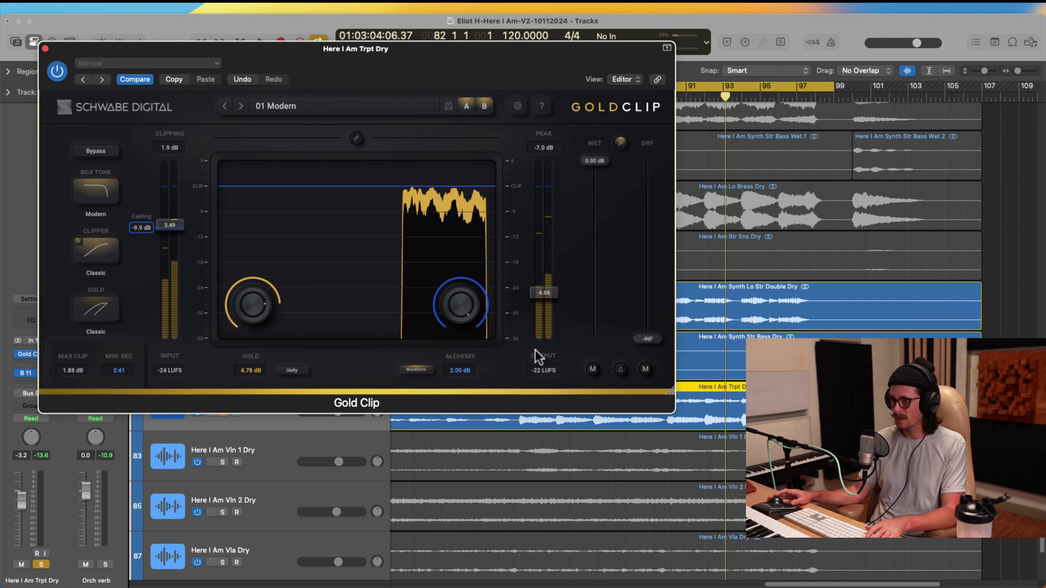
click(626, 112)
click(79, 109)
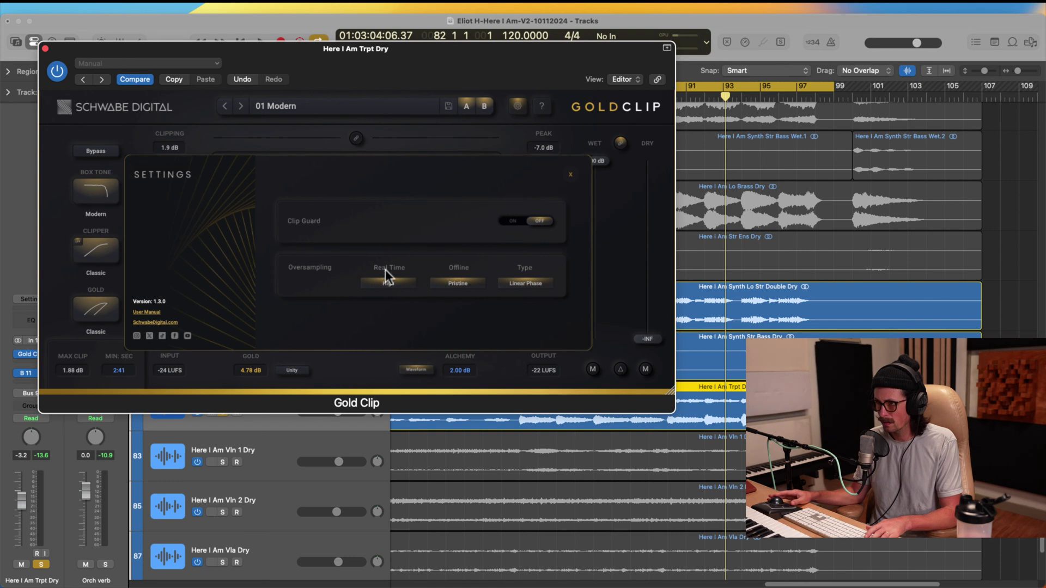
click(403, 253)
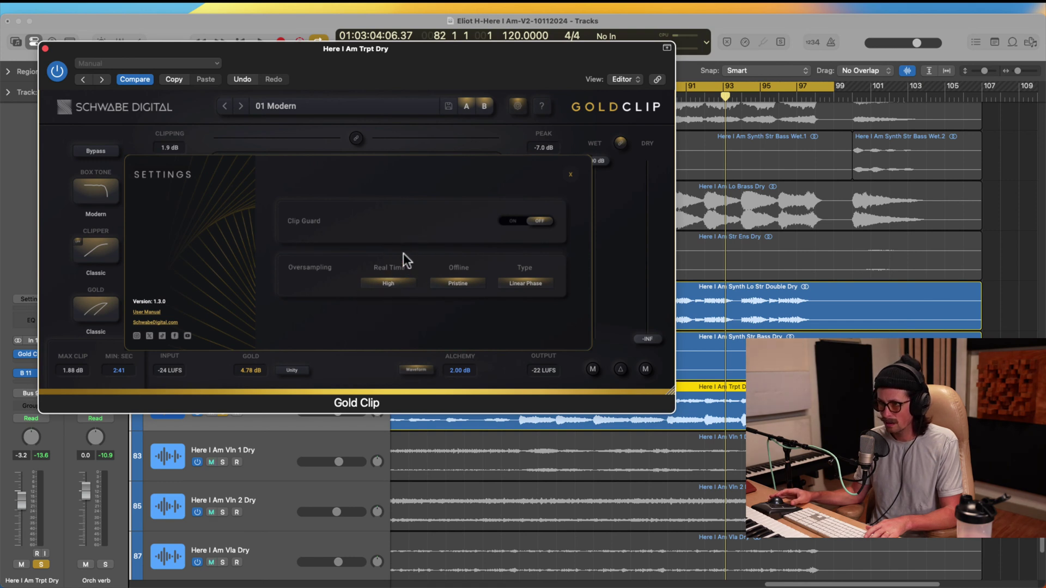
click(498, 219)
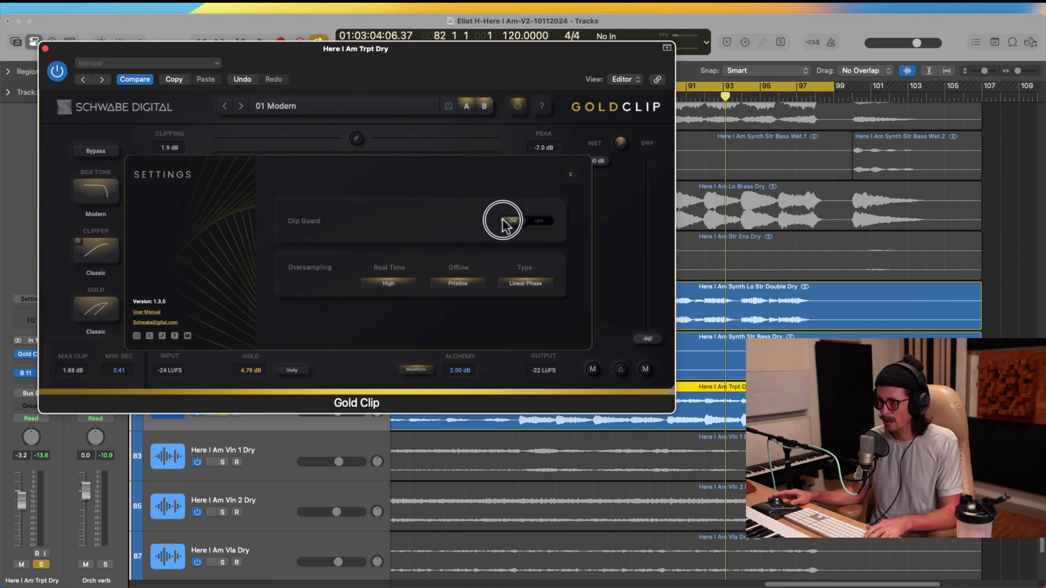
click(544, 221)
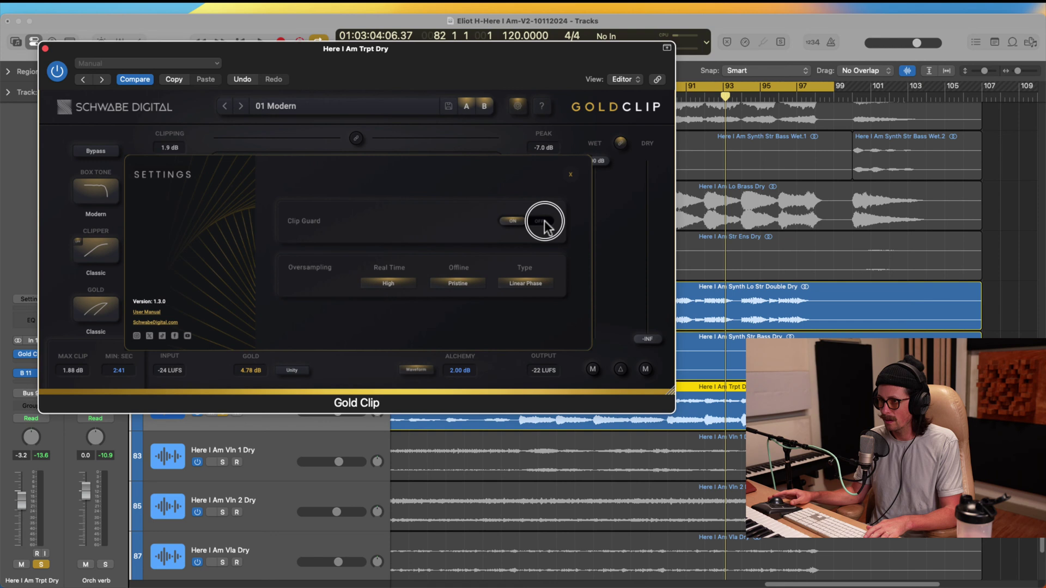
click(470, 284)
click(526, 285)
click(490, 257)
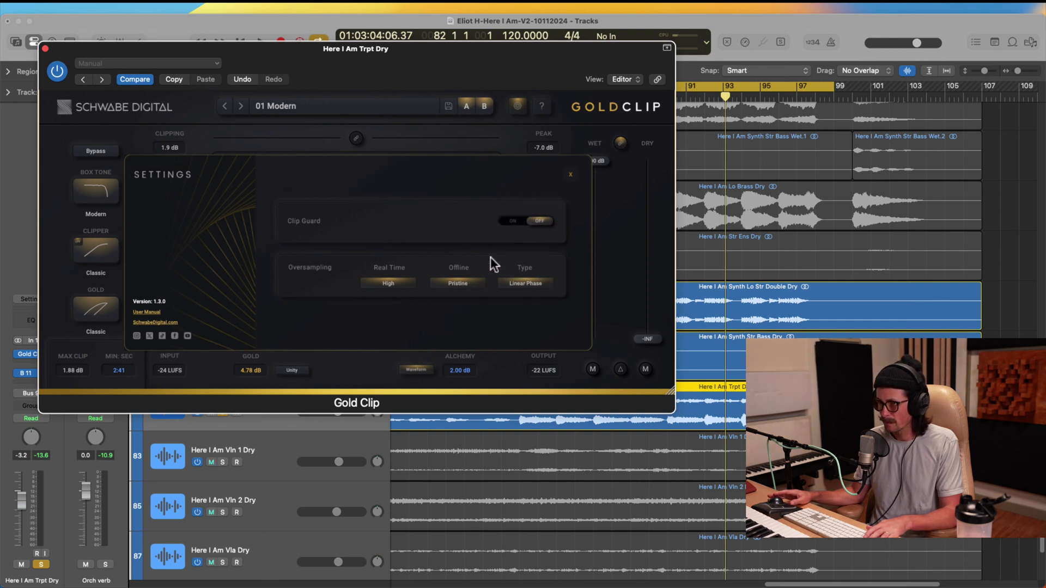
click(83, 231)
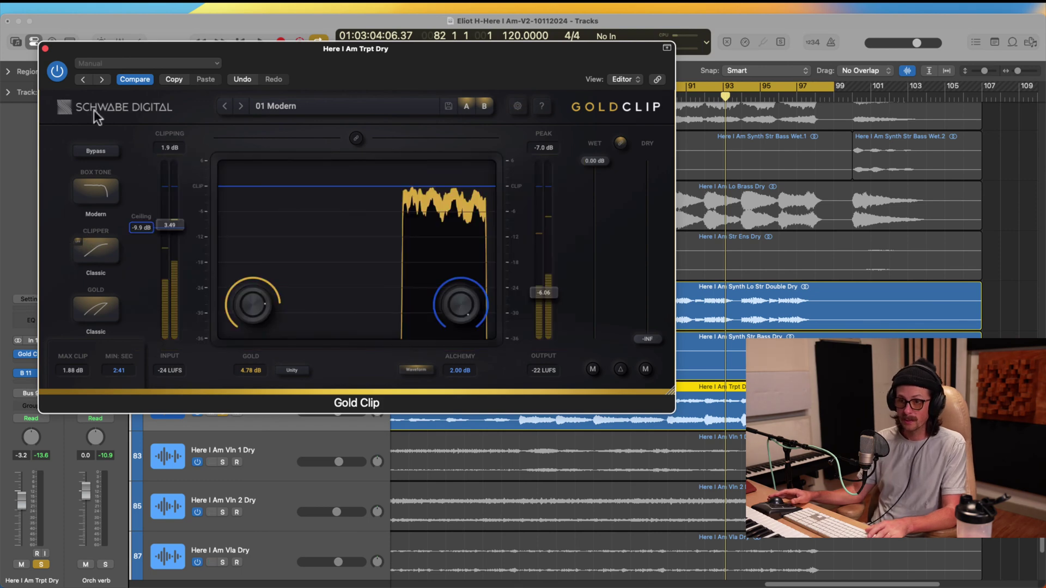
click(45, 49)
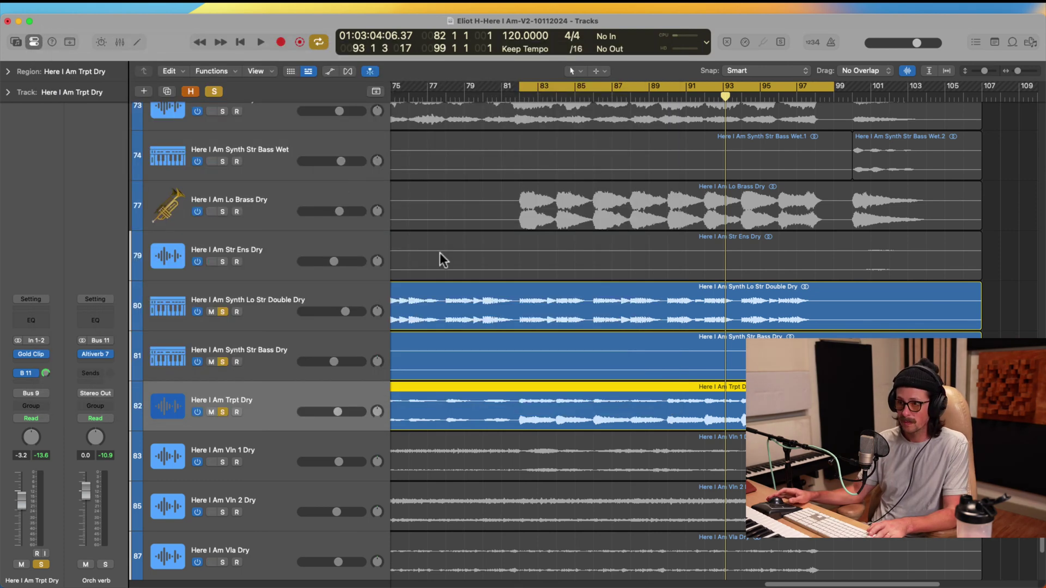
Solo the Lo Brass Dry track and lower its volume to -2.9 dB while playing it with the soloed stems.
click(244, 451)
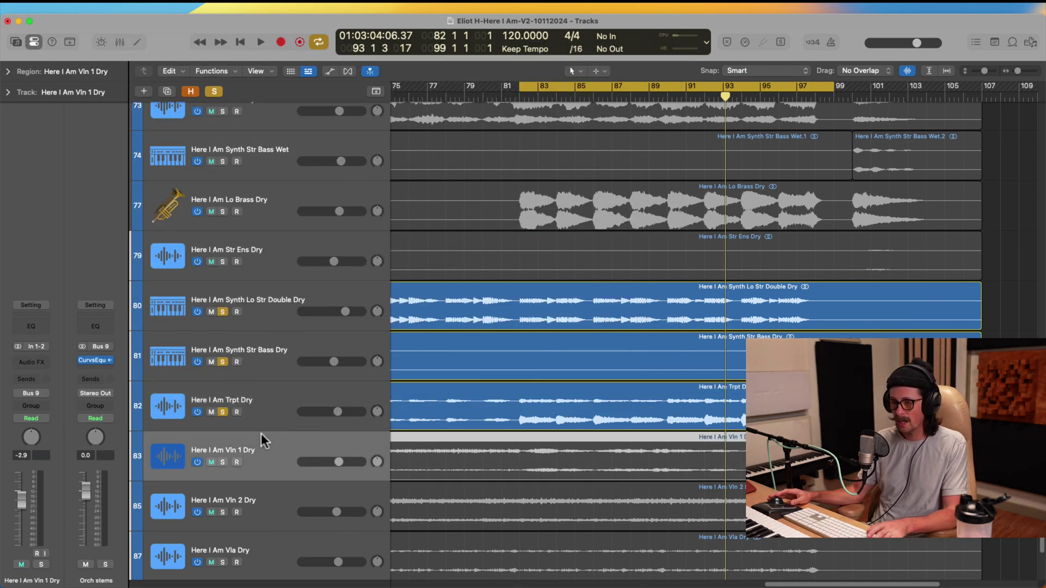
scroll(455, 398, down, 2)
scroll(462, 369, up, 2)
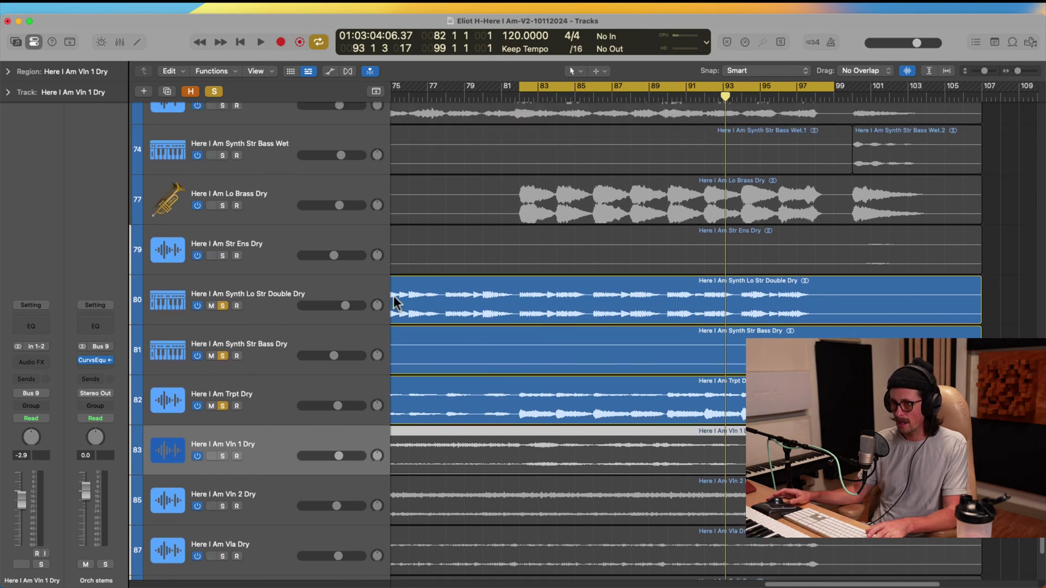
scroll(449, 256, up, 2)
click(254, 253)
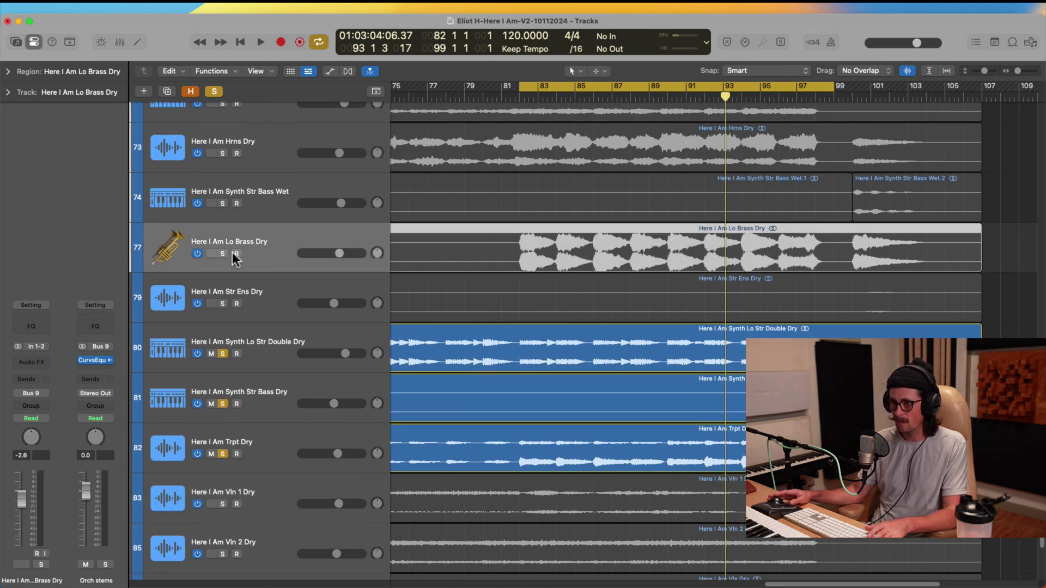
click(223, 253)
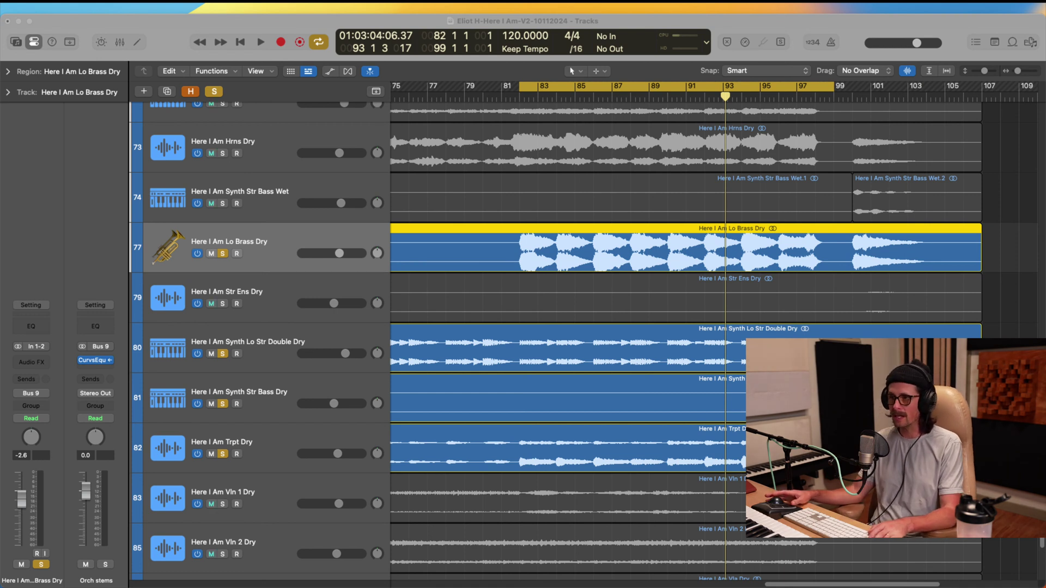
click(456, 334)
key(space)
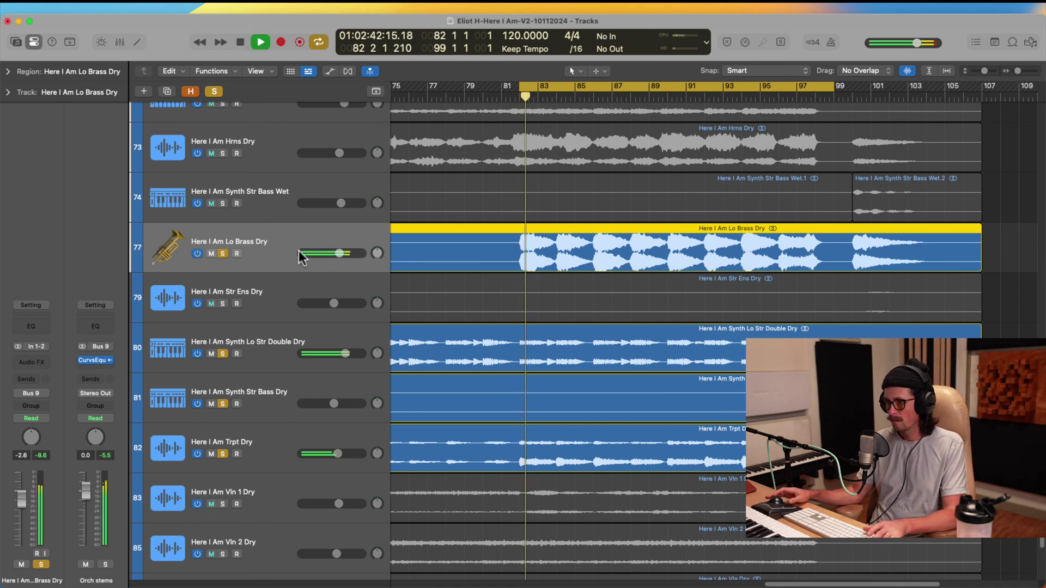
drag(340, 254, 339, 254)
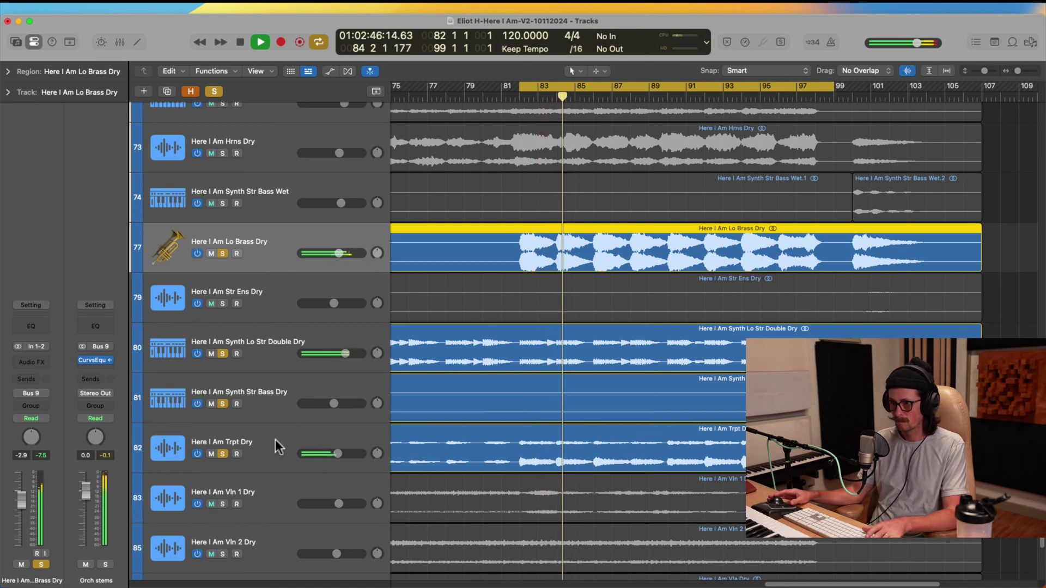
Move the Trpt Dry track directly above Lo Brass Dry and lower the Lo Brass volume to -3.5 dB.
drag(275, 442, 280, 249)
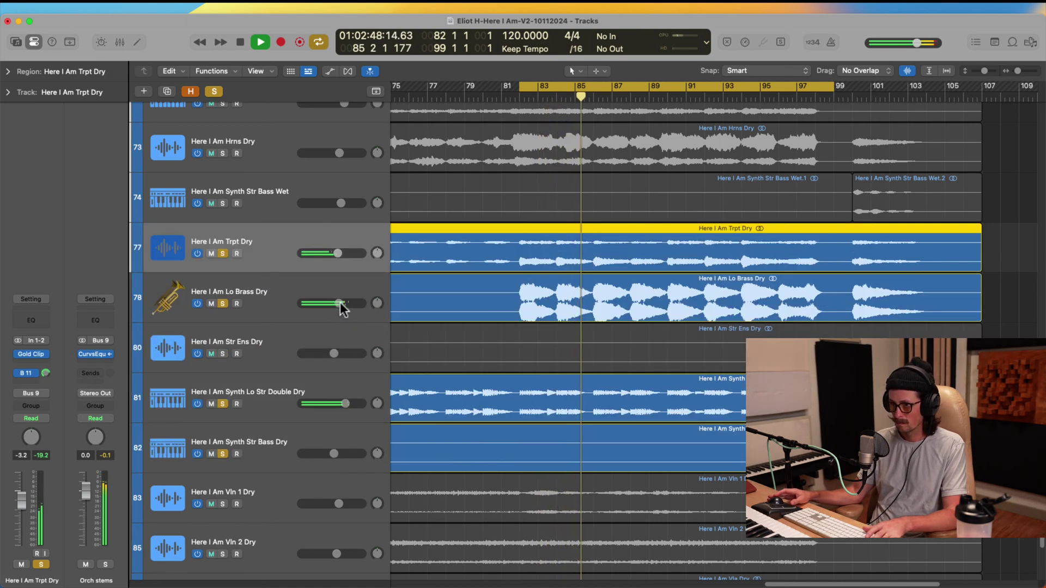
click(340, 303)
drag(340, 303, 338, 301)
click(264, 286)
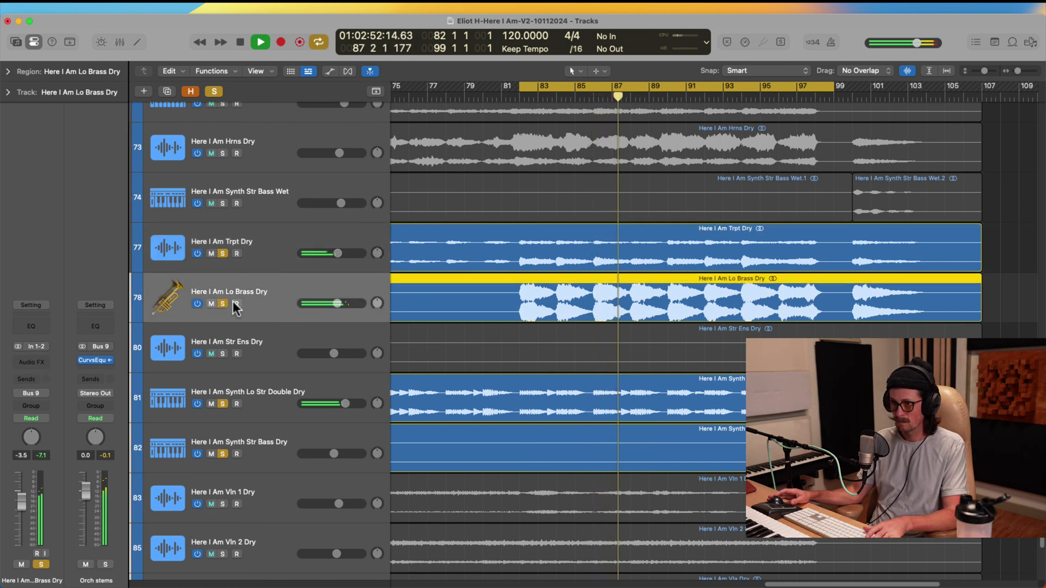
Unsolo the trumpet, send Lo Brass Dry to Bus 11 (Orch verb), and raise the send level during playback.
click(223, 253)
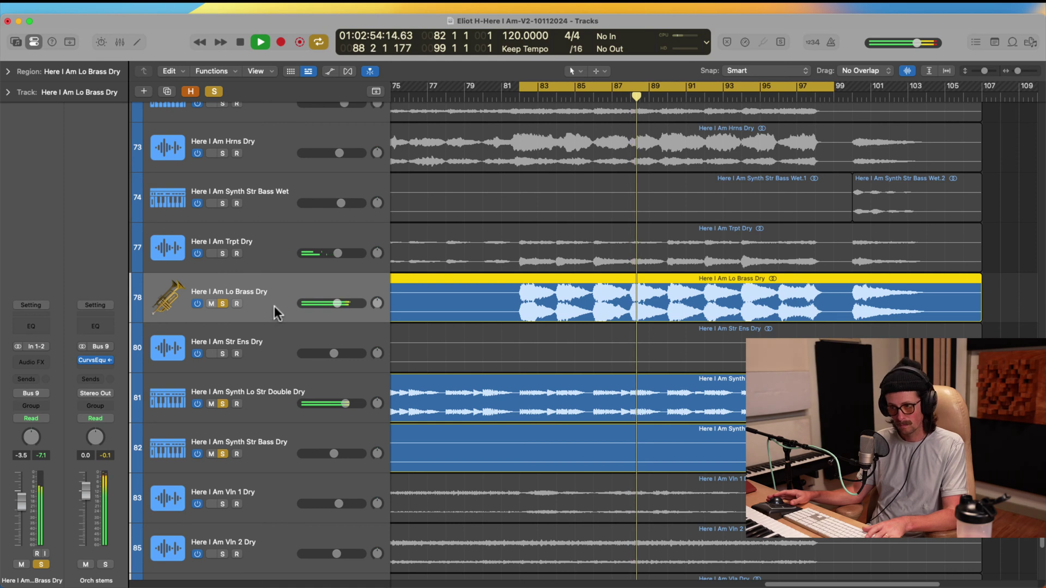
key(space)
click(25, 379)
mouse_move(33, 397)
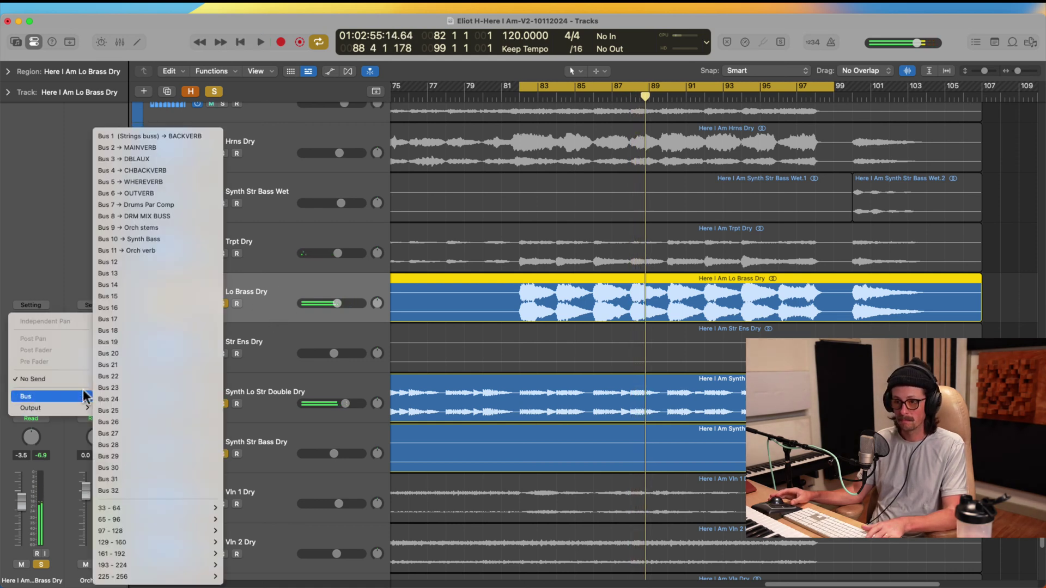
click(142, 250)
key(space)
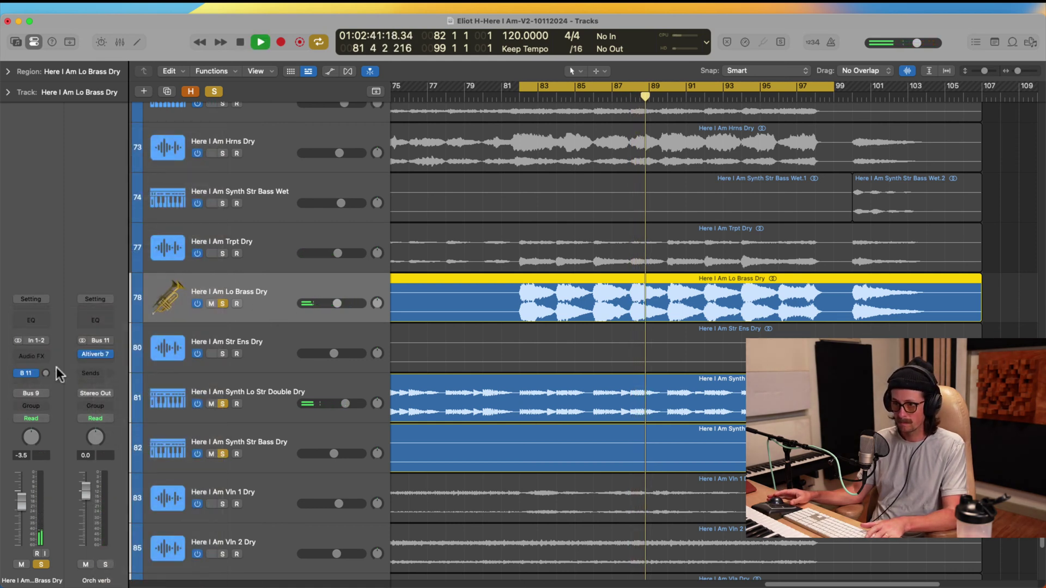
key(space)
drag(46, 373, 51, 331)
Lower Lo Brass Dry to -6.8 dB, comparing it with the solo off and with the trumpet soloed, and reduce the trumpet volume slightly.
drag(339, 304, 322, 309)
click(222, 303)
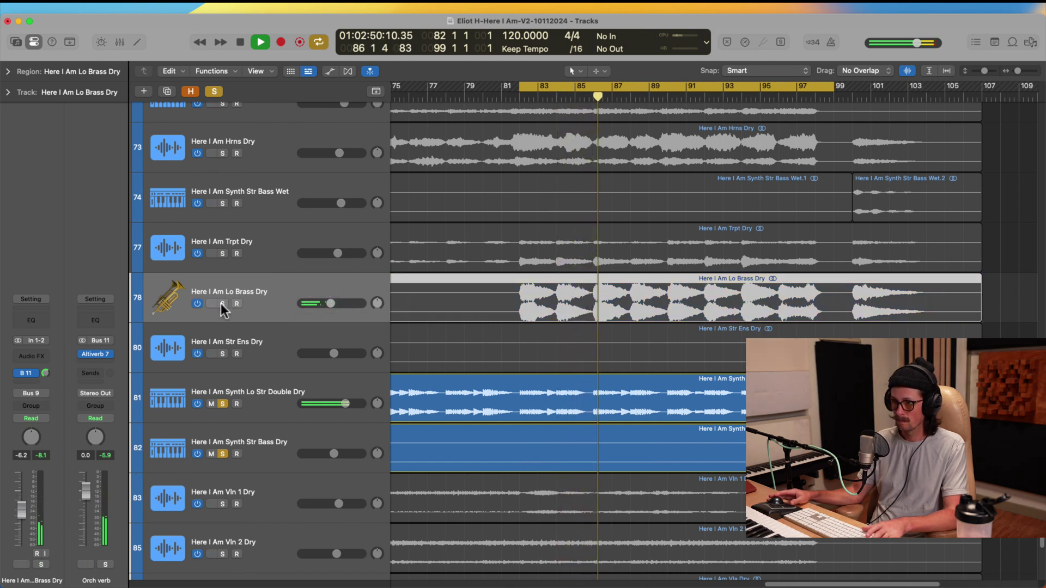
click(222, 304)
click(222, 253)
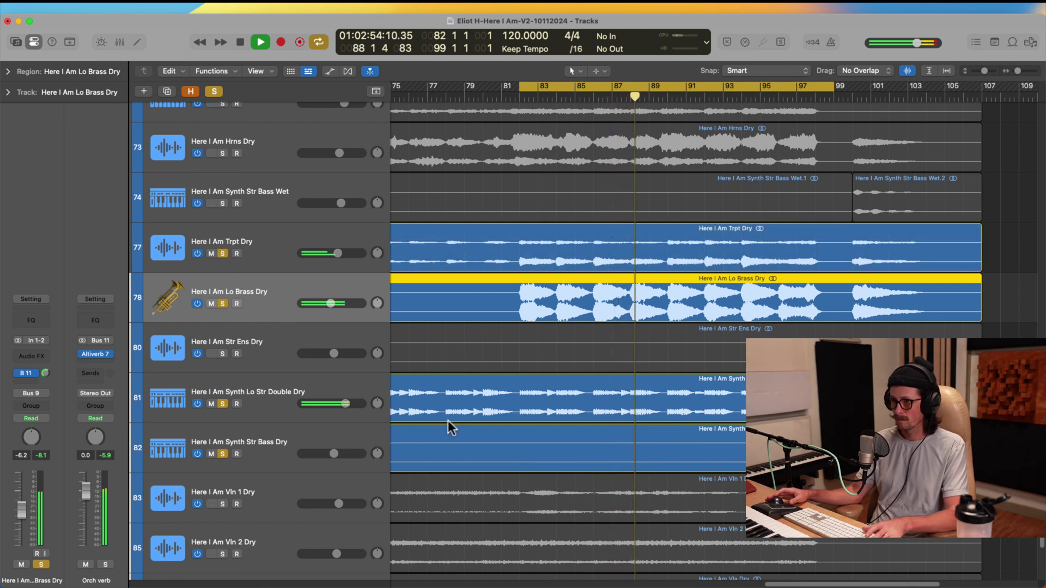
drag(333, 310, 330, 309)
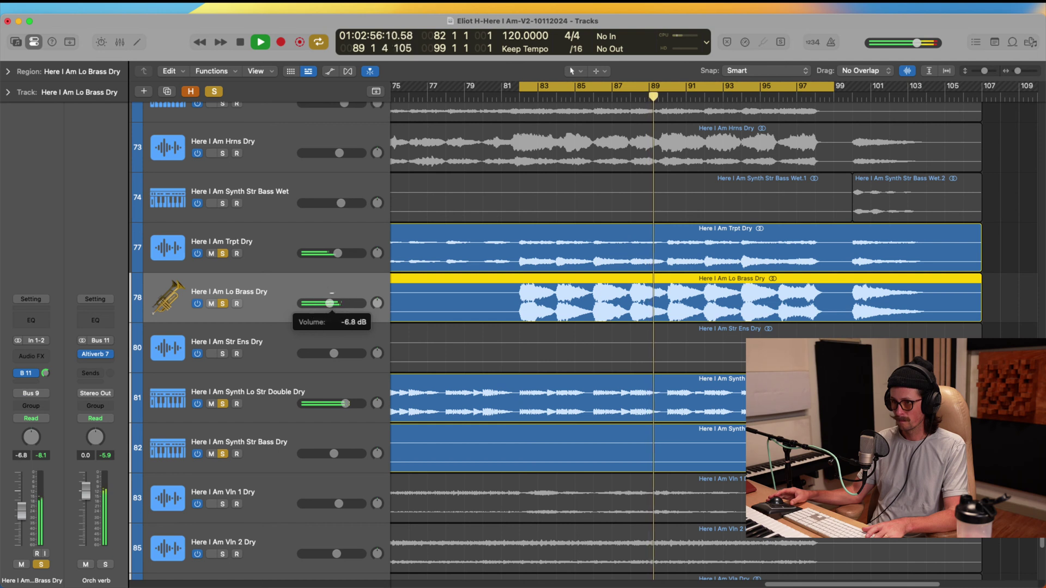
drag(339, 252, 327, 256)
Solo Hrns Dry, send it to Bus 11 (Orch verb), raise the send level, and stop playback.
scroll(283, 252, up, 3)
click(222, 235)
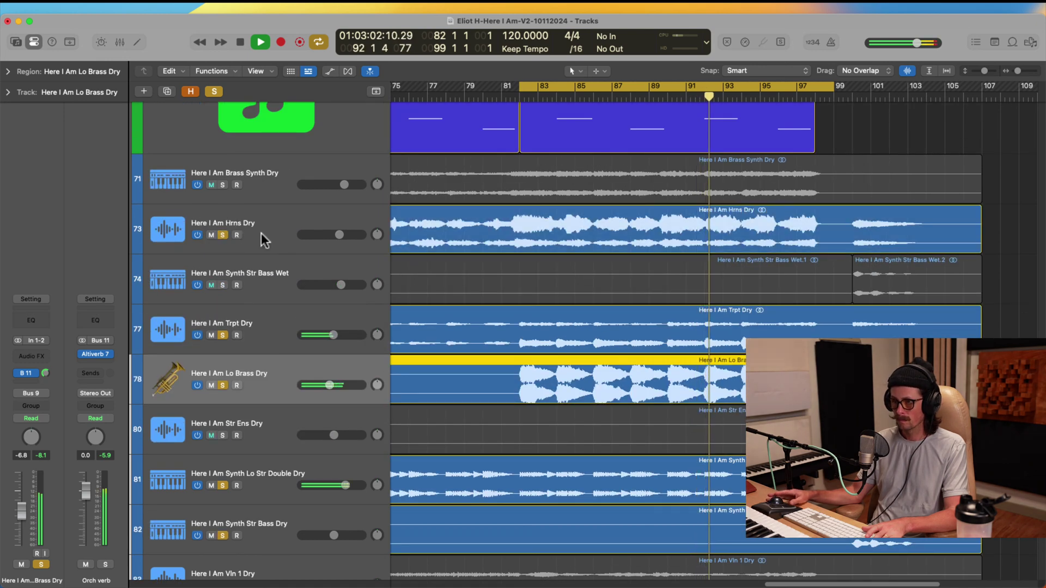
click(263, 232)
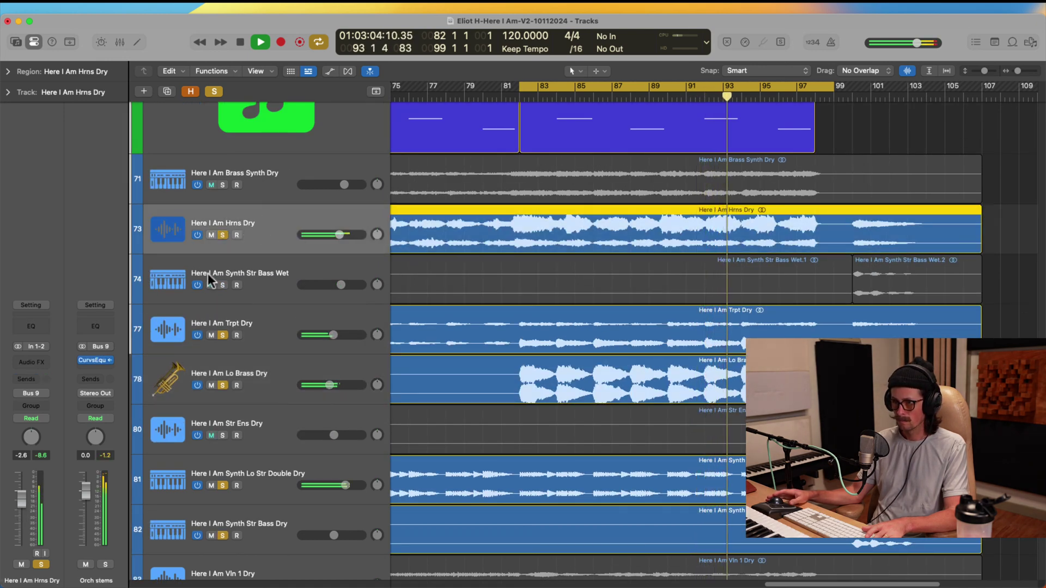
click(31, 379)
mouse_move(53, 399)
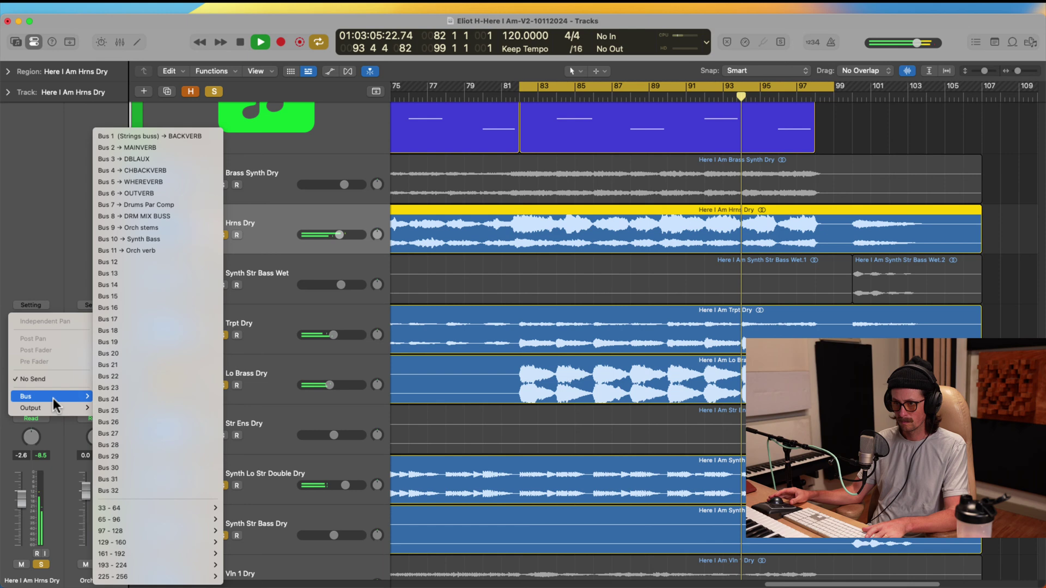
click(164, 253)
drag(44, 375, 48, 306)
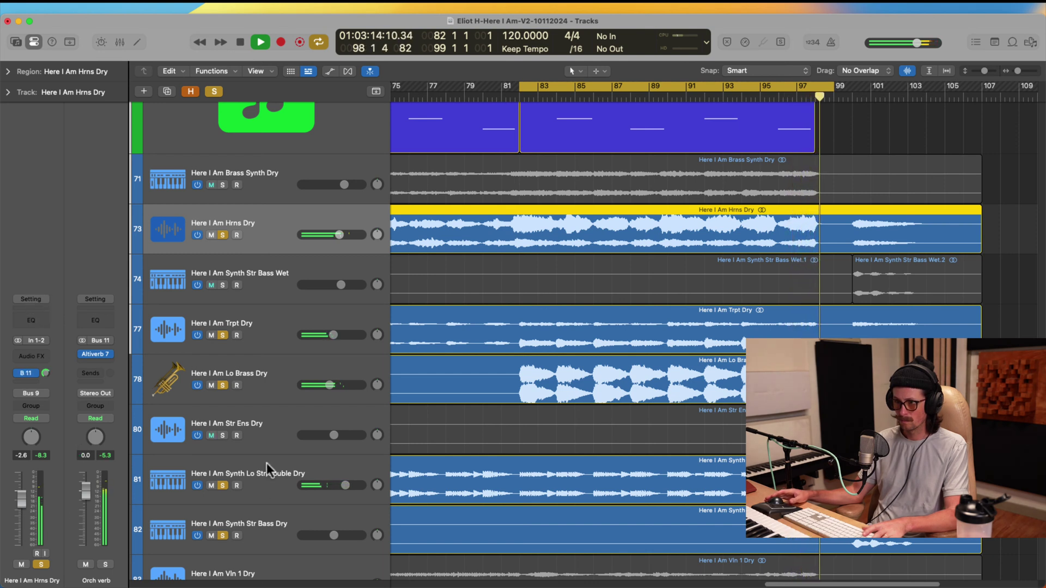
key(space)
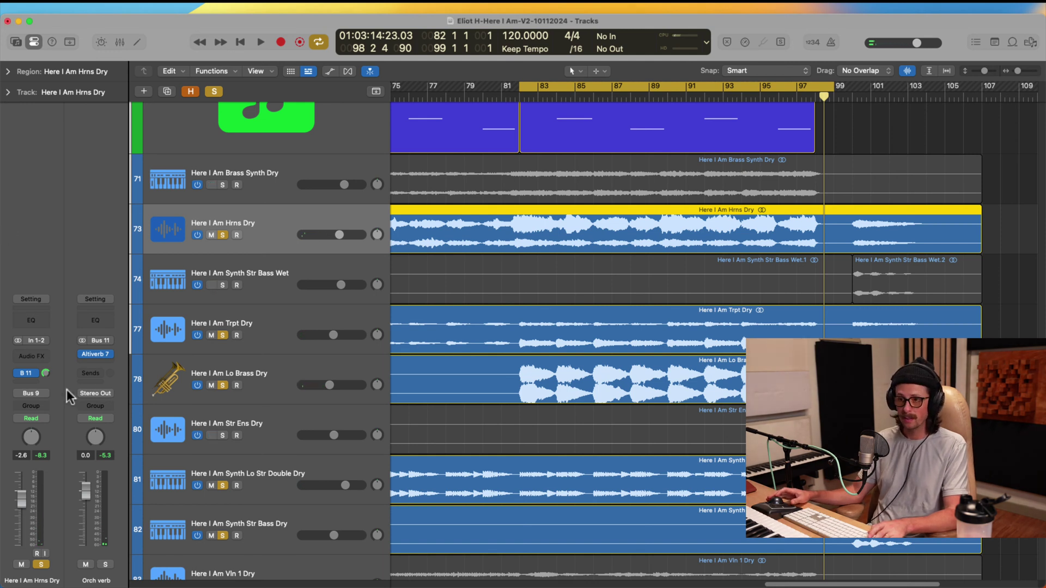
Insert FabFilter Pro-Q 3 after Altiverb 7 on the Orch verb channel.
click(92, 362)
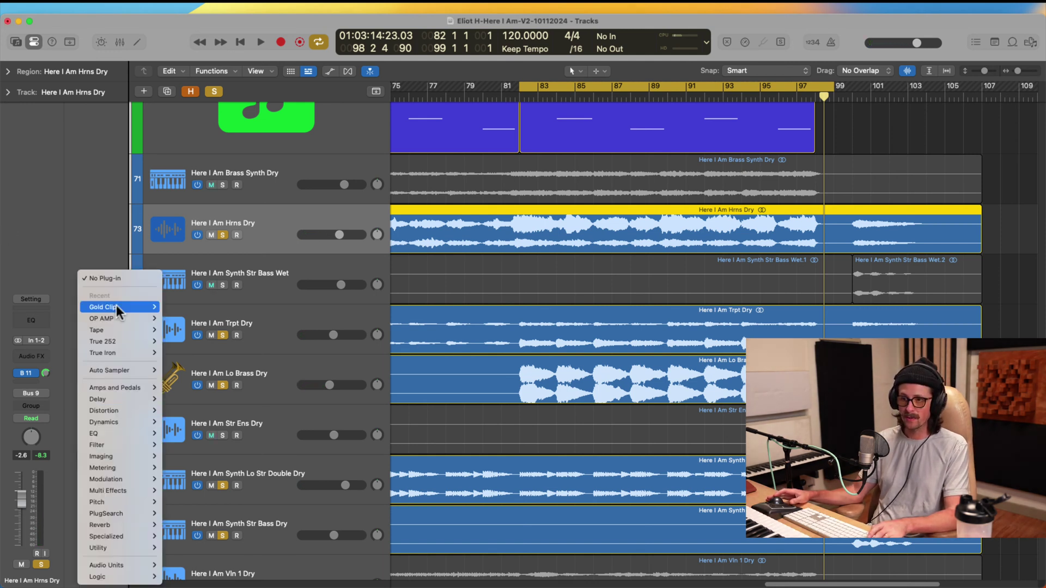
mouse_move(143, 570)
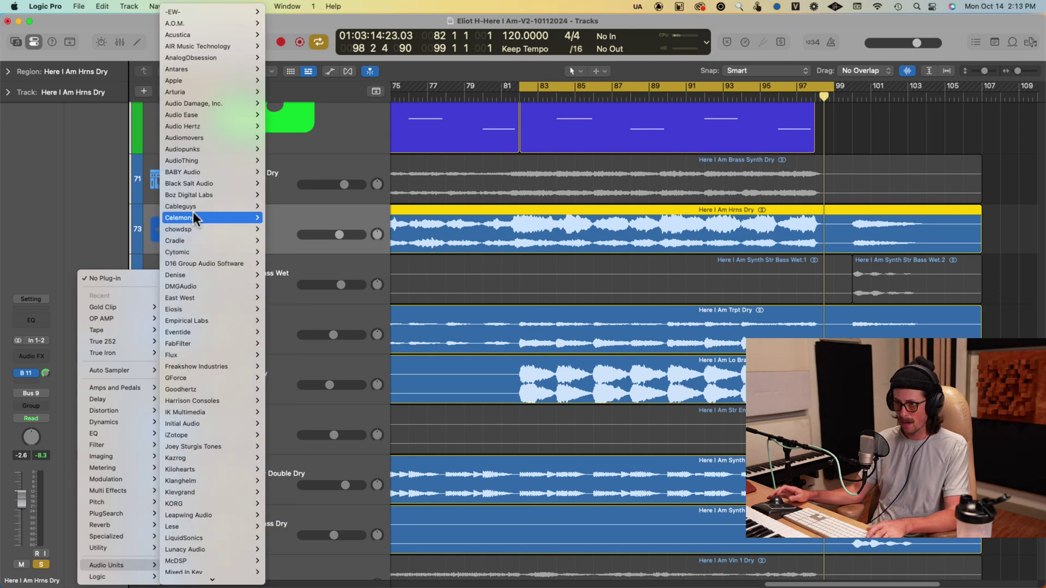
scroll(175, 365, down, 10)
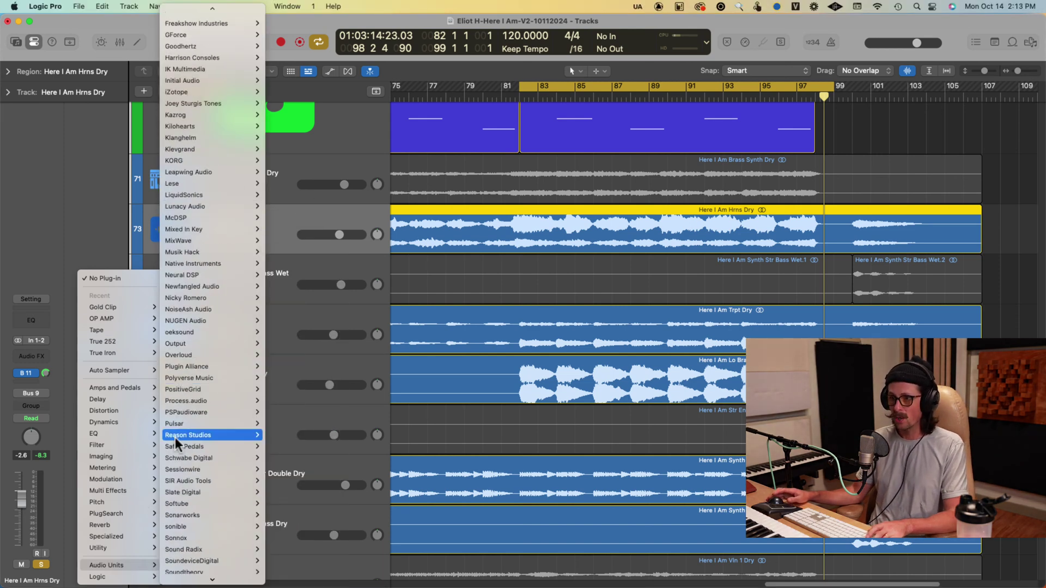
scroll(175, 456, up, 3)
scroll(188, 346, down, 2)
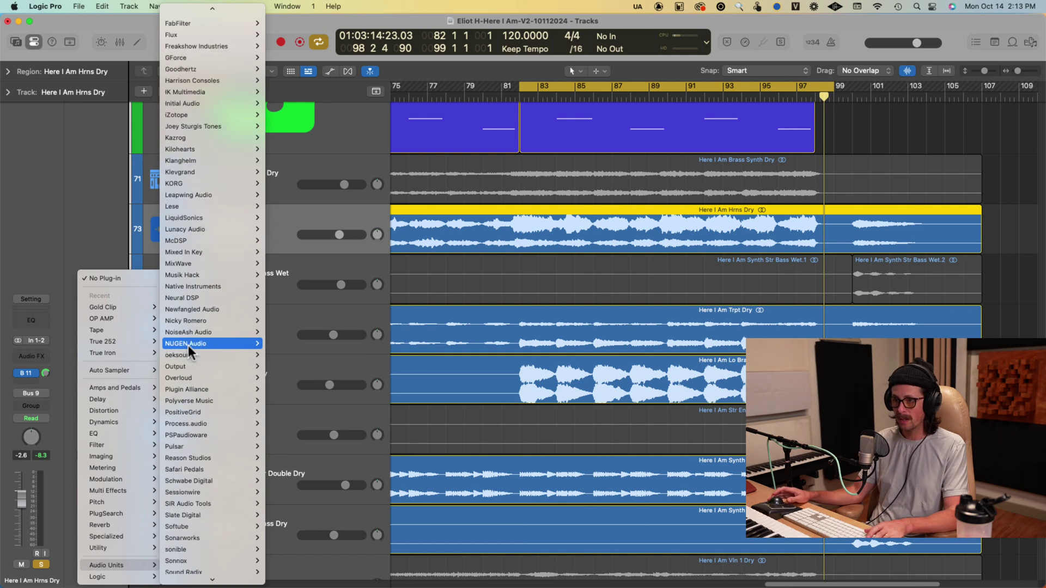
scroll(190, 360, down, 5)
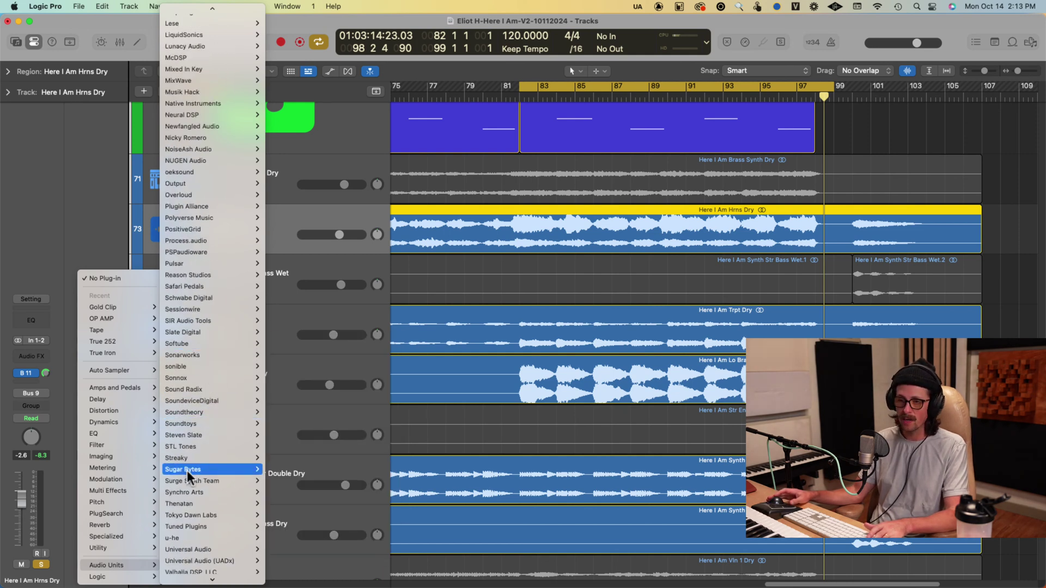
scroll(180, 414, down, 1)
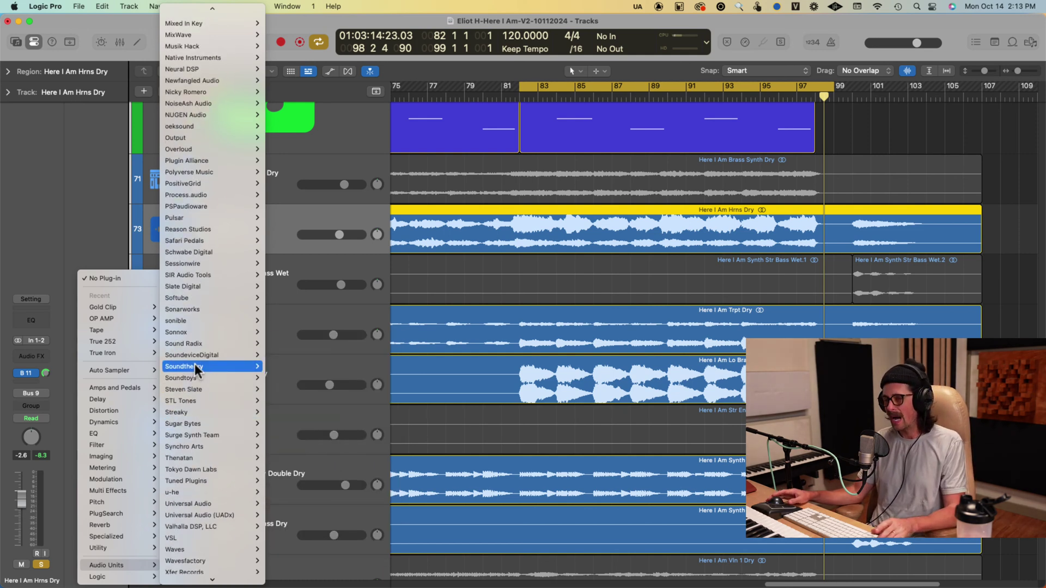
scroll(194, 364, up, 10)
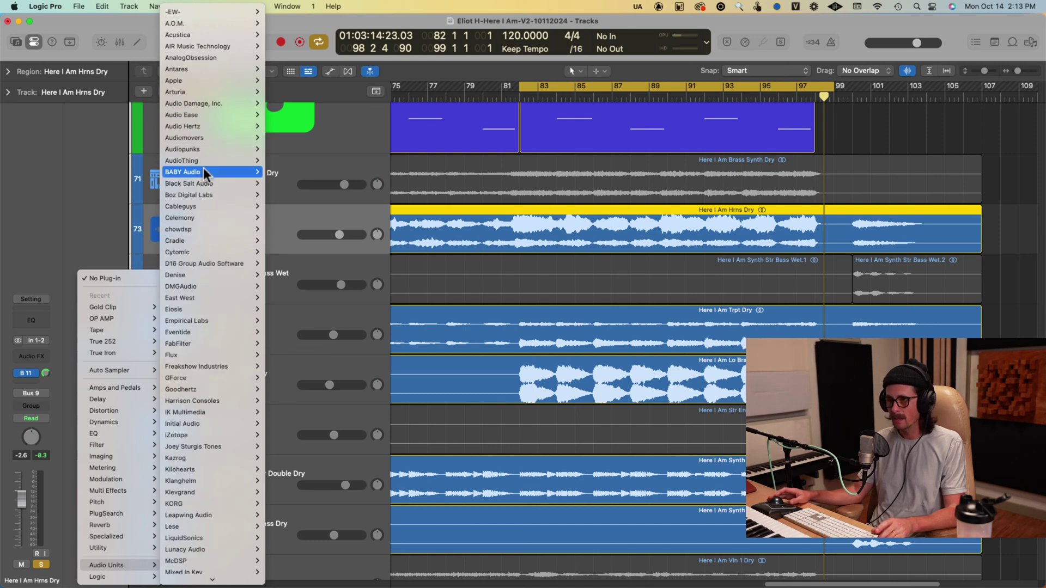
mouse_move(199, 343)
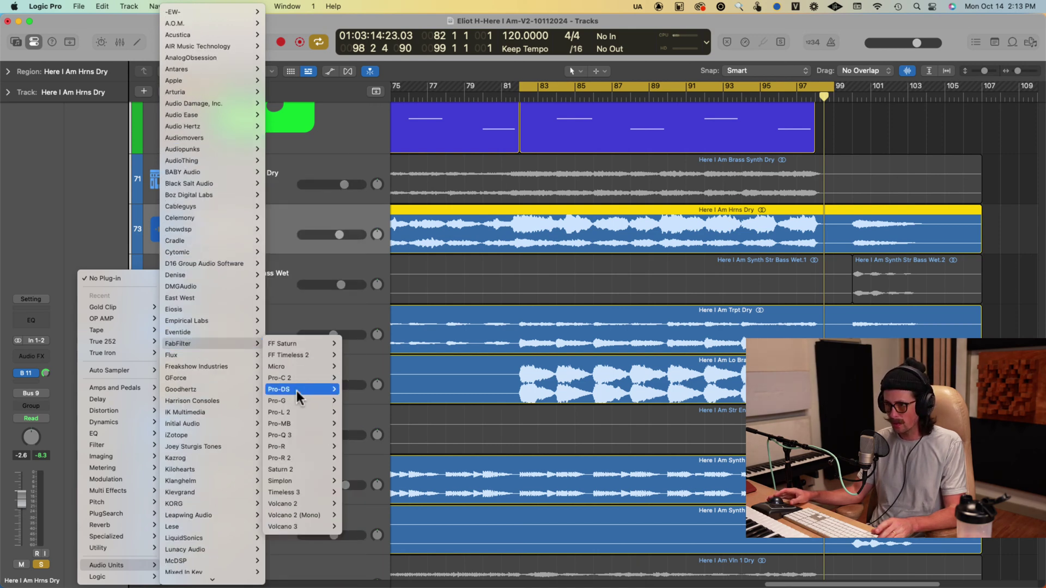
click(314, 436)
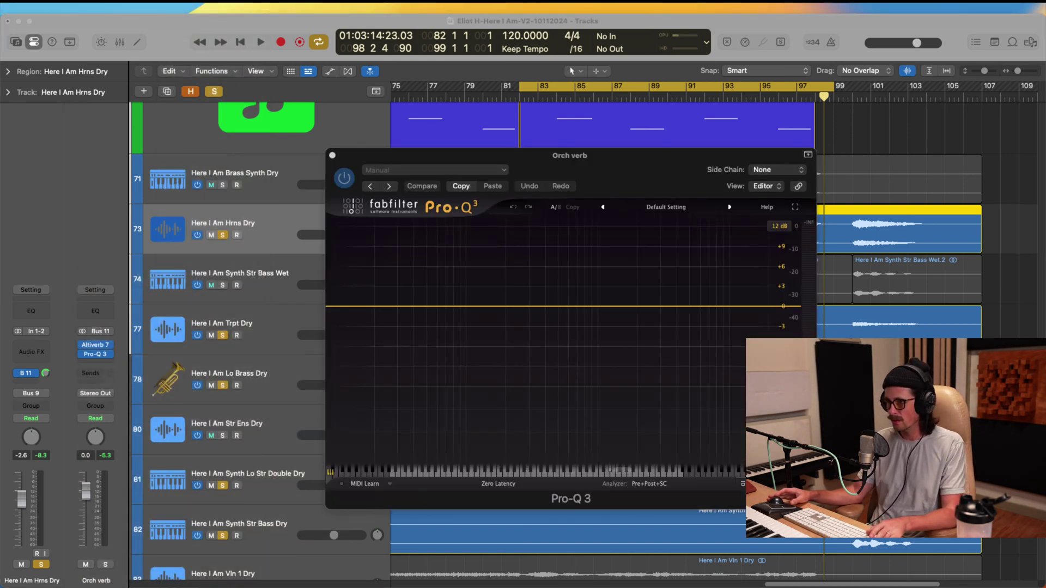
During playback, cut Orch verb by about 2 dB near 2.3 kHz and 620 Hz, and lower its highs with a high shelf.
click(628, 338)
key(space)
drag(620, 306, 646, 323)
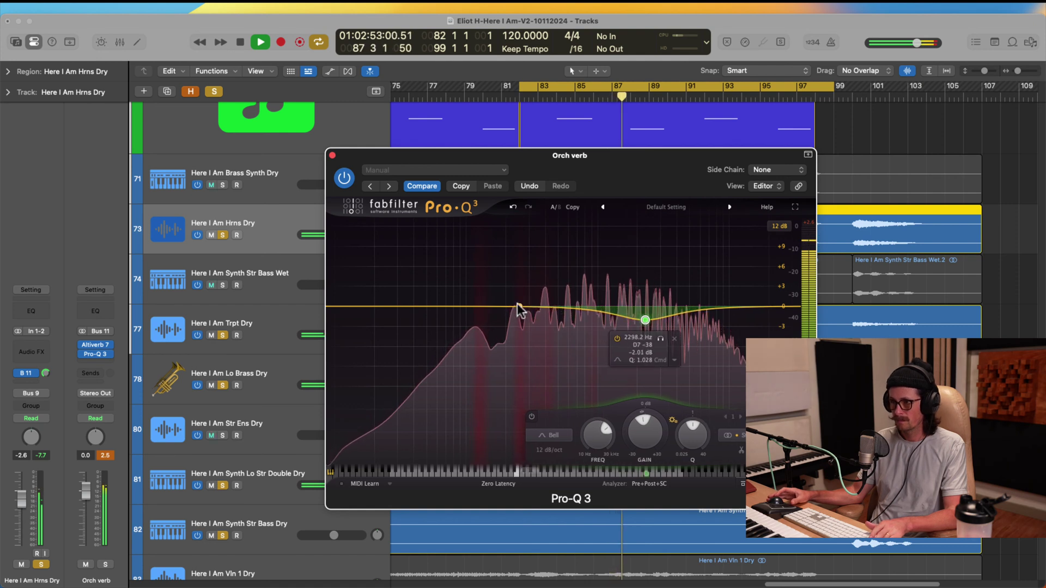
drag(512, 307, 570, 321)
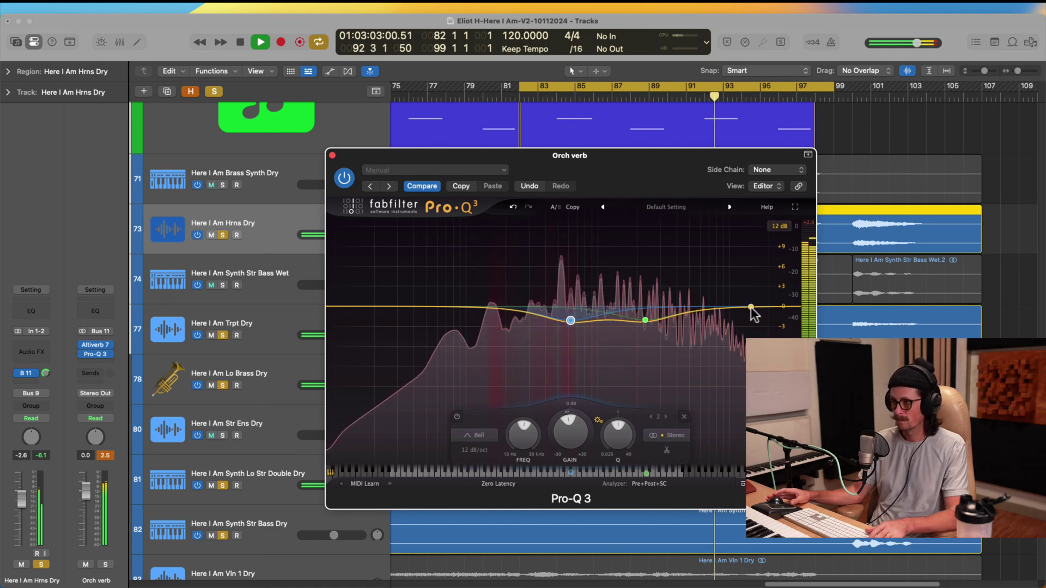
drag(751, 307, 733, 323)
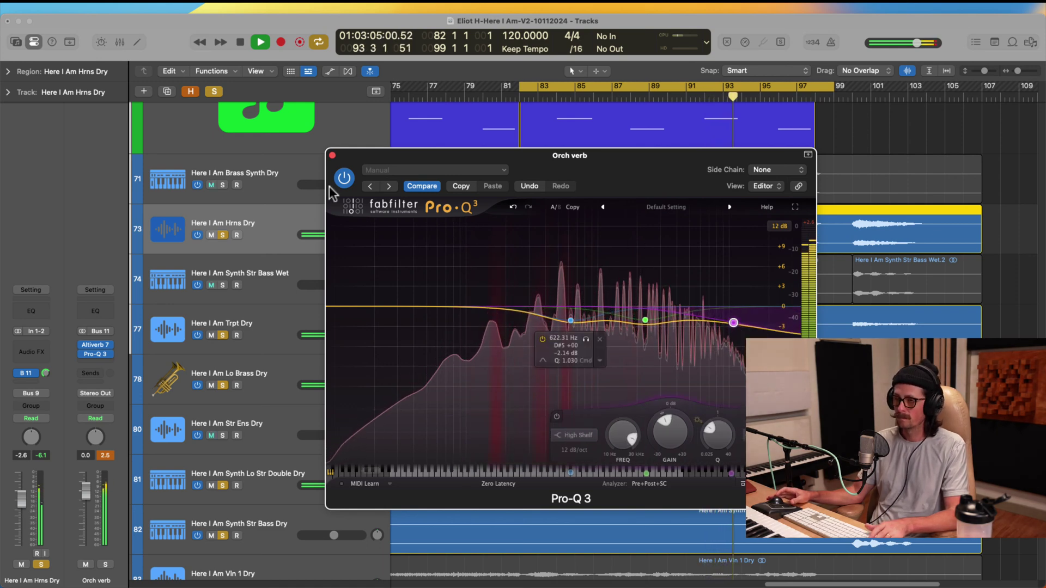
click(331, 155)
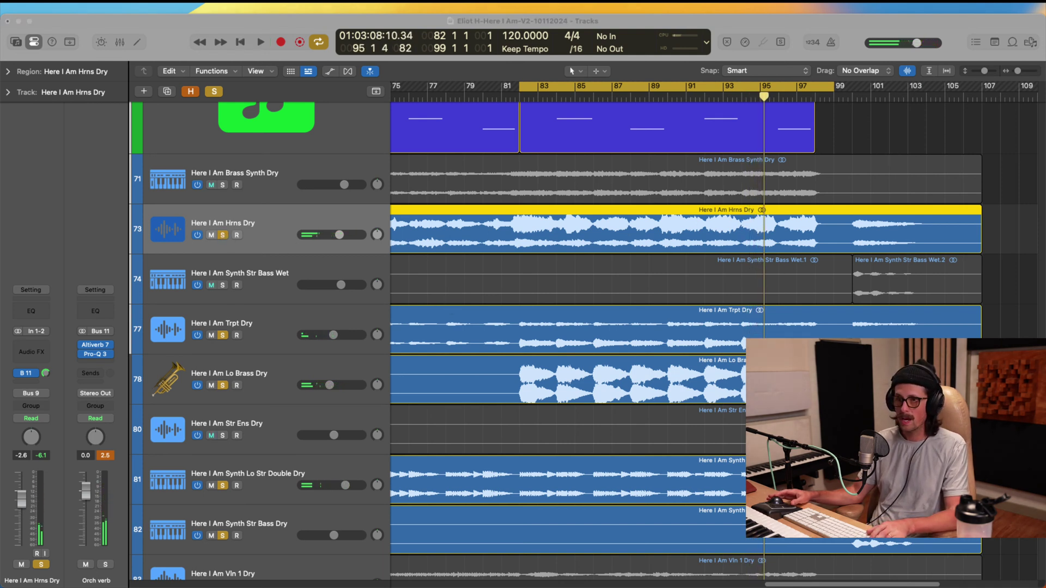
Solo Brass Synth Dry, start playback, and unsolo Hrns Dry to hear the brass synth without the horns.
scroll(689, 444, down, 5)
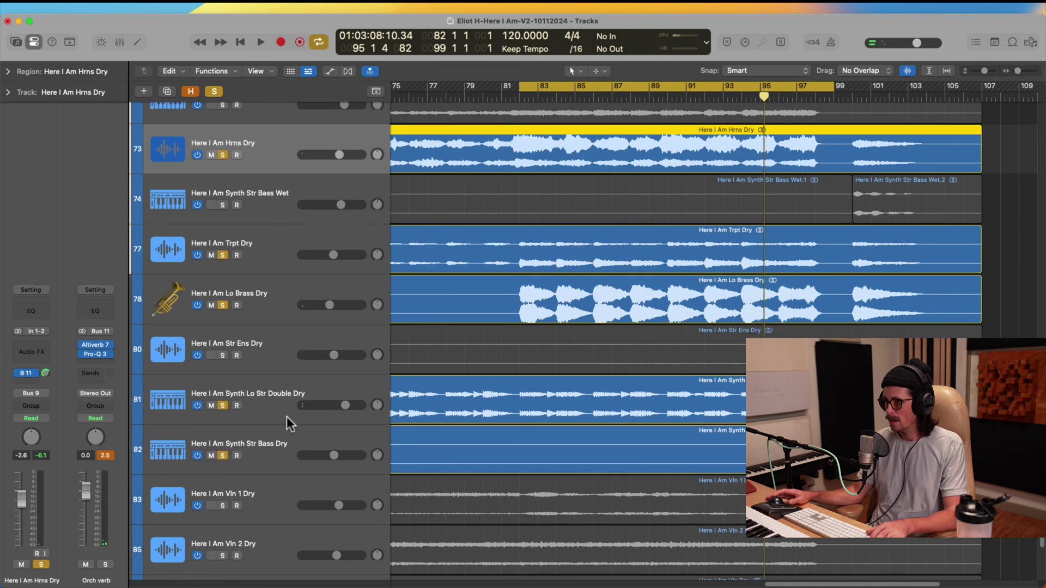
scroll(362, 422, up, 6)
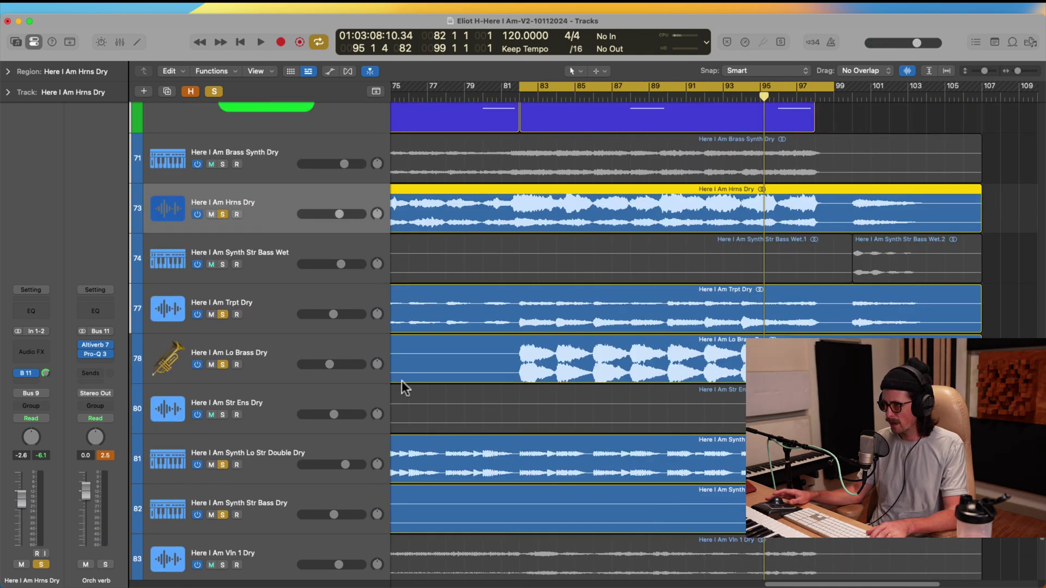
click(266, 260)
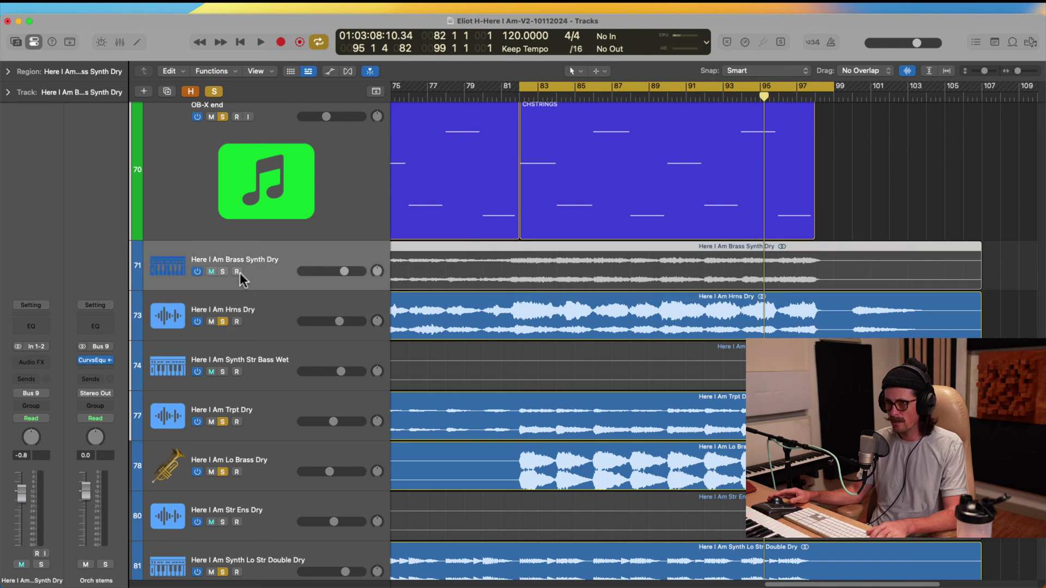
click(221, 271)
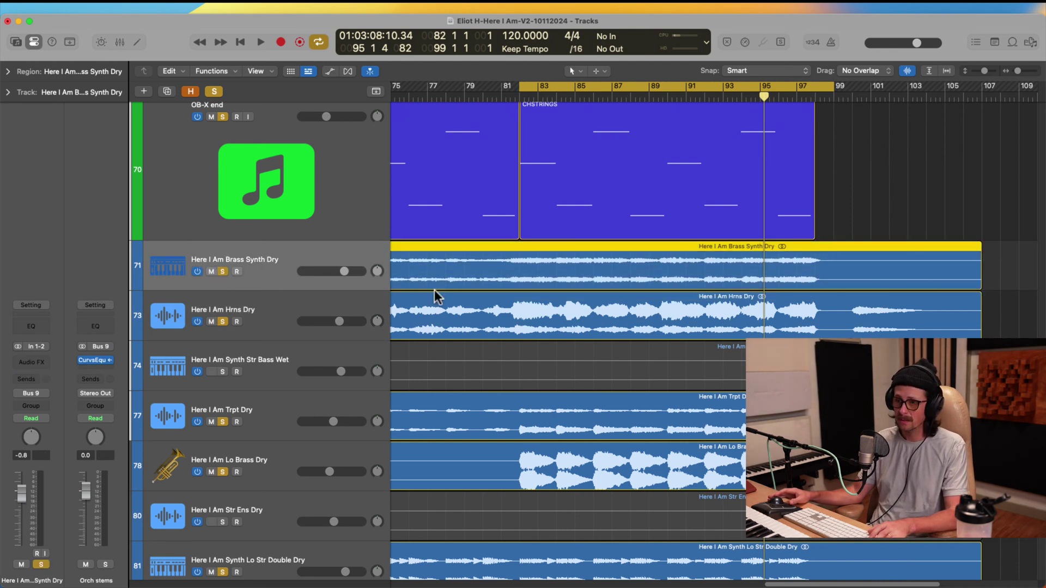
key(space)
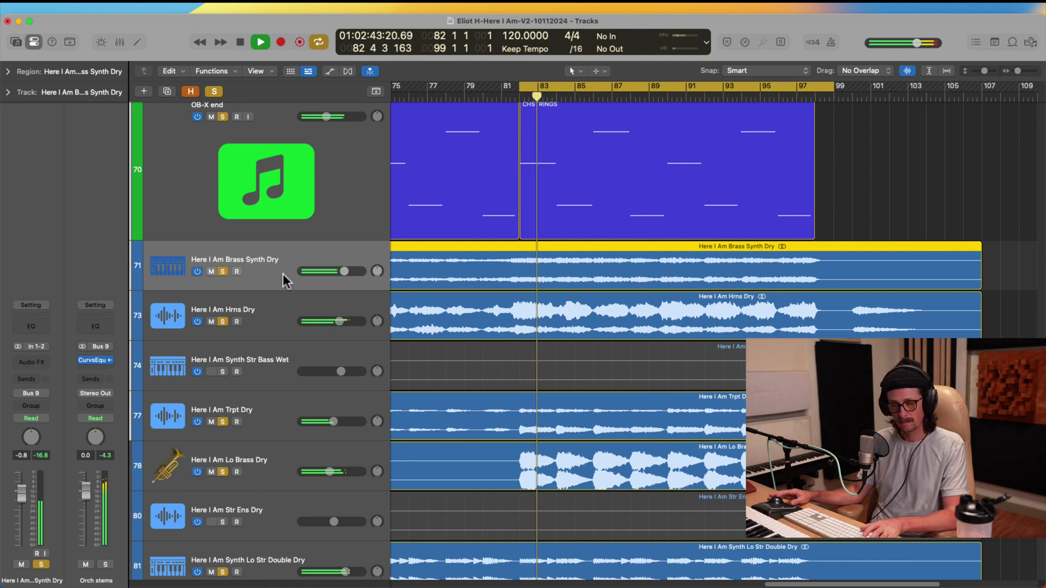
click(222, 321)
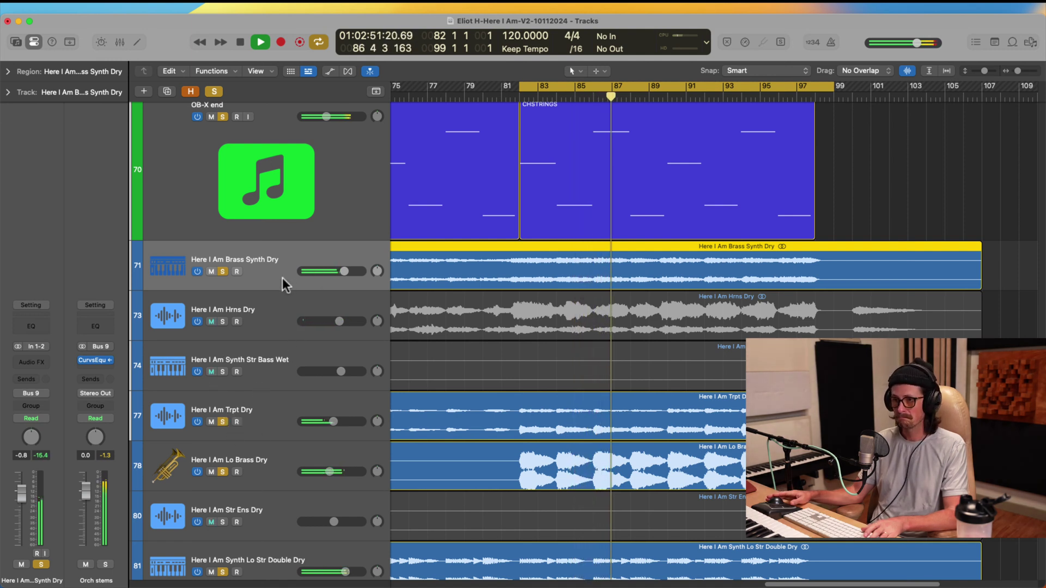
Insert Pro-Q 3 on Brass Synth Dry and set a low cut just below its lowest spectral peak.
click(30, 361)
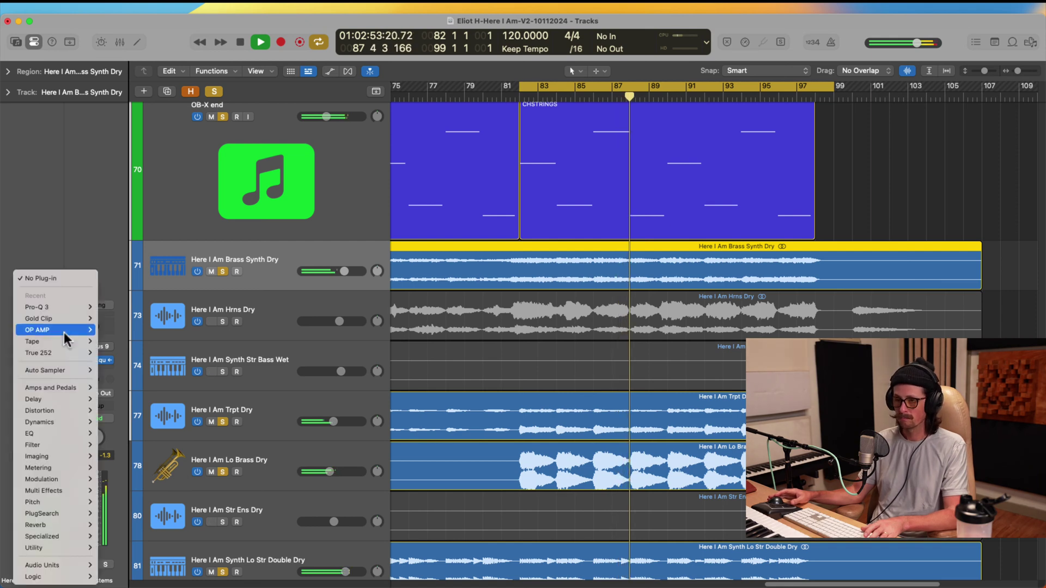
click(109, 308)
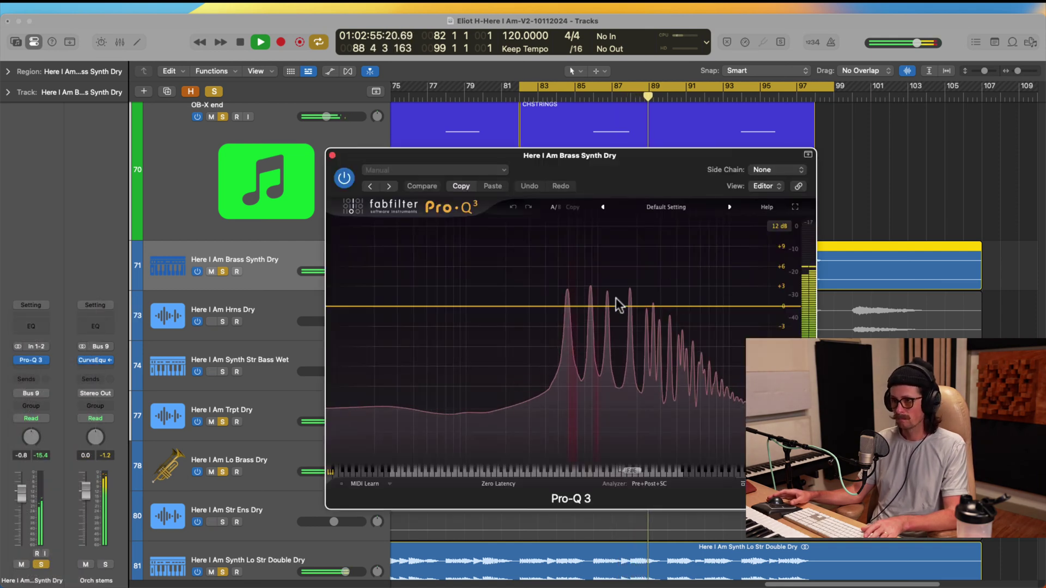
double_click(383, 306)
click(357, 290)
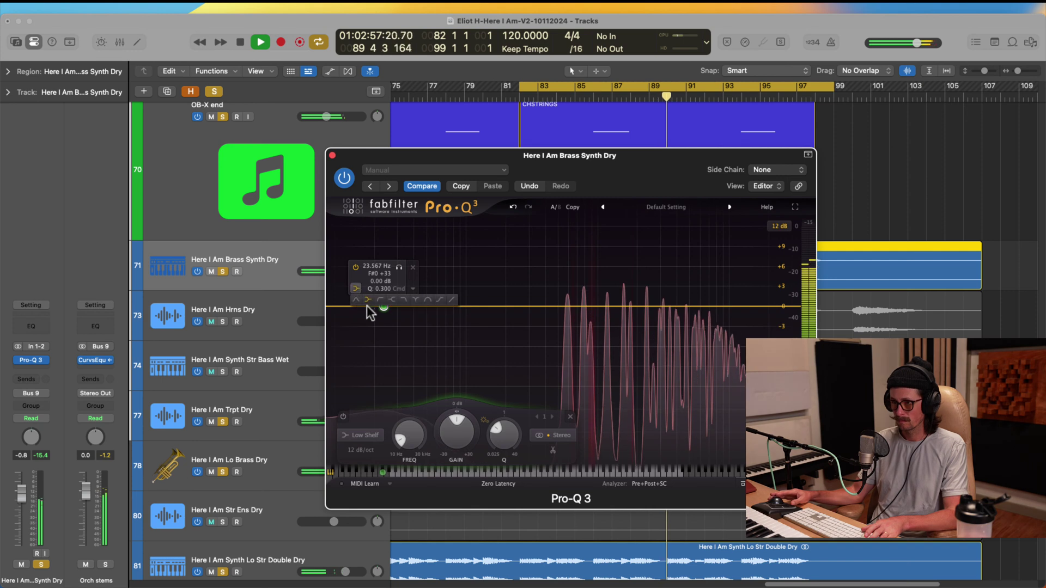
click(380, 298)
drag(386, 373, 550, 309)
Add a bell boost of about 2.7 dB near 6.2 kHz to Brass Synth Dry and stop playback.
double_click(631, 305)
drag(631, 305, 697, 298)
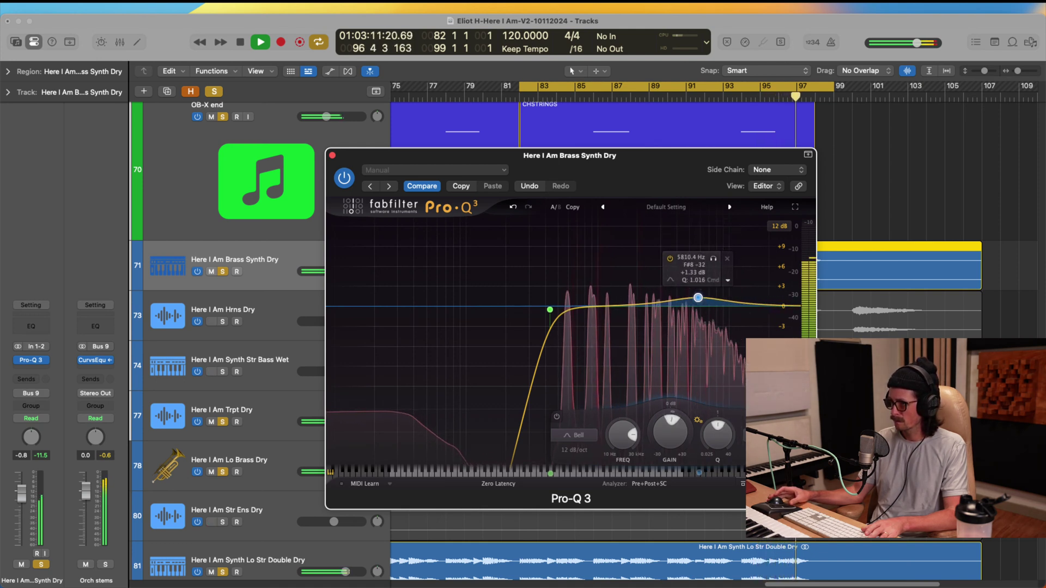
drag(698, 298, 703, 288)
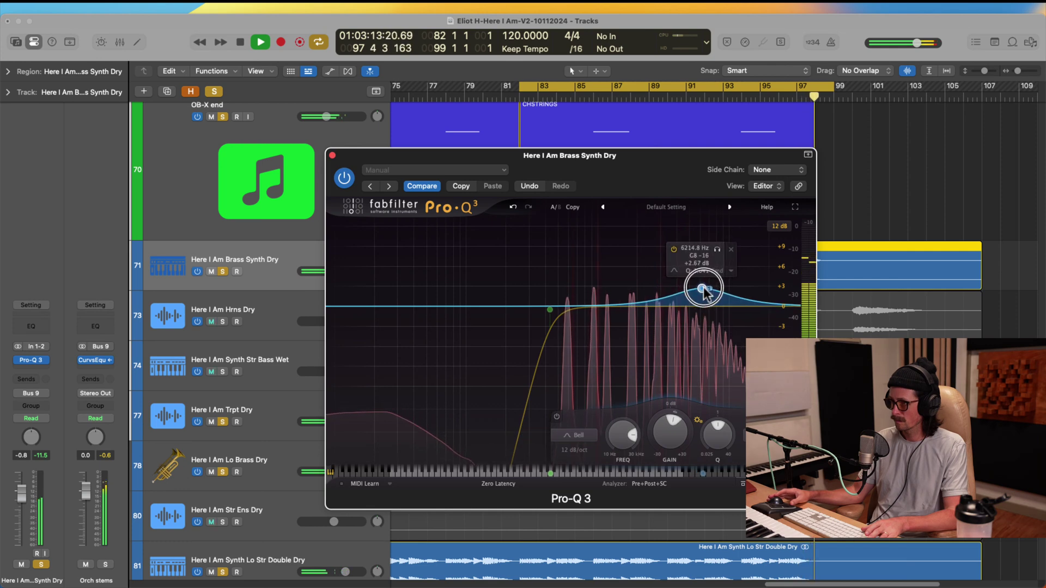
key(space)
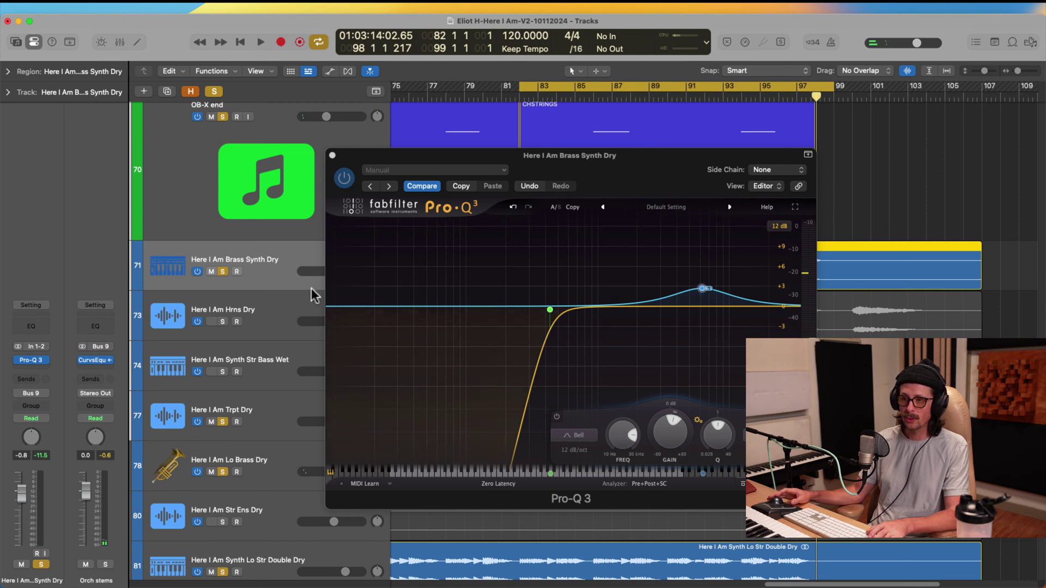
Insert Arturia Chorus JUN-6 after Pro-Q 3 on Brass Synth Dry.
click(31, 367)
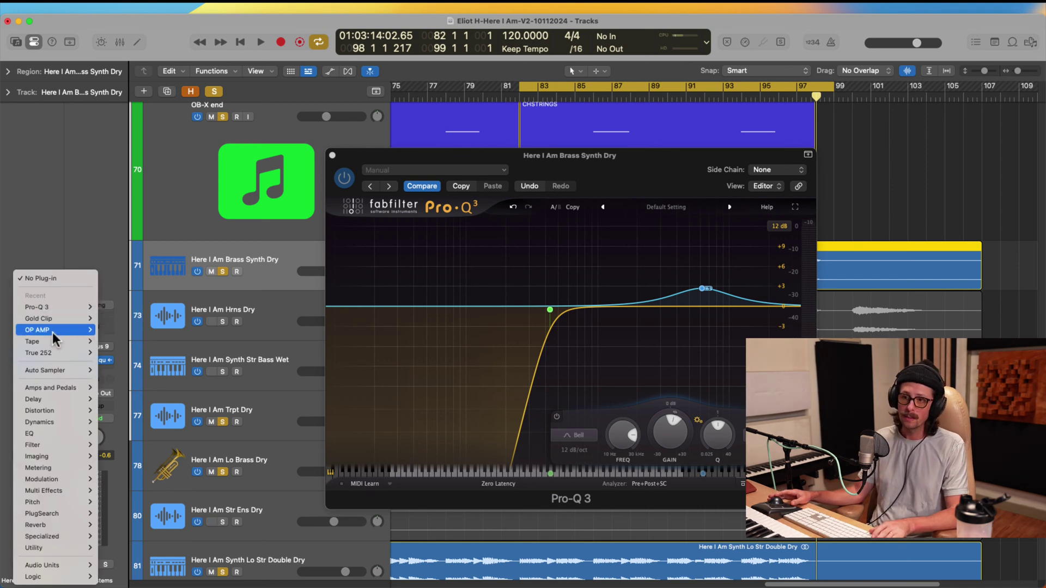
mouse_move(52, 332)
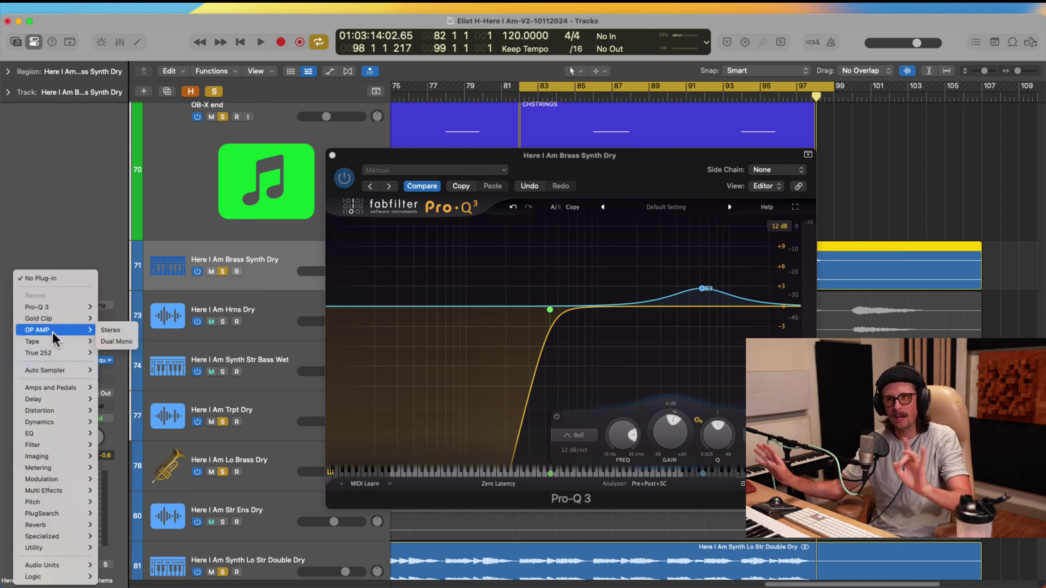
mouse_move(54, 411)
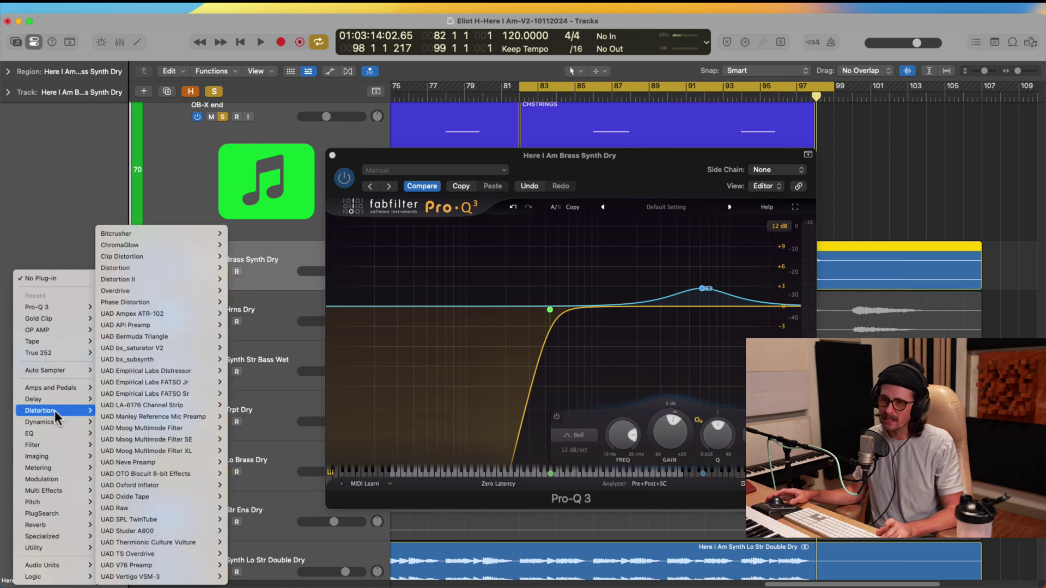
mouse_move(49, 566)
mouse_move(182, 539)
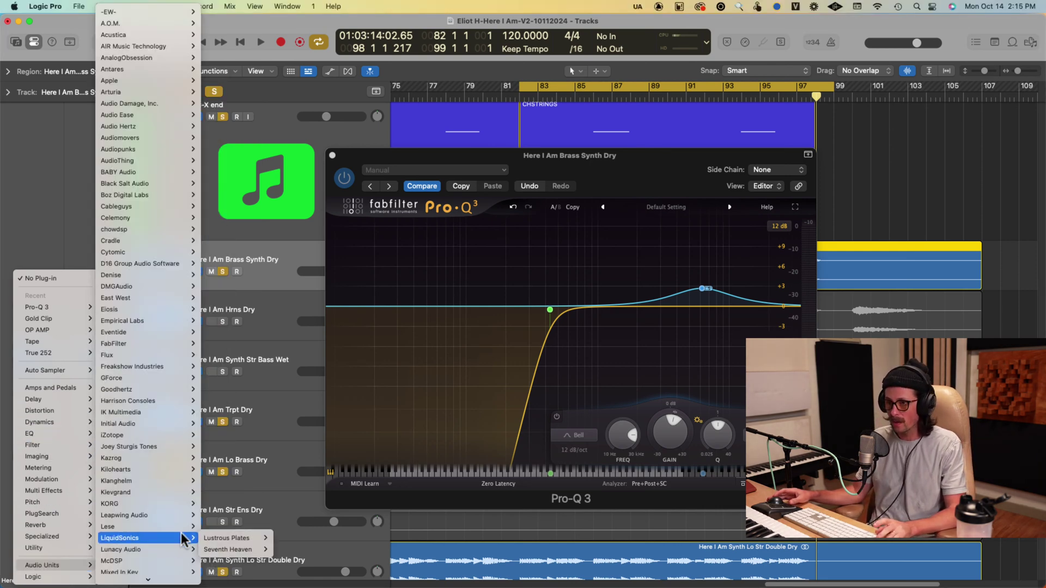
mouse_move(191, 161)
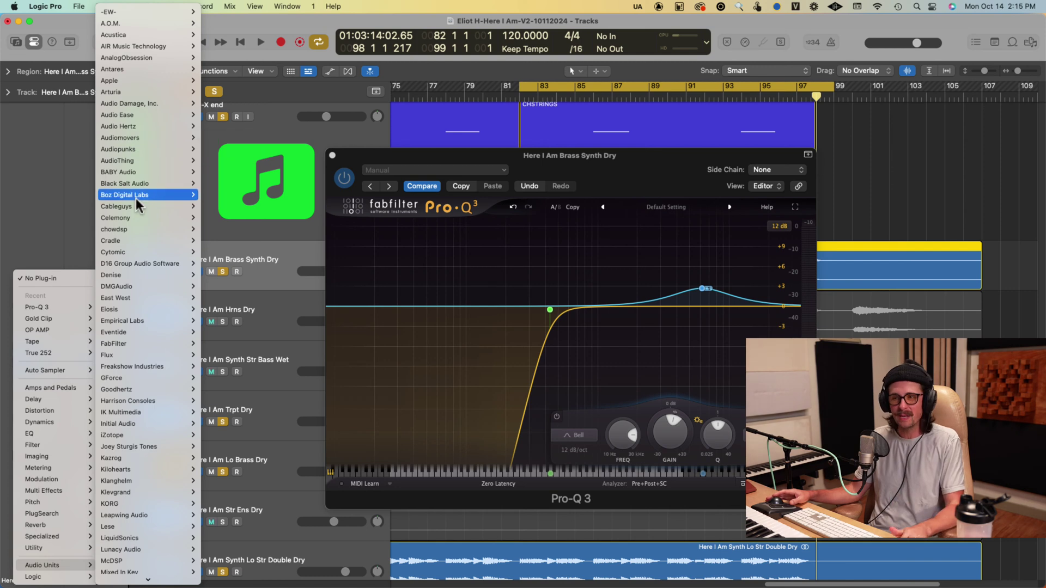
mouse_move(137, 200)
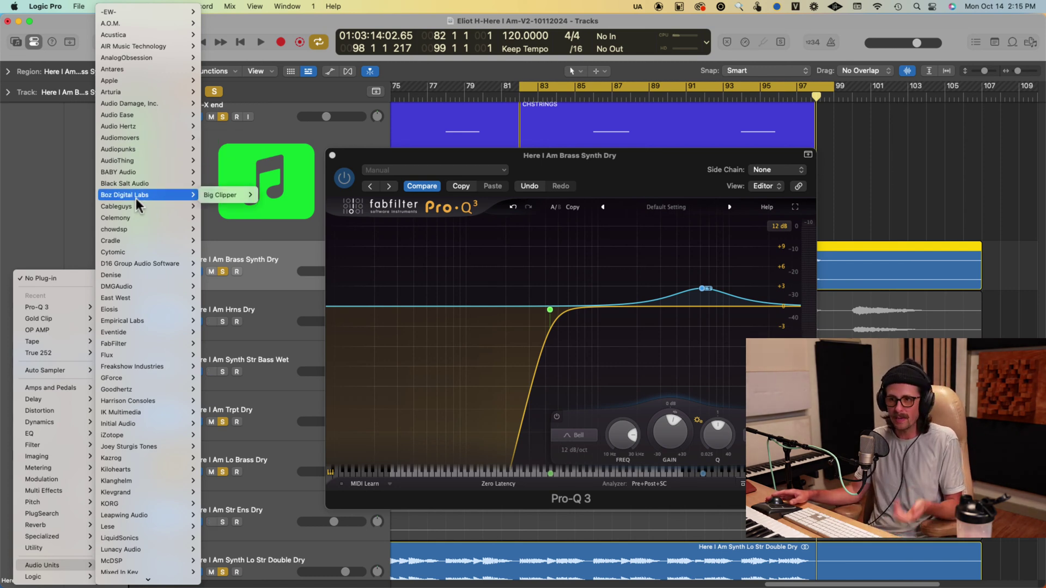
mouse_move(148, 92)
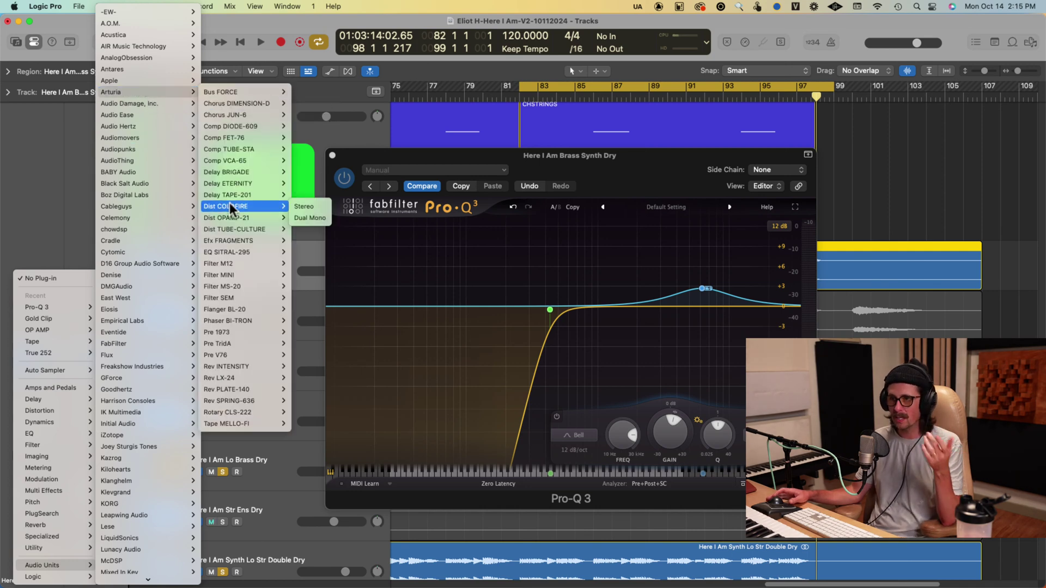
click(307, 115)
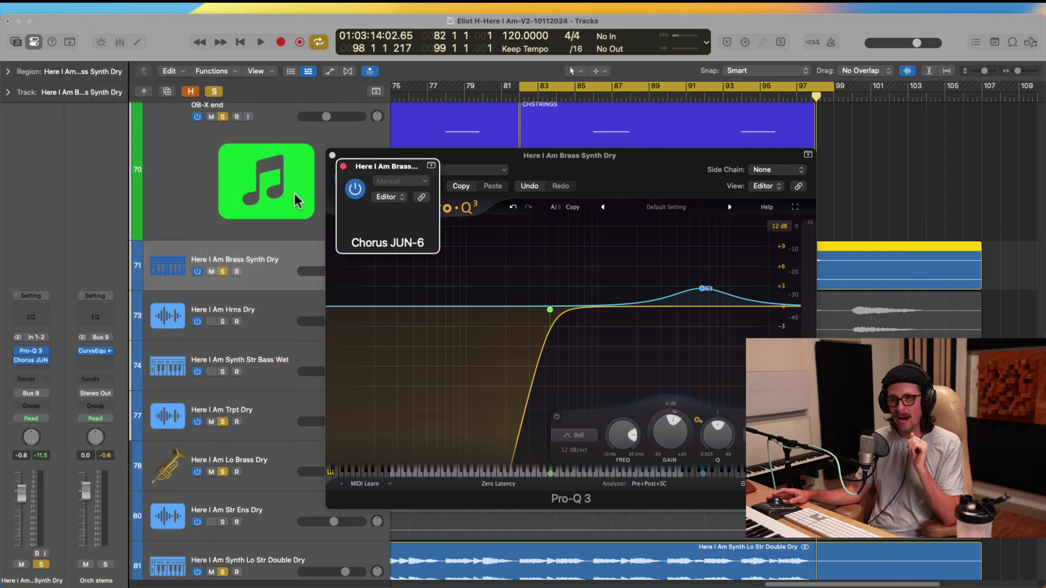
Move the chorus window clear and advance through its presets to Horror Show.
drag(670, 182, 524, 124)
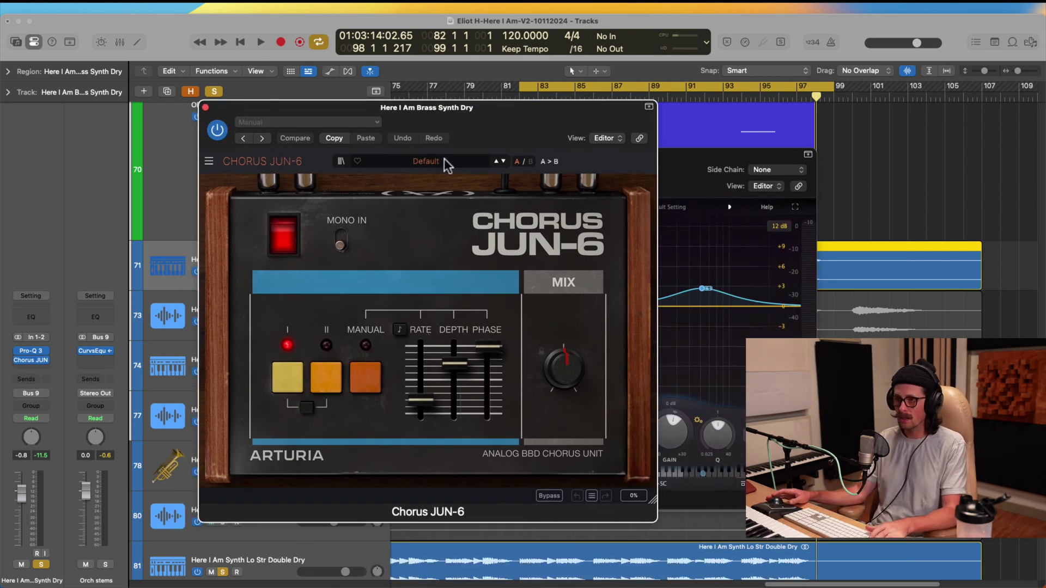
click(503, 162)
click(503, 162)
click(502, 162)
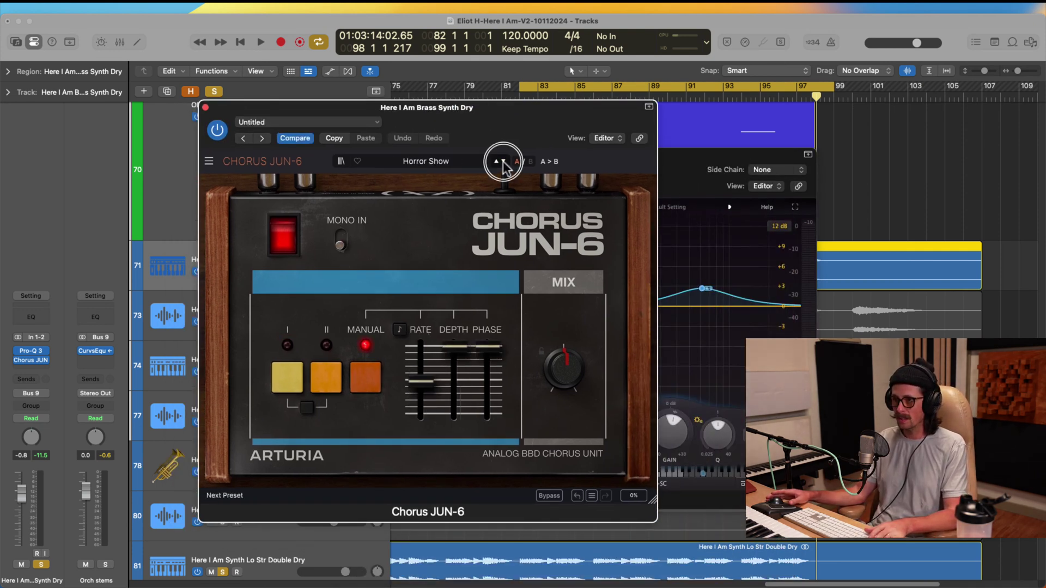
Choose the Light Chorus preset and raise its mix slightly during playback, closing both plug-in windows when done.
click(503, 162)
click(503, 161)
click(495, 162)
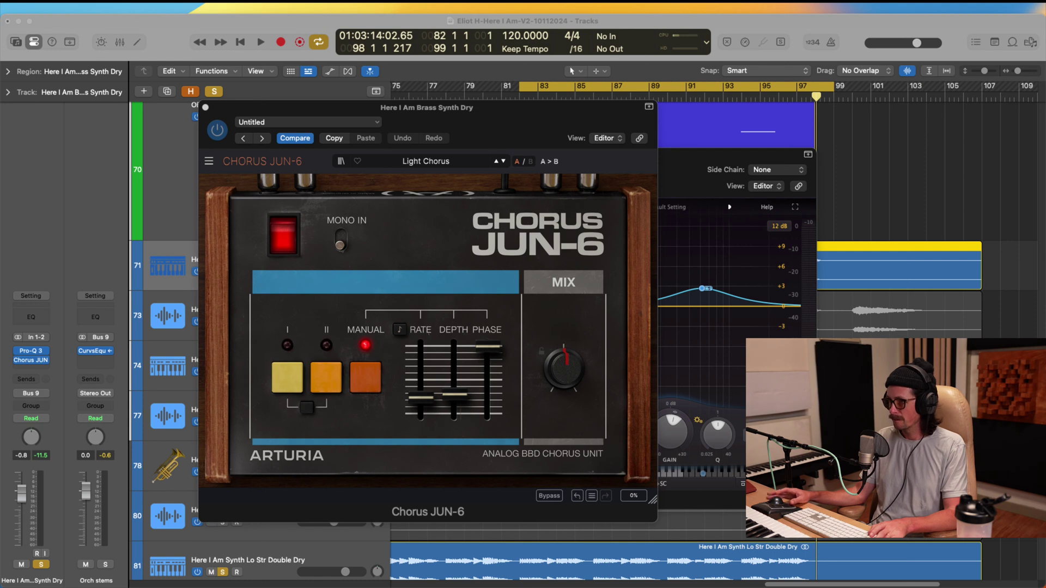
key(space)
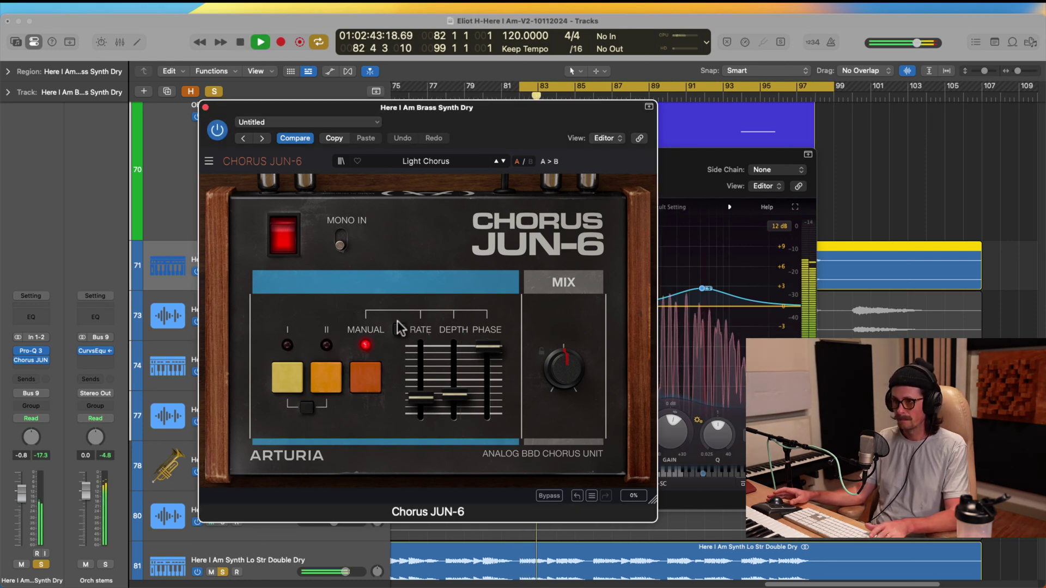
mouse_move(561, 366)
mouse_down()
mouse_move(567, 325)
mouse_move(558, 369)
mouse_up()
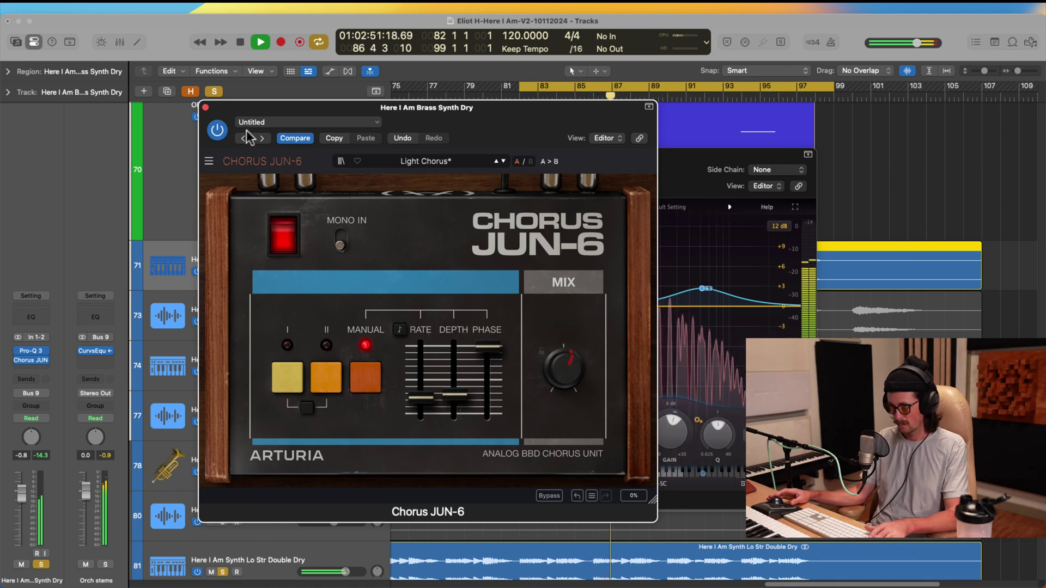
click(206, 108)
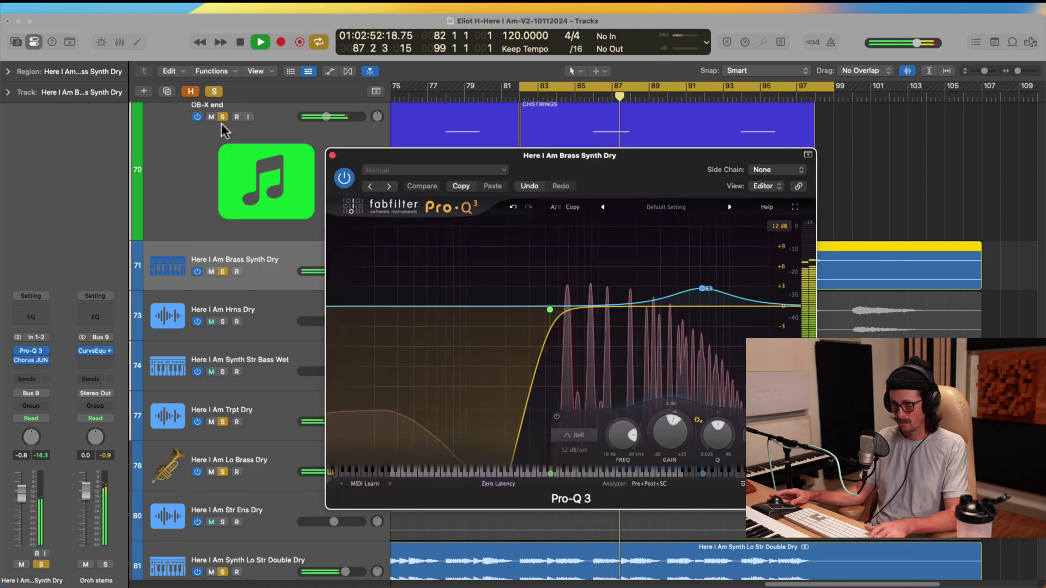
click(331, 155)
Compare playback with Brass Synth Dry unsoloed and soloed, and raise its volume to 0.9 dB.
click(223, 271)
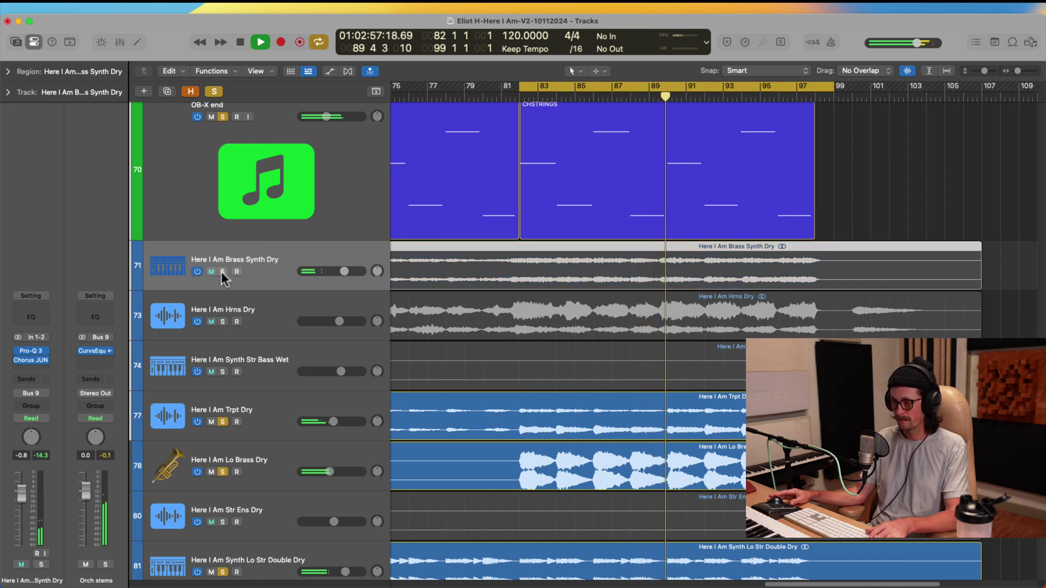
click(222, 271)
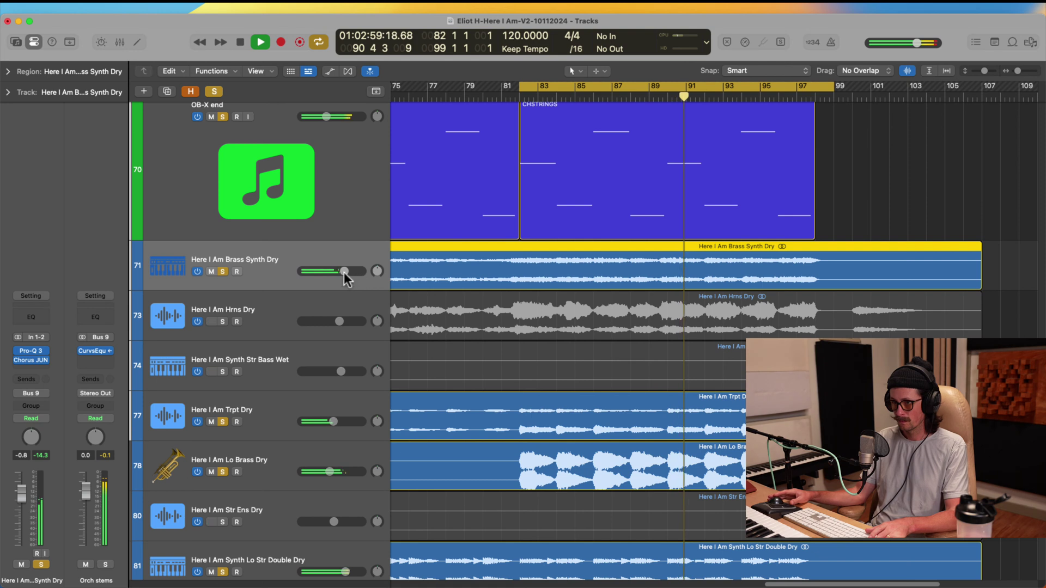
mouse_move(344, 271)
mouse_down()
mouse_move(367, 269)
mouse_move(349, 271)
mouse_up()
key(space)
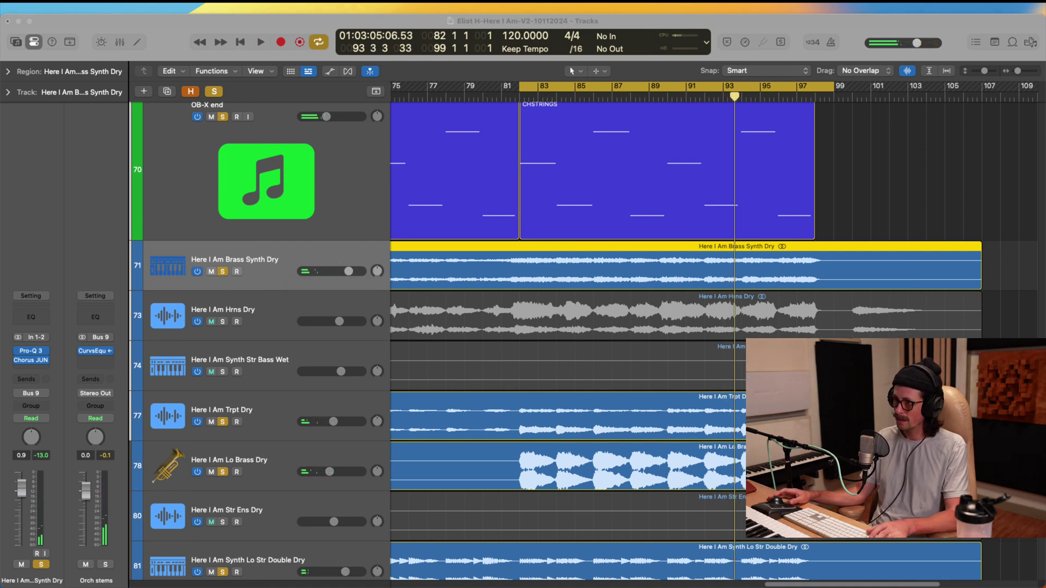
Select all stems from Brass Synth Dry through Synth Lo Str Double Wet and lower their volumes together, bringing Brass Synth Dry to -2.8 dB.
scroll(656, 353, down, 15)
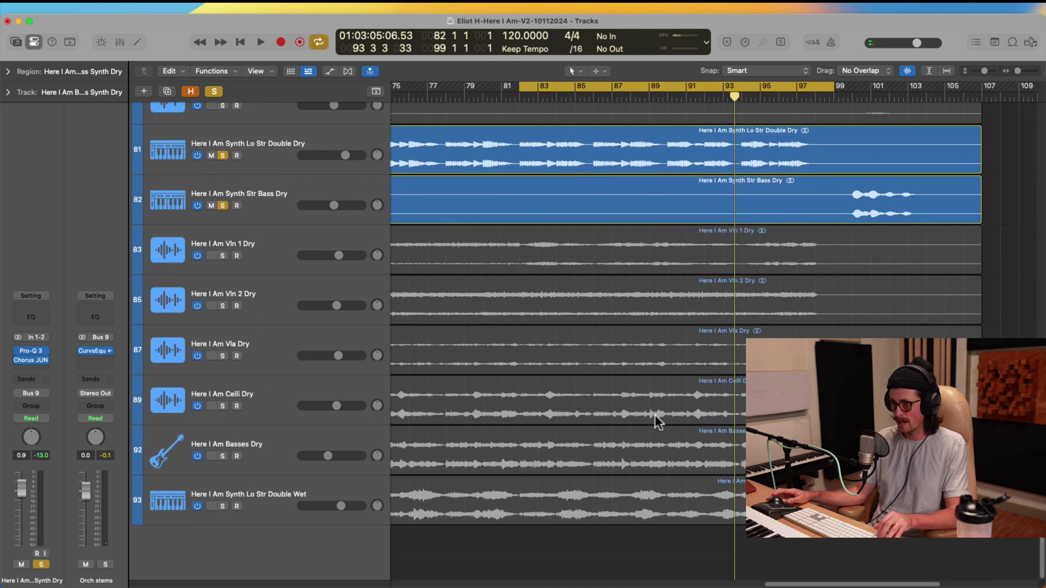
shift+click(272, 494)
scroll(607, 455, up, 9)
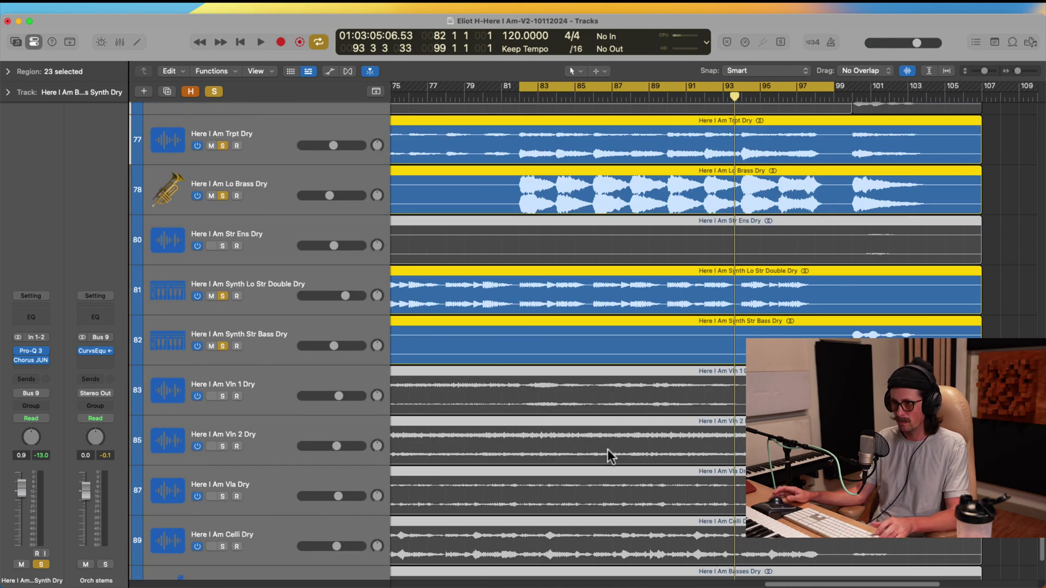
scroll(482, 212, up, 2)
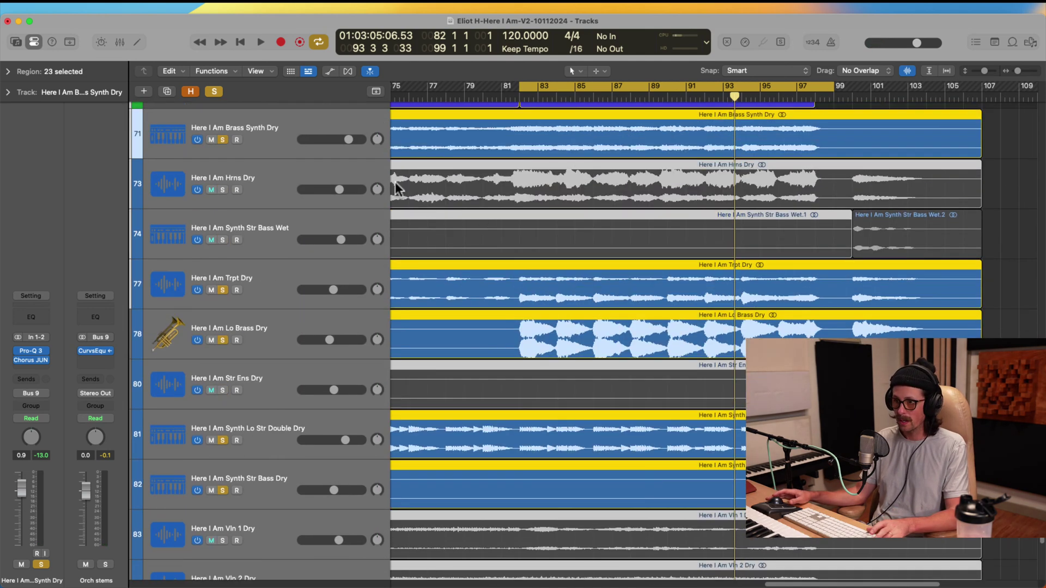
click(348, 140)
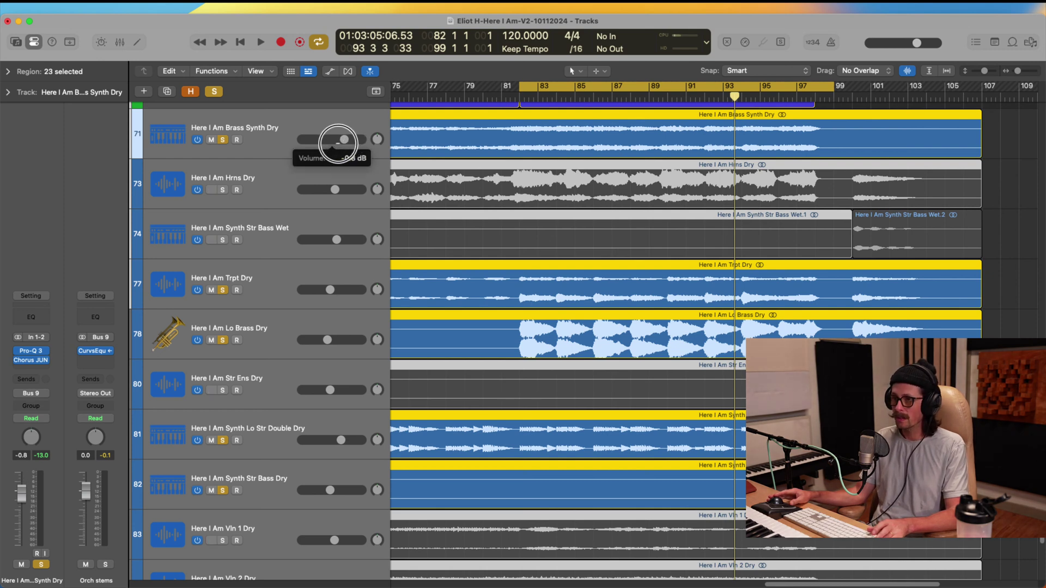
right_click(337, 141)
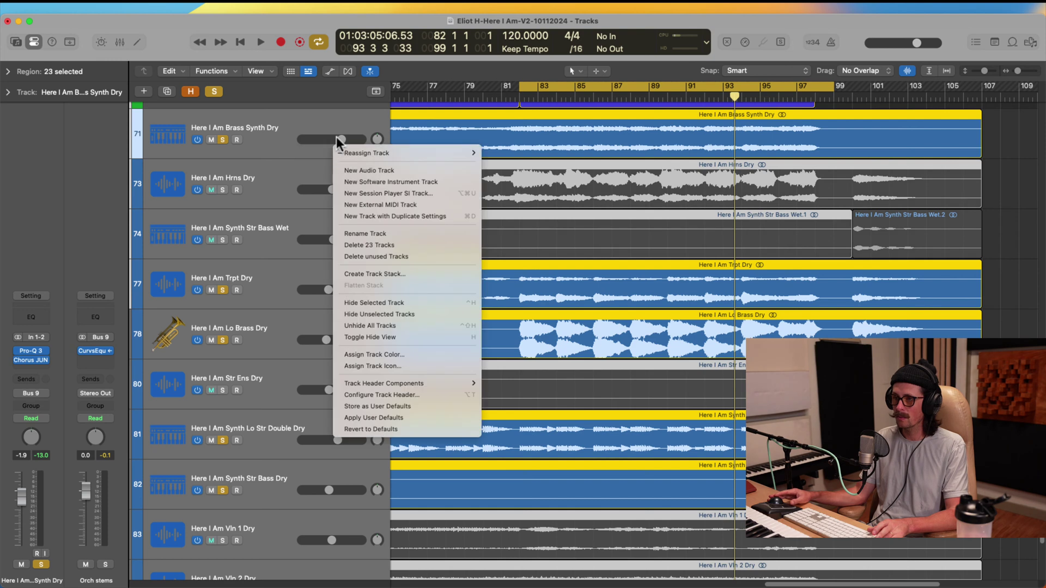
click(330, 131)
drag(341, 139, 338, 139)
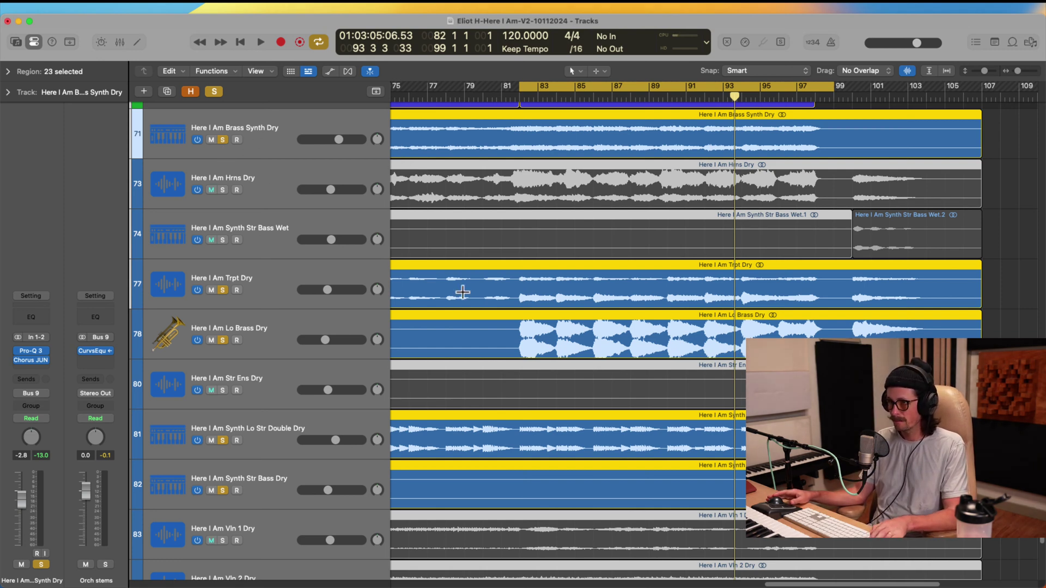
Play the cycled section and select and solo the Hrns Dry track.
key(space)
scroll(590, 322, down, 2)
scroll(577, 288, up, 2)
scroll(567, 286, up, 3)
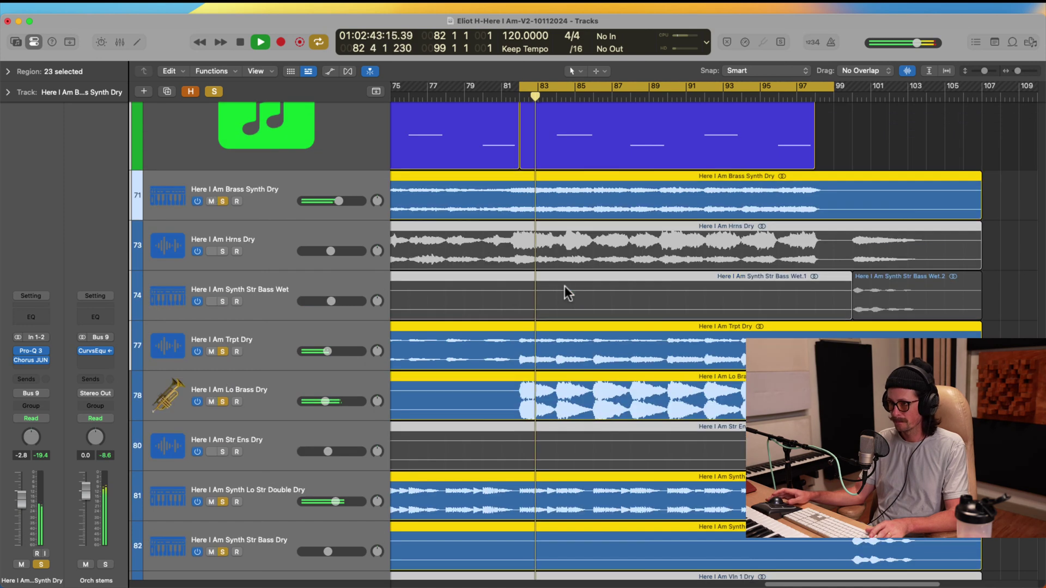
click(258, 243)
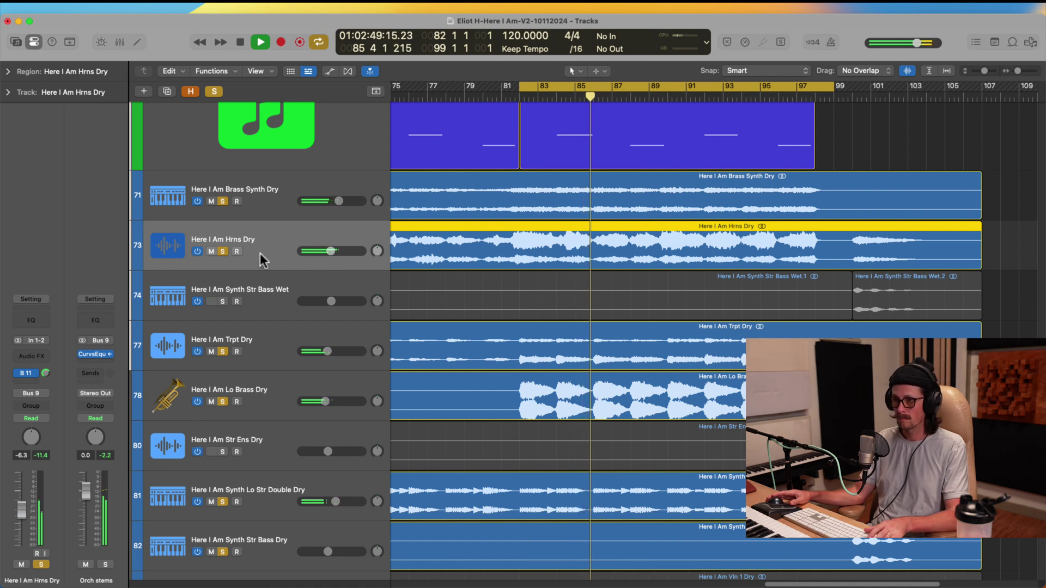
Insert Pro-Q 3 on the Here I Am Hrns Dry track and add a side-channel bell boost of about 2.3 dB near 542 Hz.
click(44, 360)
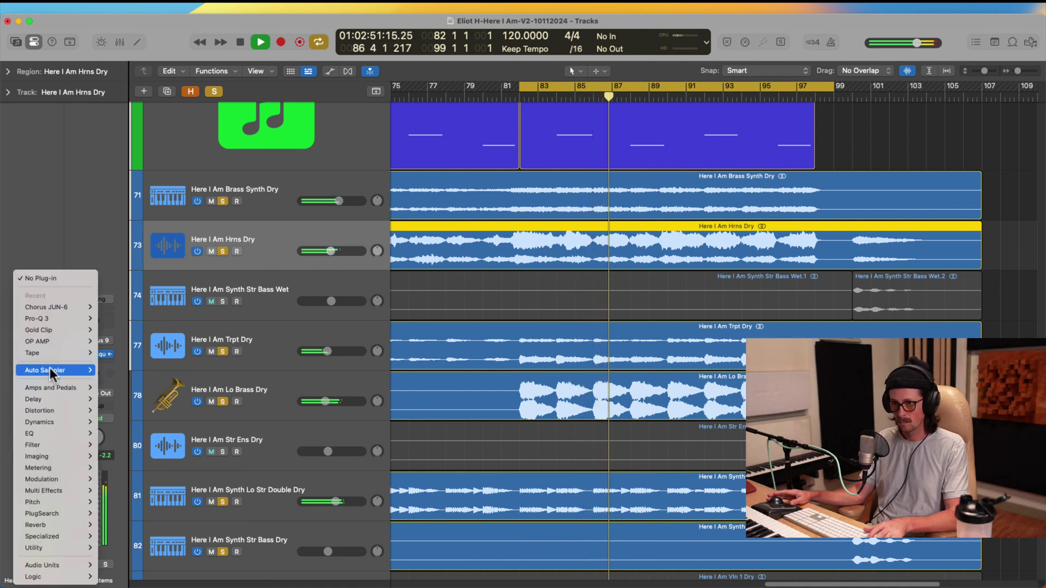
click(68, 318)
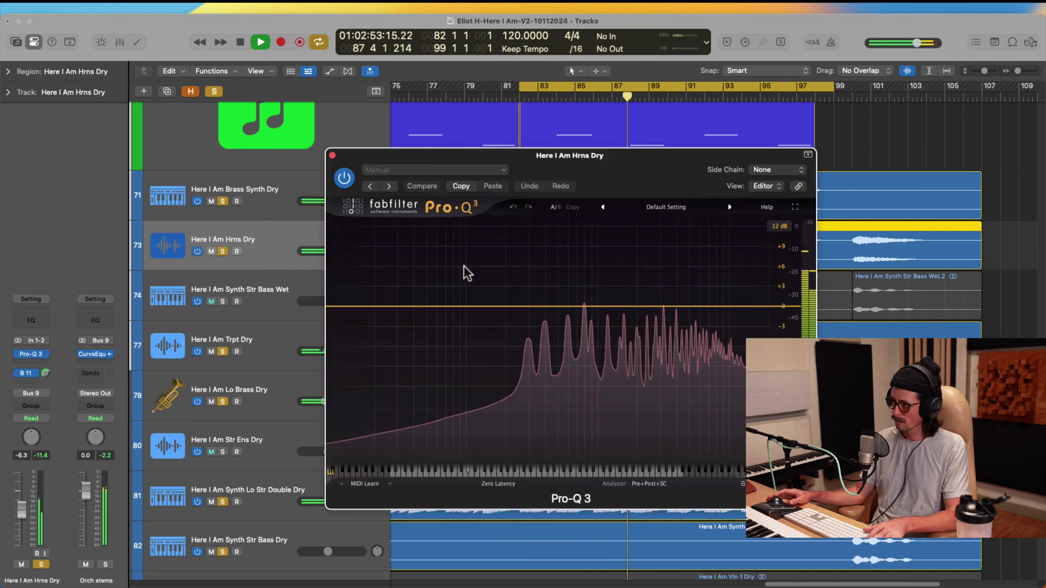
drag(581, 307, 550, 288)
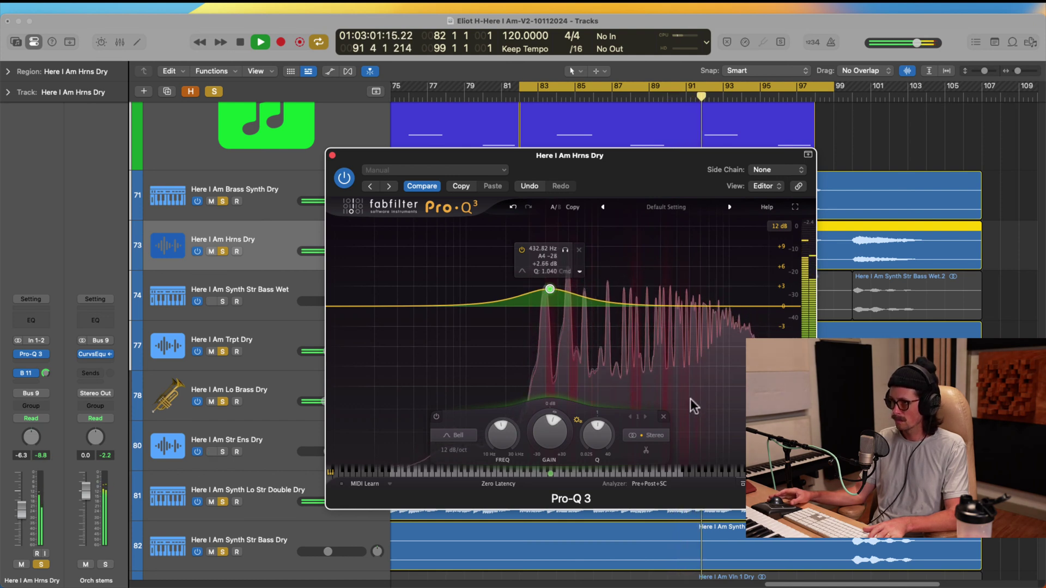
mouse_move(549, 288)
mouse_down()
mouse_move(594, 270)
mouse_move(563, 273)
mouse_move(565, 291)
mouse_up()
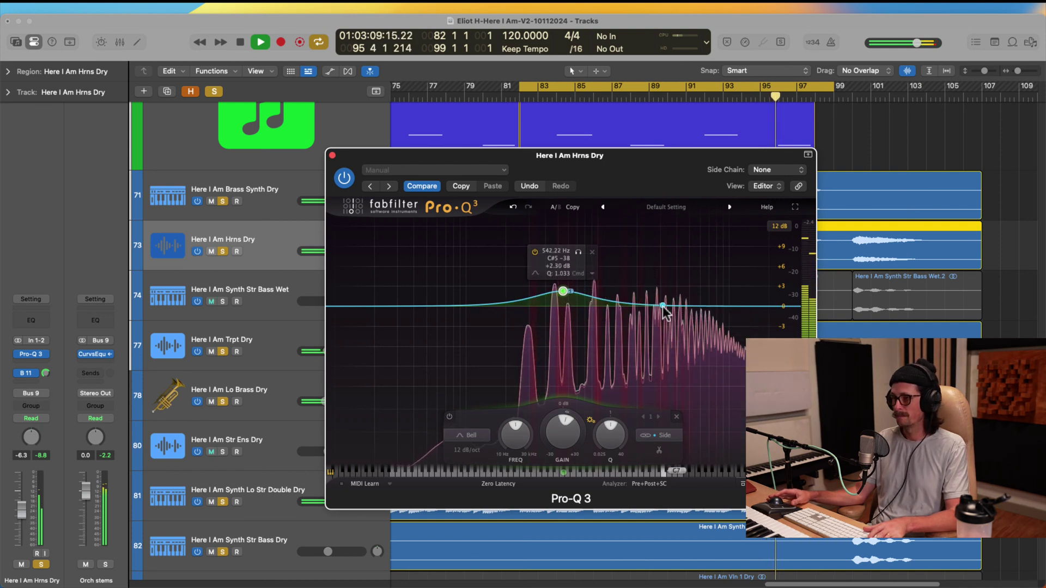
Add a second bell cutting about 1.9 dB near 1.7 kHz with a Q of about 1.8, and close the EQ with playback stopped.
drag(661, 306, 638, 317)
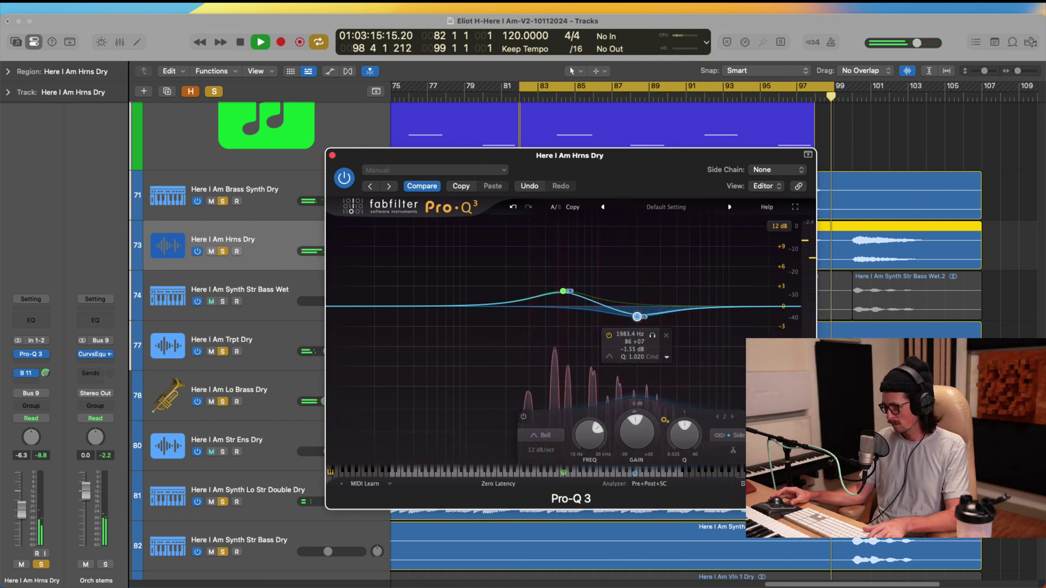
mouse_move(637, 316)
mouse_down()
mouse_move(642, 267)
mouse_move(626, 250)
mouse_move(628, 318)
mouse_up()
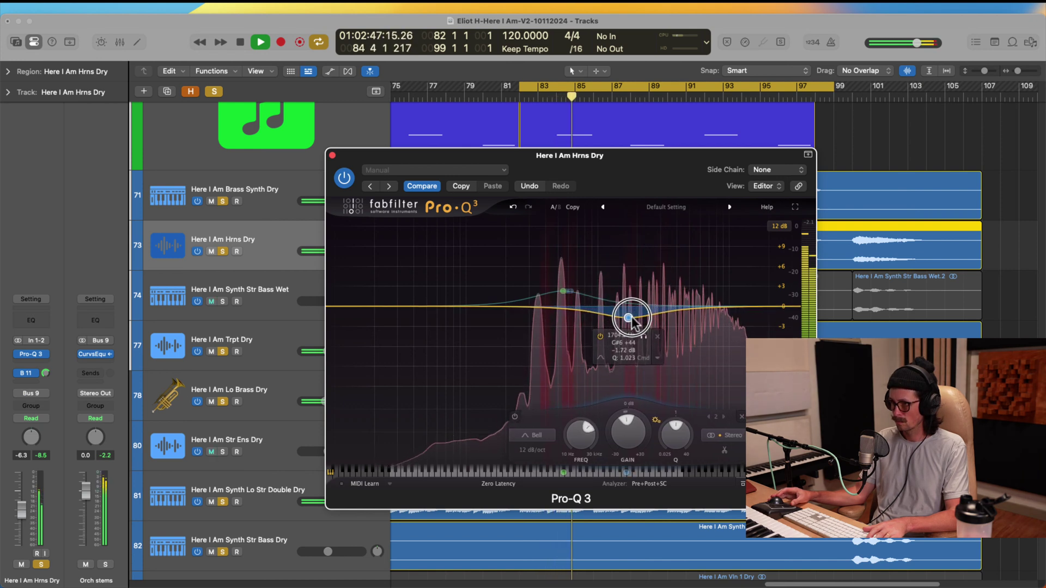
drag(675, 431, 694, 411)
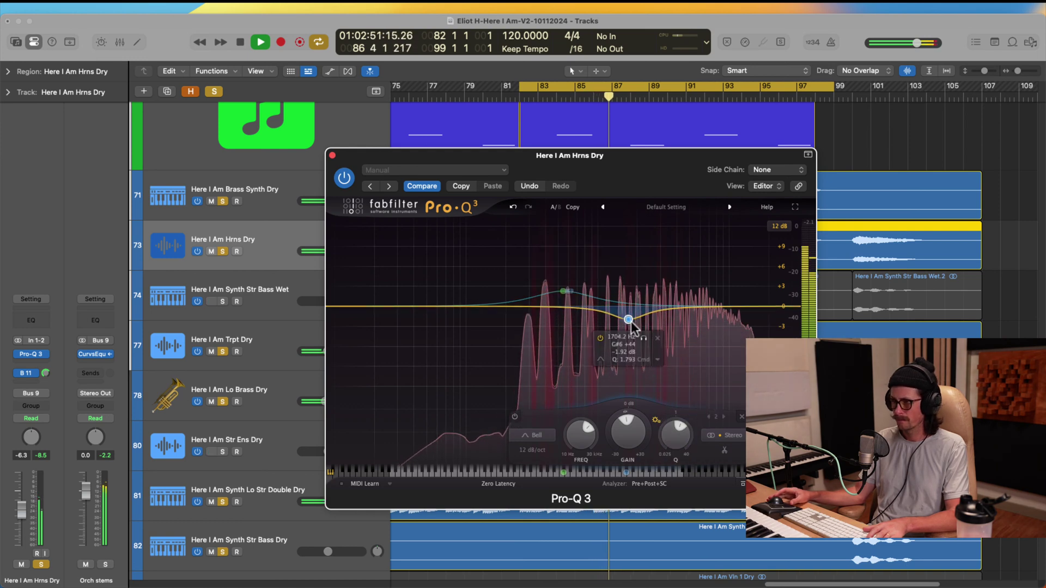
key(space)
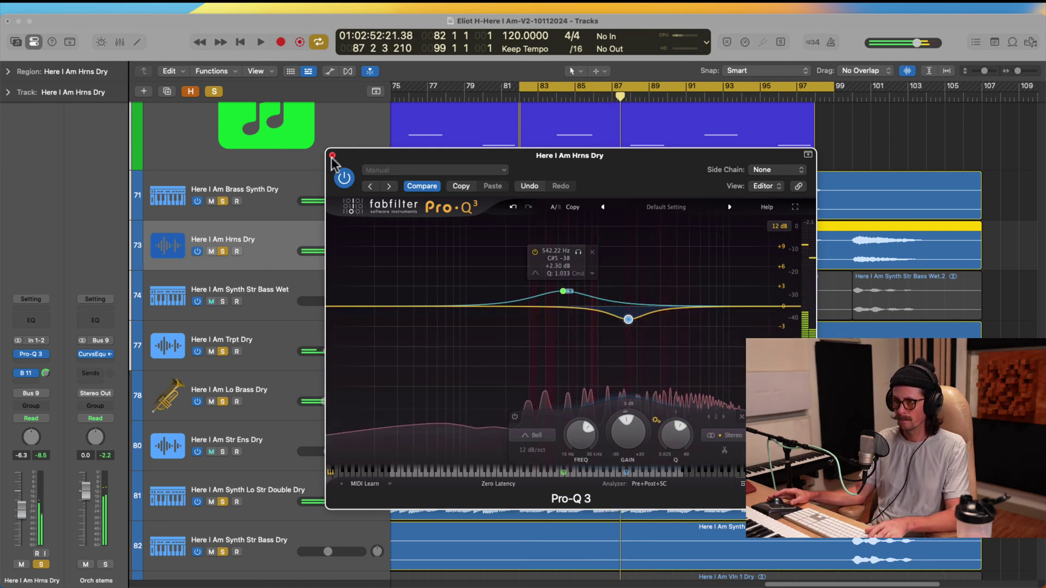
click(332, 156)
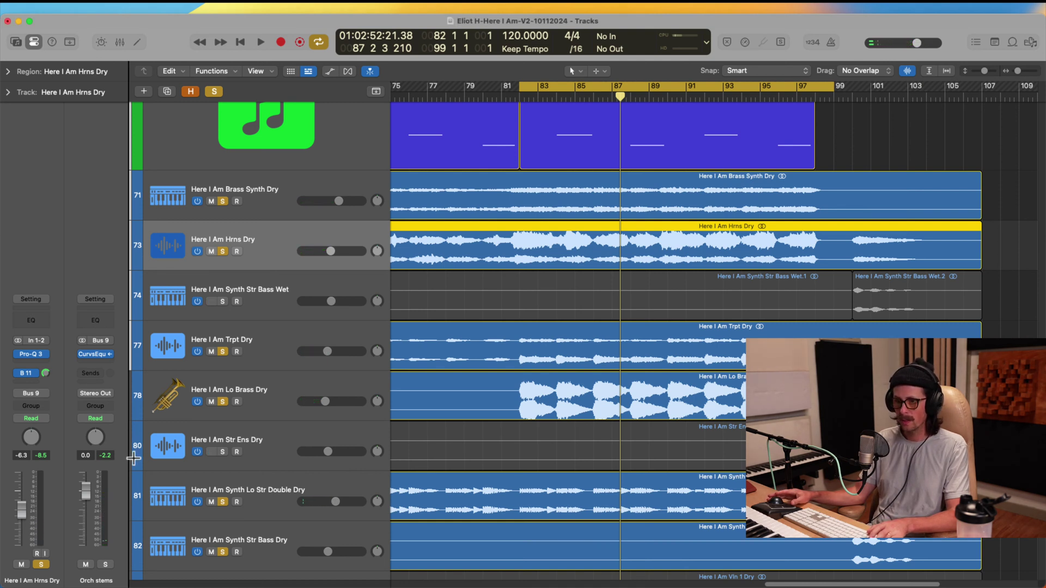
Check the Curves Equator on the Orch stems channel and insert Softube's Tape plug-in after it.
click(94, 353)
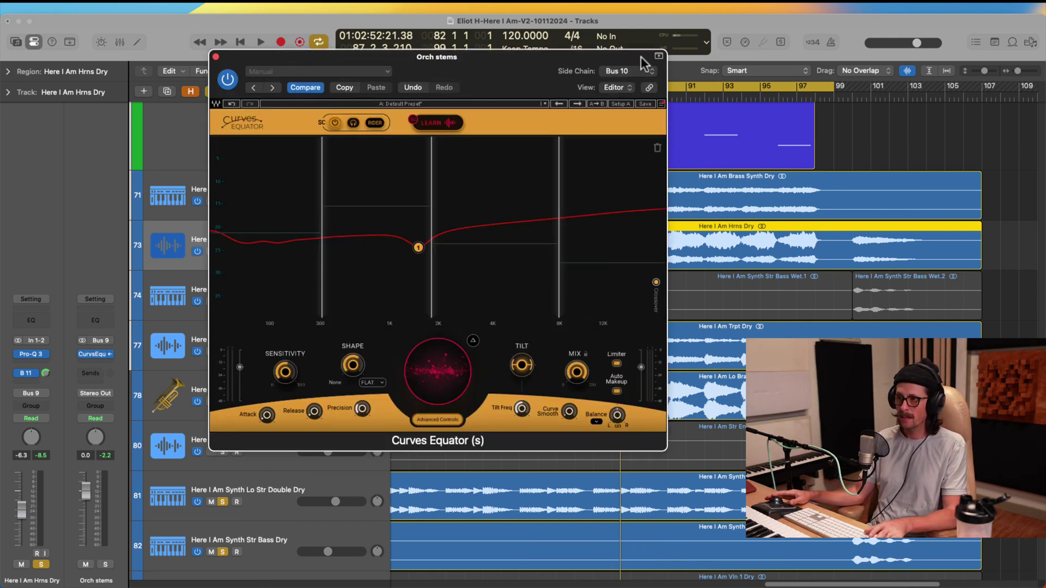
click(216, 57)
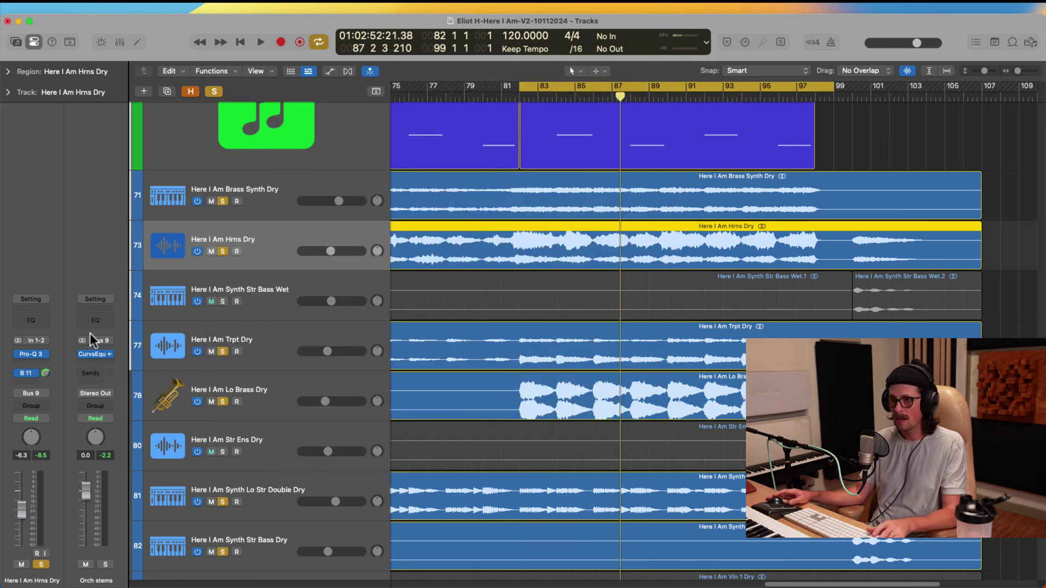
click(92, 362)
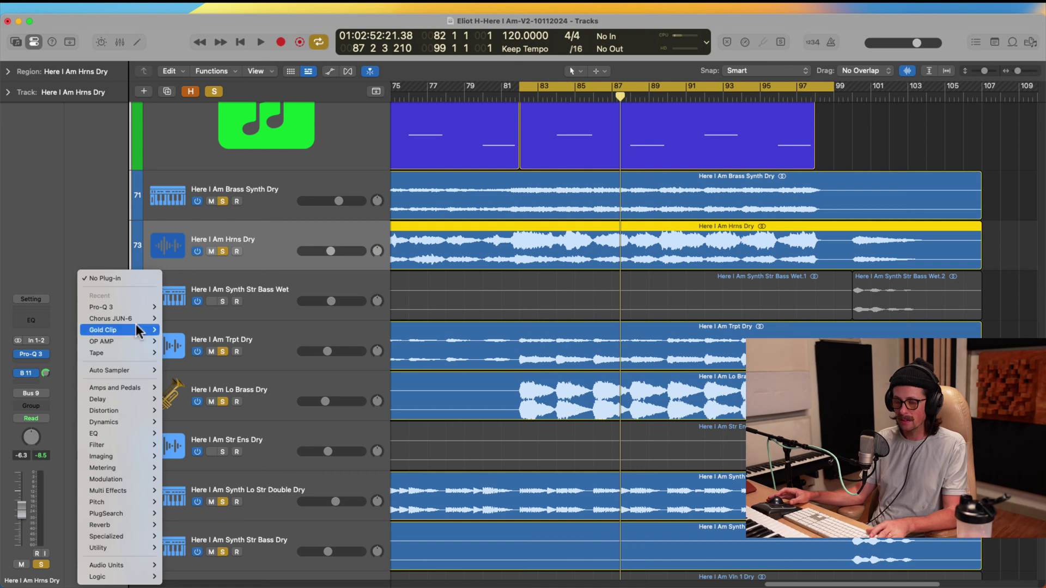
mouse_move(129, 307)
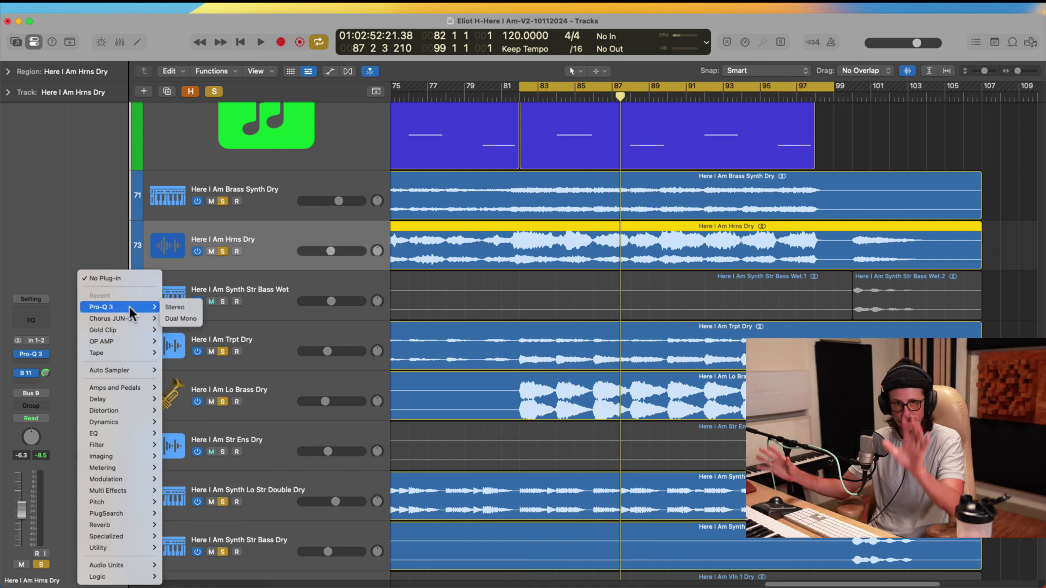
mouse_move(129, 349)
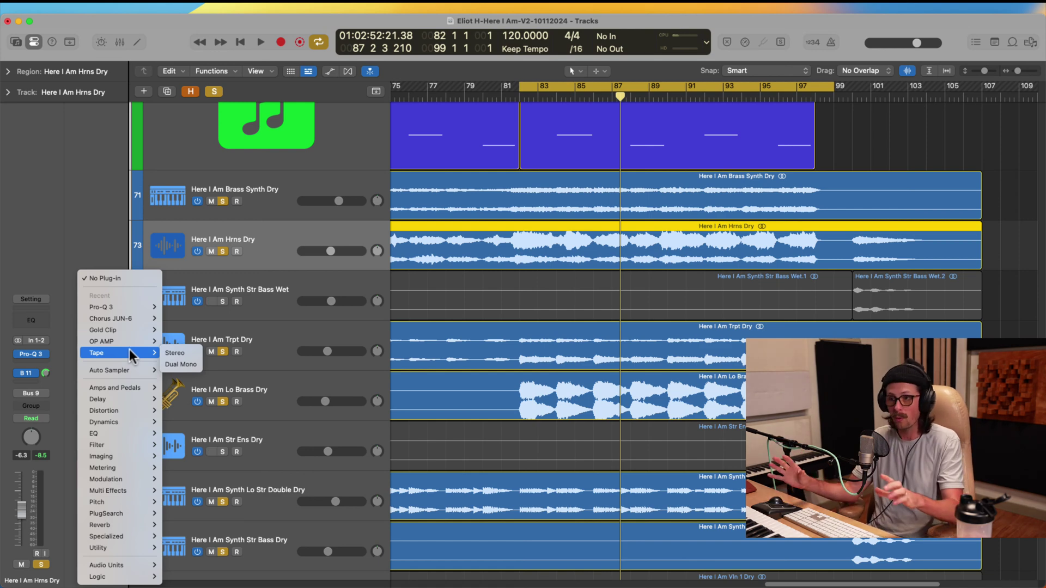
mouse_move(154, 435)
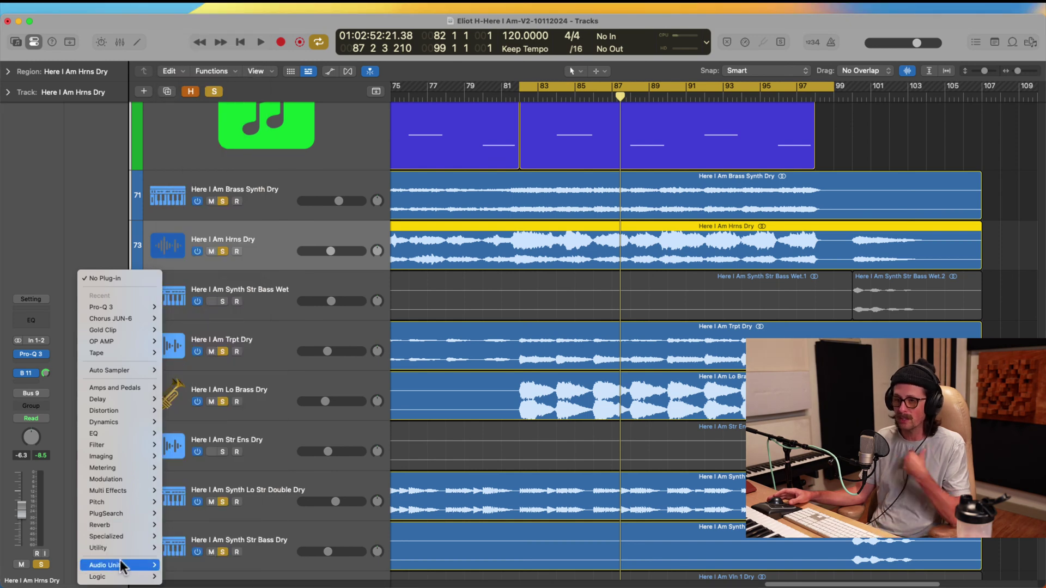
mouse_move(120, 565)
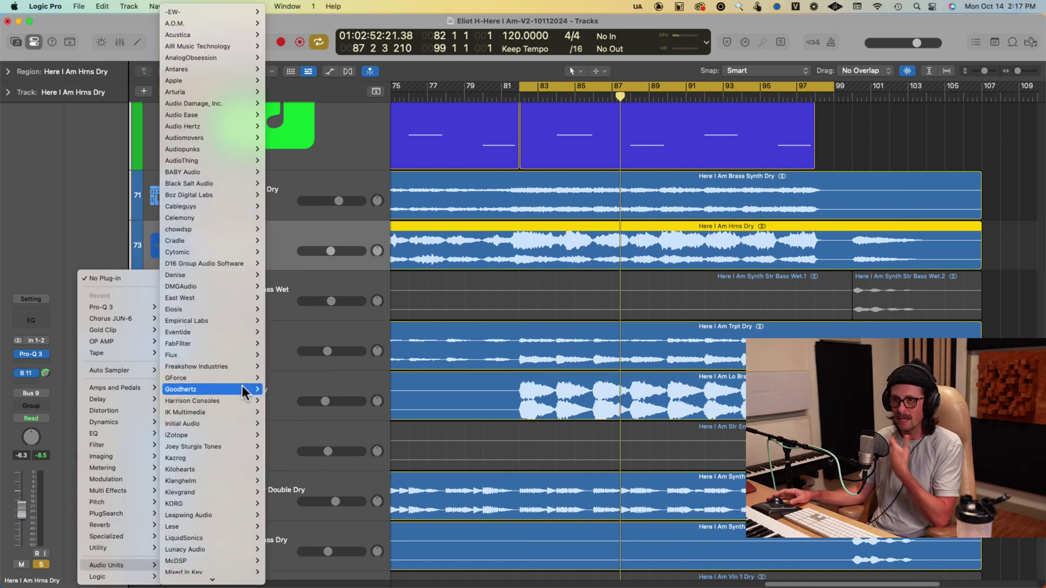
mouse_move(217, 436)
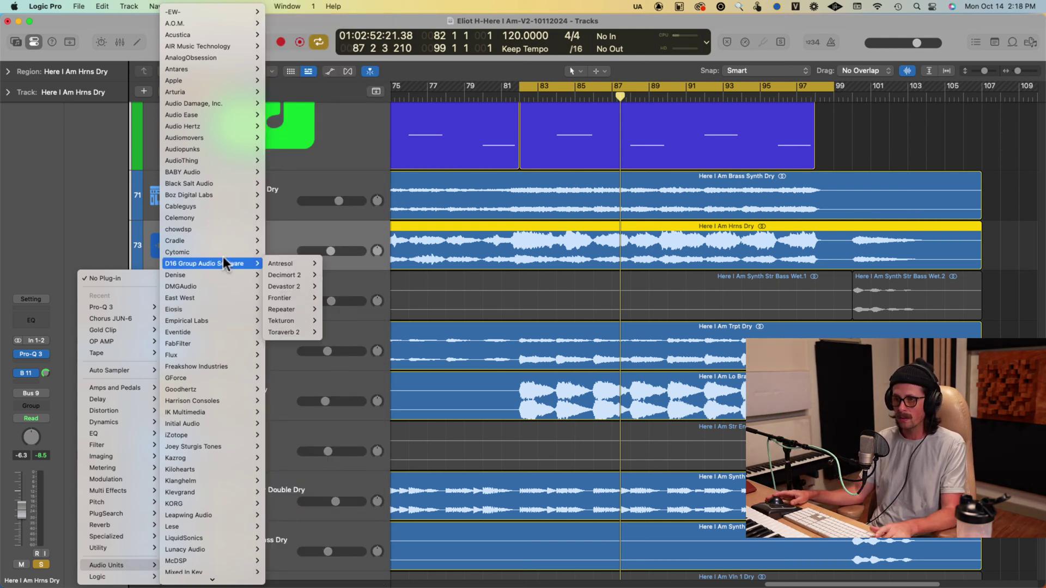
mouse_move(217, 243)
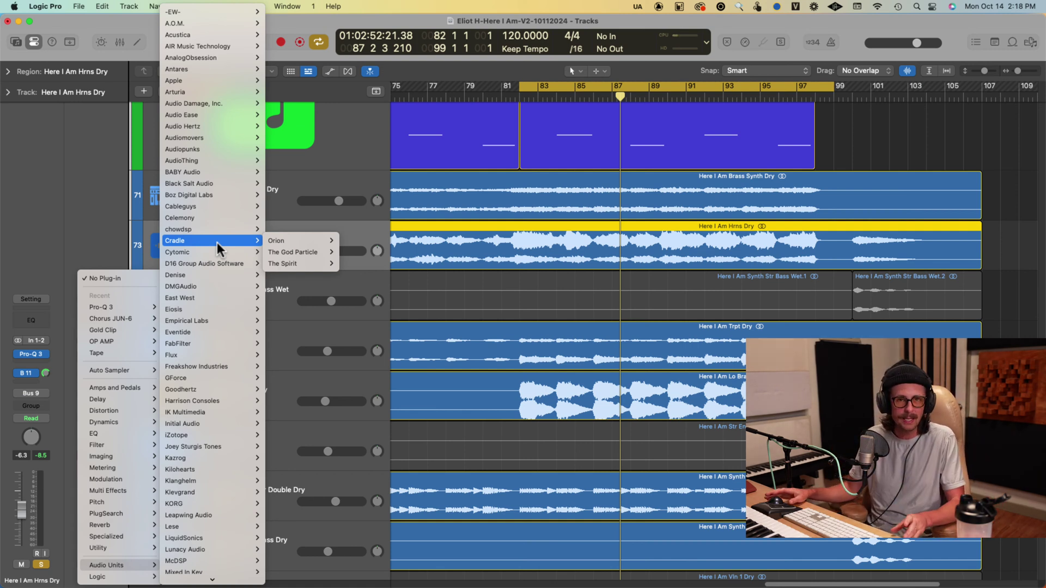
scroll(220, 442, down, 5)
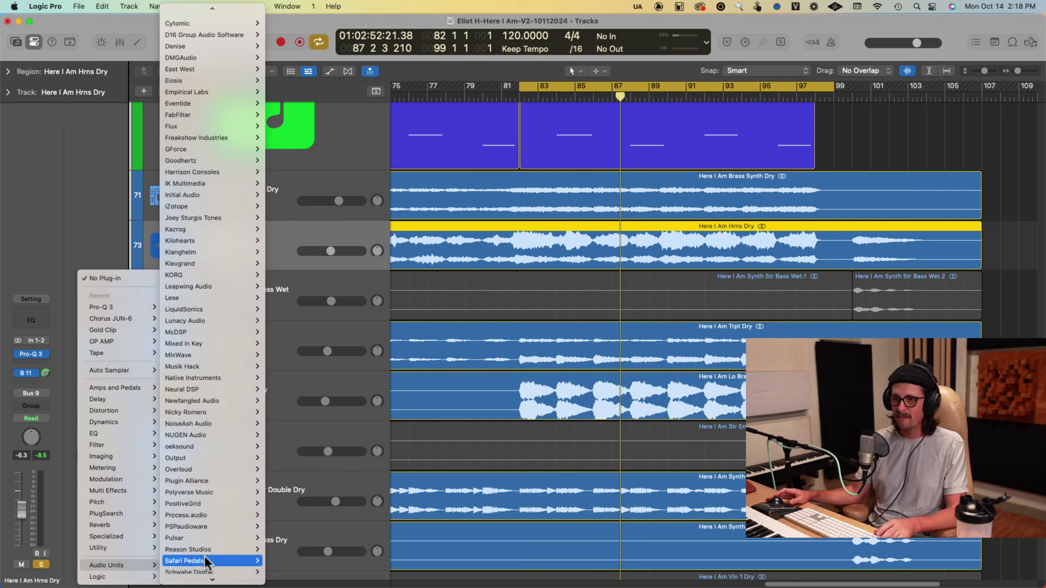
scroll(206, 561, down, 1)
mouse_move(217, 527)
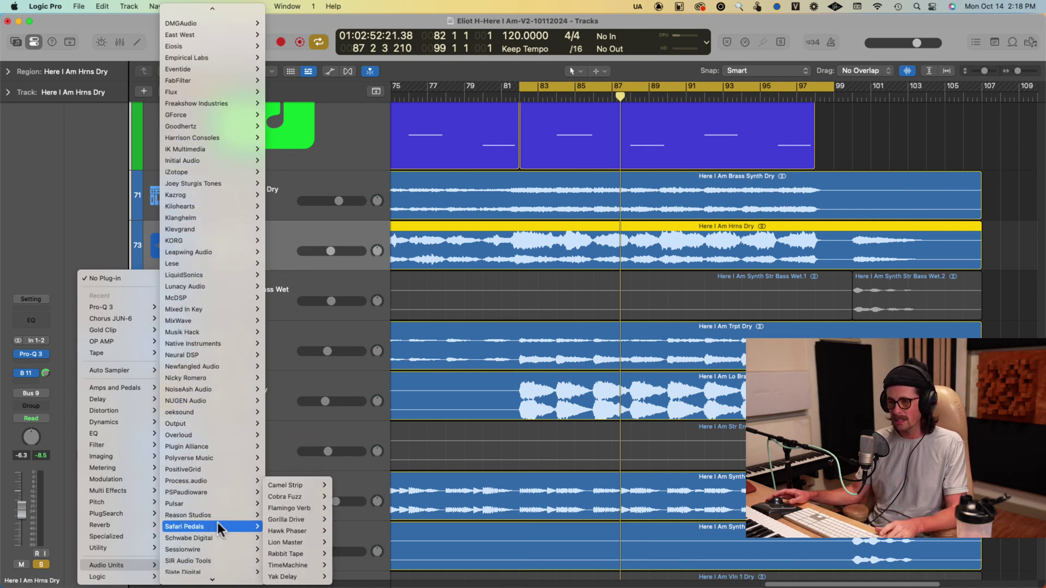
mouse_move(199, 376)
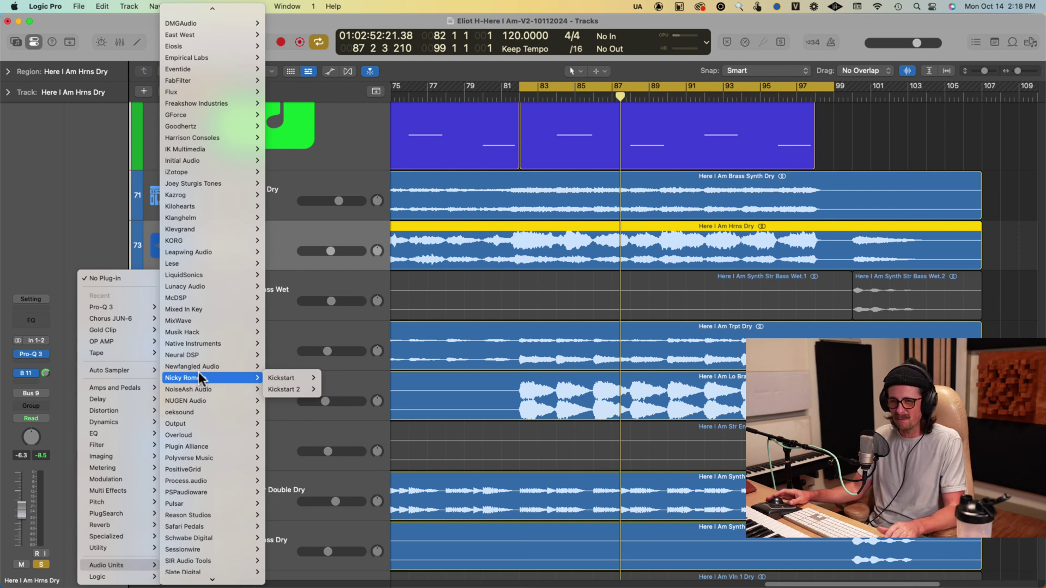
scroll(194, 484, down, 2)
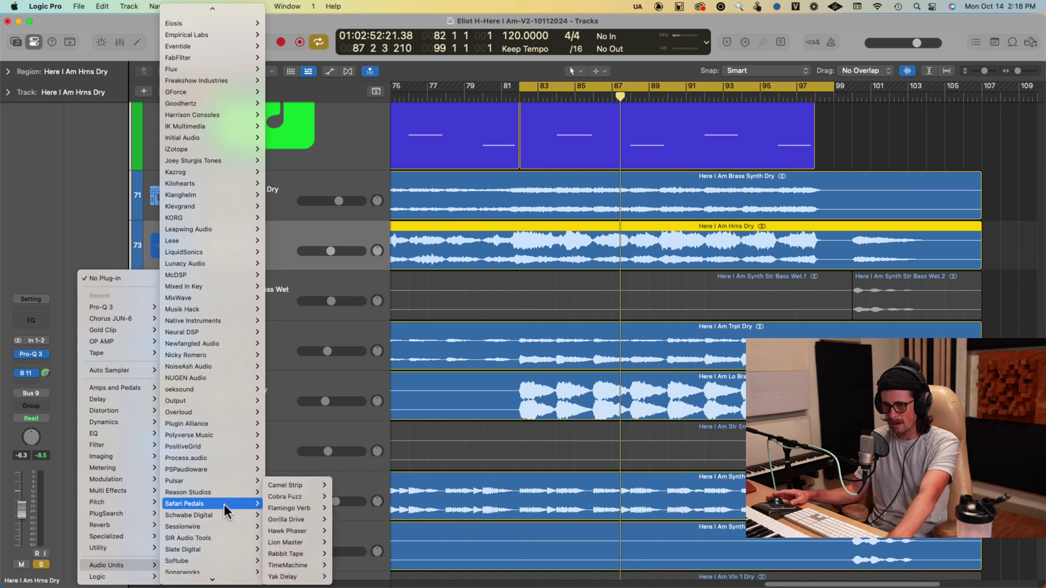
scroll(226, 506, down, 2)
scroll(224, 496, down, 5)
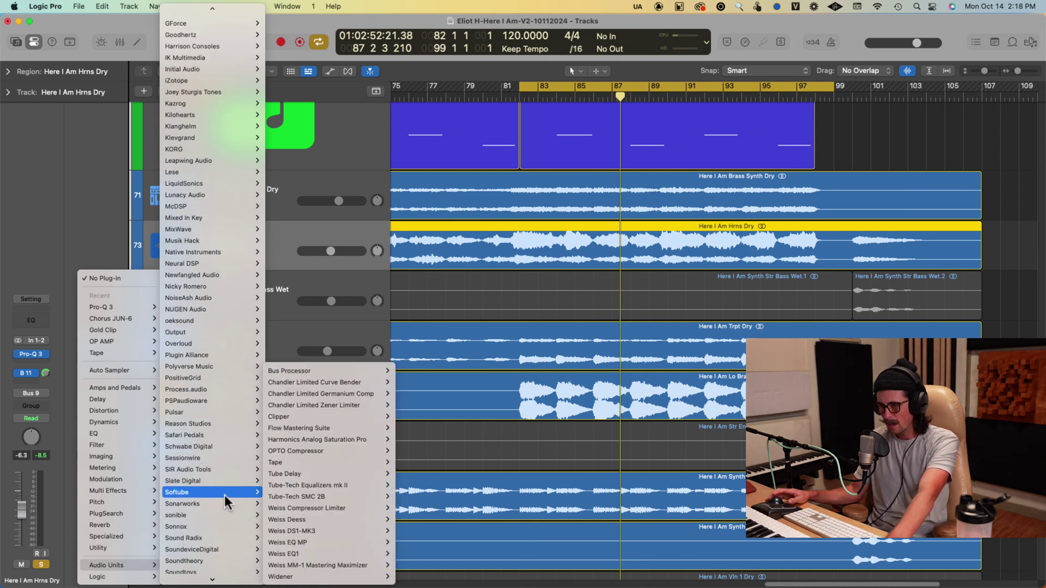
scroll(221, 504, down, 2)
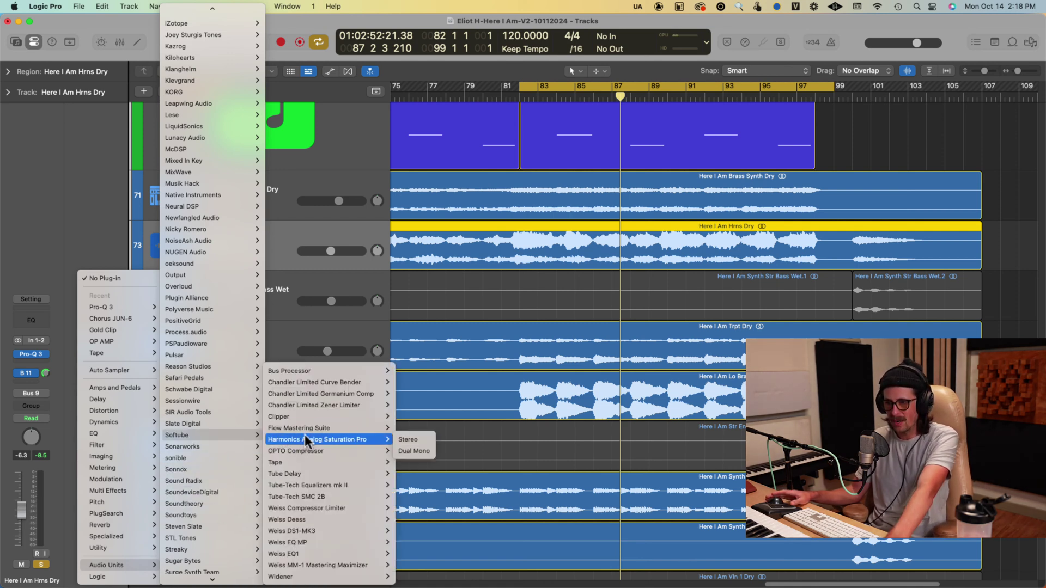
mouse_move(325, 427)
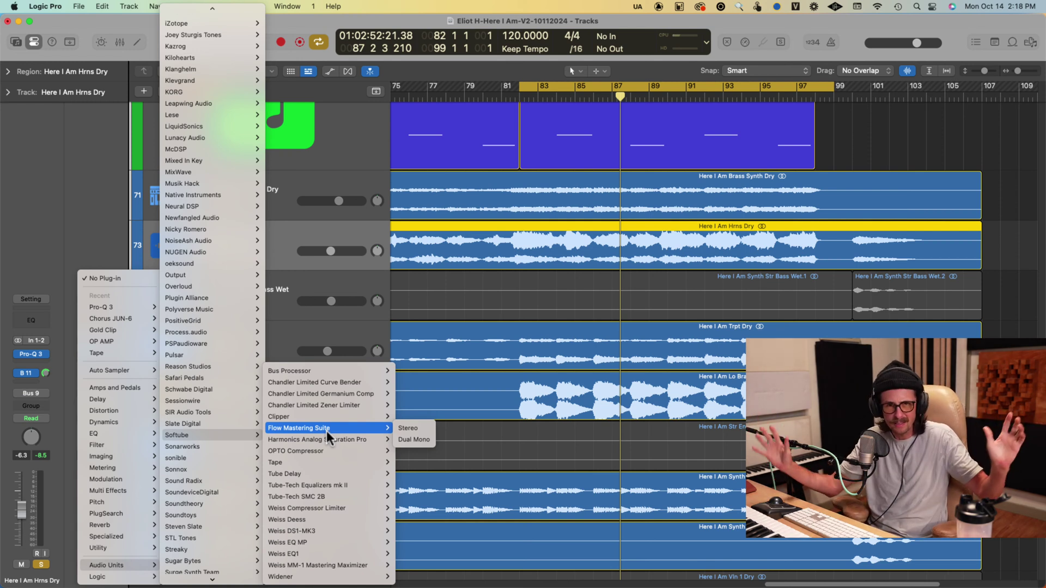
click(309, 465)
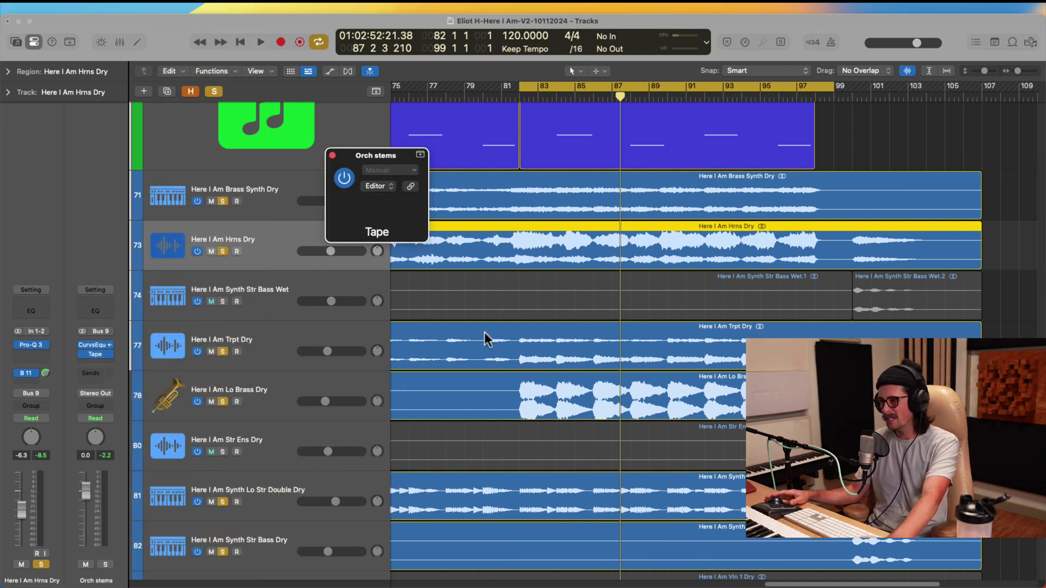
Load the Mix Buss Warmer 1 0VU preset in the Tape plug-in on Orch stems.
drag(632, 178, 515, 145)
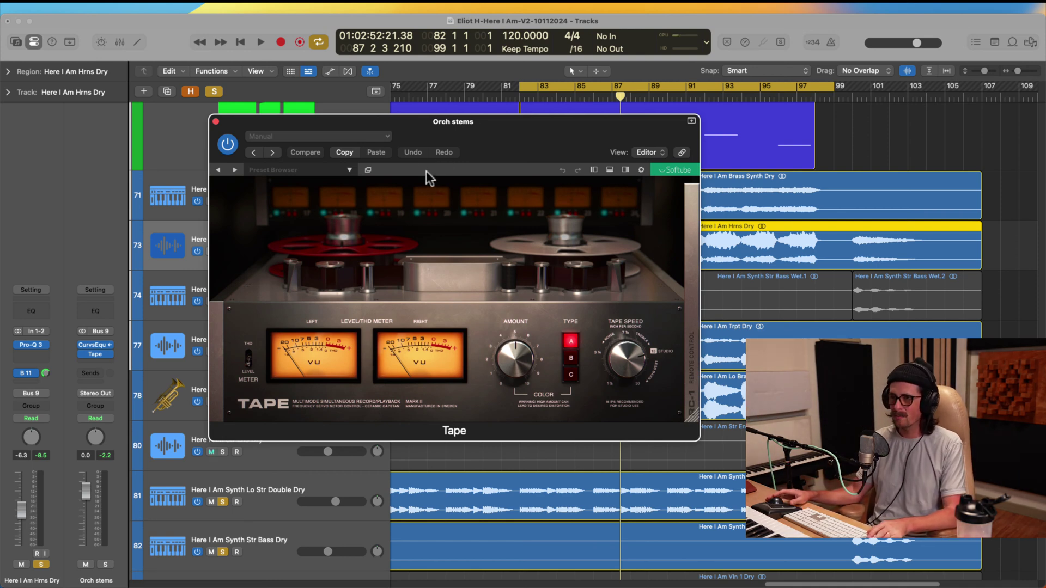
click(299, 171)
mouse_move(302, 183)
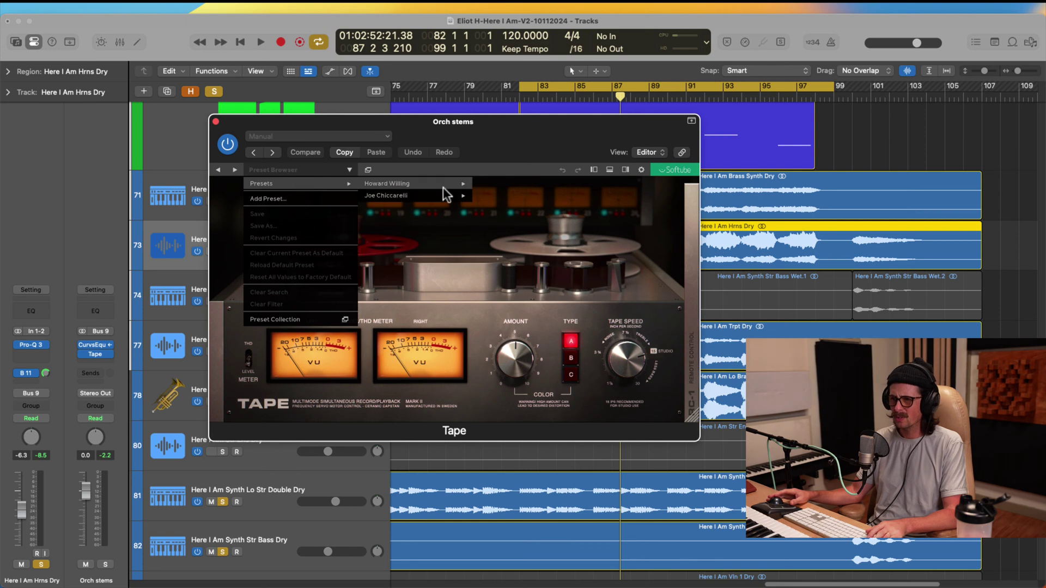
mouse_move(436, 186)
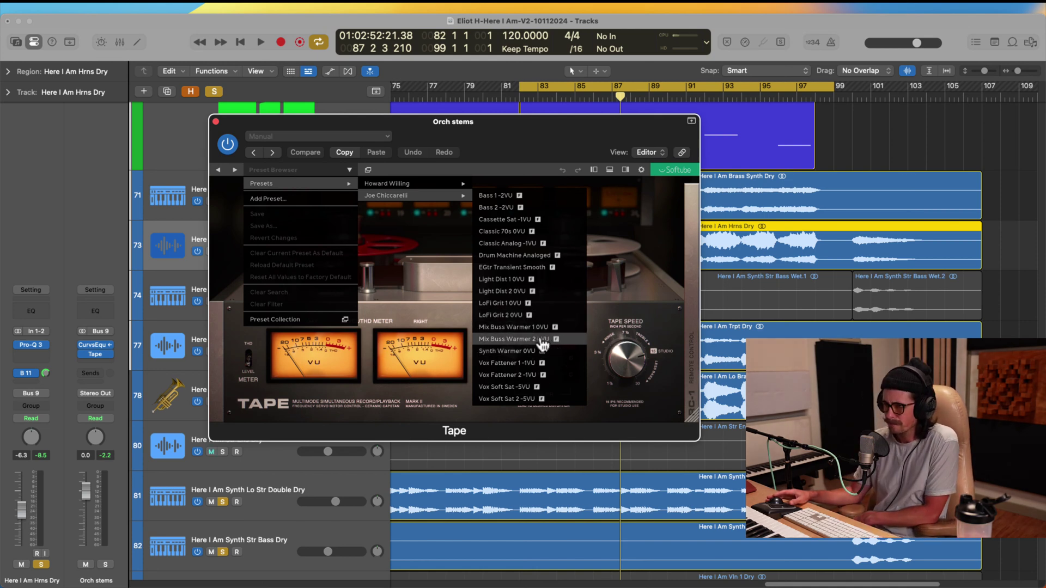
click(515, 328)
key(super+Tab)
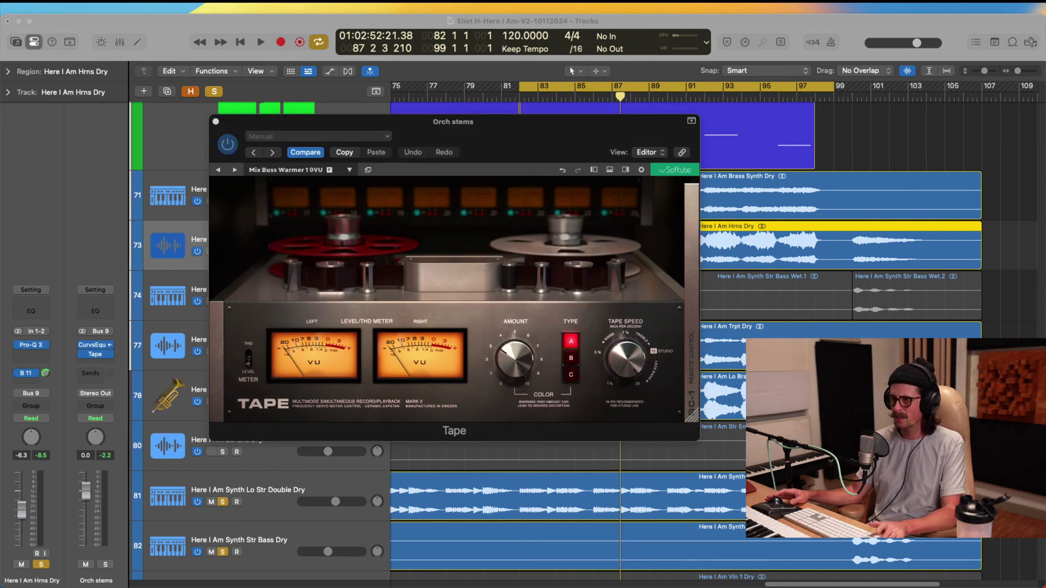
key(super+Tab)
Play the section from bar 82 and compare the Orch stems with the Tape plug-in bypassed and active.
key(space)
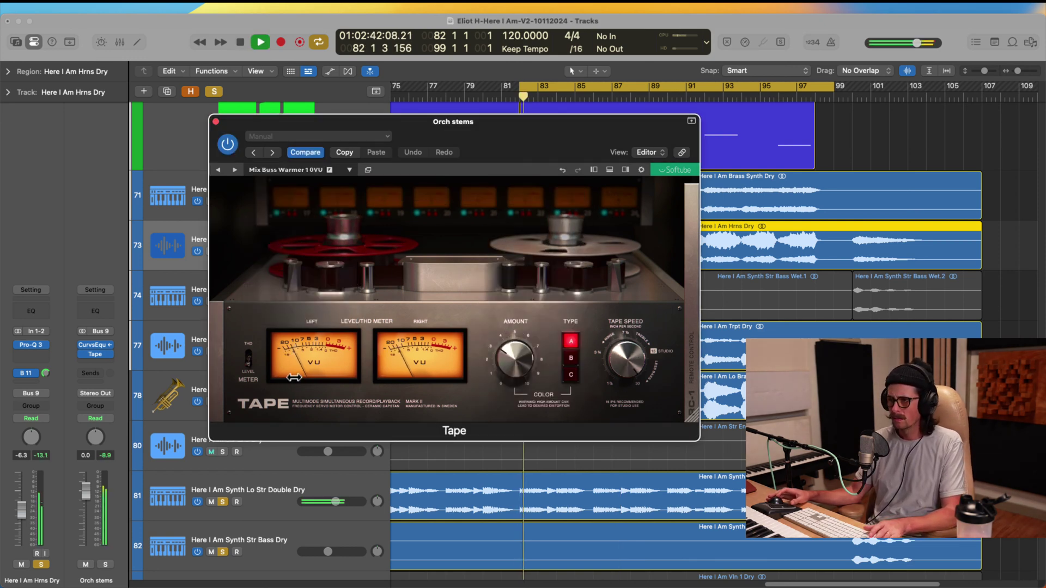
click(227, 143)
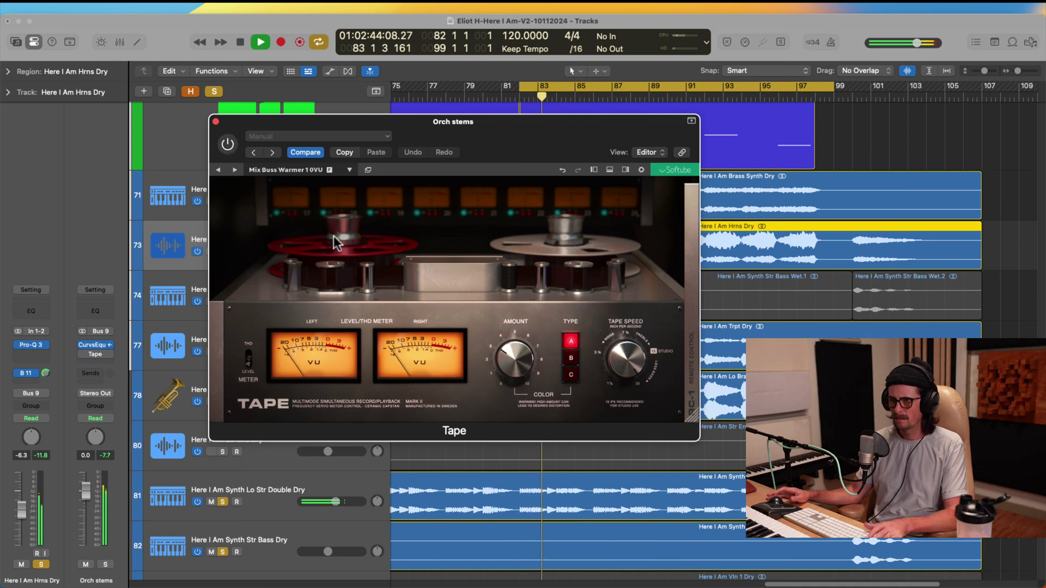
click(227, 144)
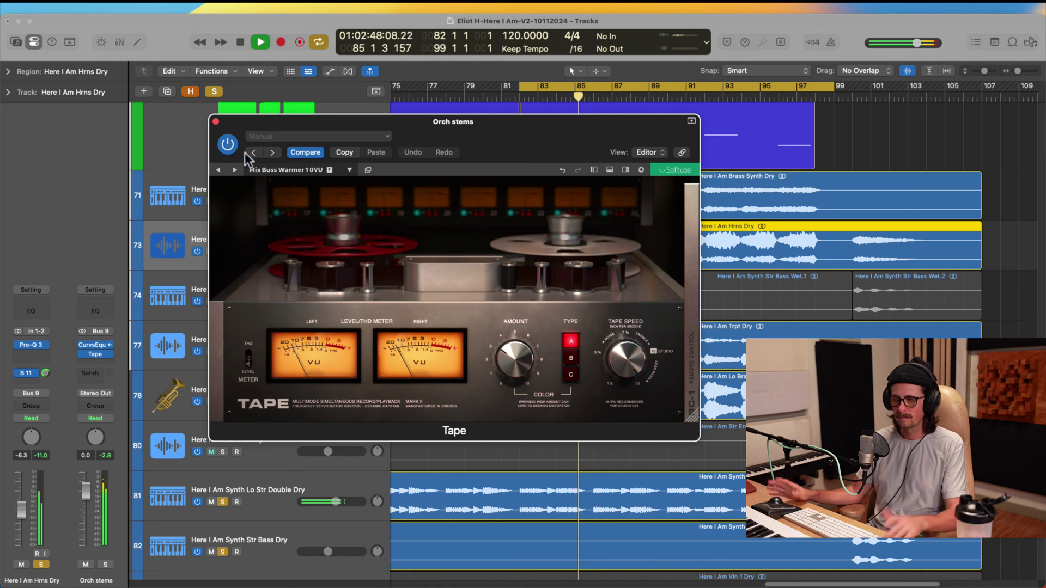
mouse_move(634, 363)
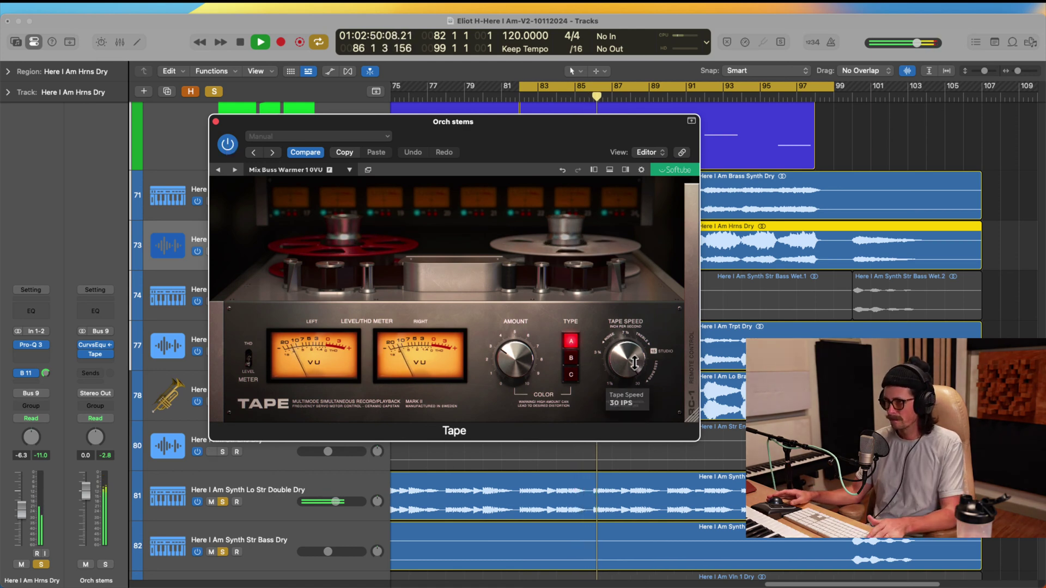
click(230, 144)
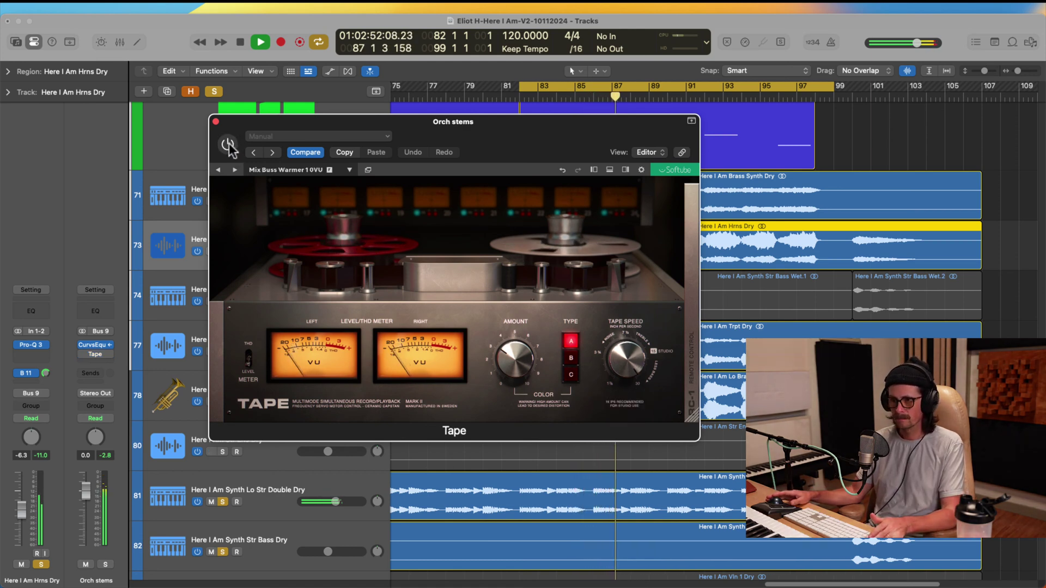
click(228, 145)
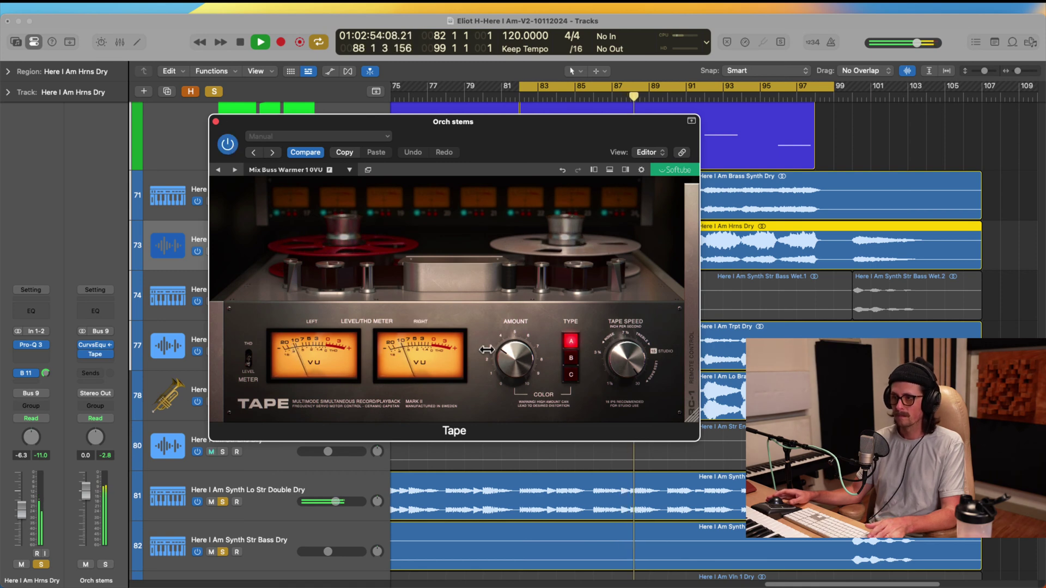
Adjust the Tape plug-in to a color amount of 4.6, type A and a tape speed of 15 IPS.
drag(510, 360, 502, 330)
mouse_move(570, 358)
mouse_down()
mouse_move(573, 383)
mouse_move(570, 374)
mouse_up()
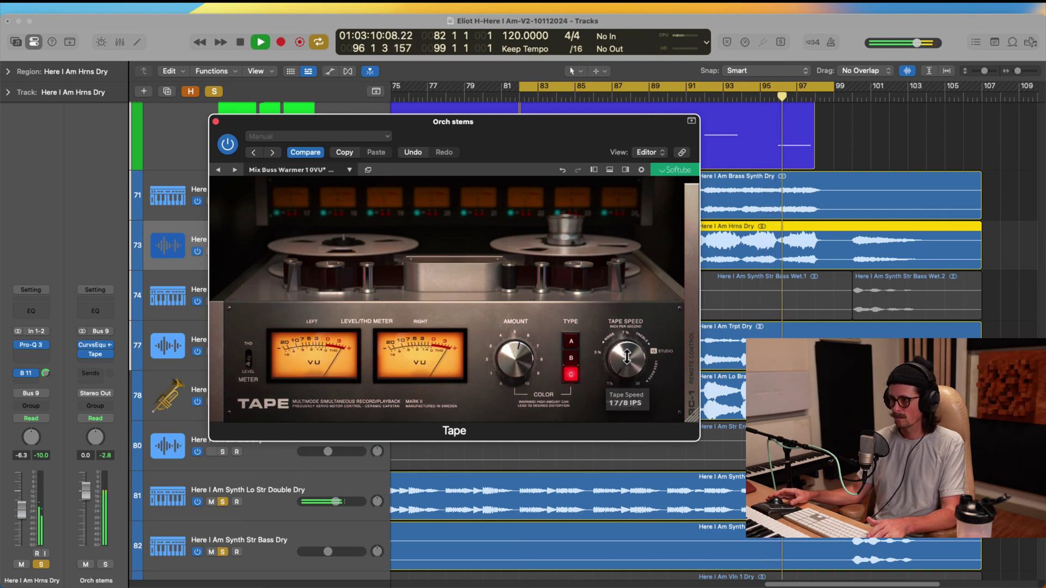
mouse_move(628, 363)
mouse_down()
mouse_move(638, 328)
mouse_move(627, 350)
mouse_up()
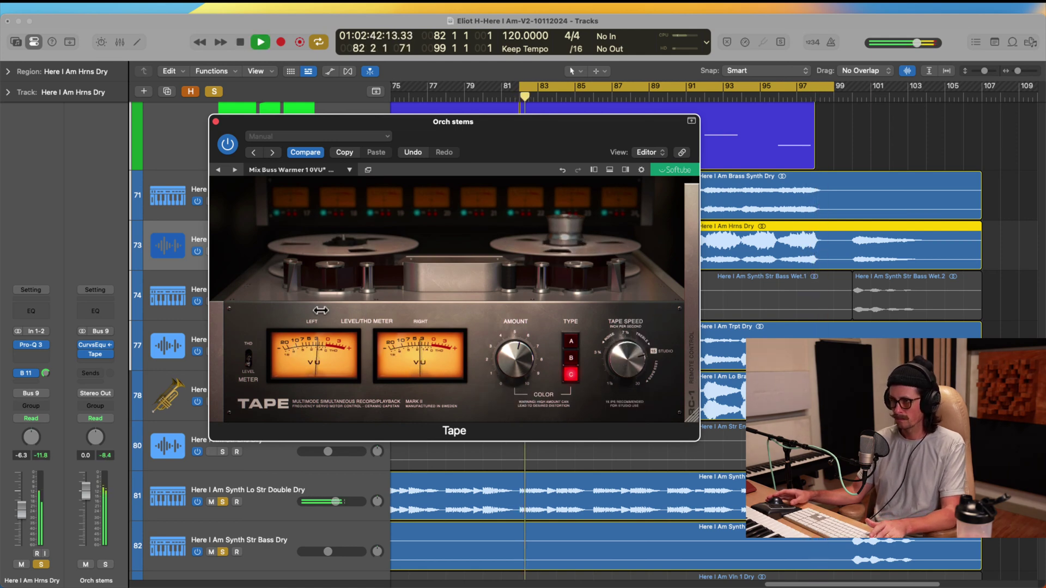
drag(504, 365, 505, 372)
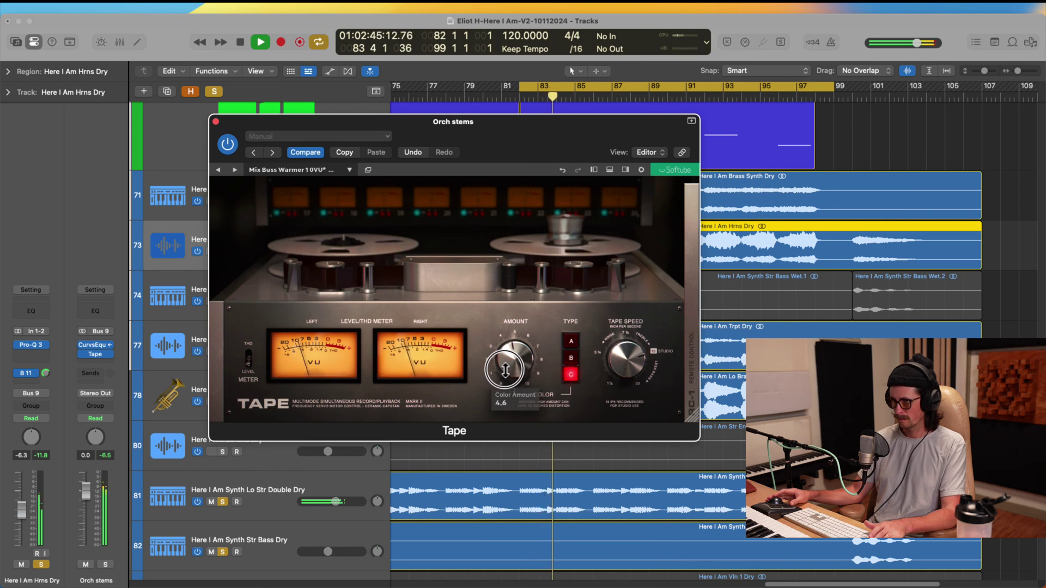
click(571, 342)
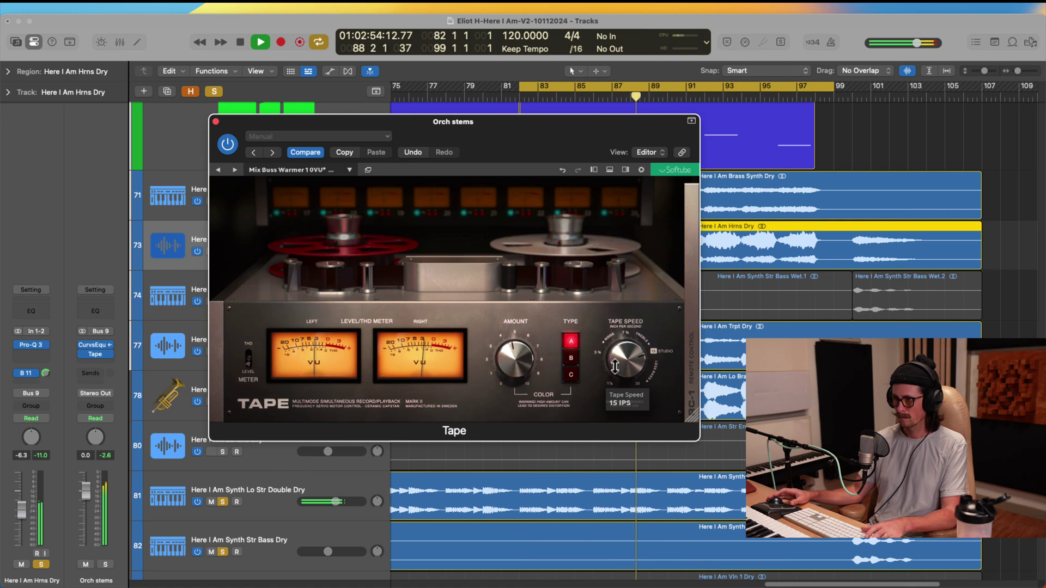
Compare the adjusted Tape sound against bypass, leave the plug-in active, stop playback and close its window.
click(229, 149)
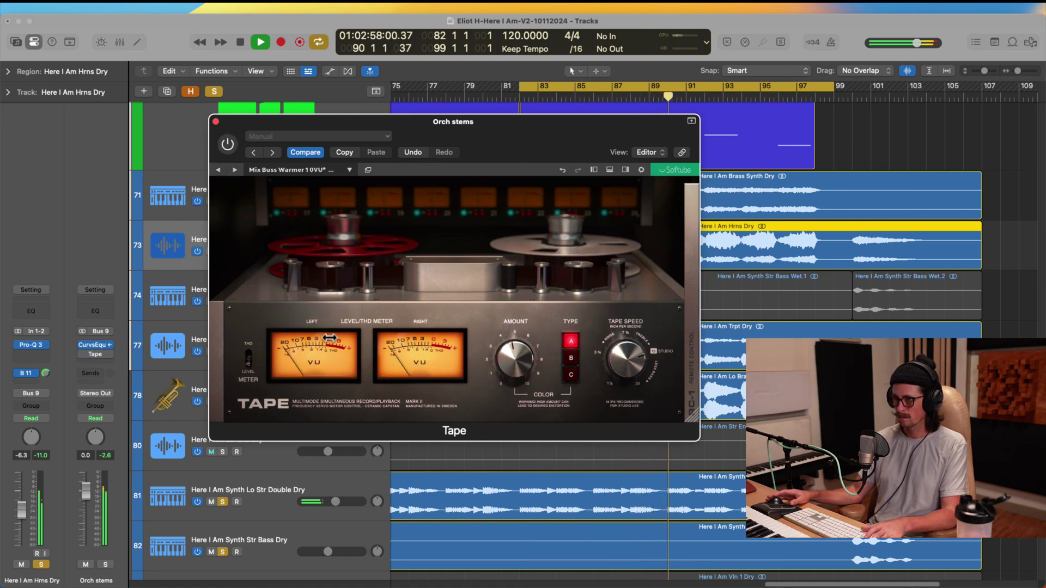
click(229, 146)
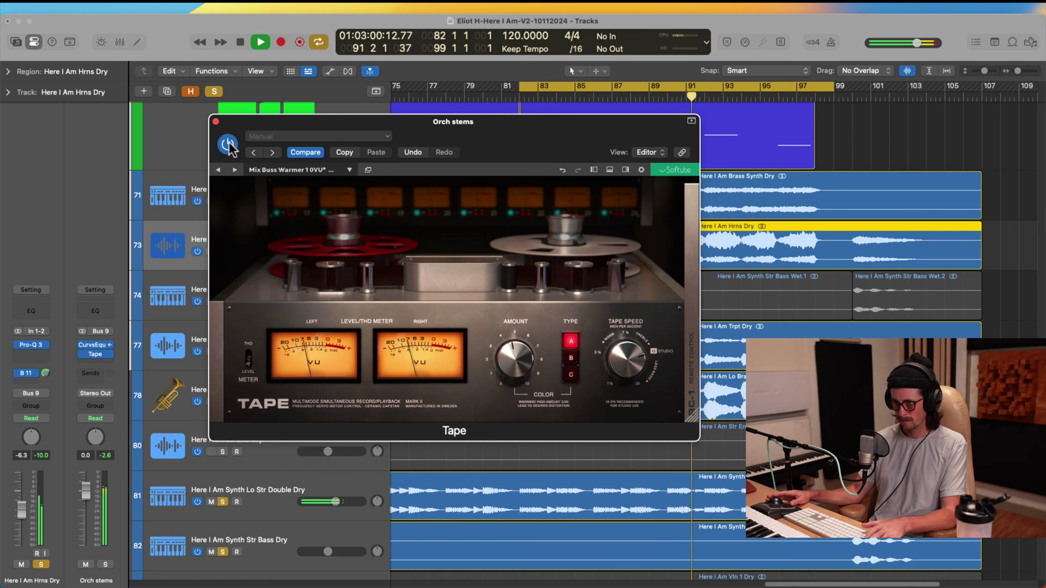
key(space)
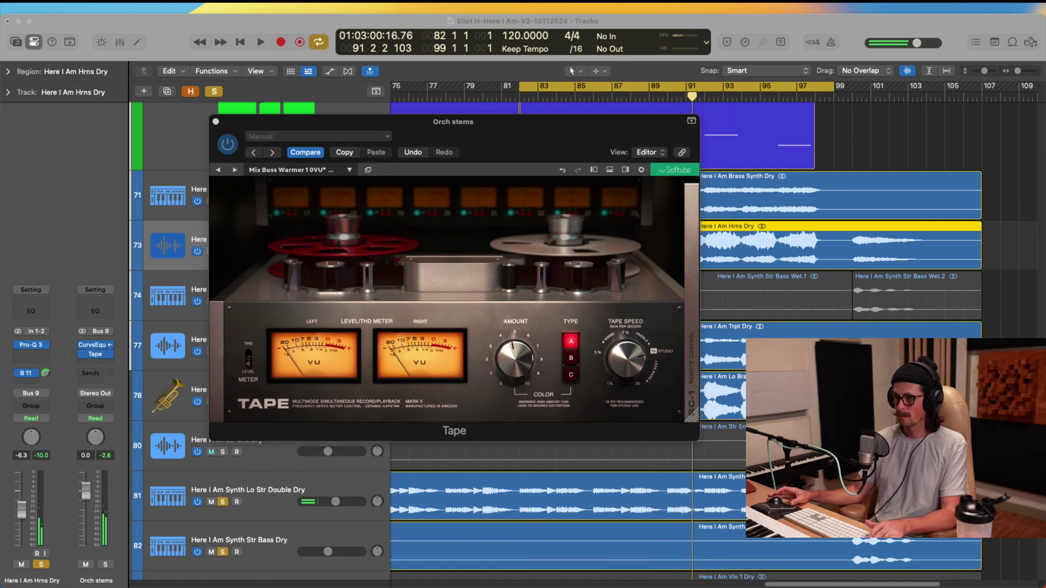
click(11, 224)
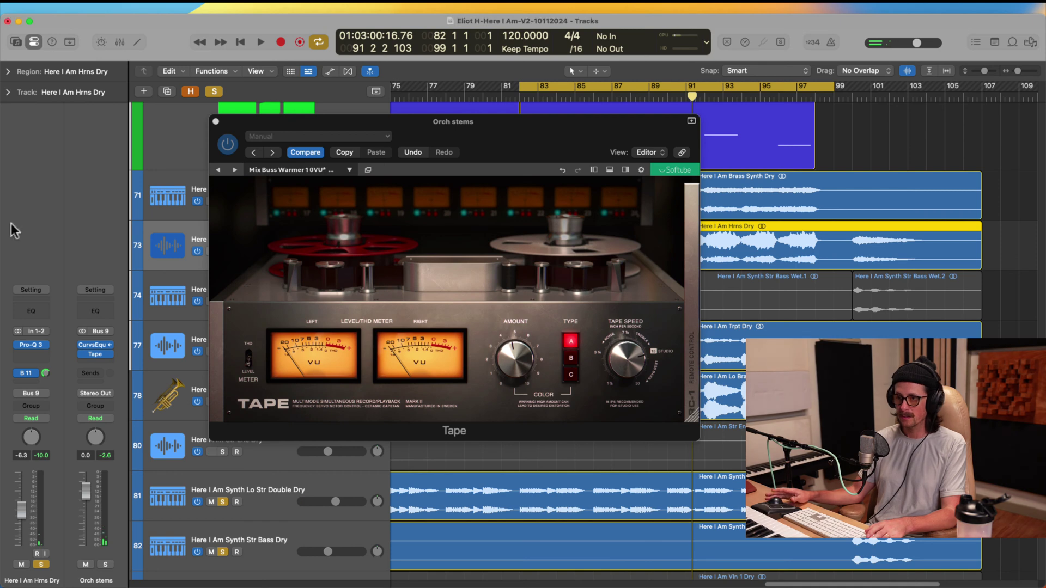
click(215, 122)
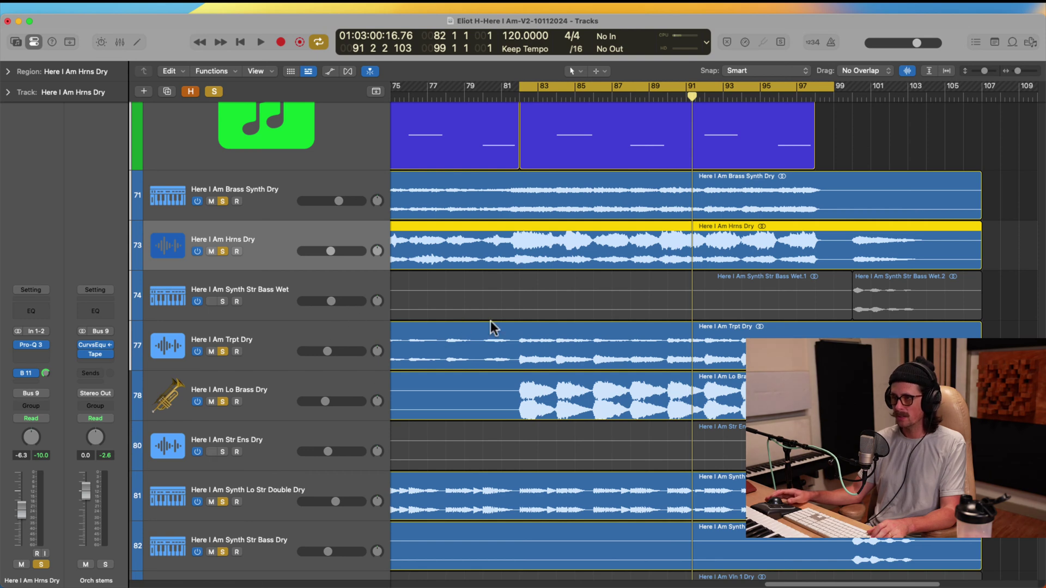
Mute the six tracks from Here I Am Vln 1 Dry to Here I Am Synth Lo Str Double Wet and clear all solos.
scroll(570, 305, down, 5)
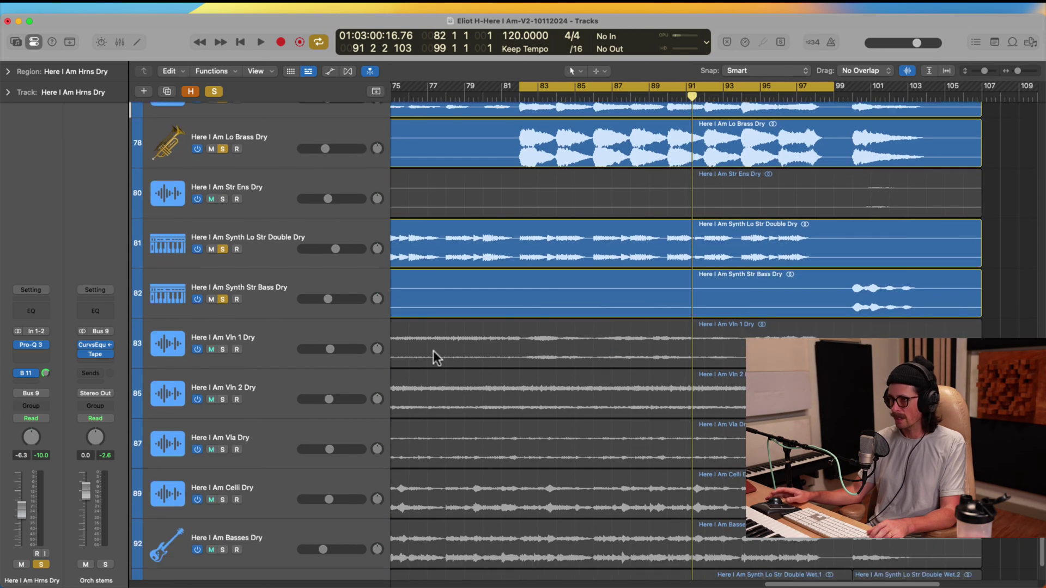
click(248, 341)
scroll(327, 451, down, 2)
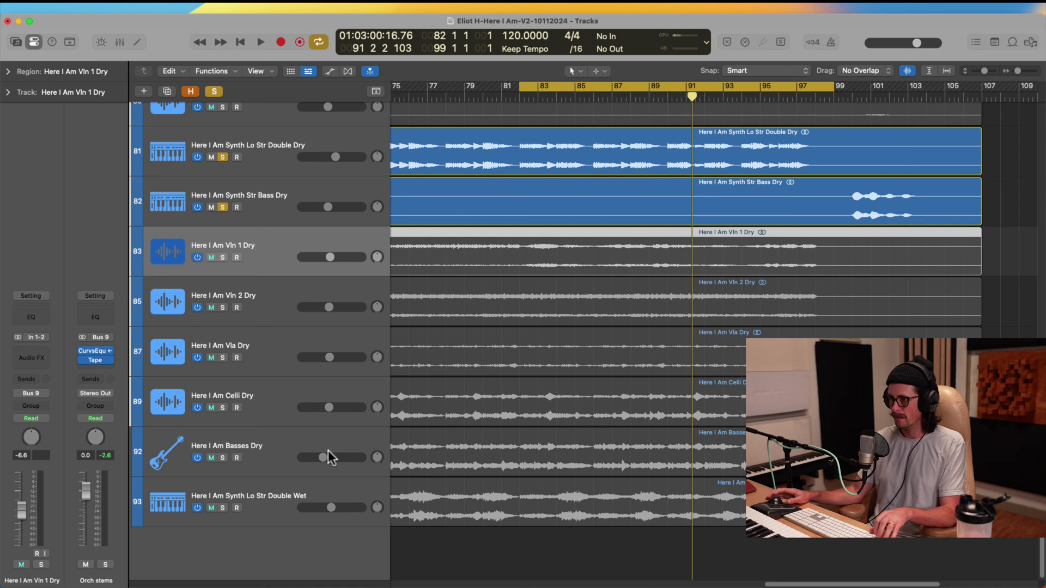
shift+click(282, 502)
click(211, 508)
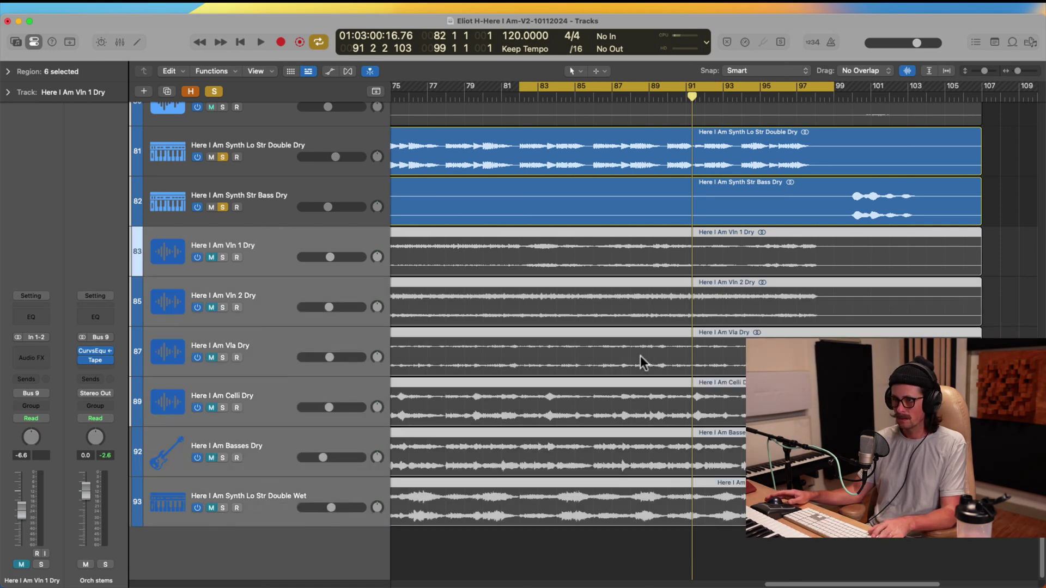
scroll(260, 248, down, 3)
alt+click(222, 248)
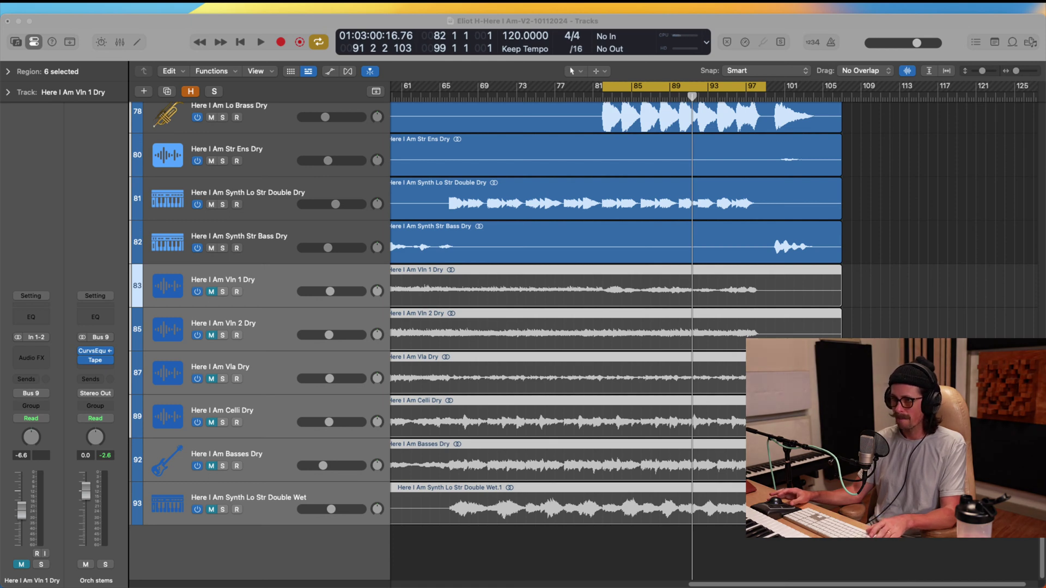
Play the full mix from bar 82 and turn off cycle mode during playback.
key(space)
scroll(619, 382, up, 5)
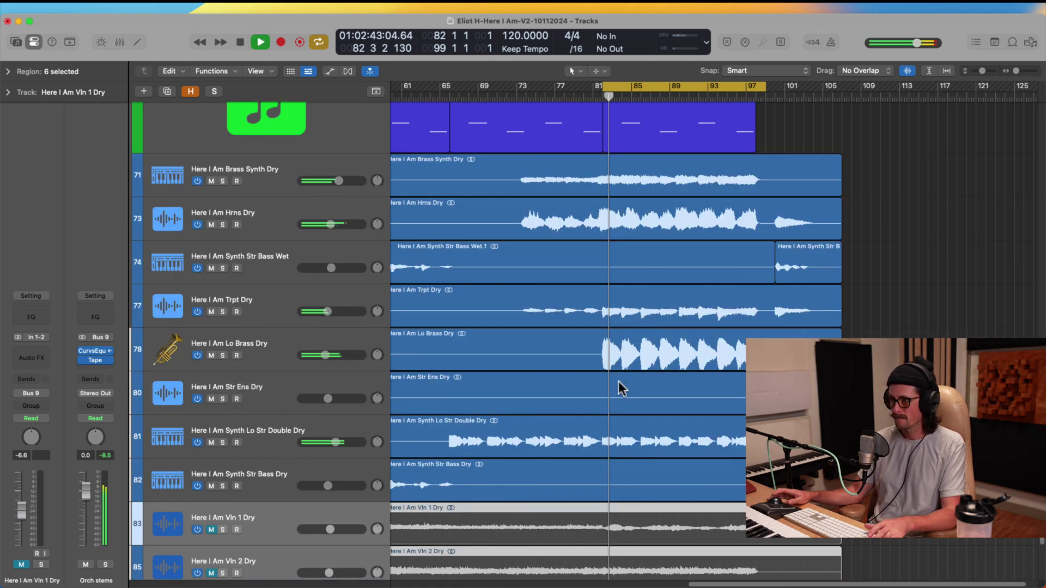
scroll(599, 370, up, 1)
scroll(576, 355, up, 4)
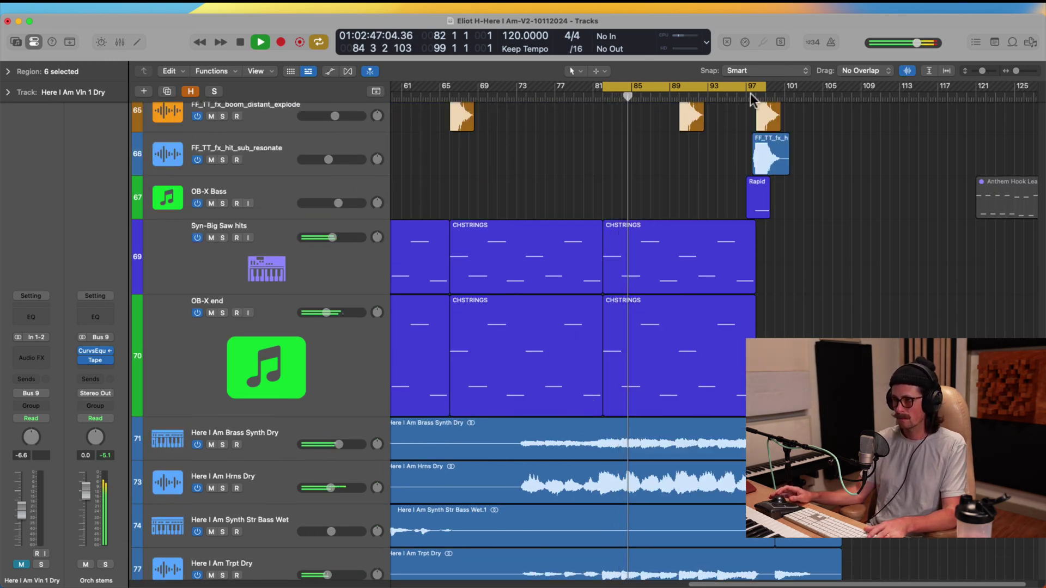
click(716, 85)
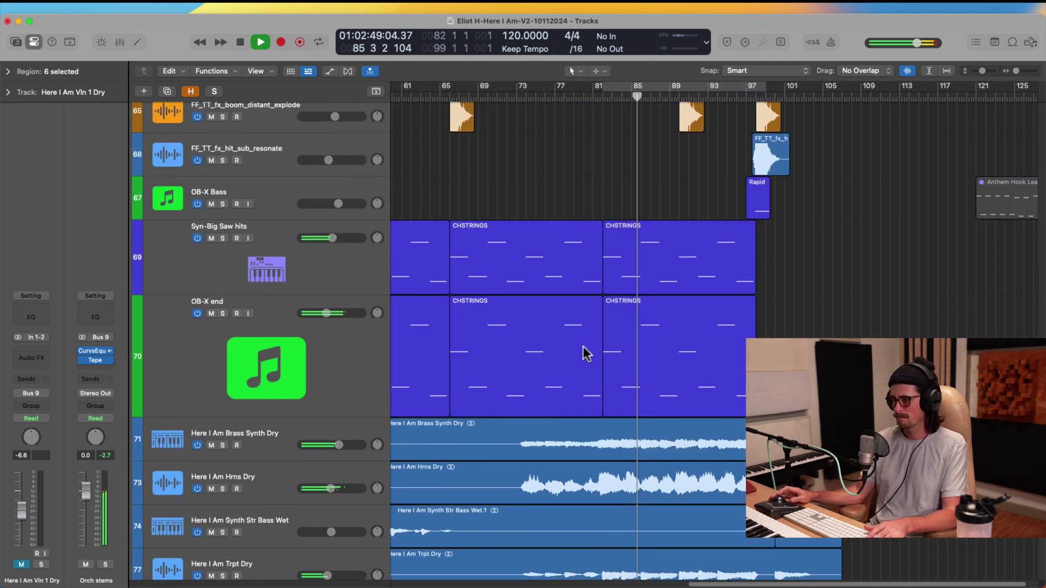
Solo the BASS track and stop playback.
scroll(583, 353, up, 8)
scroll(692, 321, up, 4)
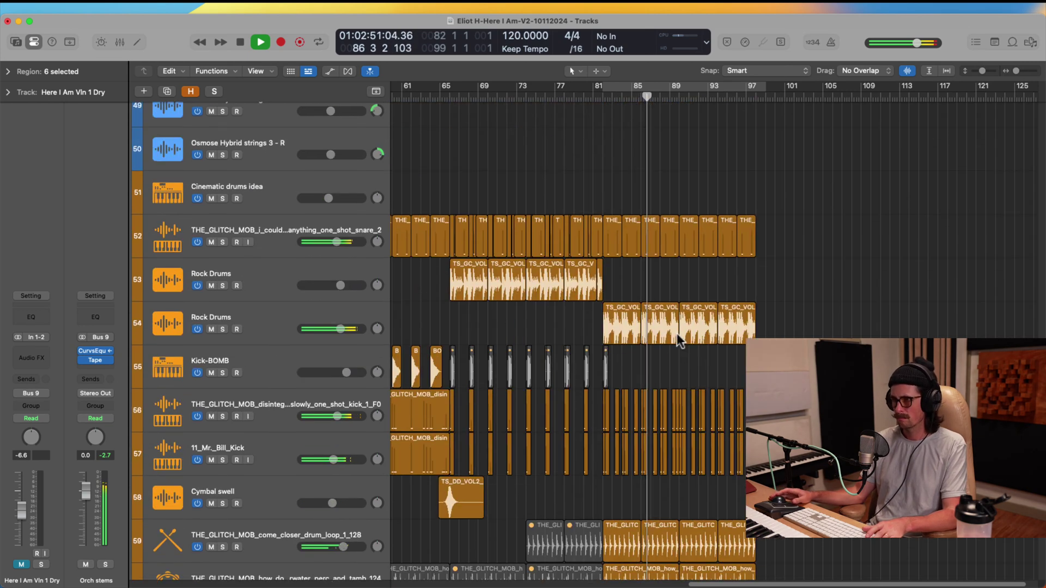
scroll(663, 276, up, 5)
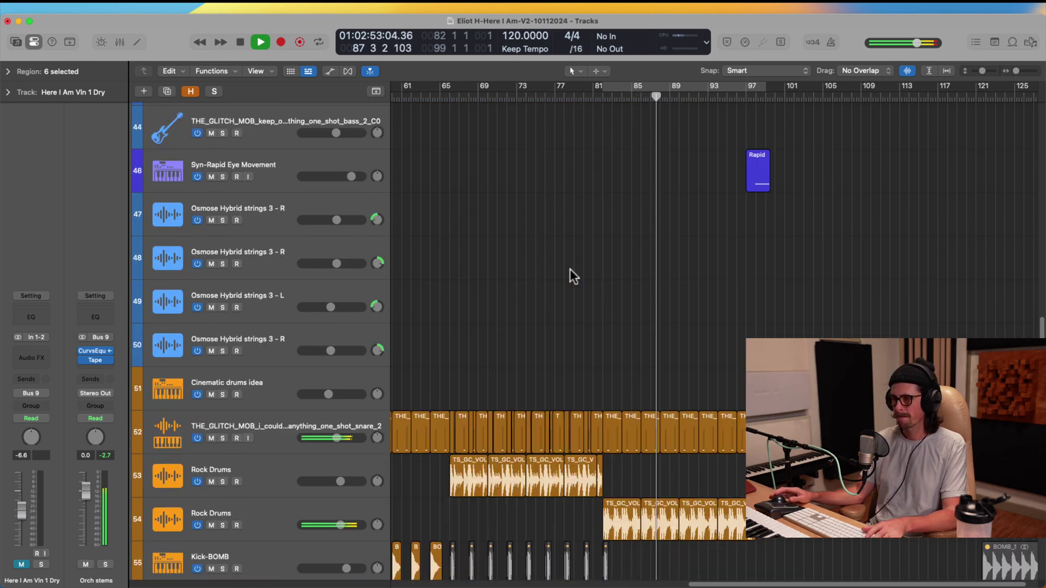
scroll(570, 269, up, 14)
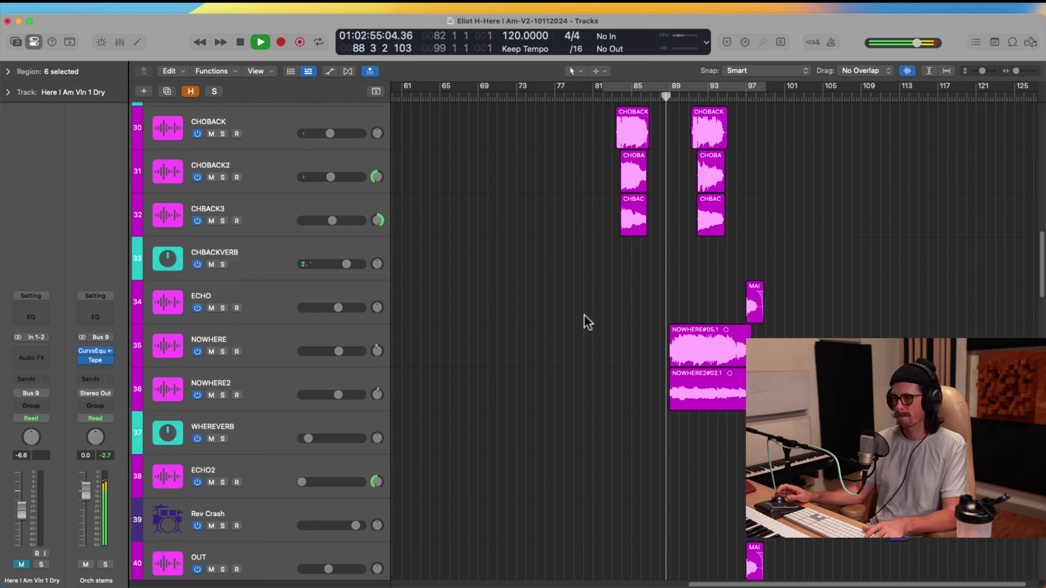
scroll(639, 328, up, 18)
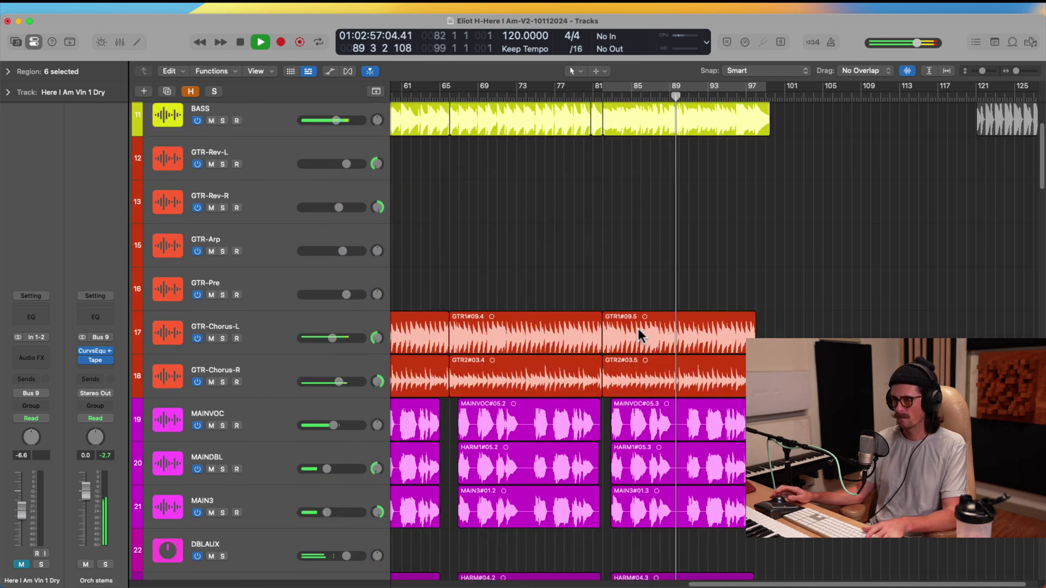
scroll(639, 328, up, 3)
click(219, 260)
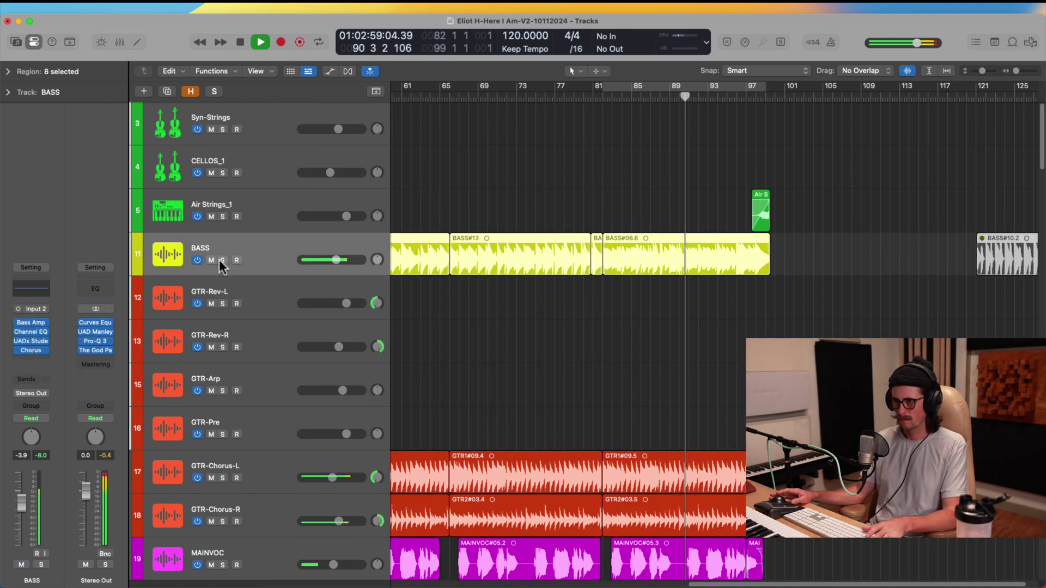
click(220, 261)
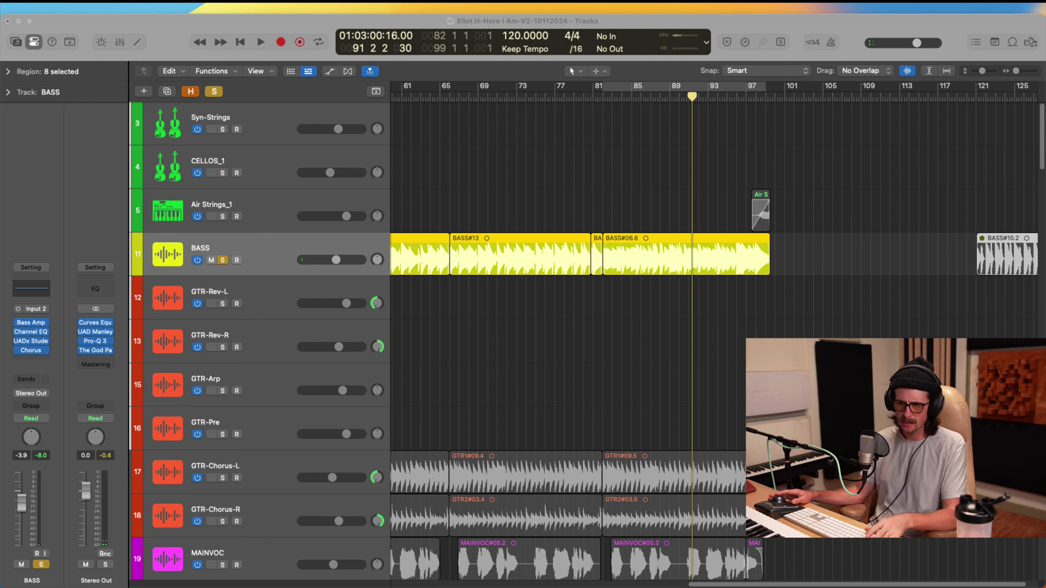
click(254, 254)
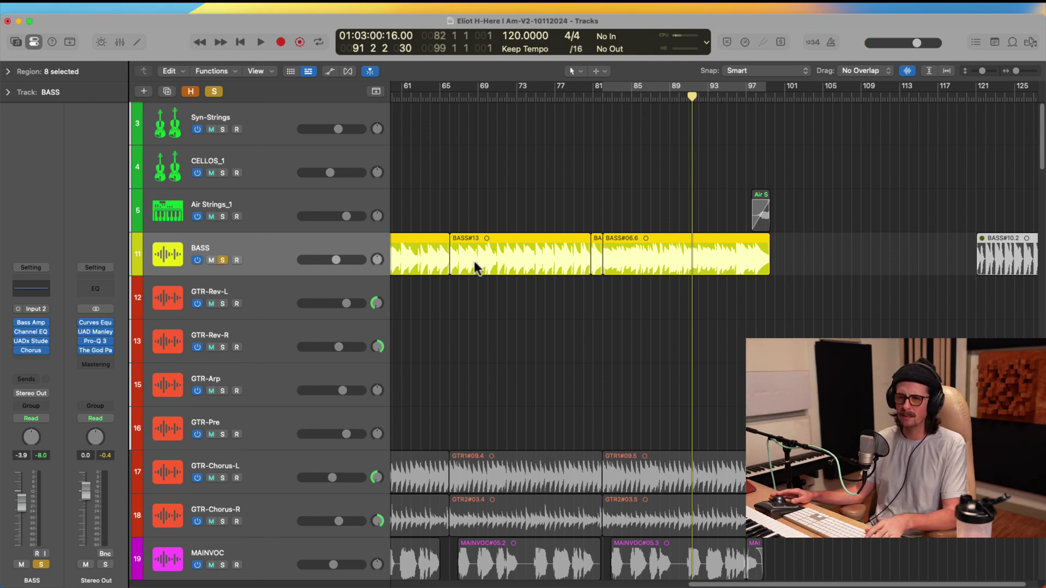
Mute the BASS track's regions from BASS#13 through BASS#06.6.
scroll(577, 310, down, 5)
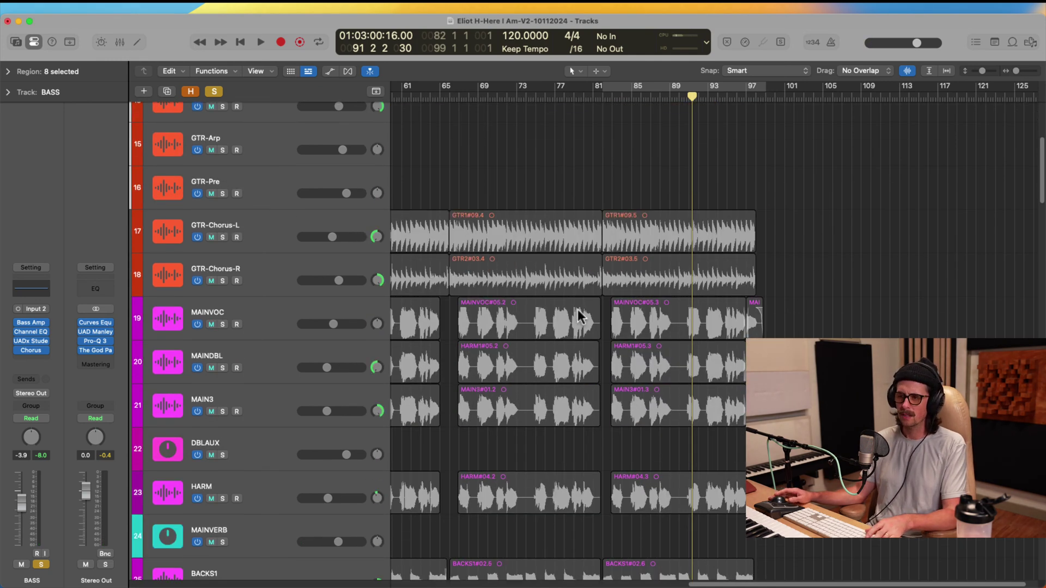
scroll(579, 315, up, 5)
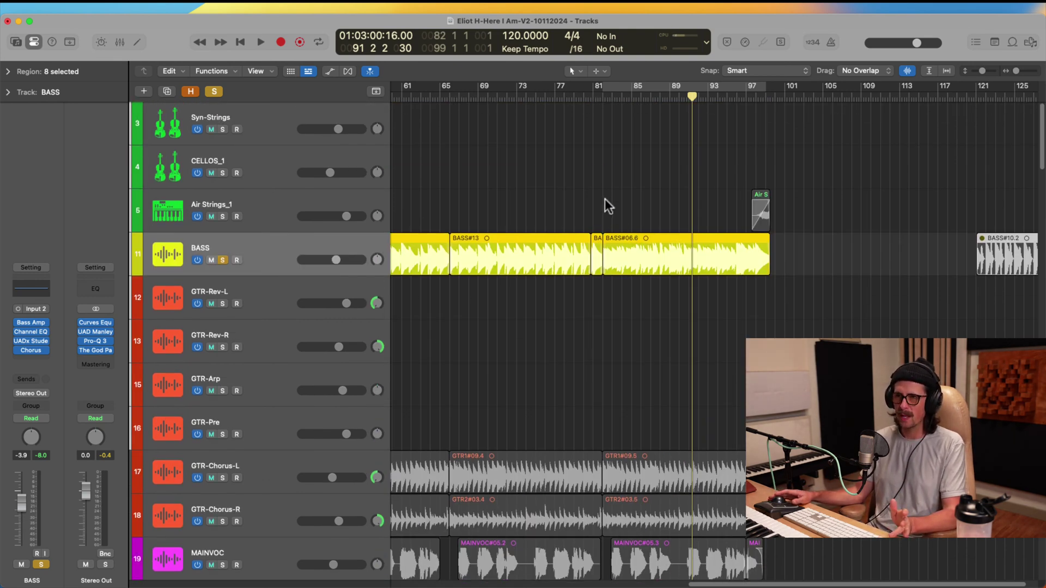
scroll(626, 222, down, 15)
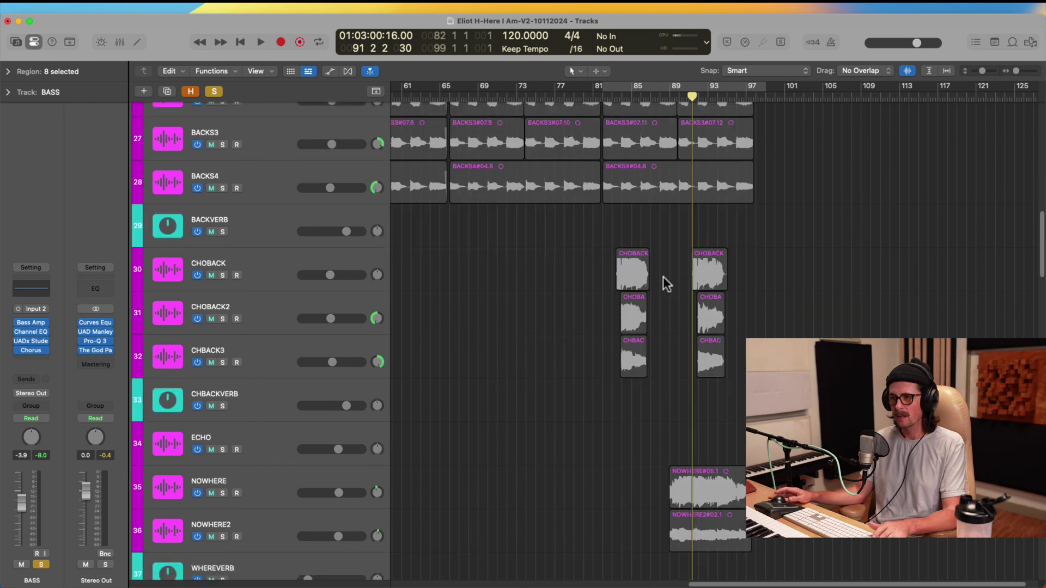
scroll(662, 277, down, 20)
ctrl+alt+click(659, 275)
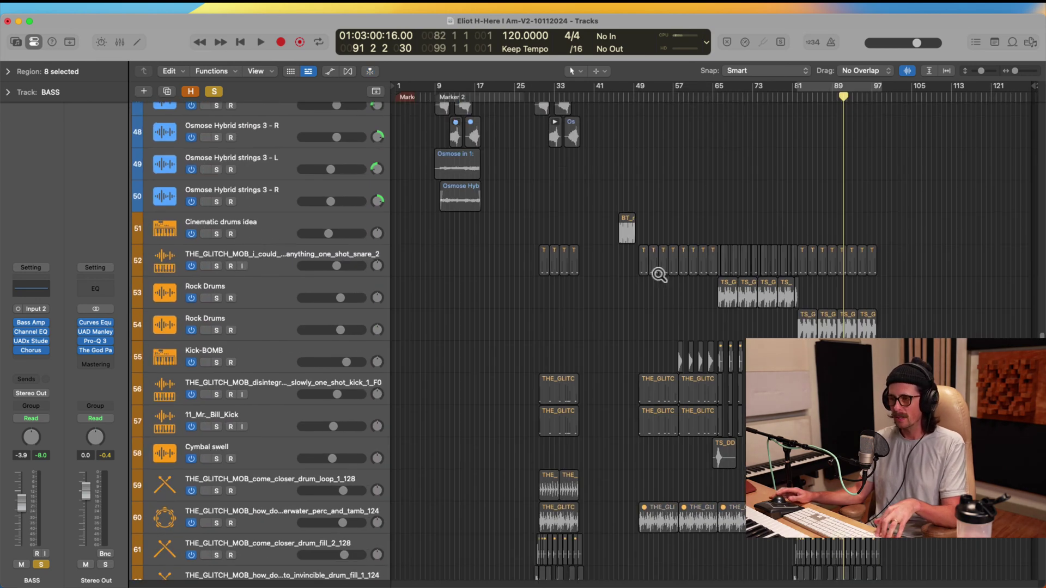
scroll(675, 283, up, 20)
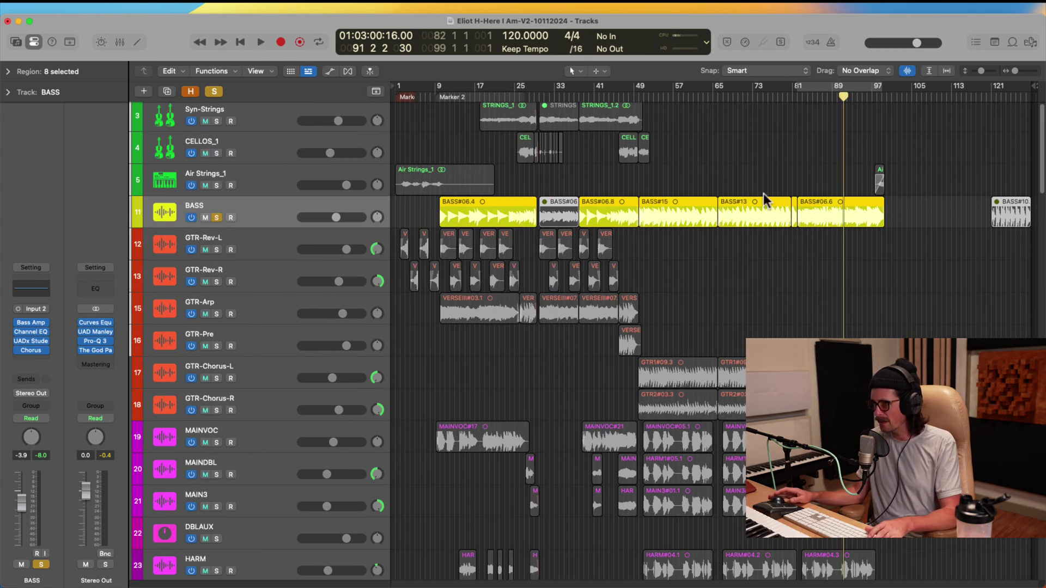
drag(752, 175, 820, 224)
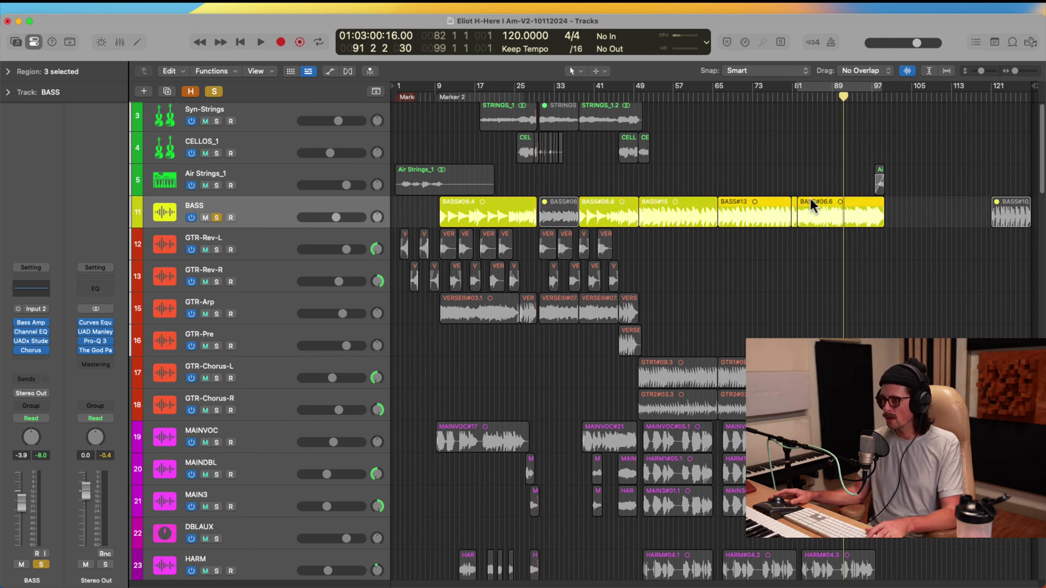
key(ctrl+m)
Clear the BASS solo and play the full mix from bar 61.
click(692, 93)
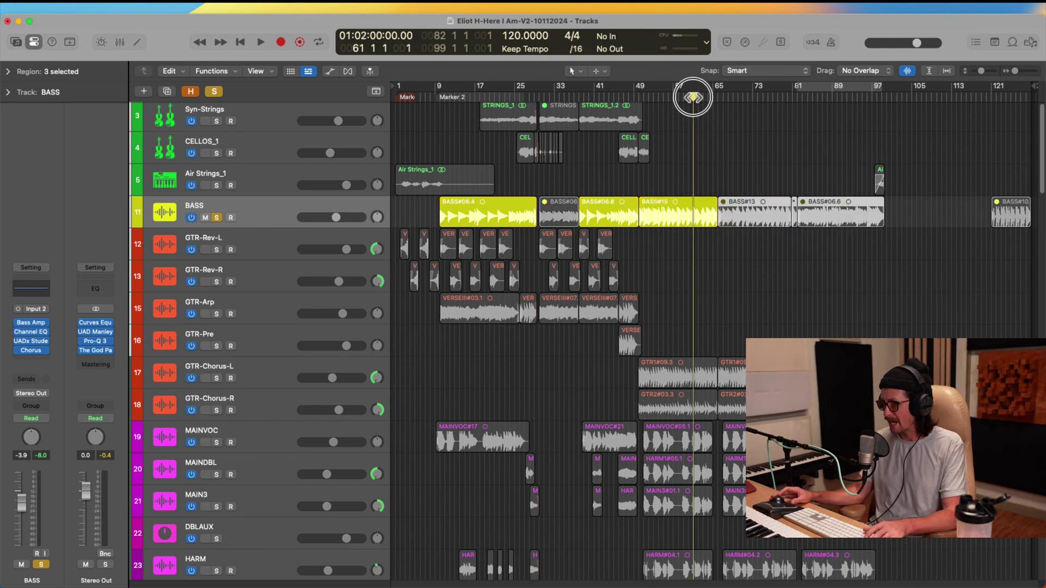
click(216, 218)
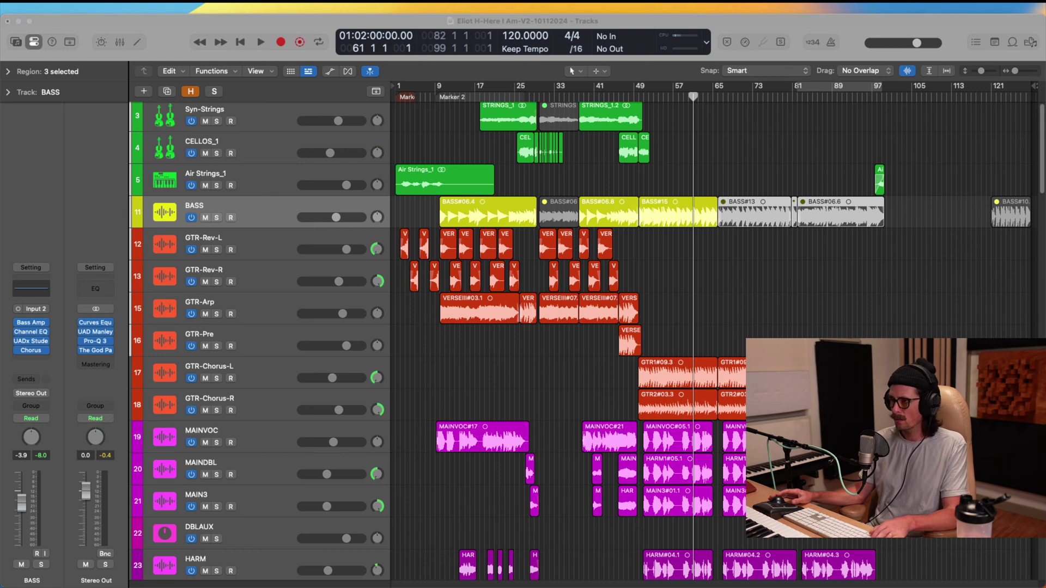
key(space)
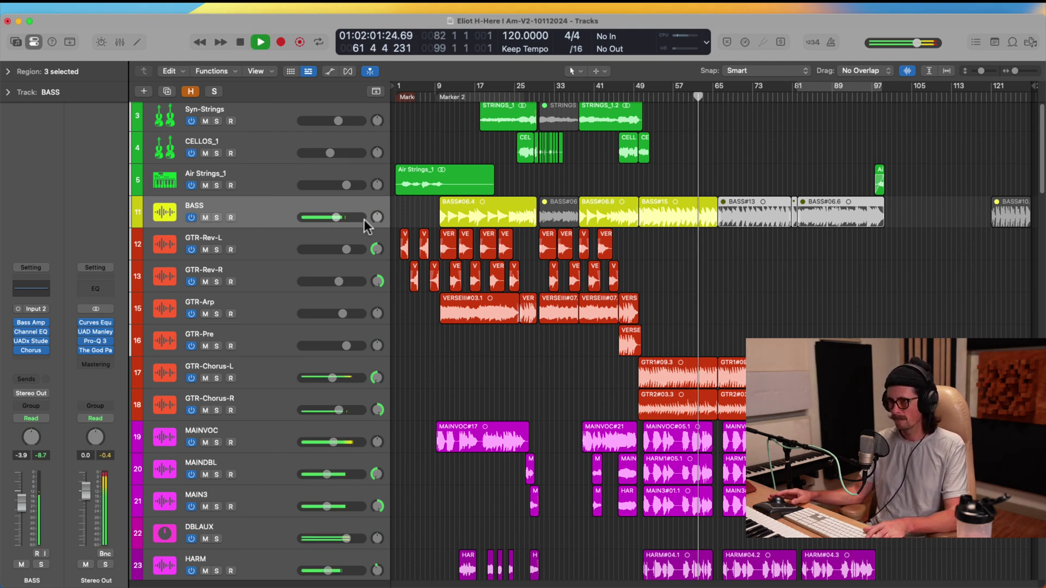
click(256, 213)
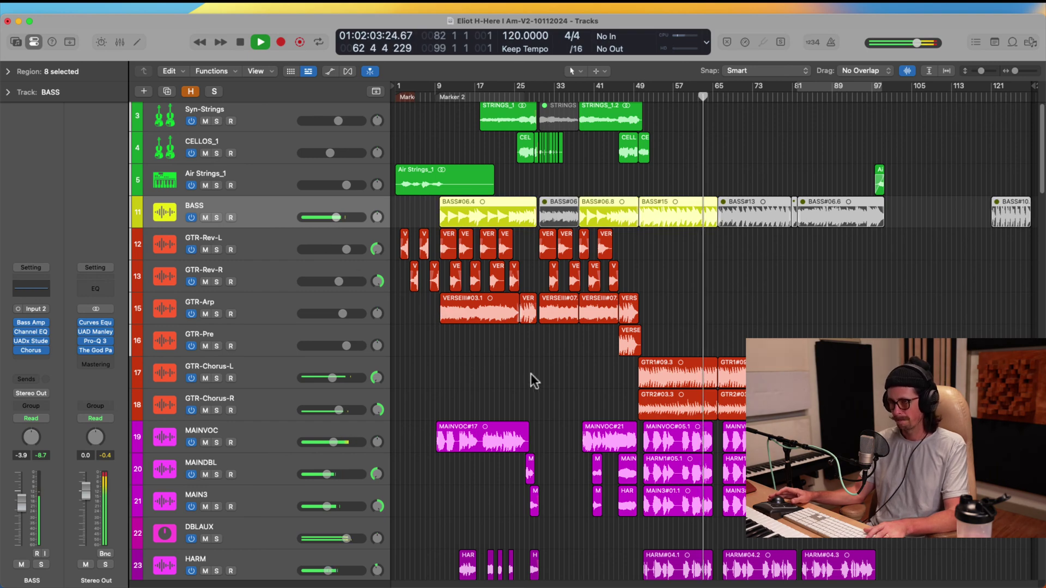
Audition the Here I Am Synth Lo Str Double Dry track in solo during playback and return to the full mix.
scroll(697, 381, down, 4)
scroll(697, 372, down, 20)
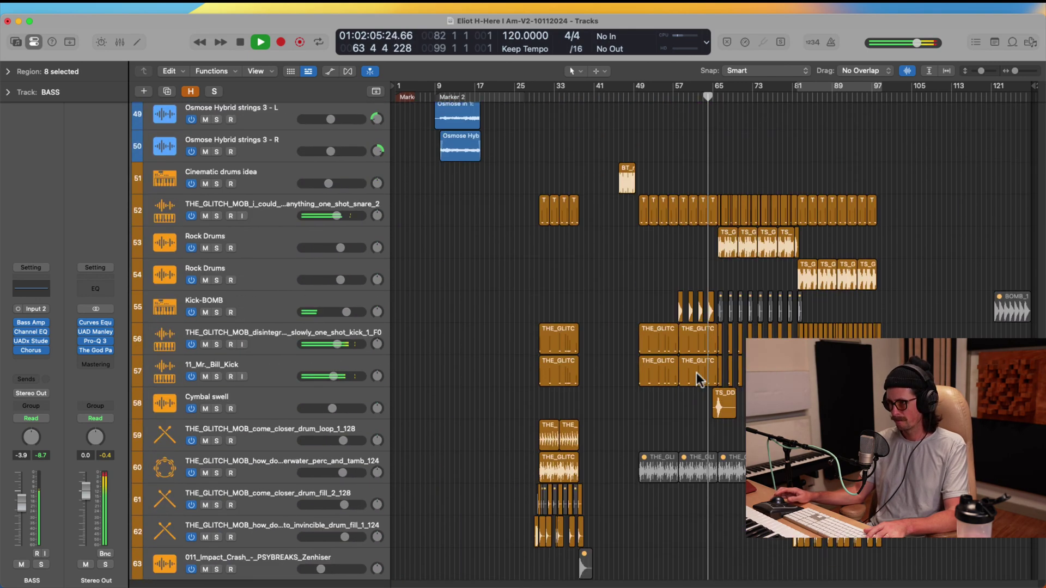
scroll(720, 300, up, 1)
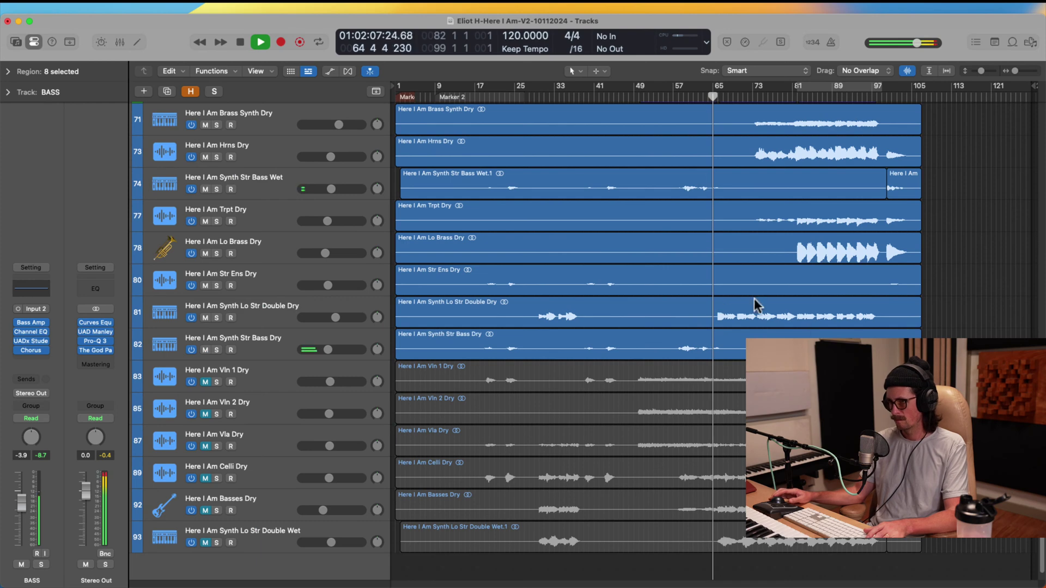
scroll(740, 338, up, 1)
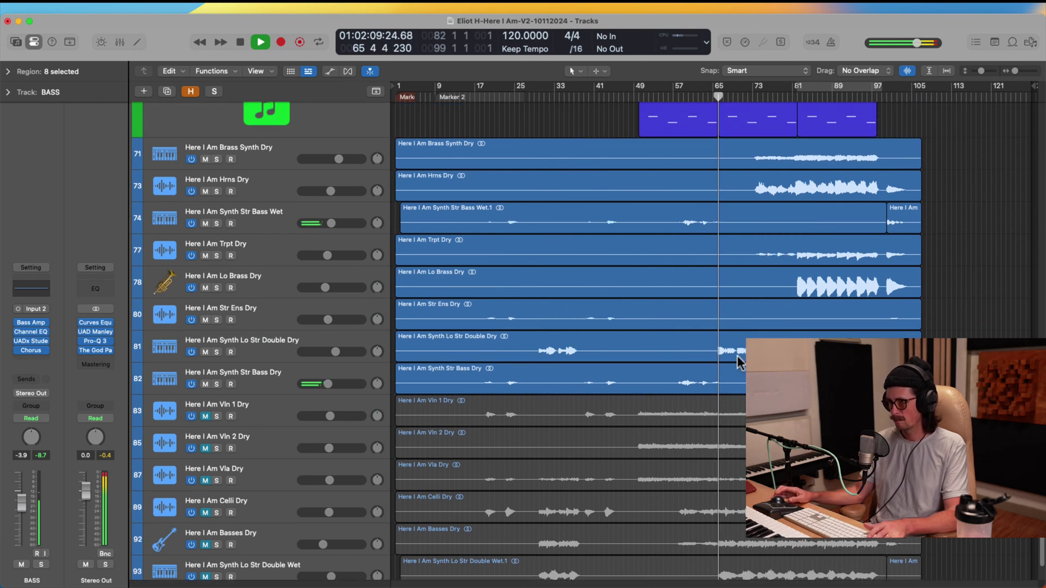
scroll(782, 290, up, 4)
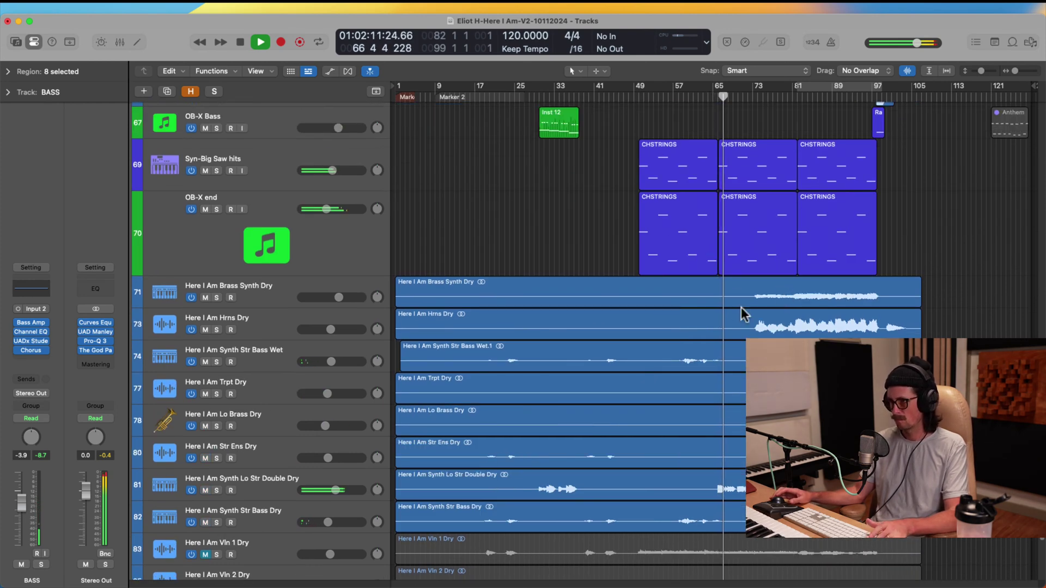
scroll(751, 327, up, 15)
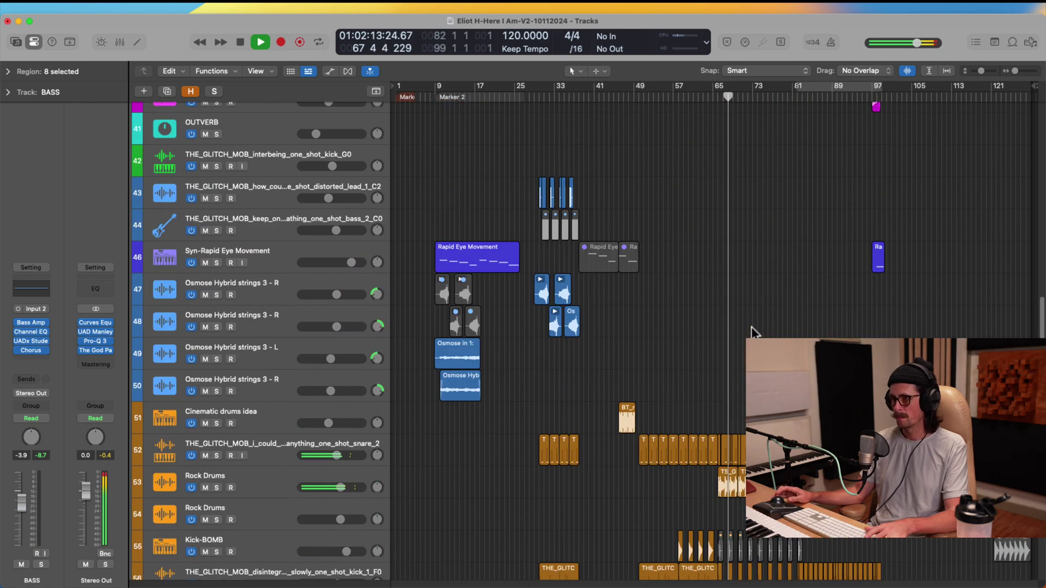
scroll(737, 299, down, 5)
scroll(737, 299, down, 8)
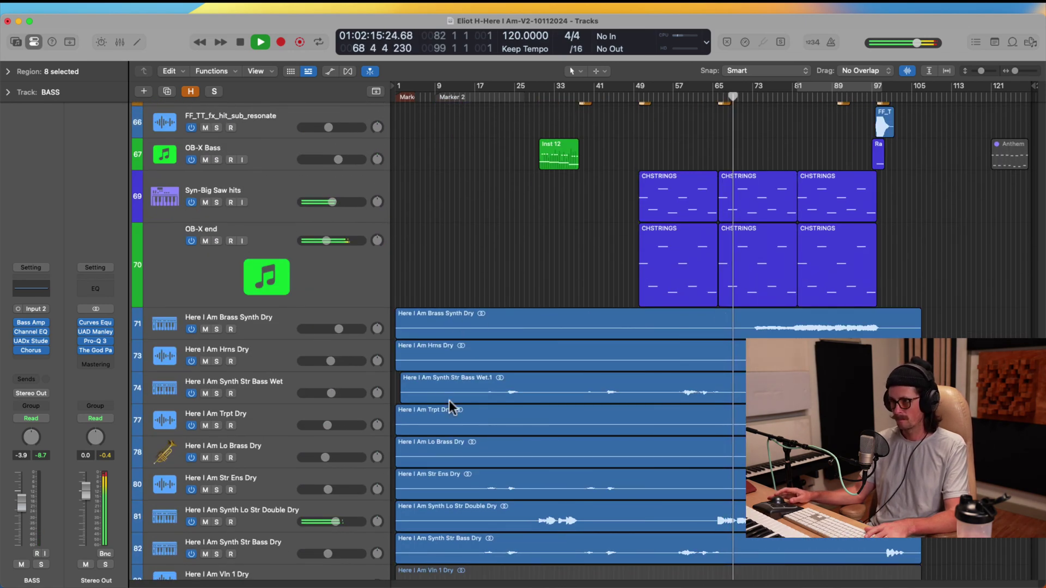
click(216, 521)
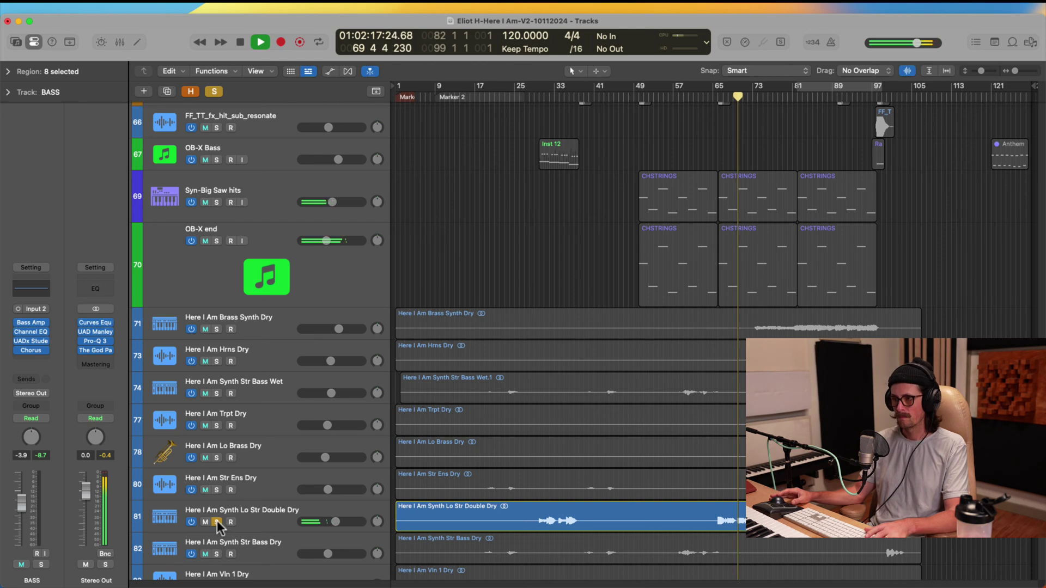
click(216, 522)
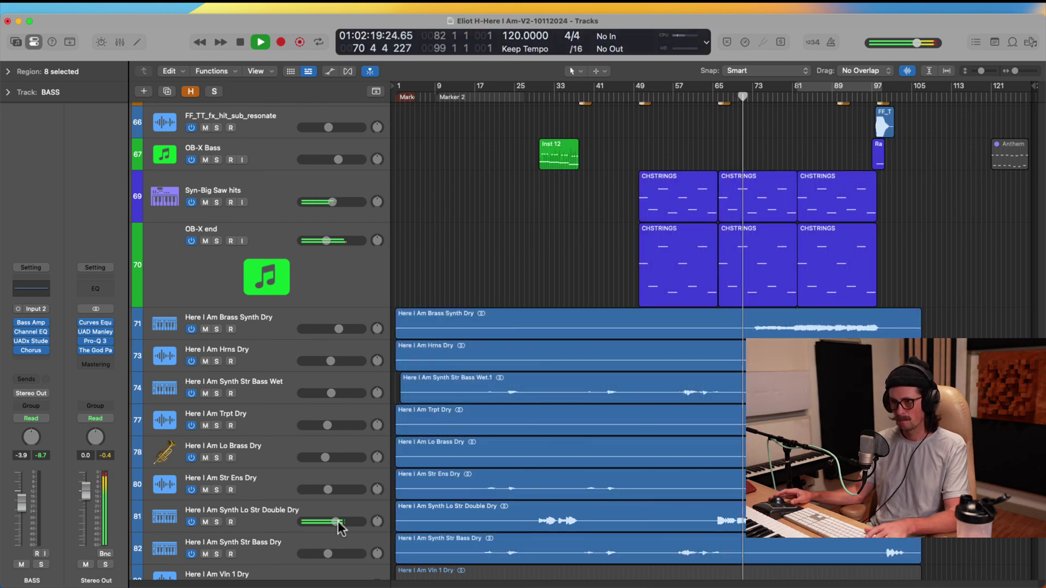
Raise the volume of Here I Am Synth Lo Str Double Dry slightly and stop playback.
drag(336, 523, 340, 522)
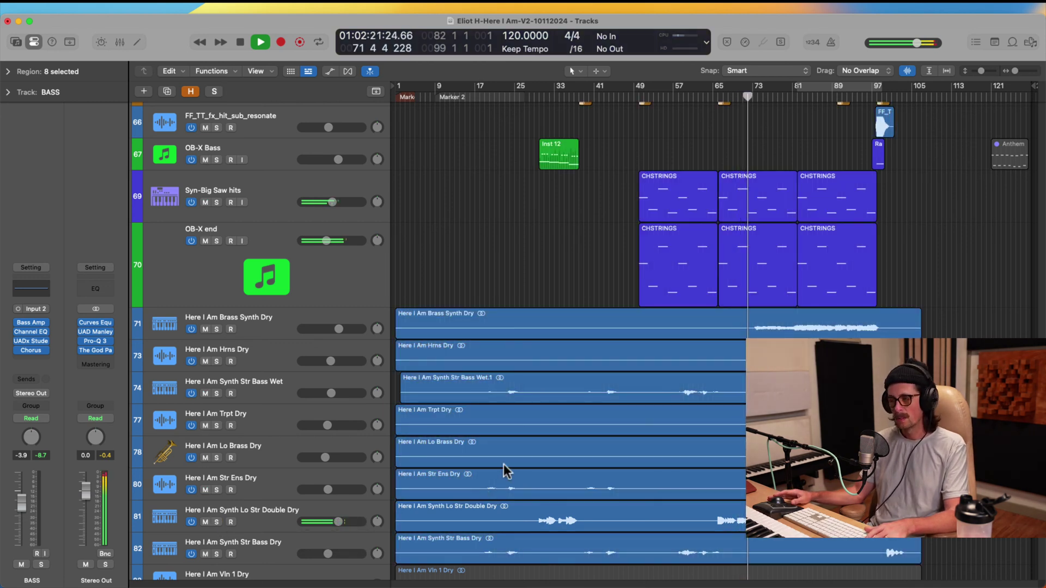
scroll(730, 436, up, 2)
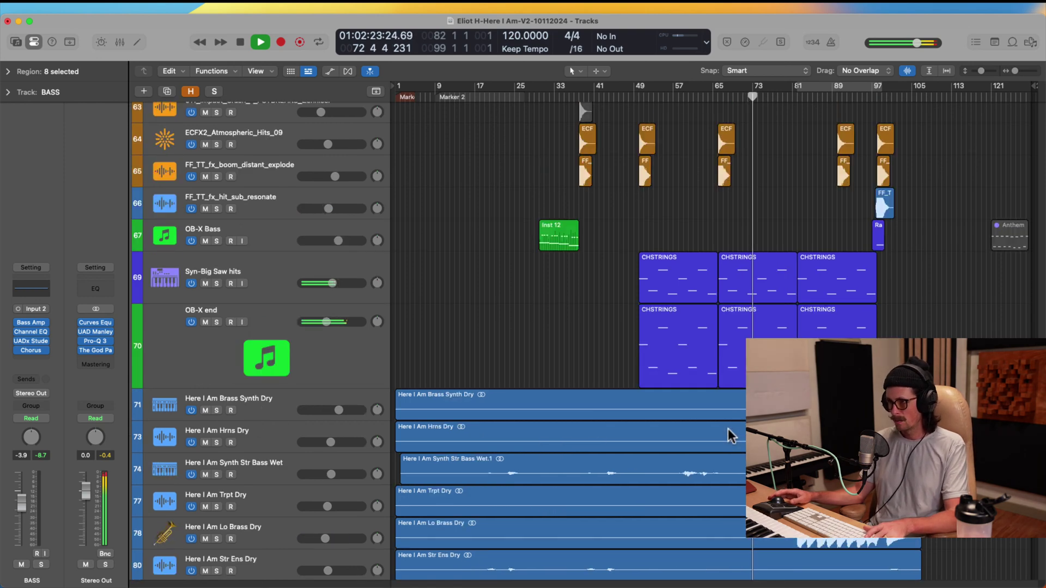
scroll(730, 436, down, 2)
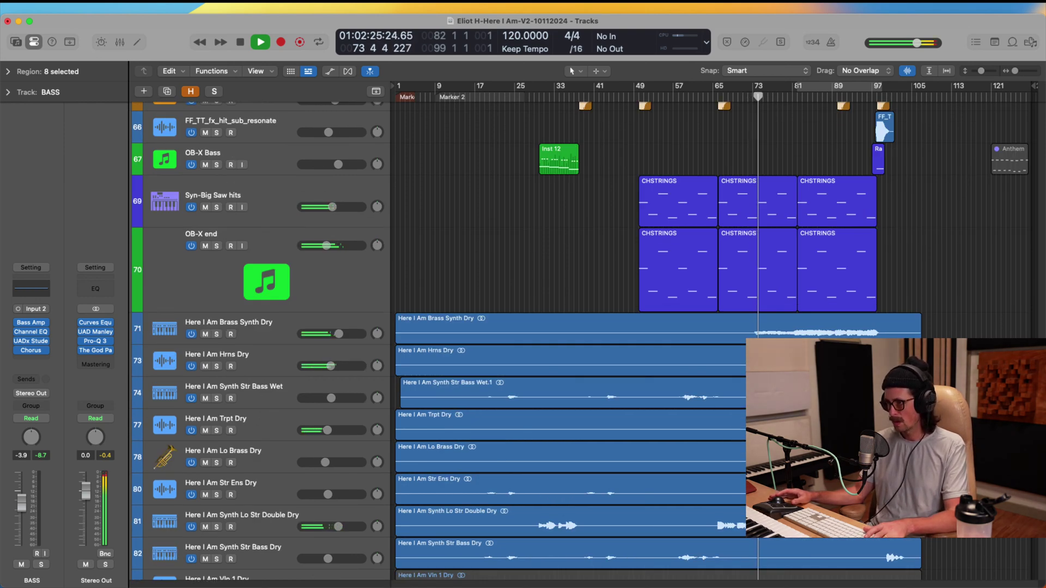
key(space)
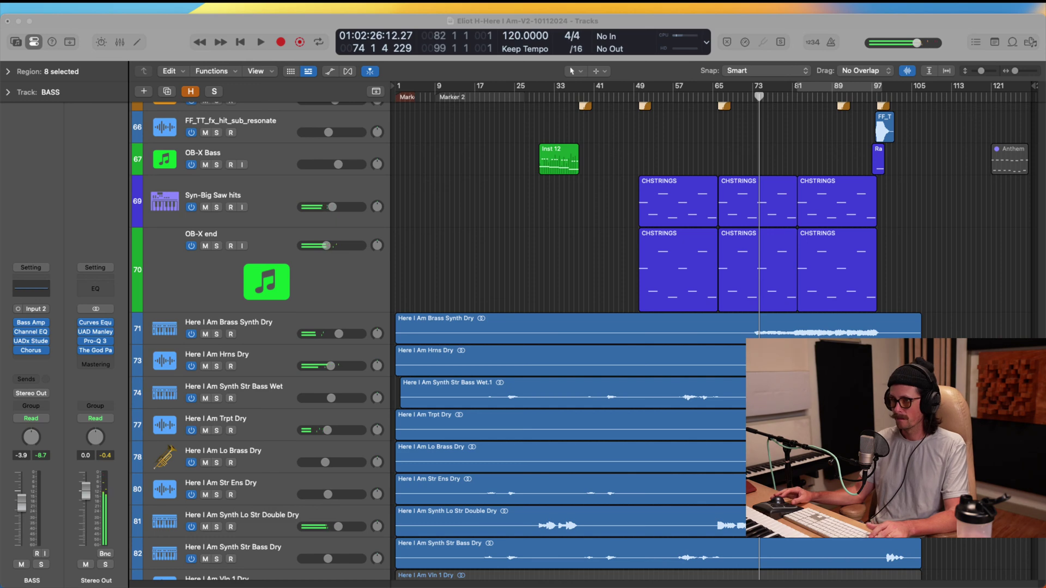
Delete the Here I Am Synth Lo Str Double Dry audio between bars 64 and 74.
drag(652, 483, 872, 577)
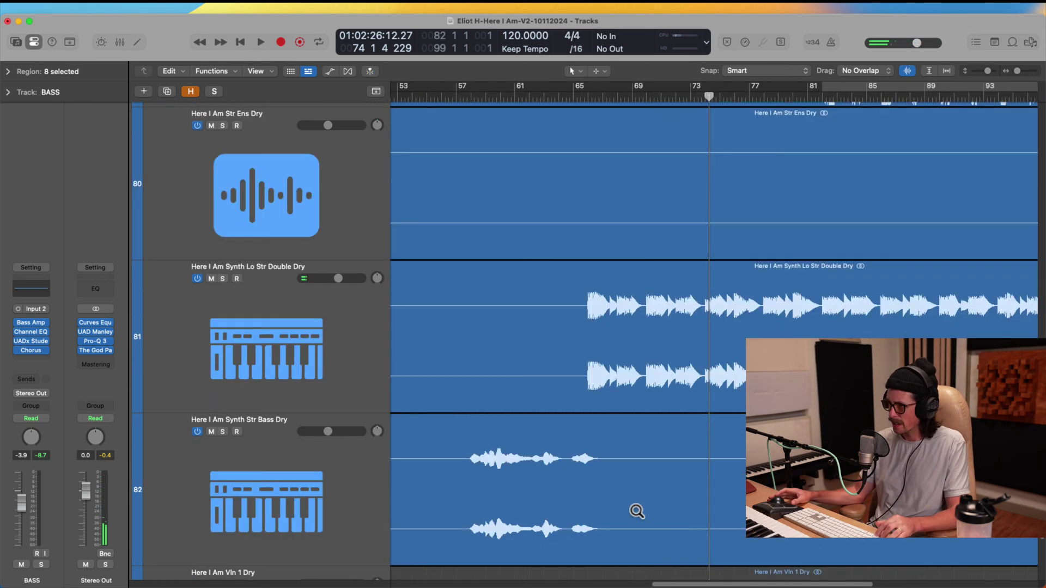
drag(526, 282, 853, 431)
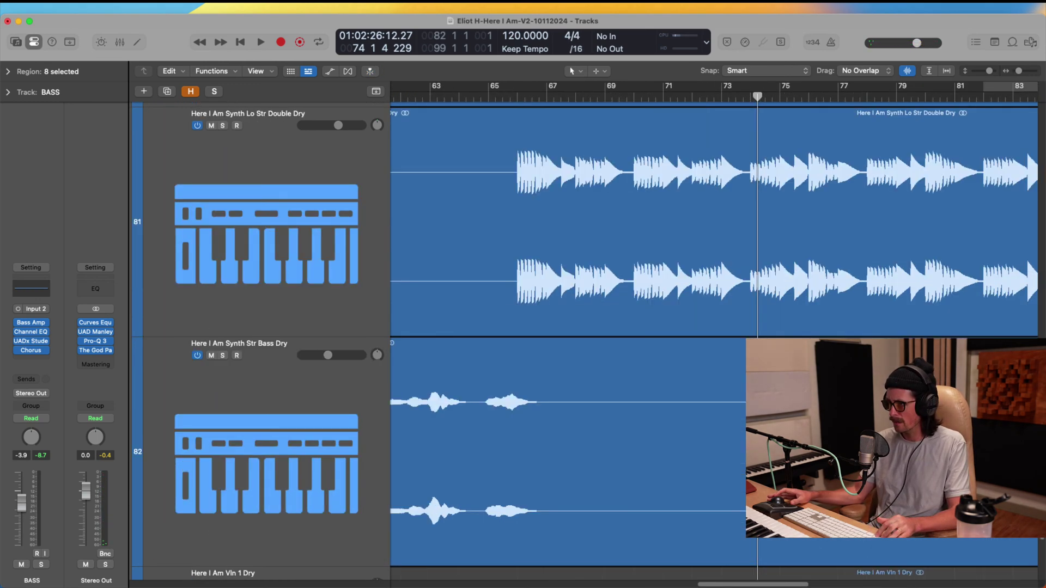
drag(747, 179, 458, 194)
click(551, 219)
key(Delete)
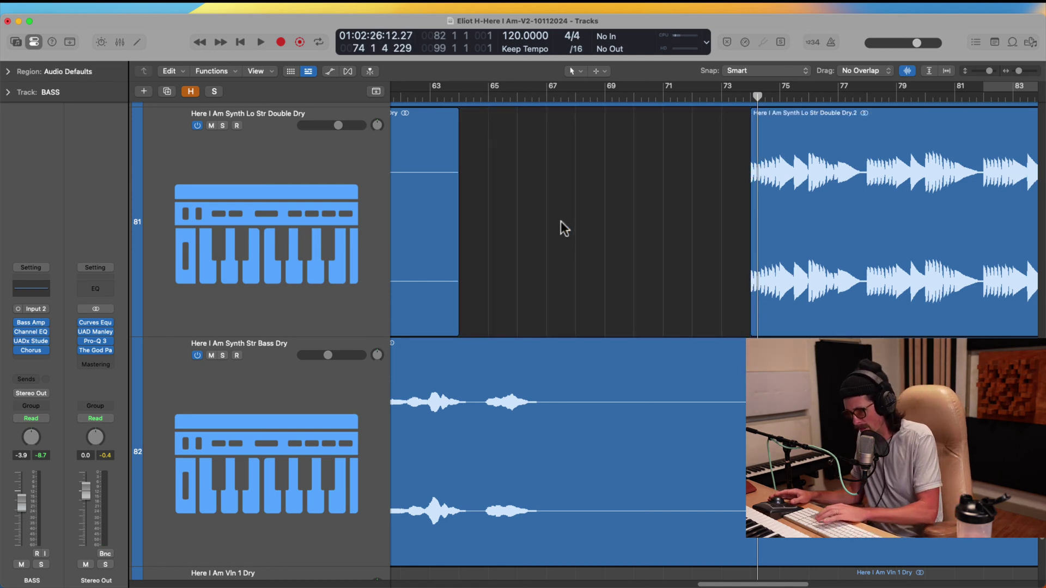
Examine up close the cut at bar 74 where the remaining Here I Am Synth Lo Str Double Dry region starts.
drag(820, 185, 731, 250)
mouse_move(529, 169)
mouse_down()
mouse_move(606, 289)
mouse_move(632, 365)
mouse_move(648, 355)
mouse_up()
ctrl+alt+click(701, 259)
ctrl+alt+click(705, 253)
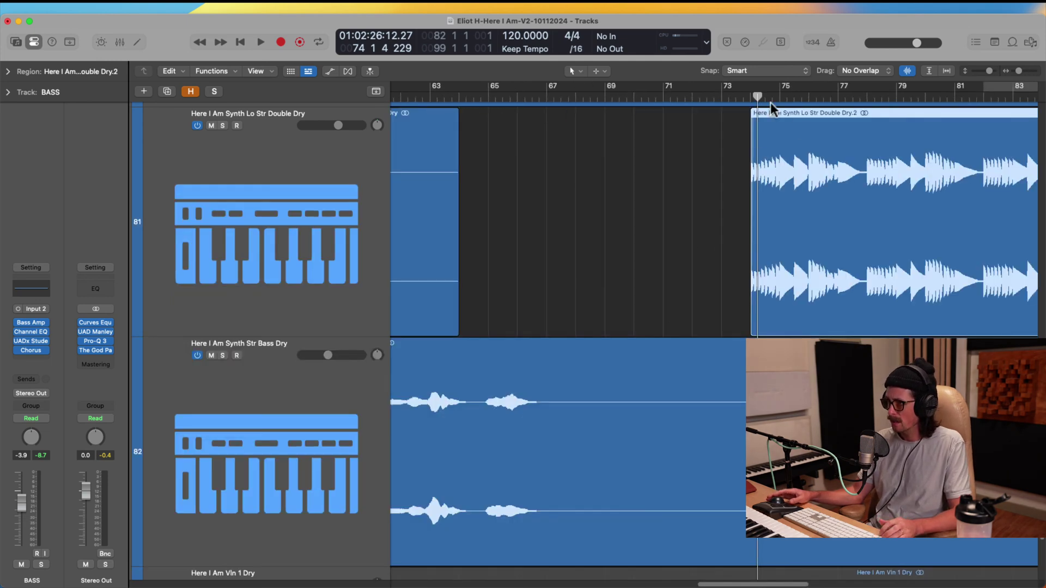
Place the playhead at bar 74 and unmute the BASS#13 region on the BASS track.
click(734, 101)
scroll(692, 224, up, 15)
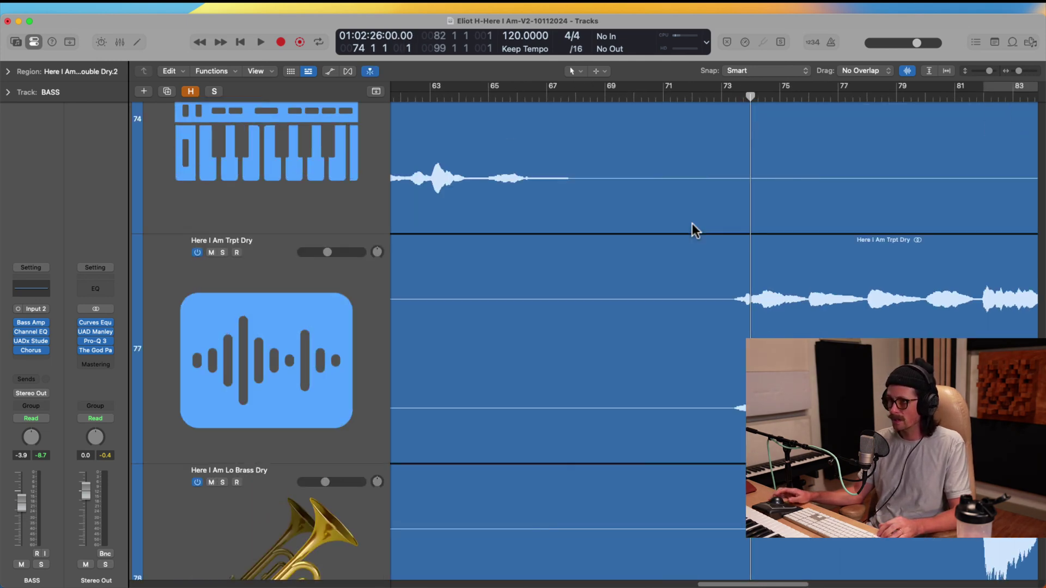
scroll(691, 223, up, 15)
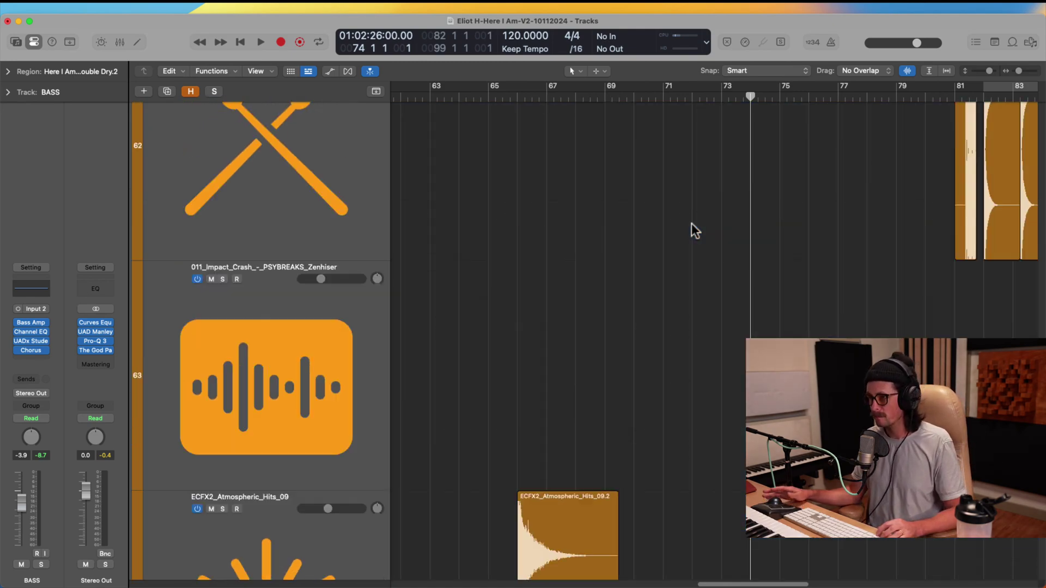
scroll(692, 224, up, 10)
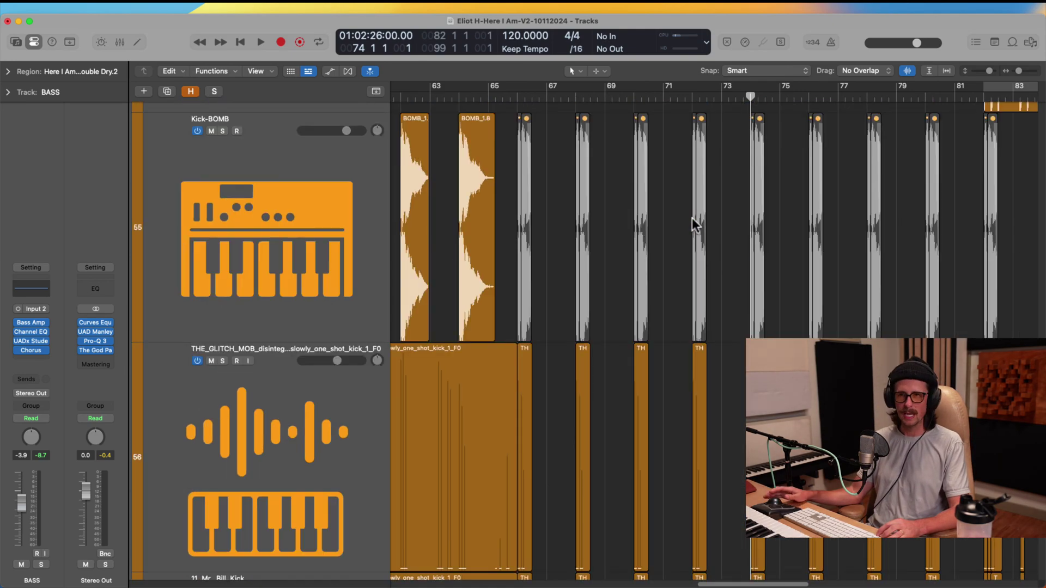
scroll(692, 219, up, 5)
scroll(692, 221, down, 10)
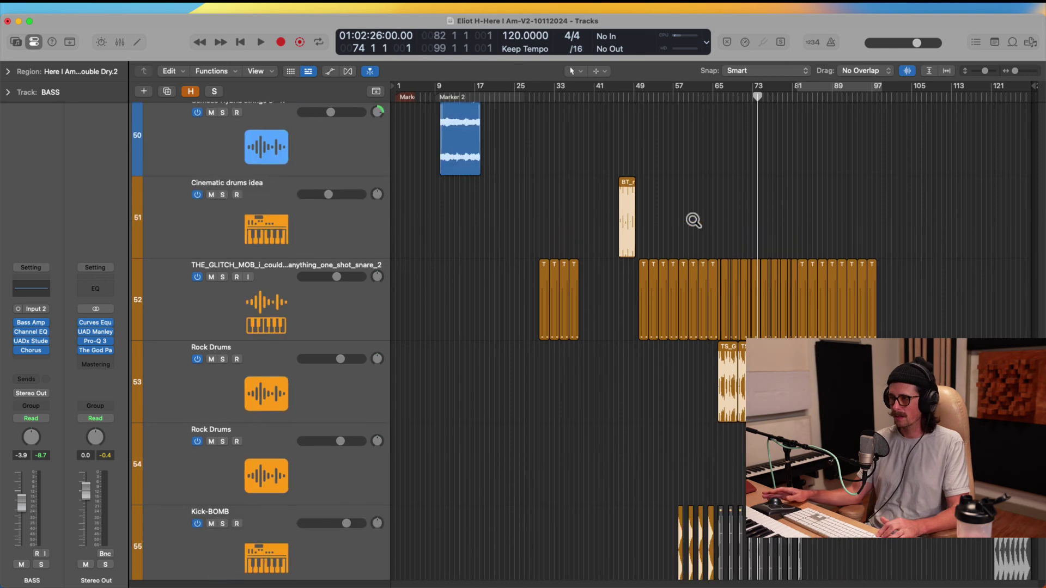
scroll(692, 220, down, 5)
scroll(692, 221, up, 15)
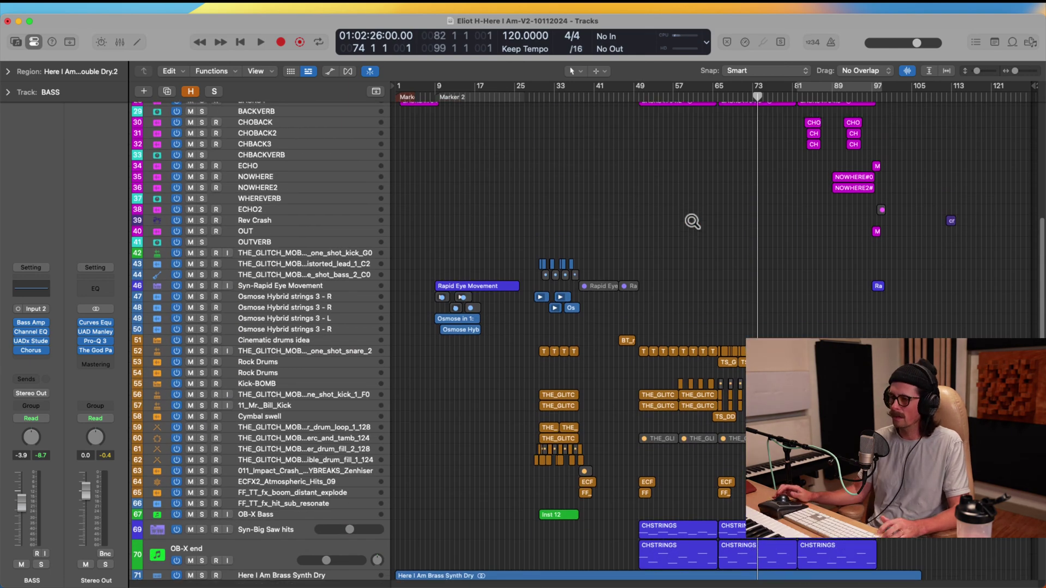
scroll(719, 166, up, 5)
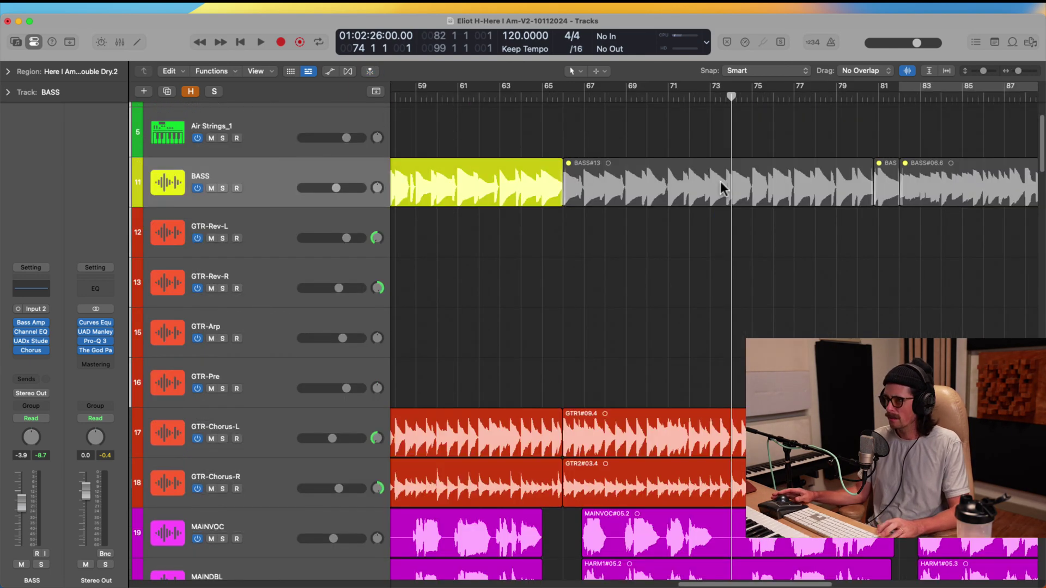
scroll(834, 241, up, 3)
click(778, 261)
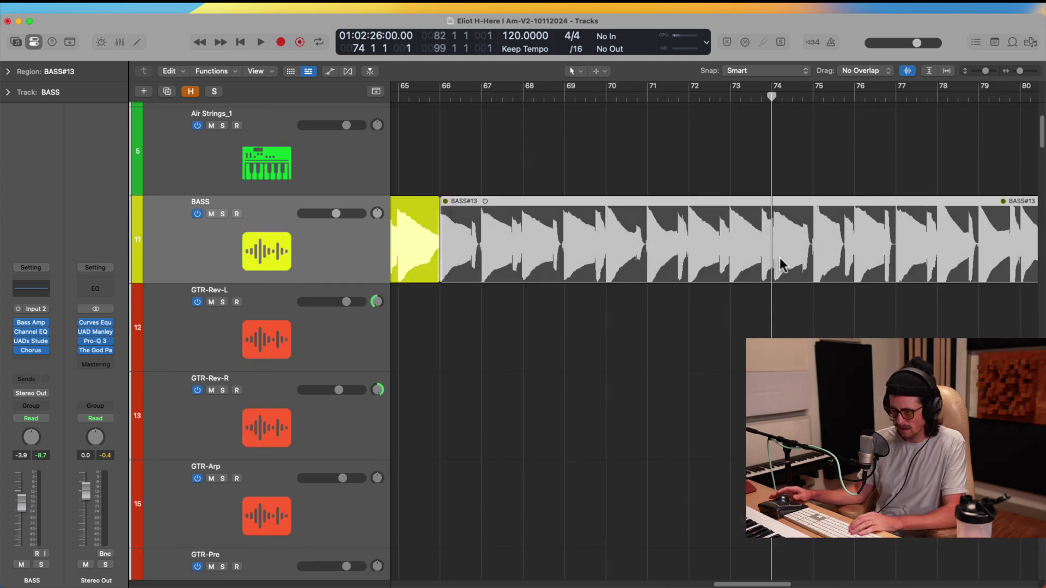
Split the BASS#13 region at the start of the note just after bar 74.
drag(742, 186, 818, 296)
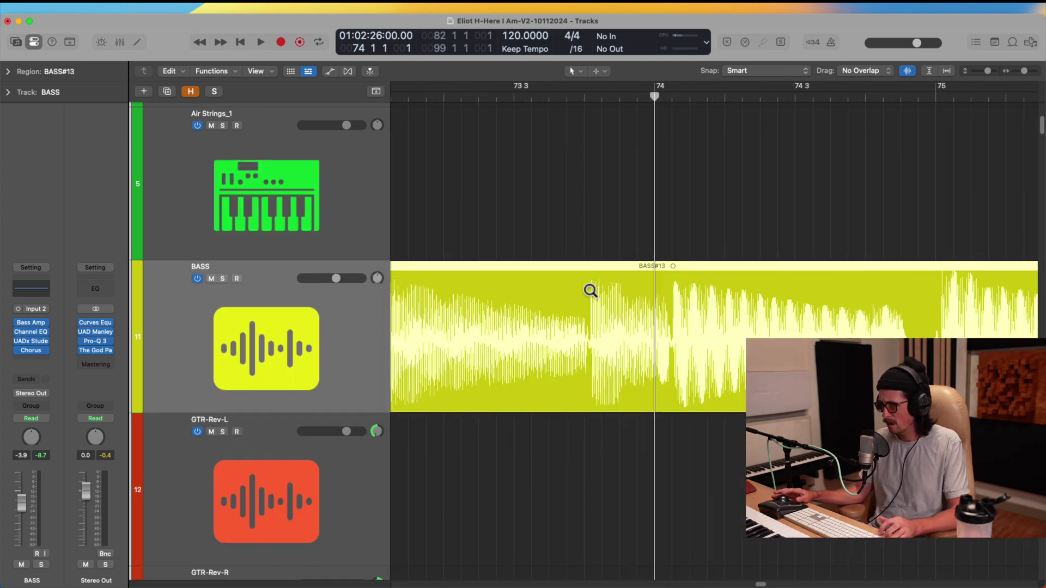
click(671, 305)
ctrl+alt+click(696, 270)
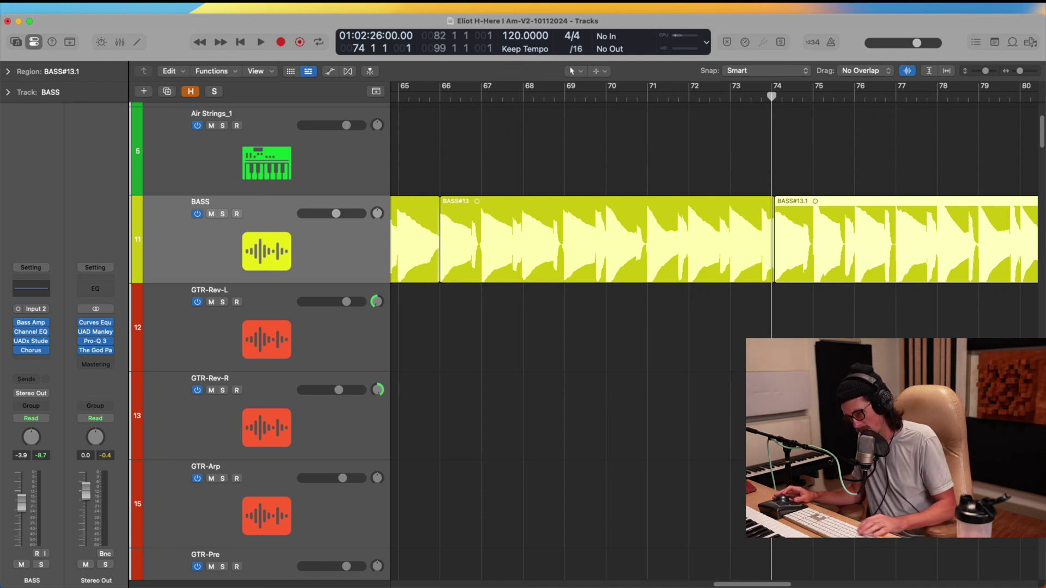
Mute the BASS#13.1 region after bar 74 and inspect the cut between the two BASS regions up close.
key(ctrl+m)
drag(765, 234, 794, 274)
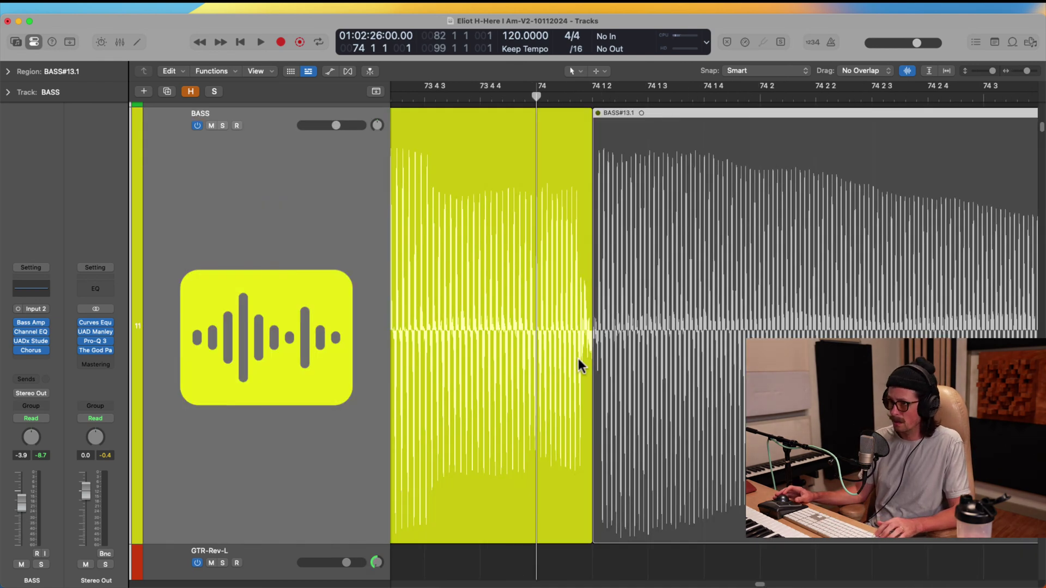
ctrl+alt+click(615, 375)
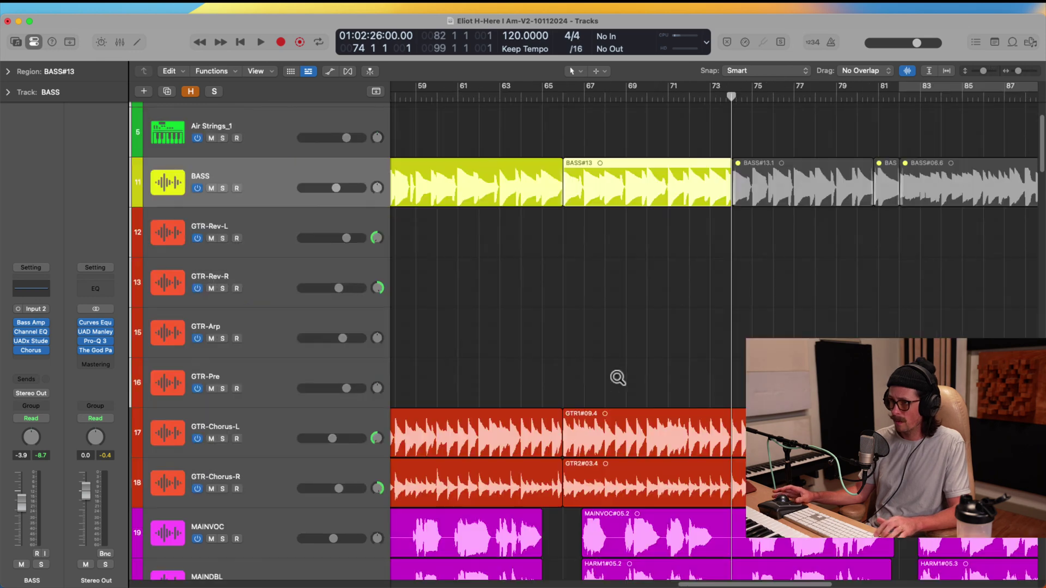
ctrl+alt+click(571, 273)
Play the song from bar 67 and check the Syn-Big Saw hits and OB-X end regions against the orchestral stems.
click(723, 98)
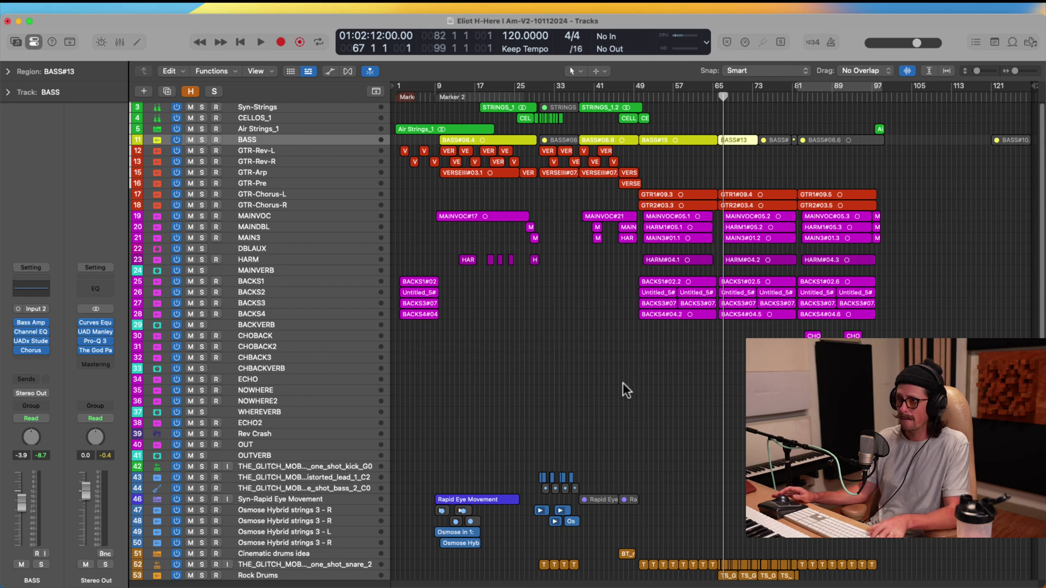
key(space)
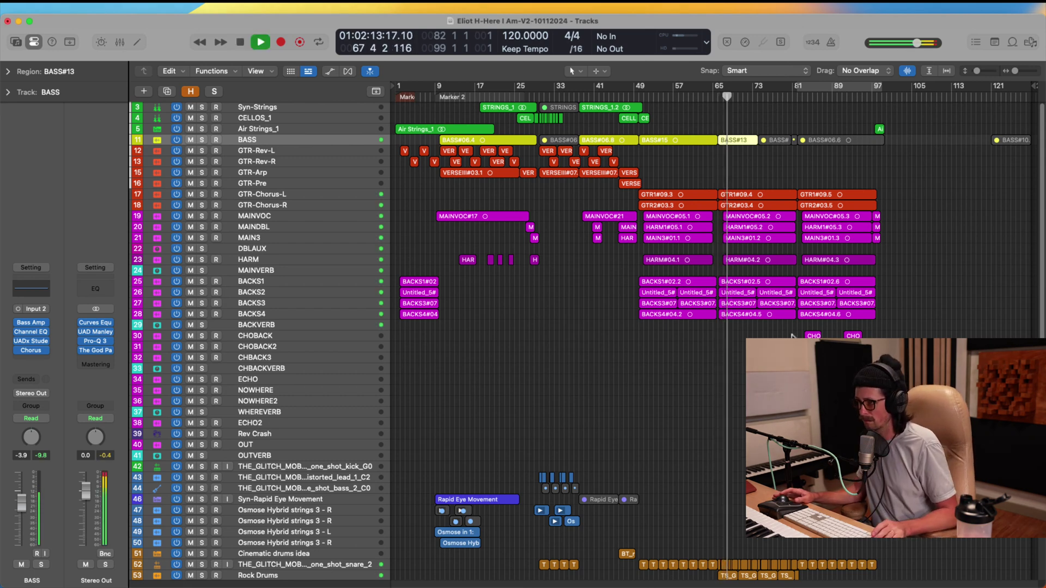
scroll(753, 296, down, 3)
scroll(599, 326, down, 15)
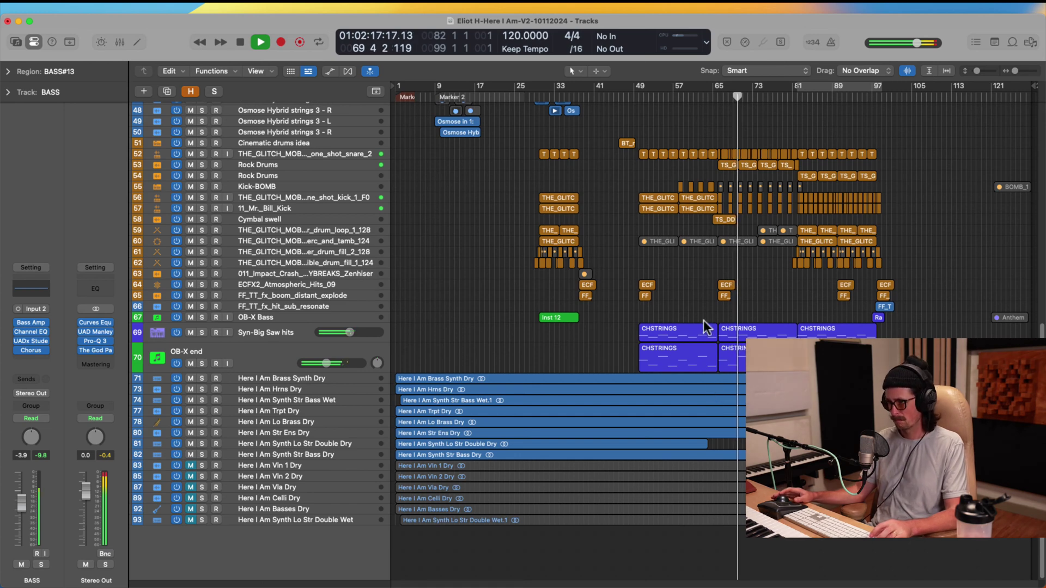
drag(693, 286, 914, 526)
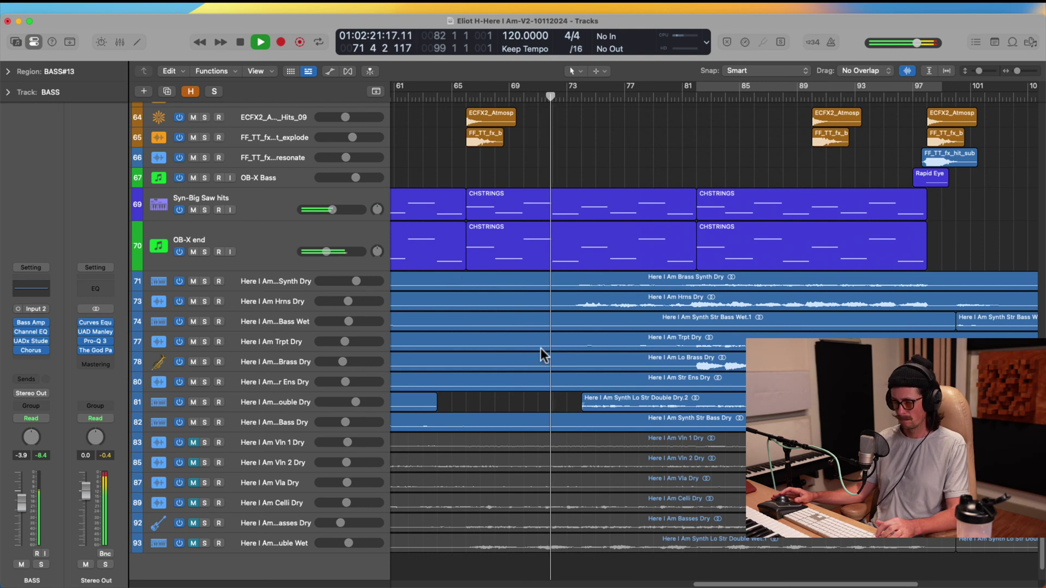
click(260, 251)
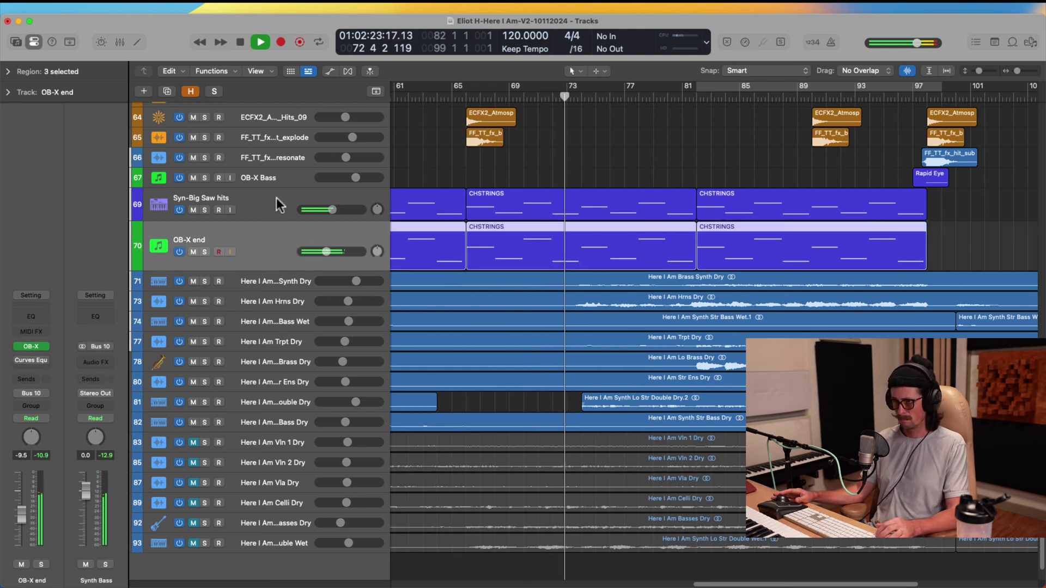
shift+click(276, 198)
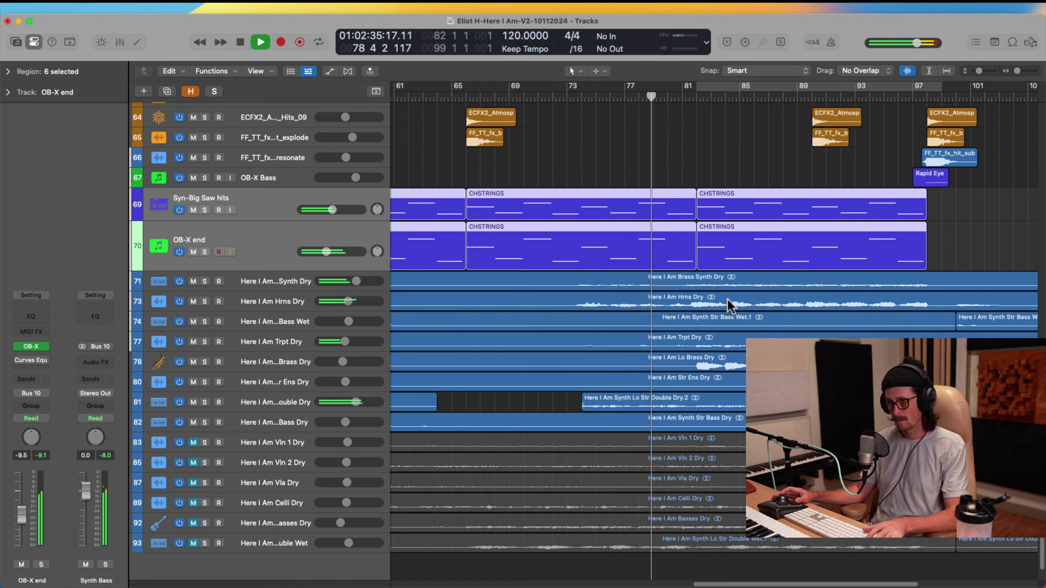
Mute the Here I Am Synth Lo Str Double Dry track, stop playback and select its region starting at bar 74.
ctrl+alt+click(676, 382)
click(191, 399)
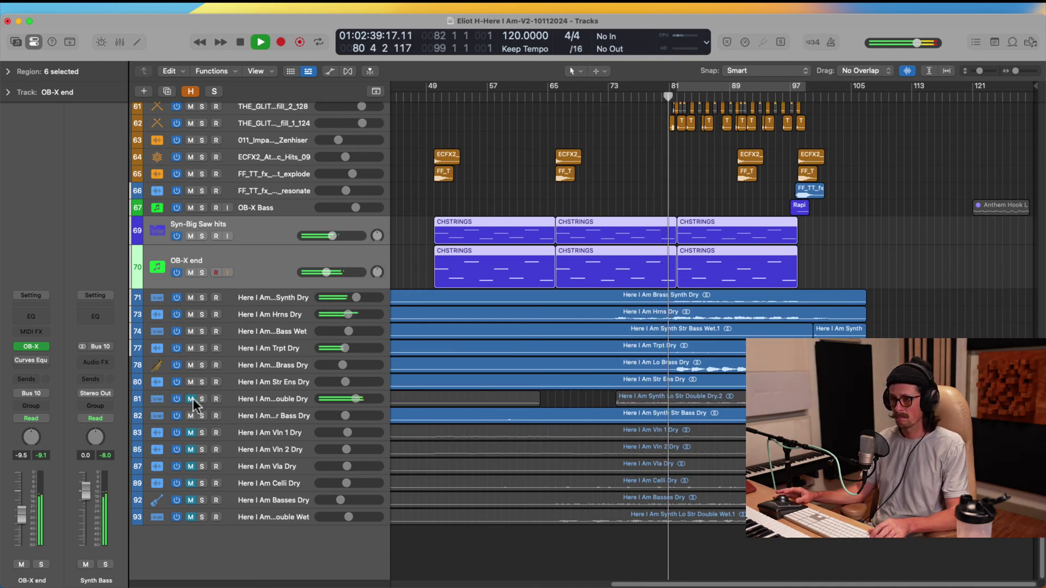
key(space)
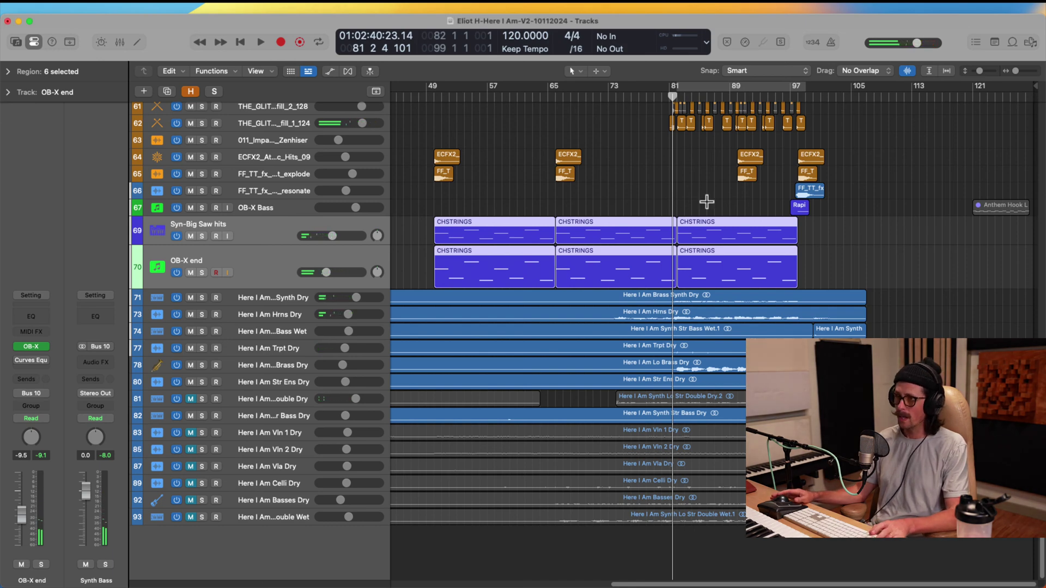
drag(565, 316, 920, 490)
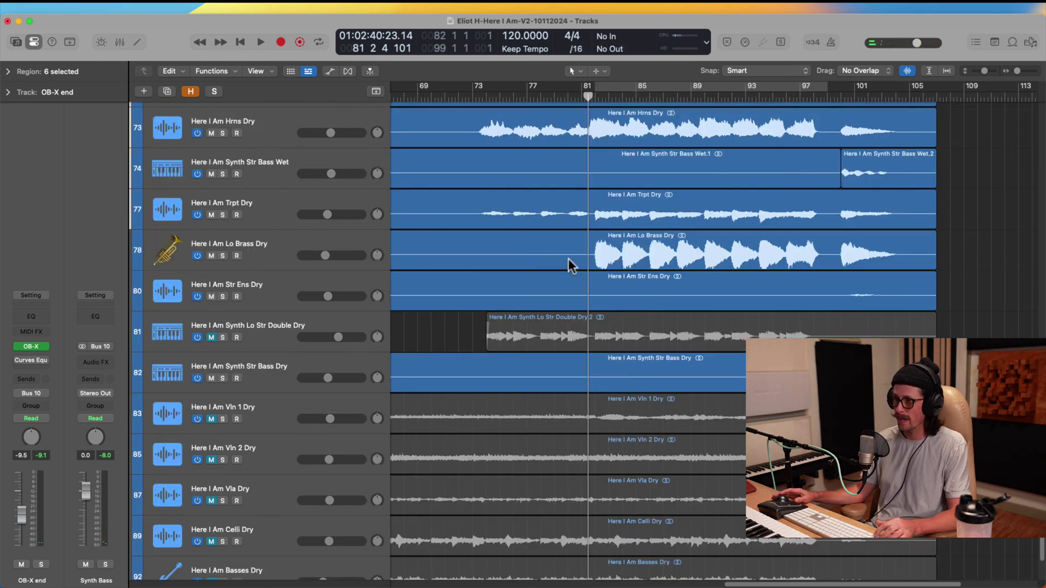
click(638, 342)
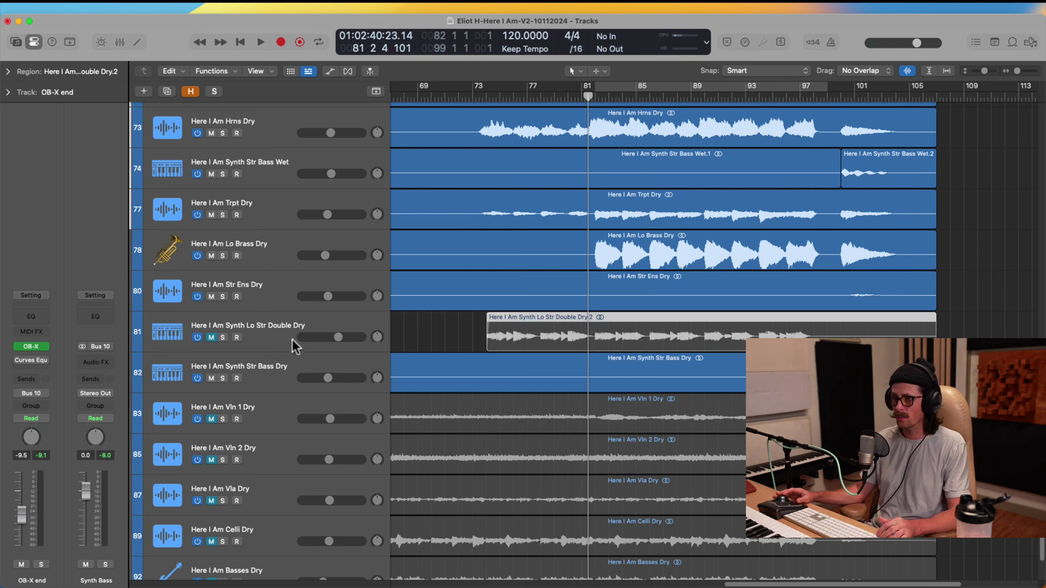
Switch off the Here I Am Synth Lo Str Double Dry track and its Heatwave plug-in, and hide the track.
click(248, 344)
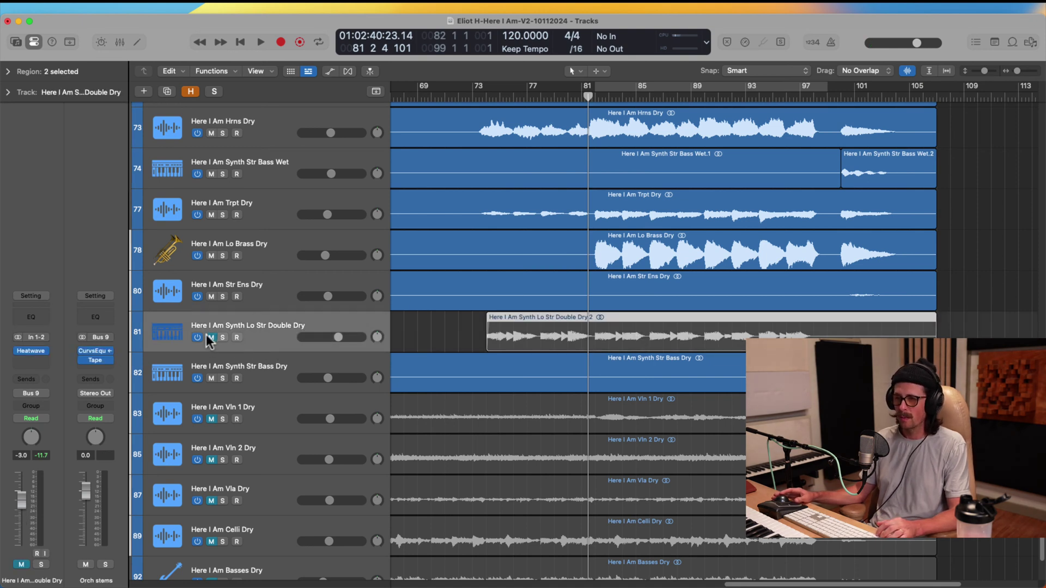
mouse_move(22, 355)
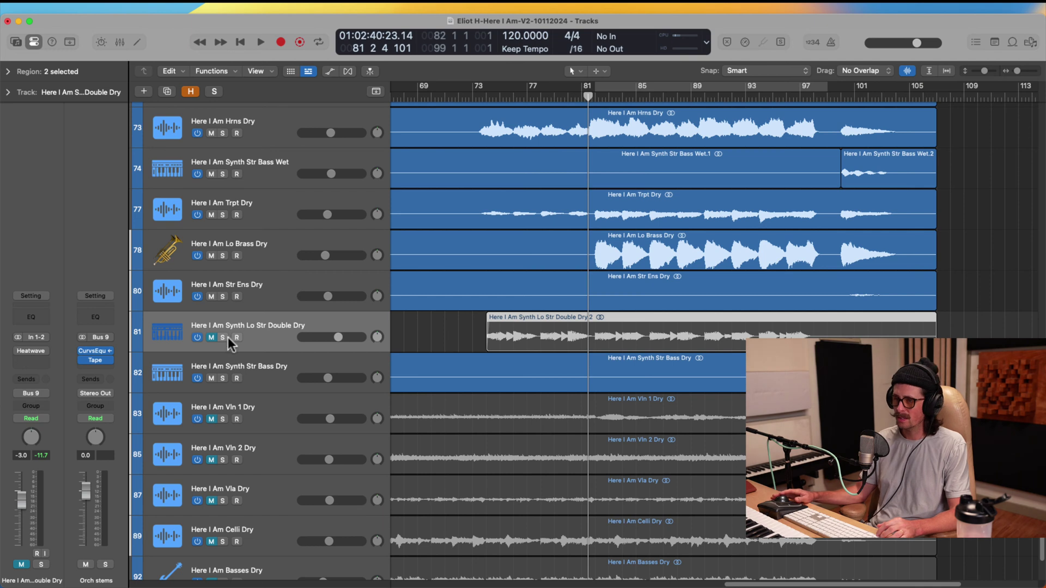
right_click(268, 343)
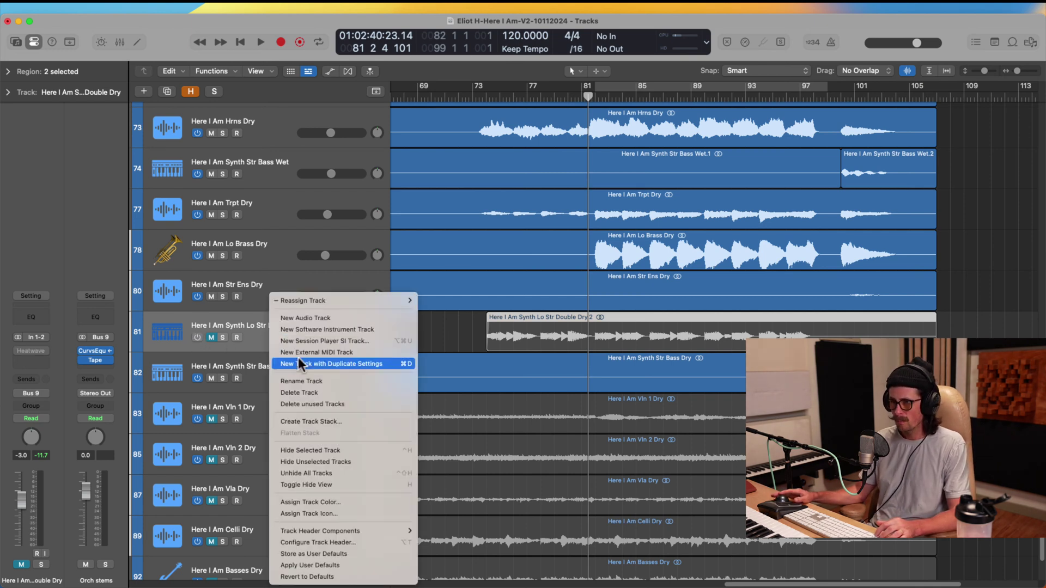
click(319, 450)
Unmute the BASS#13.1 and BASS#14 regions between bars 74 and 82 on the BASS track.
key(z)
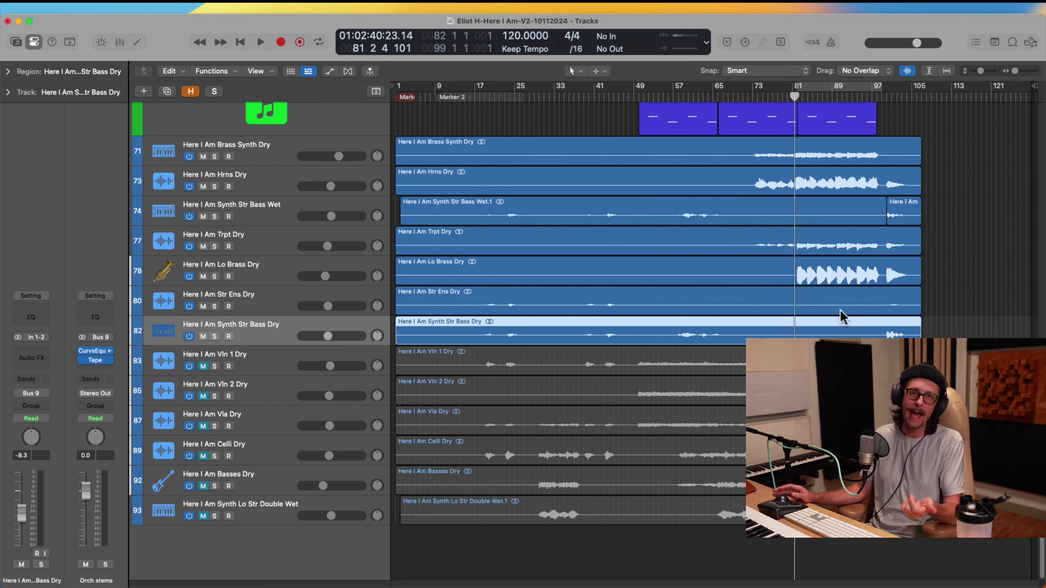
scroll(841, 310, up, 8)
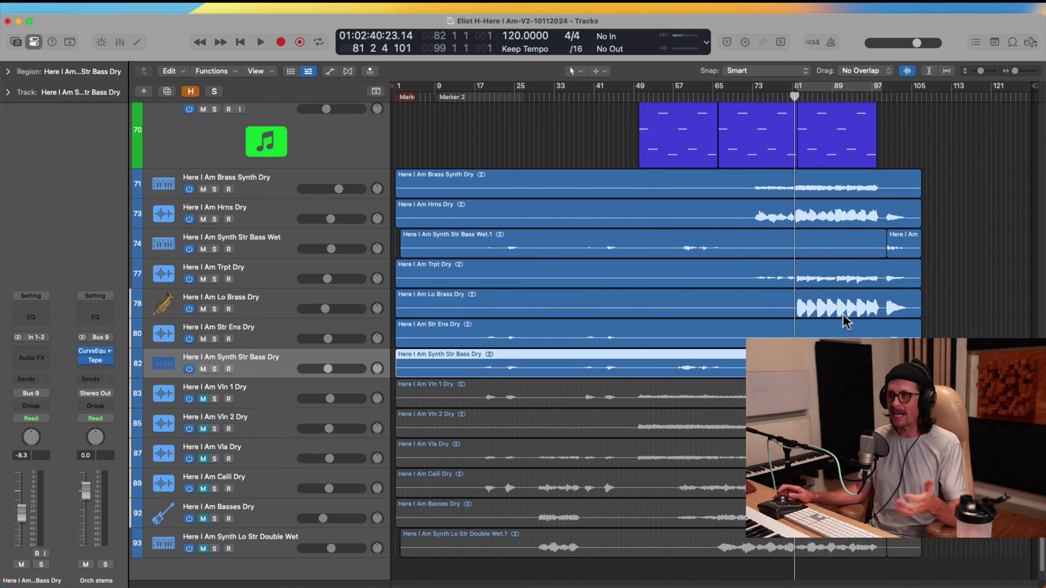
scroll(819, 174, up, 15)
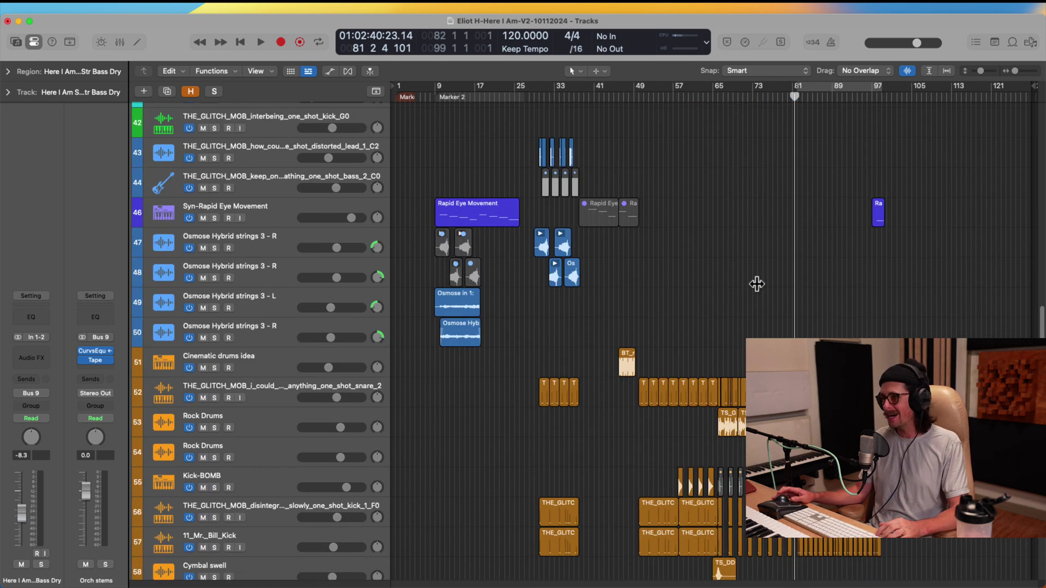
scroll(757, 284, up, 15)
scroll(757, 289, up, 15)
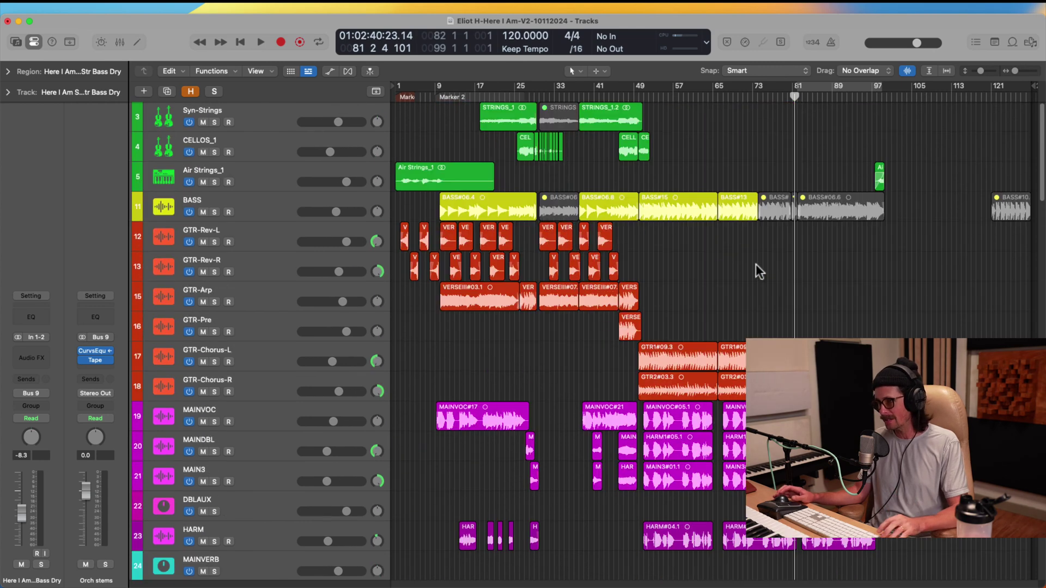
drag(728, 165, 820, 291)
click(732, 245)
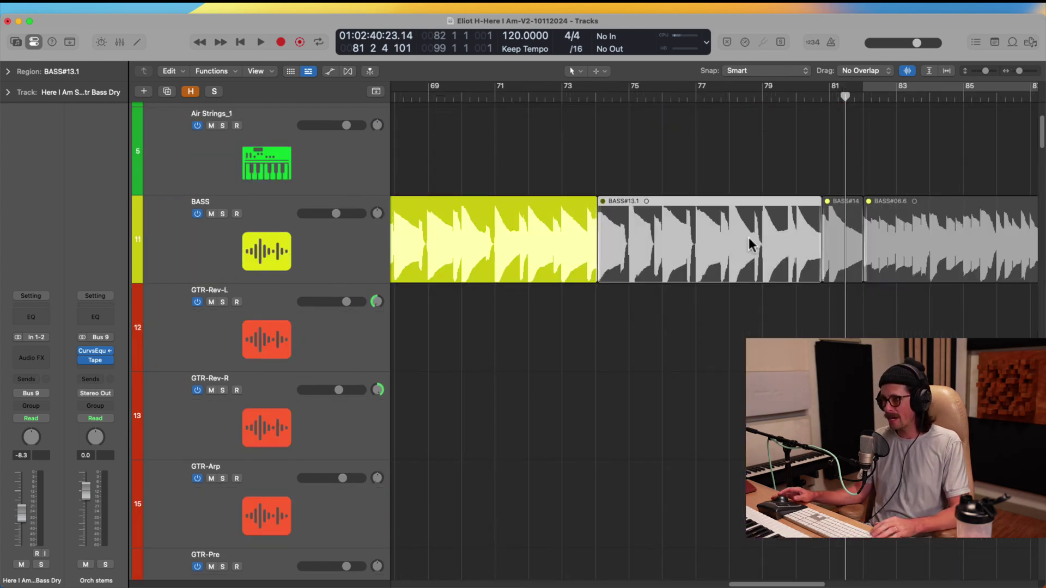
key(ctrl+m)
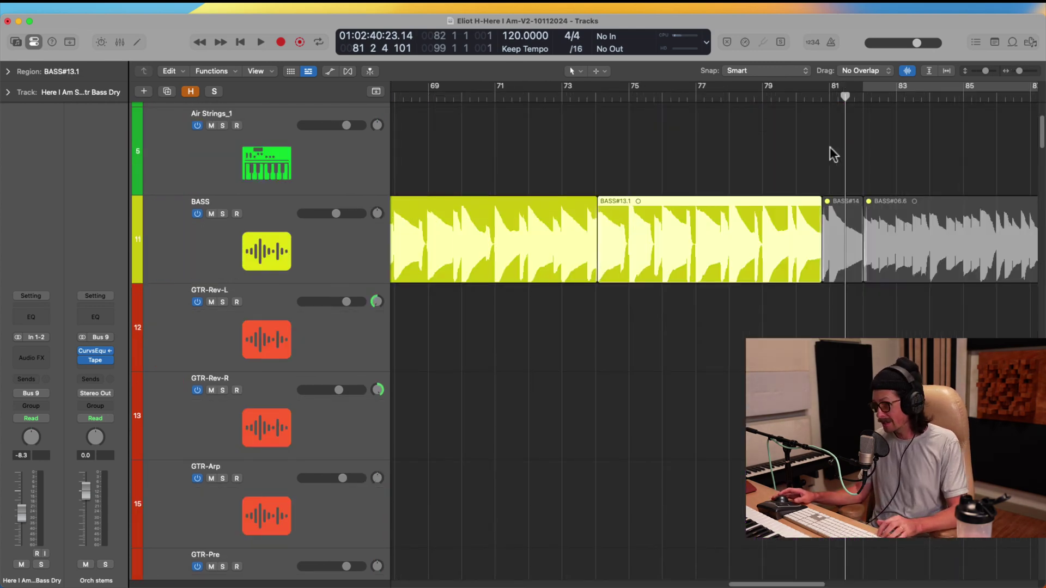
click(837, 224)
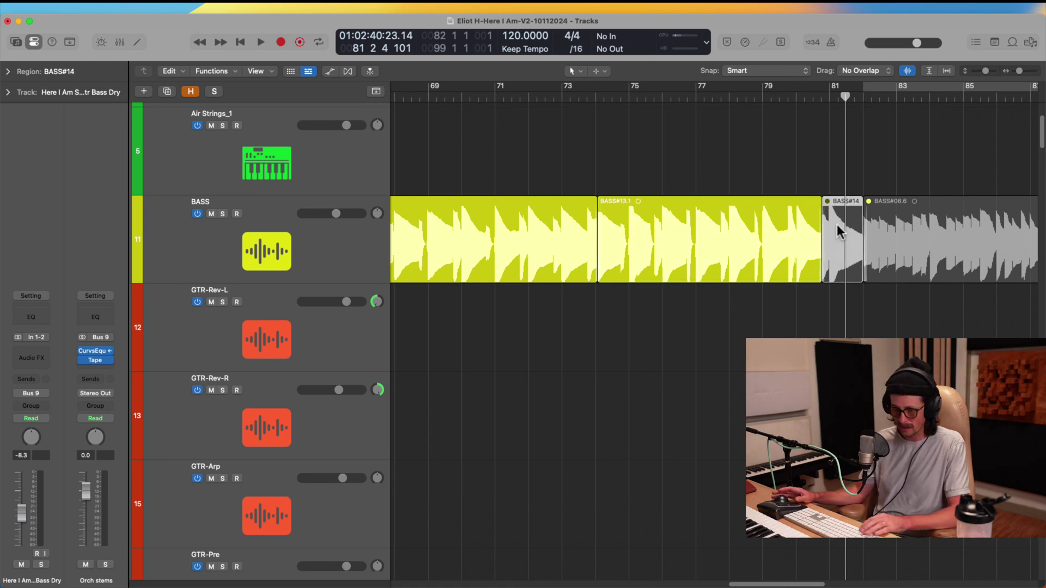
key(ctrl+m)
Play the song from bar 74 and review the chorus tracks from the bass down to the orchestral stems.
ctrl+alt+click(748, 253)
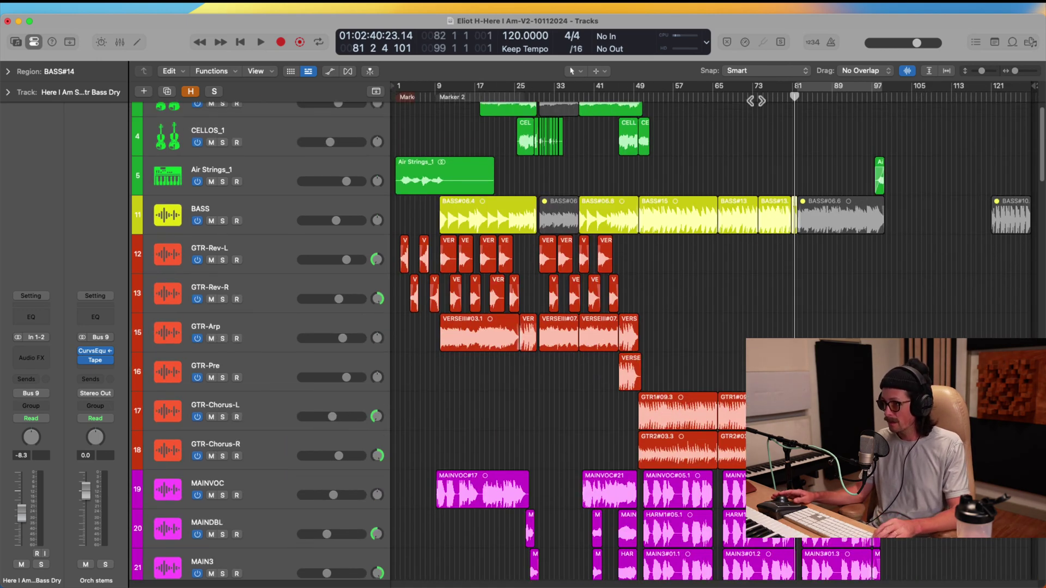
click(757, 100)
key(space)
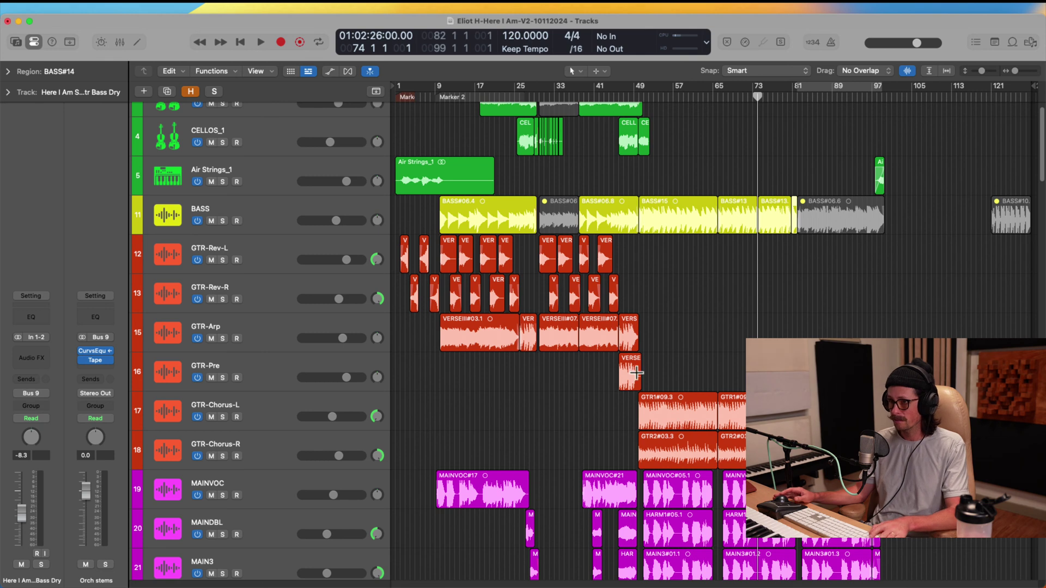
key(space)
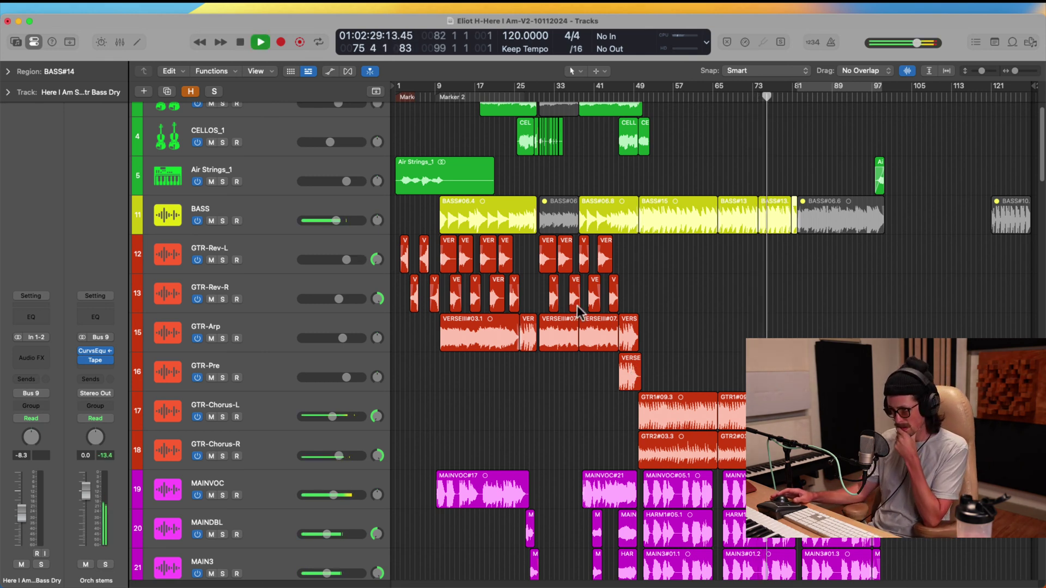
scroll(646, 376, down, 2)
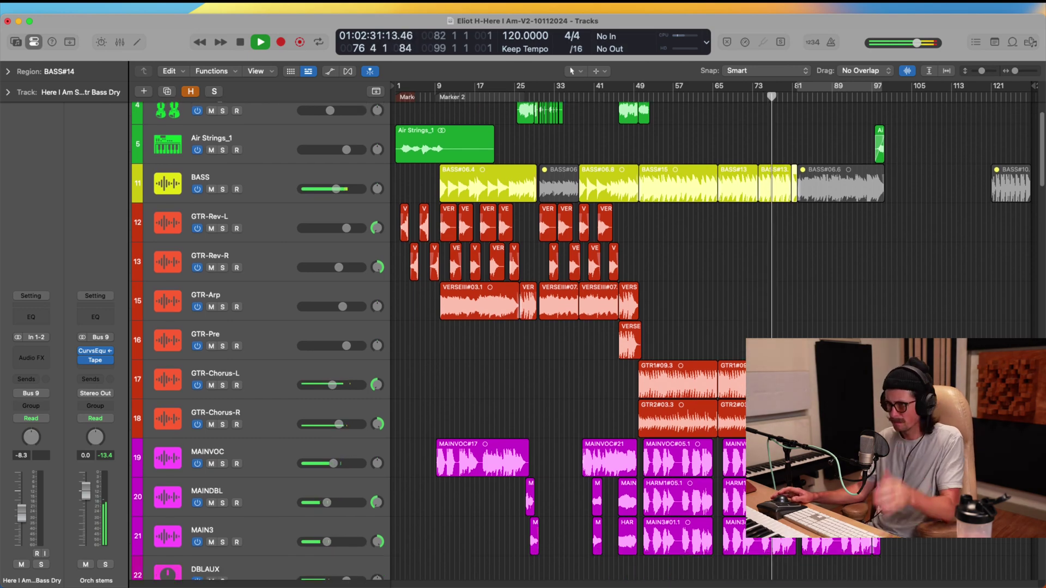
scroll(741, 402, down, 20)
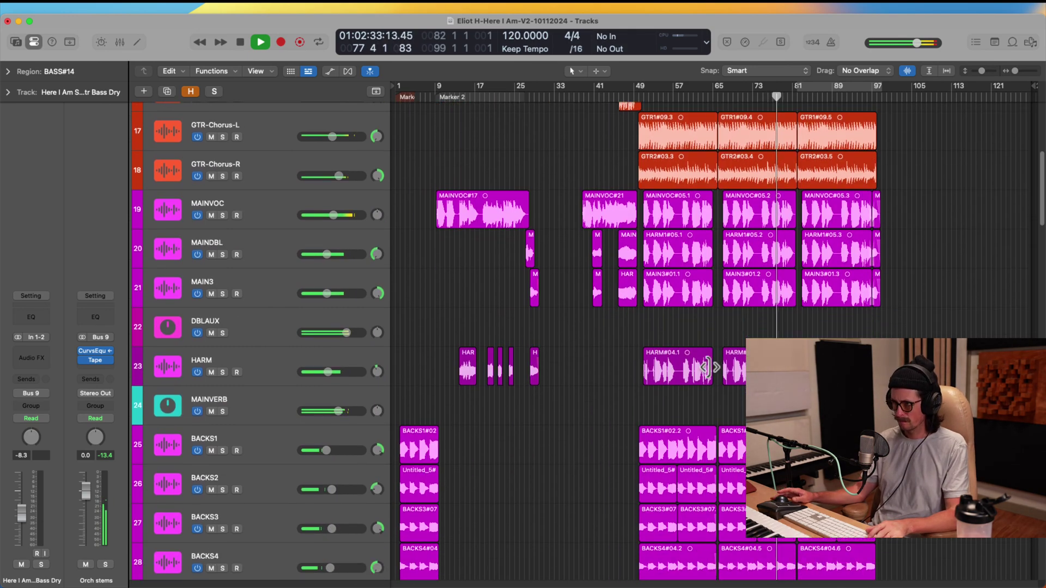
scroll(708, 367, down, 20)
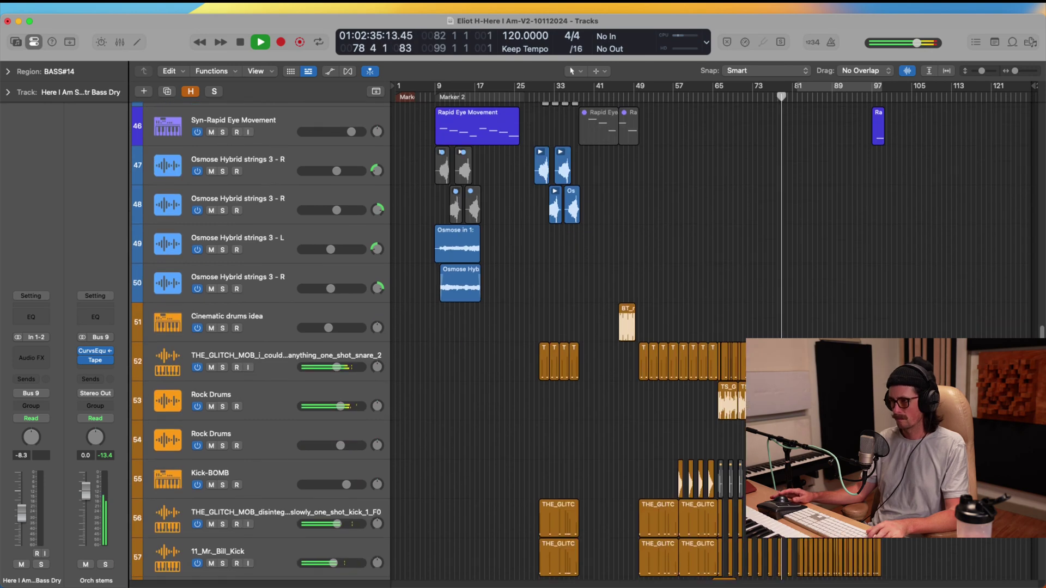
scroll(643, 338, down, 15)
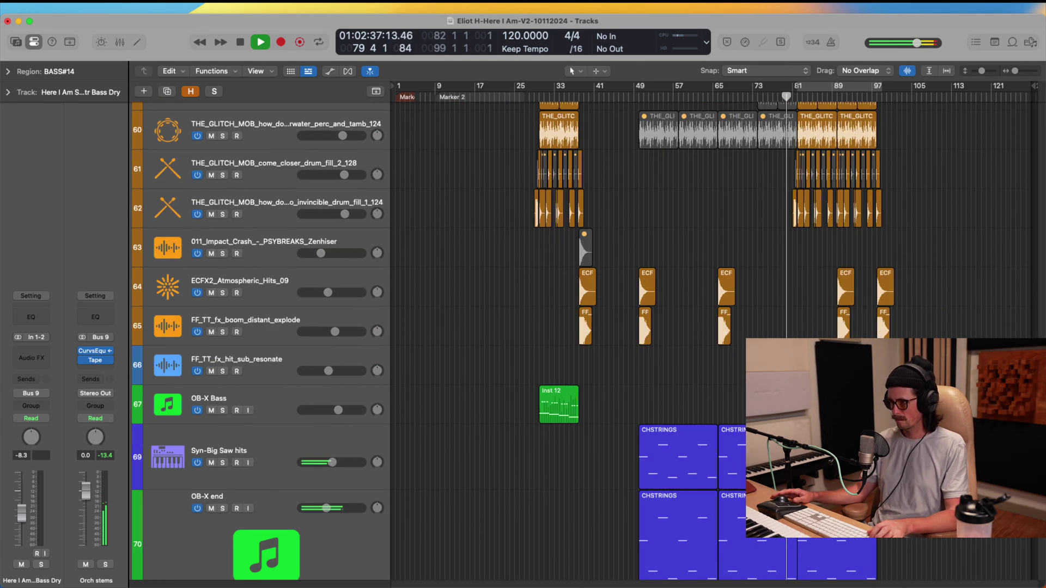
scroll(642, 338, up, 3)
scroll(643, 338, down, 5)
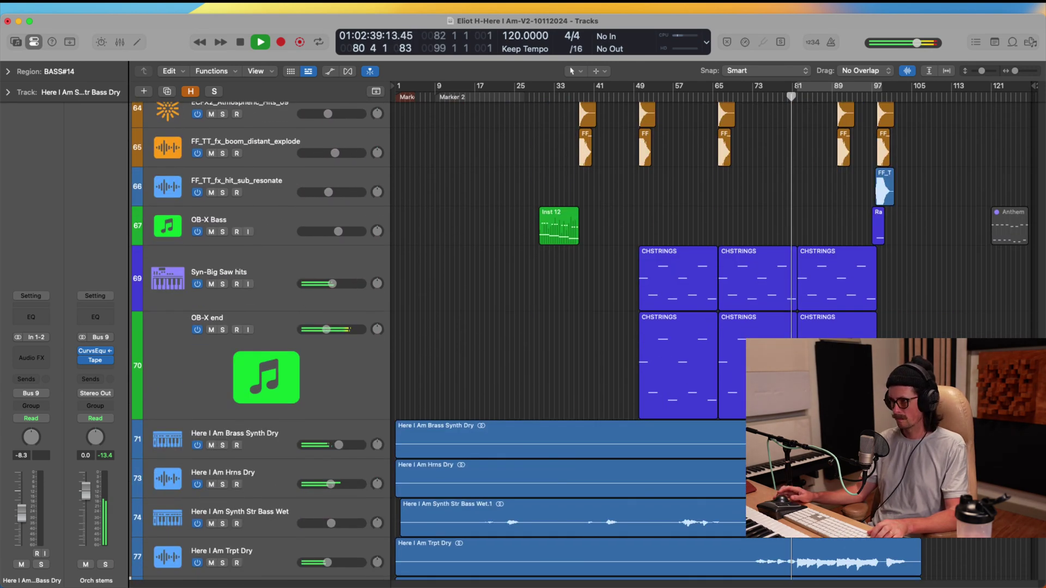
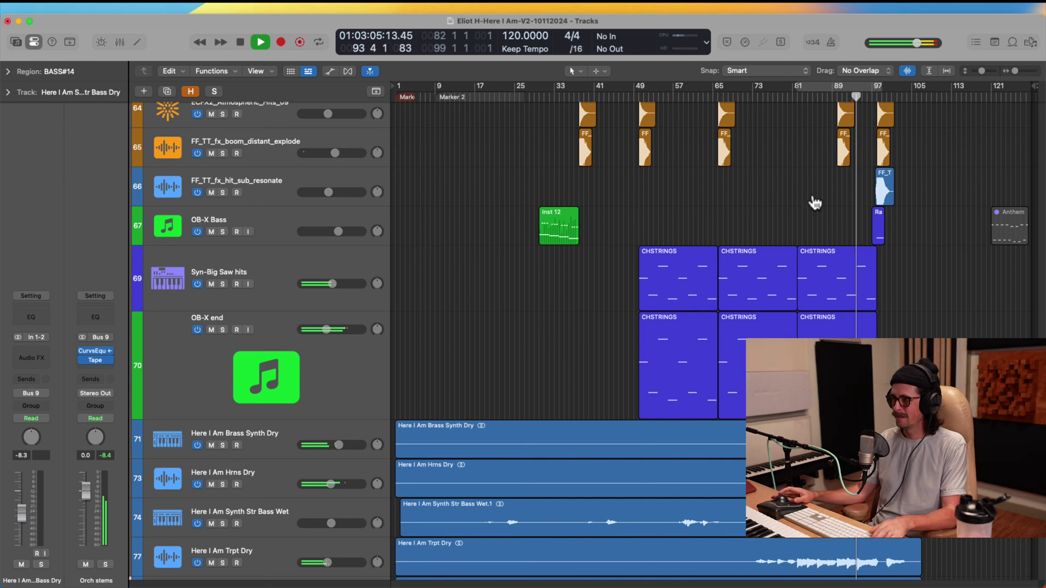
Examine which vocal, synth and orchestral tracks play at the end of the last chorus, around bars 94 to 97.
scroll(795, 307, up, 15)
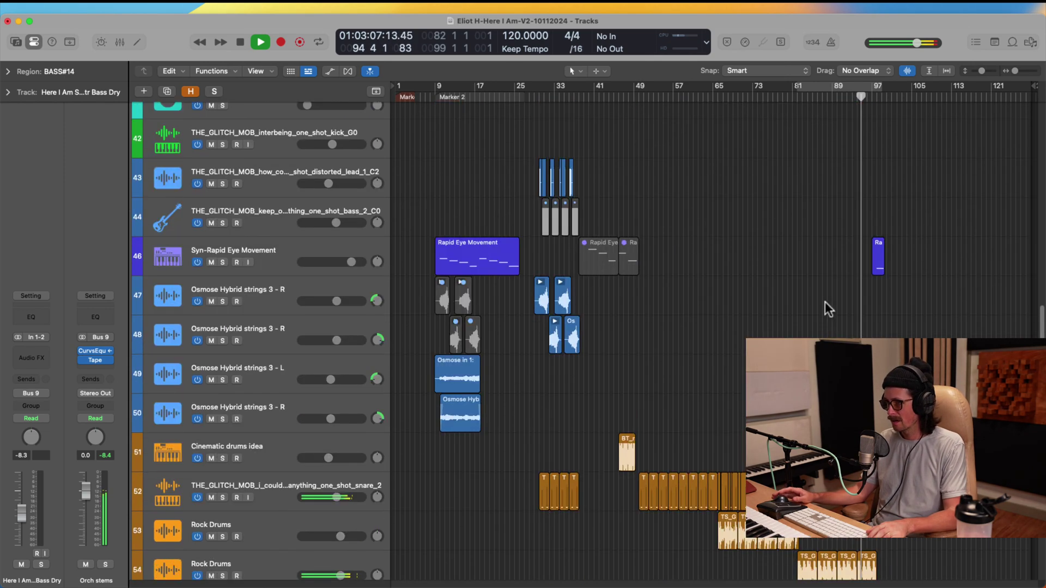
scroll(825, 302, up, 20)
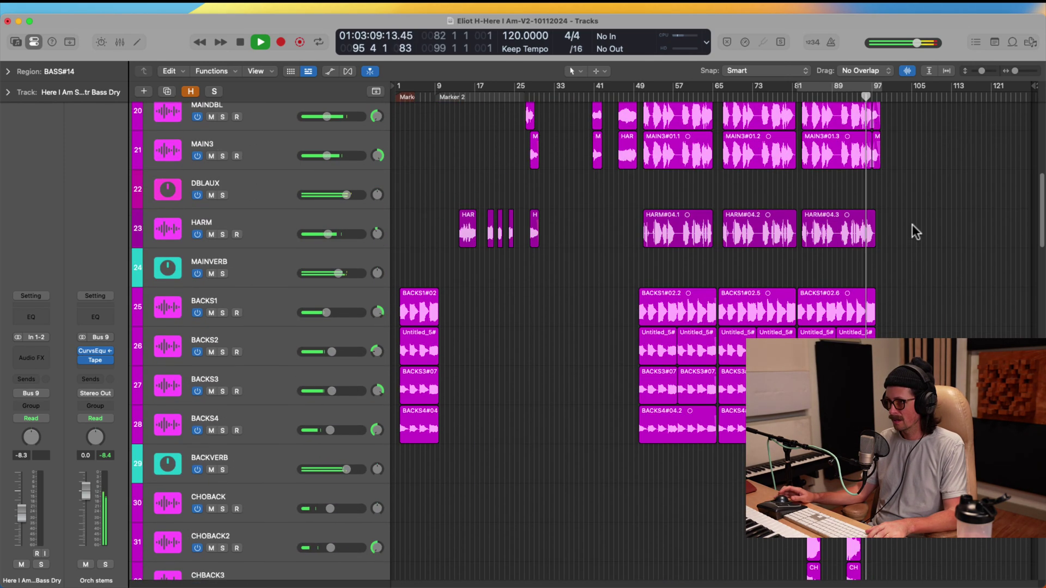
scroll(896, 254, down, 12)
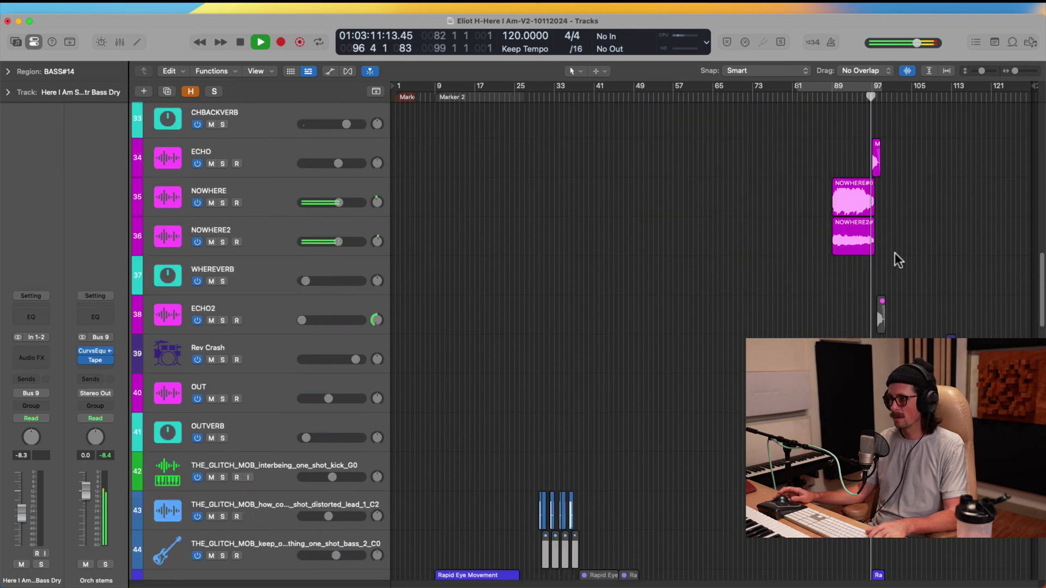
scroll(895, 253, down, 20)
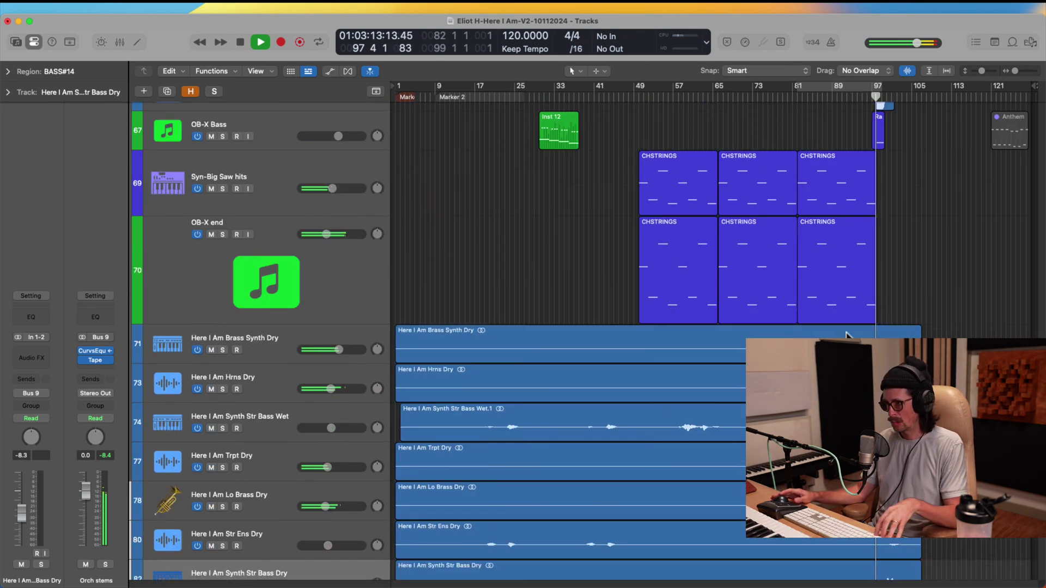
Split the Here I Am Hrns Dry, Trpt Dry and Lo Brass Dry regions at bar 100.
drag(801, 293, 1000, 582)
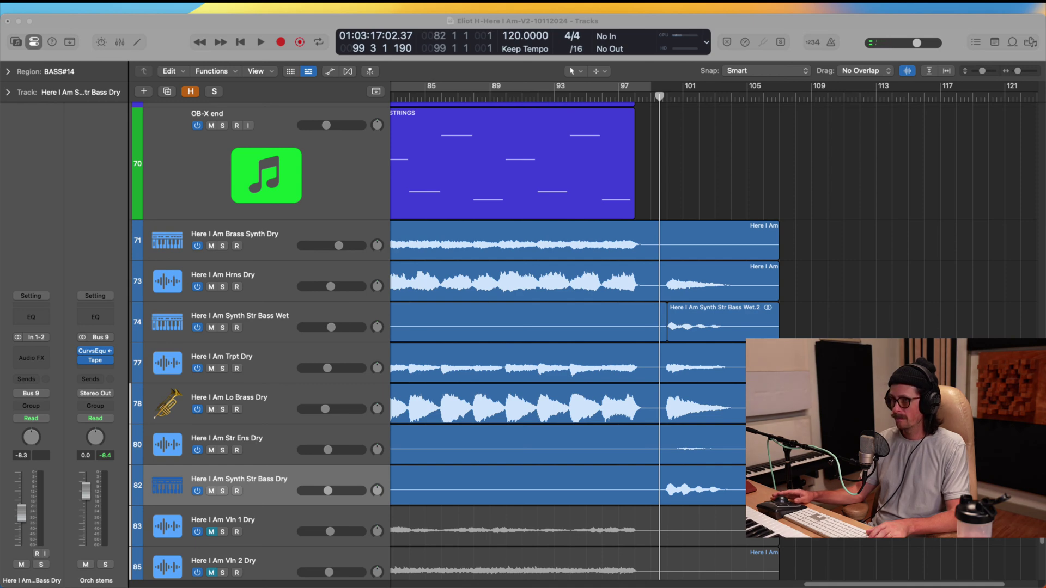
click(653, 325)
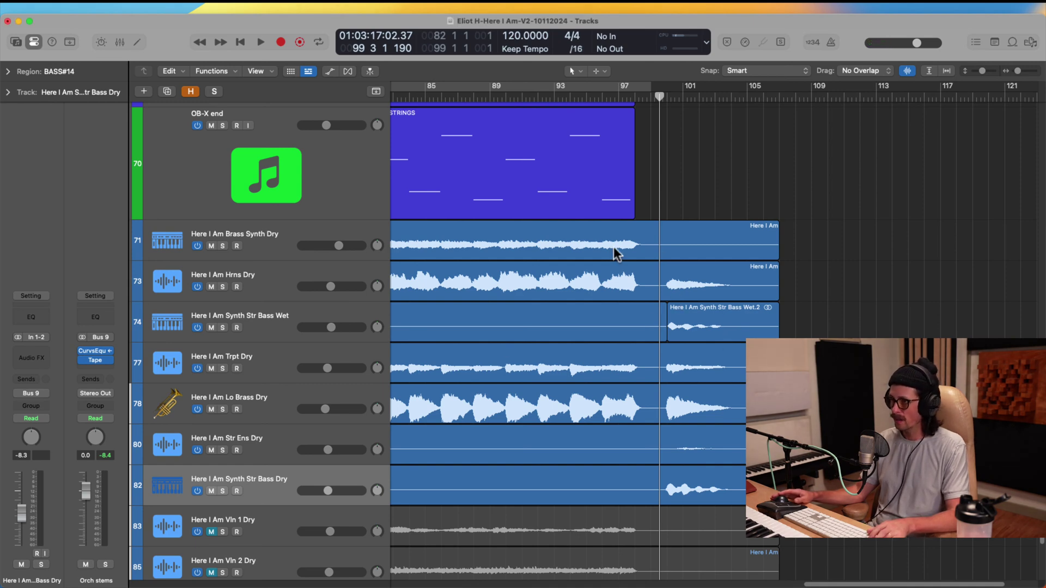
drag(615, 253, 715, 441)
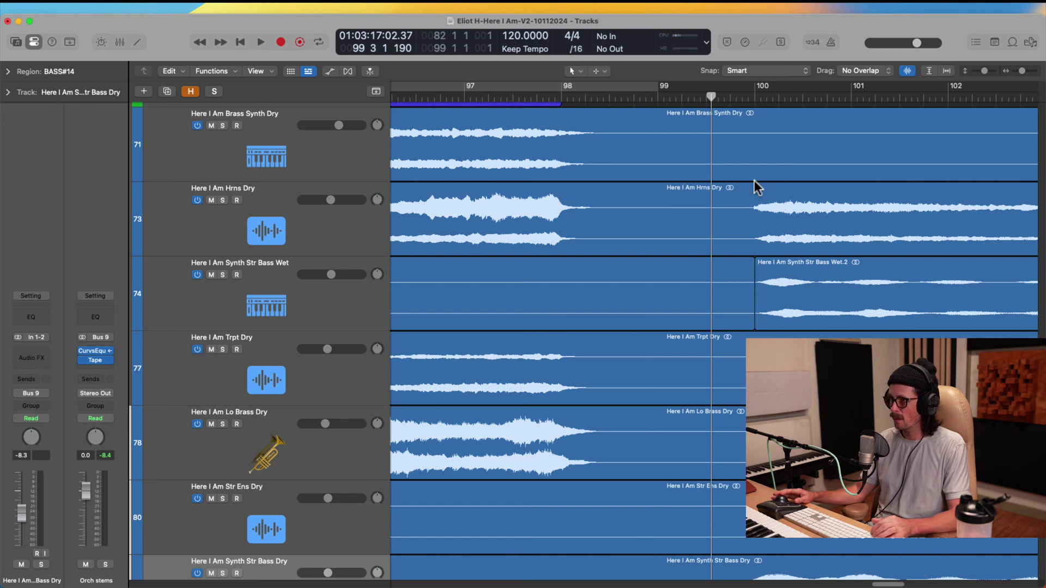
super+double_click(752, 213)
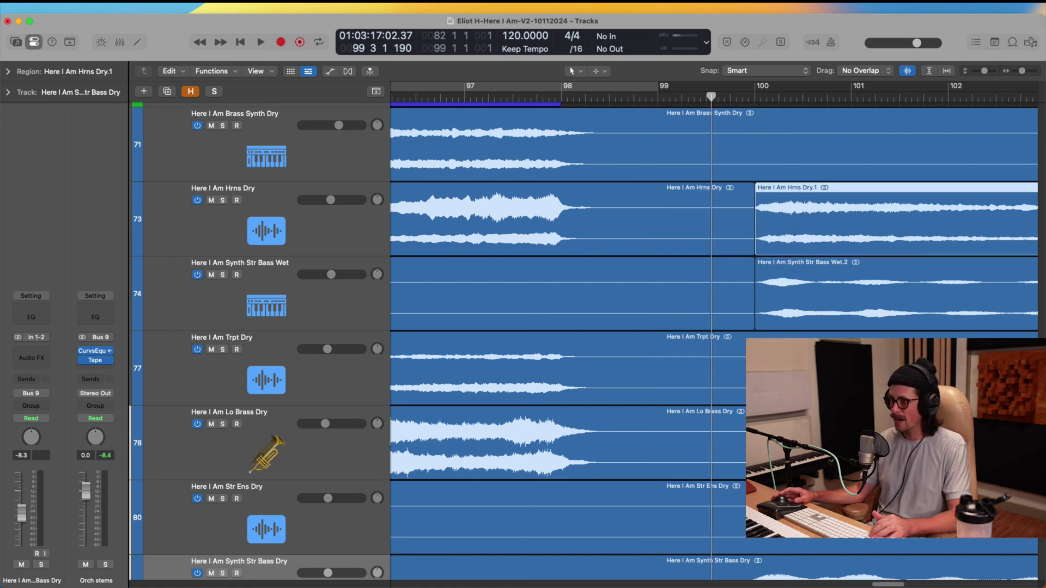
super+double_click(754, 371)
super+double_click(754, 452)
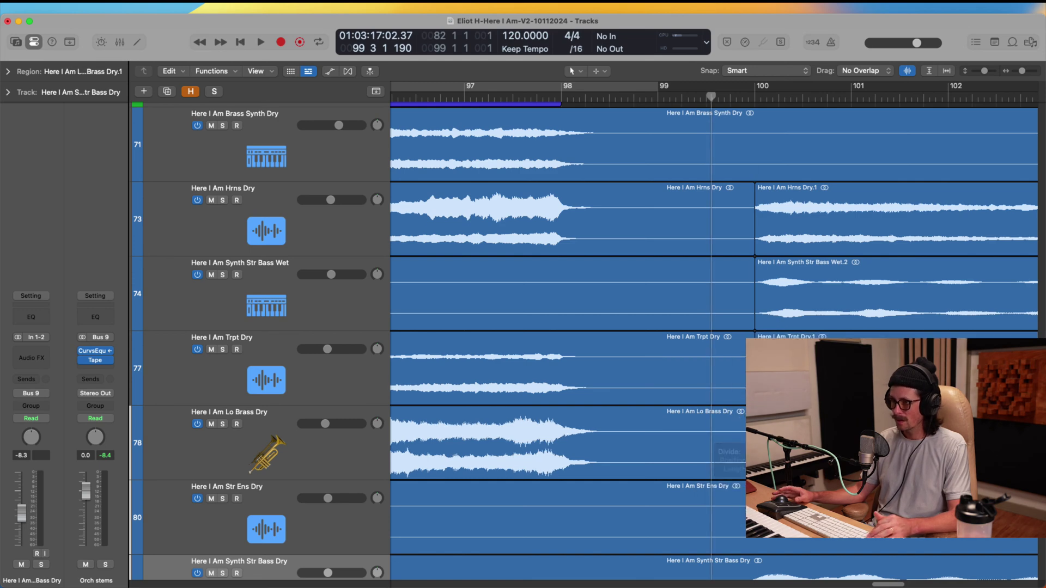
Split the Here I Am Synth Str Bass Dry region at bar 100.
scroll(747, 455, down, 4)
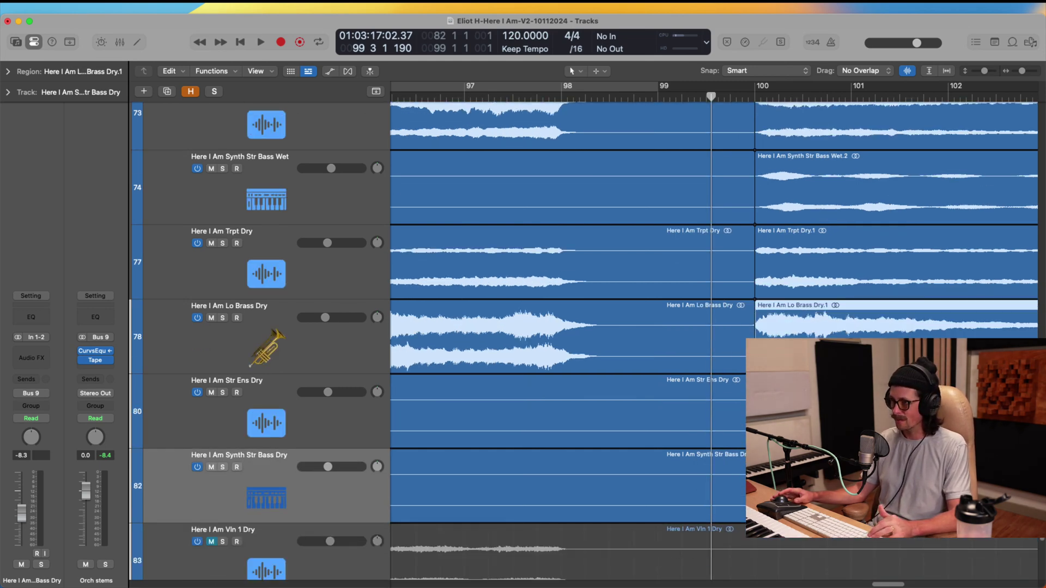
ctrl+alt+drag(708, 365, 836, 582)
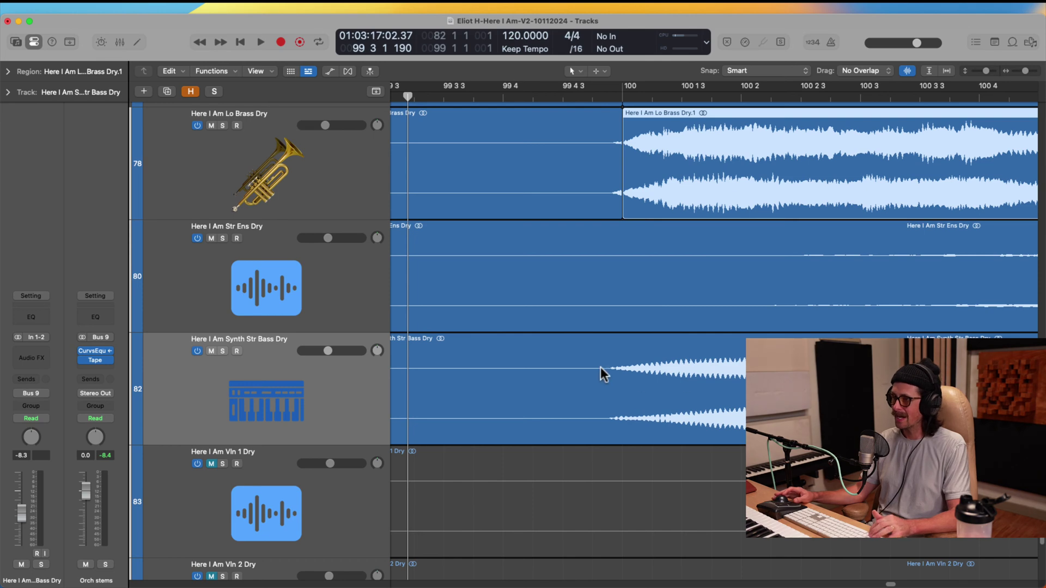
super+double_click(623, 371)
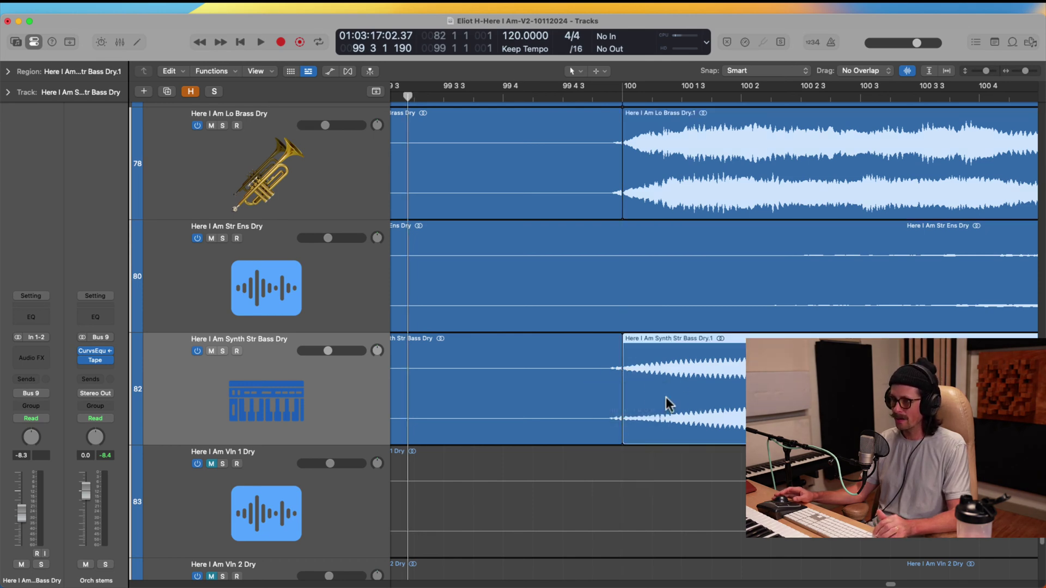
ctrl+alt+click(666, 398)
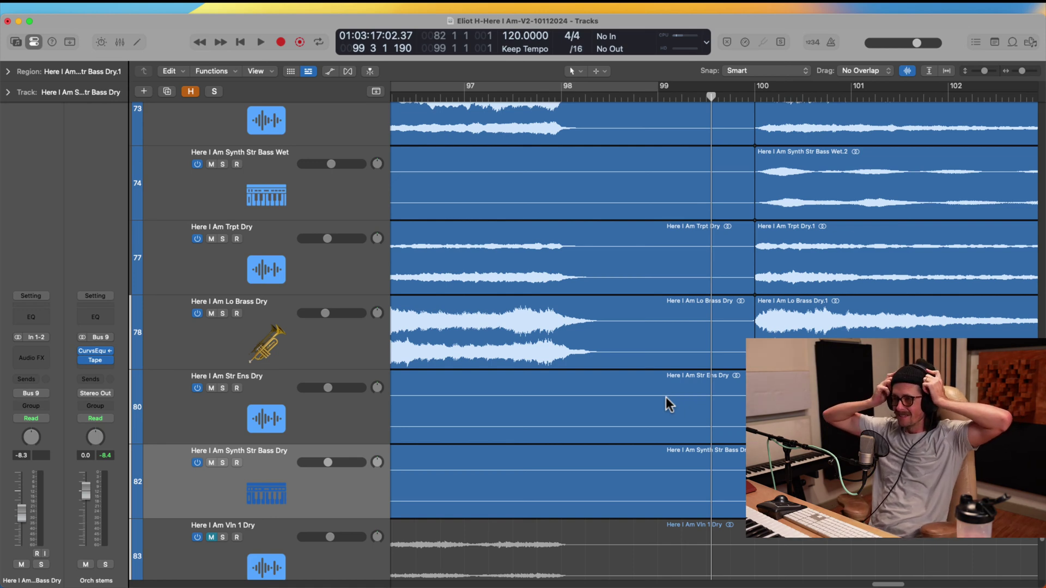
ctrl+alt+click(706, 475)
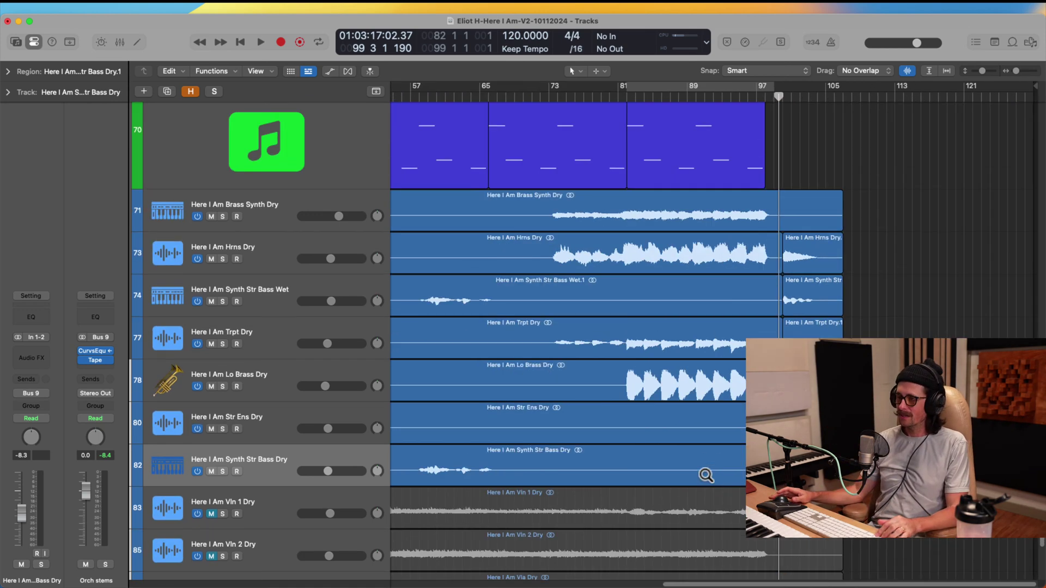
ctrl+alt+click(706, 475)
drag(861, 252, 940, 412)
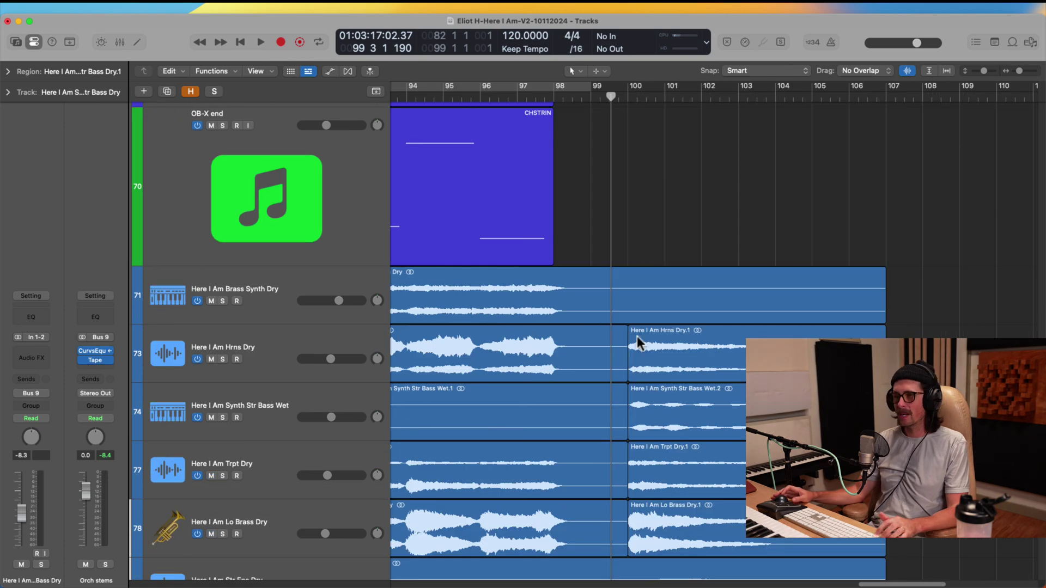
ctrl+alt+click(636, 336)
Play the song from bar 1 and review the intro's backing vocal tracks.
click(404, 98)
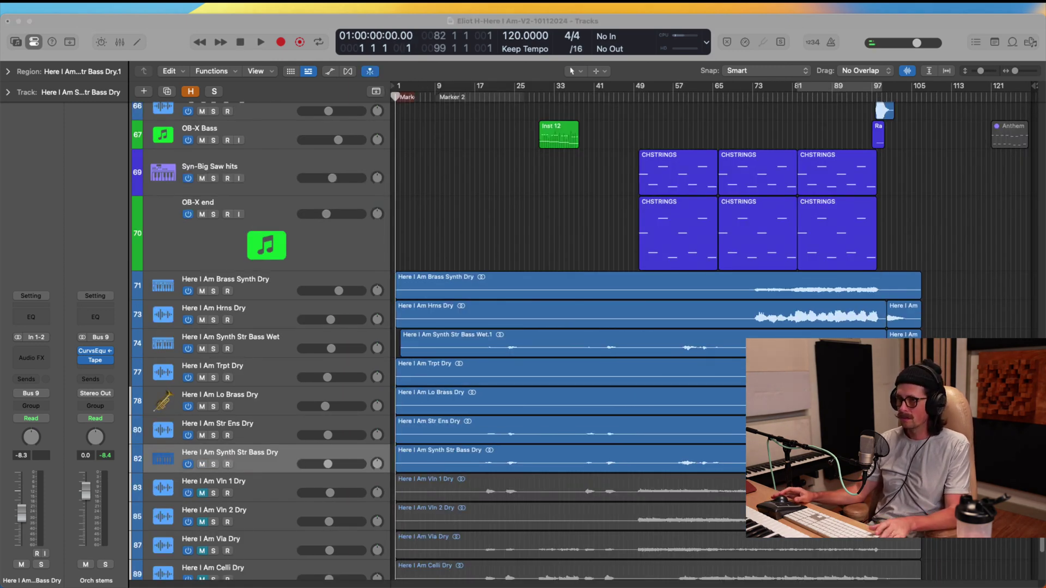
key(space)
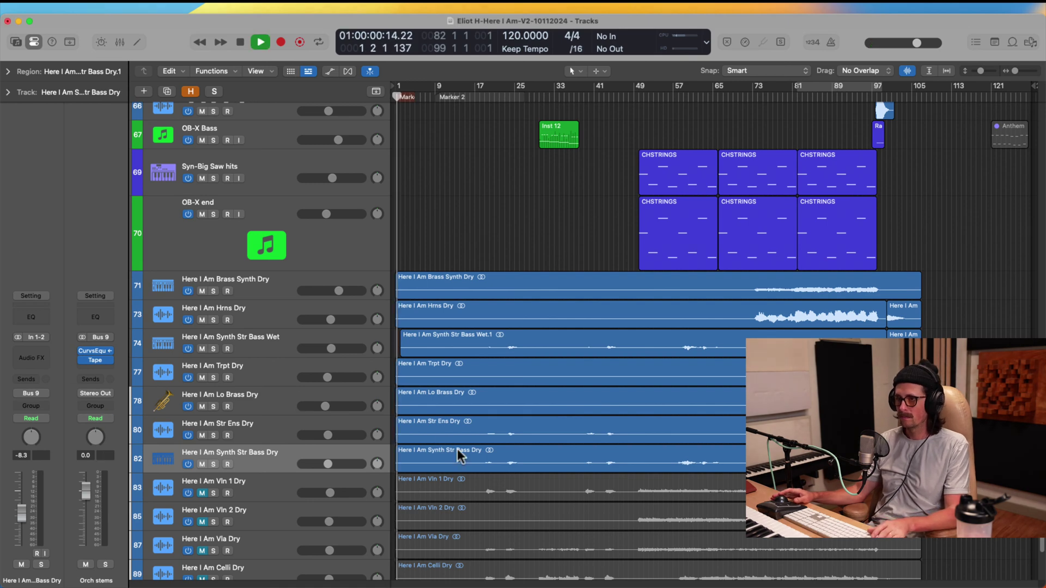
scroll(502, 297, up, 10)
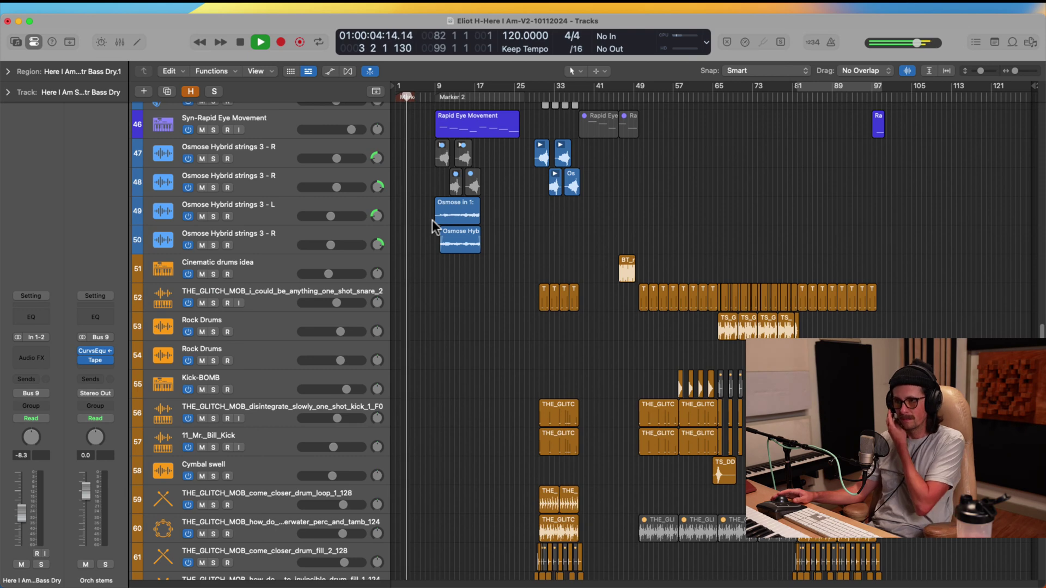
scroll(432, 220, up, 6)
scroll(452, 311, up, 10)
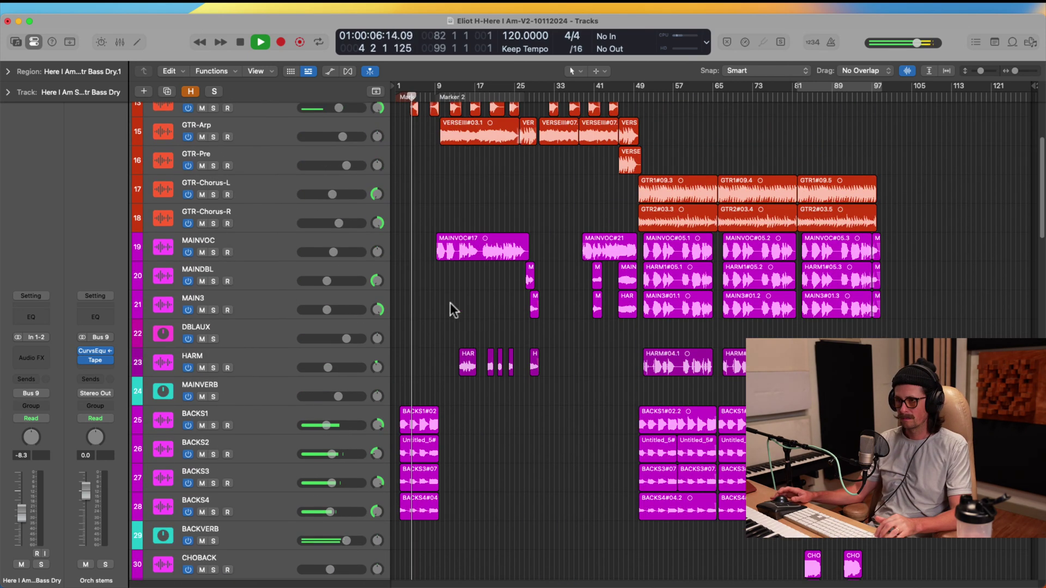
Lower the intro volume automation of BACKS1 to -14.4 dB, BACKS2 and BACKS3 to -10.4 dB, and BACKS4 to -11.2 dB.
drag(473, 331, 338, 586)
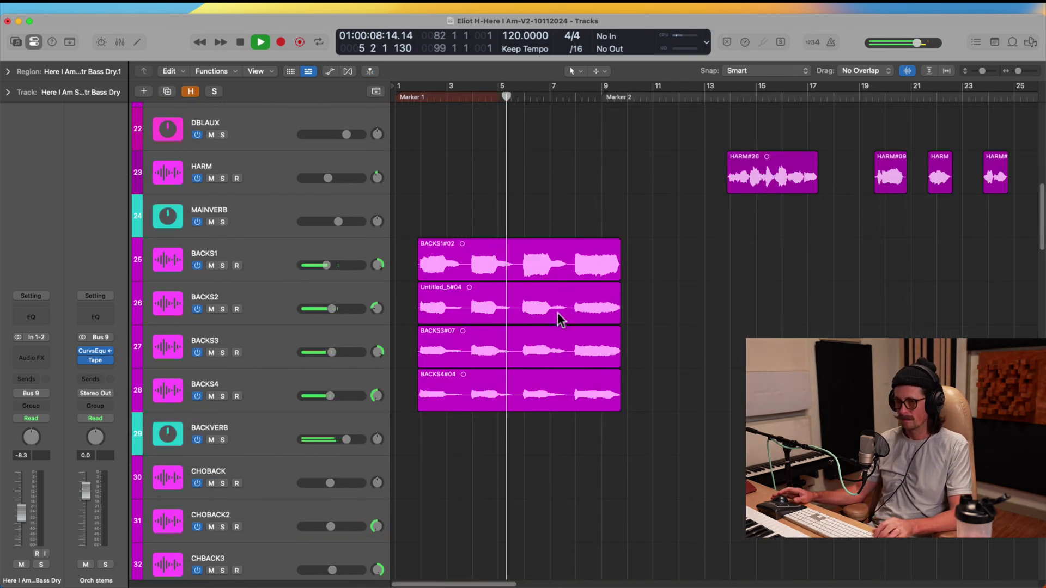
key(a)
drag(641, 269, 383, 408)
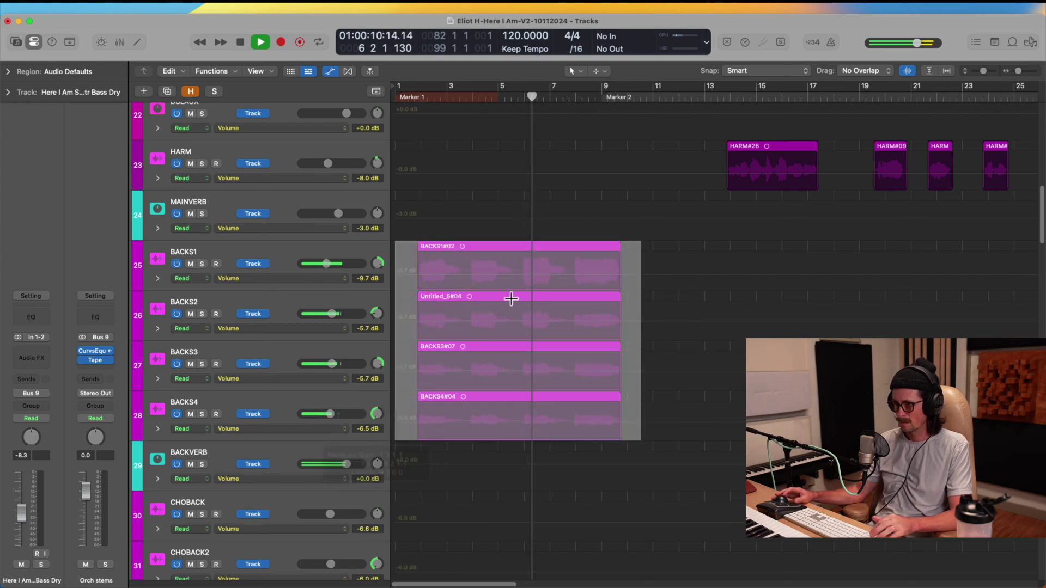
drag(511, 276, 512, 282)
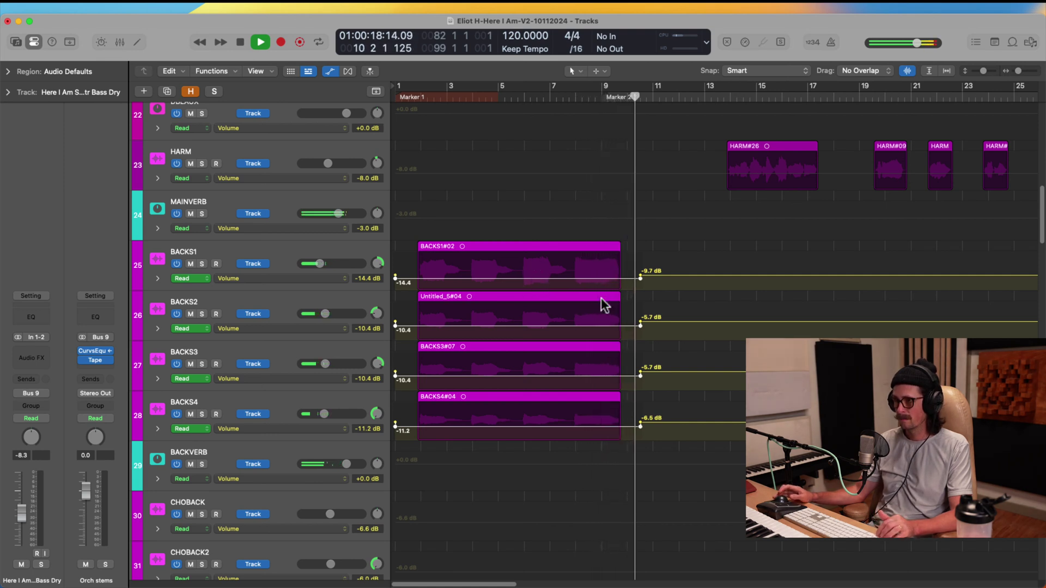
key(a)
ctrl+alt+click(628, 298)
ctrl+alt+click(628, 298)
Audition Osmose Hybrid strings tracks 49 and 50 together in solo, and return to the full mix.
scroll(418, 267, up, 10)
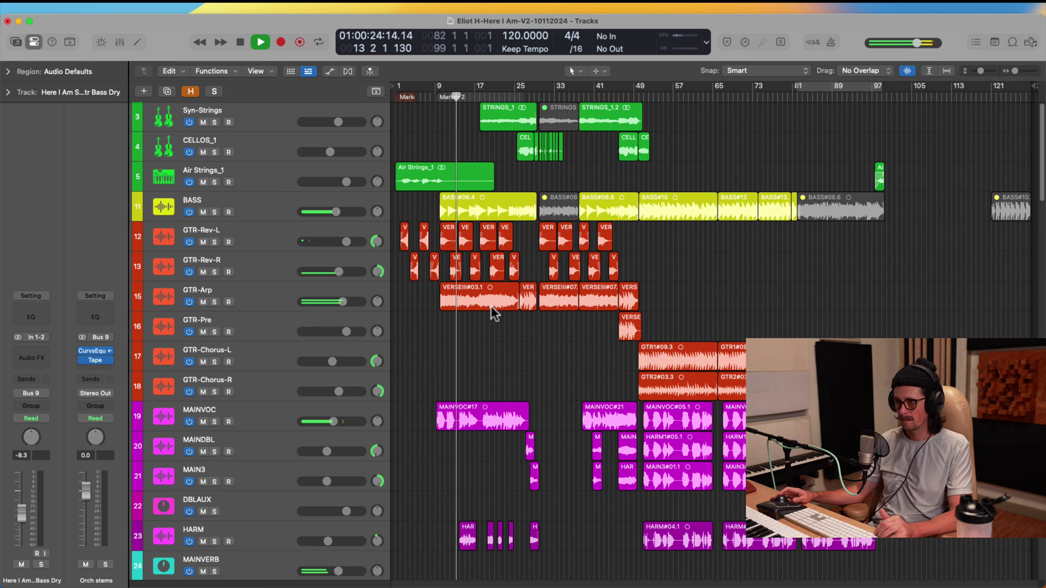
scroll(492, 313, down, 15)
scroll(493, 313, down, 6)
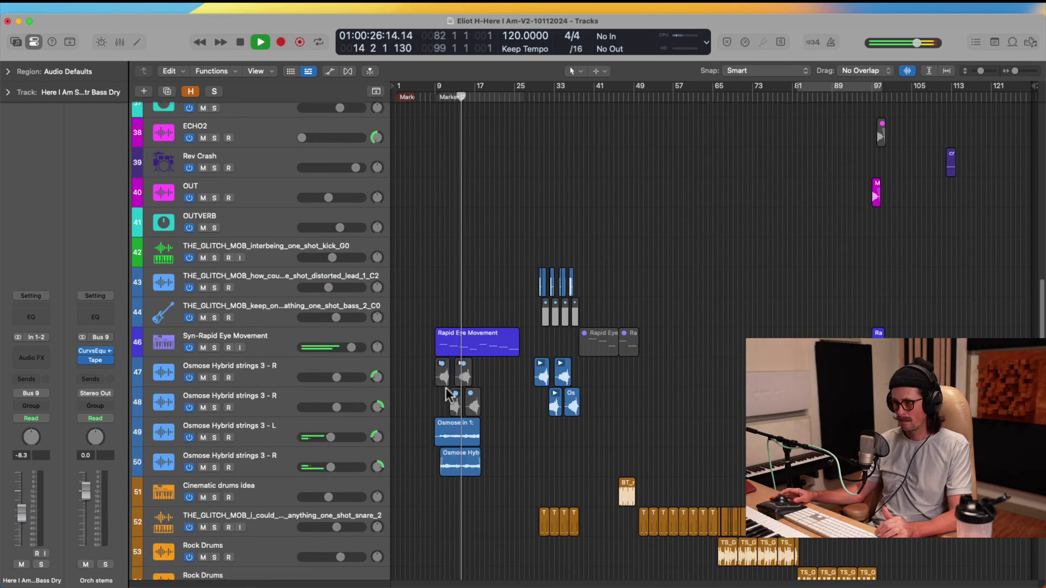
click(277, 299)
shift+click(267, 322)
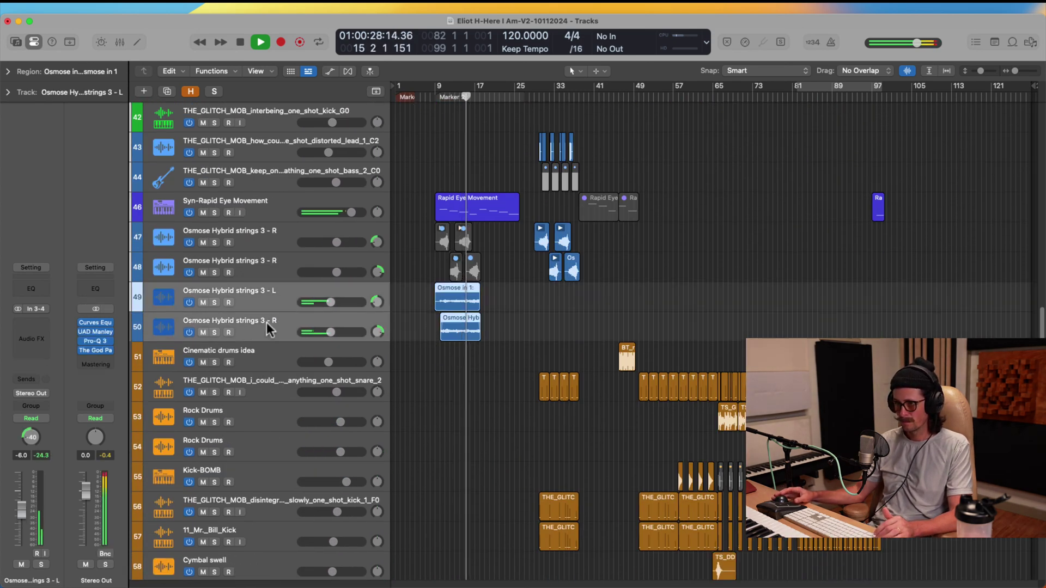
click(218, 333)
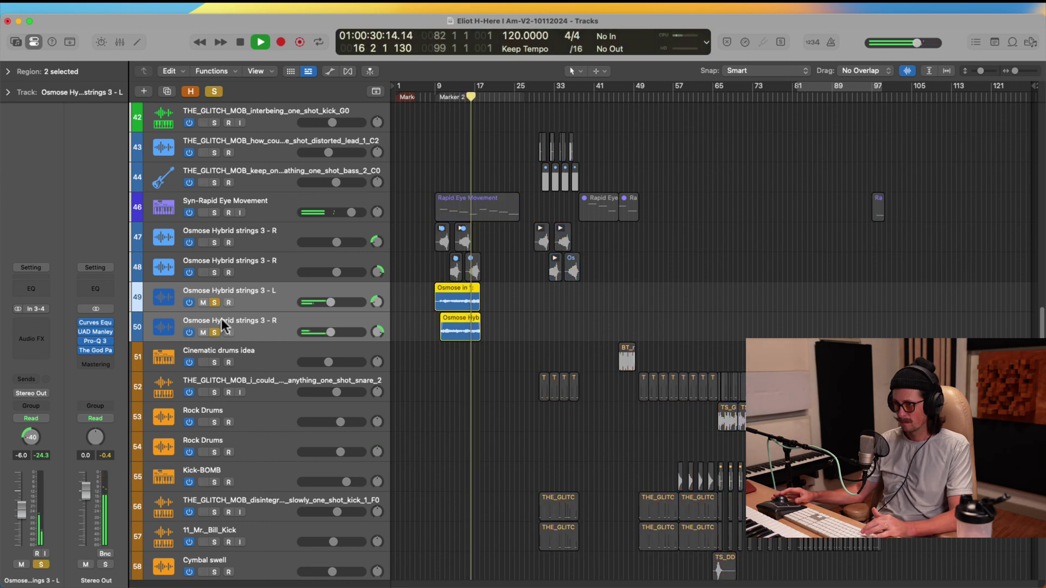
click(214, 302)
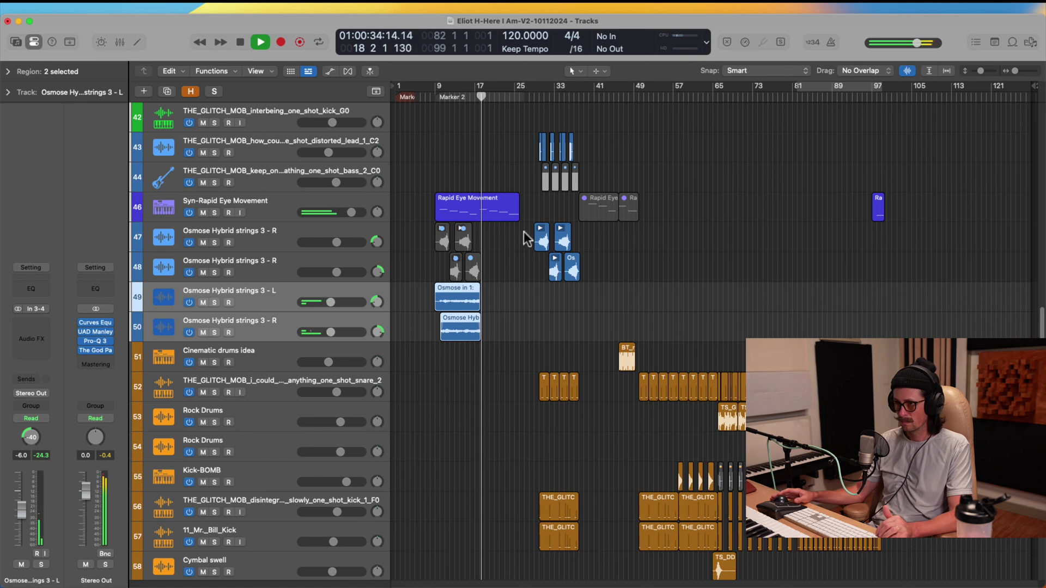
Unmute the Here I Am Vln 1 Dry track and select it.
scroll(322, 235, up, 2)
scroll(527, 276, down, 15)
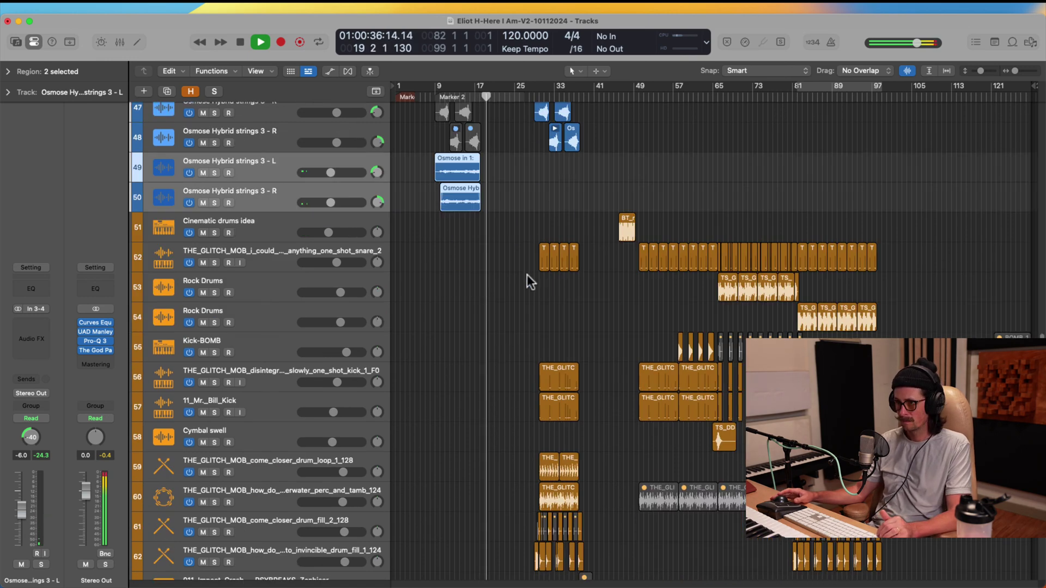
scroll(519, 279, up, 4)
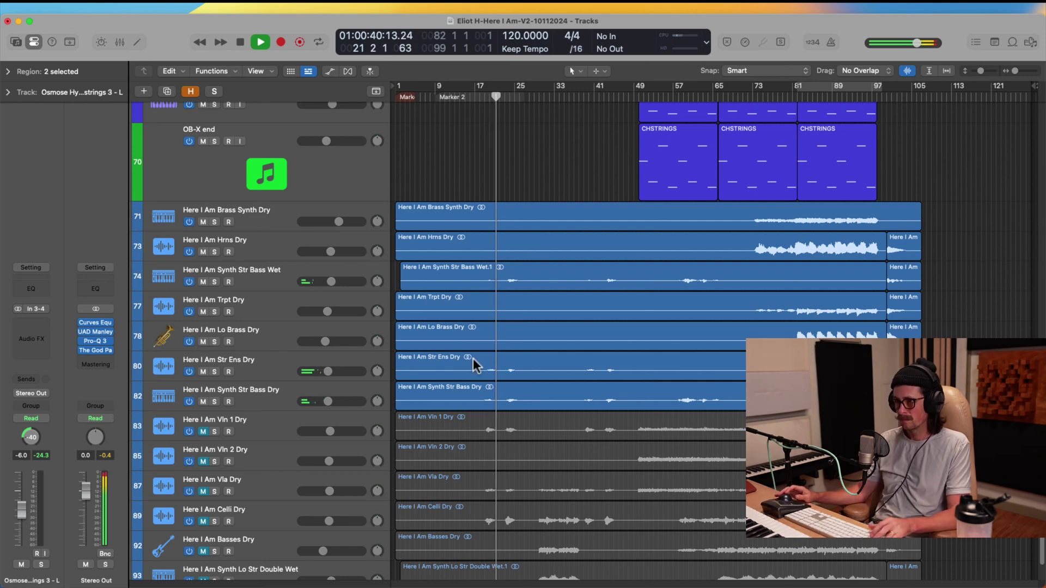
scroll(553, 329, up, 5)
drag(490, 336, 597, 557)
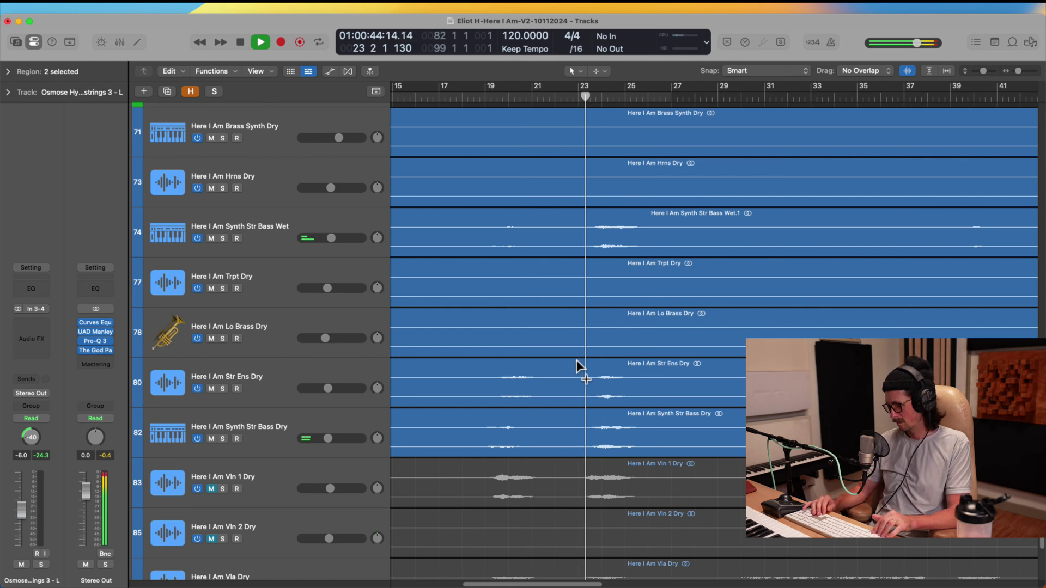
scroll(648, 355, down, 4)
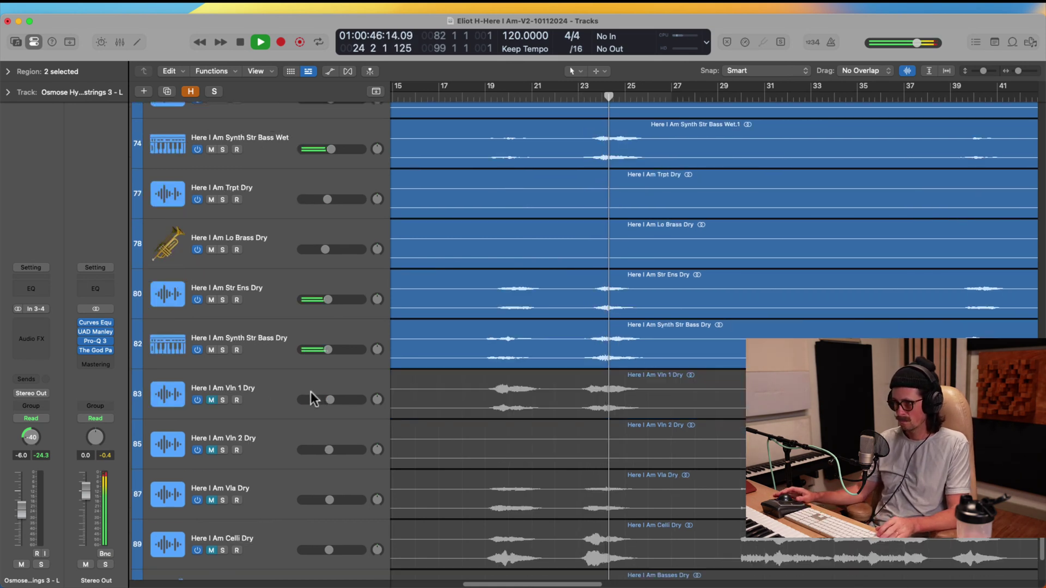
click(214, 400)
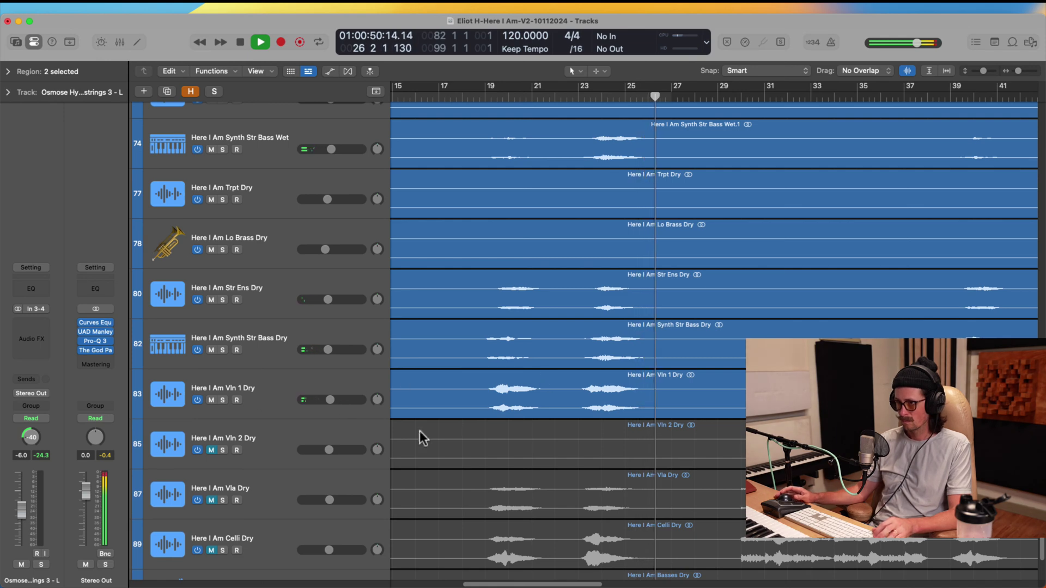
click(270, 397)
ctrl+alt+click(658, 411)
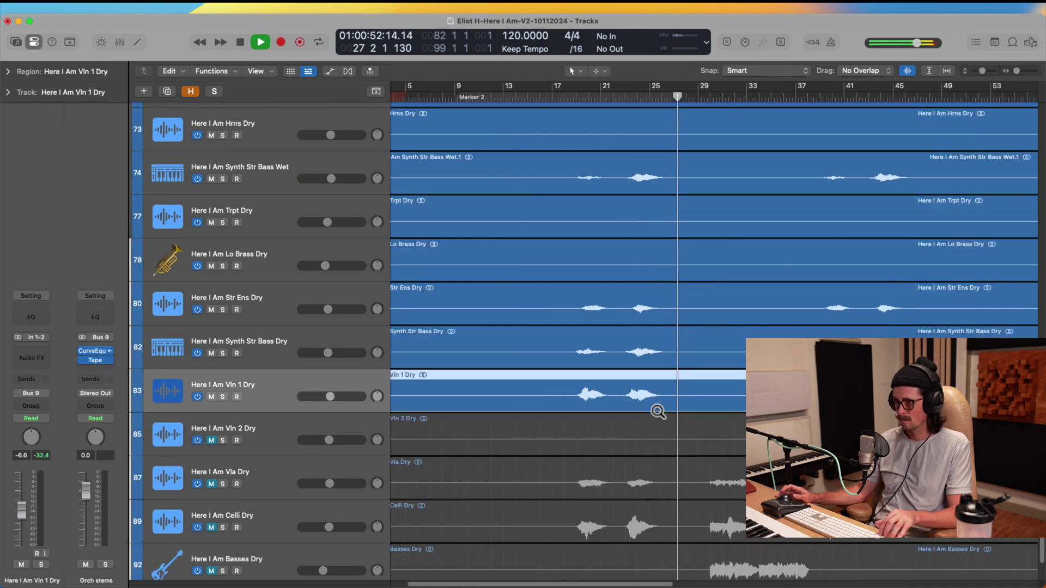
ctrl+alt+click(658, 412)
Audition the OB-X Bass track in solo, return to the full mix and lower its volume slightly.
scroll(600, 370, up, 5)
scroll(600, 370, down, 5)
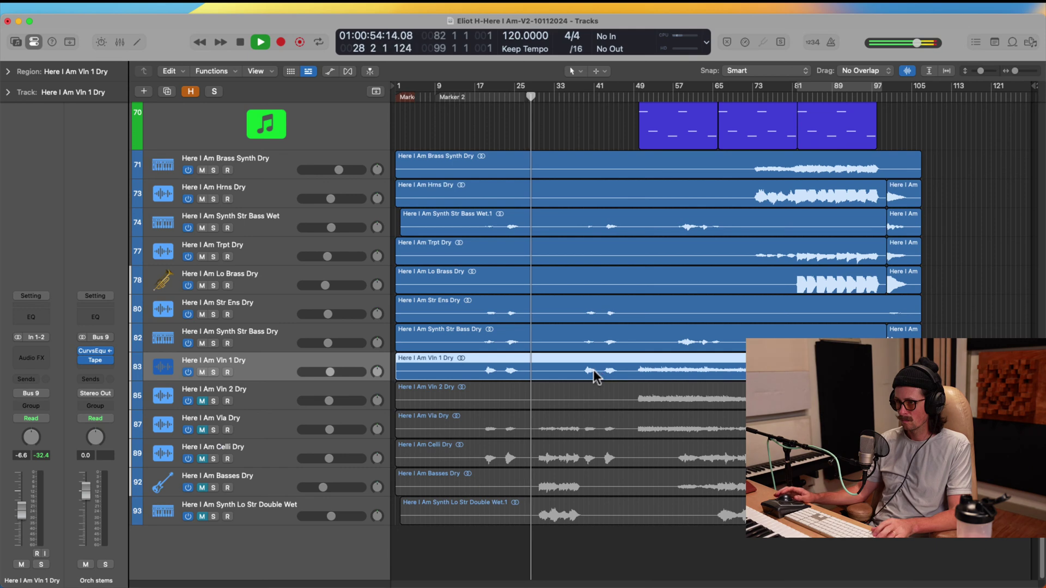
scroll(593, 370, up, 15)
scroll(594, 371, down, 9)
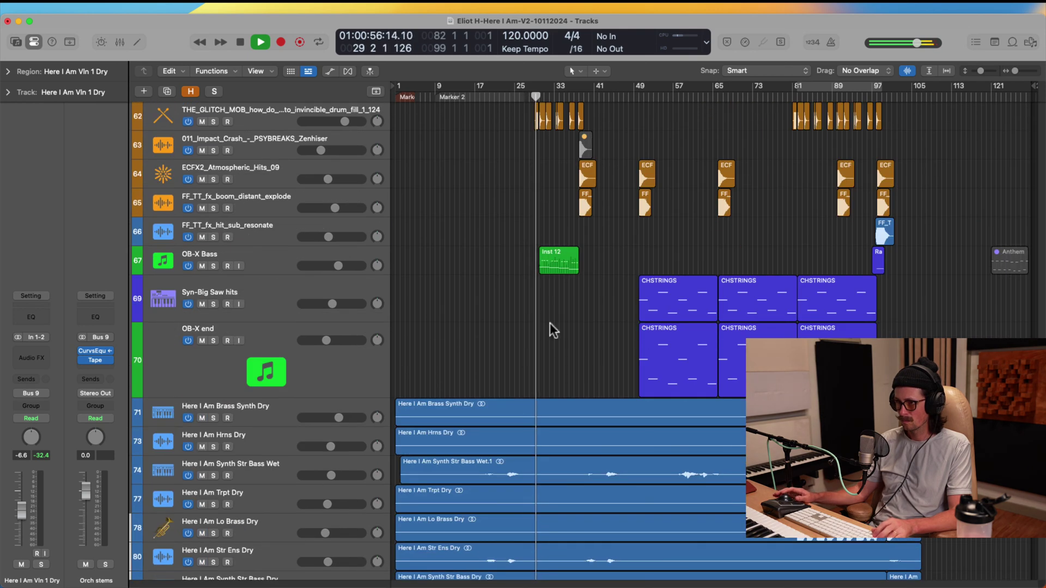
drag(512, 229, 641, 315)
ctrl+alt+click(594, 358)
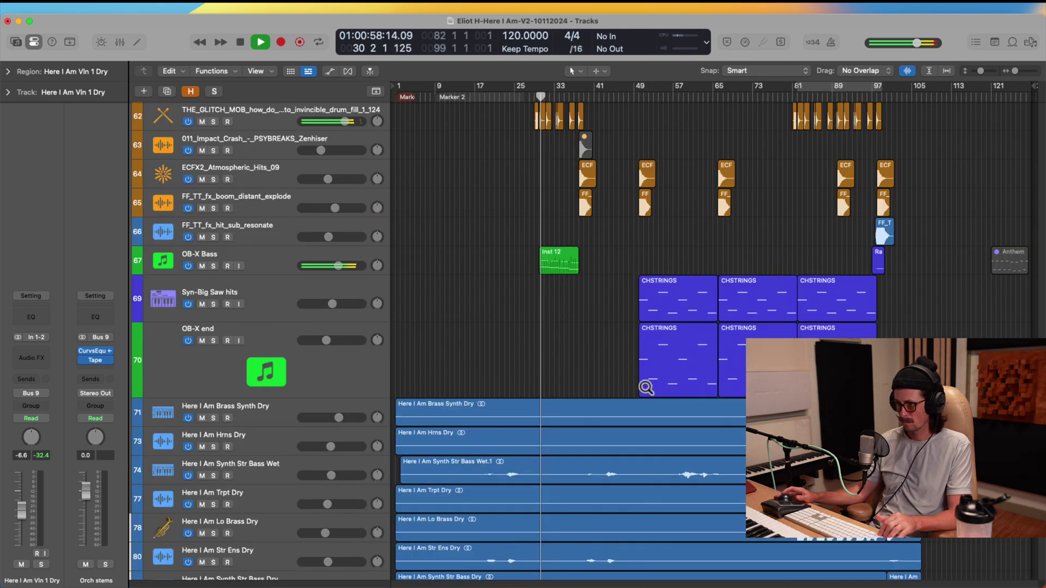
click(212, 266)
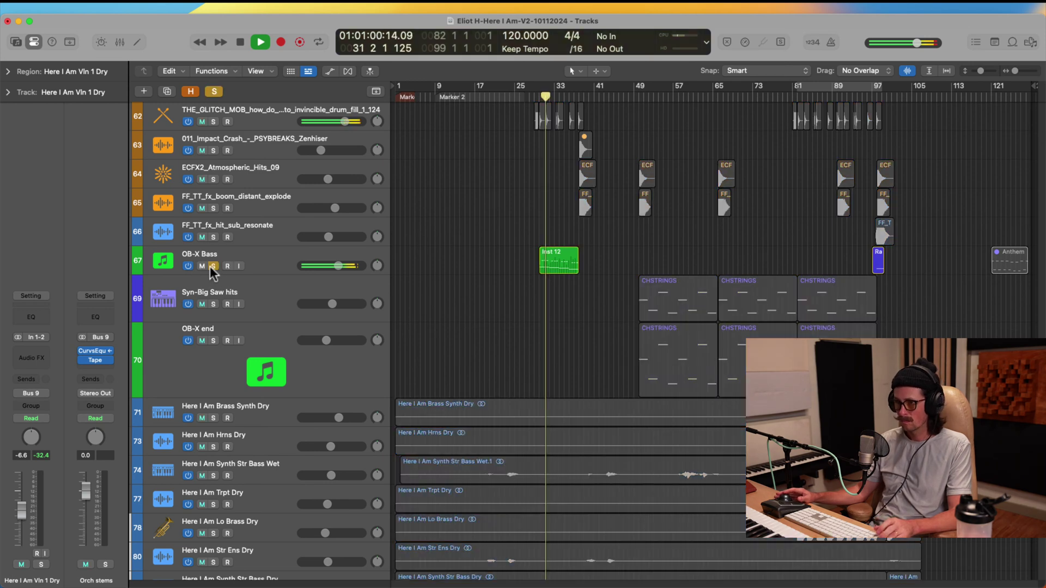
click(213, 266)
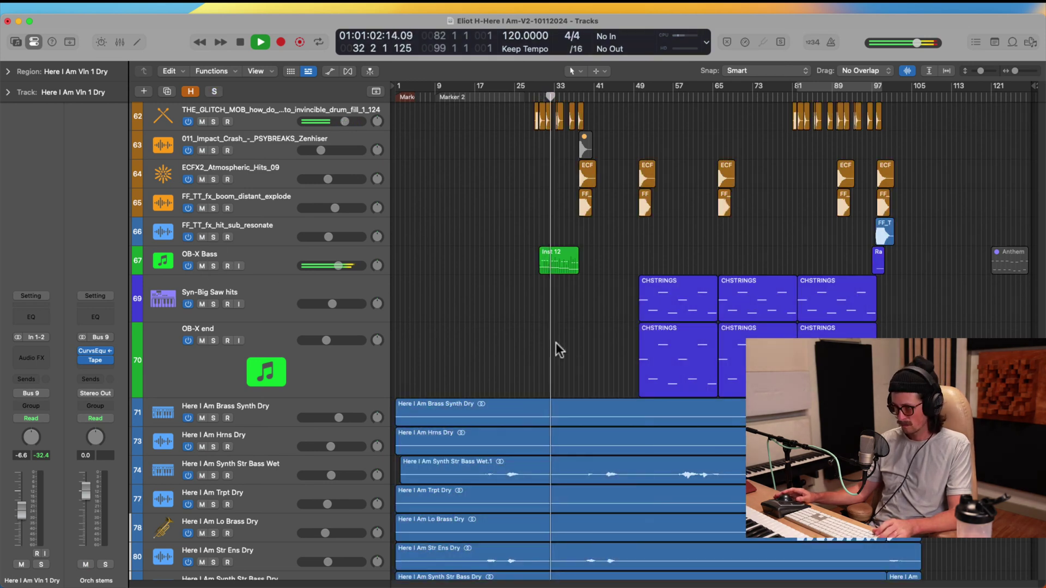
click(338, 266)
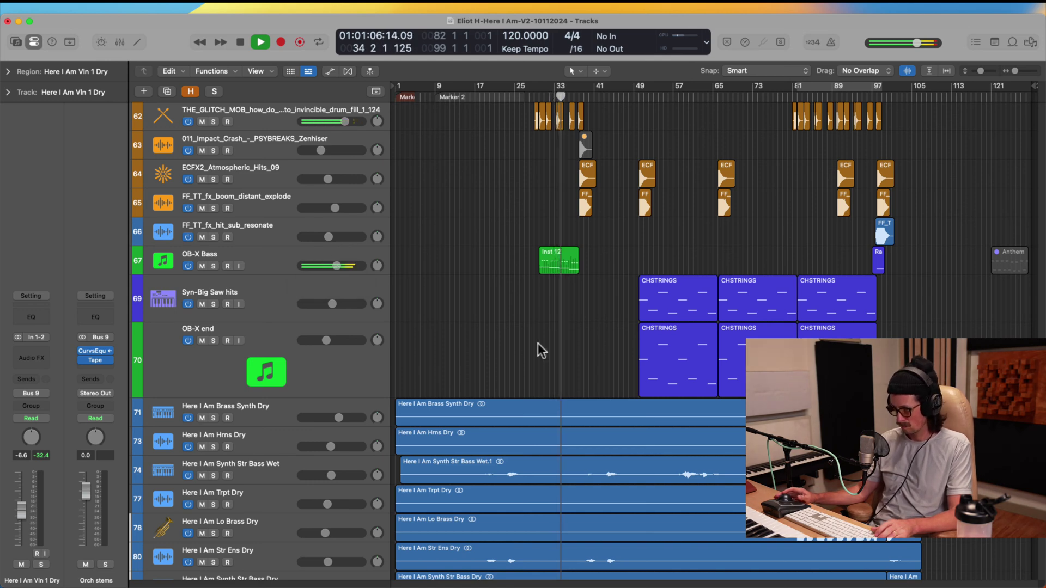
Look through the tracks from the orchestral stems up to the guitars and vocals while the song plays from bar 34 to 41.
scroll(562, 314, up, 8)
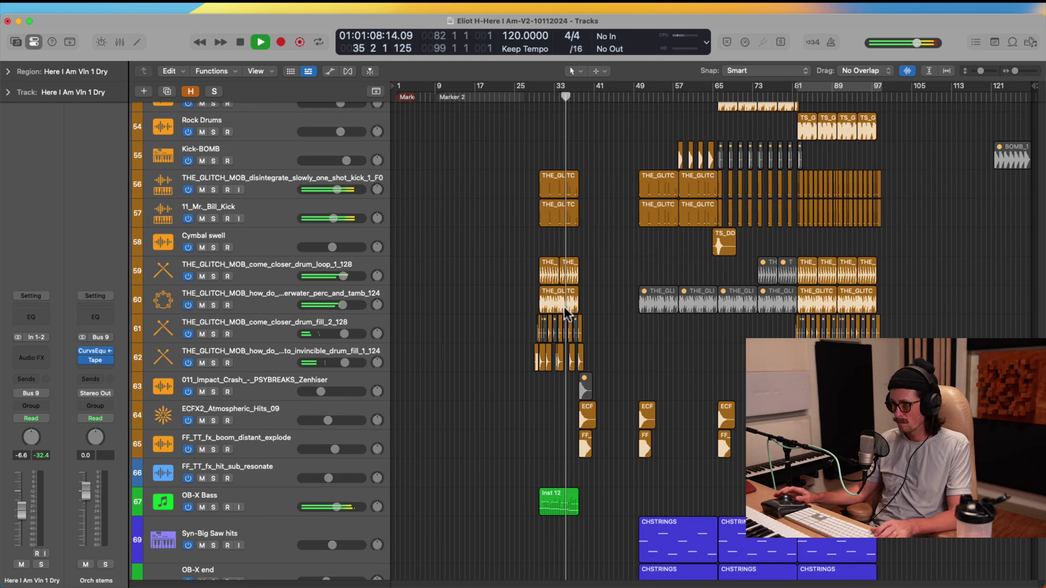
scroll(567, 312, up, 15)
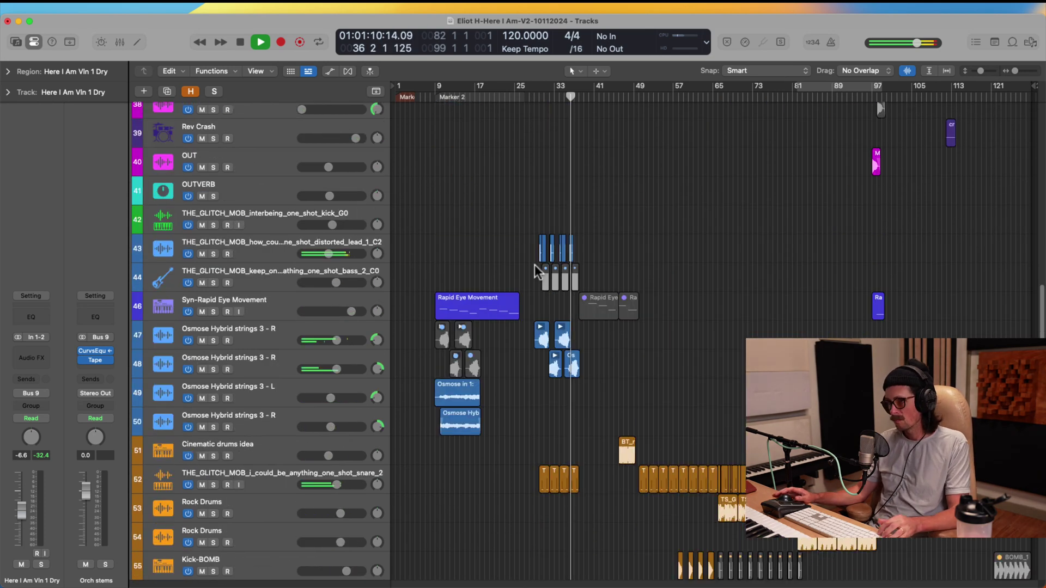
scroll(542, 253, up, 3)
scroll(583, 240, up, 4)
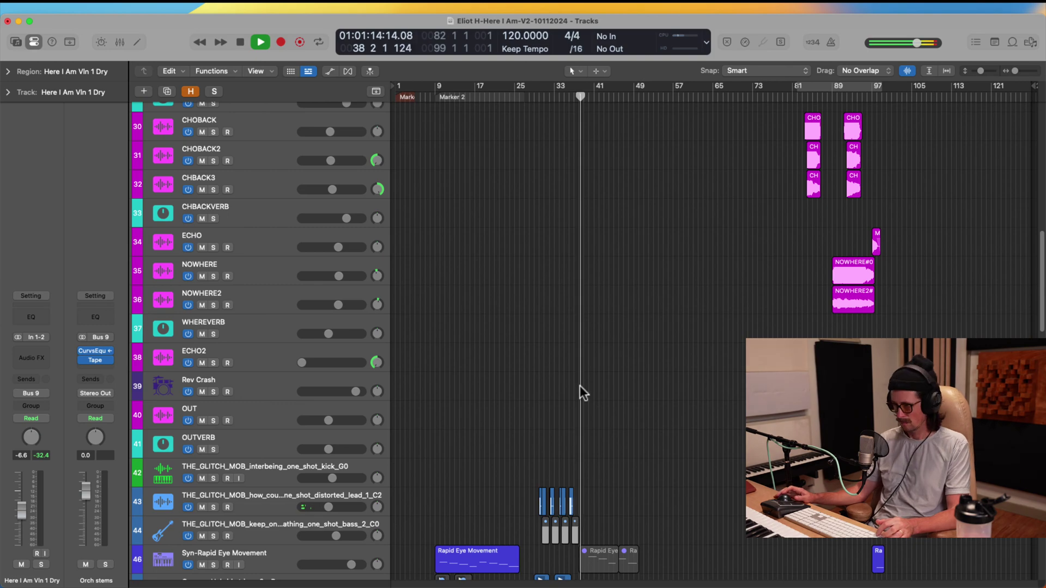
scroll(580, 386, down, 5)
scroll(579, 385, down, 15)
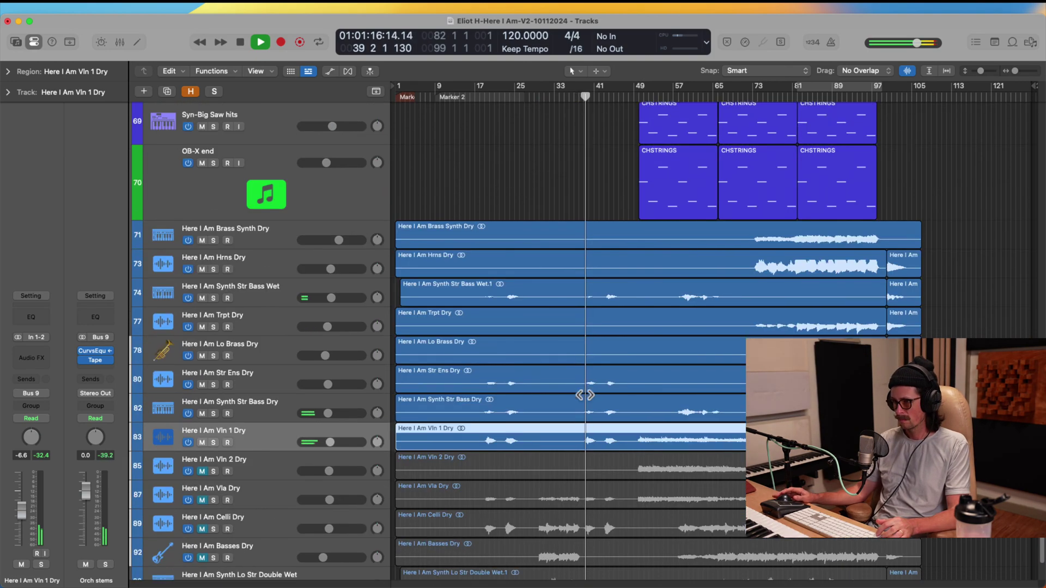
scroll(585, 335, up, 12)
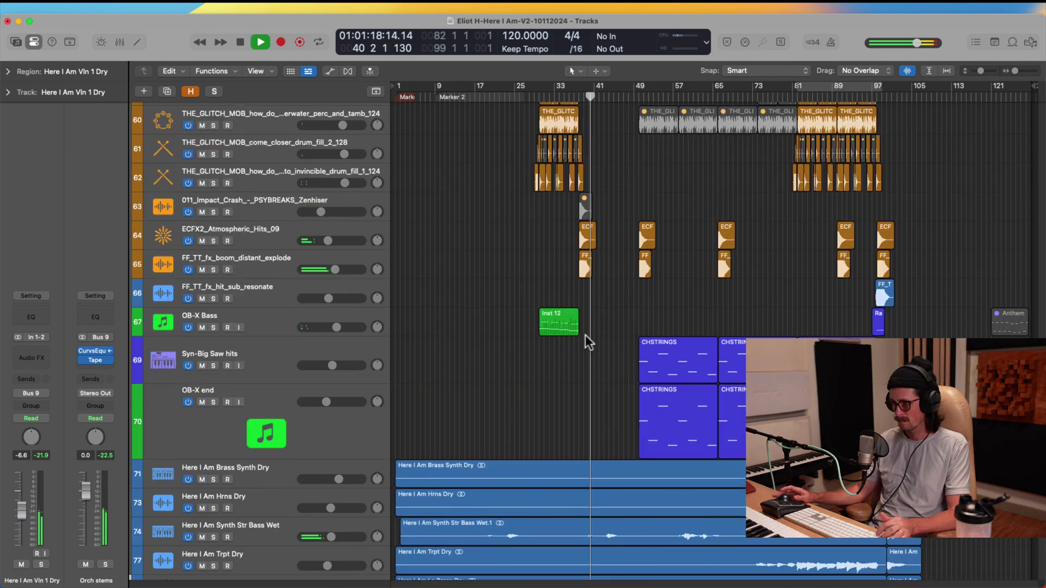
scroll(585, 335, up, 12)
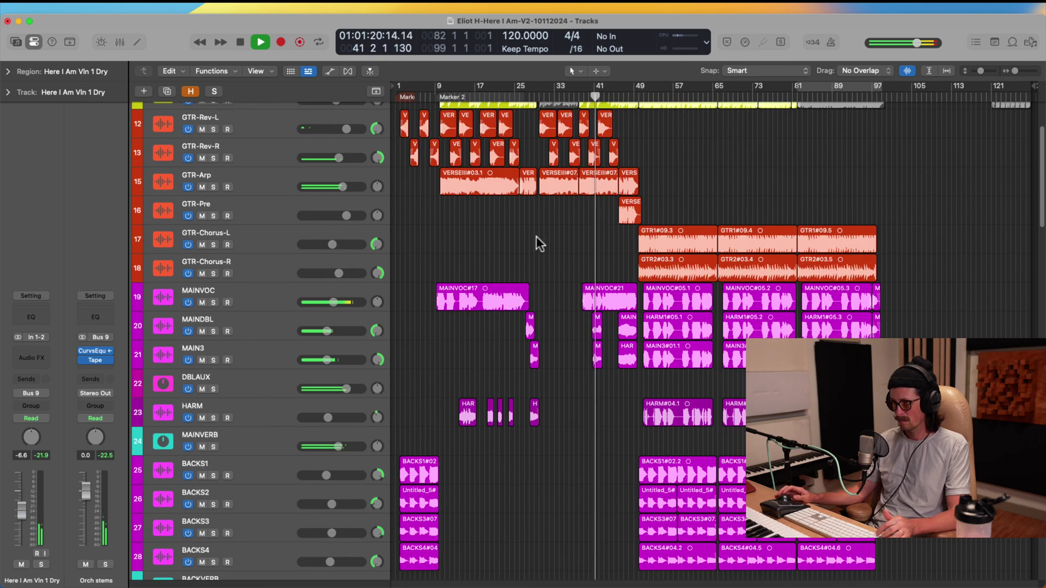
Reduce the track height and listen on from bar 42 into the first bars of the chorus, then stop playback.
key(super+minus)
key(super+minus)
key(super+minus)
key(super+minus)
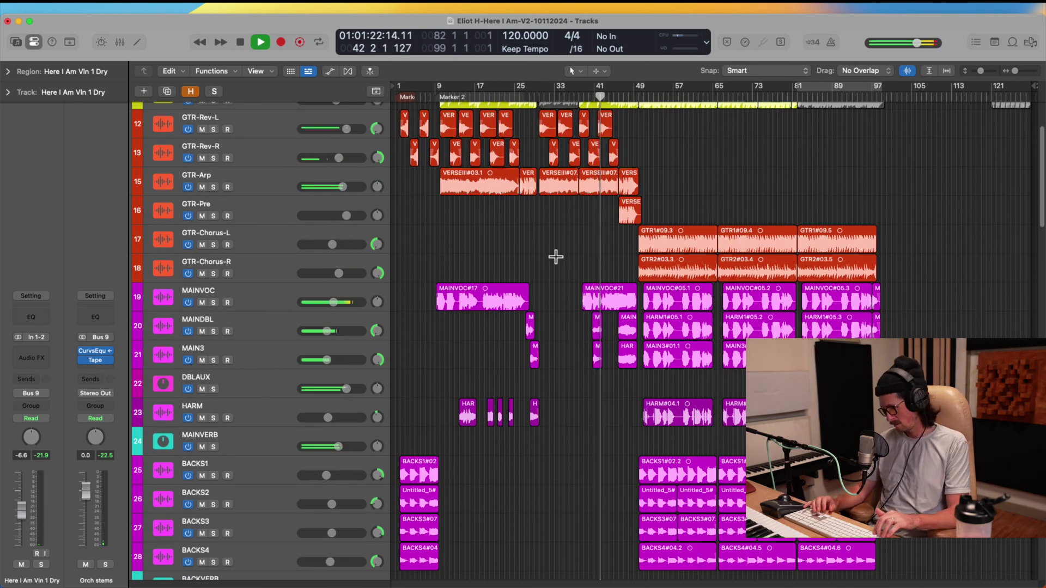
key(super+Up)
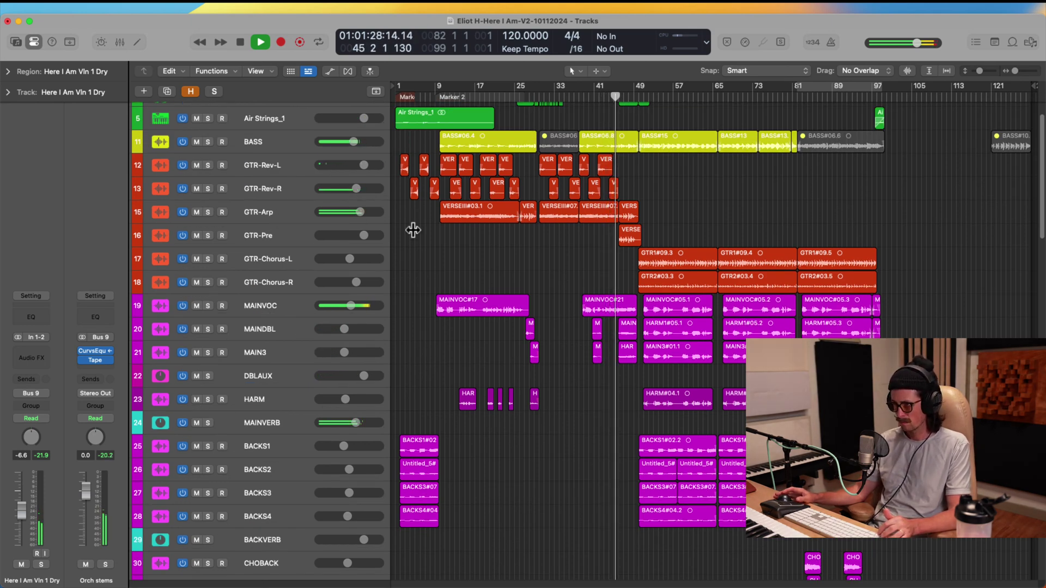
scroll(687, 244, up, 2)
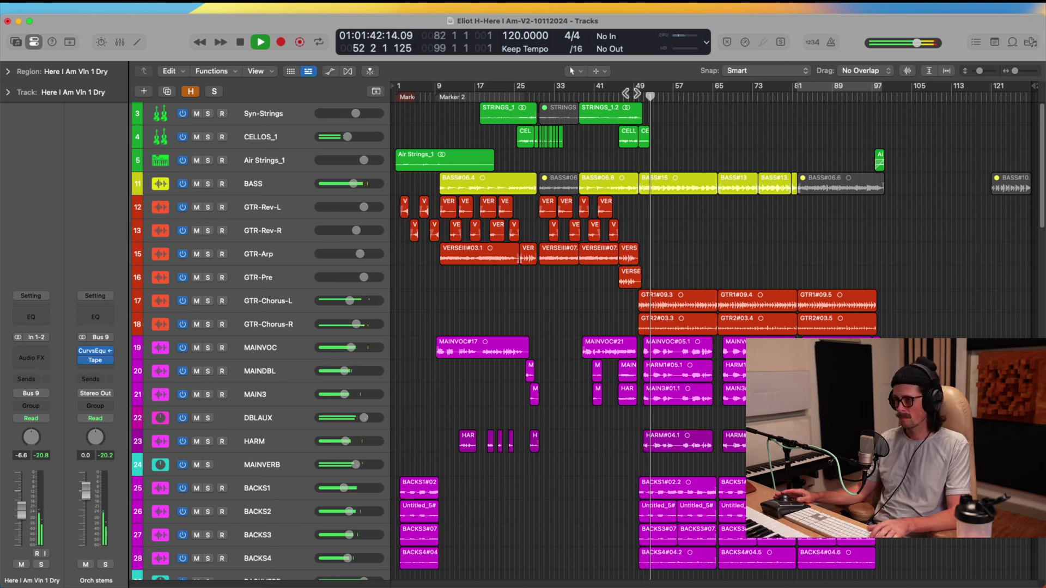
key(super+Tab)
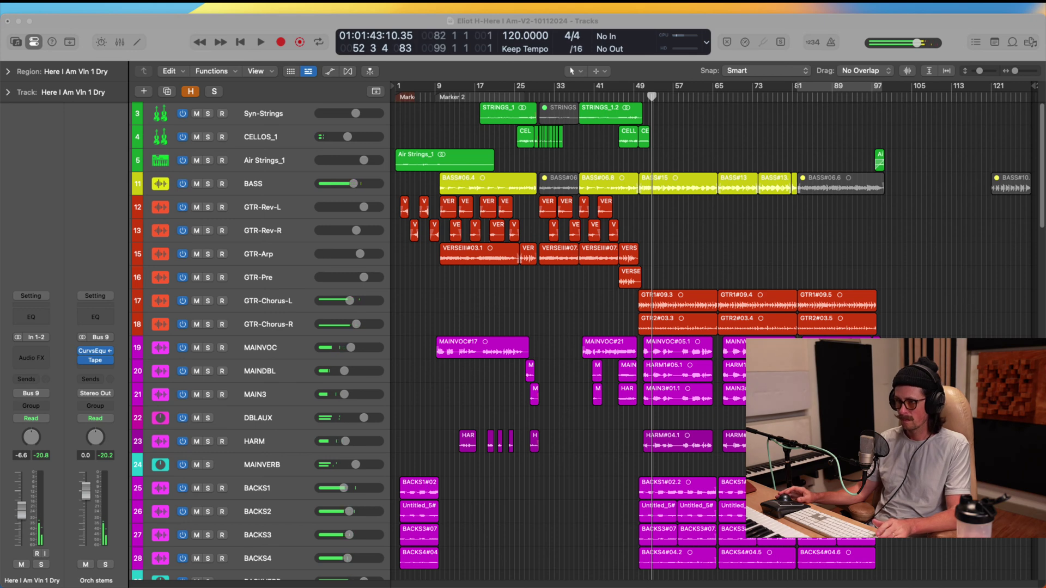
key(super+Tab)
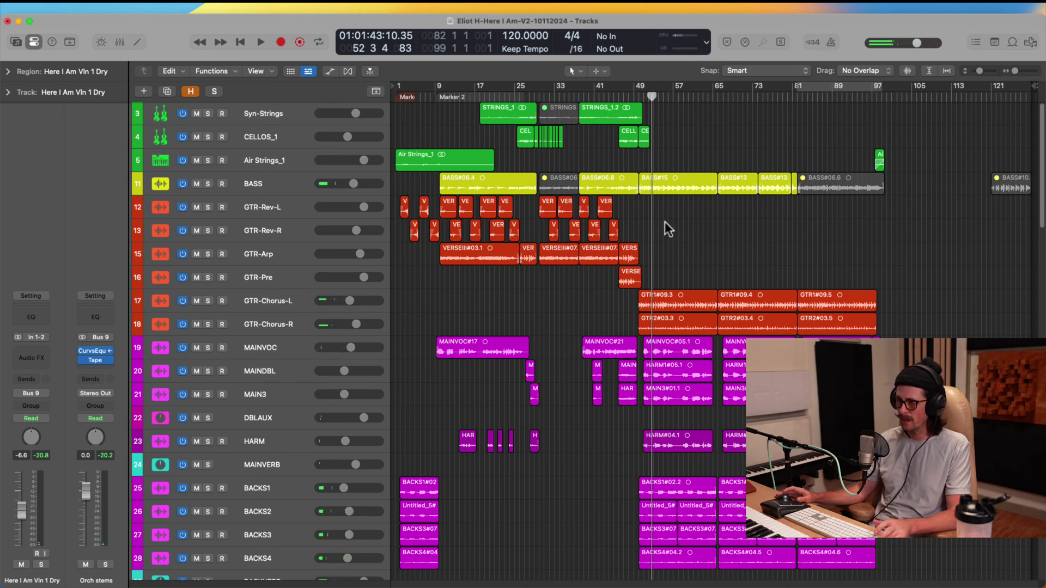
Audition the transition from bar 49 into the chorus at bar 50, replaying it from bar 49.
click(641, 99)
drag(606, 171, 718, 384)
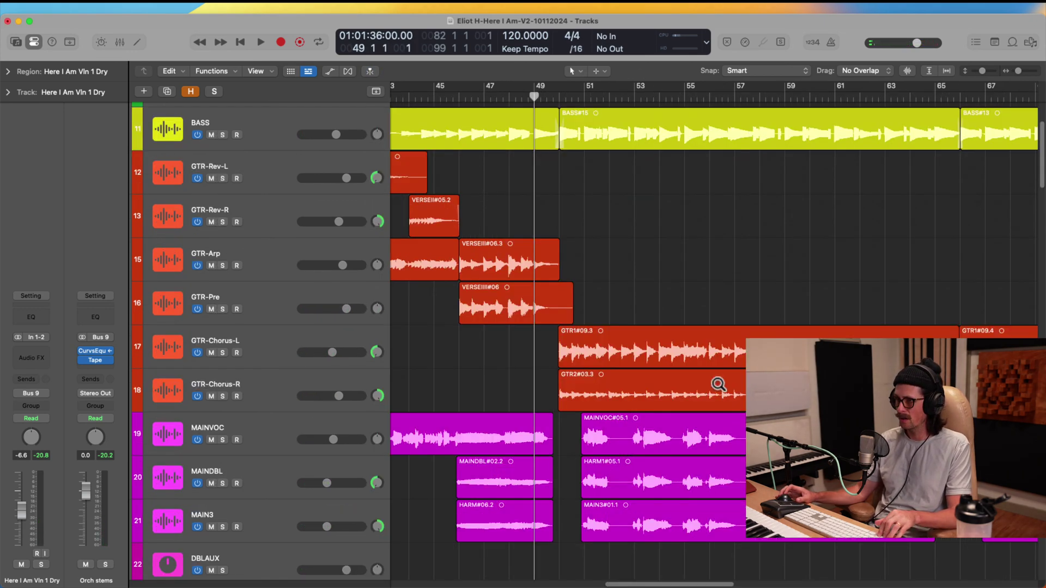
scroll(552, 283, up, 3)
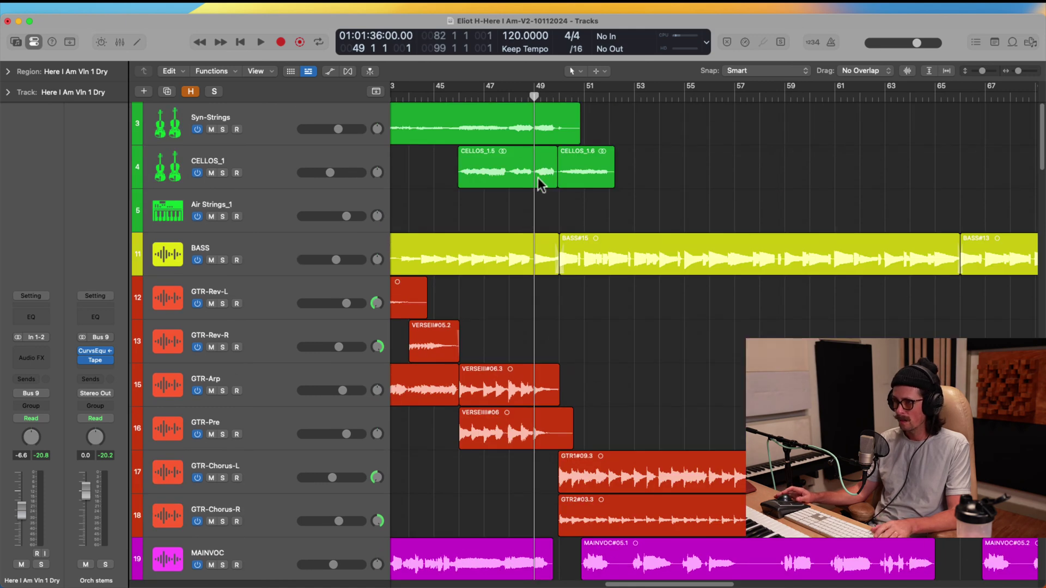
key(space)
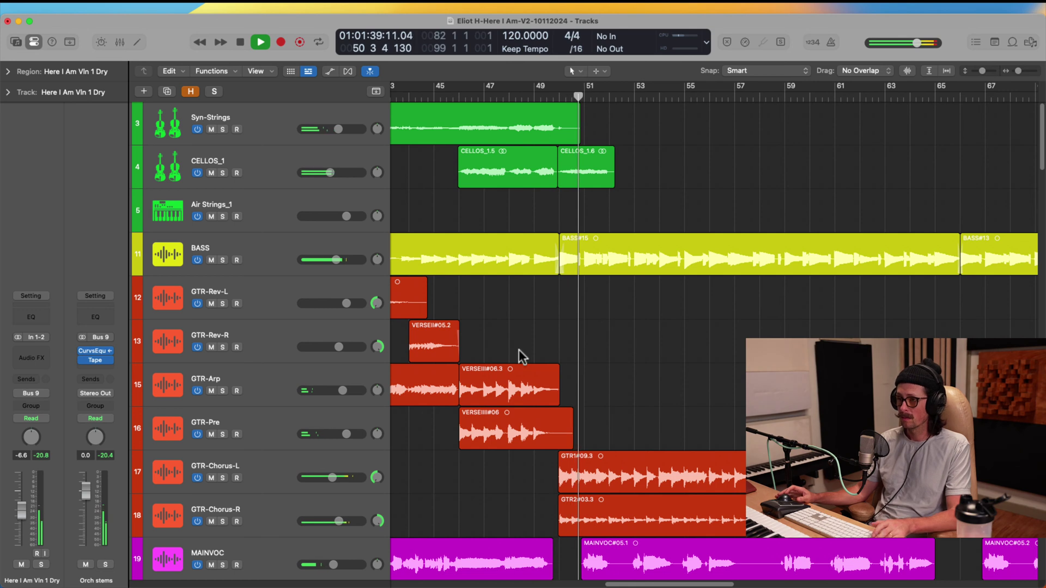
click(539, 97)
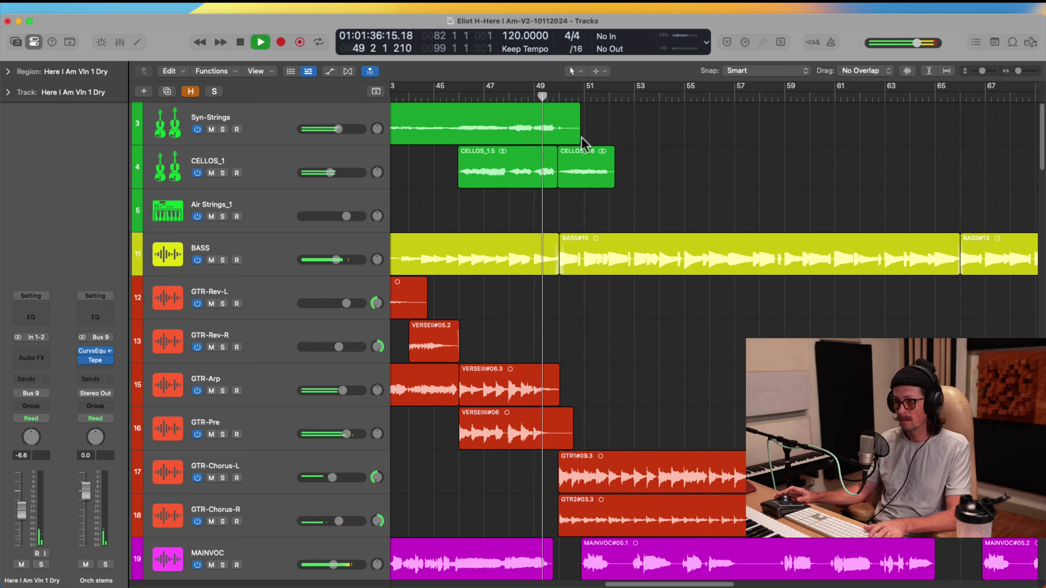
key(space)
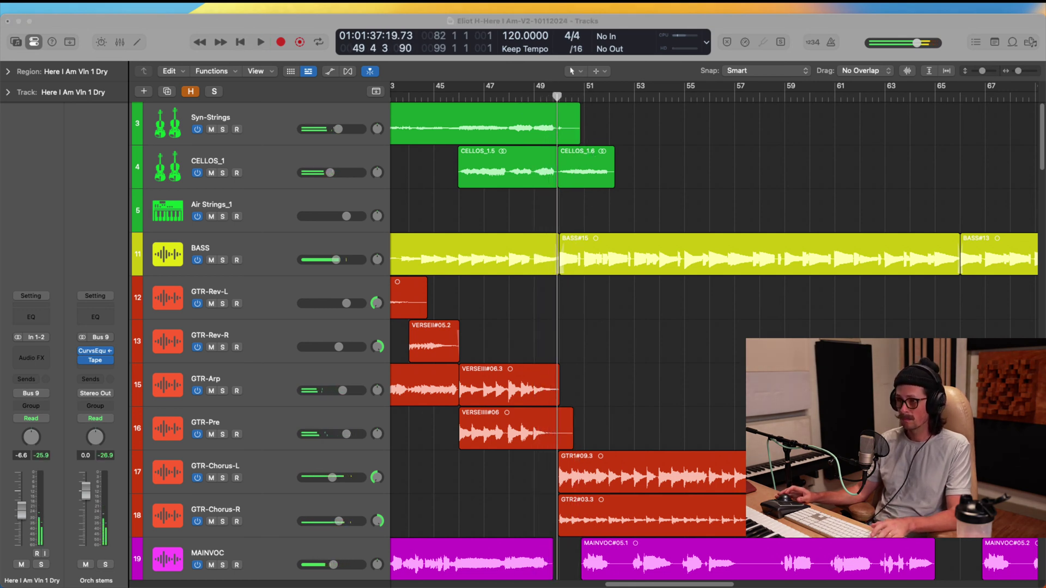
Select everything from the chorus onward and split the orchestral stem regions at bar 50.
click(583, 93)
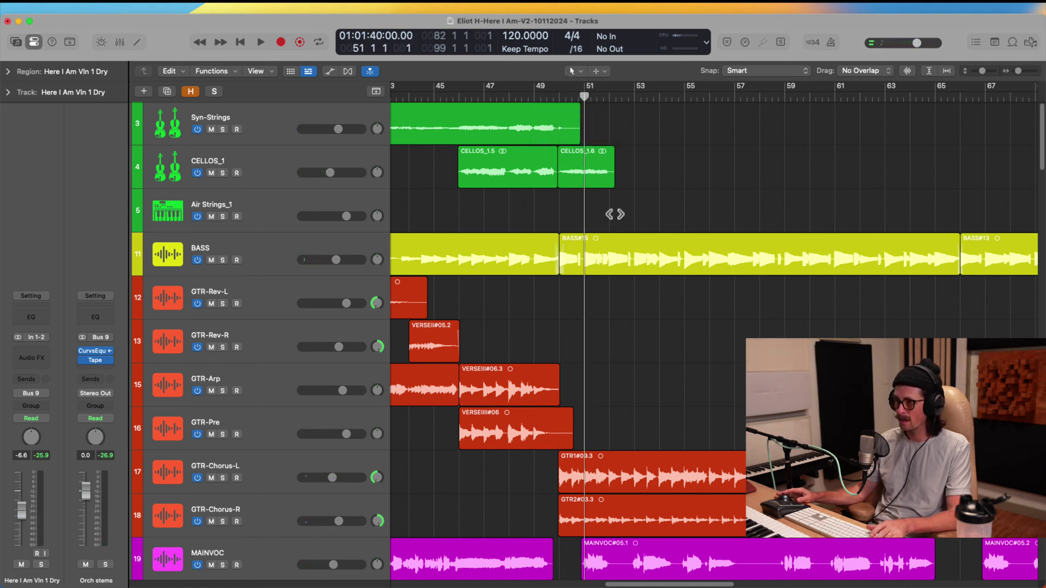
click(586, 180)
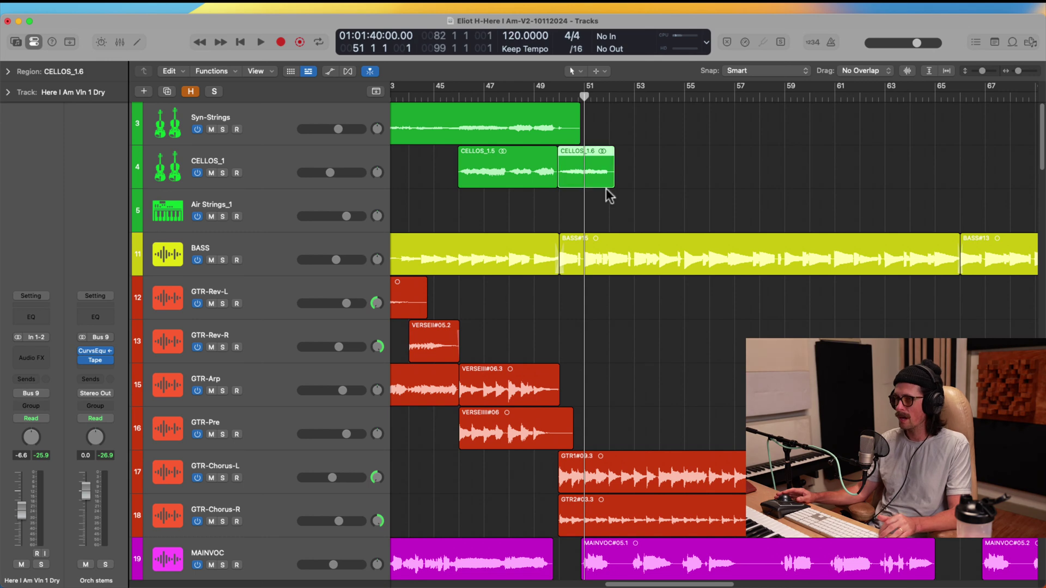
ctrl+alt+click(596, 257)
ctrl+alt+click(609, 241)
ctrl+alt+click(629, 244)
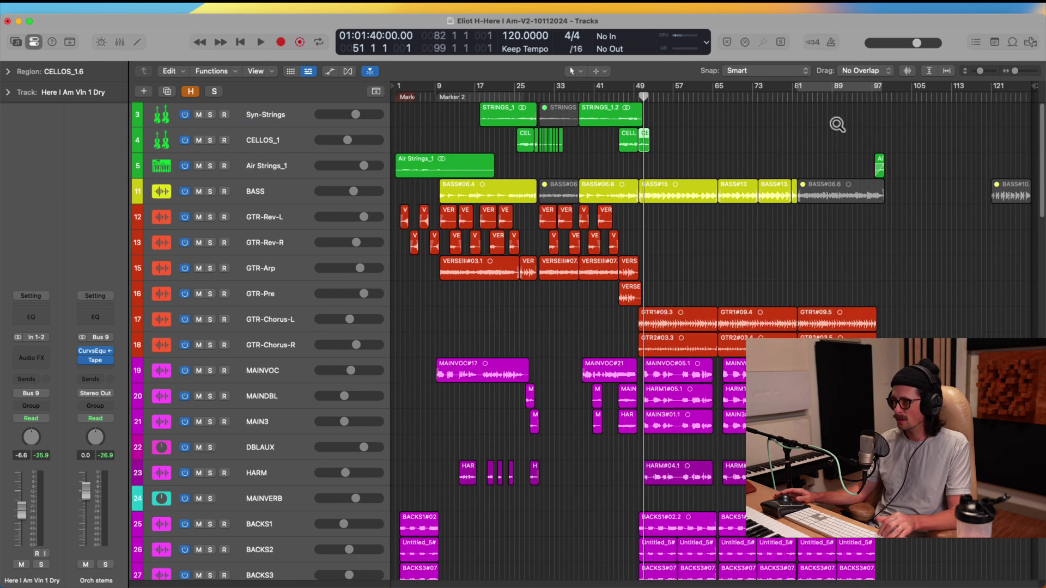
drag(907, 130, 639, 526)
drag(619, 163, 695, 291)
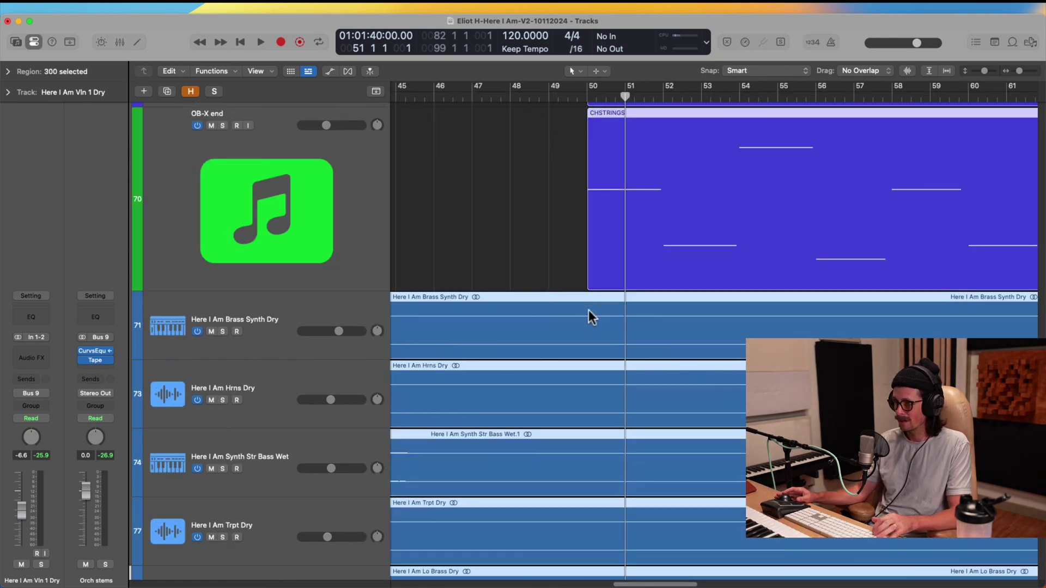
super+double_click(585, 313)
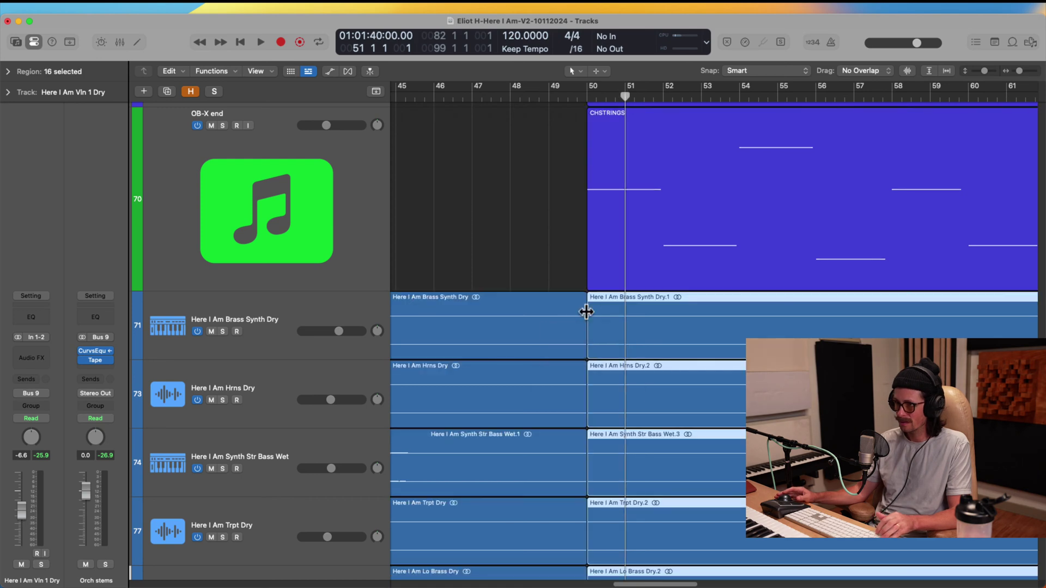
alt+click(586, 312)
alt+click(600, 302)
alt+click(829, 303)
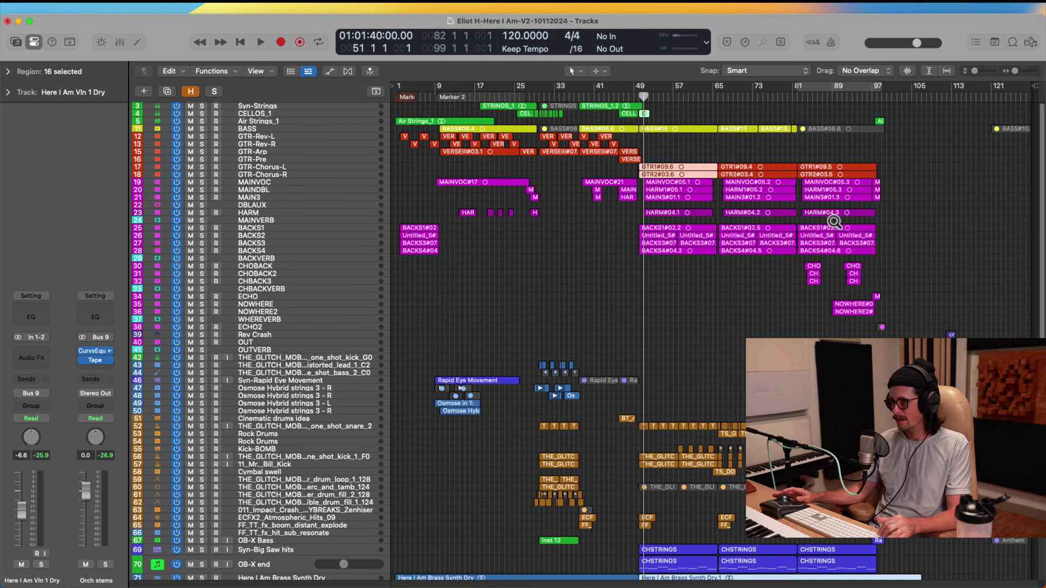
Select all regions from bar 50 onward across the tracks and move them one bar later to start at bar 51.
drag(900, 112, 643, 553)
scroll(669, 446, up, 5)
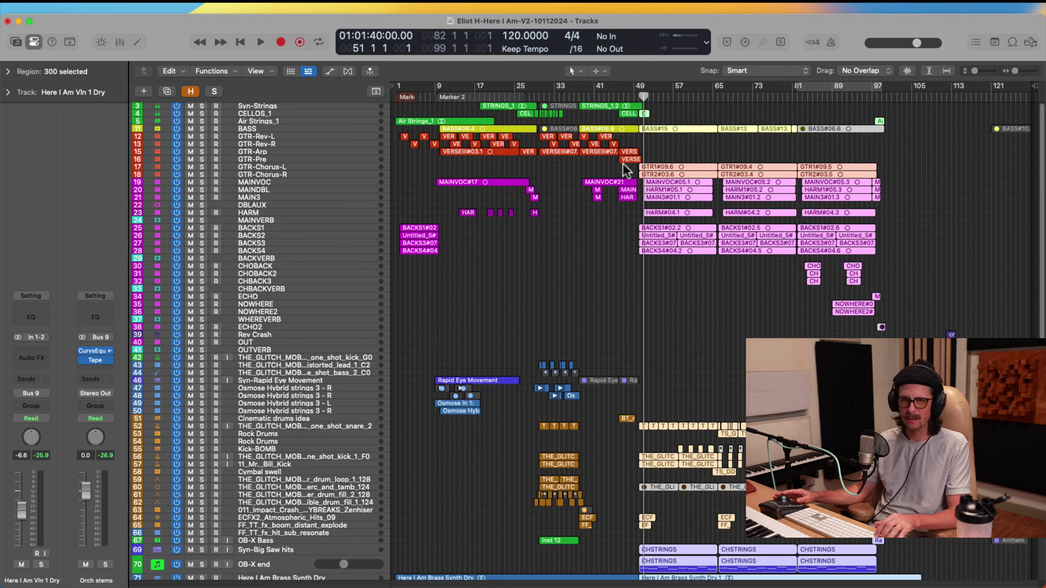
key(z)
drag(518, 198, 621, 342)
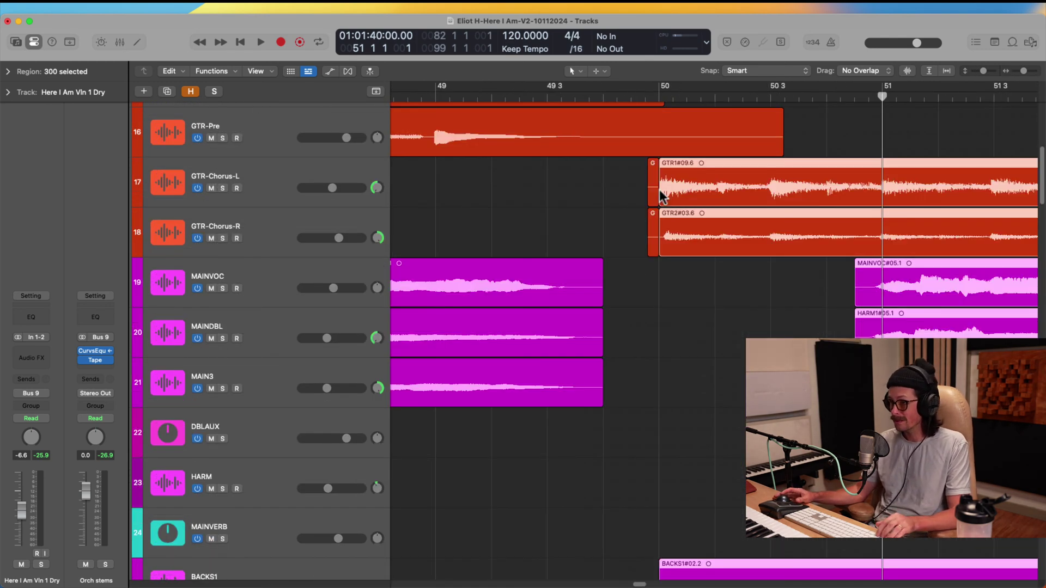
click(662, 226)
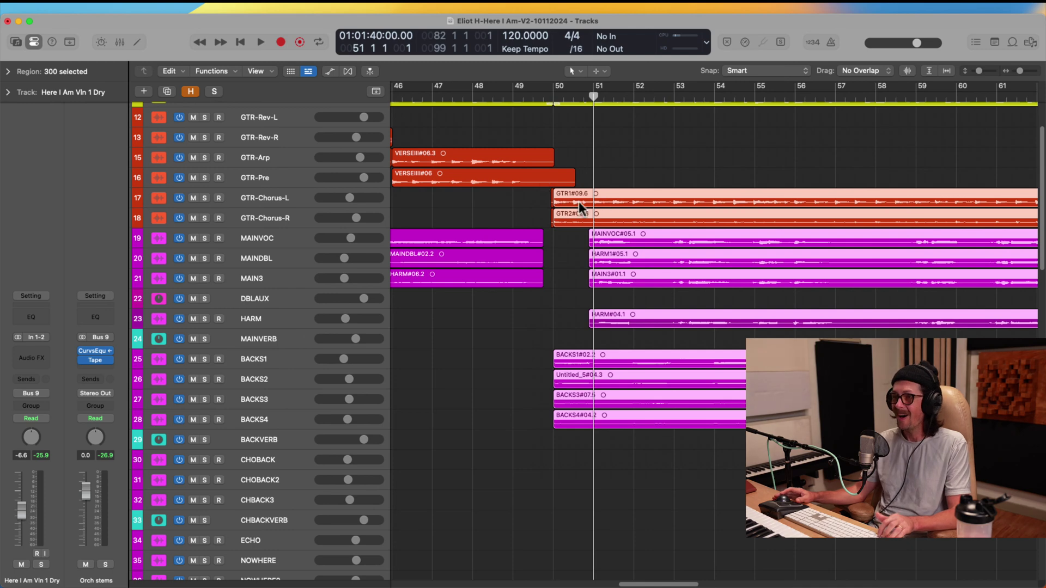
drag(583, 363, 623, 361)
ctrl+alt+click(568, 334)
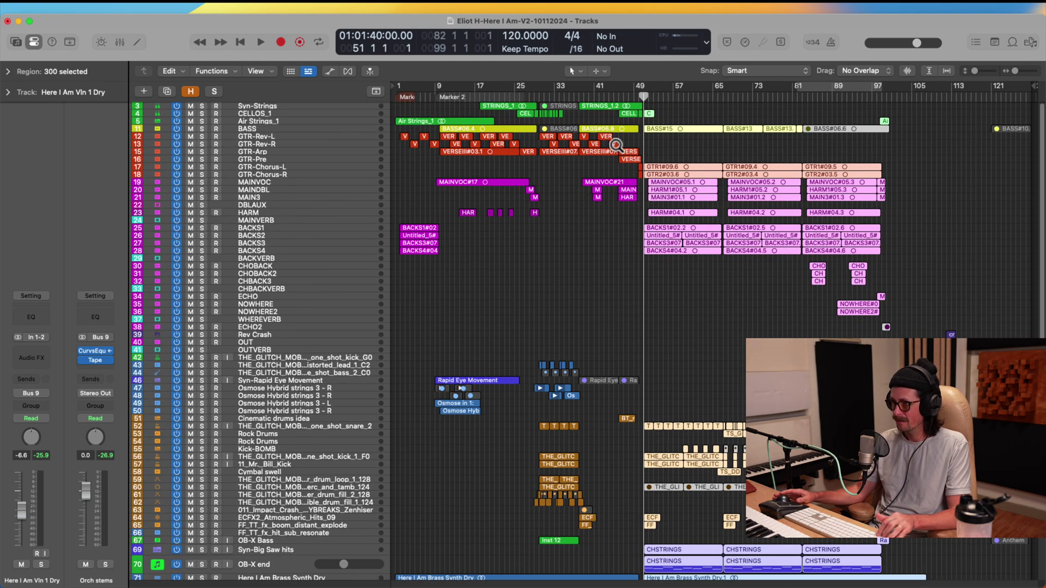
Delete the leftover region slivers before bar 50 on GTR-Chorus-L and GTR-Chorus-R, and select both chorus regions starting at bar 51.
drag(616, 143, 696, 218)
drag(543, 262, 578, 299)
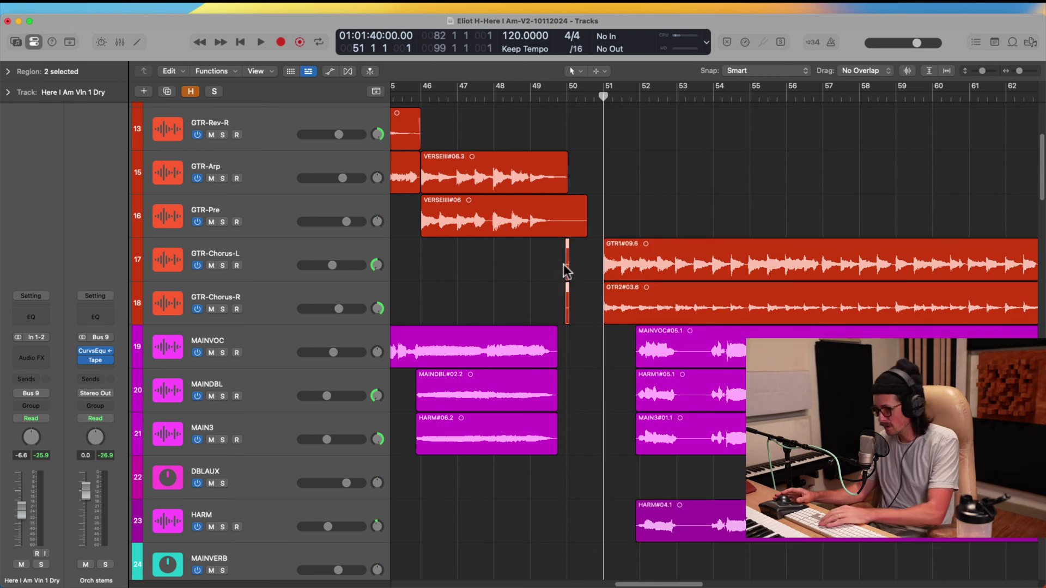
key(Delete)
drag(594, 243, 630, 343)
drag(544, 188, 644, 362)
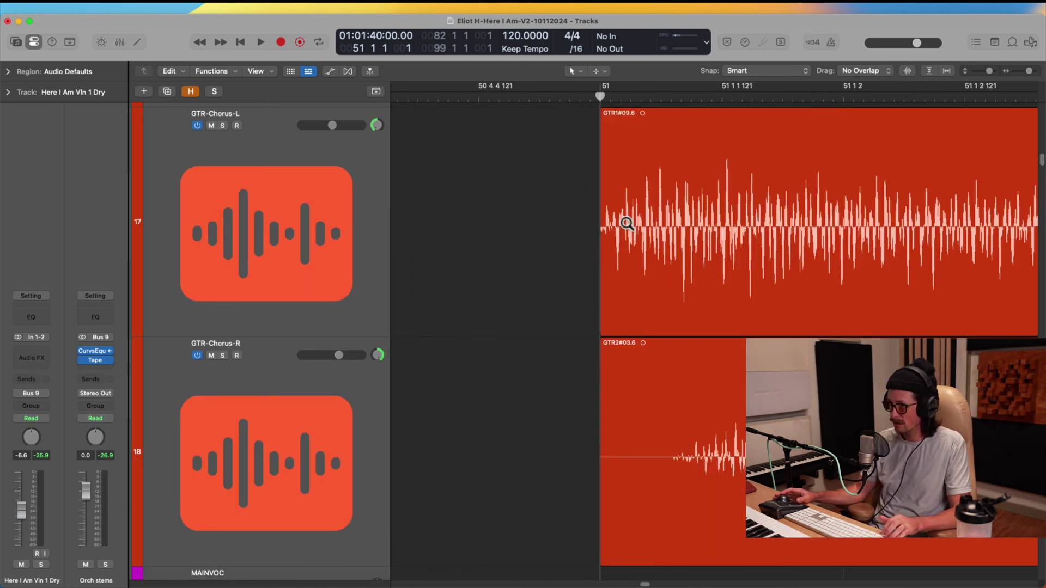
drag(564, 249, 650, 414)
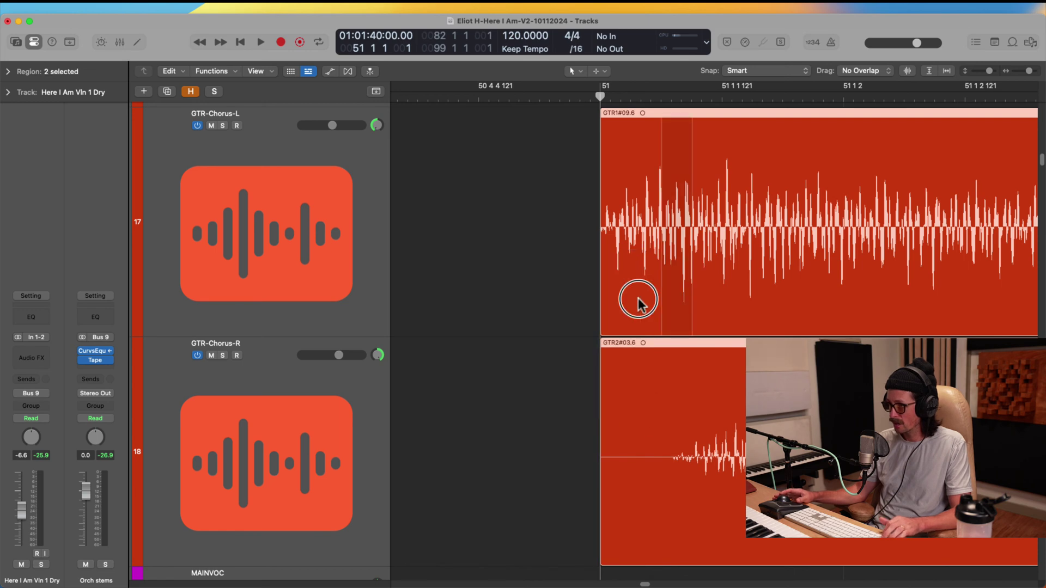
ctrl+alt+click(518, 320)
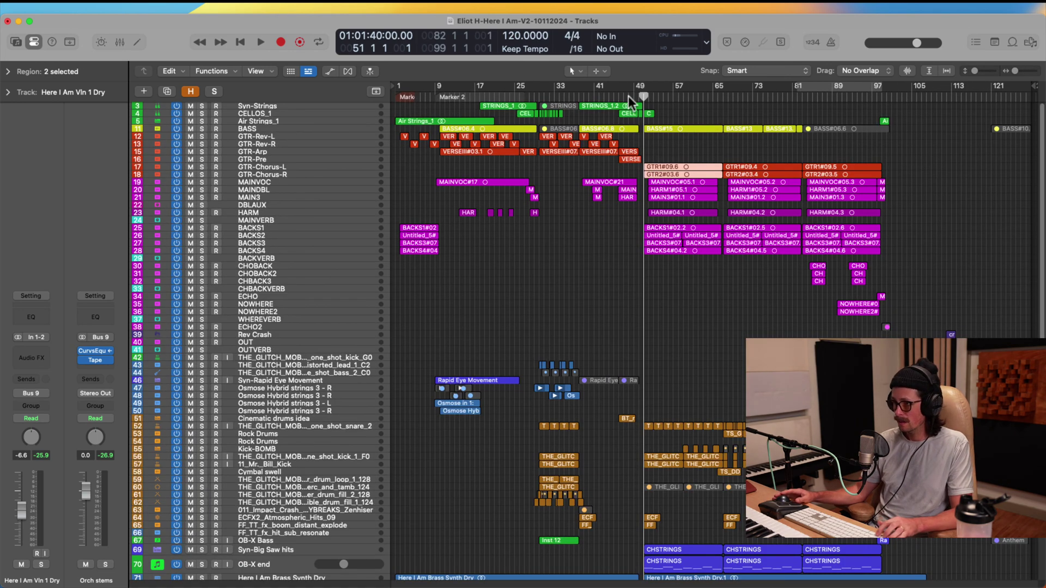
Audition the transition into the chorus from bar 48 with the extra bar before bar 51.
click(626, 101)
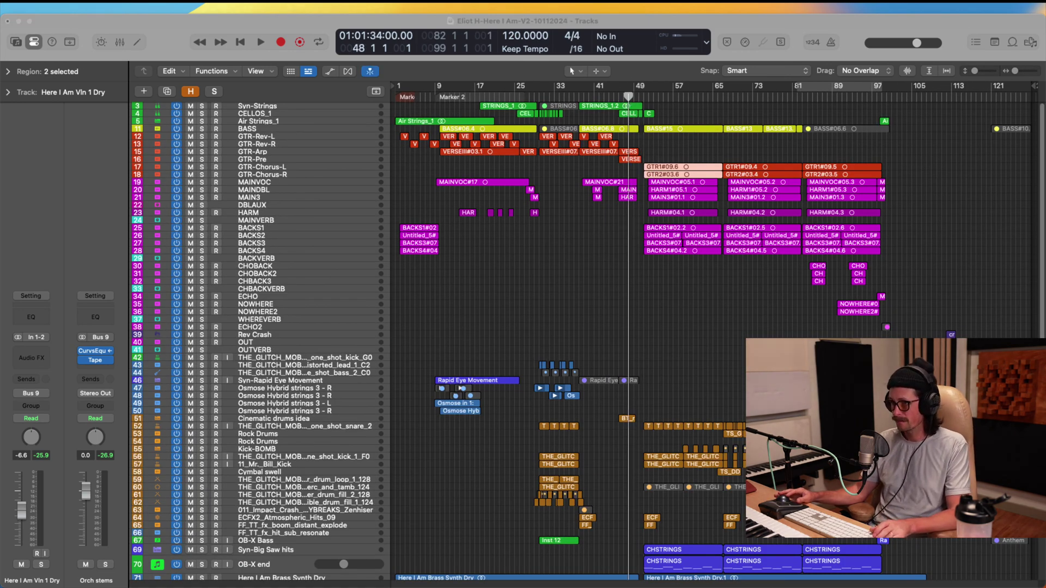
key(space)
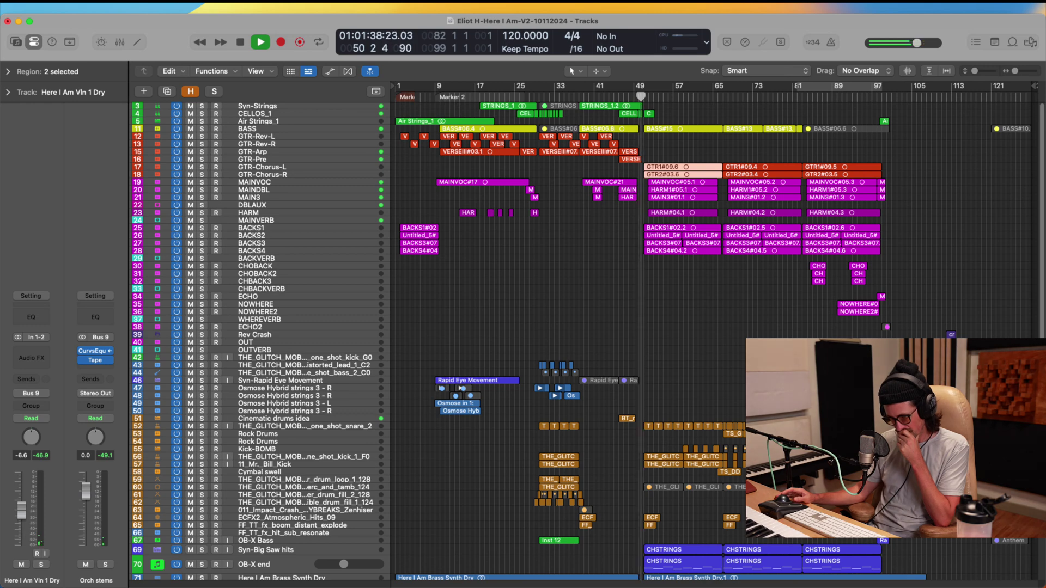
key(space)
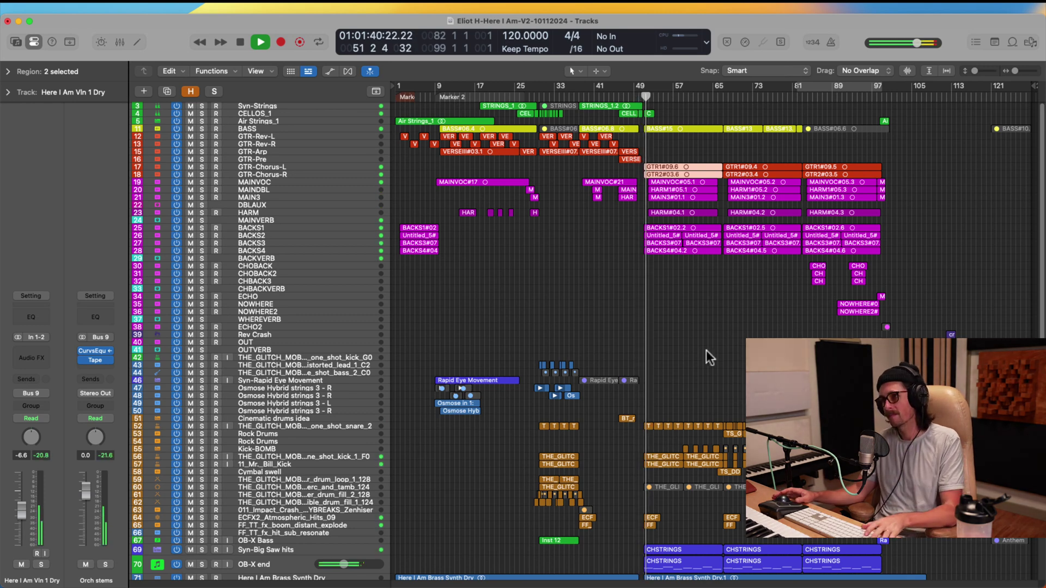
key(super+Tab)
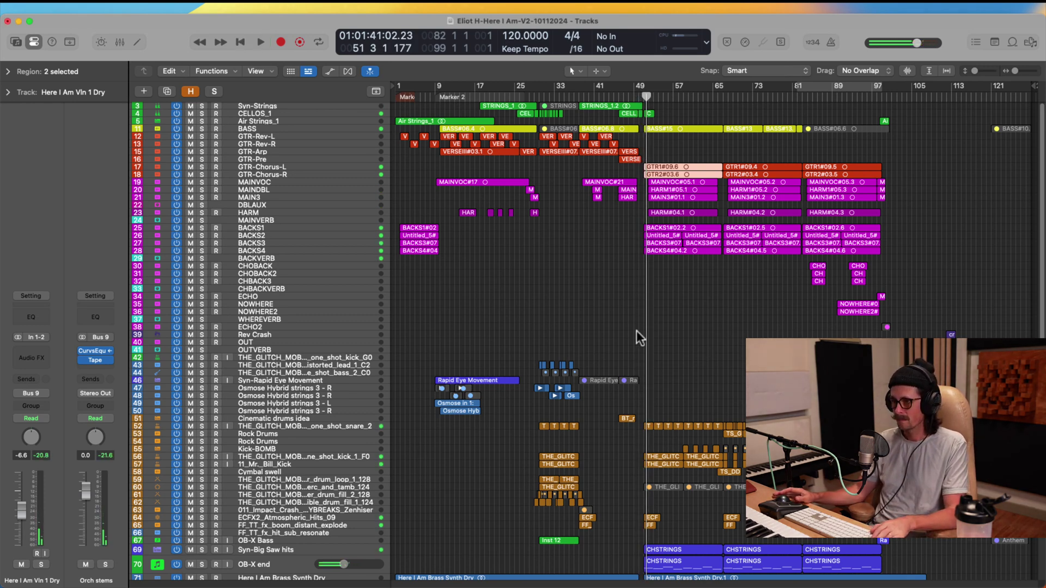
Split the GTR-Pre and GTR-Arp regions at bar 50 and delete the parts that follow it.
scroll(696, 460, down, 6)
drag(614, 252, 670, 551)
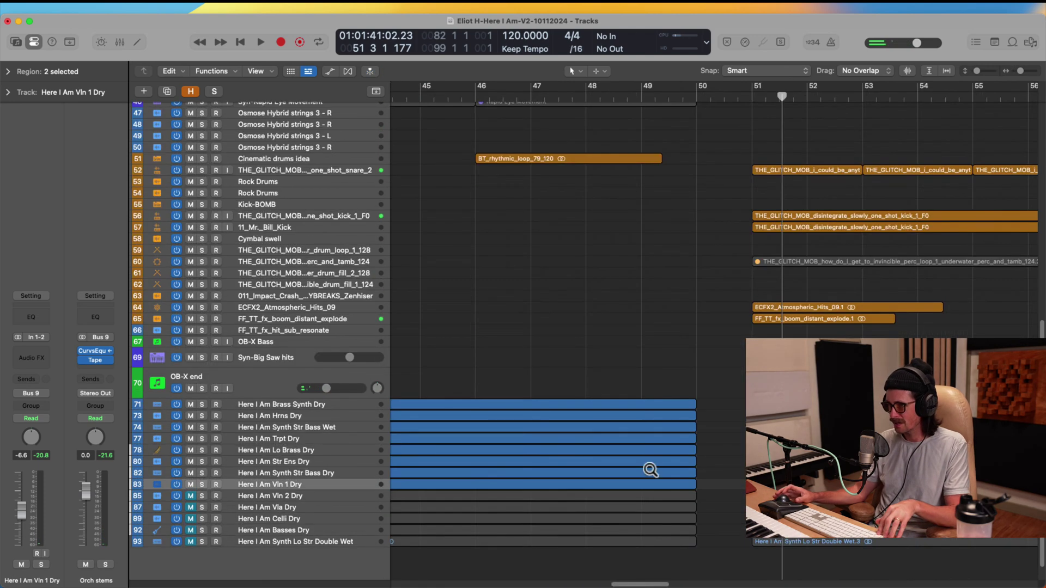
drag(652, 182, 792, 527)
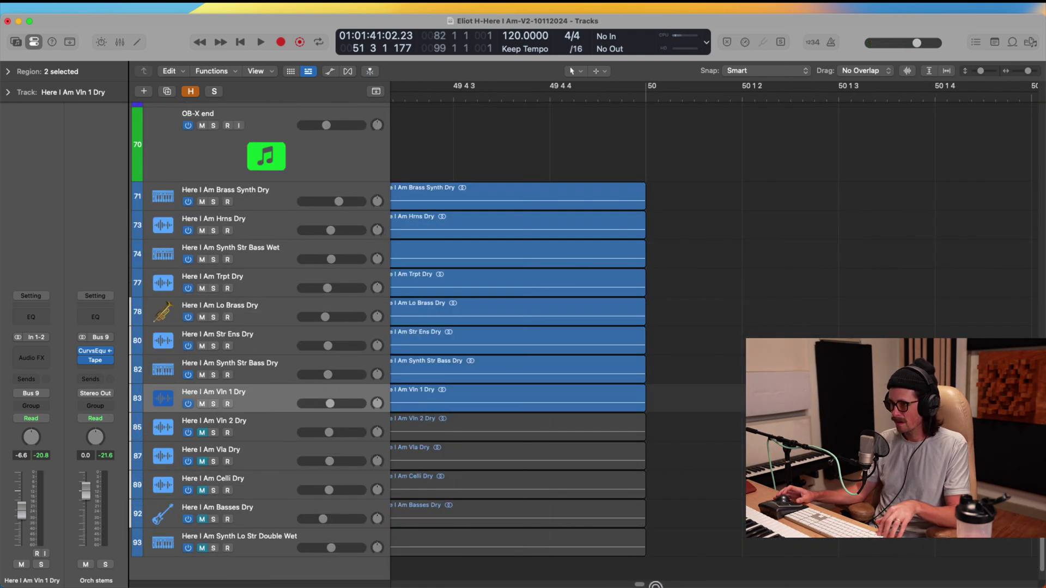
scroll(686, 378, up, 15)
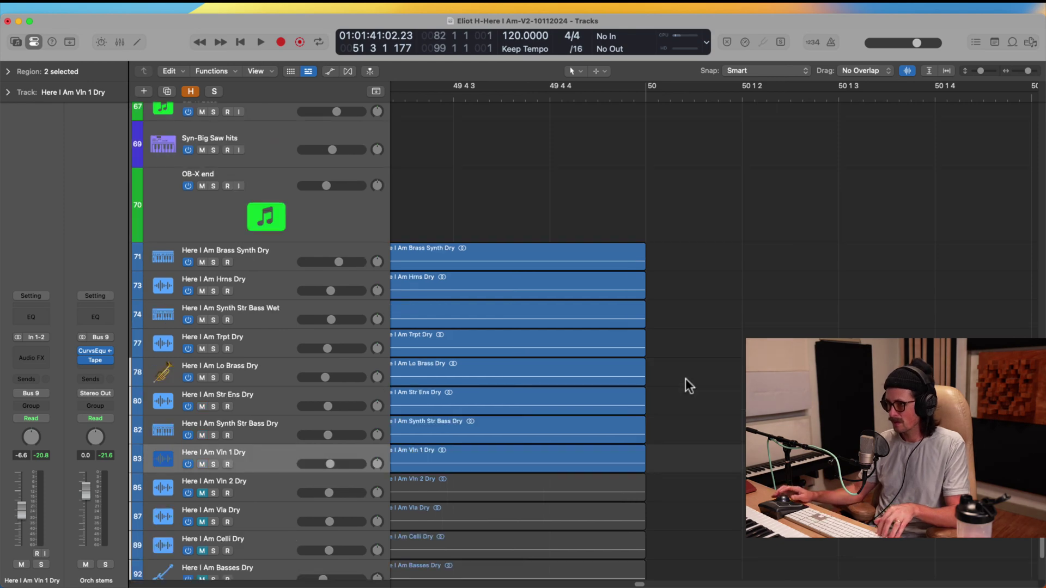
scroll(684, 368, up, 5)
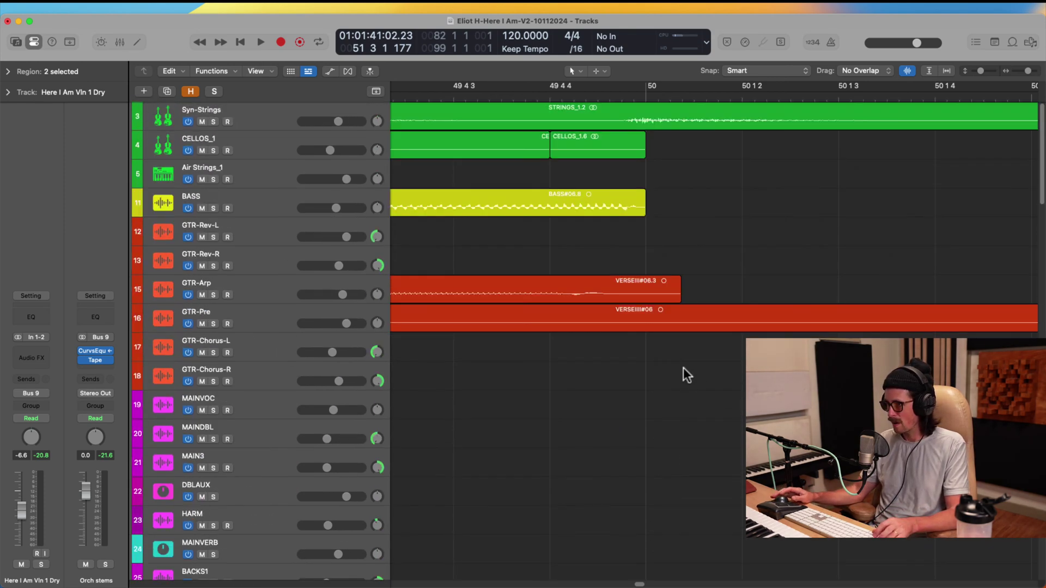
ctrl+alt+click(729, 307)
scroll(884, 316, right, 10)
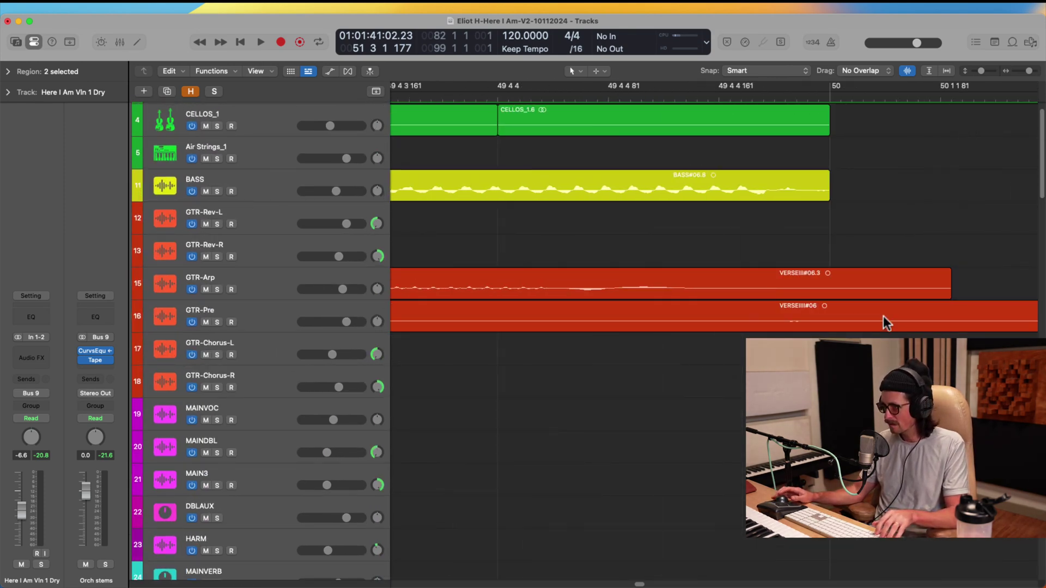
super+double_click(751, 323)
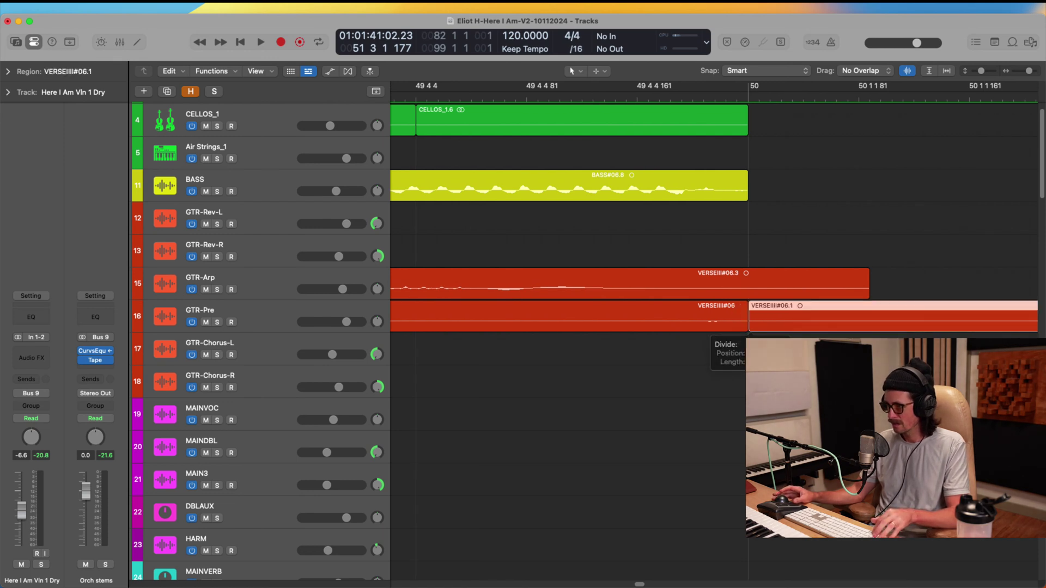
super+double_click(748, 276)
drag(785, 248, 814, 337)
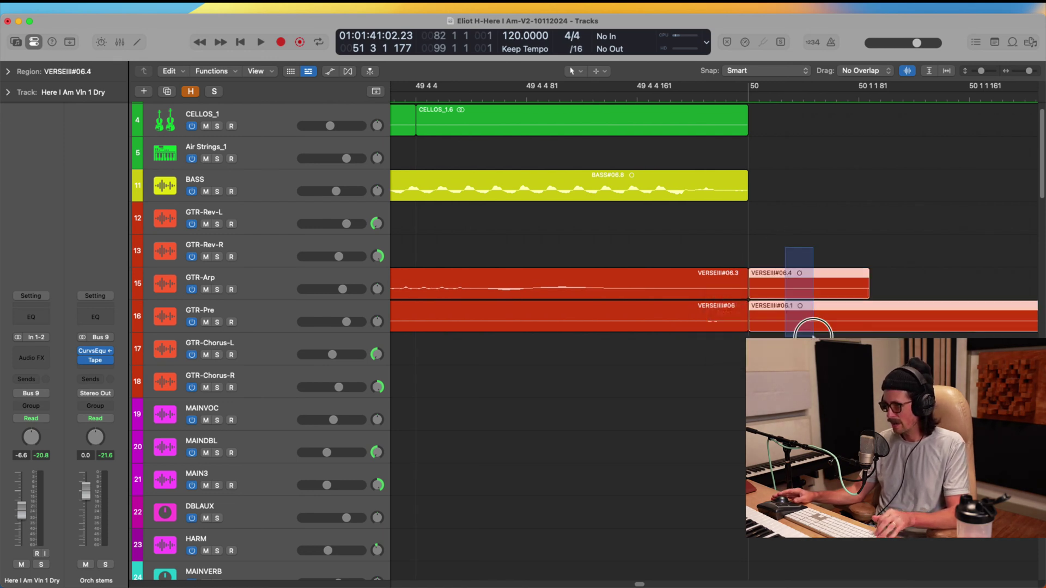
key(BackSpace)
ctrl+alt+click(780, 304)
ctrl+alt+click(781, 304)
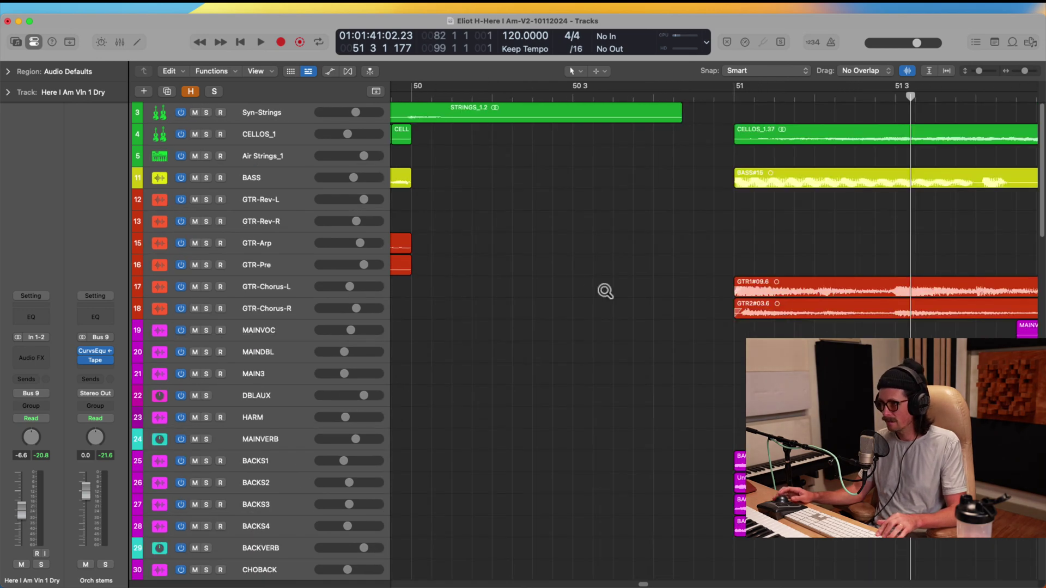
Try to split the Syn-Strings region just ahead of bar 50.
scroll(632, 279, left, 4)
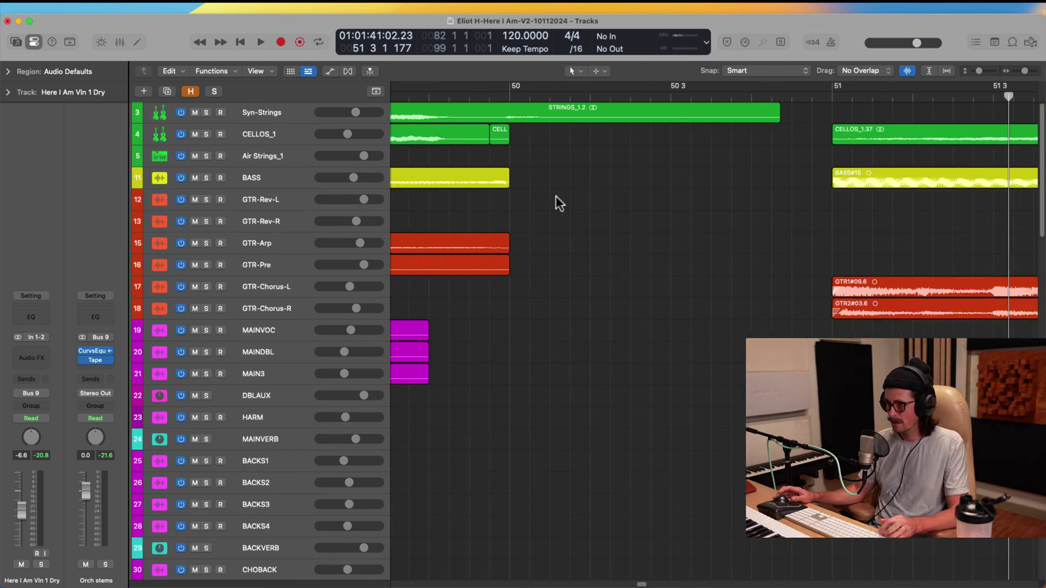
ctrl+alt+drag(489, 112, 541, 149)
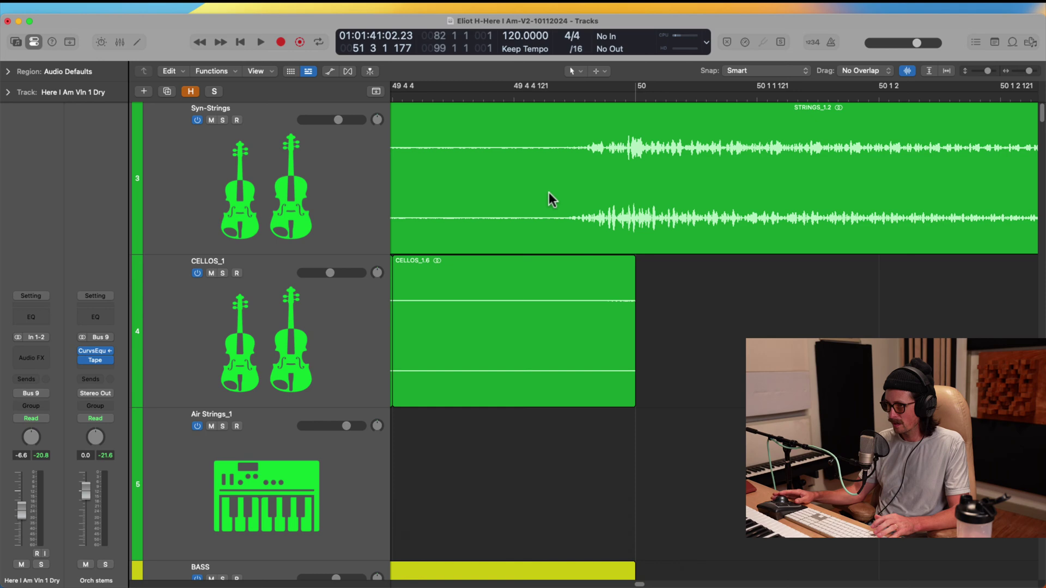
click(568, 203)
ctrl+alt+click(714, 308)
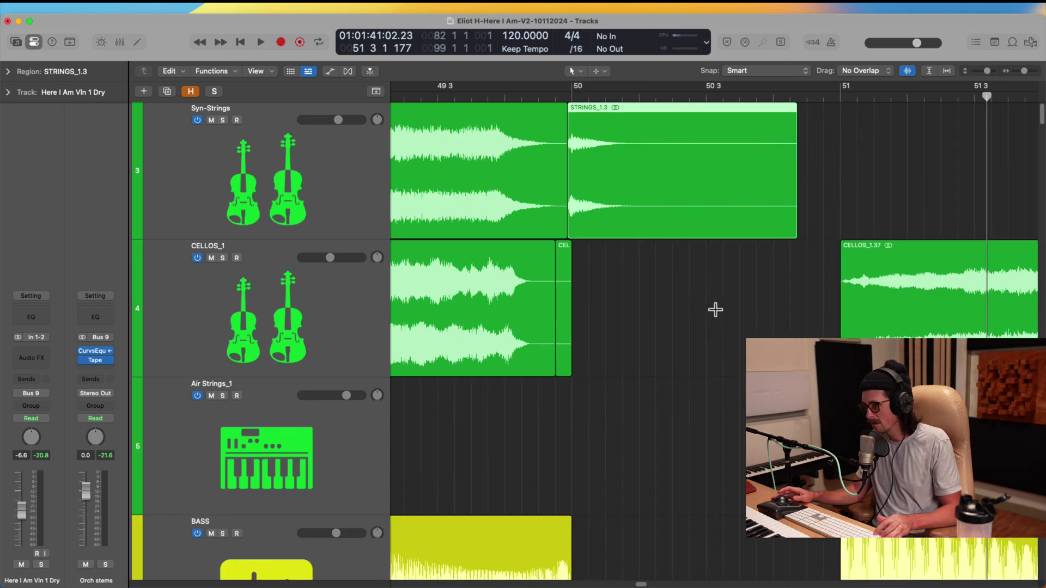
click(581, 141)
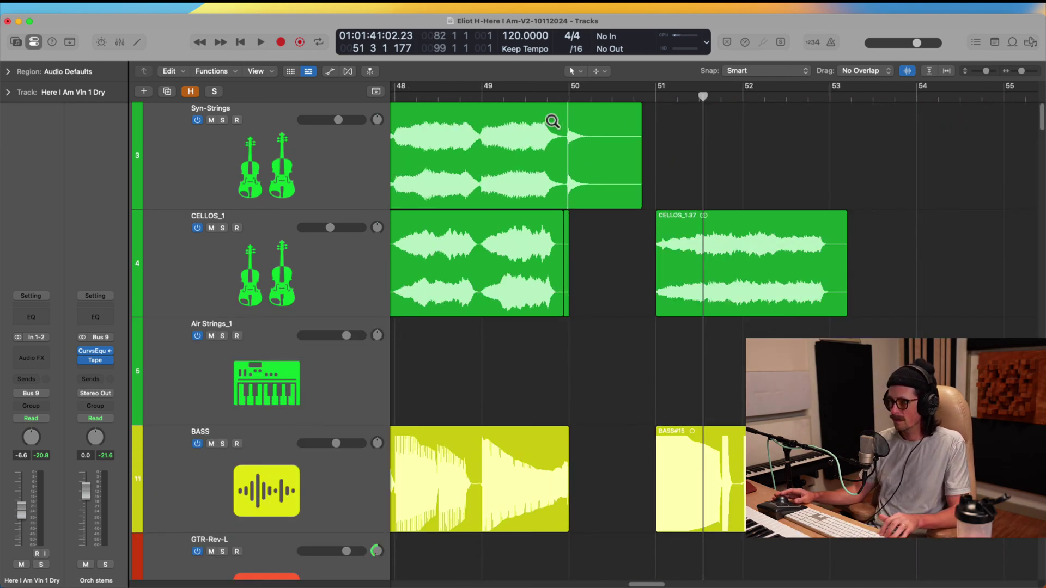
Split the Syn-Strings region at bar 50 and move the second part one bar later to bar 51.
ctrl+alt+drag(553, 121, 621, 188)
super+double_click(663, 121)
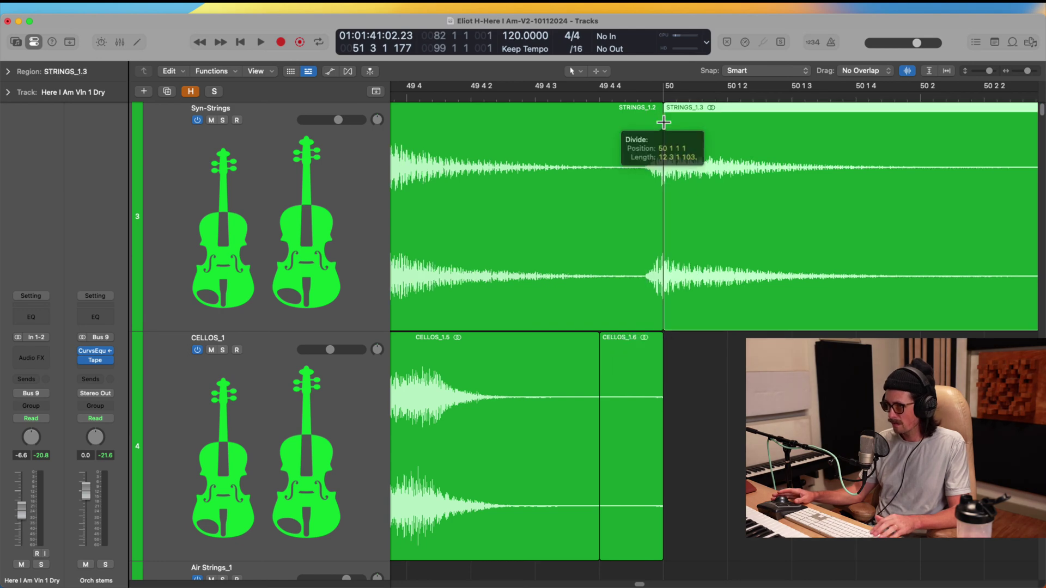
ctrl+alt+click(691, 222)
drag(613, 179, 676, 225)
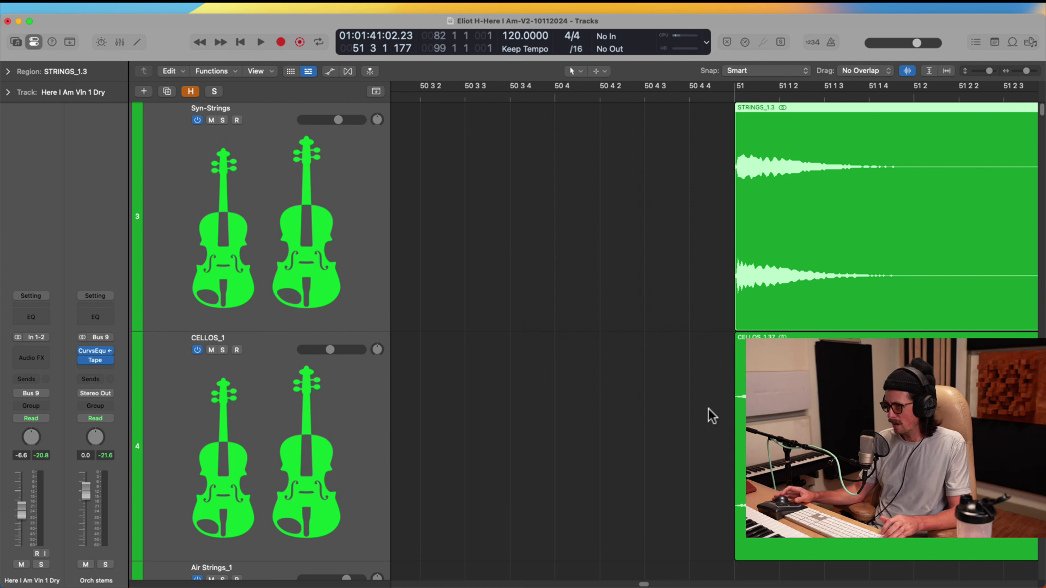
Extend the moved Syn-Strings part to start slightly before bar 51, and cut the swell off the previous region's end just before bar 50.
drag(737, 313, 719, 313)
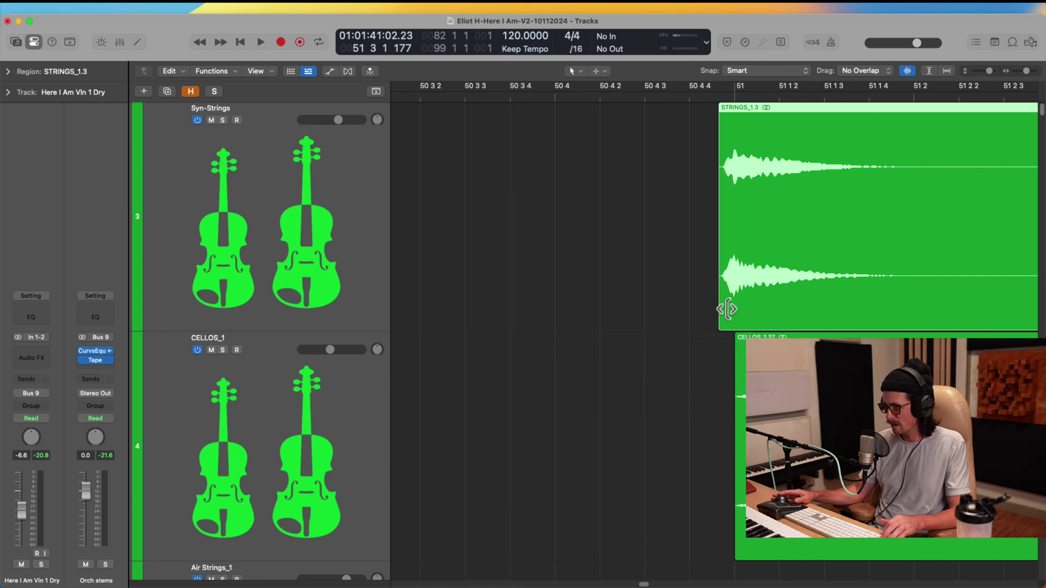
ctrl+alt+click(704, 310)
drag(574, 166, 585, 243)
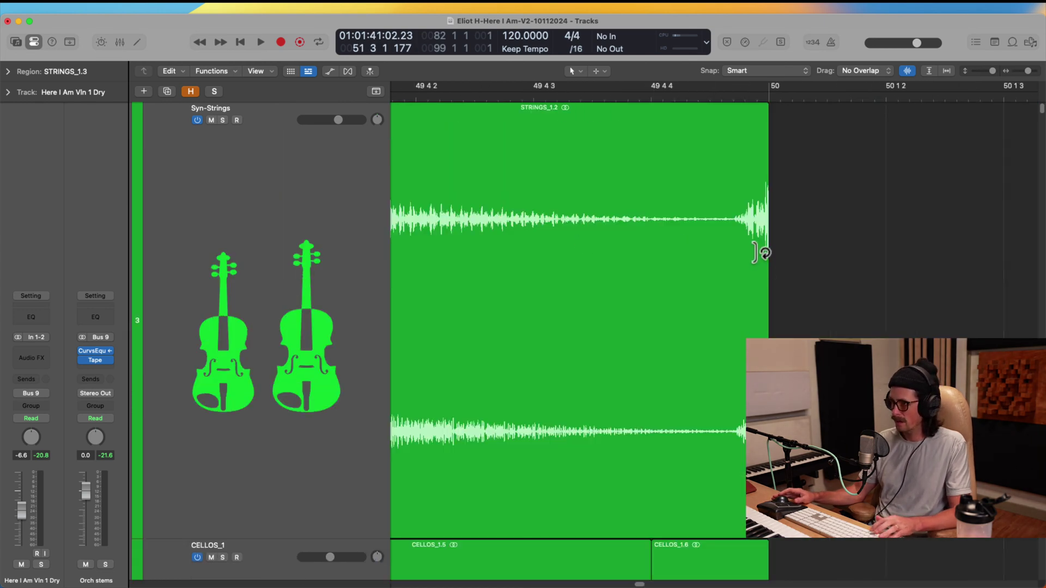
super+double_click(731, 259)
key(Delete)
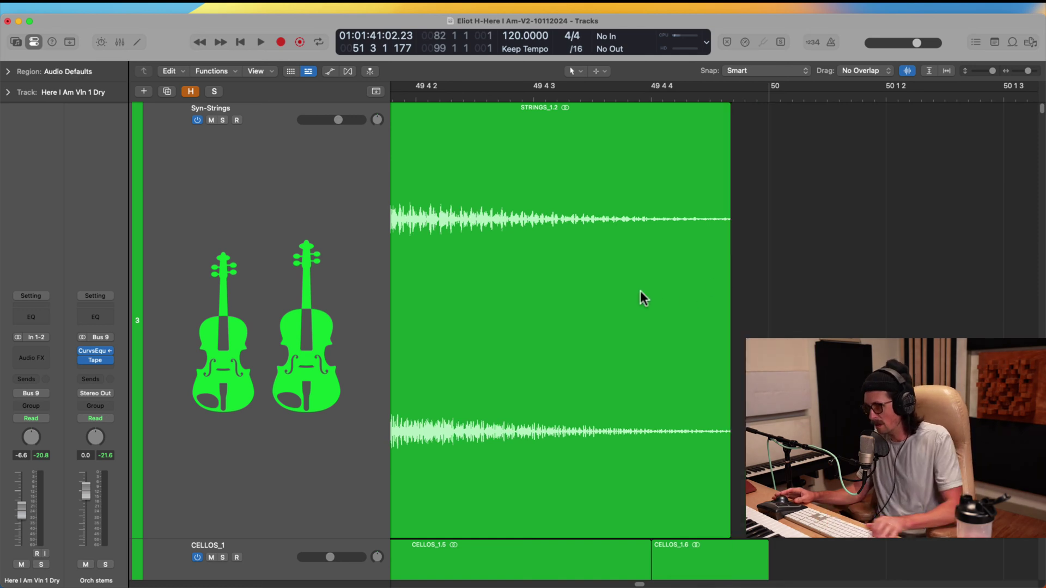
Add a fade-out to the Syn-Strings region ending before bar 50 and a short fade-in to the one starting near bar 51.
ctrl+shift+drag(645, 292, 790, 331)
ctrl+alt+click(791, 333)
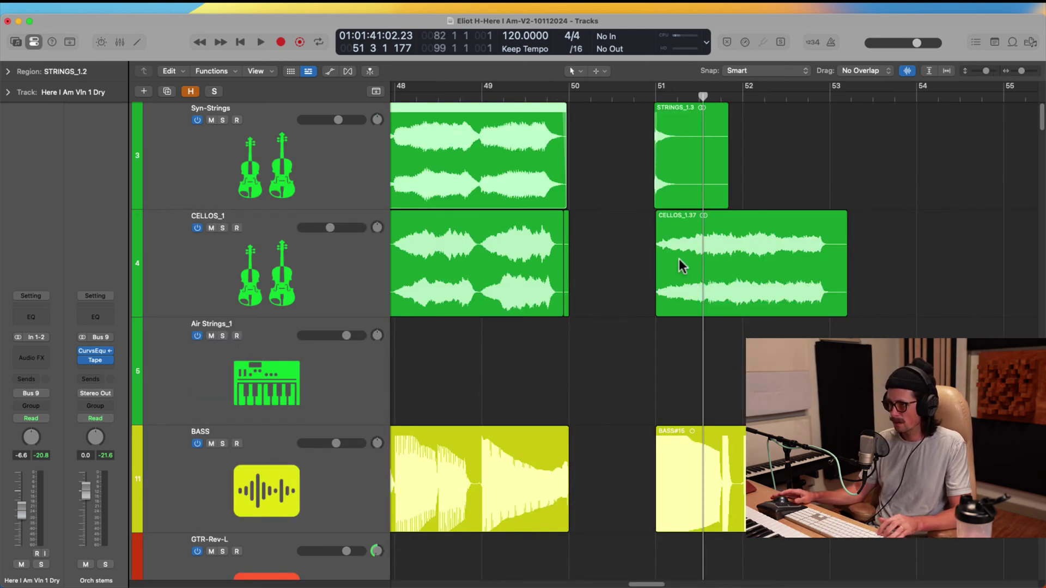
drag(627, 227, 711, 371)
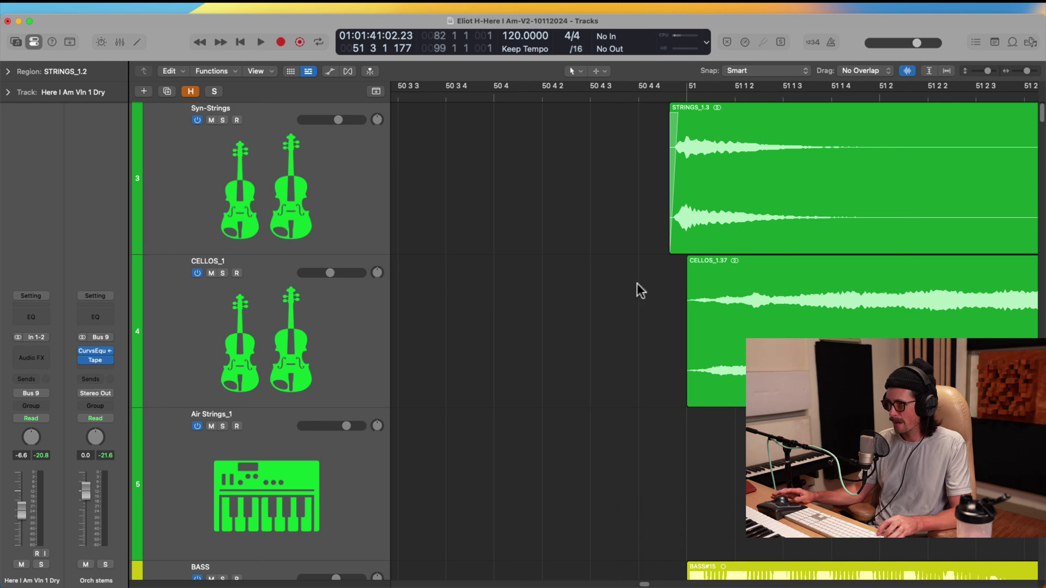
ctrl+alt+click(622, 355)
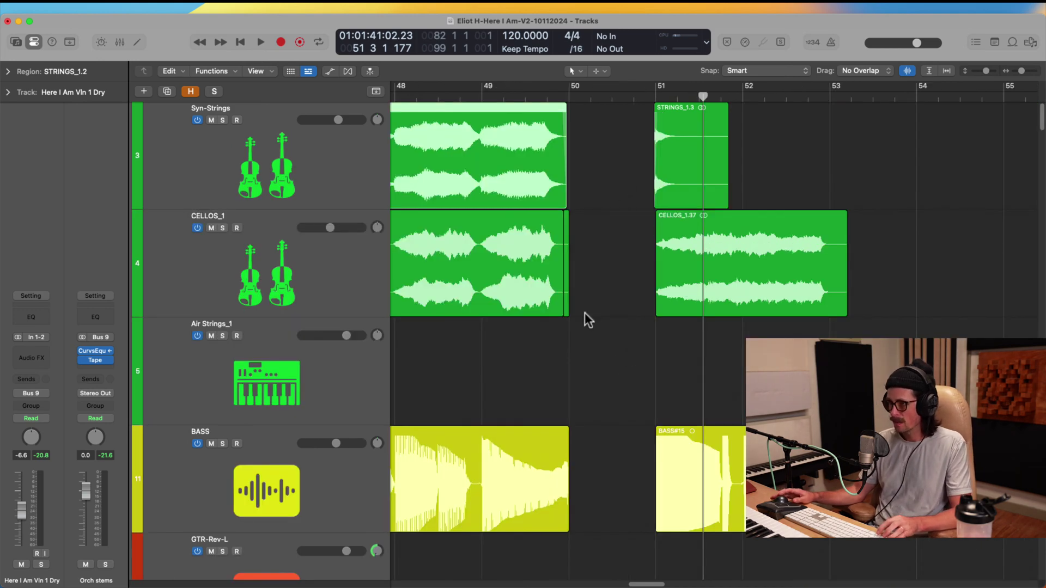
Add a short fade-in to the start of the BASS region at bar 51.
drag(631, 413, 675, 510)
key(super+minus)
key(super+minus)
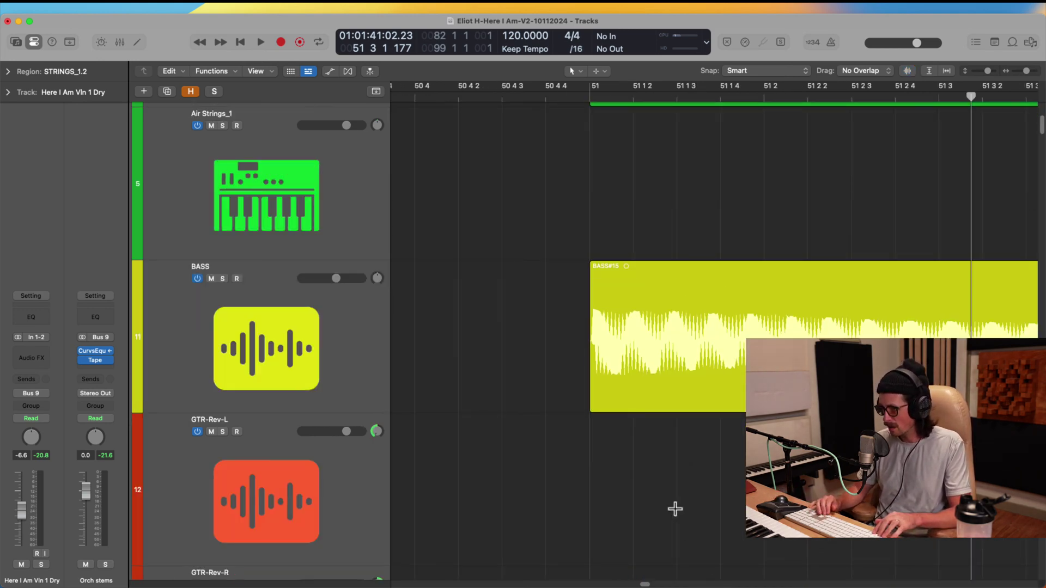
drag(554, 265, 652, 453)
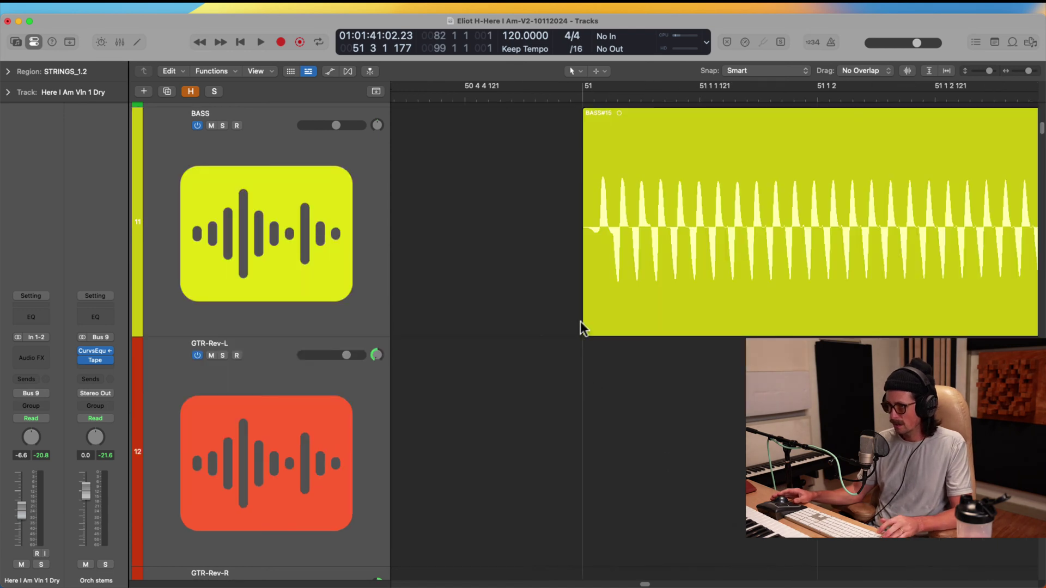
mouse_move(584, 327)
mouse_down()
mouse_move(542, 328)
mouse_move(614, 322)
mouse_move(582, 327)
mouse_up()
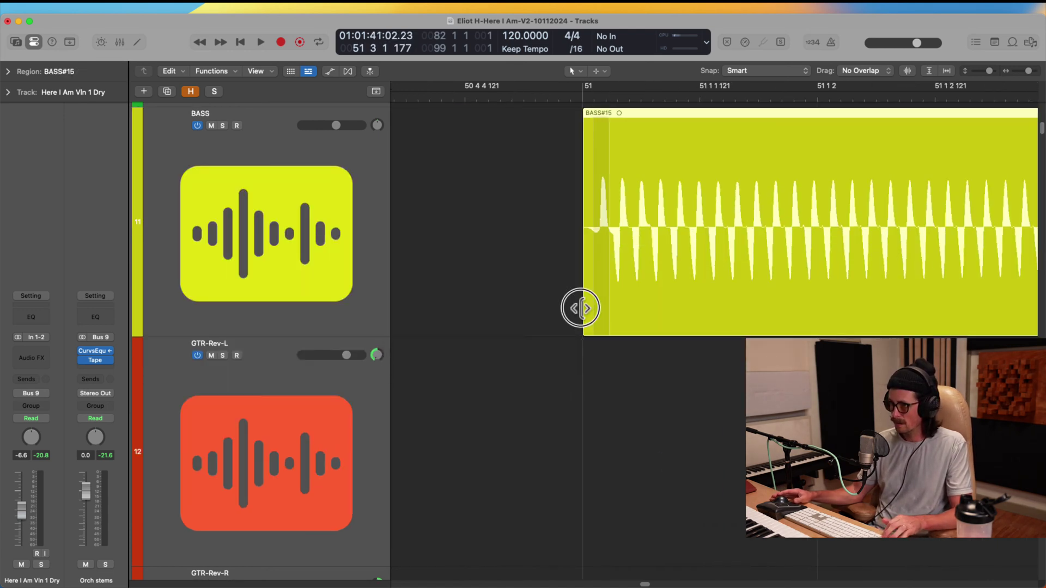
ctrl+alt+click(564, 312)
Check the region edges on the remaining tracks and audition the transition into the chorus from bar 47.
scroll(685, 319, down, 15)
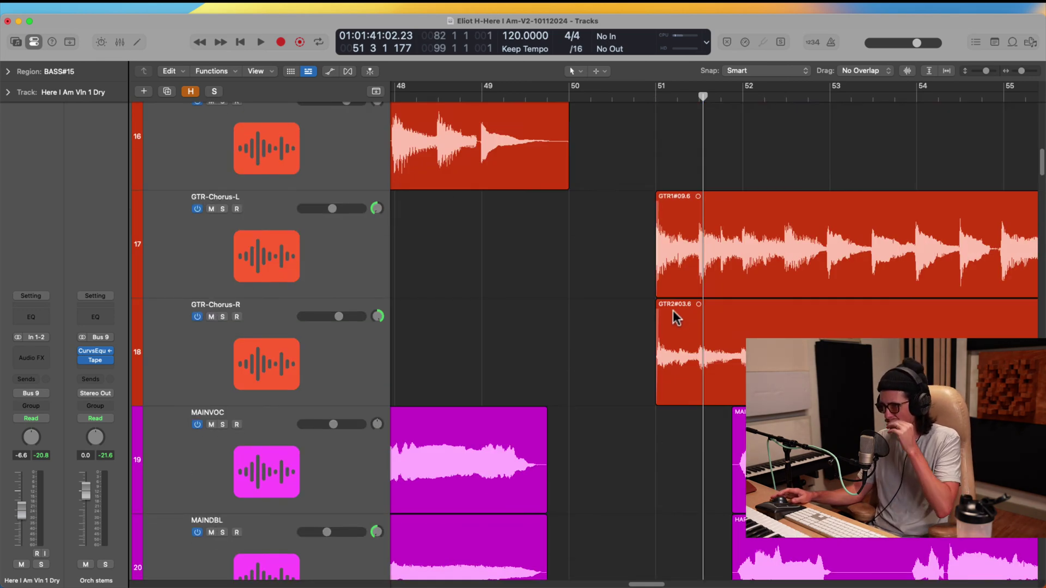
scroll(673, 313, up, 2)
scroll(674, 314, down, 5)
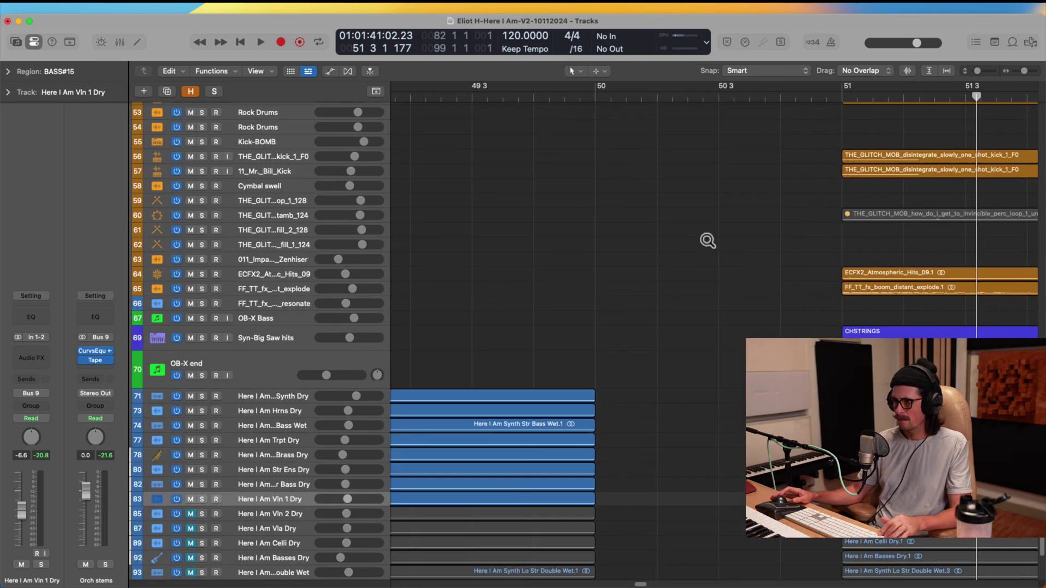
scroll(708, 240, up, 5)
scroll(491, 271, up, 2)
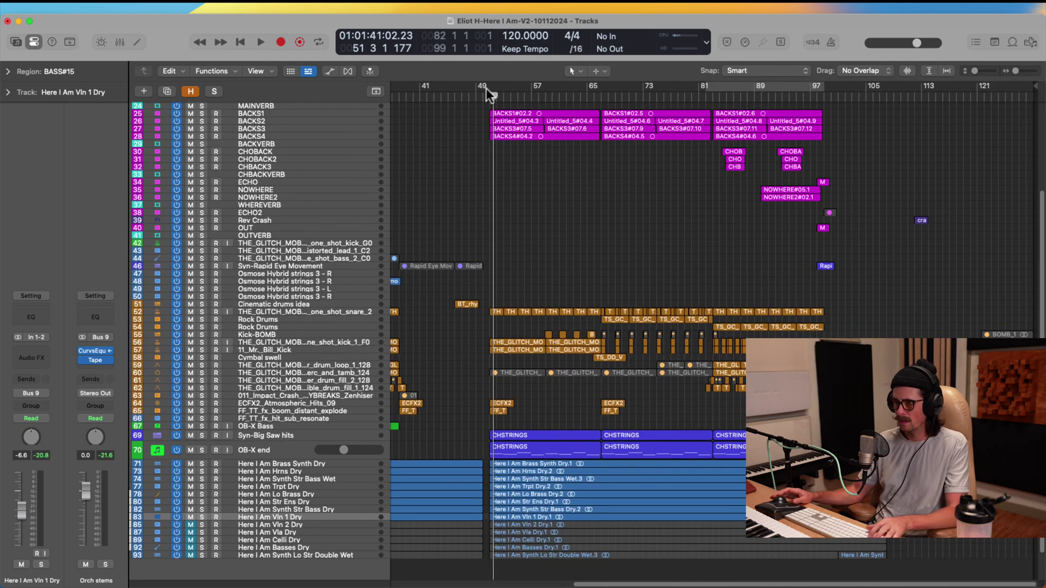
drag(480, 99, 463, 99)
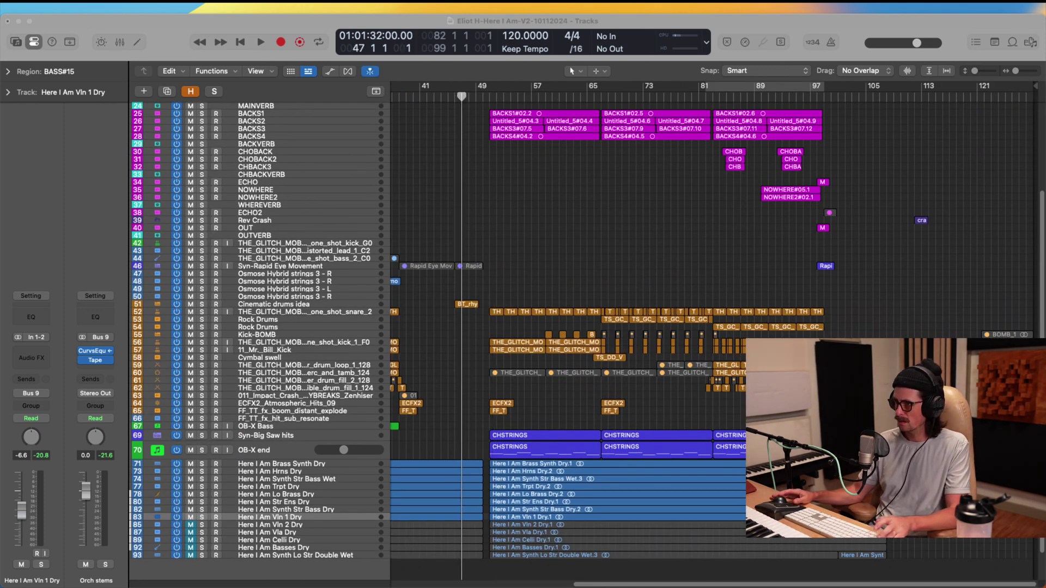
key(space)
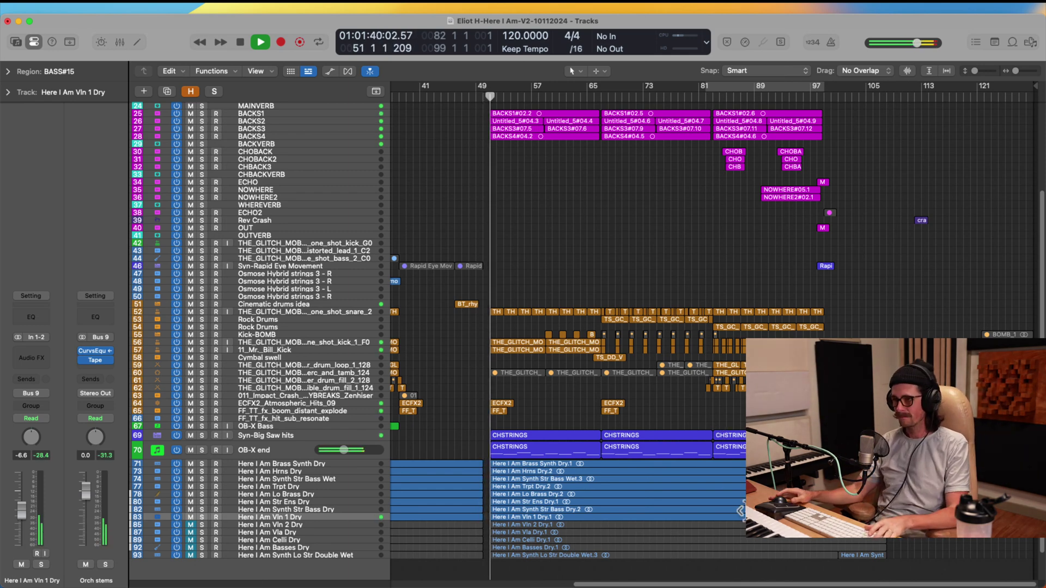
key(space)
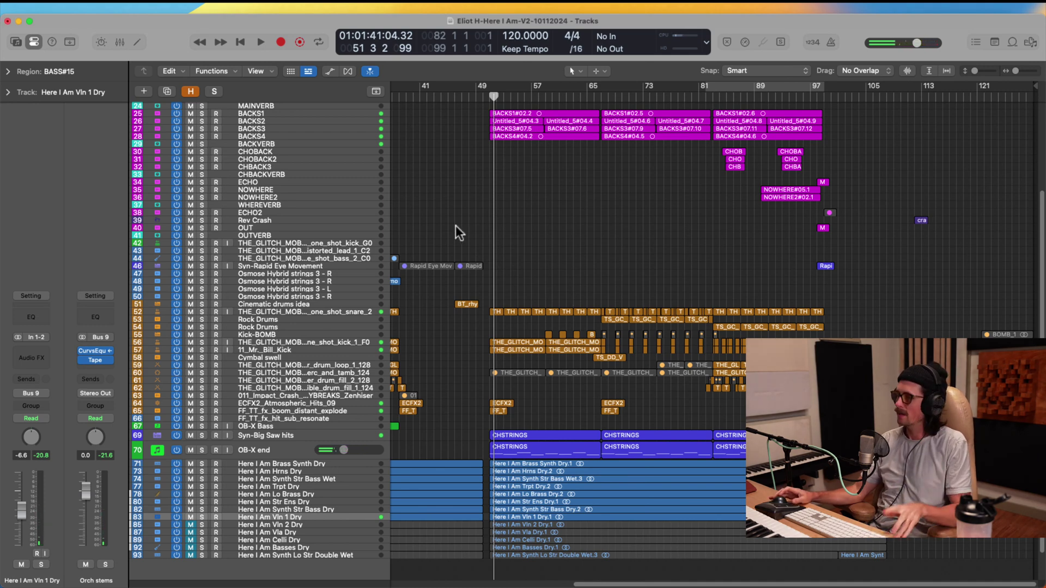
Add a short fade-out to the end of the BASS region at bar 50.
scroll(455, 216, up, 5)
drag(466, 107, 533, 264)
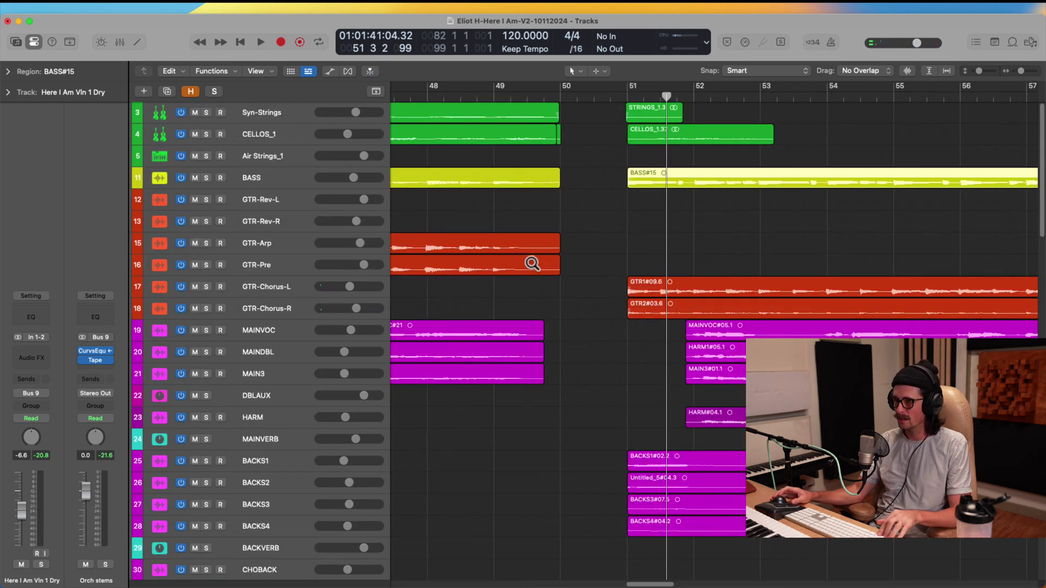
drag(502, 121, 568, 186)
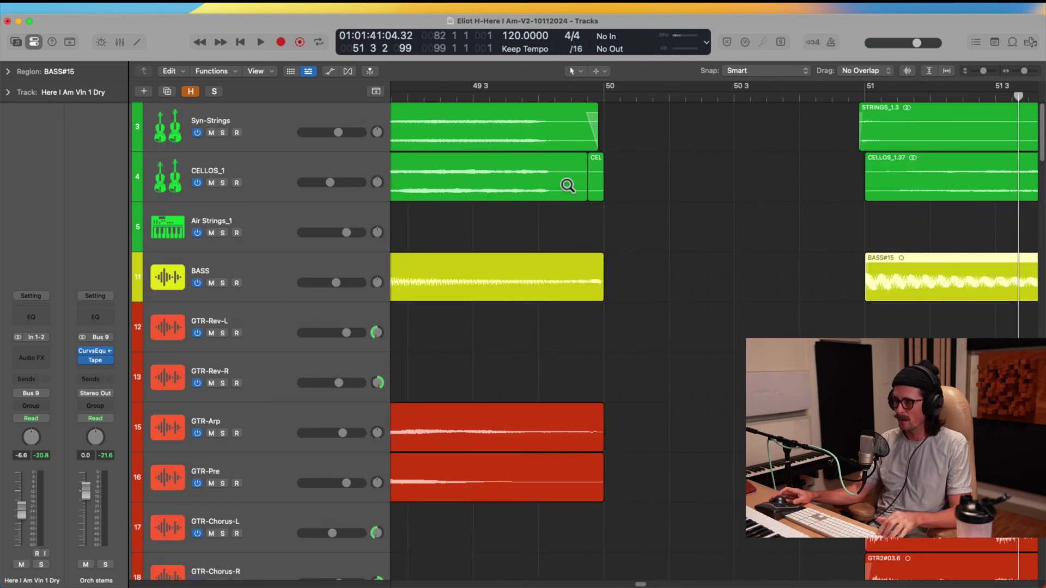
click(597, 175)
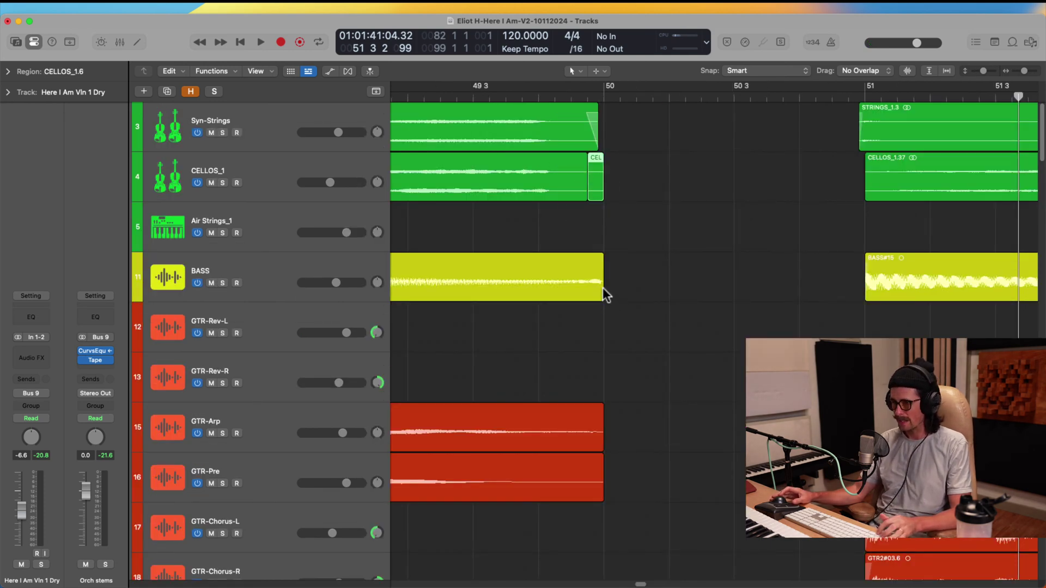
mouse_move(602, 289)
mouse_down()
mouse_move(692, 289)
mouse_move(601, 295)
mouse_up()
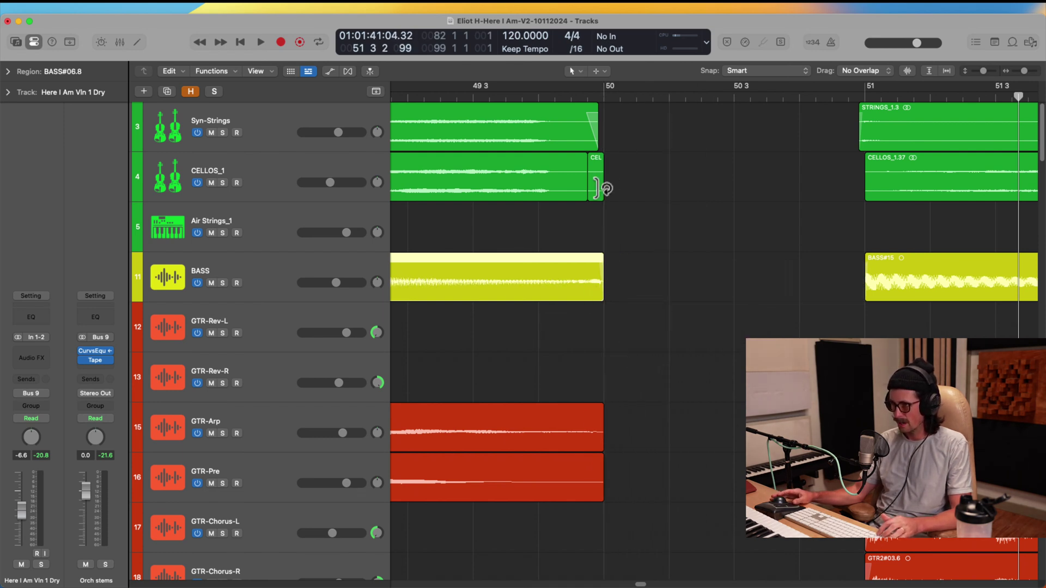
Audition the region endings at bar 50, starting from around the second beat of bar 49.
click(422, 100)
key(space)
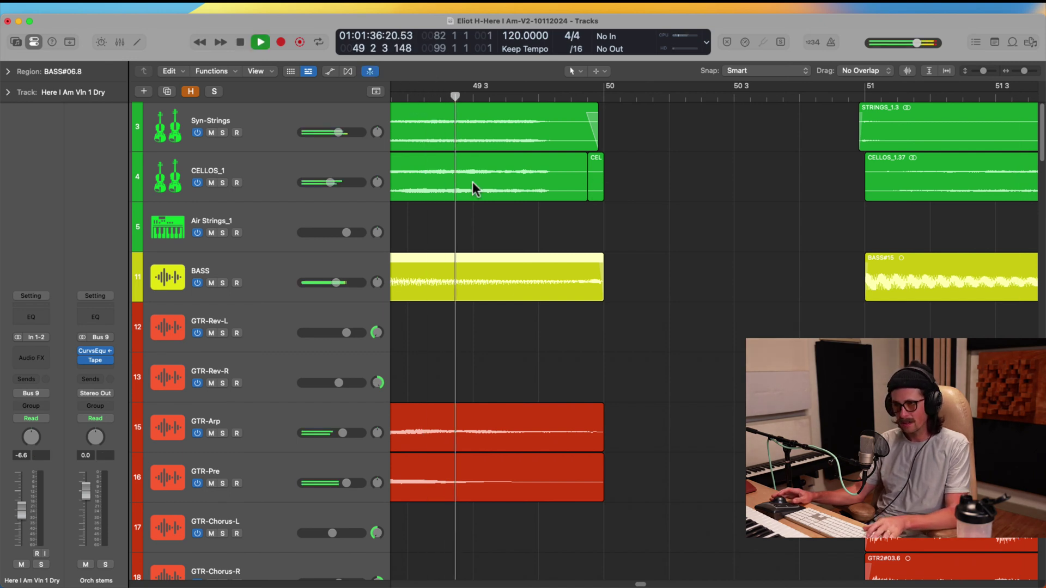
key(space)
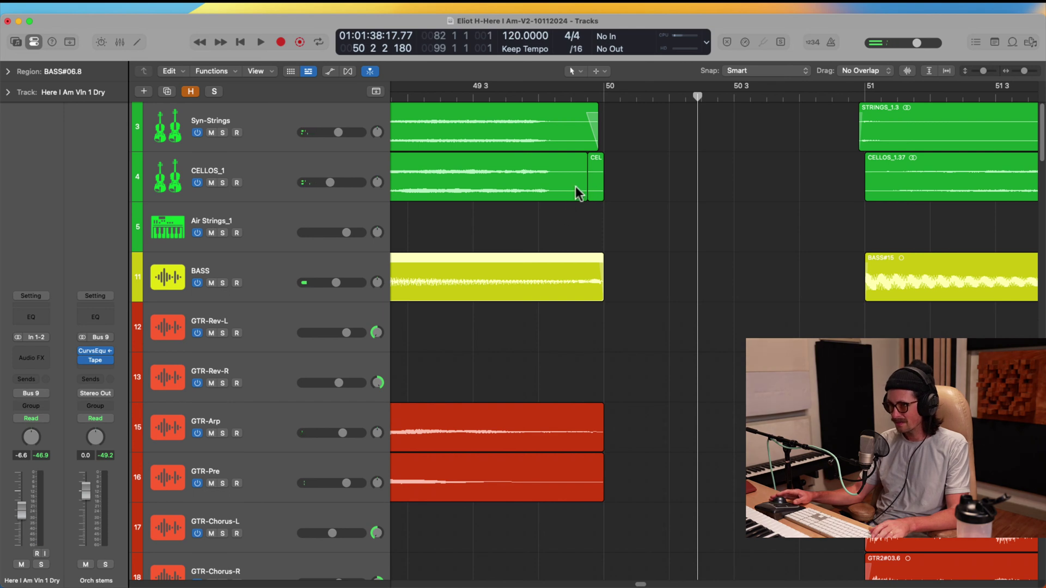
Extend the CELLOS_1 region to bar 50 and the GTR-Arp and GTR-Pre regions to about beat 2 of bar 50, and audition the result.
mouse_move(585, 192)
mouse_down()
mouse_move(661, 194)
mouse_move(599, 204)
mouse_up()
mouse_move(599, 138)
mouse_down()
mouse_move(661, 145)
mouse_move(595, 153)
mouse_up()
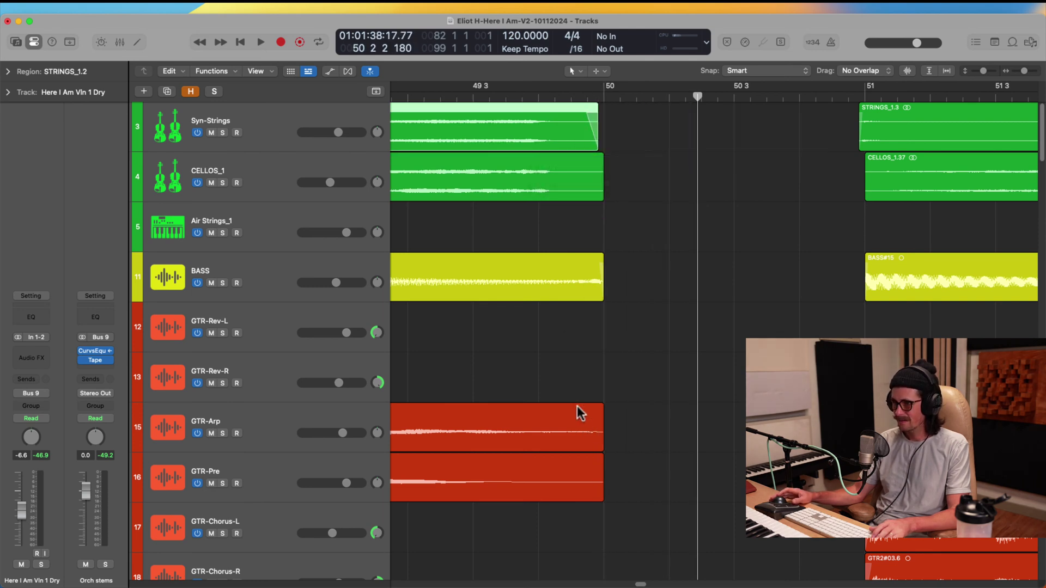
drag(600, 443, 685, 442)
drag(603, 497, 681, 493)
click(458, 93)
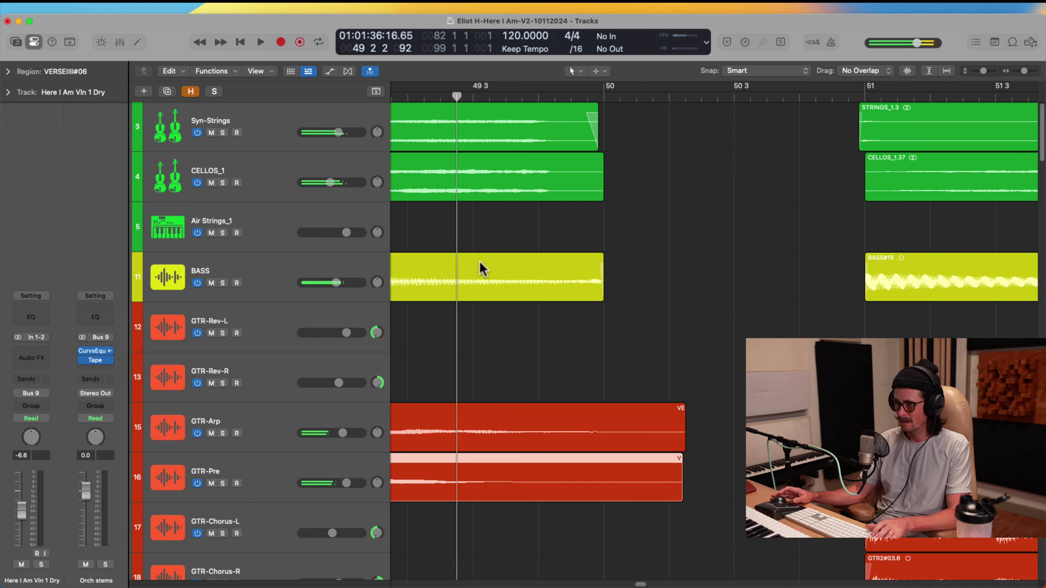
key(space)
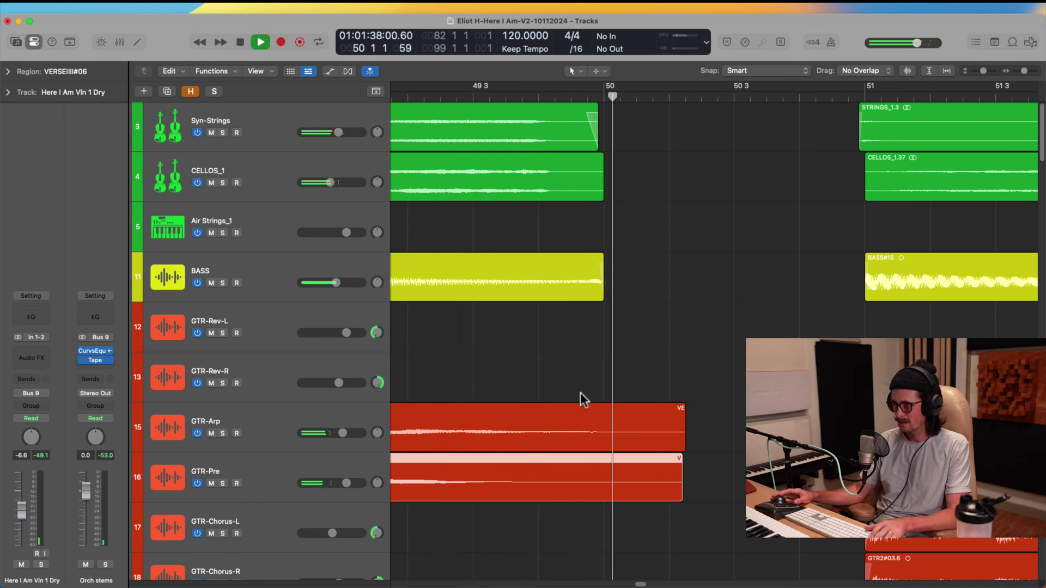
key(space)
Audition the pause and the chorus entry from bar 49 while looking over the surrounding vocal and guitar tracks.
scroll(584, 367, down, 5)
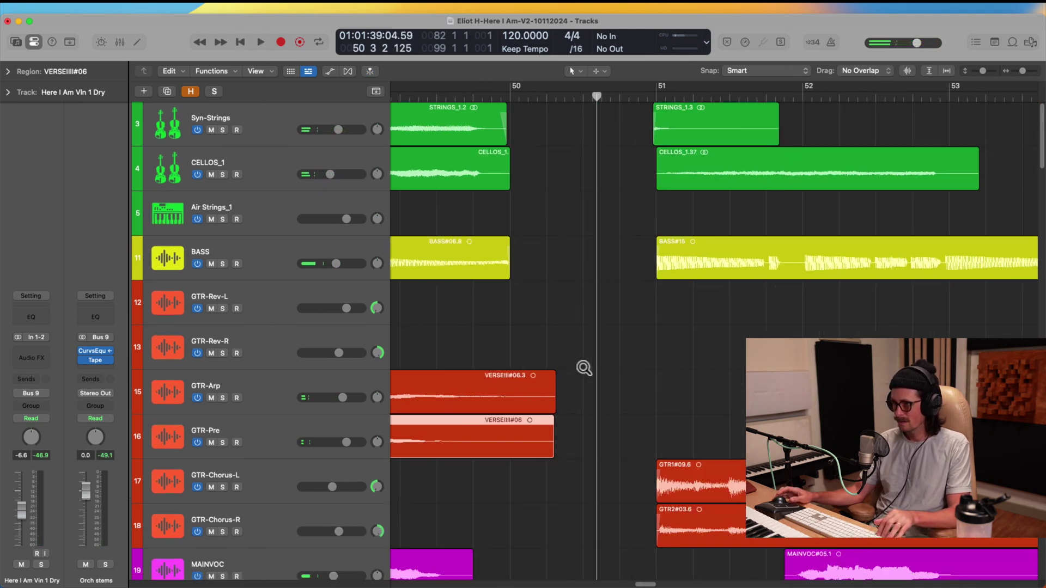
scroll(577, 357, left, 3)
click(466, 99)
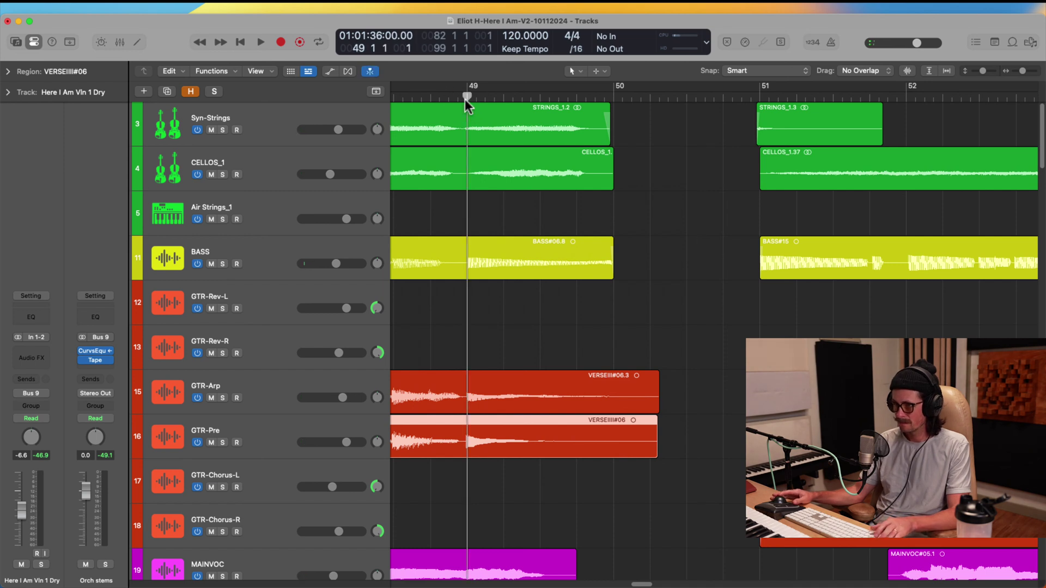
key(space)
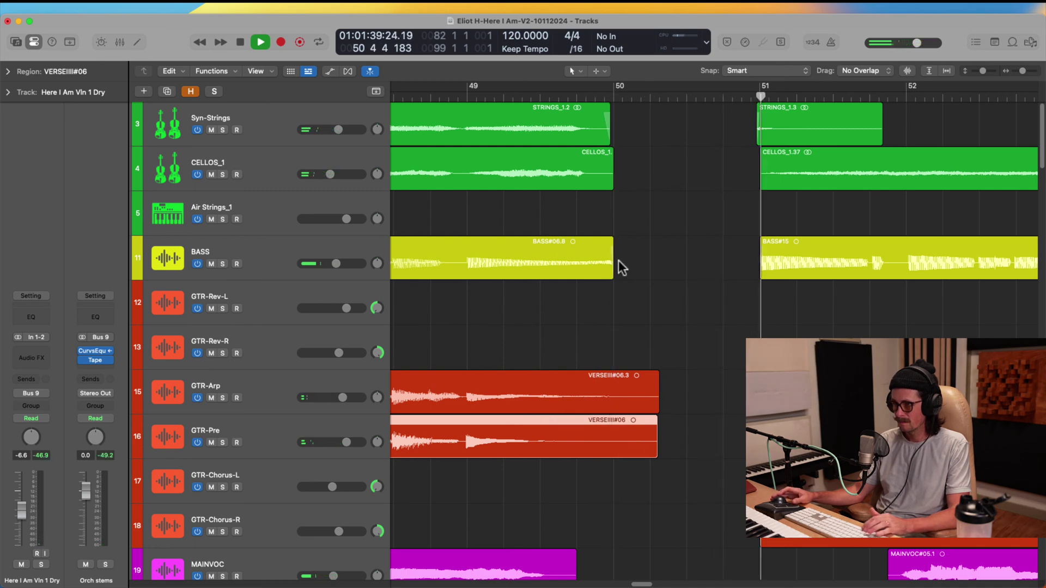
ctrl+alt+click(637, 268)
ctrl+alt+click(637, 268)
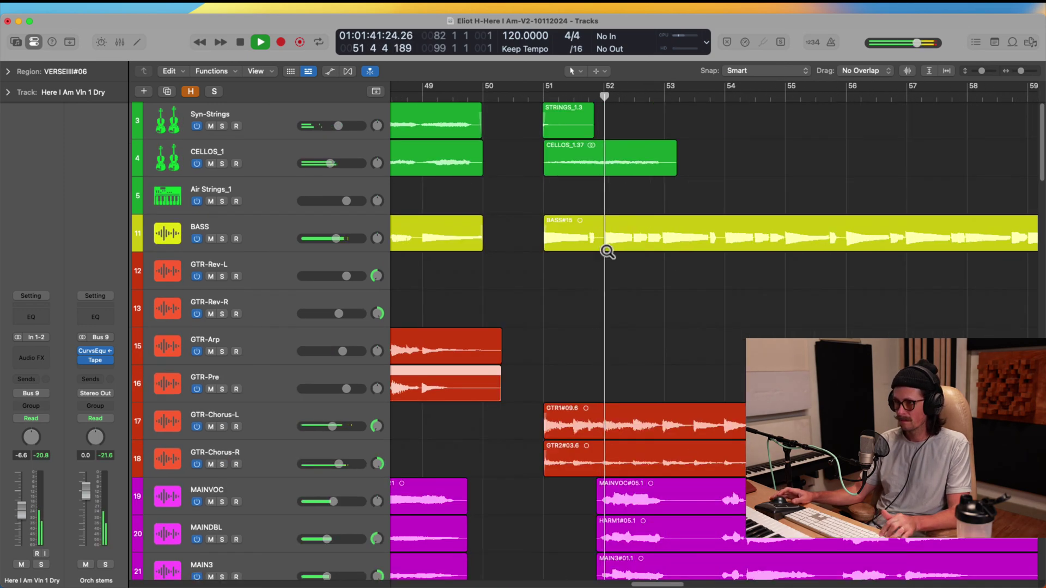
ctrl+alt+click(606, 250)
ctrl+alt+click(600, 245)
ctrl+alt+click(601, 246)
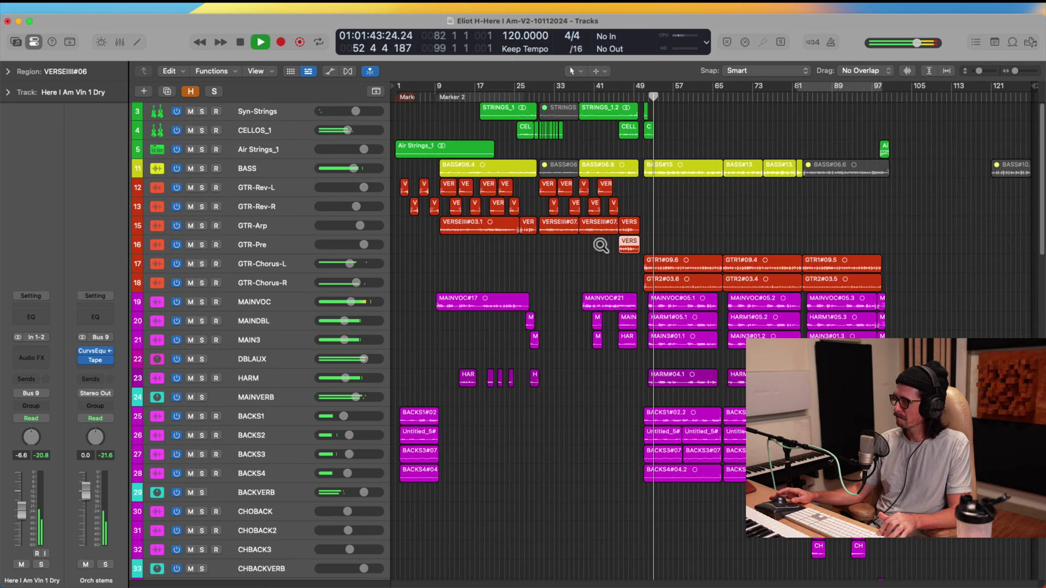
ctrl+alt+click(601, 243)
drag(610, 145, 700, 361)
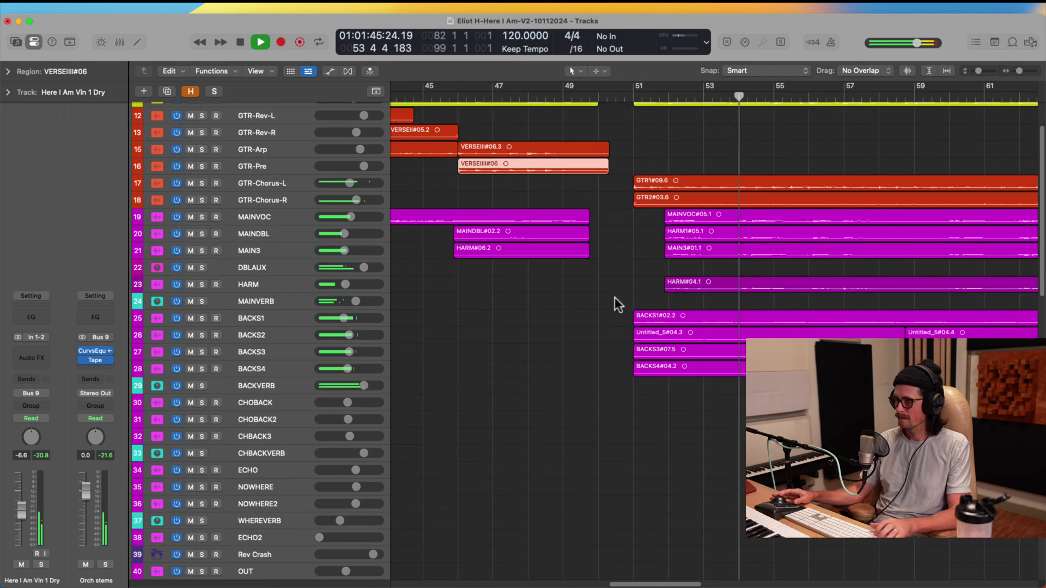
key(space)
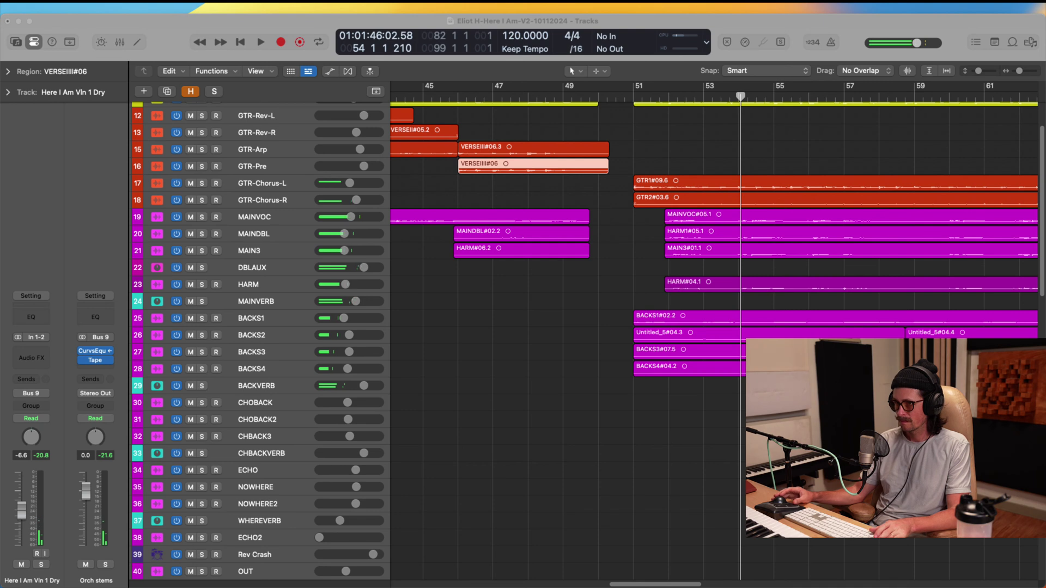
Undo the recent region edge edits and the one-bar shift, returning the chorus regions to bar 50.
click(556, 307)
key(super+z)
key(super+z)
key(super+z)
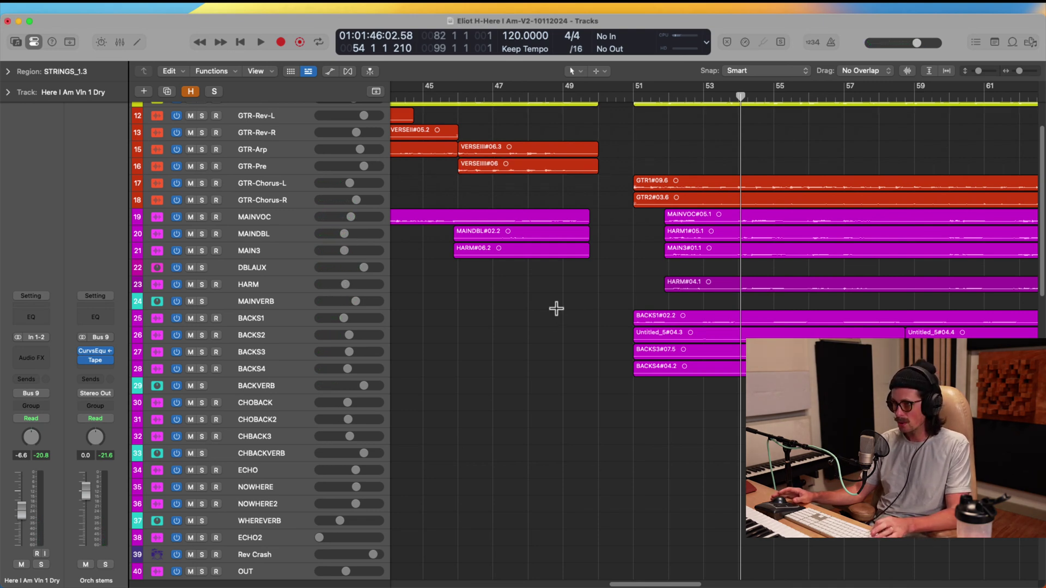
key(super+z)
key(super+z)
key(super+z)
key(super+z)
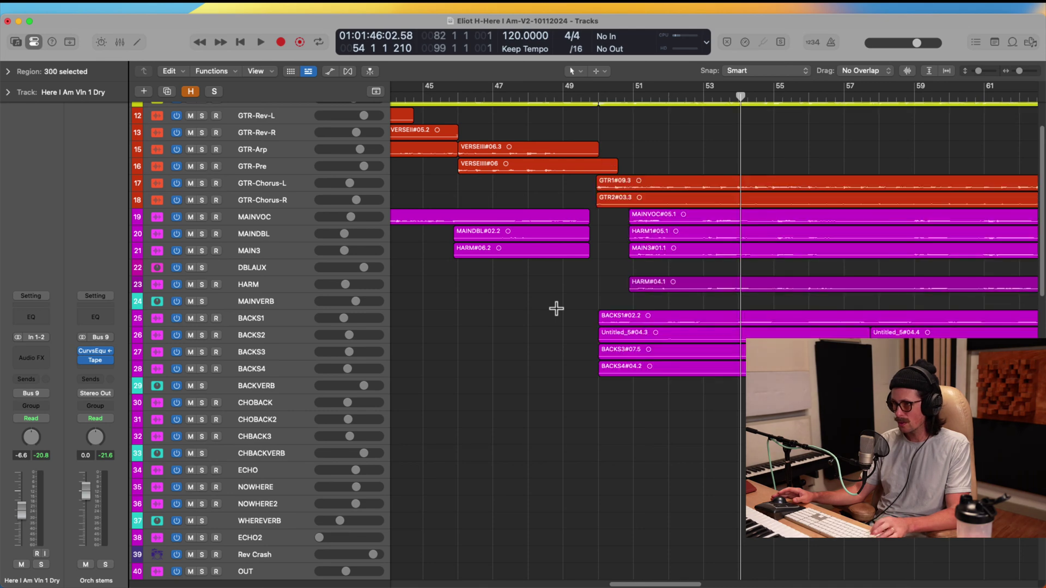
Audition the original transition into the chorus from bar 48 and replay it from around bar 47.
ctrl+alt+click(572, 191)
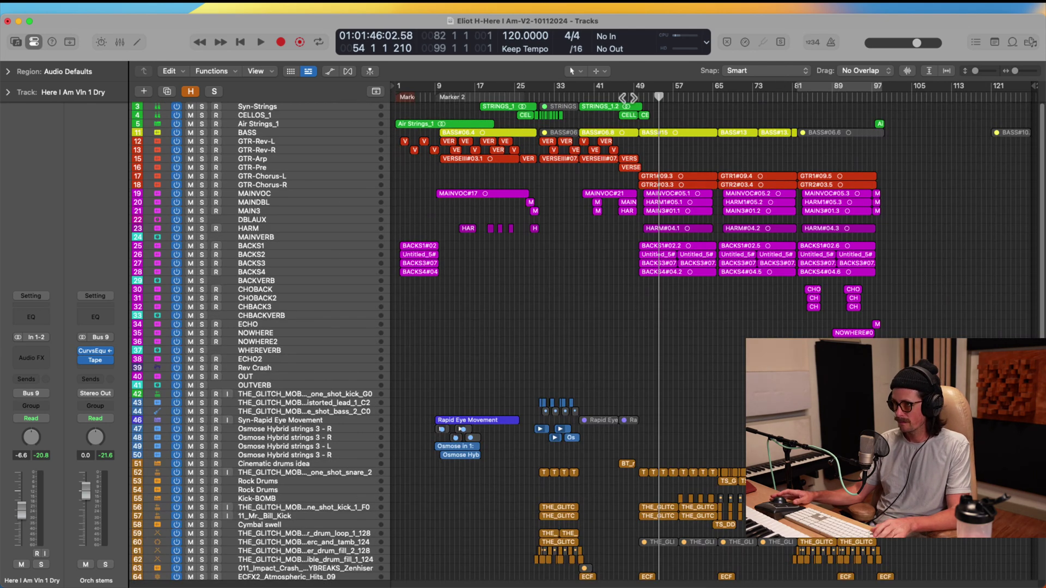
click(628, 98)
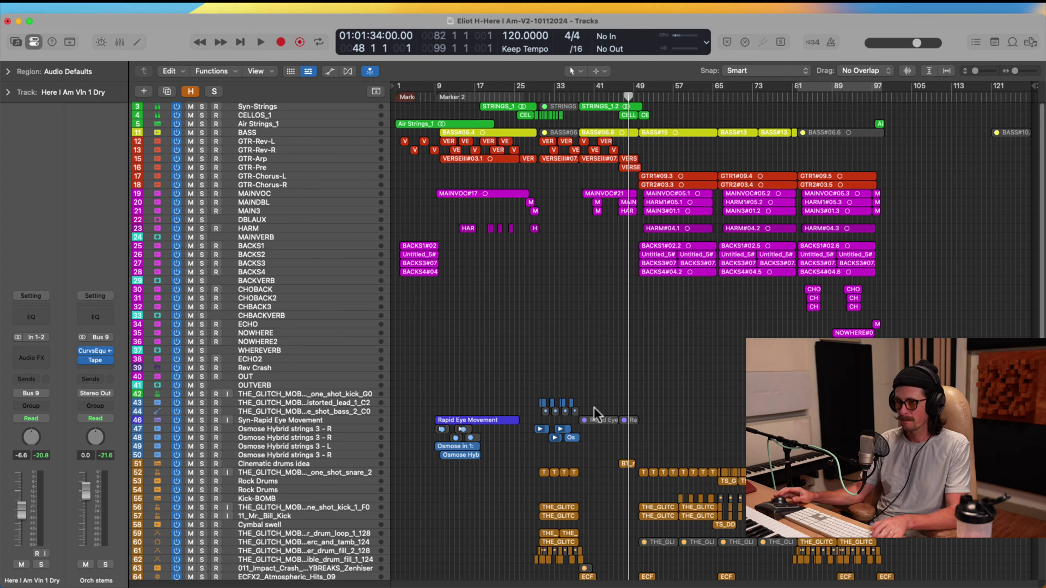
key(space)
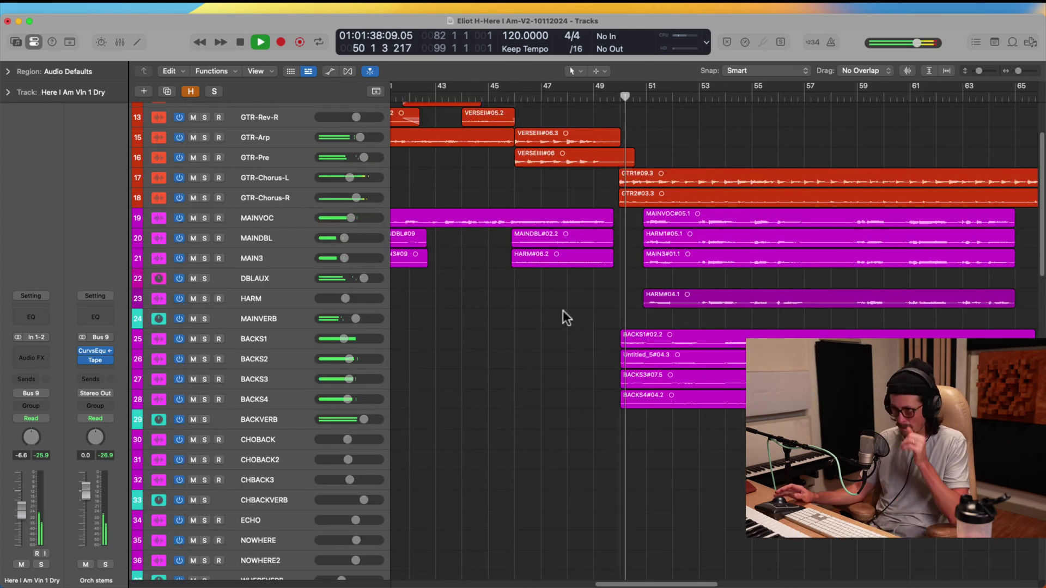
click(556, 90)
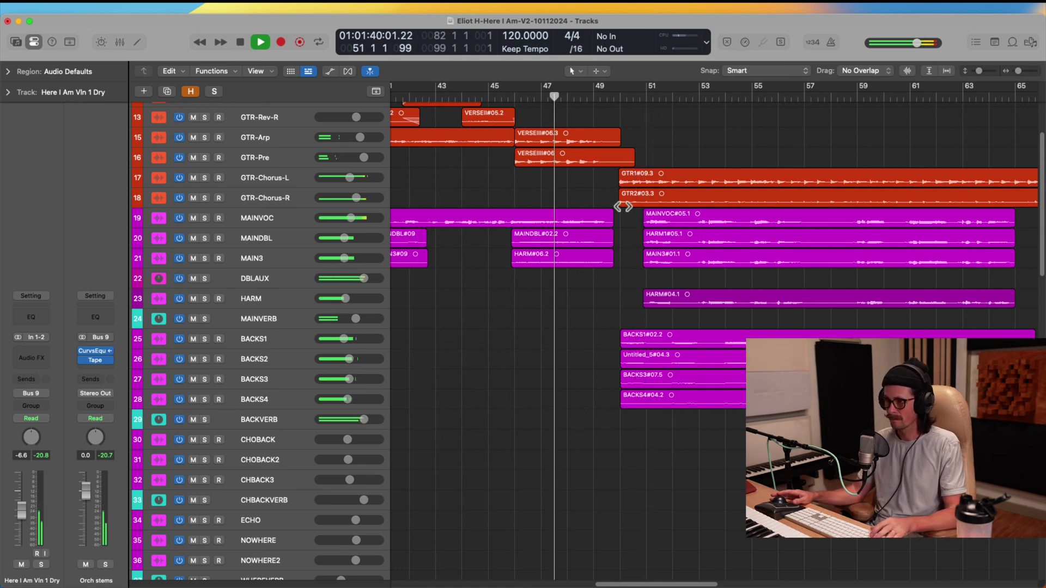
Unmute the Vln 2 Dry, Vla Dry, Celli Dry, Basses Dry and Synth Lo Str Double Wet orchestral tracks.
key(z)
scroll(653, 375, down, 15)
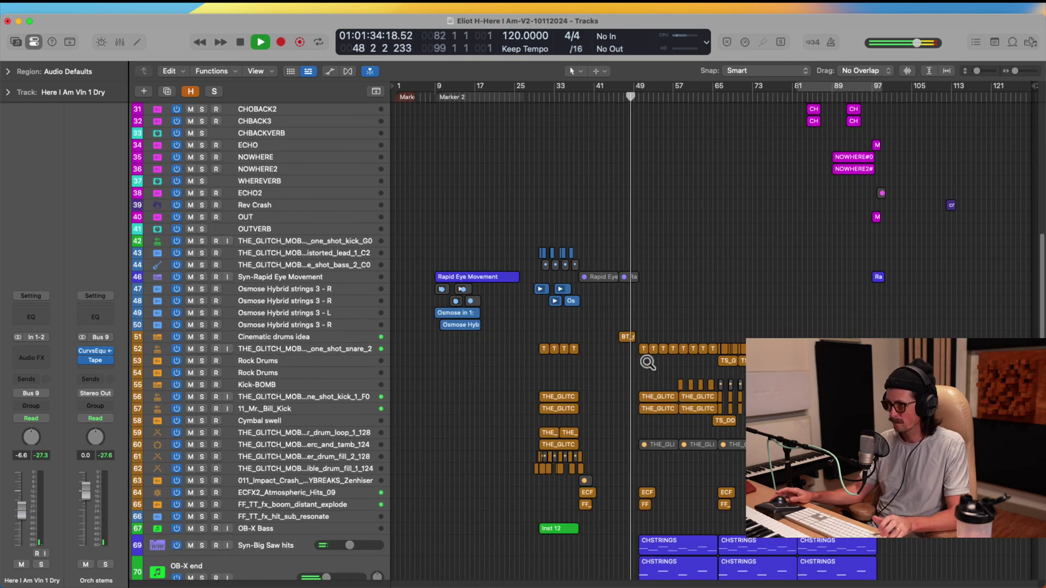
drag(609, 373, 1000, 577)
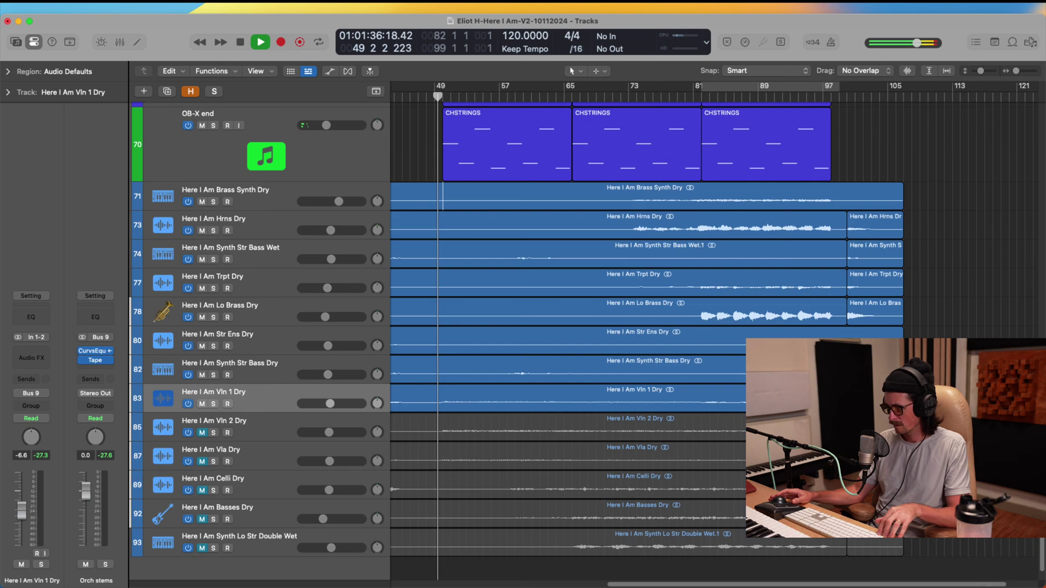
scroll(649, 454, down, 2)
click(262, 395)
click(202, 401)
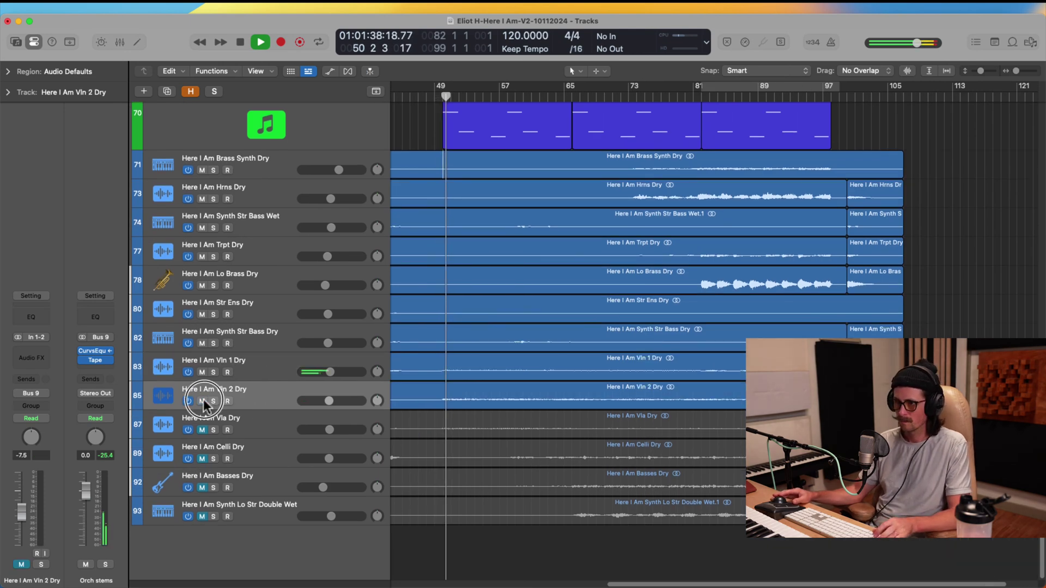
click(202, 430)
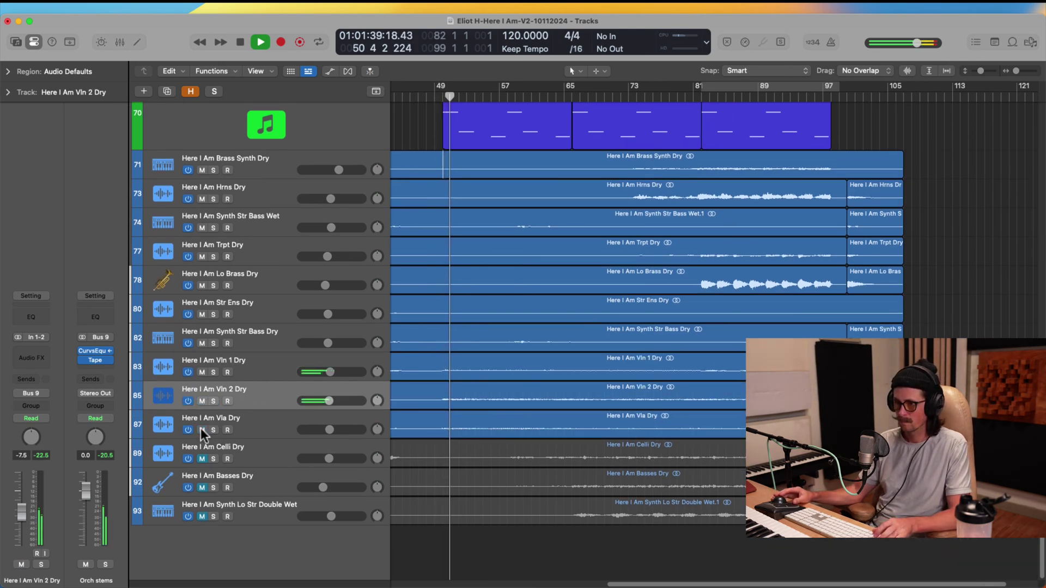
click(202, 459)
click(201, 487)
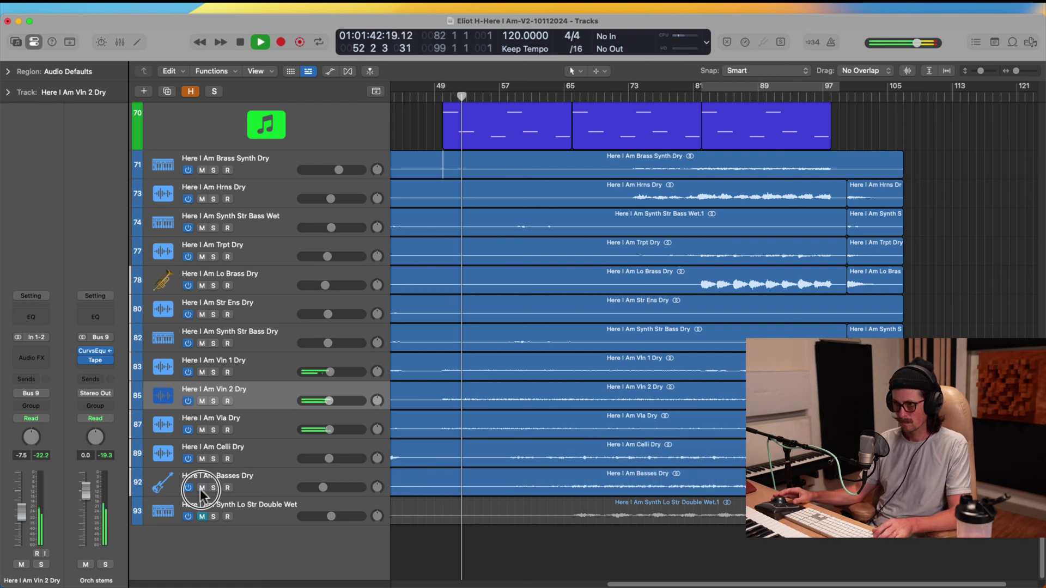
click(202, 517)
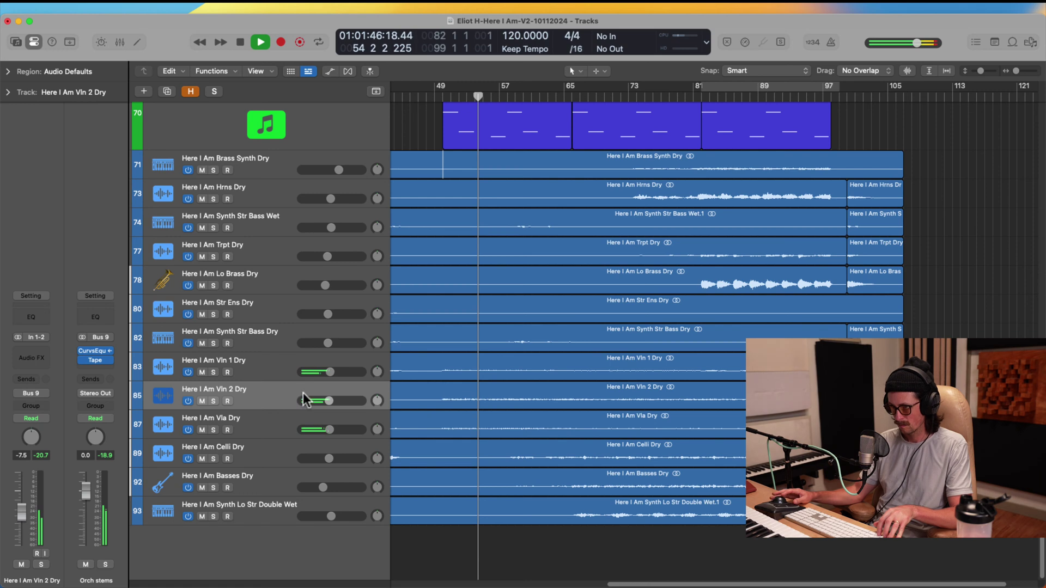
Listen to the Vln 1, Vln 2 and Vla Dry tracks soloed together, and return to the full mix.
click(260, 371)
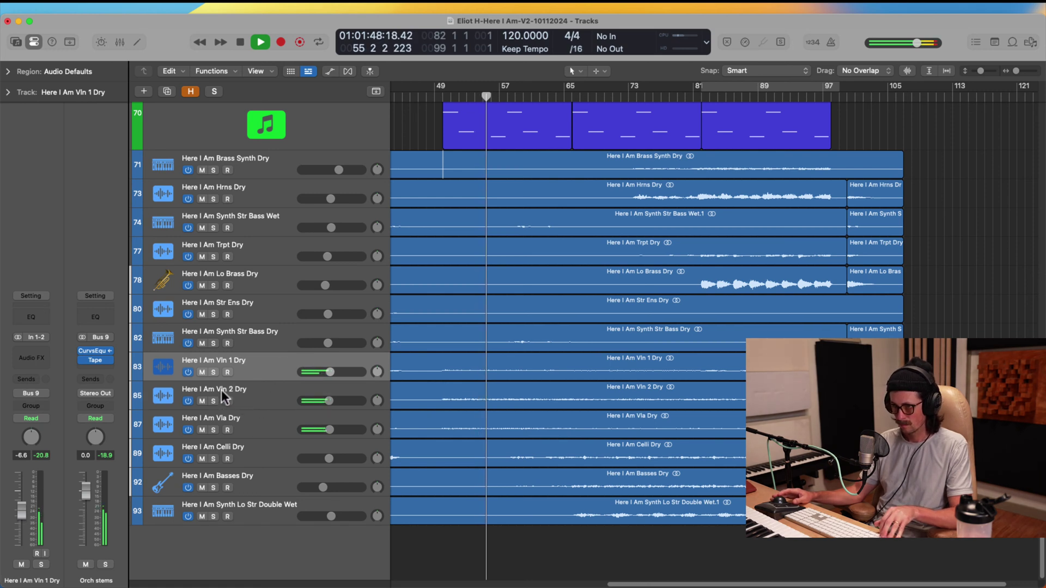
shift+click(257, 432)
click(214, 431)
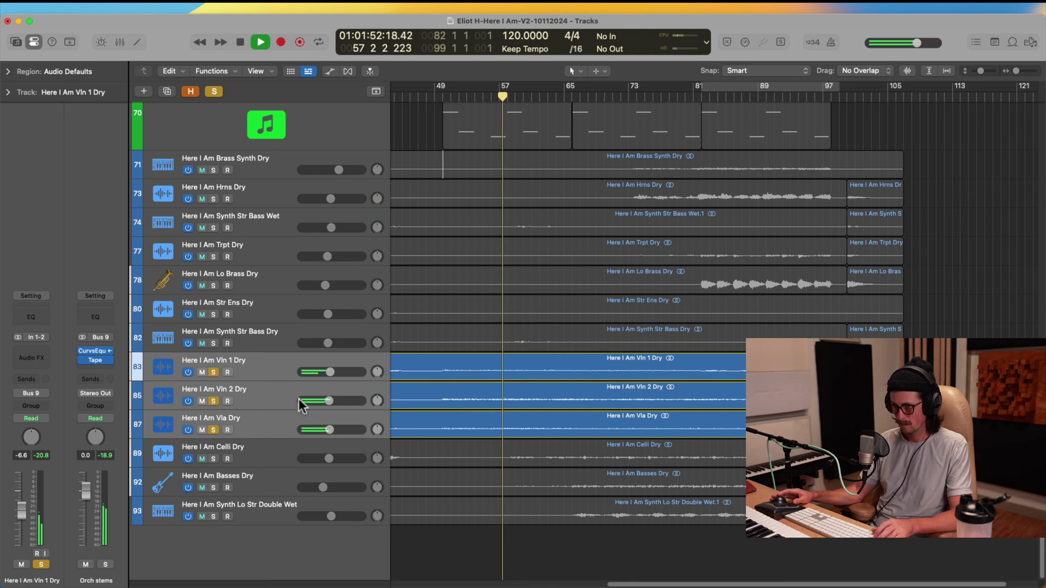
click(211, 429)
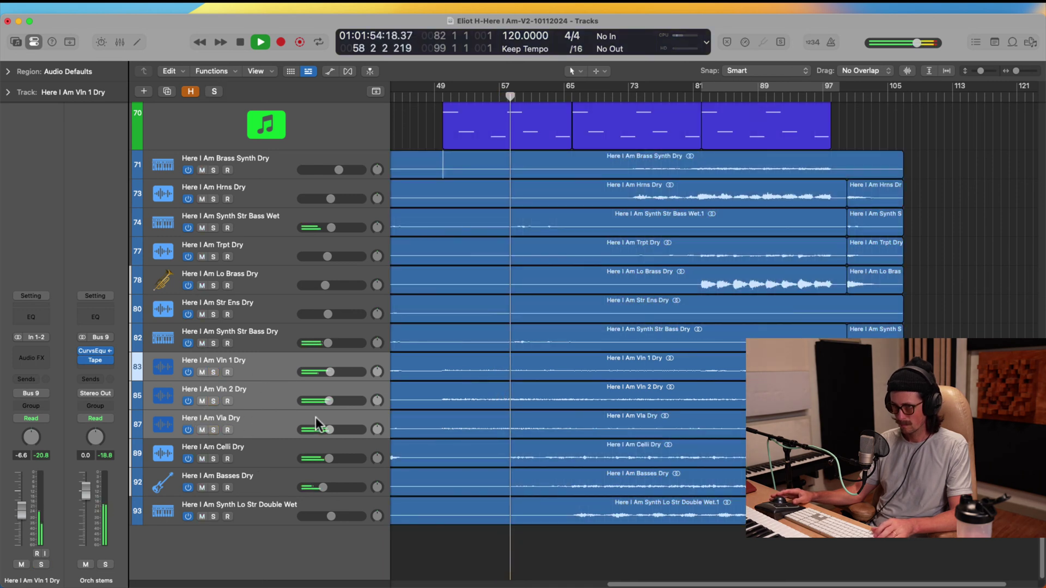
Listen to the Celli Dry and Basses Dry tracks in solo, and release both solos.
click(212, 459)
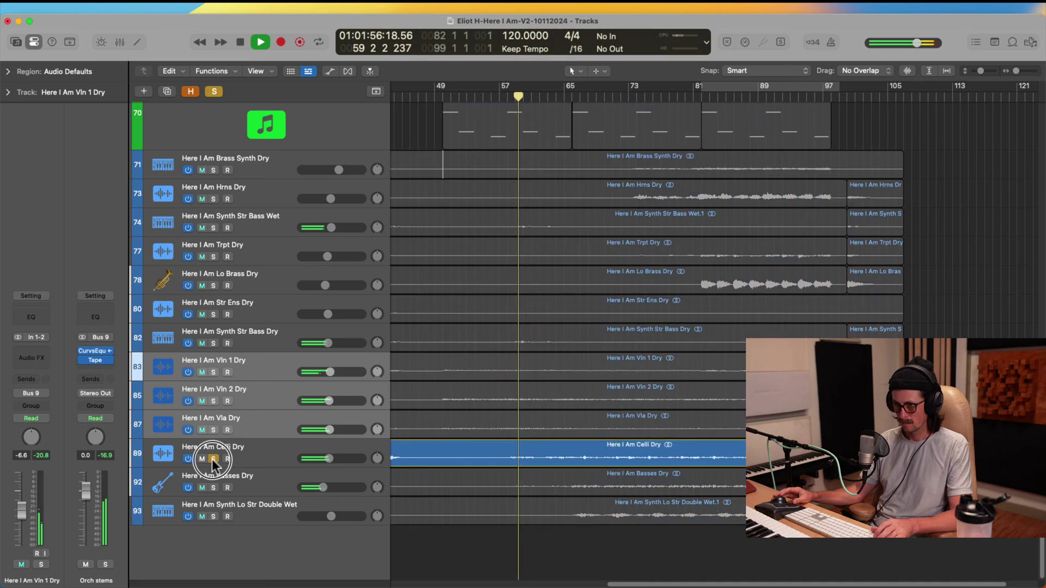
click(212, 487)
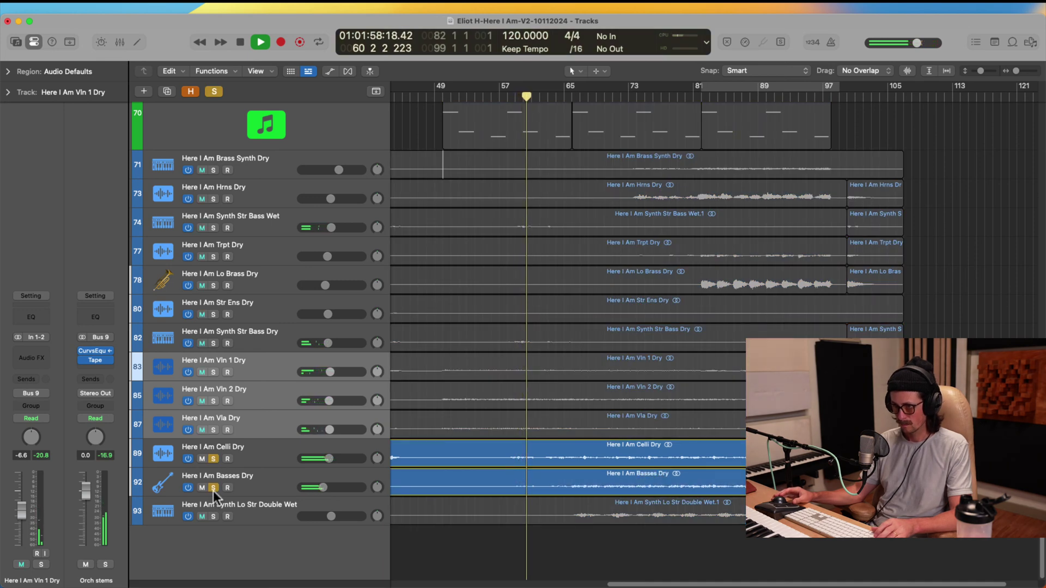
click(212, 488)
click(213, 459)
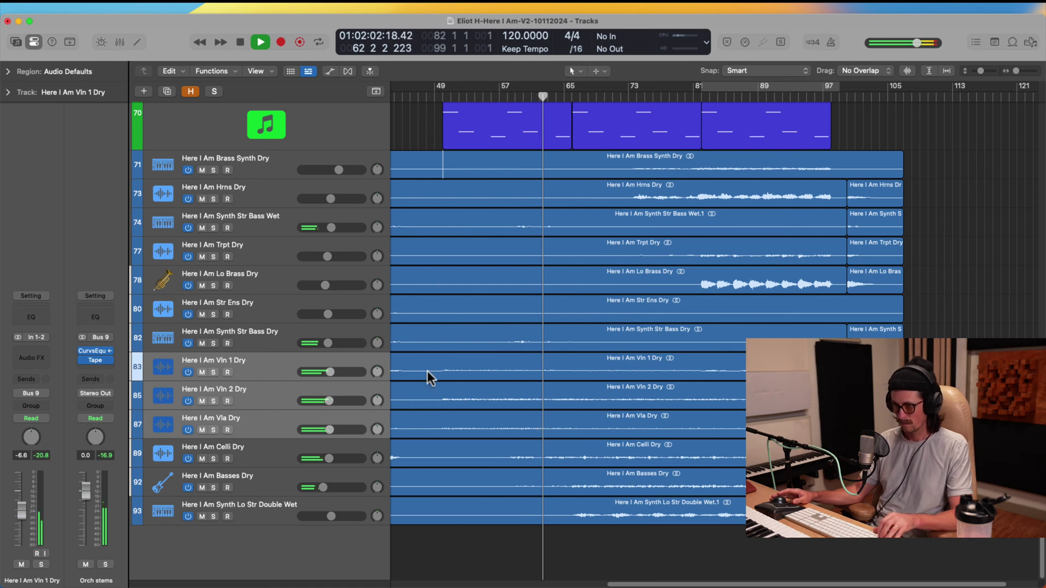
Raise the Vln 1, Vln 2 and Vla Dry volumes together until Vln 1 is at -2.0 dB, and raise the Celli Dry volume slightly.
drag(329, 371, 346, 370)
click(439, 100)
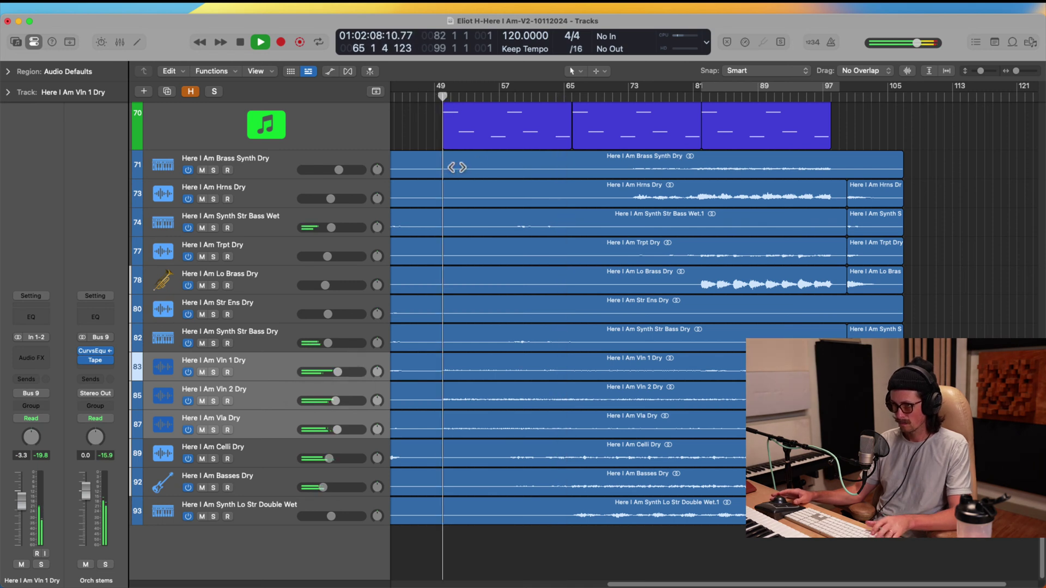
click(424, 212)
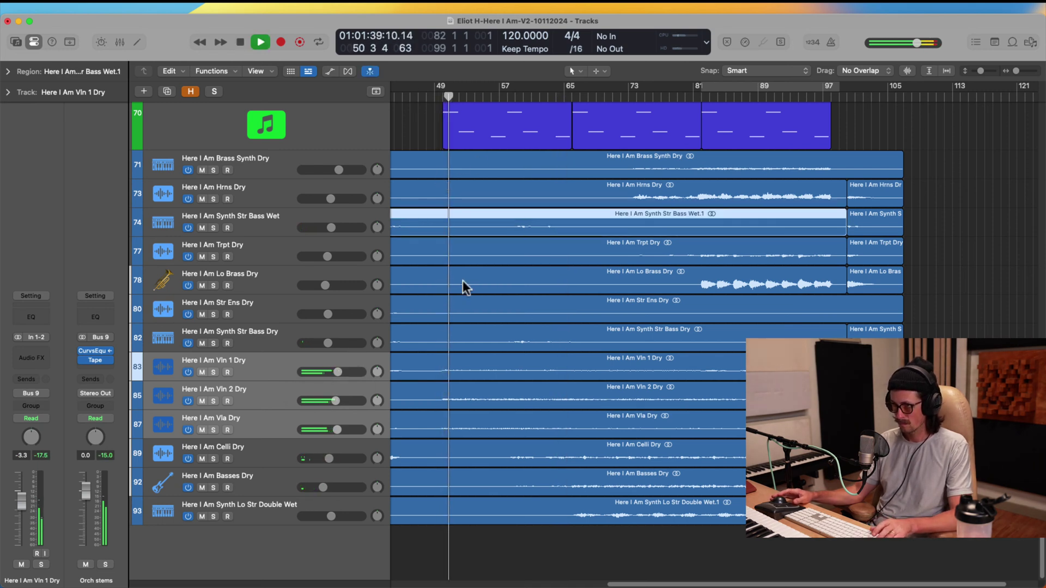
click(260, 364)
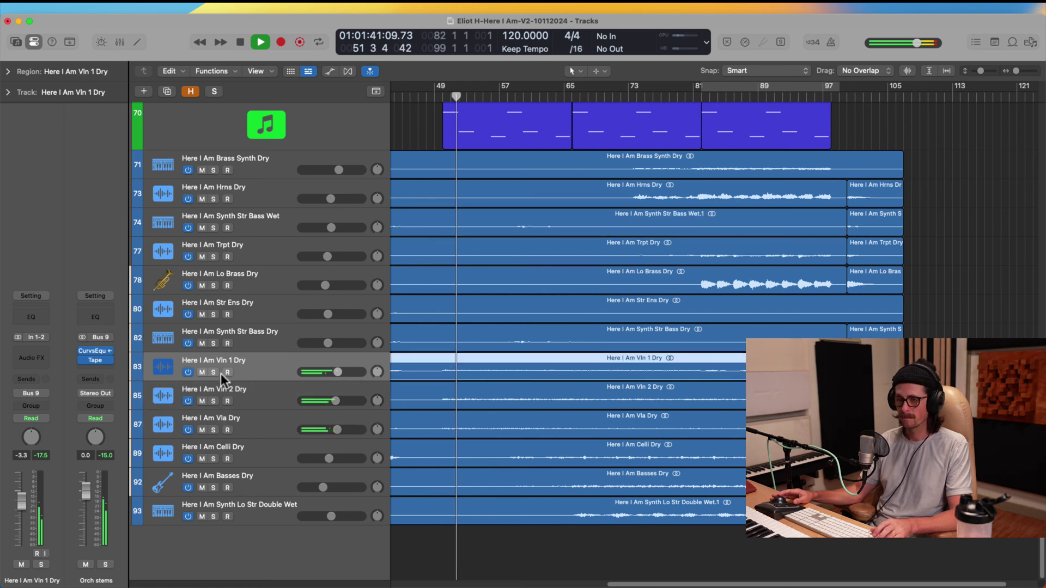
shift+click(260, 424)
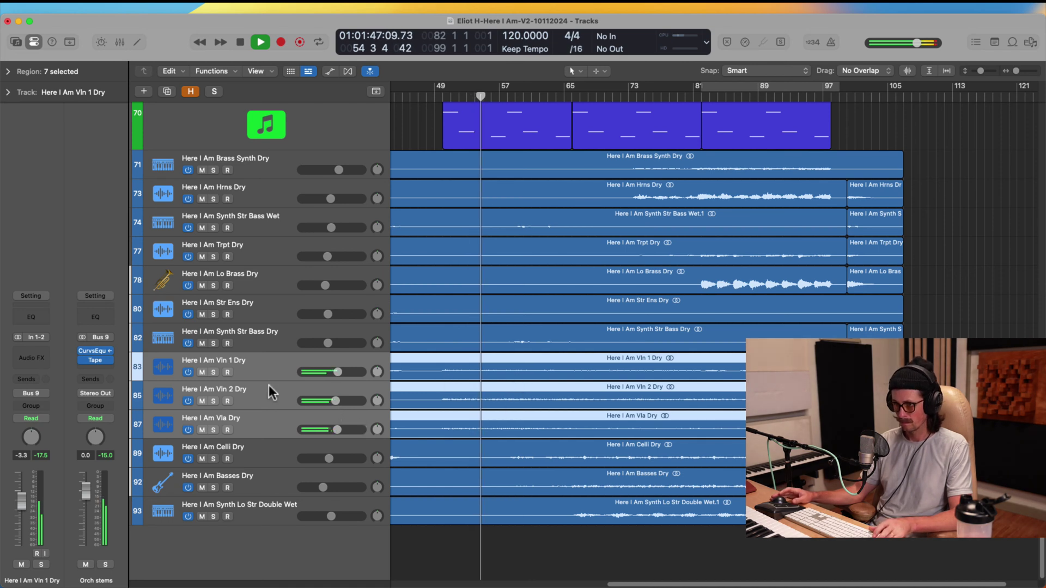
mouse_move(335, 401)
mouse_down()
mouse_move(368, 383)
mouse_move(343, 399)
mouse_up()
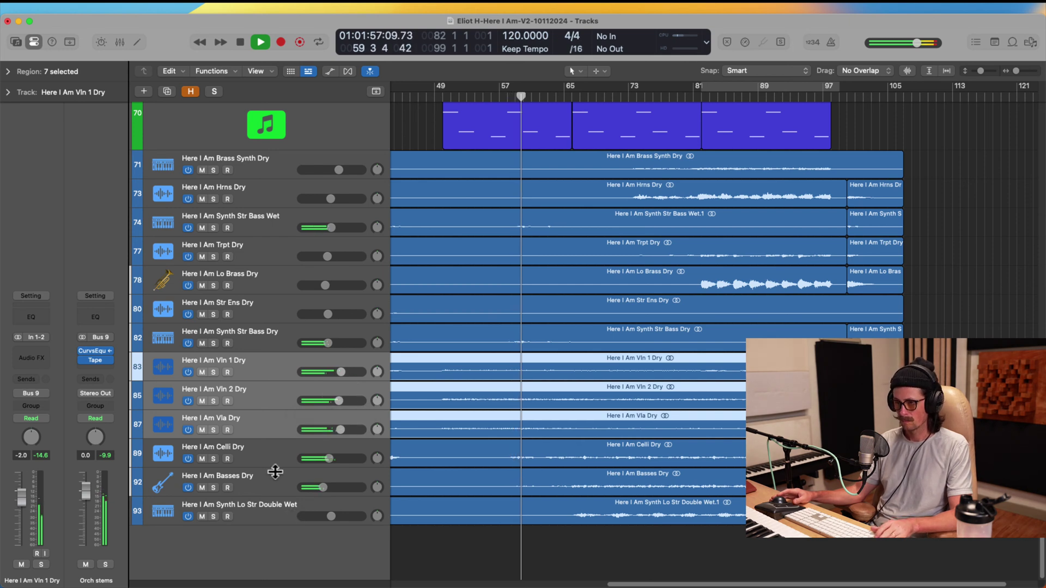
drag(323, 457, 336, 456)
Select the Basses Dry track and check it briefly in solo.
click(268, 487)
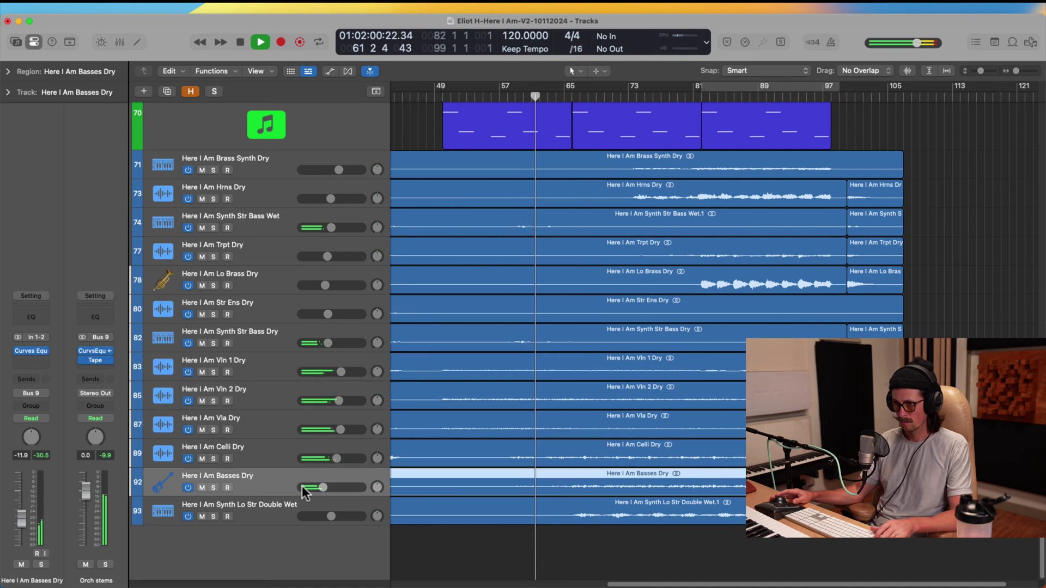
click(213, 488)
click(215, 488)
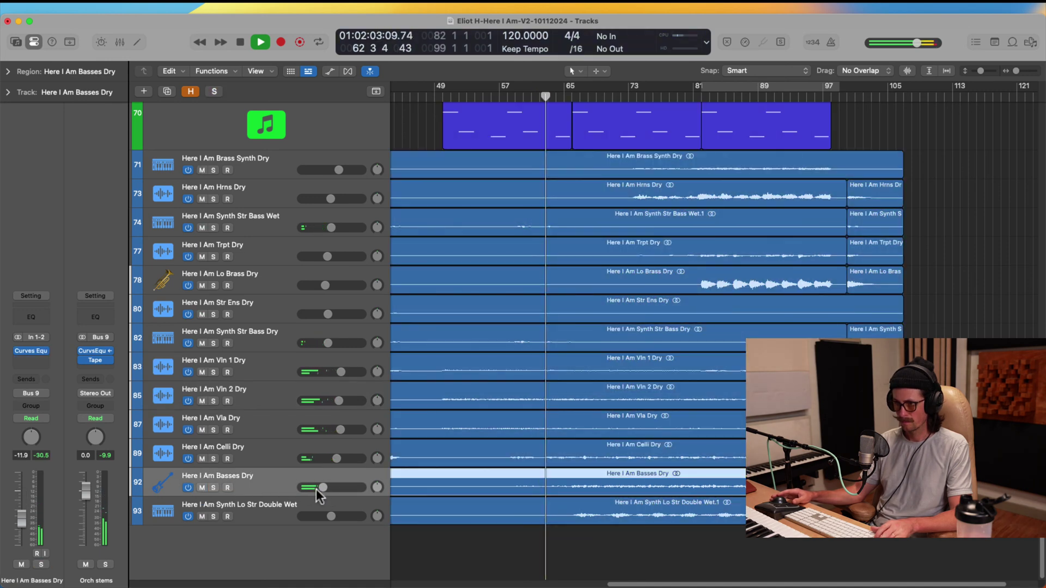
Raise the Basses Dry volume to -8.4 dB and check the Synth Lo Str Double Wet track in solo.
drag(326, 488, 334, 483)
click(270, 515)
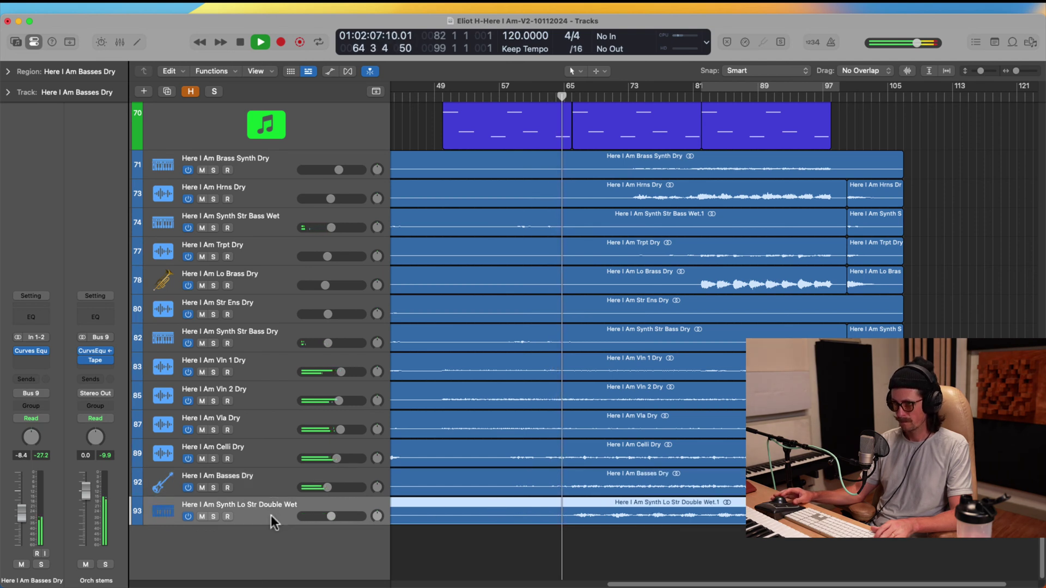
click(213, 516)
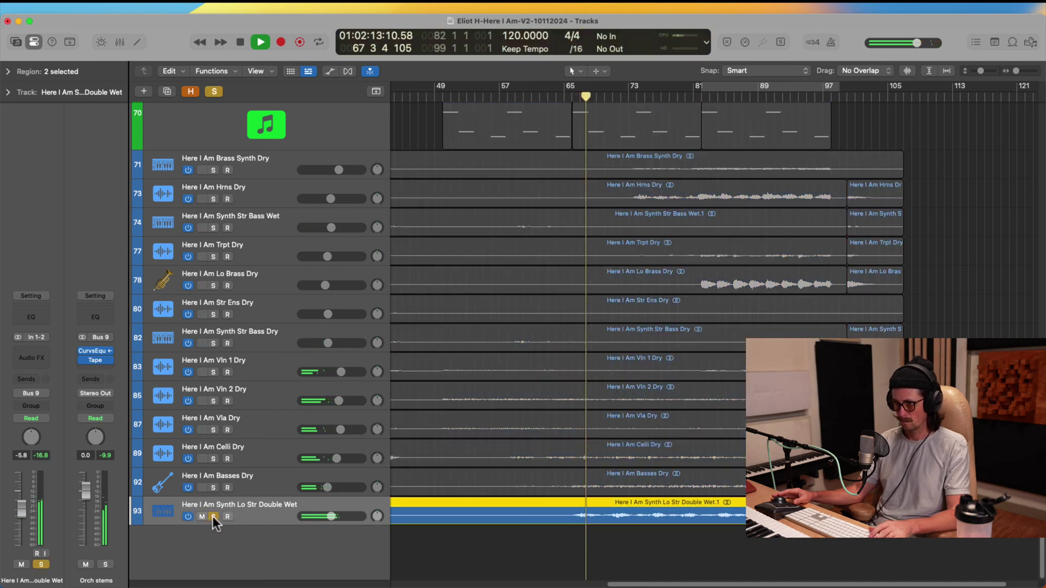
click(213, 517)
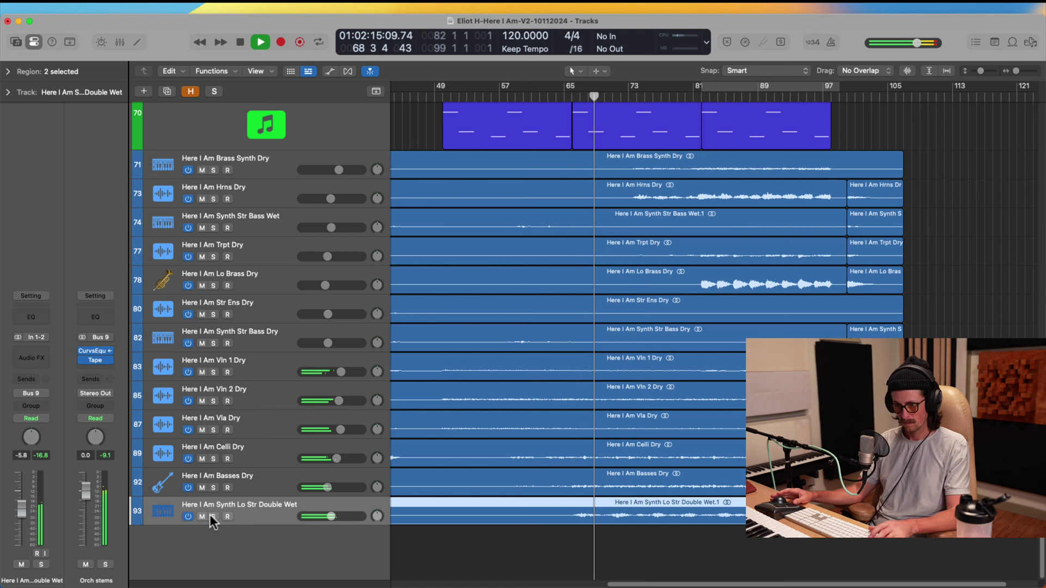
Mute the Synth Lo Str Double Wet track and hide it from the track list.
click(201, 517)
right_click(262, 518)
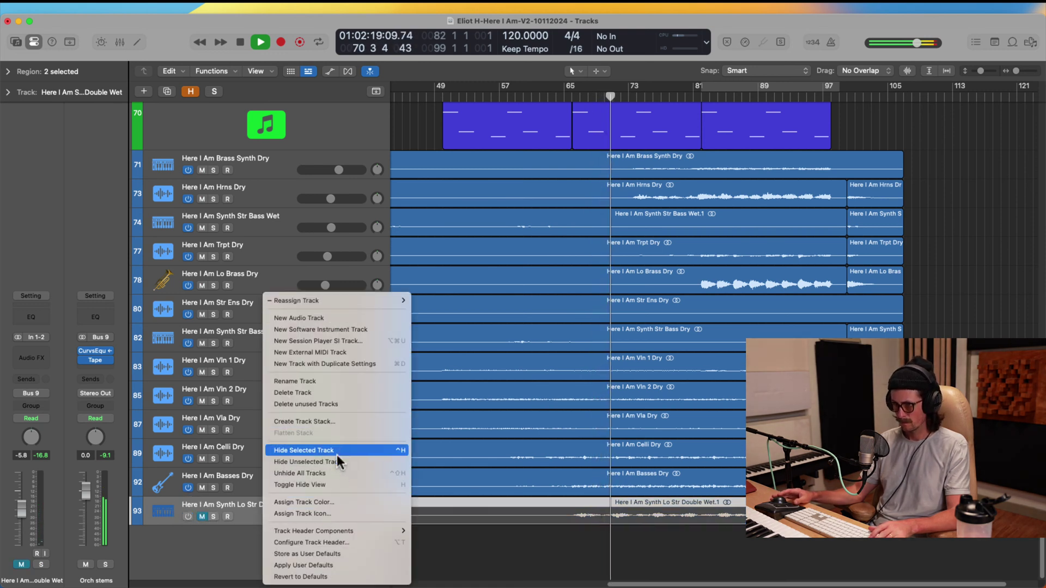
click(305, 450)
scroll(634, 470, up, 3)
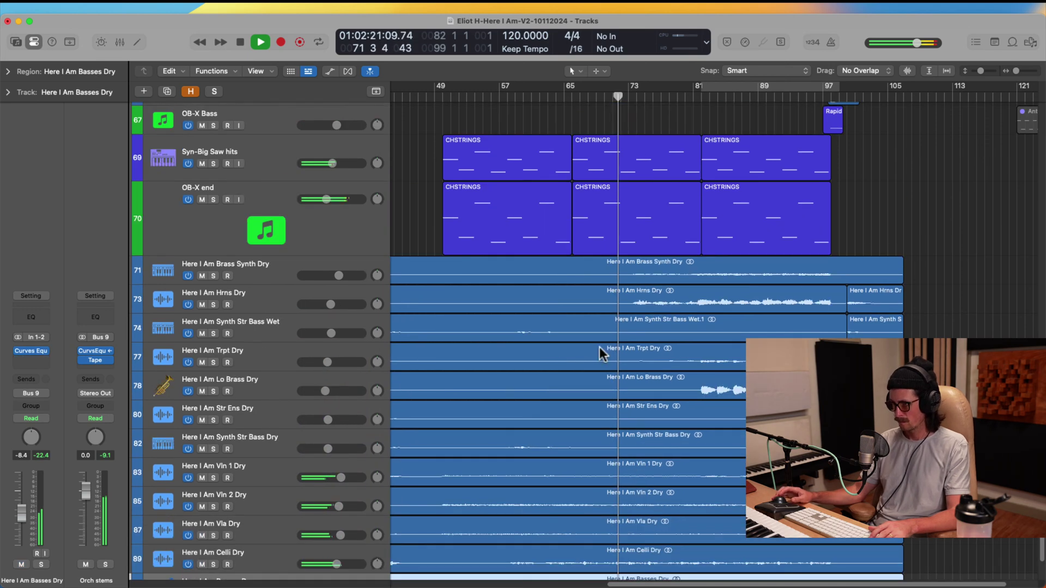
scroll(681, 368, down, 3)
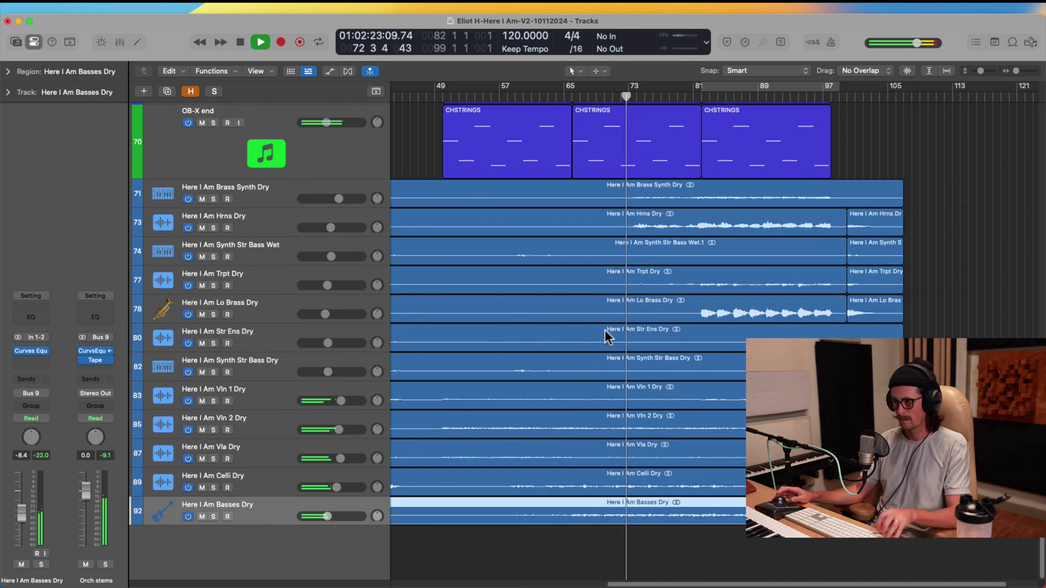
Check the Hrns Dry track briefly in solo and raise its volume to -4.3 dB.
ctrl+alt+click(605, 330)
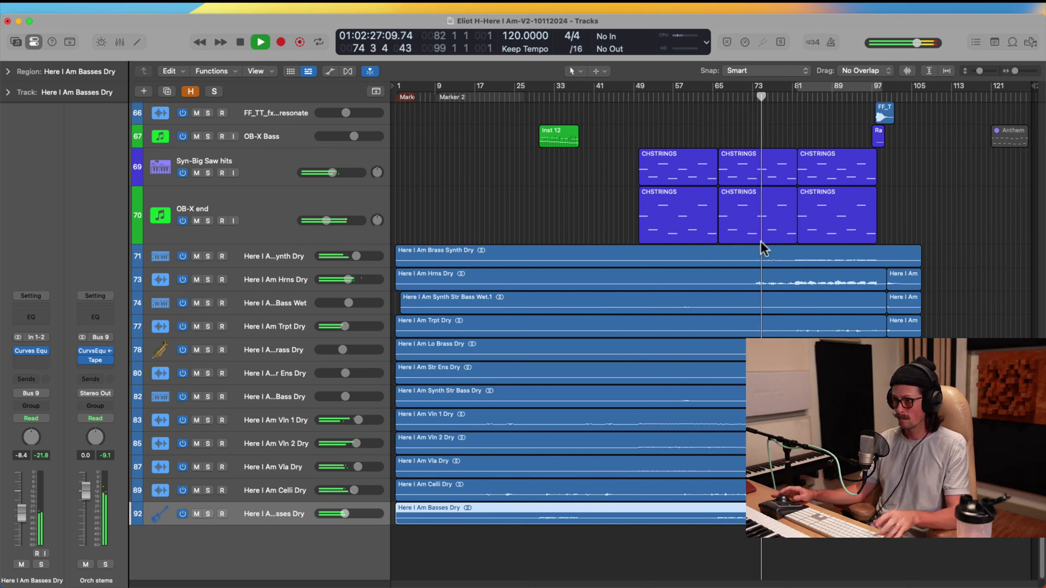
drag(708, 224, 997, 379)
click(251, 303)
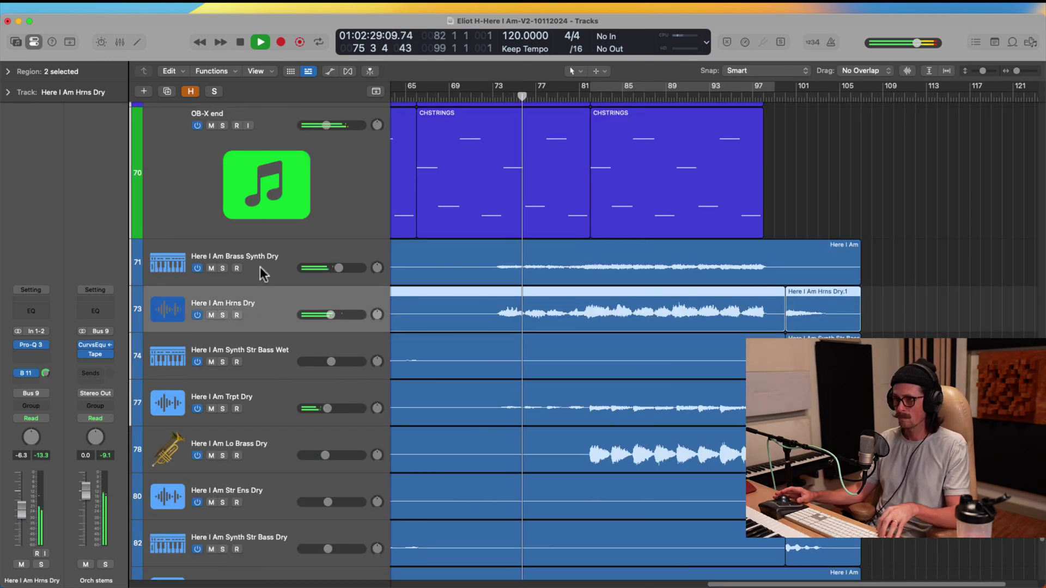
click(264, 274)
click(262, 310)
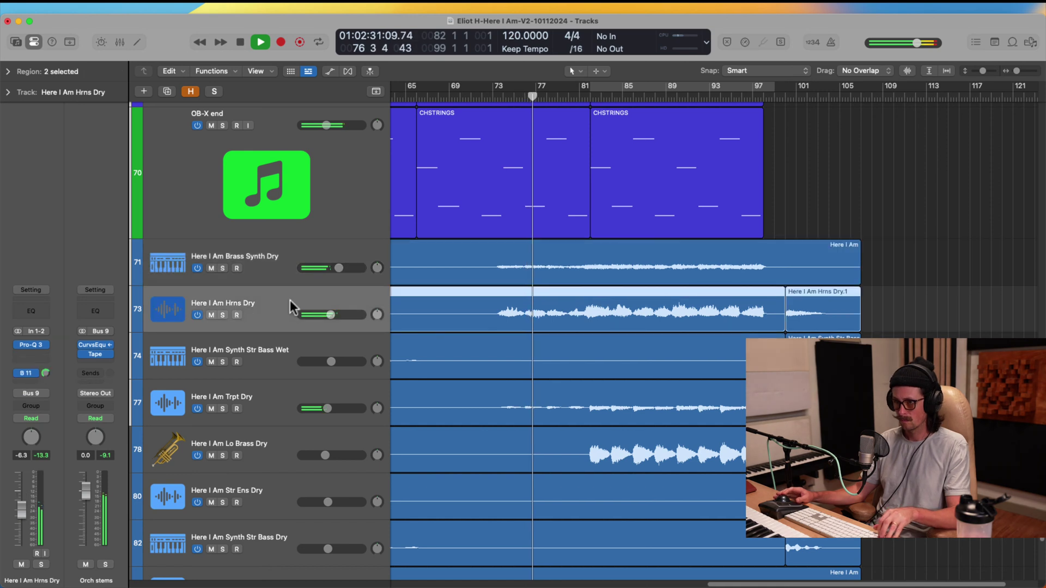
click(222, 316)
click(222, 315)
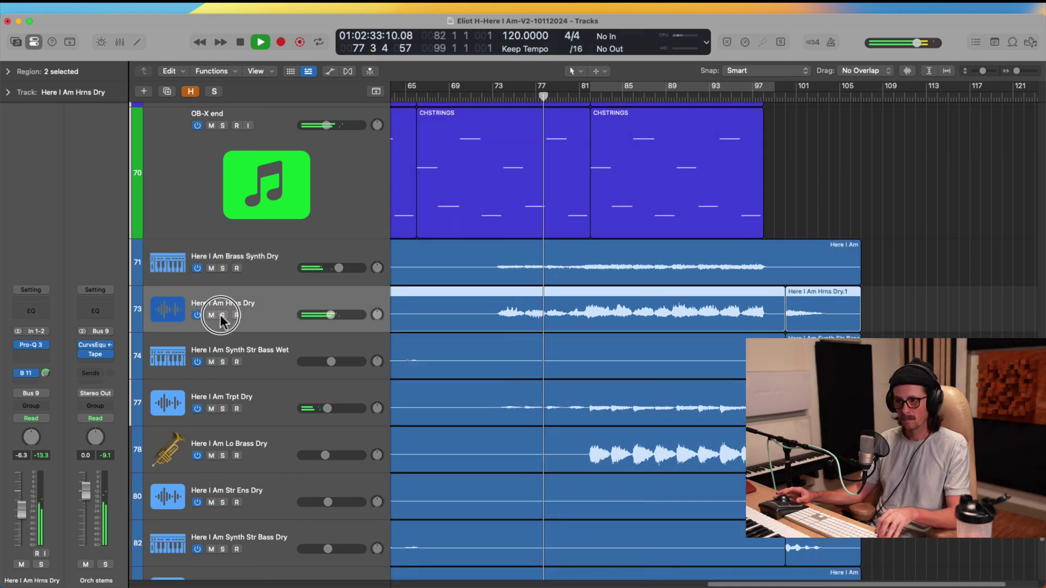
drag(330, 313, 338, 304)
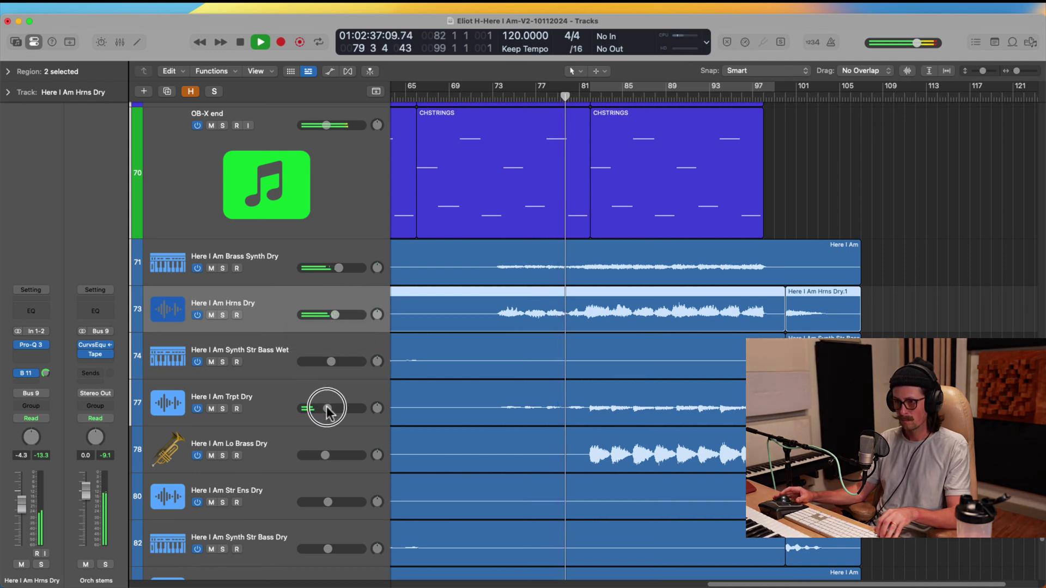
Raise the Trpt Dry volume to -4.6 dB and move the track above Brass Synth Dry.
drag(327, 410, 338, 394)
drag(275, 402, 271, 254)
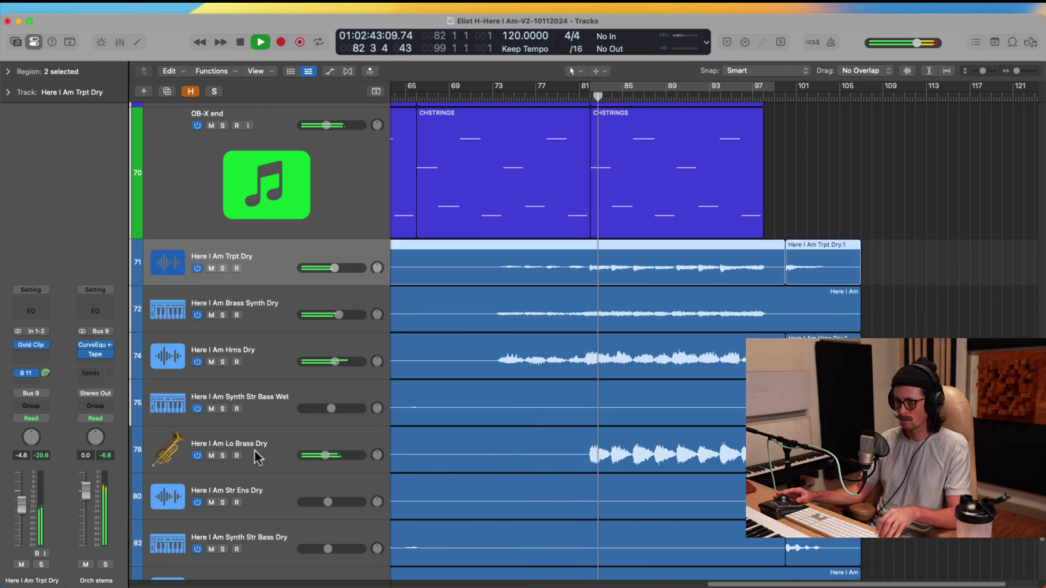
Replay from about bar 81 with Trpt, Brass Synth and Hrns Dry soloed together, and lower the Hrns Dry volume to -5.2 dB.
click(319, 456)
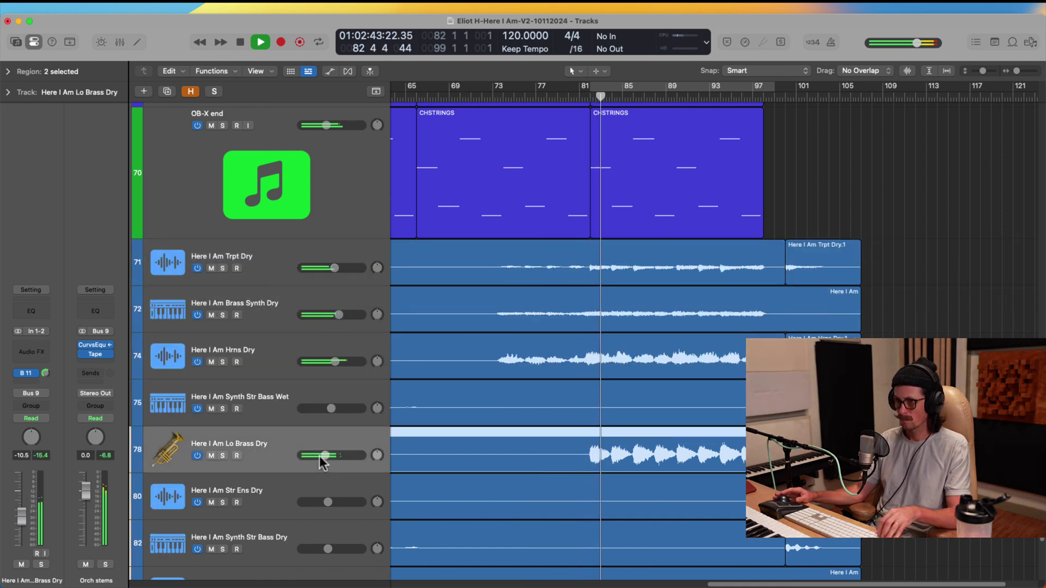
click(335, 363)
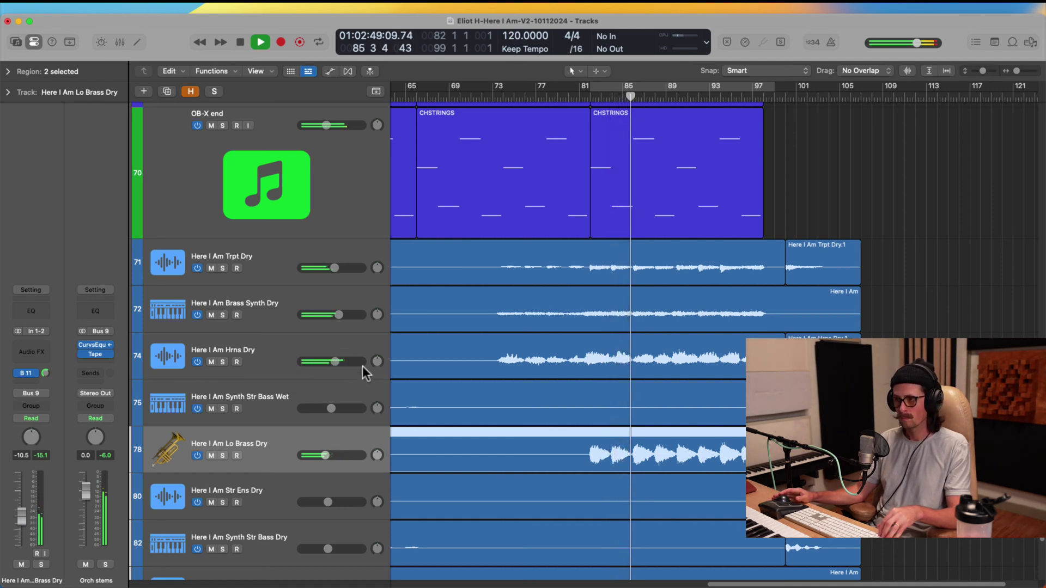
click(578, 99)
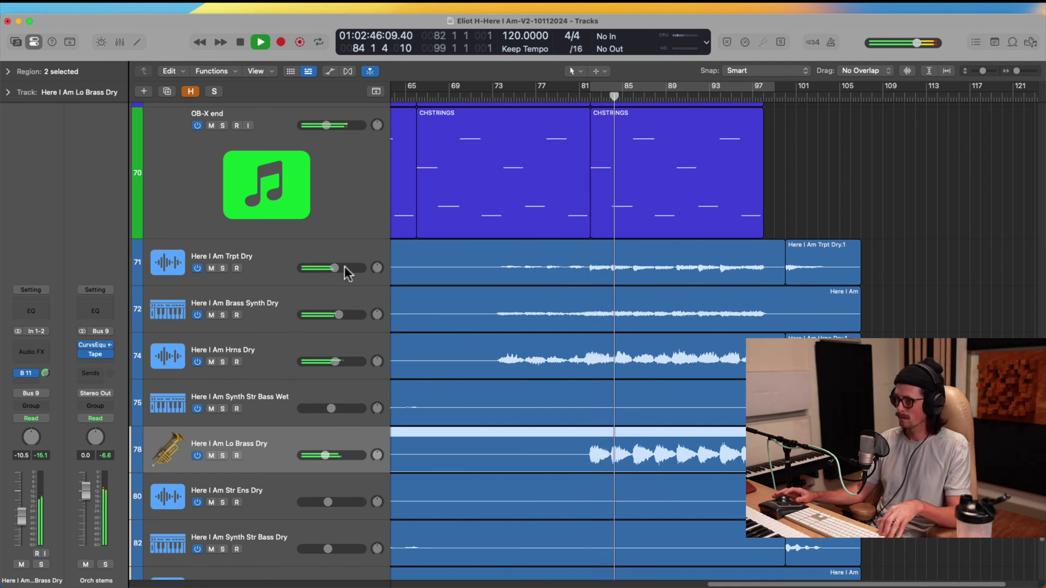
click(222, 268)
click(607, 97)
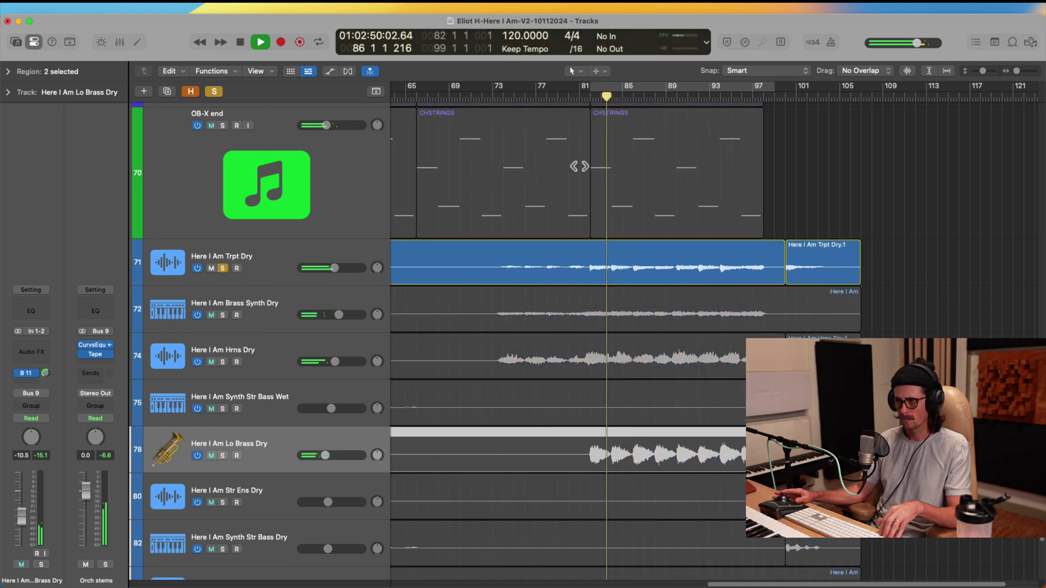
click(223, 315)
click(222, 362)
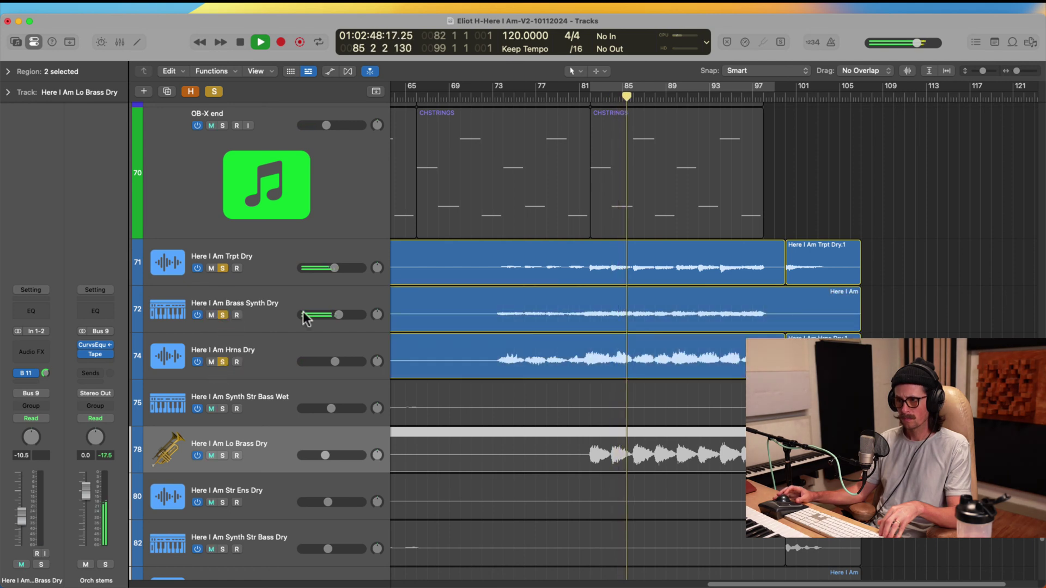
click(589, 97)
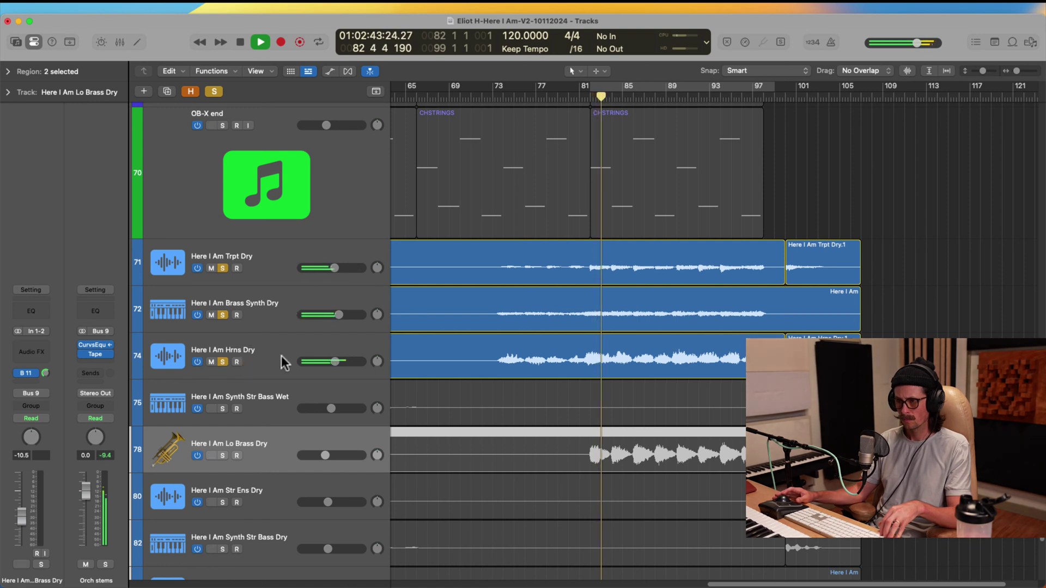
drag(336, 362, 333, 361)
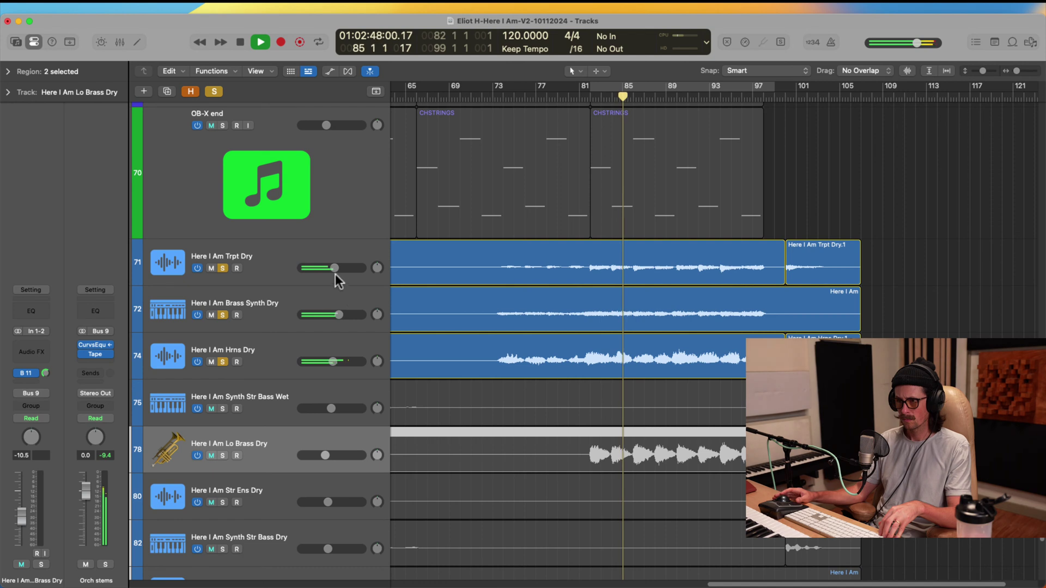
Add Lo Brass Dry, OB-X end and Syn-Big Saw hits to the soloed brass tracks, replaying from about bar 82.
click(223, 456)
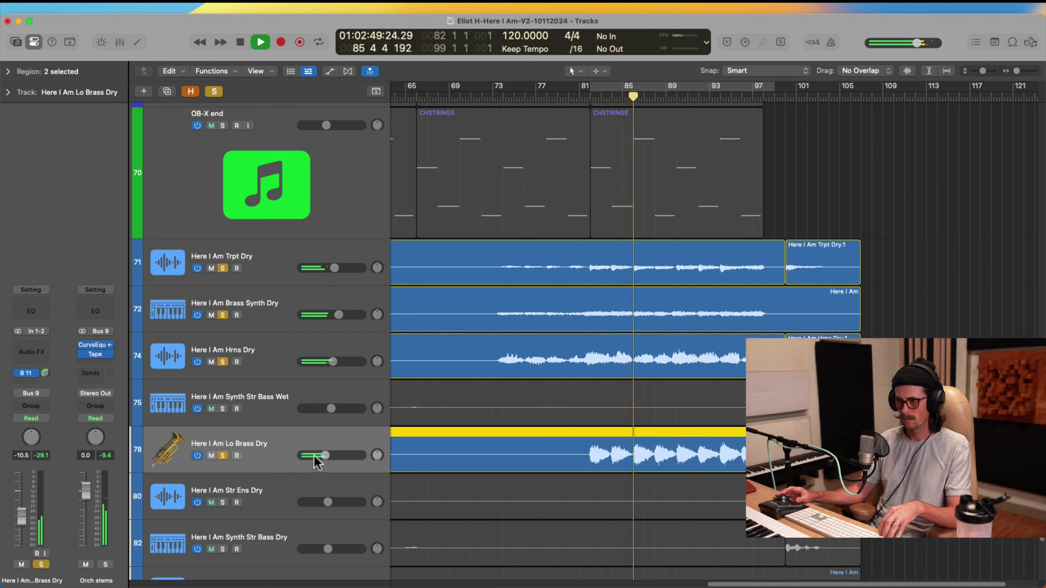
click(601, 99)
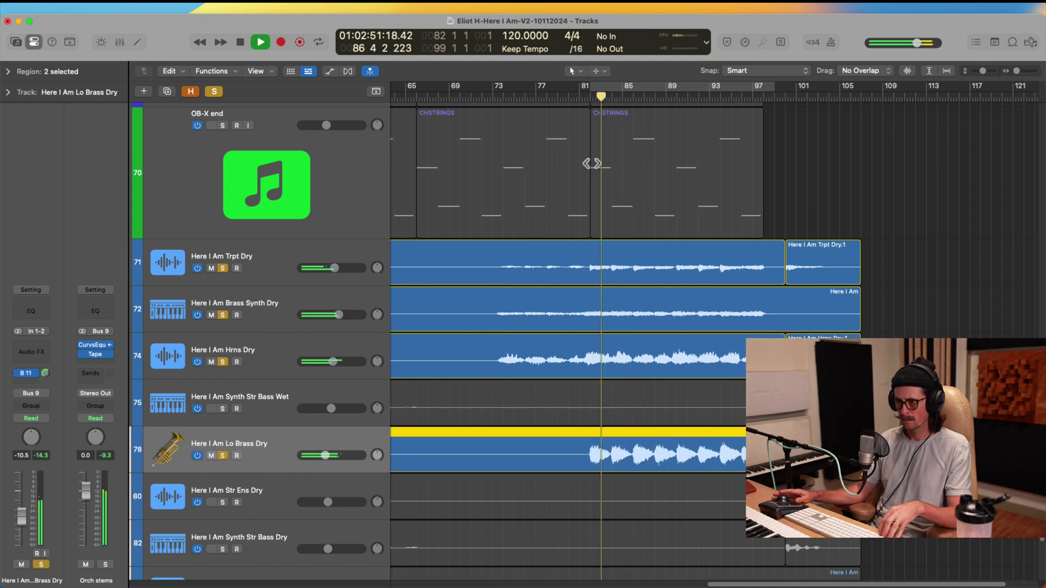
scroll(507, 329, up, 5)
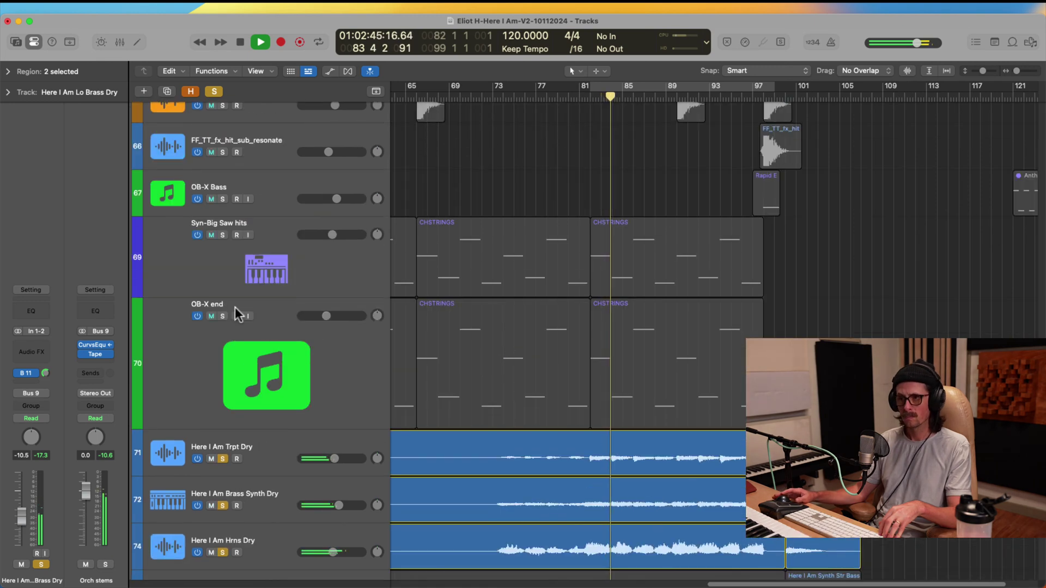
click(222, 317)
click(223, 235)
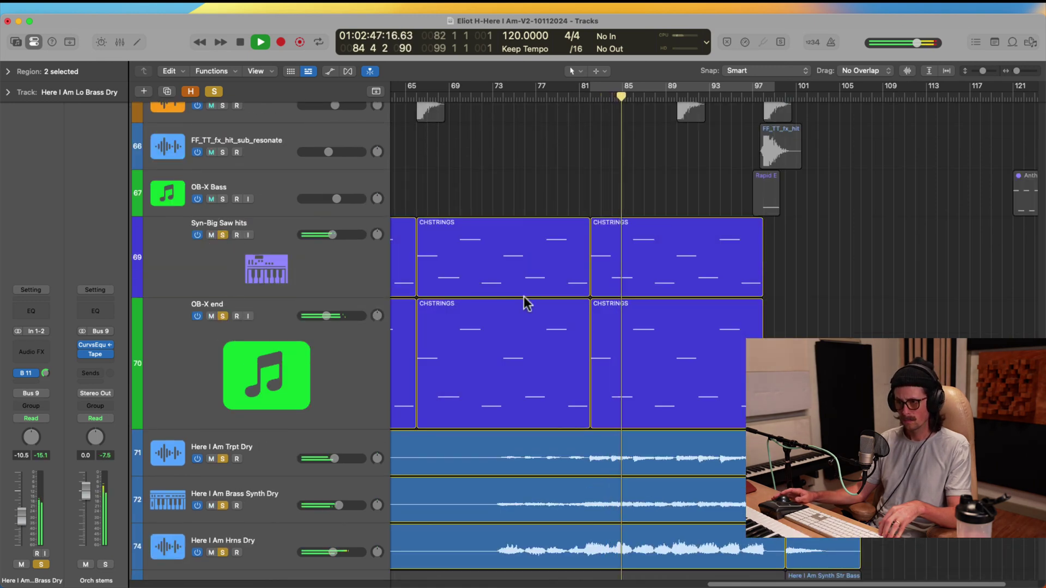
Look through the drum, vocal, guitar and bass tracks above while the solo plays, and release all solos.
scroll(525, 296, up, 3)
scroll(595, 237, up, 12)
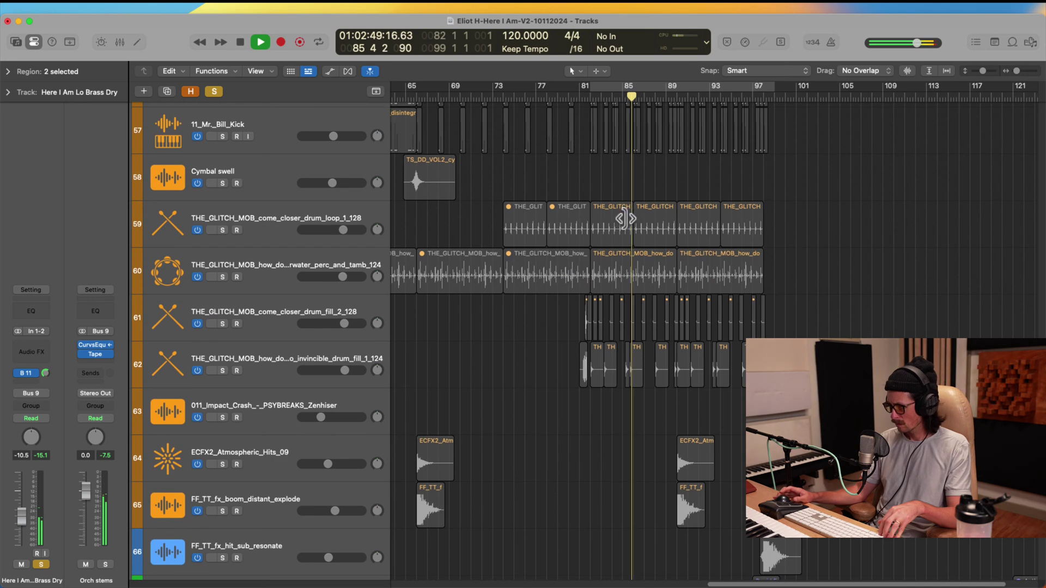
scroll(742, 251, up, 7)
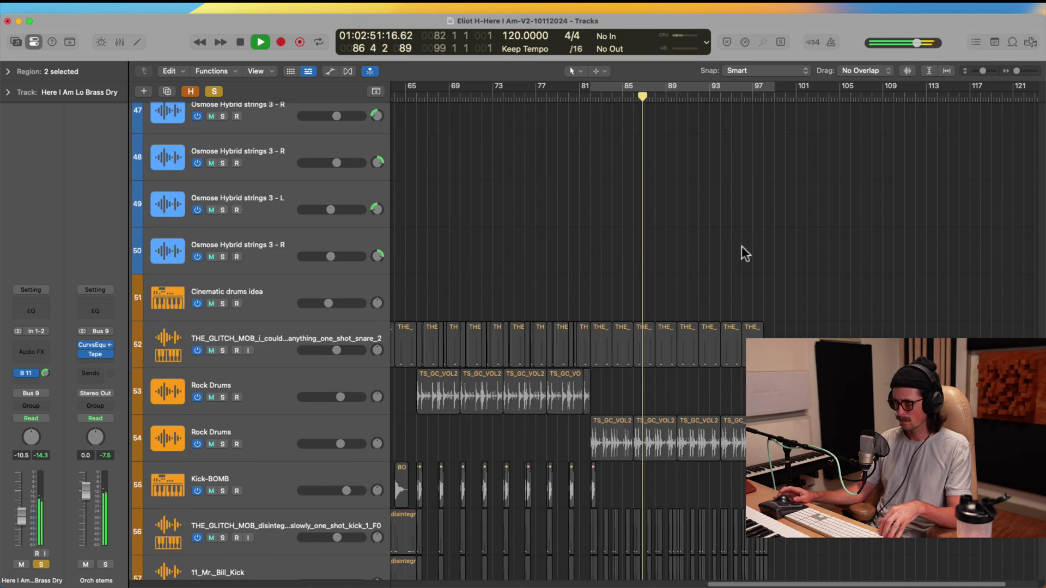
scroll(739, 241, up, 20)
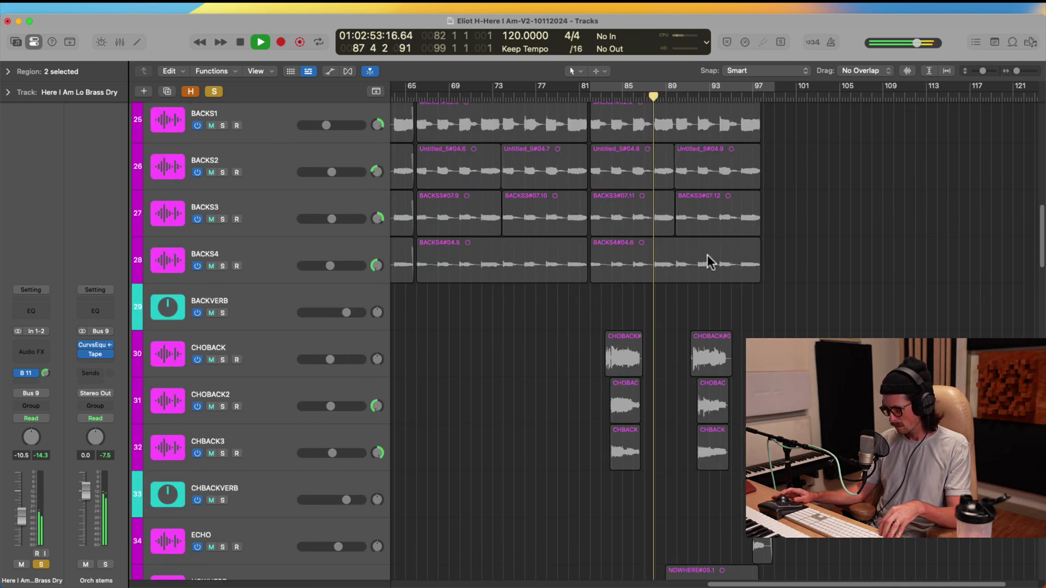
scroll(707, 255, up, 10)
scroll(706, 253, down, 15)
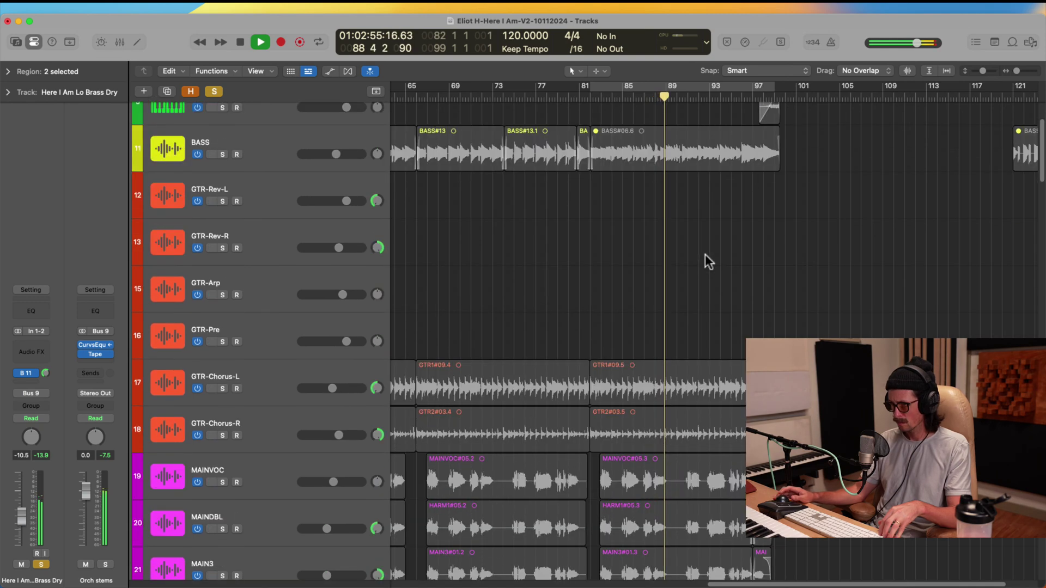
scroll(708, 382, down, 20)
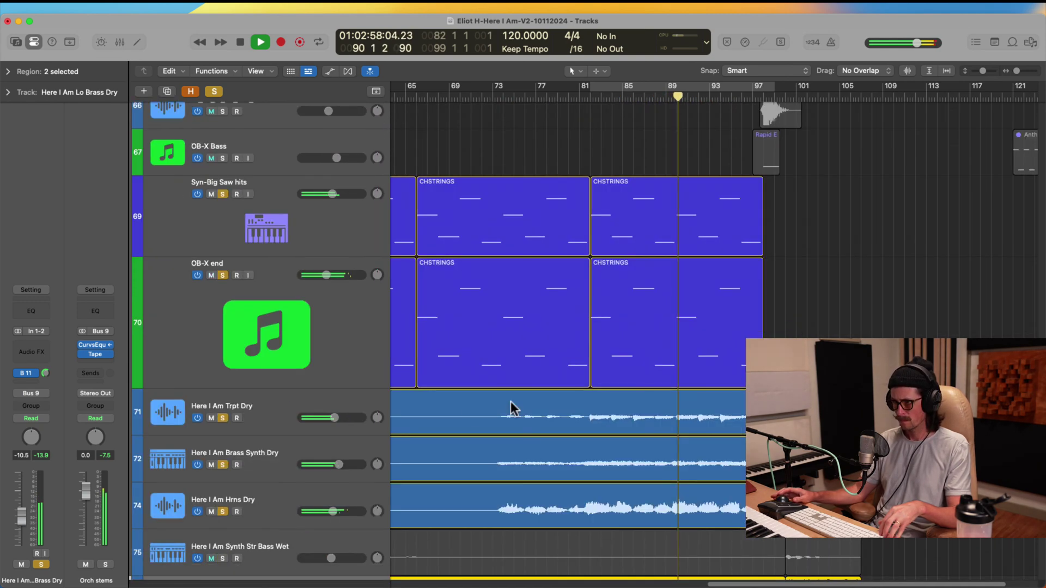
click(222, 418)
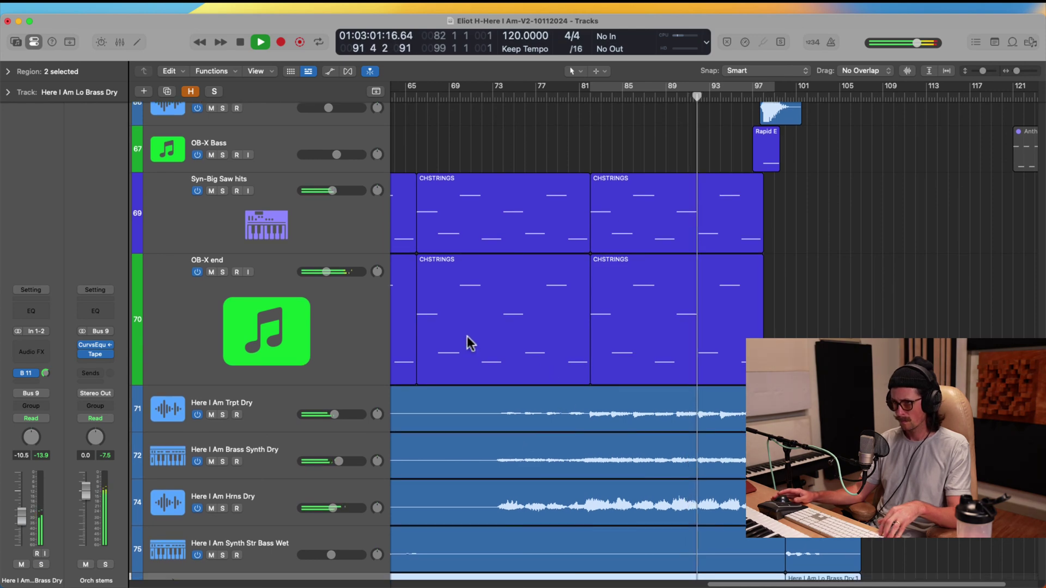
Look over the brass and string stems while the full mix plays, and select the Hrns Dry track.
scroll(671, 436, down, 3)
scroll(567, 424, down, 6)
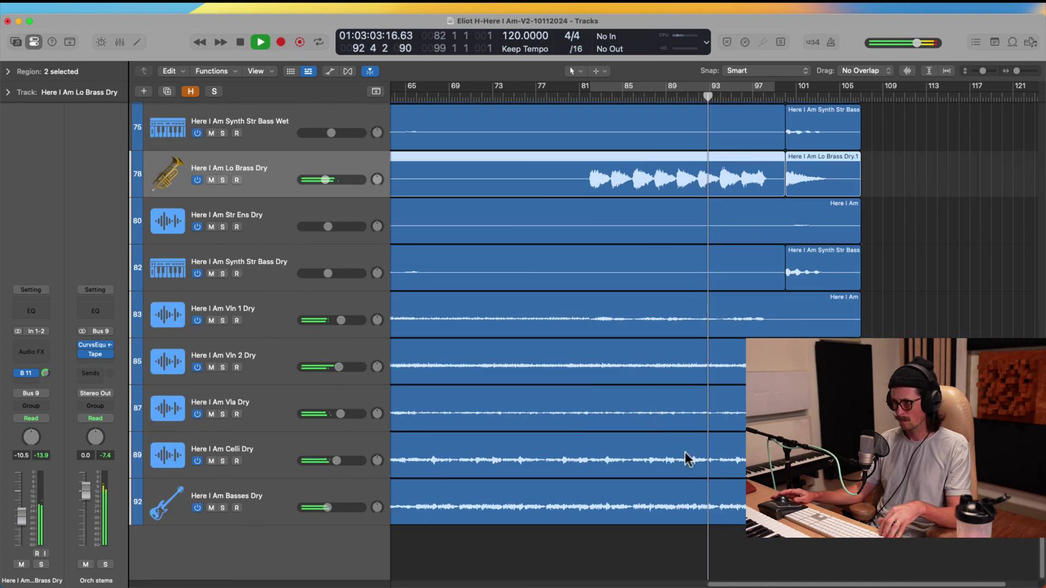
scroll(600, 447, up, 2)
scroll(493, 361, up, 3)
ctrl+alt+click(679, 363)
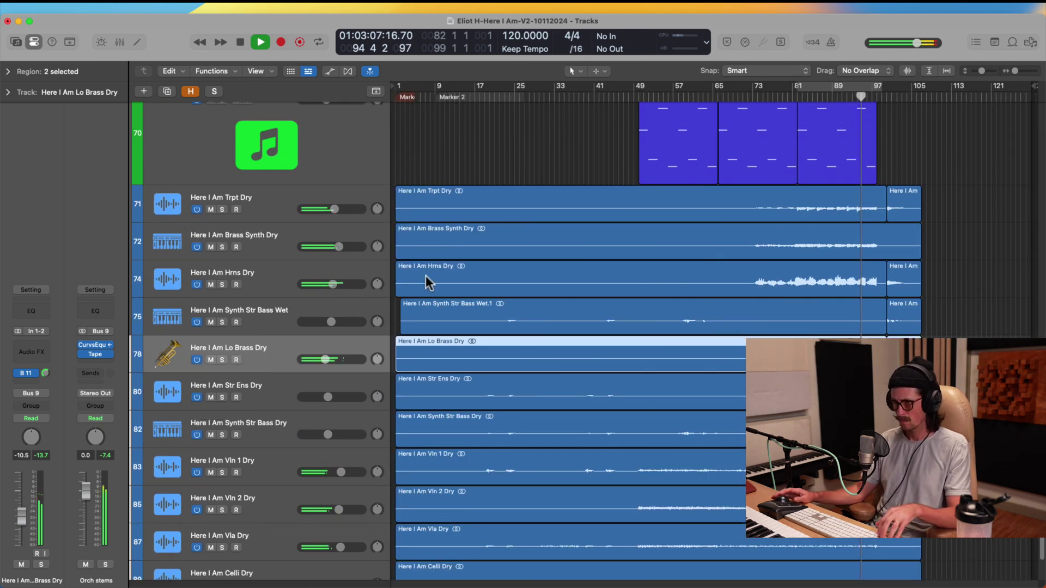
click(274, 283)
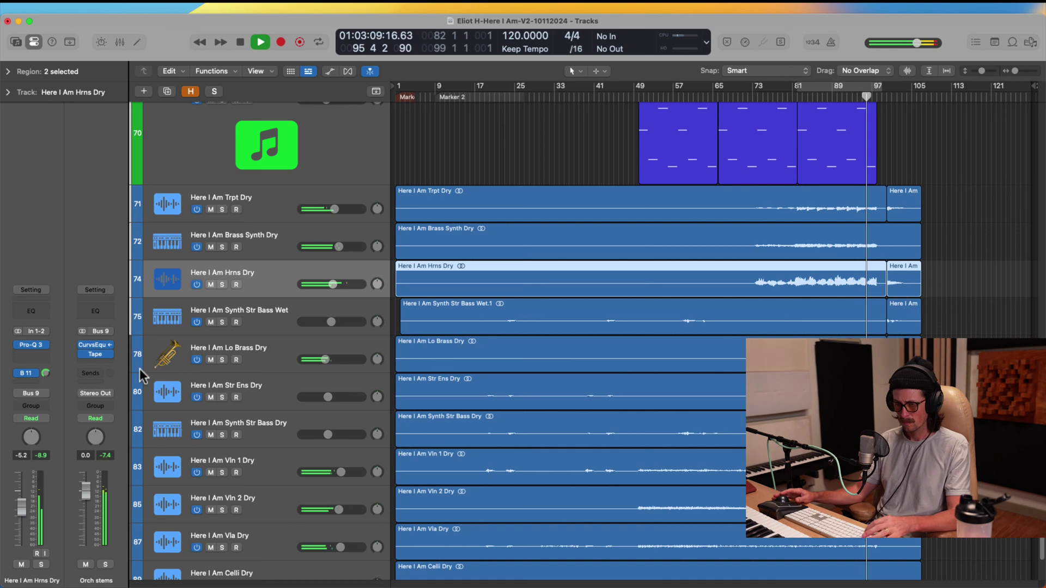
Open the mixer and the Stereo Out's Pro-Q 3, and set the gain of the band near 477 Hz to -0.53 dB.
key(x)
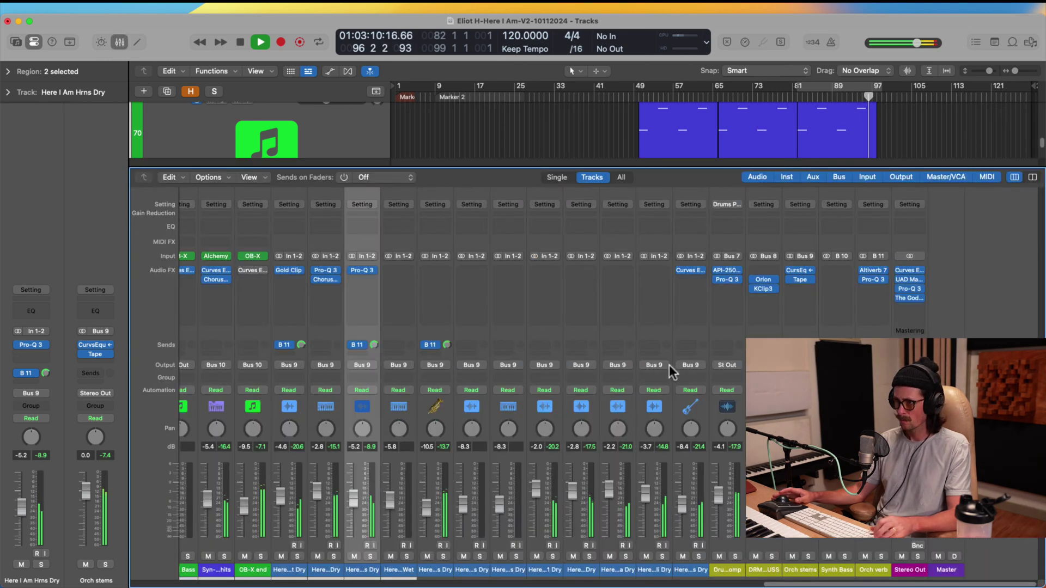
click(909, 289)
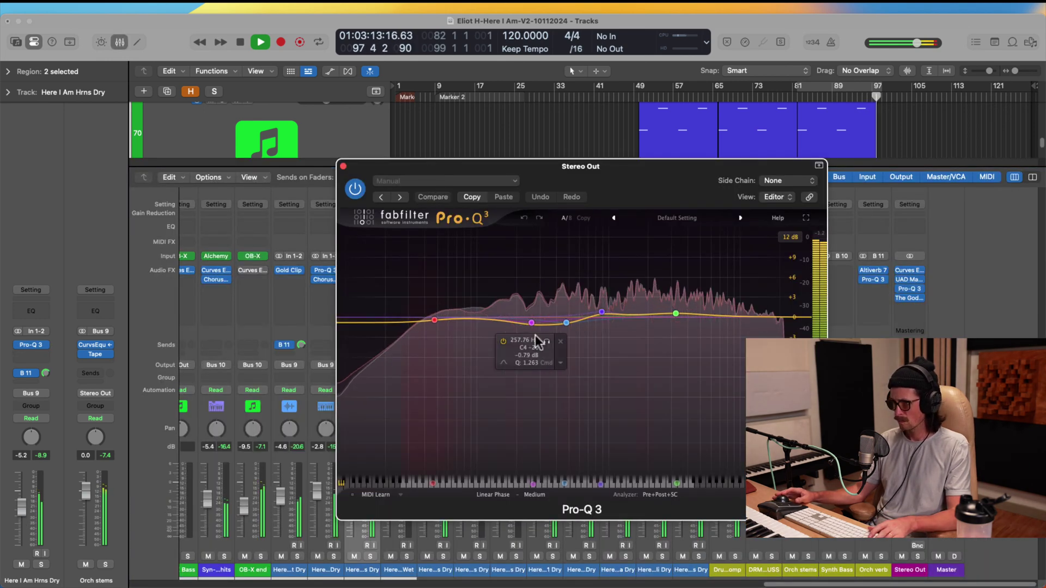
drag(568, 323, 567, 321)
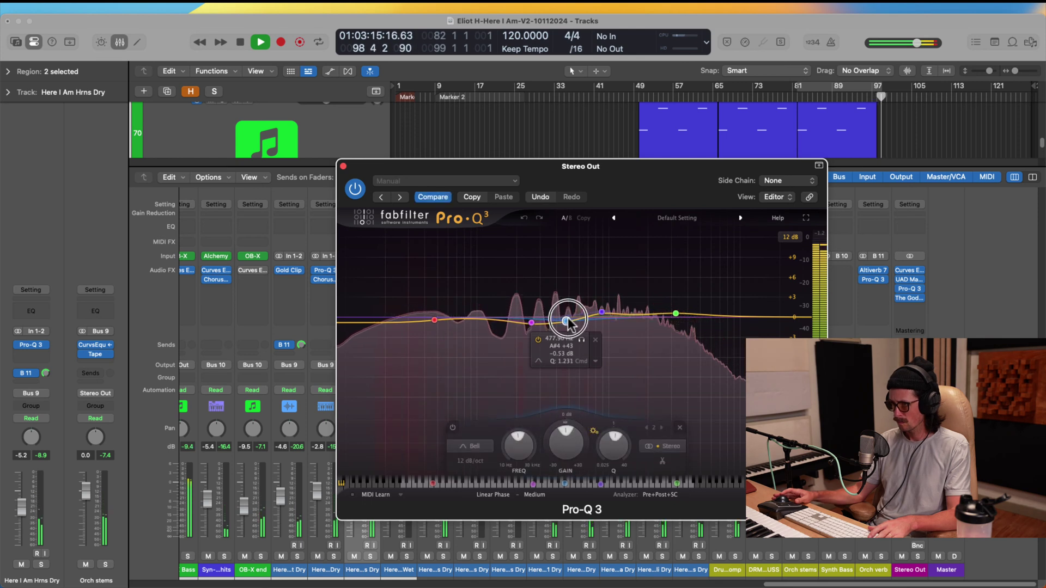
Move the Stereo Out Pro-Q 3's low shelf to about 96 Hz at -1.00 dB and replay from about bar 88.
key(space)
drag(435, 321, 476, 321)
click(831, 97)
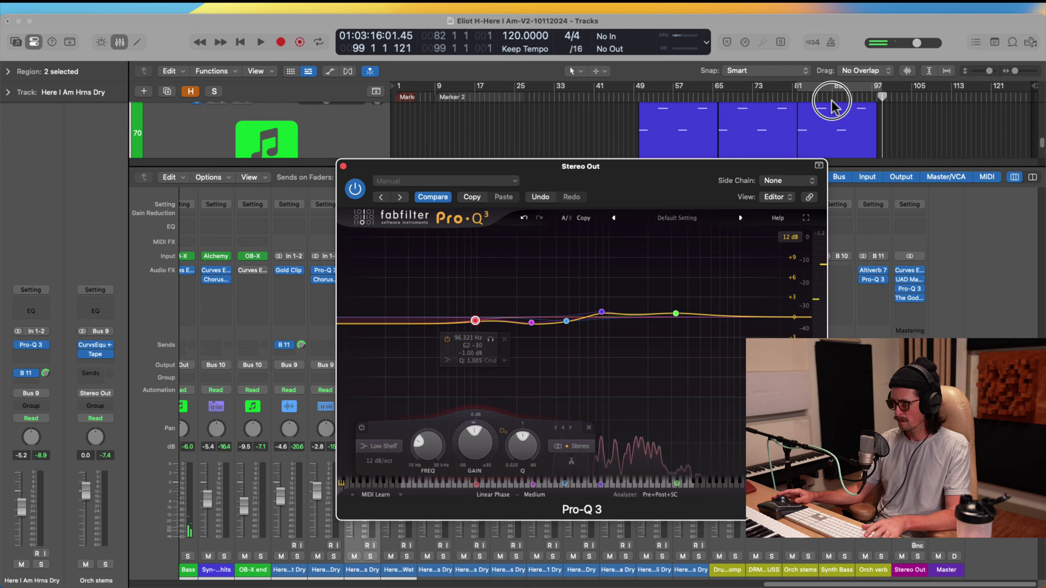
key(space)
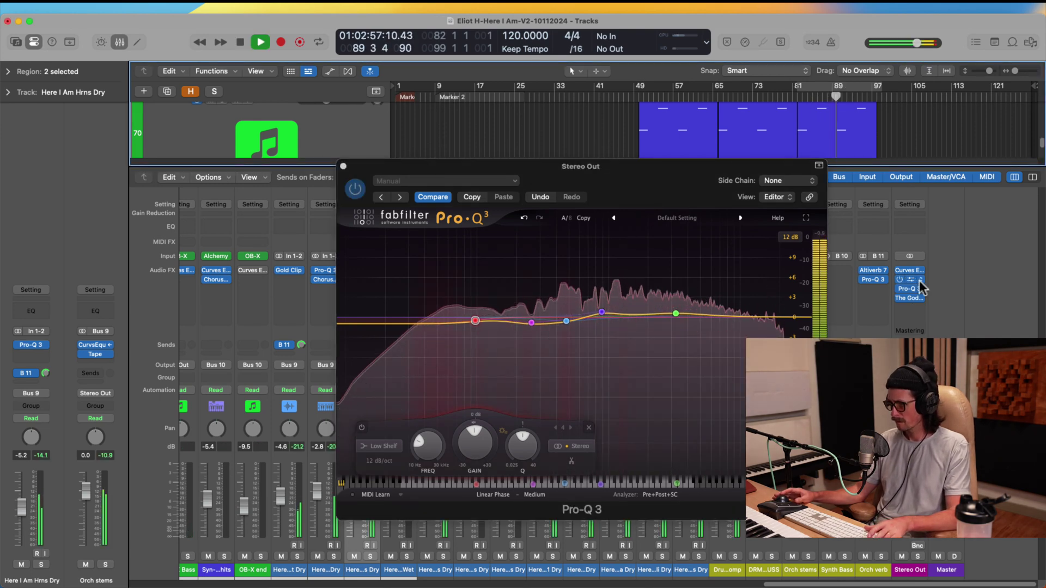
Open the Stereo Out's UAD Manley Variable Mu, fine-tune its attack, dry/wet mix and threshold during playback, and close it.
click(911, 280)
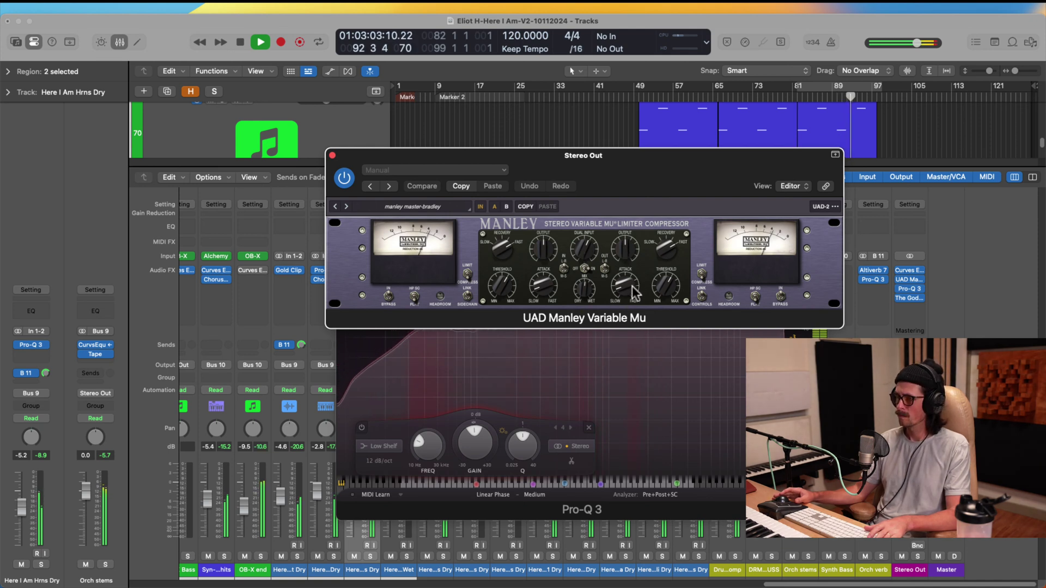
drag(634, 294, 632, 289)
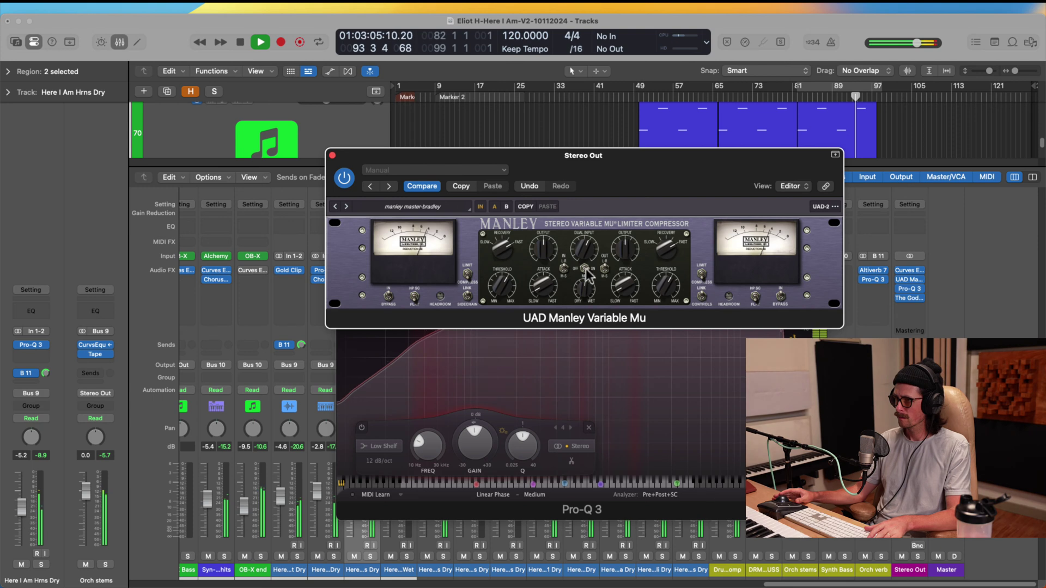
drag(585, 290, 580, 117)
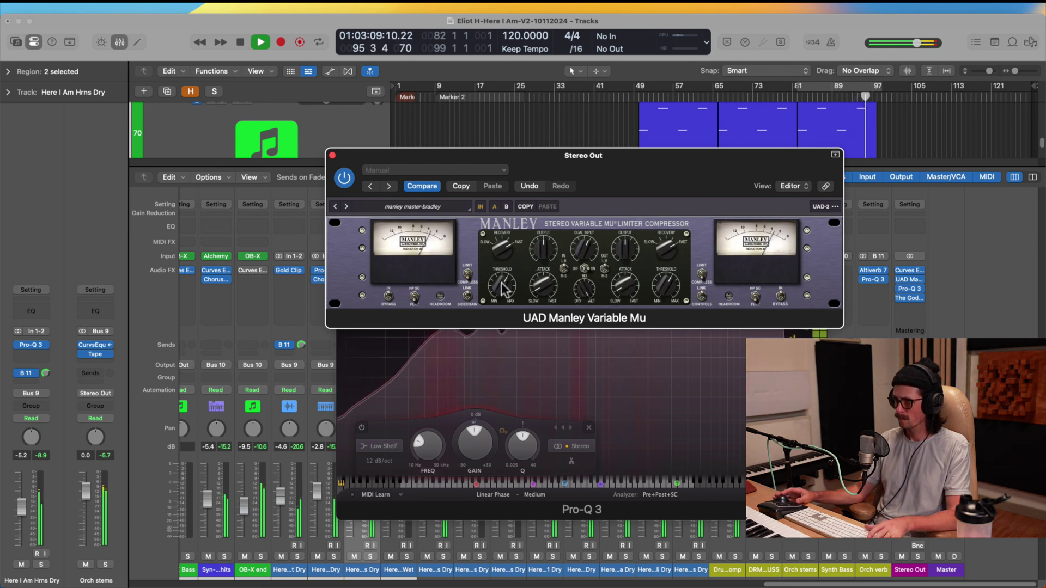
drag(504, 289, 506, 256)
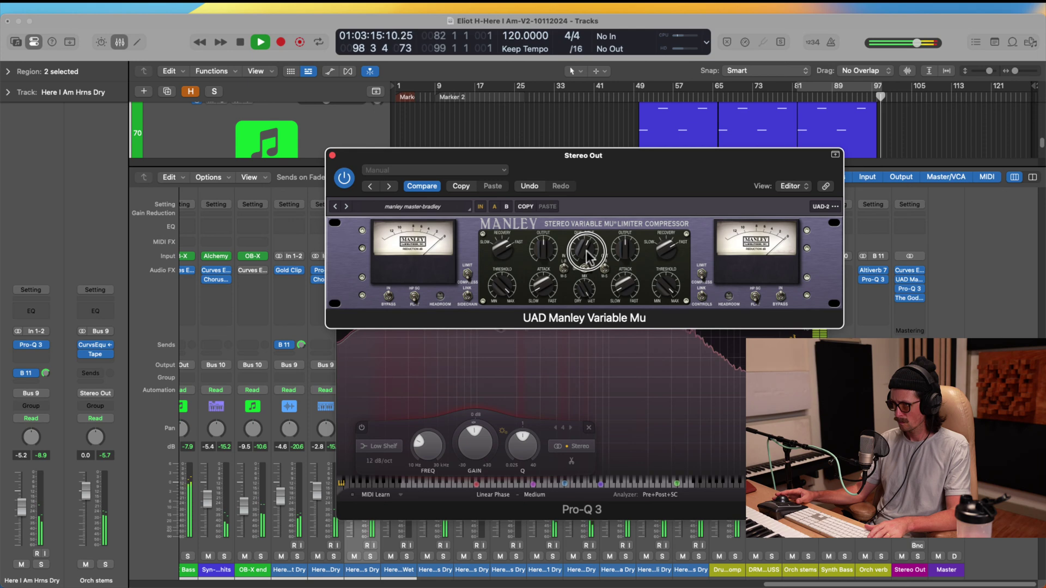
click(332, 156)
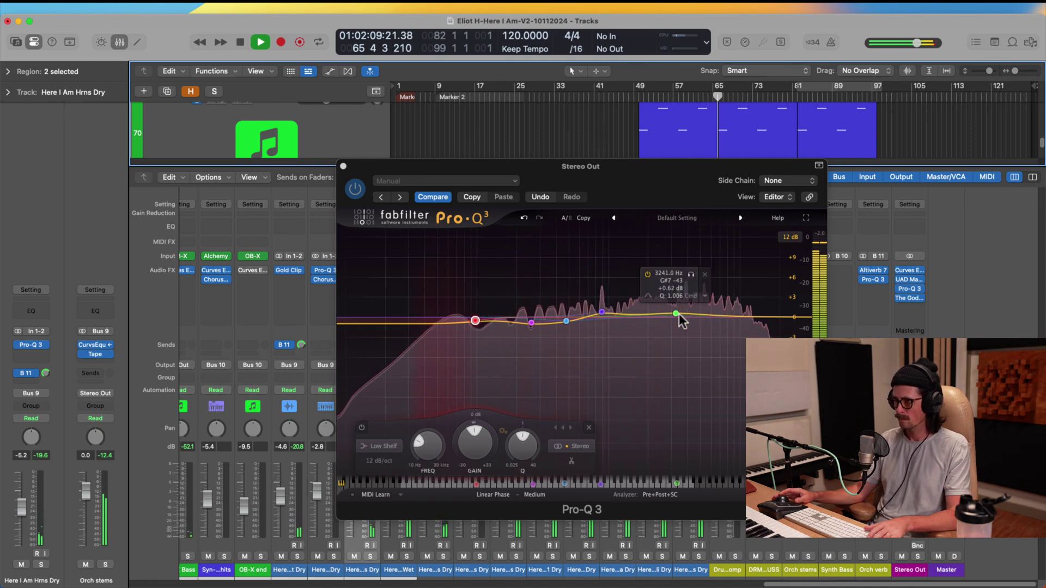
Close the Pro-Q 3, open The God Particle on the Stereo Out, and set its amount to 99%.
click(343, 166)
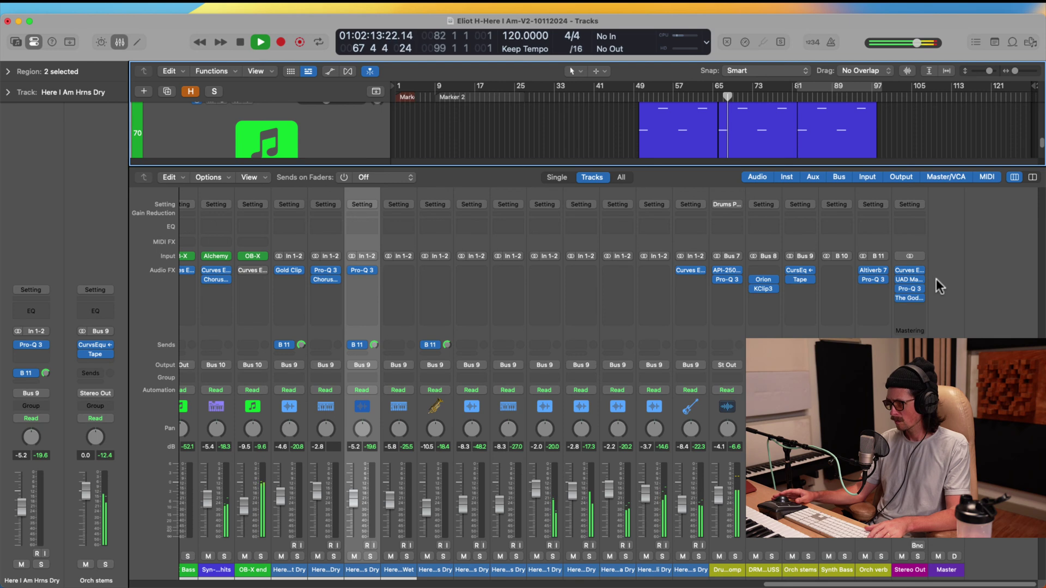
mouse_move(911, 287)
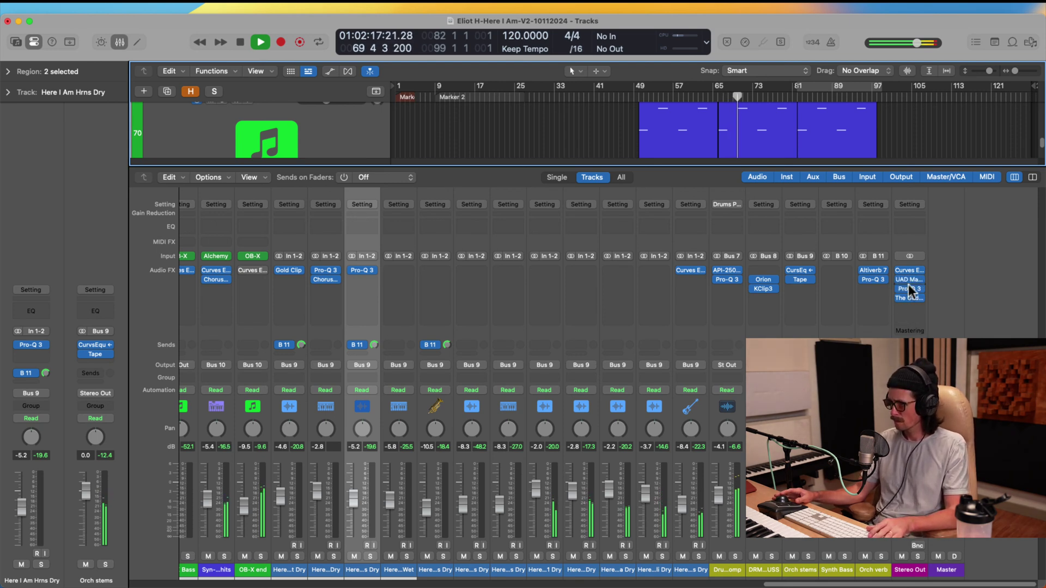
click(909, 298)
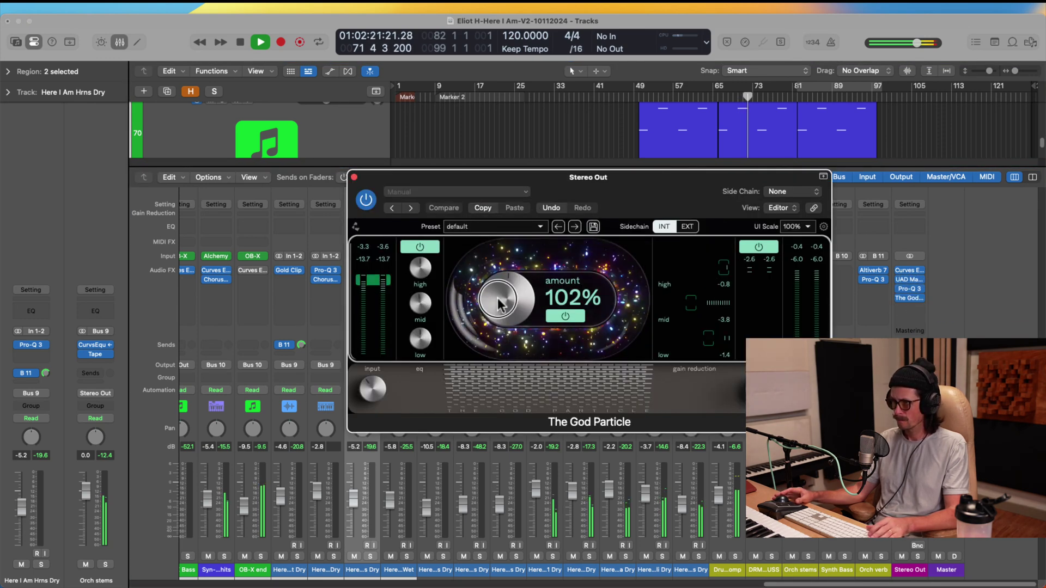
drag(497, 302, 497, 306)
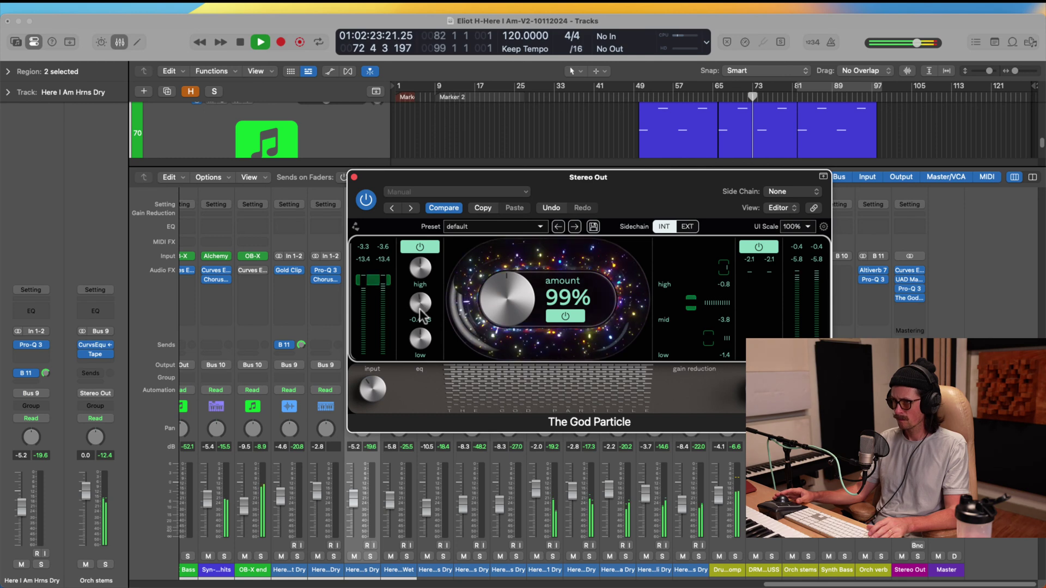
mouse_move(376, 387)
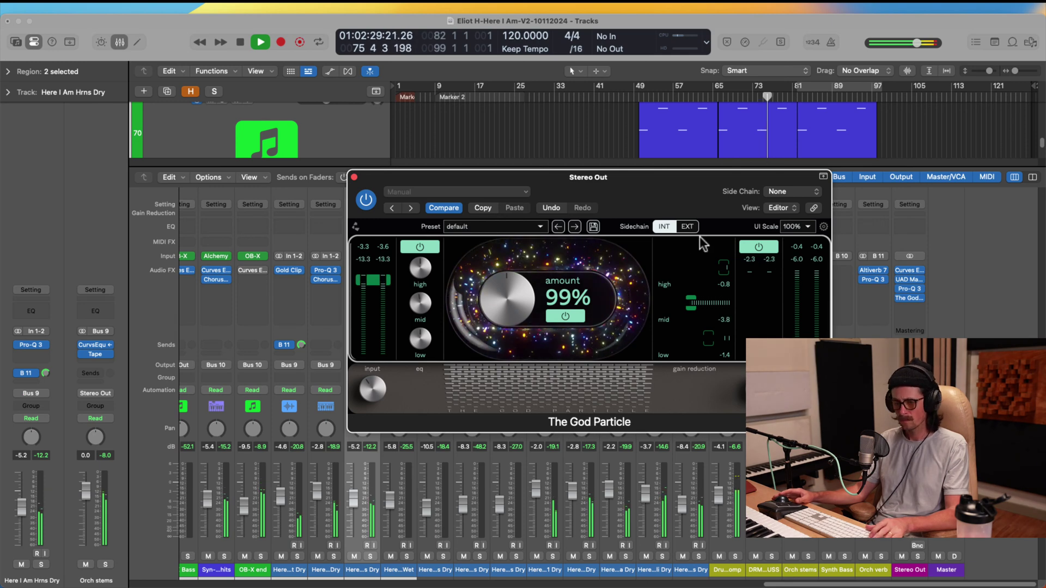
Hide the mixer, set a cycle range from bar 82 to bar 105, and zoom in on the selected horn regions.
key(x)
drag(665, 175, 529, 143)
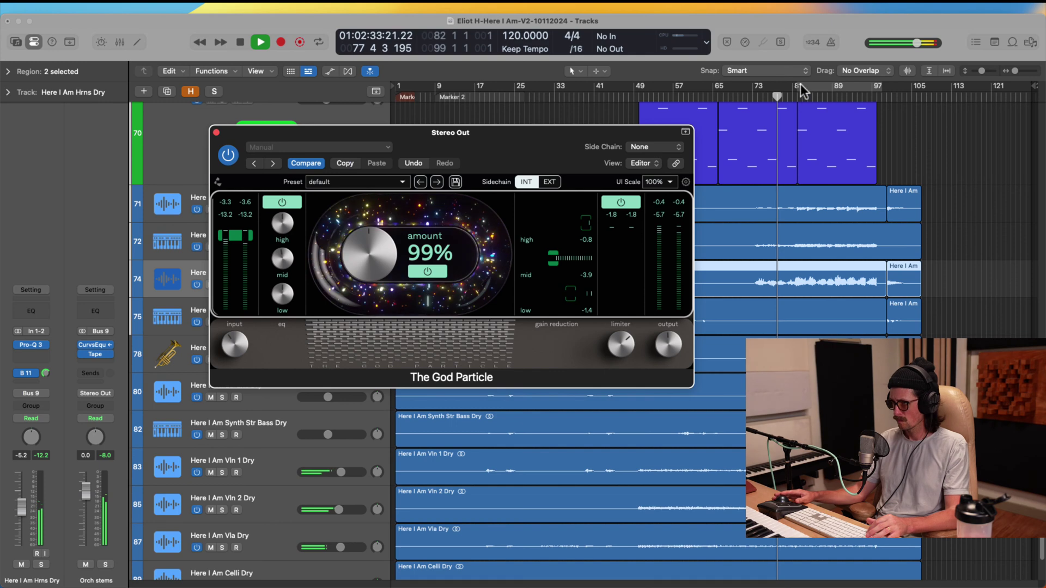
drag(801, 91, 911, 90)
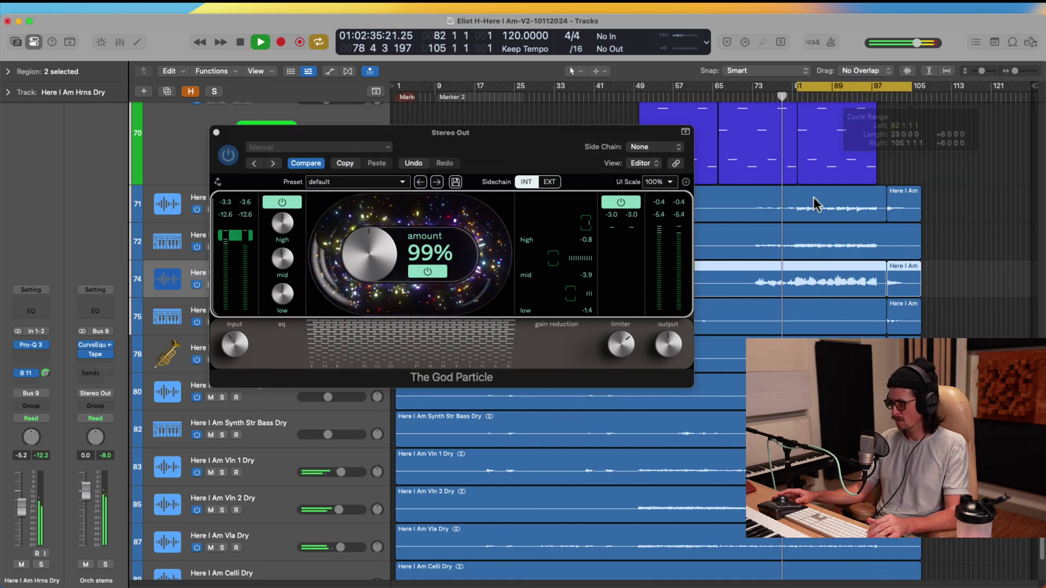
key(z)
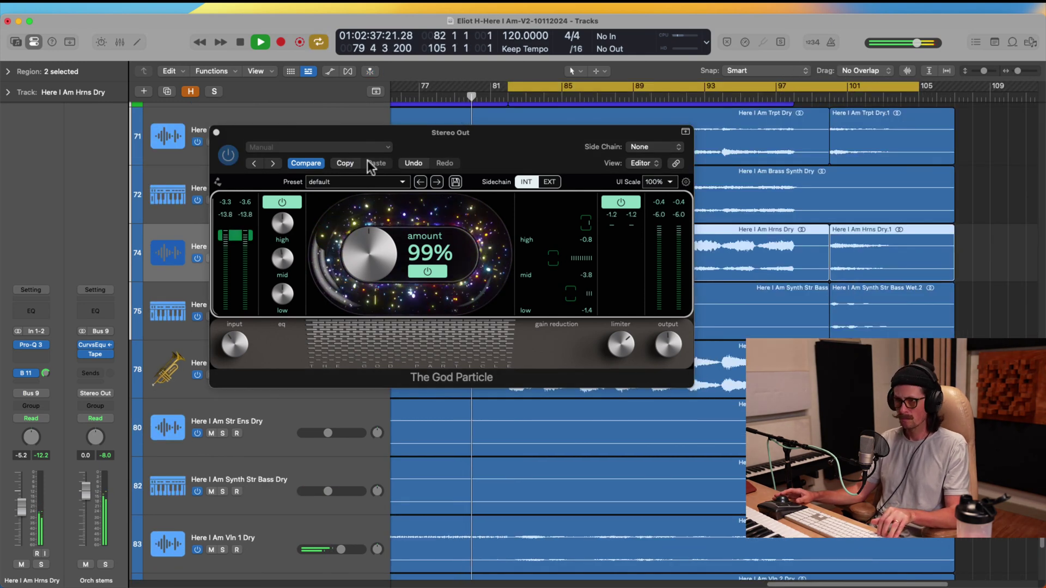
Move The God Particle window clear of the track list and set the Lo Brass Dry track's volume to -10.8 dB.
drag(368, 162, 789, 422)
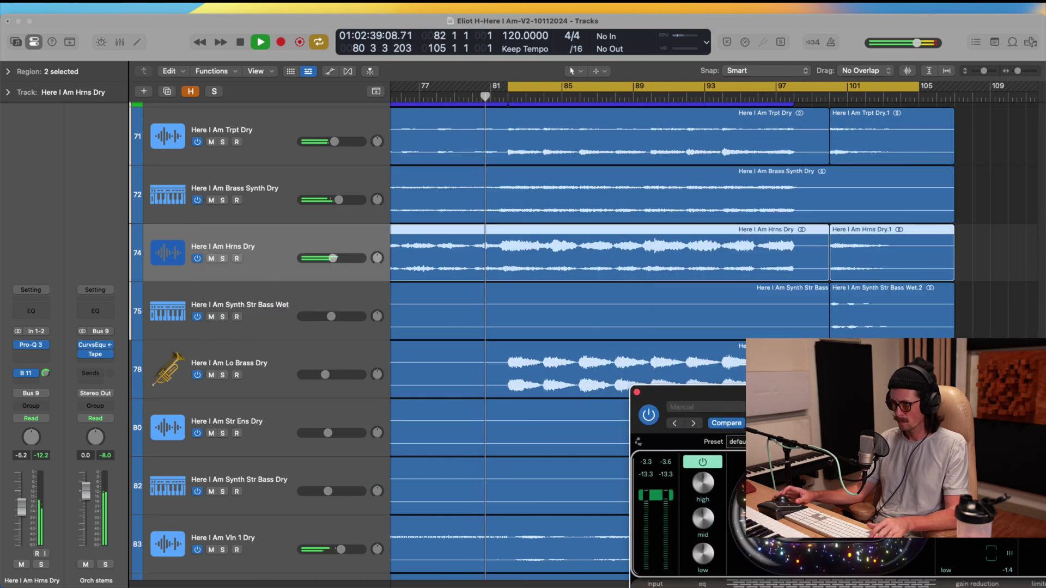
click(286, 368)
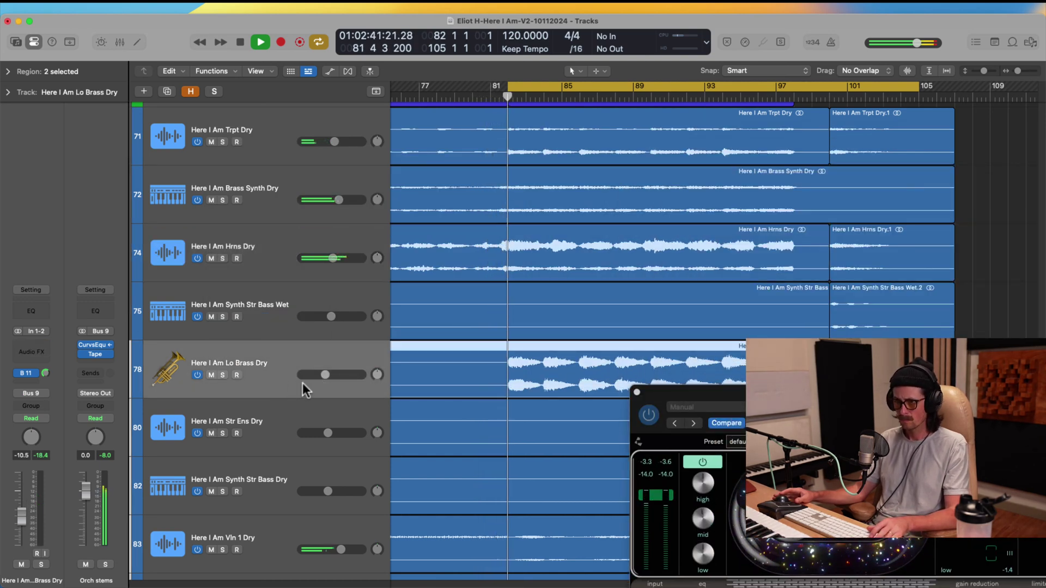
drag(319, 382, 328, 374)
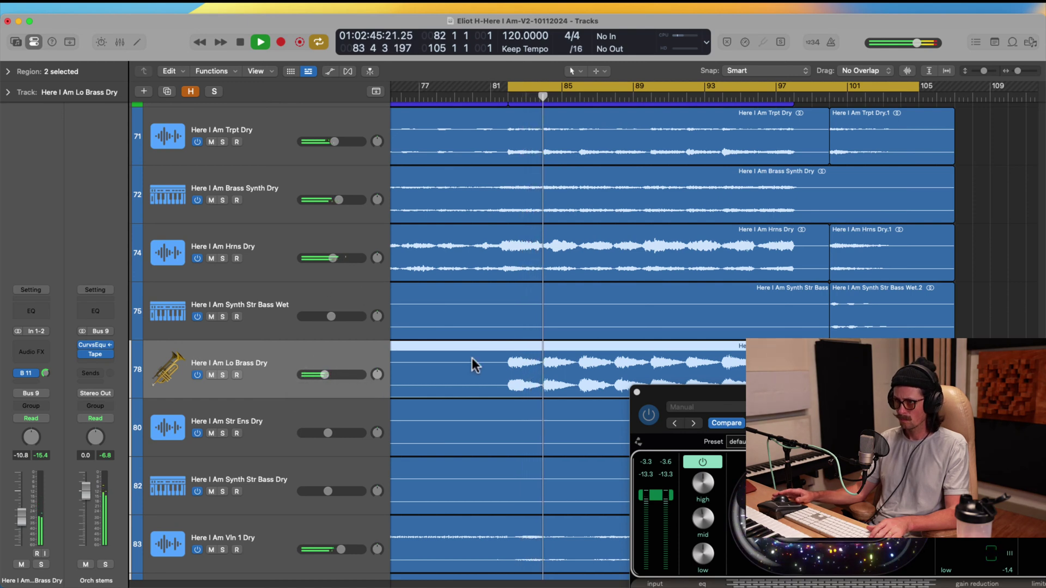
Replay from about bar 83, solo the CHOBACK, CHOBACK2 and CHBACK3 backing vocals together, and stop playback.
scroll(474, 364, up, 3)
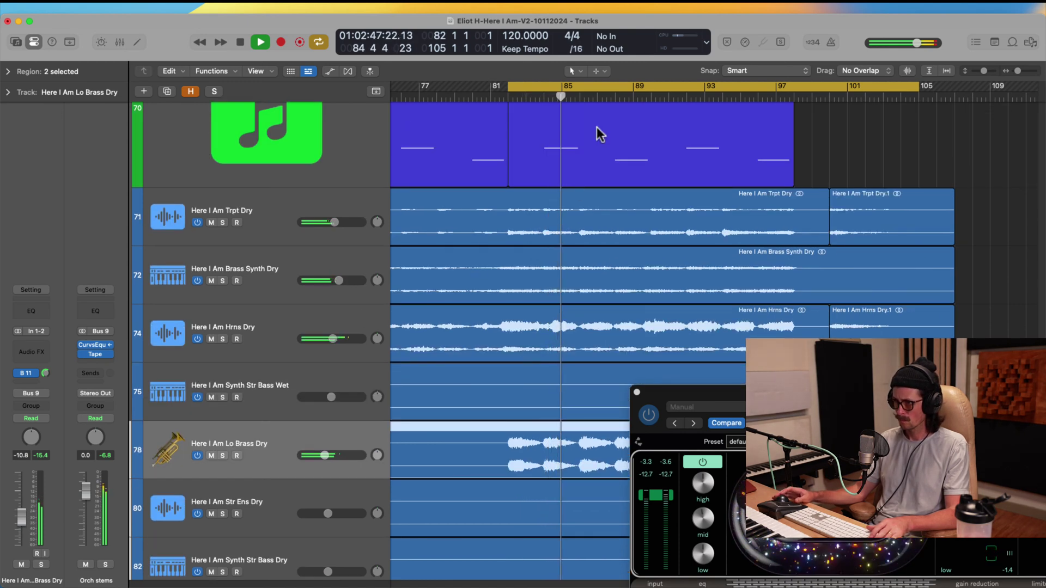
scroll(548, 248, up, 3)
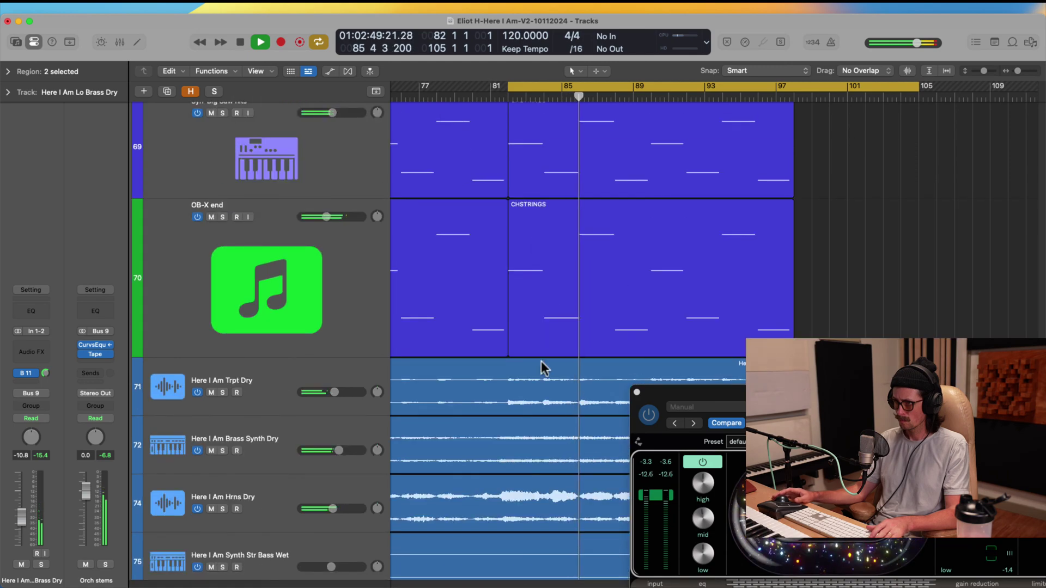
scroll(541, 362, up, 20)
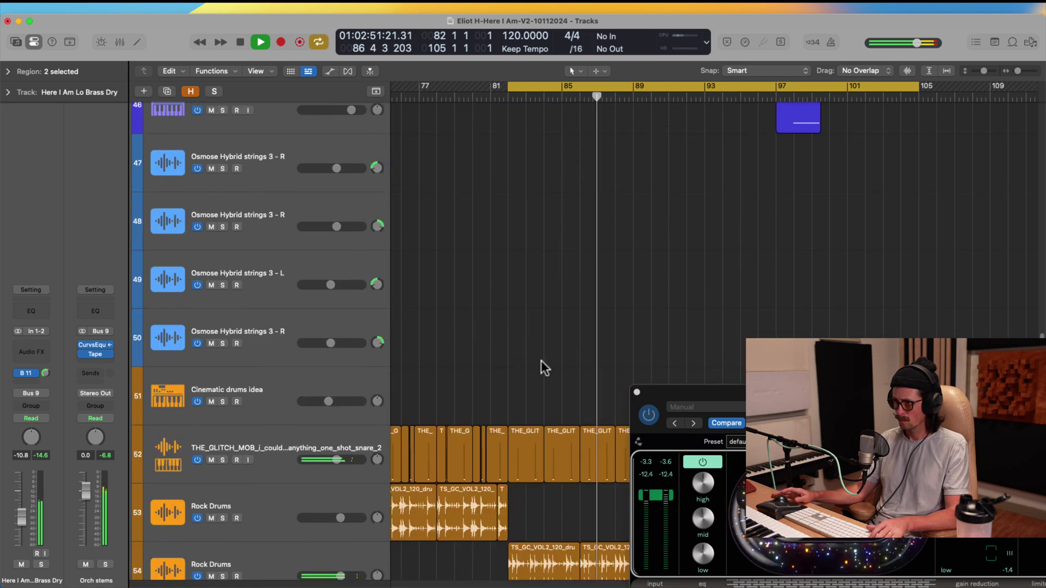
scroll(541, 361, up, 12)
scroll(541, 361, up, 2)
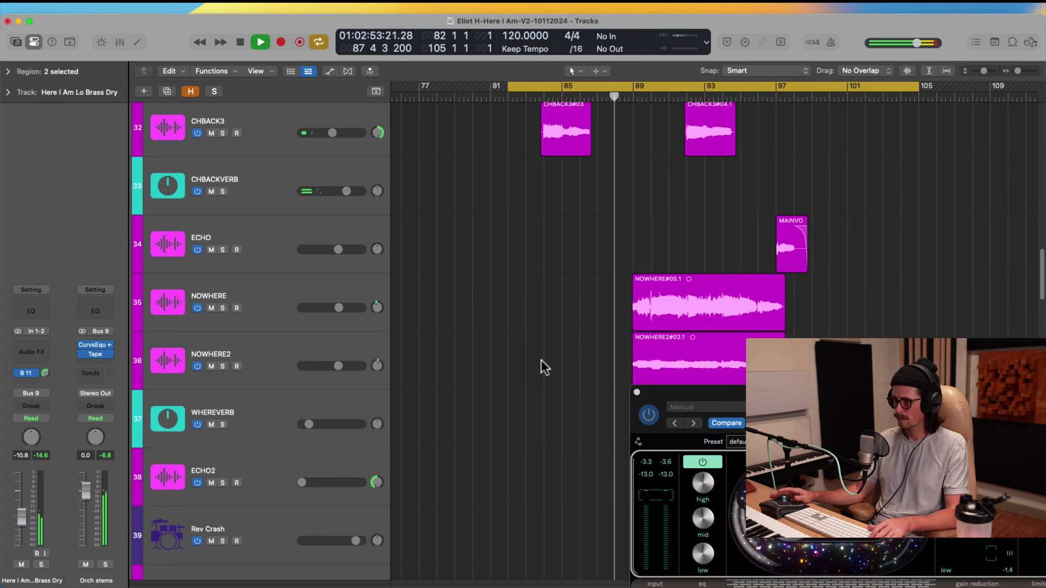
scroll(541, 360, up, 5)
click(540, 94)
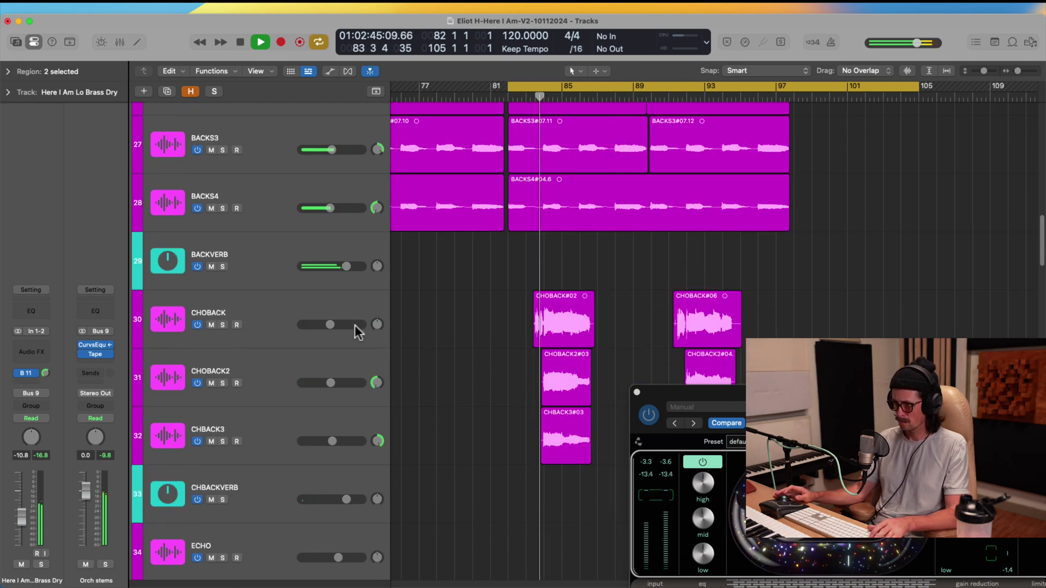
click(276, 322)
shift+click(256, 444)
click(223, 442)
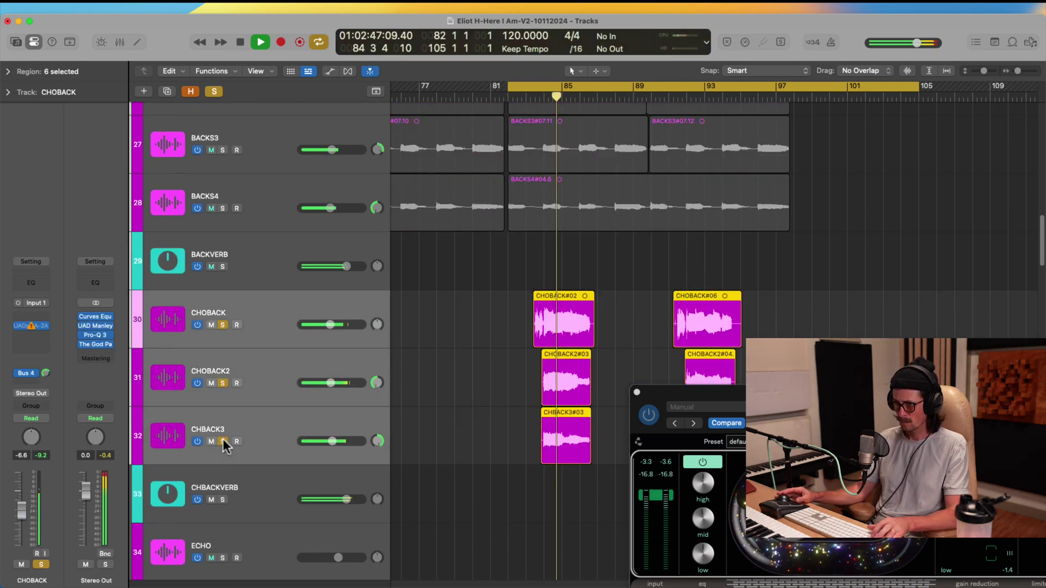
key(space)
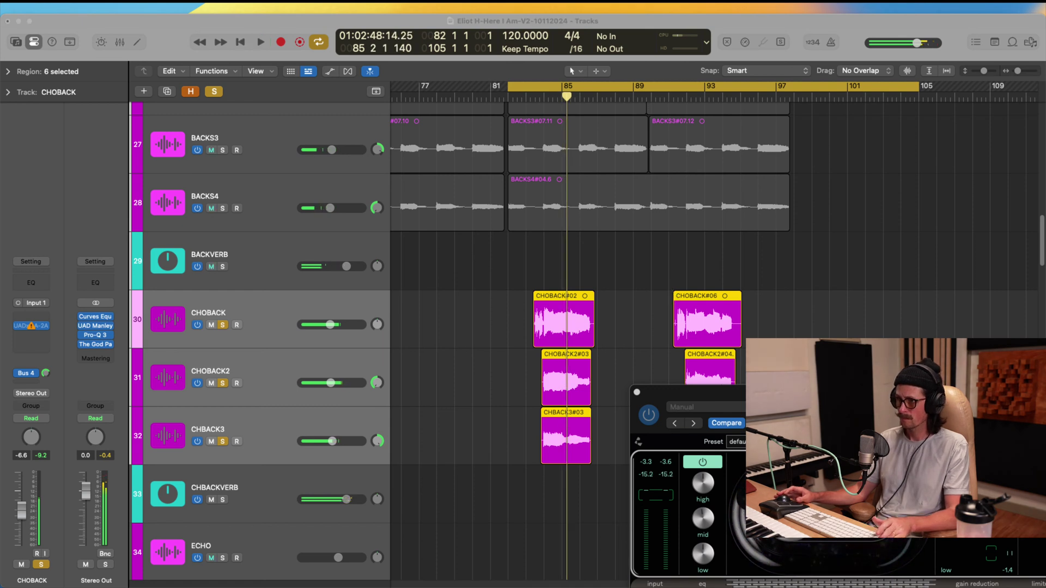
Inspect the CHOBACK, CHOBACK2 and CHBACK3 channel strips one by one and check CHOBACK2's send destination.
click(260, 209)
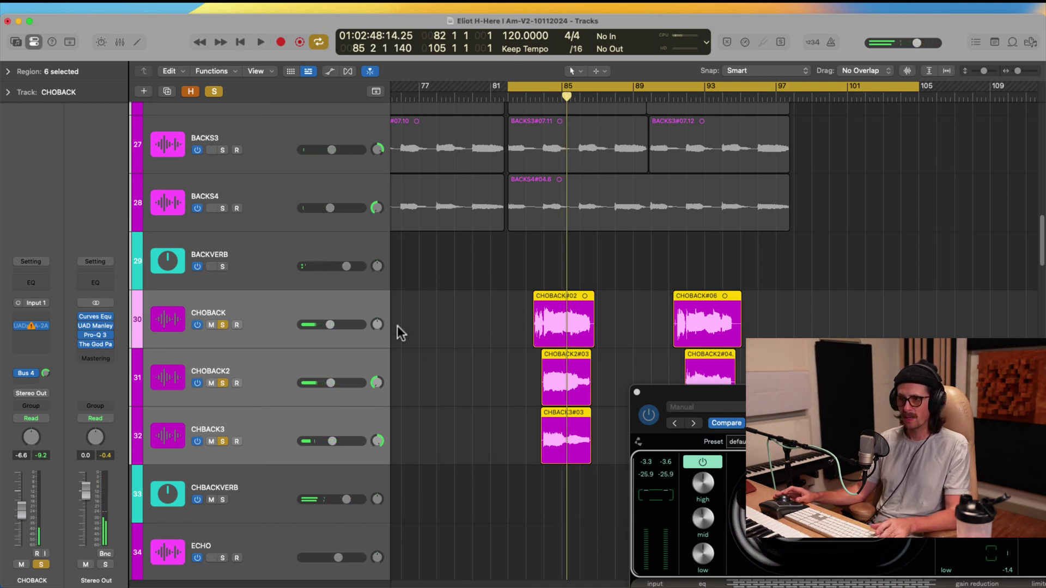
click(244, 312)
click(266, 361)
click(263, 414)
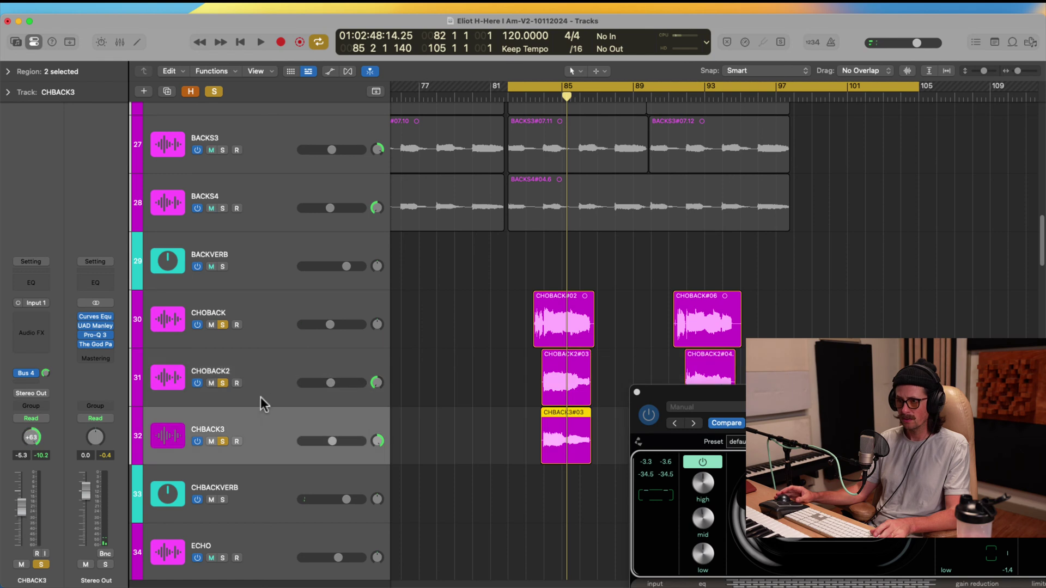
click(260, 397)
click(26, 374)
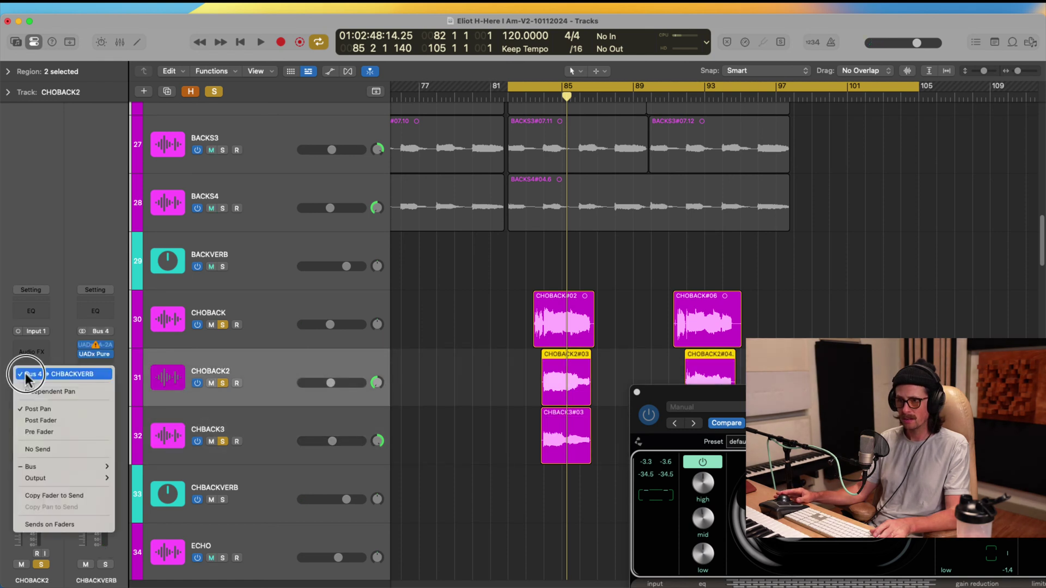
click(87, 200)
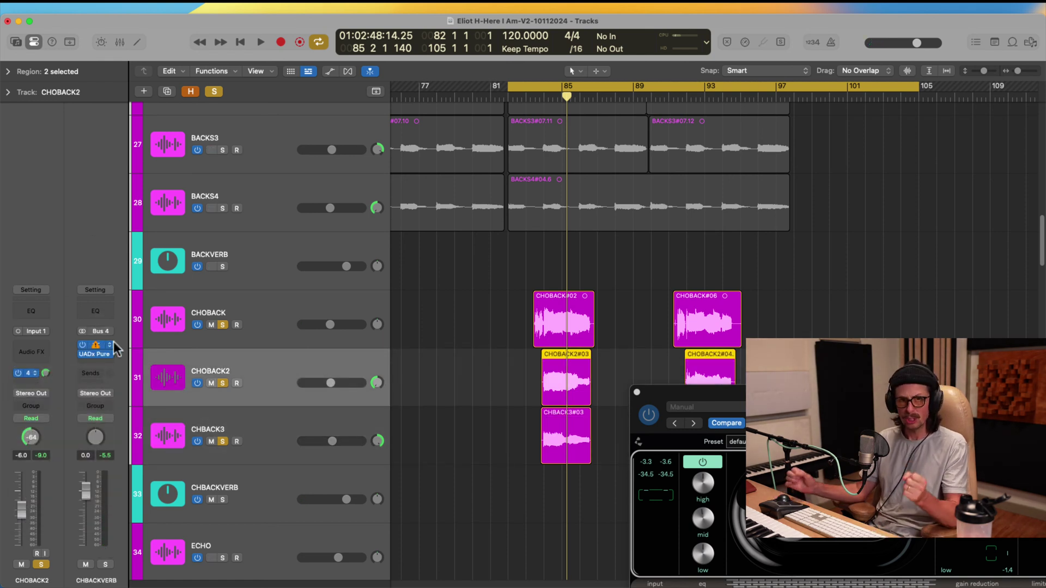
Open the UADx Pure Plate Reverb on CHBACKVERB, move its window up, and close The God Particle window.
click(97, 355)
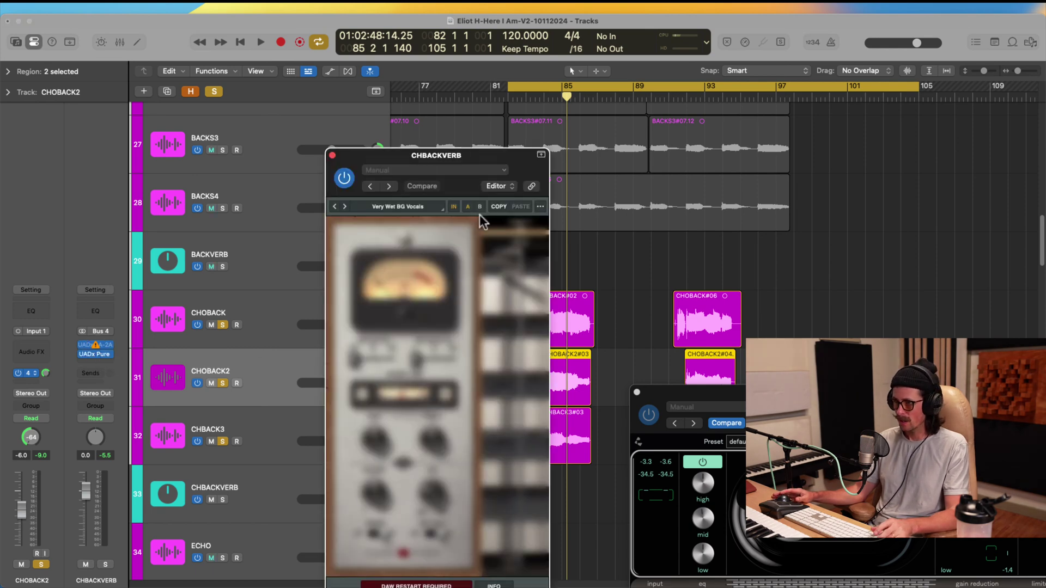
drag(498, 159, 449, 4)
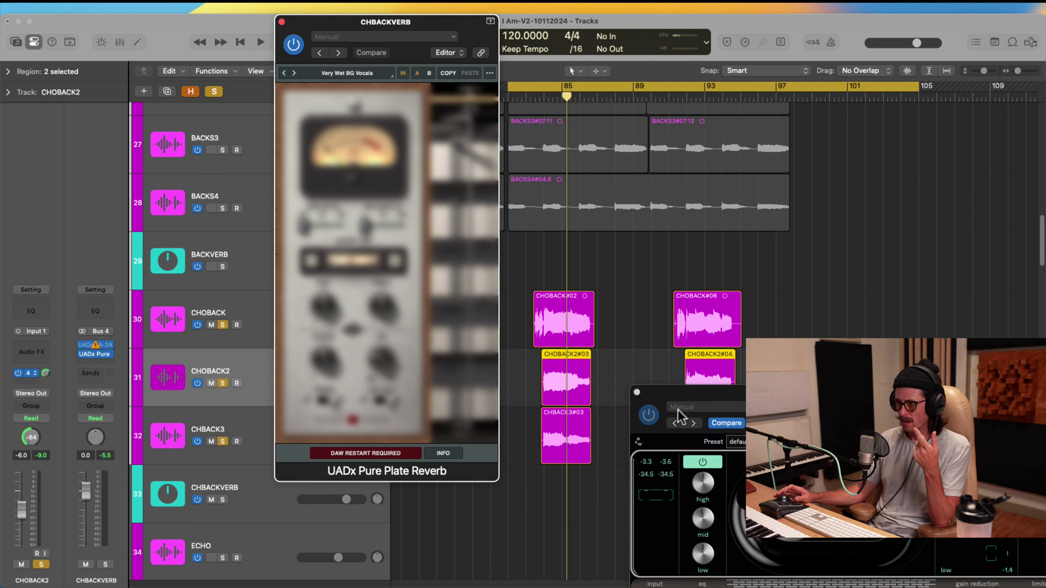
click(637, 393)
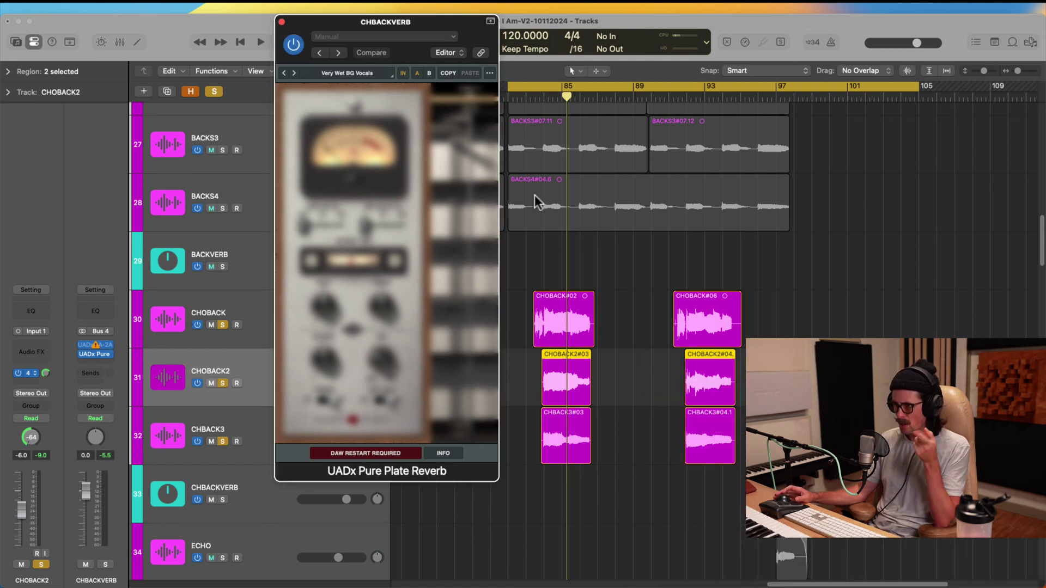
Replay the soloed chorus backing vocals from about bar 83 with the cycle range turned off.
click(531, 96)
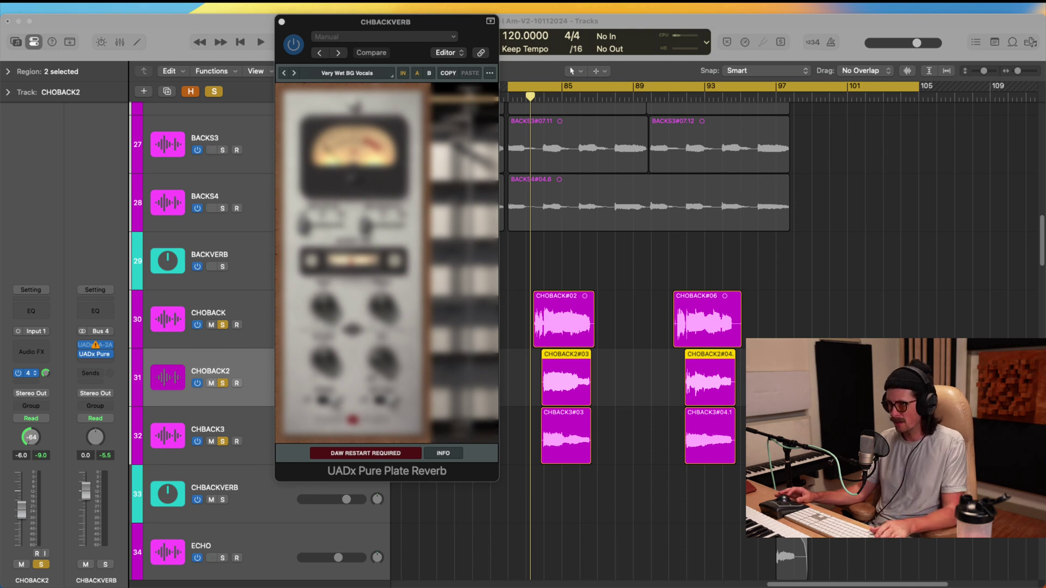
key(space)
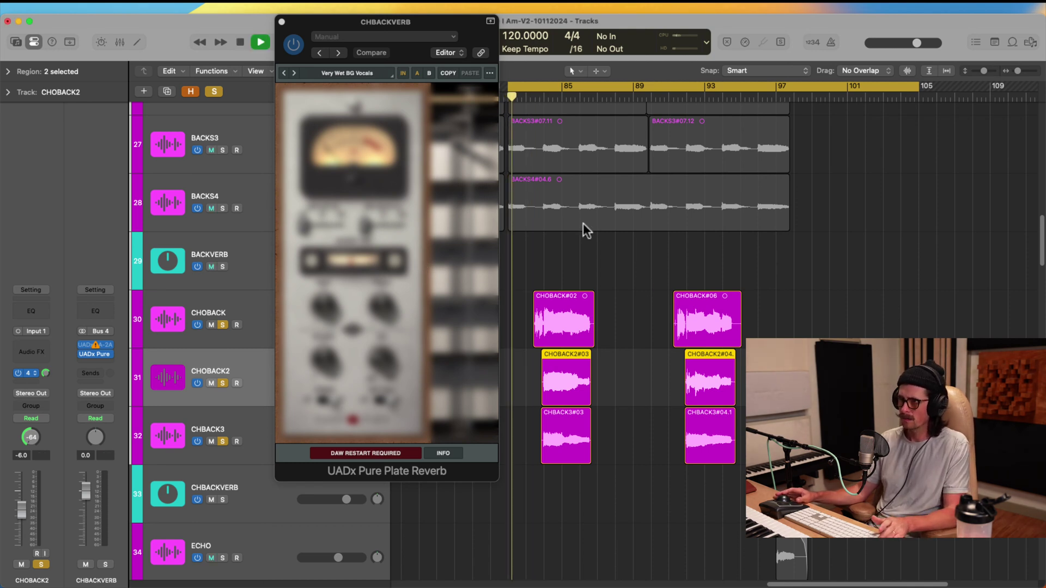
click(539, 98)
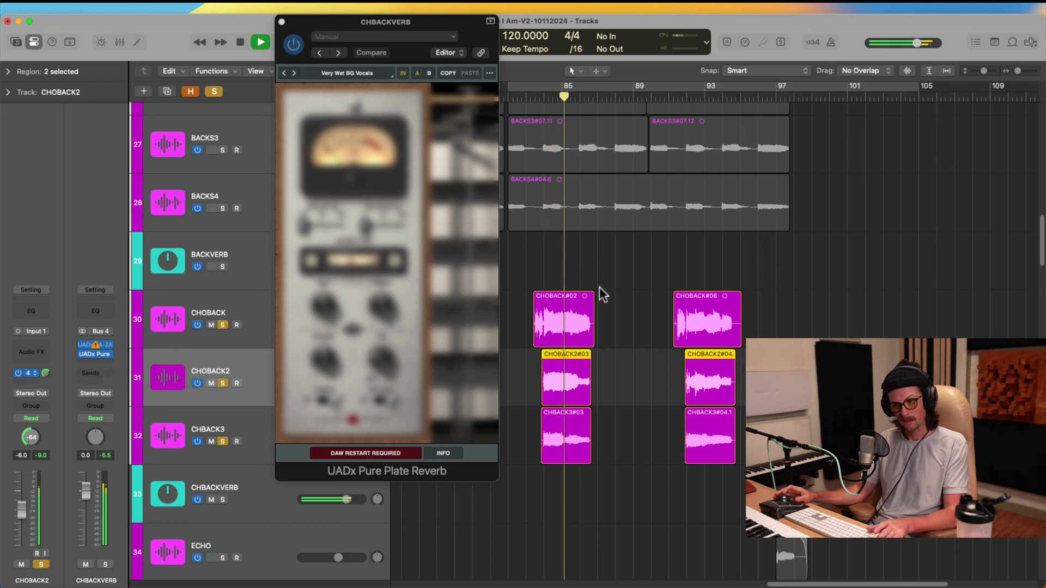
Stop playback and set a cycle range from bar 84 to bar 87 over the chorus backing vocals.
key(space)
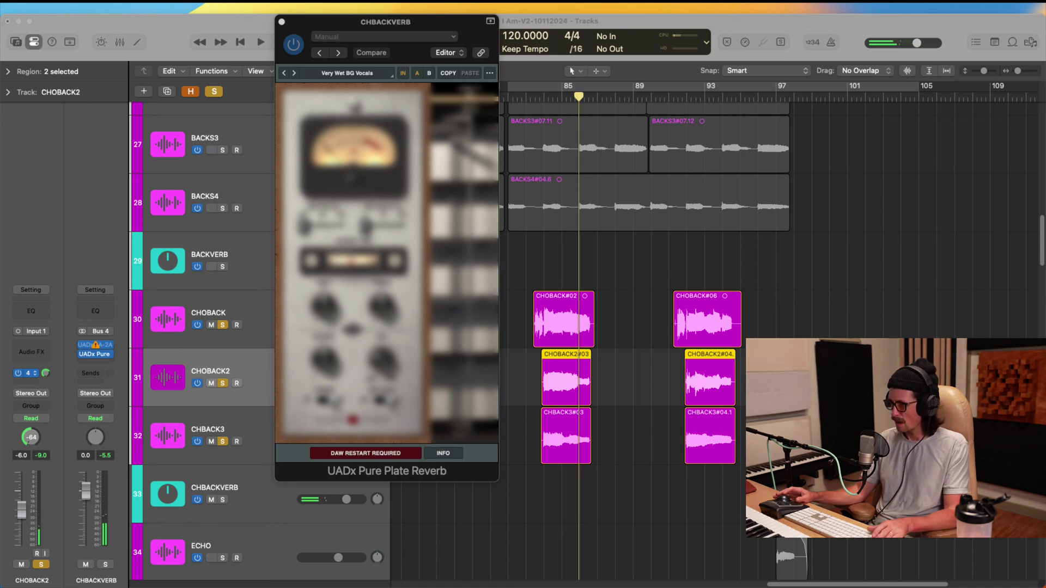
drag(535, 93, 602, 101)
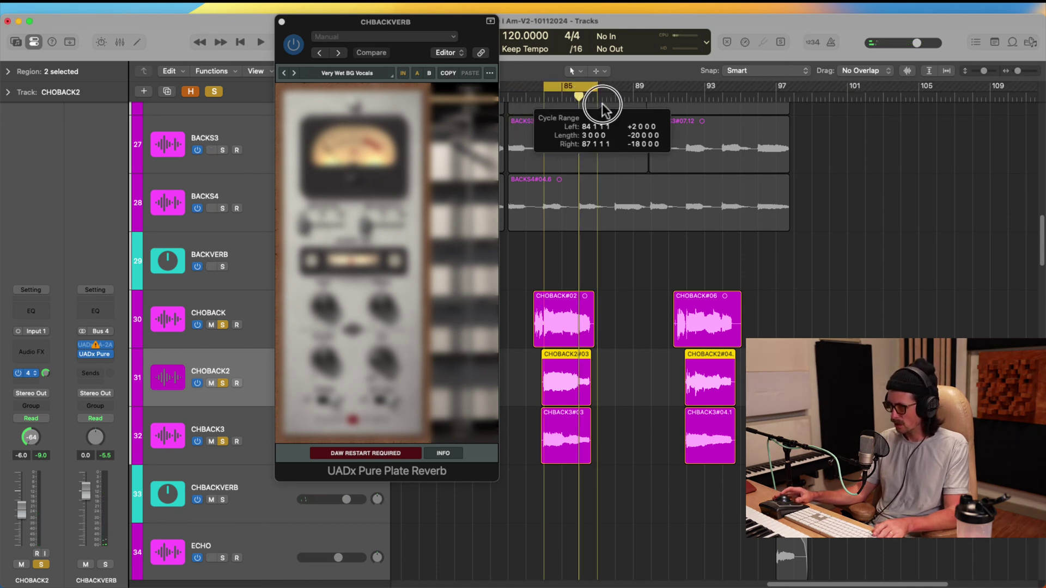
drag(535, 247, 605, 388)
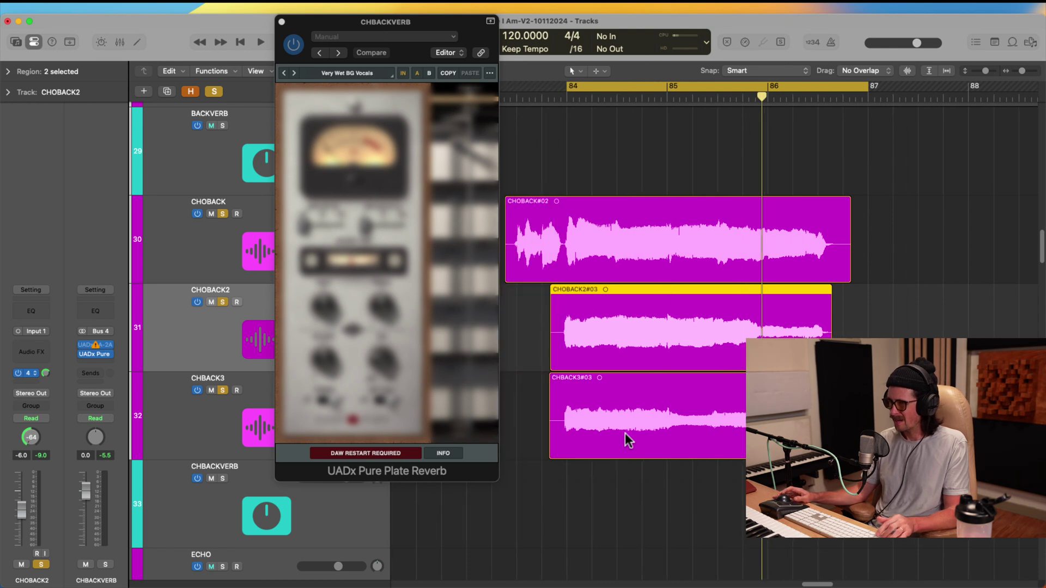
drag(568, 88, 561, 89)
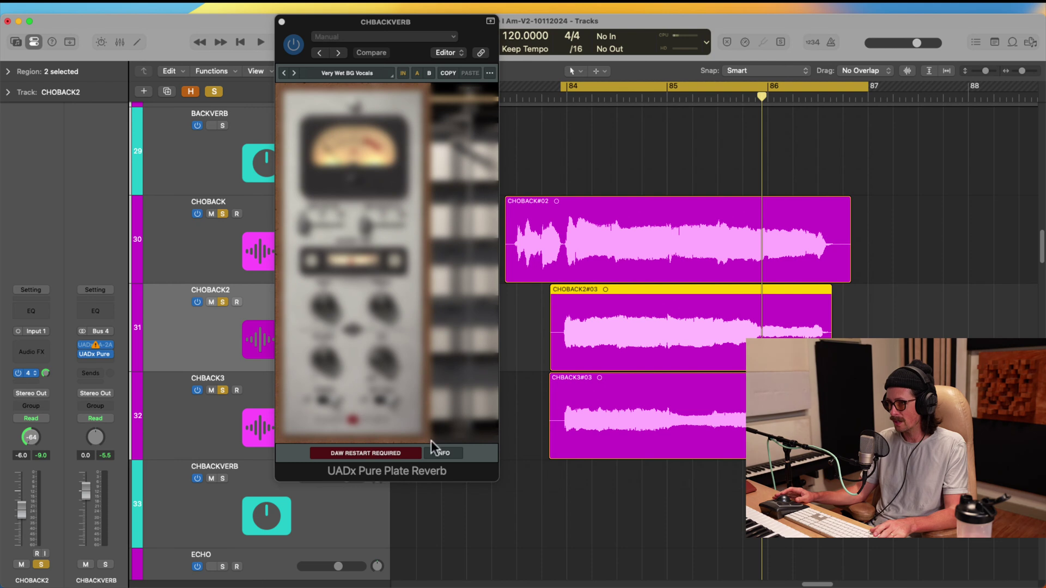
Open the UADx Studer A800 Tape Recorder on the ECHO track and activate its license.
click(192, 436)
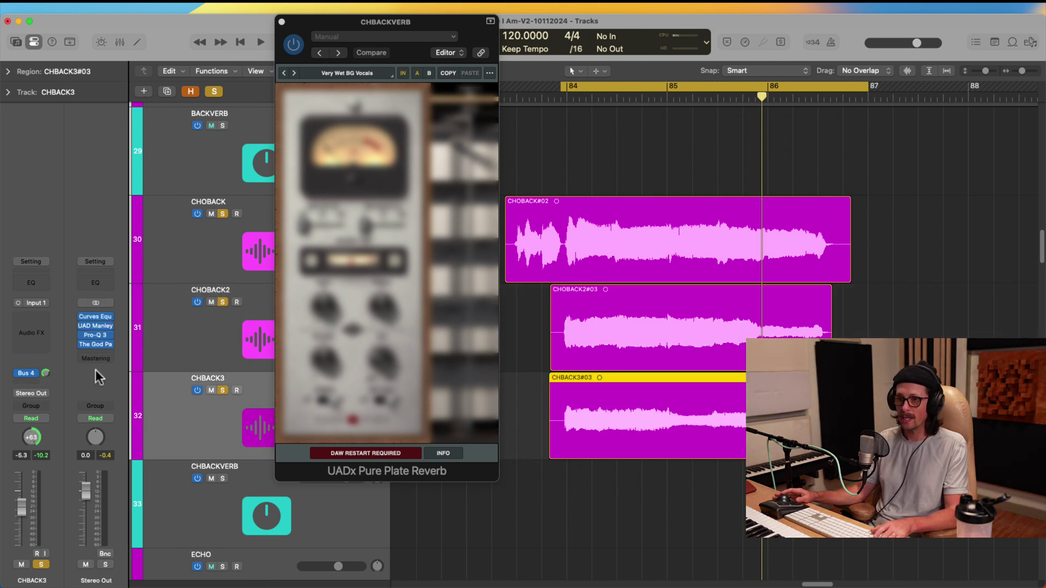
click(263, 526)
scroll(263, 526, down, 2)
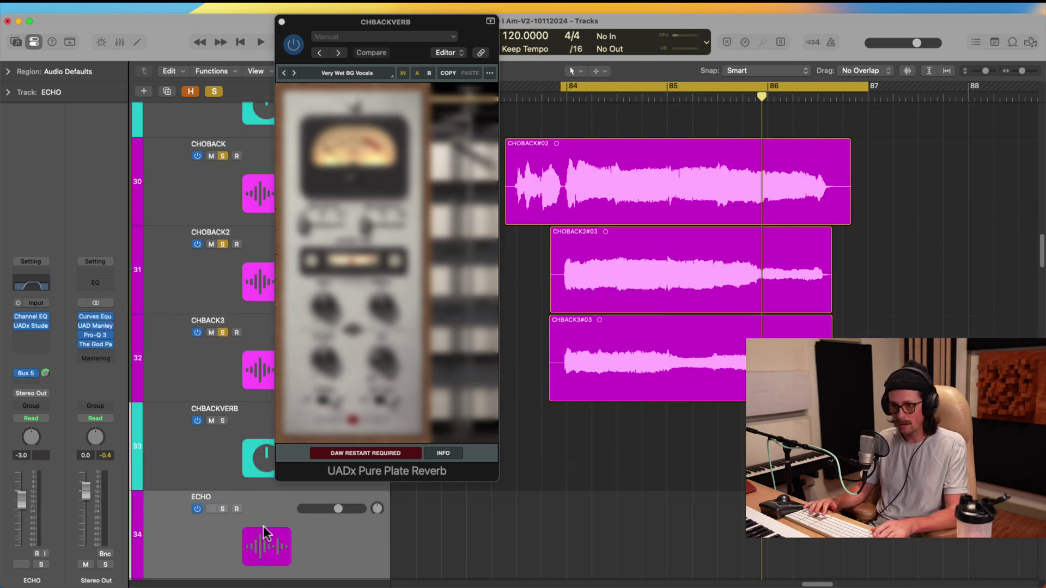
click(263, 526)
key(ctrl+m)
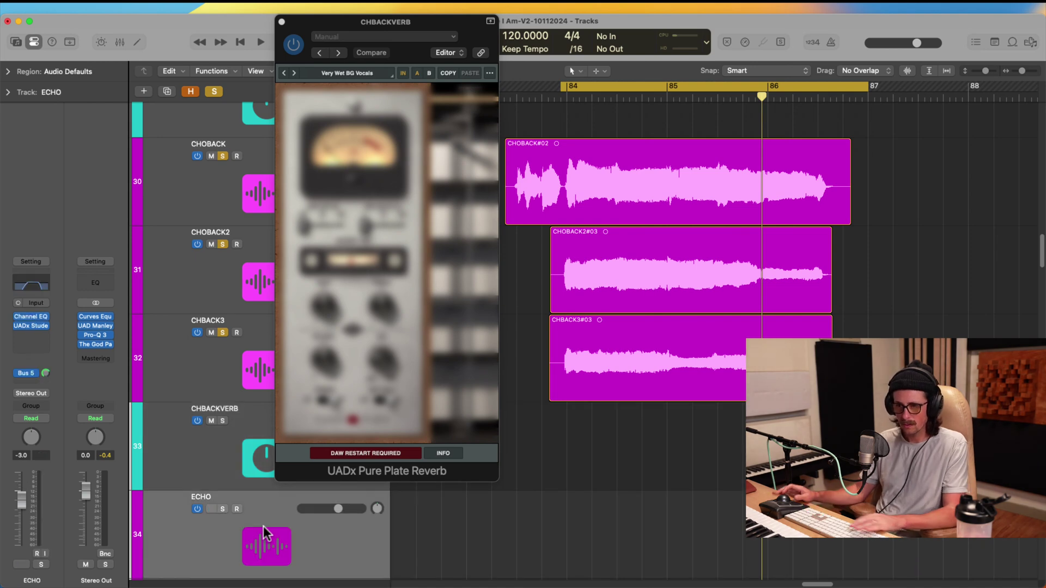
click(31, 325)
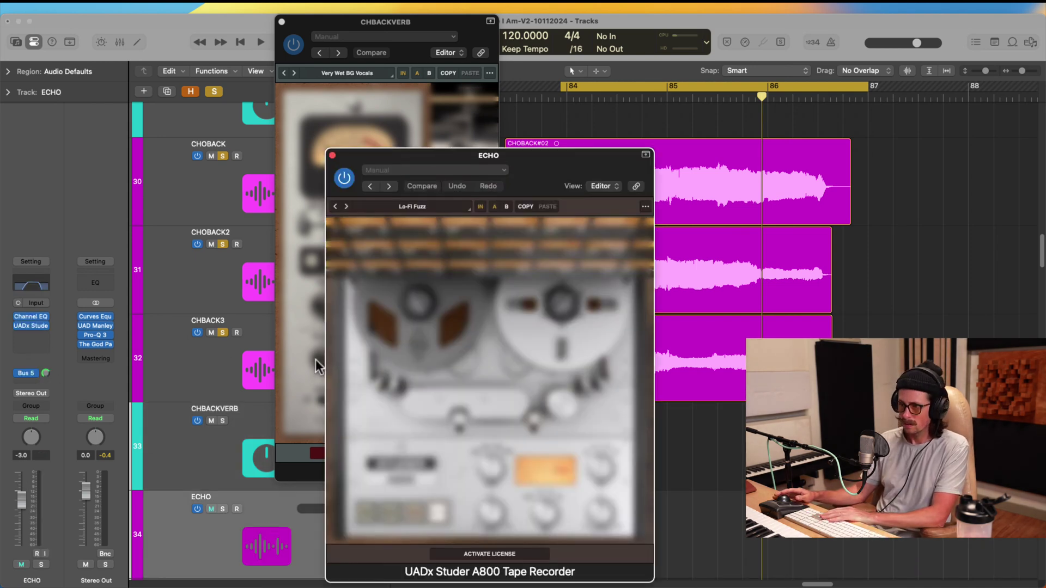
click(490, 554)
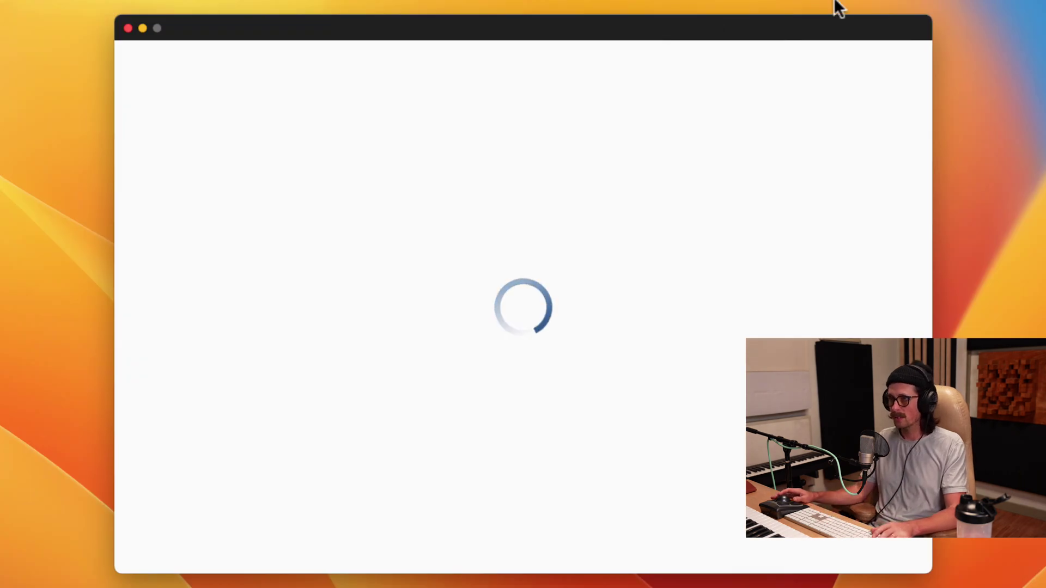
click(1006, 79)
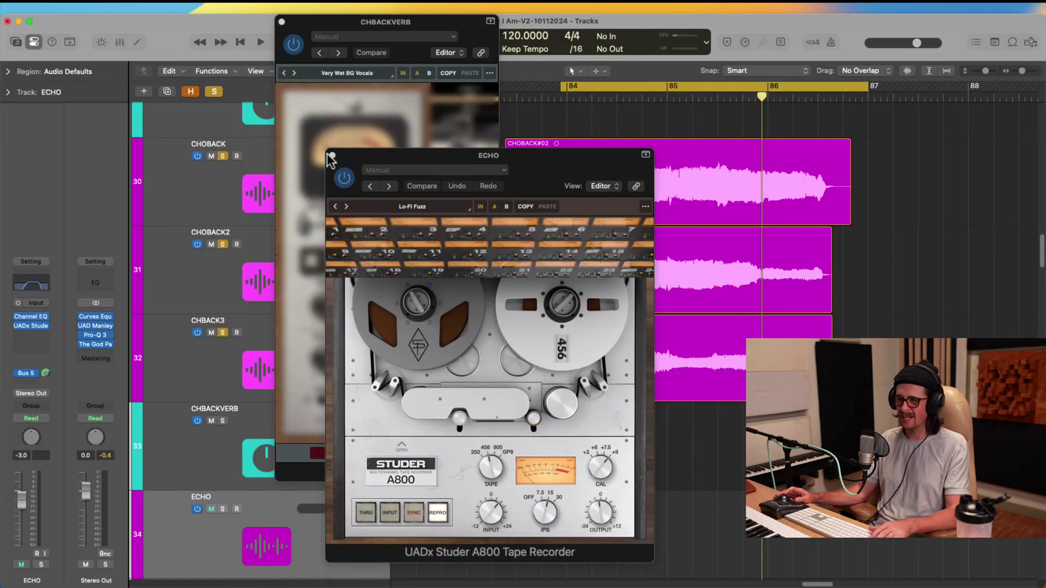
Close the Studer A800 window on ECHO and the Pure Plate Reverb window on CHBACKVERB.
click(331, 156)
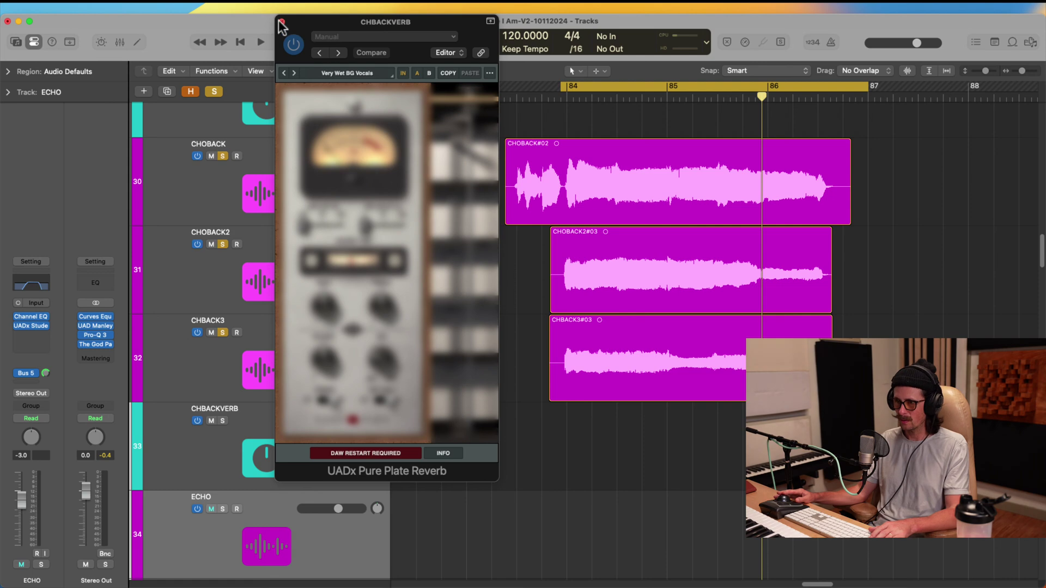
key(ctrl+m)
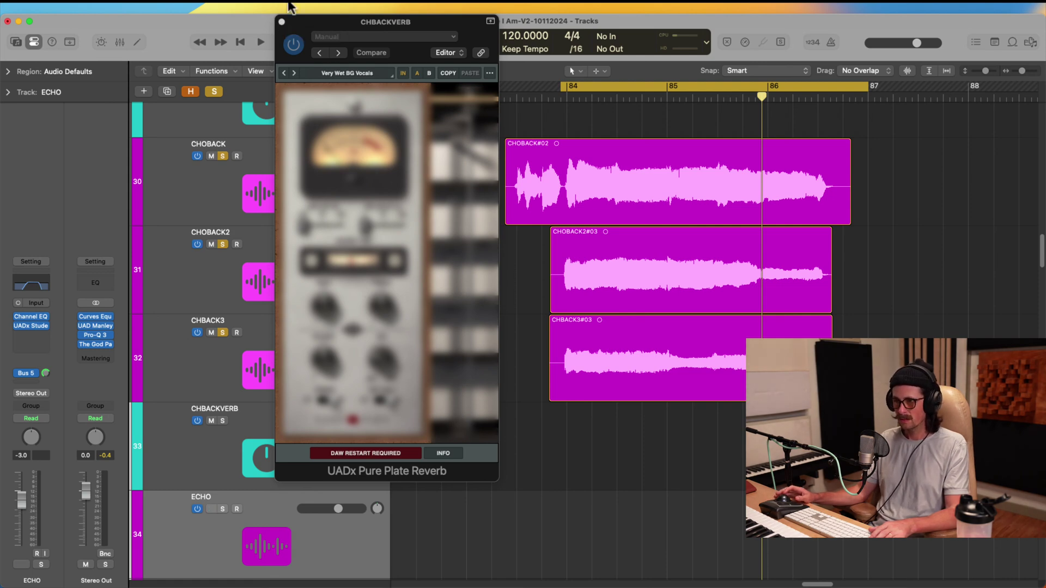
click(279, 22)
Solo the Here I Am Lo Brass Dry track with the backing vocals and play the cycle from bar 84.
scroll(576, 234, down, 15)
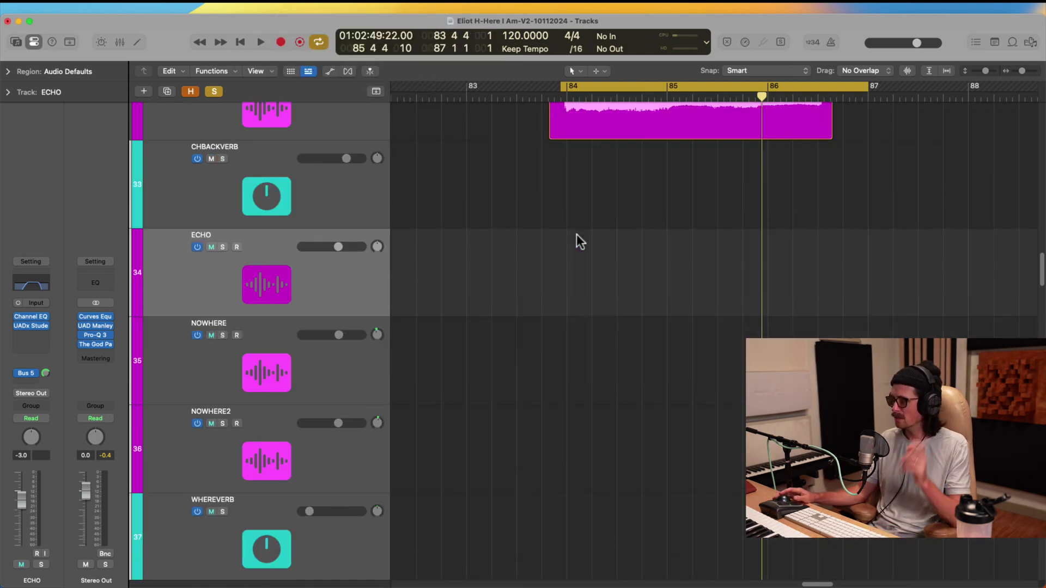
scroll(577, 234, down, 8)
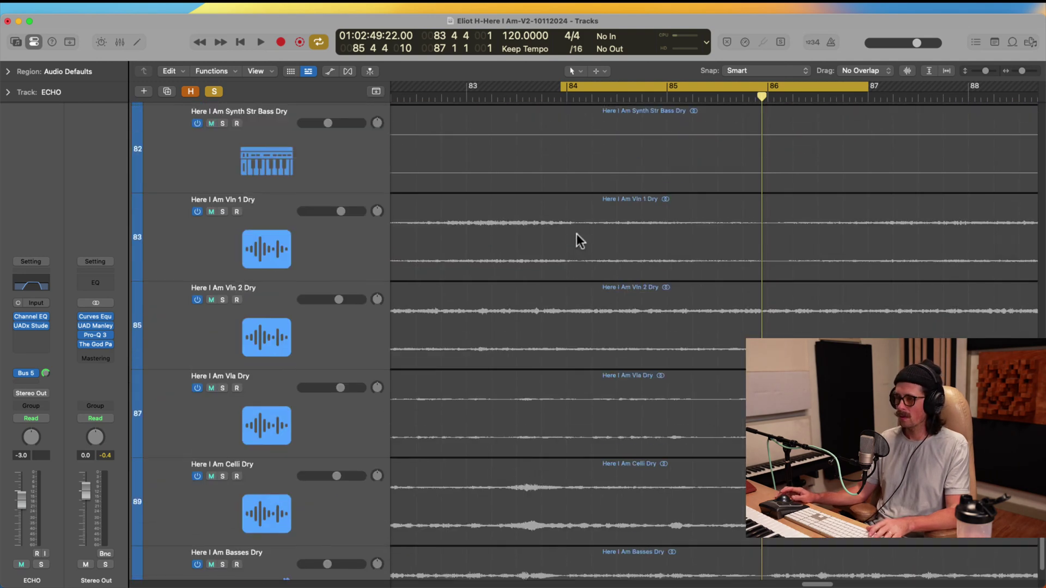
scroll(576, 233, up, 4)
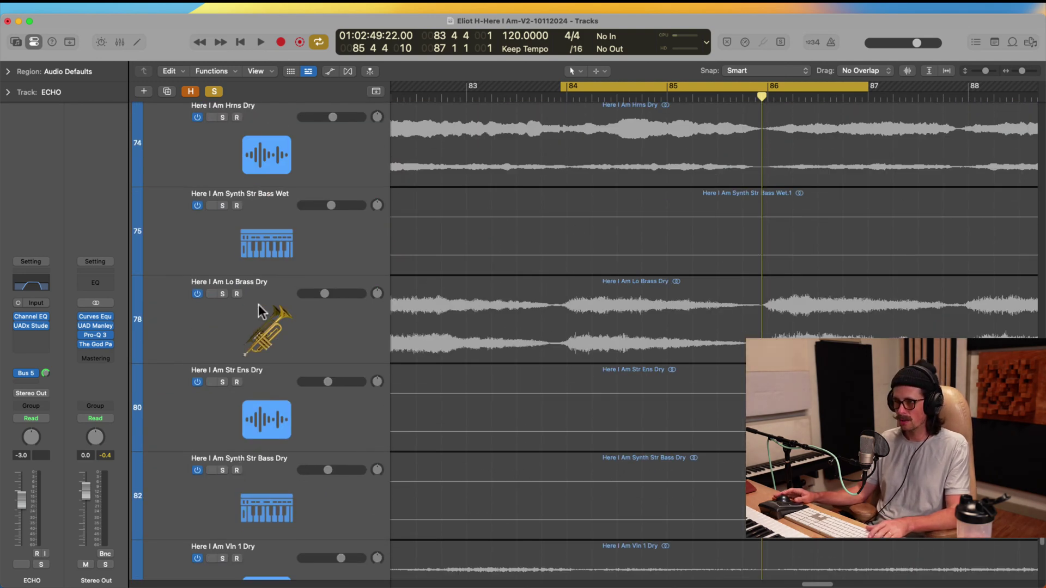
click(223, 295)
key(space)
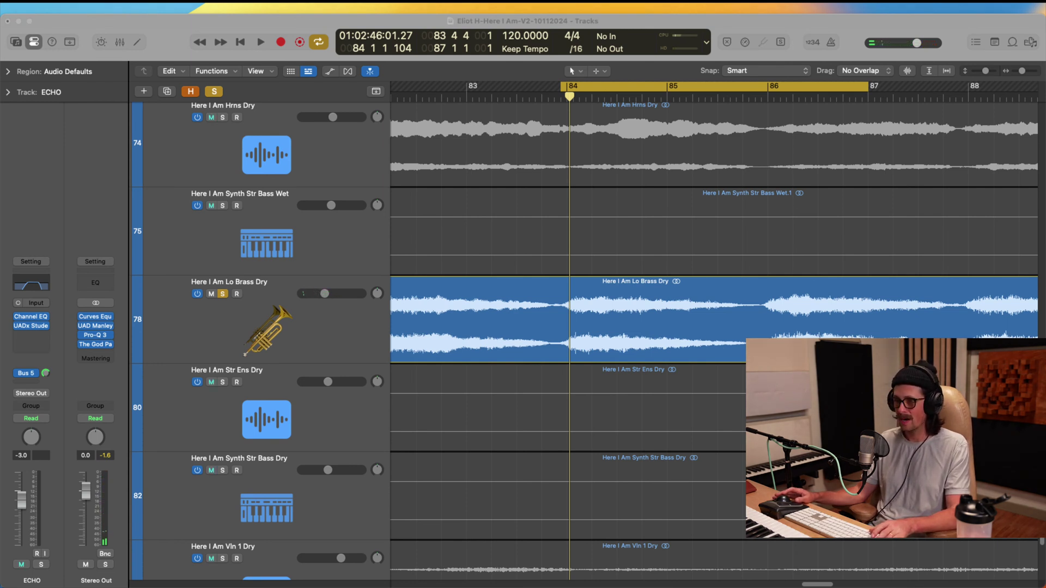
click(568, 333)
key(space)
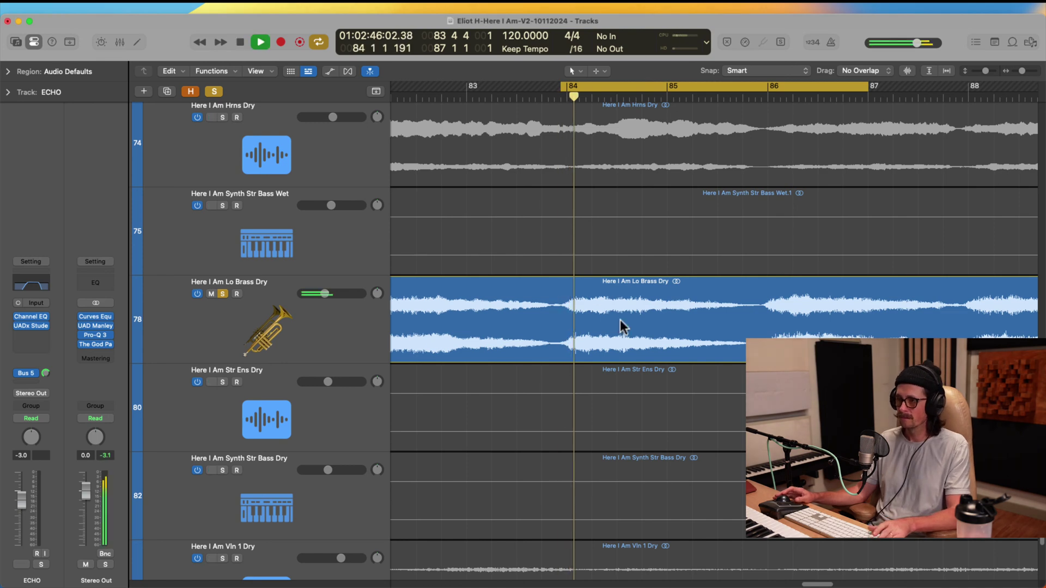
Add the Here I Am Trpt Dry, Brass Synth Dry and Hrns Dry tracks to the solo and replay the cycle.
scroll(617, 319, up, 5)
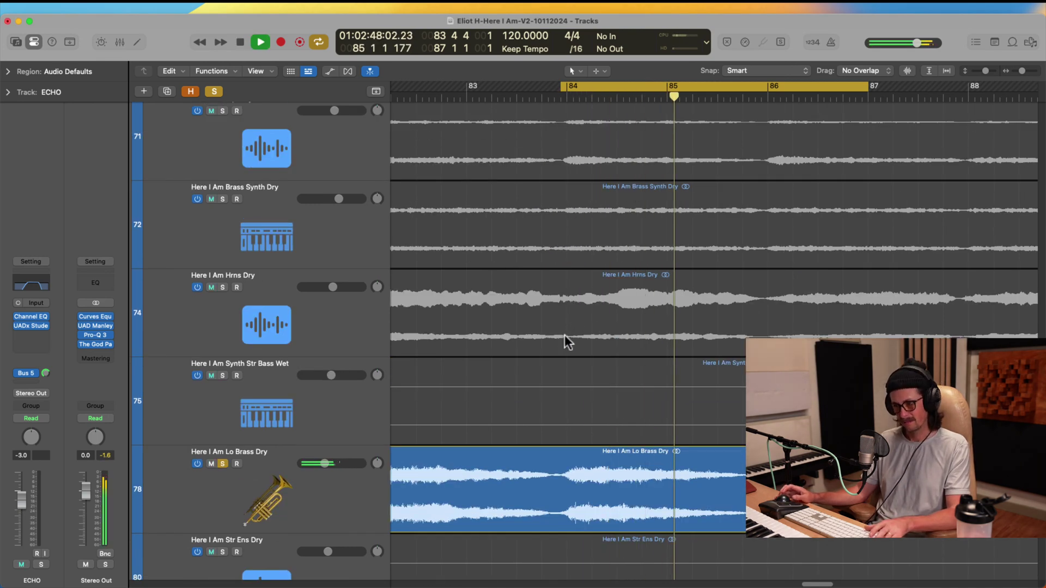
scroll(564, 336, up, 5)
key(space)
key(space)
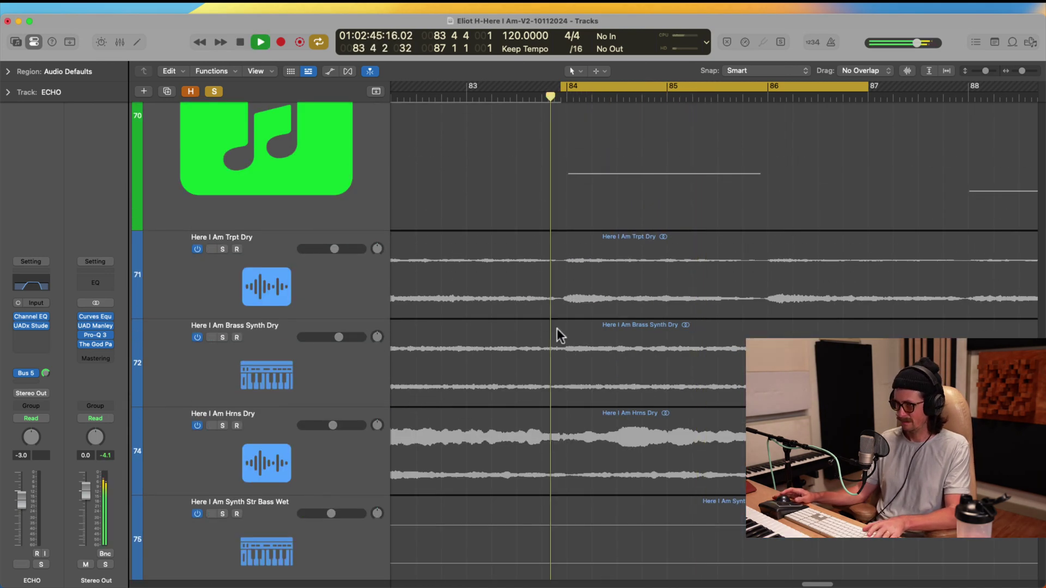
click(222, 249)
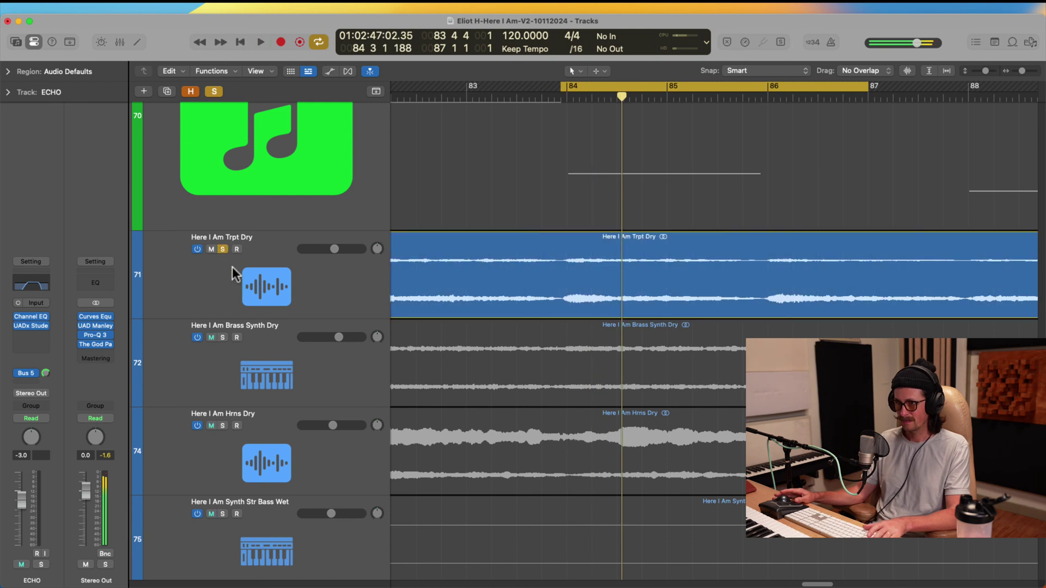
click(223, 337)
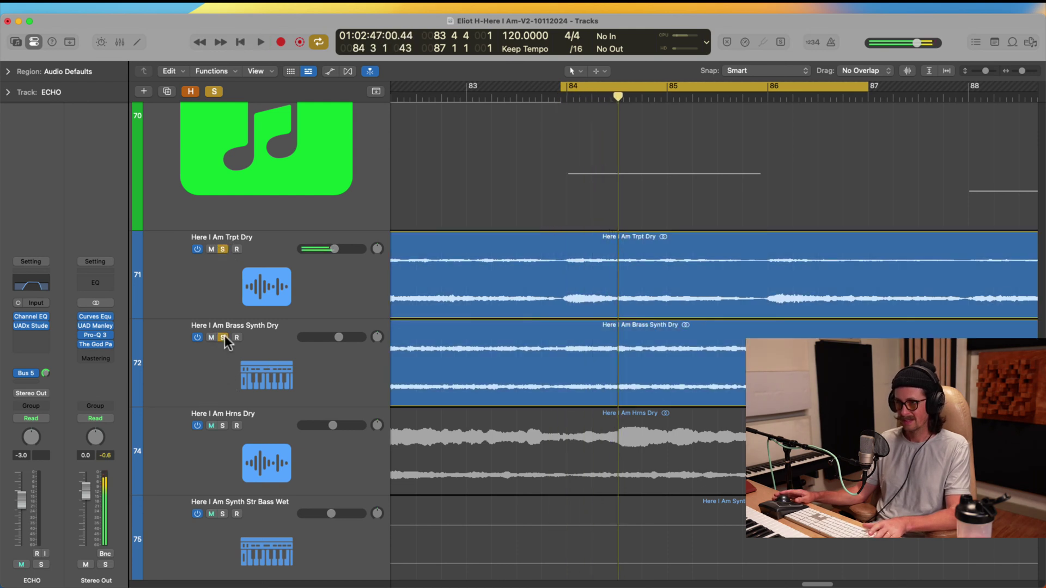
click(222, 426)
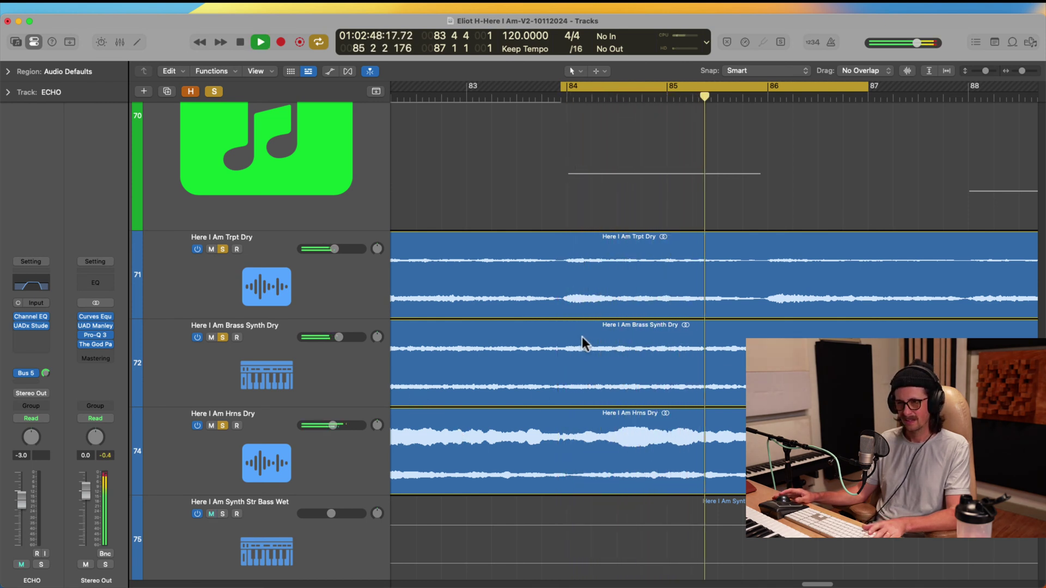
scroll(703, 345, down, 6)
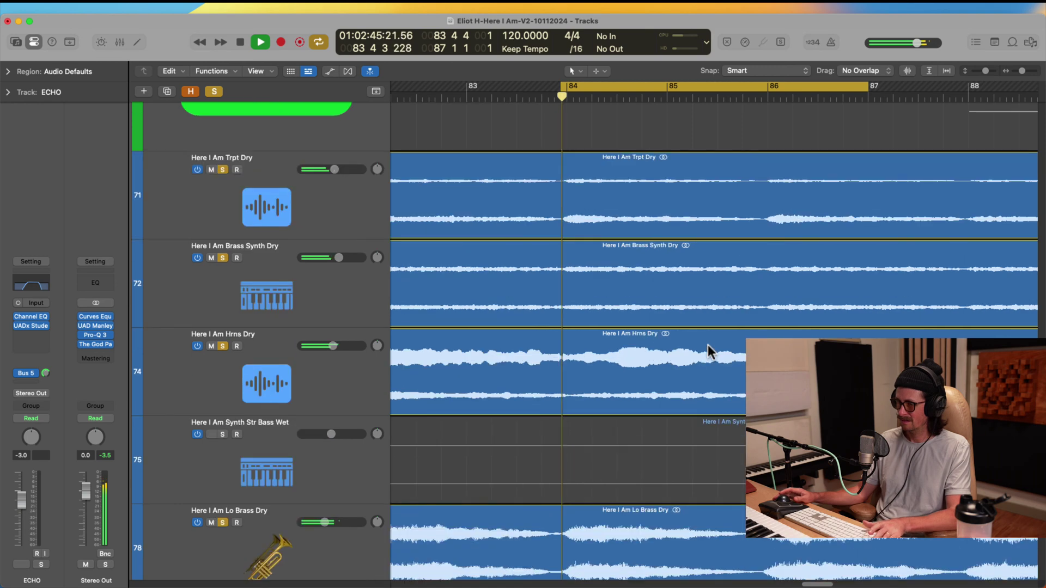
Add the OB-X end and Syn-Big Saw hits synths to the solo, replay the cycle, and stop playback.
scroll(627, 348, up, 10)
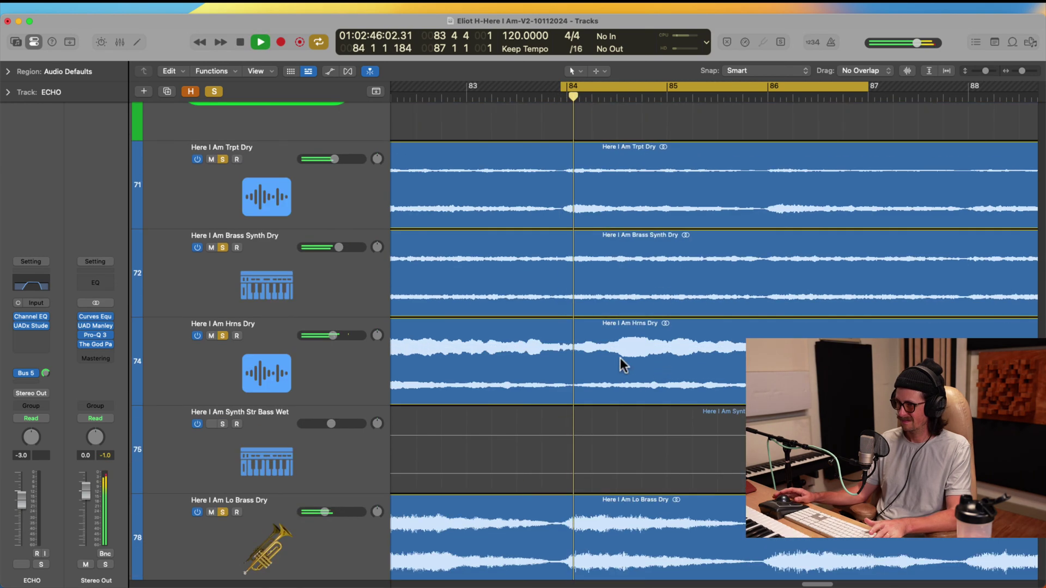
key(space)
scroll(488, 250, up, 3)
scroll(488, 251, up, 2)
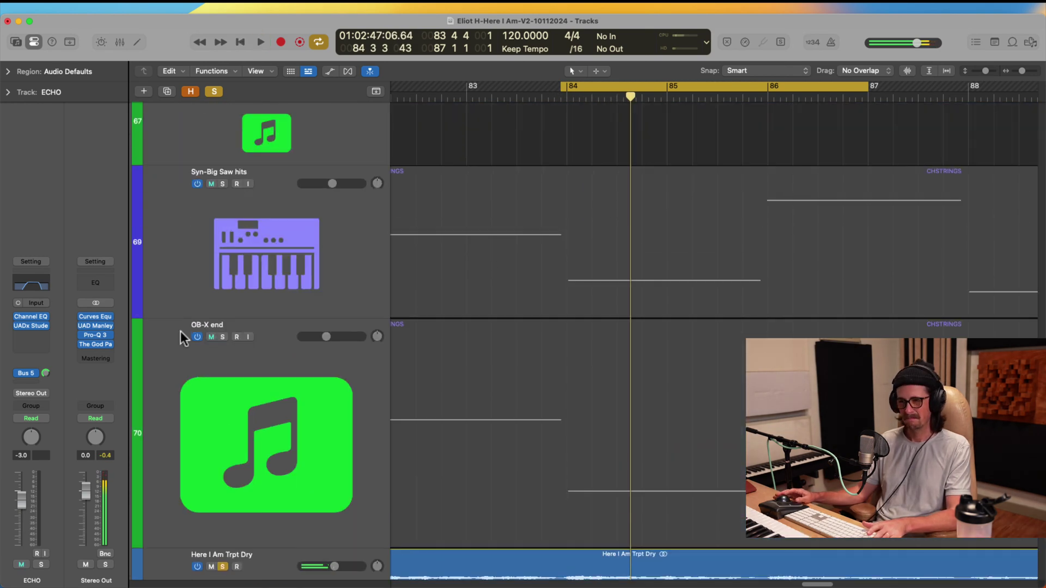
click(221, 336)
key(space)
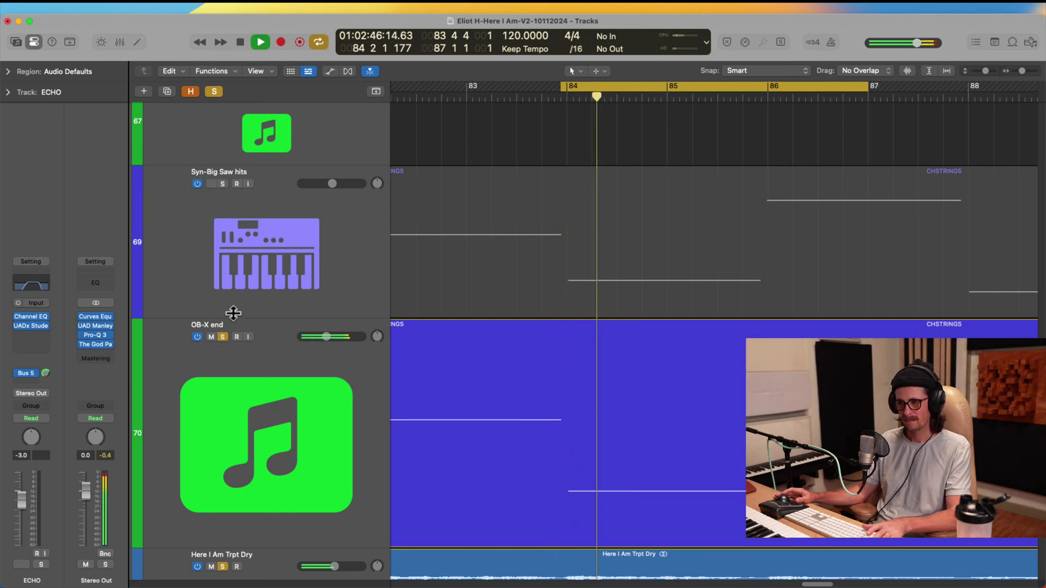
key(space)
click(223, 183)
key(space)
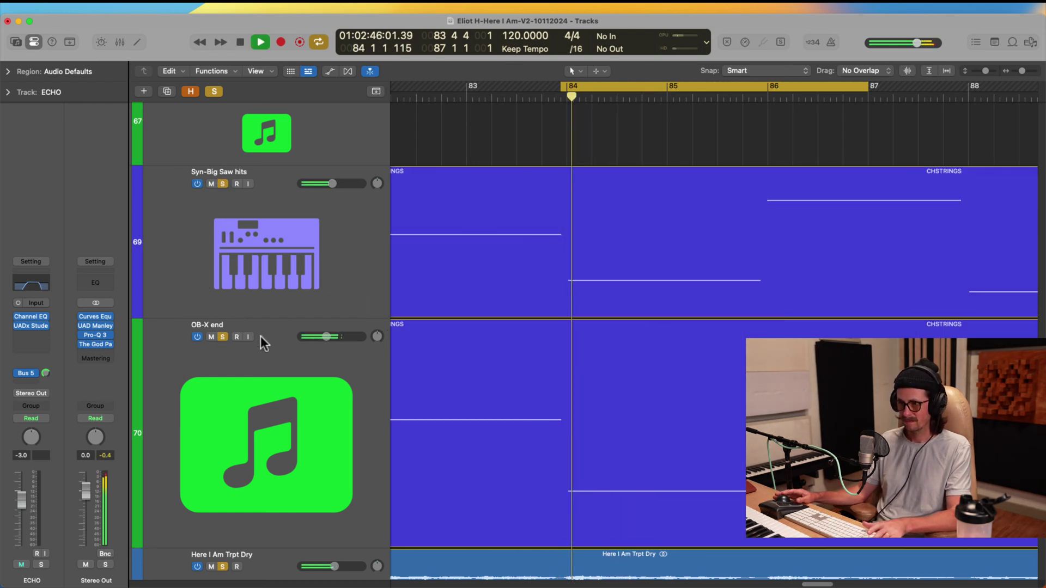
key(space)
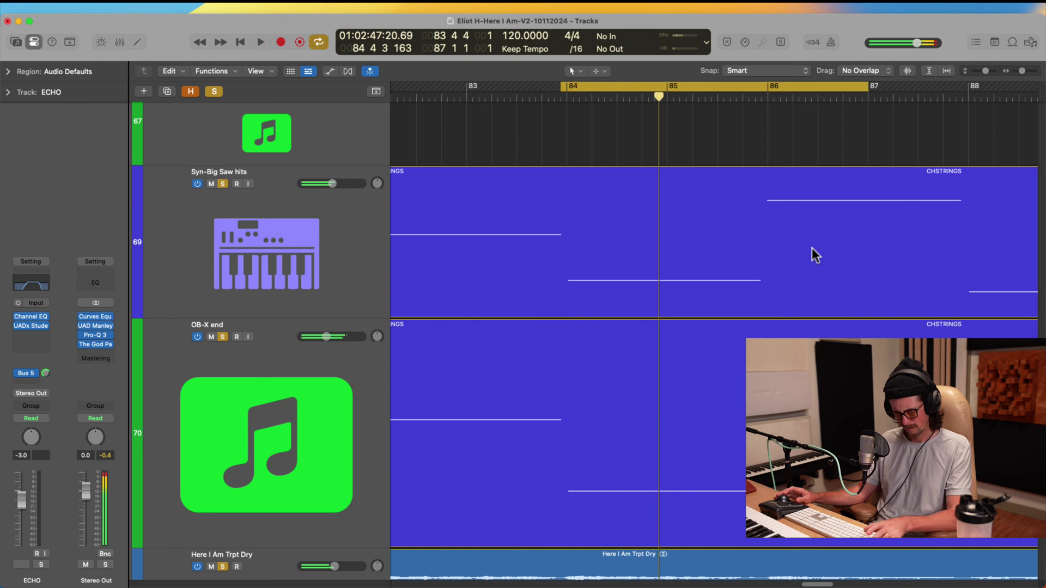
Select the CHOBACK track, remove the solo from CHOBACK2 and CHBACK3, and replay the cycle range.
click(450, 230)
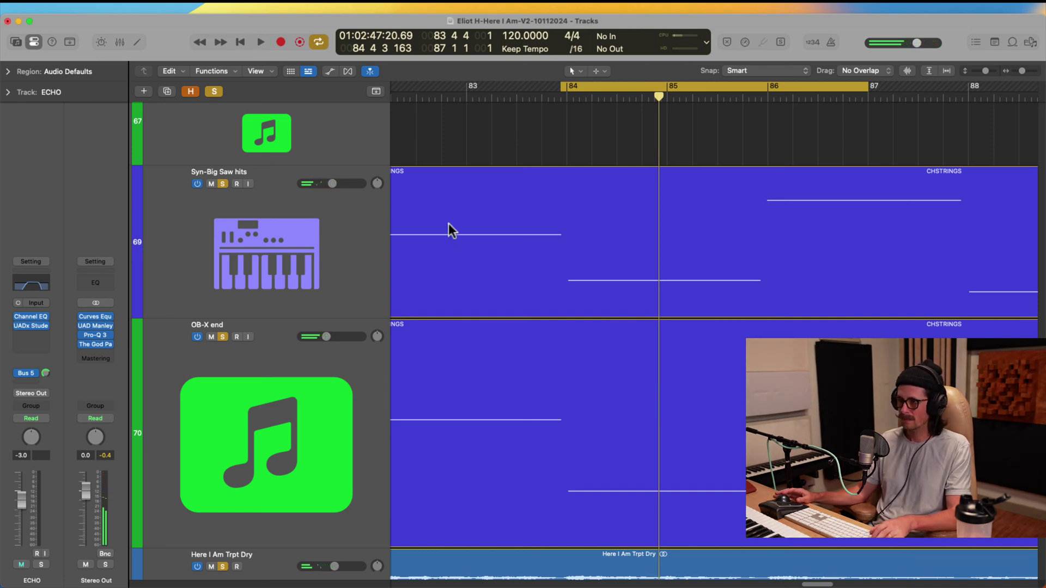
scroll(584, 237, up, 15)
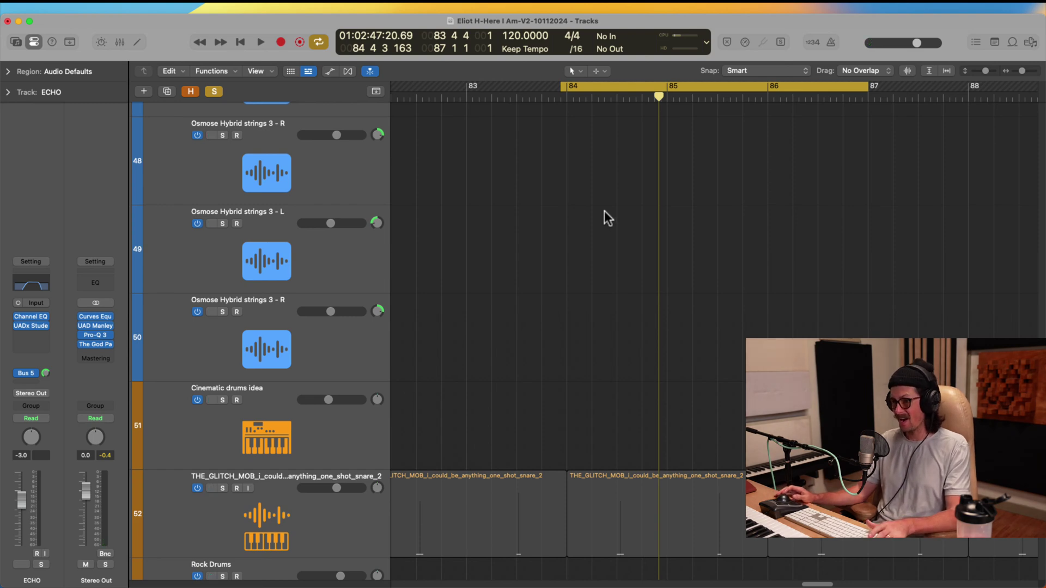
scroll(605, 212, up, 8)
scroll(599, 200, up, 5)
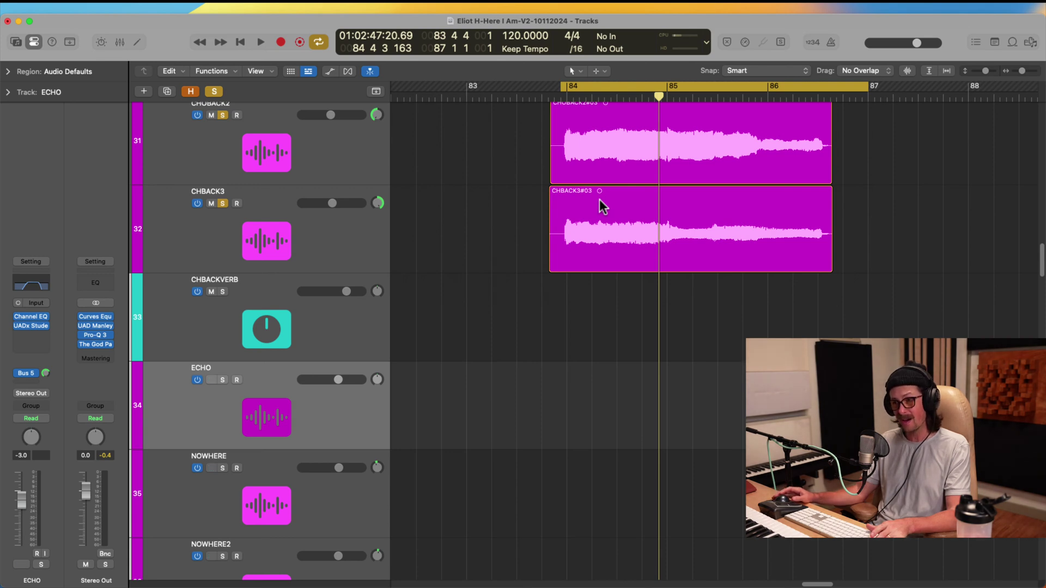
scroll(600, 196, up, 3)
click(259, 193)
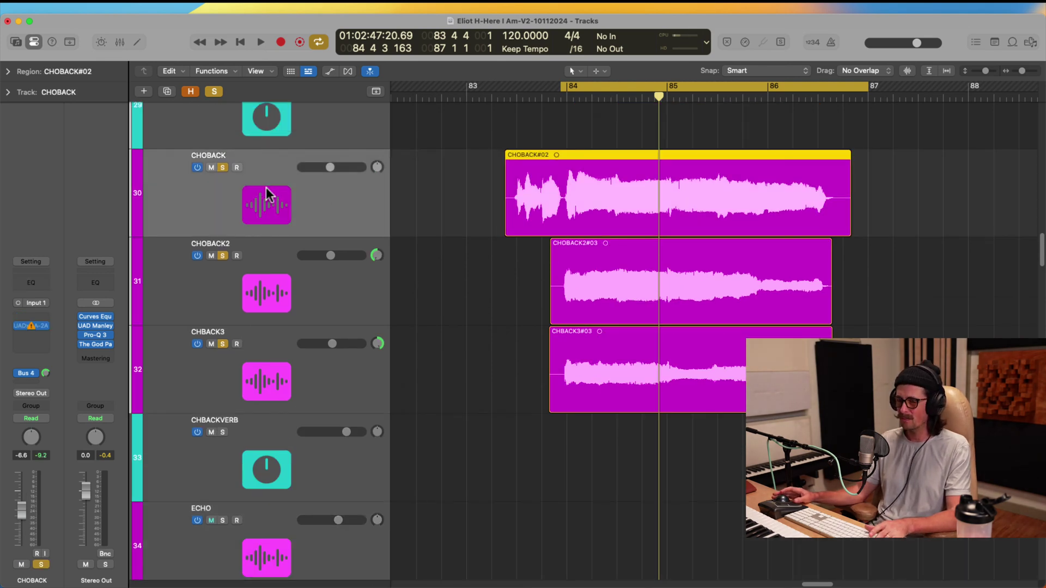
click(223, 256)
click(223, 344)
key(space)
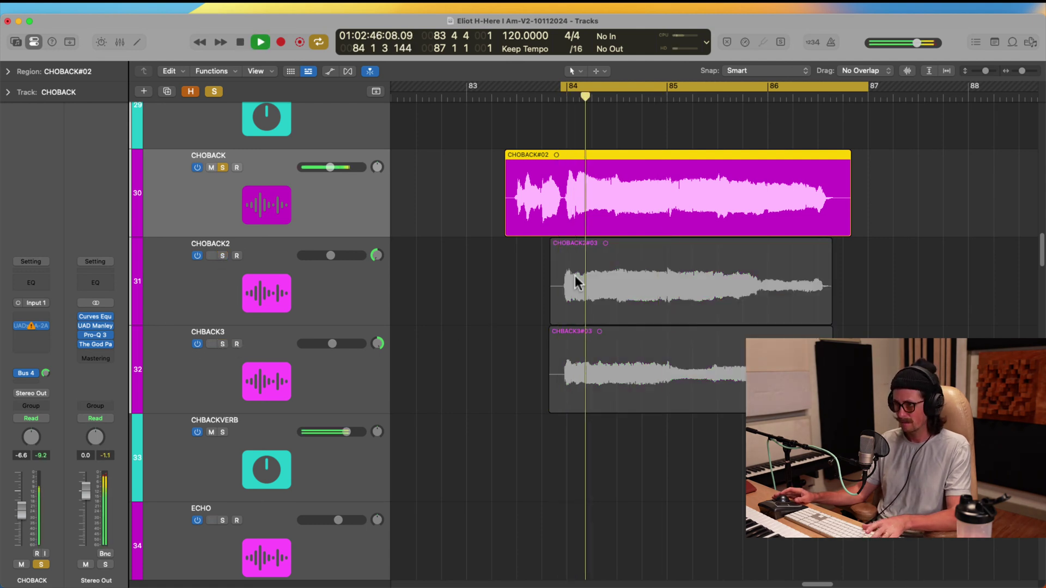
key(space)
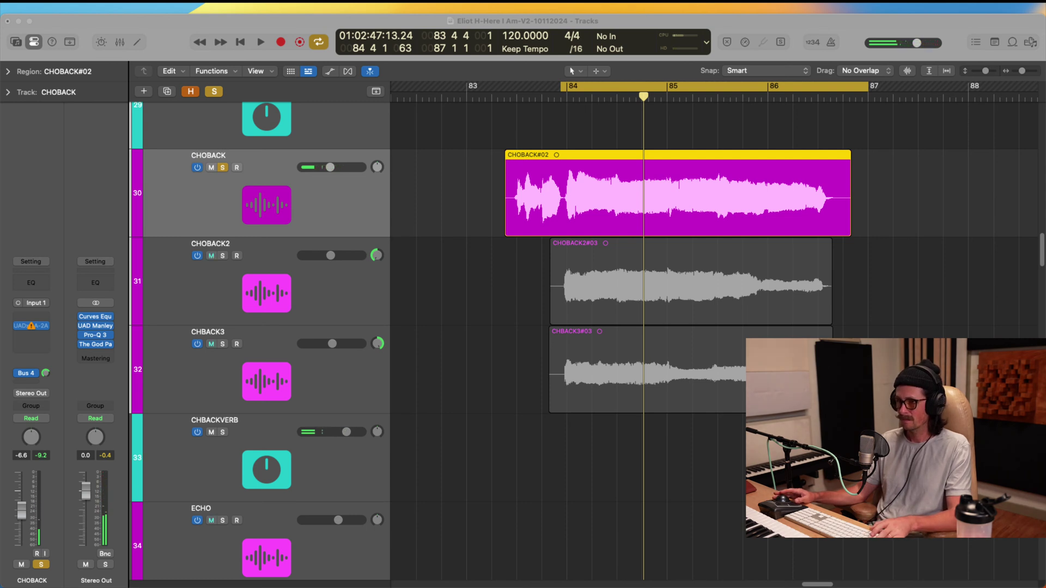
click(571, 348)
key(space)
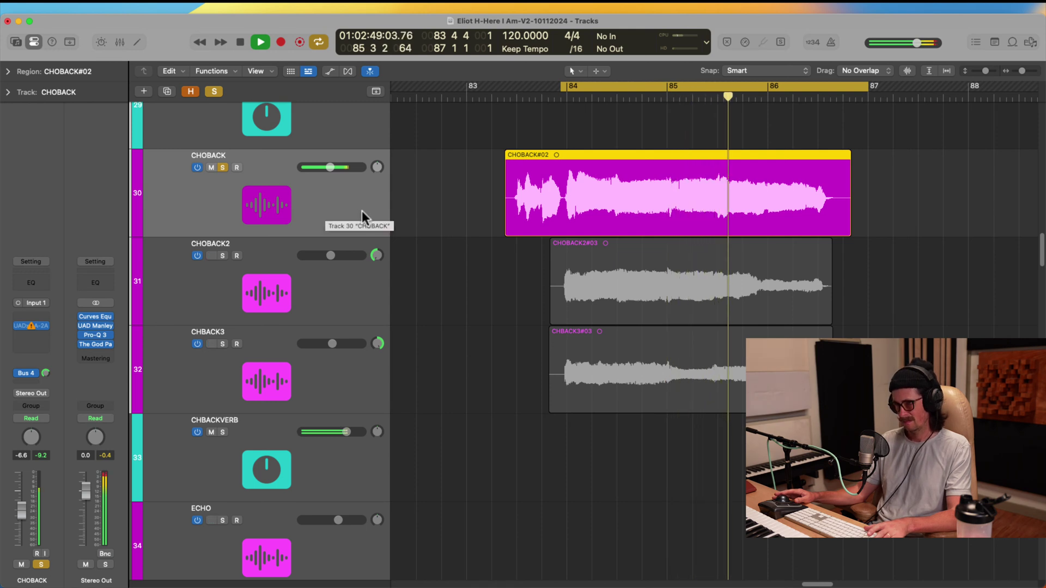
Audition the soloed CHOBACK vocal on its own in the cycle range from bar 84 and stop playback.
key(space)
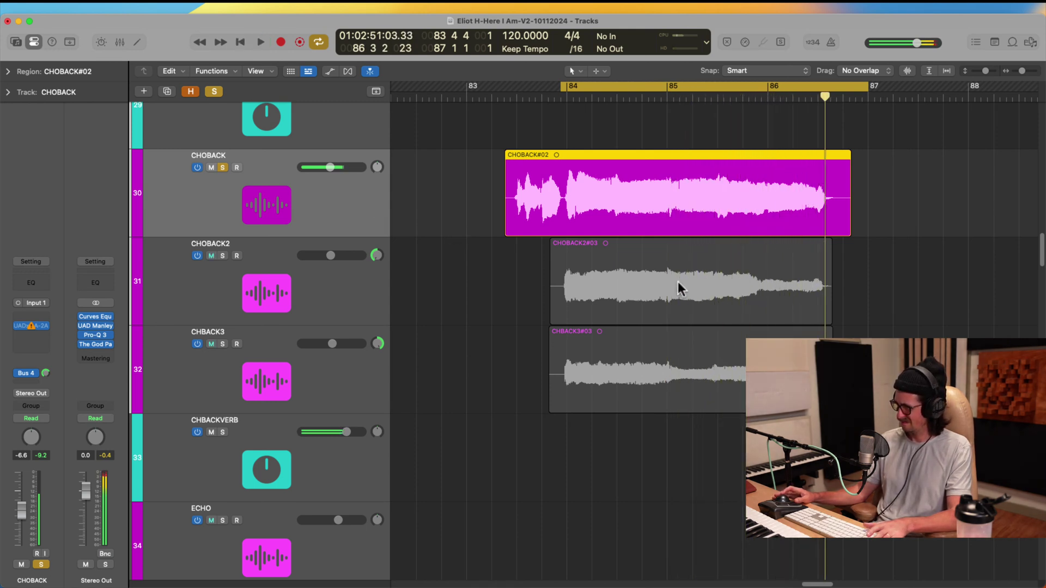
key(space)
click(713, 102)
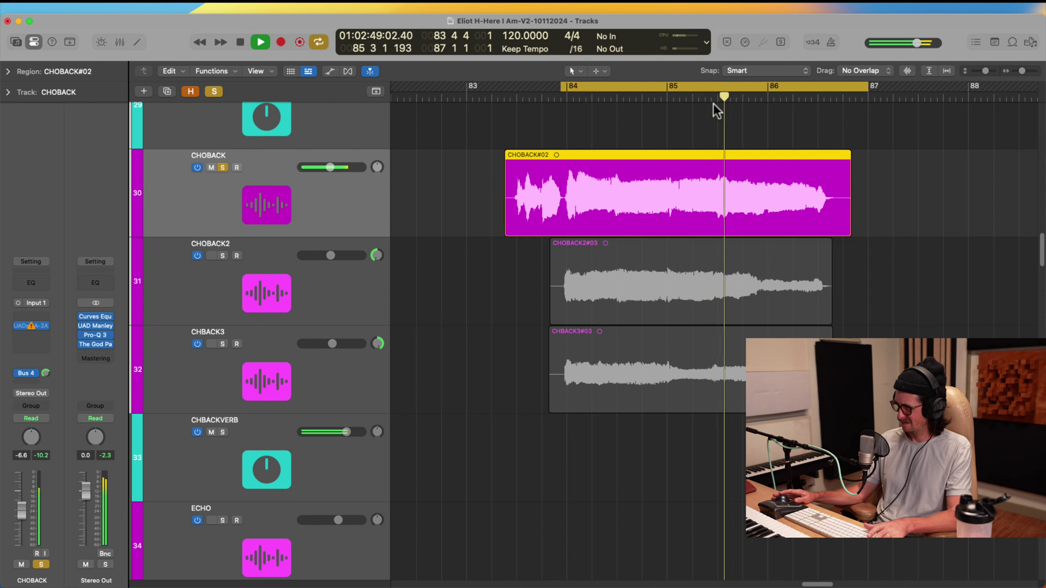
key(space)
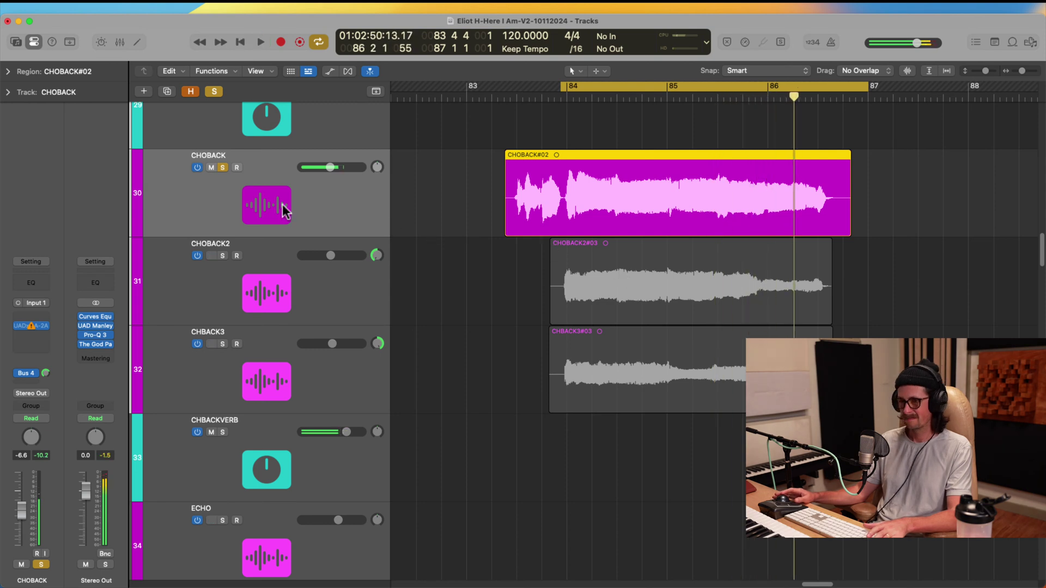
key(super+Tab)
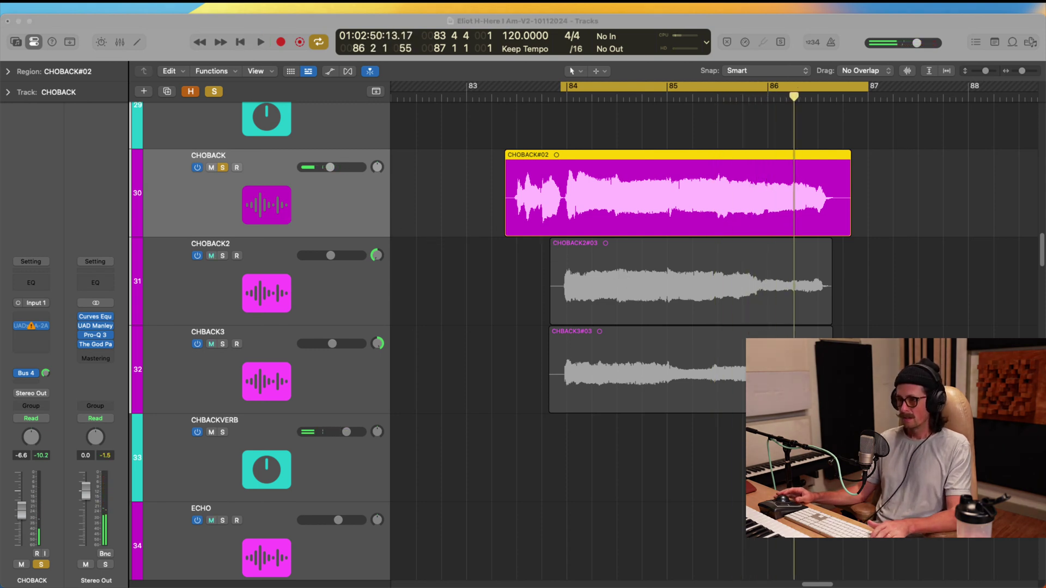
click(430, 248)
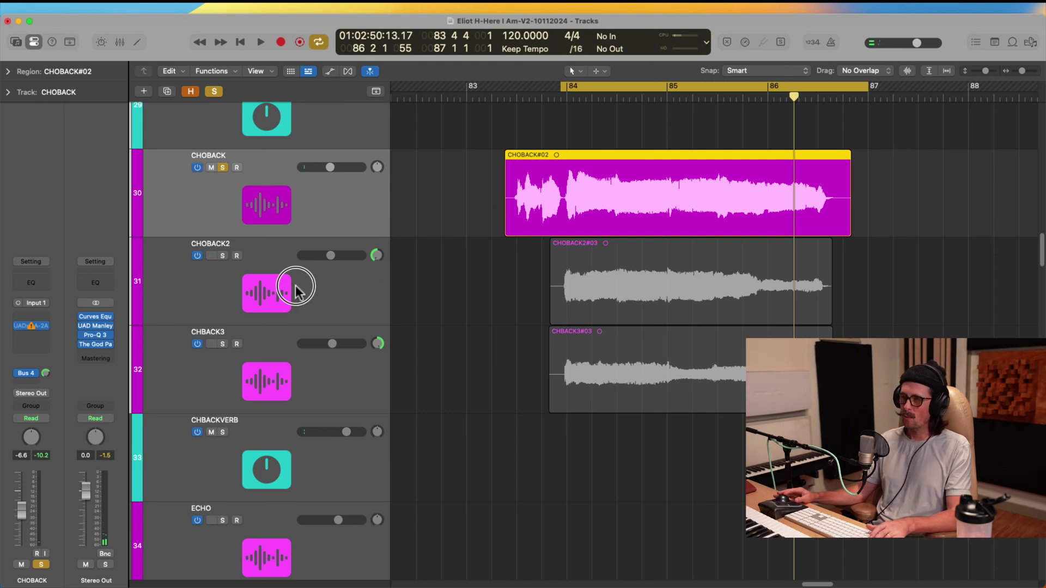
Select the CHOBACK2 and CHBACK3 tracks together and add both to the solo with CHOBACK.
click(295, 285)
shift+click(253, 351)
click(223, 256)
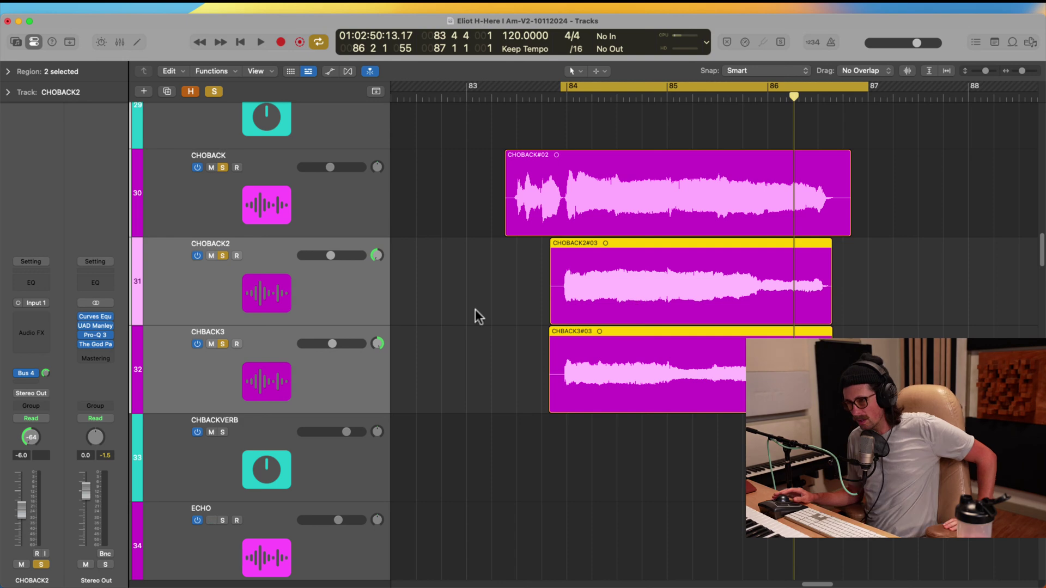
Select the CHOBACK track and enlarge the view of the three backing vocal regions around bars 84 to 86.
click(246, 196)
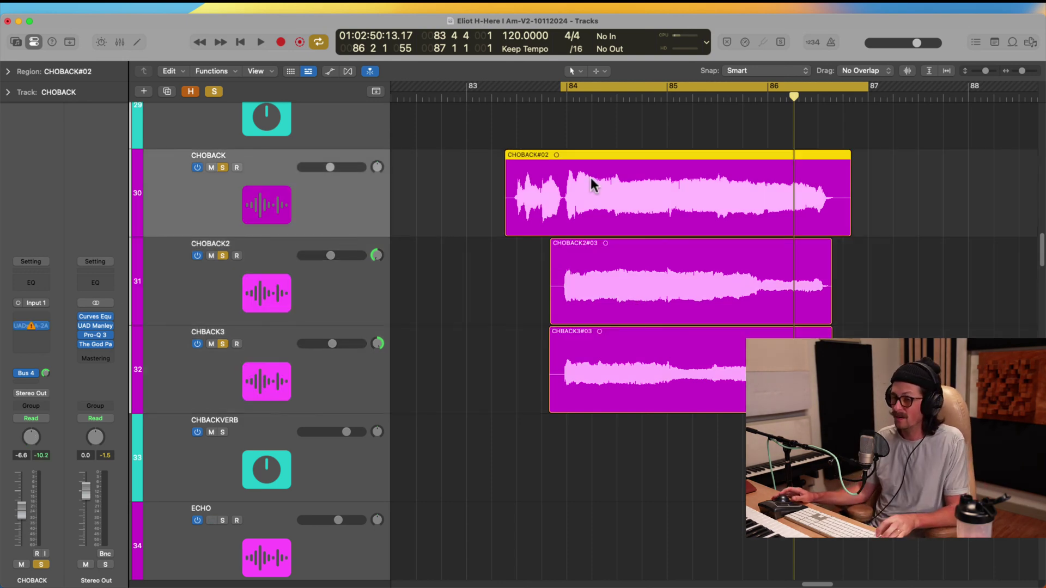
scroll(626, 247, down, 5)
scroll(411, 251, right, 5)
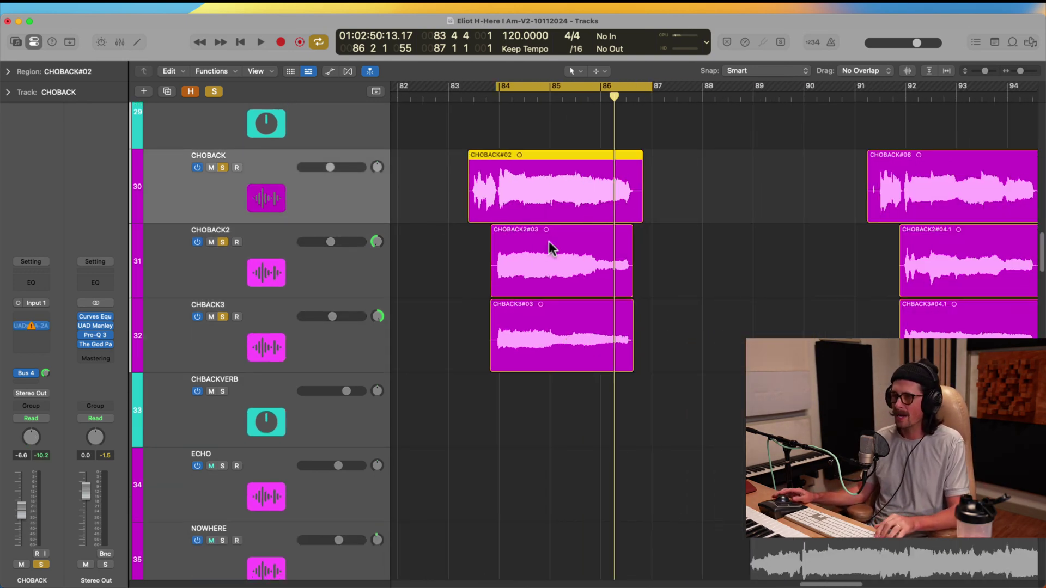
drag(467, 147, 717, 327)
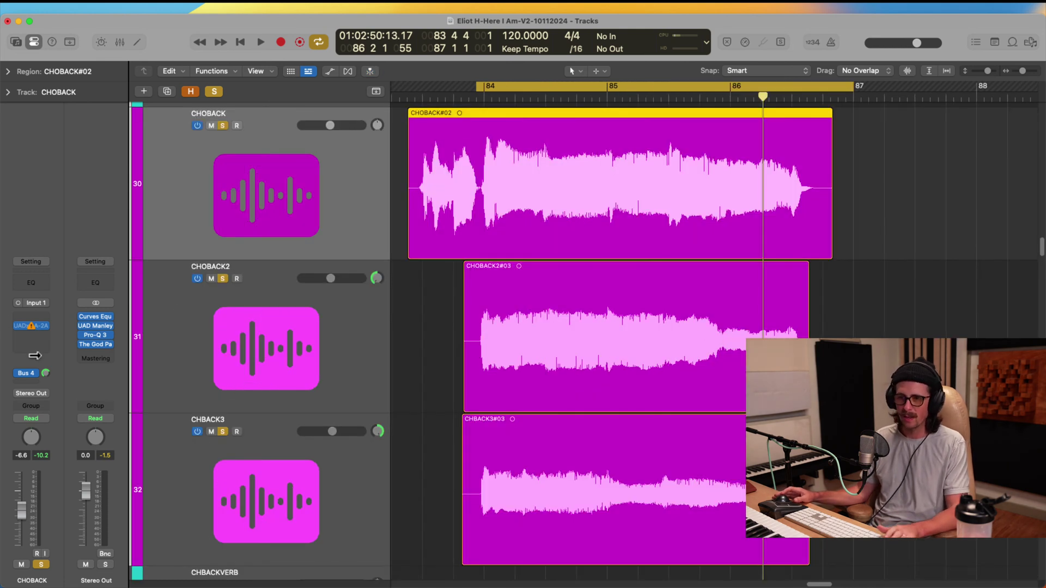